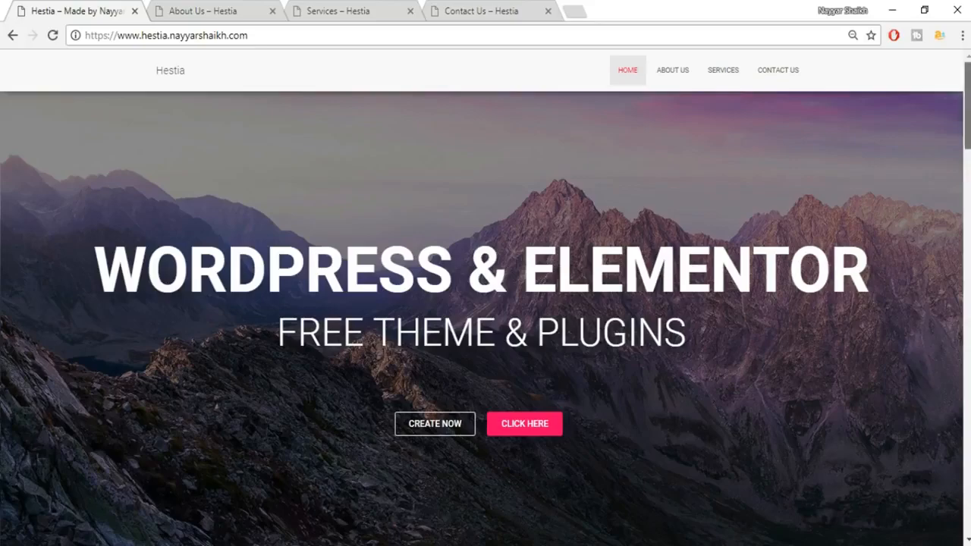
Scroll through the Hestia site's current page from top to bottom.
{"action": "scroll", "coordinate": [485, 303], "scroll_direction": "down", "scroll_amount": 7}
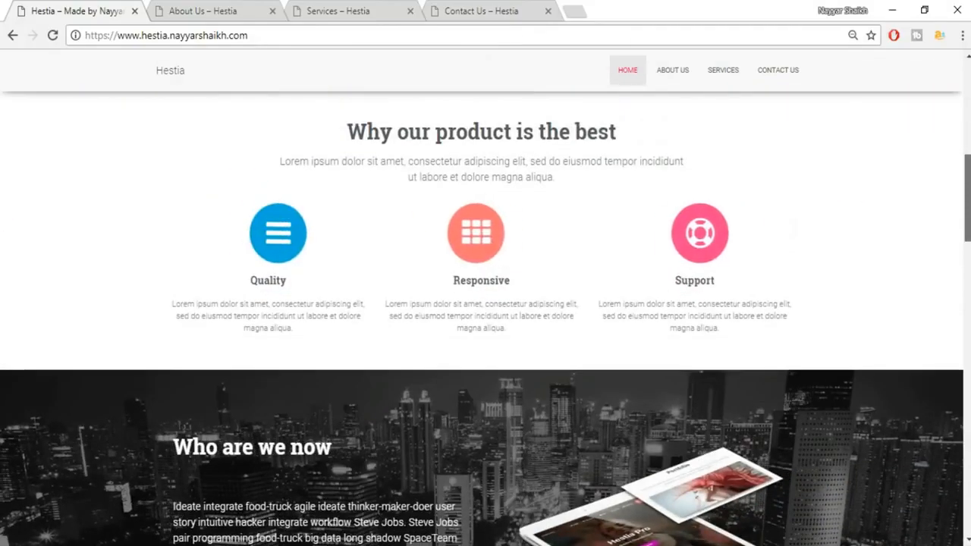
{"action": "scroll", "coordinate": [485, 303], "scroll_direction": "down", "scroll_amount": 4}
{"action": "scroll", "coordinate": [486, 303], "scroll_direction": "down", "scroll_amount": 8}
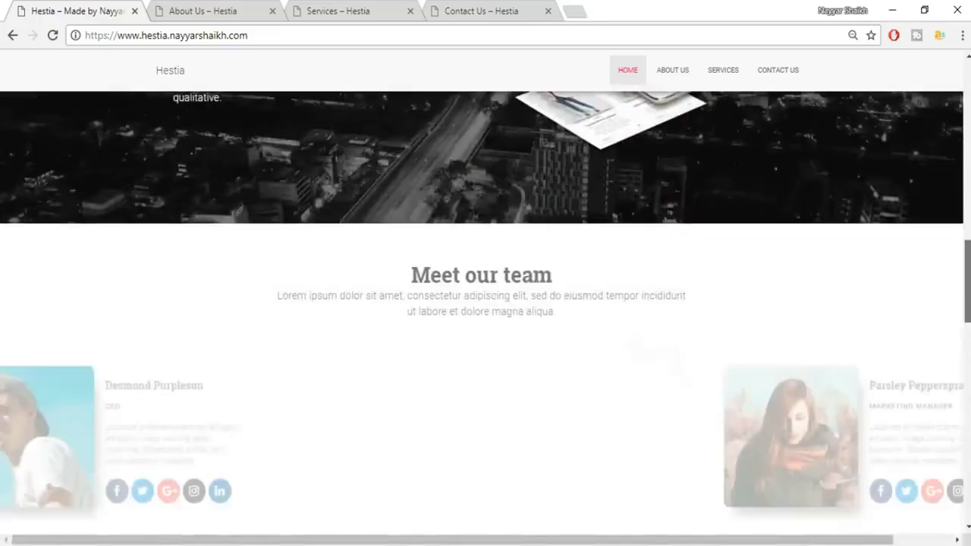
{"action": "scroll", "coordinate": [485, 303], "scroll_direction": "down", "scroll_amount": 12}
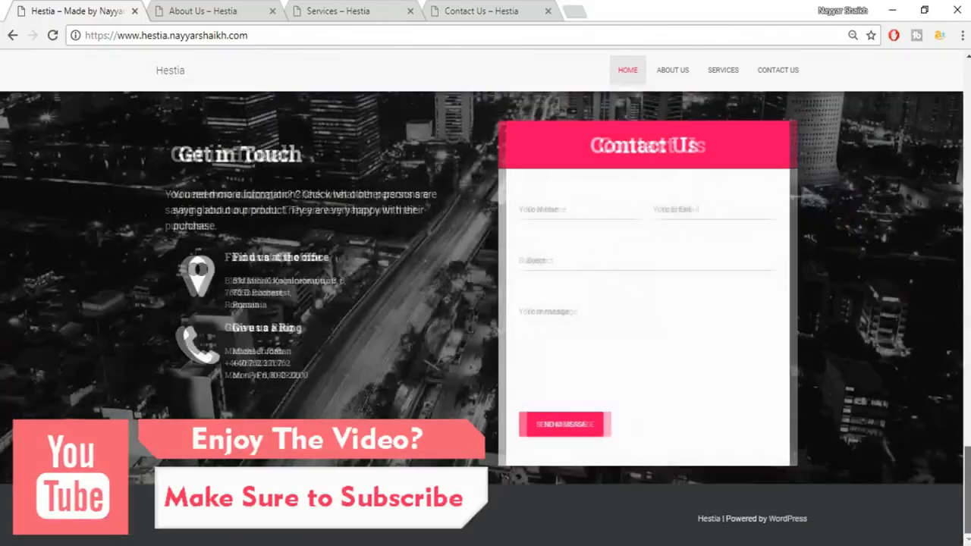
{"action": "scroll", "coordinate": [485, 303], "scroll_direction": "up", "scroll_amount": 20}
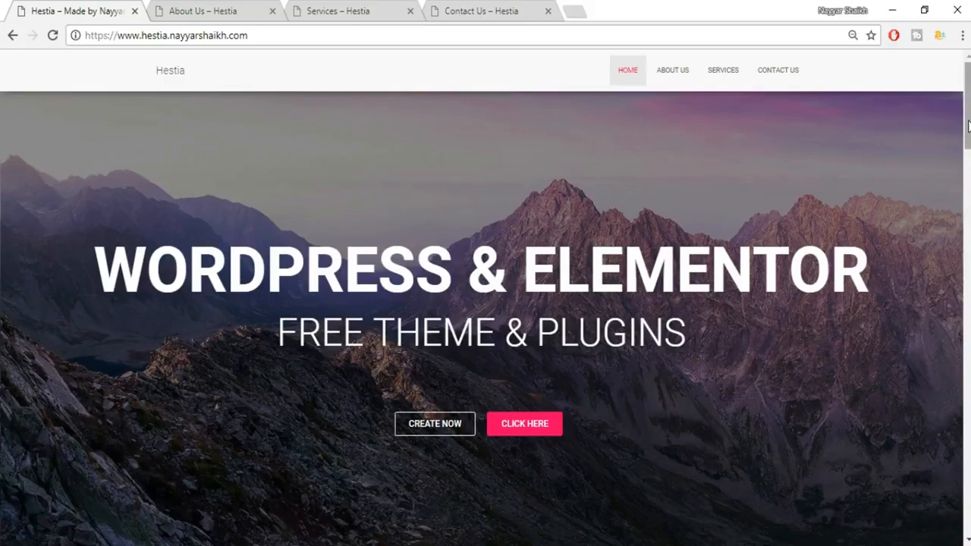
{"action": "scroll", "coordinate": [968, 125], "scroll_direction": "down", "scroll_amount": 5}
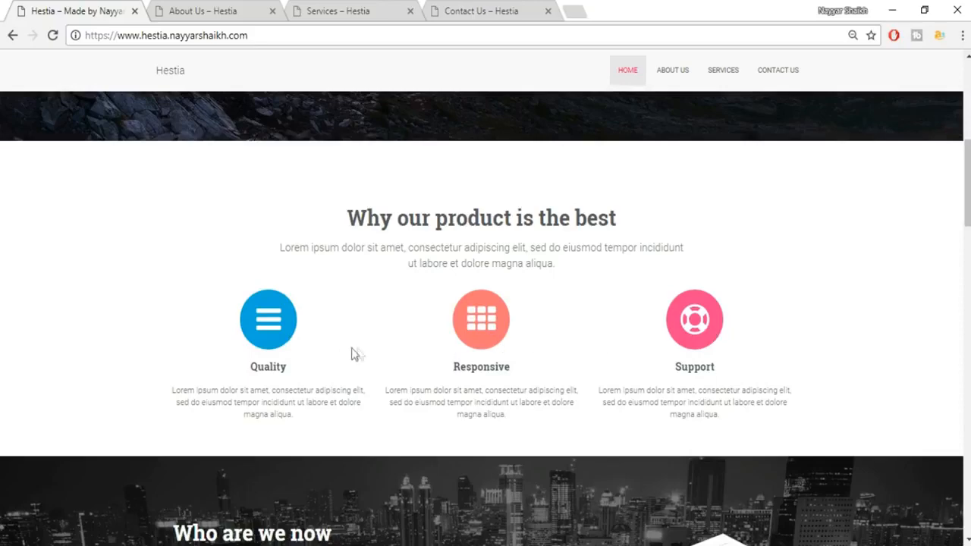
{"action": "left_click_drag", "start_coordinate": [968, 207], "coordinate": [968, 265]}
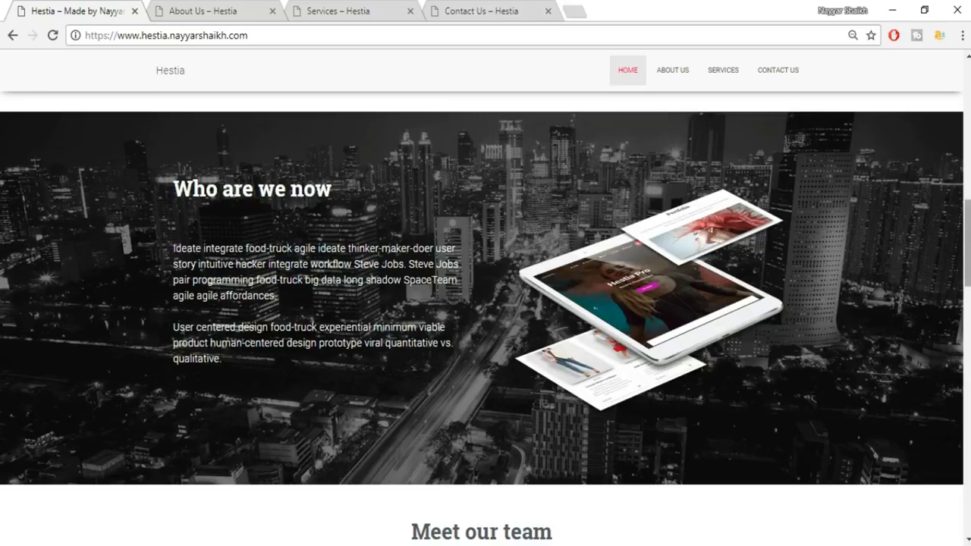
{"action": "left_click_drag", "start_coordinate": [968, 255], "coordinate": [967, 328]}
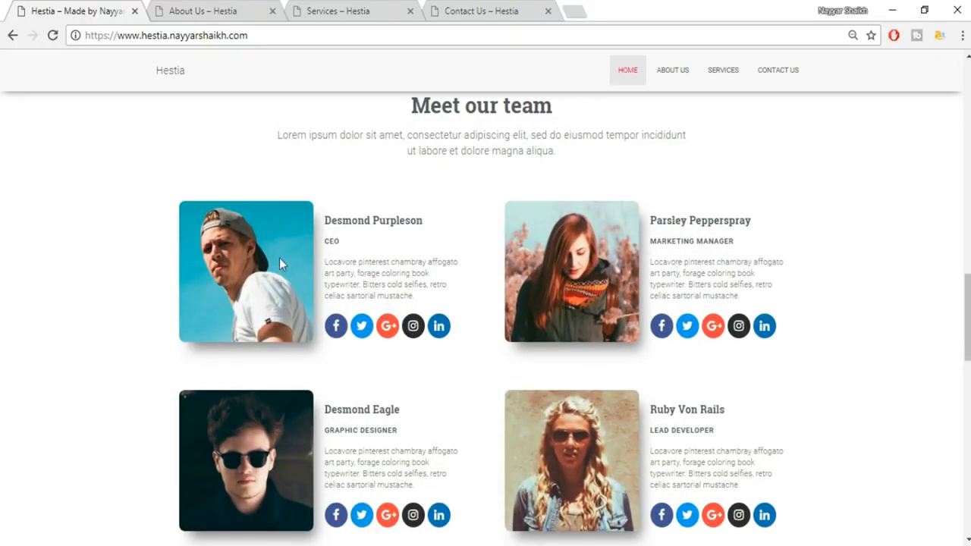
{"action": "scroll", "coordinate": [531, 250], "scroll_direction": "down", "scroll_amount": 1}
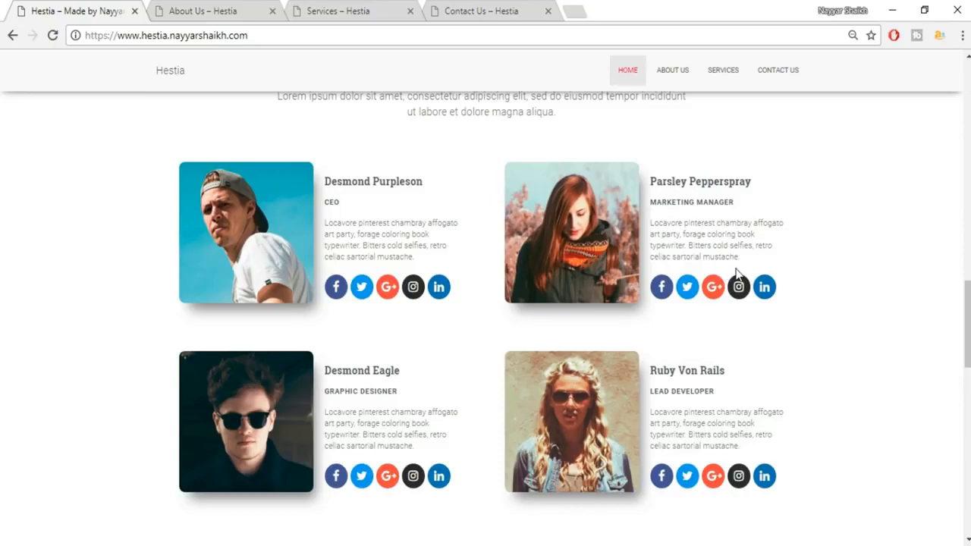
{"action": "scroll", "coordinate": [966, 319], "scroll_direction": "down", "scroll_amount": 5}
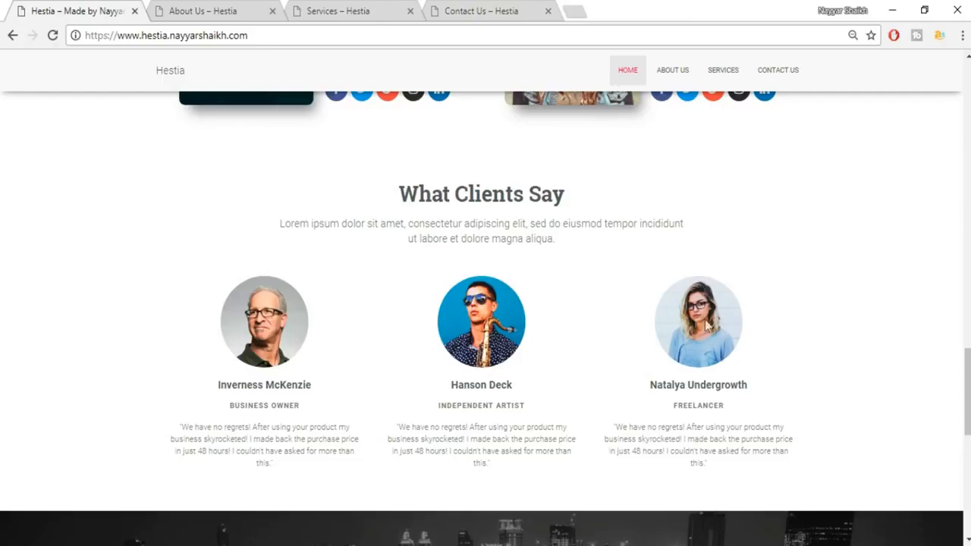
{"action": "scroll", "coordinate": [967, 395], "scroll_direction": "down", "scroll_amount": 2}
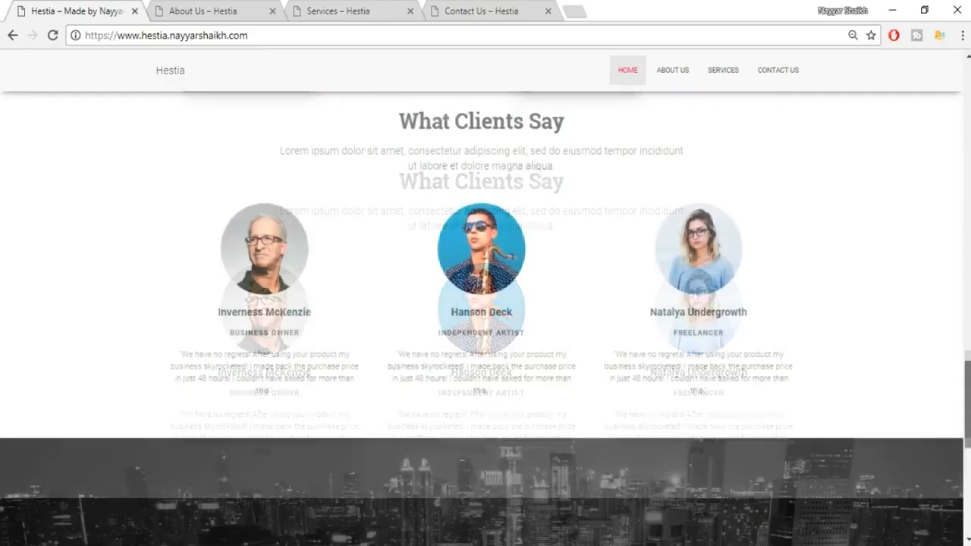
{"action": "scroll", "coordinate": [237, 282], "scroll_direction": "down", "scroll_amount": 5}
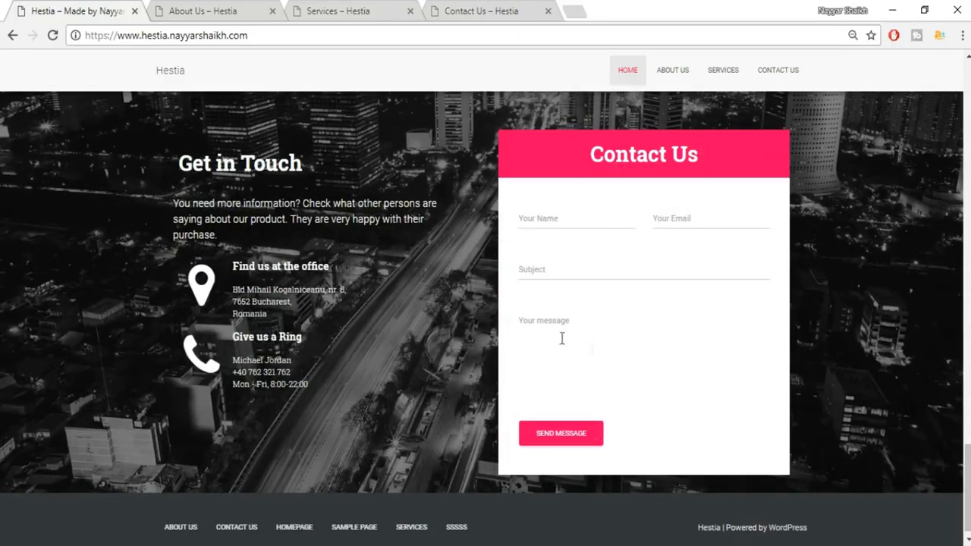
{"action": "left_click_drag", "start_coordinate": [967, 488], "coordinate": [967, 104]}
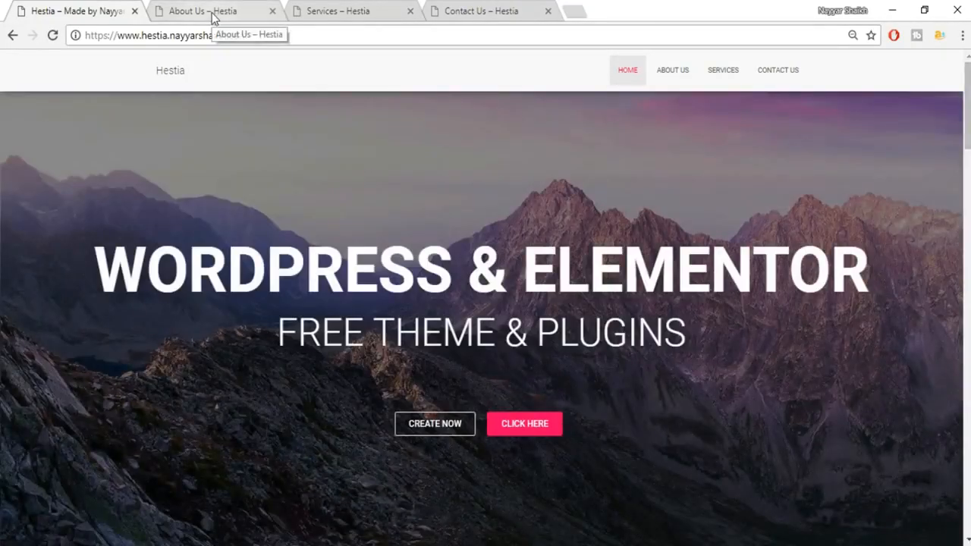
Browse the About Us page down to its footer, then go to the Services page.
{"action": "left_click", "coordinate": [213, 13]}
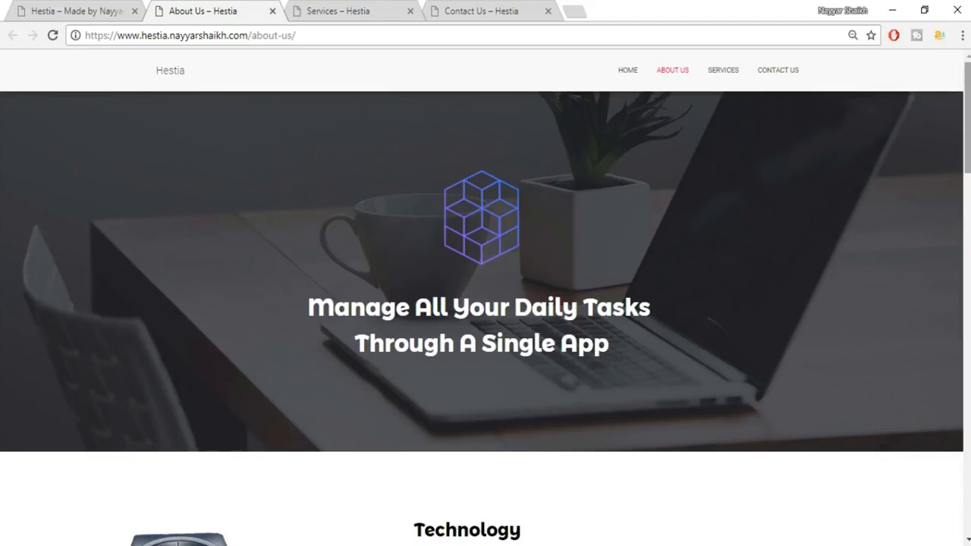
{"action": "scroll", "coordinate": [485, 303], "scroll_direction": "down", "scroll_amount": 1}
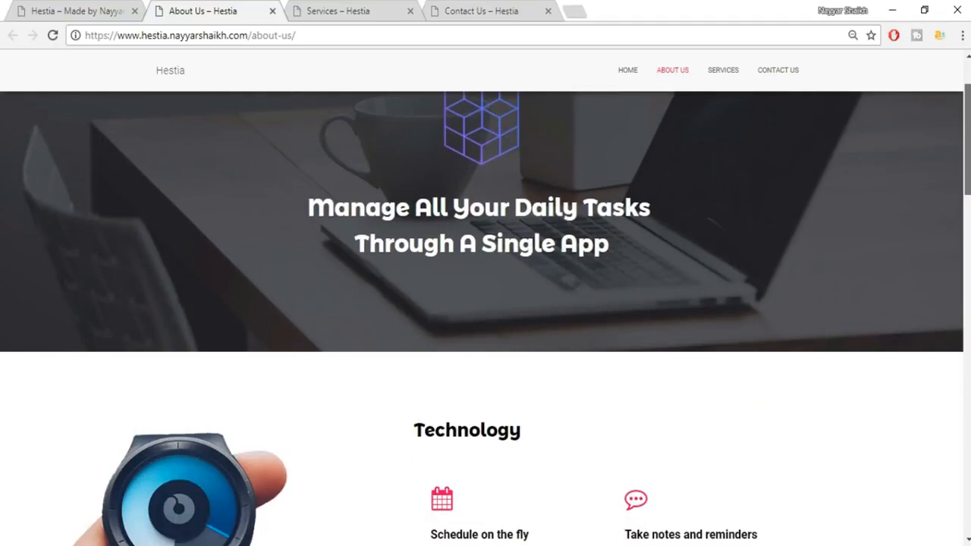
{"action": "scroll", "coordinate": [485, 319], "scroll_direction": "down", "scroll_amount": 3}
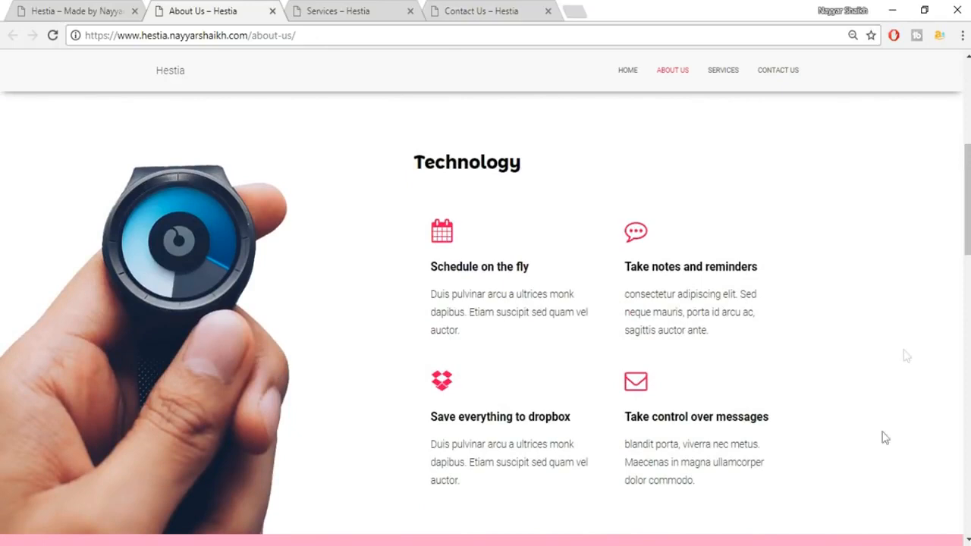
{"action": "left_click_drag", "start_coordinate": [406, 168], "coordinate": [542, 172]}
{"action": "left_click", "coordinate": [542, 172]}
{"action": "left_click_drag", "start_coordinate": [968, 232], "coordinate": [967, 329]}
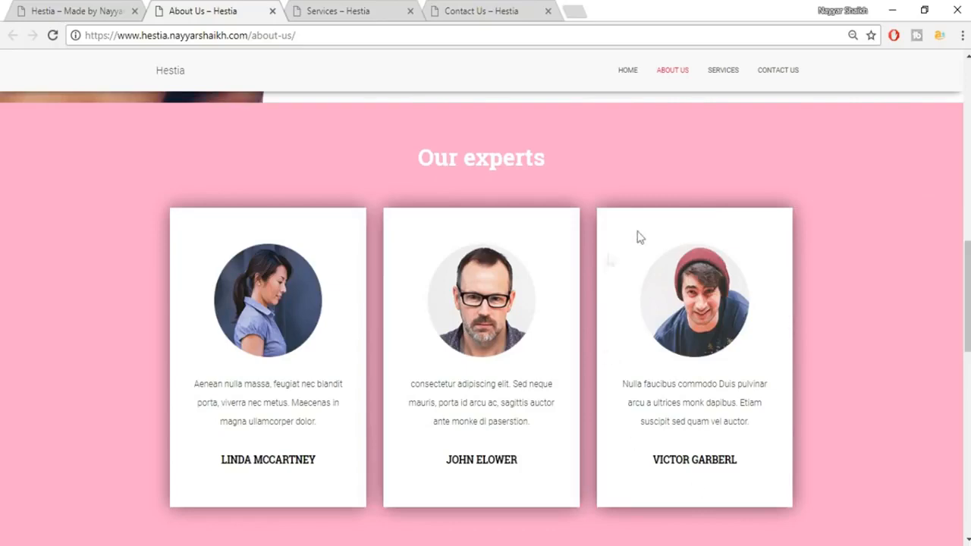
{"action": "left_click_drag", "start_coordinate": [967, 299], "coordinate": [967, 479]}
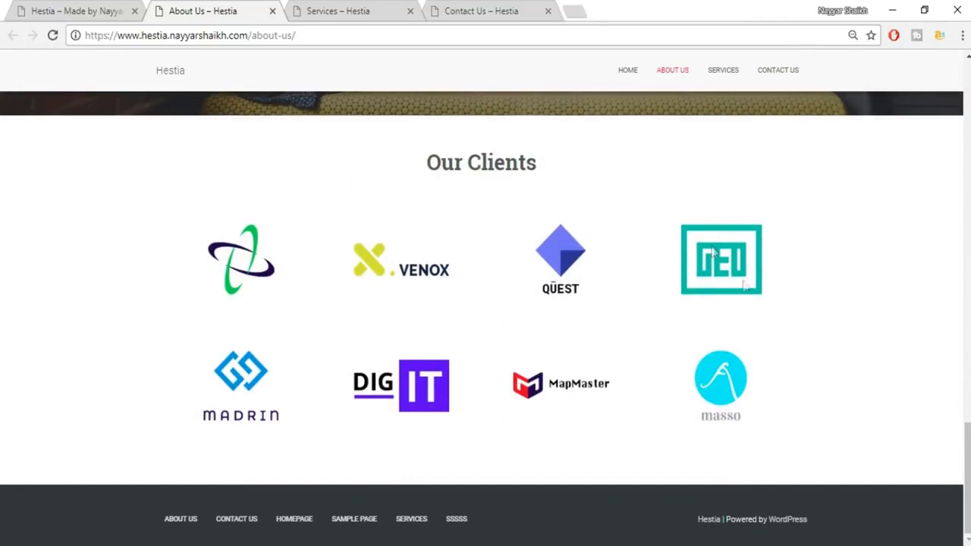
{"action": "left_click", "coordinate": [367, 6]}
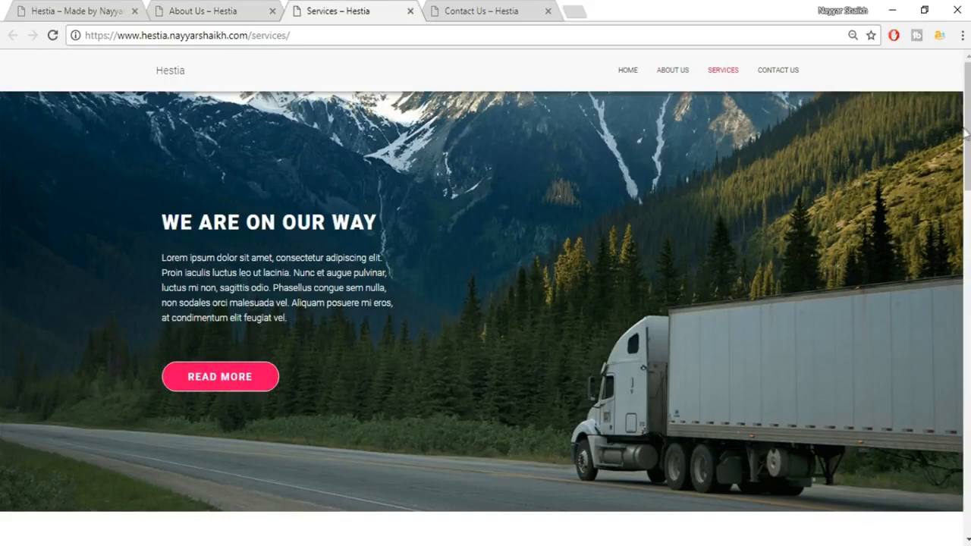
{"action": "scroll", "coordinate": [965, 133], "scroll_direction": "down", "scroll_amount": 5}
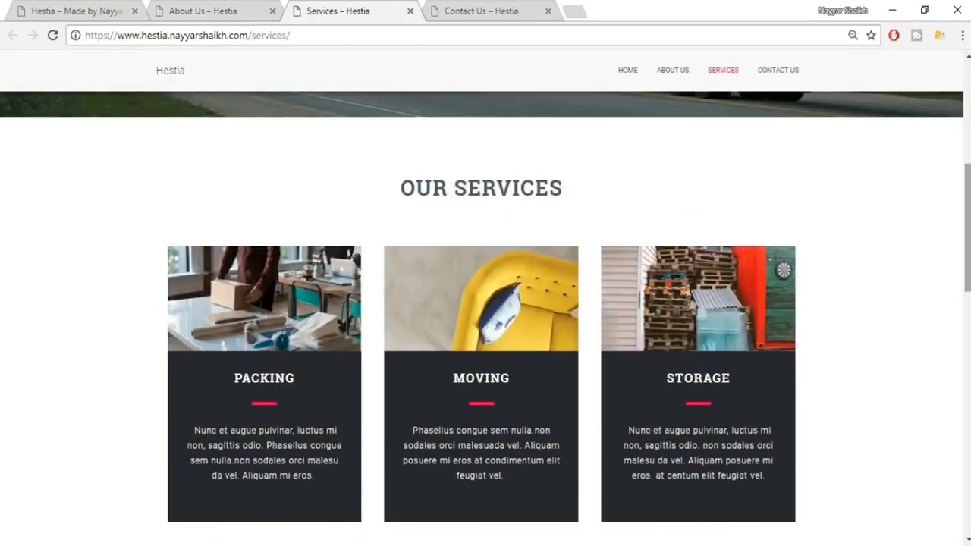
{"action": "scroll", "coordinate": [623, 367], "scroll_direction": "down", "scroll_amount": 1}
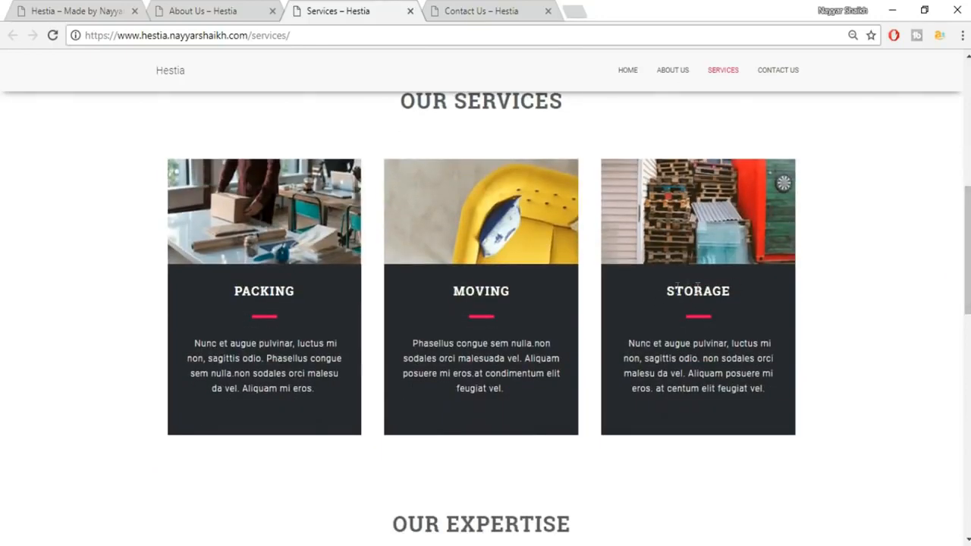
{"action": "scroll", "coordinate": [706, 311], "scroll_direction": "down", "scroll_amount": 5}
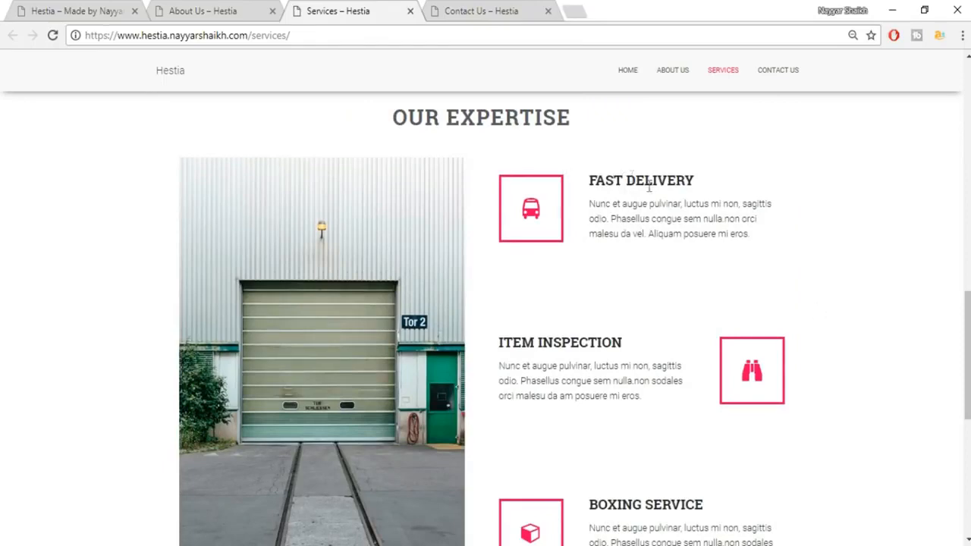
{"action": "scroll", "coordinate": [734, 219], "scroll_direction": "down", "scroll_amount": 1}
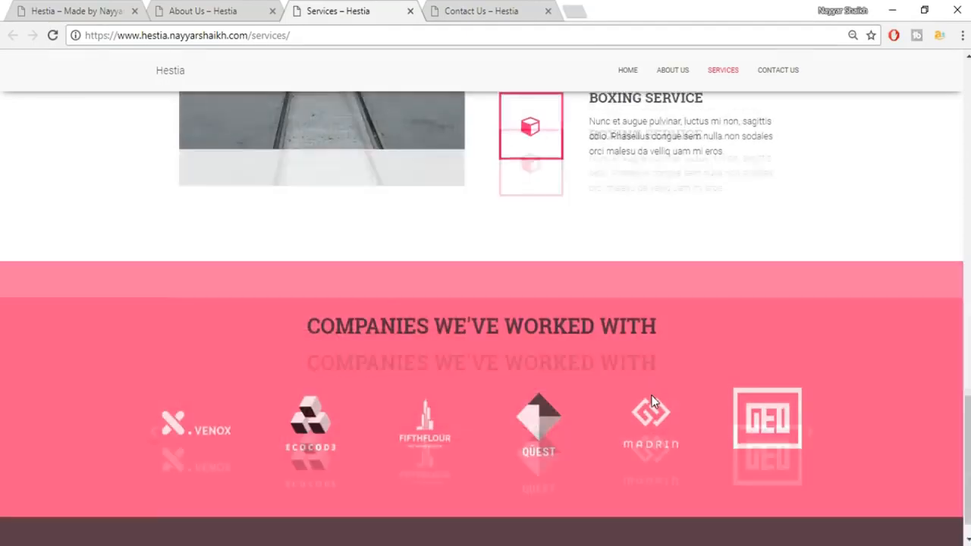
{"action": "scroll", "coordinate": [652, 395], "scroll_direction": "down", "scroll_amount": 5}
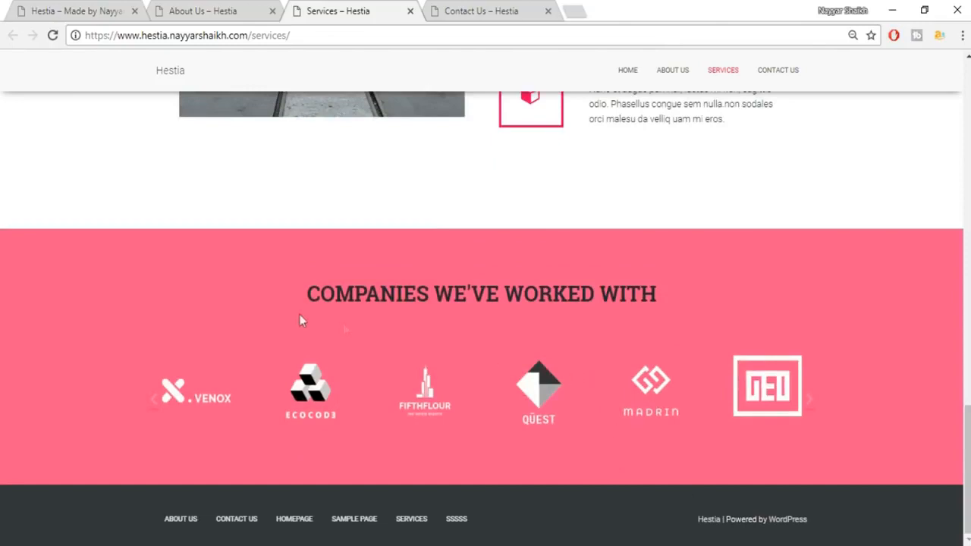
{"action": "left_click_drag", "start_coordinate": [296, 306], "coordinate": [668, 289]}
{"action": "left_click", "coordinate": [668, 289]}
{"action": "left_click", "coordinate": [498, 9]}
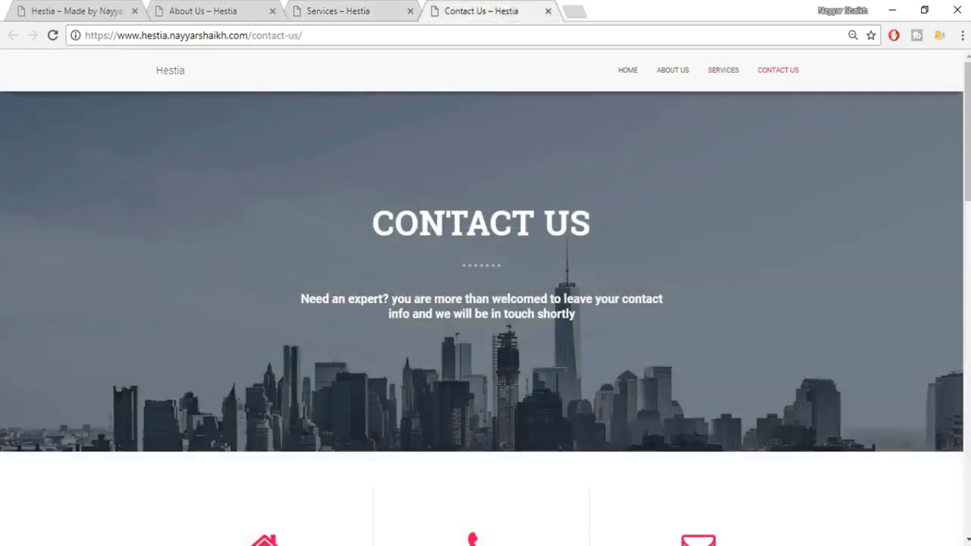
{"action": "scroll", "coordinate": [485, 303], "scroll_direction": "down", "scroll_amount": 2}
{"action": "scroll", "coordinate": [531, 255], "scroll_direction": "up", "scroll_amount": 2}
{"action": "scroll", "coordinate": [961, 204], "scroll_direction": "down", "scroll_amount": 2}
{"action": "scroll", "coordinate": [961, 205], "scroll_direction": "up", "scroll_amount": 2}
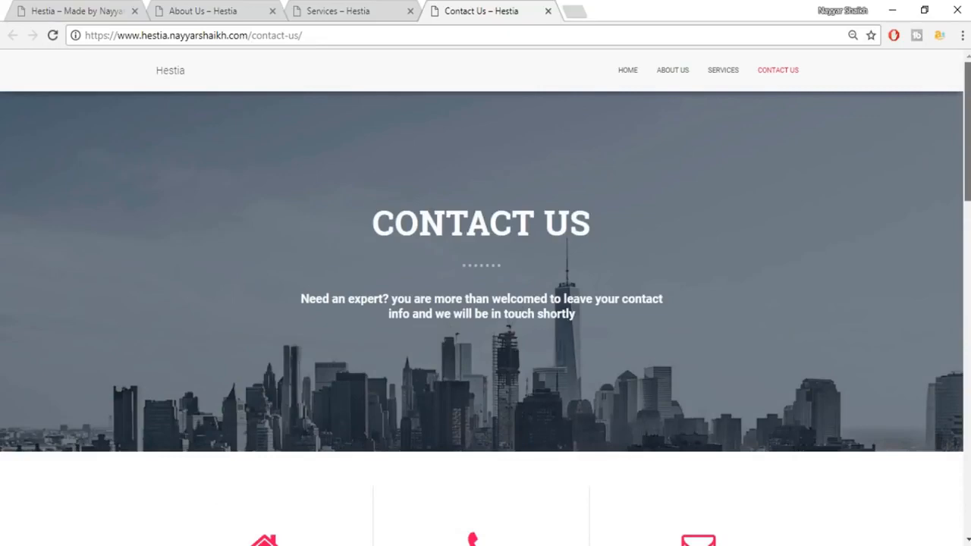
{"action": "scroll", "coordinate": [965, 274], "scroll_direction": "down", "scroll_amount": 4}
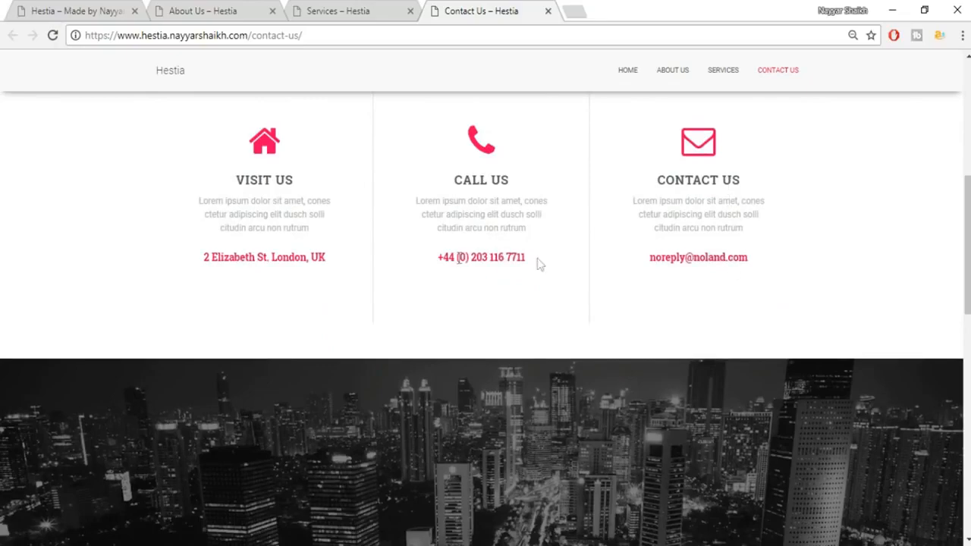
{"action": "scroll", "coordinate": [967, 250], "scroll_direction": "down", "scroll_amount": 1}
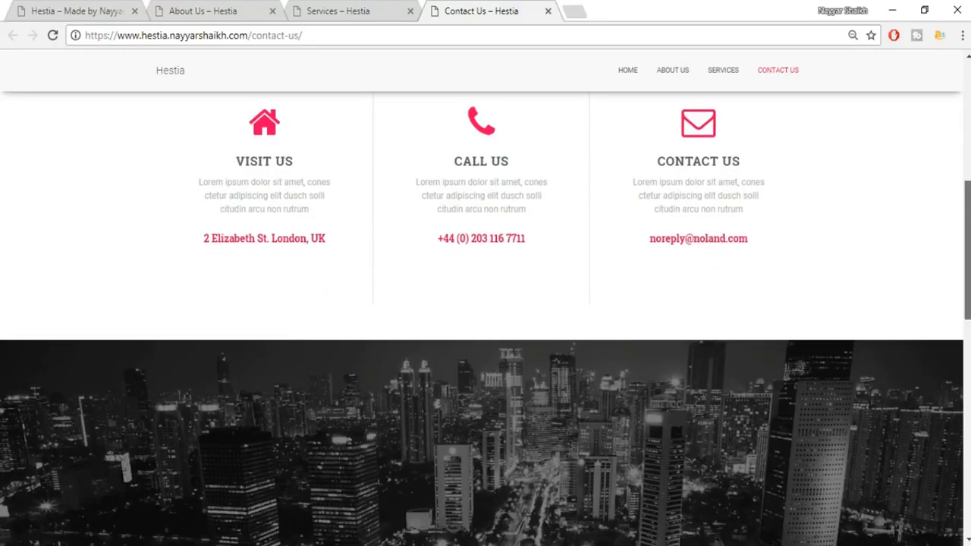
{"action": "scroll", "coordinate": [966, 250], "scroll_direction": "down", "scroll_amount": 4}
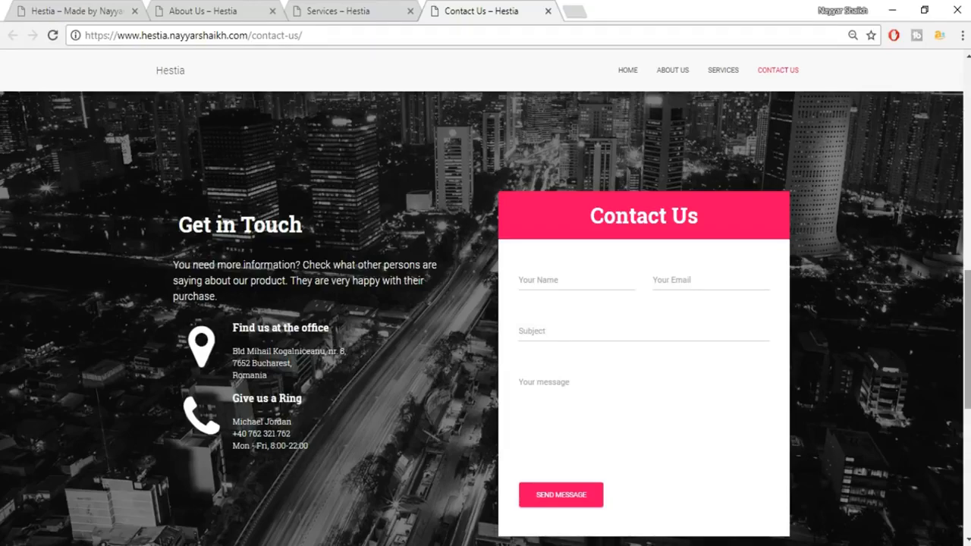
{"action": "left_click_drag", "start_coordinate": [967, 340], "coordinate": [967, 465]}
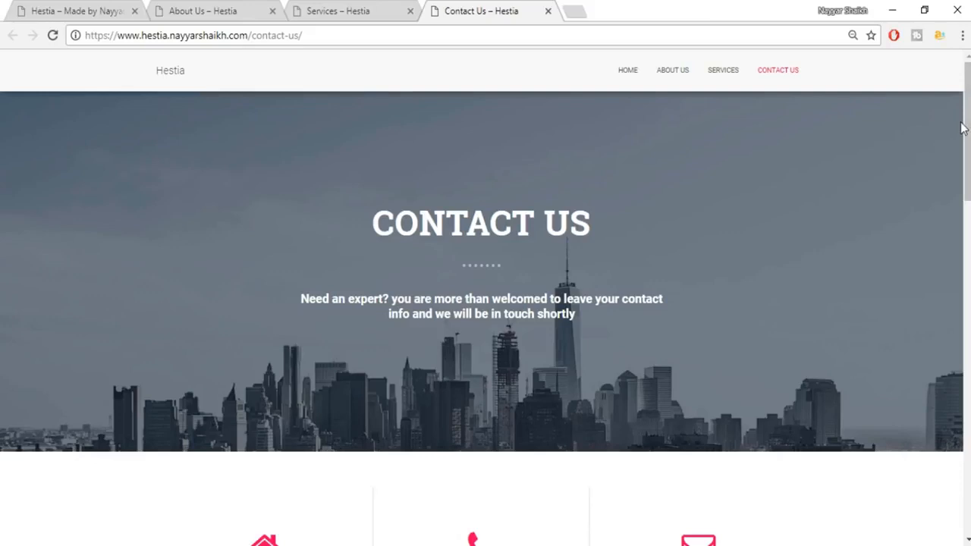
Open the homepage in Elementor and replace the hero heading text with the owner's name.
{"action": "left_click", "coordinate": [84, 11]}
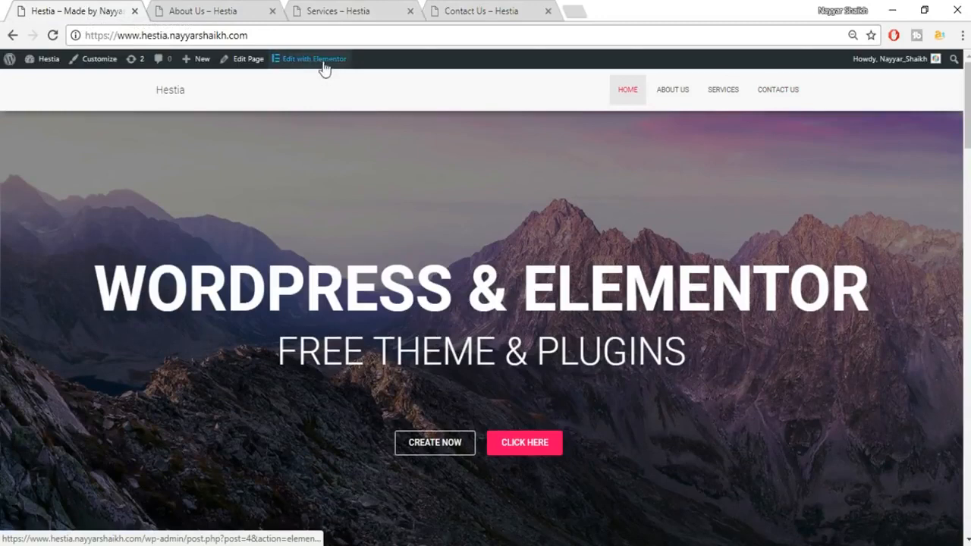
{"action": "left_click", "coordinate": [329, 66]}
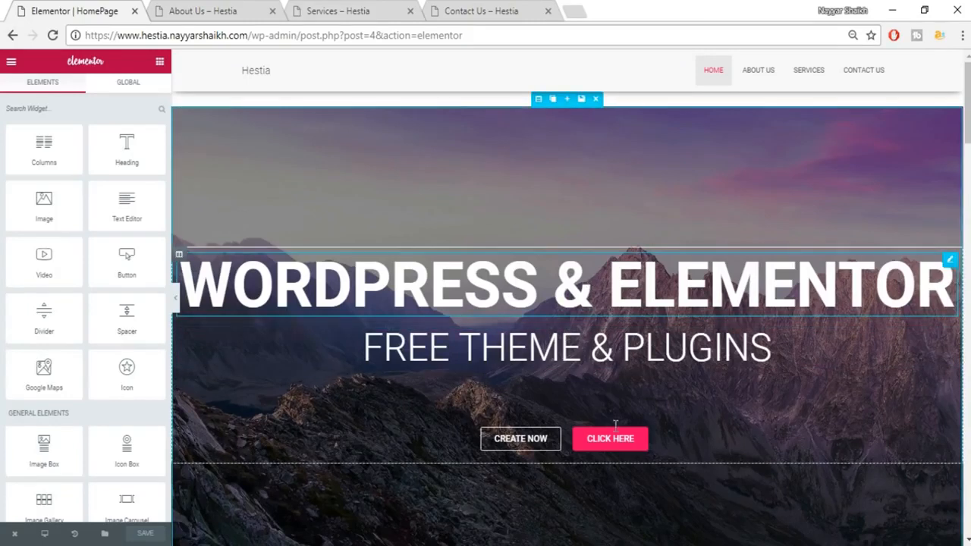
{"action": "left_click", "coordinate": [575, 285]}
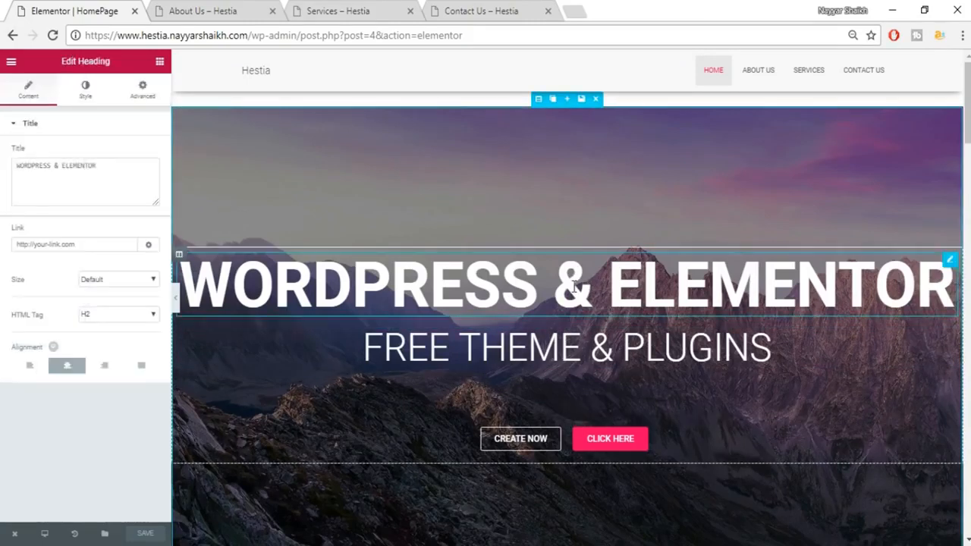
{"action": "left_click_drag", "start_coordinate": [129, 165], "coordinate": [3, 172]}
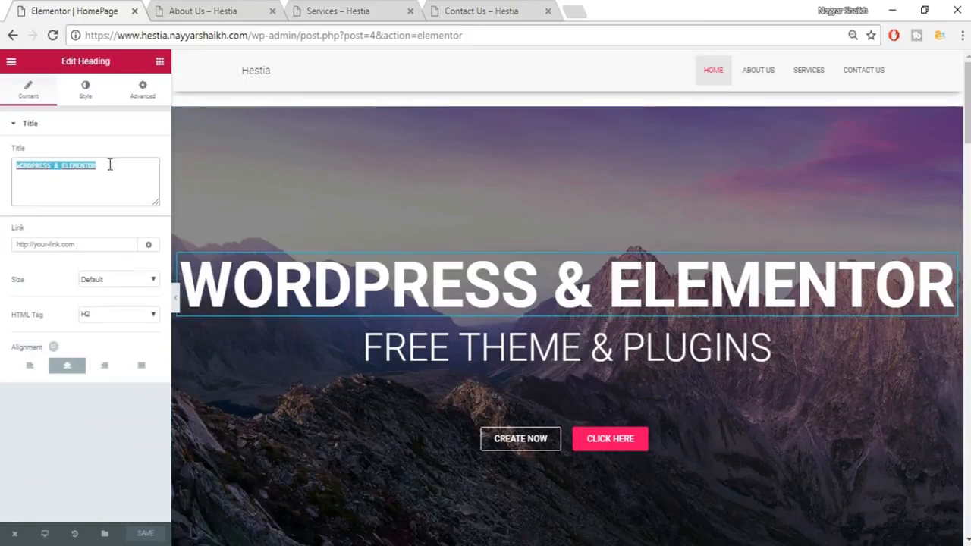
{"action": "type", "text": "NAYYAR SHAIKH"}
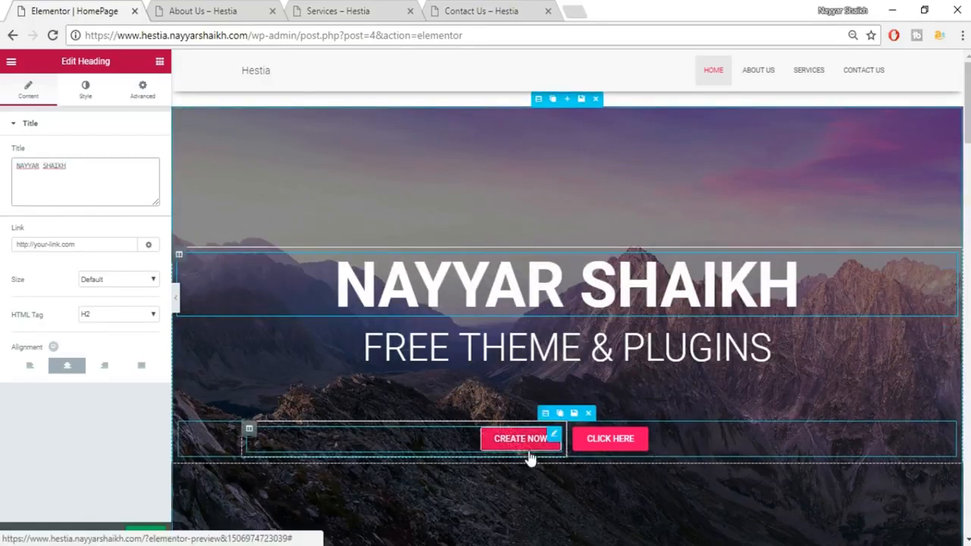
Style the hero heading green, size 135, in the Abril Fatface font.
{"action": "left_click", "coordinate": [89, 96]}
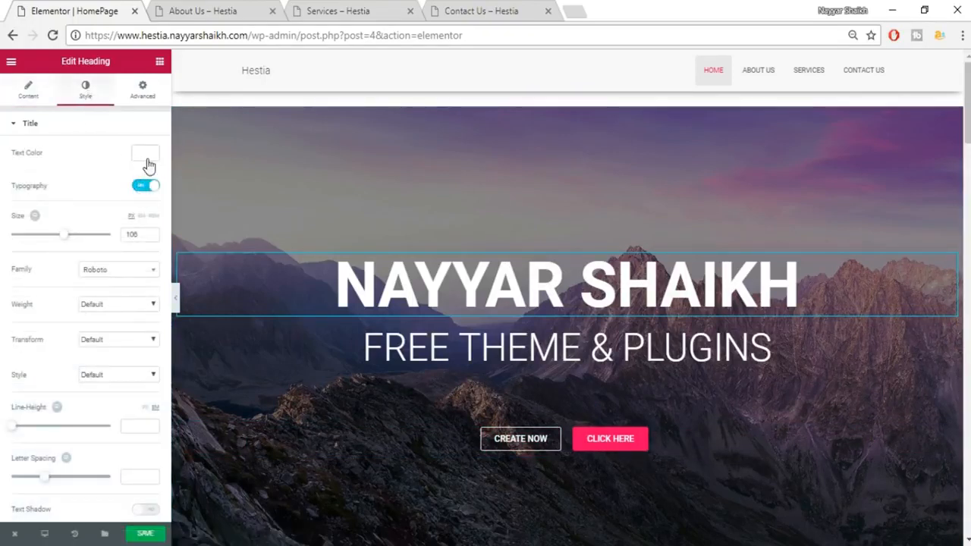
{"action": "left_click", "coordinate": [145, 161]}
{"action": "left_click", "coordinate": [60, 294]}
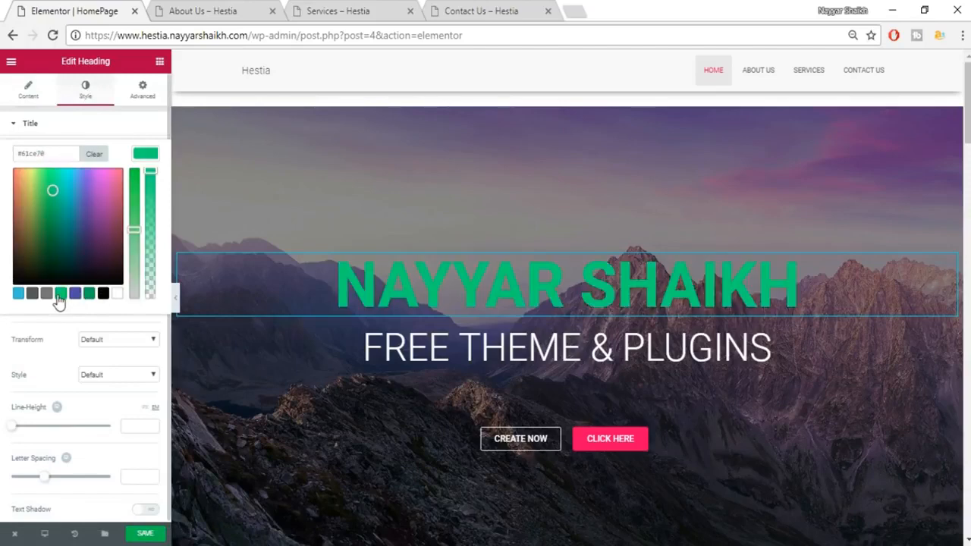
{"action": "left_click", "coordinate": [122, 319]}
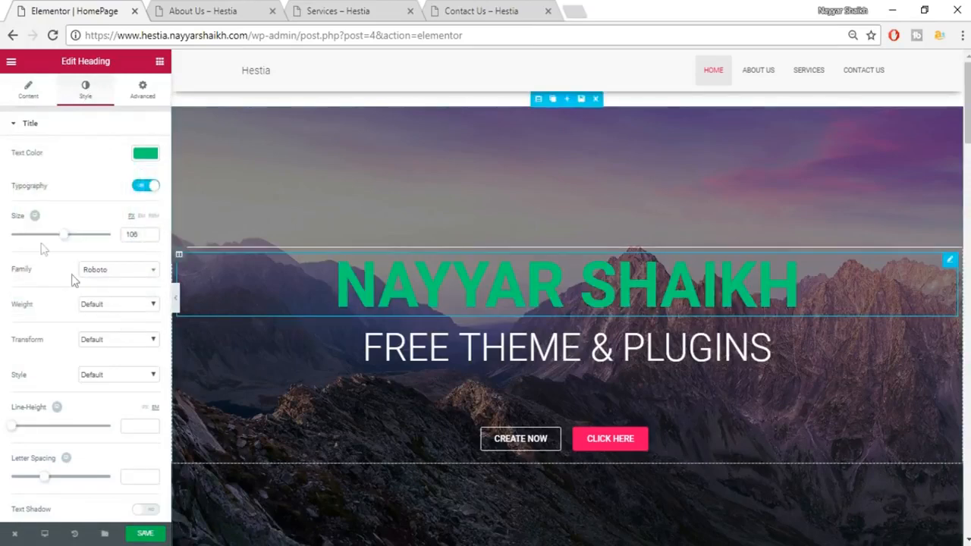
{"action": "left_click_drag", "start_coordinate": [62, 237], "coordinate": [81, 249]}
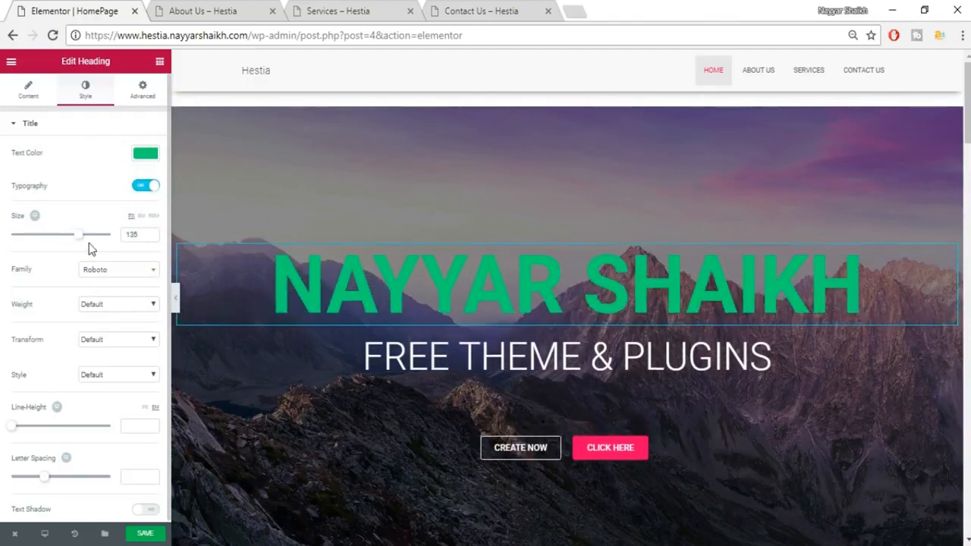
{"action": "left_click", "coordinate": [130, 275]}
{"action": "left_click", "coordinate": [114, 355]}
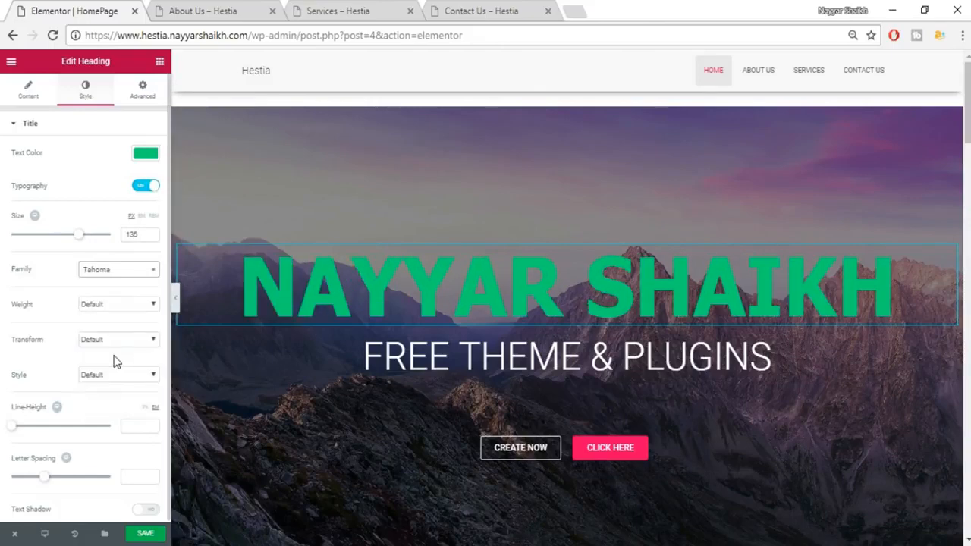
{"action": "left_click", "coordinate": [132, 273]}
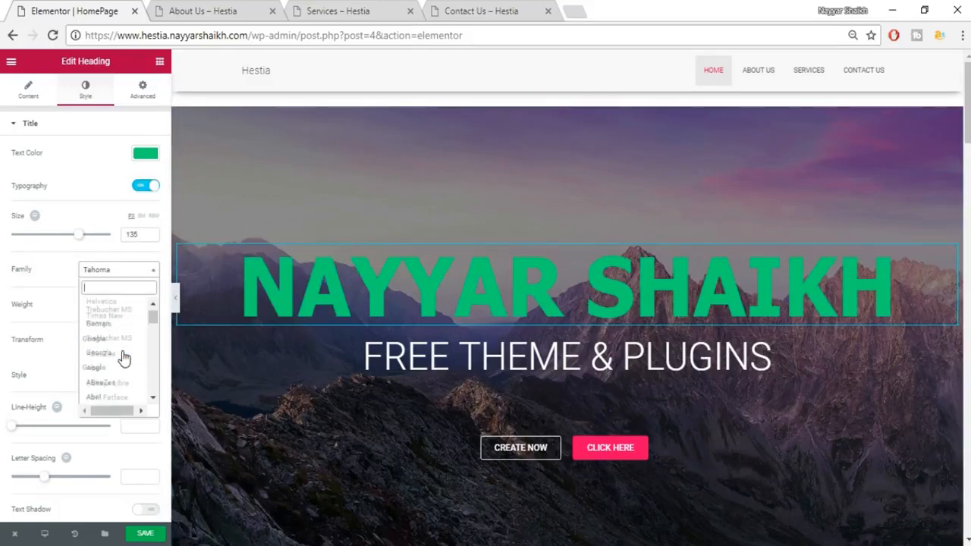
{"action": "left_click", "coordinate": [122, 354]}
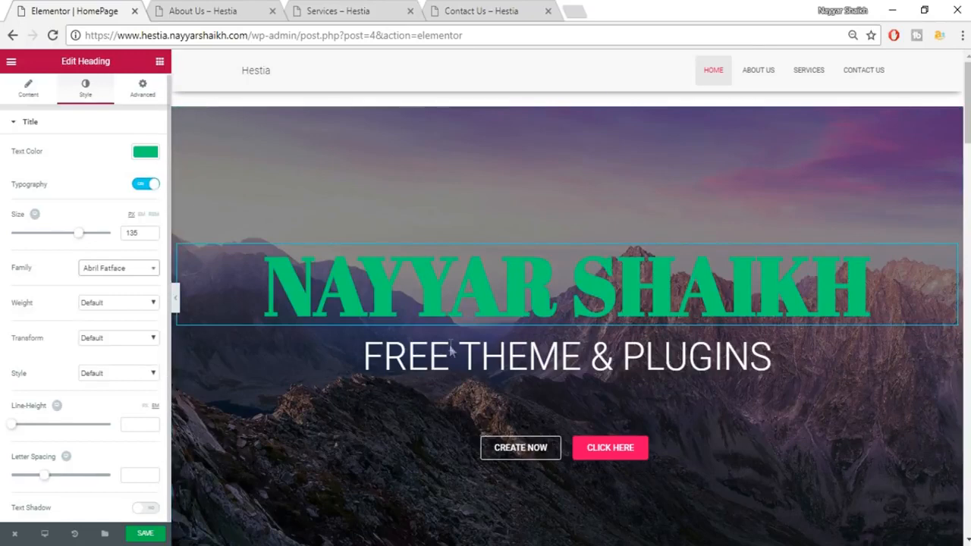
{"action": "scroll", "coordinate": [523, 346], "scroll_direction": "down", "scroll_amount": 1}
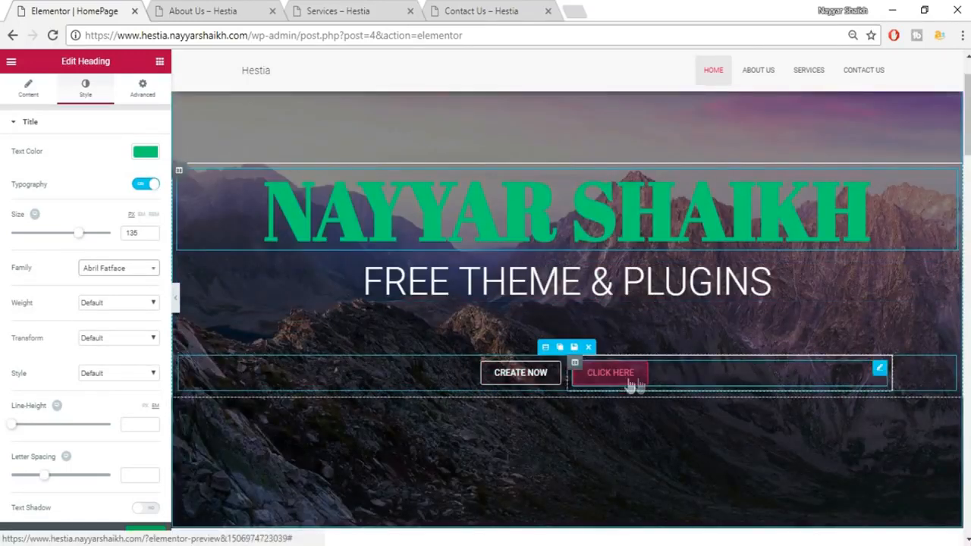
Select the Quality feature icon, try the address-card icon, then restore the original reorder icon.
{"action": "scroll", "coordinate": [678, 379], "scroll_direction": "down", "scroll_amount": 2}
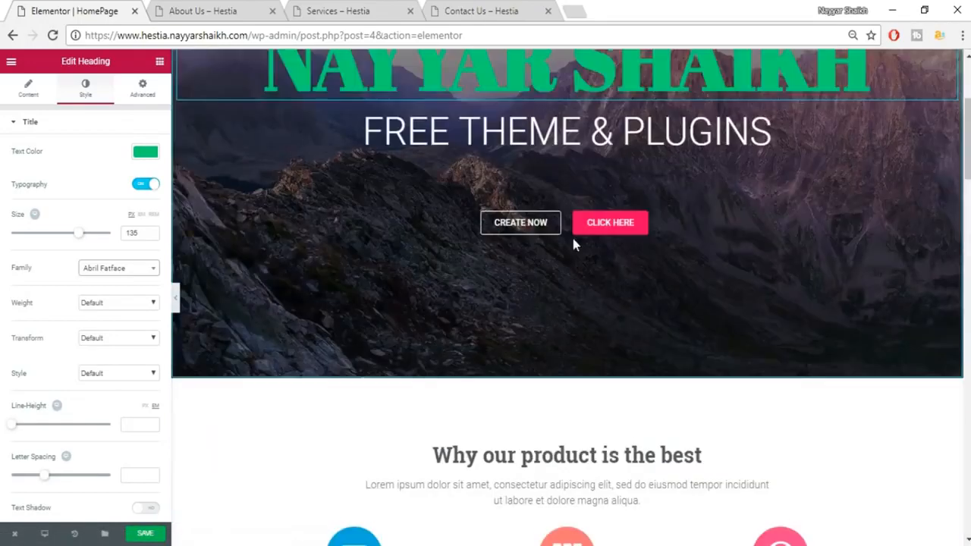
{"action": "scroll", "coordinate": [650, 330], "scroll_direction": "down", "scroll_amount": 3}
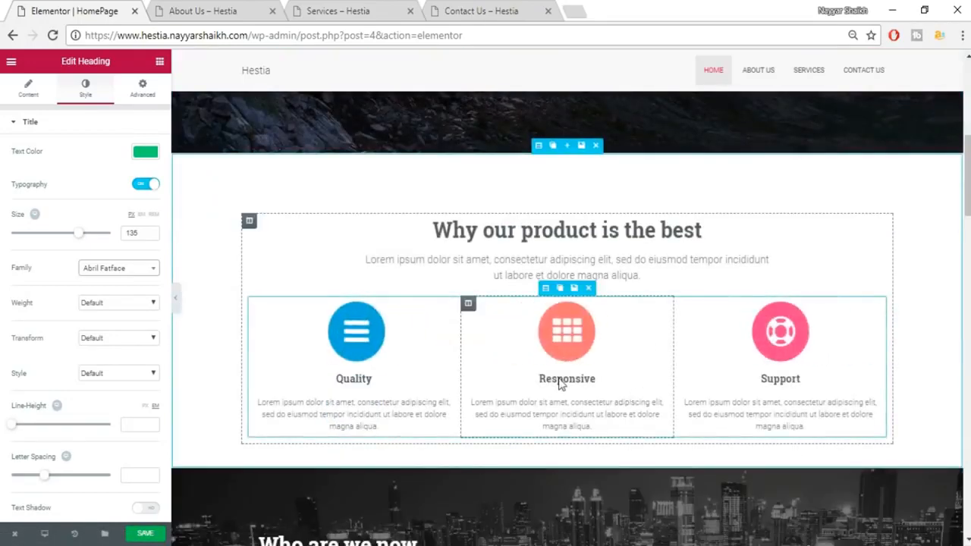
{"action": "left_click", "coordinate": [371, 343]}
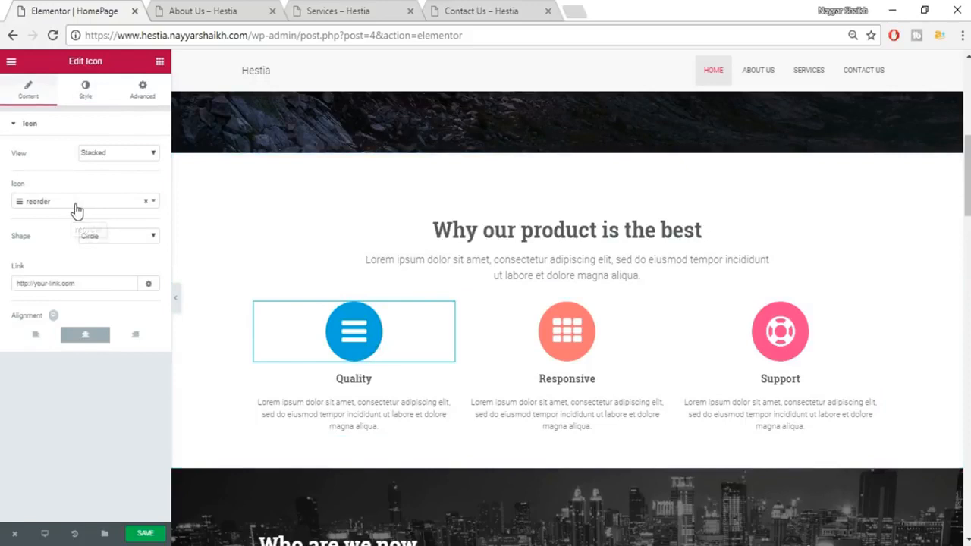
{"action": "left_click", "coordinate": [76, 206]}
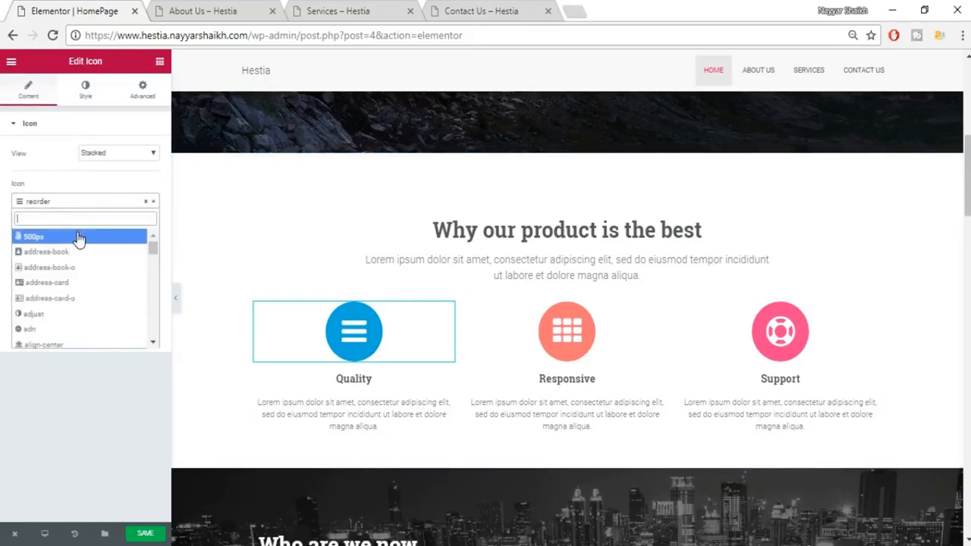
{"action": "left_click", "coordinate": [73, 287]}
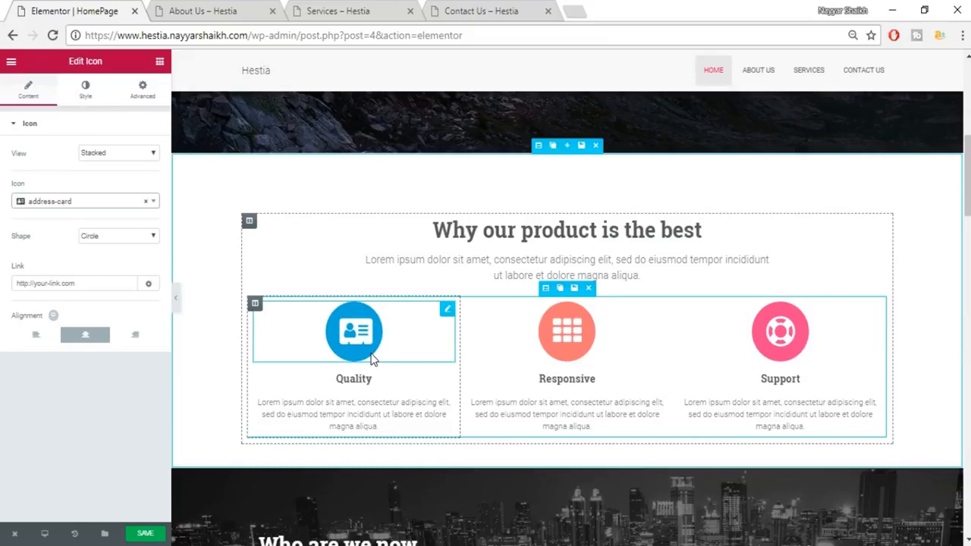
{"action": "left_click_drag", "start_coordinate": [372, 359], "coordinate": [357, 339]}
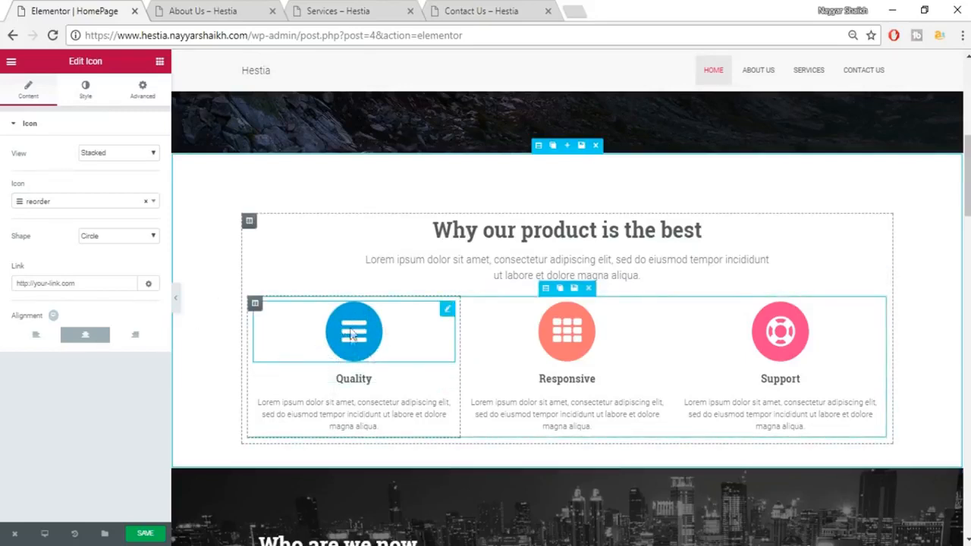
Try framed and no-background views and left/right alignment on the Quality icon.
{"action": "left_click", "coordinate": [140, 153]}
{"action": "left_click", "coordinate": [123, 188]}
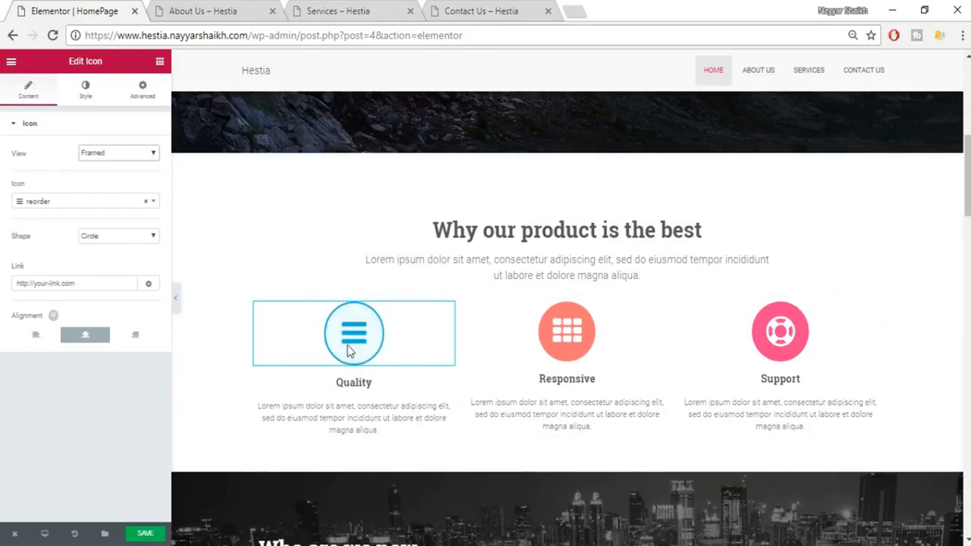
{"action": "left_click", "coordinate": [144, 154]}
{"action": "left_click", "coordinate": [121, 166]}
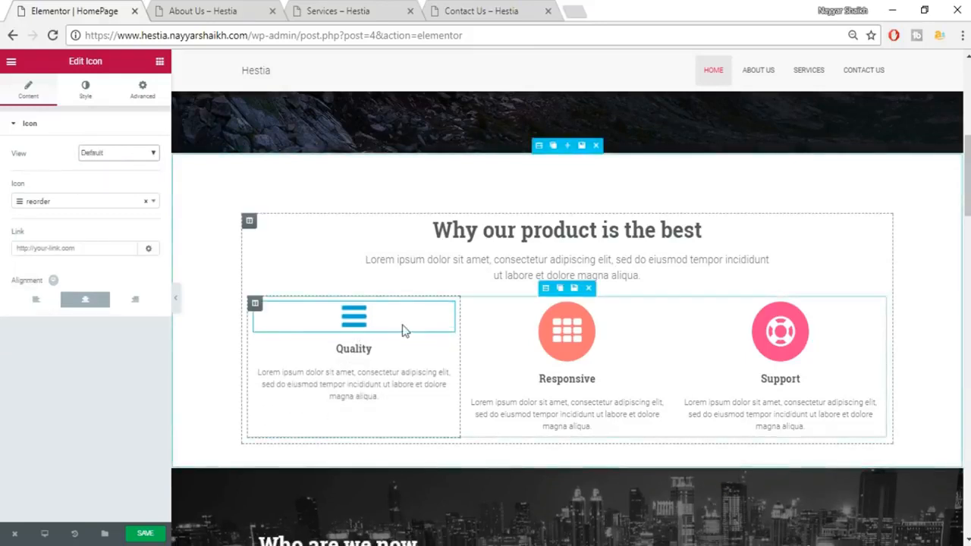
{"action": "left_click", "coordinate": [35, 299]}
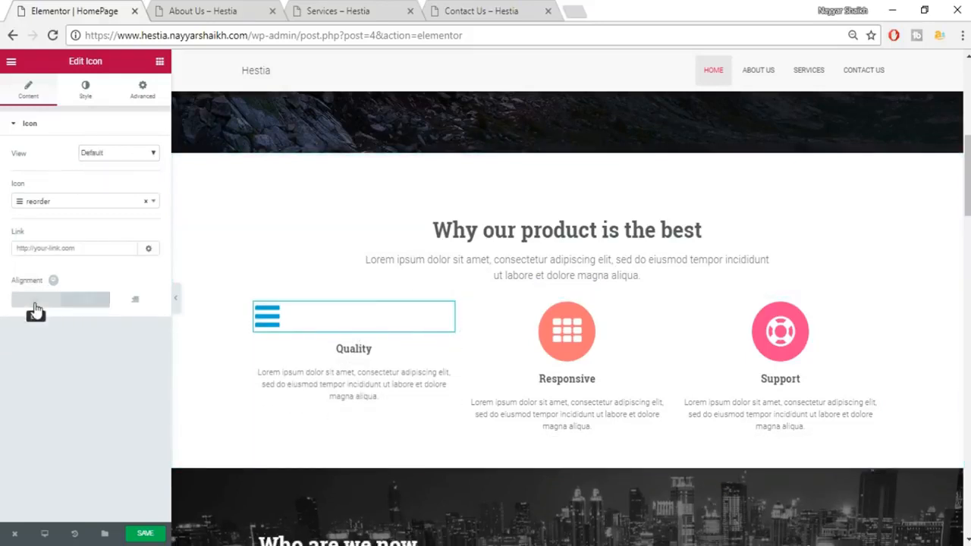
{"action": "left_click", "coordinate": [132, 304]}
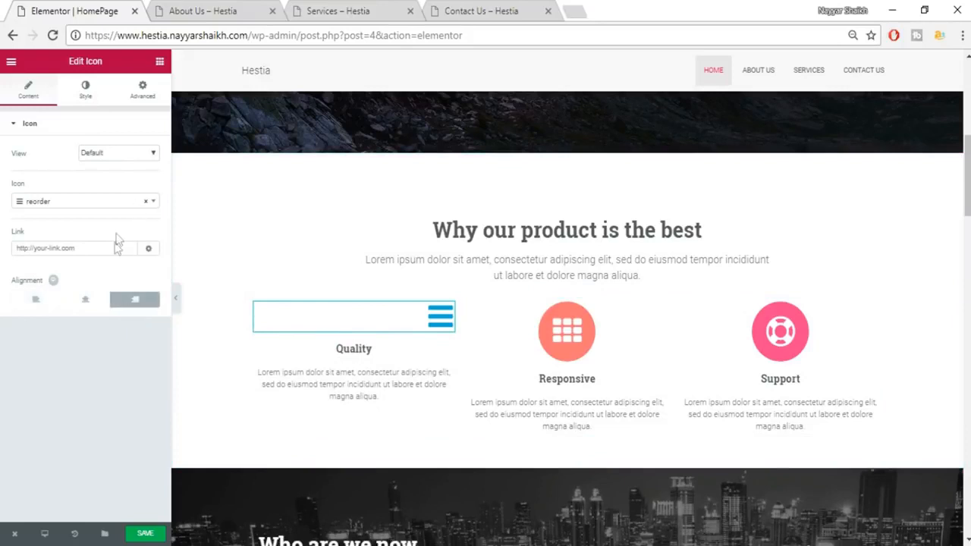
Return the Quality icon to a stacked view and change its shape to square.
{"action": "left_click", "coordinate": [119, 152]}
{"action": "left_click", "coordinate": [106, 175]}
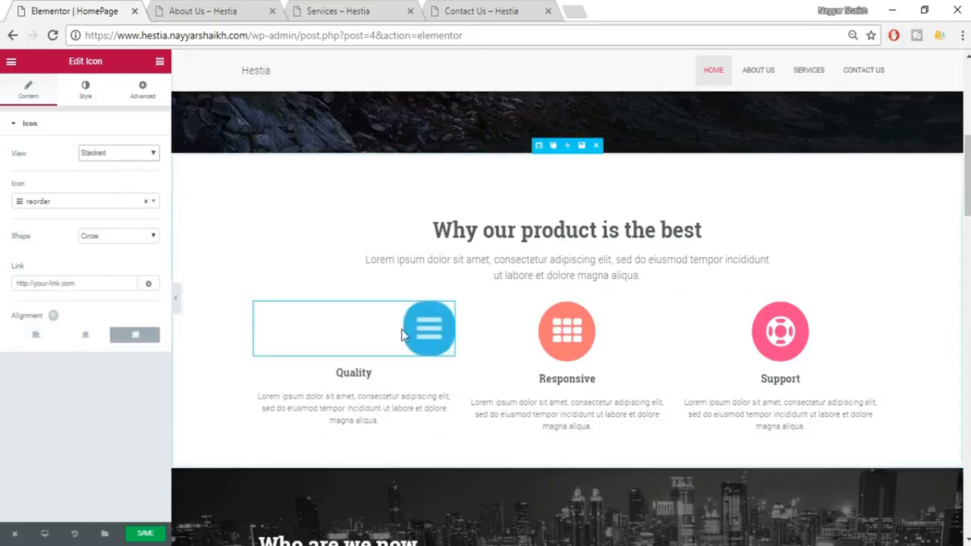
{"action": "left_click", "coordinate": [126, 236]}
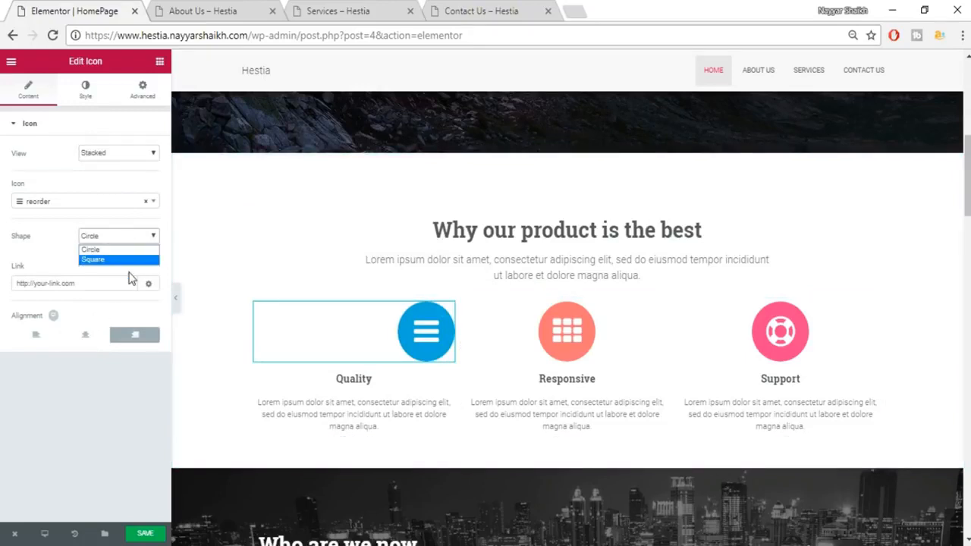
{"action": "left_click", "coordinate": [123, 259]}
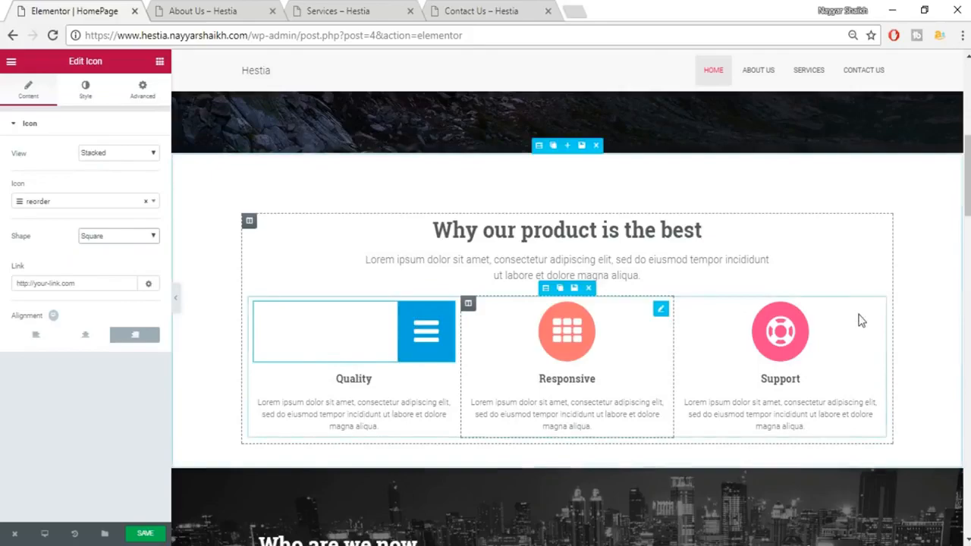
{"action": "scroll", "coordinate": [860, 318], "scroll_direction": "down", "scroll_amount": 4}
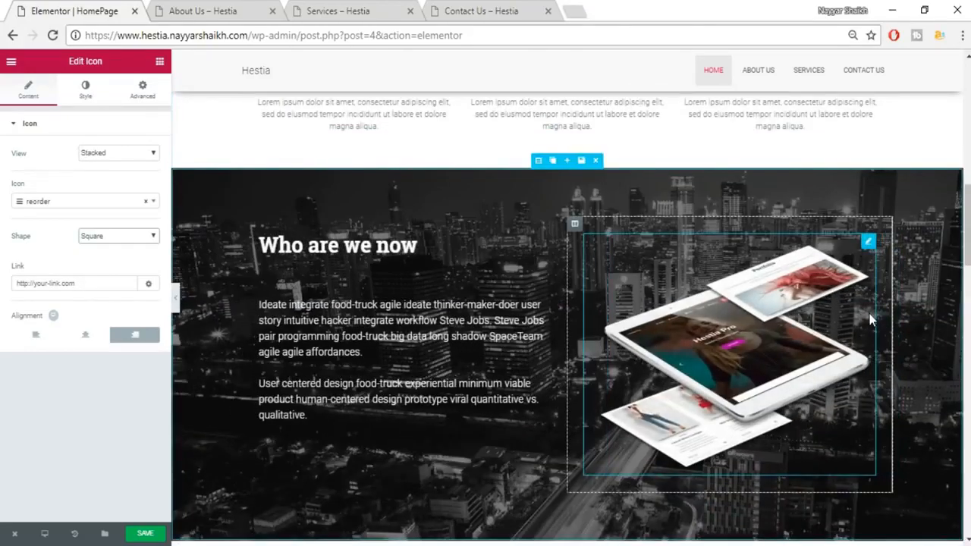
{"action": "scroll", "coordinate": [811, 389], "scroll_direction": "down", "scroll_amount": 1}
{"action": "scroll", "coordinate": [811, 388], "scroll_direction": "down", "scroll_amount": 4}
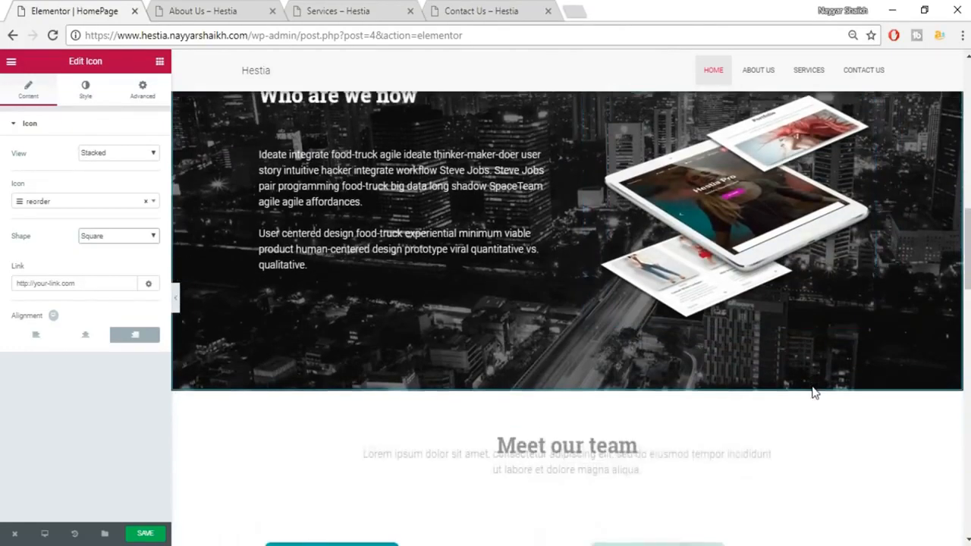
{"action": "scroll", "coordinate": [855, 363], "scroll_direction": "down", "scroll_amount": 2}
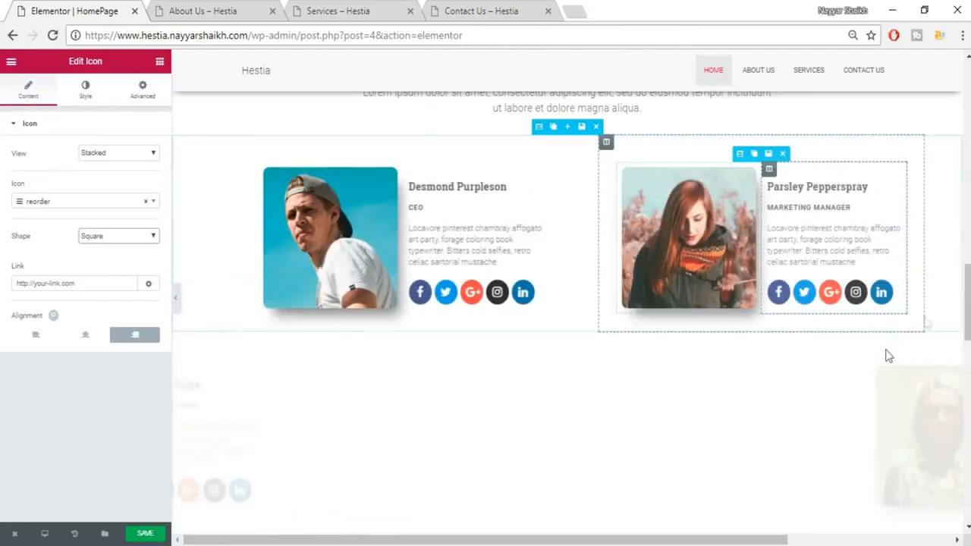
{"action": "left_click_drag", "start_coordinate": [968, 314], "coordinate": [968, 143]}
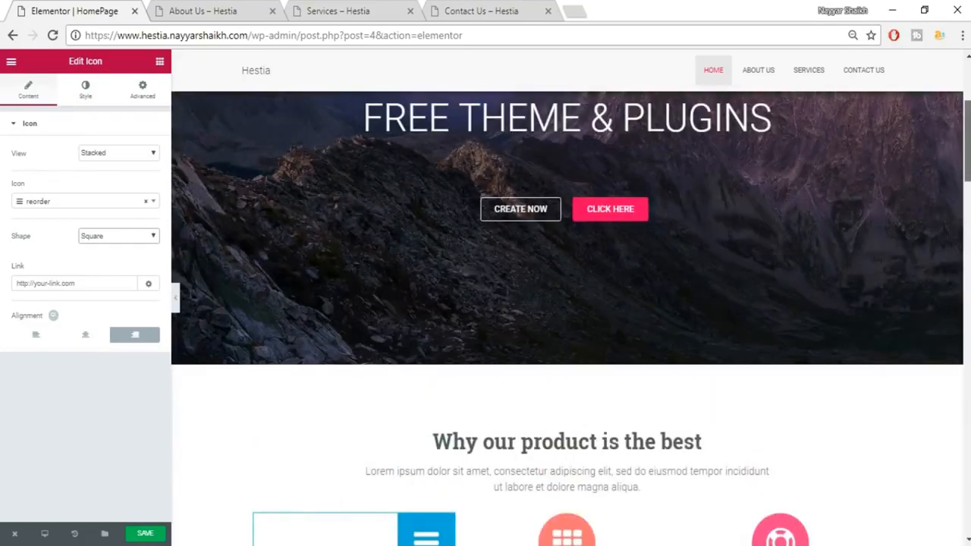
{"action": "scroll", "coordinate": [568, 319], "scroll_direction": "down", "scroll_amount": 3}
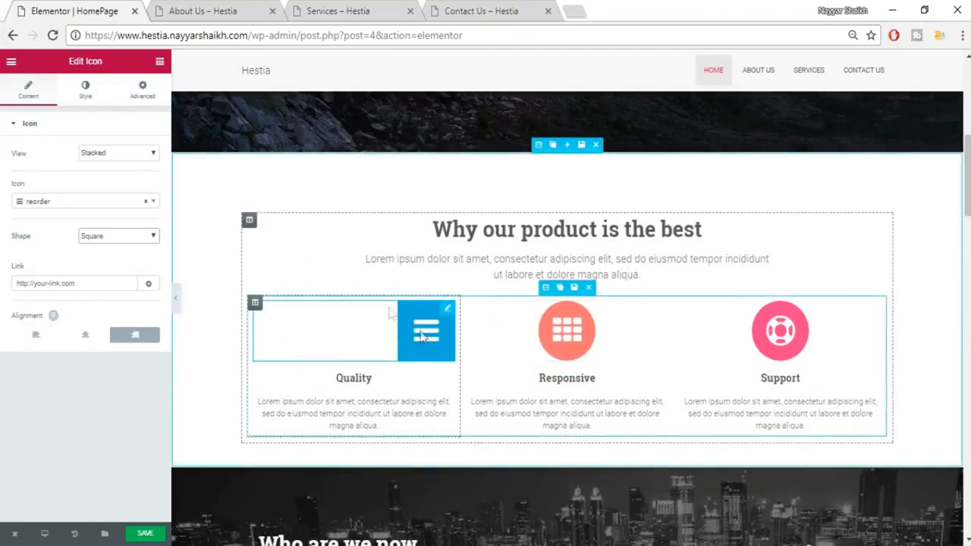
Set the Quality icon's entrance animation to Jello, then change it to Tada.
{"action": "left_click", "coordinate": [144, 97]}
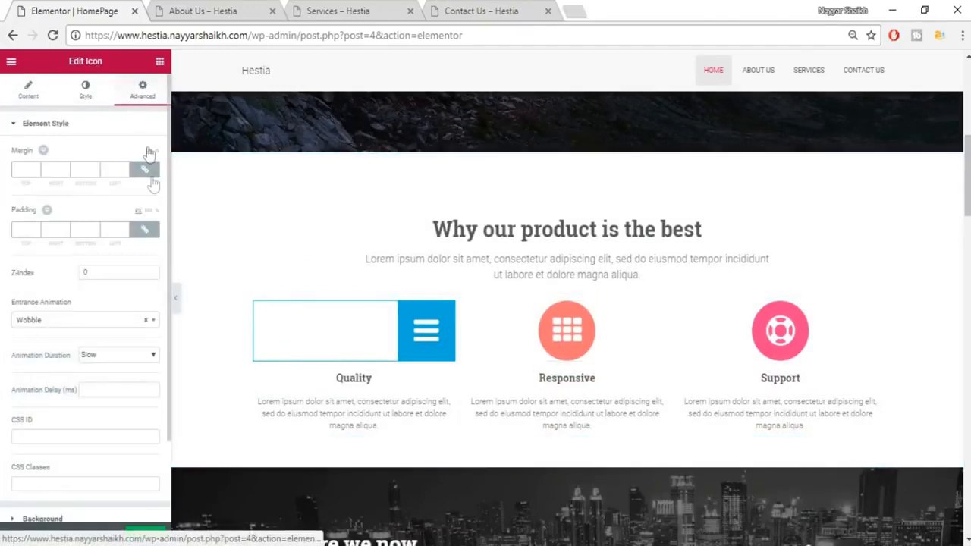
{"action": "left_click", "coordinate": [76, 320]}
{"action": "scroll", "coordinate": [81, 439], "scroll_direction": "down", "scroll_amount": 10}
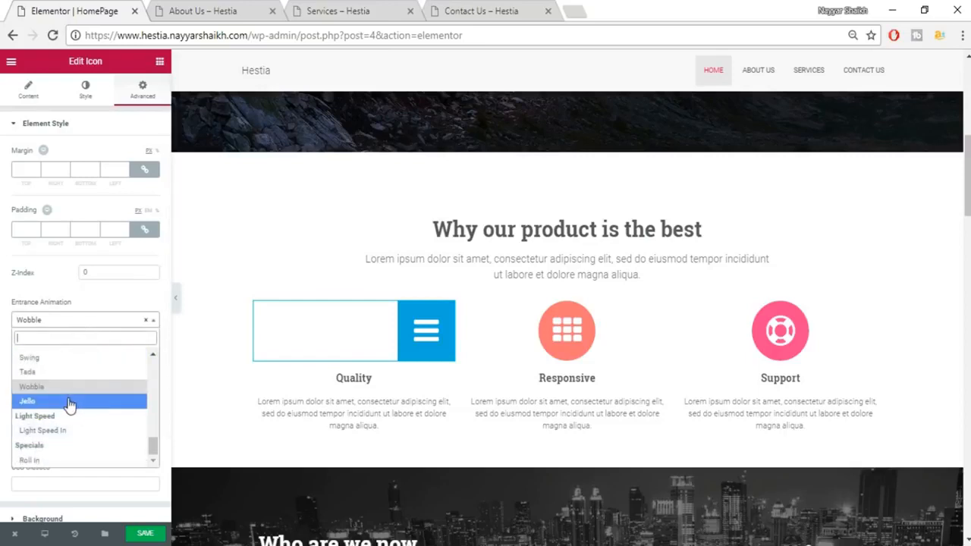
{"action": "left_click", "coordinate": [65, 402]}
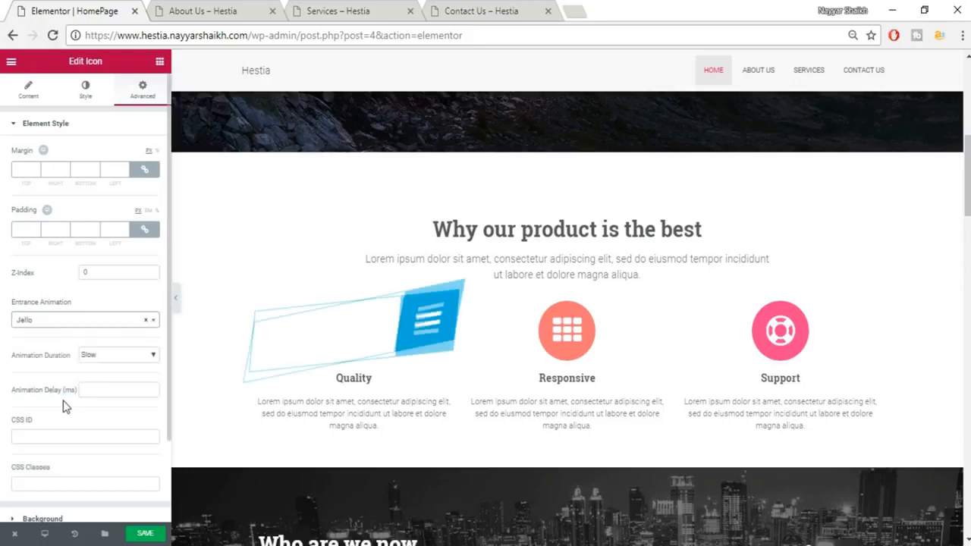
{"action": "left_click", "coordinate": [65, 321]}
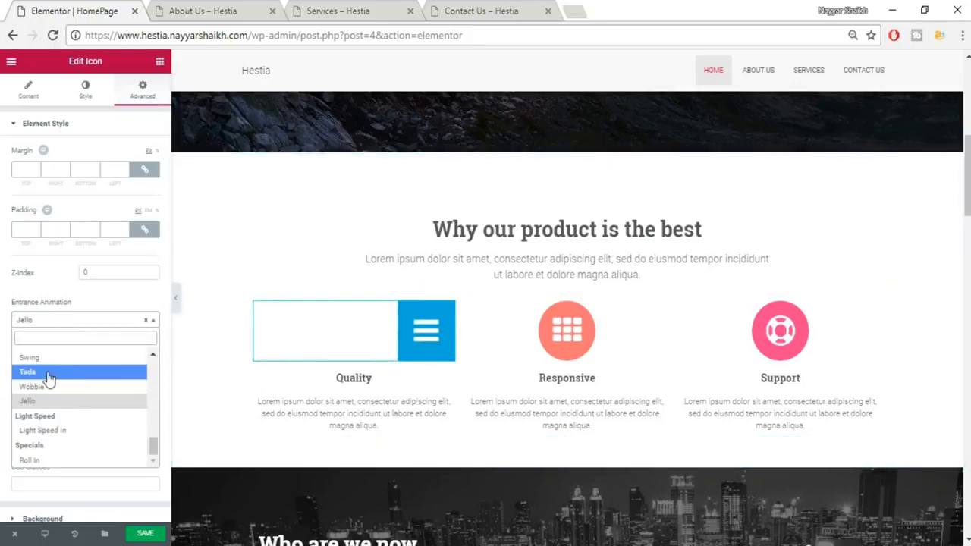
{"action": "left_click", "coordinate": [47, 373]}
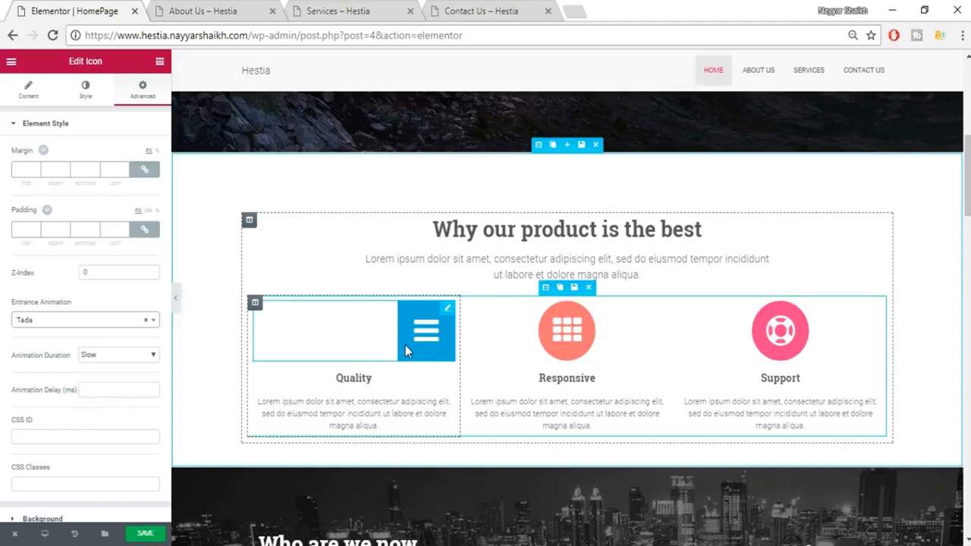
{"action": "scroll", "coordinate": [516, 299], "scroll_direction": "up", "scroll_amount": 5}
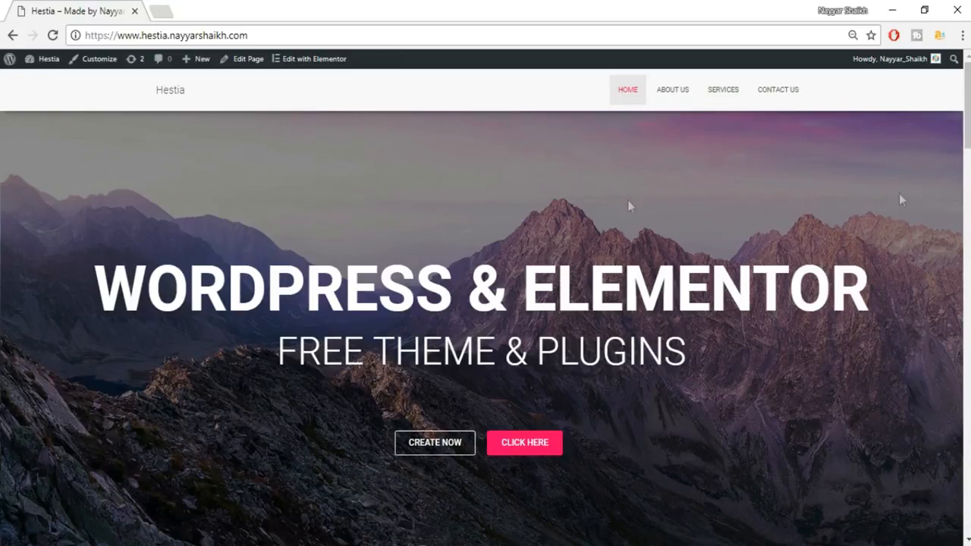
{"action": "scroll", "coordinate": [966, 136], "scroll_direction": "down", "scroll_amount": 7}
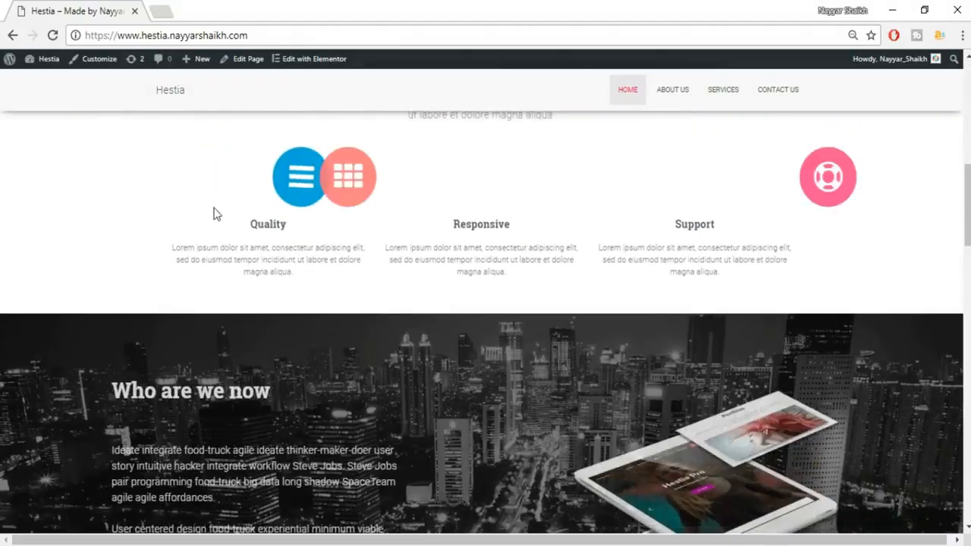
{"action": "scroll", "coordinate": [854, 125], "scroll_direction": "up", "scroll_amount": 8}
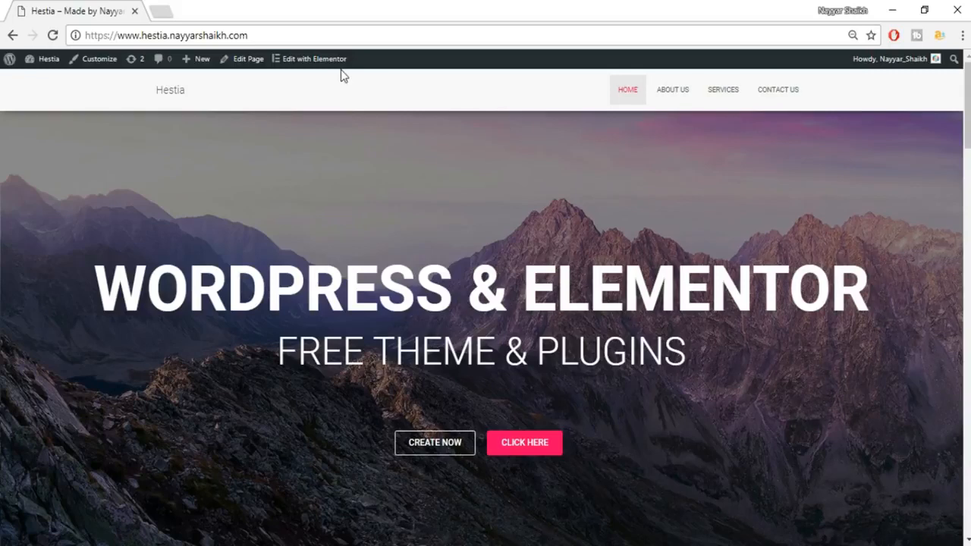
Load bloggdude.com/tmd in a new tab and scroll to the cloud hosting plans.
{"action": "left_click", "coordinate": [161, 12]}
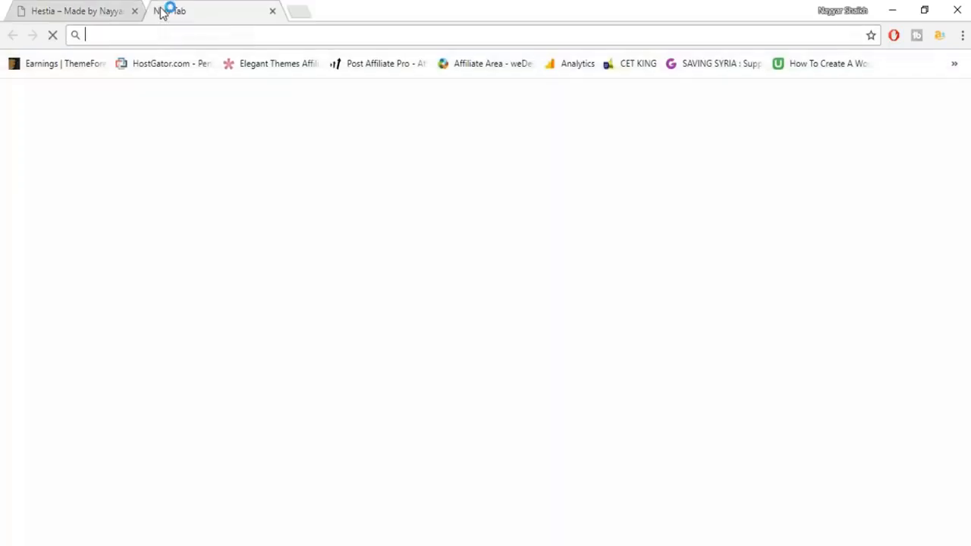
{"action": "type", "text": "b"}
{"action": "key", "text": "Down"}
{"action": "key", "text": "Down"}
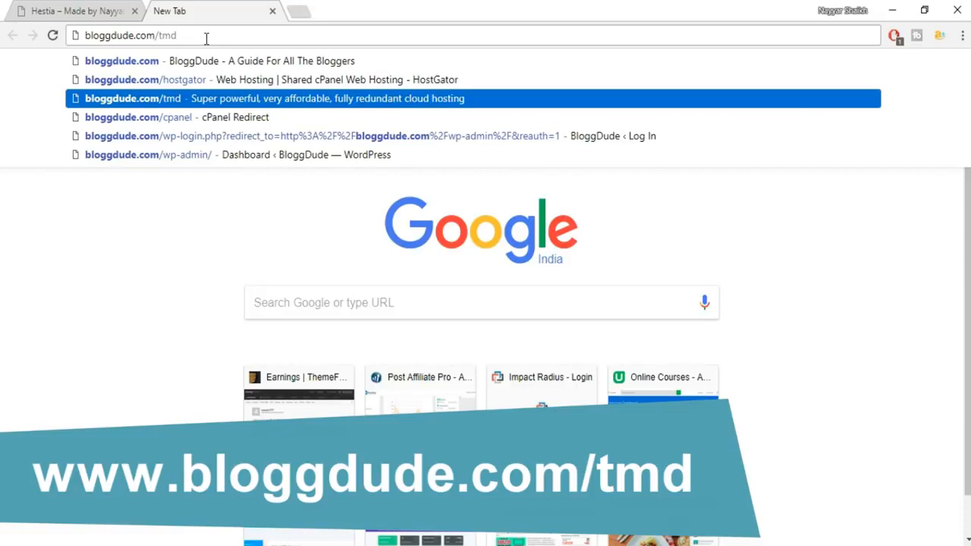
{"action": "key", "text": "Return"}
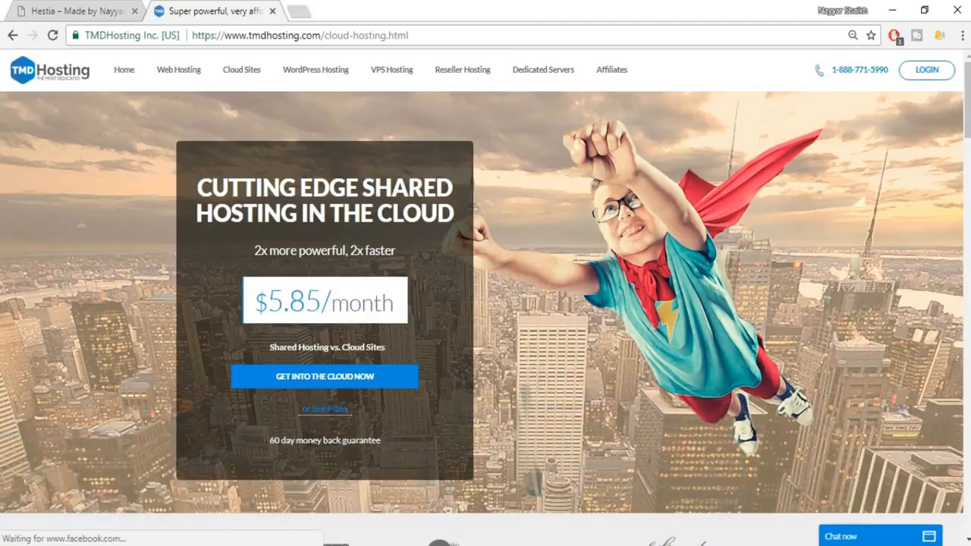
{"action": "left_click_drag", "start_coordinate": [967, 100], "coordinate": [968, 320]}
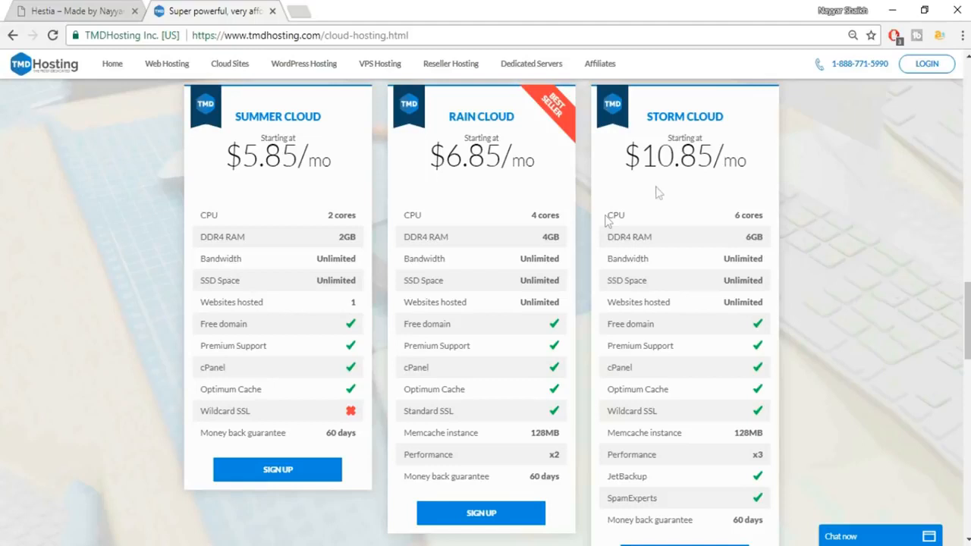
Highlight the Storm Cloud name and its SSD Space row, minimizing the live-chat window.
{"action": "left_click_drag", "start_coordinate": [645, 116], "coordinate": [724, 112]}
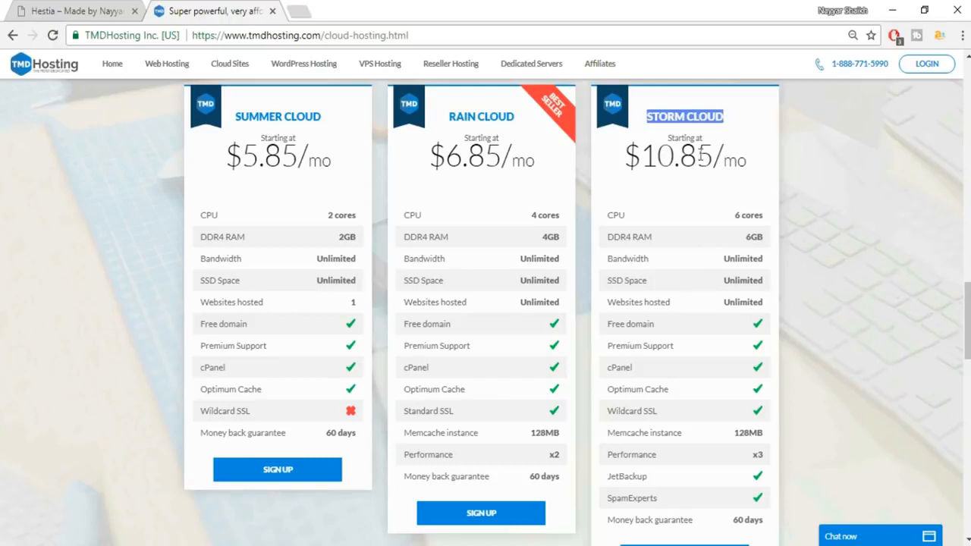
{"action": "left_click", "coordinate": [706, 119]}
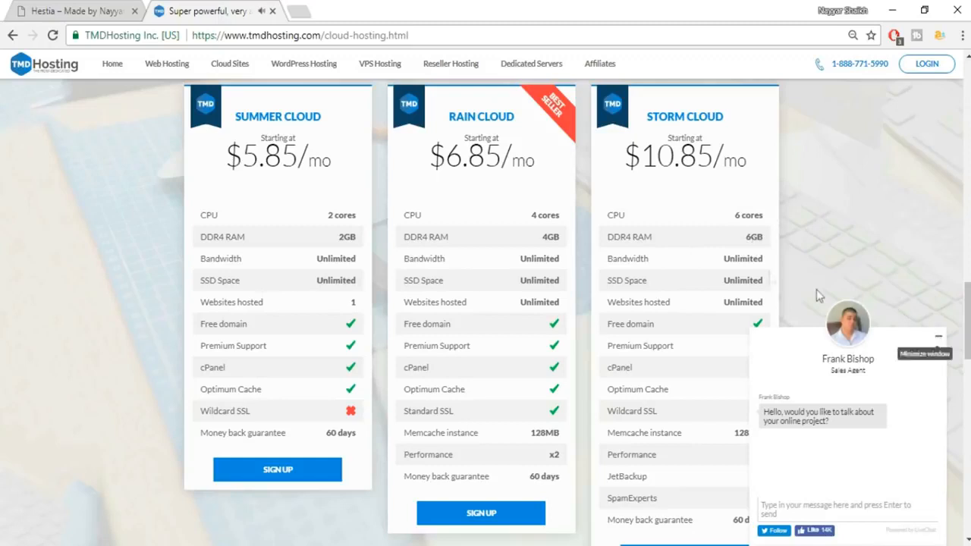
{"action": "left_click", "coordinate": [938, 336]}
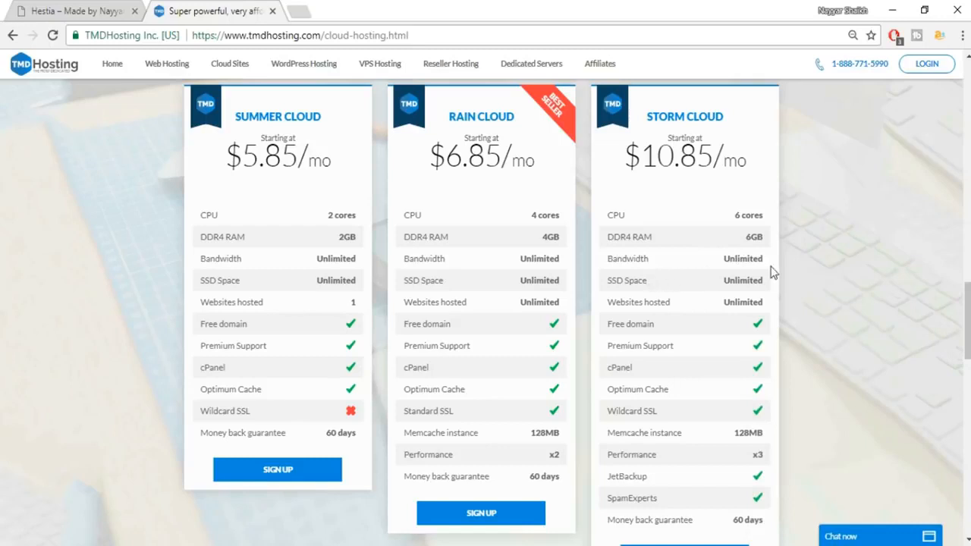
{"action": "left_click_drag", "start_coordinate": [609, 280], "coordinate": [654, 284]}
{"action": "left_click", "coordinate": [617, 279]}
Search 'ssd vs hdd web hosting' in a new tab and preview the comparison chart in Images.
{"action": "left_click", "coordinate": [307, 12]}
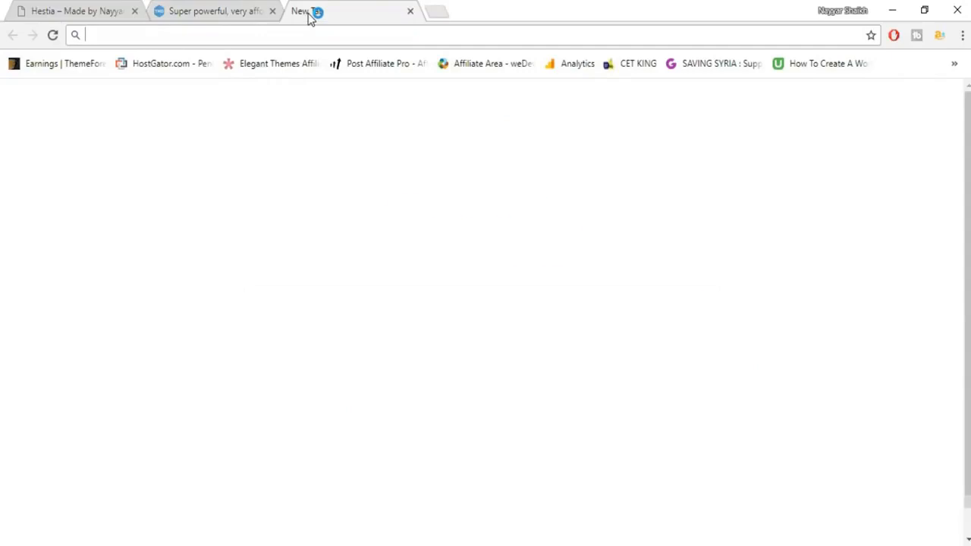
{"action": "type", "text": "SSD"}
{"action": "key", "text": "Down"}
{"action": "key", "text": "Down"}
{"action": "key", "text": "Down"}
{"action": "key", "text": "Down"}
{"action": "key", "text": "Return"}
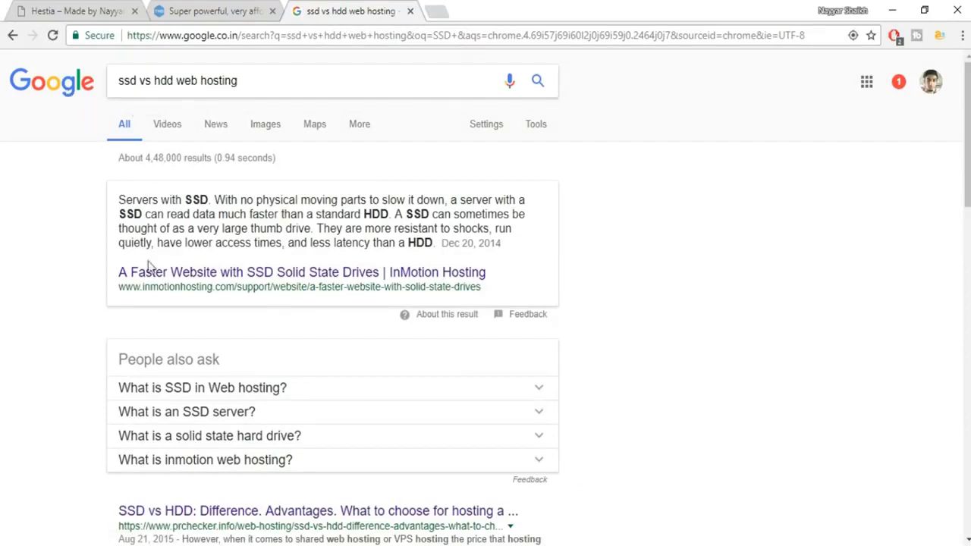
{"action": "scroll", "coordinate": [233, 369], "scroll_direction": "down", "scroll_amount": 10}
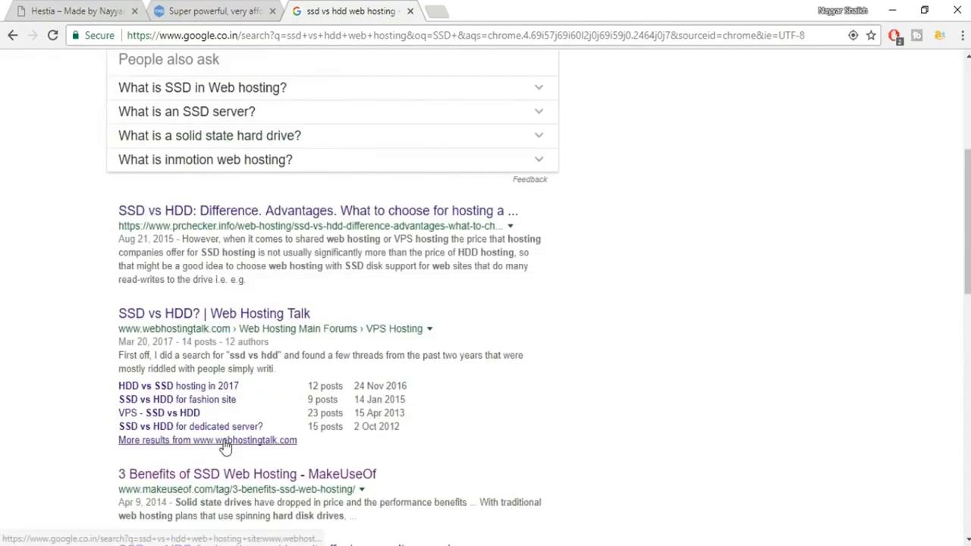
{"action": "scroll", "coordinate": [227, 443], "scroll_direction": "up", "scroll_amount": 4}
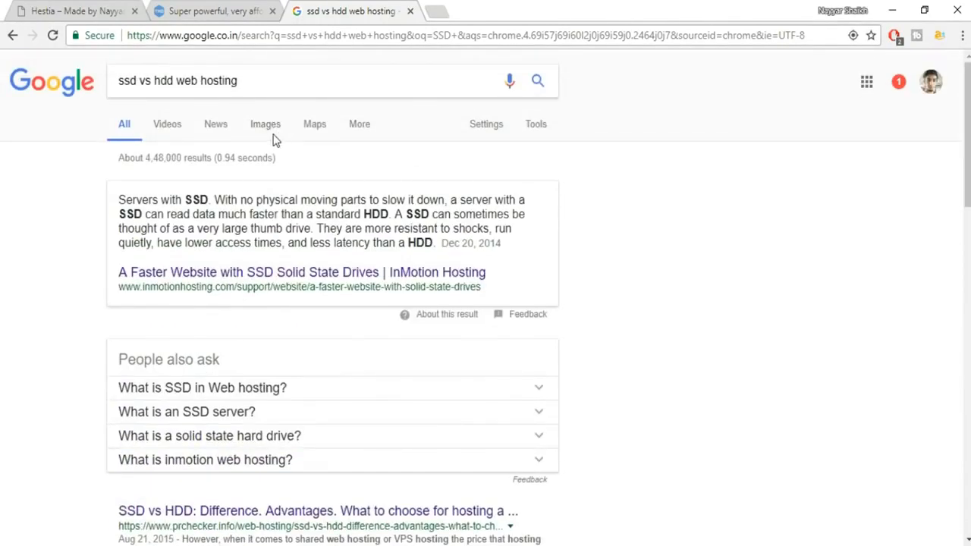
{"action": "left_click", "coordinate": [272, 133]}
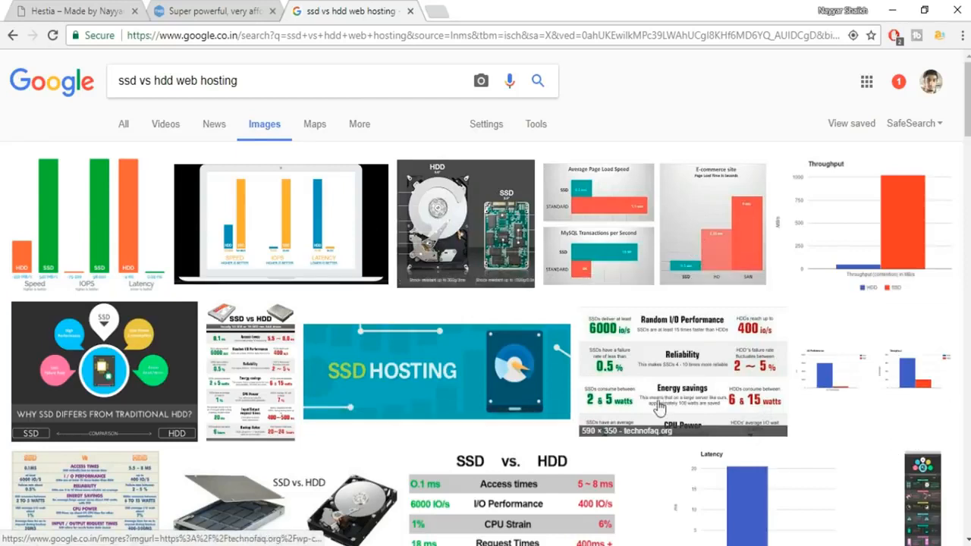
{"action": "left_click", "coordinate": [111, 207]}
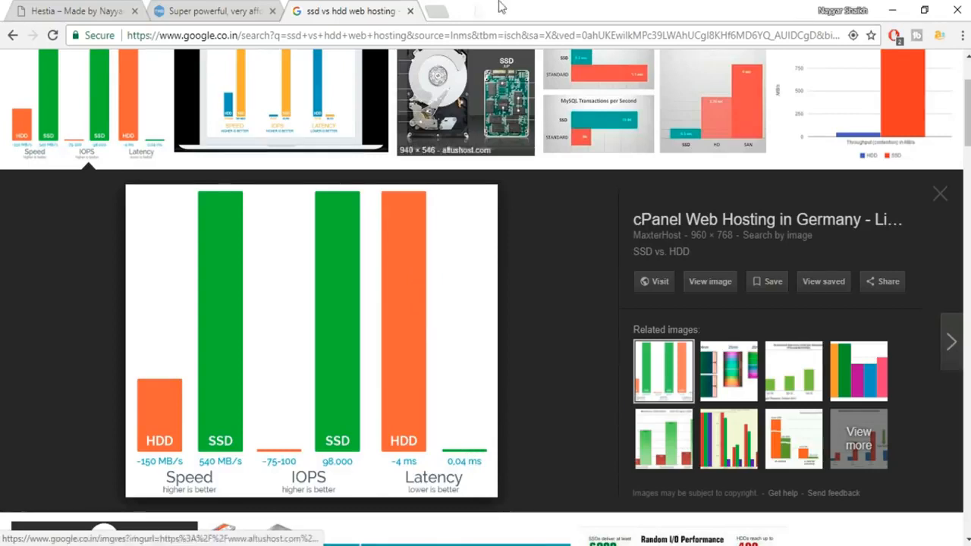
Close the Google tab and highlight Storm Cloud's SSD Space, websites hosted and Wildcard SSL rows.
{"action": "left_click", "coordinate": [409, 13]}
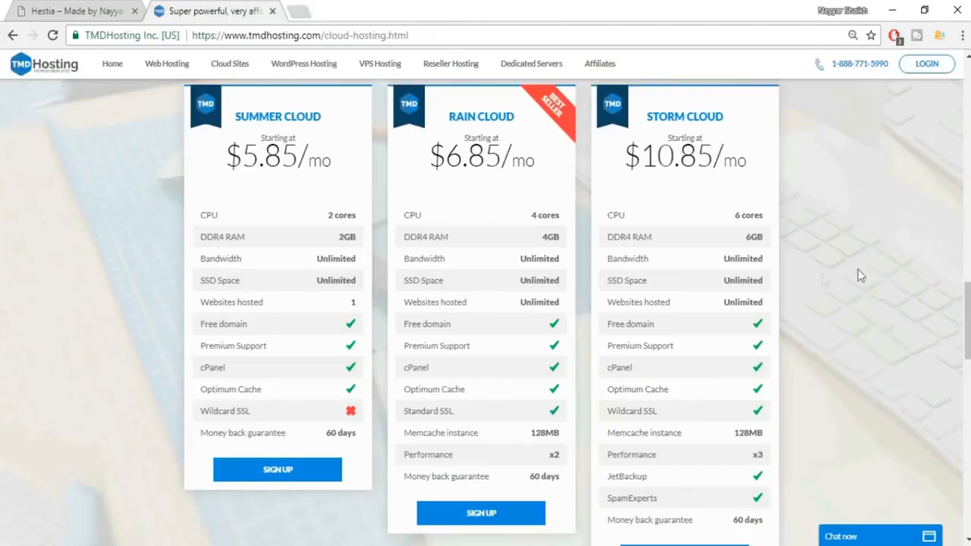
{"action": "mouse_move", "coordinate": [609, 281]}
{"action": "left_mouse_down"}
{"action": "mouse_move", "coordinate": [650, 286]}
{"action": "mouse_move", "coordinate": [607, 280]}
{"action": "left_mouse_up"}
{"action": "left_click", "coordinate": [764, 282]}
{"action": "left_click_drag", "start_coordinate": [741, 280], "coordinate": [725, 281]}
{"action": "left_click", "coordinate": [765, 283]}
{"action": "left_click_drag", "start_coordinate": [725, 302], "coordinate": [765, 303]}
{"action": "left_click", "coordinate": [768, 303]}
{"action": "left_click_drag", "start_coordinate": [658, 411], "coordinate": [612, 410]}
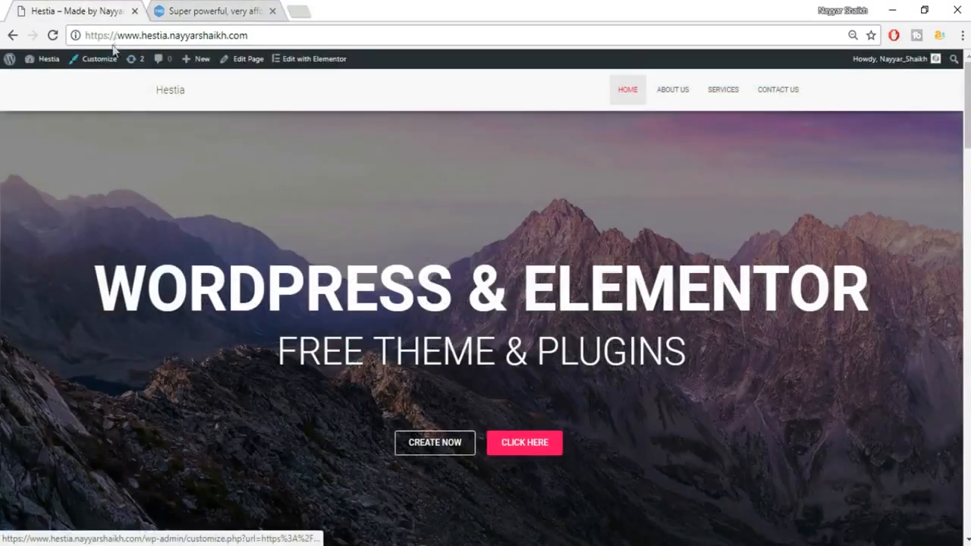
Switch back to the TMDHosting tab showing Storm Cloud at $10.85/mo.
{"action": "left_click", "coordinate": [196, 11]}
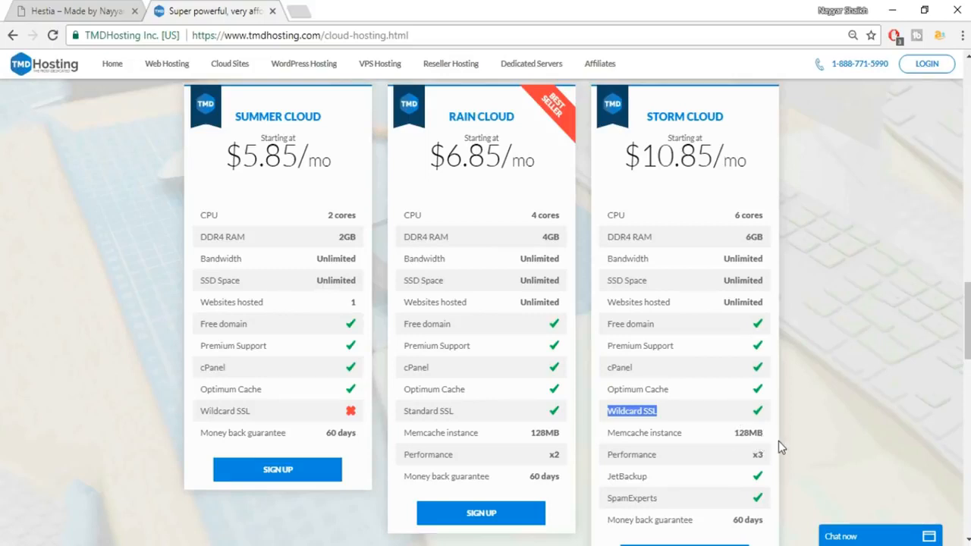
Compare the Storm, Rain and Summer Cloud plan details, then sign up for Storm Cloud.
{"action": "scroll", "coordinate": [778, 442], "scroll_direction": "down", "scroll_amount": 1}
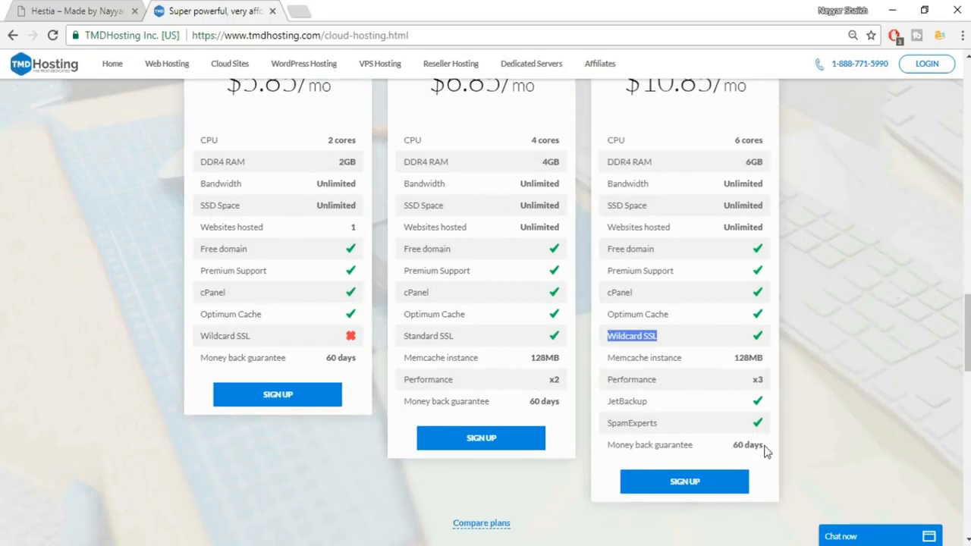
{"action": "scroll", "coordinate": [871, 433], "scroll_direction": "up", "scroll_amount": 2}
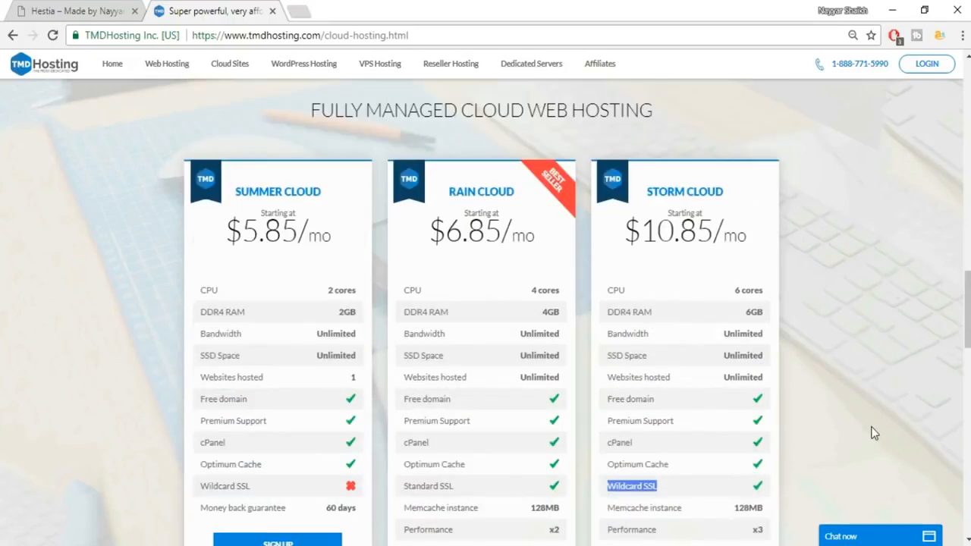
{"action": "left_click_drag", "start_coordinate": [726, 196], "coordinate": [651, 191]}
{"action": "left_click", "coordinate": [731, 242]}
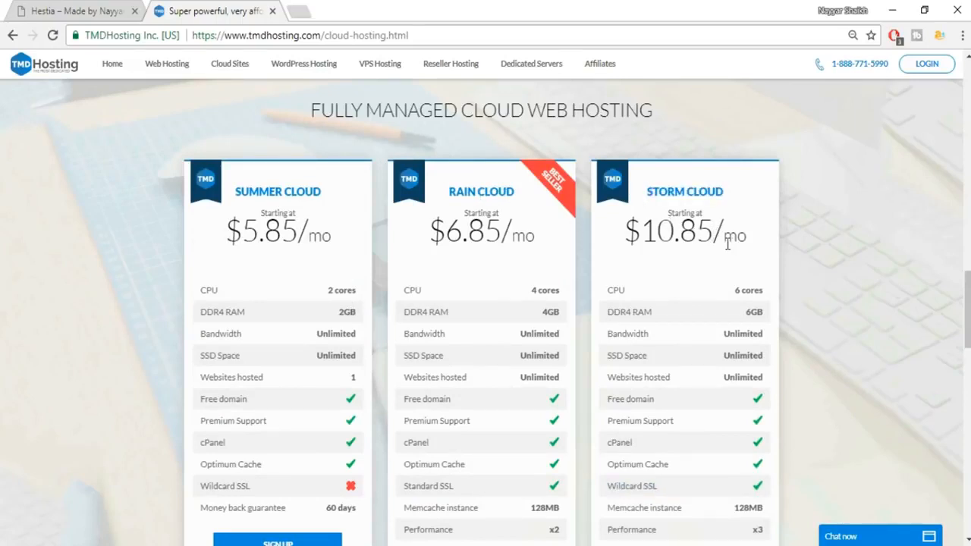
{"action": "left_click_drag", "start_coordinate": [523, 195], "coordinate": [452, 190]}
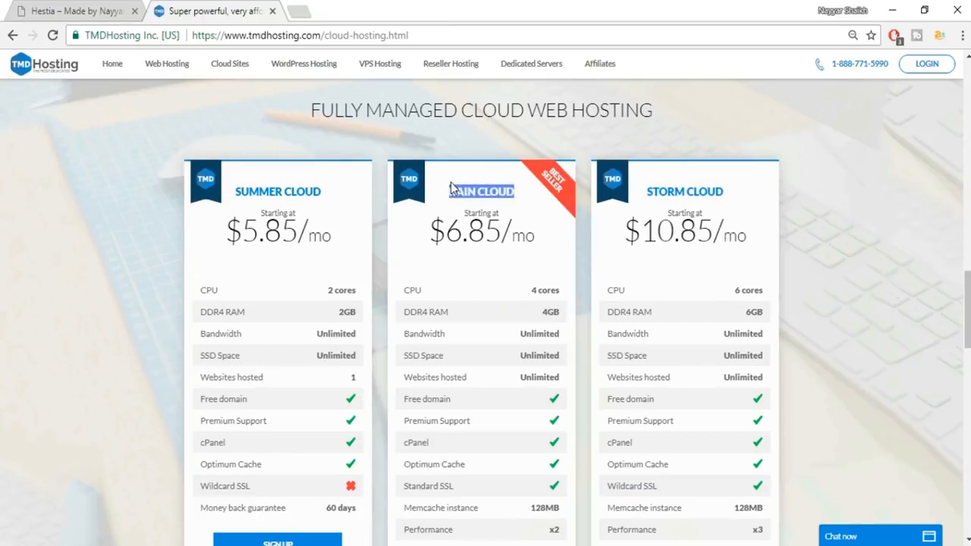
{"action": "left_click", "coordinate": [490, 220]}
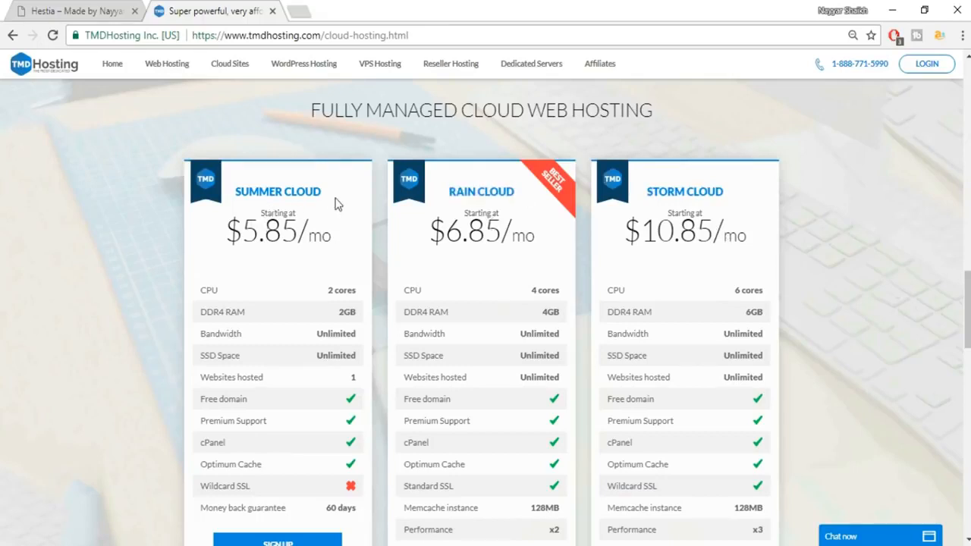
{"action": "left_click_drag", "start_coordinate": [200, 377], "coordinate": [366, 381]}
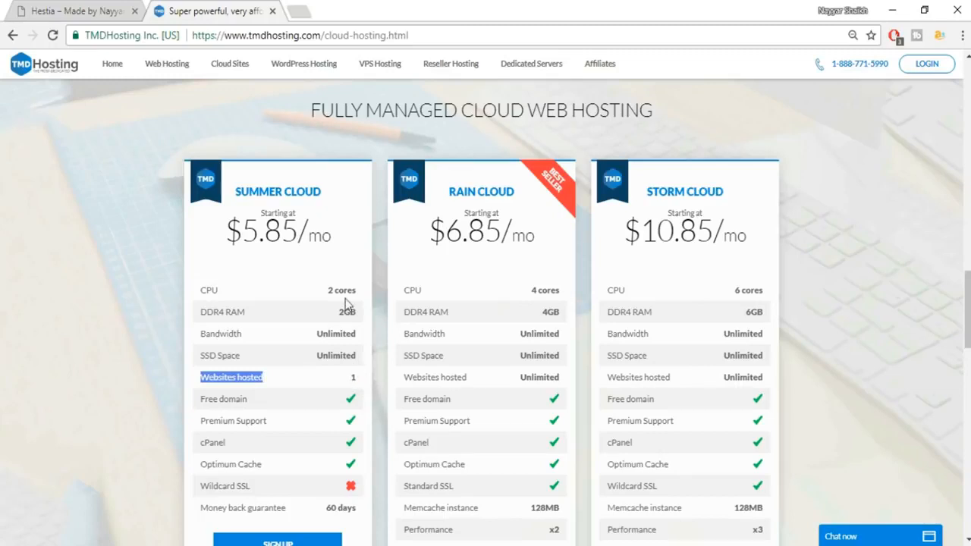
{"action": "left_click", "coordinate": [275, 296]}
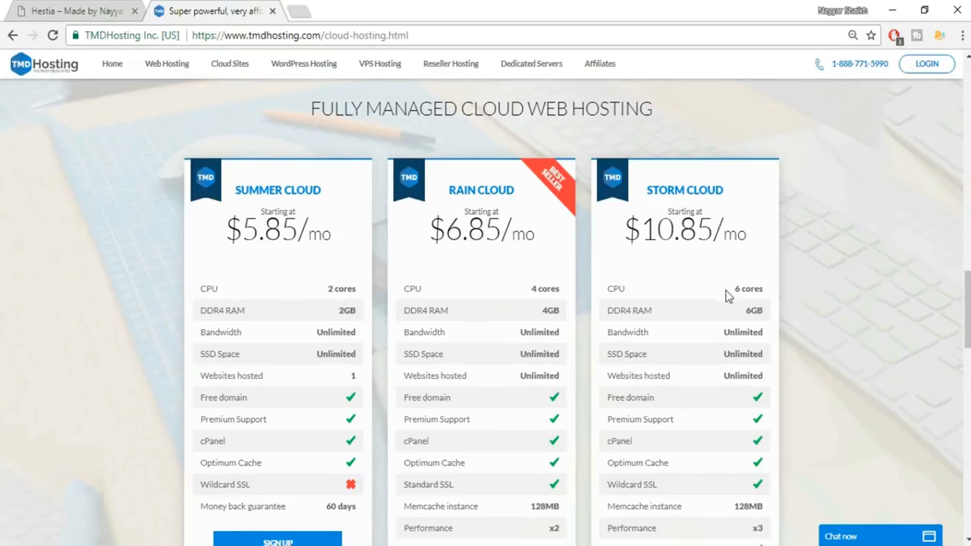
{"action": "scroll", "coordinate": [726, 293], "scroll_direction": "down", "scroll_amount": 3}
{"action": "left_click", "coordinate": [698, 414]}
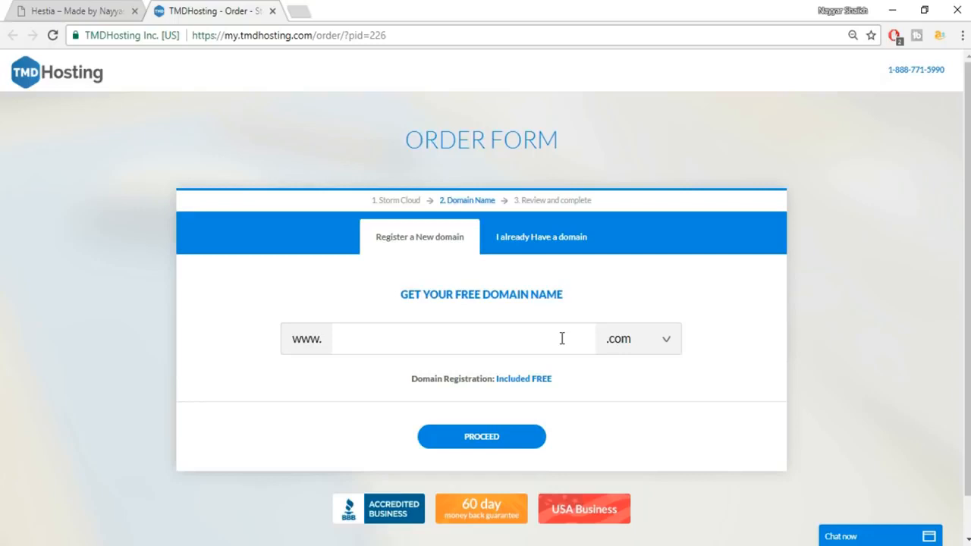
Enter the chosen domain name with the .com extension and proceed to Review and complete.
{"action": "type", "text": "NAYYARSHAIKH1"}
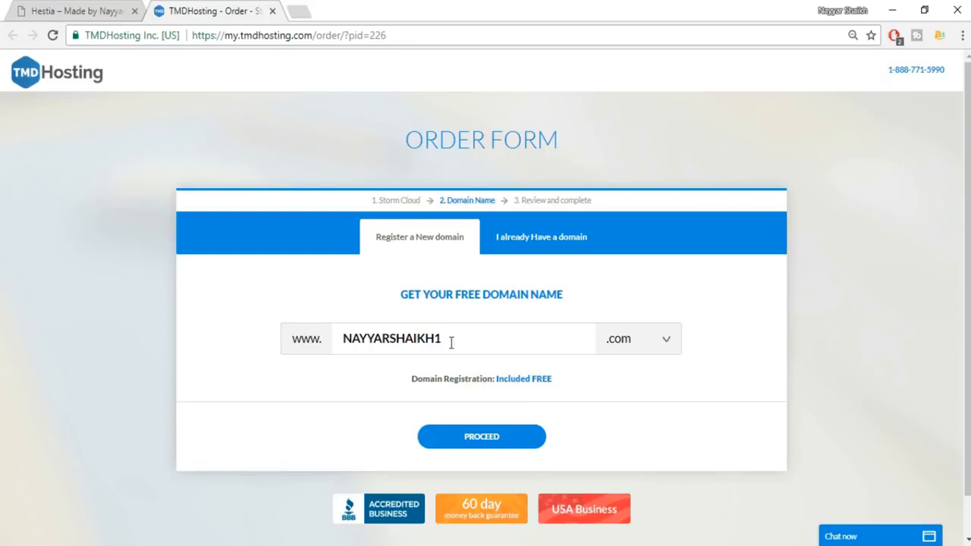
{"action": "left_click", "coordinate": [643, 349]}
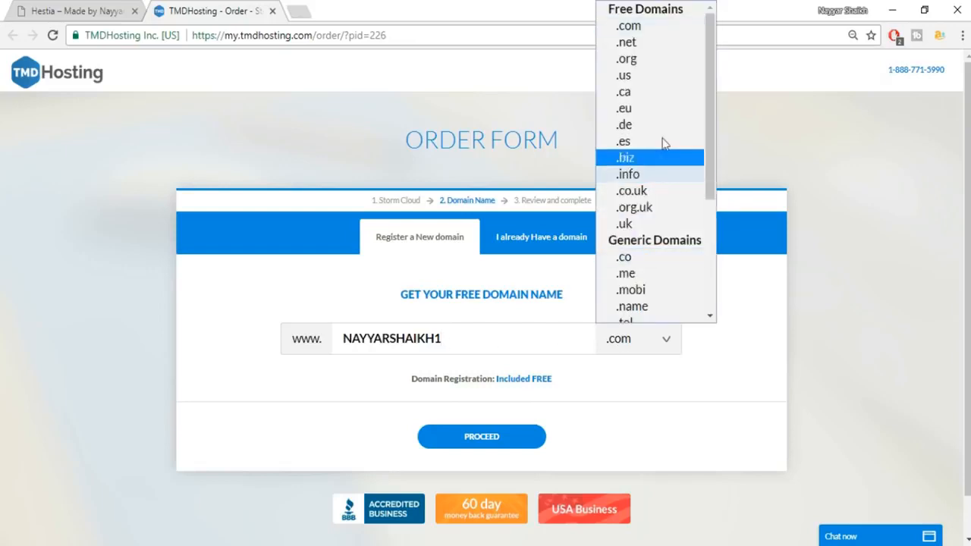
{"action": "scroll", "coordinate": [647, 196], "scroll_direction": "down", "scroll_amount": 3}
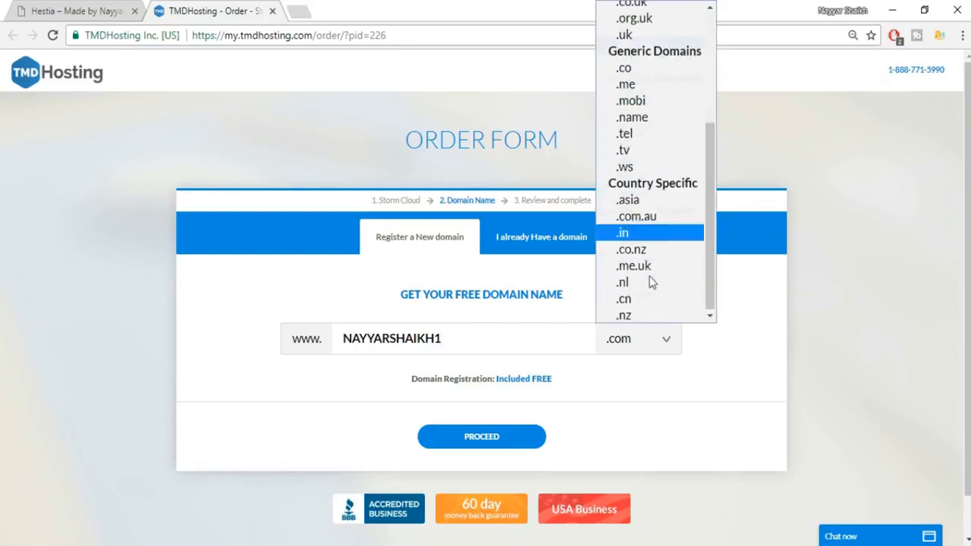
{"action": "scroll", "coordinate": [650, 283], "scroll_direction": "up", "scroll_amount": 3}
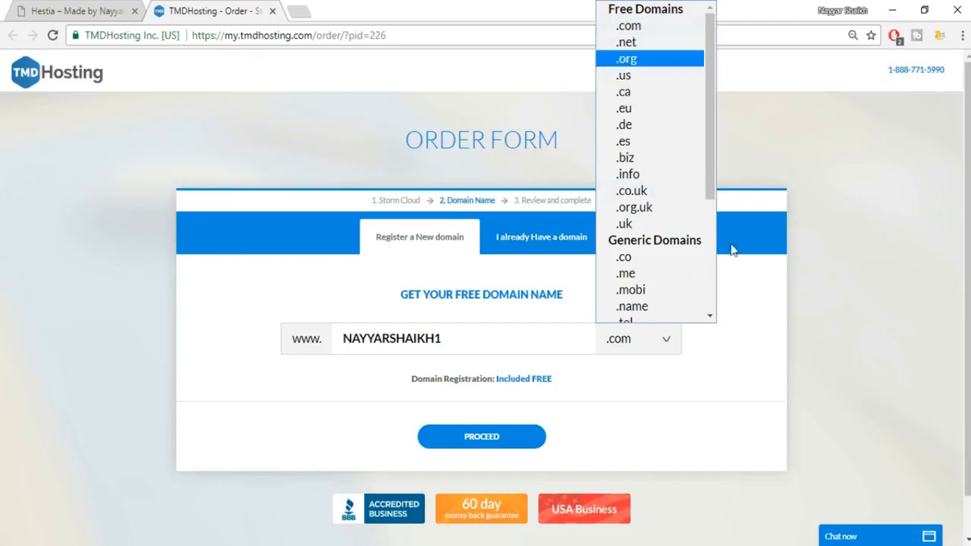
{"action": "left_click", "coordinate": [738, 336]}
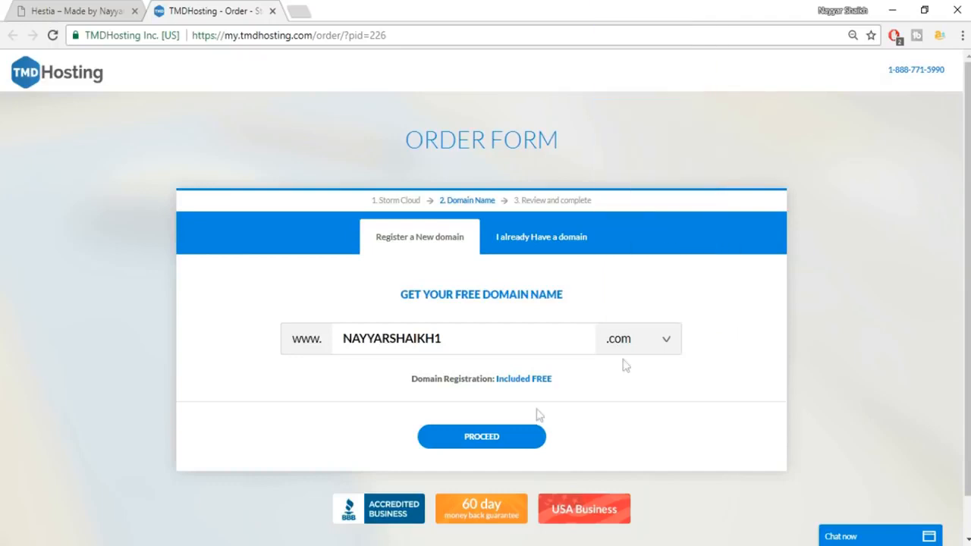
{"action": "left_click", "coordinate": [501, 437]}
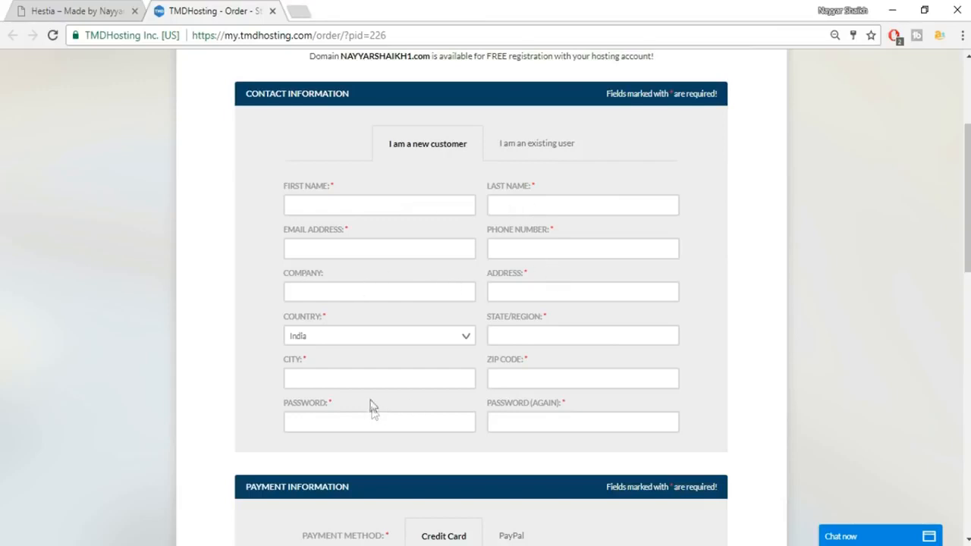
Choose PayPal as the payment method instead of a credit card.
{"action": "scroll", "coordinate": [796, 292], "scroll_direction": "down", "scroll_amount": 5}
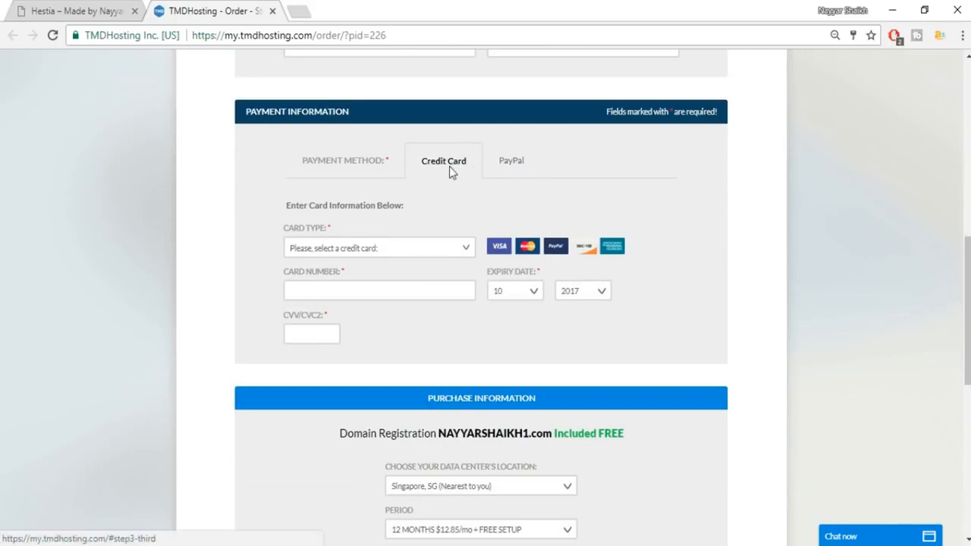
{"action": "left_click", "coordinate": [390, 249]}
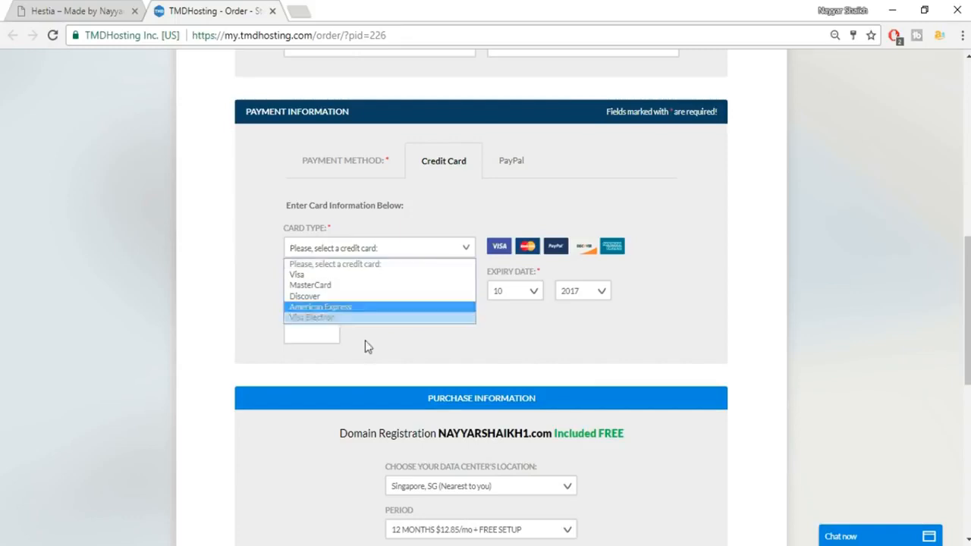
{"action": "left_click", "coordinate": [523, 191]}
{"action": "left_click", "coordinate": [516, 164]}
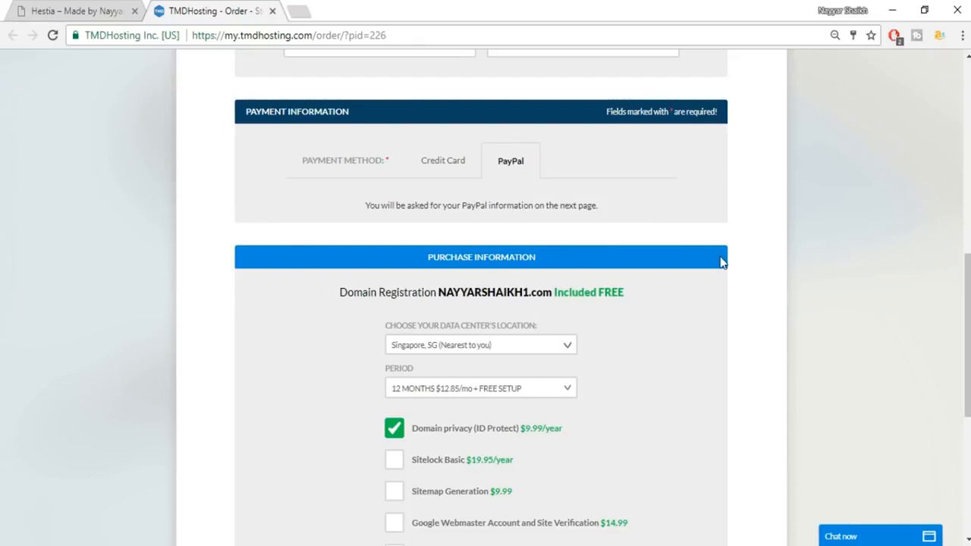
Keep Singapore as the data center and uncheck the Domain privacy add-on.
{"action": "scroll", "coordinate": [721, 260], "scroll_direction": "down", "scroll_amount": 2}
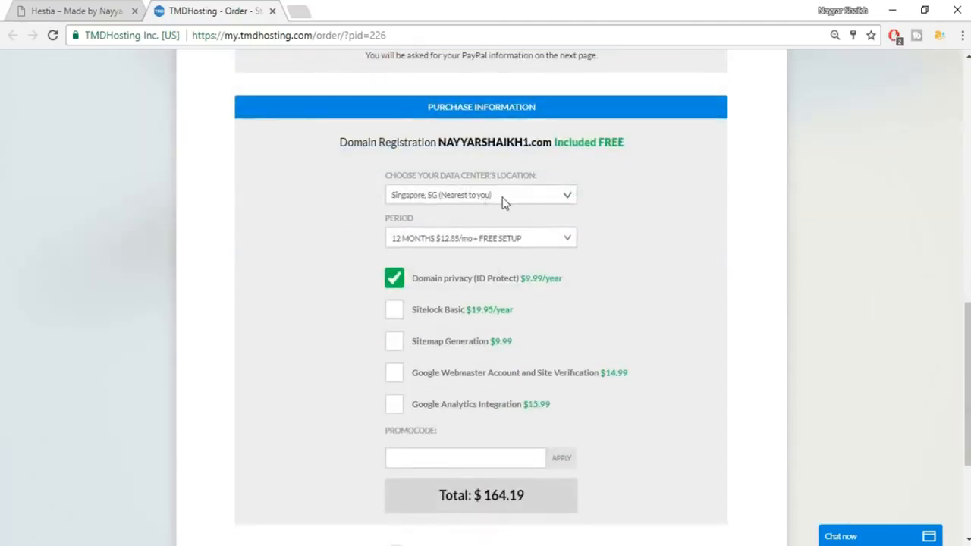
{"action": "left_click", "coordinate": [502, 197]}
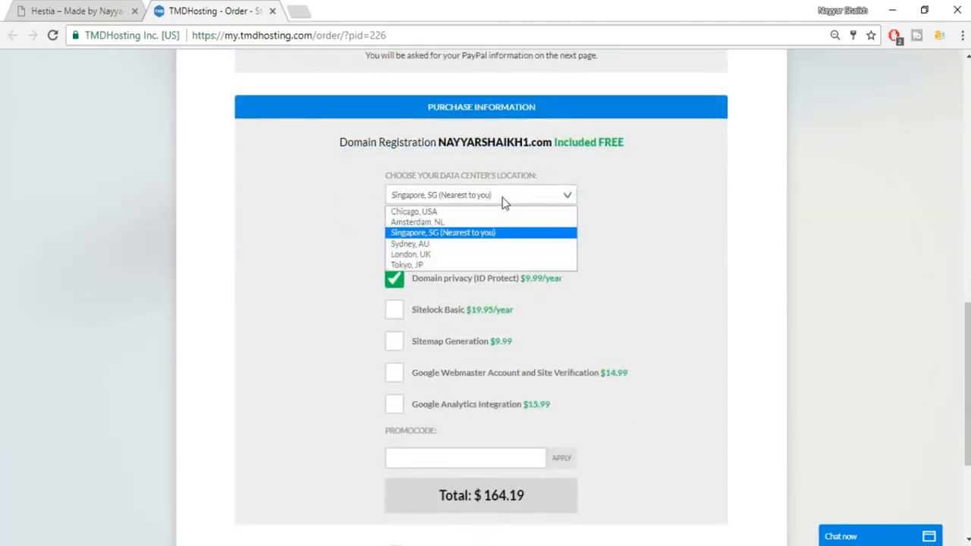
{"action": "left_click", "coordinate": [476, 235]}
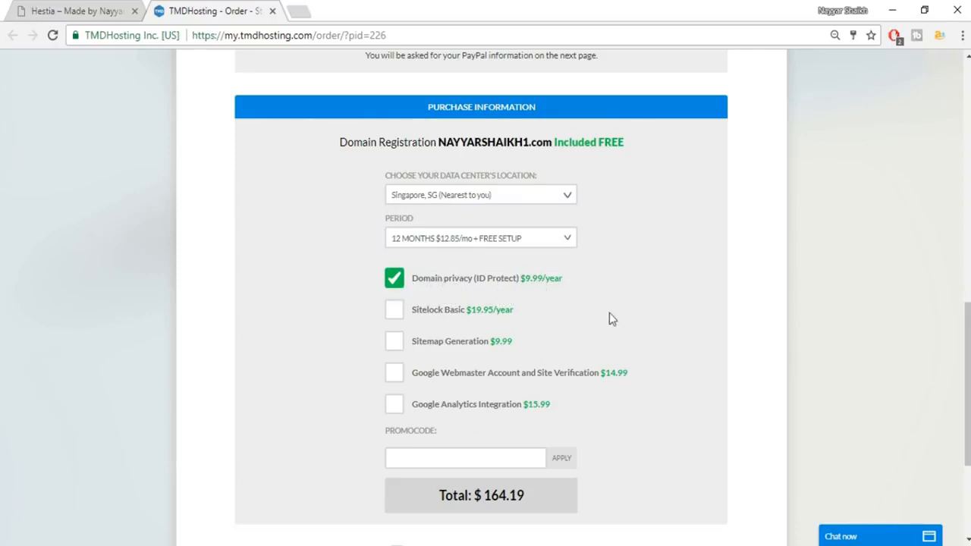
{"action": "left_click", "coordinate": [395, 292]}
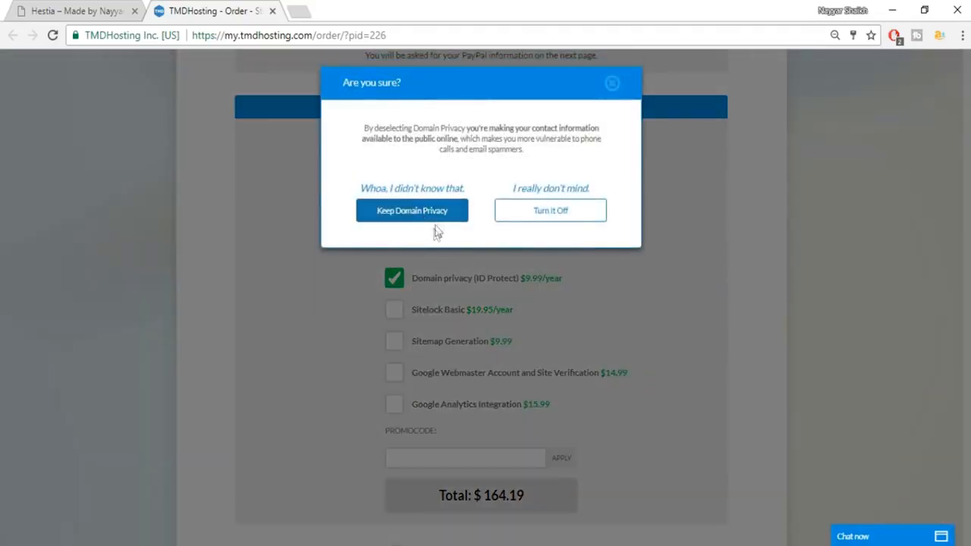
Confirm dropping Domain privacy, apply a promo code discount, and accept the TMDHosting Terms of Service.
{"action": "left_click", "coordinate": [565, 212]}
{"action": "scroll", "coordinate": [751, 239], "scroll_direction": "down", "scroll_amount": 2}
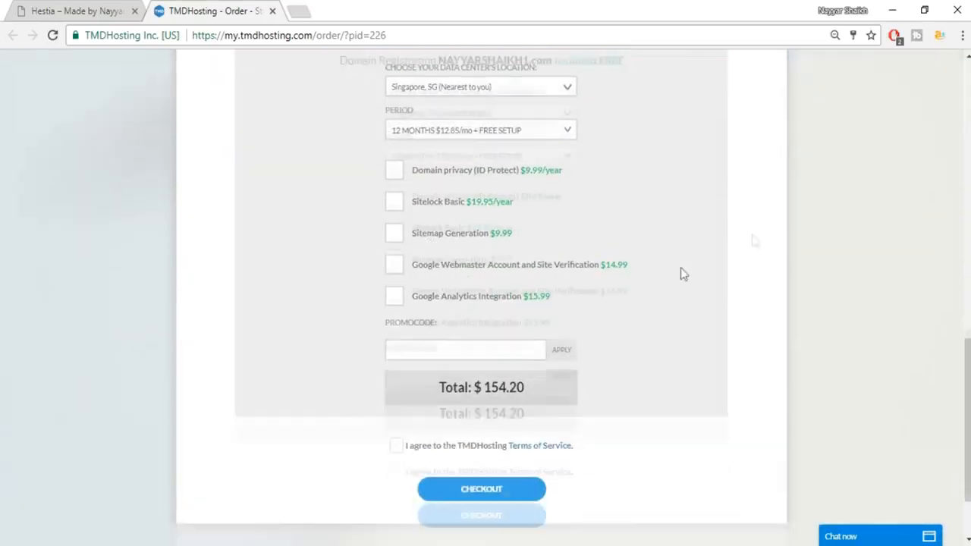
{"action": "left_click", "coordinate": [470, 307]}
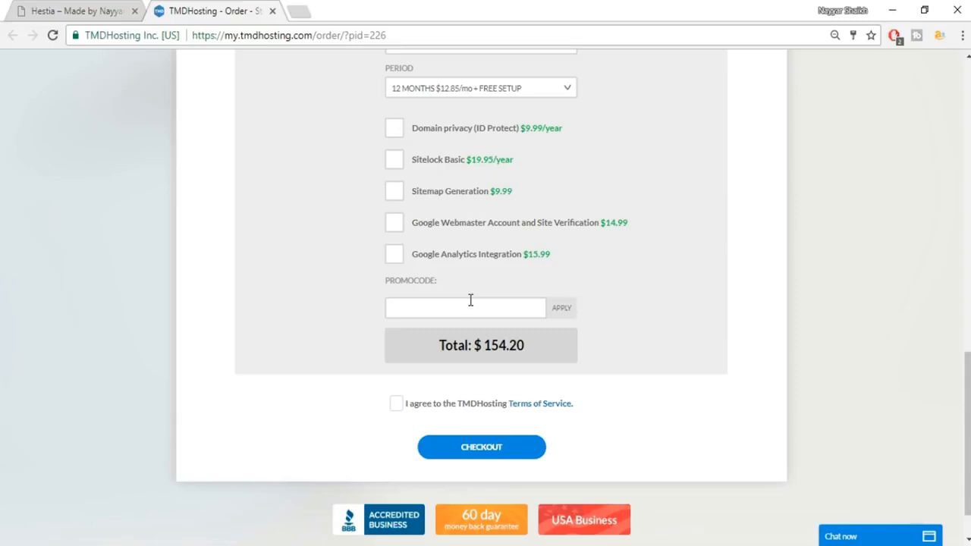
{"action": "type", "text": "na"}
{"action": "key", "text": "BackSpace"}
{"action": "key", "text": "BackSpace"}
{"action": "key", "text": "BackSpace"}
{"action": "key", "text": "BackSpace"}
{"action": "key", "text": "BackSpace"}
{"action": "type", "text": "NAYYARYT"}
{"action": "left_click", "coordinate": [574, 314]}
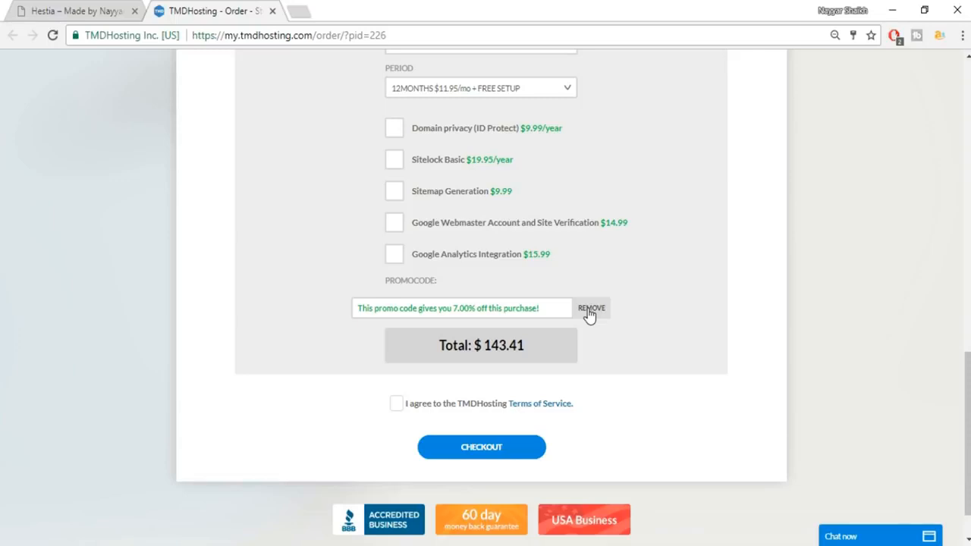
{"action": "left_click", "coordinate": [396, 404]}
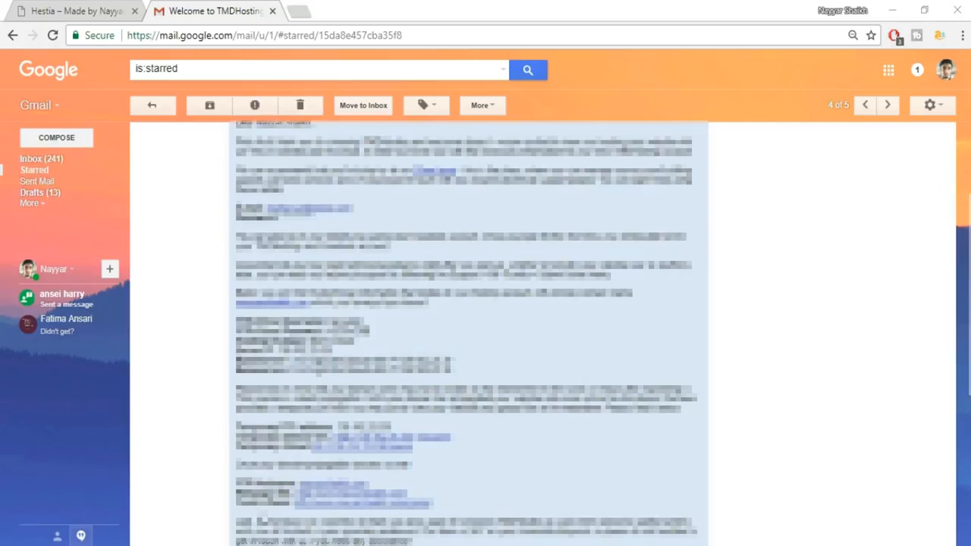
Open the welcome email's cPanel link in a new tab and switch to that tab.
{"action": "right_click", "coordinate": [334, 517]}
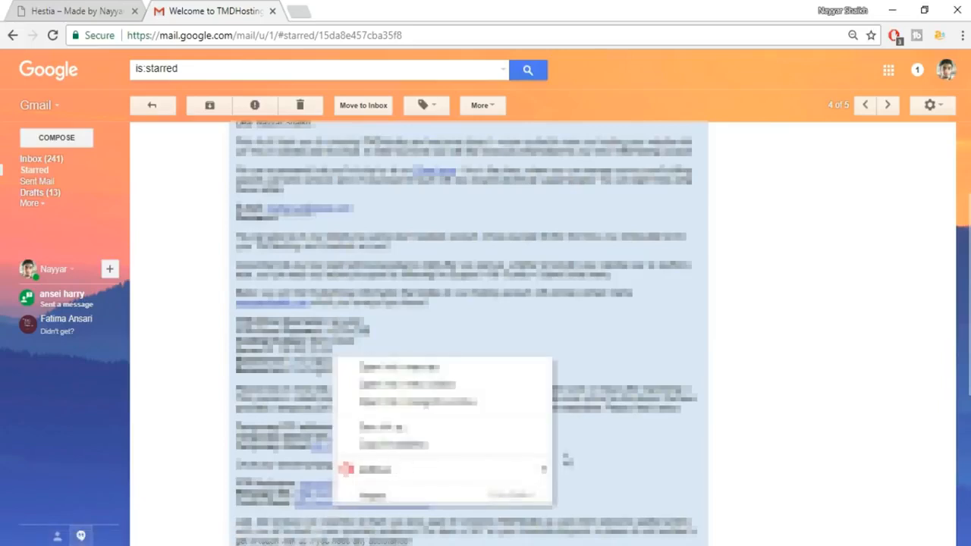
{"action": "left_click", "coordinate": [578, 453]}
{"action": "right_click", "coordinate": [413, 504]}
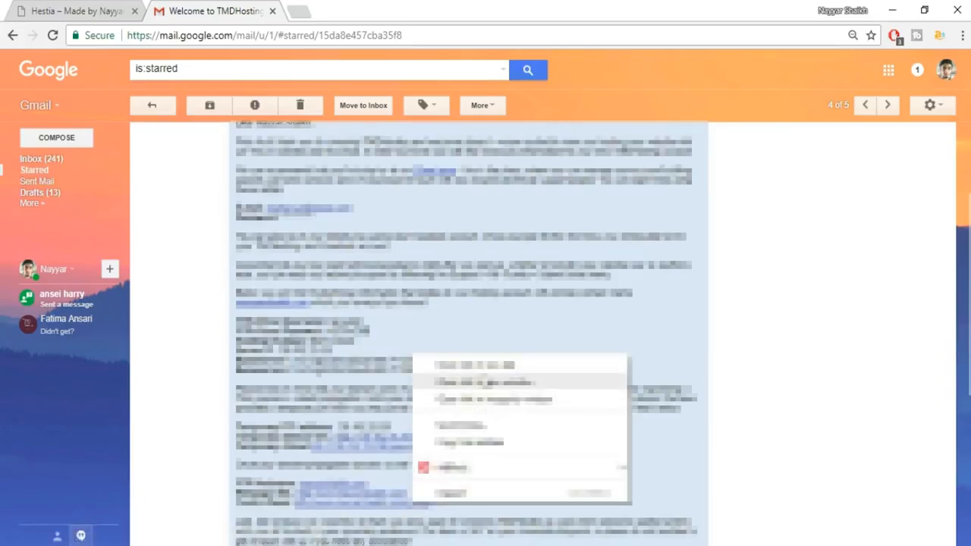
{"action": "left_click", "coordinate": [475, 364]}
{"action": "left_click", "coordinate": [318, 10]}
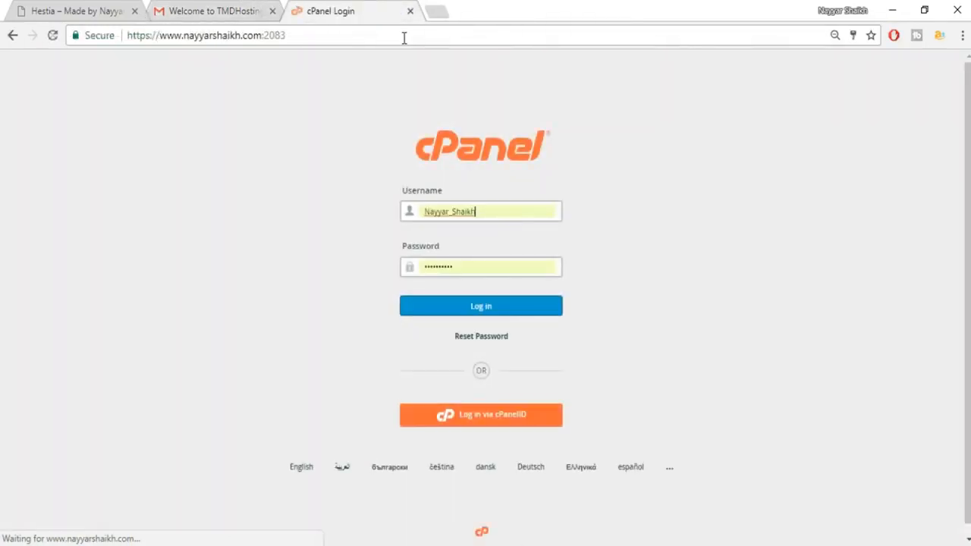
Replace the prefilled username with the saved hosting account login and sign in to cPanel.
{"action": "left_click_drag", "start_coordinate": [501, 215], "coordinate": [415, 219]}
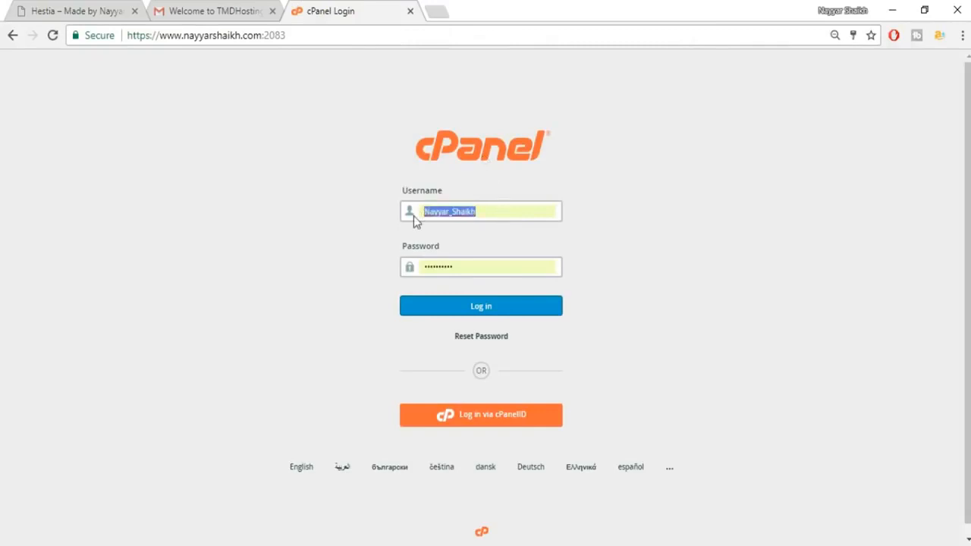
{"action": "key", "text": "BackSpace"}
{"action": "key", "text": "Down"}
{"action": "key", "text": "Down"}
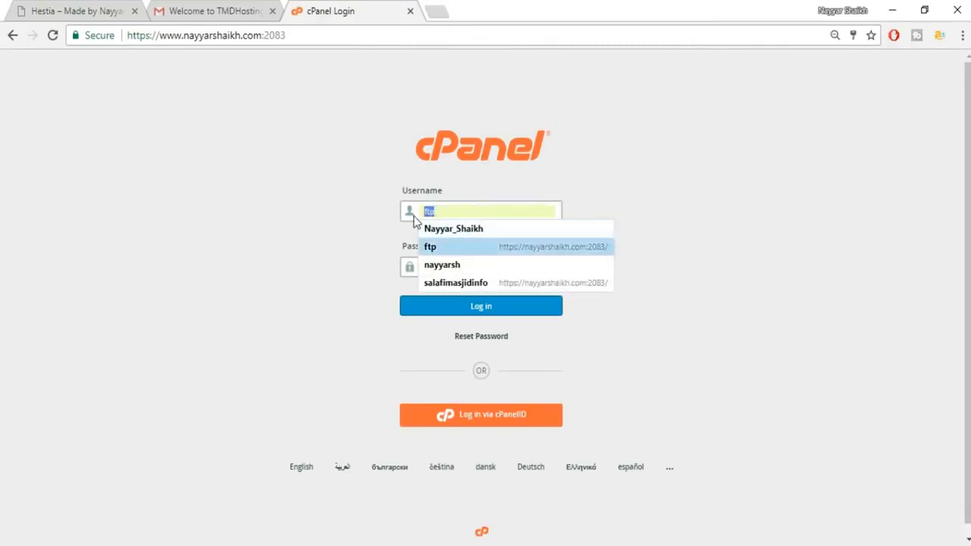
{"action": "left_click", "coordinate": [455, 264]}
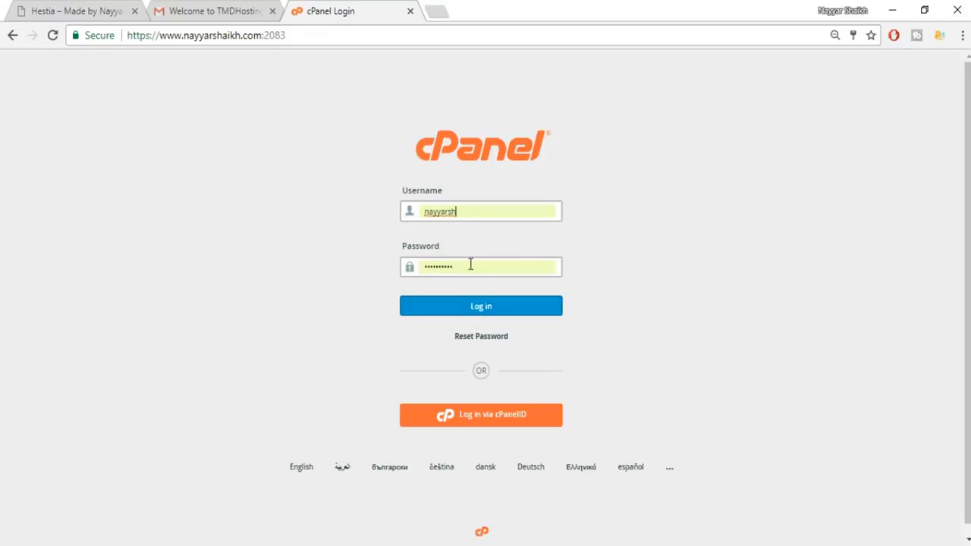
{"action": "left_click", "coordinate": [427, 307]}
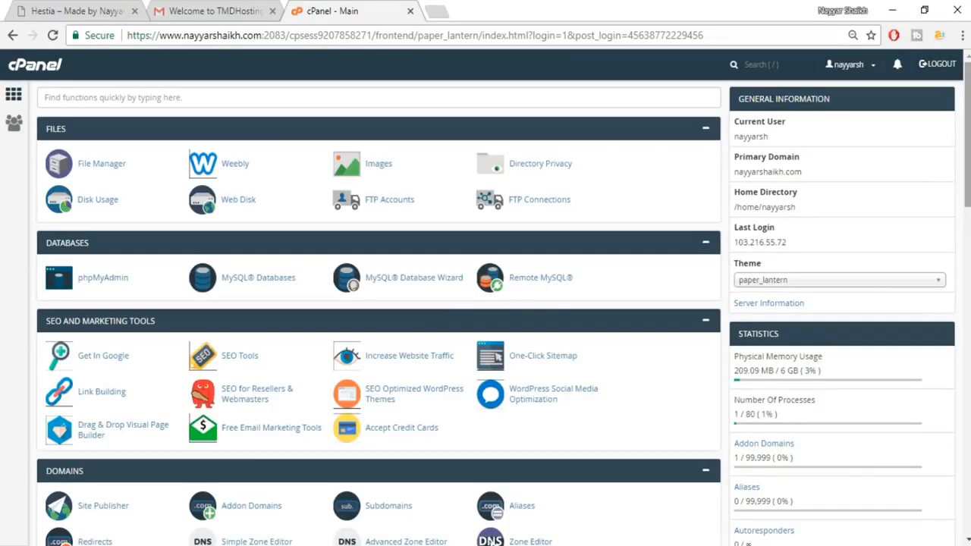
Scroll down to Softaculous Apps Installer and launch its WordPress installer.
{"action": "scroll", "coordinate": [491, 456], "scroll_direction": "down", "scroll_amount": 5}
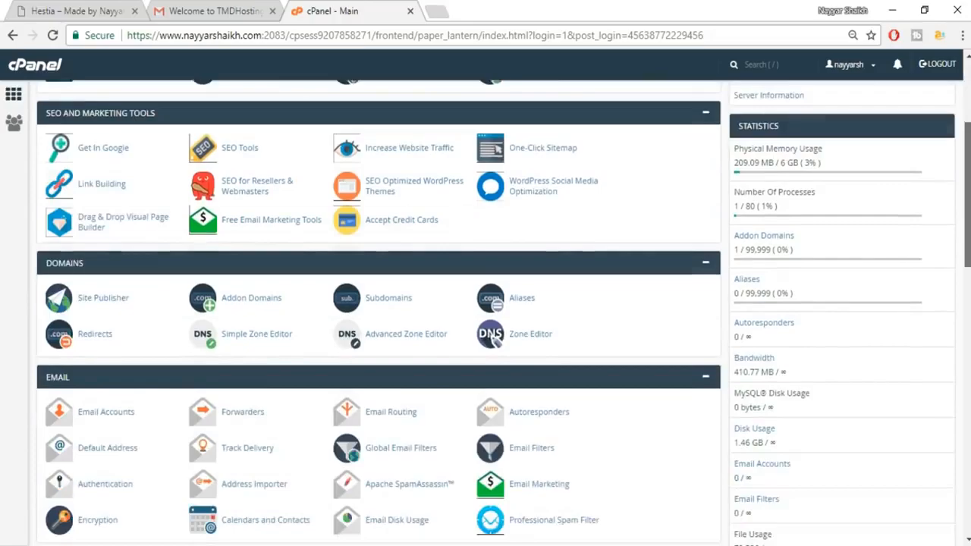
{"action": "scroll", "coordinate": [492, 218], "scroll_direction": "down", "scroll_amount": 6}
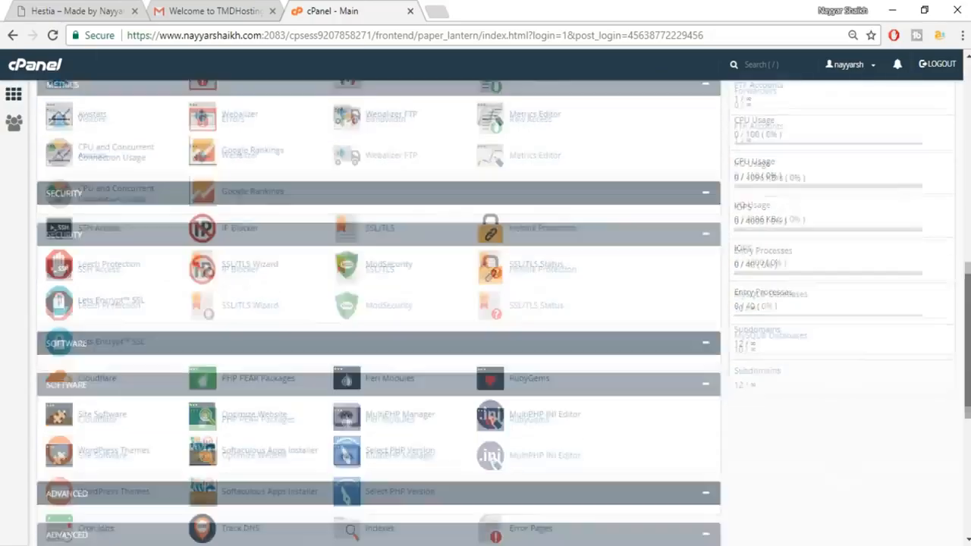
{"action": "scroll", "coordinate": [379, 313], "scroll_direction": "down", "scroll_amount": 5}
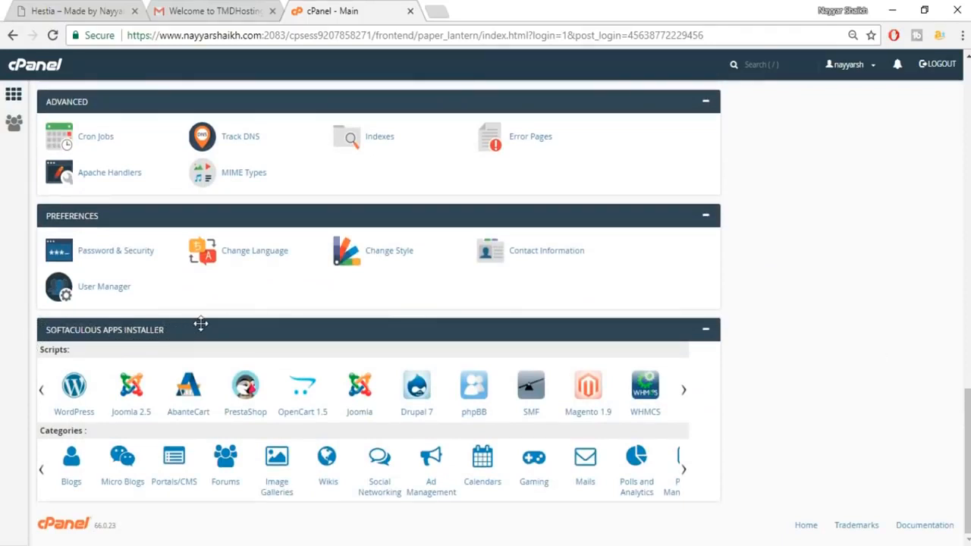
{"action": "left_click", "coordinate": [80, 393]}
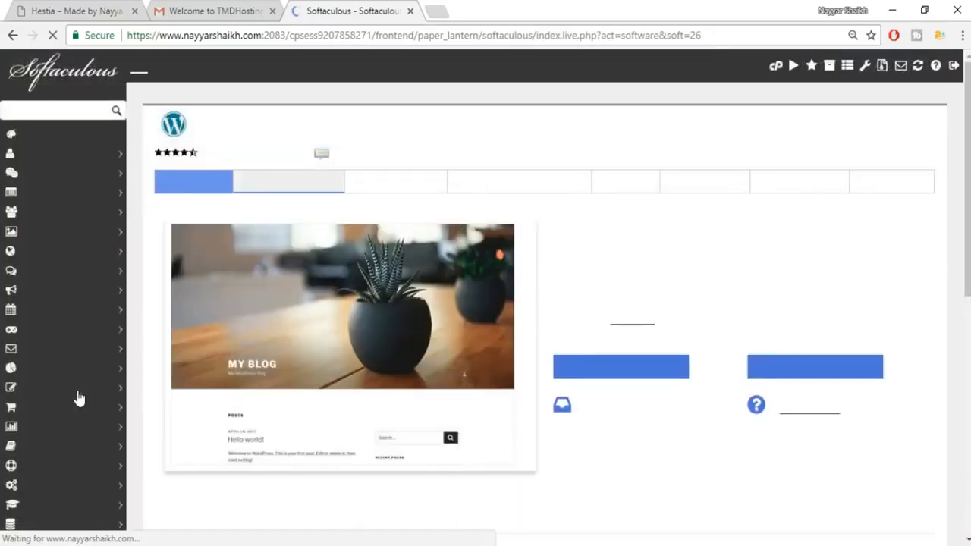
Target the hestia2 subdomain and clear the default 'wp' directory so WordPress installs at root.
{"action": "left_click", "coordinate": [584, 305]}
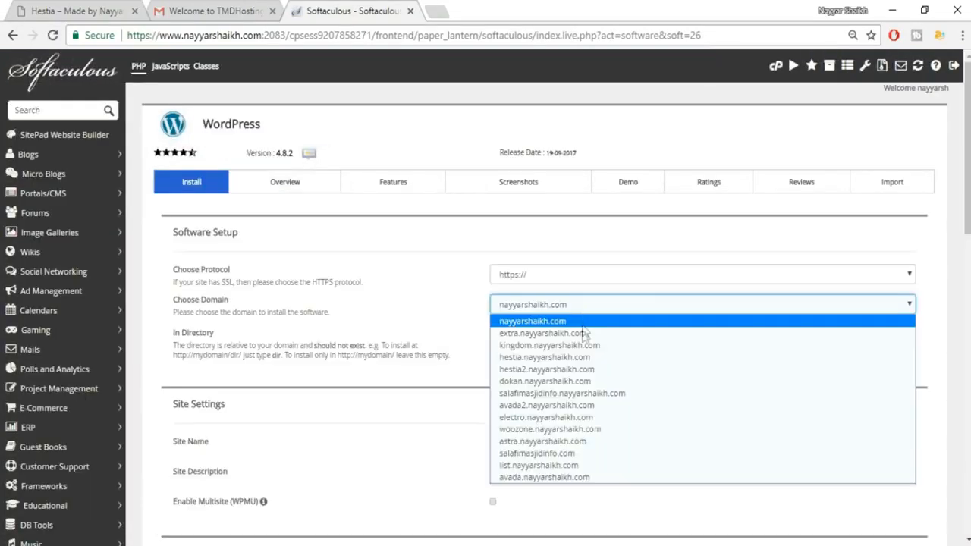
{"action": "left_click", "coordinate": [591, 369]}
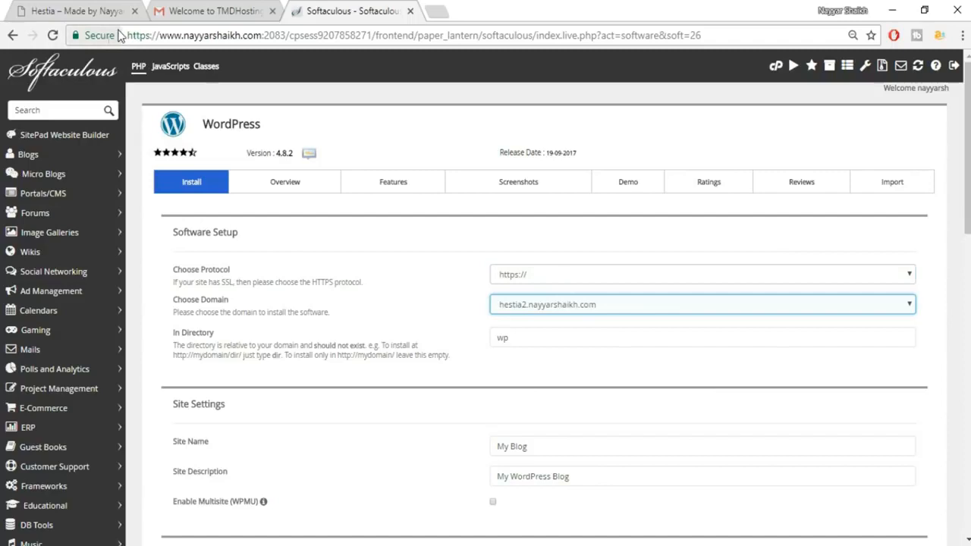
{"action": "left_click_drag", "start_coordinate": [533, 334], "coordinate": [460, 342]}
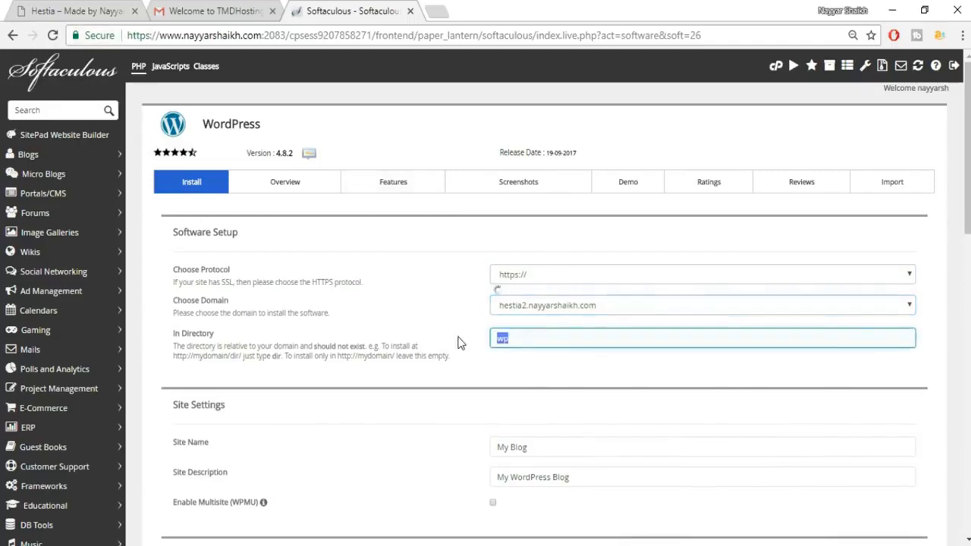
{"action": "key", "text": "BackSpace"}
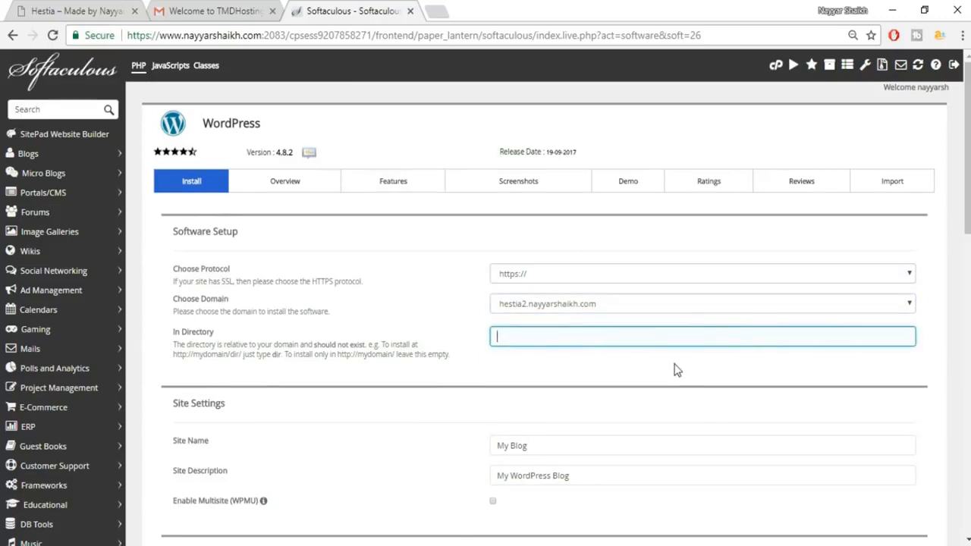
{"action": "scroll", "coordinate": [678, 370], "scroll_direction": "down", "scroll_amount": 3}
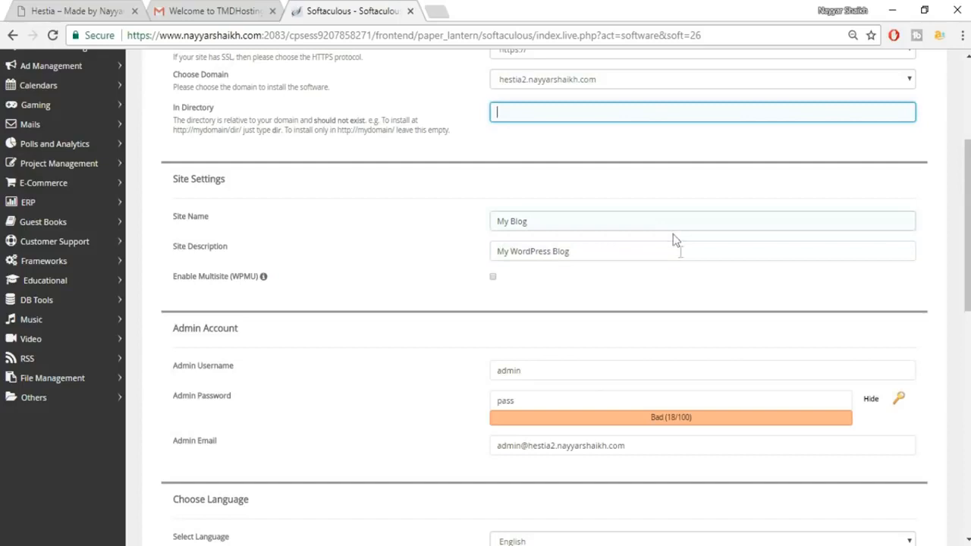
{"action": "scroll", "coordinate": [594, 327], "scroll_direction": "down", "scroll_amount": 1}
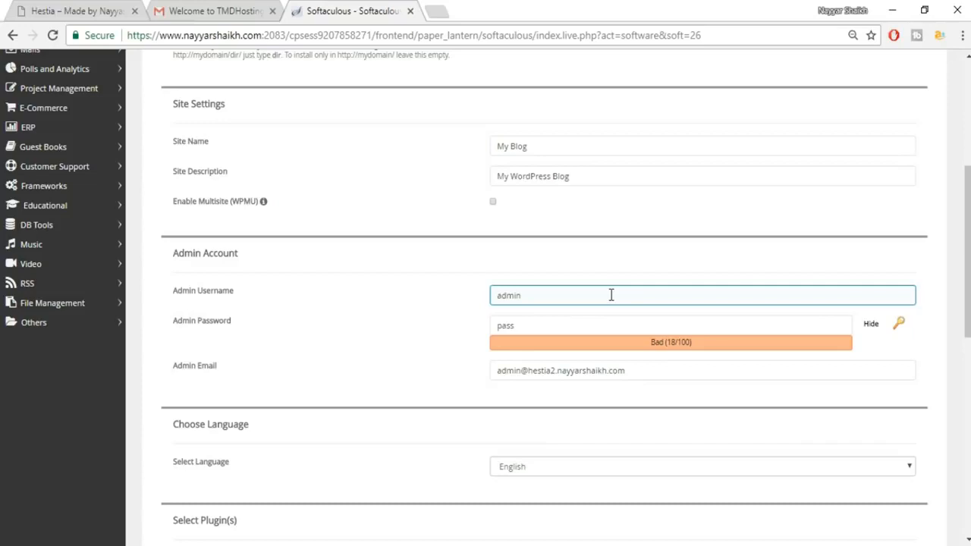
Replace the default admin username with the saved username.
{"action": "left_click_drag", "start_coordinate": [612, 295], "coordinate": [478, 303]}
{"action": "key", "text": "BackSpace"}
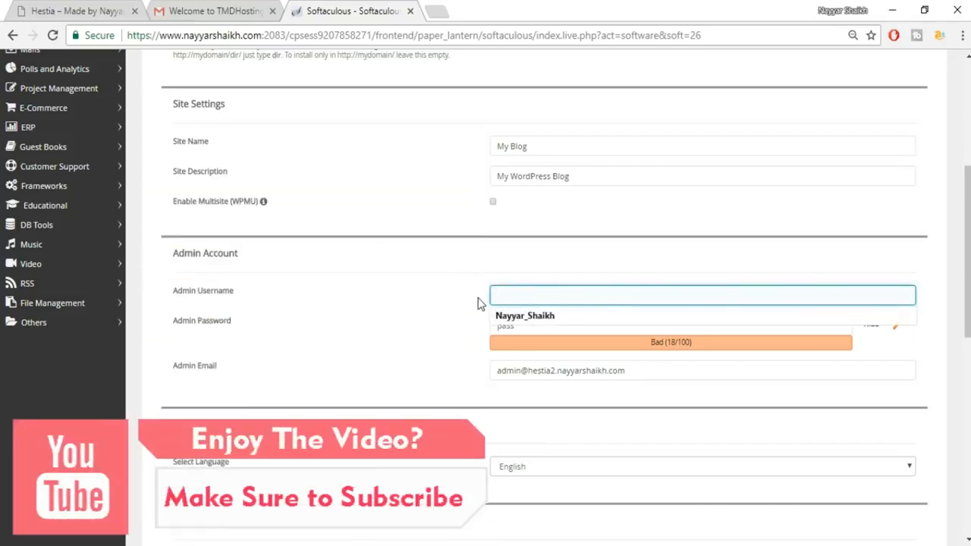
{"action": "key", "text": "Down"}
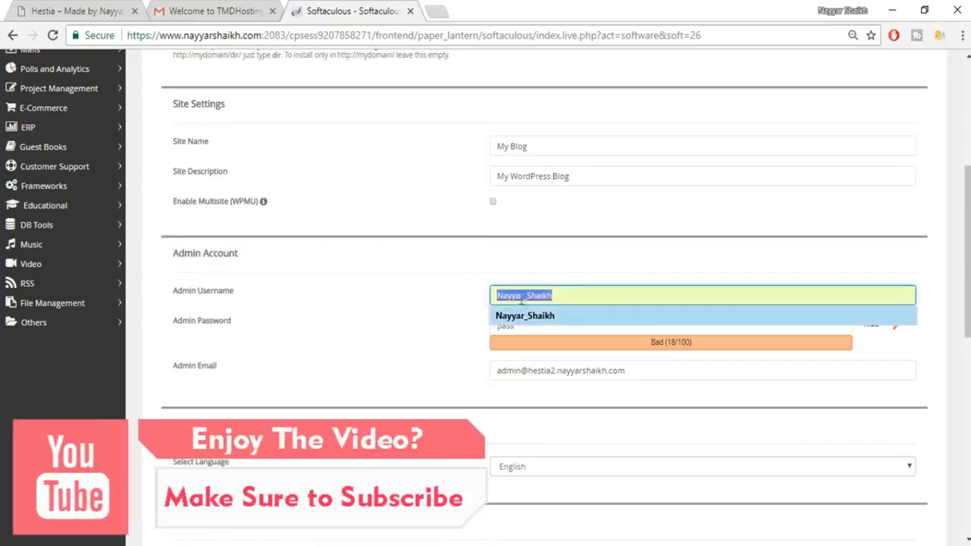
{"action": "left_click", "coordinate": [536, 318]}
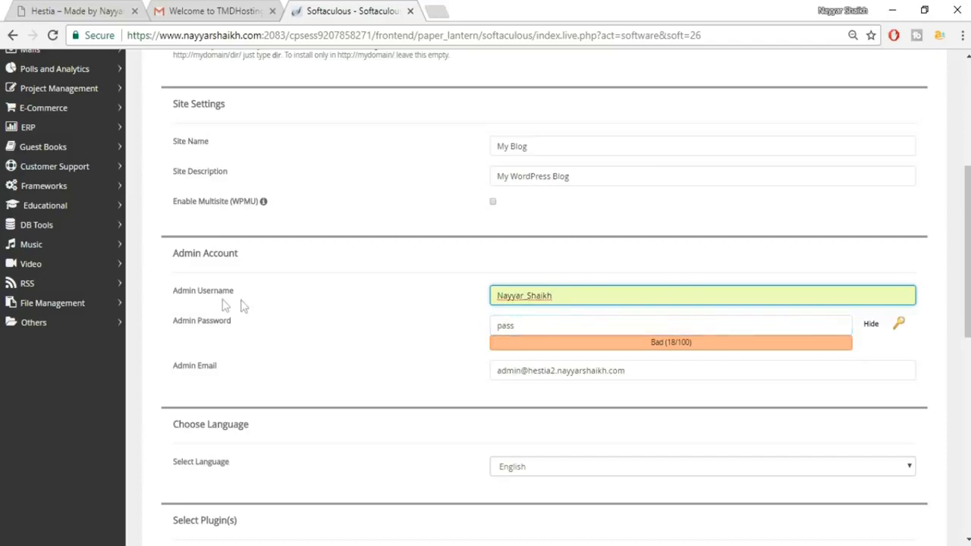
Set a new masked admin password.
{"action": "key", "text": "Tab"}
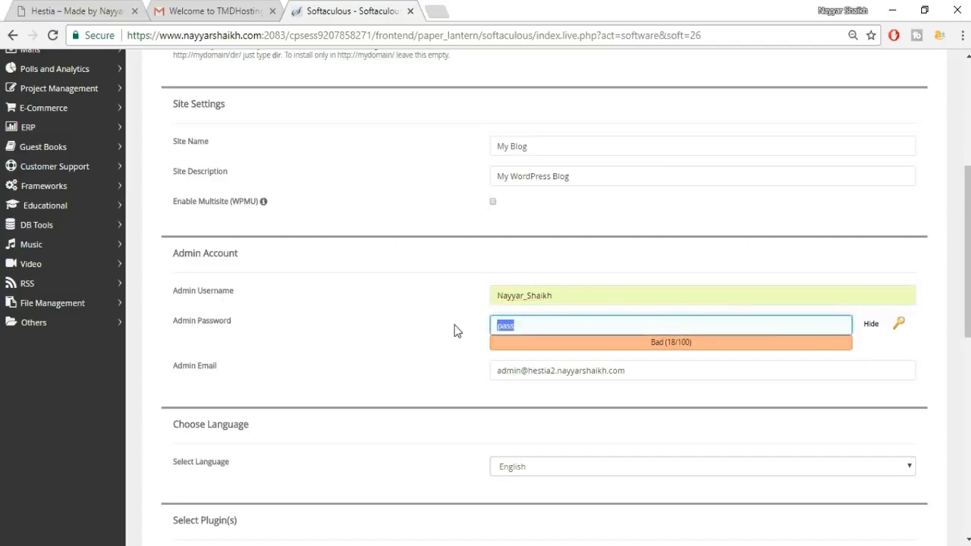
{"action": "left_click", "coordinate": [870, 325]}
{"action": "left_click", "coordinate": [529, 327]}
{"action": "left_click_drag", "start_coordinate": [529, 327], "coordinate": [477, 329]}
{"action": "type", "text": "••••••"}
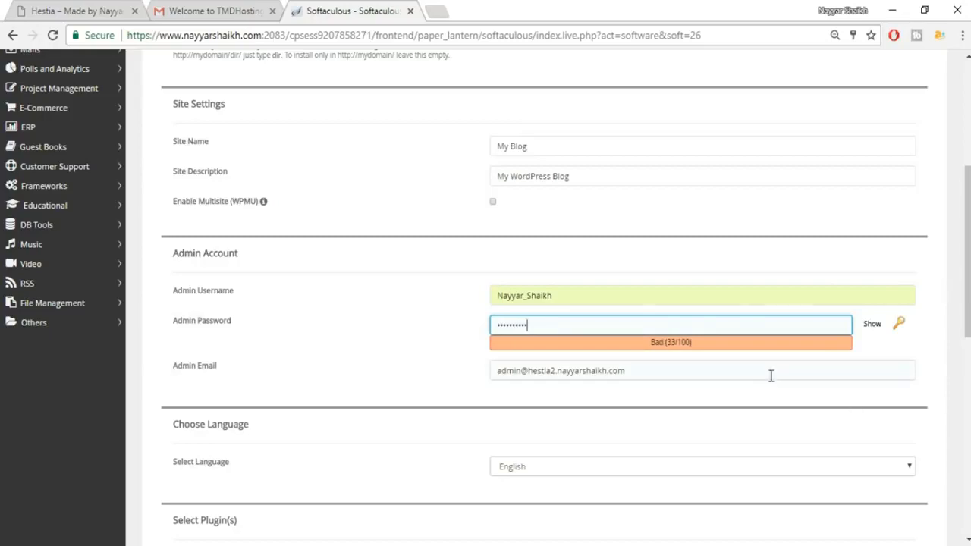
Replace the default admin e-mail with the owner's saved e-mail address.
{"action": "left_click_drag", "start_coordinate": [766, 375], "coordinate": [494, 372]}
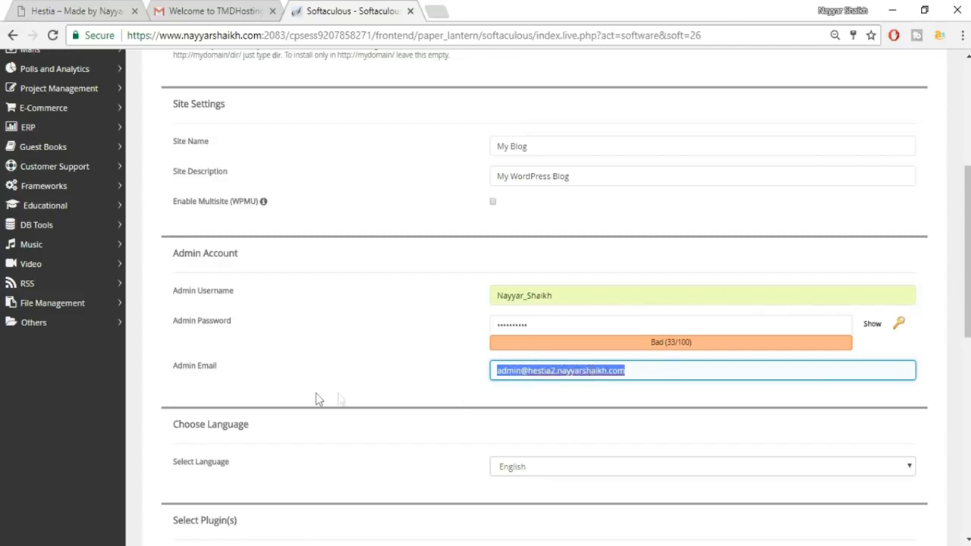
{"action": "type", "text": "r"}
{"action": "left_click", "coordinate": [580, 391]}
{"action": "left_click", "coordinate": [504, 410]}
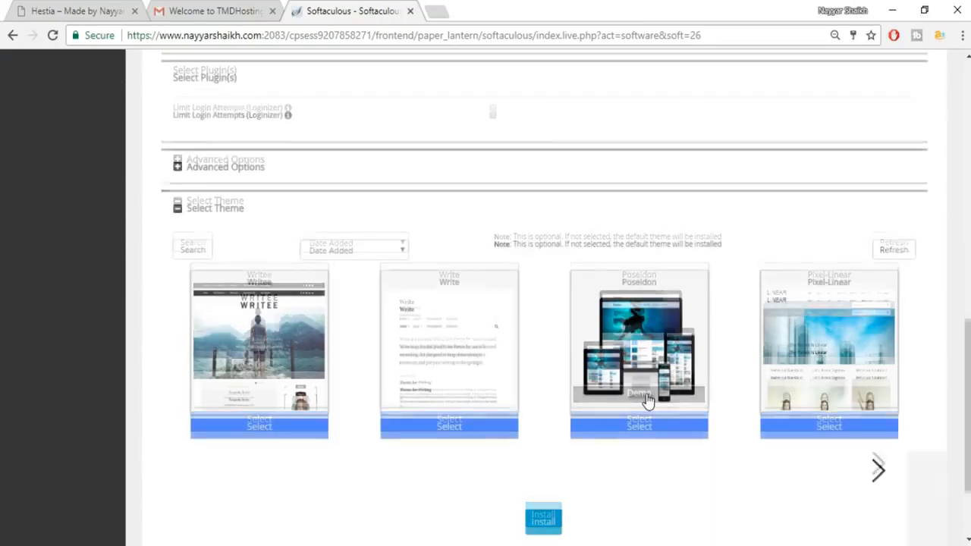
{"action": "scroll", "coordinate": [556, 423], "scroll_direction": "down", "scroll_amount": 2}
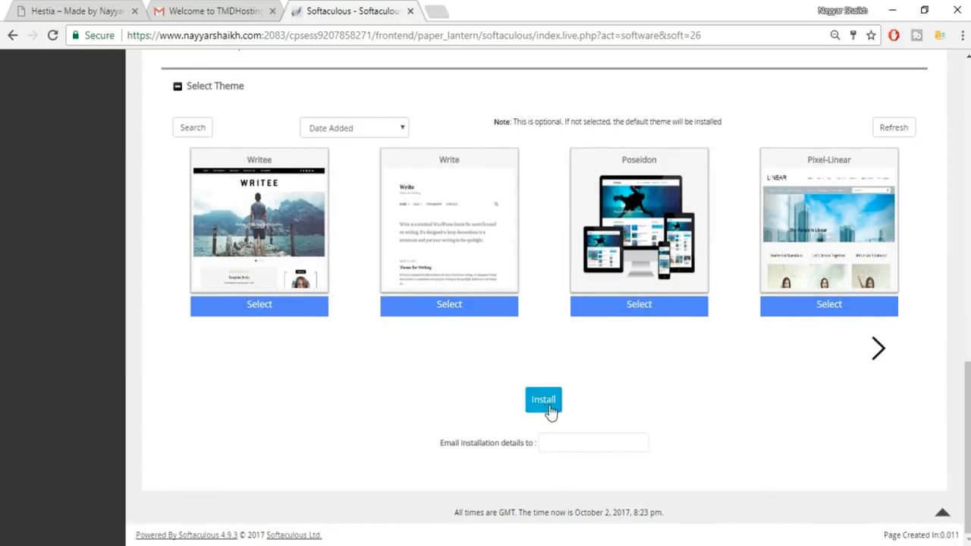
Run the WordPress install, then open its Administrative URL in a new tab.
{"action": "left_click", "coordinate": [550, 406]}
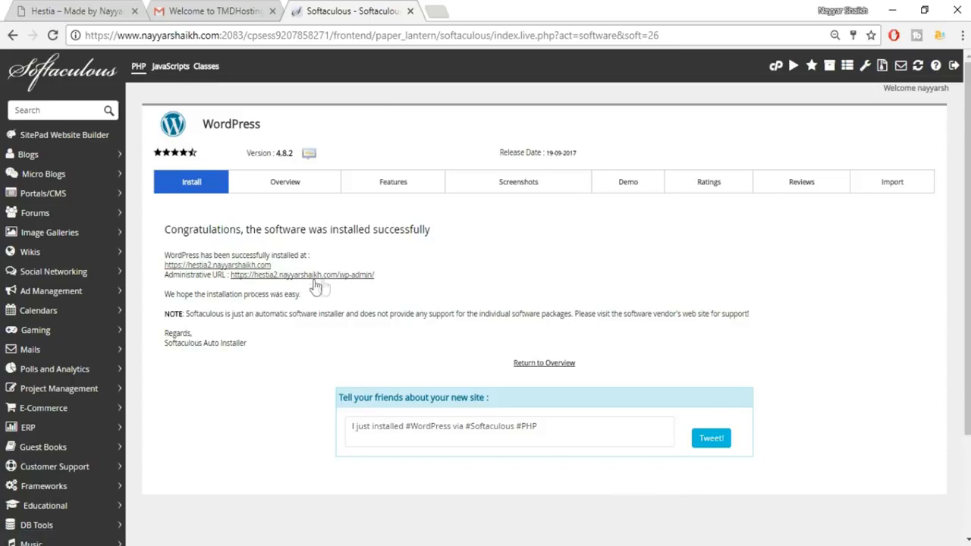
{"action": "right_click", "coordinate": [357, 278]}
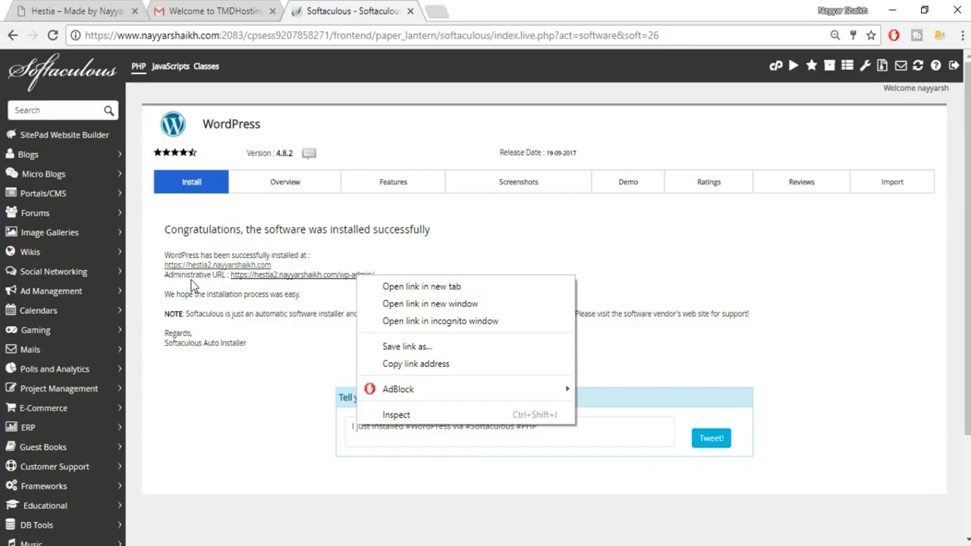
{"action": "left_click", "coordinate": [391, 291]}
{"action": "left_click", "coordinate": [478, 10]}
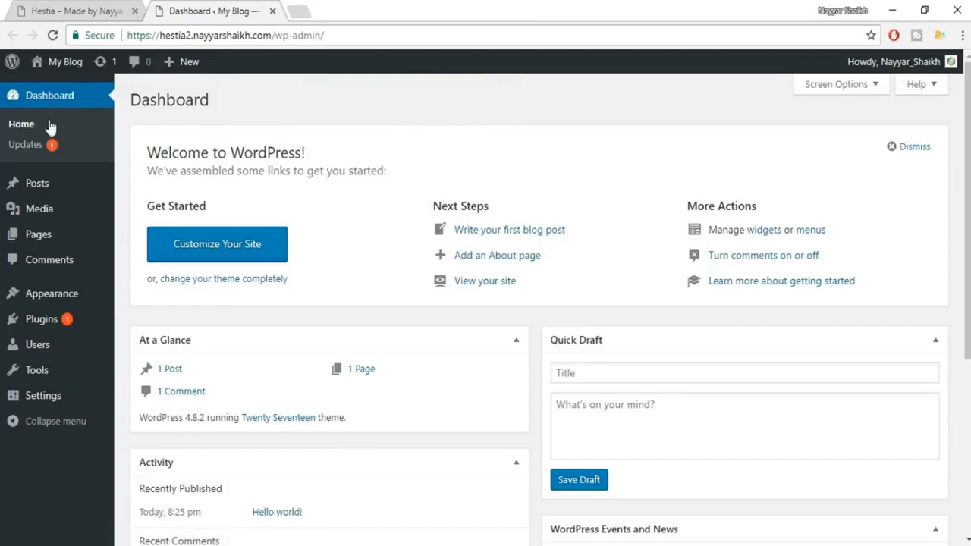
Open the 'My Blog' site link from the admin bar in a new tab and view it.
{"action": "mouse_move", "coordinate": [61, 64]}
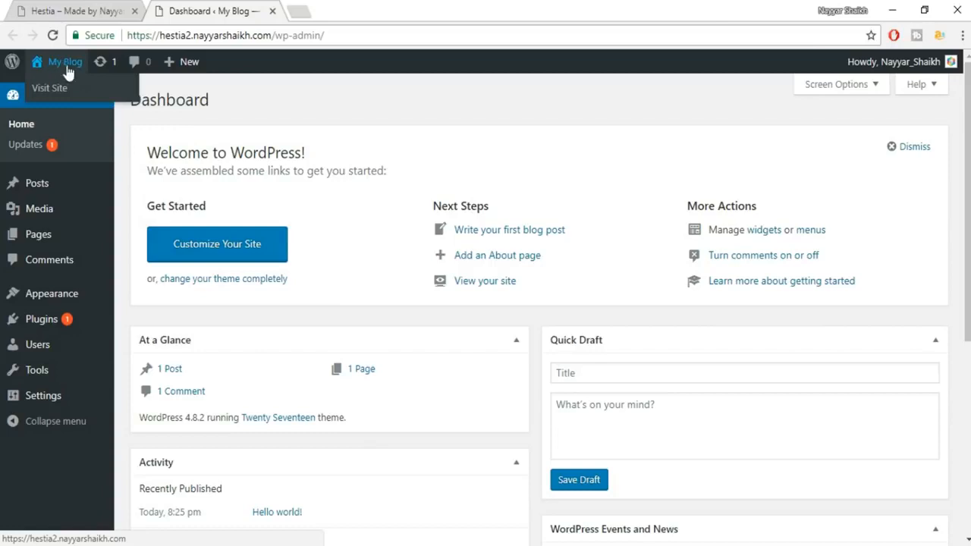
{"action": "right_click", "coordinate": [56, 67]}
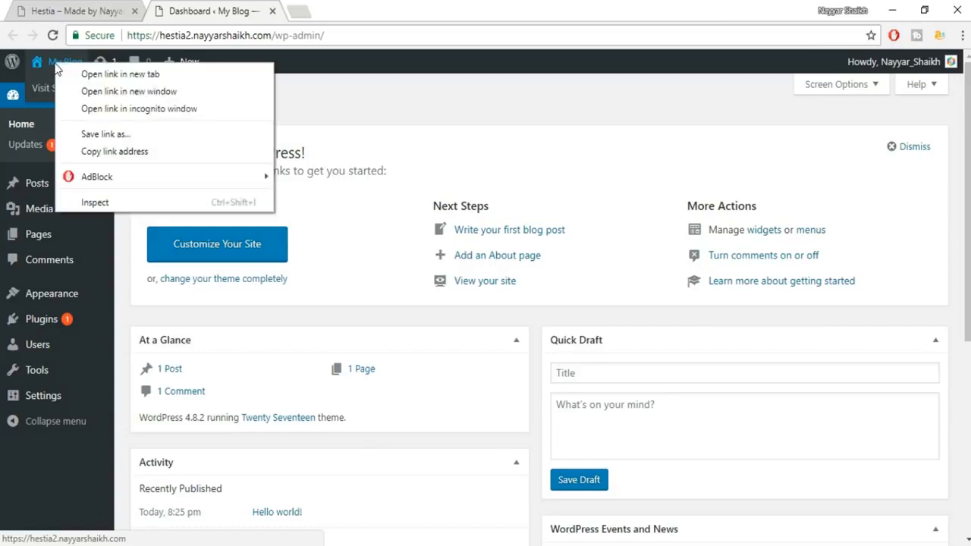
{"action": "left_click", "coordinate": [111, 74]}
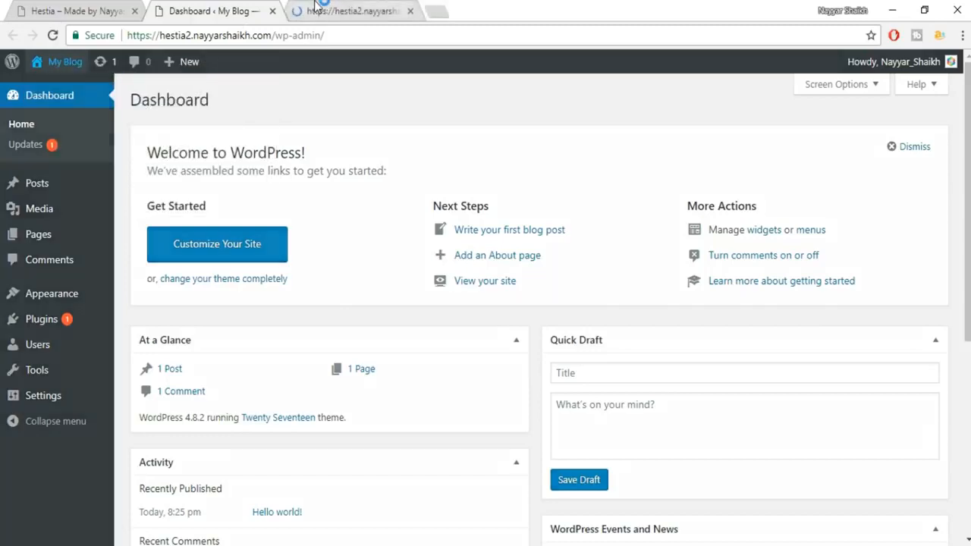
{"action": "left_click", "coordinate": [343, 12]}
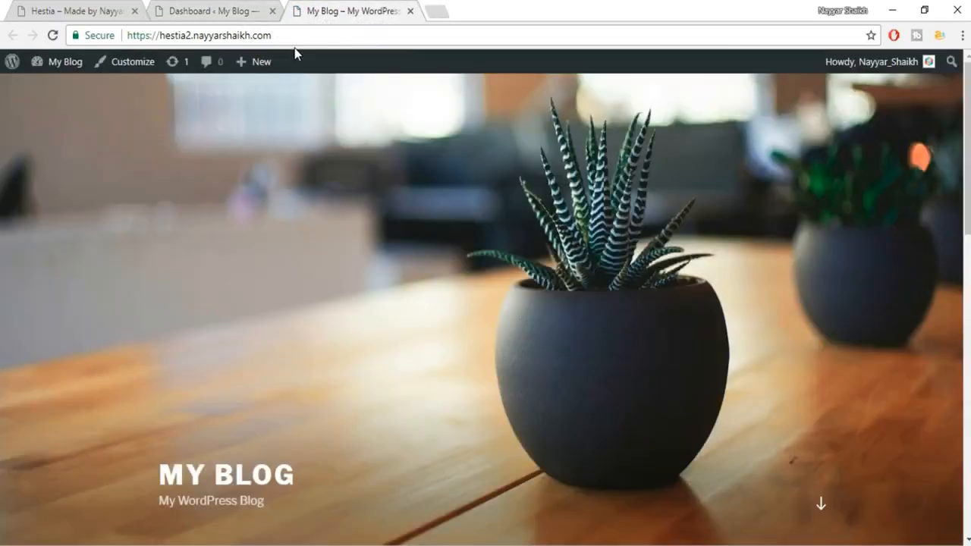
Scroll the plain new blog, compare it with the Hestia demo site, then return to the hestia2 Dashboard.
{"action": "left_click_drag", "start_coordinate": [967, 152], "coordinate": [965, 97]}
{"action": "left_click_drag", "start_coordinate": [967, 192], "coordinate": [958, 116]}
{"action": "left_click", "coordinate": [110, 9]}
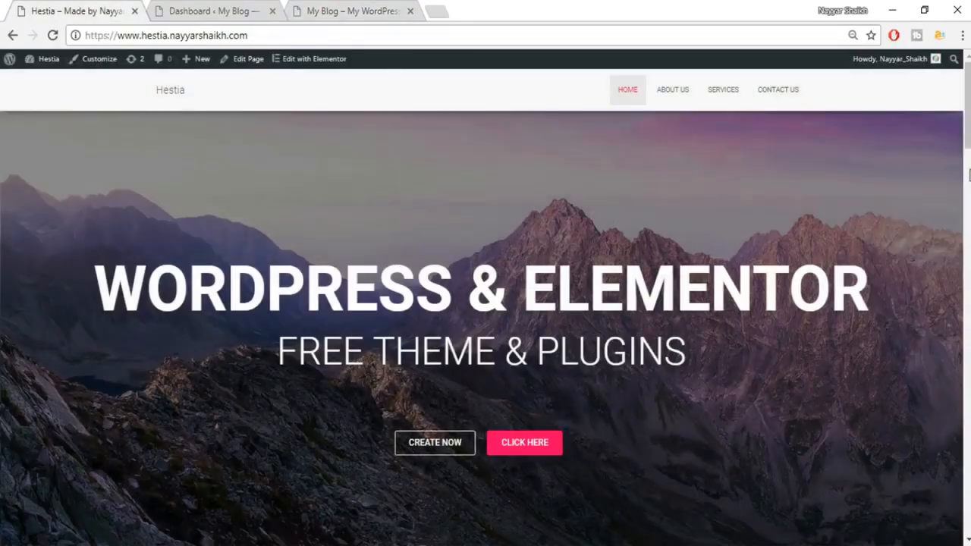
{"action": "scroll", "coordinate": [969, 176], "scroll_direction": "down", "scroll_amount": 12}
{"action": "scroll", "coordinate": [504, 146], "scroll_direction": "up", "scroll_amount": 12}
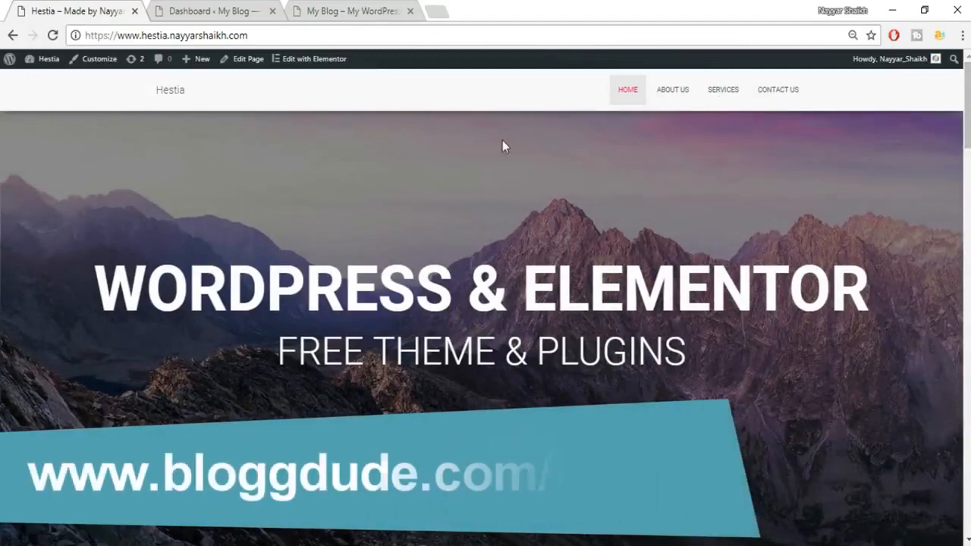
{"action": "left_click", "coordinate": [255, 7]}
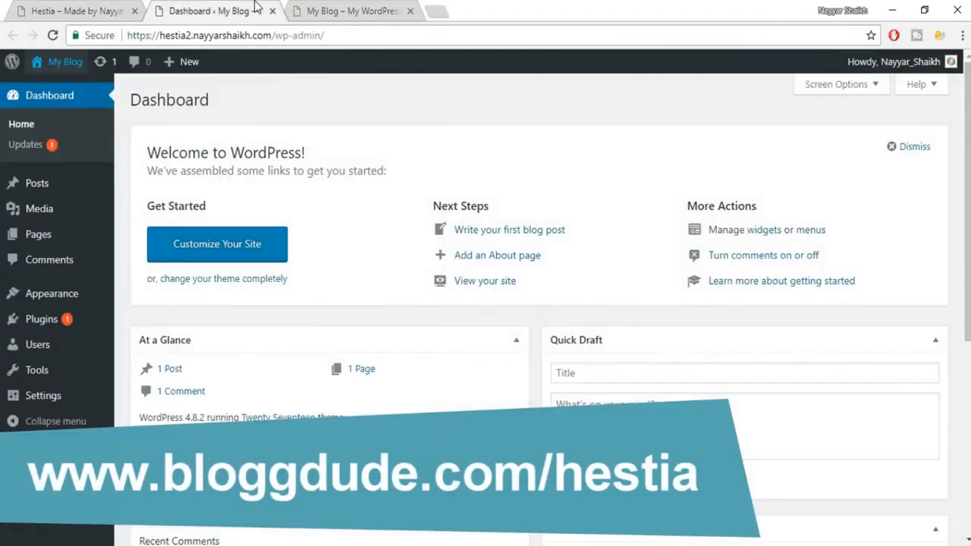
{"action": "left_click", "coordinate": [435, 10]}
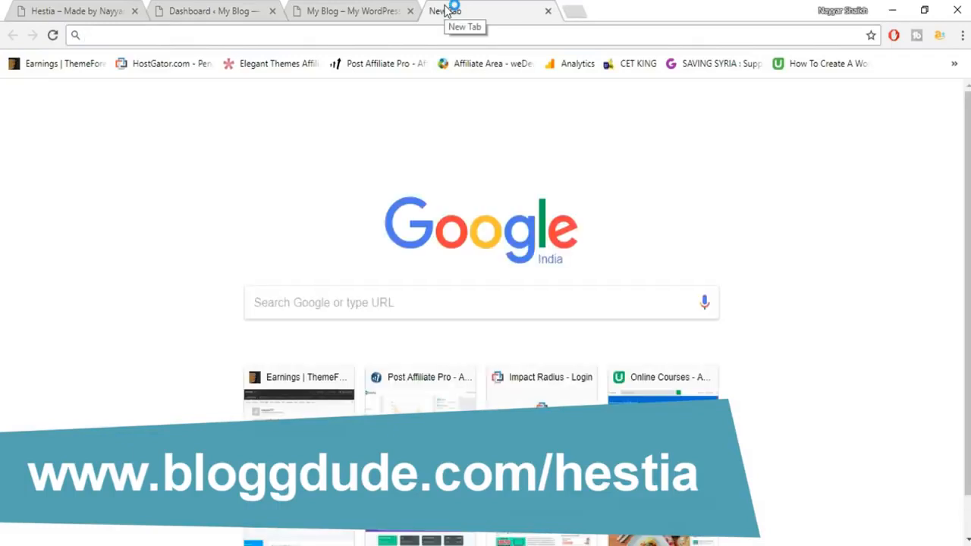
Go to the Hestia theme page at bloggdude.com/hestia.
{"action": "type", "text": "bloggdude.com/hes"}
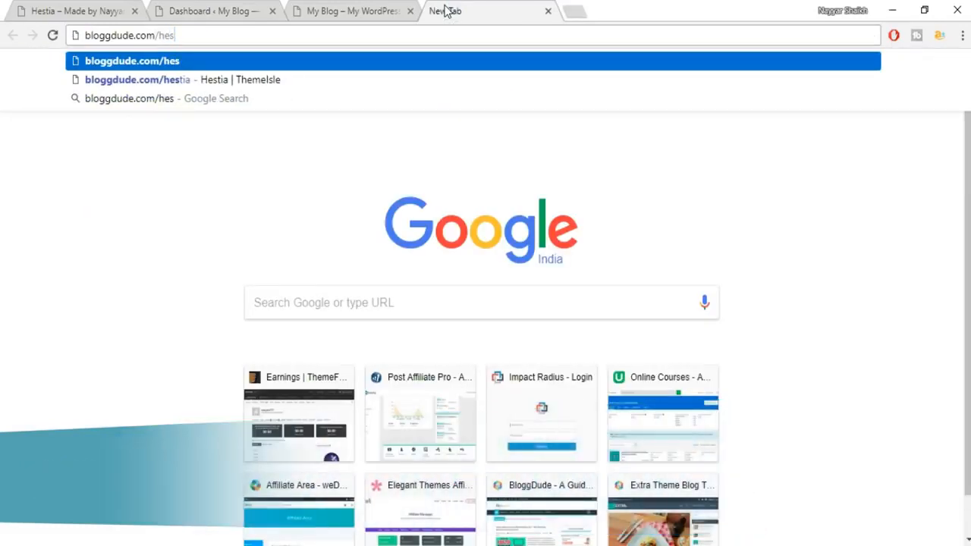
{"action": "key", "text": "Down"}
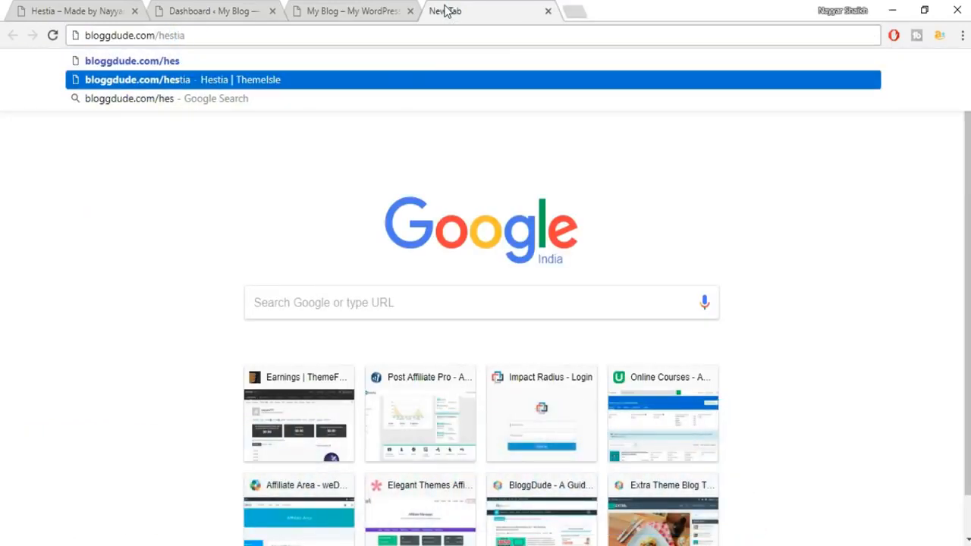
{"action": "key", "text": "Return"}
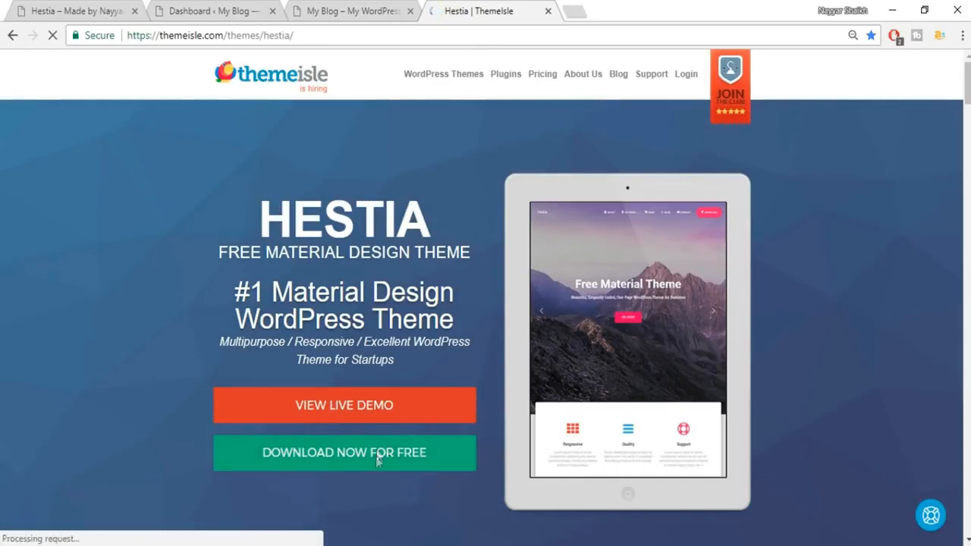
{"action": "scroll", "coordinate": [371, 455], "scroll_direction": "down", "scroll_amount": 1}
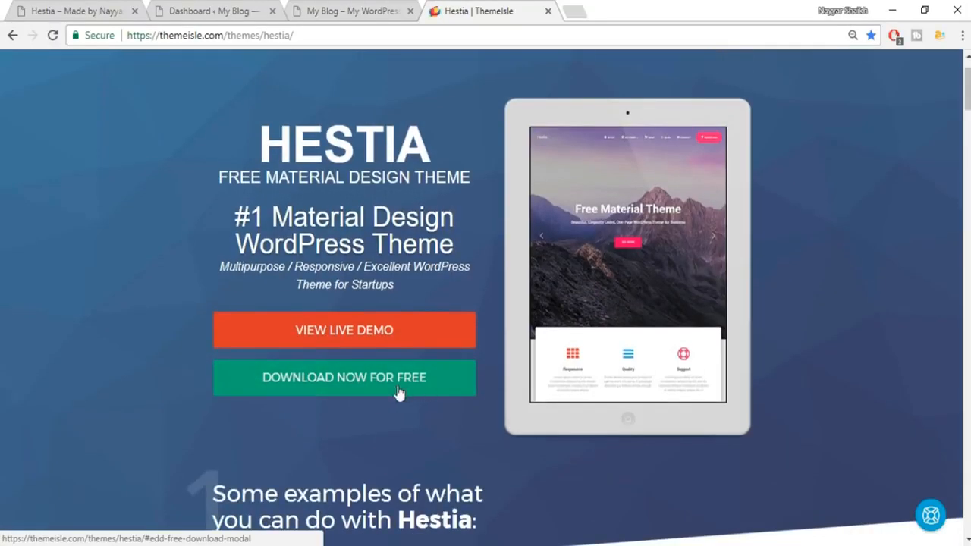
Download the free Hestia theme as hestia.zip by submitting an e-mail address, then go back to the Dashboard.
{"action": "left_click", "coordinate": [410, 392]}
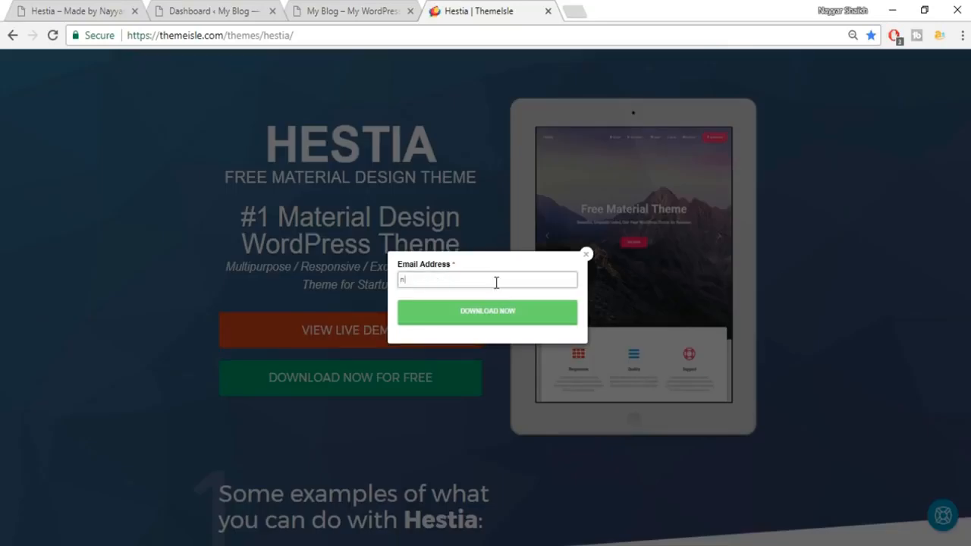
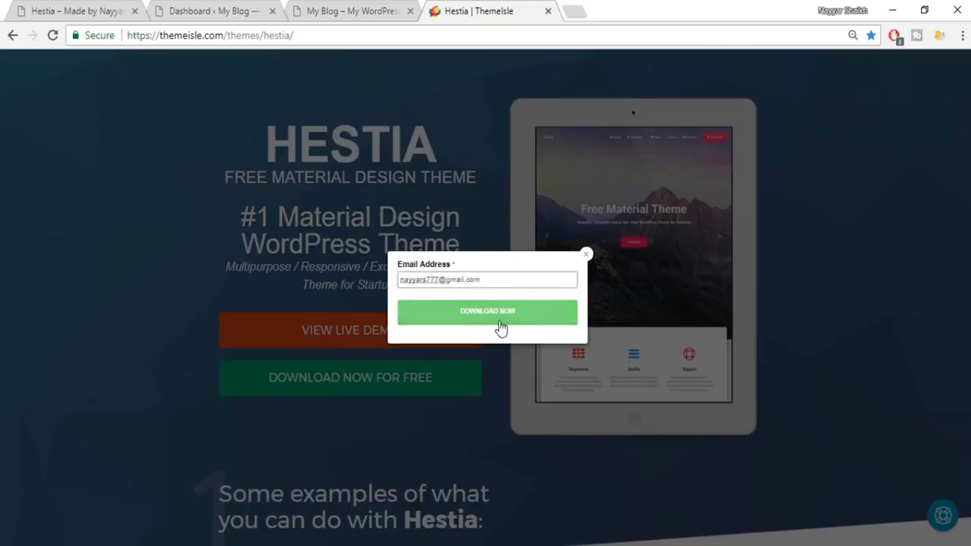
{"action": "left_click", "coordinate": [500, 327]}
{"action": "left_click", "coordinate": [360, 293]}
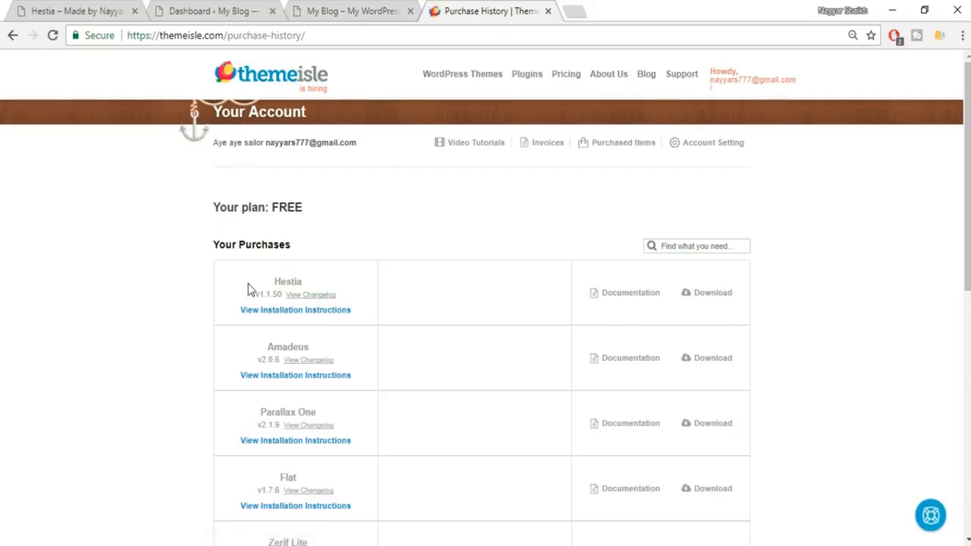
{"action": "left_click_drag", "start_coordinate": [275, 283], "coordinate": [322, 284]}
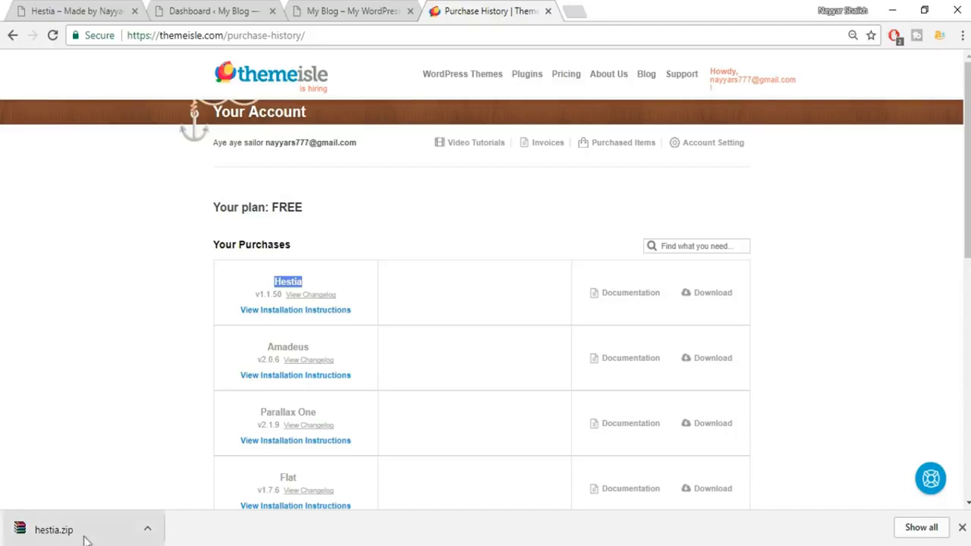
{"action": "left_click", "coordinate": [210, 14]}
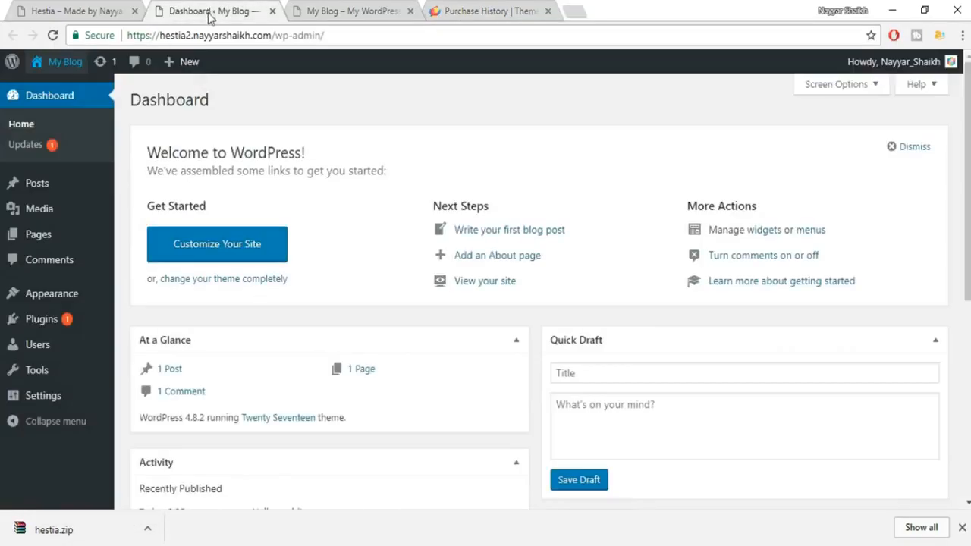
Open the Upload Theme form under Appearance > Themes > Add New.
{"action": "mouse_move", "coordinate": [67, 308]}
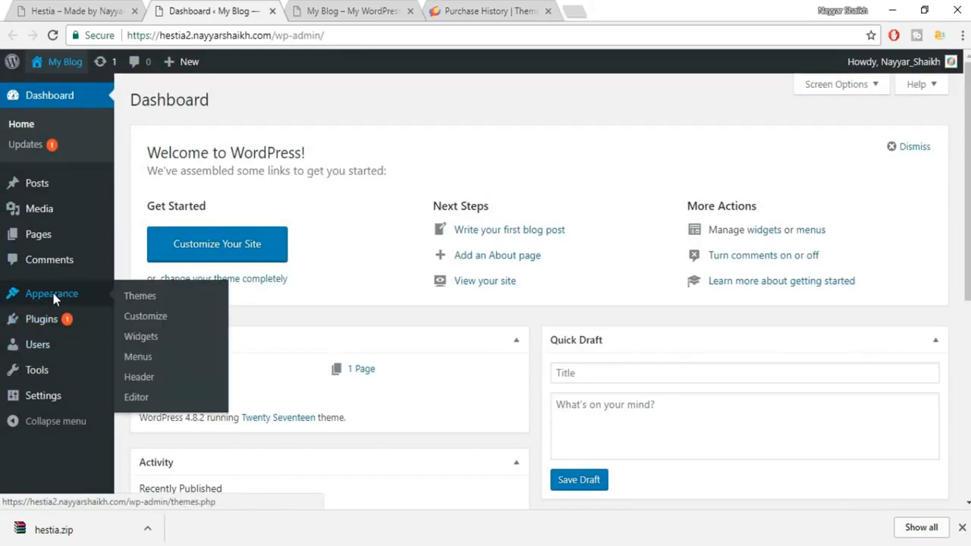
{"action": "left_click", "coordinate": [53, 299]}
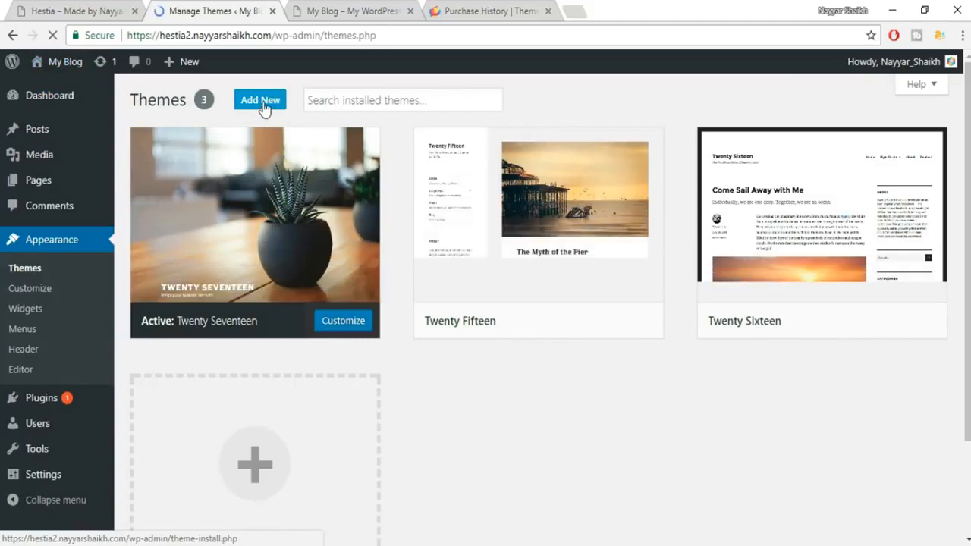
{"action": "left_click", "coordinate": [261, 101]}
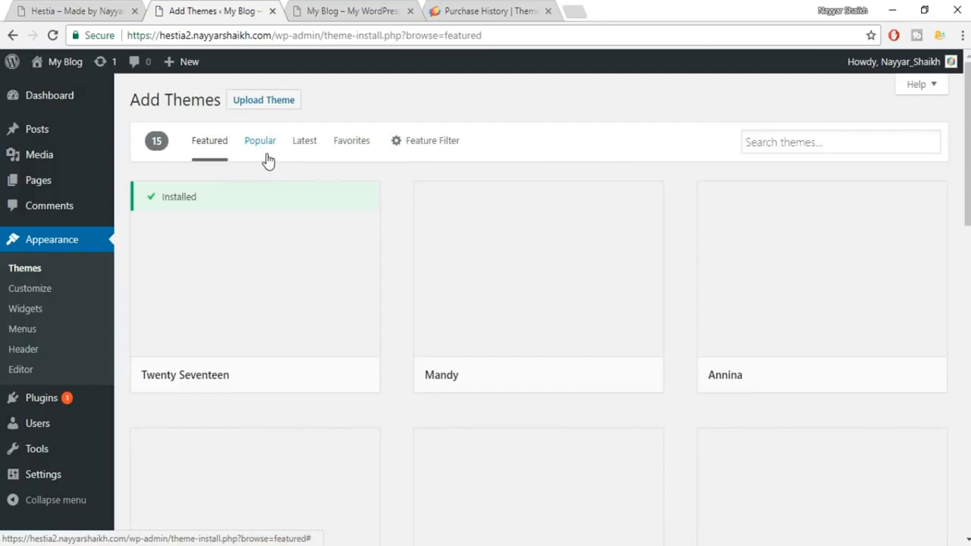
{"action": "left_click", "coordinate": [266, 103]}
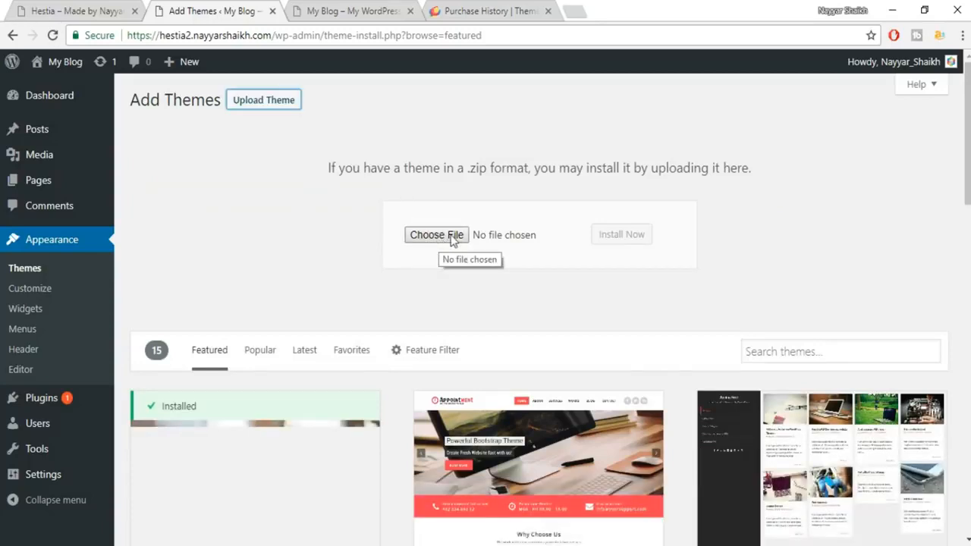
Choose hestia.zip from the Downloads folder and install it as a theme.
{"action": "left_click", "coordinate": [449, 238]}
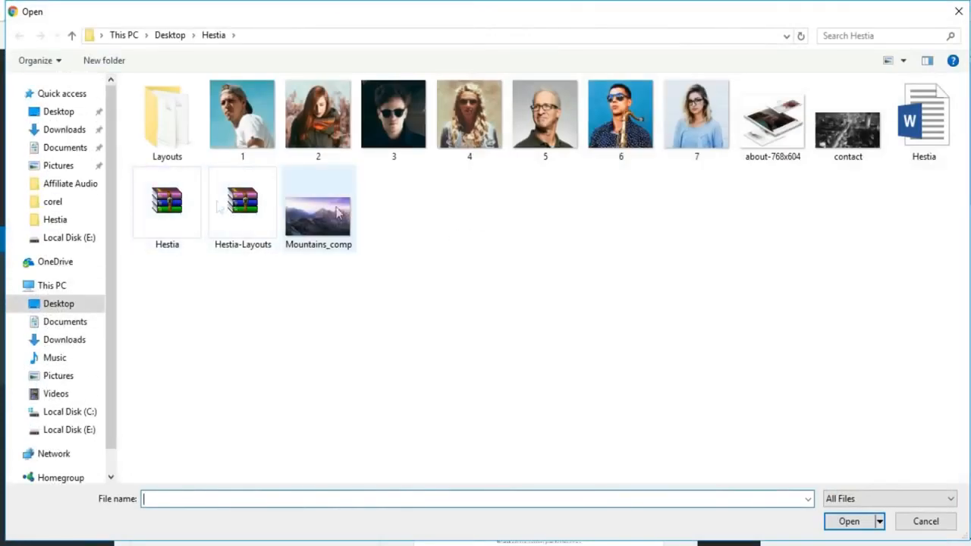
{"action": "left_click", "coordinate": [71, 131]}
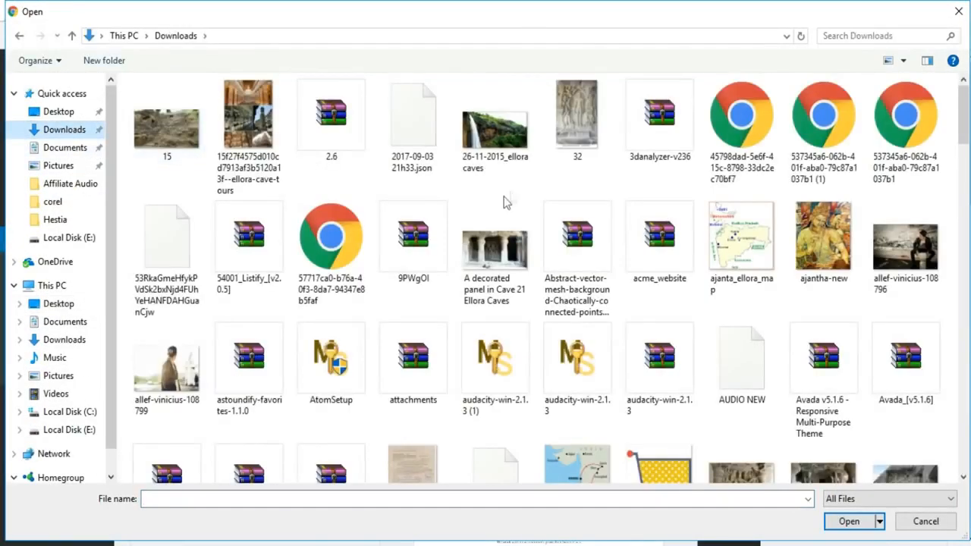
{"action": "left_click", "coordinate": [750, 154]}
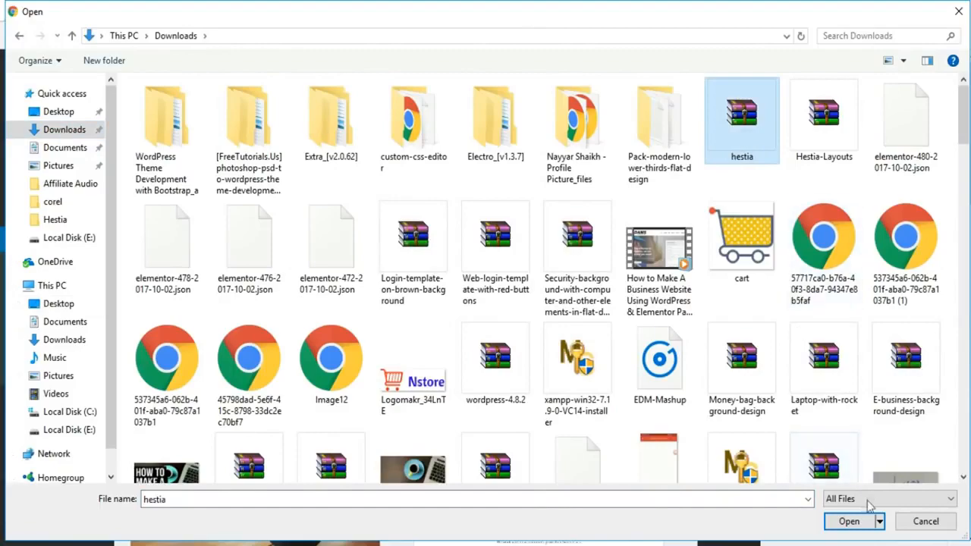
{"action": "left_click", "coordinate": [862, 522]}
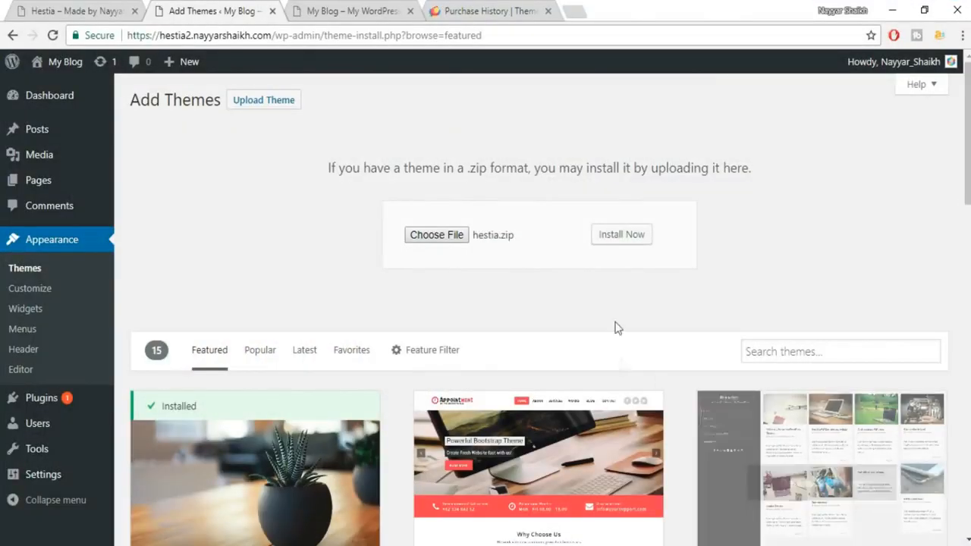
{"action": "left_click", "coordinate": [629, 234]}
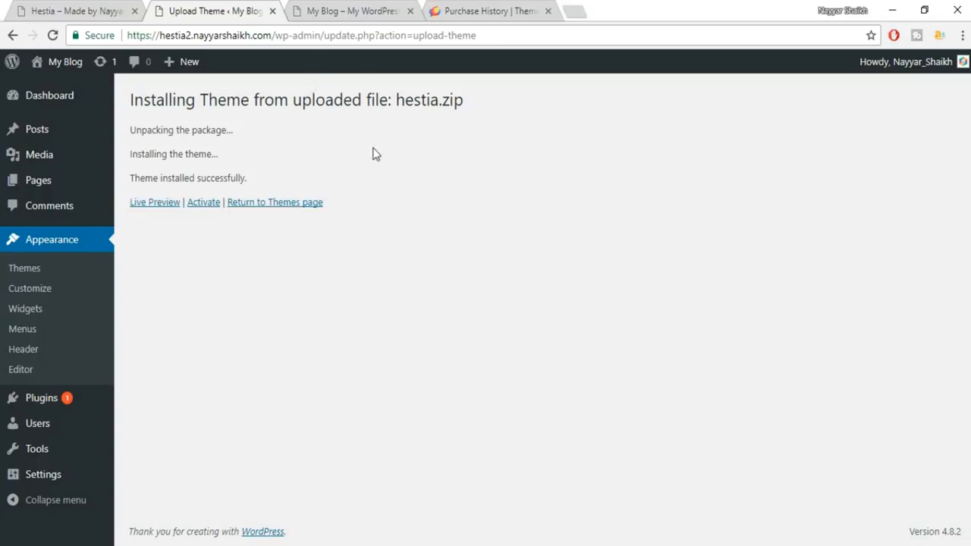
Activate the newly installed Hestia theme from the install confirmation.
{"action": "left_click", "coordinate": [206, 206]}
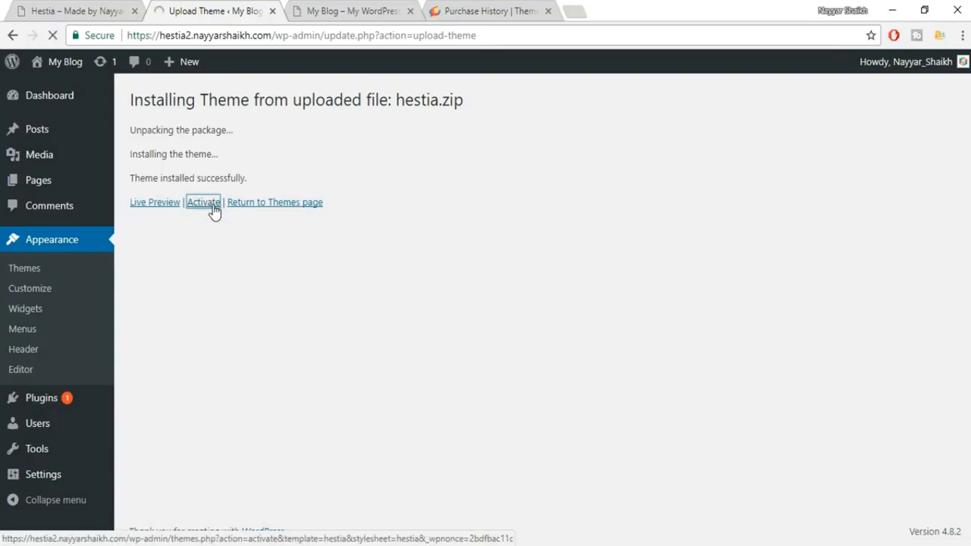
{"action": "scroll", "coordinate": [221, 271], "scroll_direction": "down", "scroll_amount": 1}
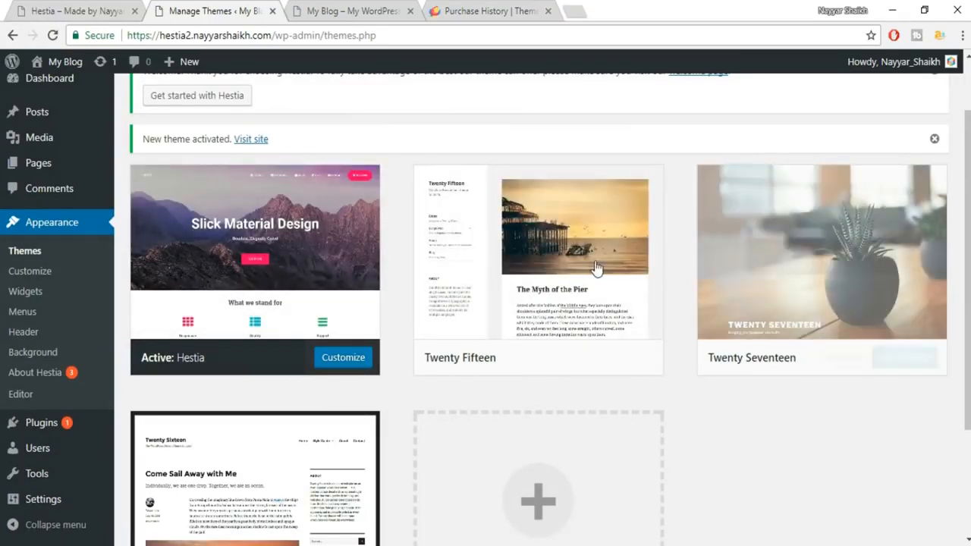
Delete Twenty Fifteen, Twenty Seventeen and Twenty Sixteen from their Theme Details, confirming each deletion.
{"action": "left_click", "coordinate": [596, 266]}
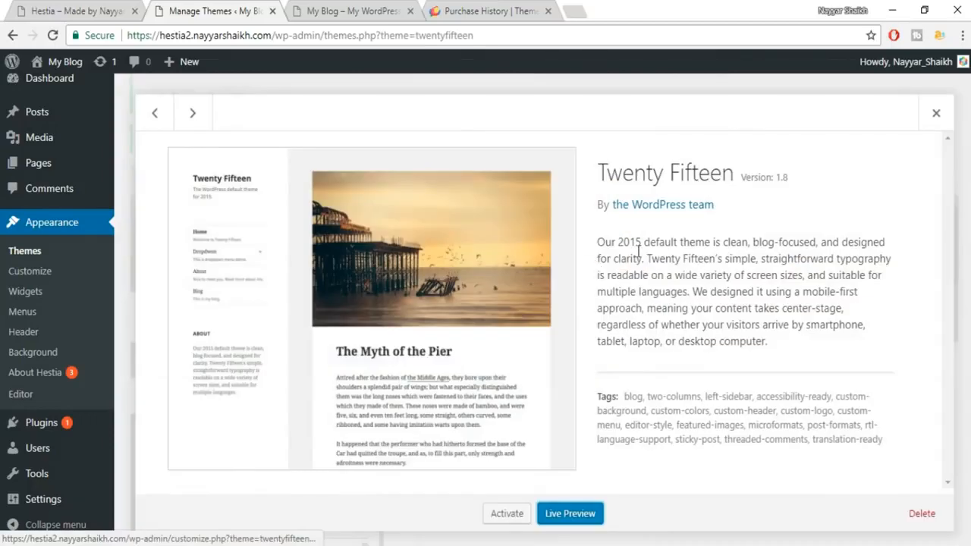
{"action": "left_click", "coordinate": [922, 514]}
{"action": "left_click", "coordinate": [543, 148]}
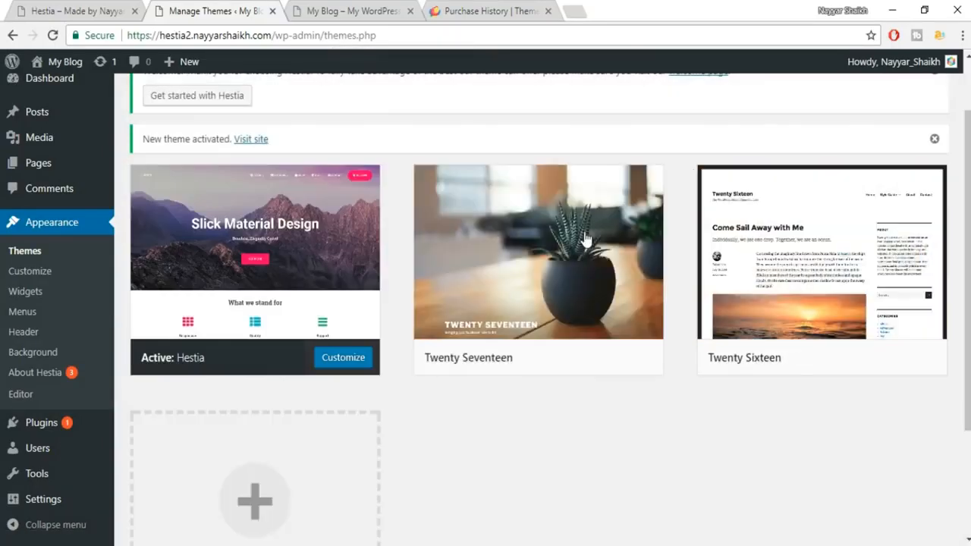
{"action": "left_click", "coordinate": [581, 243]}
{"action": "left_click", "coordinate": [922, 514]}
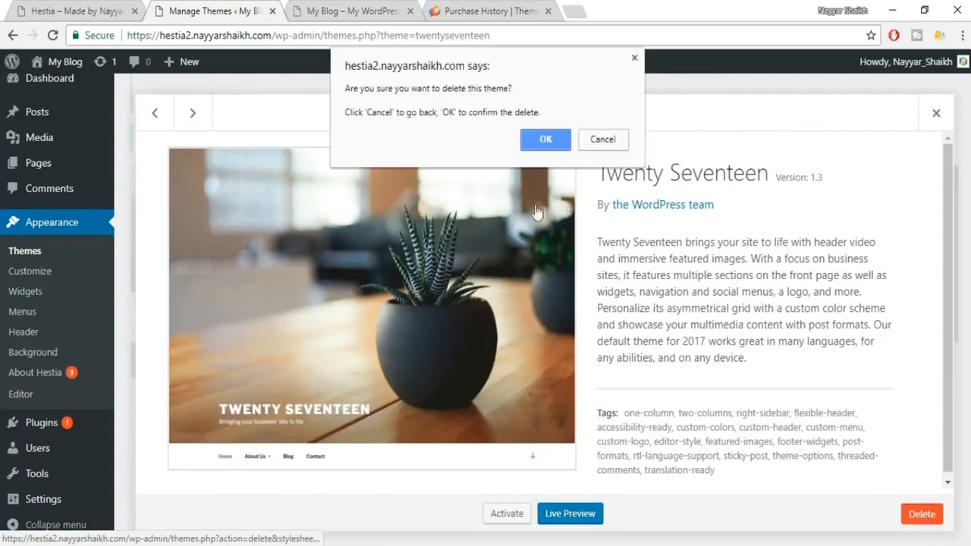
{"action": "left_click", "coordinate": [546, 138]}
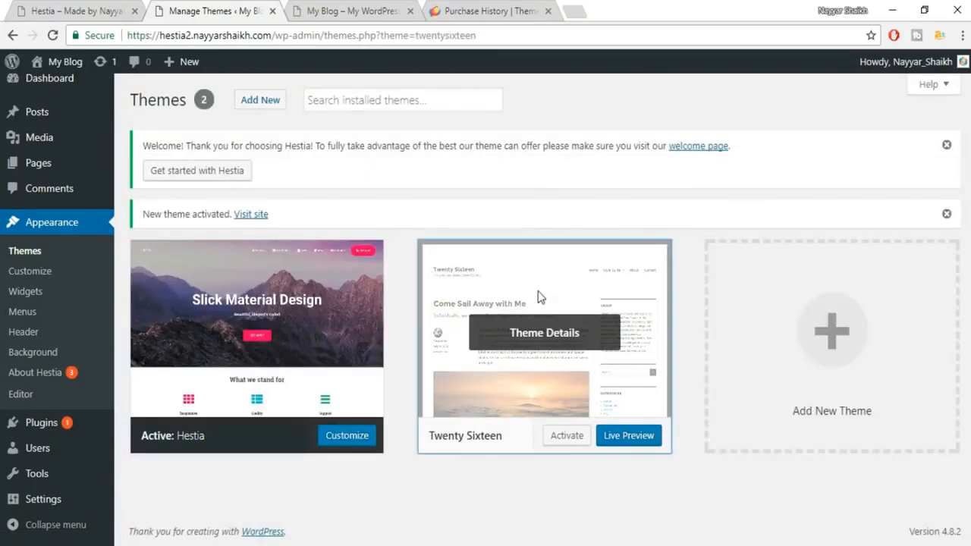
{"action": "left_click", "coordinate": [538, 237]}
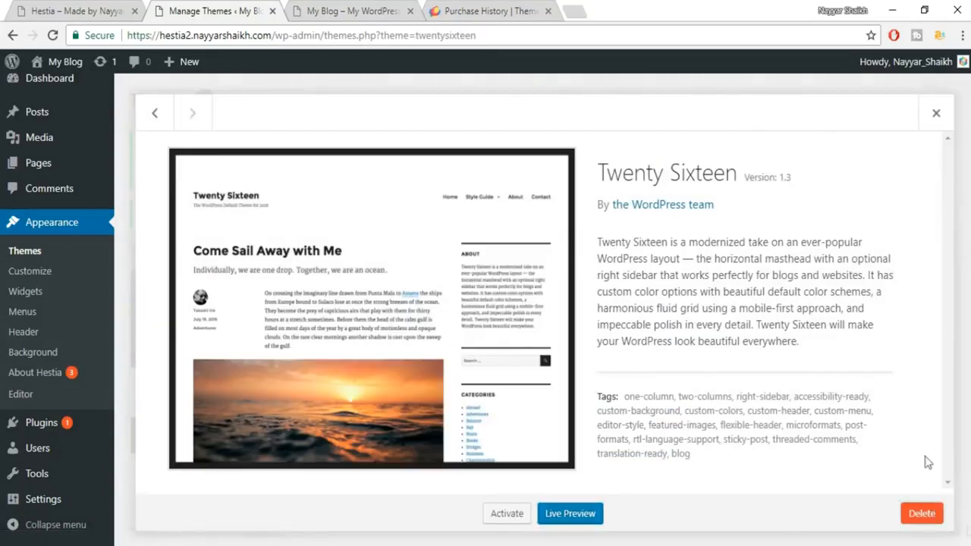
{"action": "left_click", "coordinate": [919, 515]}
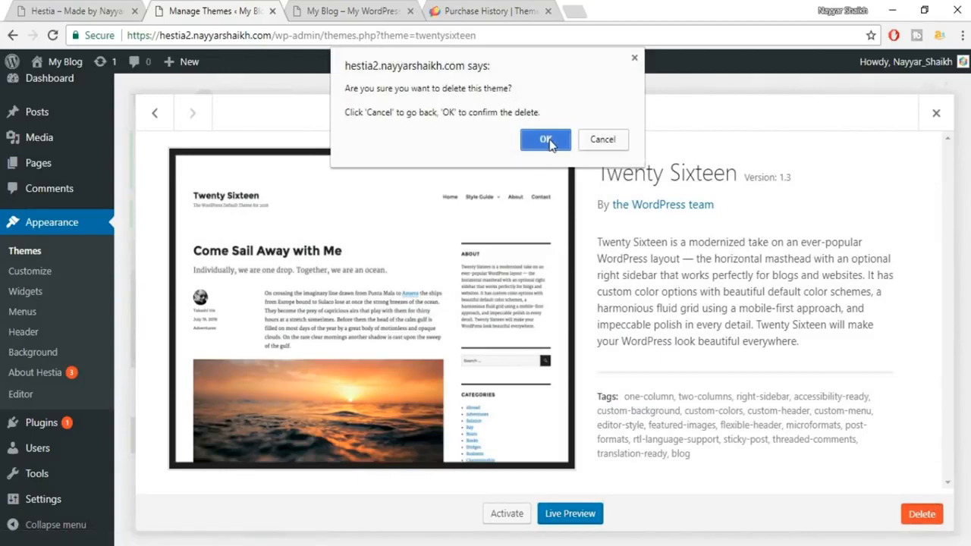
{"action": "left_click", "coordinate": [547, 140]}
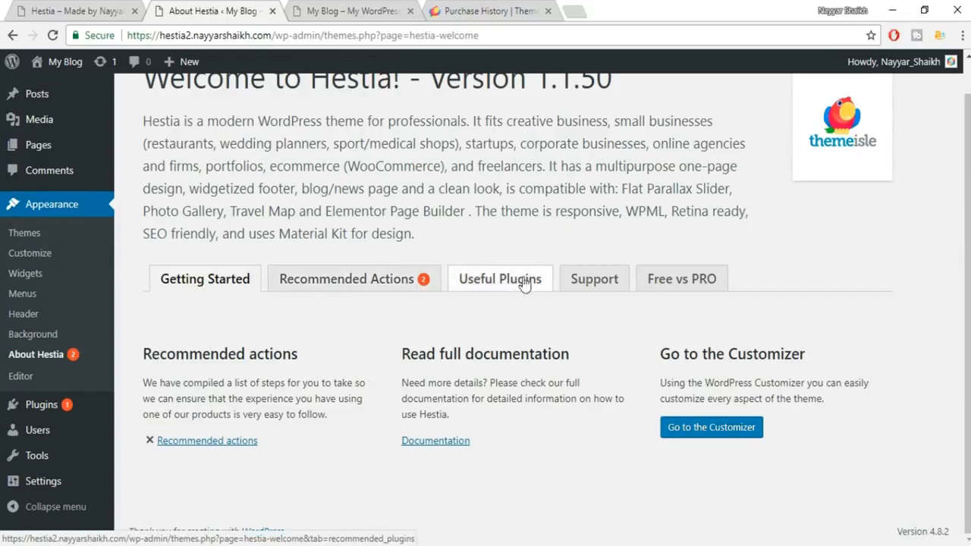
Install and activate ThemeIsle Companion and Pirate Forms from Hestia's Recommended Actions.
{"action": "left_click", "coordinate": [374, 293]}
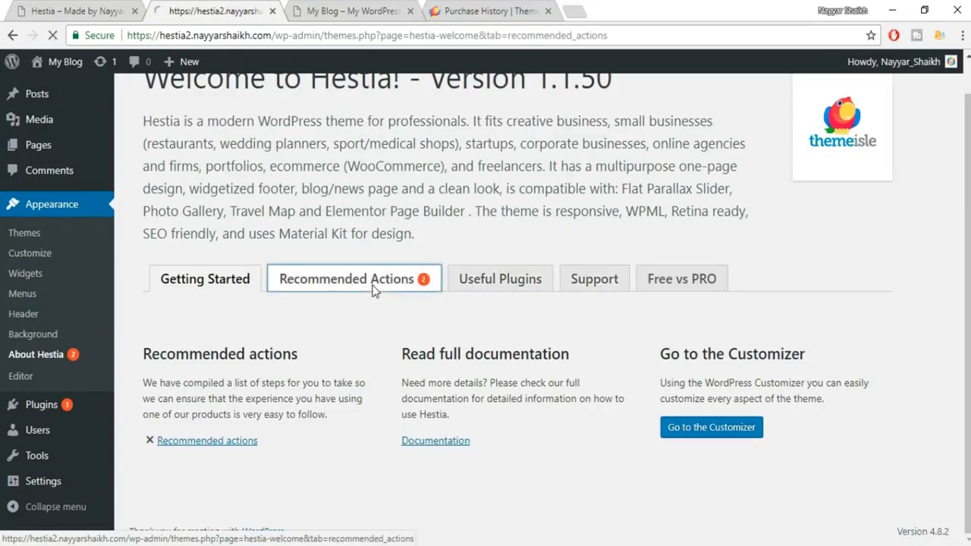
{"action": "scroll", "coordinate": [481, 288], "scroll_direction": "down", "scroll_amount": 2}
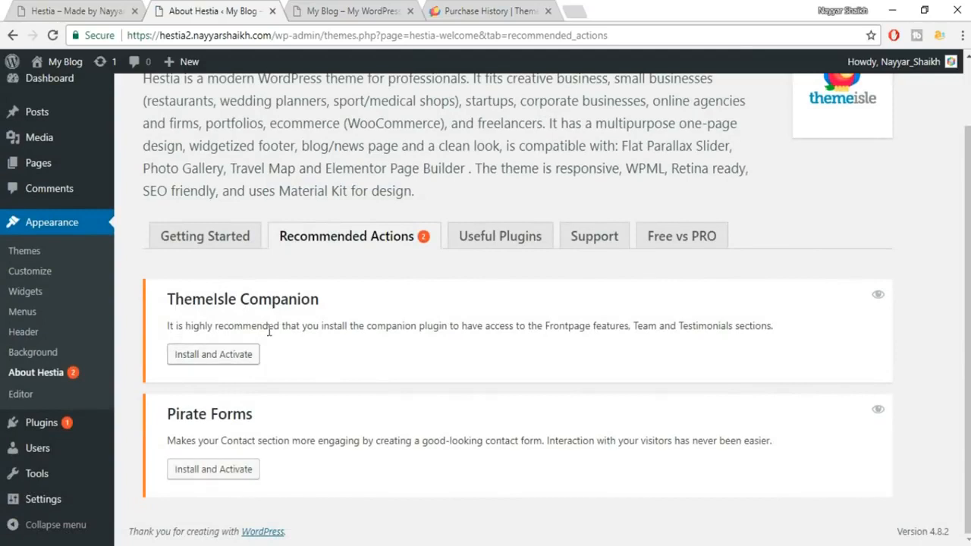
{"action": "left_click", "coordinate": [240, 365]}
{"action": "left_click", "coordinate": [239, 471]}
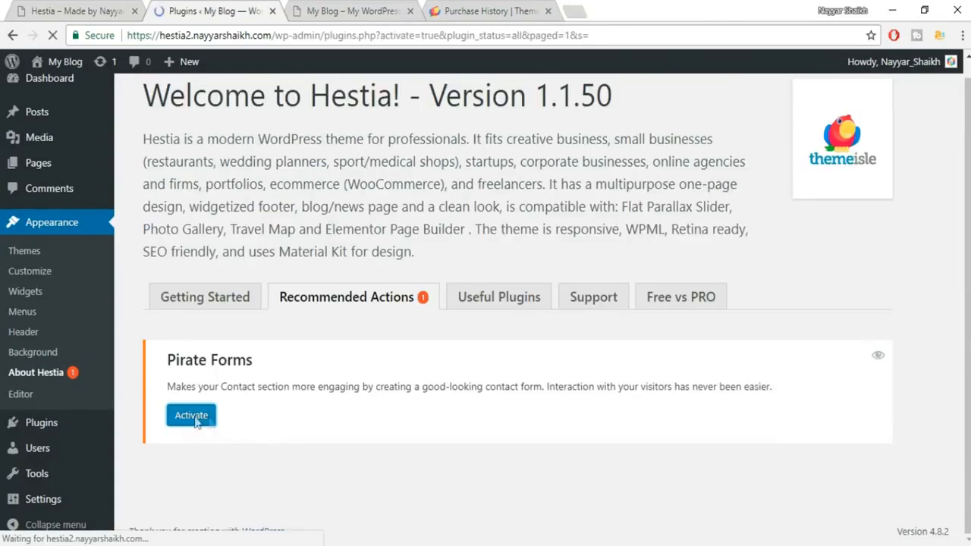
{"action": "left_click", "coordinate": [201, 414]}
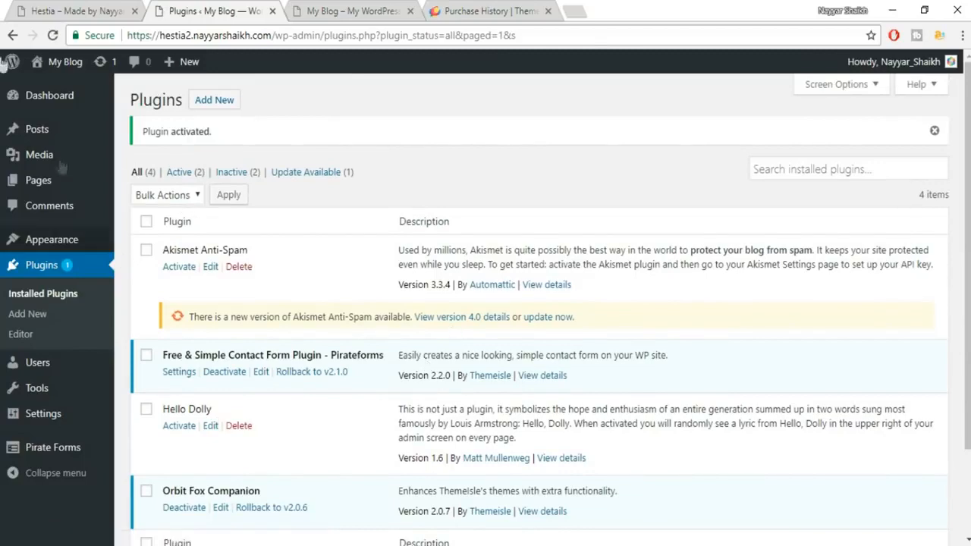
{"action": "left_click", "coordinate": [12, 35]}
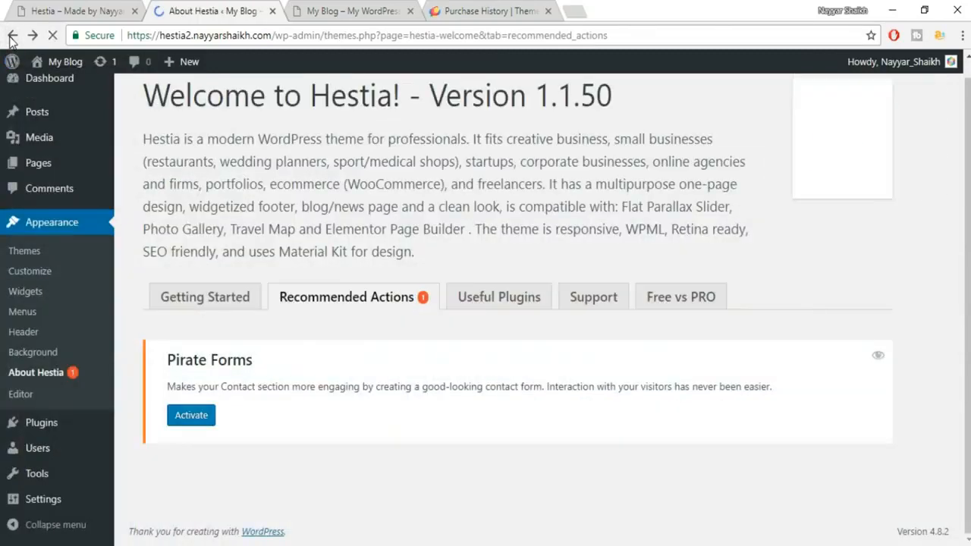
{"action": "left_click", "coordinate": [522, 306]}
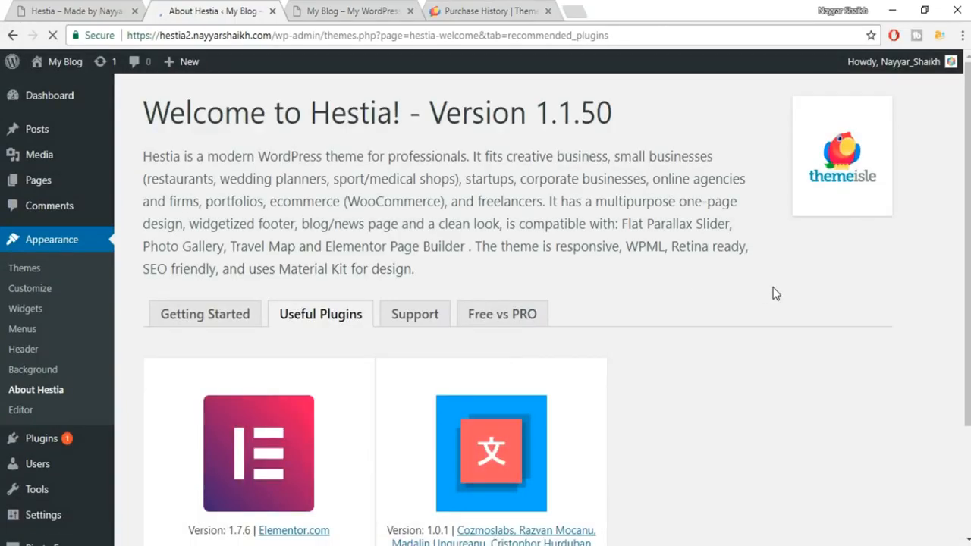
Install Elementor Page Builder and TranslatePress from Useful Plugins, dismissing the reload prompt.
{"action": "scroll", "coordinate": [759, 299], "scroll_direction": "down", "scroll_amount": 2}
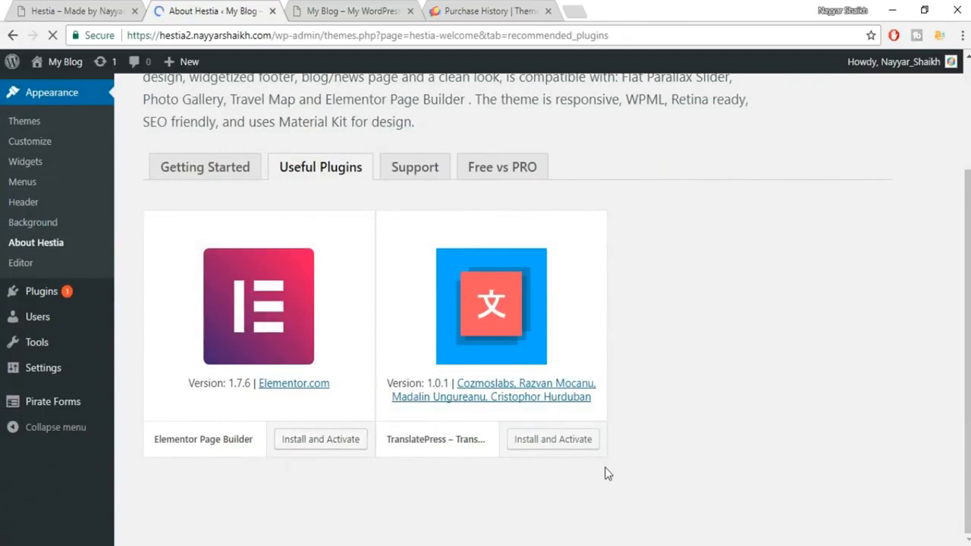
{"action": "left_click", "coordinate": [316, 448]}
{"action": "left_click", "coordinate": [565, 445]}
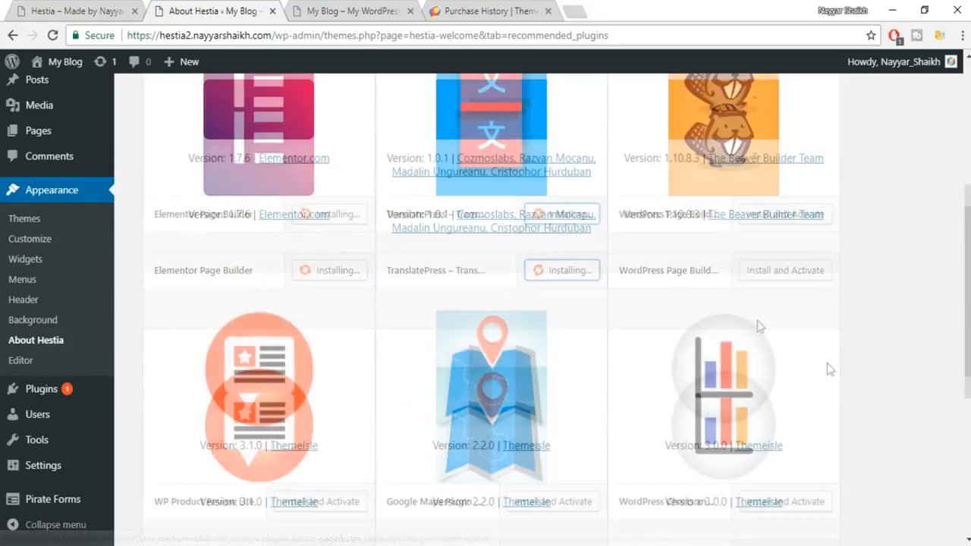
{"action": "scroll", "coordinate": [825, 369], "scroll_direction": "down", "scroll_amount": 3}
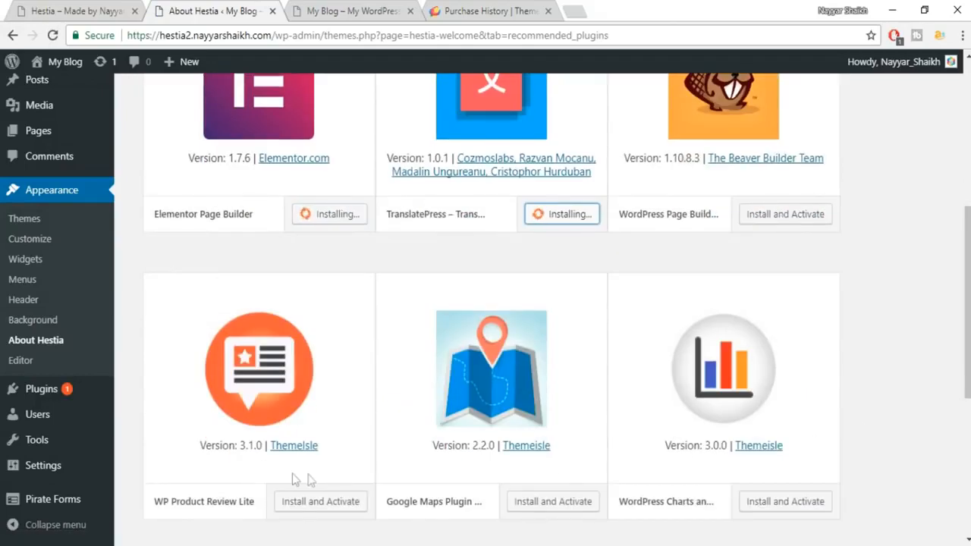
{"action": "scroll", "coordinate": [267, 502], "scroll_direction": "up", "scroll_amount": 2}
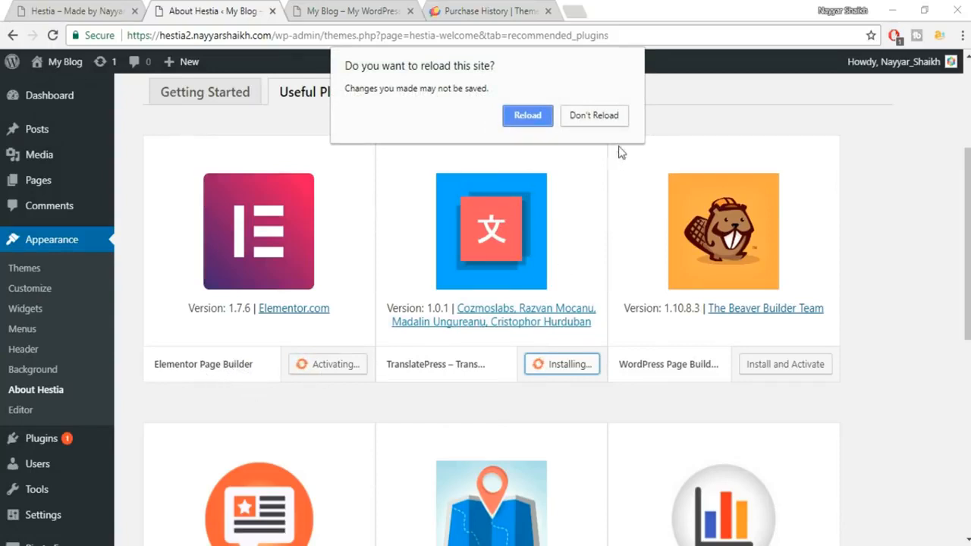
{"action": "left_click", "coordinate": [606, 114]}
{"action": "scroll", "coordinate": [911, 250], "scroll_direction": "down", "scroll_amount": 3}
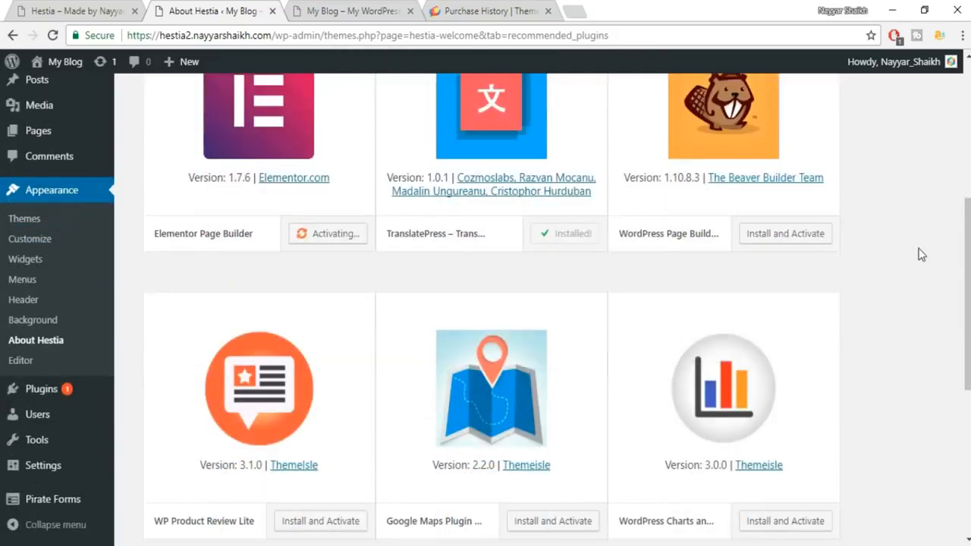
{"action": "scroll", "coordinate": [787, 440], "scroll_direction": "down", "scroll_amount": 3}
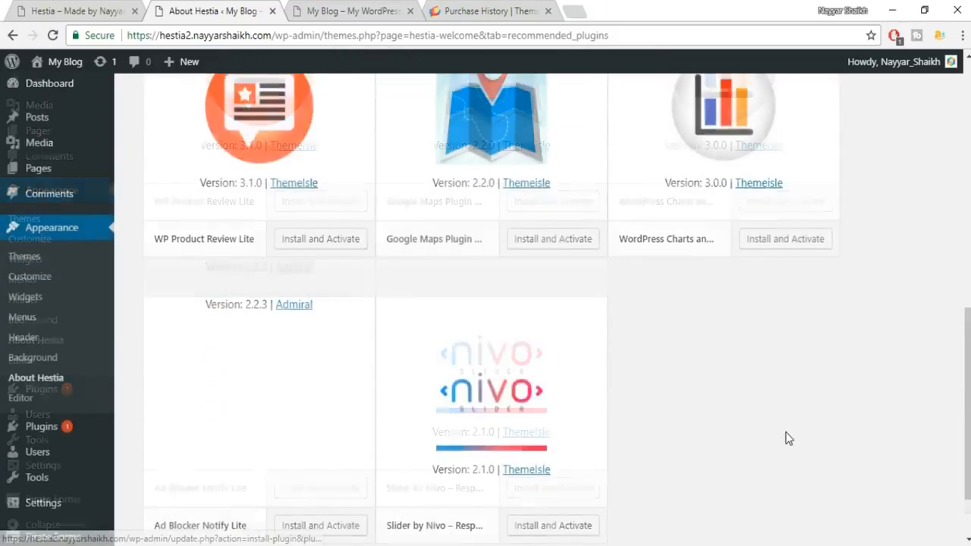
{"action": "scroll", "coordinate": [789, 439], "scroll_direction": "down", "scroll_amount": 1}
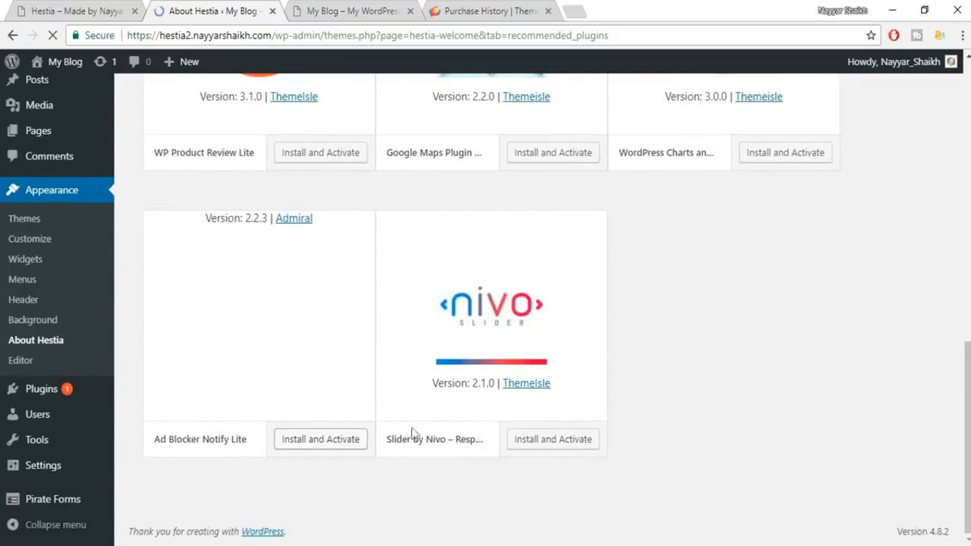
{"action": "scroll", "coordinate": [559, 369], "scroll_direction": "up", "scroll_amount": 4}
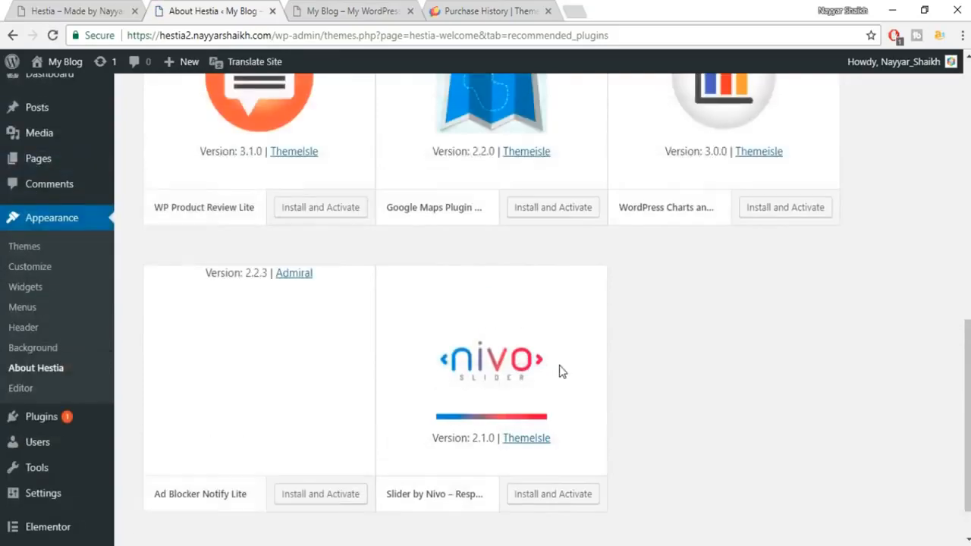
{"action": "scroll", "coordinate": [560, 369], "scroll_direction": "up", "scroll_amount": 4}
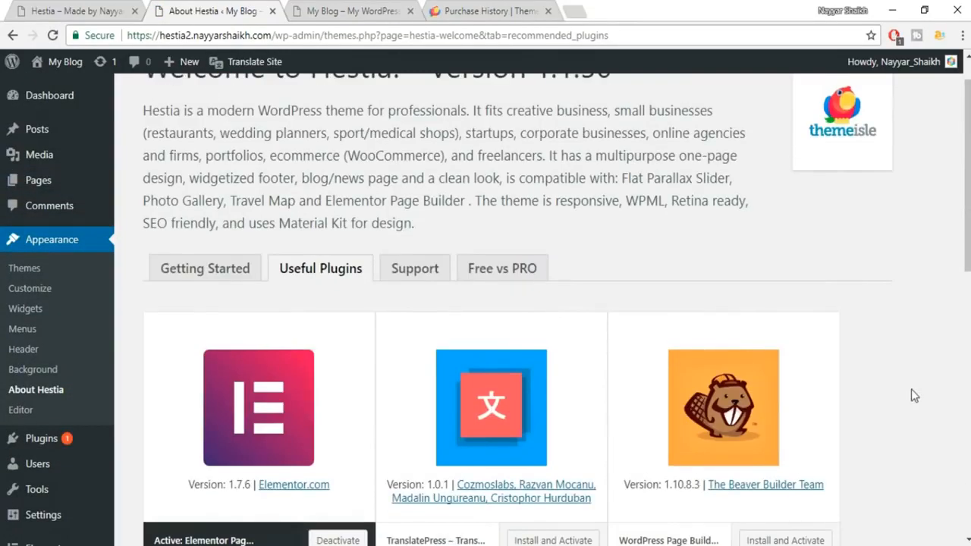
{"action": "scroll", "coordinate": [911, 389], "scroll_direction": "down", "scroll_amount": 1}
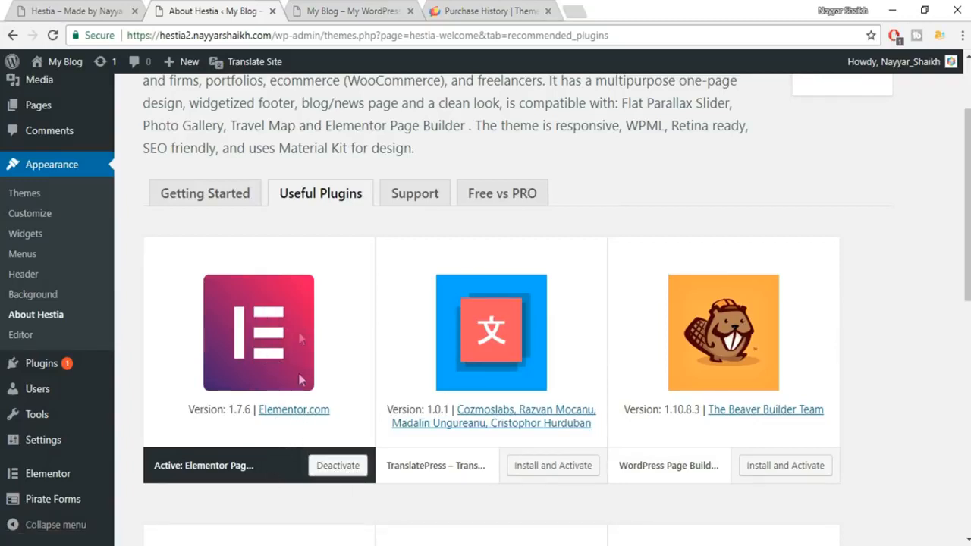
Compare the blog's current front page with the mountain hero demo page.
{"action": "left_click", "coordinate": [366, 11]}
{"action": "left_click", "coordinate": [52, 36]}
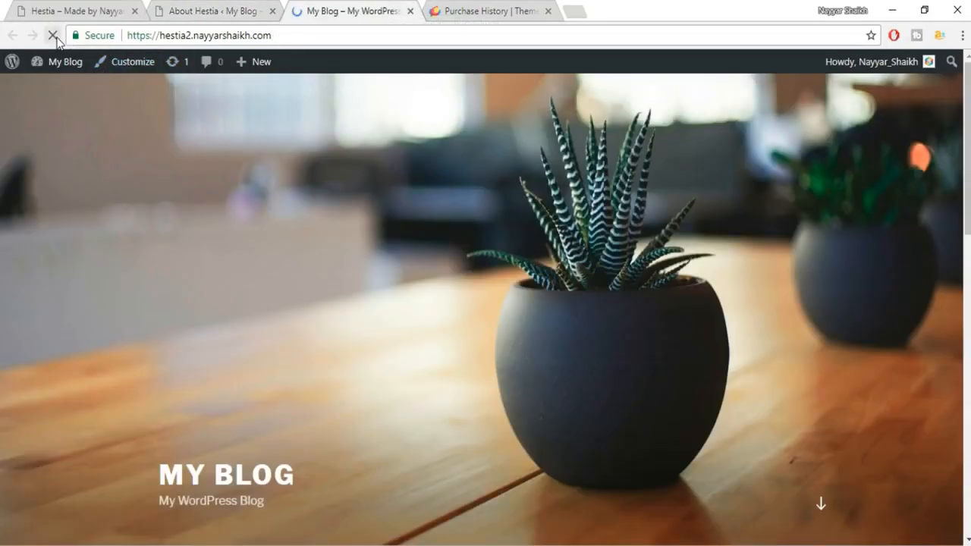
{"action": "scroll", "coordinate": [785, 252], "scroll_direction": "down", "scroll_amount": 3}
{"action": "scroll", "coordinate": [485, 333], "scroll_direction": "down", "scroll_amount": 5}
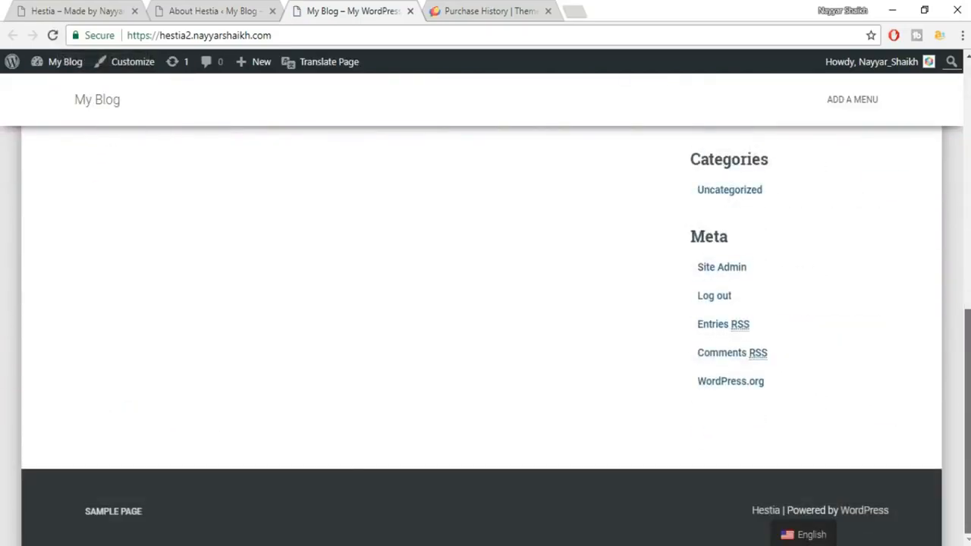
{"action": "scroll", "coordinate": [485, 334], "scroll_direction": "up", "scroll_amount": 10}
{"action": "left_click", "coordinate": [65, 11]}
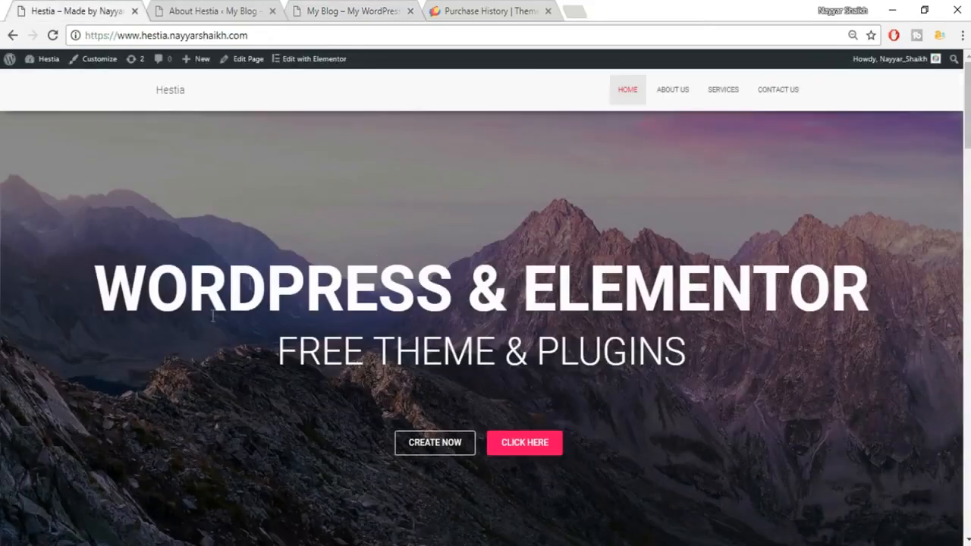
{"action": "scroll", "coordinate": [485, 304], "scroll_direction": "down", "scroll_amount": 10}
{"action": "scroll", "coordinate": [485, 304], "scroll_direction": "up", "scroll_amount": 10}
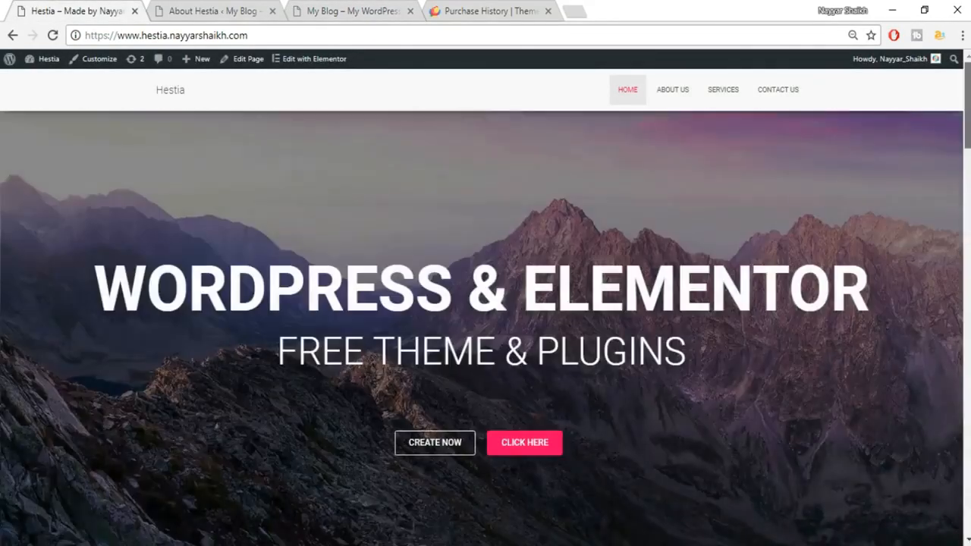
{"action": "left_click", "coordinate": [243, 6]}
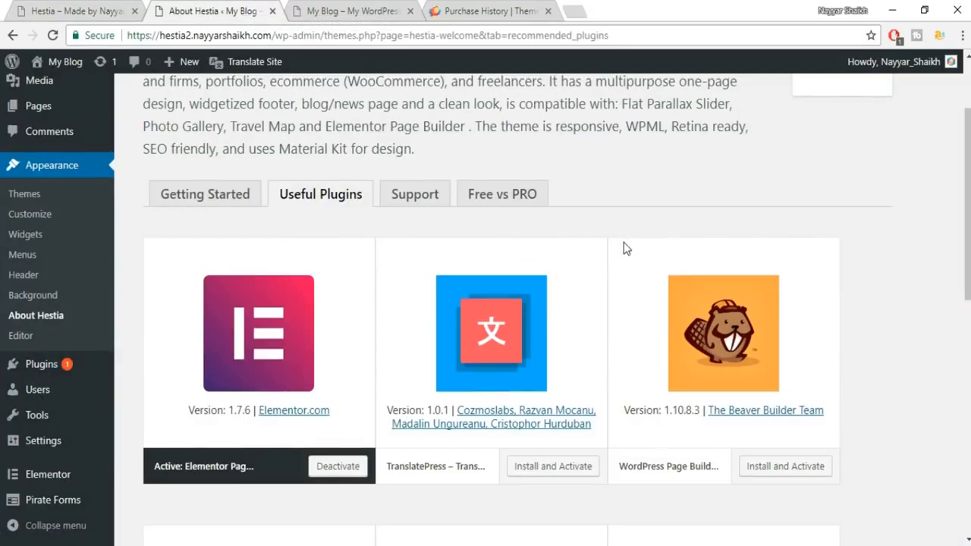
{"action": "scroll", "coordinate": [624, 243], "scroll_direction": "up", "scroll_amount": 2}
{"action": "left_click", "coordinate": [23, 5]}
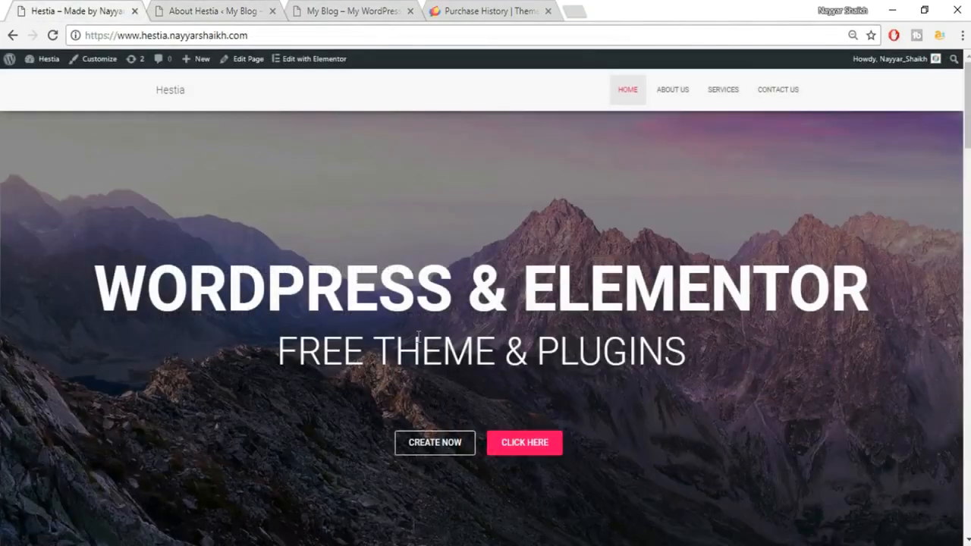
{"action": "left_click", "coordinate": [220, 6]}
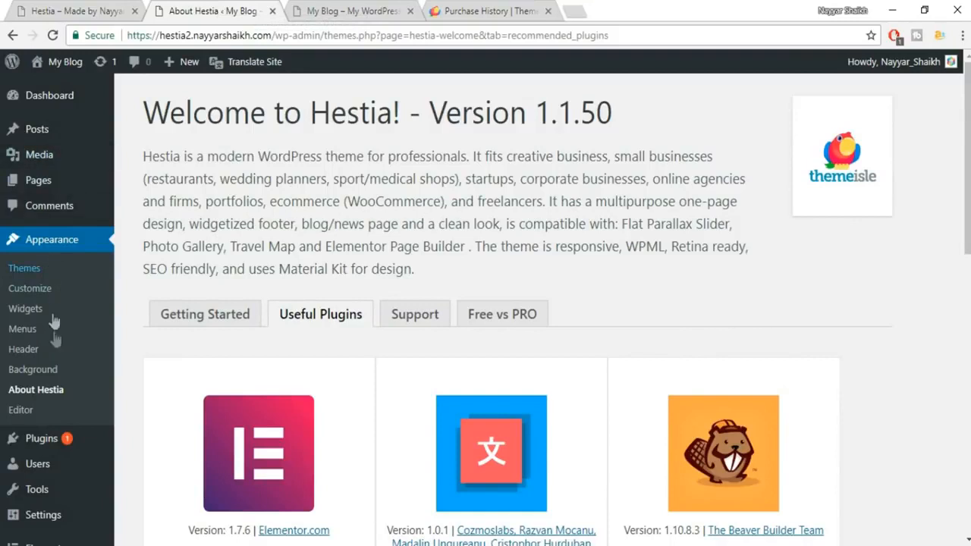
Create a page titled 'Home Page' with the Page Builder Full Width template and publish it.
{"action": "mouse_move", "coordinate": [53, 187]}
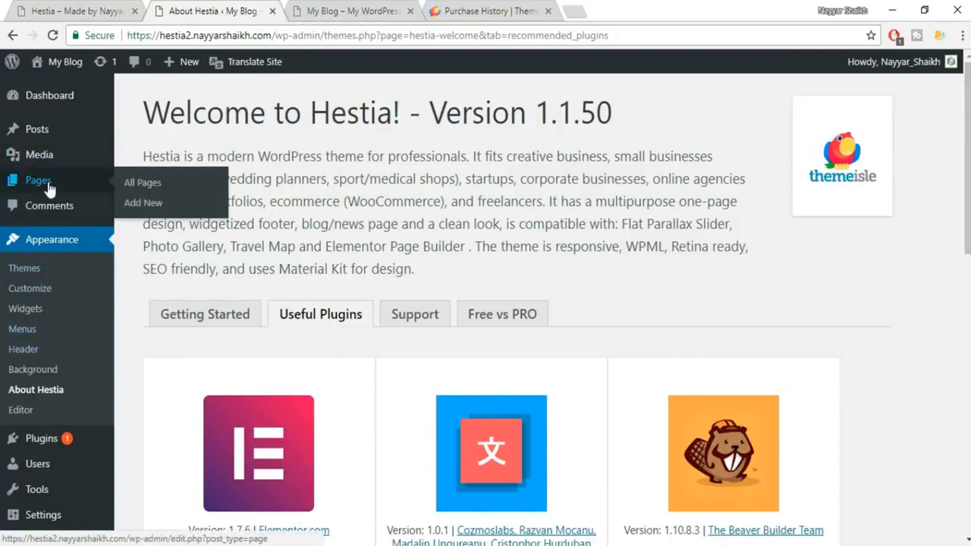
{"action": "left_click", "coordinate": [137, 205]}
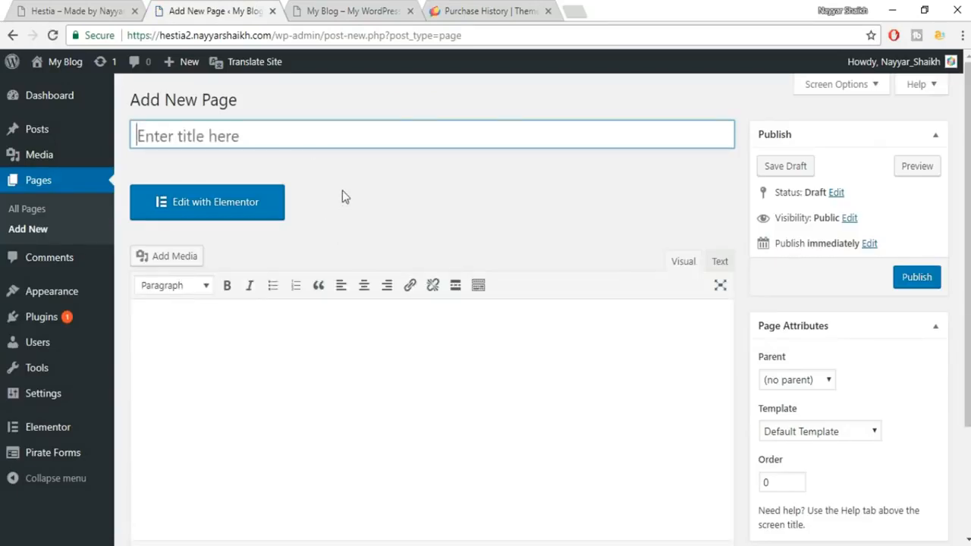
{"action": "type", "text": "Home Page"}
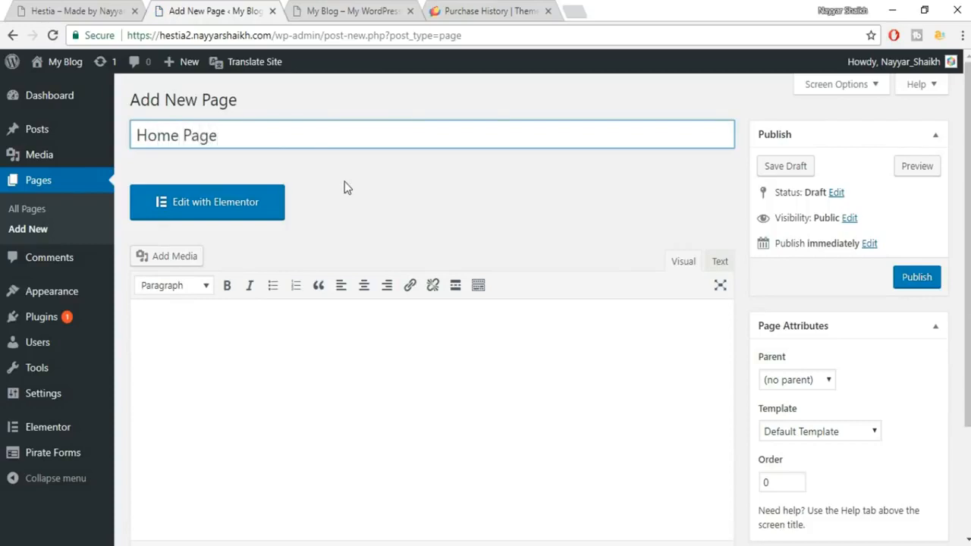
{"action": "scroll", "coordinate": [834, 280], "scroll_direction": "down", "scroll_amount": 1}
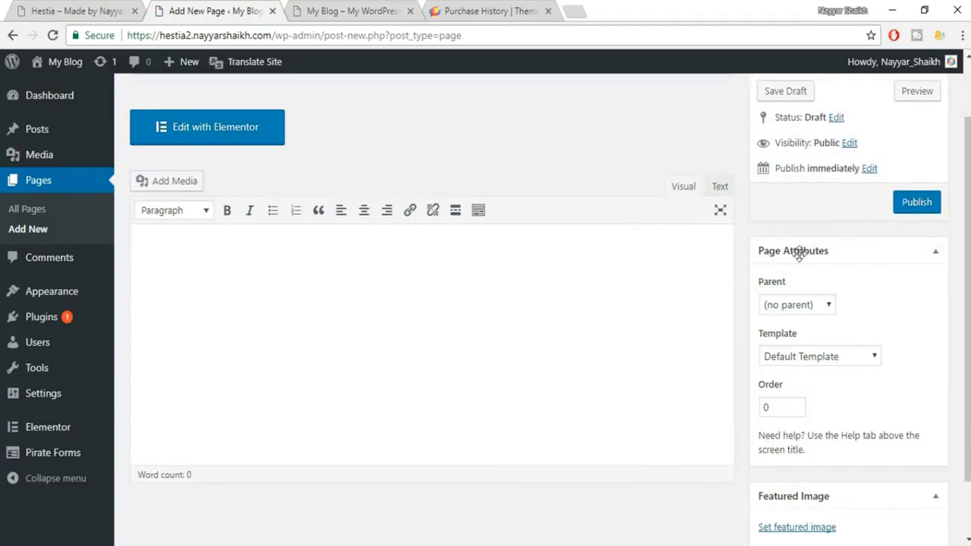
{"action": "left_click", "coordinate": [808, 357]}
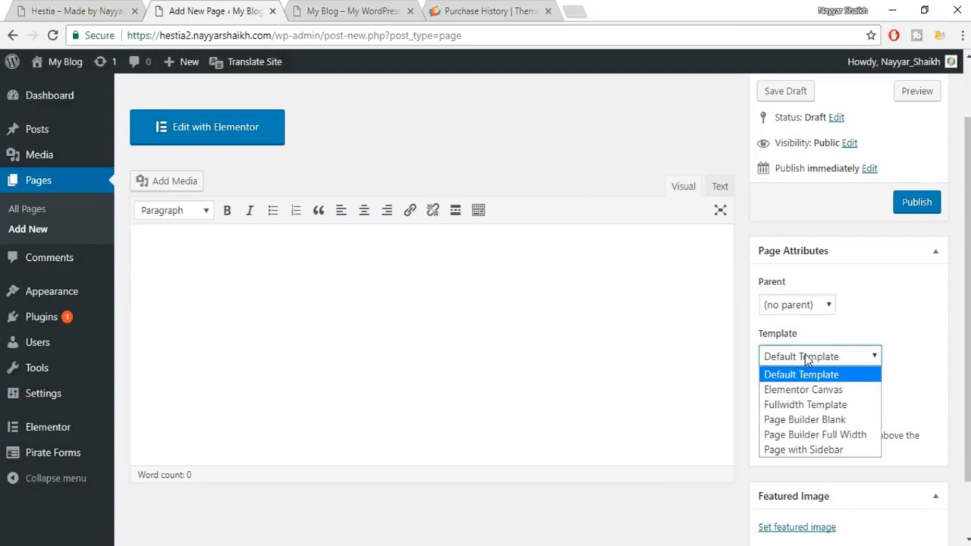
{"action": "left_click", "coordinate": [834, 440]}
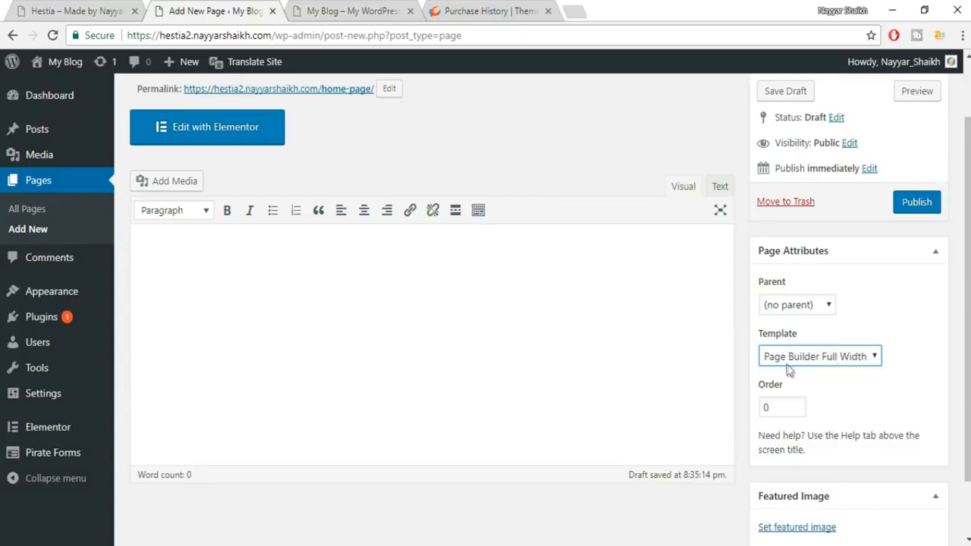
{"action": "left_click", "coordinate": [918, 203]}
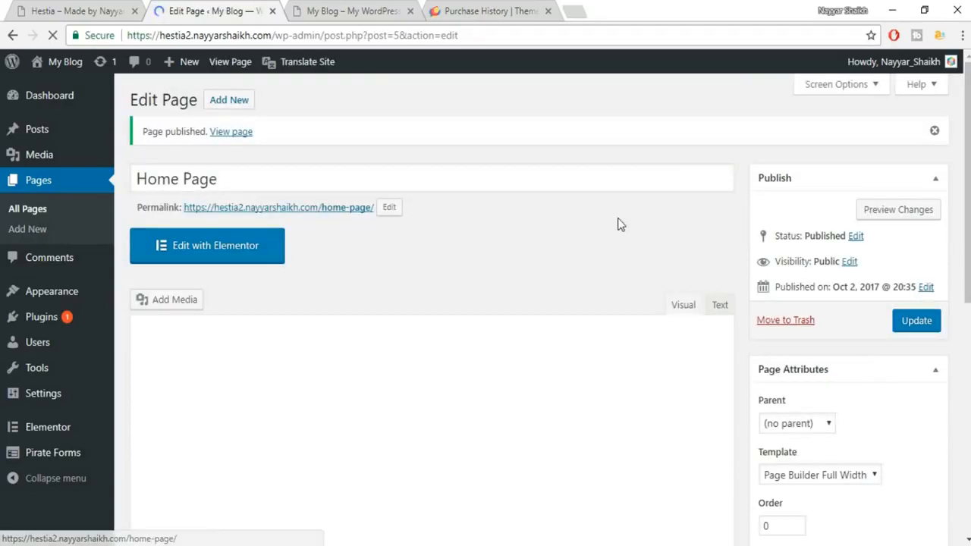
View the published Home Page in a new tab and compare it with the reference demo.
{"action": "right_click", "coordinate": [235, 134]}
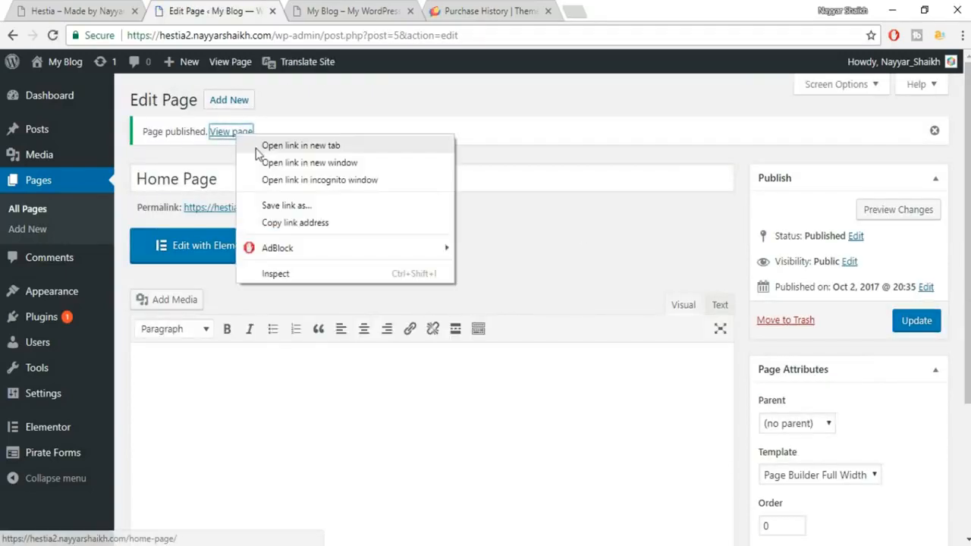
{"action": "left_click", "coordinate": [303, 85]}
{"action": "left_click", "coordinate": [346, 10]}
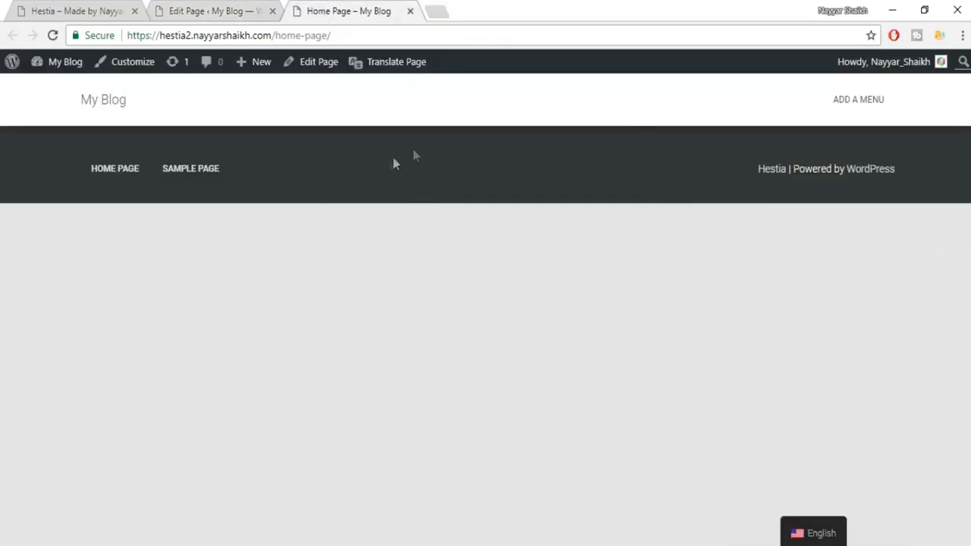
{"action": "left_click", "coordinate": [67, 6]}
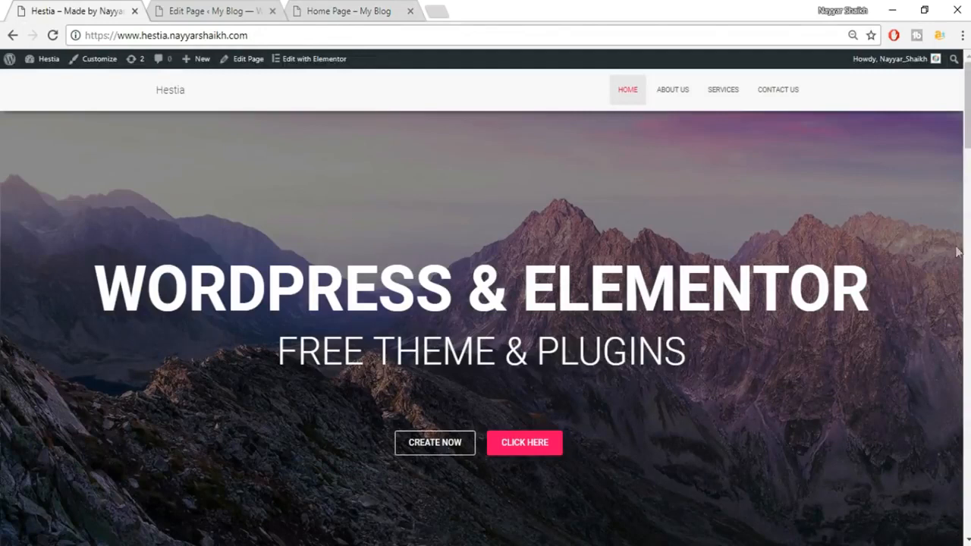
{"action": "left_click", "coordinate": [217, 11]}
{"action": "left_click", "coordinate": [355, 9]}
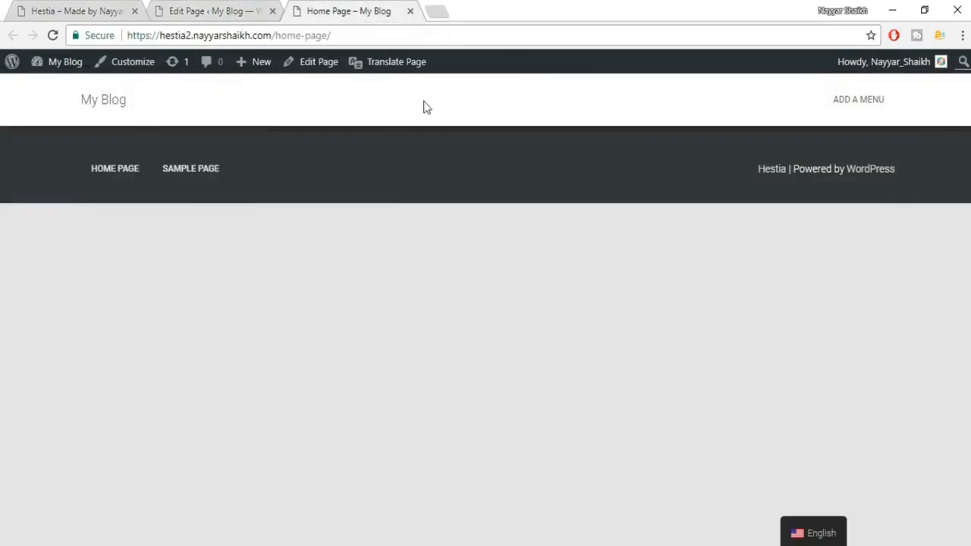
{"action": "left_click", "coordinate": [220, 8]}
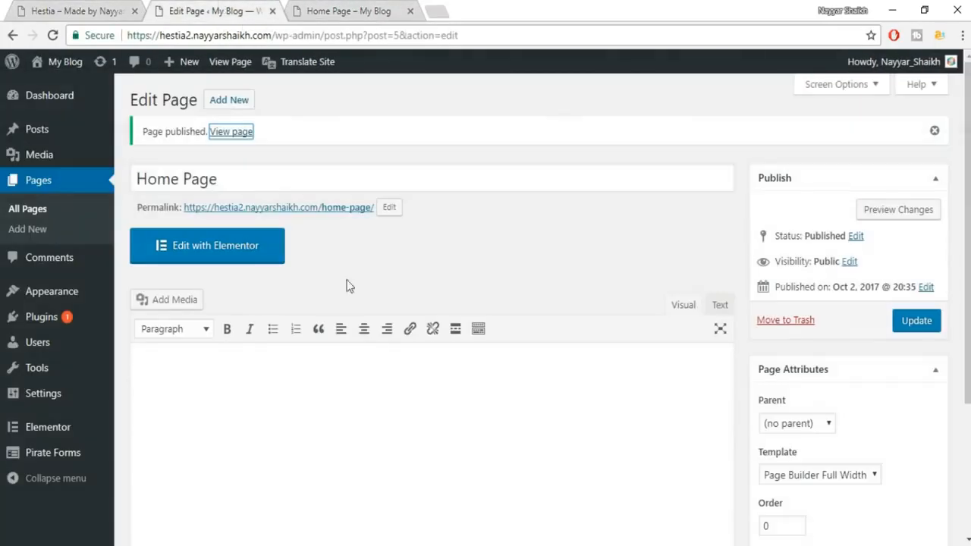
Open the Home Page in the Elementor editor after checking the demo page's layout.
{"action": "left_click", "coordinate": [227, 258]}
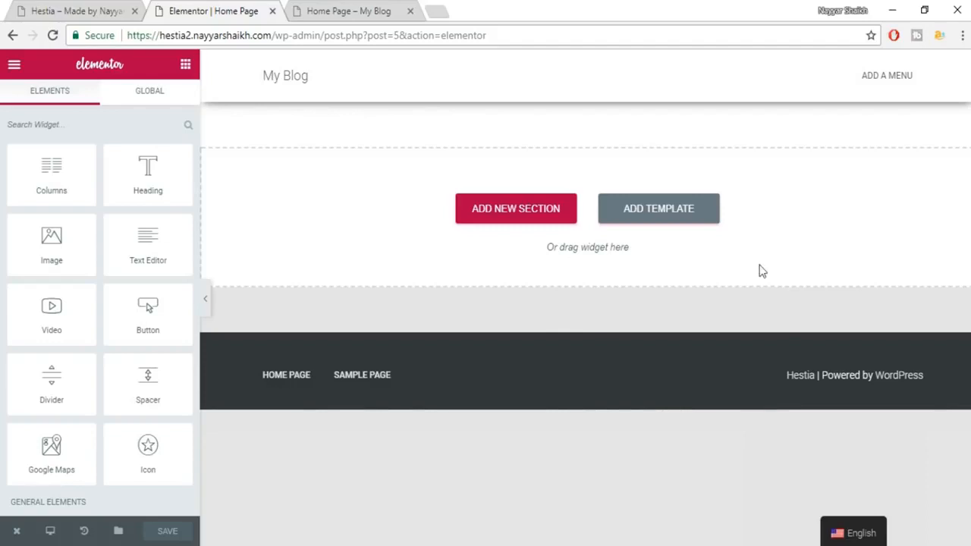
{"action": "left_click", "coordinate": [99, 8]}
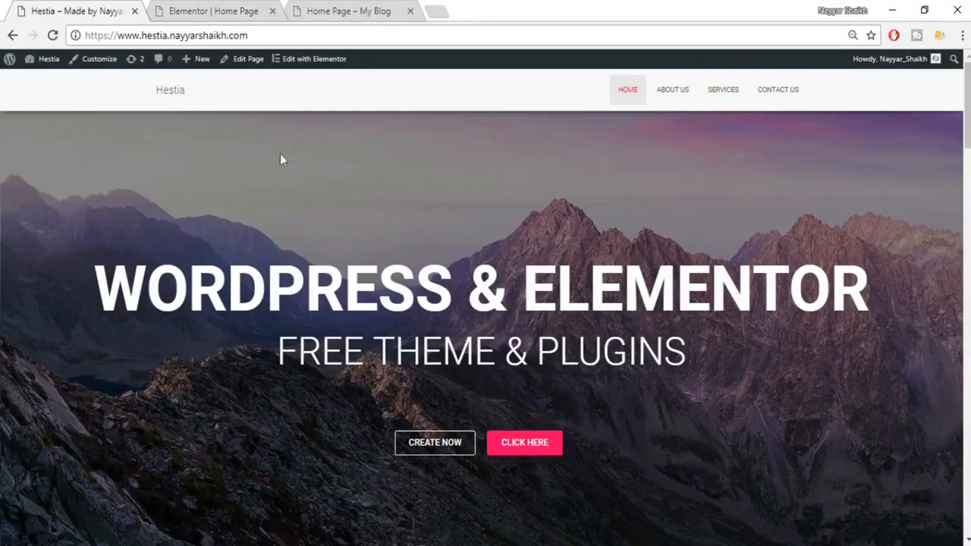
{"action": "scroll", "coordinate": [82, 134], "scroll_direction": "down", "scroll_amount": 5}
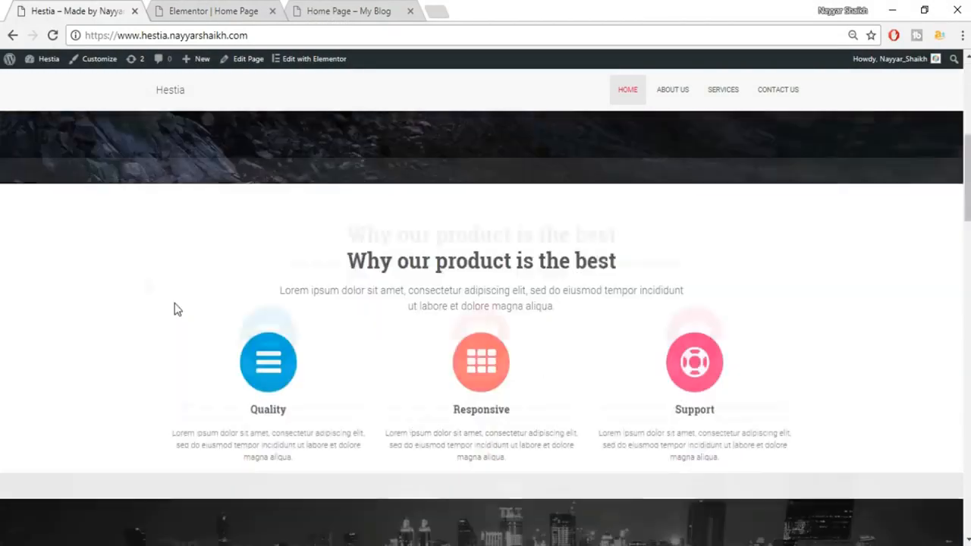
{"action": "scroll", "coordinate": [313, 413], "scroll_direction": "up", "scroll_amount": 5}
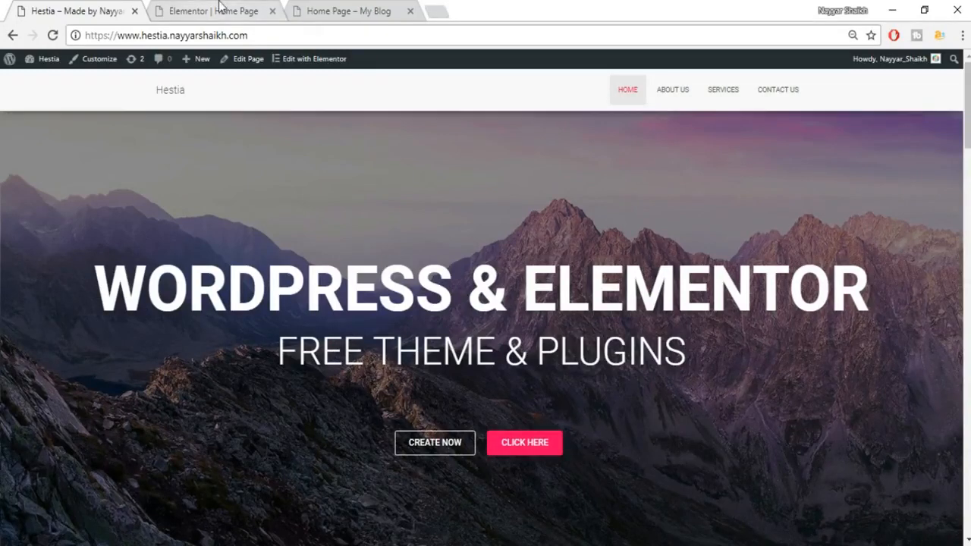
{"action": "left_click", "coordinate": [216, 11]}
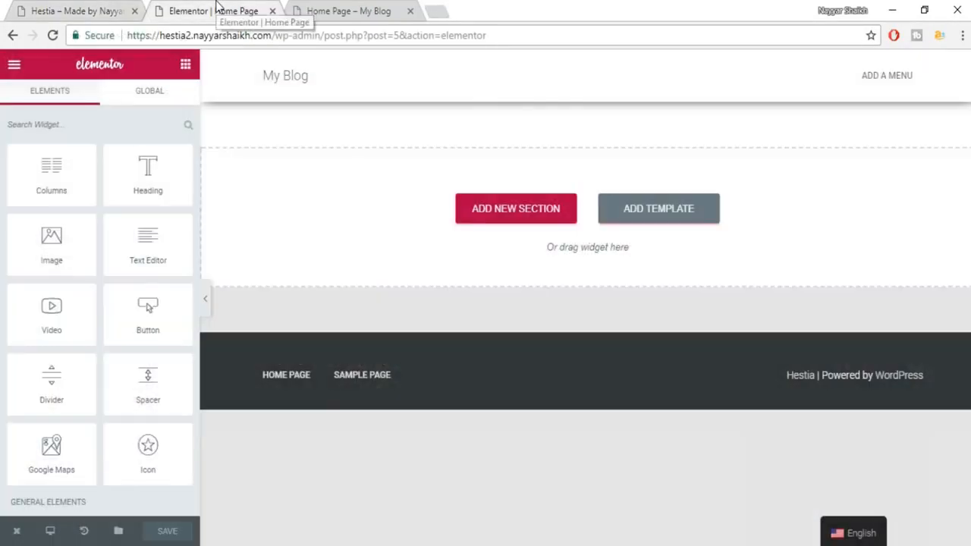
Add a single-column section at the top of the Home Page and open its Edit Section panel.
{"action": "left_click", "coordinate": [531, 227]}
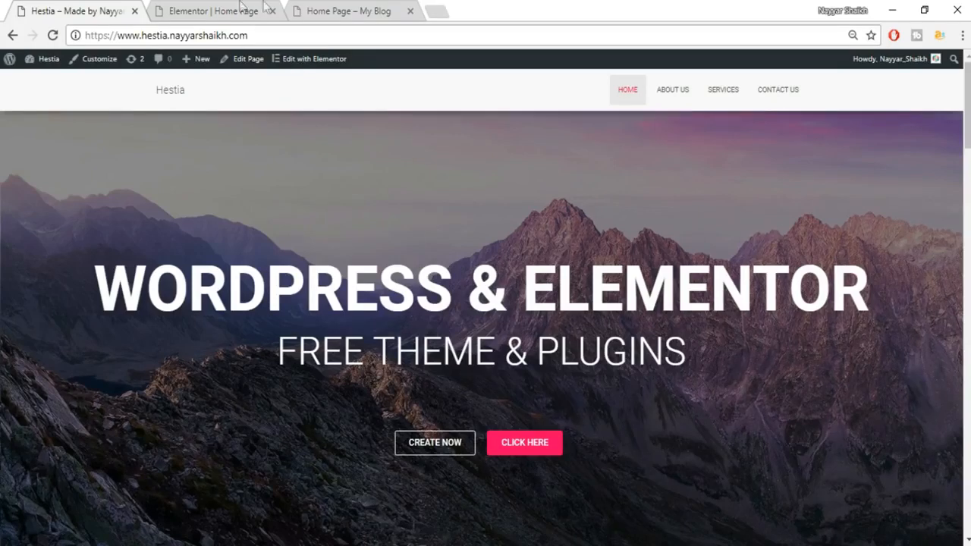
{"action": "left_click", "coordinate": [241, 6]}
{"action": "left_click", "coordinate": [402, 260]}
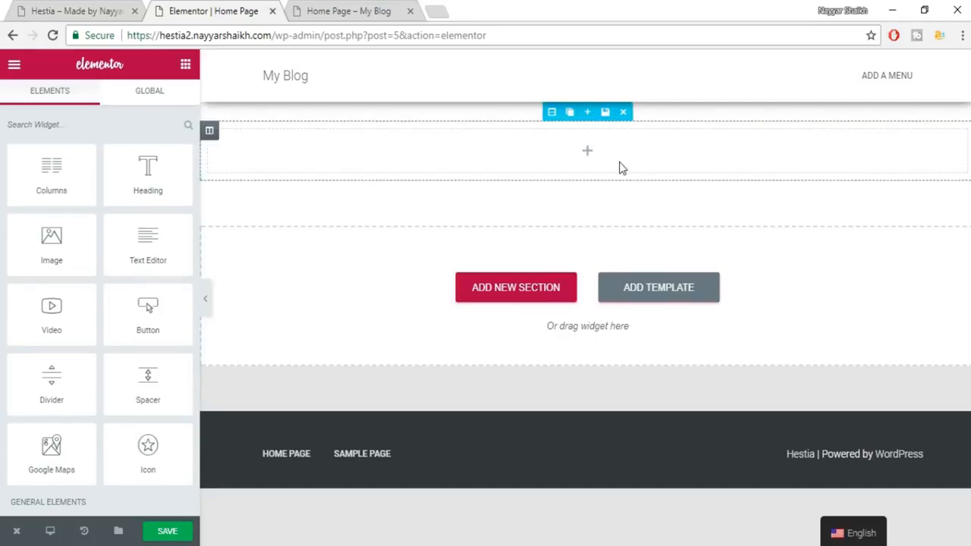
{"action": "left_click", "coordinate": [76, 10]}
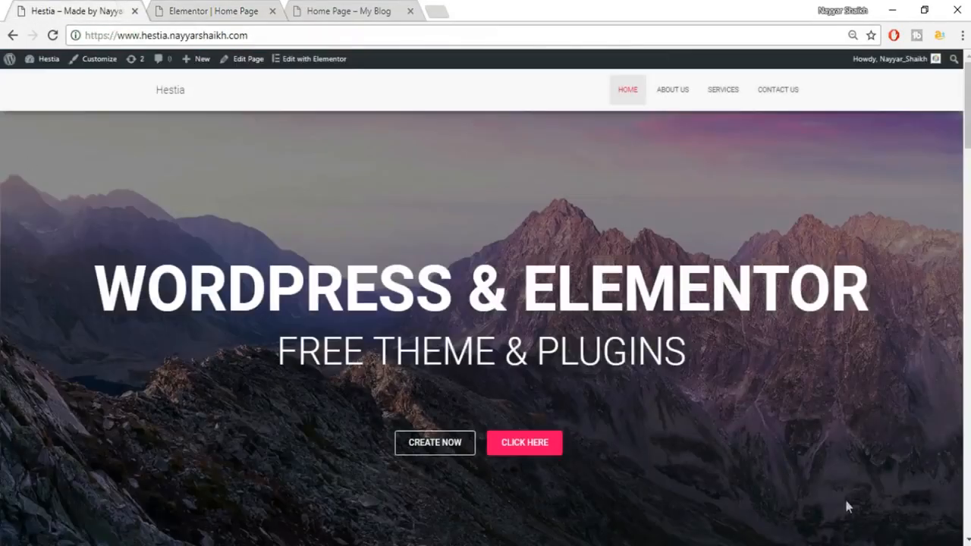
{"action": "left_click", "coordinate": [243, 10]}
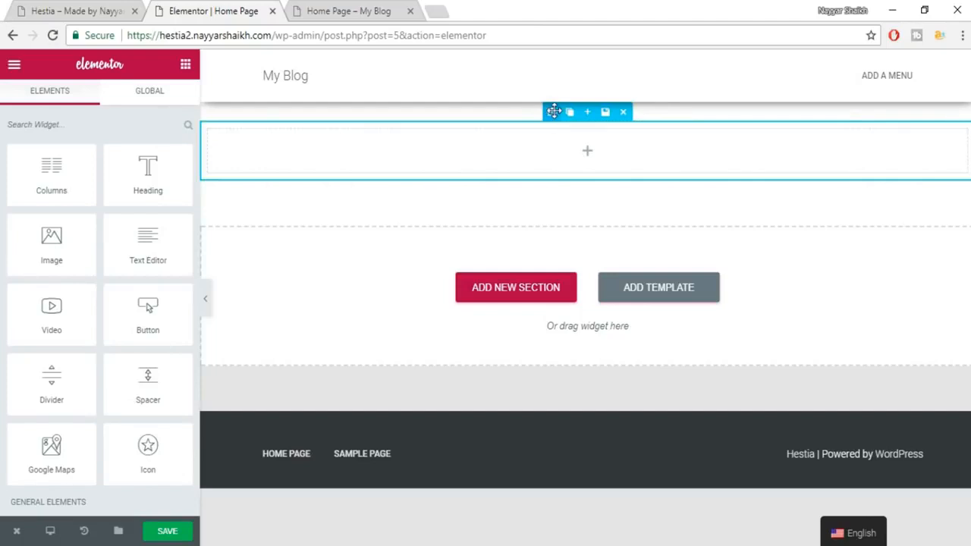
{"action": "left_click", "coordinate": [552, 111]}
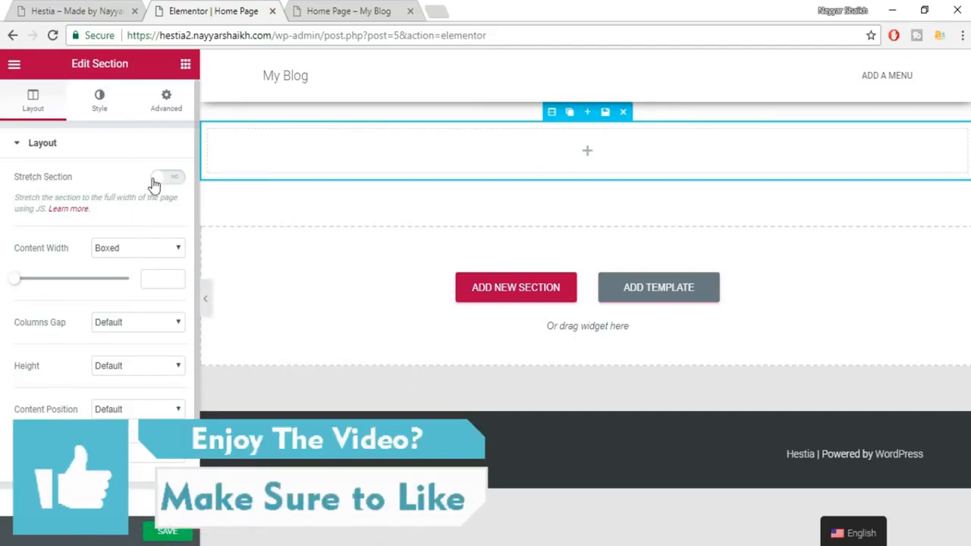
Stretch the section across the full page width and make its content full width.
{"action": "left_click", "coordinate": [108, 7]}
{"action": "left_click", "coordinate": [168, 179]}
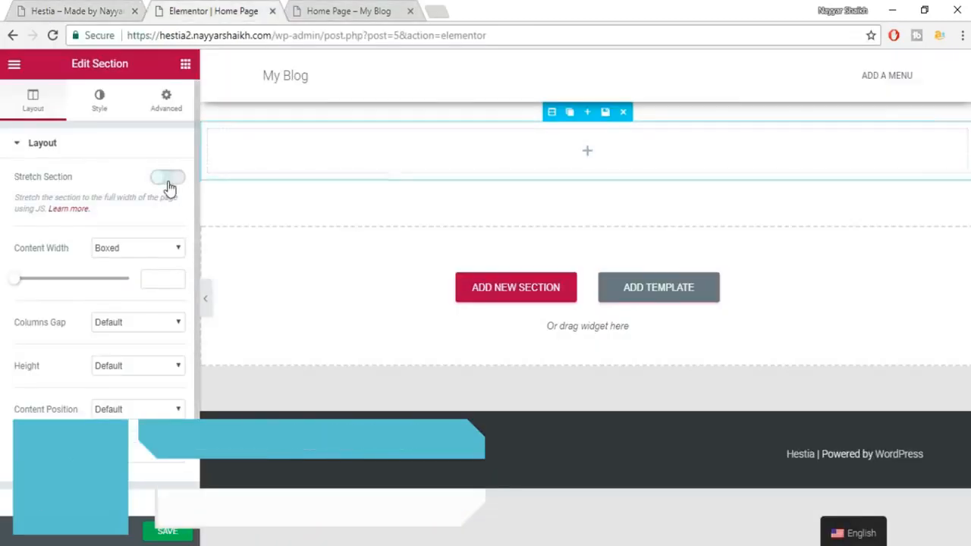
{"action": "left_click", "coordinate": [137, 250]}
{"action": "left_click", "coordinate": [136, 276]}
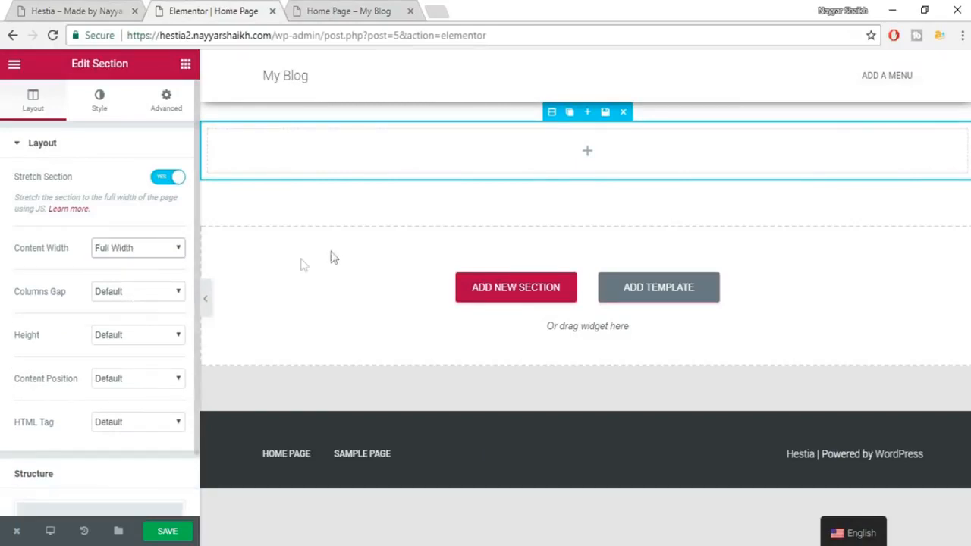
{"action": "scroll", "coordinate": [106, 379], "scroll_direction": "down", "scroll_amount": 1}
{"action": "scroll", "coordinate": [132, 456], "scroll_direction": "up", "scroll_amount": 1}
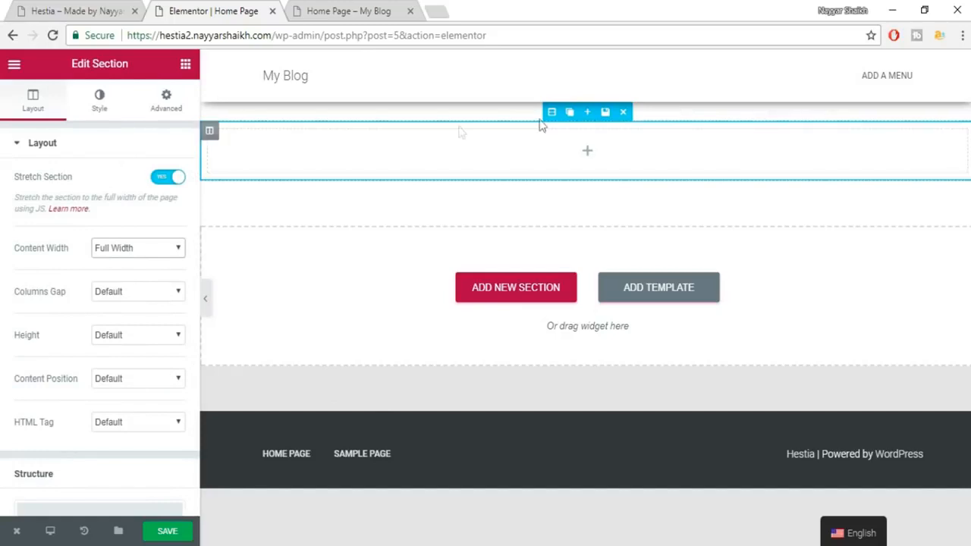
Give the section a Classic background, clear a trial green colour, and open the image picker.
{"action": "left_click", "coordinate": [101, 113]}
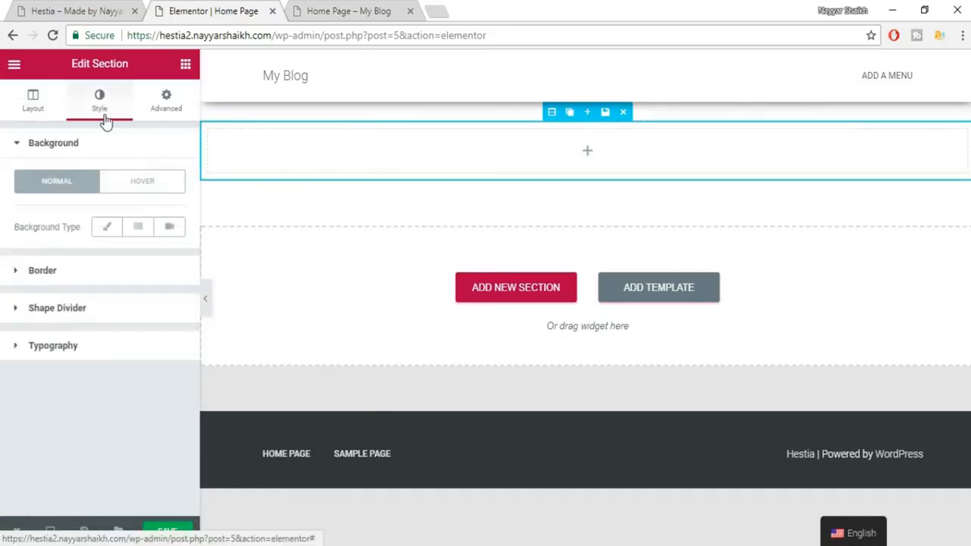
{"action": "left_click", "coordinate": [44, 11]}
{"action": "left_click", "coordinate": [182, 8]}
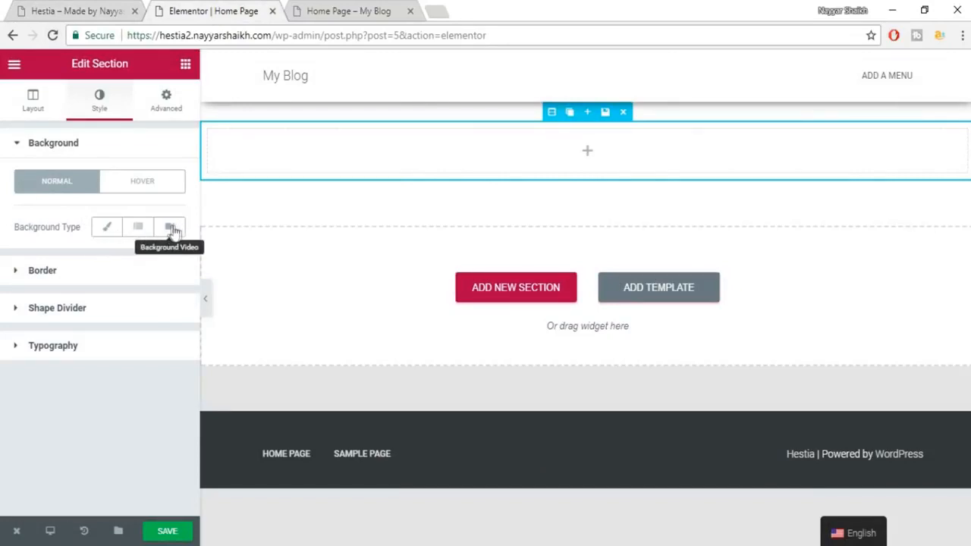
{"action": "left_click", "coordinate": [108, 229]}
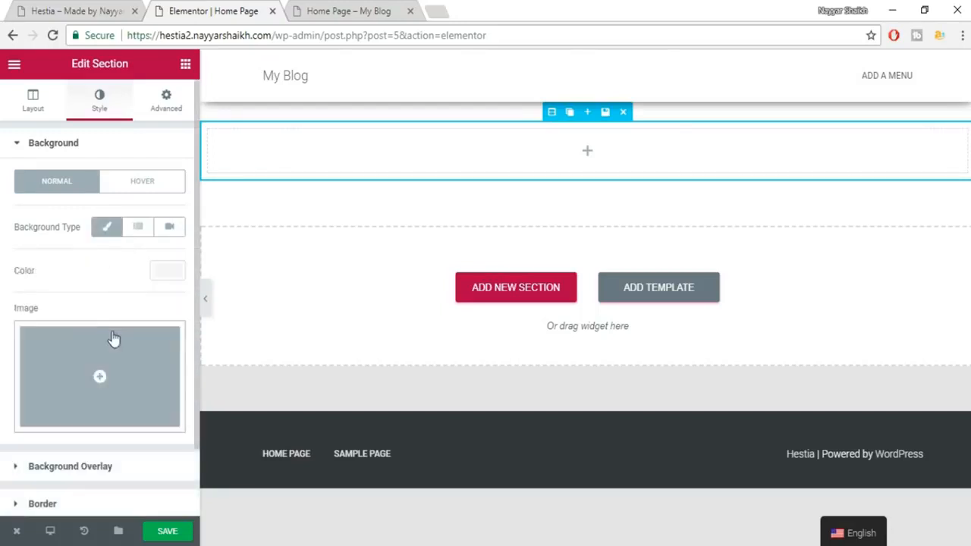
{"action": "left_click", "coordinate": [167, 275]}
{"action": "left_click", "coordinate": [71, 433]}
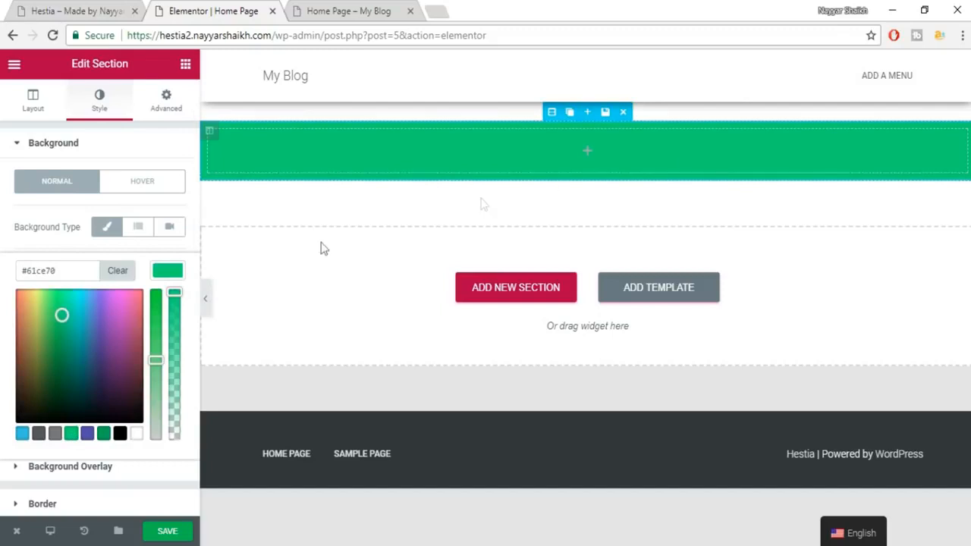
{"action": "left_click", "coordinate": [116, 273]}
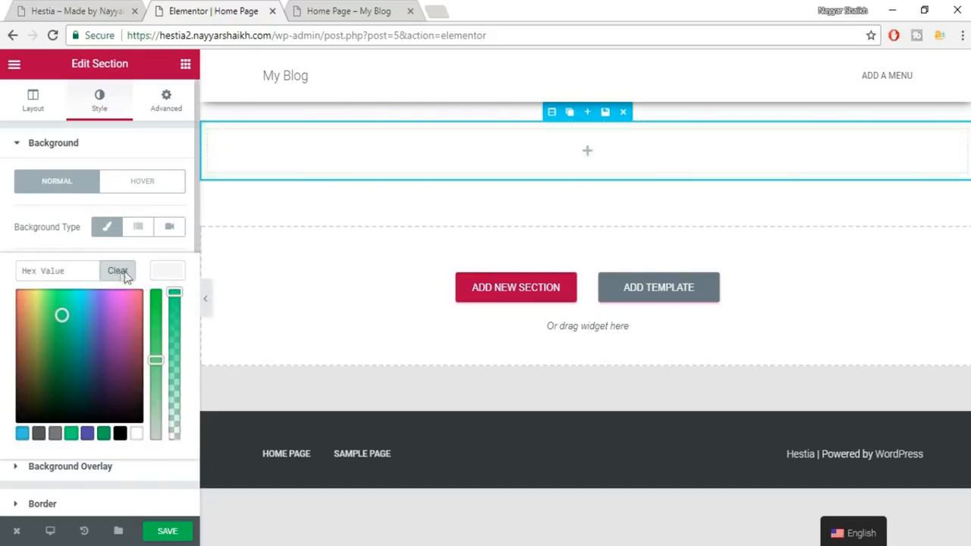
{"action": "left_click", "coordinate": [174, 273]}
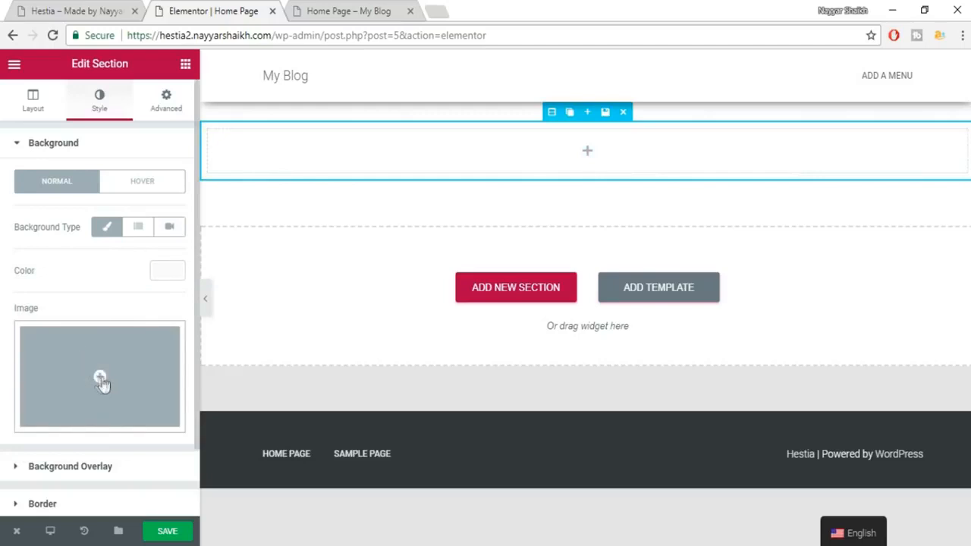
{"action": "left_click", "coordinate": [97, 388]}
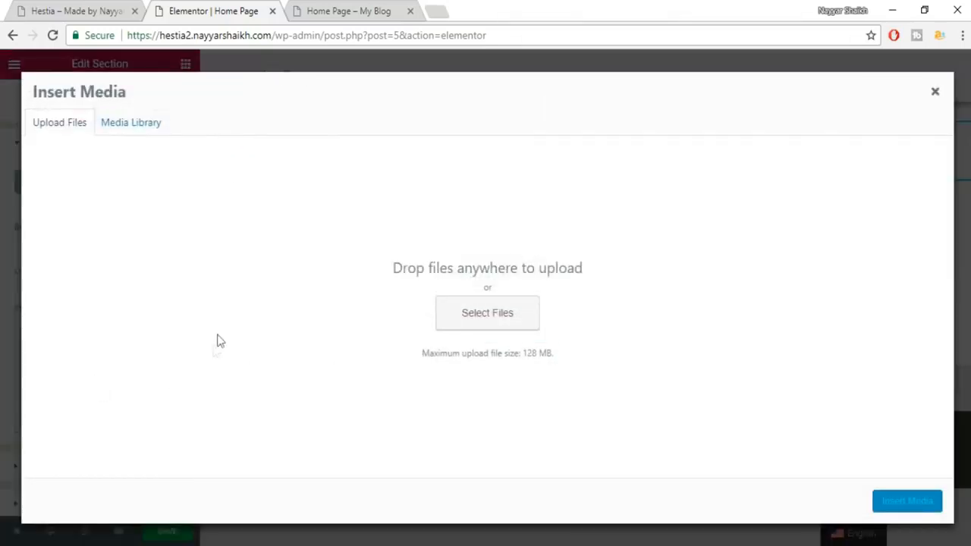
Open bloggdude.com in a new tab and scroll the Elementor & Hestia tutorial post to its download links.
{"action": "left_click", "coordinate": [442, 6]}
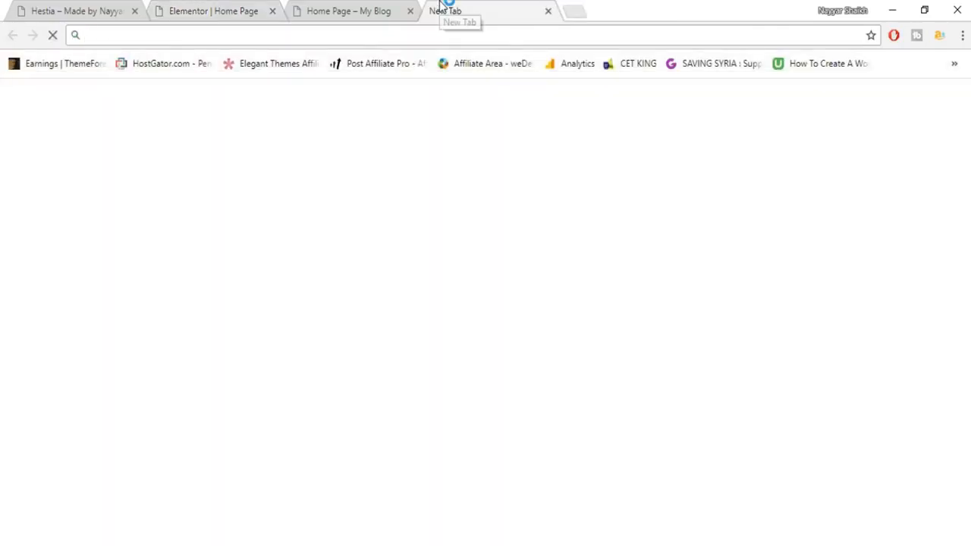
{"action": "type", "text": "b"}
{"action": "key", "text": "Return"}
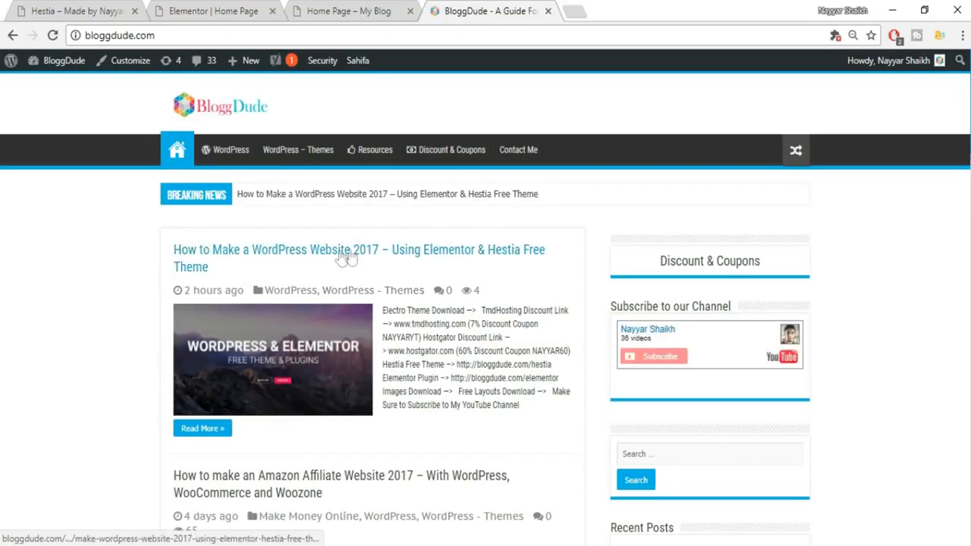
{"action": "left_click", "coordinate": [433, 256]}
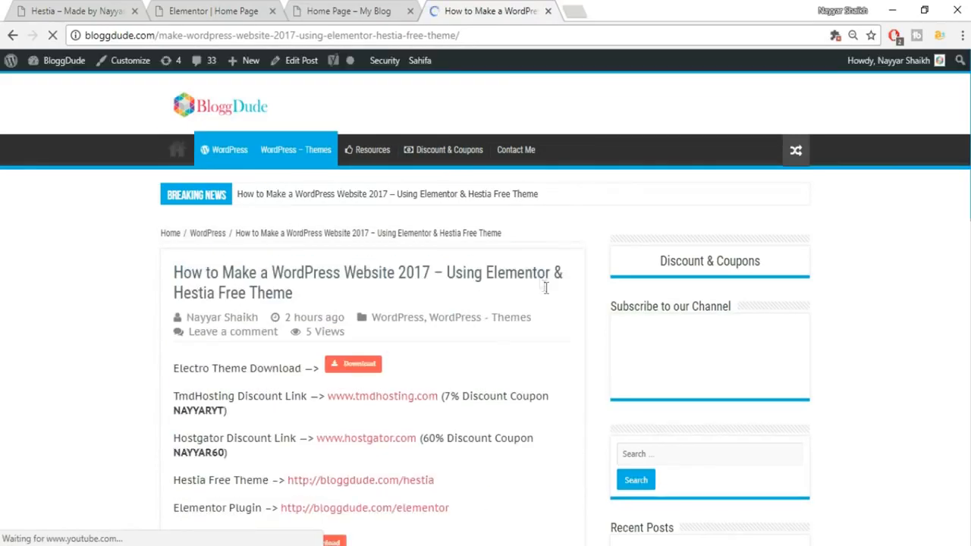
{"action": "scroll", "coordinate": [546, 292], "scroll_direction": "down", "scroll_amount": 1}
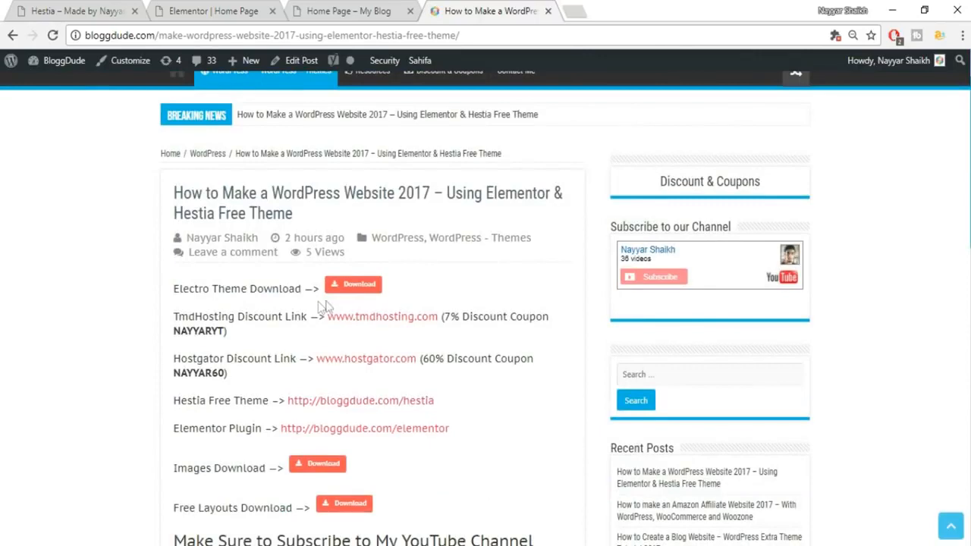
{"action": "scroll", "coordinate": [395, 306], "scroll_direction": "down", "scroll_amount": 2}
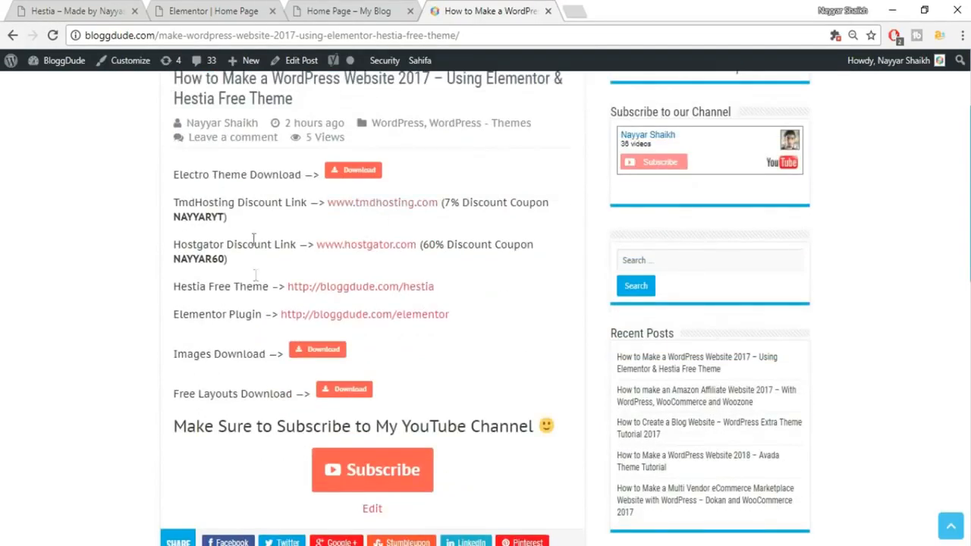
{"action": "scroll", "coordinate": [371, 264], "scroll_direction": "down", "scroll_amount": 1}
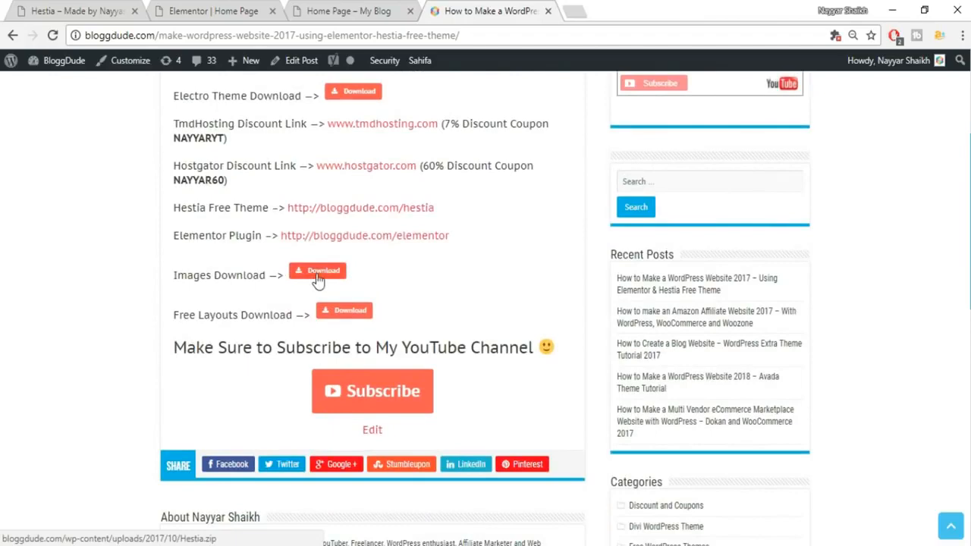
Close the BloggDude post and browse to the desktop Hestia folder to upload an image.
{"action": "left_click", "coordinate": [242, 9]}
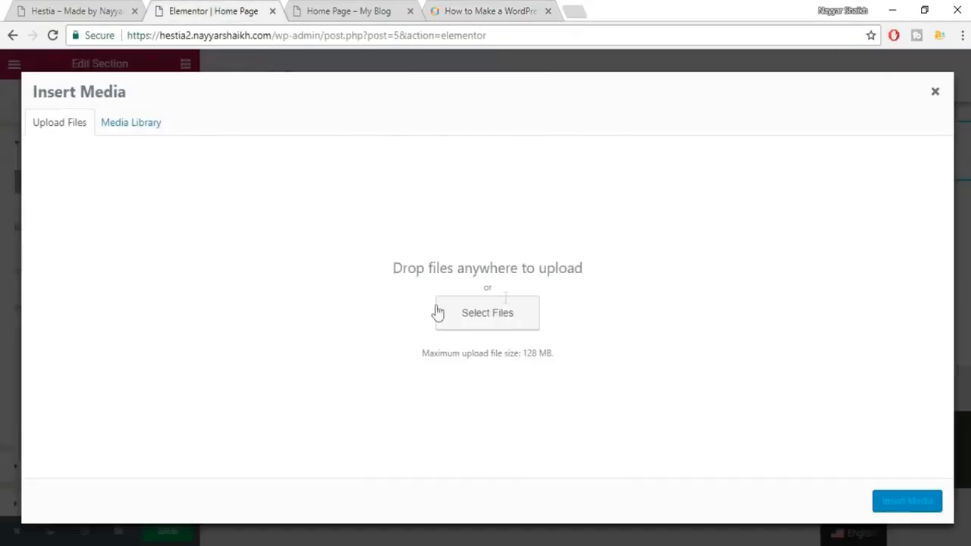
{"action": "left_click", "coordinate": [478, 10]}
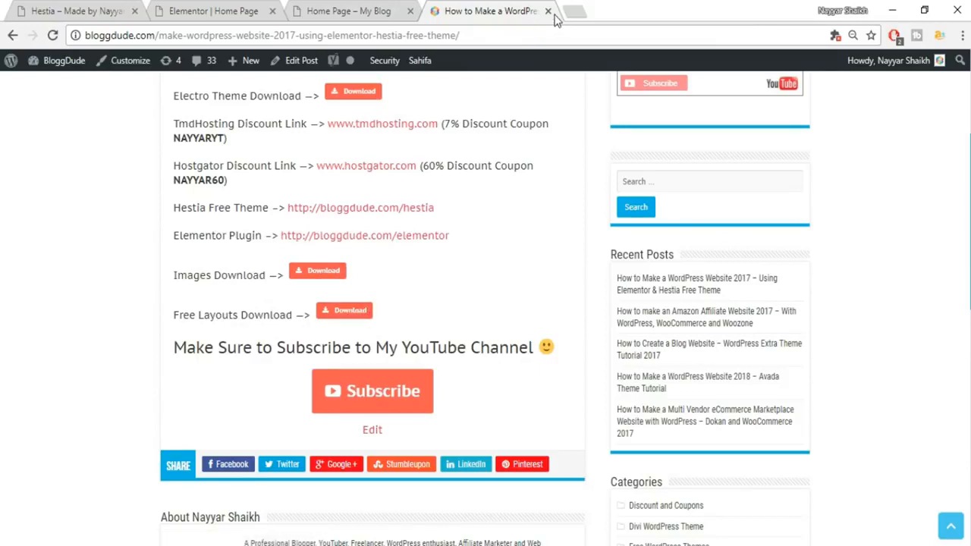
{"action": "scroll", "coordinate": [437, 256], "scroll_direction": "up", "scroll_amount": 1}
{"action": "scroll", "coordinate": [437, 256], "scroll_direction": "up", "scroll_amount": 2}
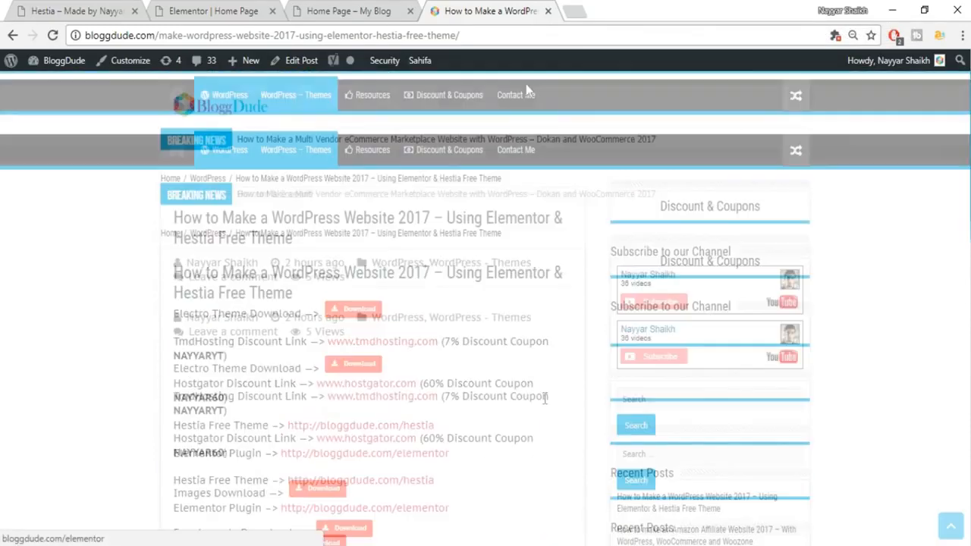
{"action": "left_click", "coordinate": [547, 11]}
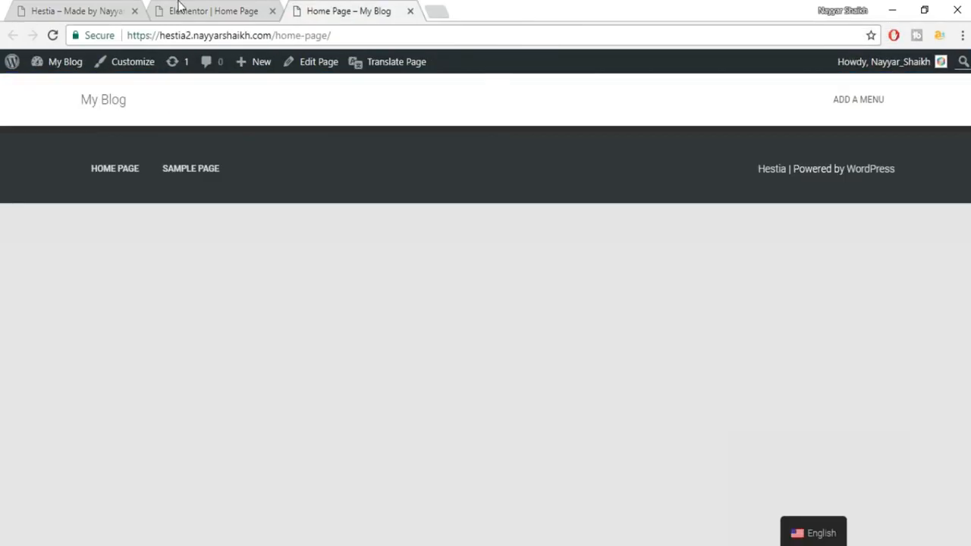
{"action": "left_click", "coordinate": [180, 11]}
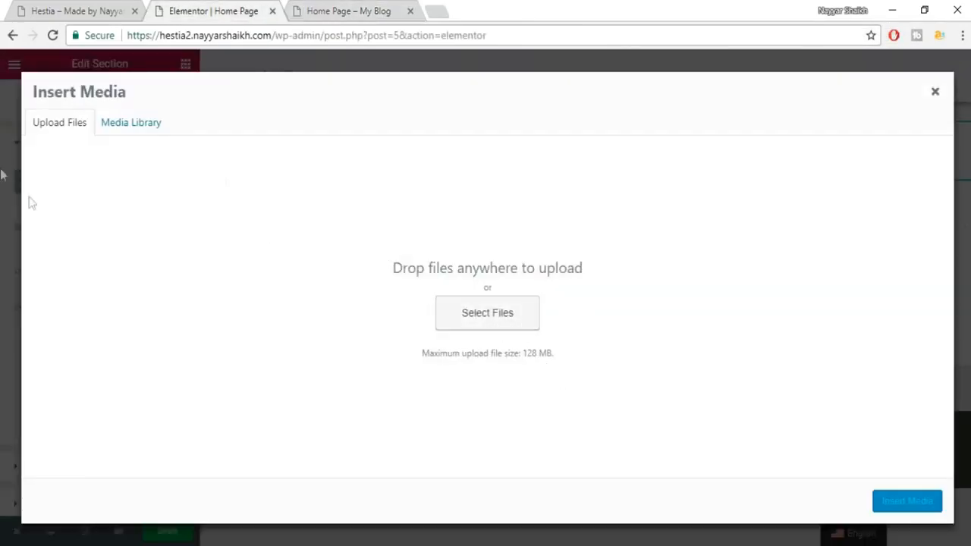
{"action": "left_click", "coordinate": [469, 311]}
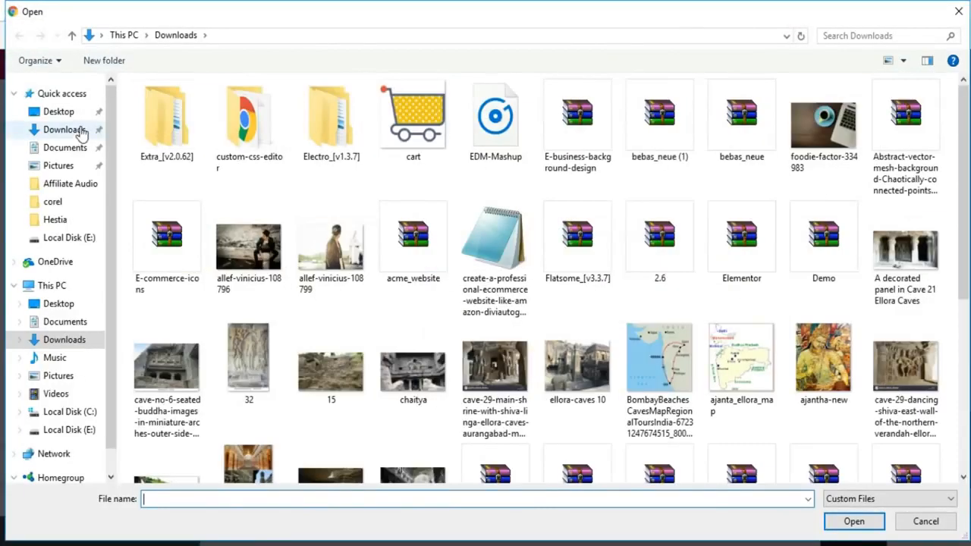
{"action": "left_click", "coordinate": [56, 219]}
Upload Mountains_comp as the section background image and set its size to Cover.
{"action": "left_click", "coordinate": [323, 243]}
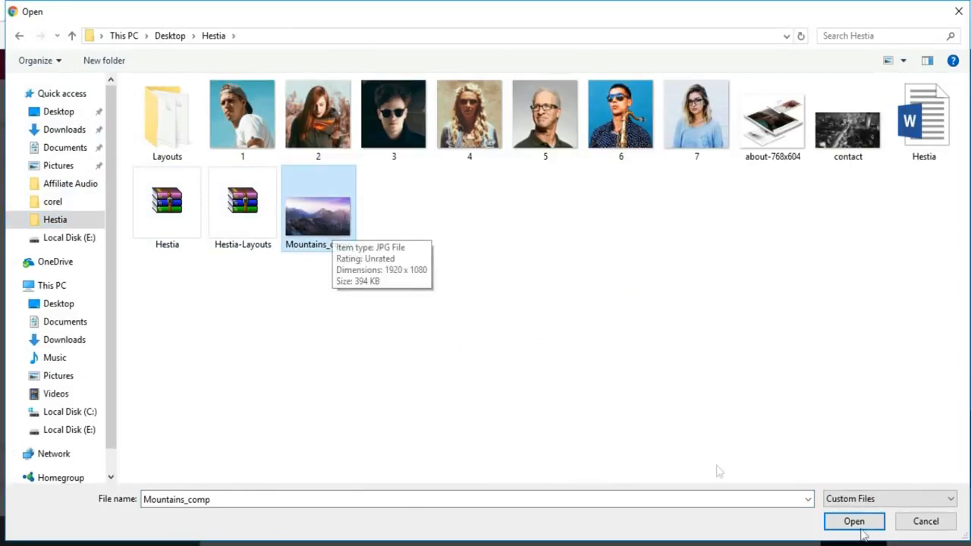
{"action": "left_click", "coordinate": [834, 522]}
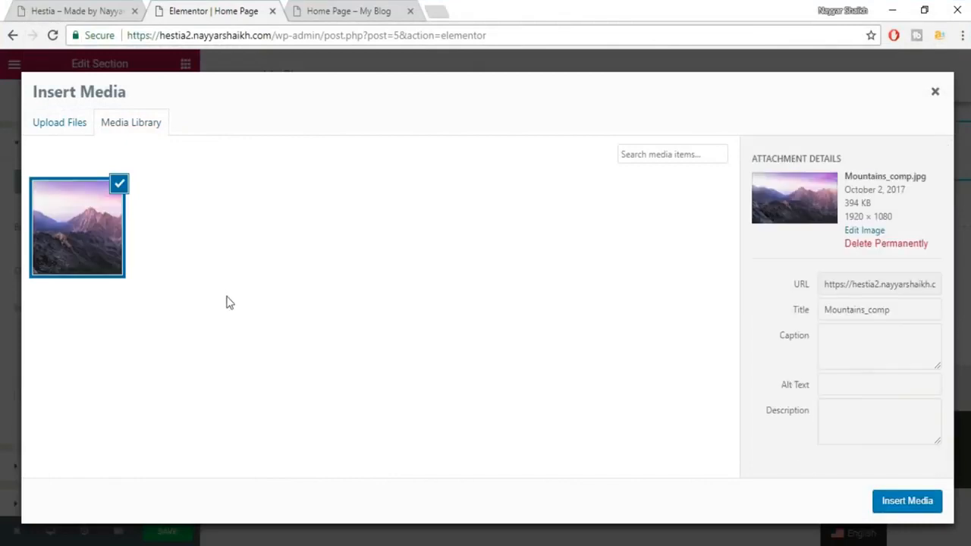
{"action": "left_click", "coordinate": [899, 509]}
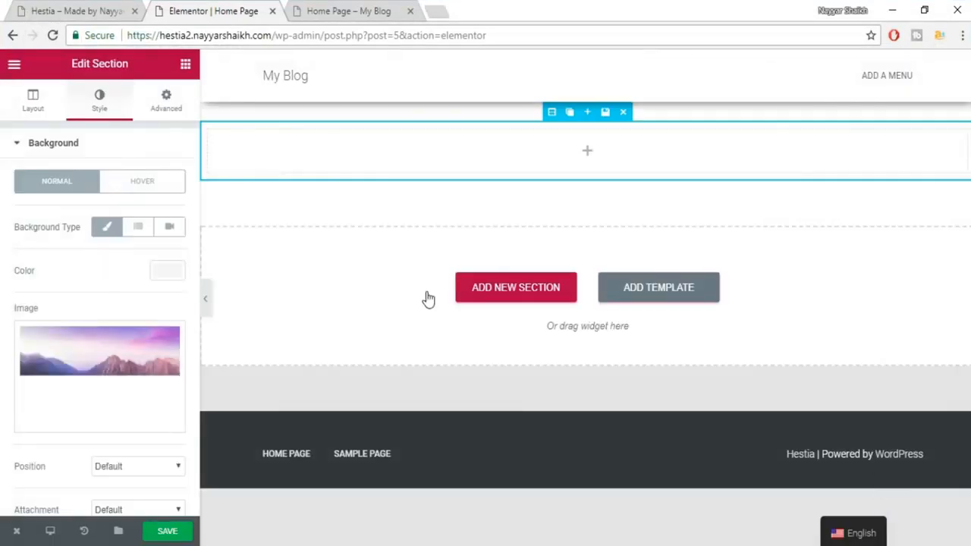
{"action": "scroll", "coordinate": [167, 318], "scroll_direction": "down", "scroll_amount": 2}
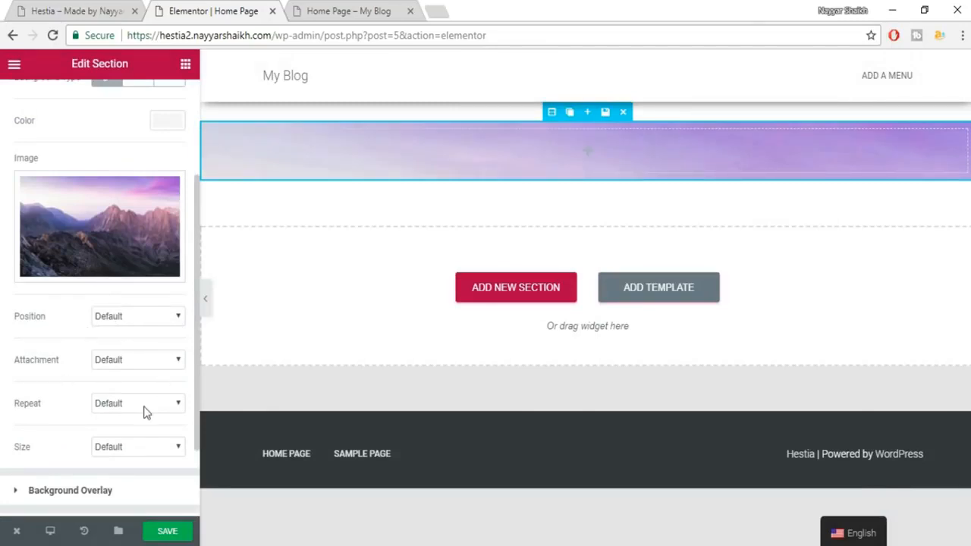
{"action": "scroll", "coordinate": [141, 459], "scroll_direction": "down", "scroll_amount": 1}
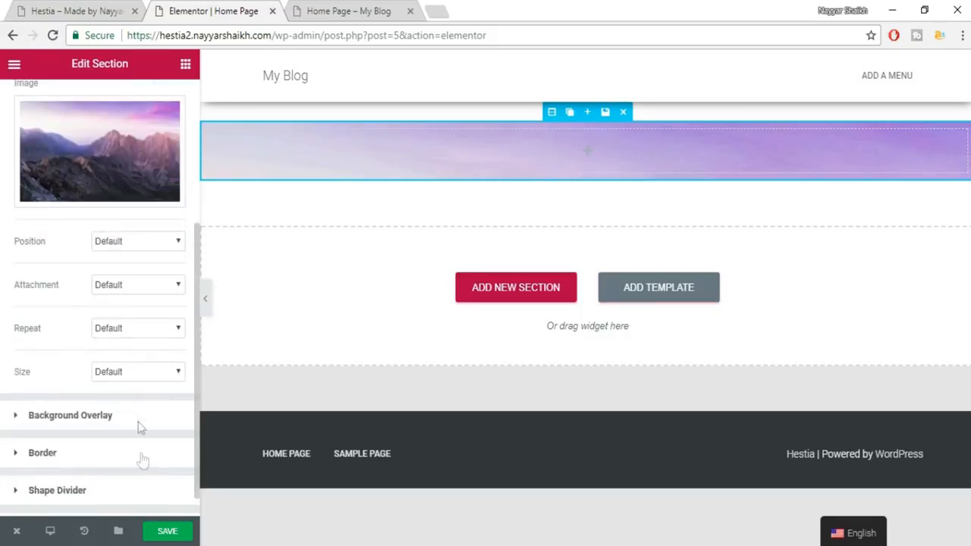
{"action": "left_click", "coordinate": [139, 372]}
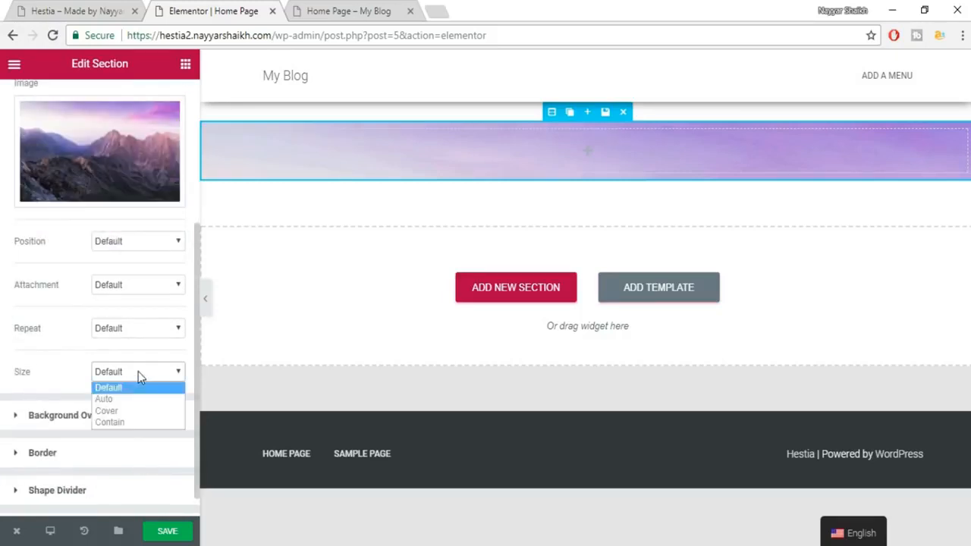
{"action": "left_click", "coordinate": [133, 412]}
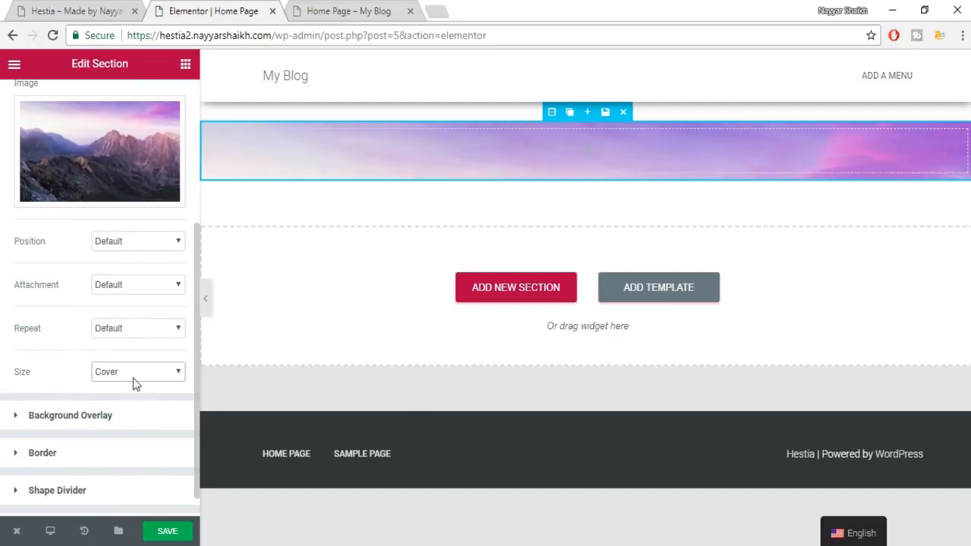
{"action": "scroll", "coordinate": [142, 376], "scroll_direction": "up", "scroll_amount": 3}
{"action": "scroll", "coordinate": [141, 376], "scroll_direction": "down", "scroll_amount": 3}
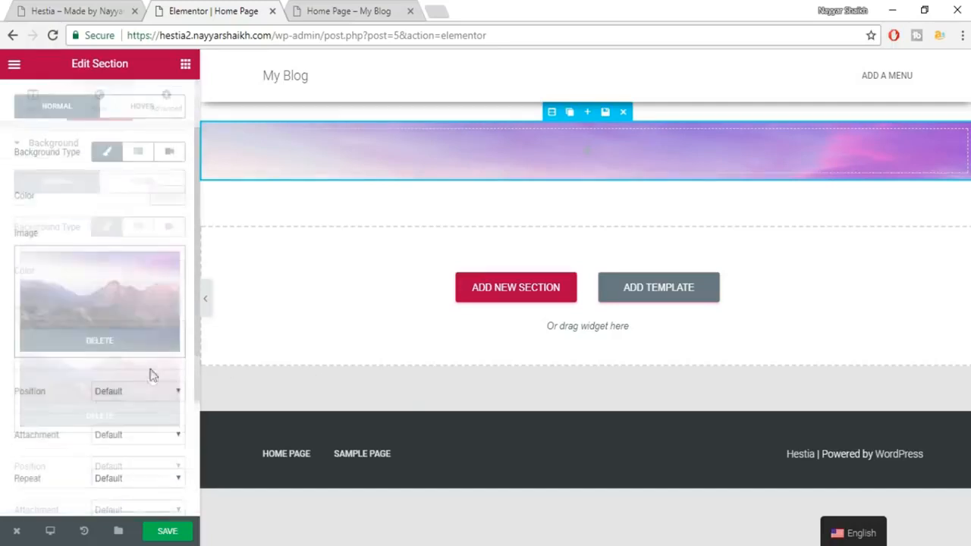
{"action": "scroll", "coordinate": [55, 309], "scroll_direction": "up", "scroll_amount": 2}
{"action": "scroll", "coordinate": [54, 310], "scroll_direction": "up", "scroll_amount": 2}
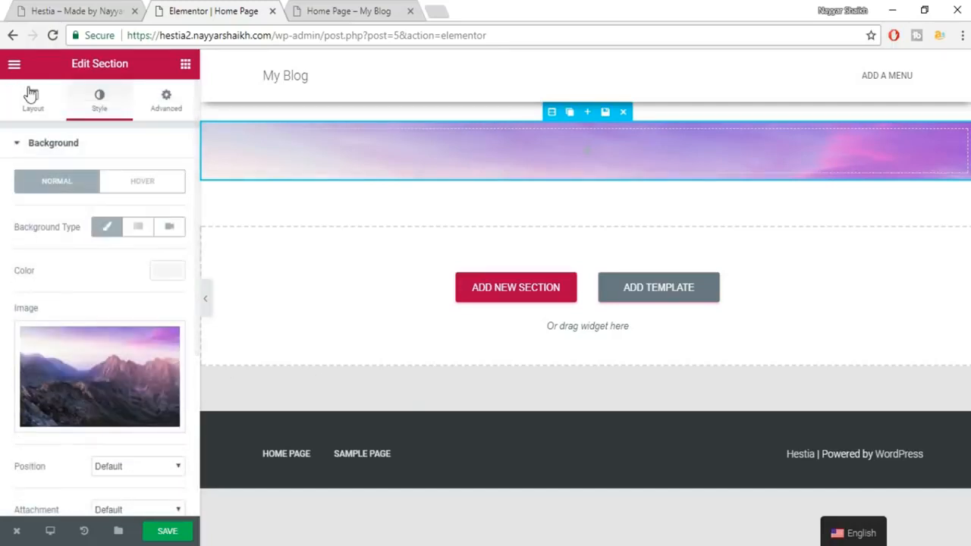
{"action": "left_click", "coordinate": [30, 108]}
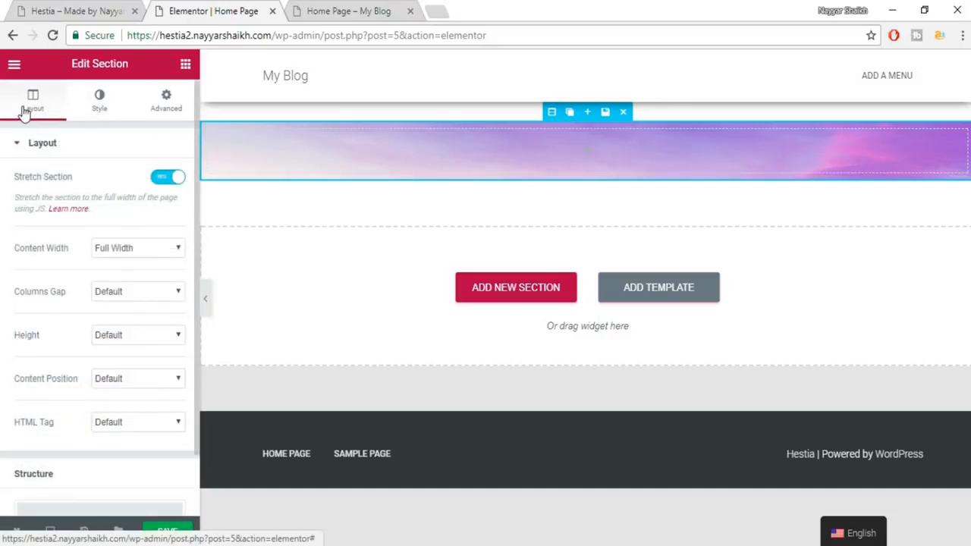
Set the hero section height to Fit To Screen and save the Home Page.
{"action": "left_click", "coordinate": [127, 337]}
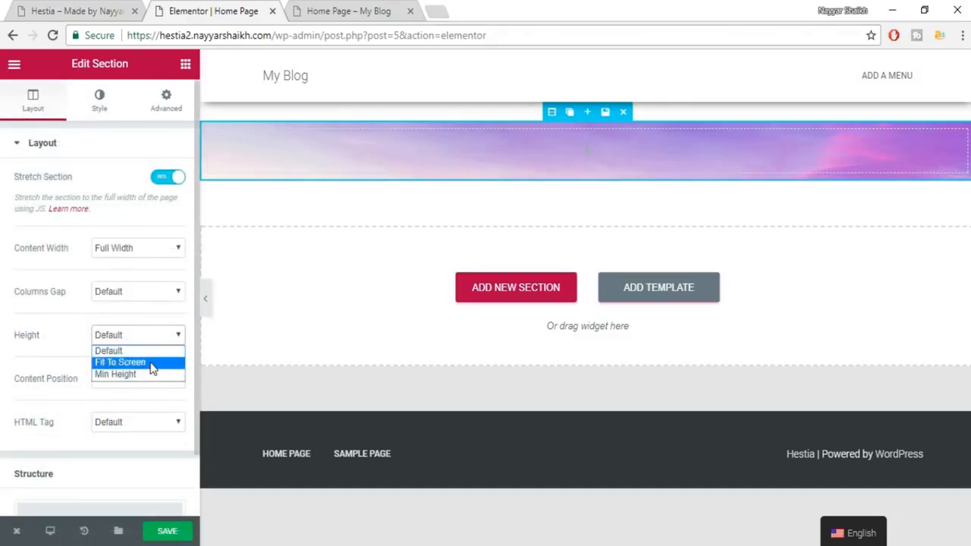
{"action": "left_click", "coordinate": [152, 365]}
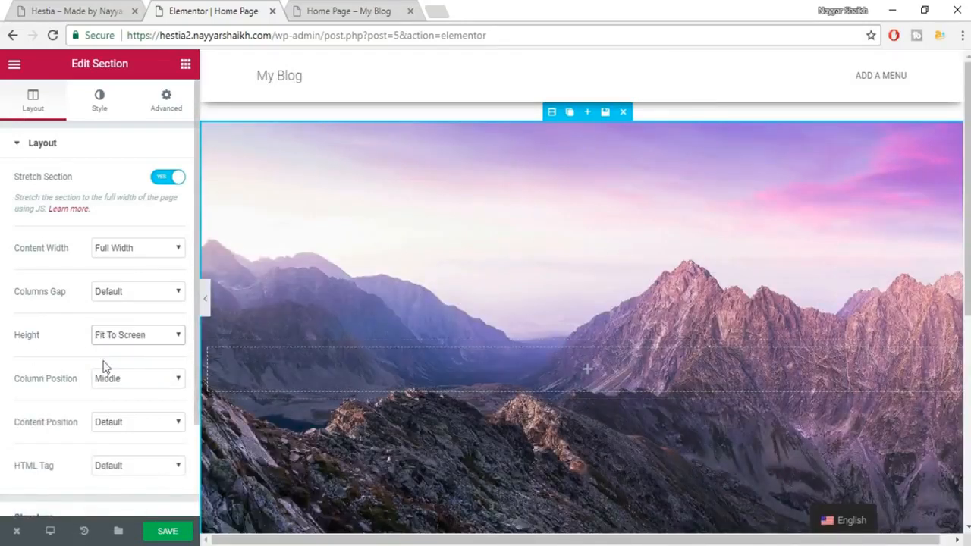
{"action": "scroll", "coordinate": [121, 401], "scroll_direction": "down", "scroll_amount": 2}
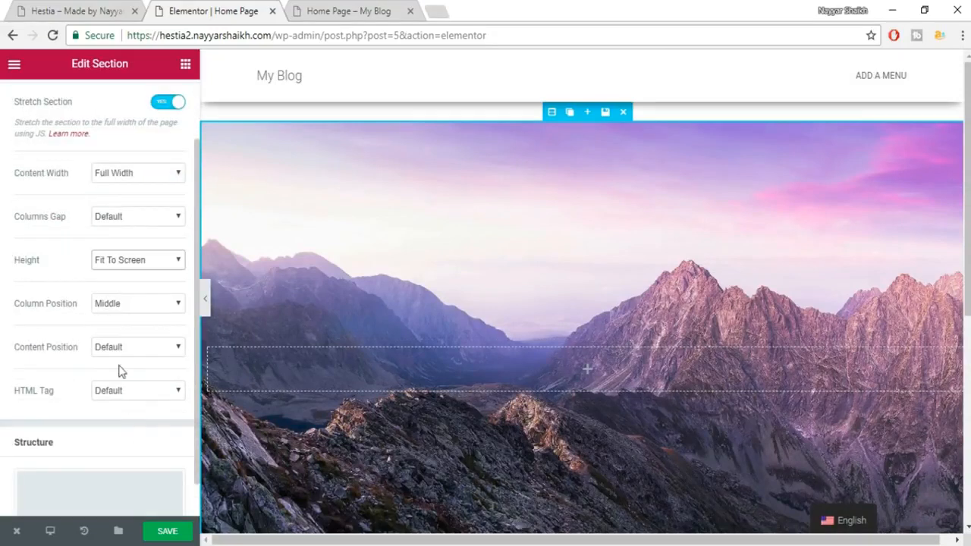
{"action": "scroll", "coordinate": [143, 382], "scroll_direction": "up", "scroll_amount": 2}
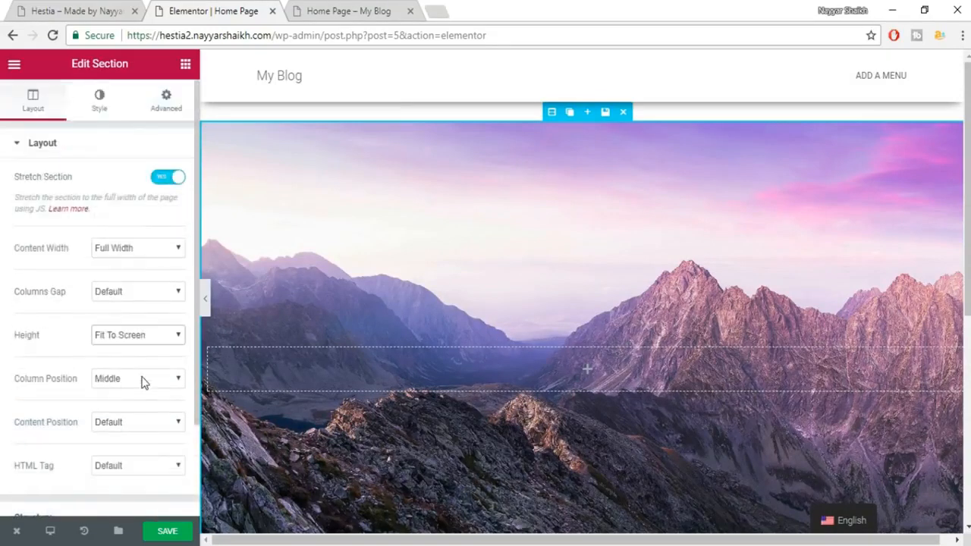
{"action": "left_click", "coordinate": [176, 531]}
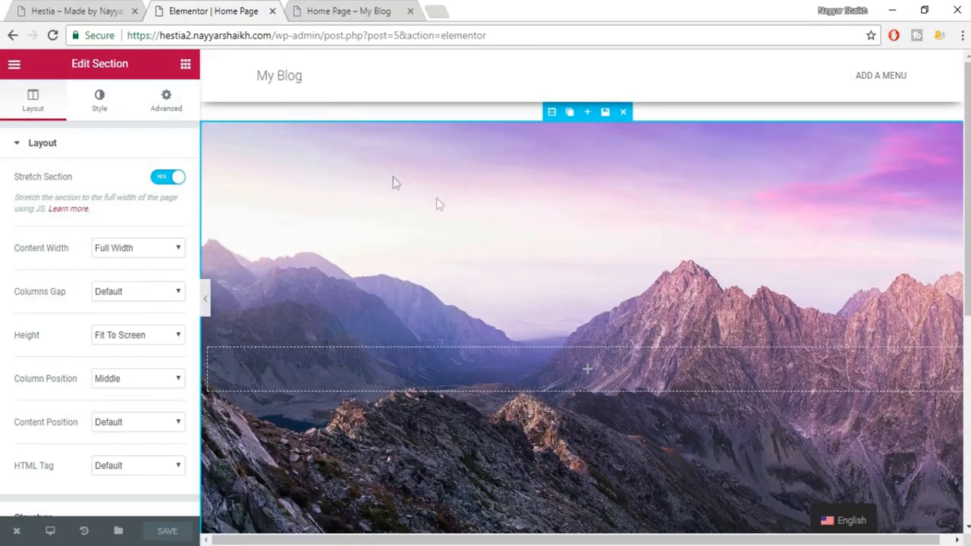
{"action": "left_click", "coordinate": [205, 304]}
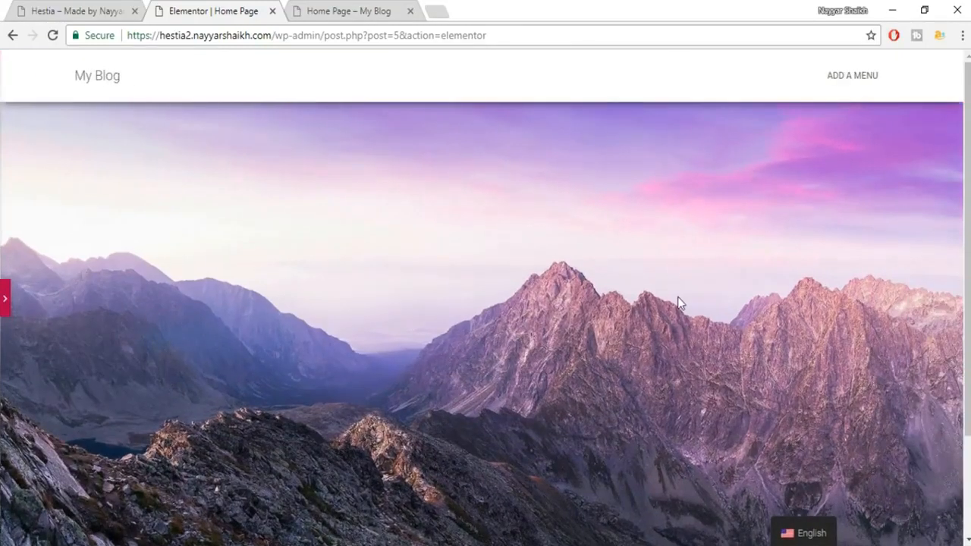
{"action": "scroll", "coordinate": [680, 343], "scroll_direction": "down", "scroll_amount": 2}
{"action": "scroll", "coordinate": [680, 345], "scroll_direction": "up", "scroll_amount": 3}
{"action": "scroll", "coordinate": [682, 356], "scroll_direction": "down", "scroll_amount": 3}
{"action": "scroll", "coordinate": [683, 375], "scroll_direction": "up", "scroll_amount": 2}
{"action": "left_click", "coordinate": [6, 308]}
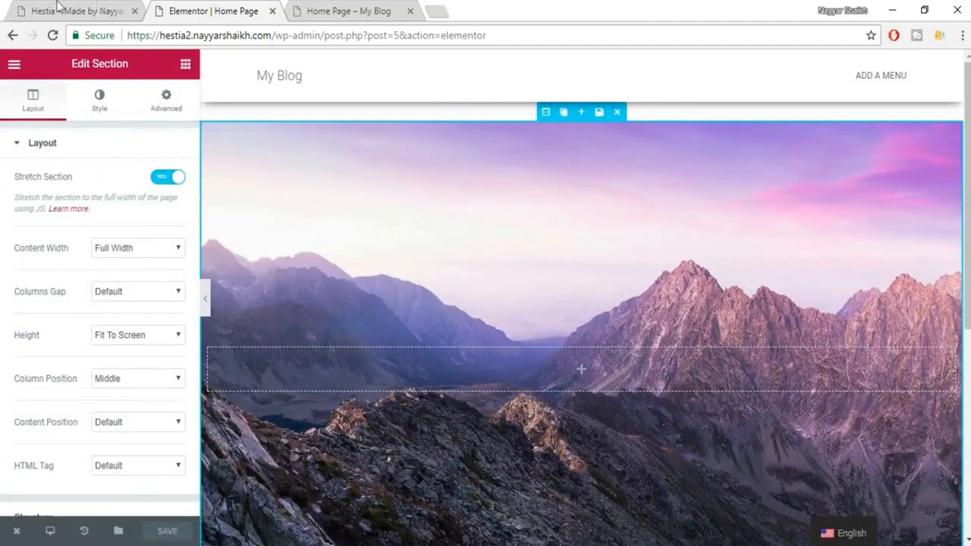
{"action": "left_click", "coordinate": [58, 6]}
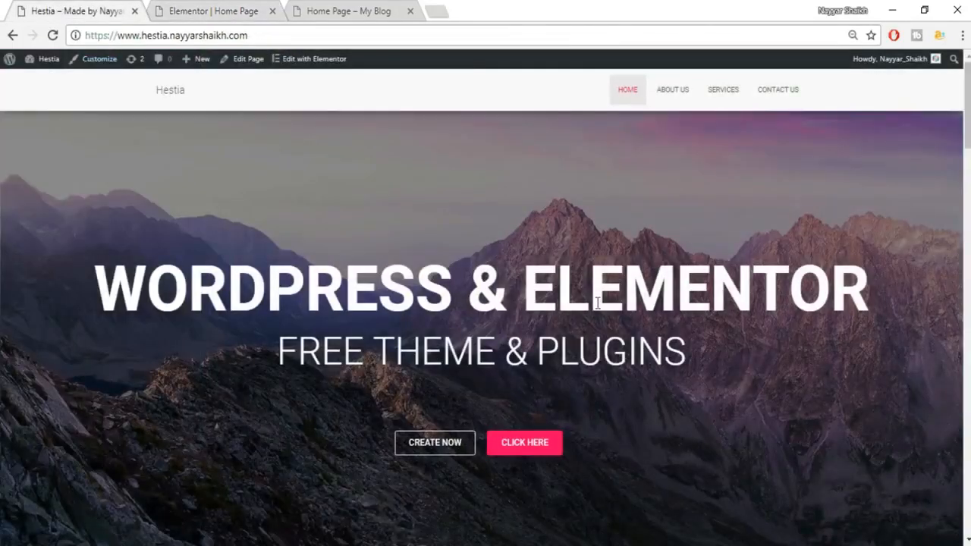
{"action": "left_click", "coordinate": [255, 12]}
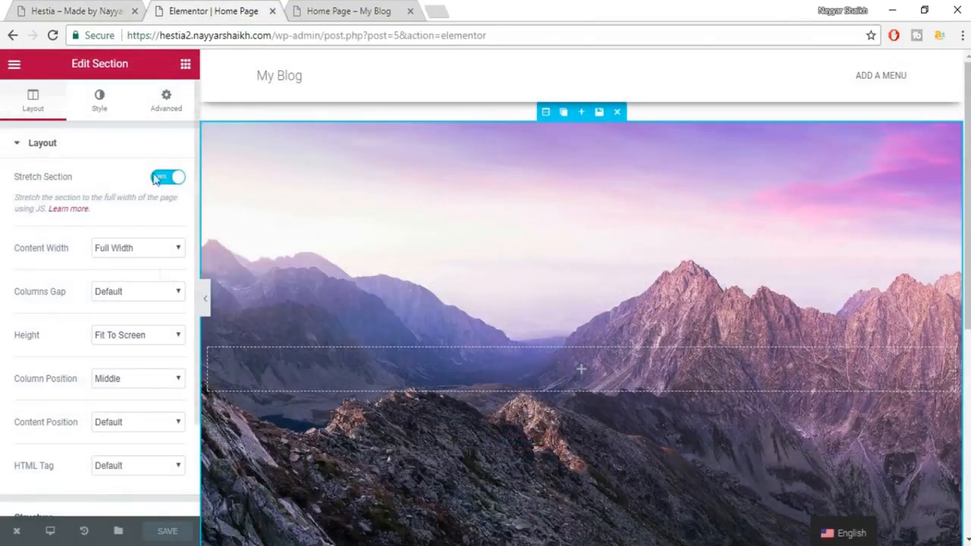
Drag a Heading widget into the hero and paste 'WORDPRESS & ELEMENTOR' copied from the live site.
{"action": "left_click", "coordinate": [186, 66]}
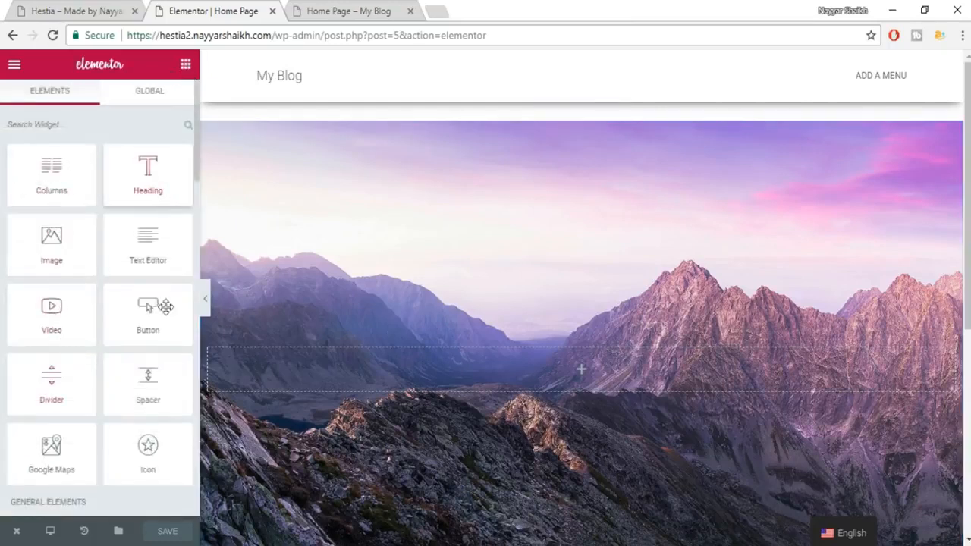
{"action": "scroll", "coordinate": [129, 409], "scroll_direction": "down", "scroll_amount": 3}
{"action": "scroll", "coordinate": [131, 421], "scroll_direction": "up", "scroll_amount": 3}
{"action": "left_click_drag", "start_coordinate": [138, 172], "coordinate": [582, 373]}
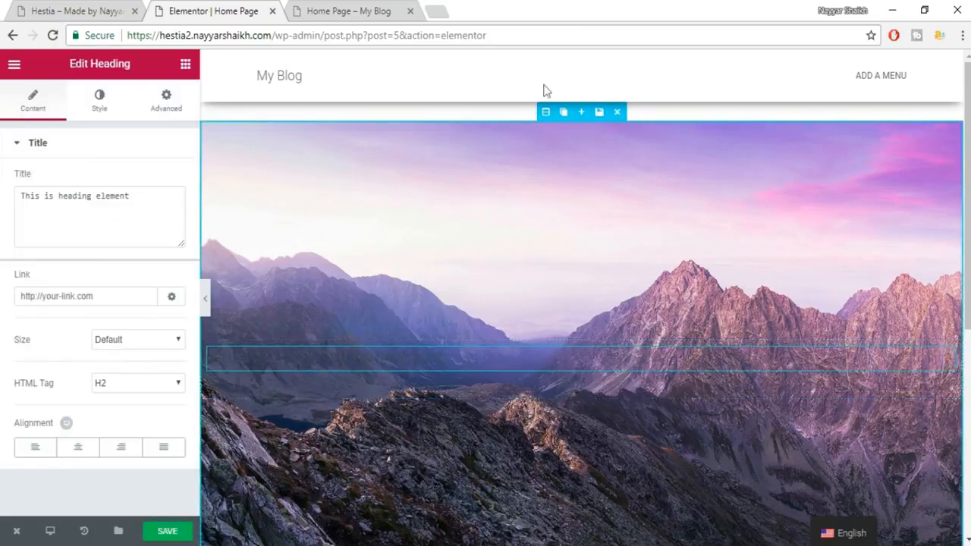
{"action": "left_click", "coordinate": [72, 11]}
{"action": "left_click_drag", "start_coordinate": [107, 287], "coordinate": [916, 286]}
{"action": "key", "text": "ctrl+c"}
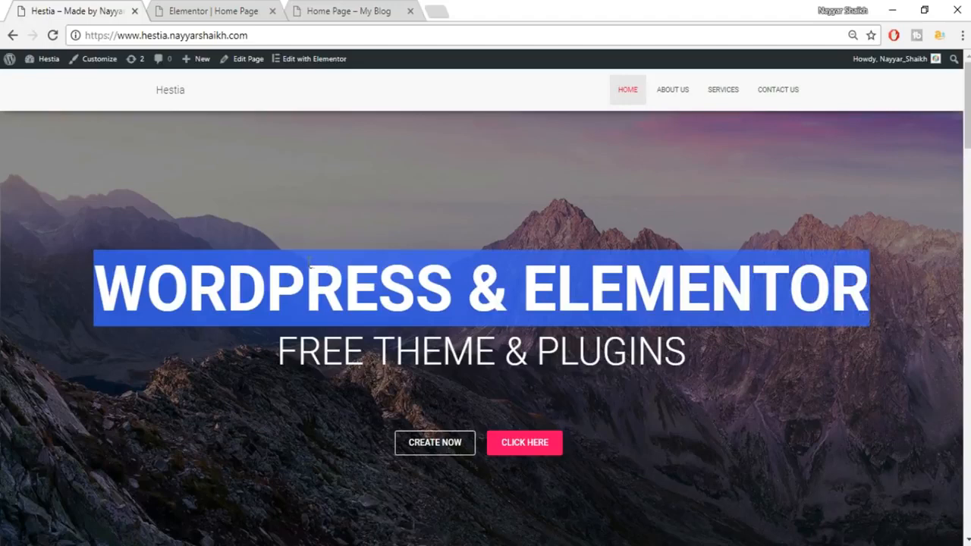
{"action": "left_click", "coordinate": [192, 9]}
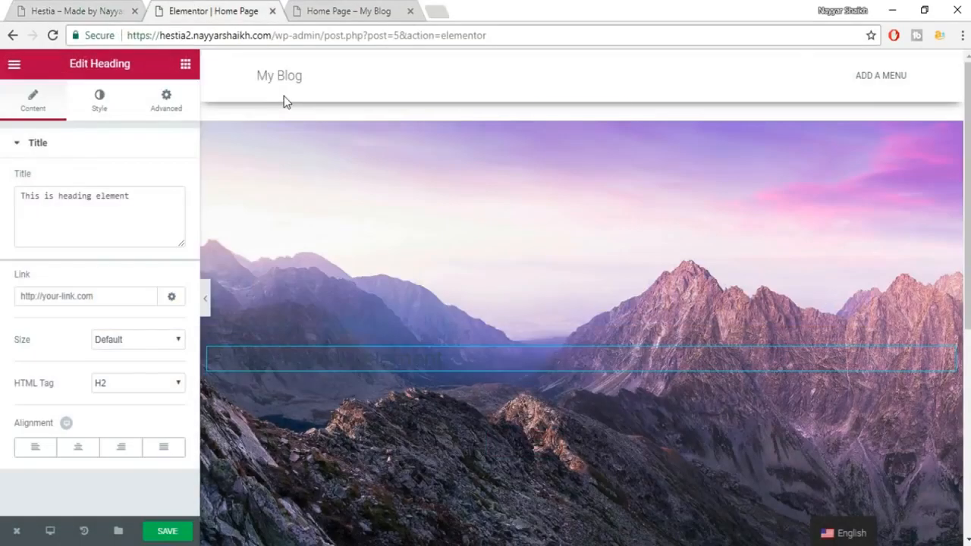
{"action": "left_click_drag", "start_coordinate": [131, 211], "coordinate": [23, 203]}
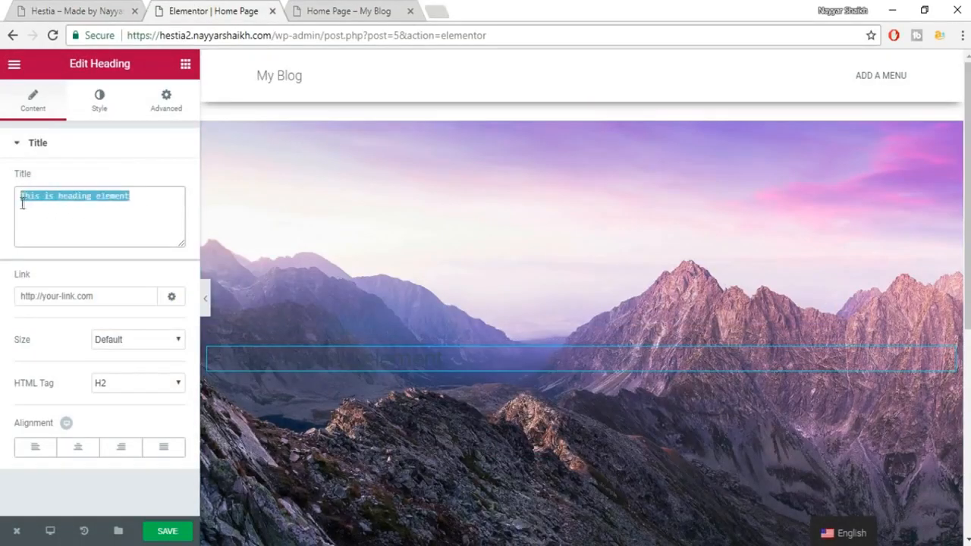
{"action": "key", "text": "ctrl+v"}
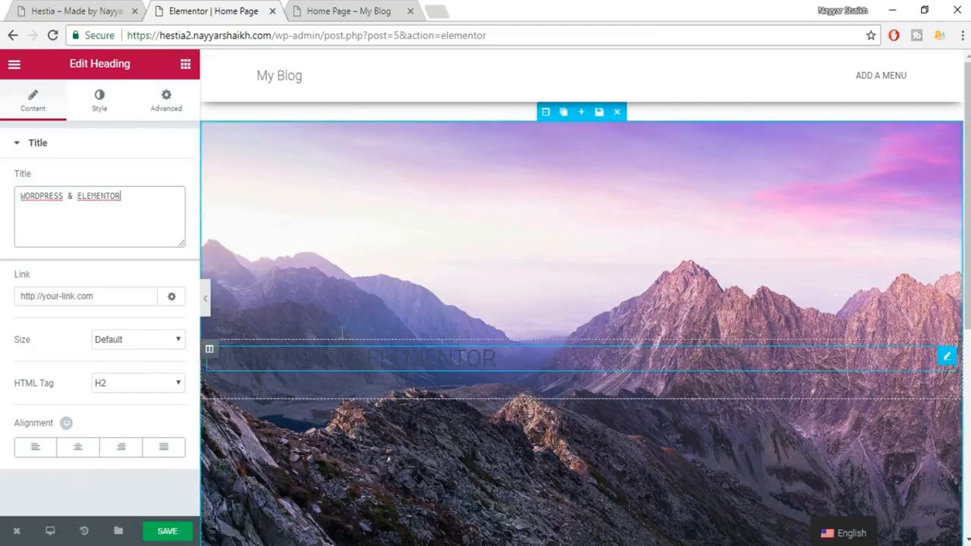
{"action": "left_click", "coordinate": [101, 113]}
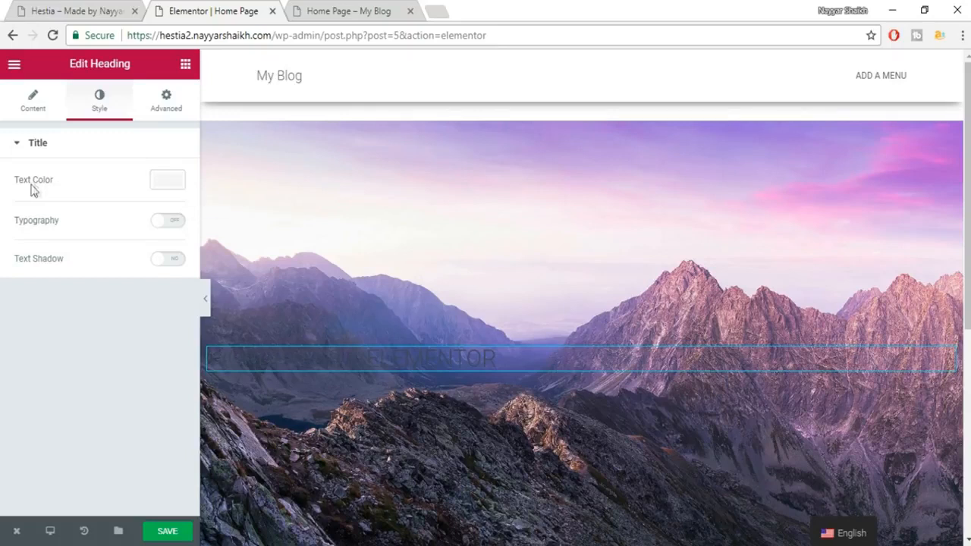
Make the heading text colour white.
{"action": "left_click", "coordinate": [154, 189]}
{"action": "left_click", "coordinate": [136, 349]}
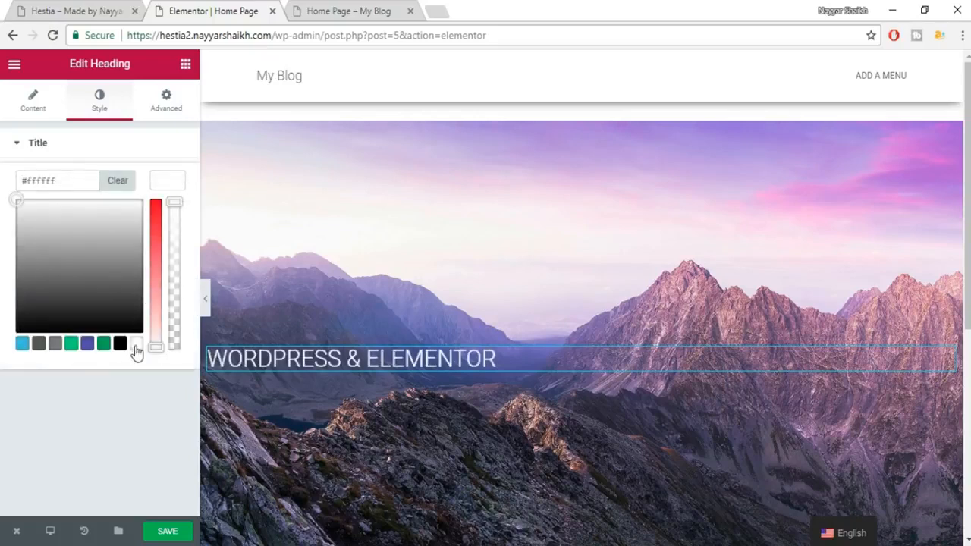
{"action": "left_click", "coordinate": [175, 187]}
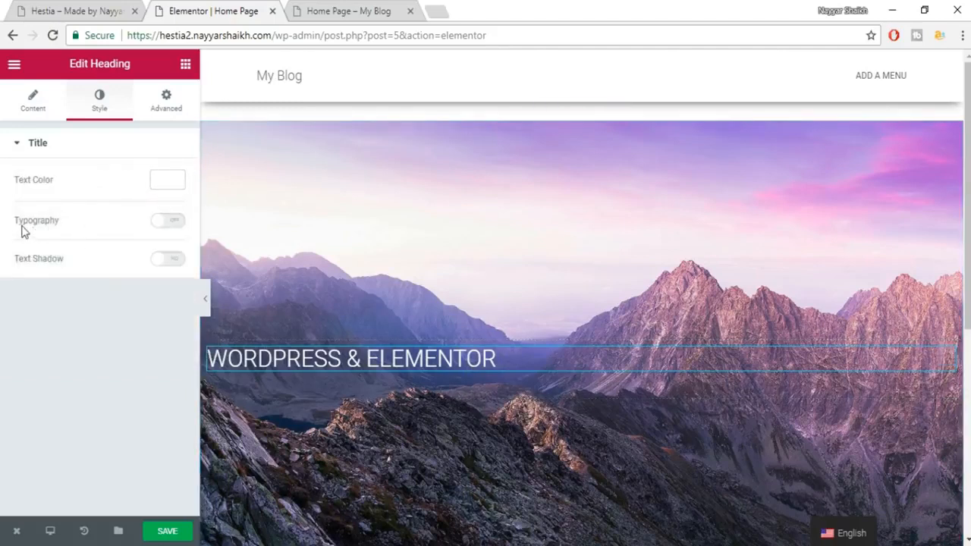
Set the heading typography to Roboto, 71 px, weight 700.
{"action": "left_click", "coordinate": [174, 223]}
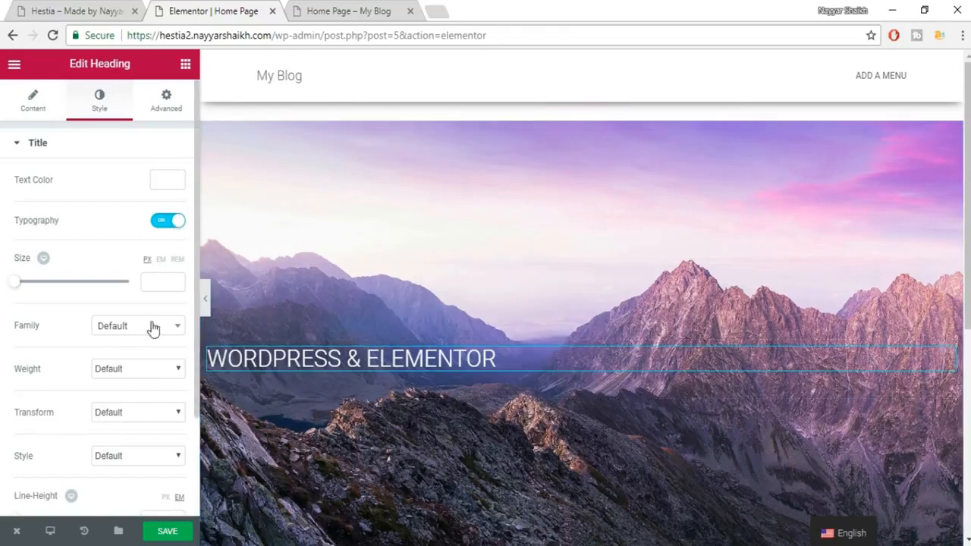
{"action": "left_click_drag", "start_coordinate": [18, 284], "coordinate": [57, 293]}
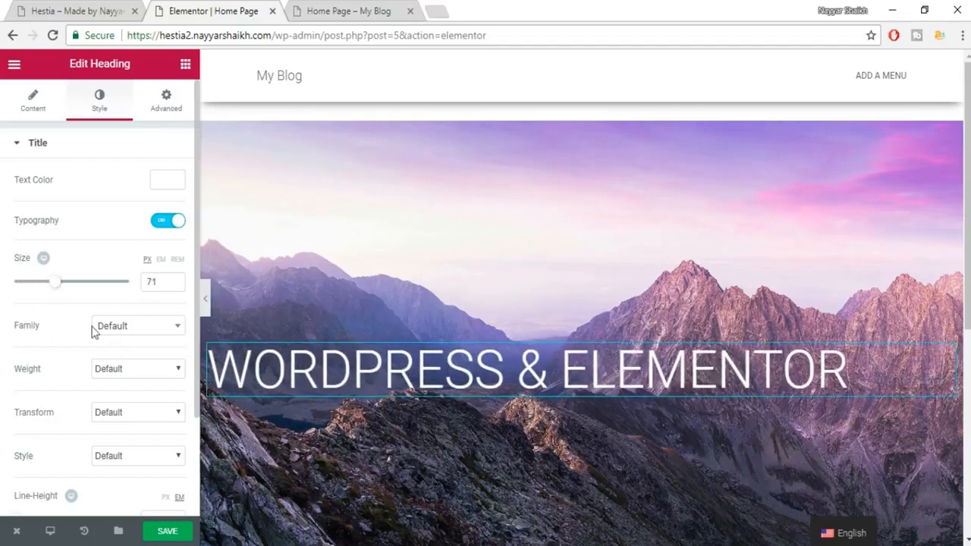
{"action": "left_click", "coordinate": [118, 332]}
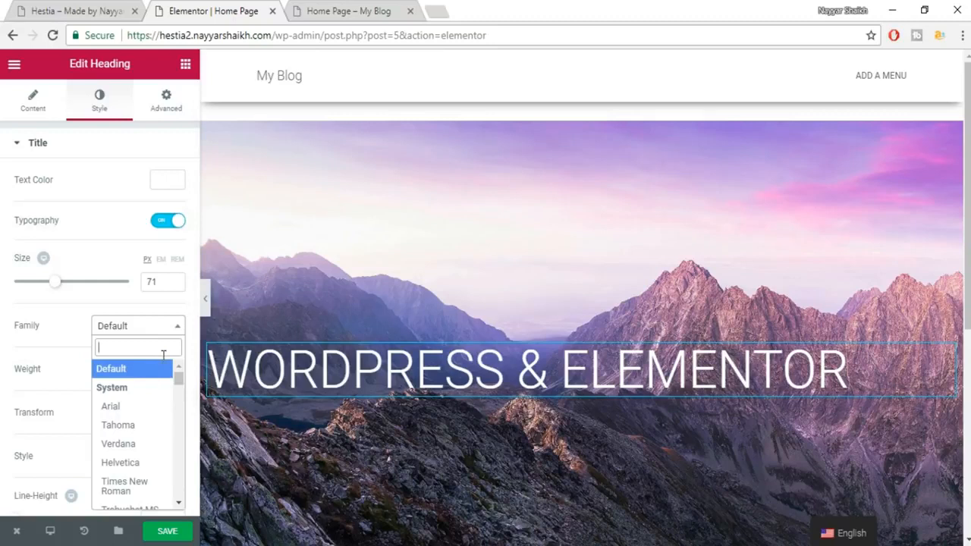
{"action": "type", "text": "roboto"}
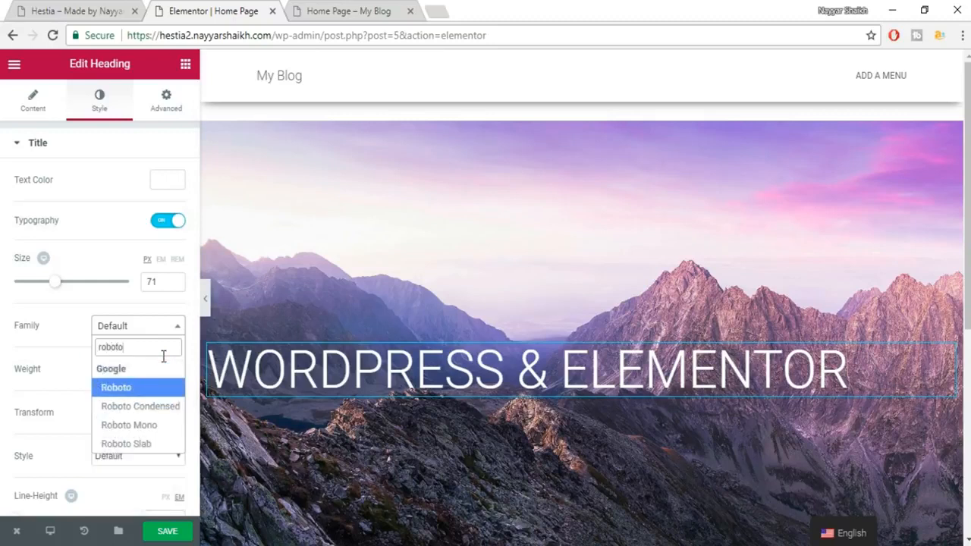
{"action": "key", "text": "Return"}
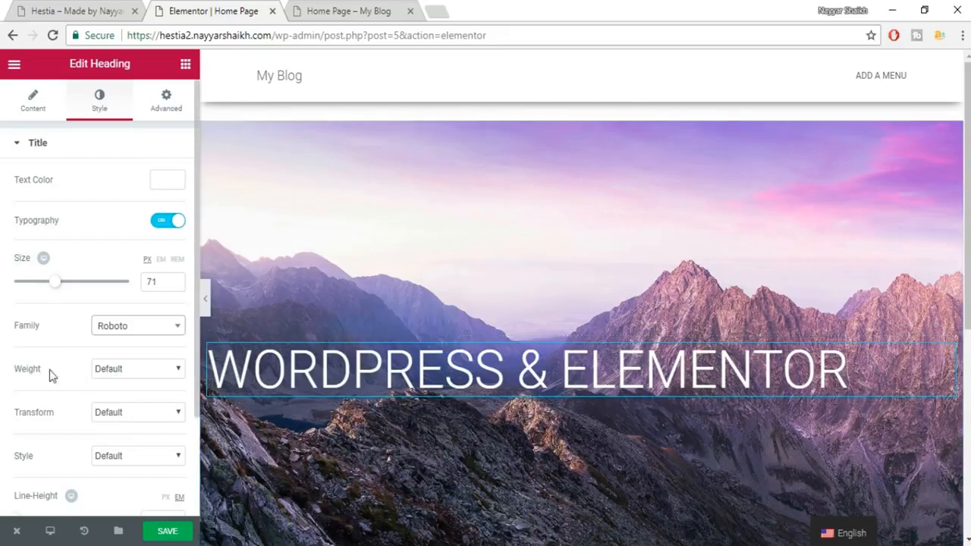
{"action": "left_click", "coordinate": [129, 372]}
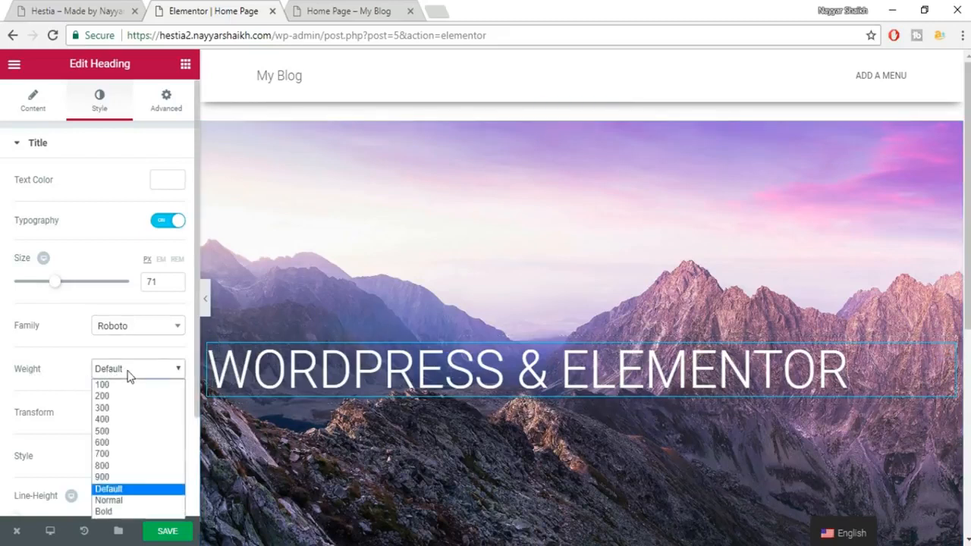
{"action": "left_click", "coordinate": [129, 454]}
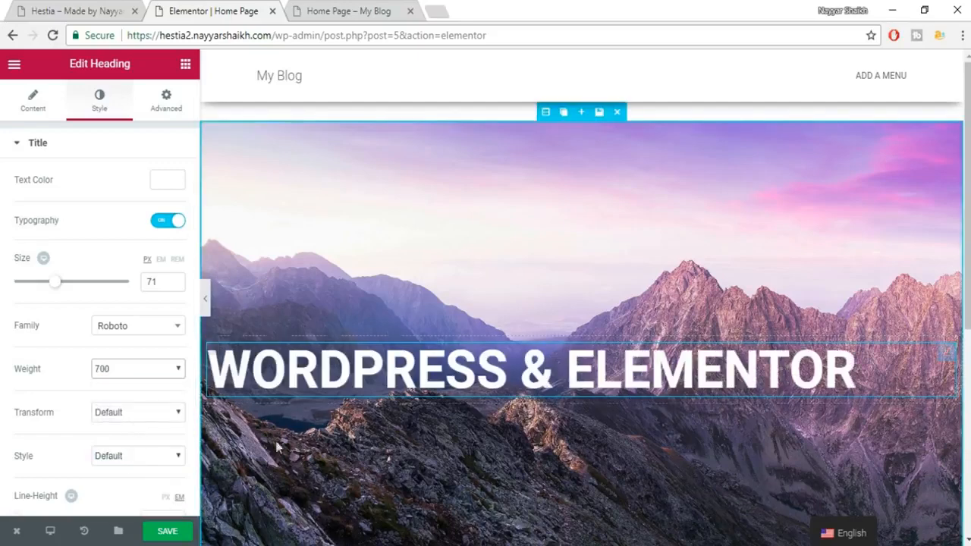
{"action": "scroll", "coordinate": [137, 436], "scroll_direction": "down", "scroll_amount": 2}
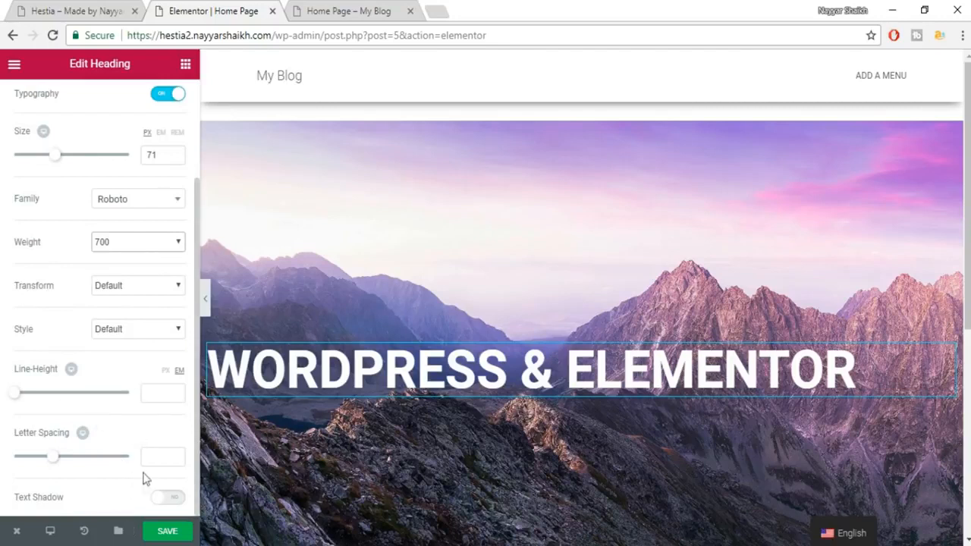
{"action": "scroll", "coordinate": [127, 351], "scroll_direction": "up", "scroll_amount": 2}
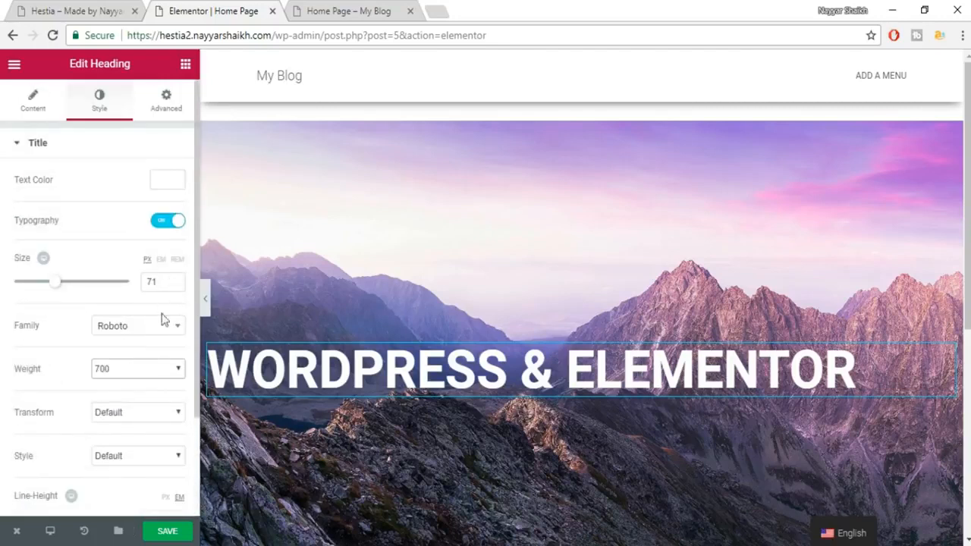
{"action": "scroll", "coordinate": [141, 438], "scroll_direction": "down", "scroll_amount": 2}
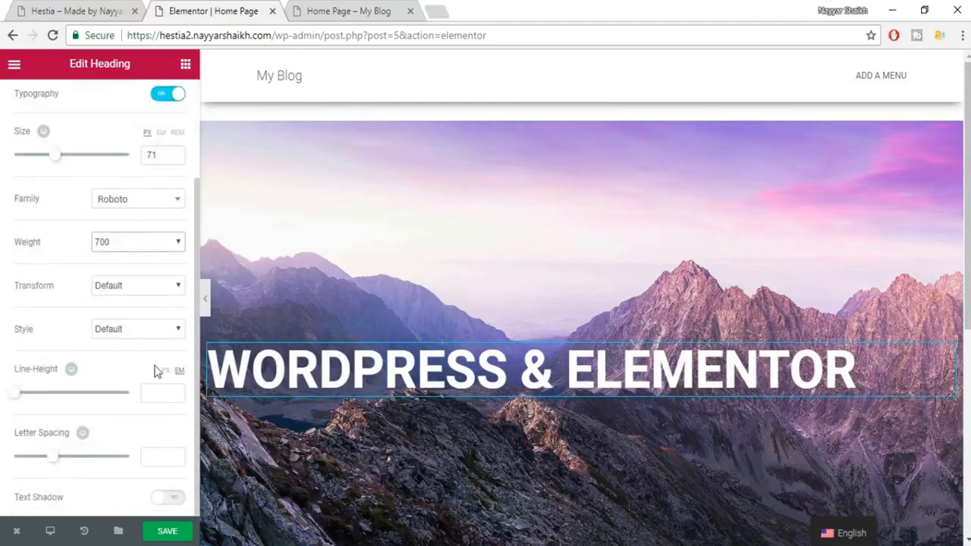
{"action": "scroll", "coordinate": [143, 325], "scroll_direction": "up", "scroll_amount": 2}
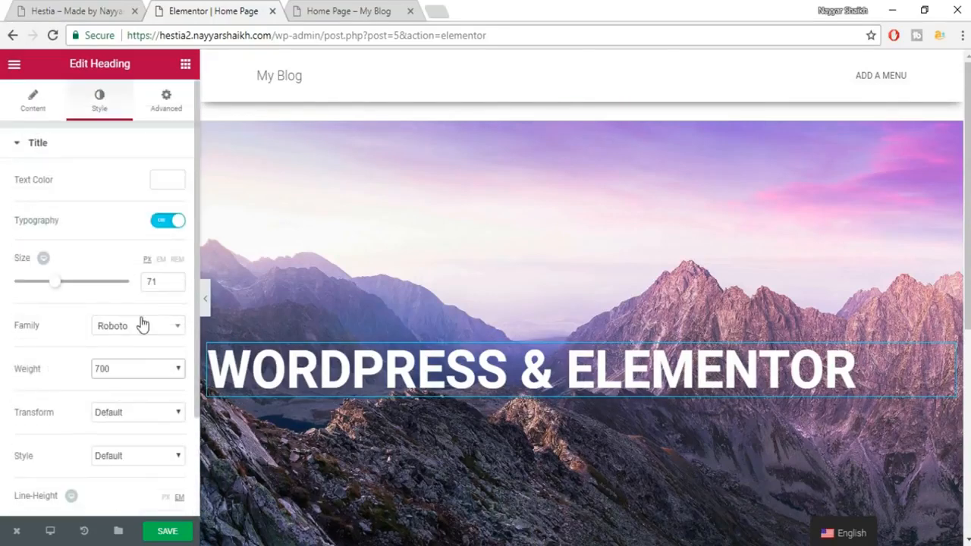
{"action": "left_click", "coordinate": [28, 102]}
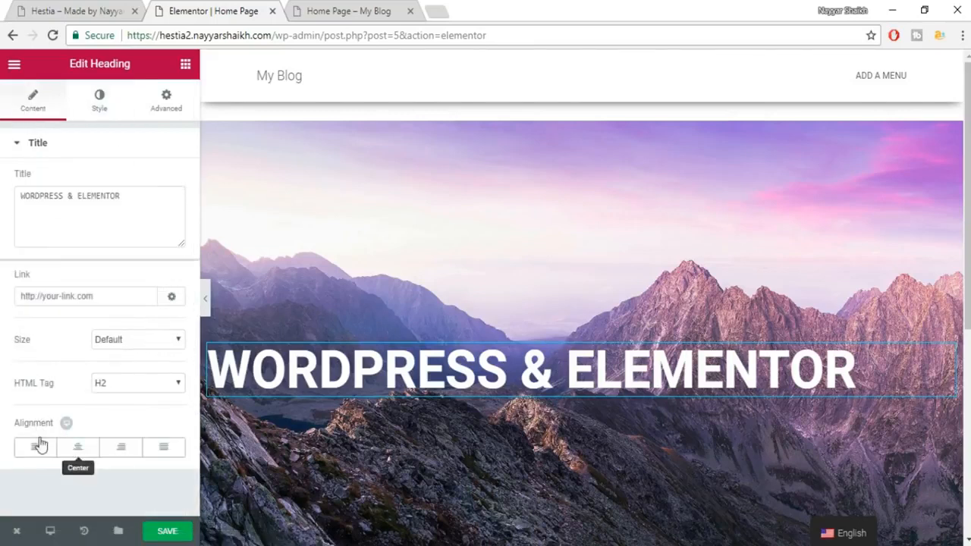
Center-align the WORDPRESS & ELEMENTOR heading in the hero and save the Home Page.
{"action": "left_click", "coordinate": [76, 453]}
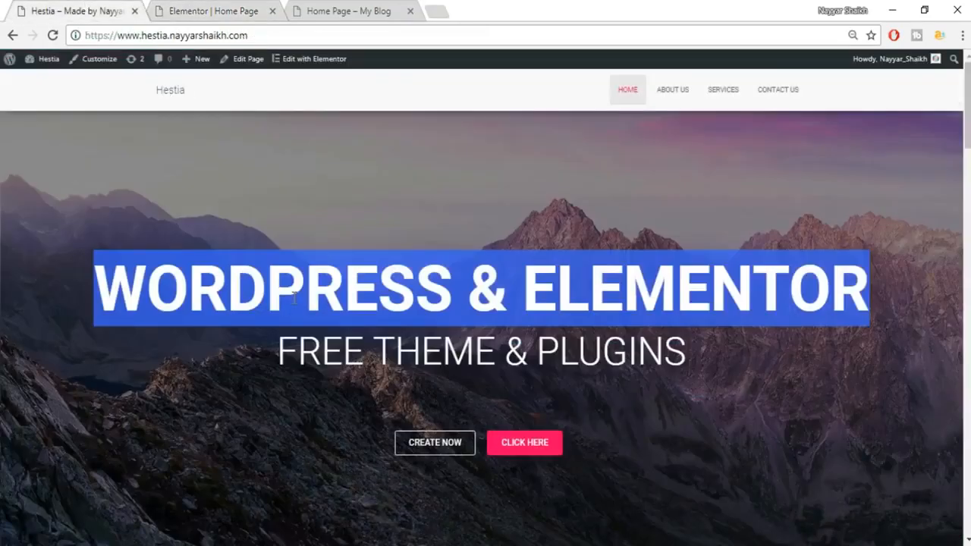
{"action": "left_click", "coordinate": [293, 294]}
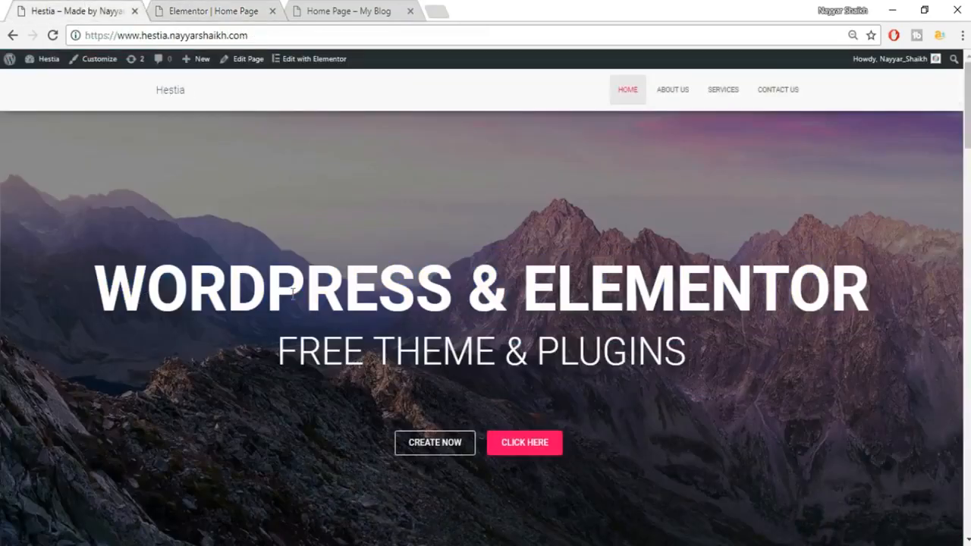
{"action": "left_click", "coordinate": [214, 10]}
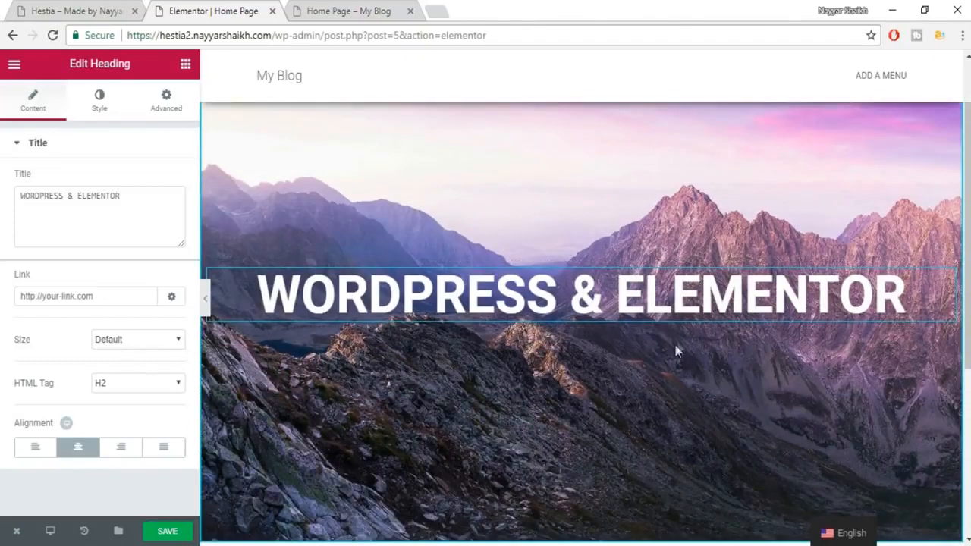
{"action": "scroll", "coordinate": [673, 394], "scroll_direction": "up", "scroll_amount": 1}
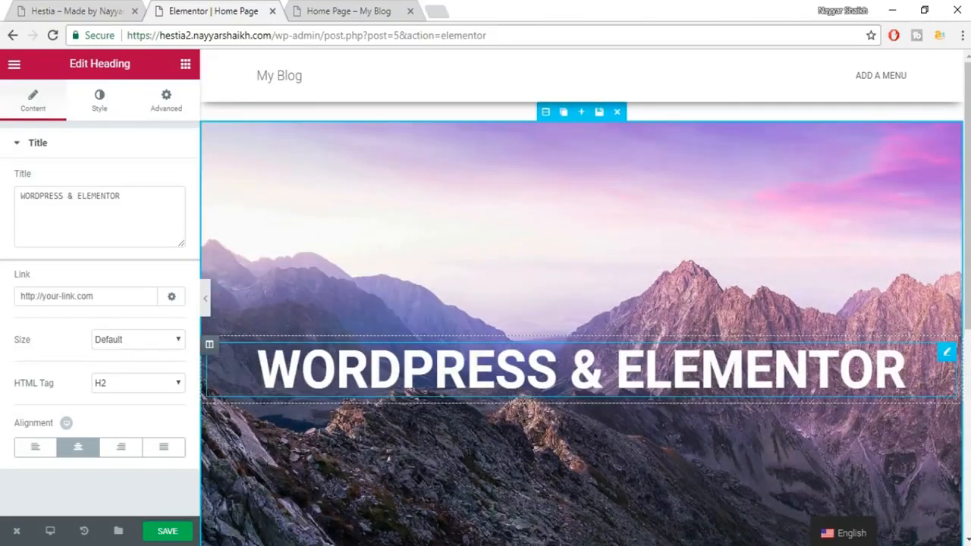
{"action": "left_click", "coordinate": [169, 531]}
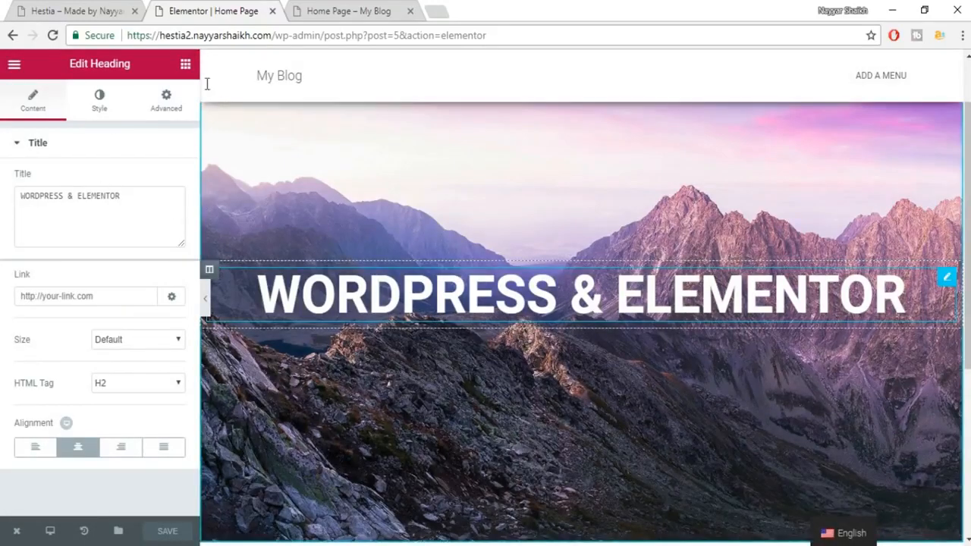
Drop a new Heading widget directly below the WORDPRESS & ELEMENTOR title.
{"action": "left_click", "coordinate": [91, 11]}
{"action": "left_click_drag", "start_coordinate": [283, 358], "coordinate": [611, 358]}
{"action": "left_click", "coordinate": [547, 346]}
{"action": "left_click", "coordinate": [204, 11]}
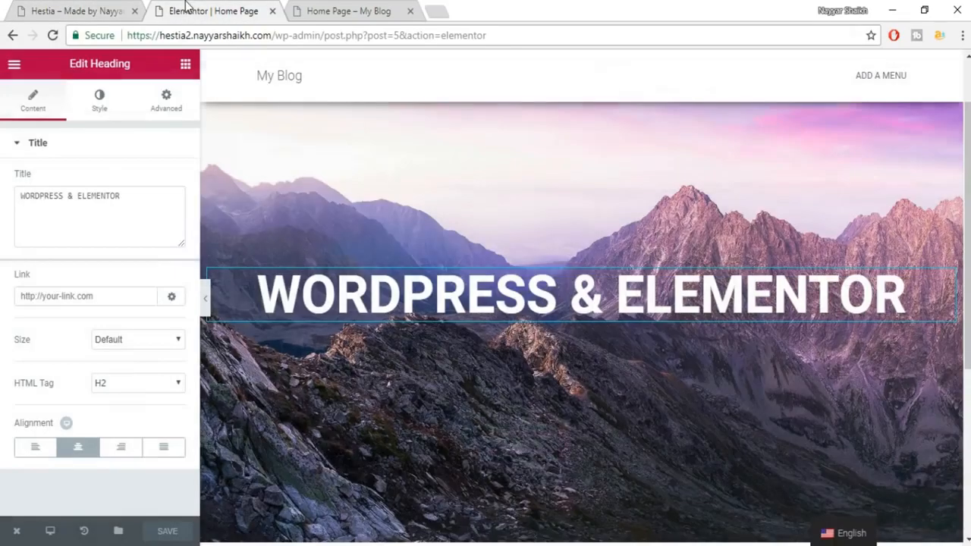
{"action": "left_click", "coordinate": [185, 67]}
{"action": "left_click_drag", "start_coordinate": [143, 178], "coordinate": [561, 323]}
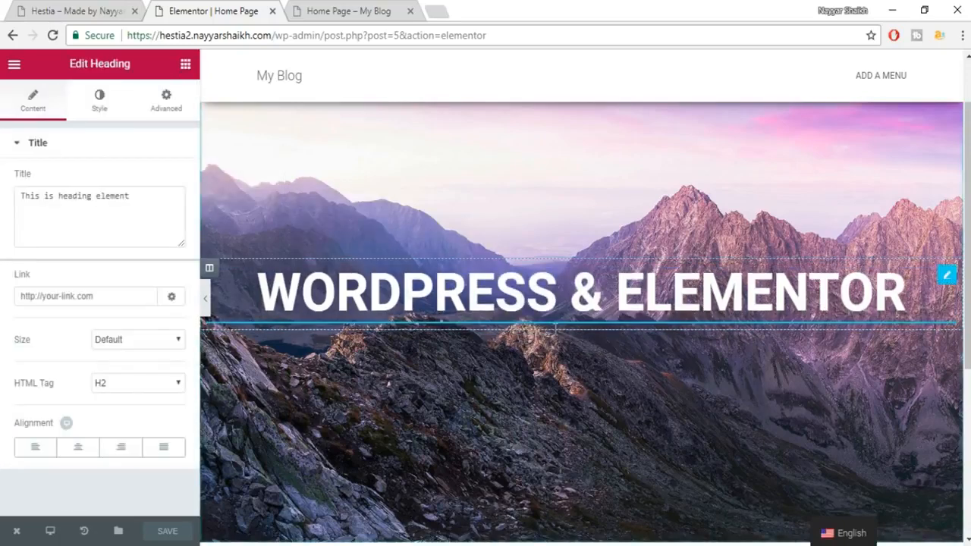
Paste 'FREE THEME & PLUGINS' from the live site into the heading and center it.
{"action": "left_click", "coordinate": [98, 12]}
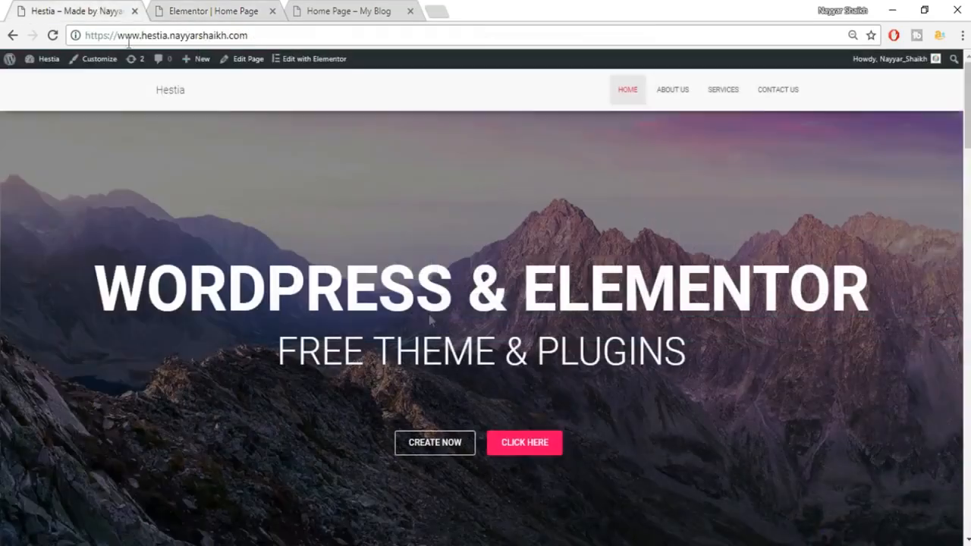
{"action": "left_click_drag", "start_coordinate": [241, 356], "coordinate": [786, 349]}
{"action": "key", "text": "ctrl+c"}
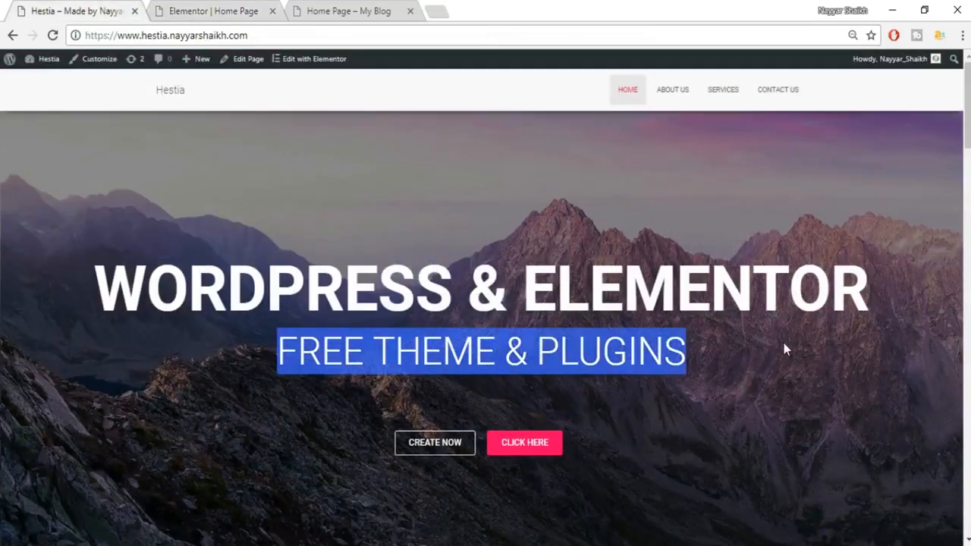
{"action": "left_click", "coordinate": [212, 11]}
{"action": "left_click_drag", "start_coordinate": [128, 200], "coordinate": [20, 204]}
{"action": "key", "text": "ctrl+v"}
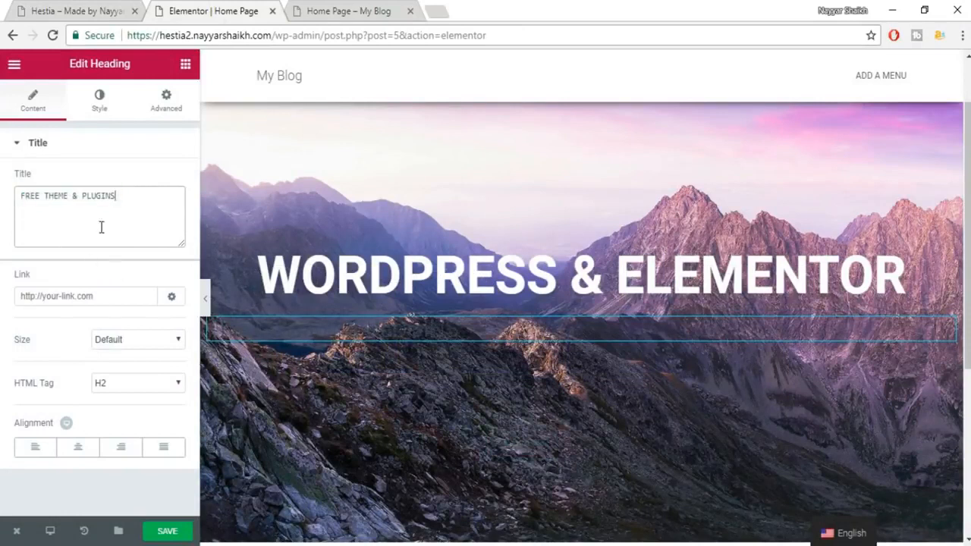
{"action": "left_click", "coordinate": [78, 449]}
Set the FREE THEME & PLUGINS subheading text colour to white #ffffff.
{"action": "left_click", "coordinate": [98, 100]}
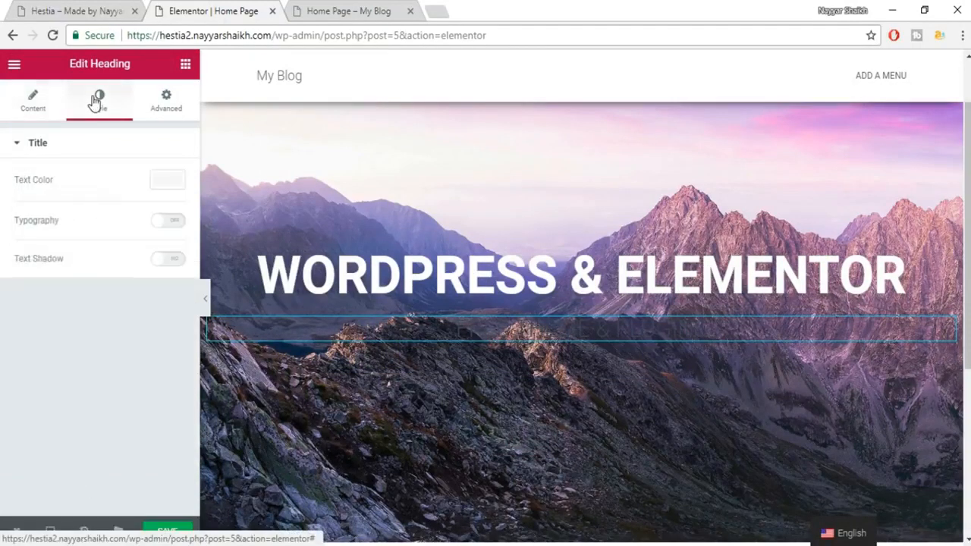
{"action": "left_click", "coordinate": [165, 182]}
{"action": "left_click", "coordinate": [139, 345]}
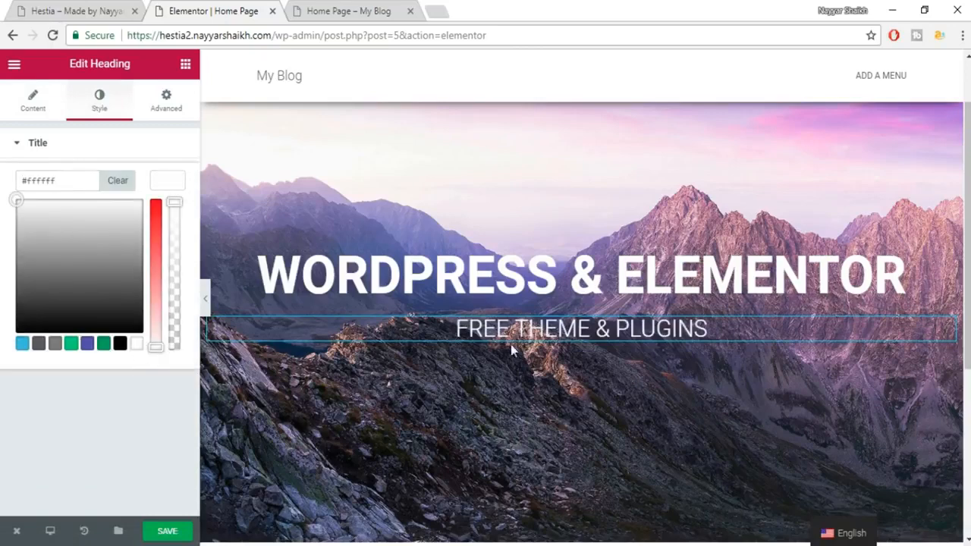
{"action": "left_click", "coordinate": [161, 188]}
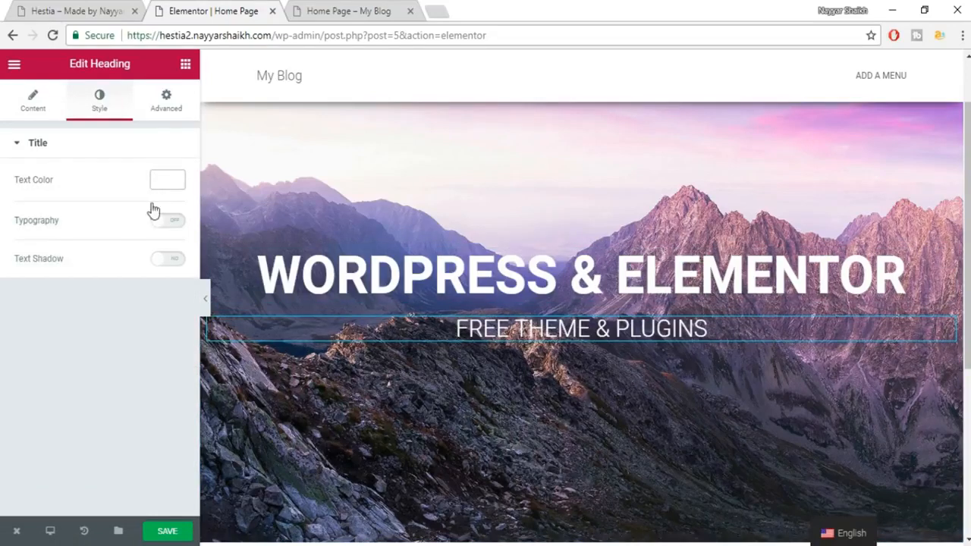
Turn on custom typography with size 58 and the Roboto font family.
{"action": "left_click", "coordinate": [176, 224]}
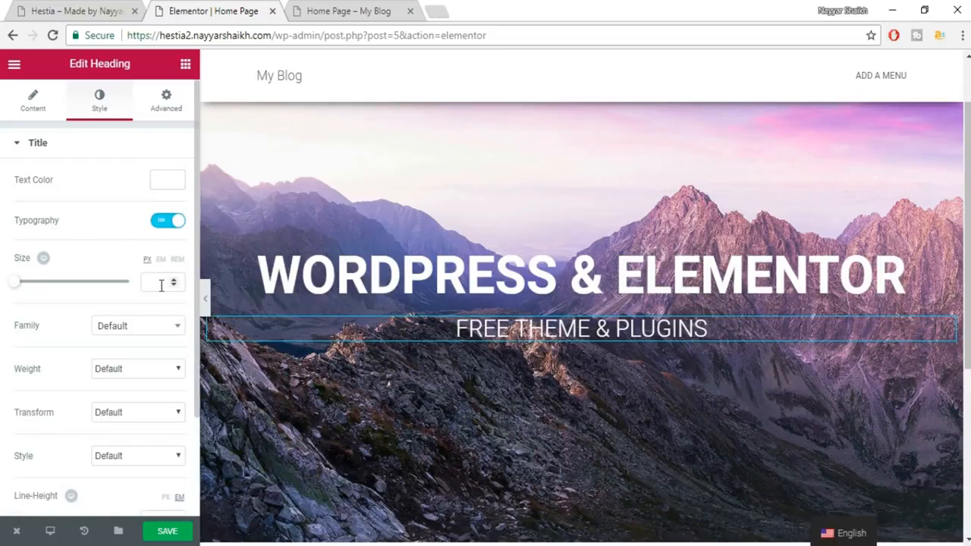
{"action": "left_click_drag", "start_coordinate": [12, 287], "coordinate": [48, 285]}
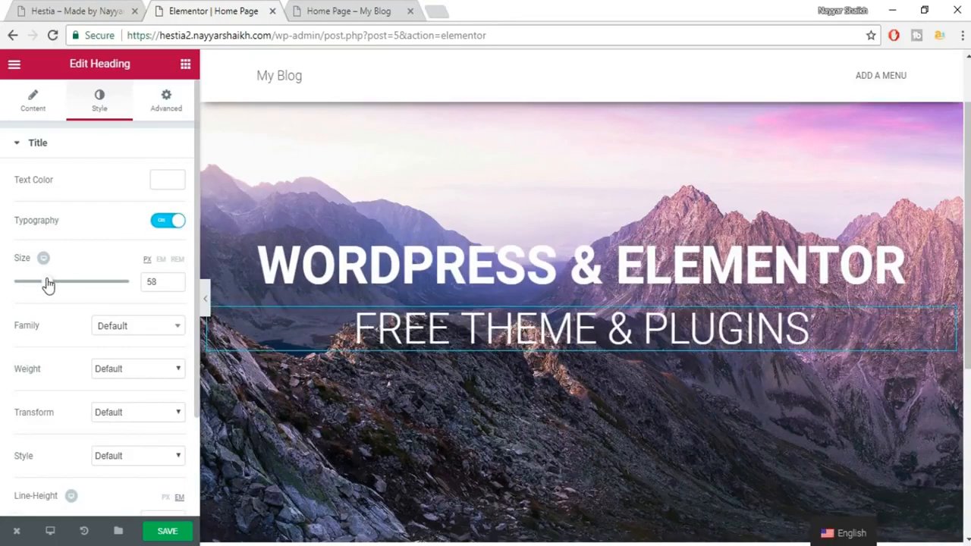
{"action": "left_click", "coordinate": [151, 326]}
{"action": "type", "text": "robo"}
{"action": "key", "text": "Return"}
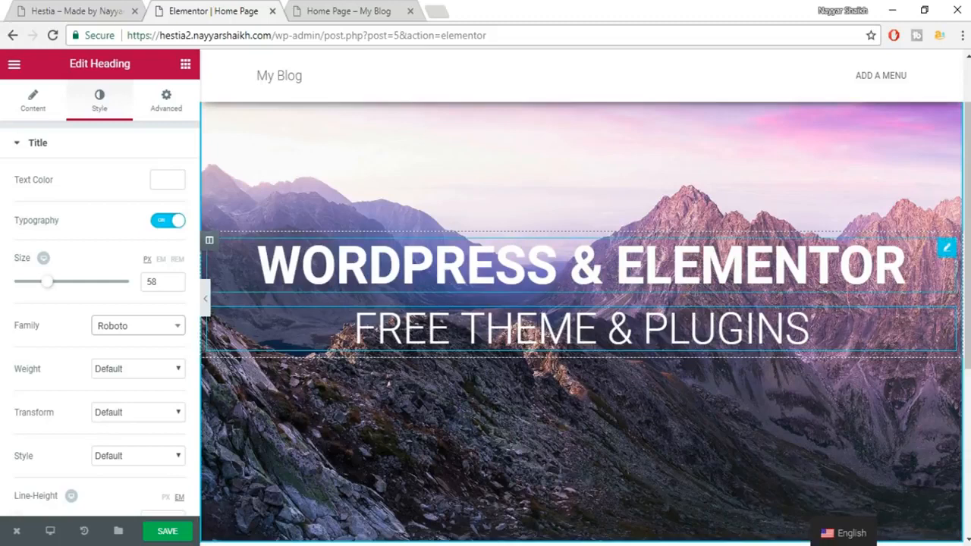
{"action": "left_click", "coordinate": [85, 9]}
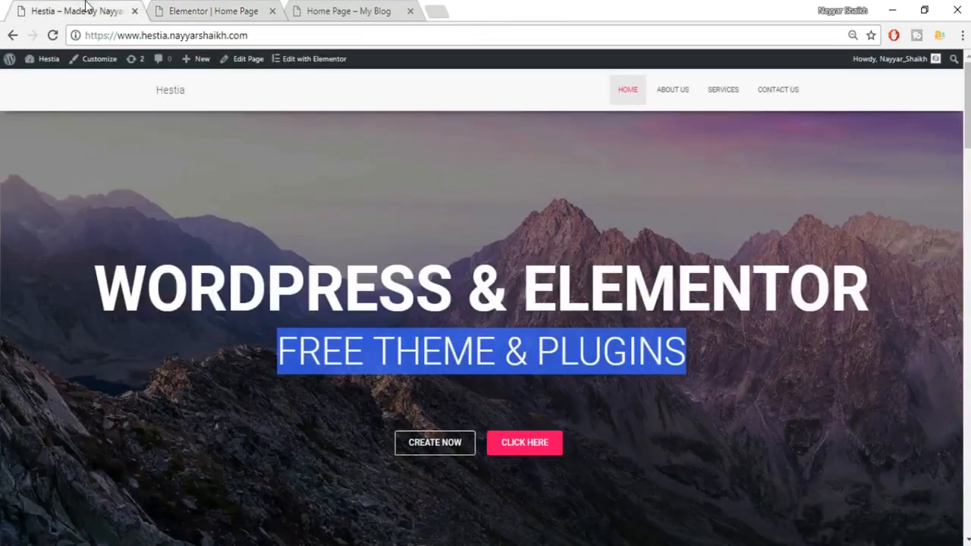
Add a Spacer widget below the FREE THEME & PLUGINS subheading with Space set to 50.
{"action": "left_click", "coordinate": [570, 363]}
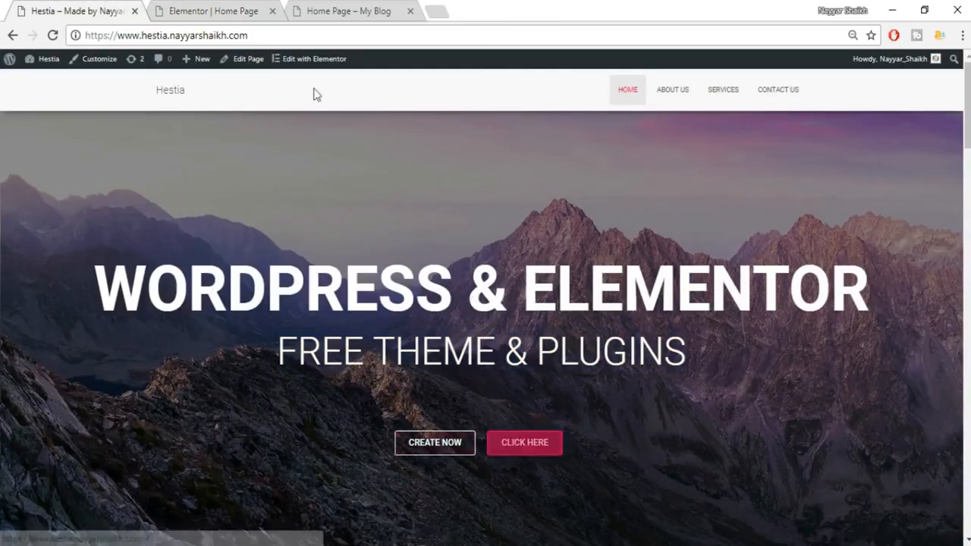
{"action": "left_click", "coordinate": [191, 10]}
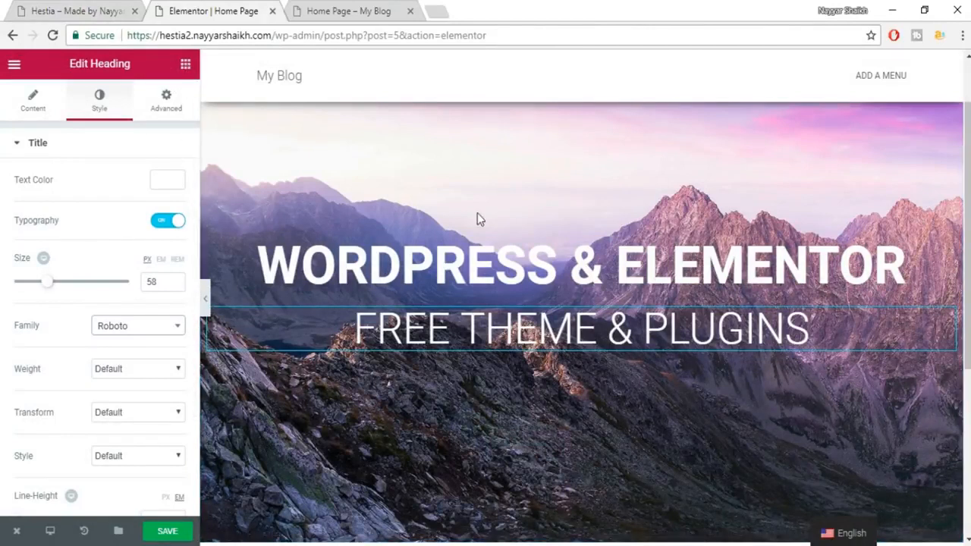
{"action": "left_click", "coordinate": [185, 67]}
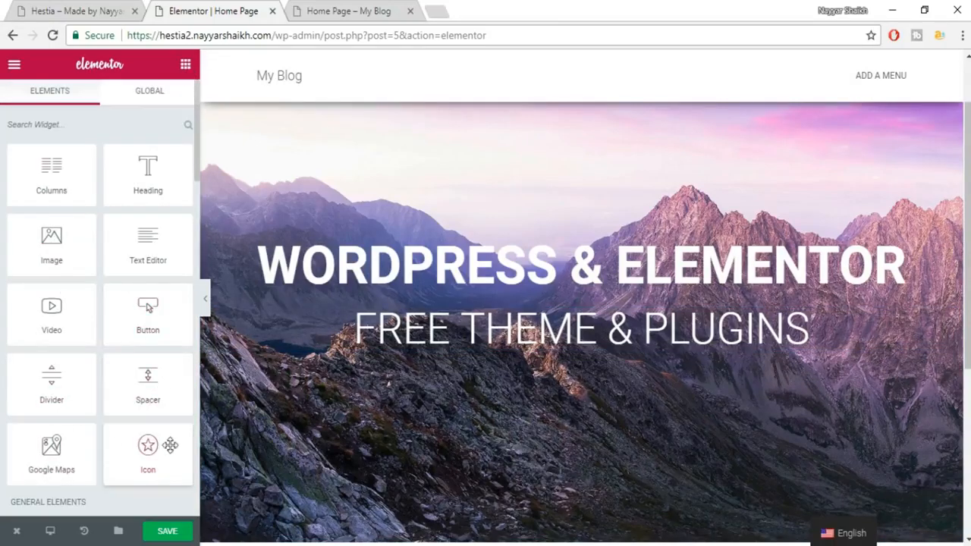
{"action": "left_click_drag", "start_coordinate": [150, 379], "coordinate": [519, 356]}
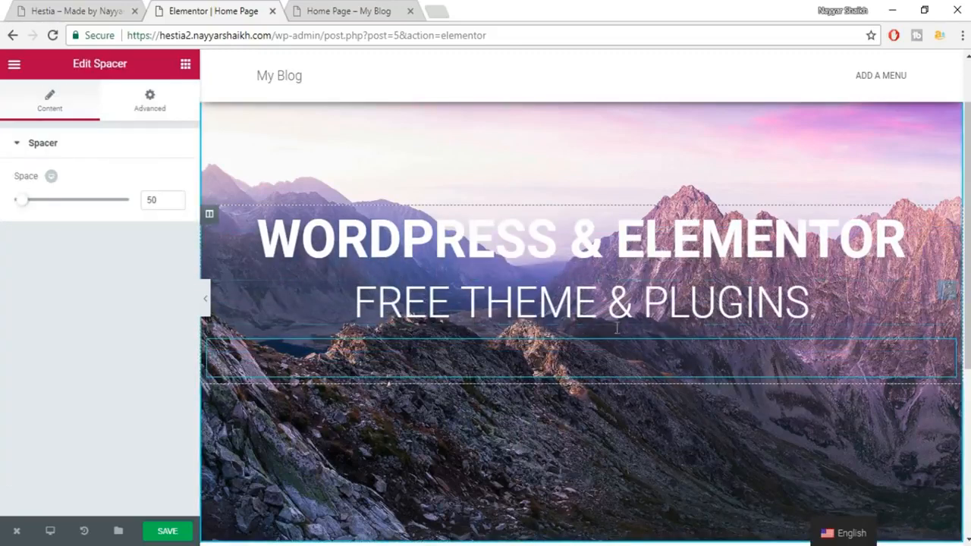
{"action": "left_click_drag", "start_coordinate": [160, 200], "coordinate": [135, 205]}
{"action": "mouse_move", "coordinate": [25, 205]}
{"action": "left_mouse_down"}
{"action": "mouse_move", "coordinate": [58, 207]}
{"action": "mouse_move", "coordinate": [25, 209]}
{"action": "left_mouse_up"}
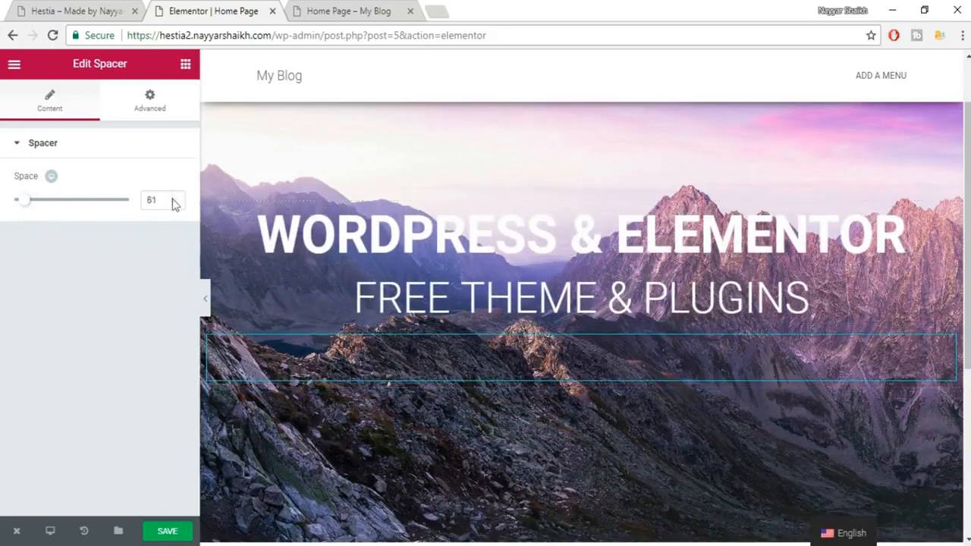
{"action": "type", "text": "50"}
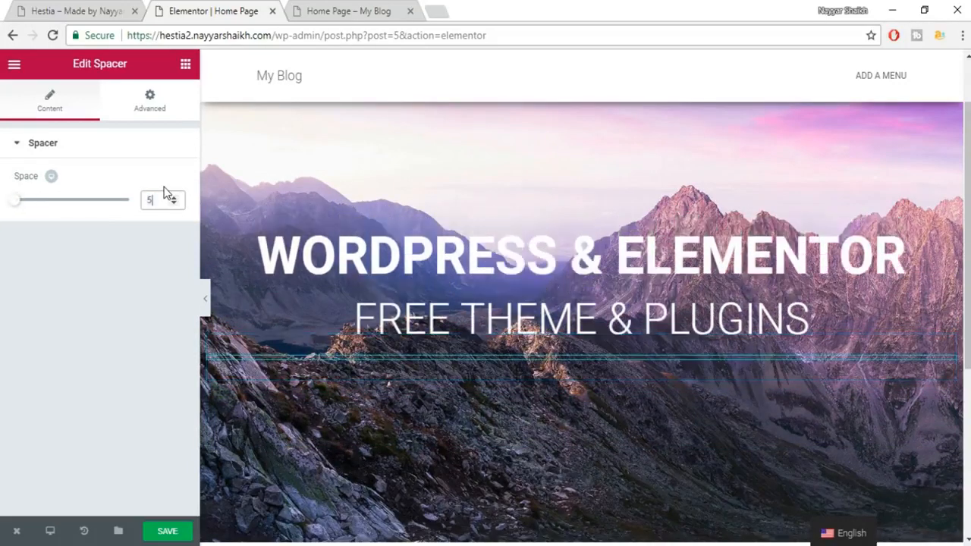
{"action": "left_click", "coordinate": [186, 64]}
{"action": "left_click", "coordinate": [91, 11]}
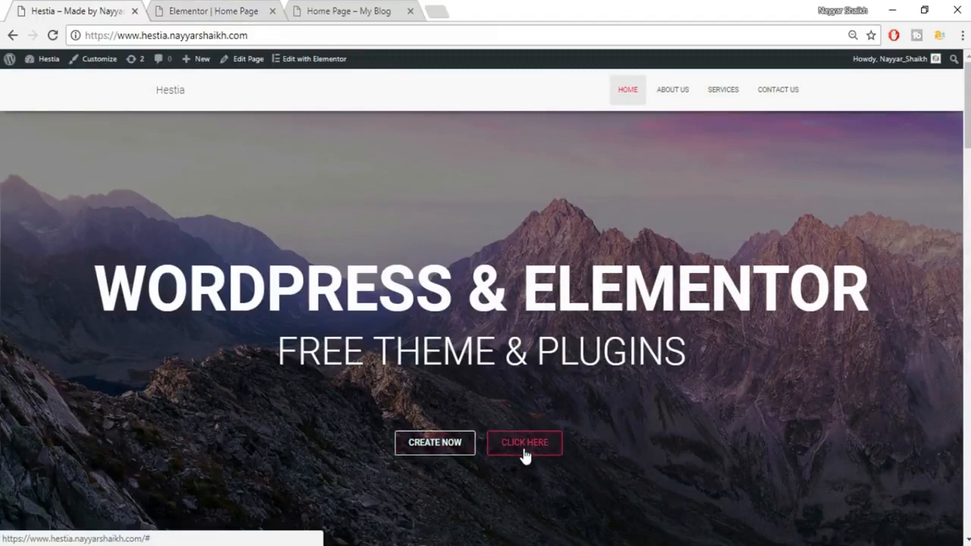
Add a two-column section under the spacer and place a Button in its left column.
{"action": "left_click", "coordinate": [250, 10]}
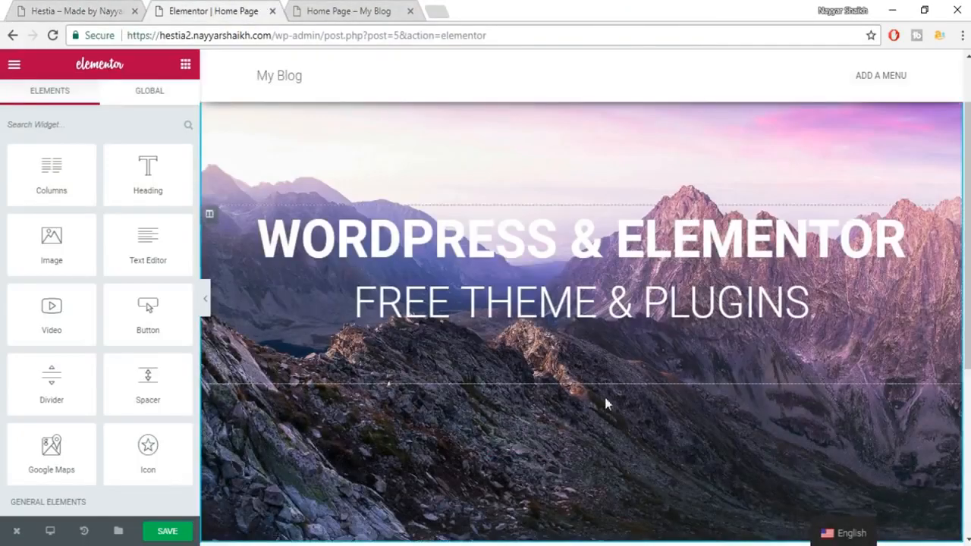
{"action": "left_click_drag", "start_coordinate": [51, 170], "coordinate": [495, 411]}
{"action": "left_click", "coordinate": [494, 407]}
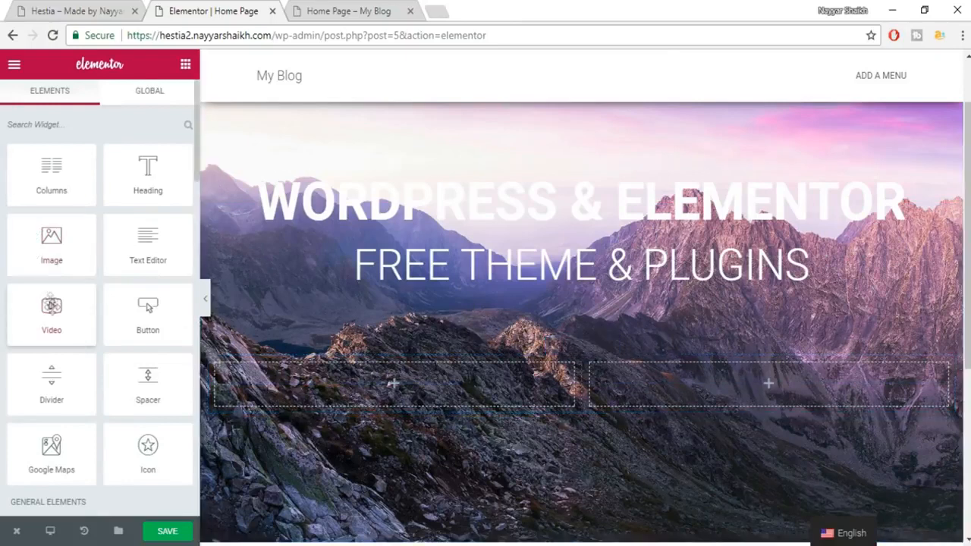
{"action": "left_click_drag", "start_coordinate": [151, 322], "coordinate": [384, 393]}
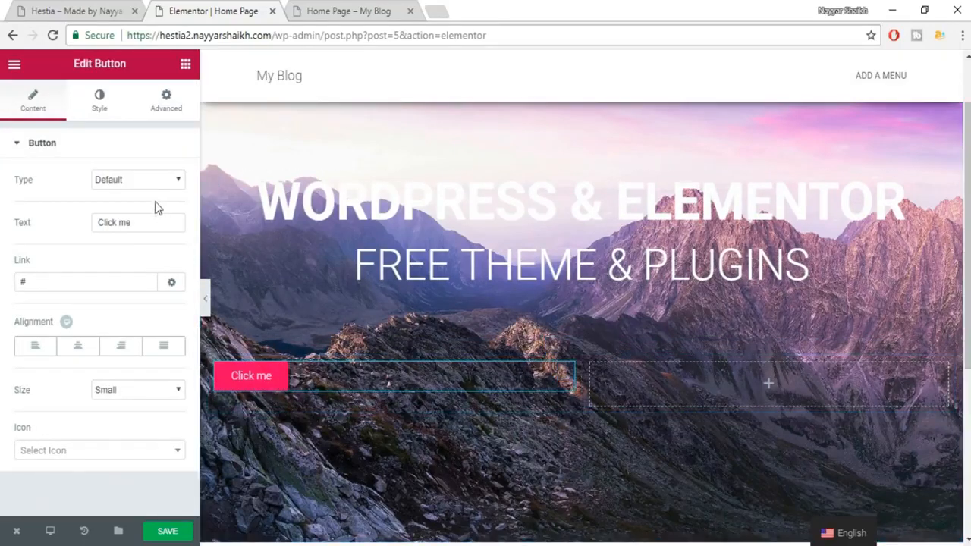
Label the button CREATE NOW and align it to the right.
{"action": "left_click", "coordinate": [146, 179]}
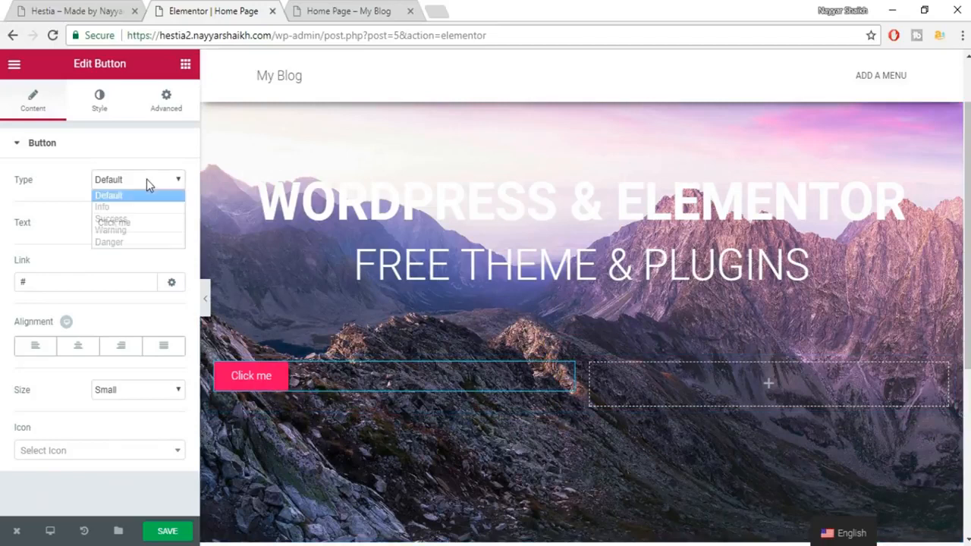
{"action": "left_click", "coordinate": [147, 179]}
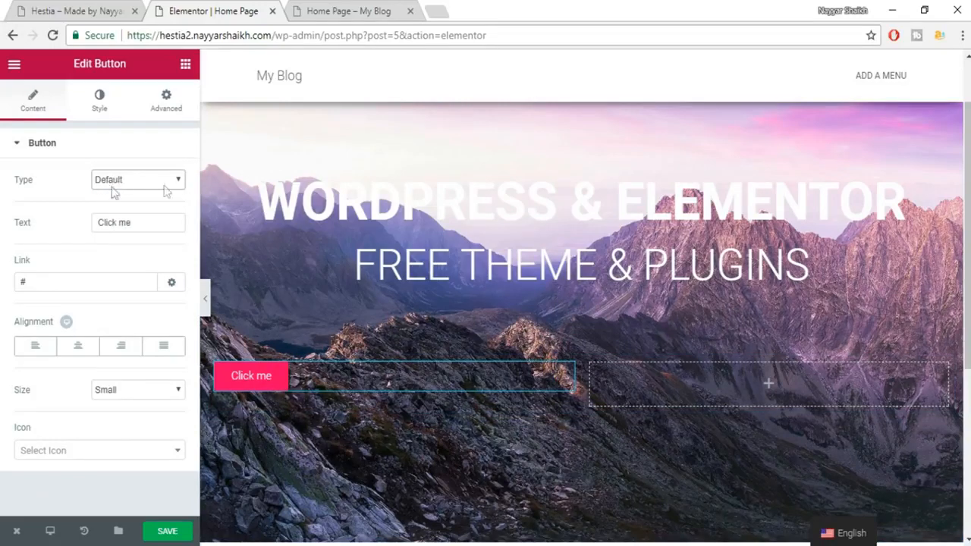
{"action": "left_click_drag", "start_coordinate": [134, 225], "coordinate": [22, 230]}
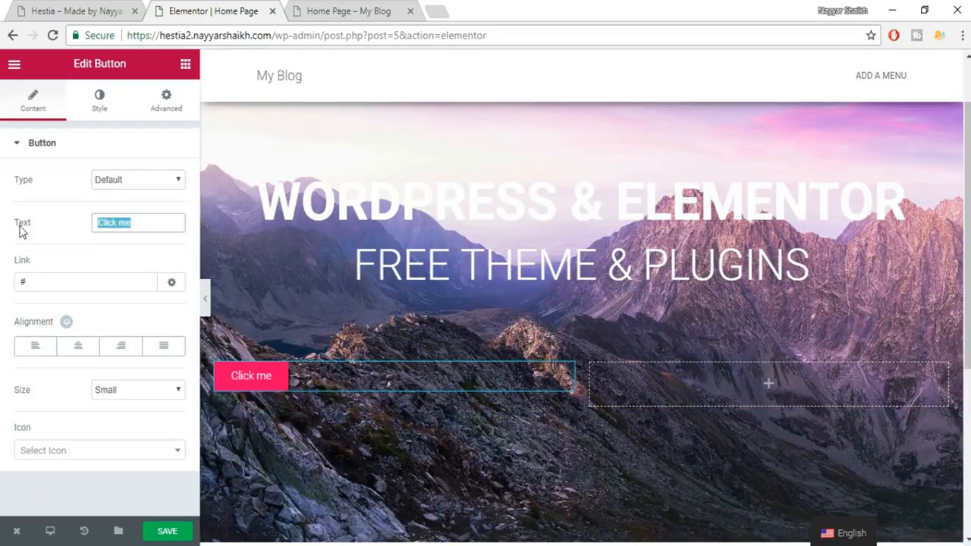
{"action": "left_click", "coordinate": [42, 9]}
{"action": "left_click", "coordinate": [217, 9]}
{"action": "type", "text": "CR"}
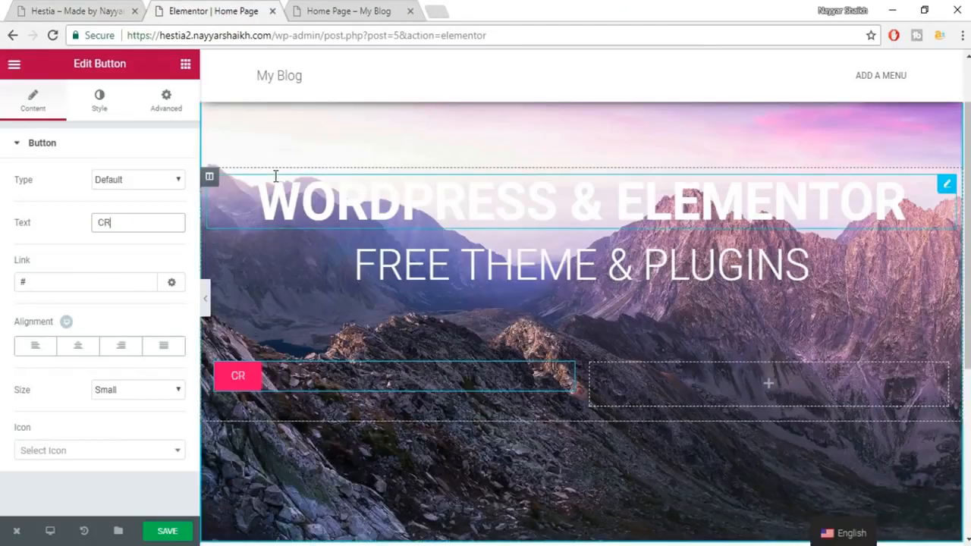
{"action": "type", "text": "EATE NOW"}
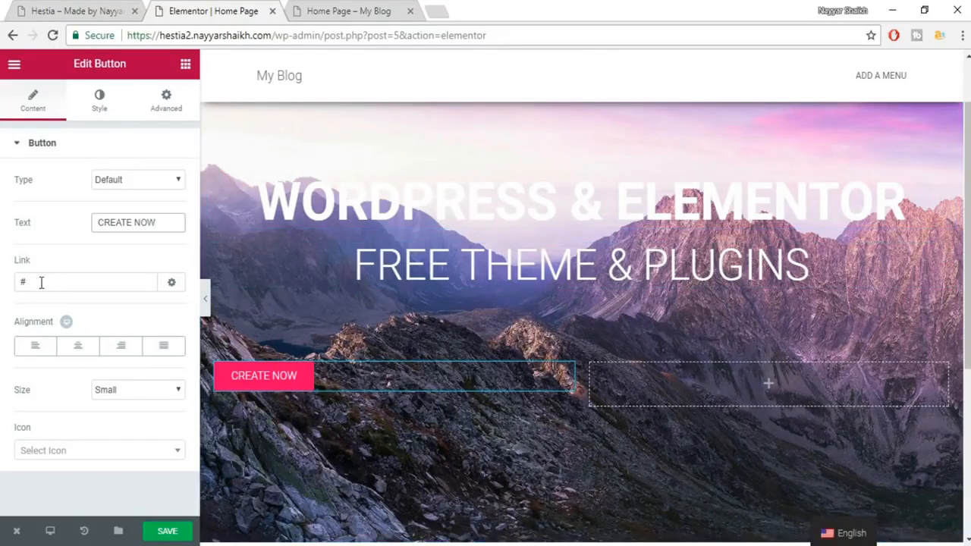
{"action": "left_click_drag", "start_coordinate": [41, 282], "coordinate": [10, 284]}
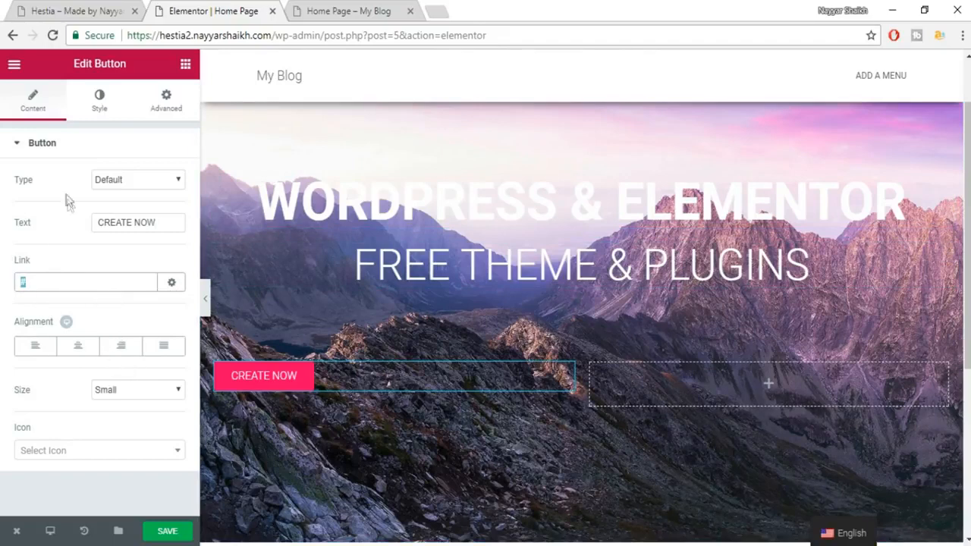
{"action": "left_click", "coordinate": [120, 345]}
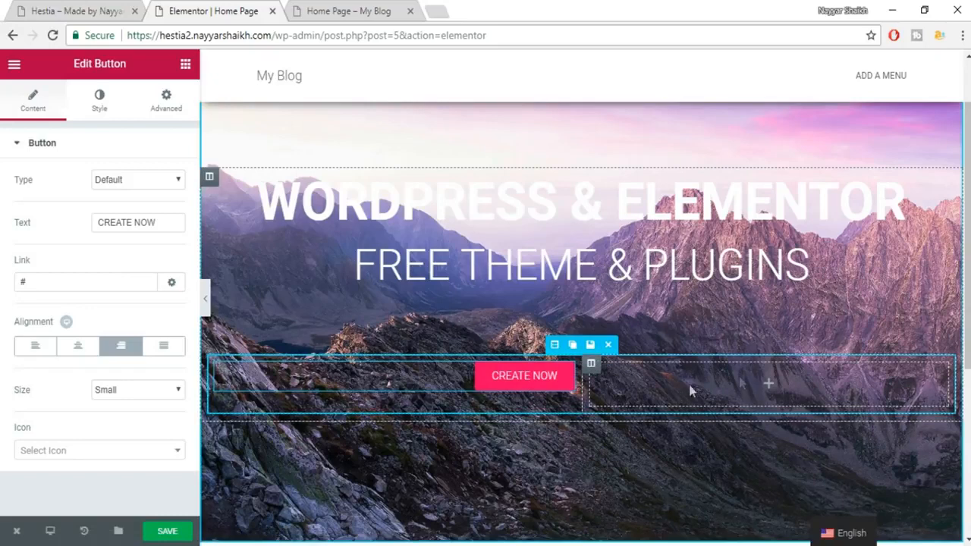
{"action": "scroll", "coordinate": [592, 423], "scroll_direction": "up", "scroll_amount": 1}
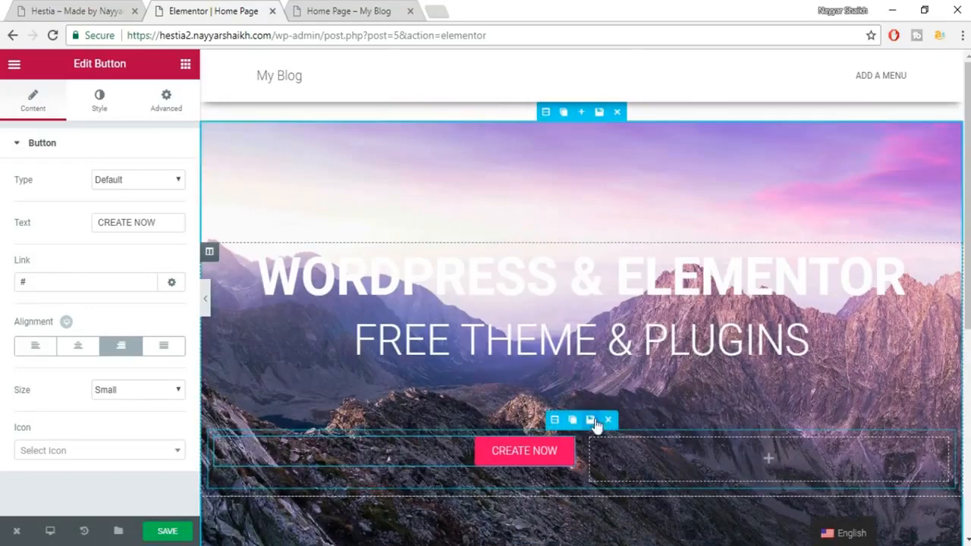
{"action": "left_click", "coordinate": [134, 389]}
{"action": "left_click", "coordinate": [138, 429]}
{"action": "left_click", "coordinate": [143, 391]}
{"action": "left_click", "coordinate": [142, 417]}
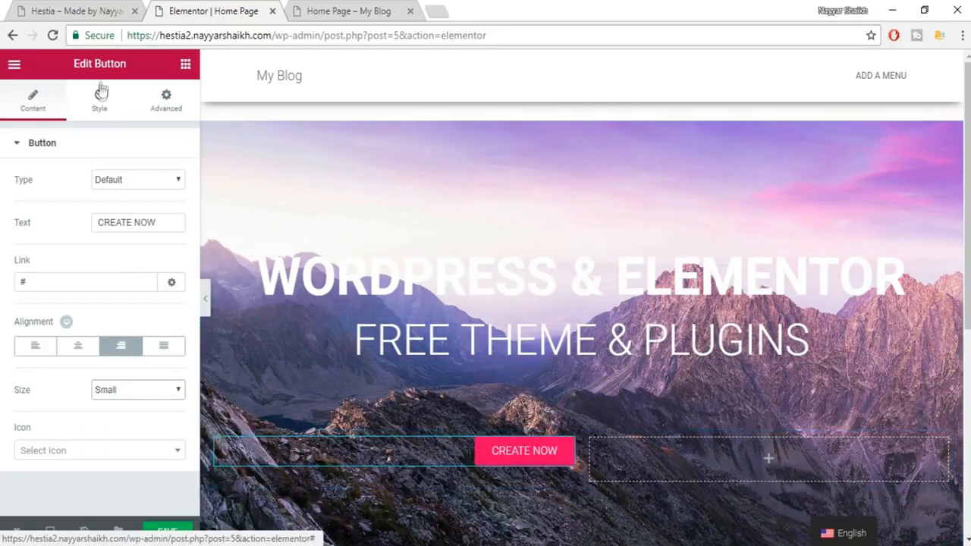
{"action": "left_click", "coordinate": [98, 106]}
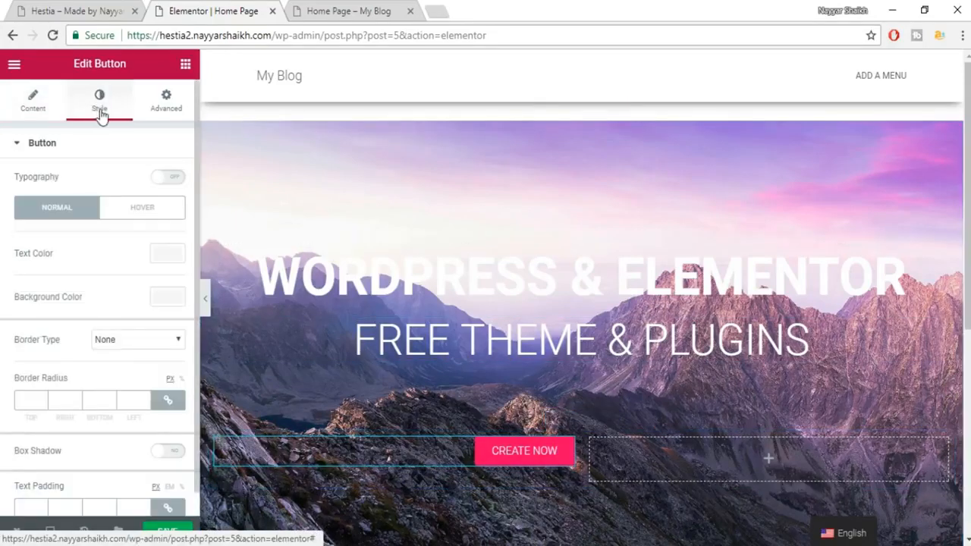
{"action": "left_click", "coordinate": [33, 11]}
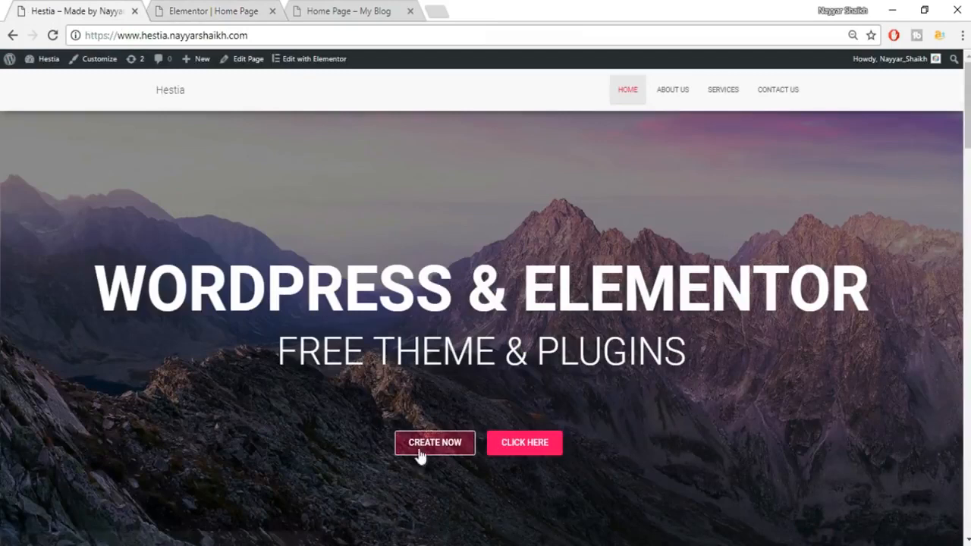
{"action": "scroll", "coordinate": [481, 507], "scroll_direction": "down", "scroll_amount": 2}
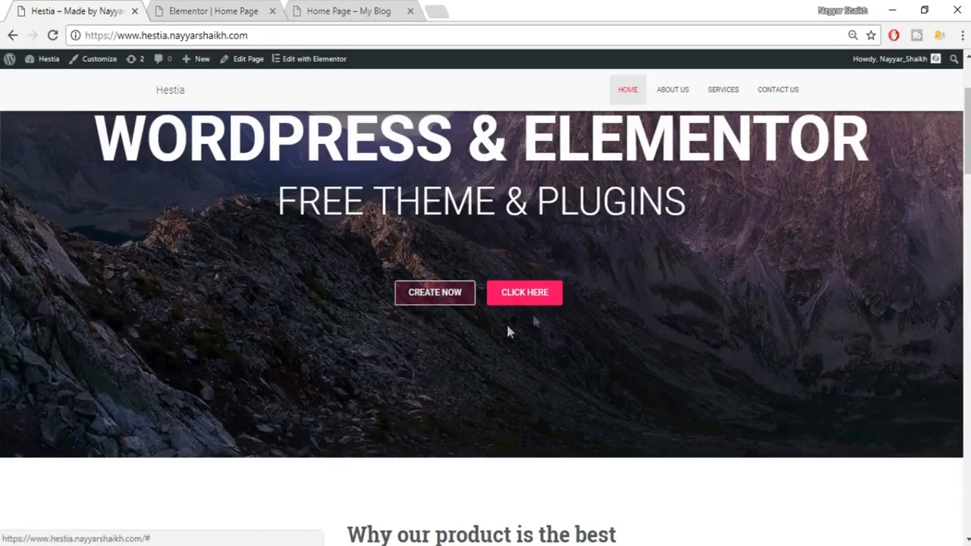
{"action": "scroll", "coordinate": [597, 330], "scroll_direction": "up", "scroll_amount": 2}
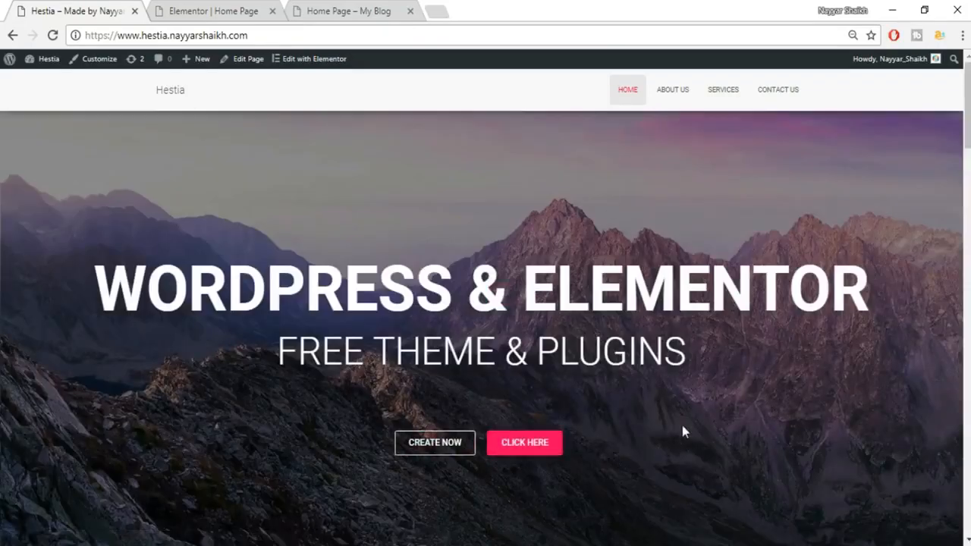
{"action": "scroll", "coordinate": [718, 415], "scroll_direction": "down", "scroll_amount": 8}
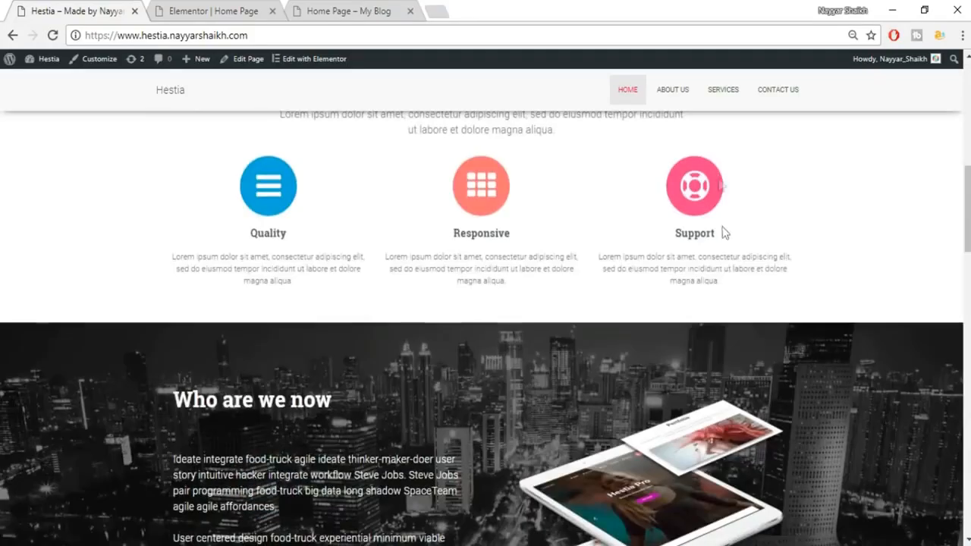
{"action": "scroll", "coordinate": [740, 337], "scroll_direction": "down", "scroll_amount": 6}
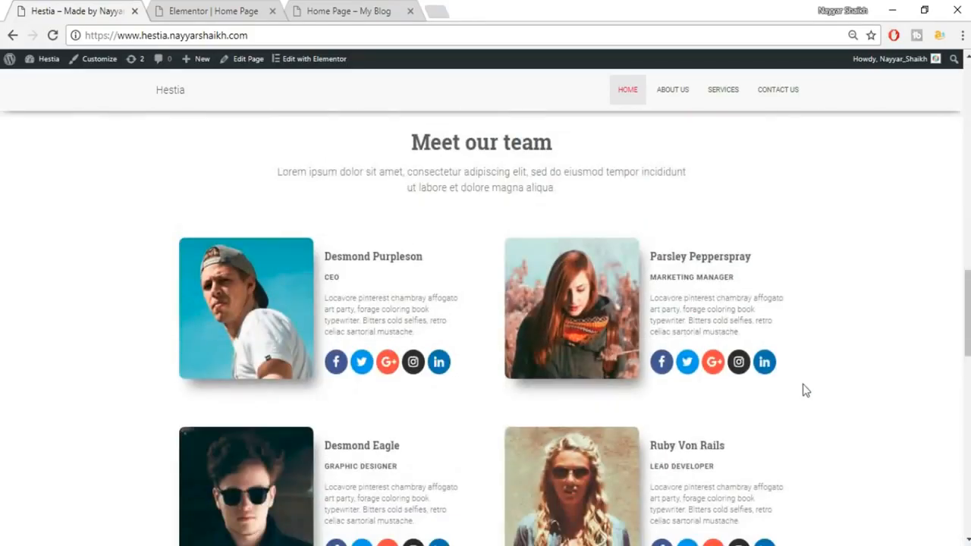
{"action": "scroll", "coordinate": [805, 390], "scroll_direction": "up", "scroll_amount": 14}
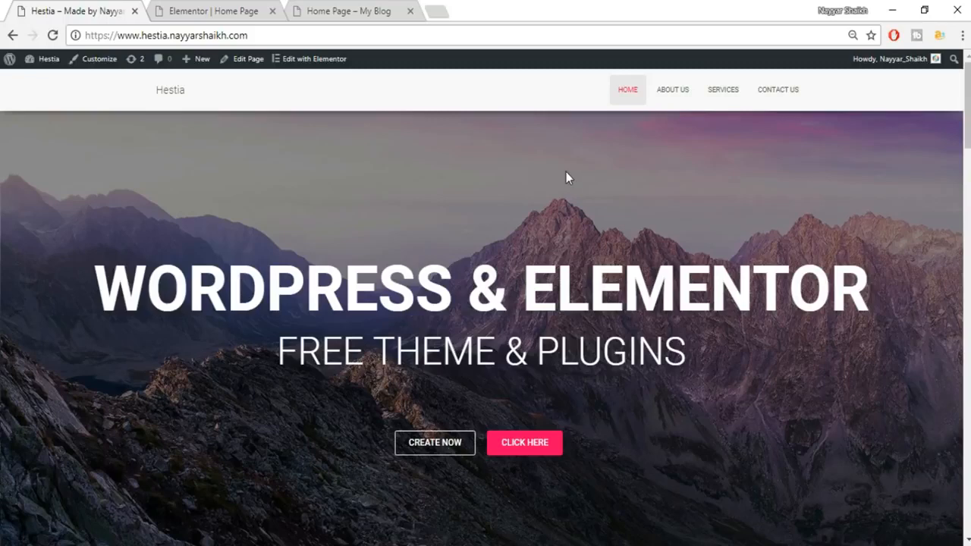
{"action": "left_click", "coordinate": [217, 9]}
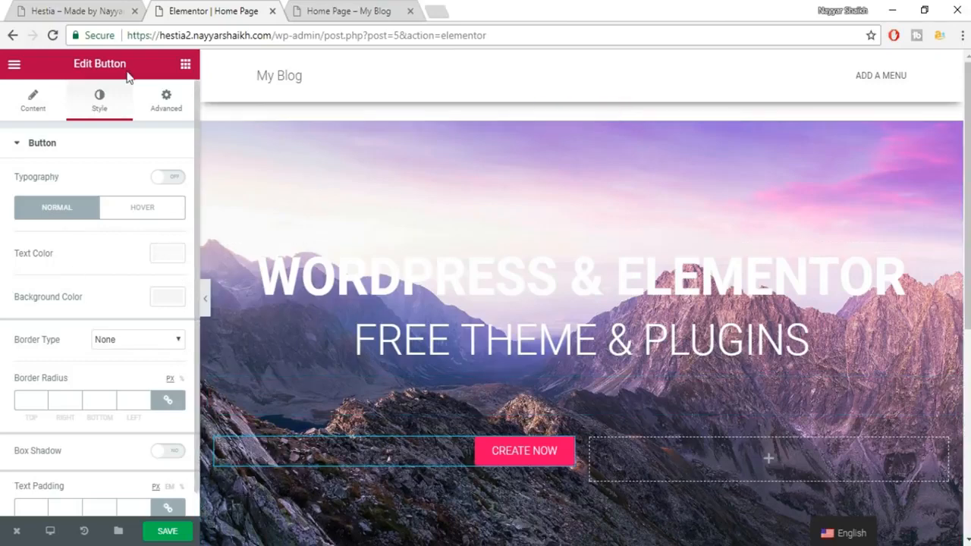
{"action": "left_click", "coordinate": [85, 10]}
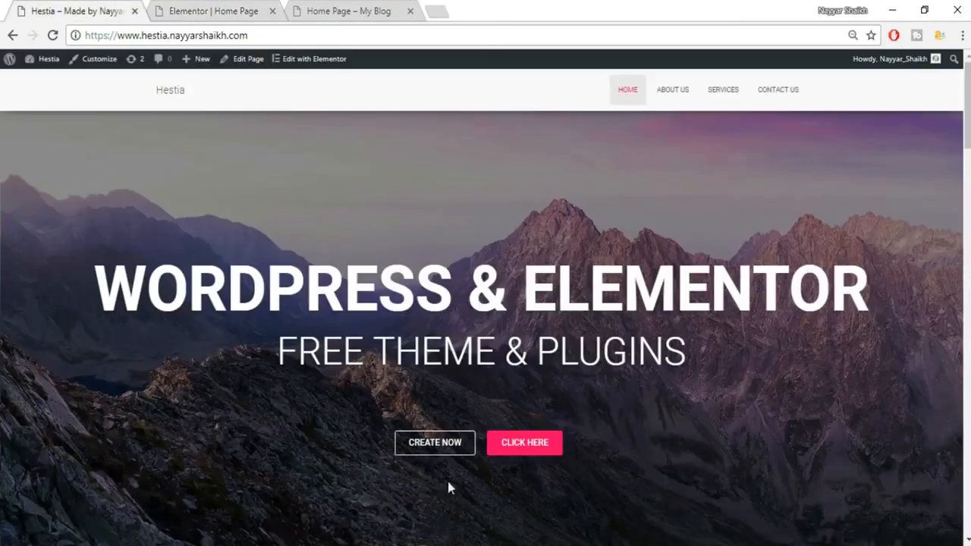
Give the CREATE NOW button white text and a fully transparent background.
{"action": "left_click", "coordinate": [176, 6]}
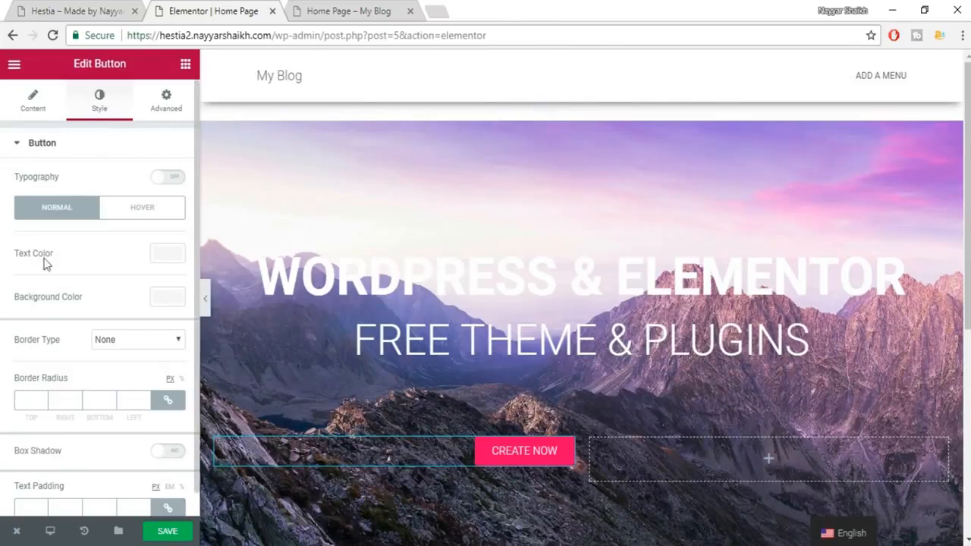
{"action": "left_click", "coordinate": [75, 11]}
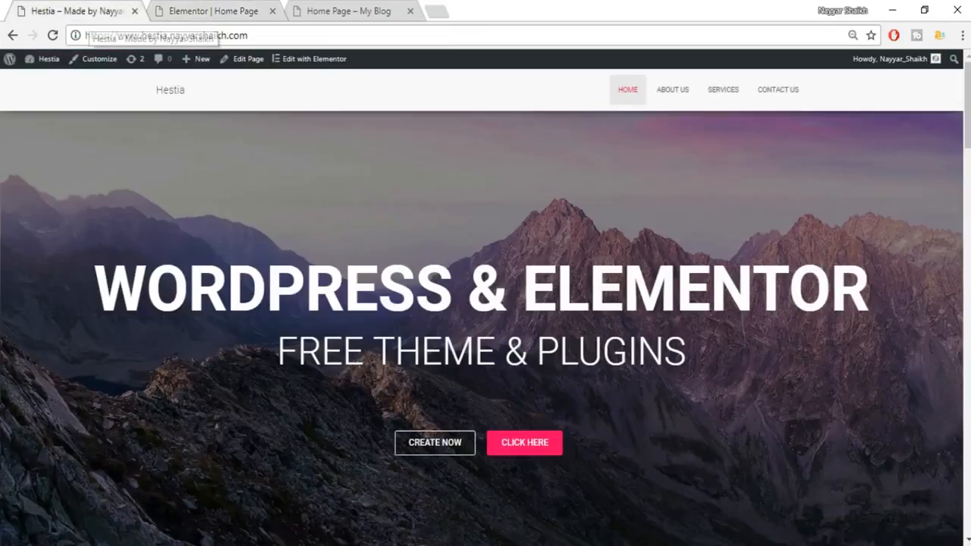
{"action": "left_click", "coordinate": [182, 8]}
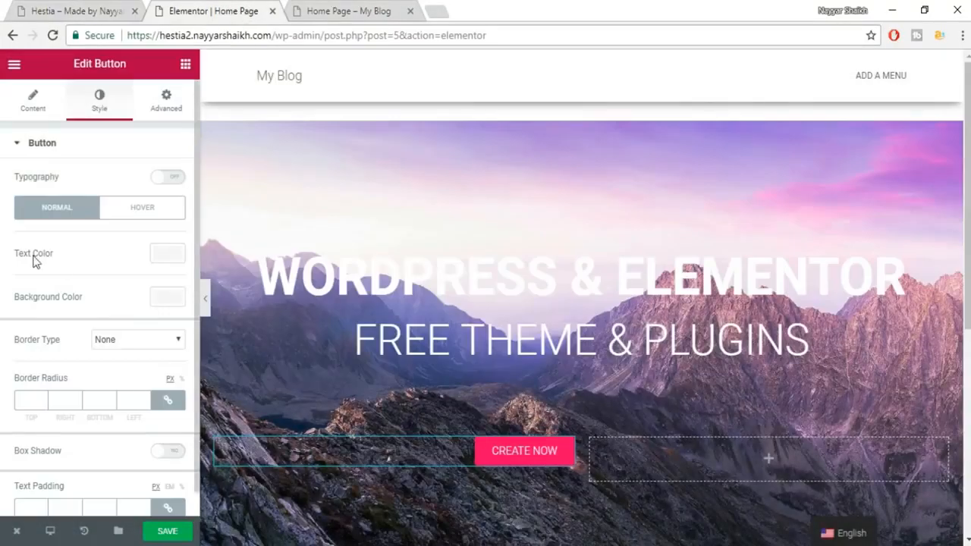
{"action": "left_click", "coordinate": [167, 255]}
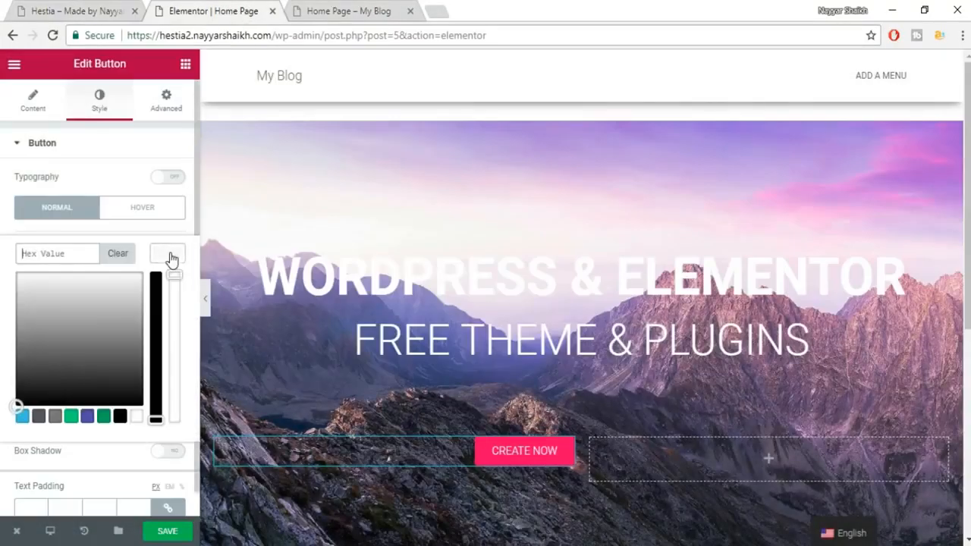
{"action": "left_click", "coordinate": [137, 418]}
{"action": "left_click", "coordinate": [164, 255]}
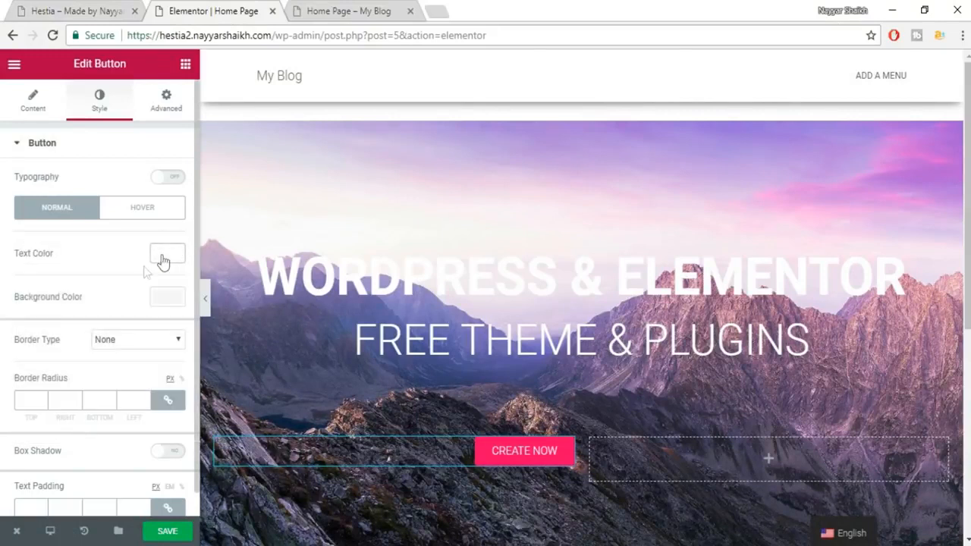
{"action": "left_click", "coordinate": [167, 300]}
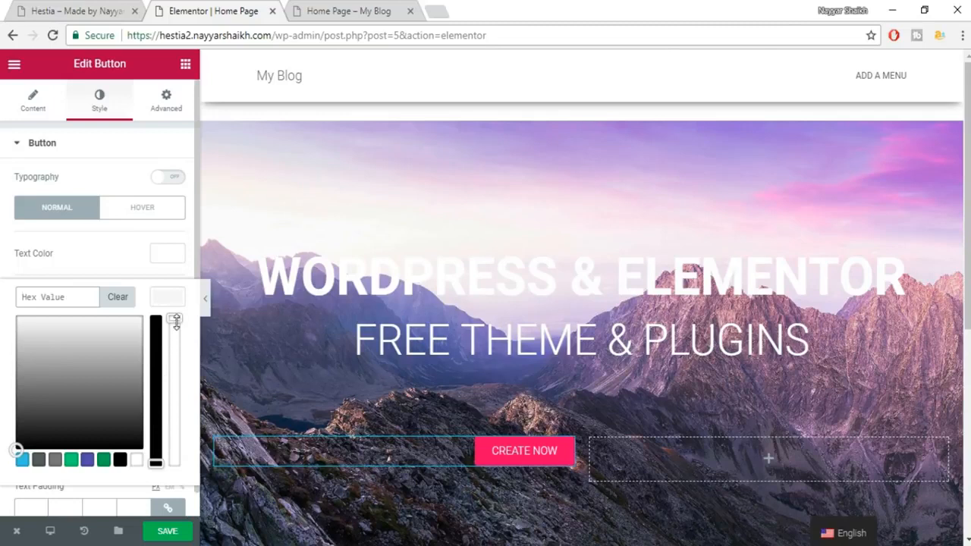
{"action": "left_click", "coordinate": [176, 321]}
{"action": "left_click_drag", "start_coordinate": [179, 330], "coordinate": [189, 520]}
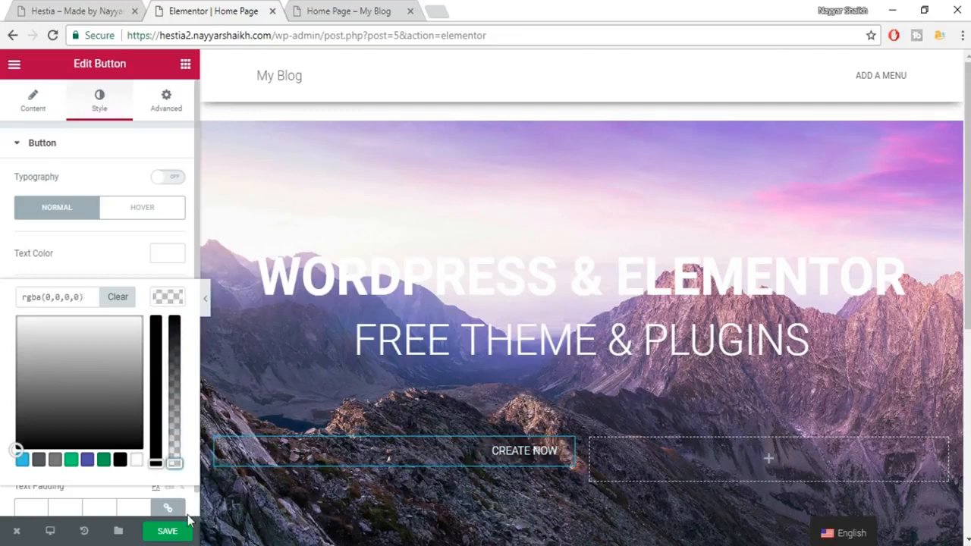
{"action": "left_click", "coordinate": [189, 517]}
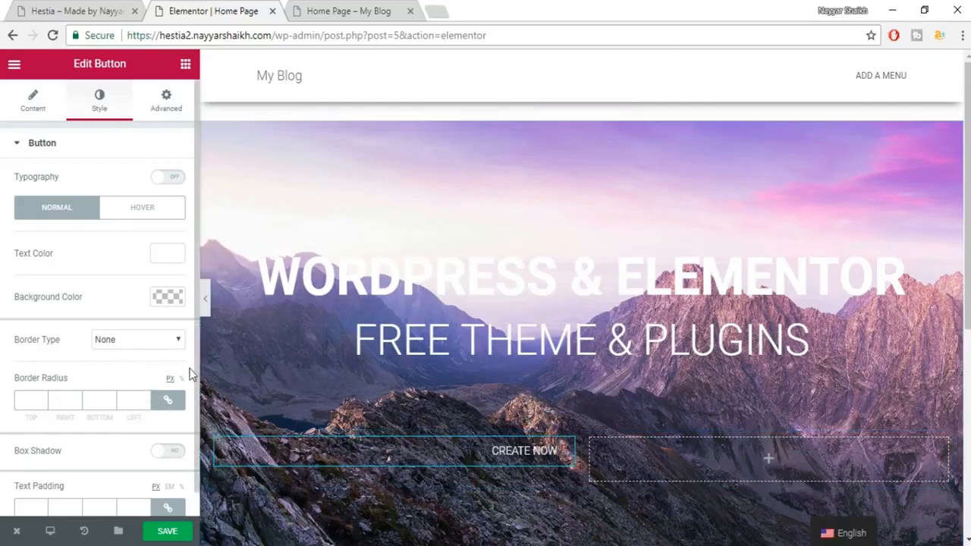
Give the button a solid border with width 1.
{"action": "left_click", "coordinate": [126, 348]}
{"action": "left_click", "coordinate": [128, 370]}
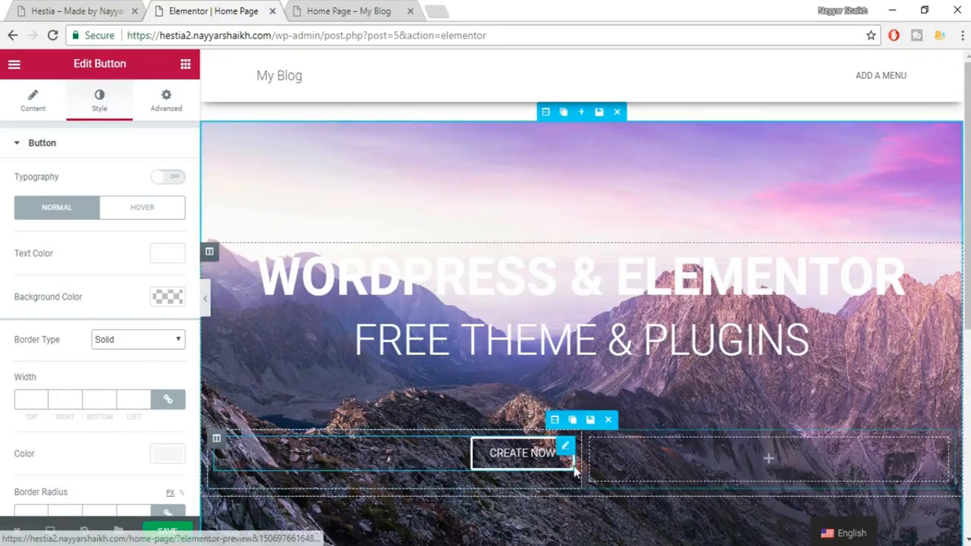
{"action": "scroll", "coordinate": [496, 450], "scroll_direction": "down", "scroll_amount": 2}
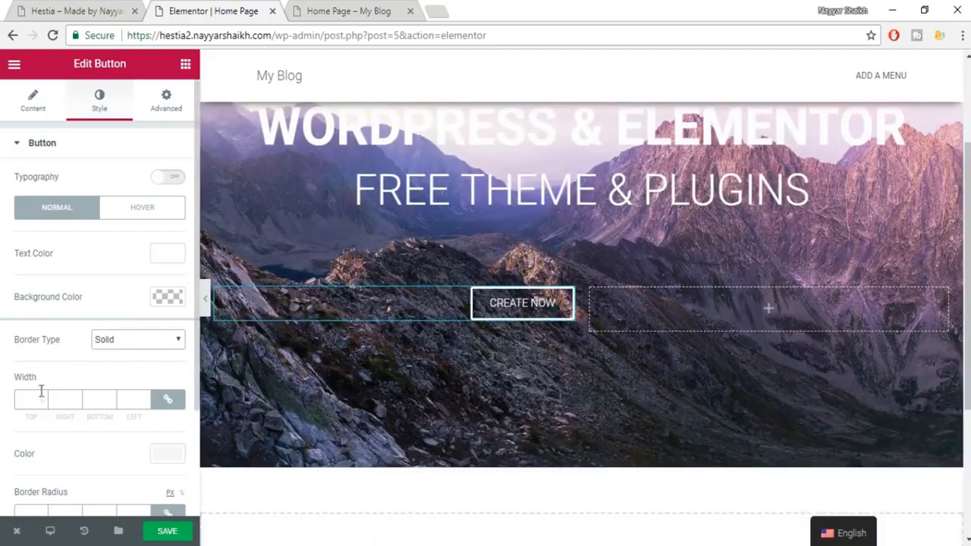
{"action": "left_click", "coordinate": [39, 396]}
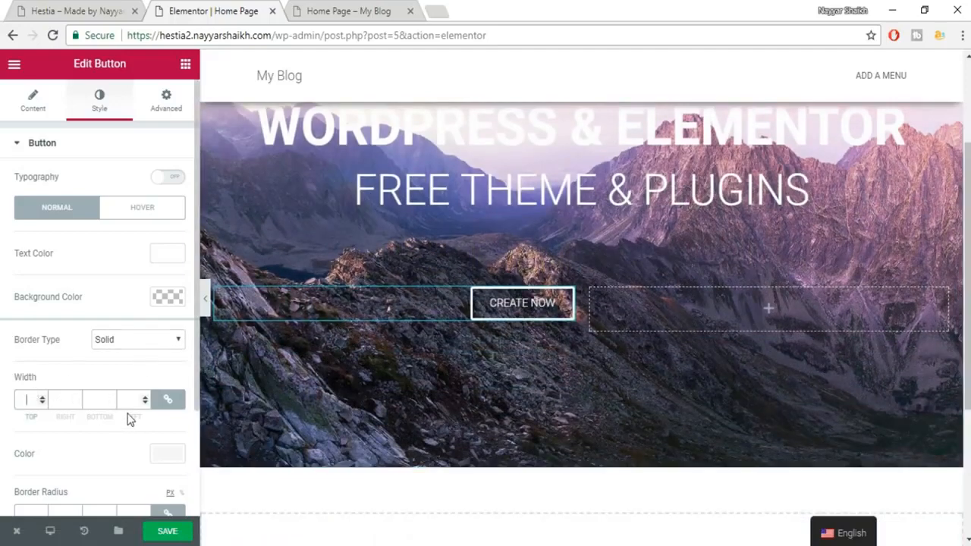
{"action": "type", "text": "1"}
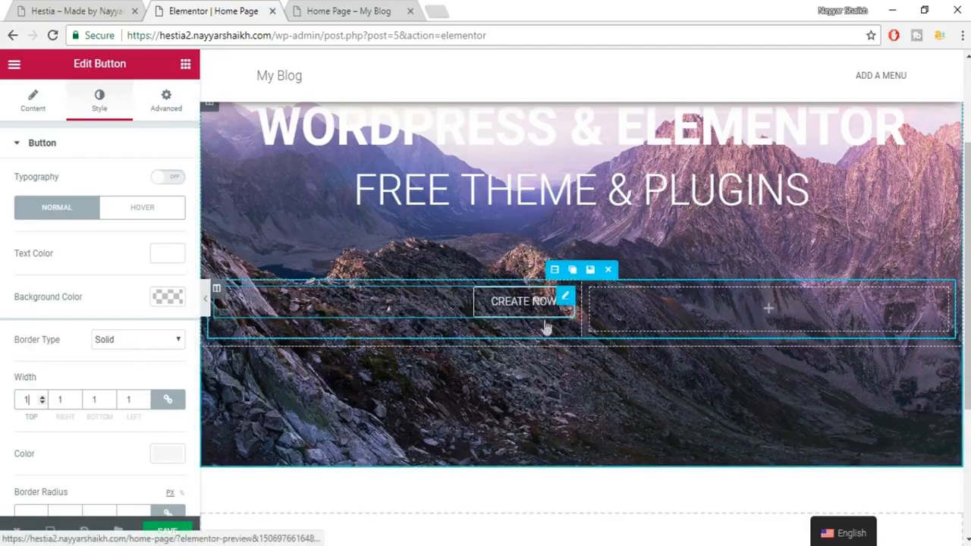
{"action": "scroll", "coordinate": [554, 383], "scroll_direction": "up", "scroll_amount": 1}
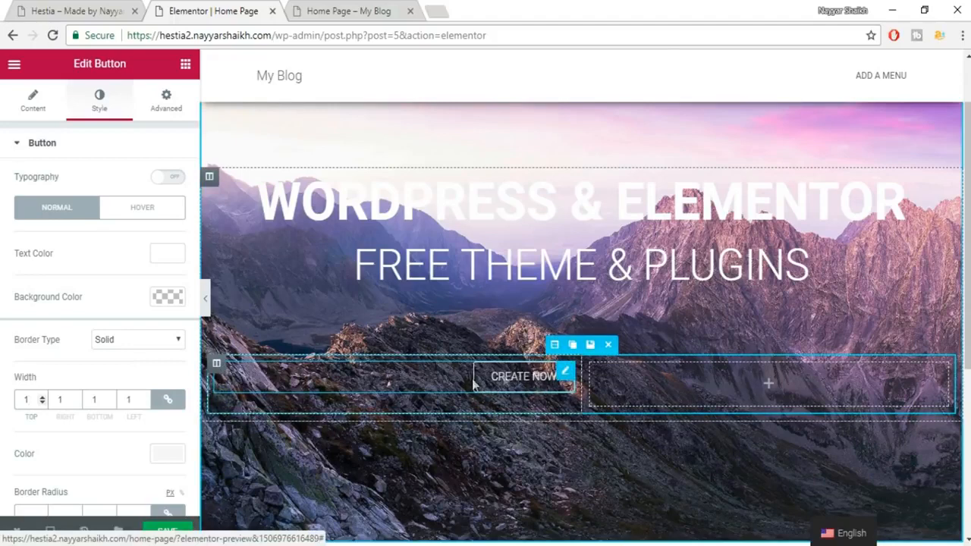
{"action": "left_click", "coordinate": [23, 7]}
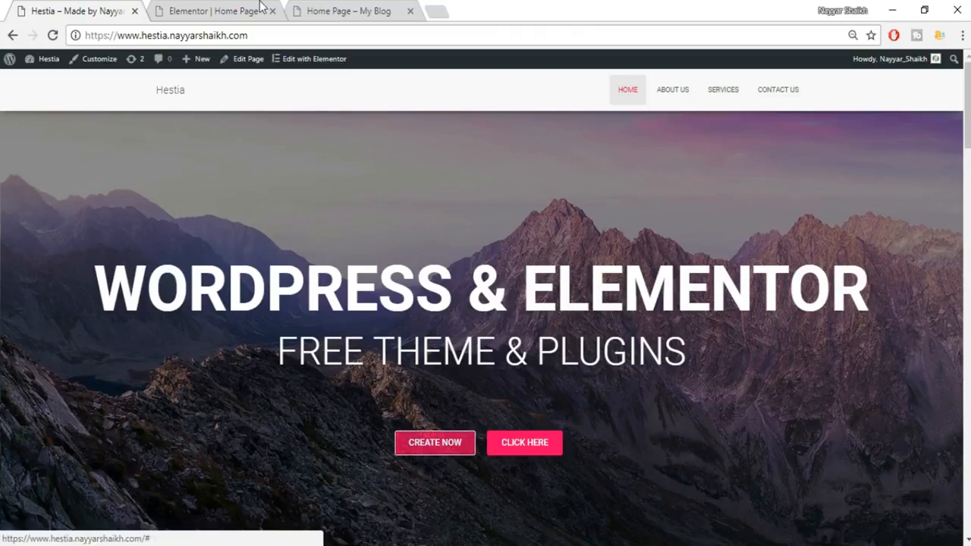
Set the CREATE NOW hover background colour to #e91e63 and save the page.
{"action": "left_click", "coordinate": [228, 11]}
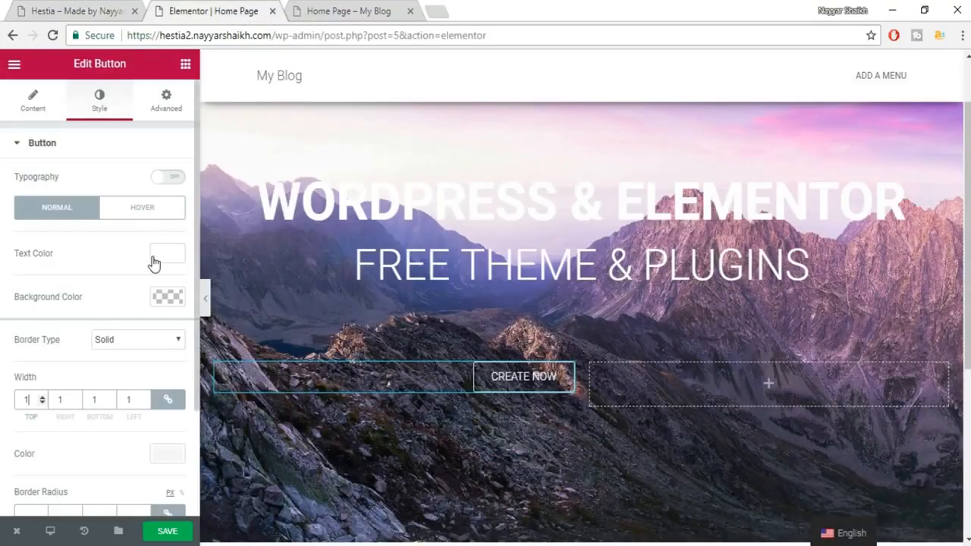
{"action": "left_click", "coordinate": [139, 221]}
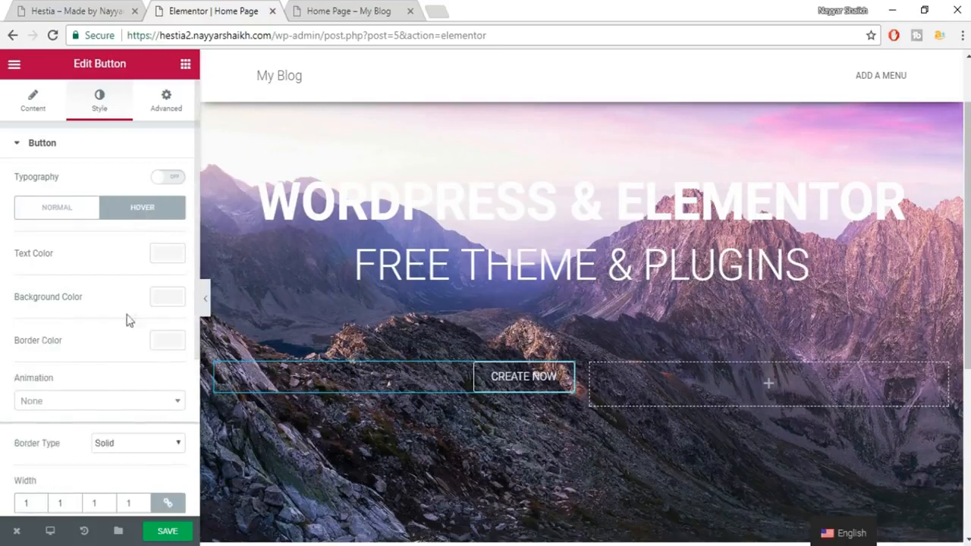
{"action": "left_click", "coordinate": [167, 298]}
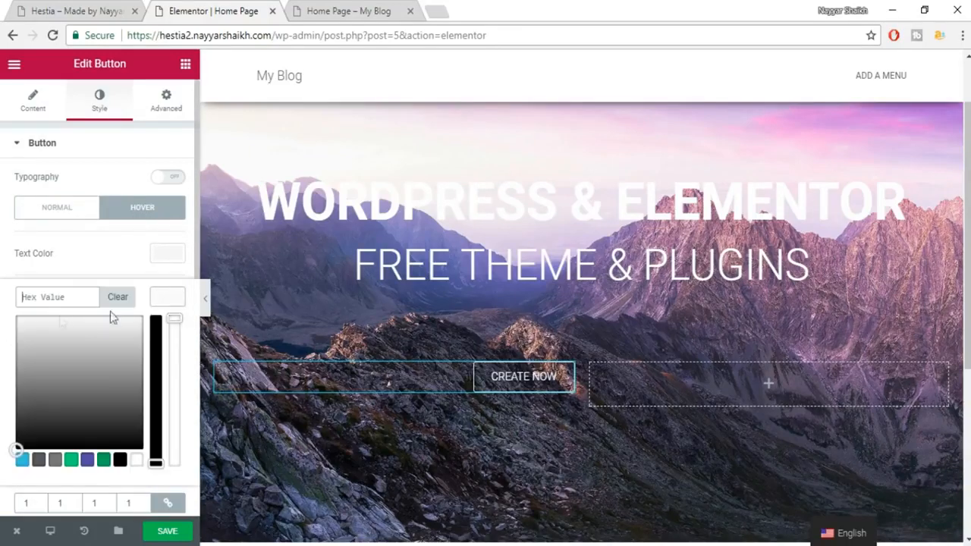
{"action": "type", "text": "THEME & PLUGINS"}
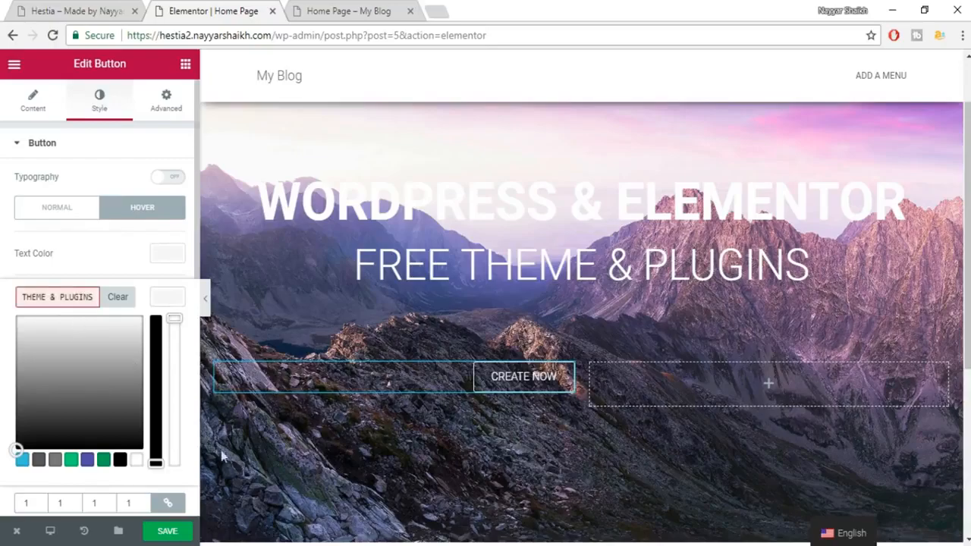
{"action": "key", "text": "alt+Tab"}
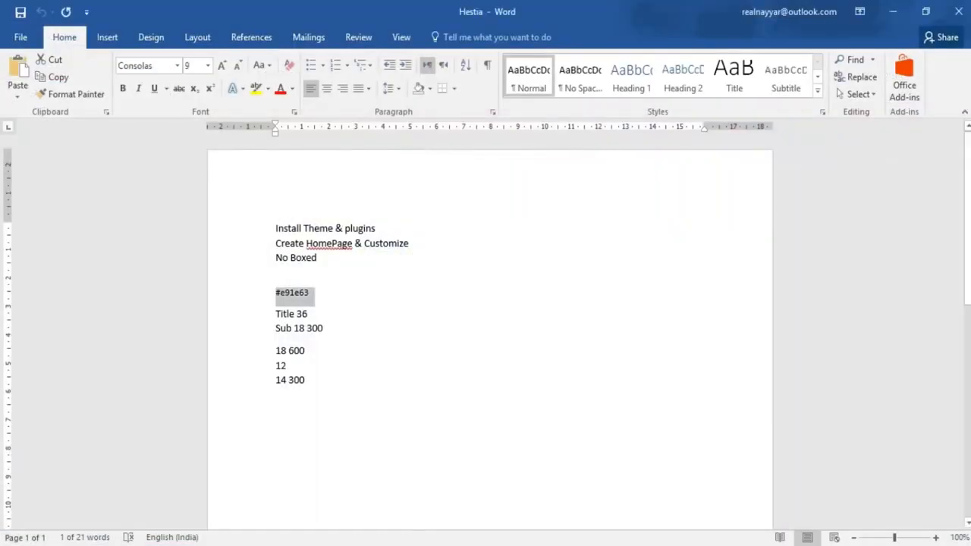
{"action": "key", "text": "alt+Tab"}
{"action": "key", "text": "ctrl+a"}
{"action": "type", "text": "#e91e63"}
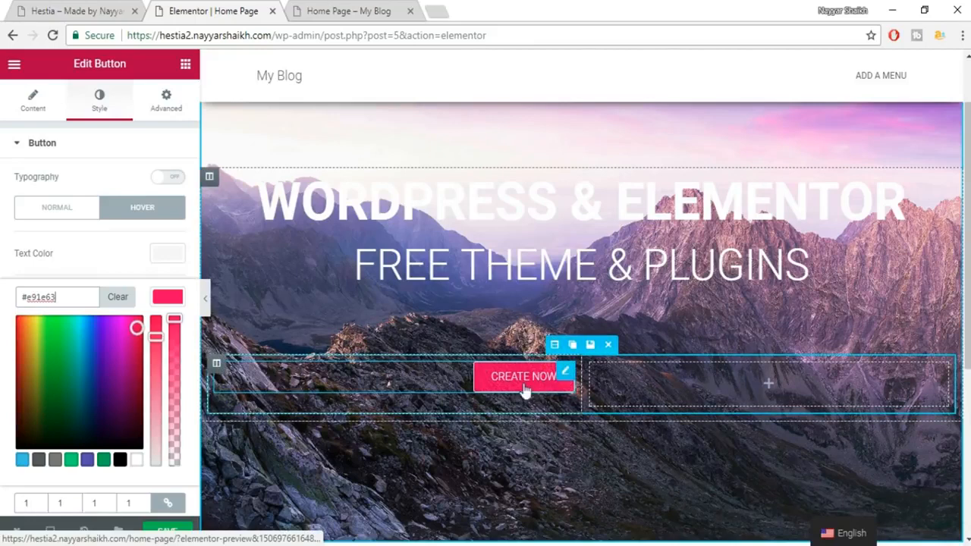
{"action": "left_click", "coordinate": [160, 295]}
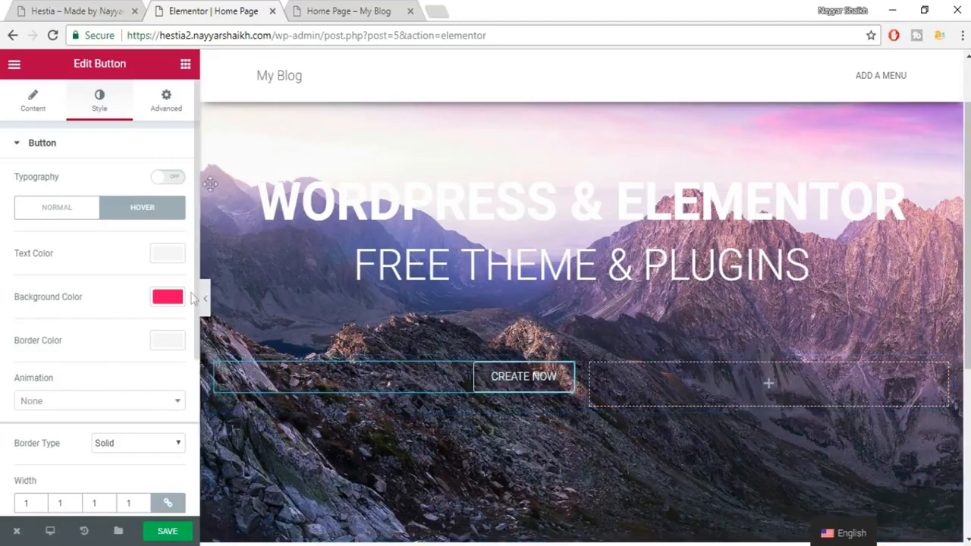
{"action": "left_click", "coordinate": [180, 532]}
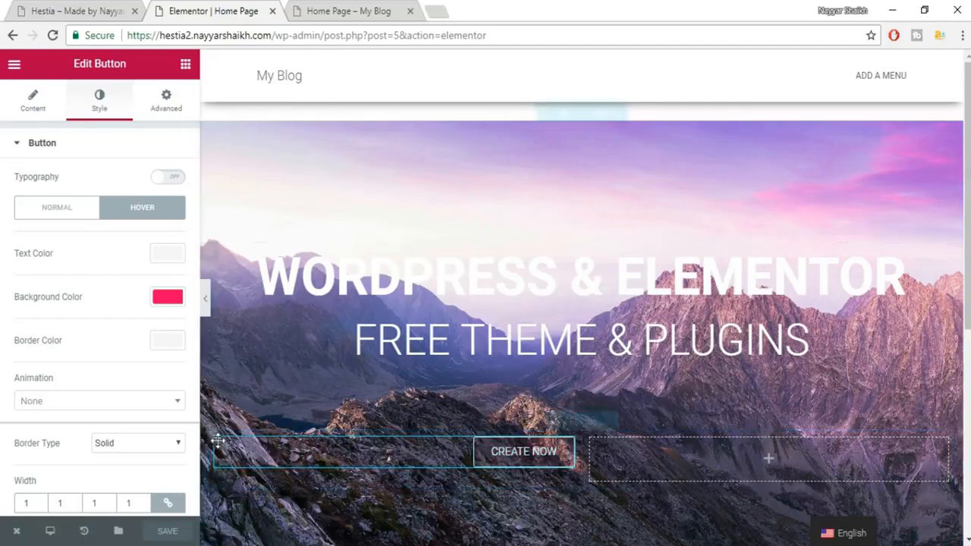
Duplicate the CREATE NOW column and delete the resulting empty third column.
{"action": "scroll", "coordinate": [221, 436], "scroll_direction": "down", "scroll_amount": 1}
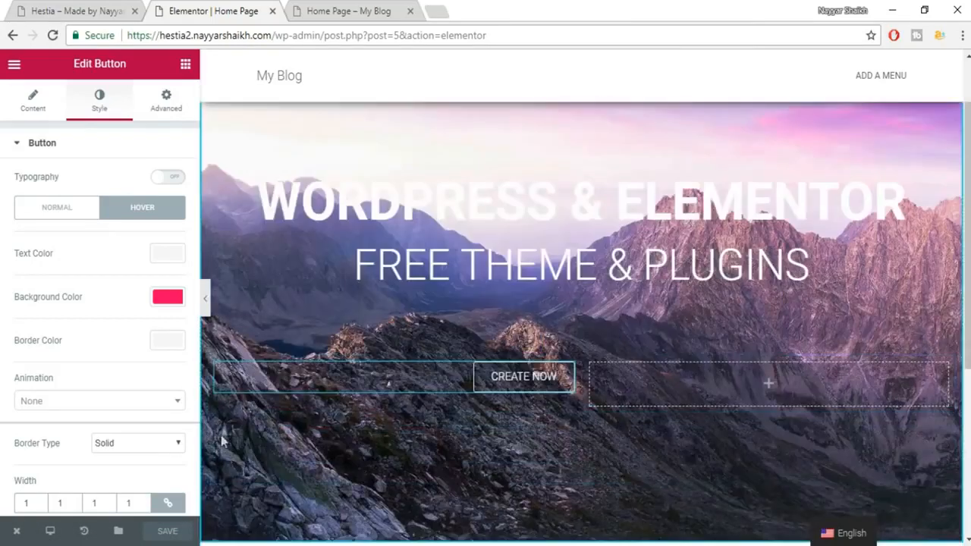
{"action": "scroll", "coordinate": [227, 397], "scroll_direction": "down", "scroll_amount": 1}
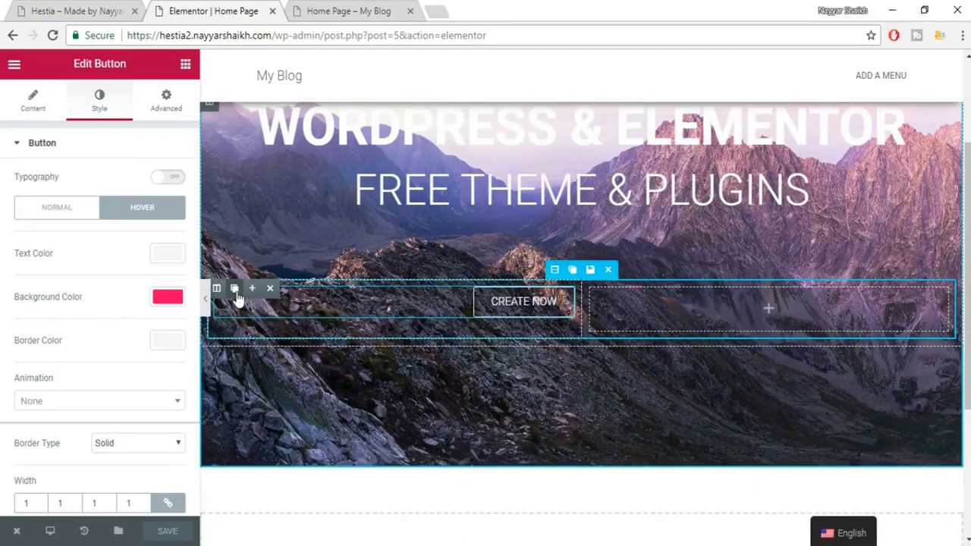
{"action": "left_click", "coordinate": [235, 292]}
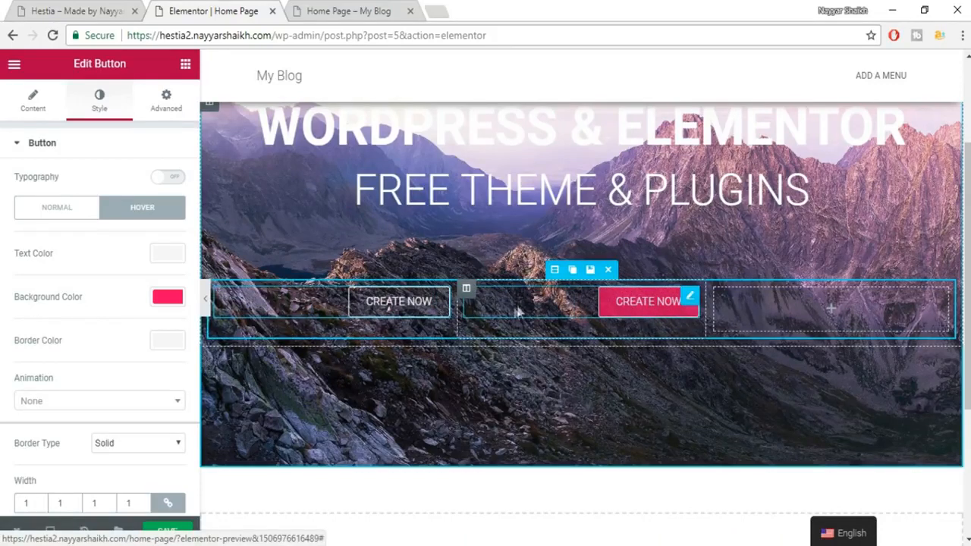
{"action": "left_click", "coordinate": [812, 305]}
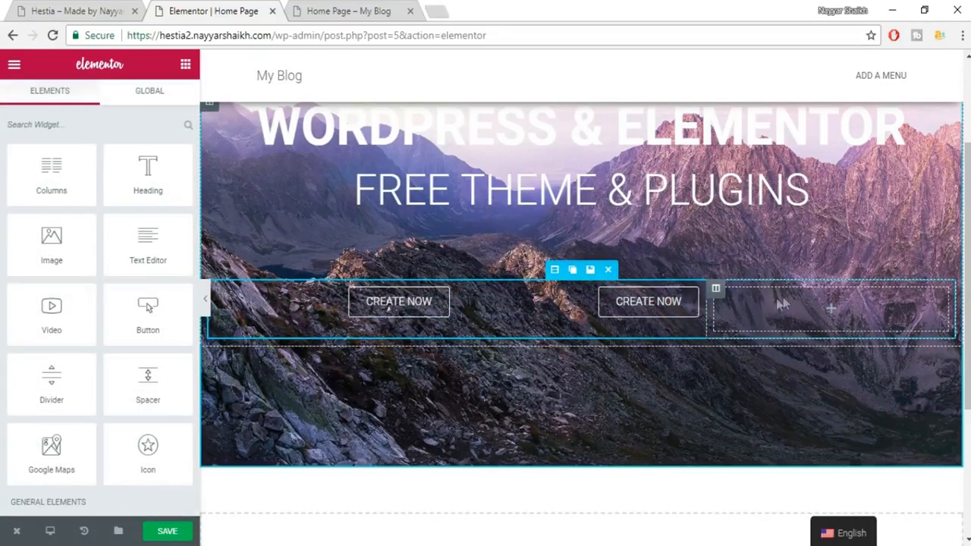
{"action": "mouse_move", "coordinate": [716, 288]}
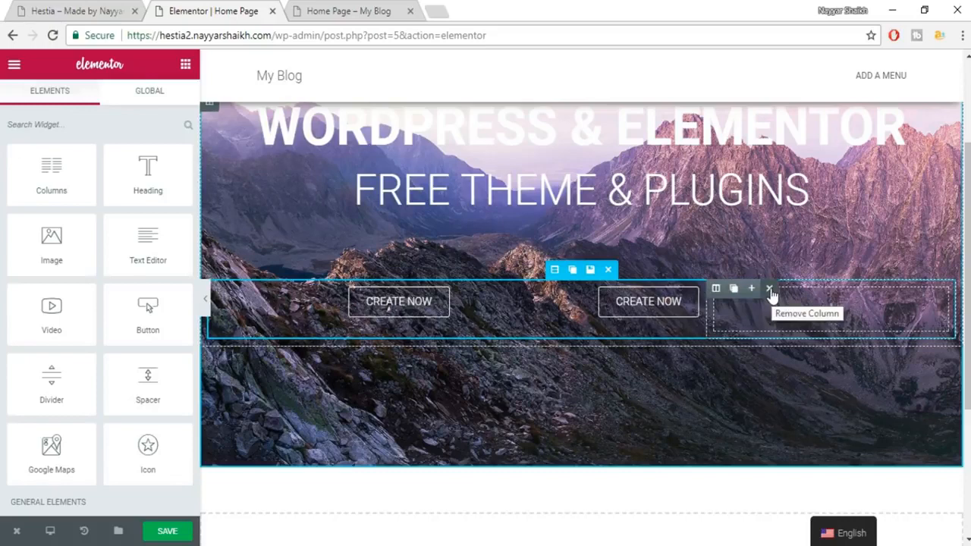
{"action": "left_click", "coordinate": [770, 290]}
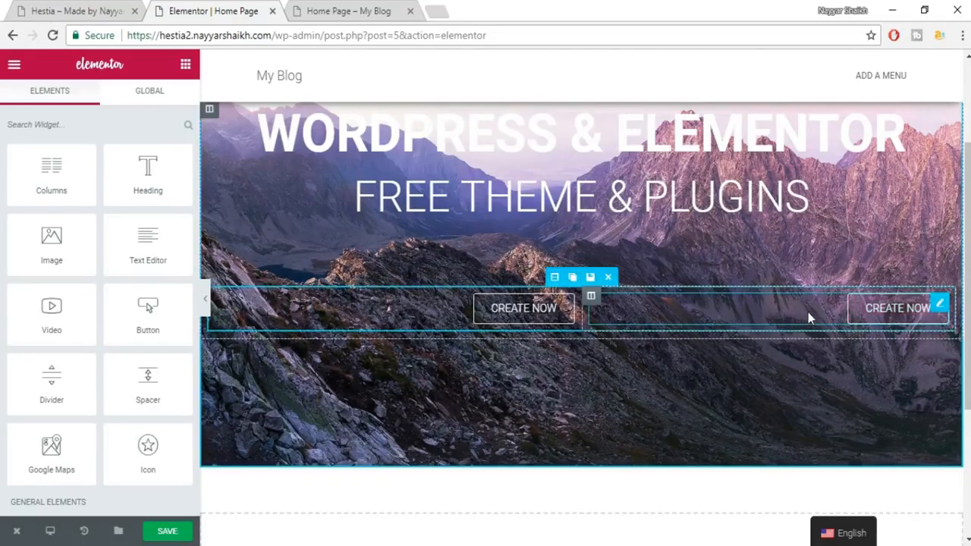
Left-align the second CREATE NOW button and give it a #e91e63 pink background.
{"action": "left_click", "coordinate": [744, 309]}
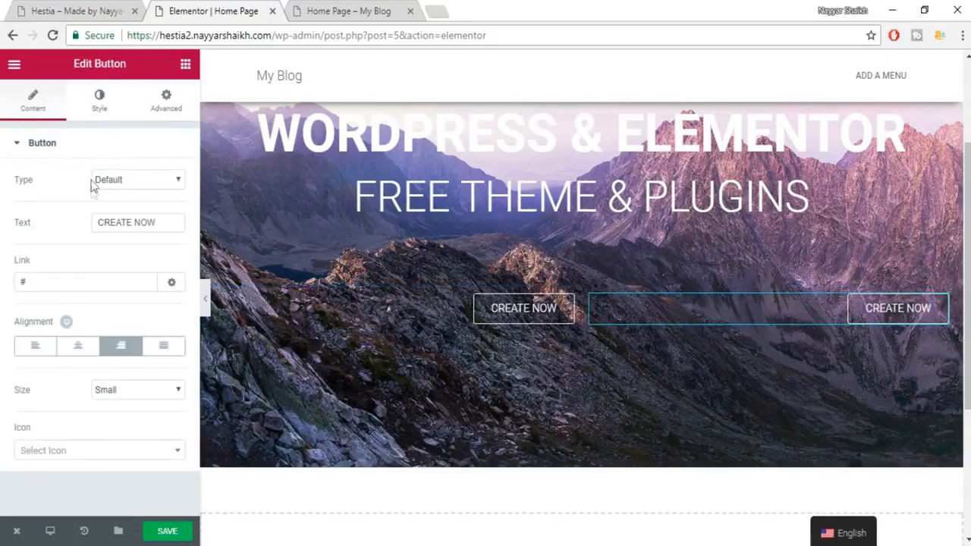
{"action": "left_click", "coordinate": [34, 349]}
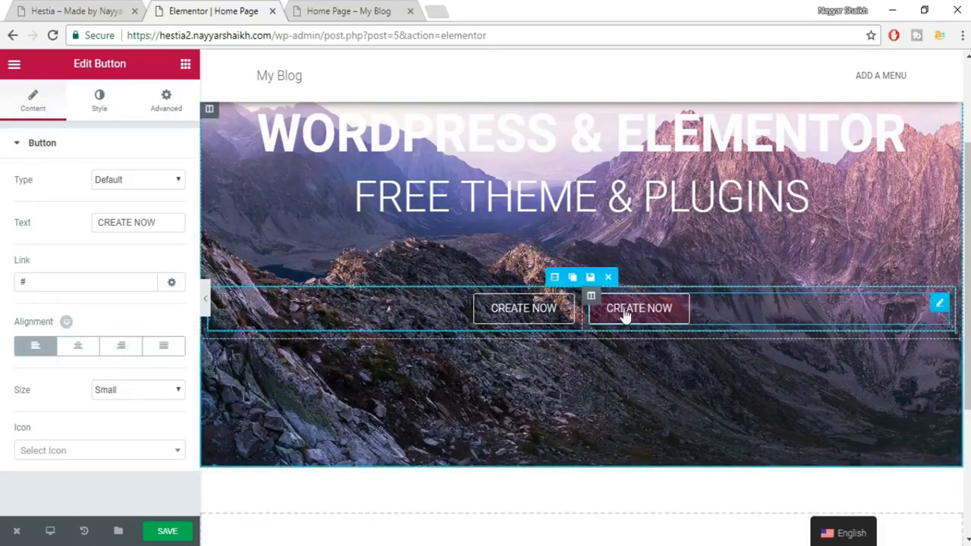
{"action": "left_click", "coordinate": [100, 98]}
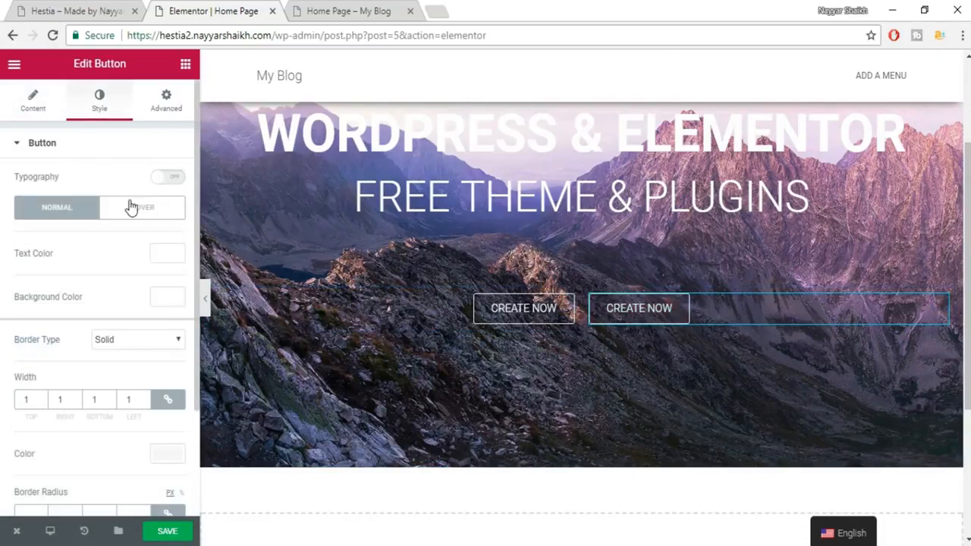
{"action": "left_click", "coordinate": [165, 300]}
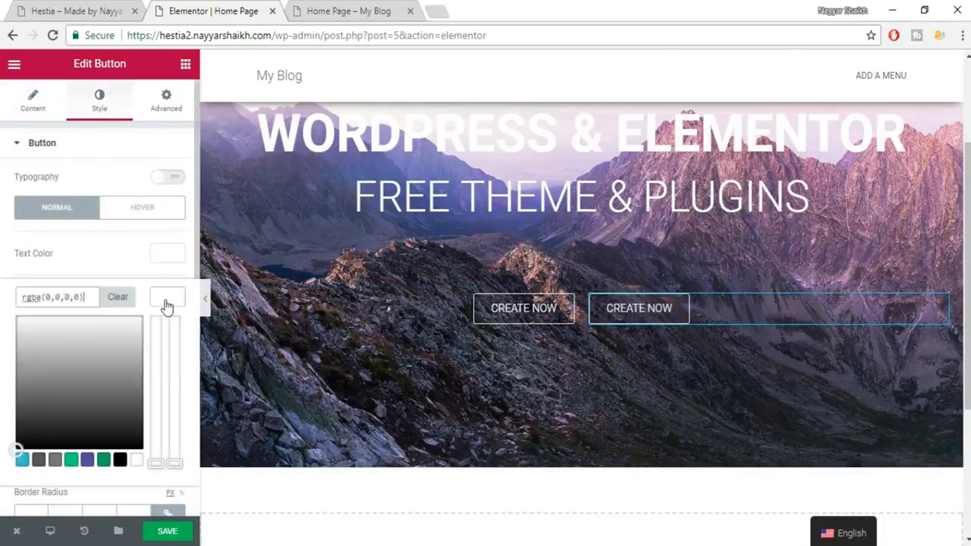
{"action": "triple_click", "coordinate": [88, 306]}
{"action": "type", "text": "#e91e63"}
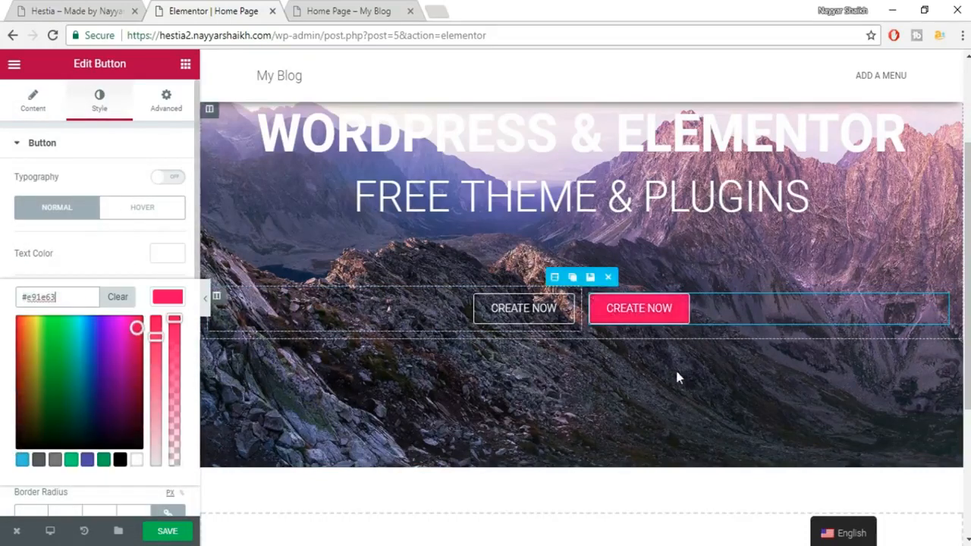
Make the second button's hover background colour transparent.
{"action": "left_click", "coordinate": [142, 208]}
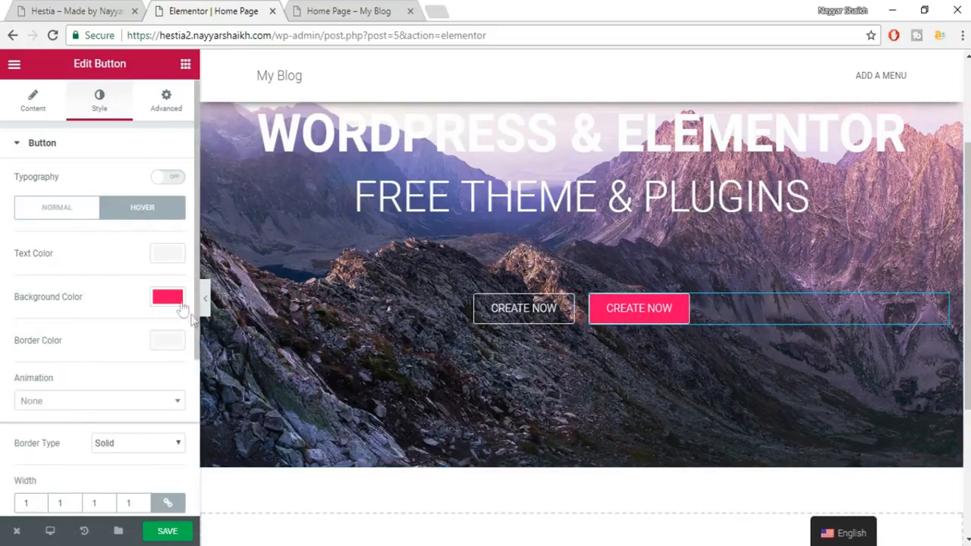
{"action": "left_click", "coordinate": [168, 297]}
{"action": "left_click_drag", "start_coordinate": [175, 320], "coordinate": [168, 502]}
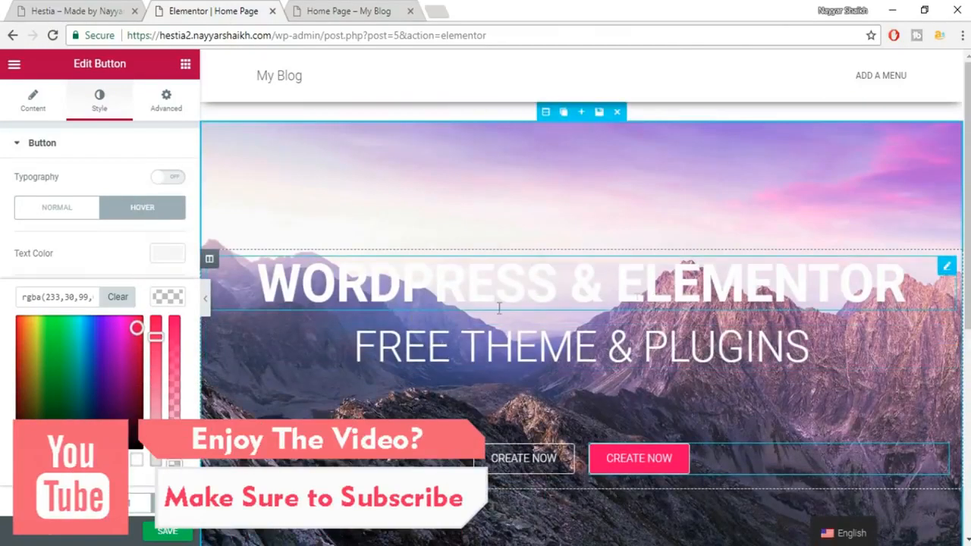
{"action": "left_click", "coordinate": [91, 10]}
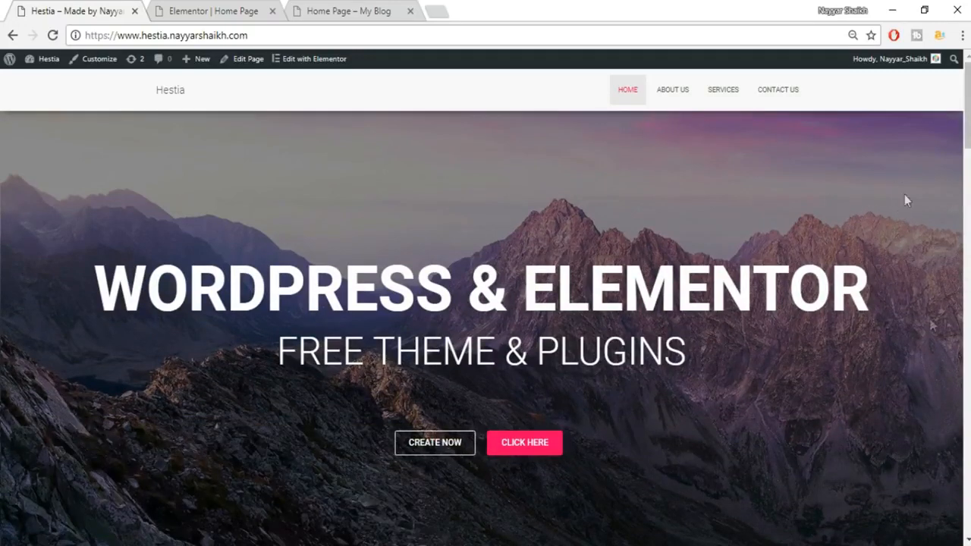
Enable a Classic background overlay on the mountain hero section.
{"action": "left_click", "coordinate": [216, 9]}
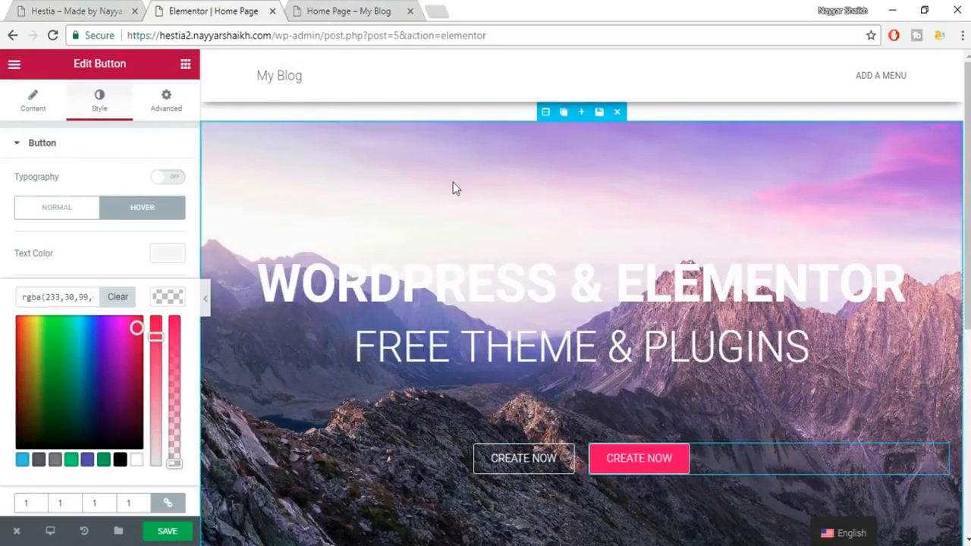
{"action": "left_click", "coordinate": [549, 113]}
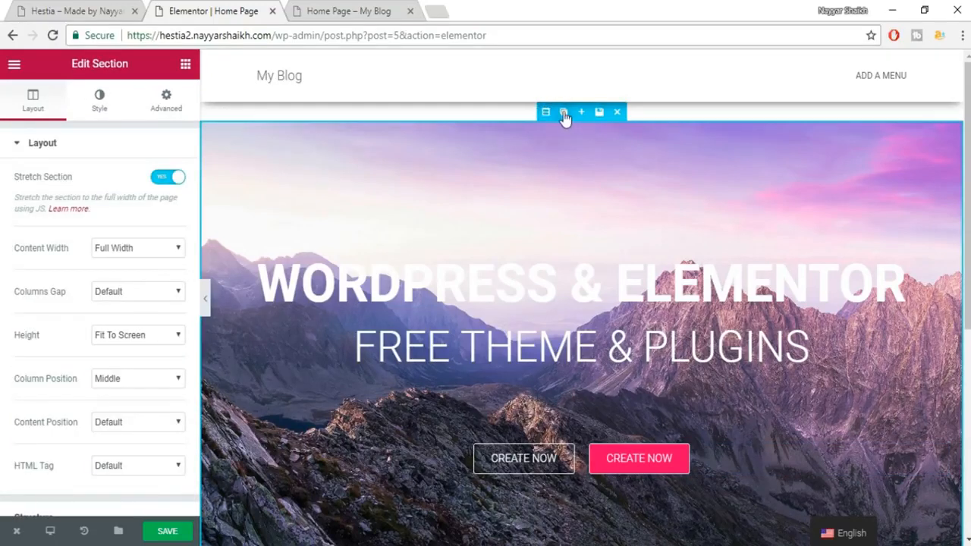
{"action": "left_click", "coordinate": [99, 101]}
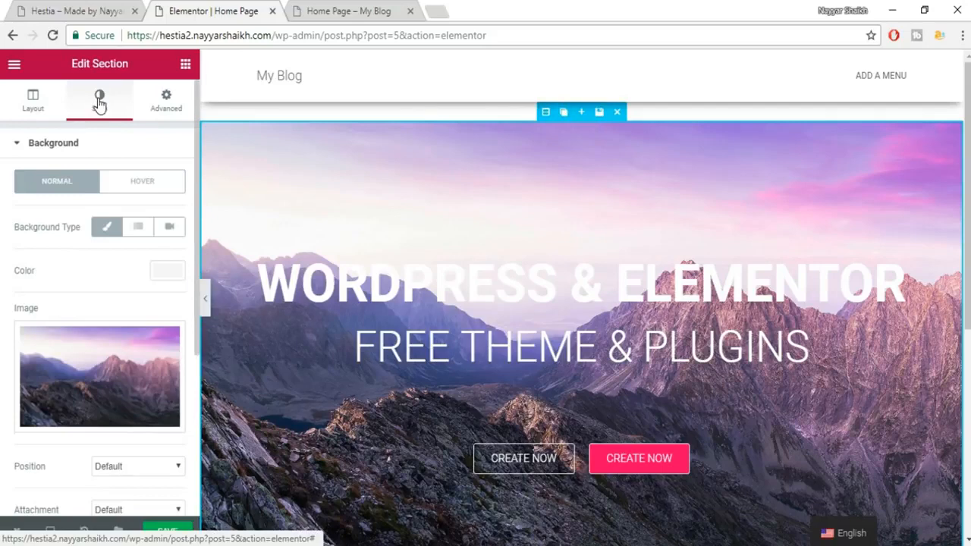
{"action": "scroll", "coordinate": [137, 298], "scroll_direction": "down", "scroll_amount": 5}
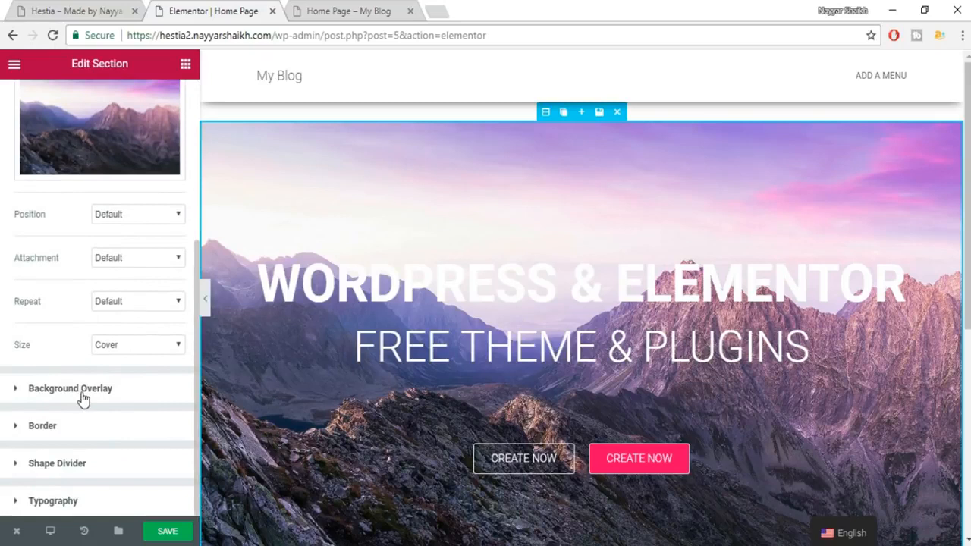
{"action": "left_click", "coordinate": [84, 390]}
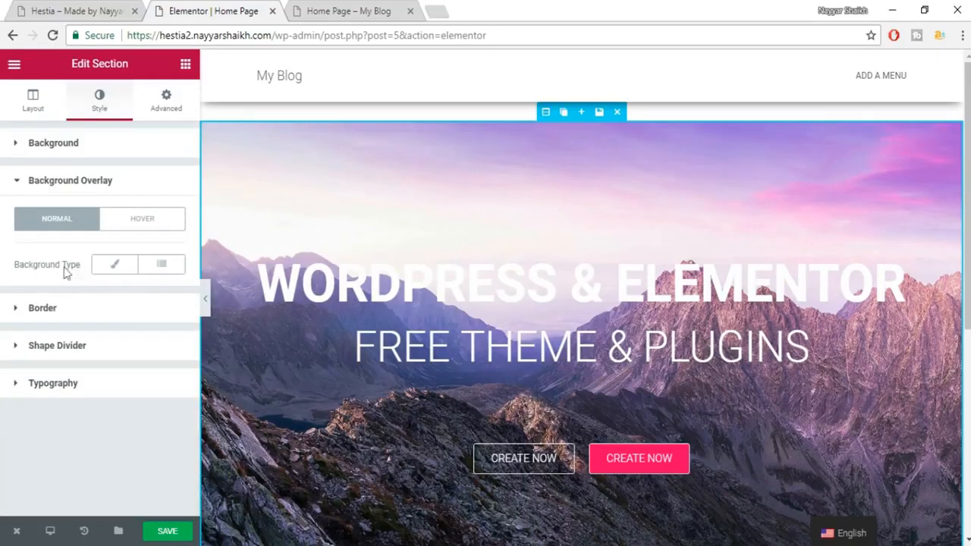
{"action": "left_click", "coordinate": [114, 272]}
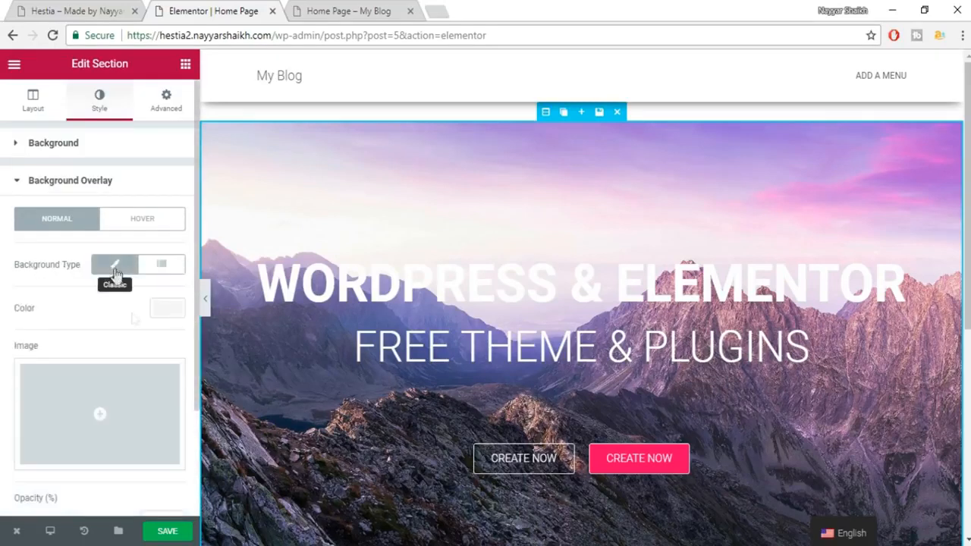
{"action": "scroll", "coordinate": [135, 350], "scroll_direction": "down", "scroll_amount": 2}
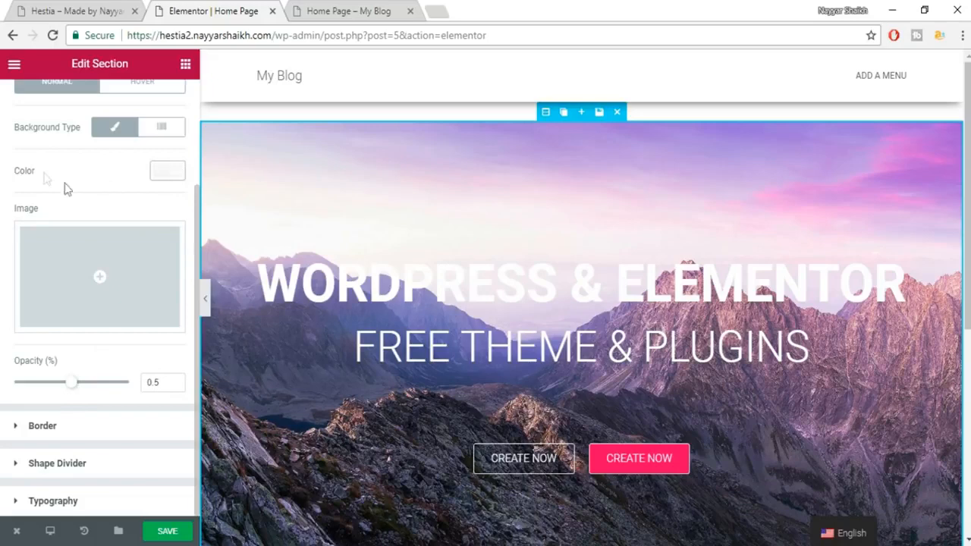
Set the overlay colour to black with 0.55 opacity and save the page.
{"action": "left_click", "coordinate": [159, 175]}
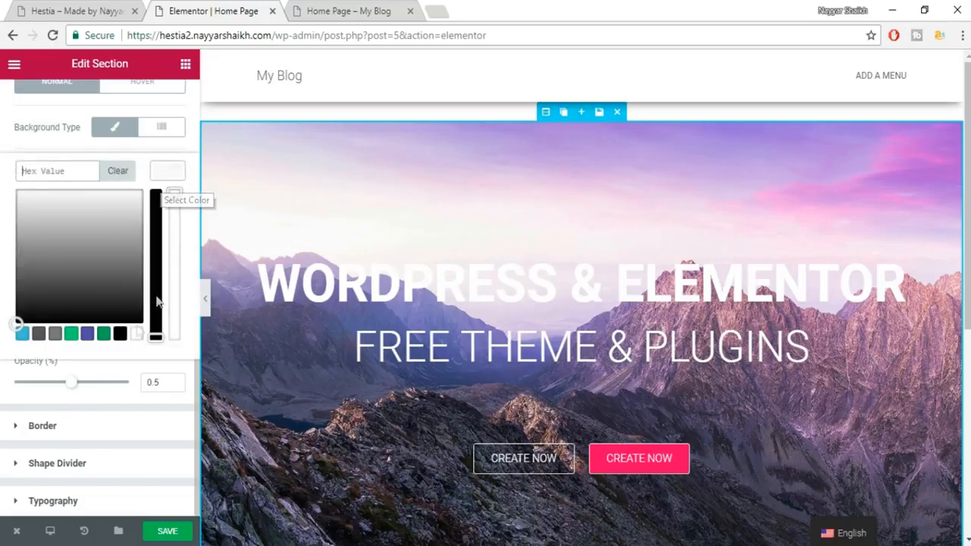
{"action": "left_click", "coordinate": [119, 335]}
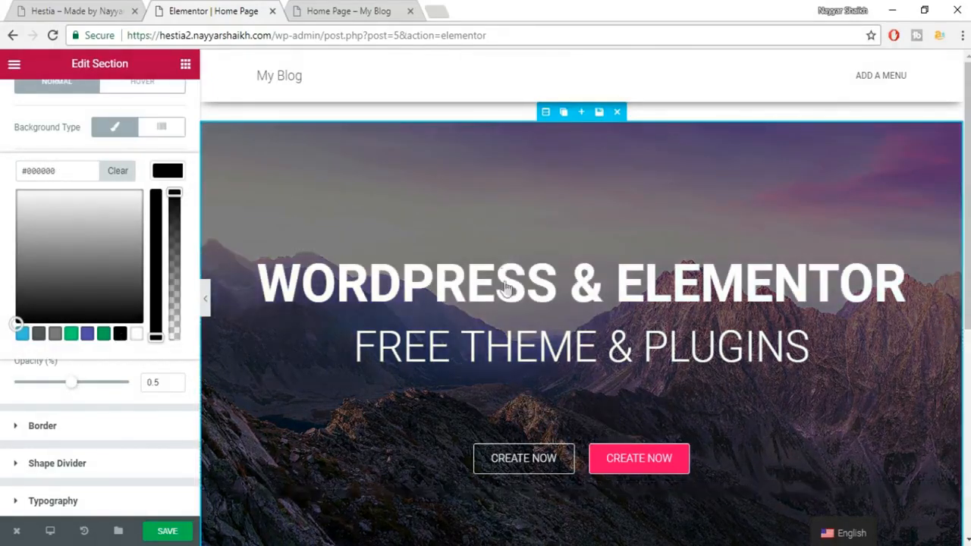
{"action": "left_click", "coordinate": [160, 174]}
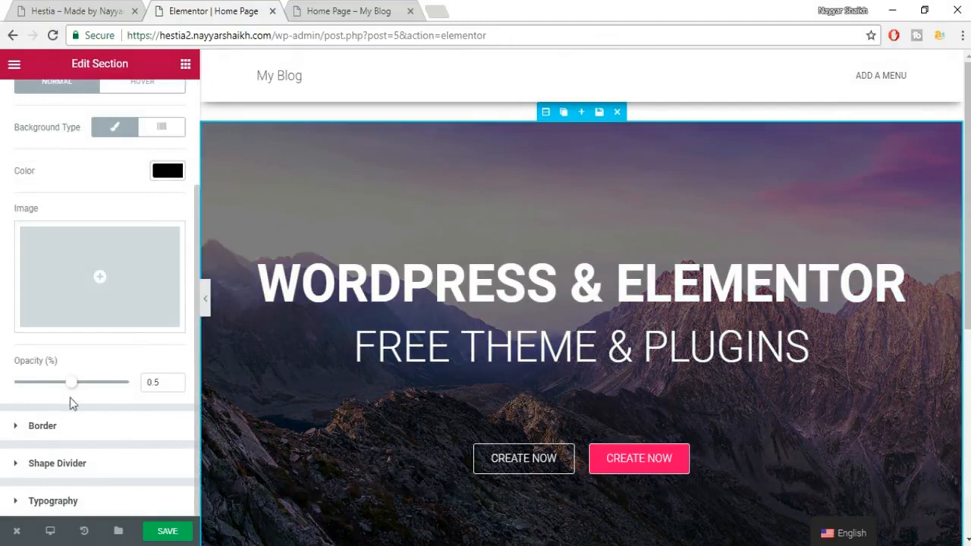
{"action": "left_click_drag", "start_coordinate": [85, 389], "coordinate": [144, 390]}
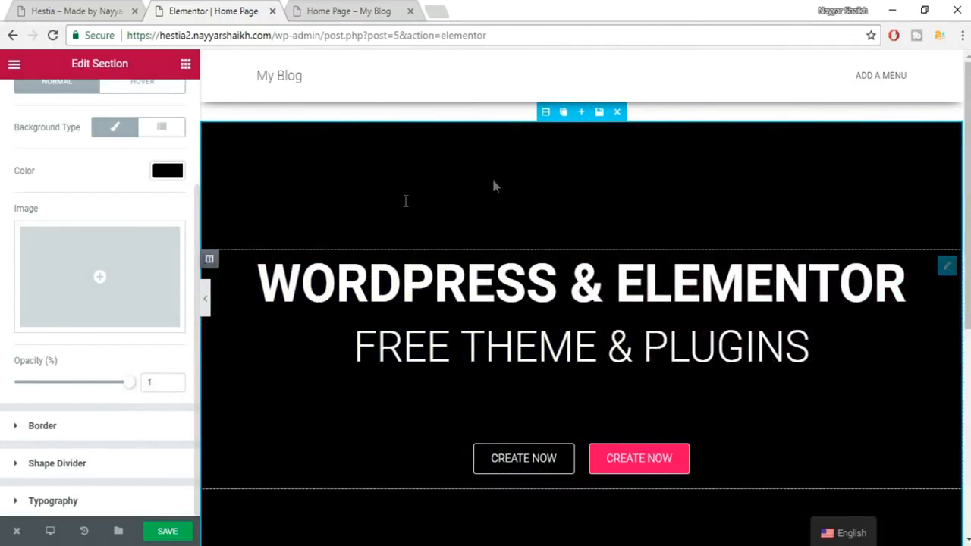
{"action": "left_click_drag", "start_coordinate": [126, 389], "coordinate": [79, 394]}
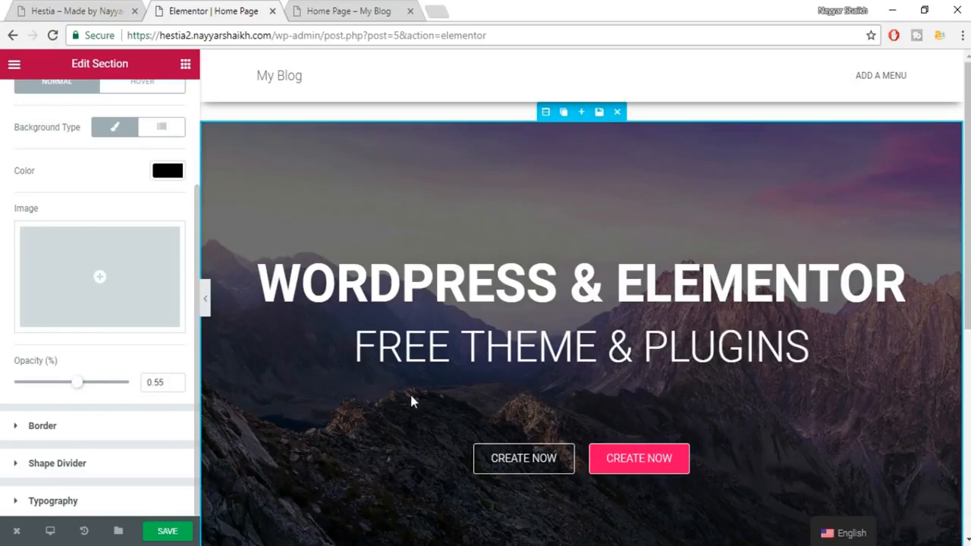
{"action": "scroll", "coordinate": [760, 351], "scroll_direction": "down", "scroll_amount": 2}
{"action": "scroll", "coordinate": [599, 345], "scroll_direction": "up", "scroll_amount": 2}
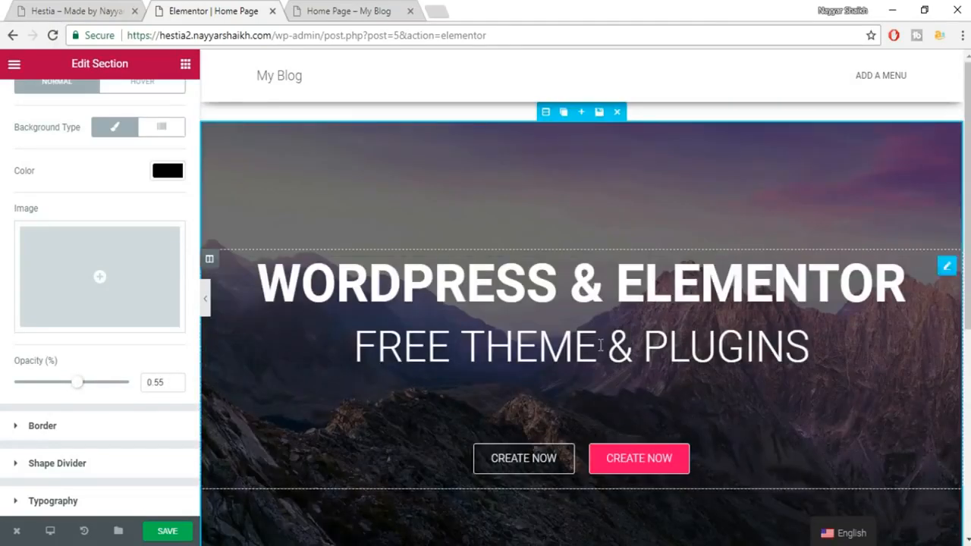
{"action": "left_click", "coordinate": [159, 532]}
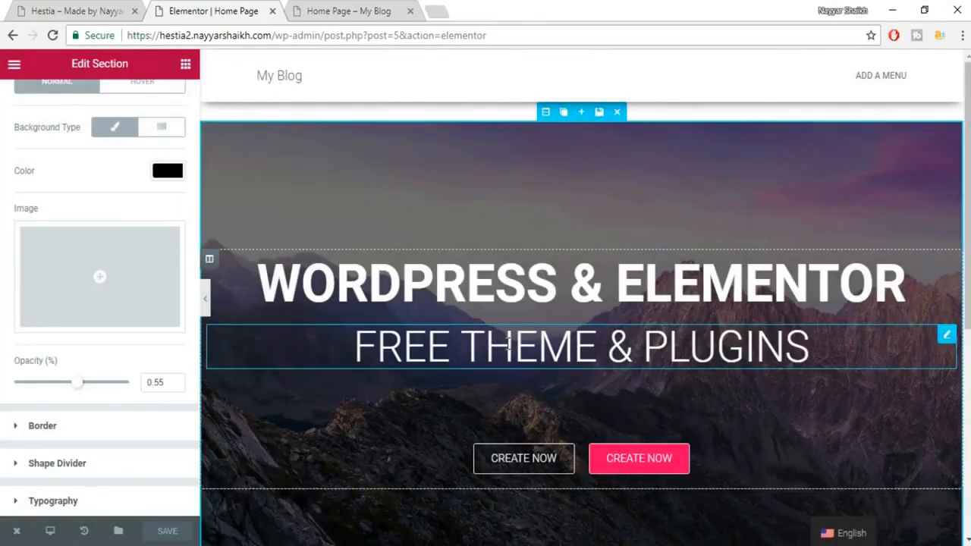
{"action": "left_click", "coordinate": [102, 10]}
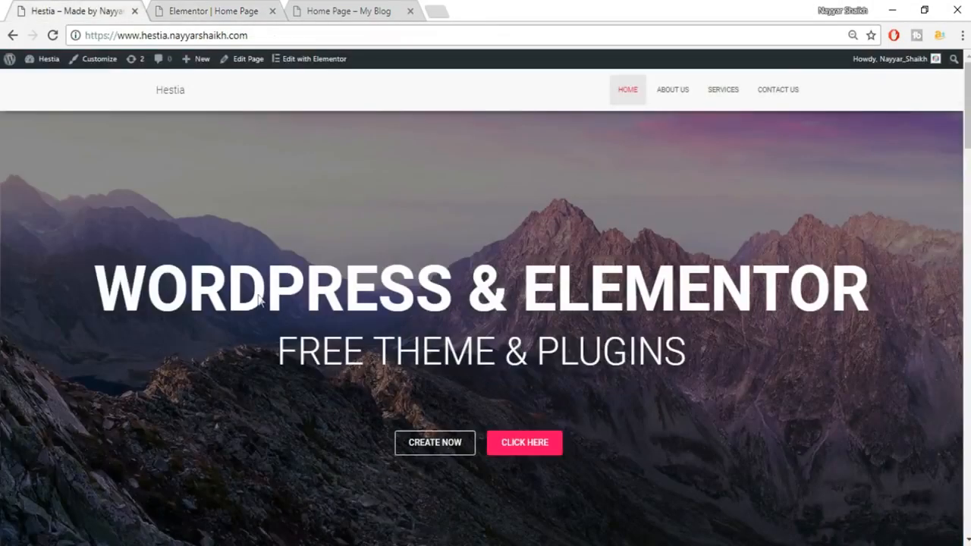
{"action": "left_click", "coordinate": [190, 9]}
{"action": "scroll", "coordinate": [768, 369], "scroll_direction": "down", "scroll_amount": 3}
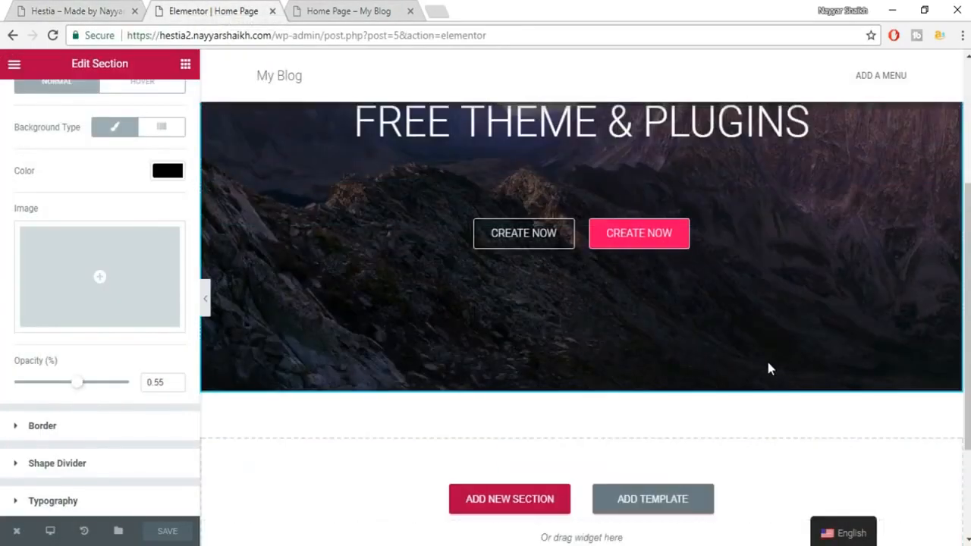
{"action": "left_click", "coordinate": [61, 9]}
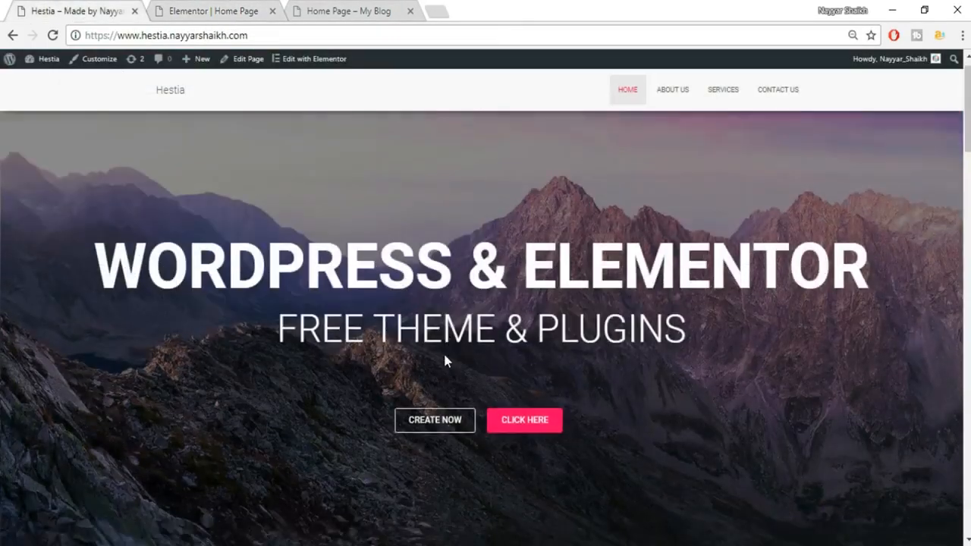
{"action": "scroll", "coordinate": [455, 319], "scroll_direction": "down", "scroll_amount": 6}
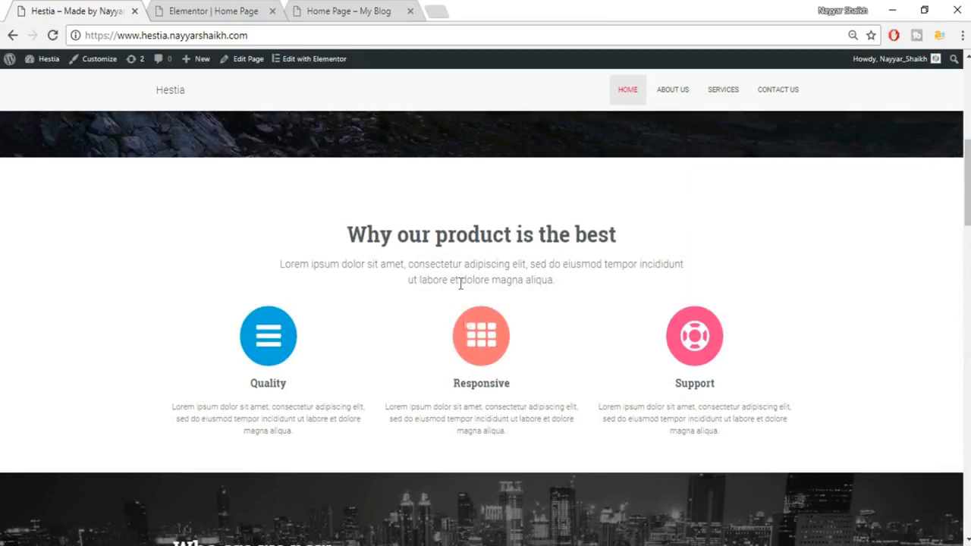
{"action": "left_click", "coordinate": [235, 8]}
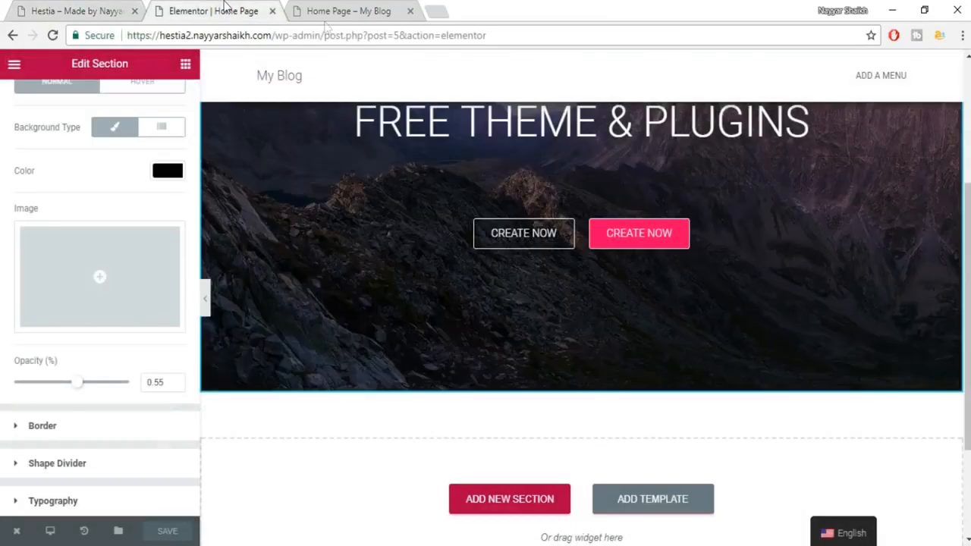
{"action": "scroll", "coordinate": [633, 366], "scroll_direction": "down", "scroll_amount": 3}
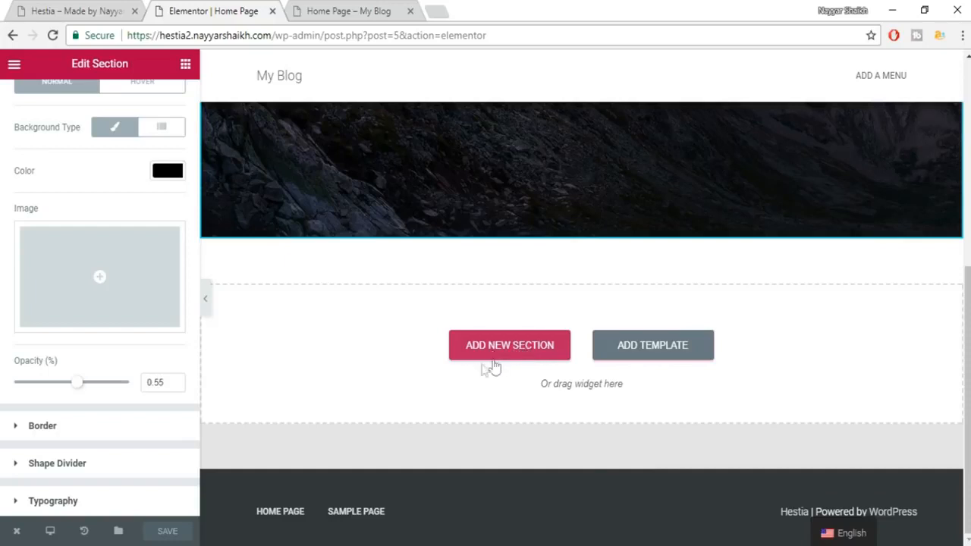
{"action": "left_click", "coordinate": [187, 66]}
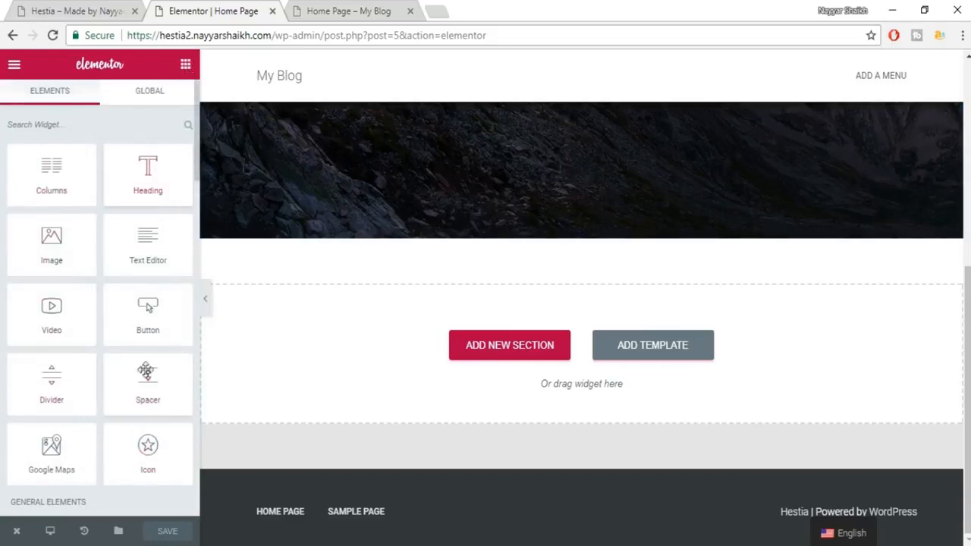
{"action": "left_click", "coordinate": [59, 11]}
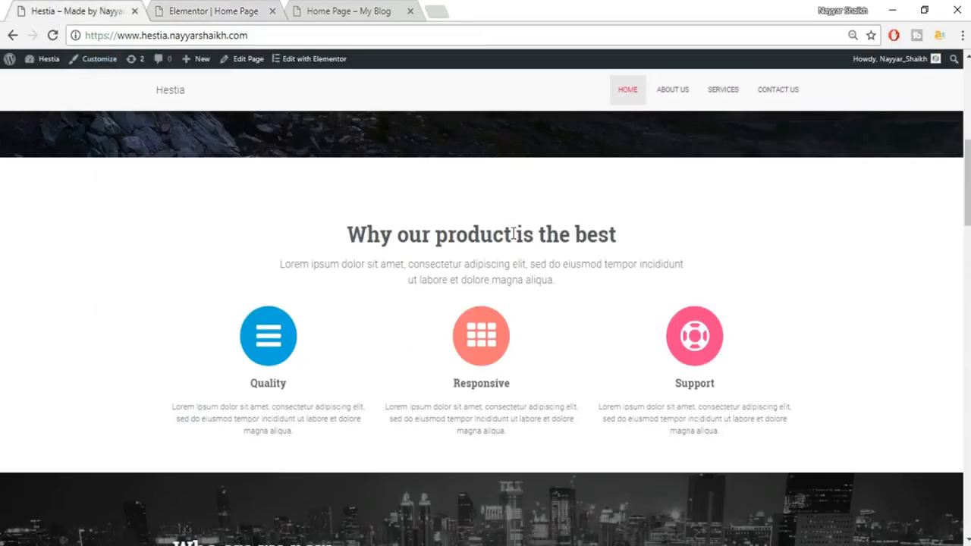
{"action": "left_click", "coordinate": [213, 11]}
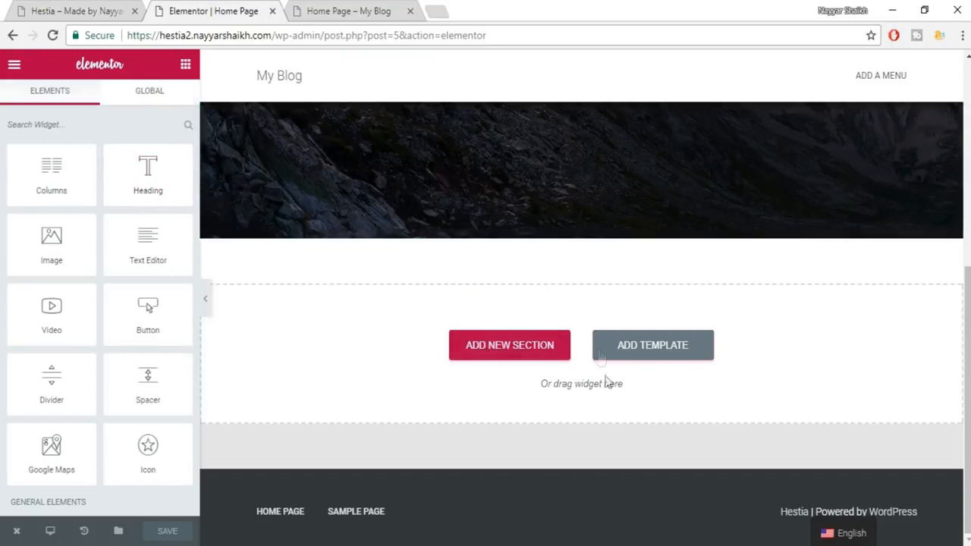
Drop a Heading widget below the mountain hero and paste 'Why our product is the best' from the live site as its title.
{"action": "left_click_drag", "start_coordinate": [137, 161], "coordinate": [566, 362]}
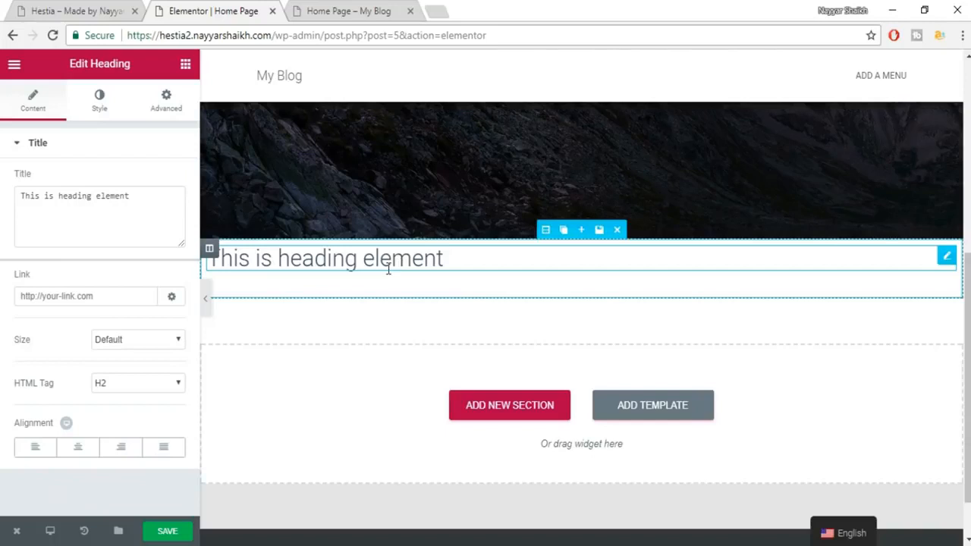
{"action": "scroll", "coordinate": [418, 339], "scroll_direction": "up", "scroll_amount": 1}
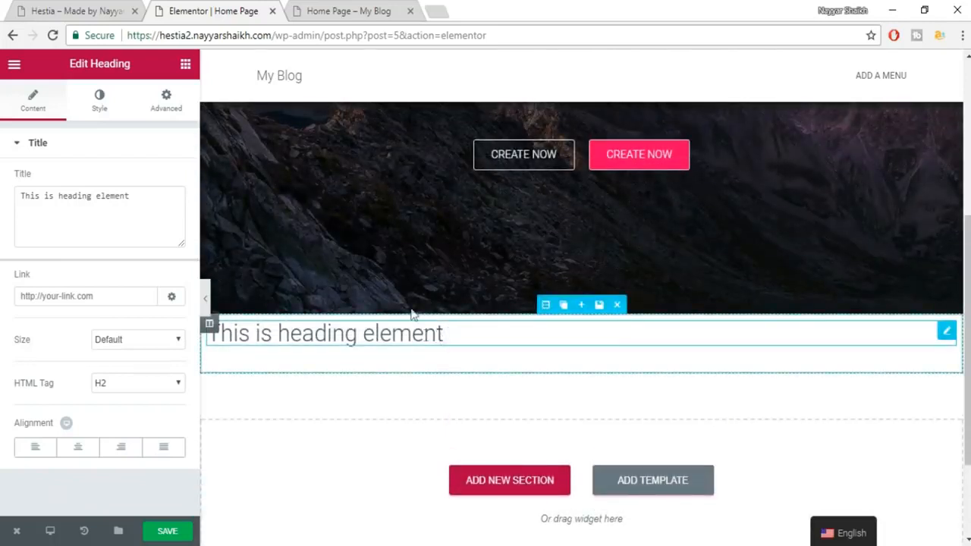
{"action": "left_click", "coordinate": [108, 10]}
{"action": "left_click_drag", "start_coordinate": [353, 235], "coordinate": [636, 230]}
{"action": "key", "text": "ctrl+c"}
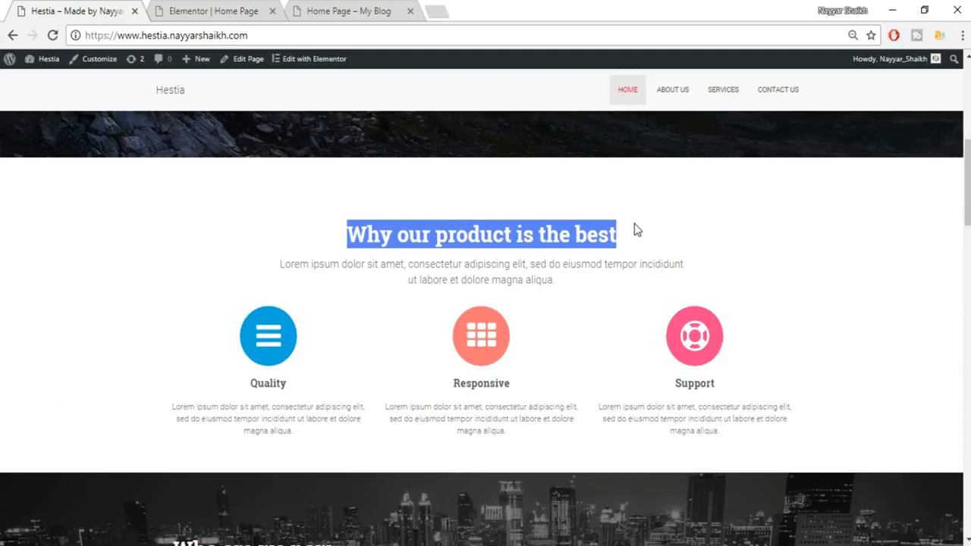
{"action": "left_click", "coordinate": [216, 14]}
{"action": "left_click", "coordinate": [110, 199]}
{"action": "key", "text": "ctrl+a"}
{"action": "key", "text": "ctrl+v"}
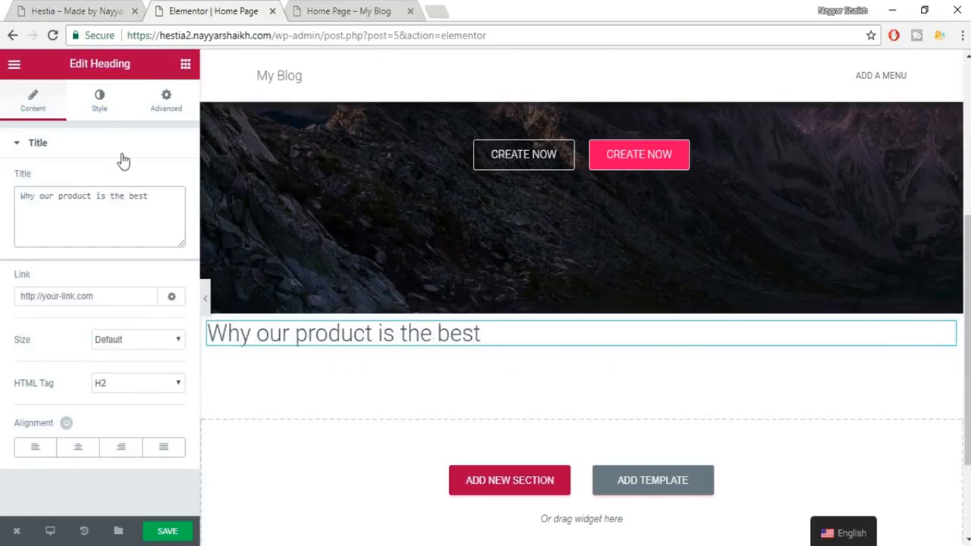
Centre the heading and set its text colour to dark grey.
{"action": "left_click", "coordinate": [77, 447]}
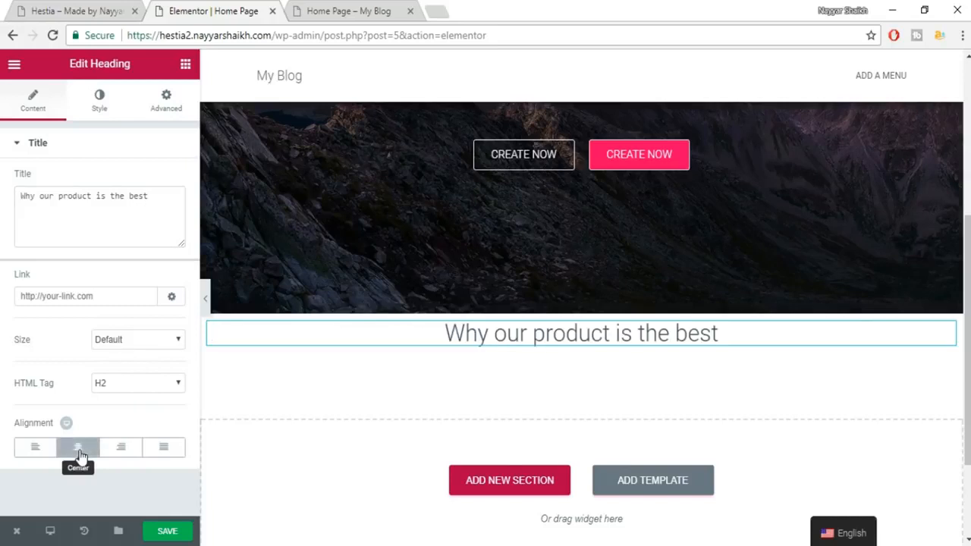
{"action": "left_click", "coordinate": [101, 107]}
{"action": "left_click", "coordinate": [179, 189]}
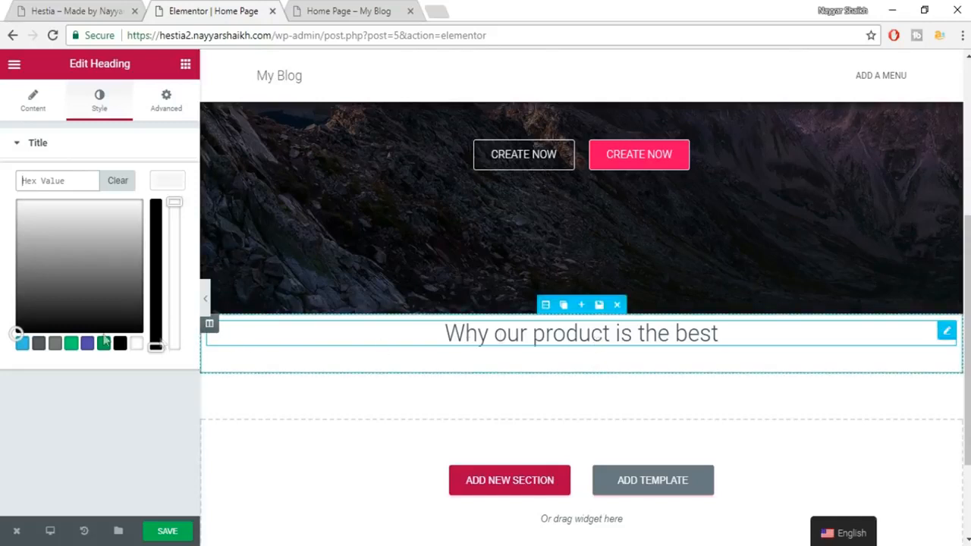
{"action": "left_click", "coordinate": [39, 347]}
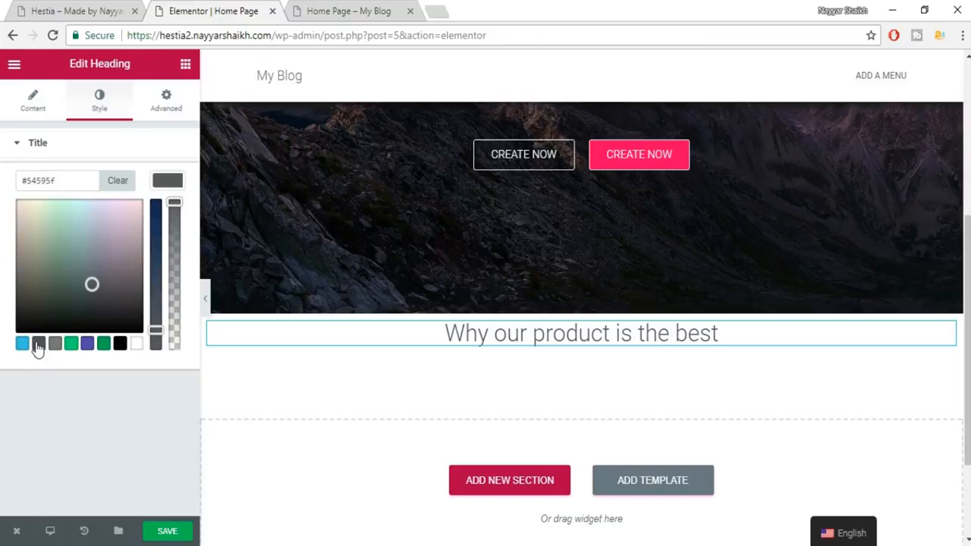
{"action": "left_click", "coordinate": [165, 181]}
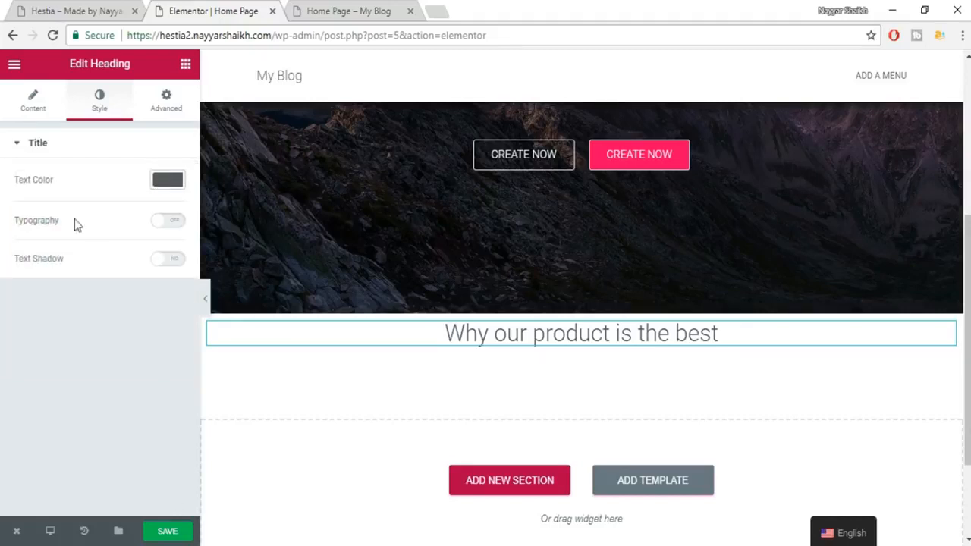
Set the heading typography to 35 px Roboto Slab at weight 600, checking against the live site.
{"action": "left_click", "coordinate": [167, 223]}
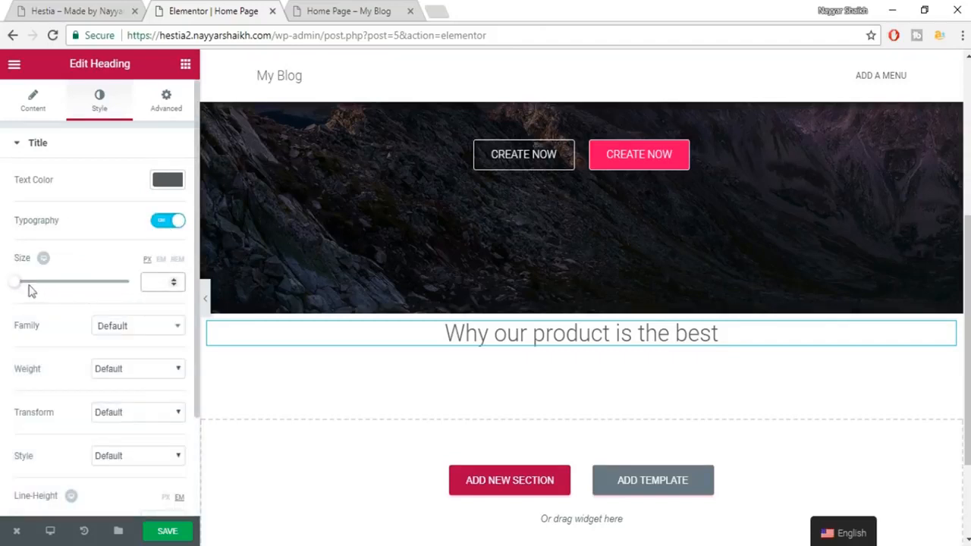
{"action": "left_click_drag", "start_coordinate": [23, 282], "coordinate": [35, 284]}
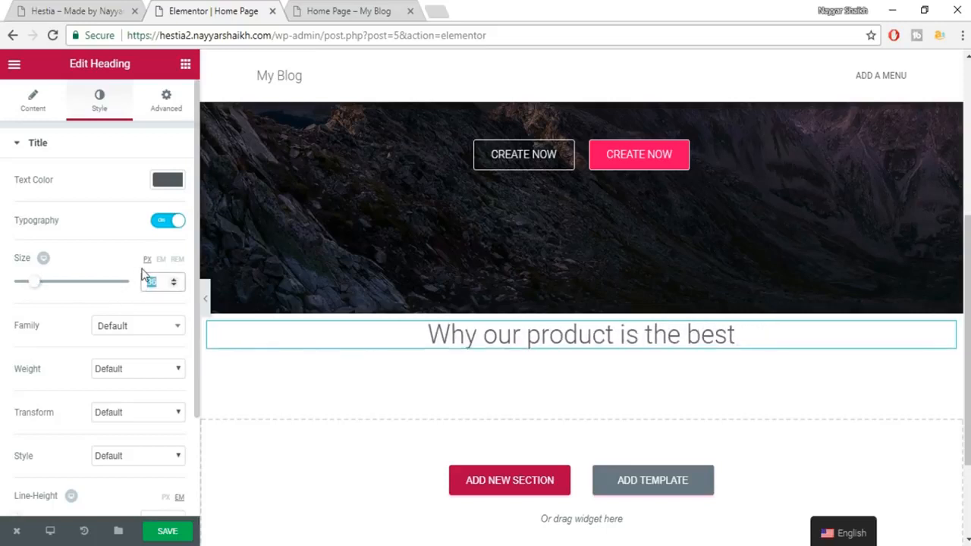
{"action": "type", "text": "35"}
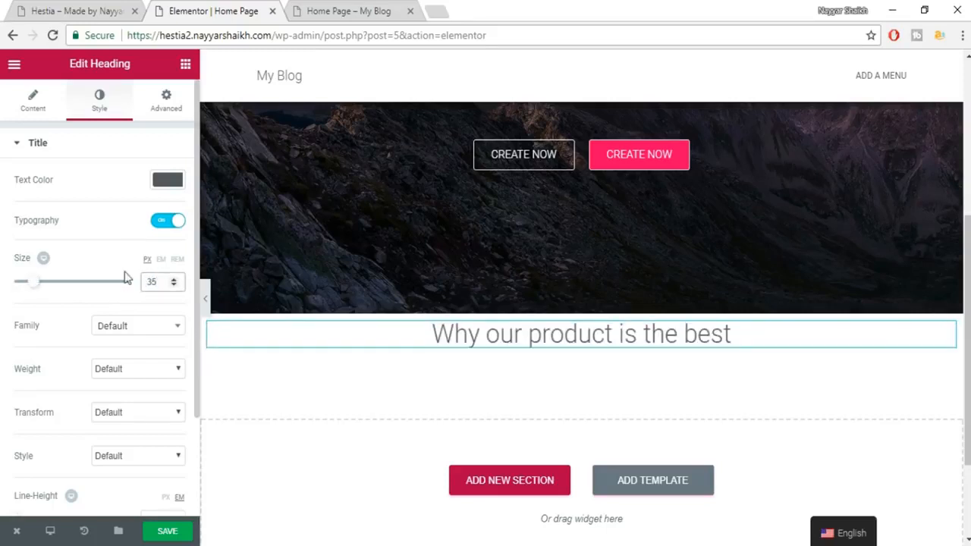
{"action": "left_click", "coordinate": [110, 306]}
{"action": "left_click", "coordinate": [134, 332]}
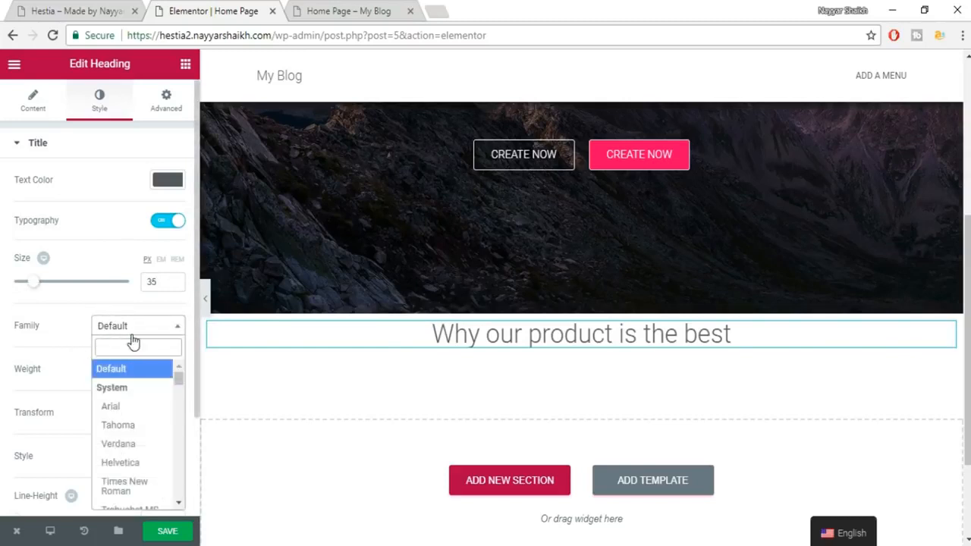
{"action": "type", "text": "ROBOT"}
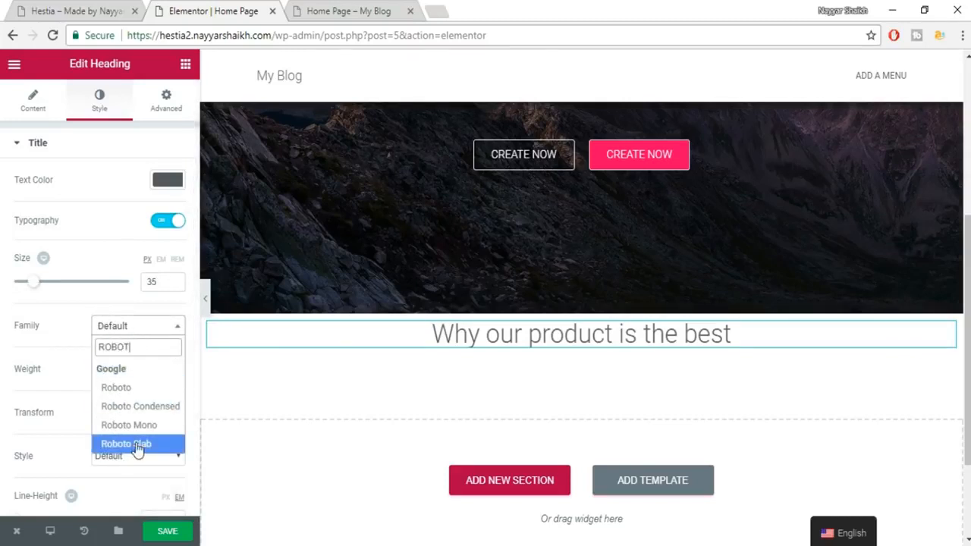
{"action": "left_click", "coordinate": [137, 446]}
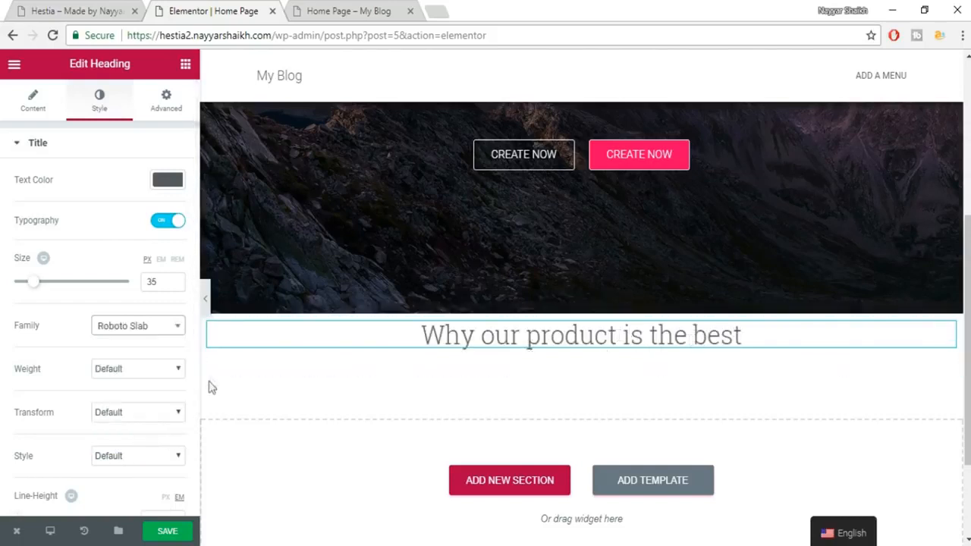
{"action": "left_click", "coordinate": [131, 378]}
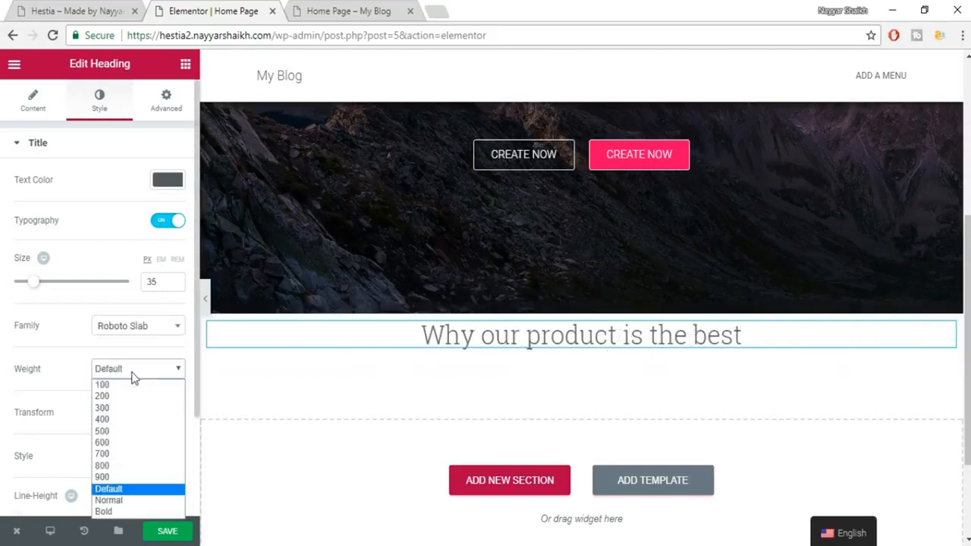
{"action": "left_click", "coordinate": [133, 448]}
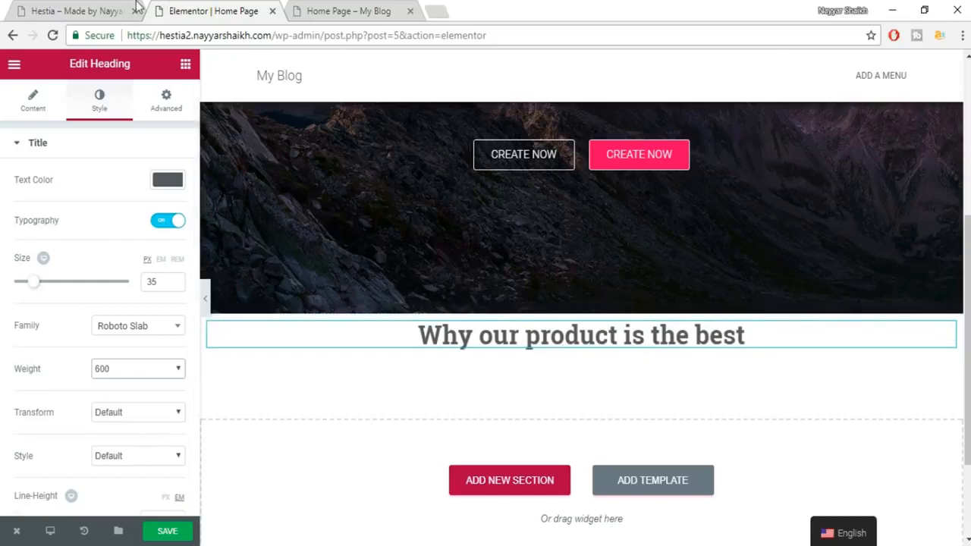
{"action": "left_click", "coordinate": [60, 6]}
{"action": "left_click", "coordinate": [764, 220]}
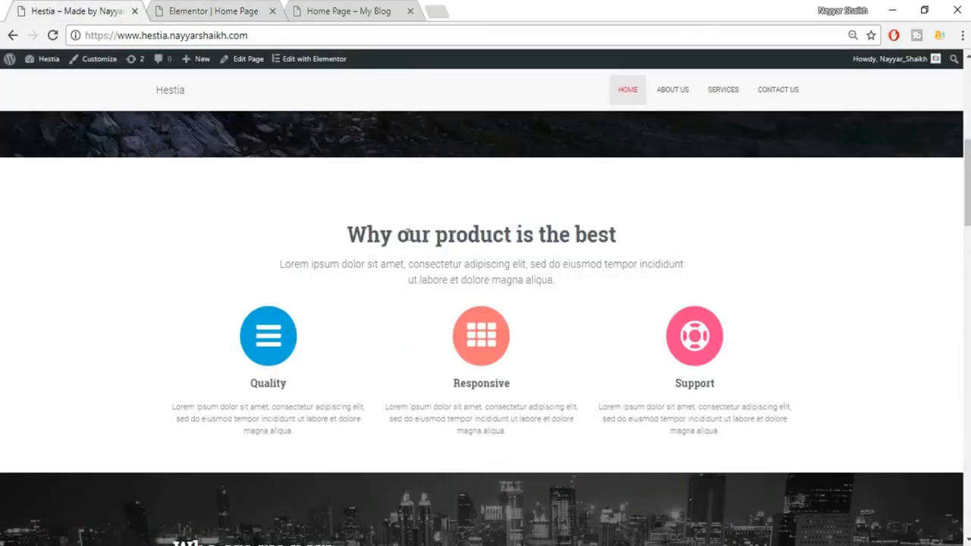
After checking the live site's lorem subtitle, drag a second Heading widget beneath 'Why our product is the best'.
{"action": "left_click", "coordinate": [182, 9]}
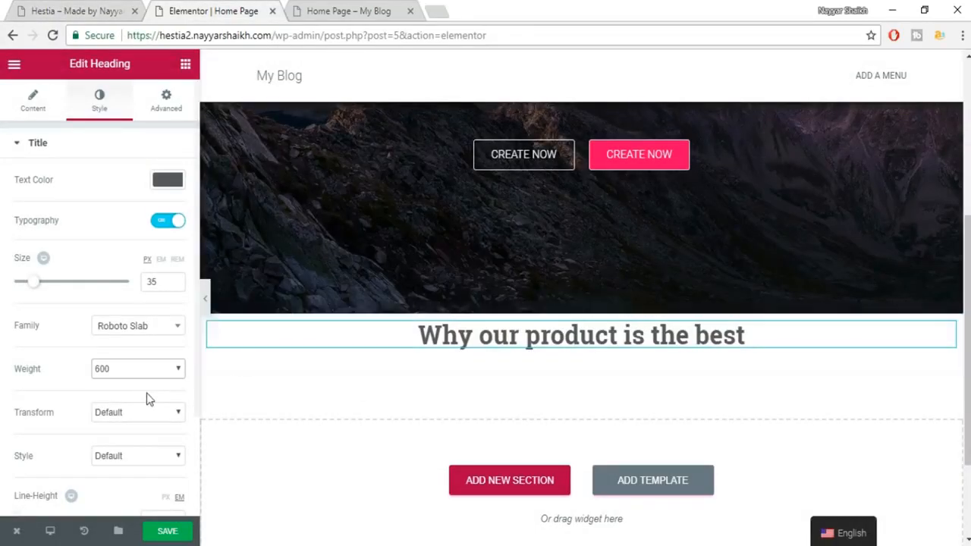
{"action": "left_click", "coordinate": [90, 9]}
{"action": "left_click_drag", "start_coordinate": [450, 280], "coordinate": [541, 282]}
{"action": "left_click", "coordinate": [541, 284]}
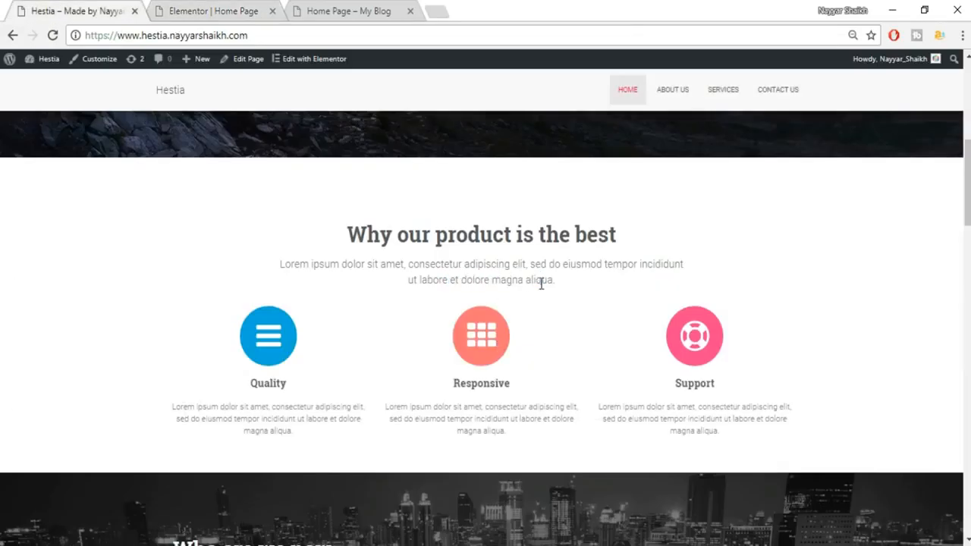
{"action": "left_click", "coordinate": [226, 9]}
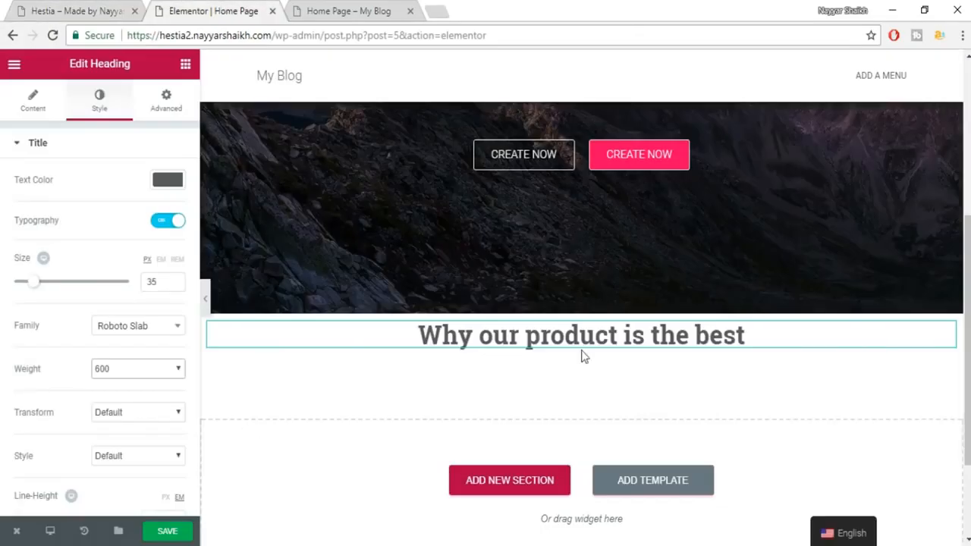
{"action": "left_click", "coordinate": [76, 7]}
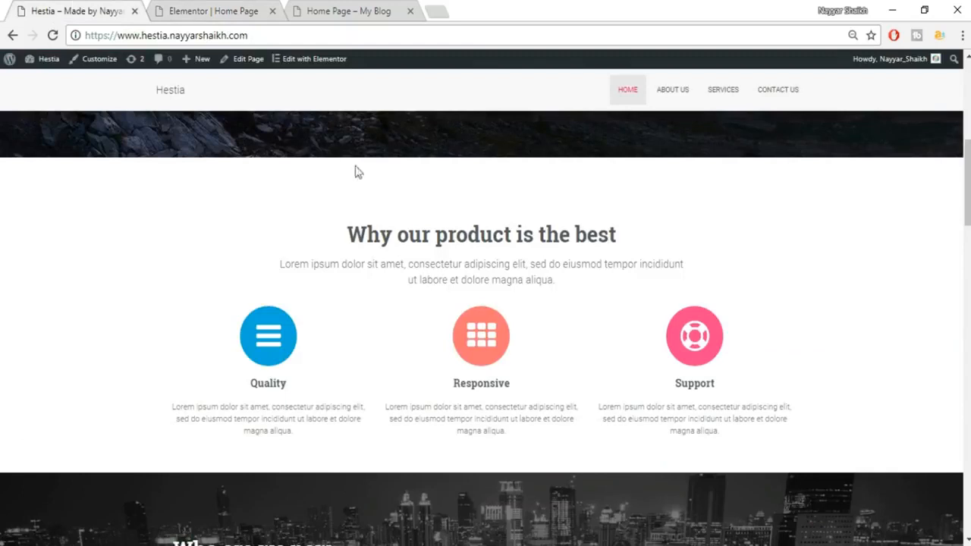
{"action": "left_click", "coordinate": [219, 9]}
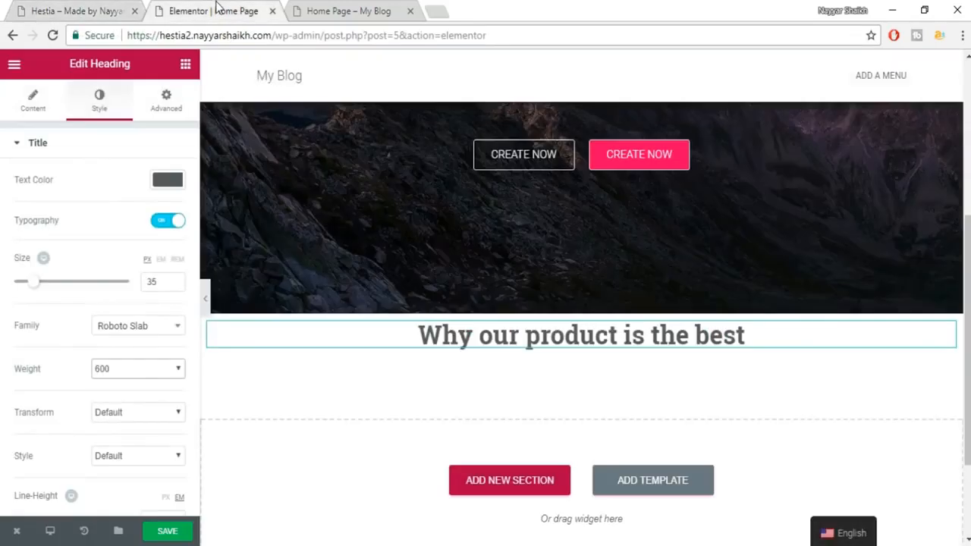
{"action": "left_click", "coordinate": [184, 66]}
{"action": "left_click_drag", "start_coordinate": [147, 180], "coordinate": [500, 354]}
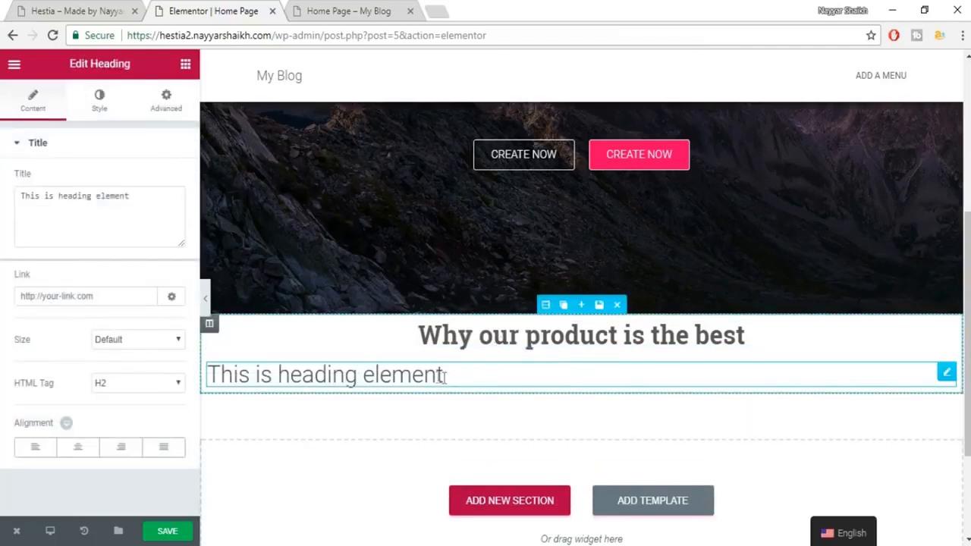
Copy the lorem subtitle from the live site and paste it as the new heading's title.
{"action": "left_click", "coordinate": [107, 10]}
{"action": "left_click_drag", "start_coordinate": [266, 265], "coordinate": [611, 292]}
{"action": "key", "text": "ctrl+c"}
{"action": "left_click", "coordinate": [179, 6]}
{"action": "left_click", "coordinate": [136, 223]}
{"action": "key", "text": "ctrl+a"}
{"action": "key", "text": "ctrl+v"}
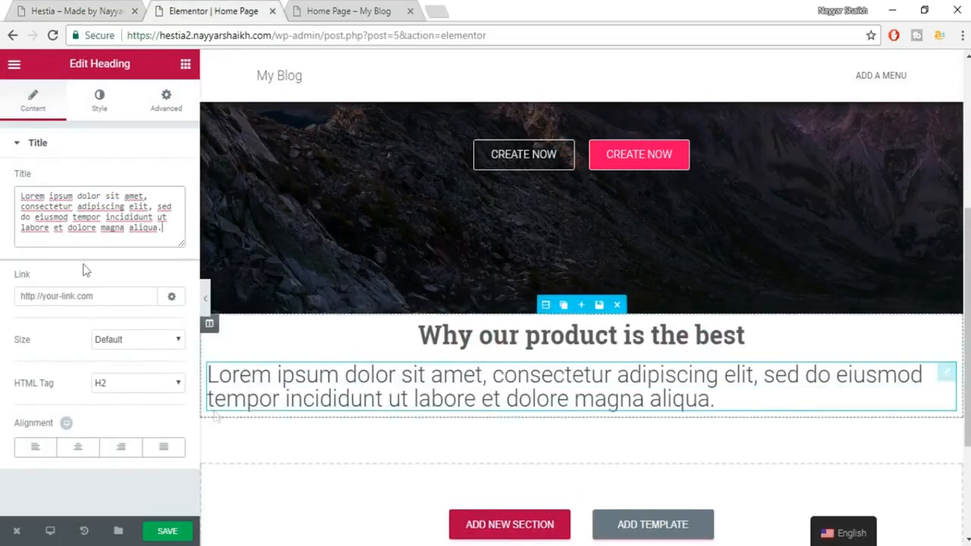
Centre the lorem paragraph and set its text colour to grey #7a7a7a.
{"action": "left_click", "coordinate": [80, 451]}
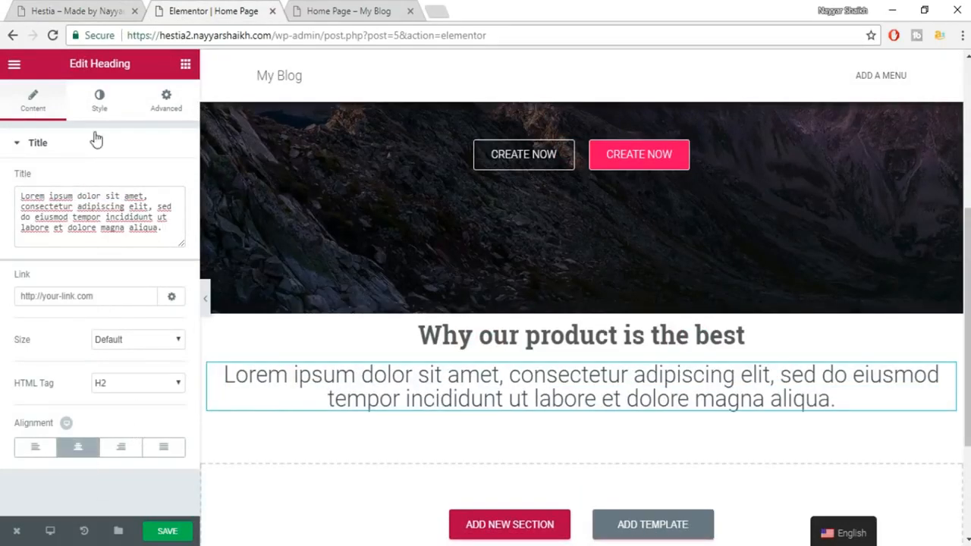
{"action": "left_click", "coordinate": [96, 100]}
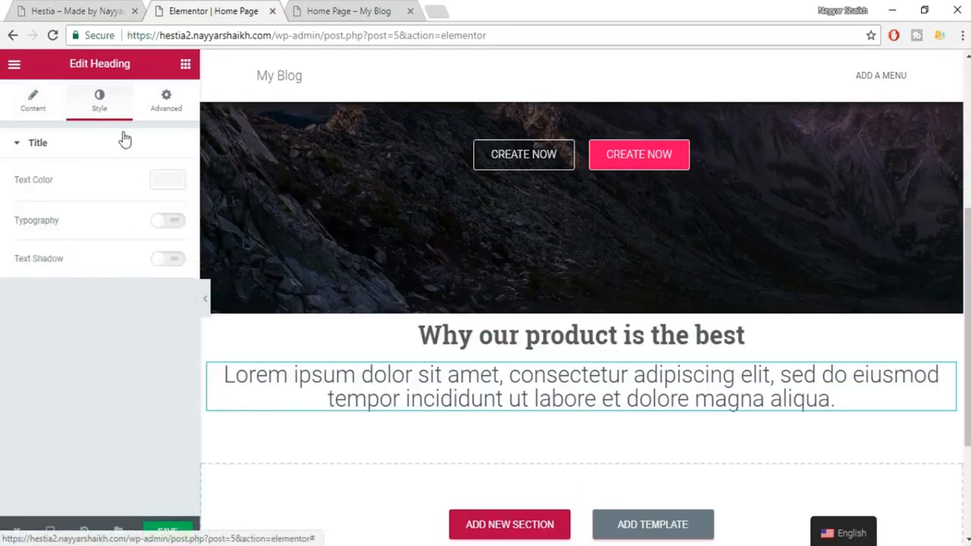
{"action": "left_click", "coordinate": [168, 187]}
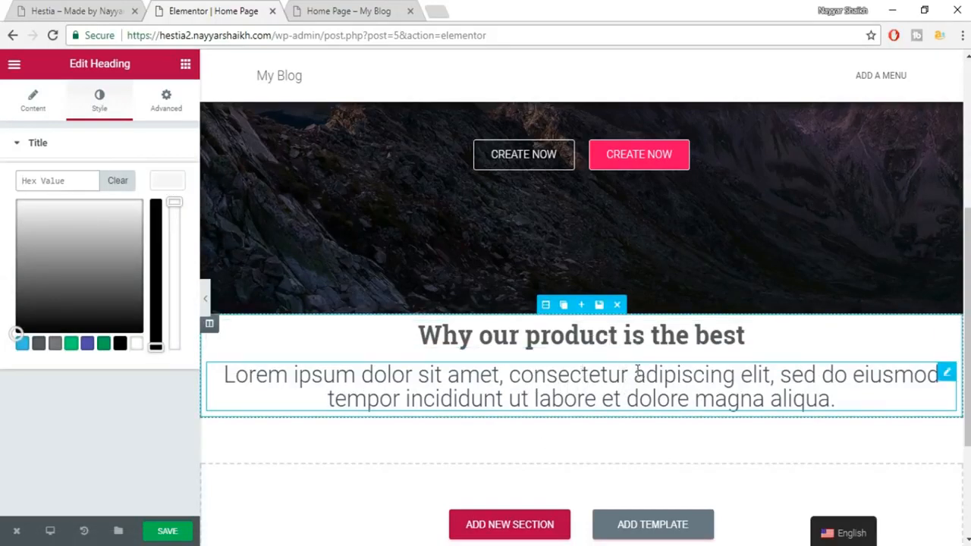
{"action": "left_click", "coordinate": [56, 344]}
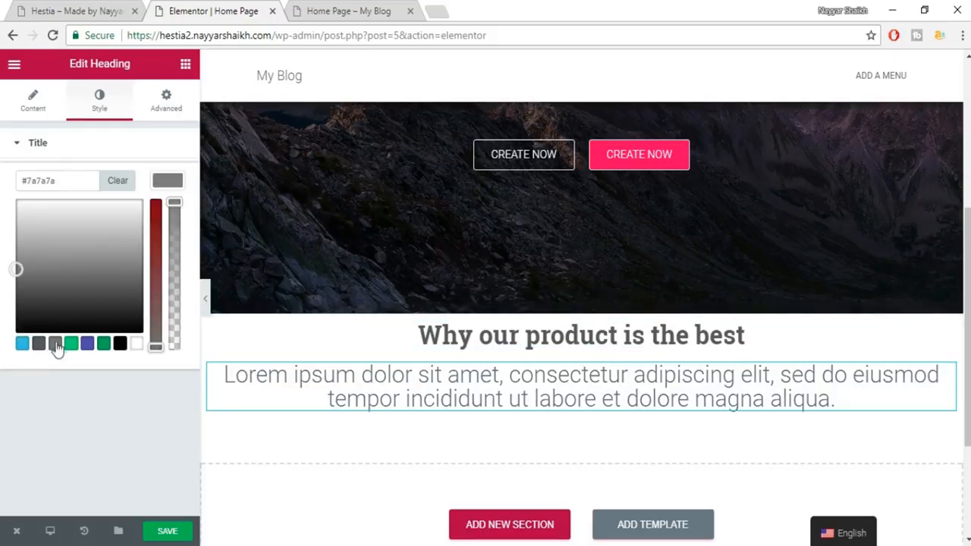
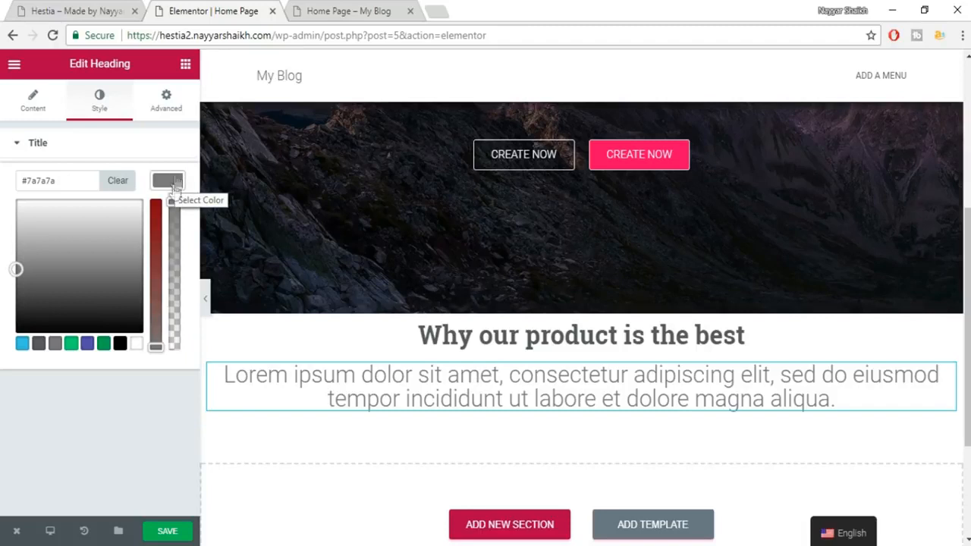
Give the subtitle custom typography with an 18 px size and the Roboto font family.
{"action": "left_click", "coordinate": [174, 185]}
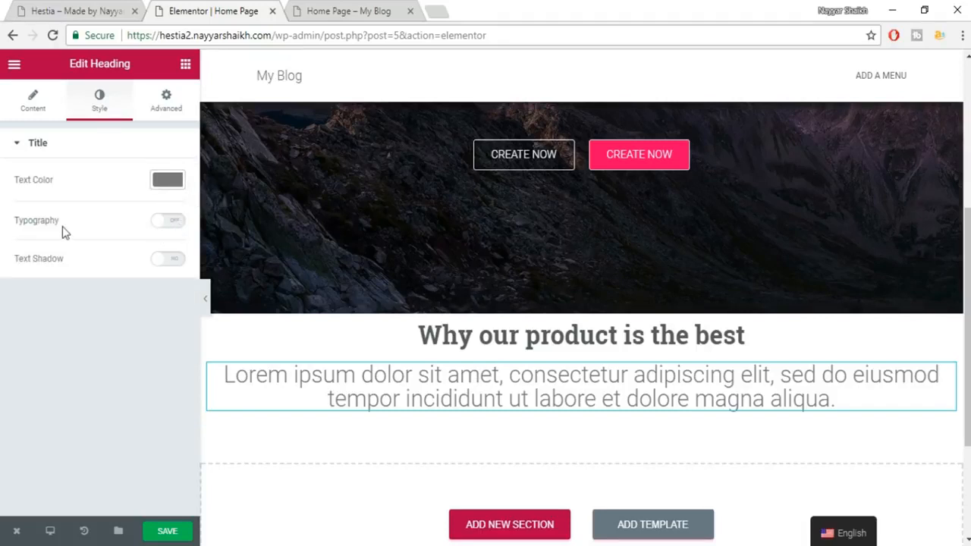
{"action": "left_click", "coordinate": [170, 221]}
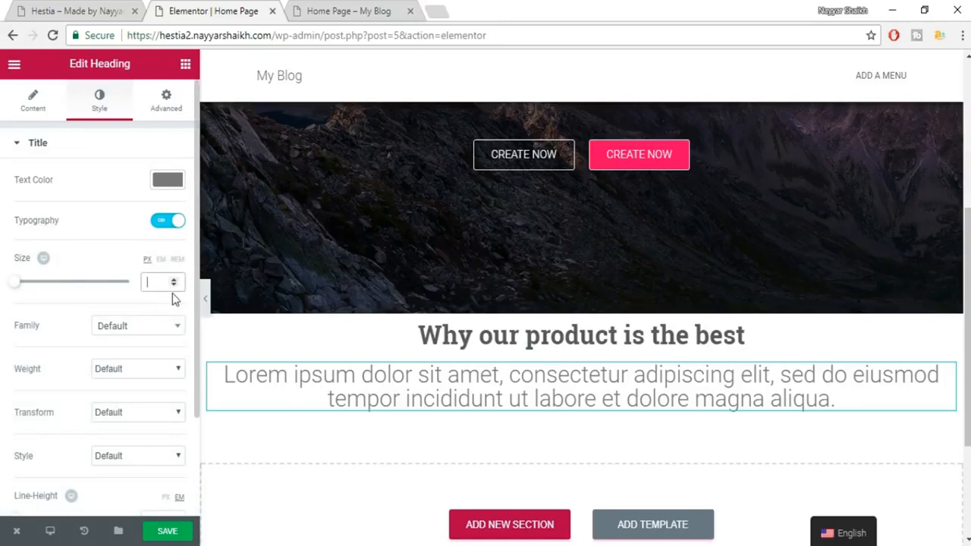
{"action": "type", "text": "18"}
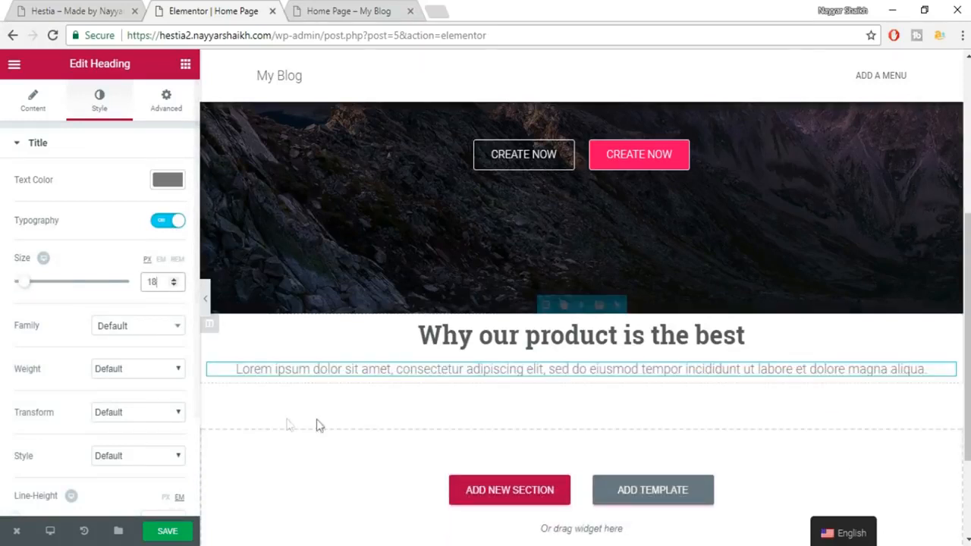
{"action": "left_click", "coordinate": [114, 304]}
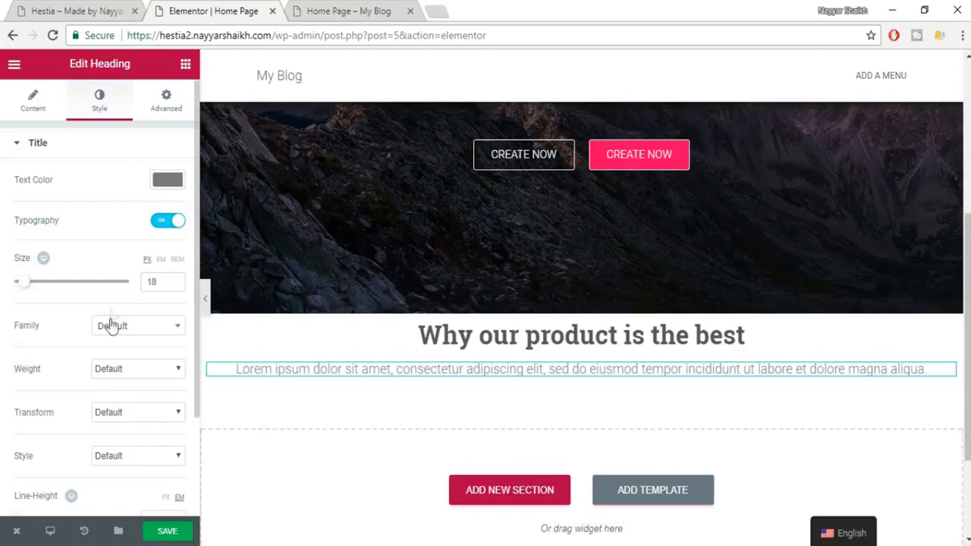
{"action": "left_click", "coordinate": [115, 331]}
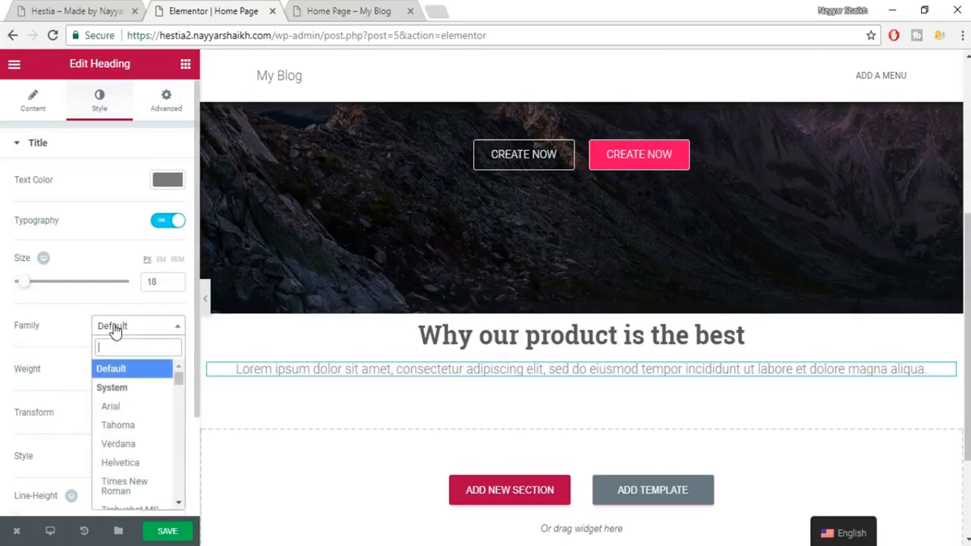
{"action": "type", "text": "ROBOT"}
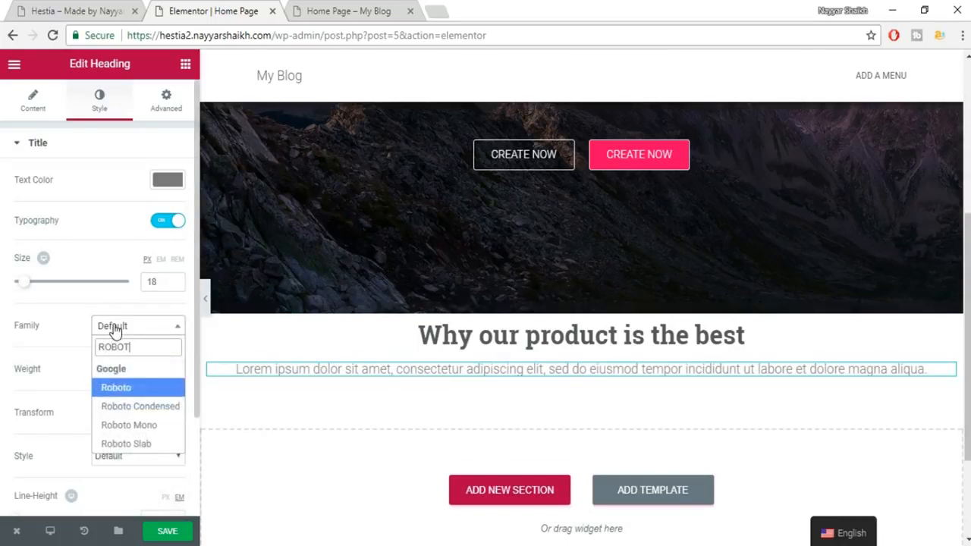
{"action": "left_click", "coordinate": [142, 393]}
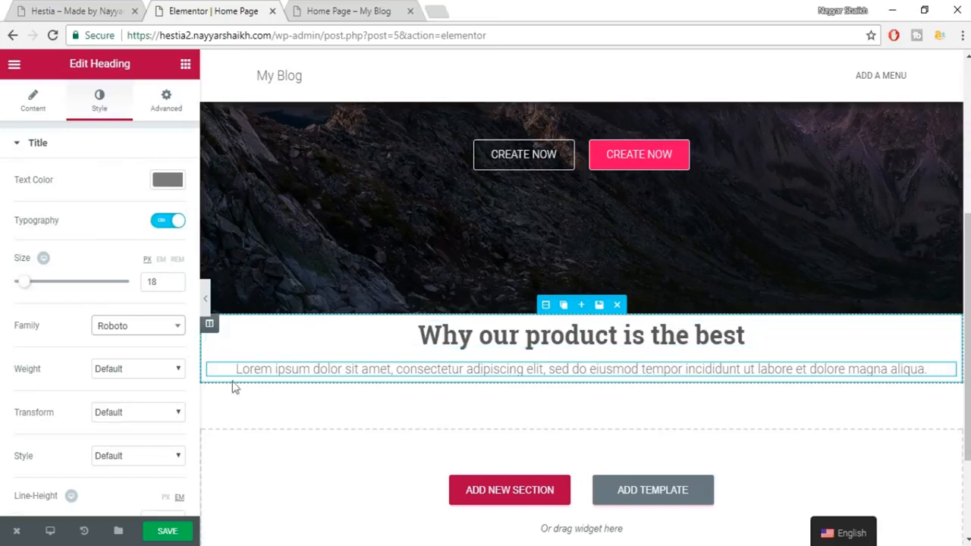
{"action": "left_click", "coordinate": [157, 376]}
{"action": "left_click", "coordinate": [157, 375]}
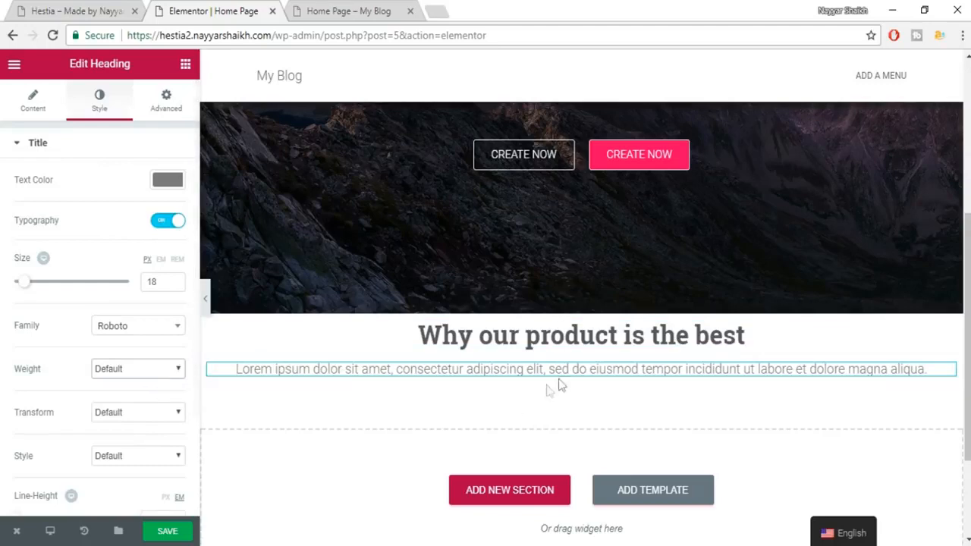
Save the page and check it on the live site.
{"action": "left_click", "coordinate": [184, 528]}
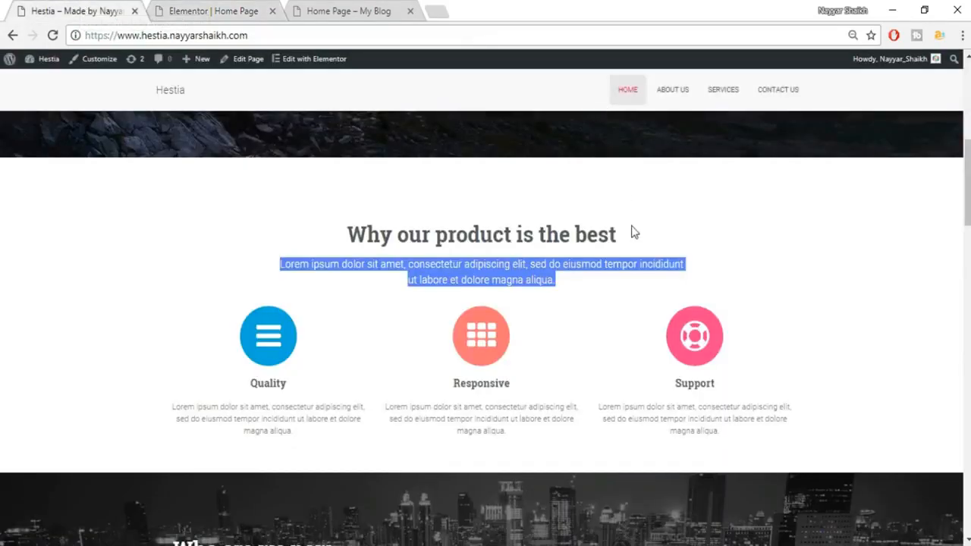
{"action": "left_click", "coordinate": [634, 232]}
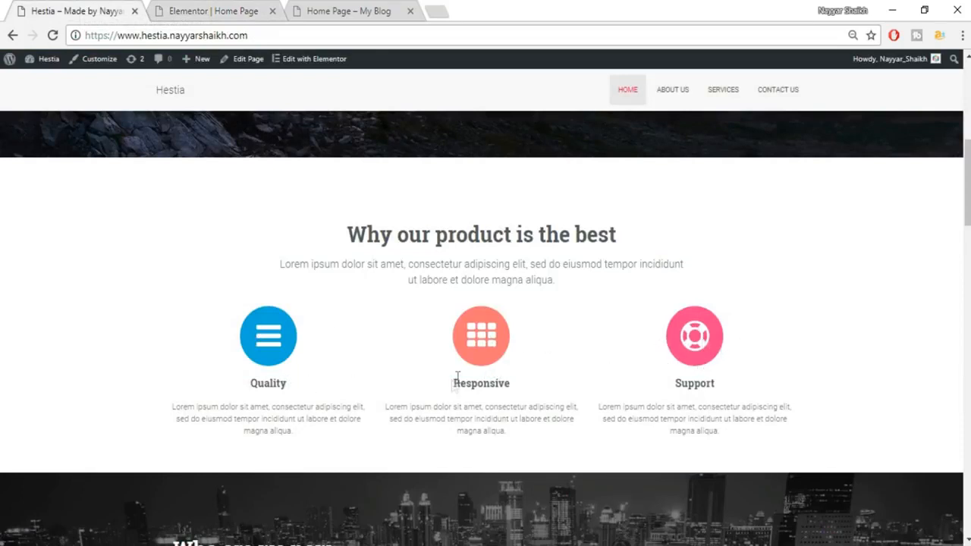
{"action": "left_click", "coordinate": [223, 9]}
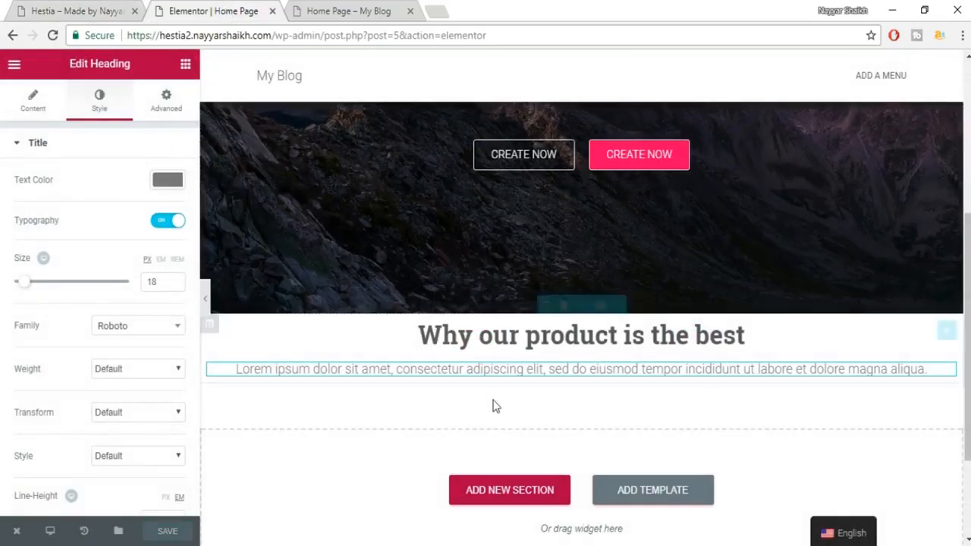
Add a two-column row below the subtitle.
{"action": "left_click", "coordinate": [185, 65]}
{"action": "left_click_drag", "start_coordinate": [52, 173], "coordinate": [564, 382]}
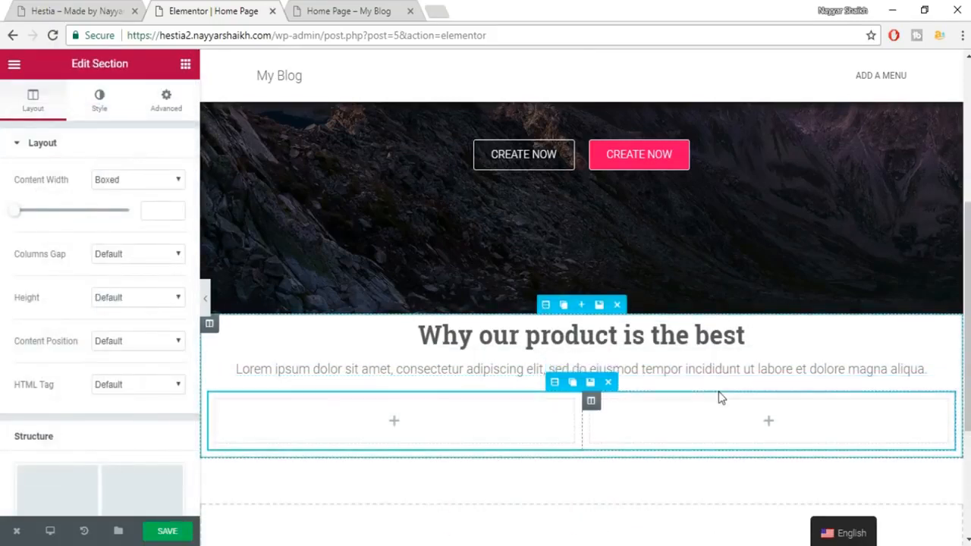
{"action": "scroll", "coordinate": [581, 323], "scroll_direction": "down", "scroll_amount": 1}
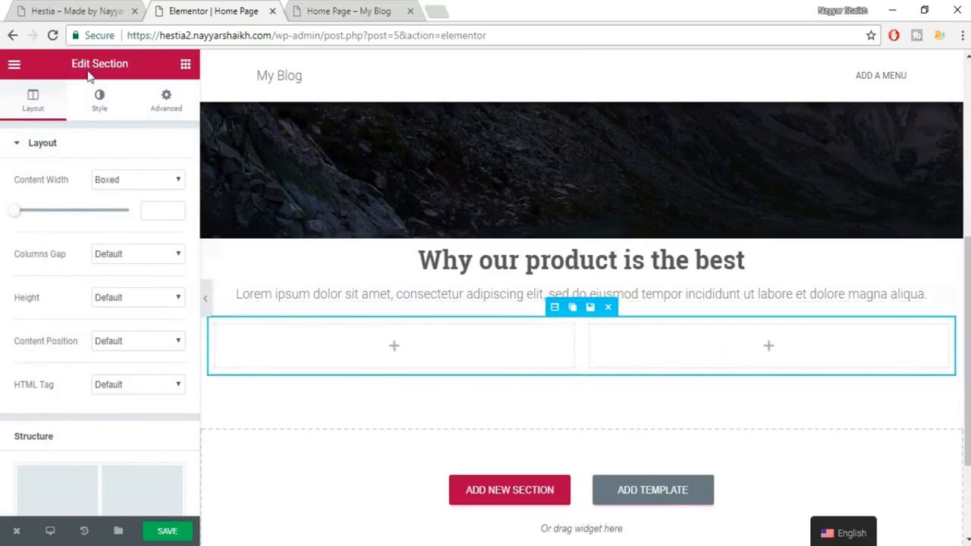
After checking the live site, drop an Icon Box widget into the left column.
{"action": "left_click", "coordinate": [185, 65]}
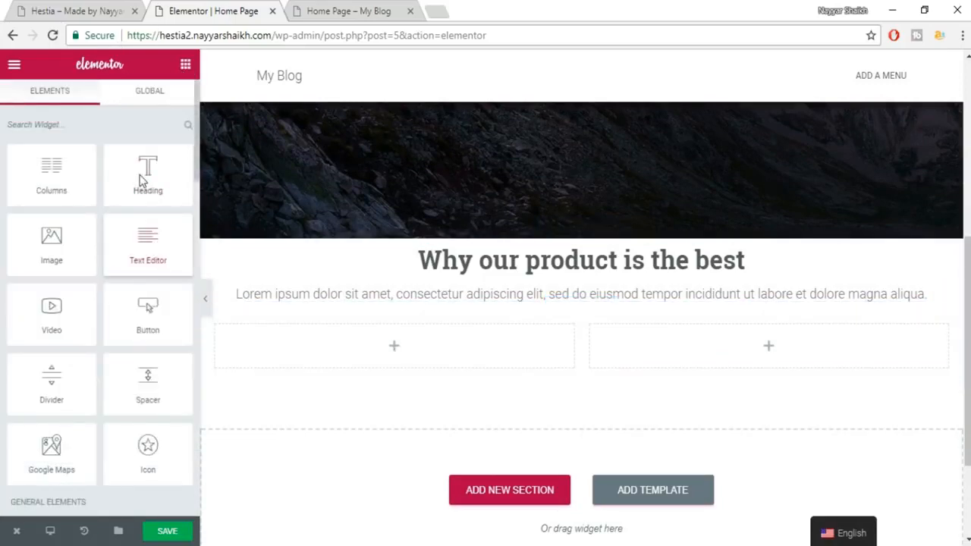
{"action": "left_click", "coordinate": [72, 8]}
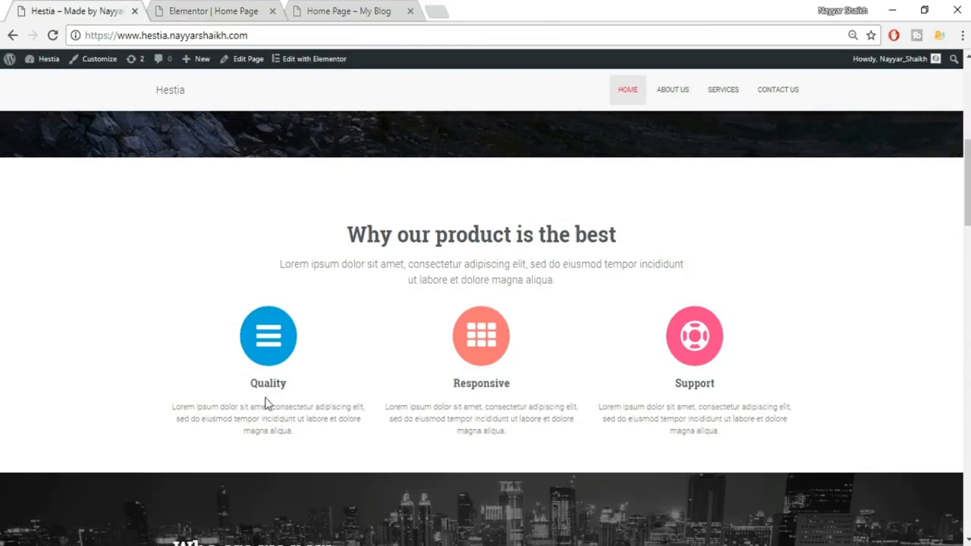
{"action": "left_click", "coordinate": [192, 10]}
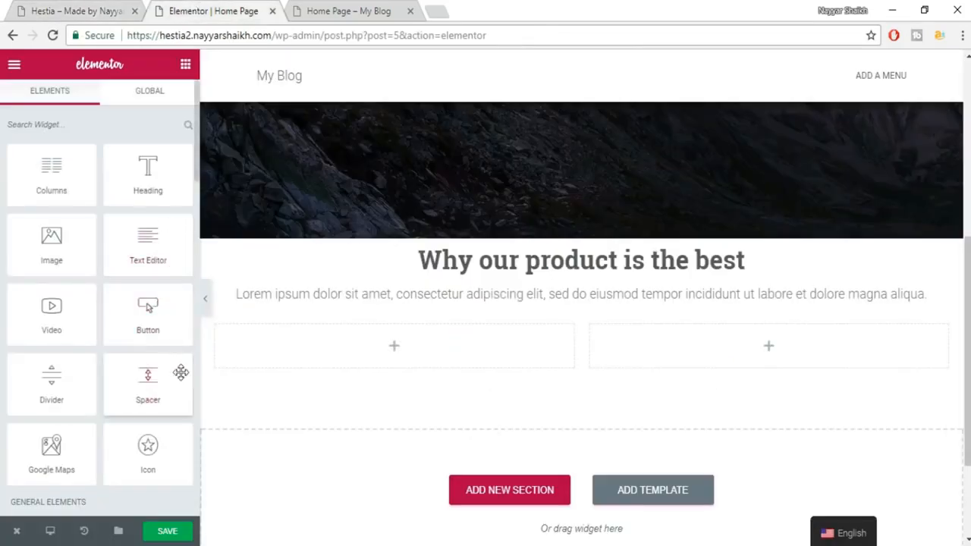
{"action": "scroll", "coordinate": [181, 372], "scroll_direction": "down", "scroll_amount": 3}
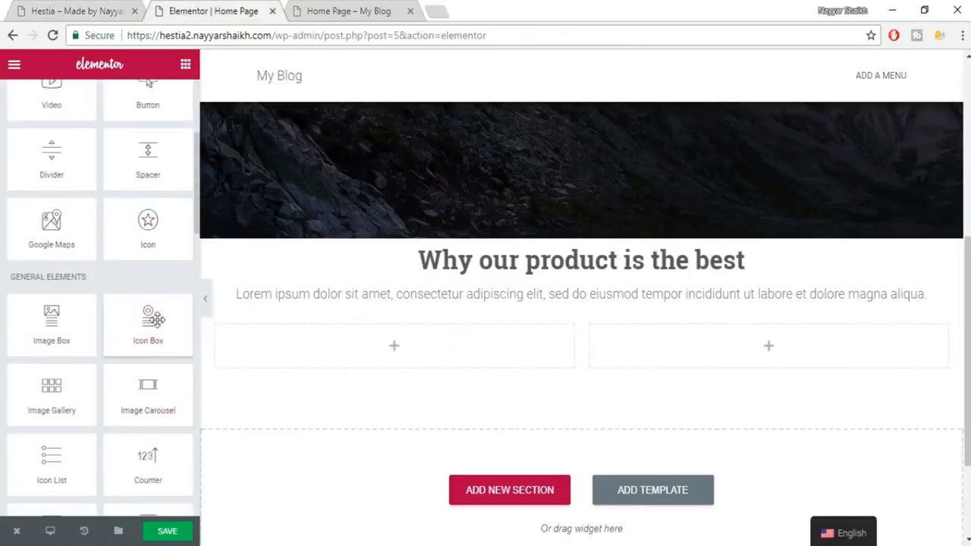
{"action": "left_click_drag", "start_coordinate": [144, 319], "coordinate": [398, 362]}
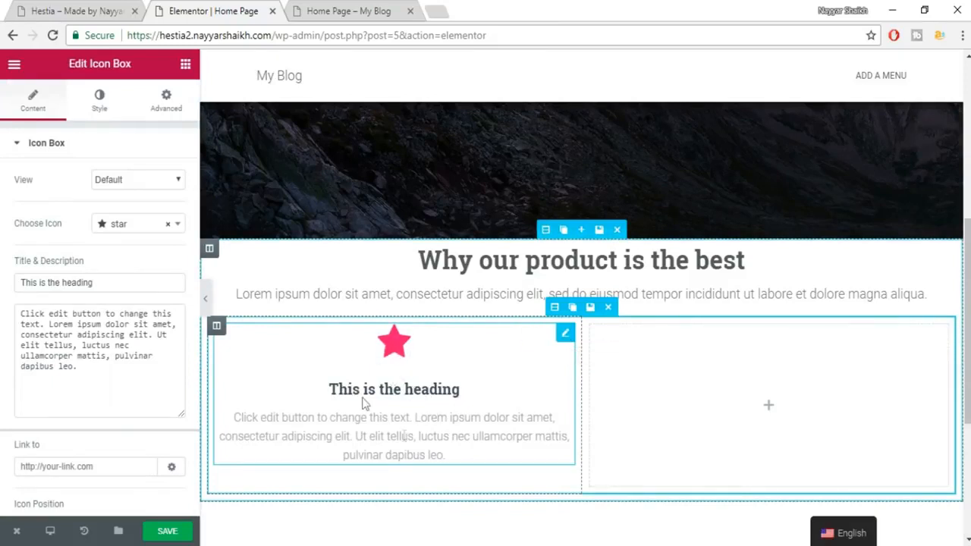
Change the icon box icon to android, shown stacked on a filled circle.
{"action": "left_click", "coordinate": [142, 227]}
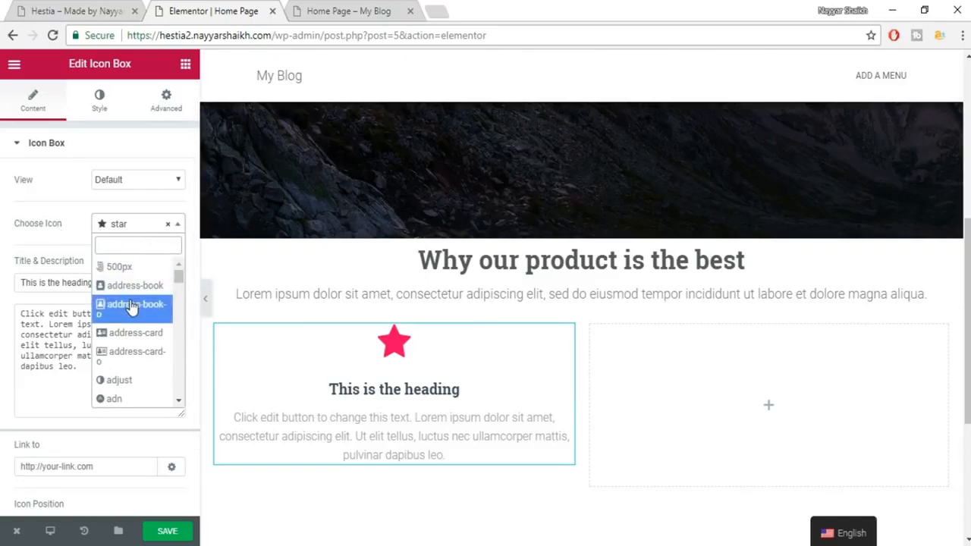
{"action": "scroll", "coordinate": [161, 379], "scroll_direction": "down", "scroll_amount": 5}
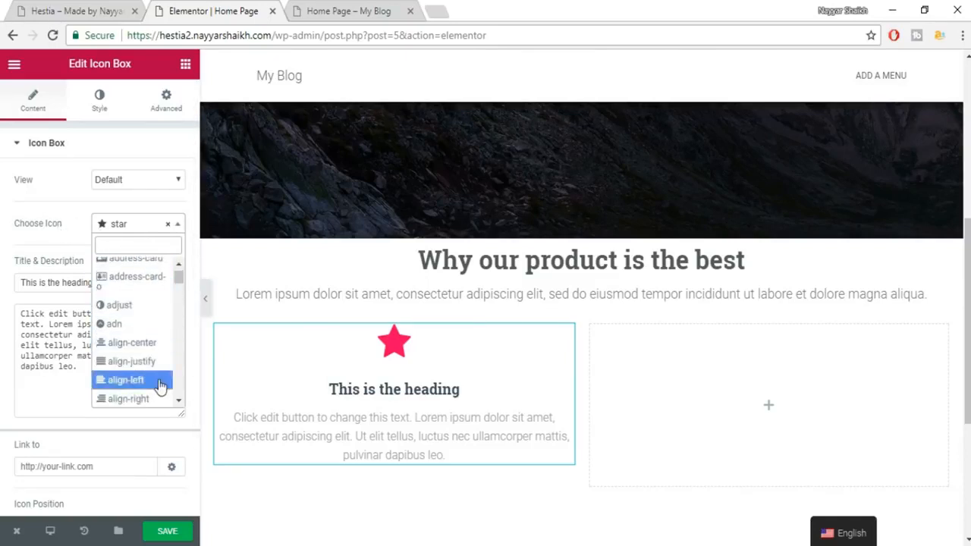
{"action": "left_click", "coordinate": [126, 362]}
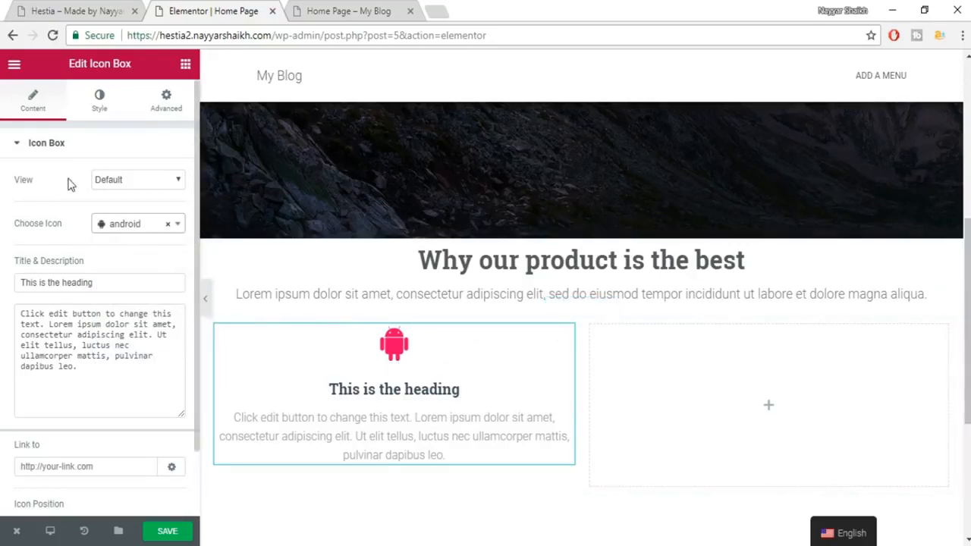
{"action": "left_click", "coordinate": [119, 182]}
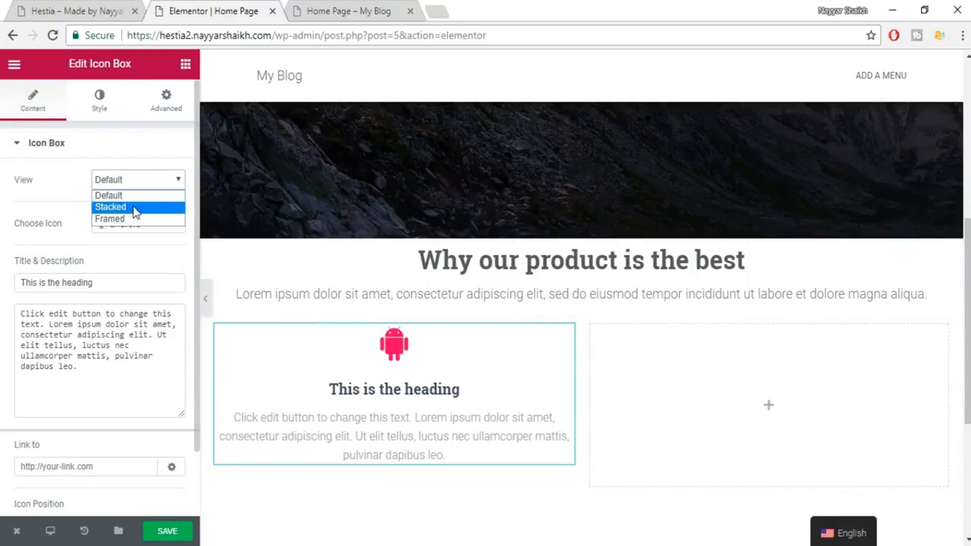
{"action": "left_click", "coordinate": [133, 207]}
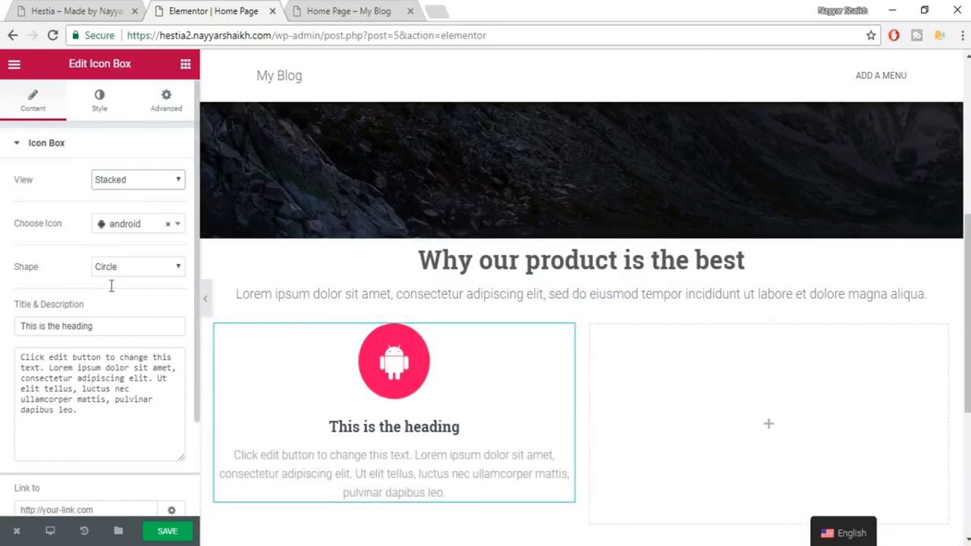
Copy 'Quality' from the live site and make it the icon box heading.
{"action": "left_click_drag", "start_coordinate": [69, 357], "coordinate": [132, 421]}
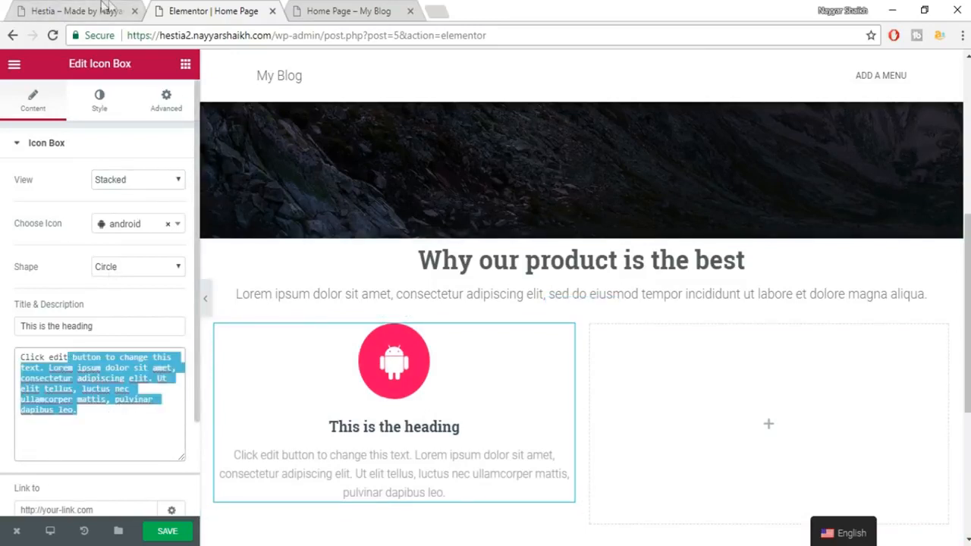
{"action": "left_click", "coordinate": [104, 9]}
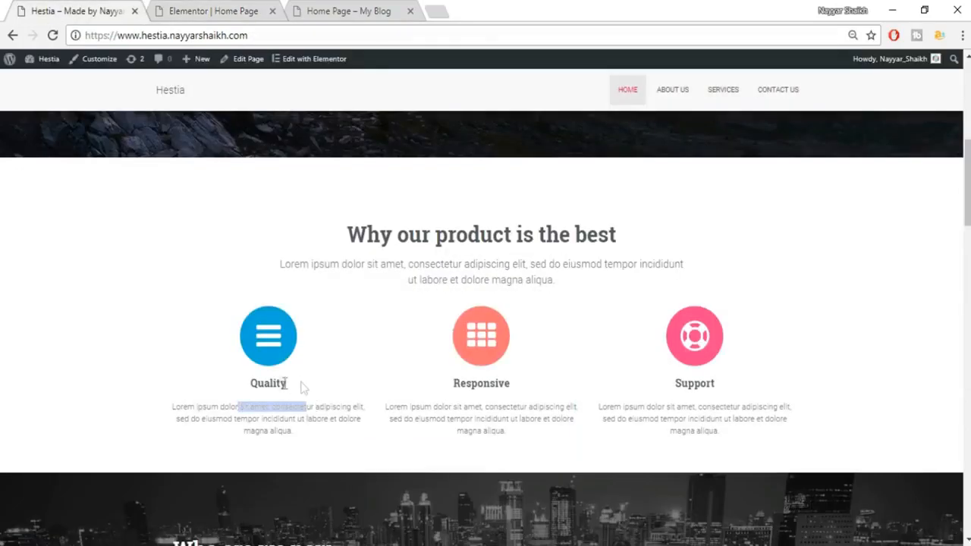
{"action": "left_click_drag", "start_coordinate": [301, 386], "coordinate": [251, 393]}
{"action": "key", "text": "ctrl+c"}
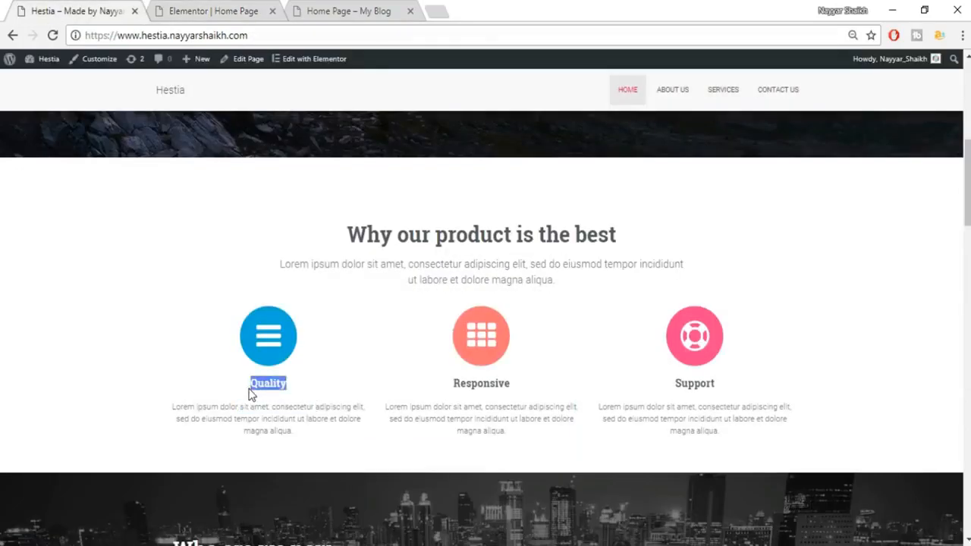
{"action": "left_click", "coordinate": [213, 9]}
{"action": "triple_click", "coordinate": [126, 326]}
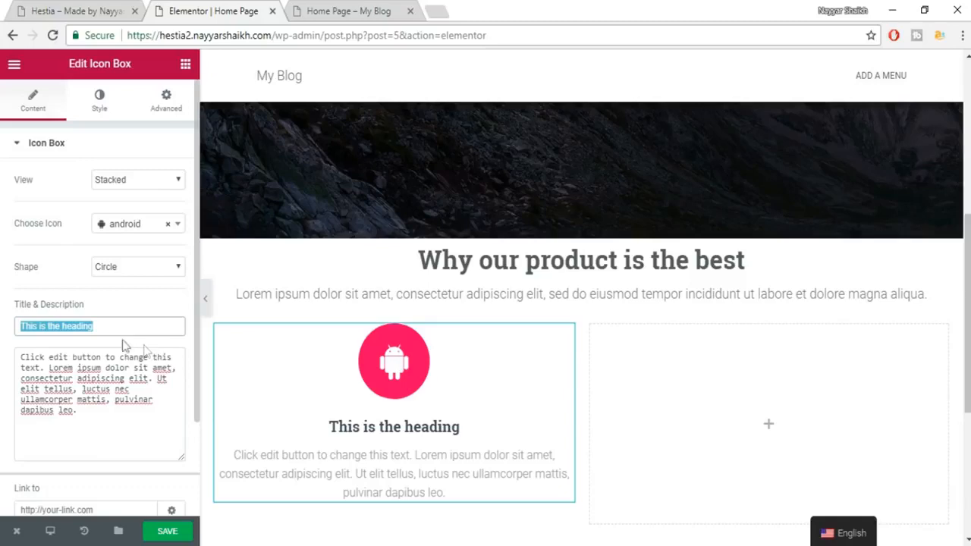
{"action": "key", "text": "ctrl+v"}
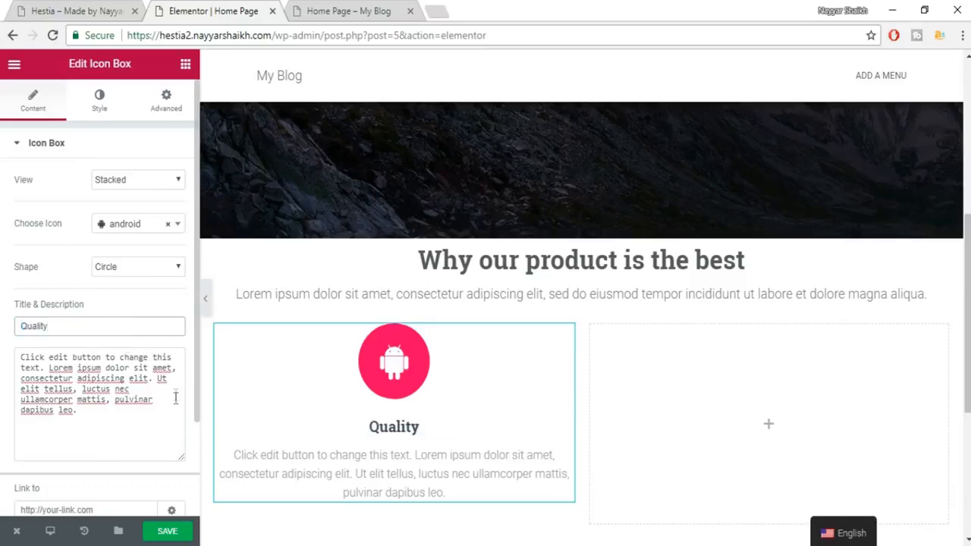
Replace the icon box description with the lorem ipsum paragraph copied from the live site.
{"action": "left_click", "coordinate": [104, 6]}
{"action": "left_click", "coordinate": [159, 9]}
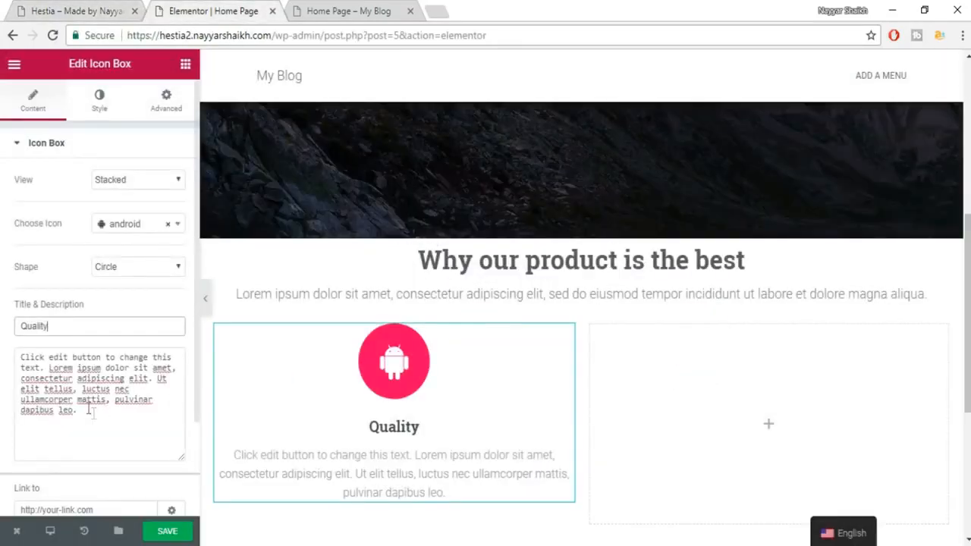
{"action": "left_click", "coordinate": [122, 7]}
{"action": "triple_click", "coordinate": [279, 409]}
{"action": "key", "text": "ctrl+c"}
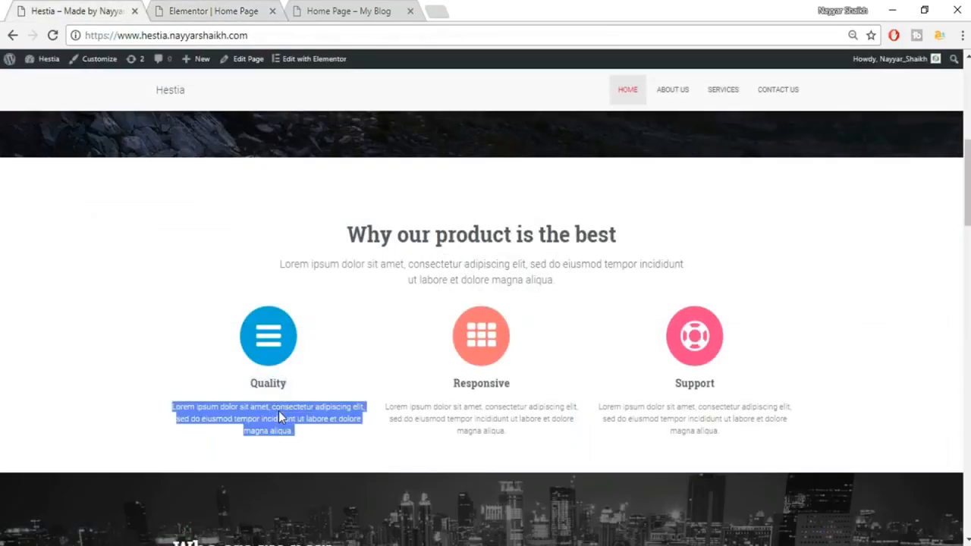
{"action": "left_click", "coordinate": [180, 6]}
{"action": "left_click", "coordinate": [110, 413]}
{"action": "key", "text": "ctrl+a"}
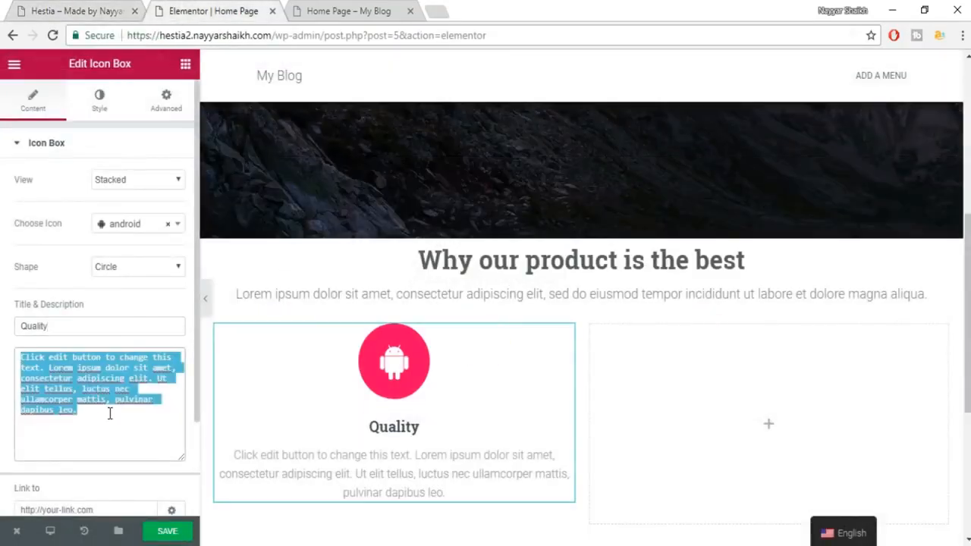
{"action": "key", "text": "ctrl+v"}
{"action": "scroll", "coordinate": [421, 392], "scroll_direction": "down", "scroll_amount": 1}
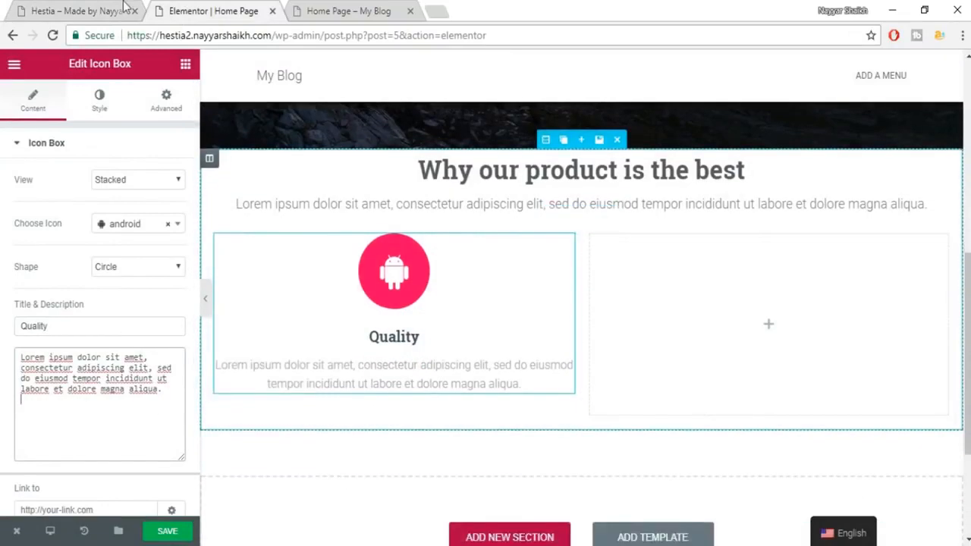
{"action": "left_click", "coordinate": [125, 7]}
{"action": "left_click", "coordinate": [261, 9]}
{"action": "scroll", "coordinate": [438, 277], "scroll_direction": "down", "scroll_amount": 1}
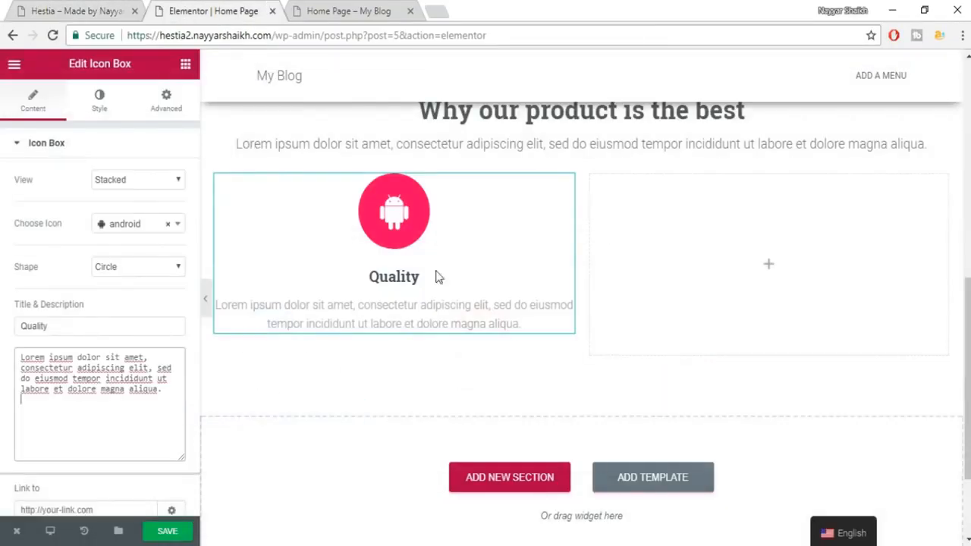
{"action": "scroll", "coordinate": [451, 315], "scroll_direction": "up", "scroll_amount": 1}
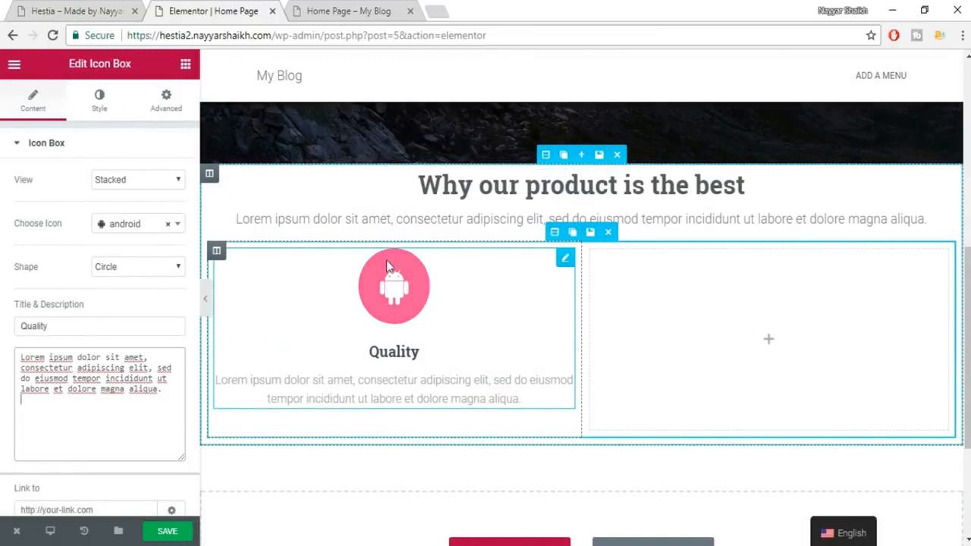
Set the Quality icon's primary colour to pink #e91e63.
{"action": "left_click", "coordinate": [100, 110]}
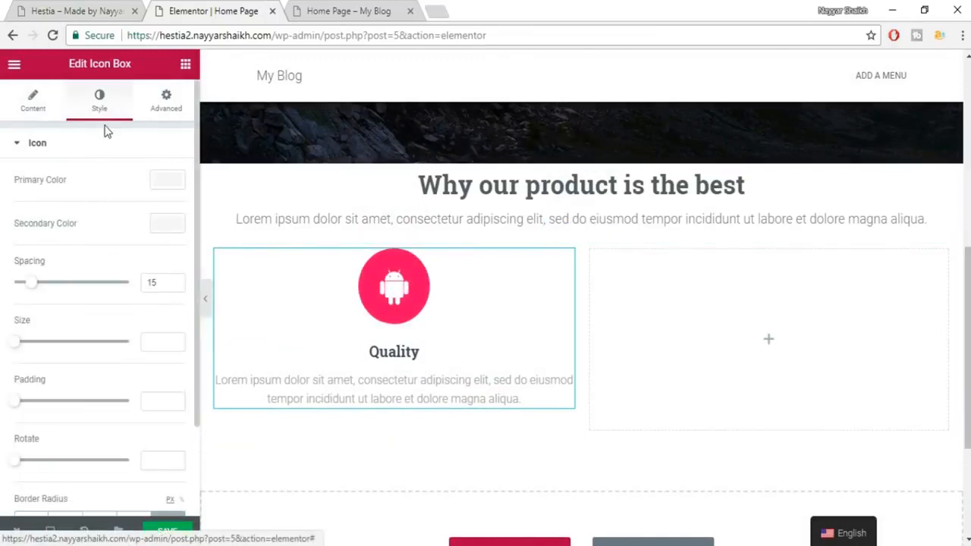
{"action": "left_click", "coordinate": [168, 185]}
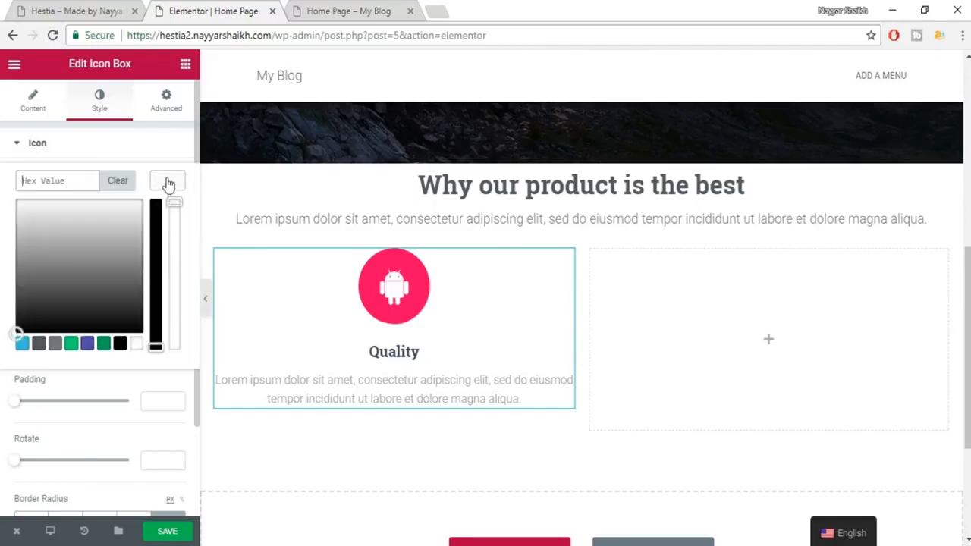
{"action": "left_click", "coordinate": [123, 345]}
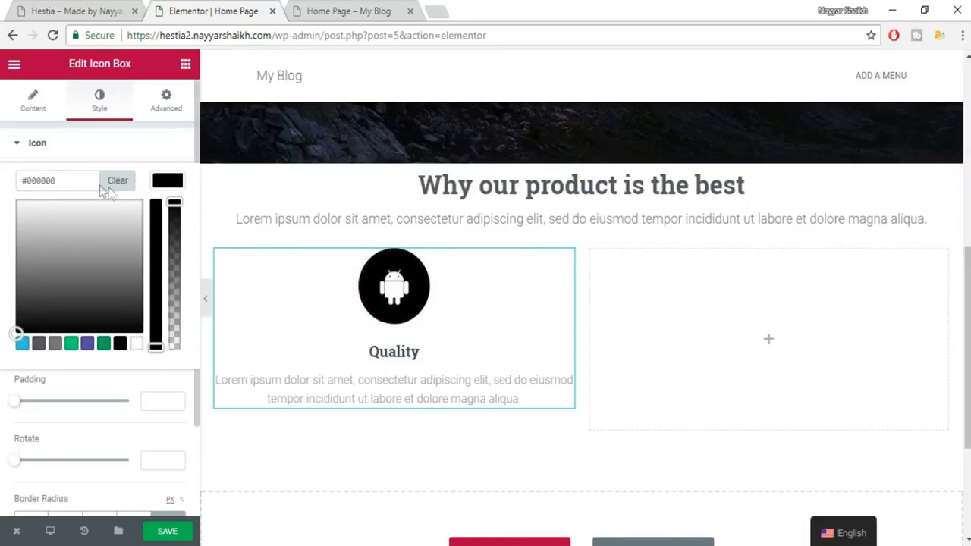
{"action": "double_click", "coordinate": [54, 182]}
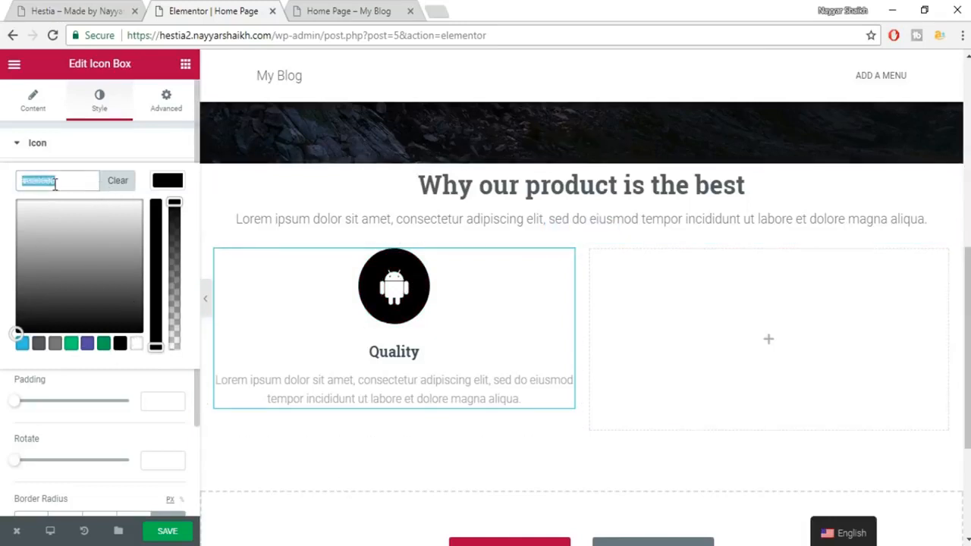
{"action": "key", "text": "ctrl+v"}
{"action": "key", "text": "ctrl+a"}
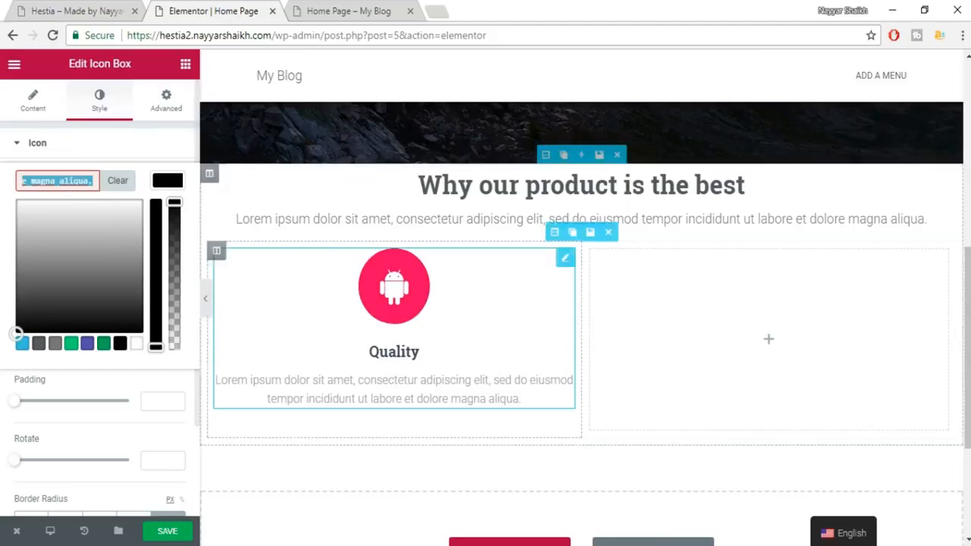
{"action": "key", "text": "alt+Tab"}
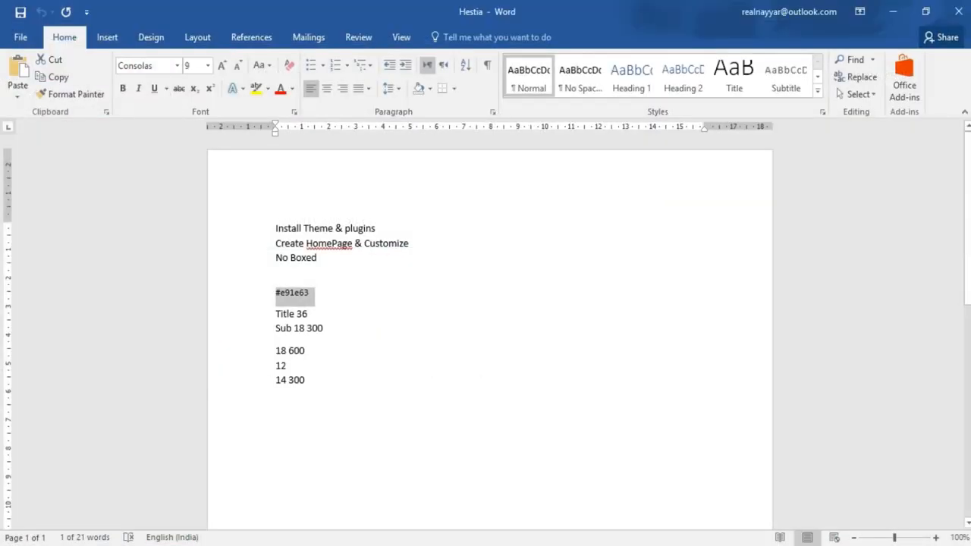
{"action": "key", "text": "alt+Tab"}
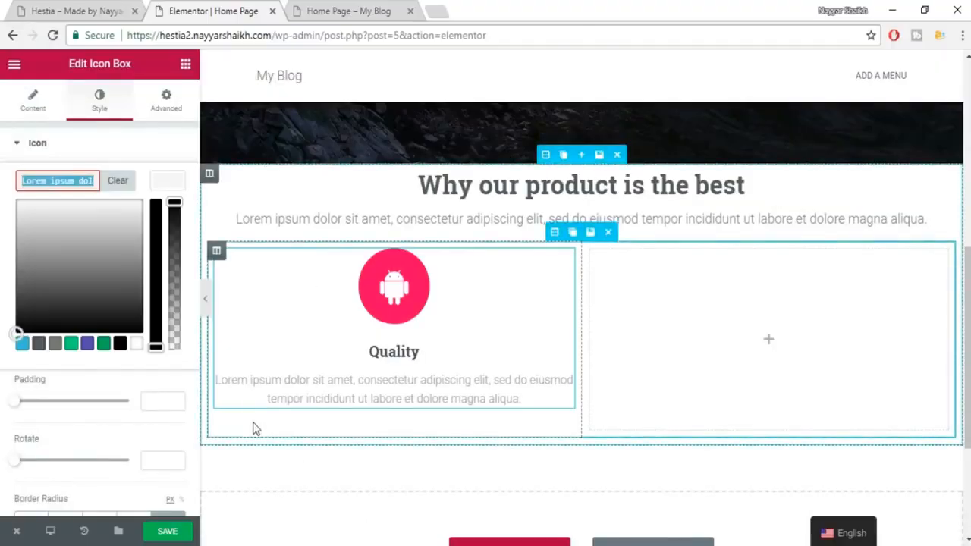
{"action": "type", "text": "#e91e63"}
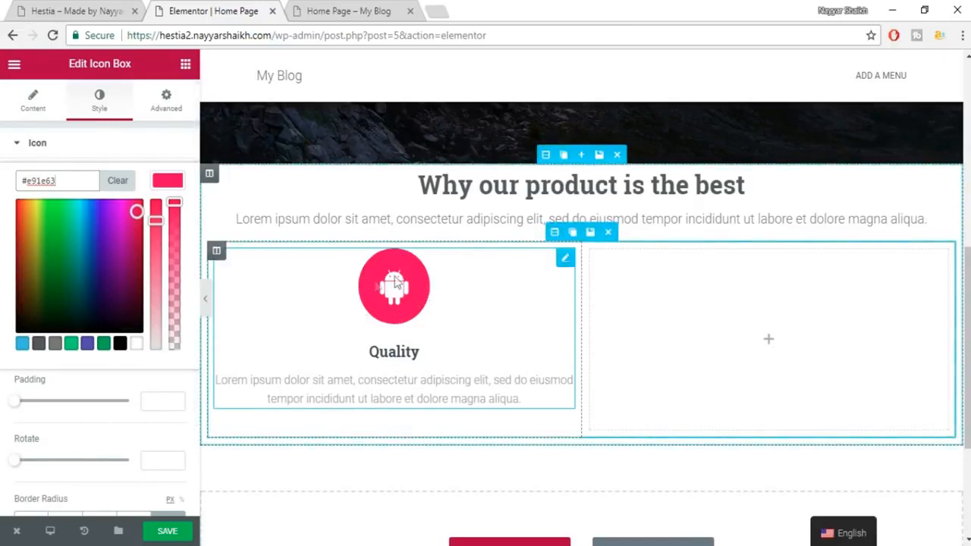
{"action": "left_click", "coordinate": [173, 180]}
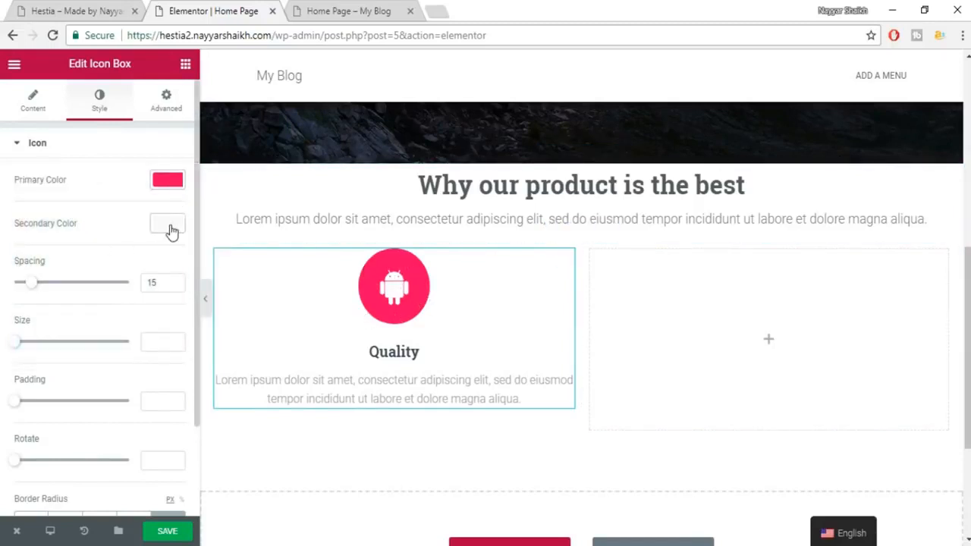
Make the icon glyph white and delete the empty right column.
{"action": "left_click", "coordinate": [170, 226]}
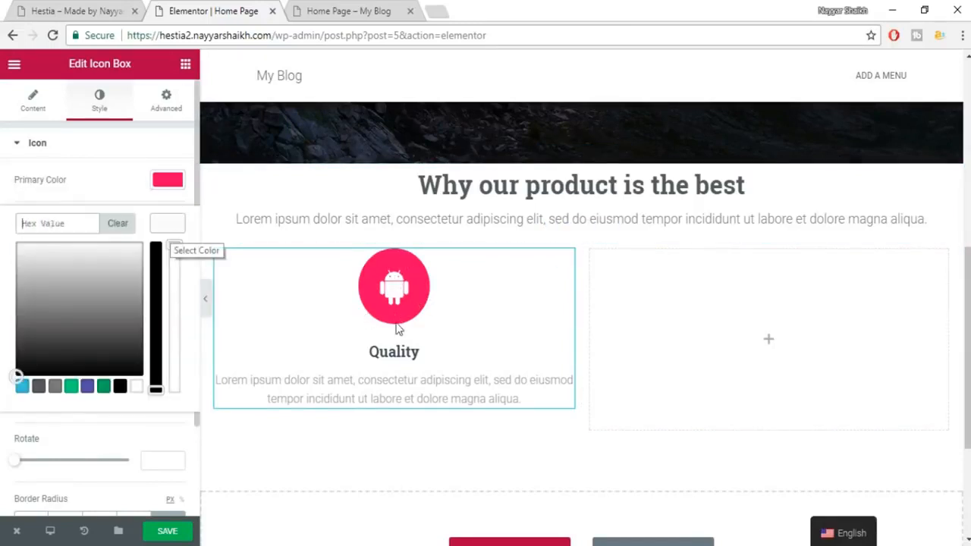
{"action": "left_click", "coordinate": [123, 388]}
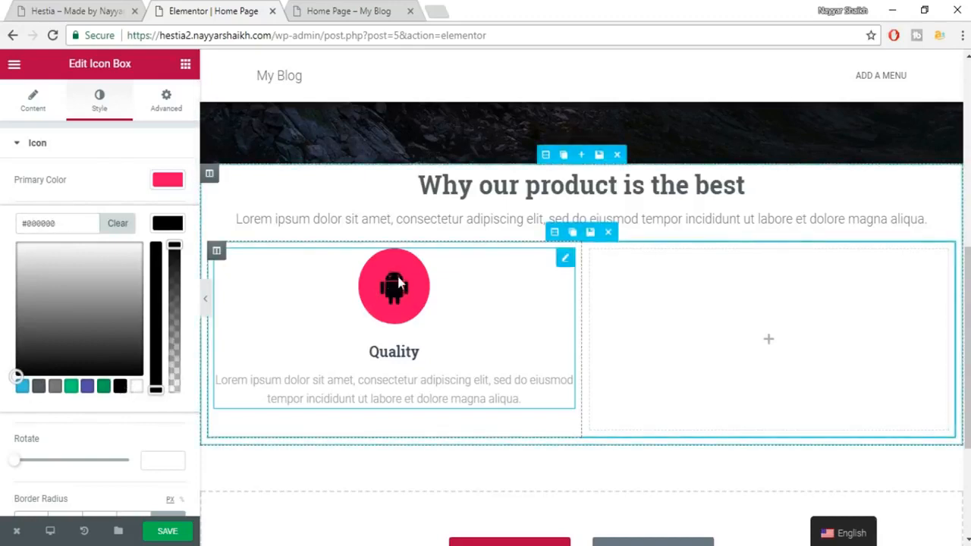
{"action": "left_click", "coordinate": [136, 387]}
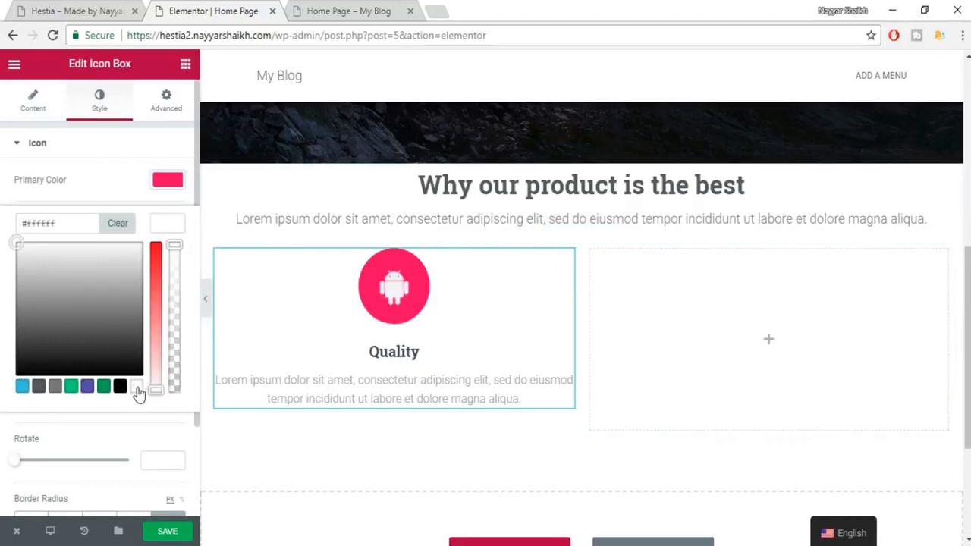
{"action": "left_click", "coordinate": [157, 227]}
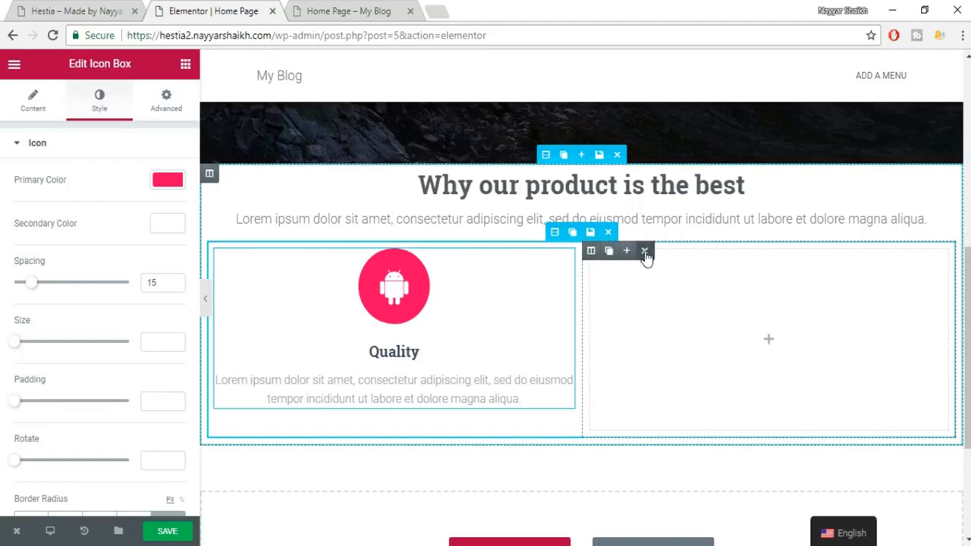
{"action": "left_click", "coordinate": [644, 252]}
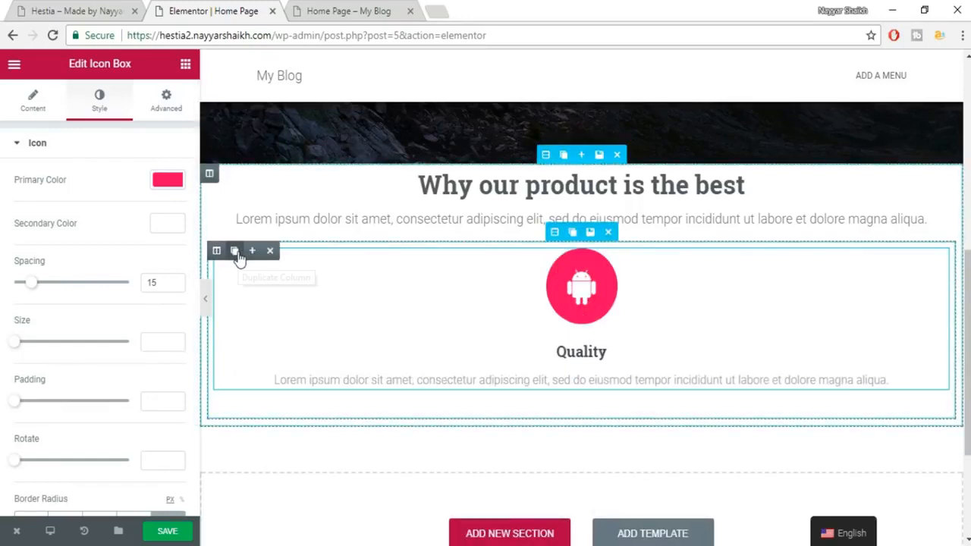
Duplicate the Quality column twice and change the middle box's icon to an ambulance.
{"action": "left_click", "coordinate": [236, 256]}
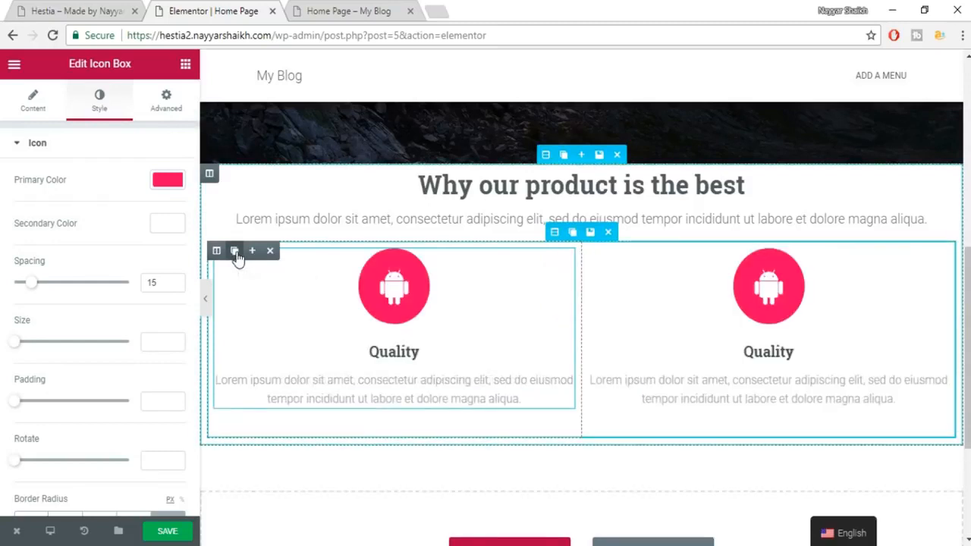
{"action": "left_click", "coordinate": [236, 256]}
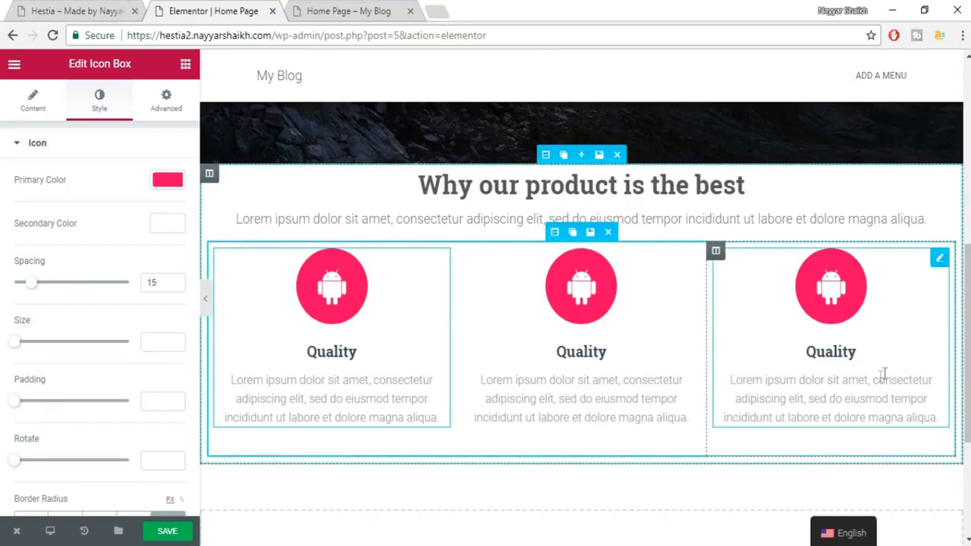
{"action": "left_click", "coordinate": [600, 301]}
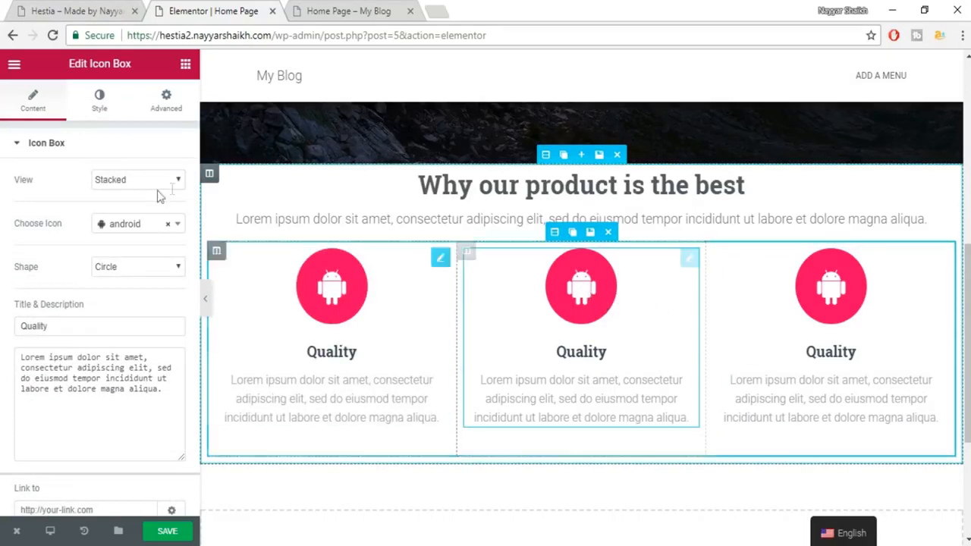
{"action": "left_click", "coordinate": [133, 230]}
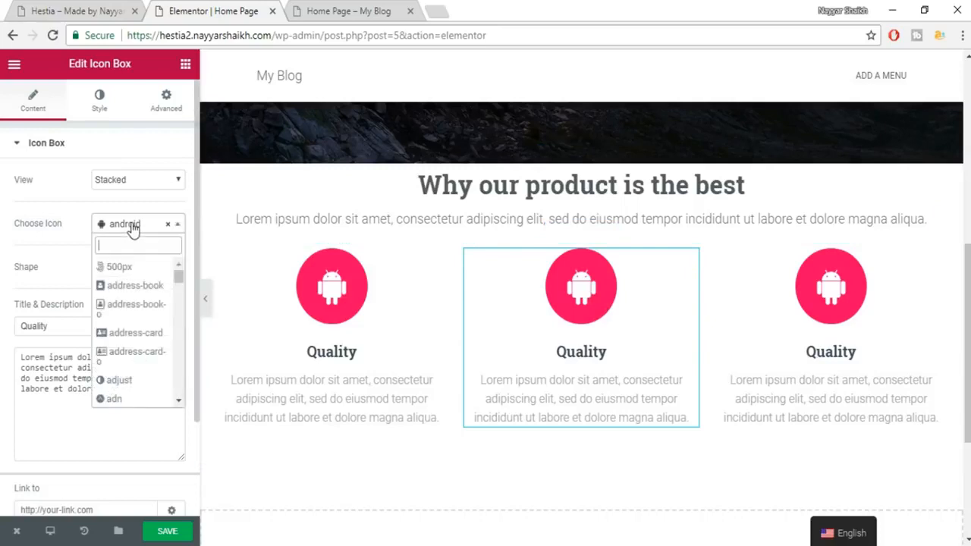
{"action": "scroll", "coordinate": [142, 353], "scroll_direction": "down", "scroll_amount": 1}
{"action": "scroll", "coordinate": [144, 357], "scroll_direction": "down", "scroll_amount": 1}
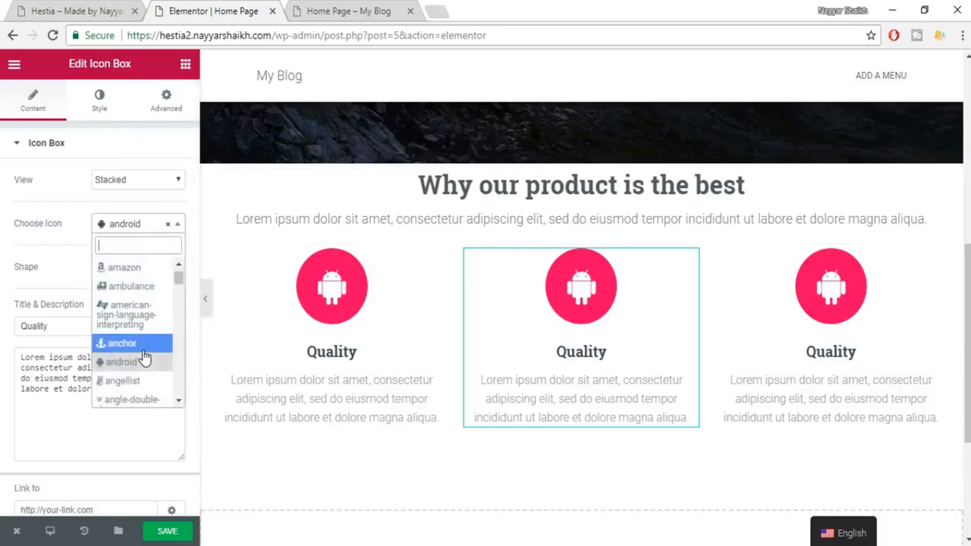
{"action": "left_click", "coordinate": [144, 288]}
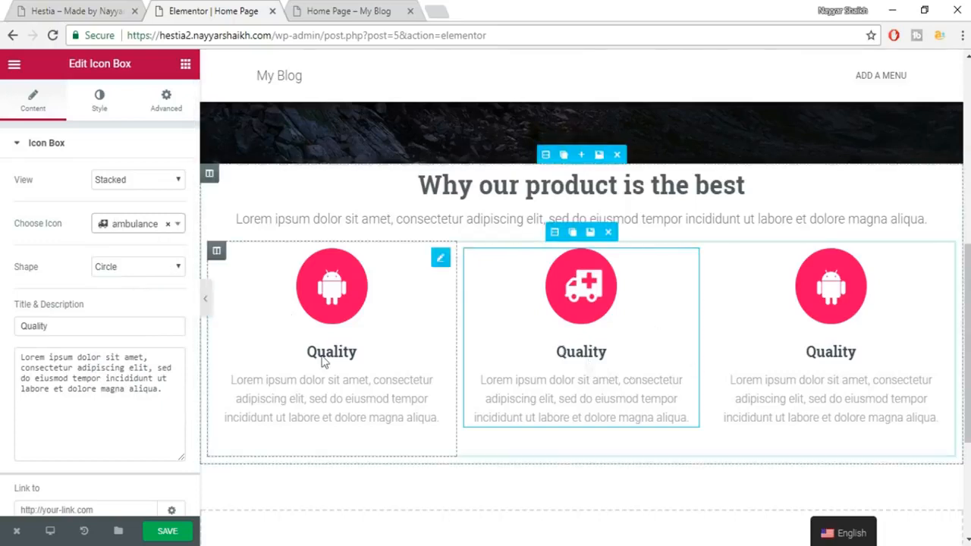
Retitle the middle box 'Title', colour its icon green #23a455, and save.
{"action": "left_click_drag", "start_coordinate": [61, 328], "coordinate": [7, 339]}
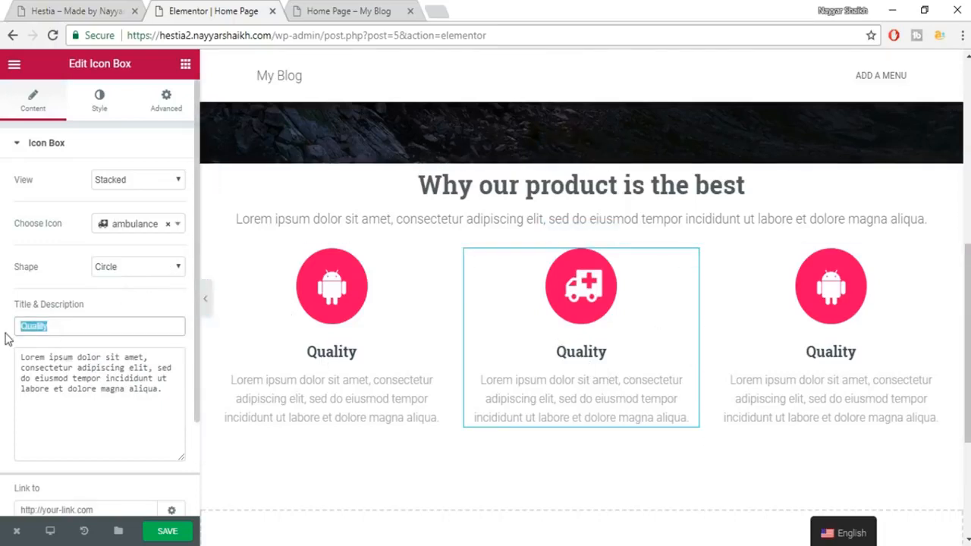
{"action": "type", "text": "tITLE"}
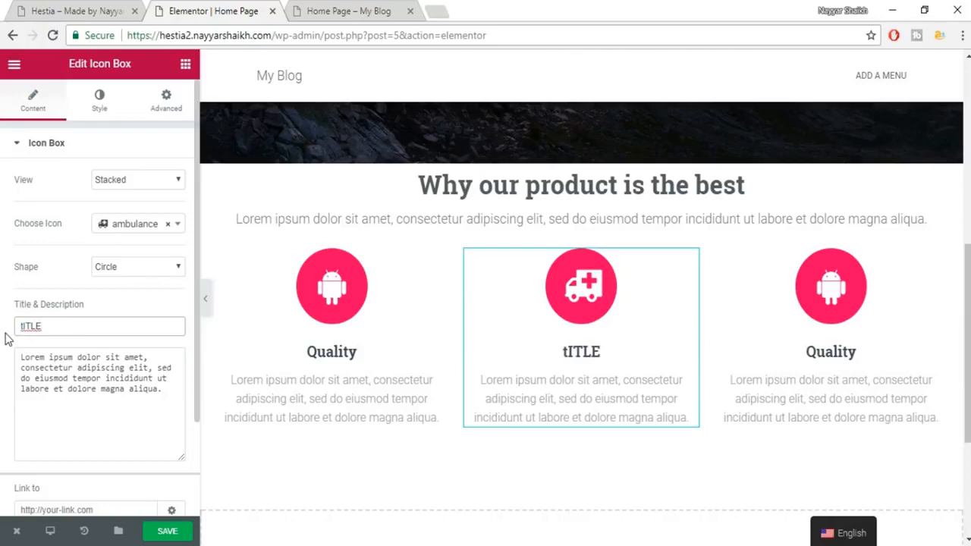
{"action": "type", "text": "Title"}
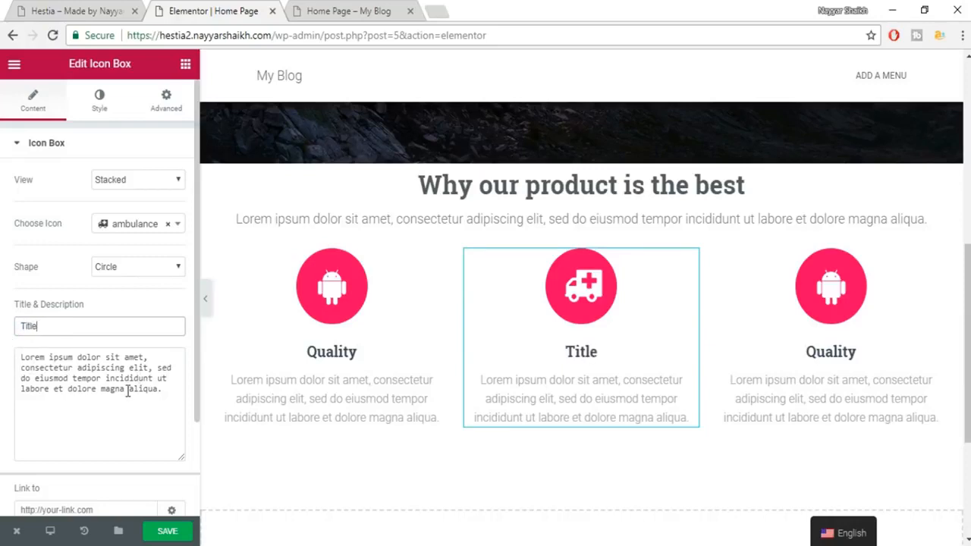
{"action": "left_click_drag", "start_coordinate": [131, 393], "coordinate": [23, 349]}
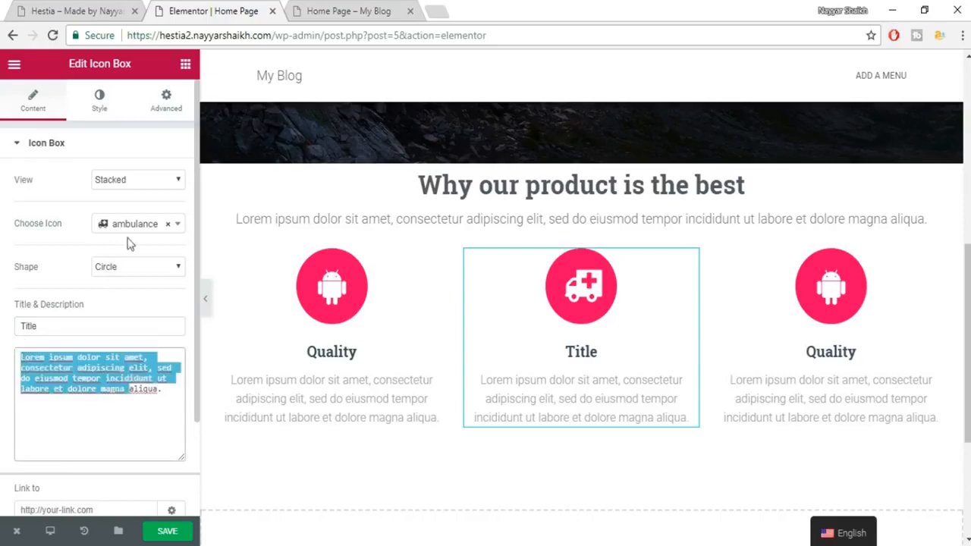
{"action": "left_click", "coordinate": [99, 111]}
{"action": "left_click", "coordinate": [161, 181]}
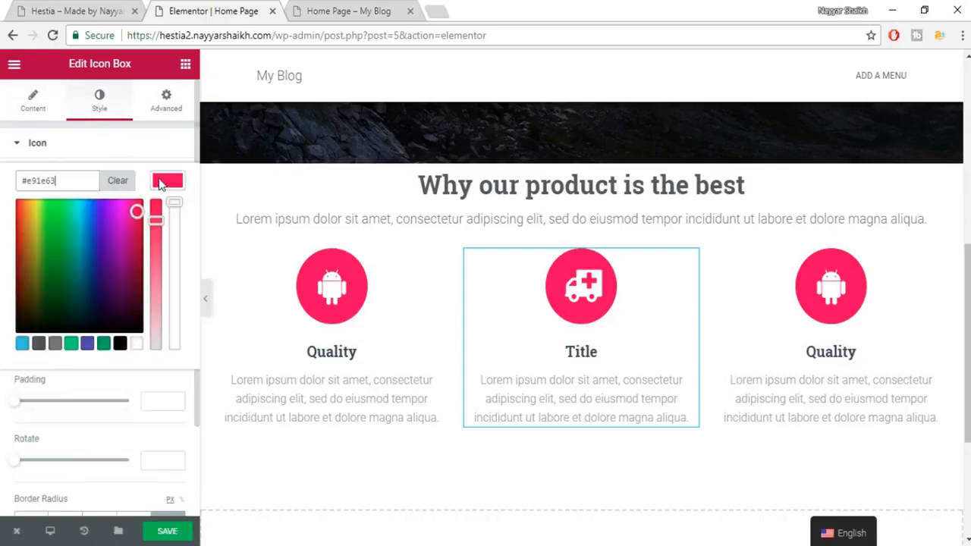
{"action": "left_click", "coordinate": [70, 344]}
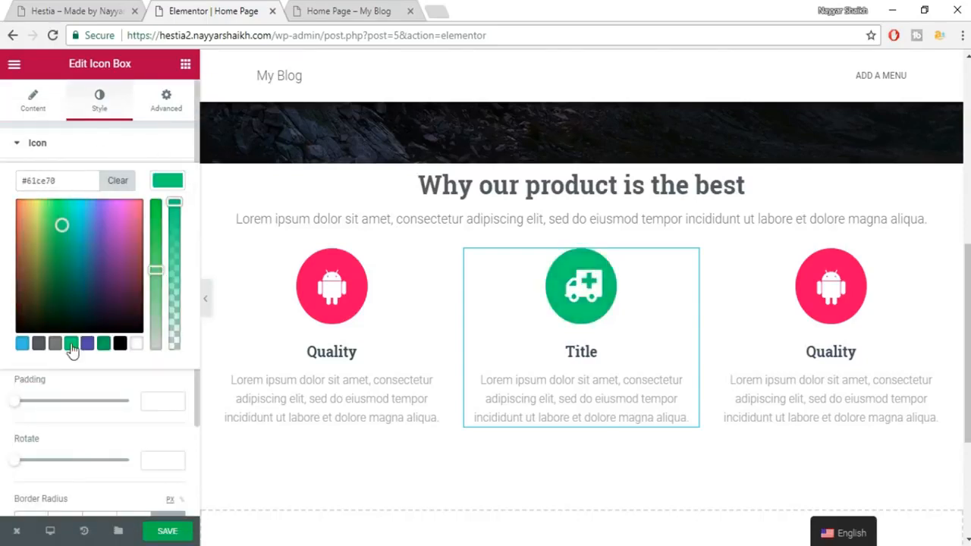
{"action": "left_click", "coordinate": [105, 344]}
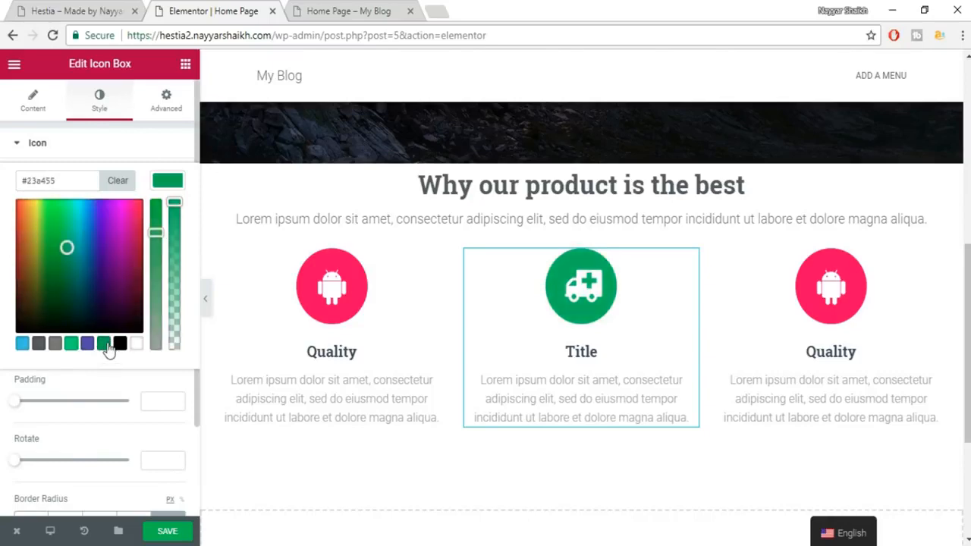
{"action": "left_click", "coordinate": [167, 529]}
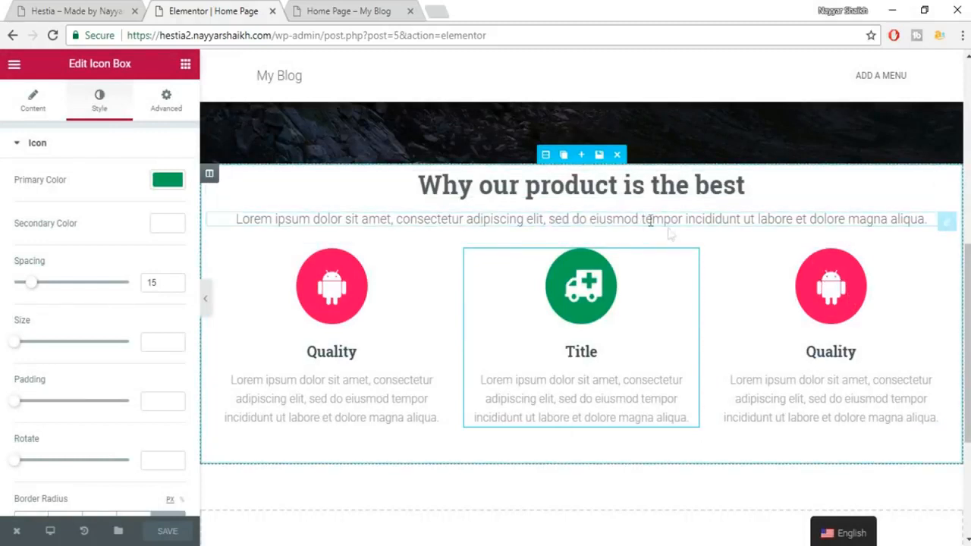
{"action": "left_click", "coordinate": [70, 12]}
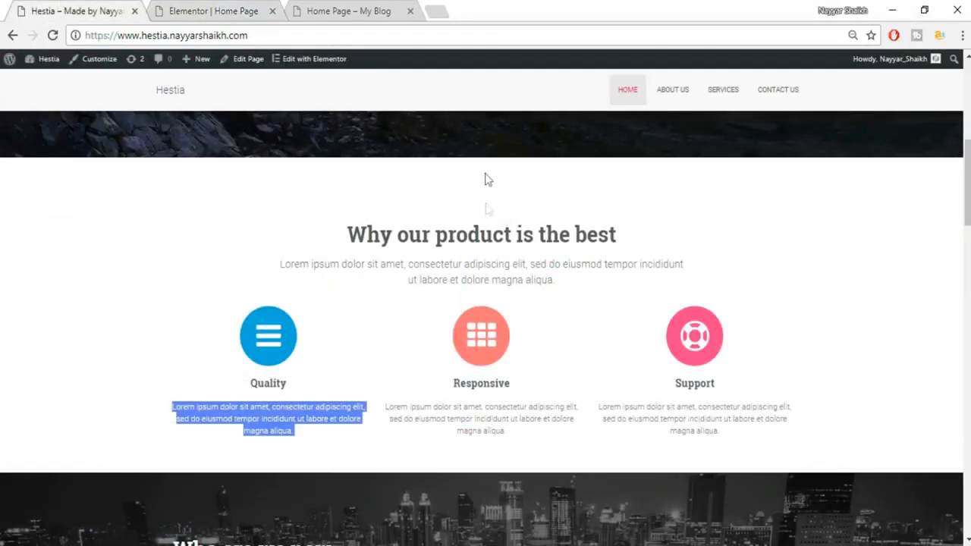
{"action": "left_click", "coordinate": [475, 190]}
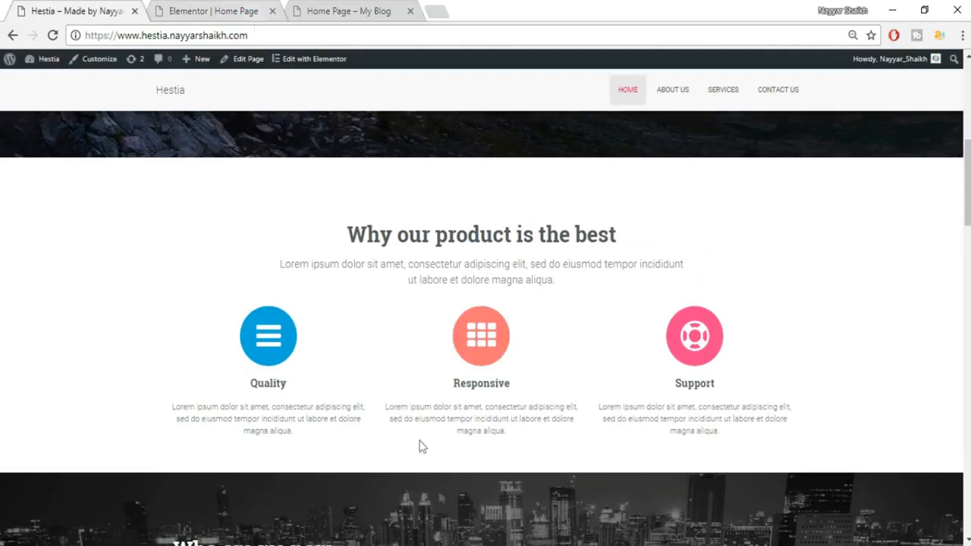
{"action": "left_click", "coordinate": [225, 8]}
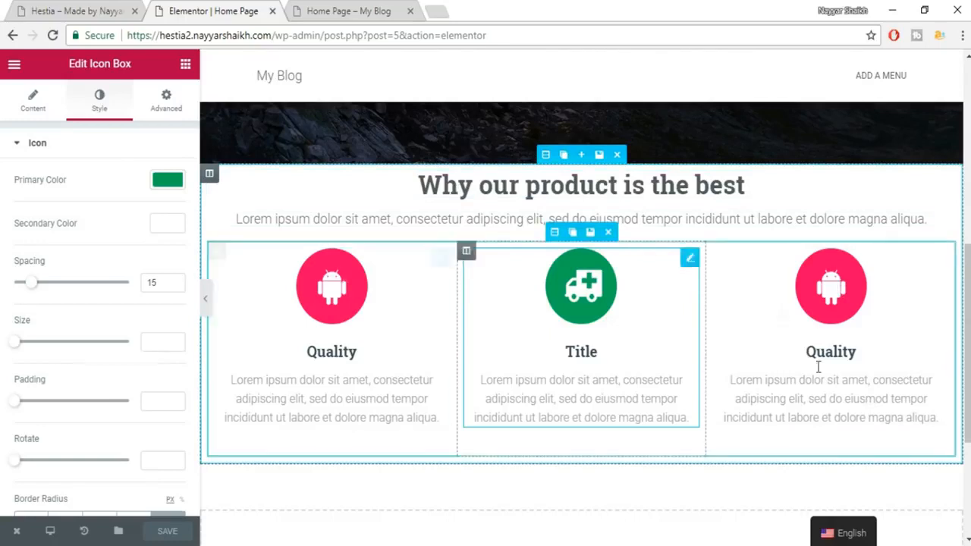
Select the section and unlink its padding sides, keeping the unit in pixels.
{"action": "left_click", "coordinate": [547, 152]}
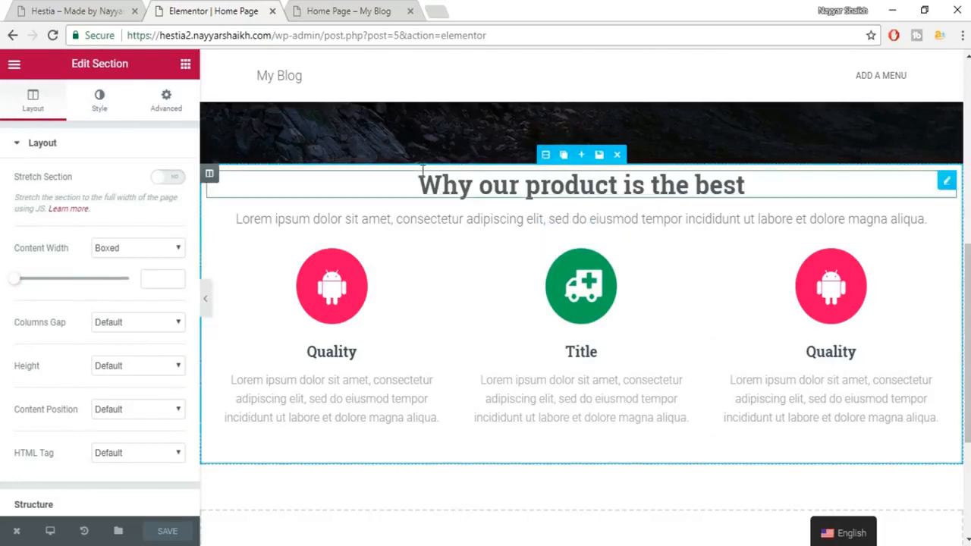
{"action": "left_click", "coordinate": [160, 114]}
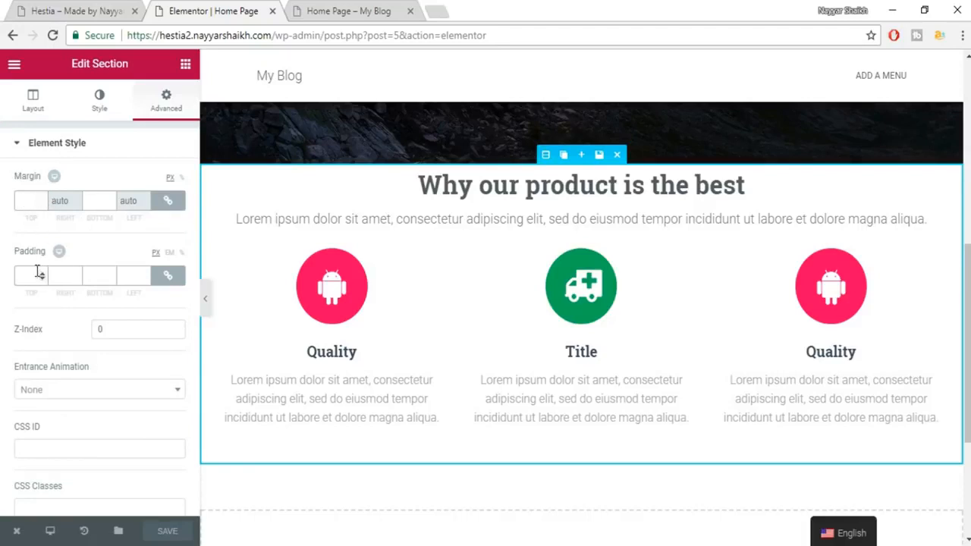
{"action": "left_click", "coordinate": [168, 281]}
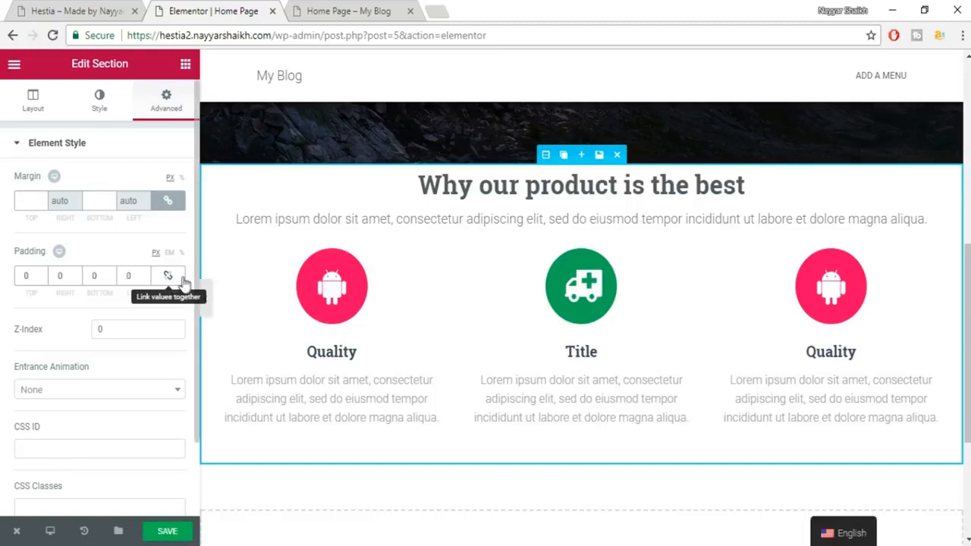
{"action": "left_click", "coordinate": [169, 279]}
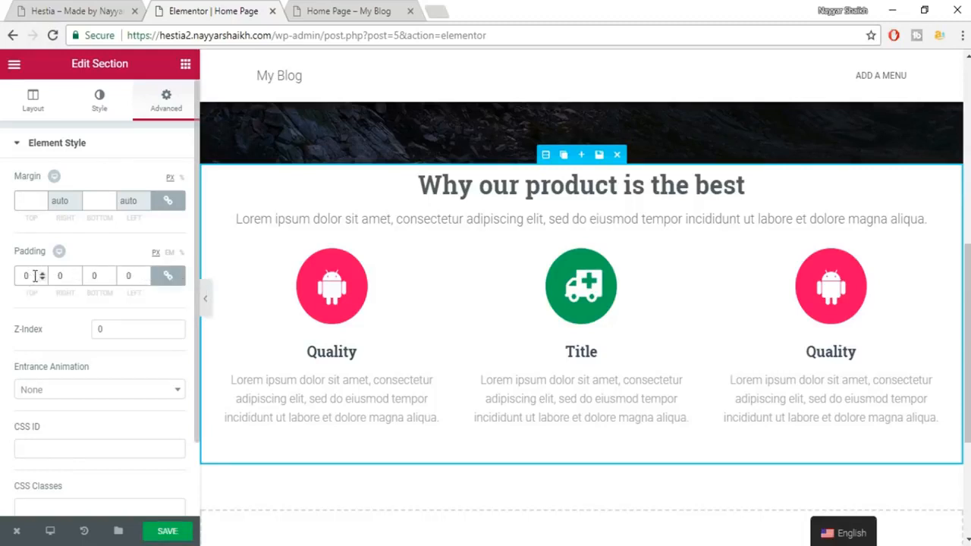
{"action": "type", "text": "10"}
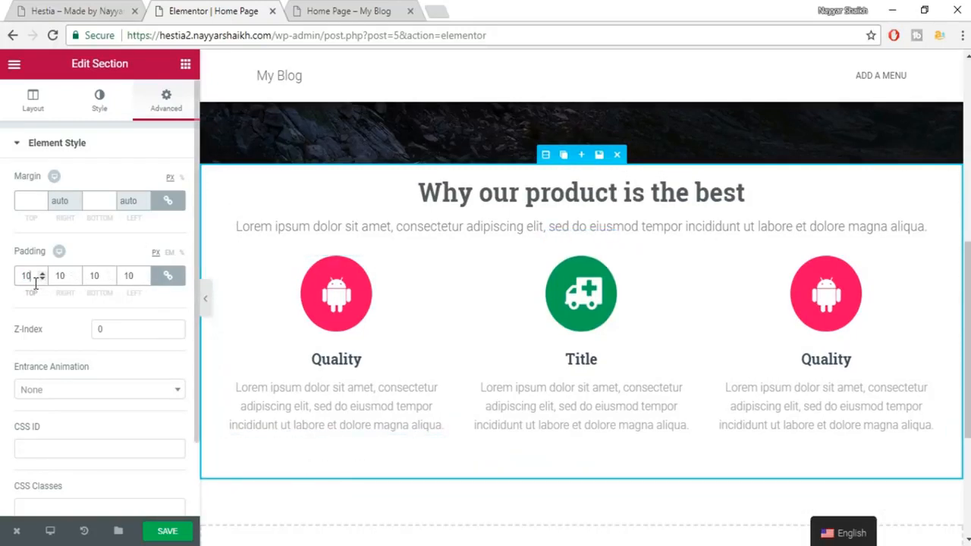
{"action": "left_click", "coordinate": [181, 253]}
{"action": "left_click", "coordinate": [173, 278]}
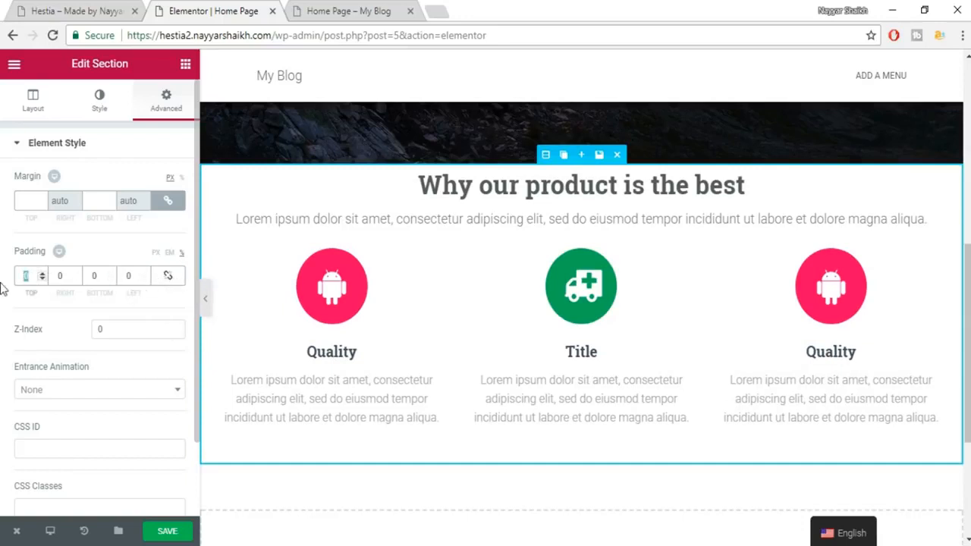
{"action": "left_click", "coordinate": [156, 252]}
{"action": "left_click", "coordinate": [44, 274]}
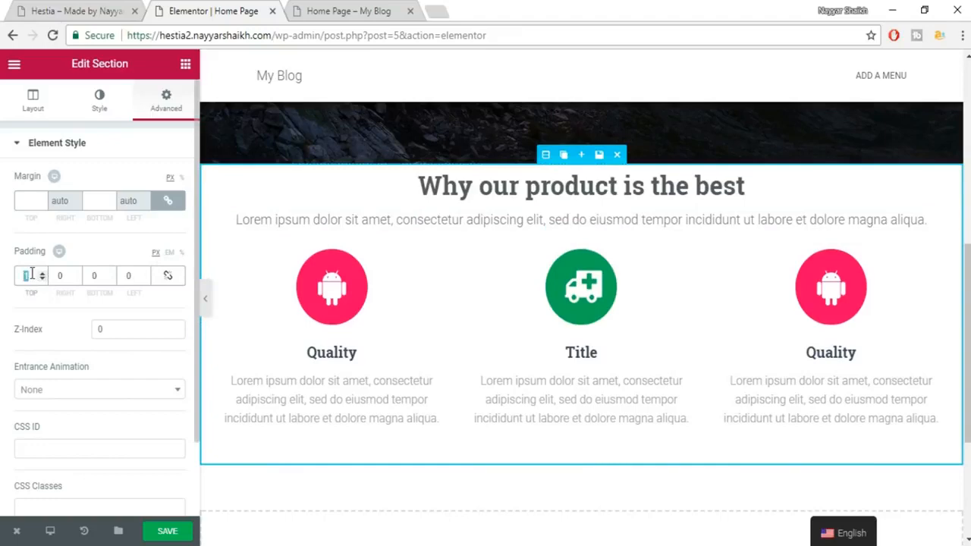
{"action": "type", "text": "00"}
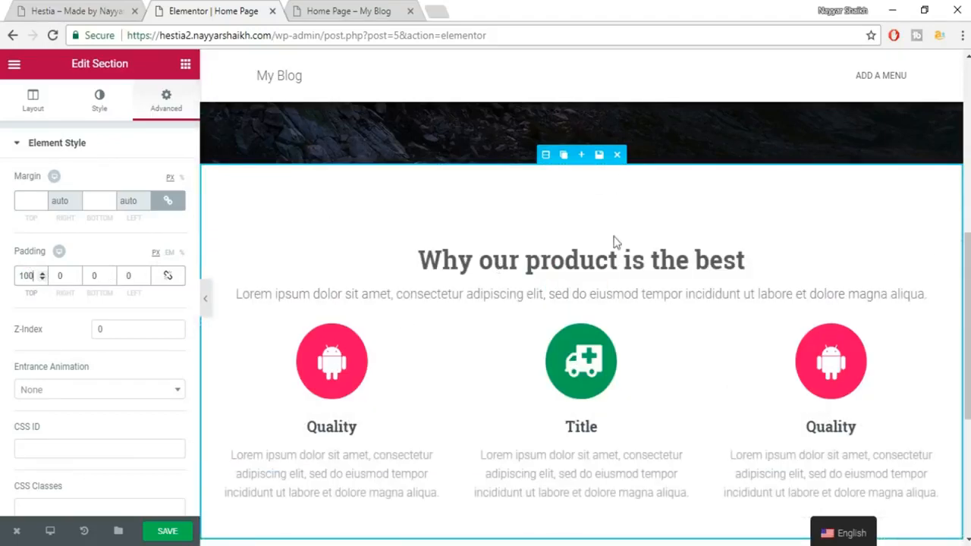
Set the section's top padding to 70 px and bottom padding to 50 px, then save.
{"action": "left_click_drag", "start_coordinate": [34, 275], "coordinate": [11, 283]}
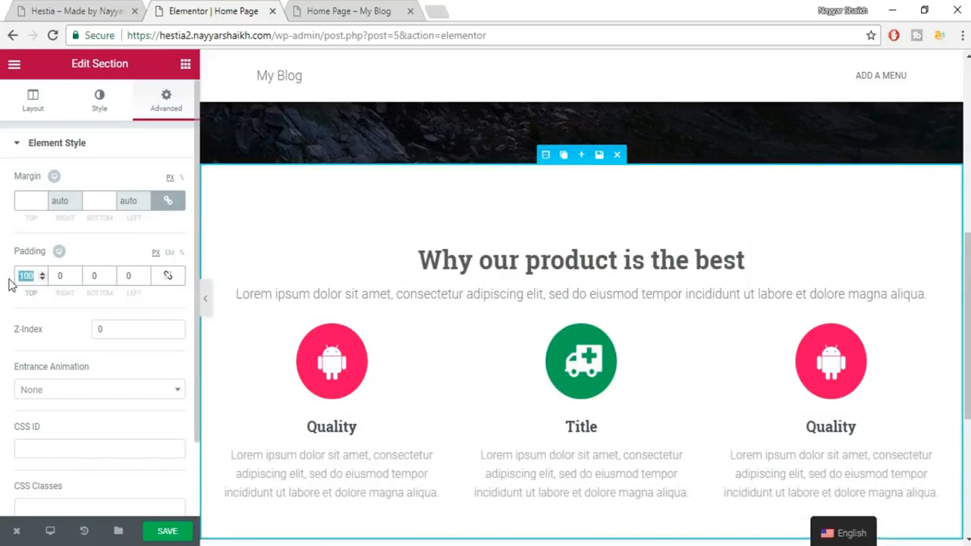
{"action": "type", "text": "70"}
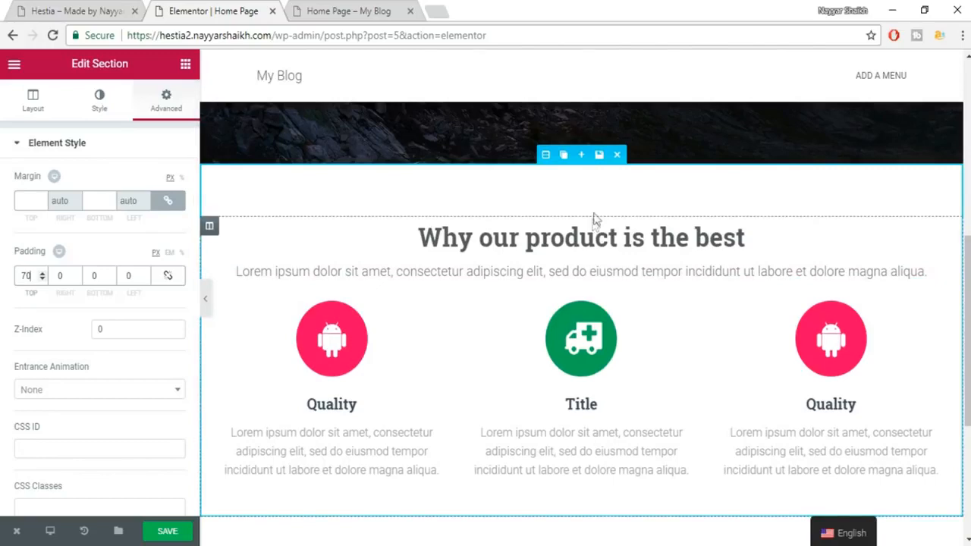
{"action": "scroll", "coordinate": [601, 496], "scroll_direction": "down", "scroll_amount": 2}
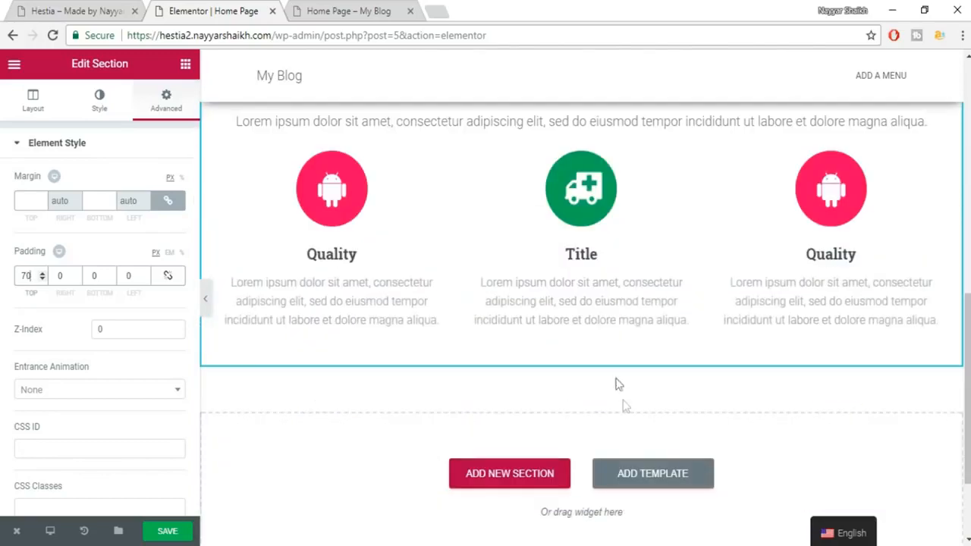
{"action": "left_click", "coordinate": [111, 279]}
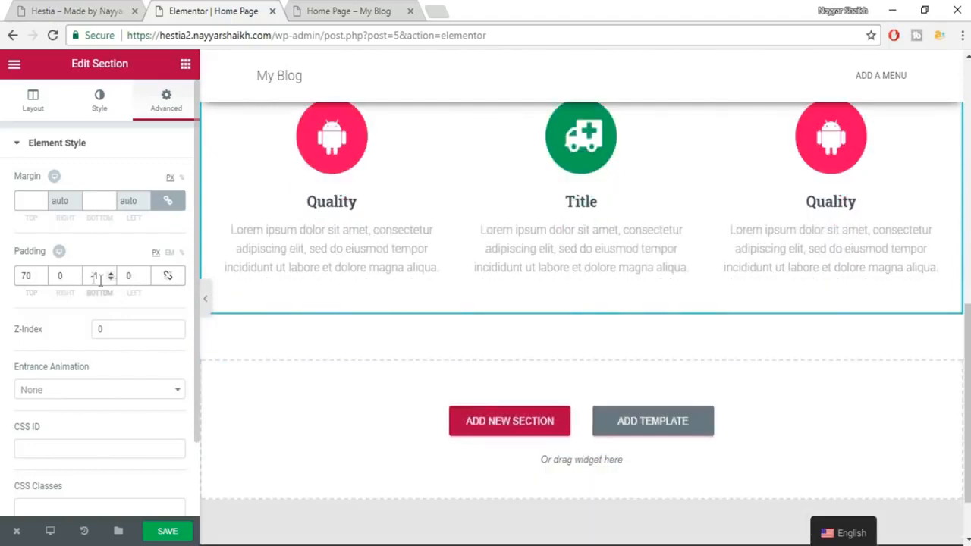
{"action": "left_click_drag", "start_coordinate": [99, 277], "coordinate": [77, 280]}
{"action": "type", "text": "50"}
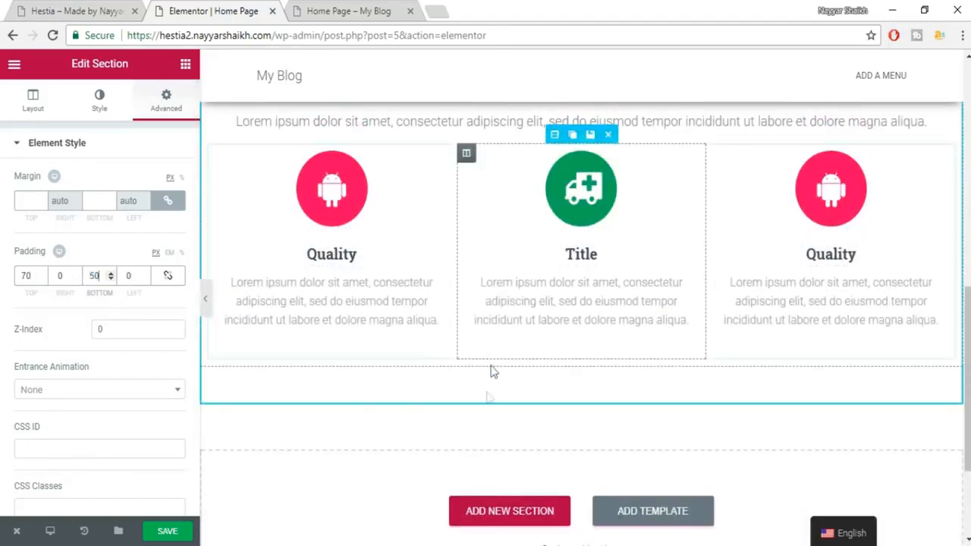
{"action": "scroll", "coordinate": [529, 380], "scroll_direction": "up", "scroll_amount": 2}
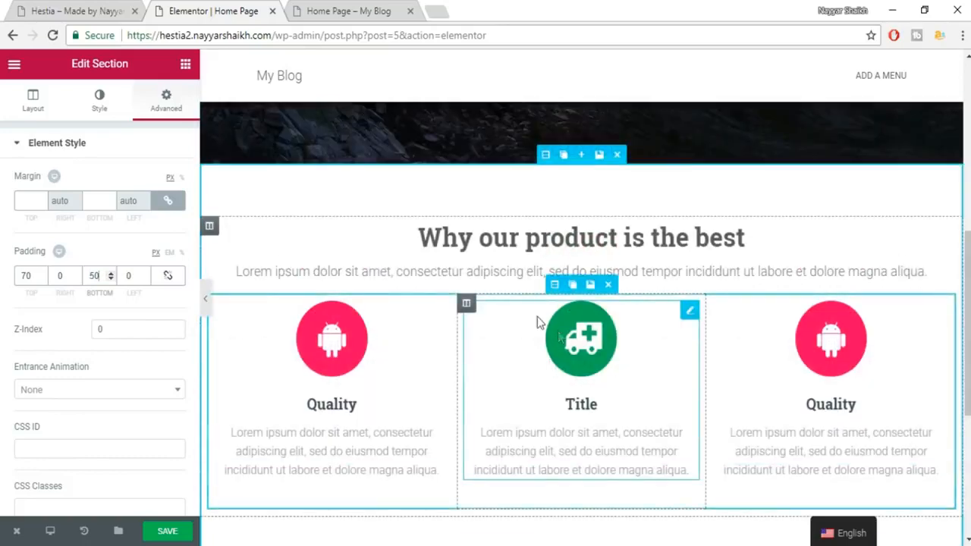
{"action": "left_click", "coordinate": [171, 525]}
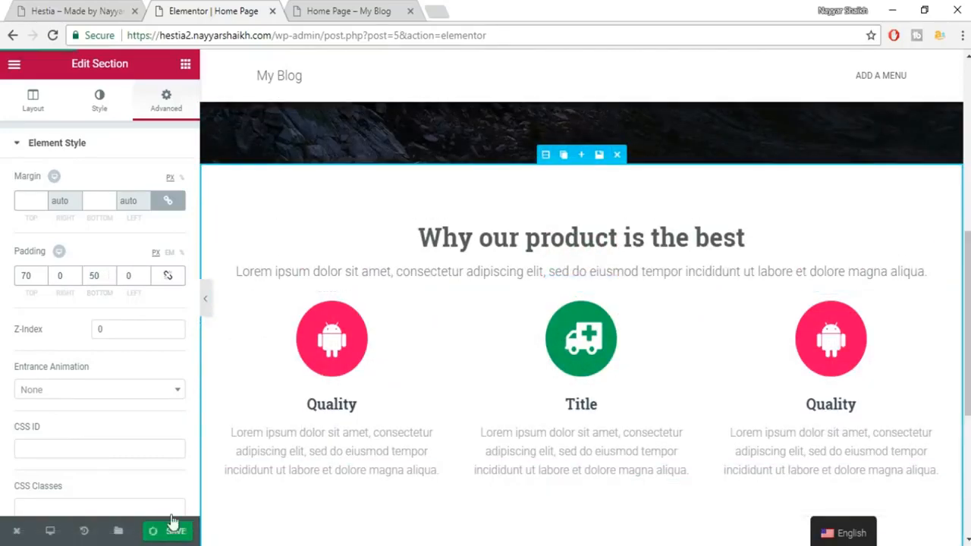
{"action": "left_click", "coordinate": [69, 11]}
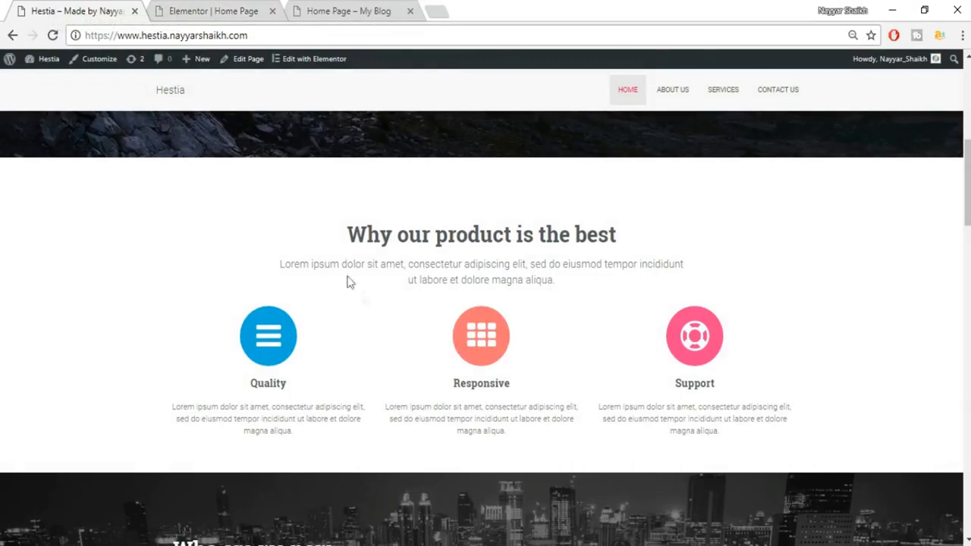
{"action": "left_click_drag", "start_coordinate": [277, 254], "coordinate": [284, 280]}
{"action": "left_click", "coordinate": [506, 275]}
{"action": "left_click", "coordinate": [235, 9]}
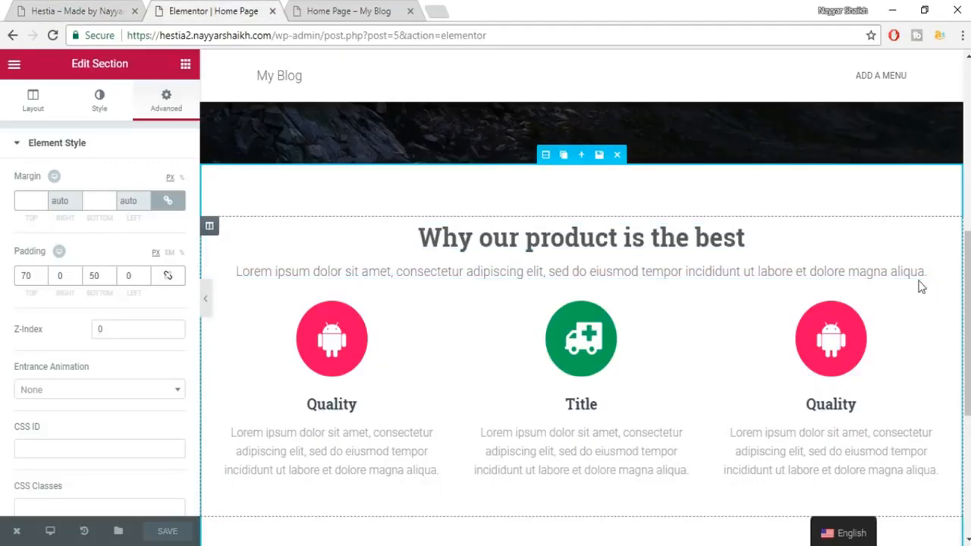
Unlink the subtitle's padding and set its left and right padding to 100 px.
{"action": "left_click", "coordinate": [360, 266]}
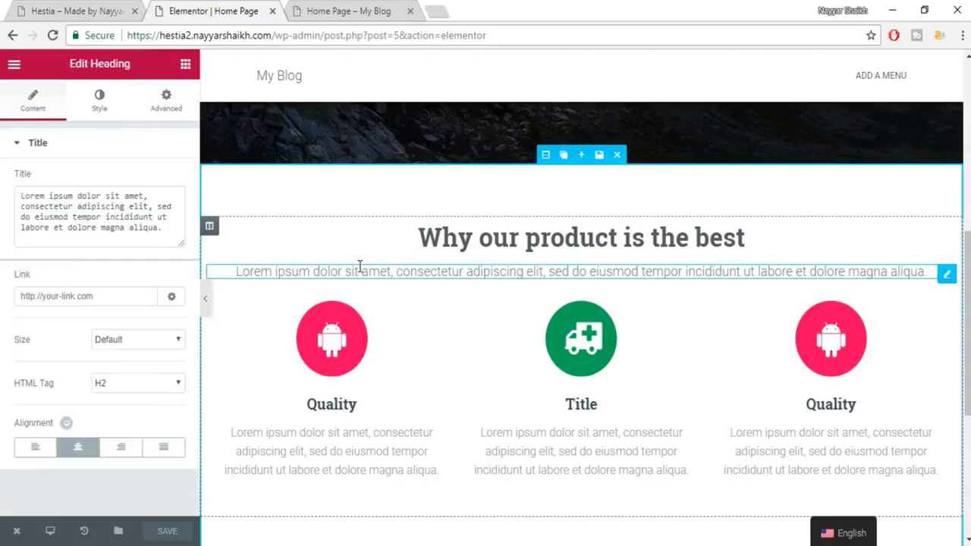
{"action": "left_click", "coordinate": [166, 99]}
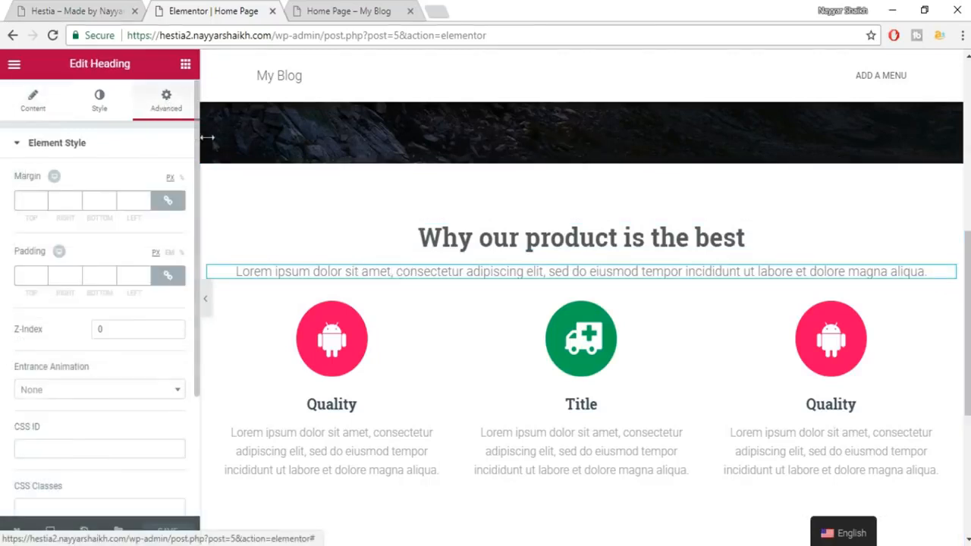
{"action": "left_click", "coordinate": [168, 275]}
{"action": "left_click", "coordinate": [76, 279]}
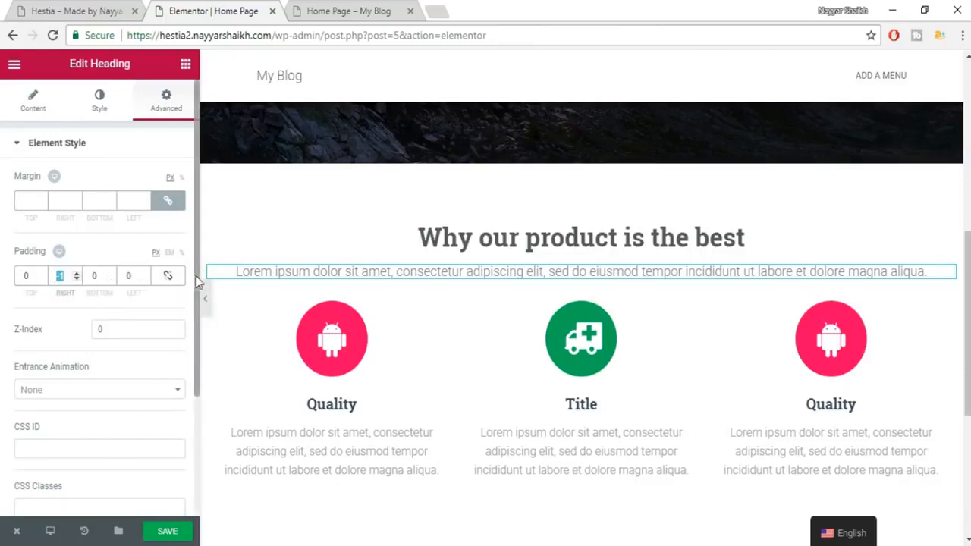
{"action": "type", "text": "80"}
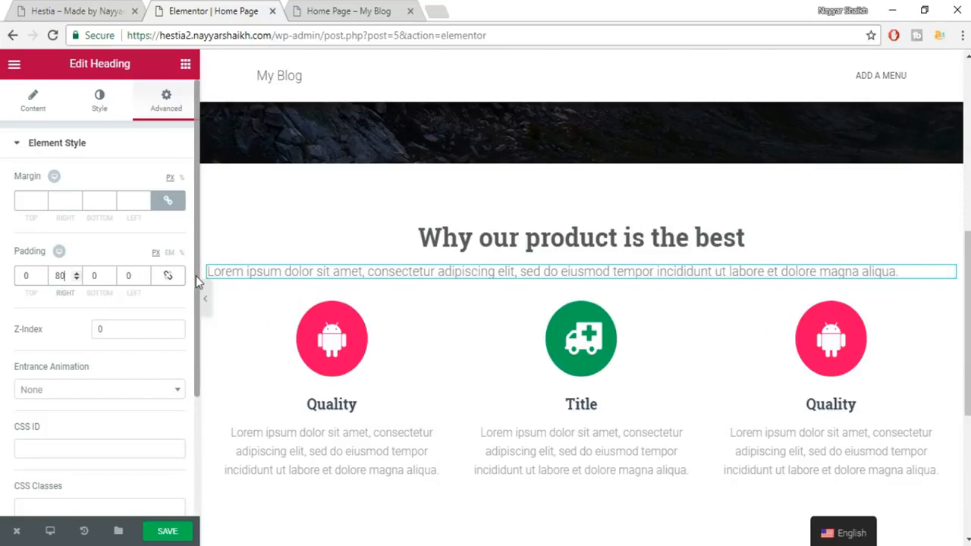
{"action": "left_click", "coordinate": [126, 276]}
{"action": "type", "text": "80"}
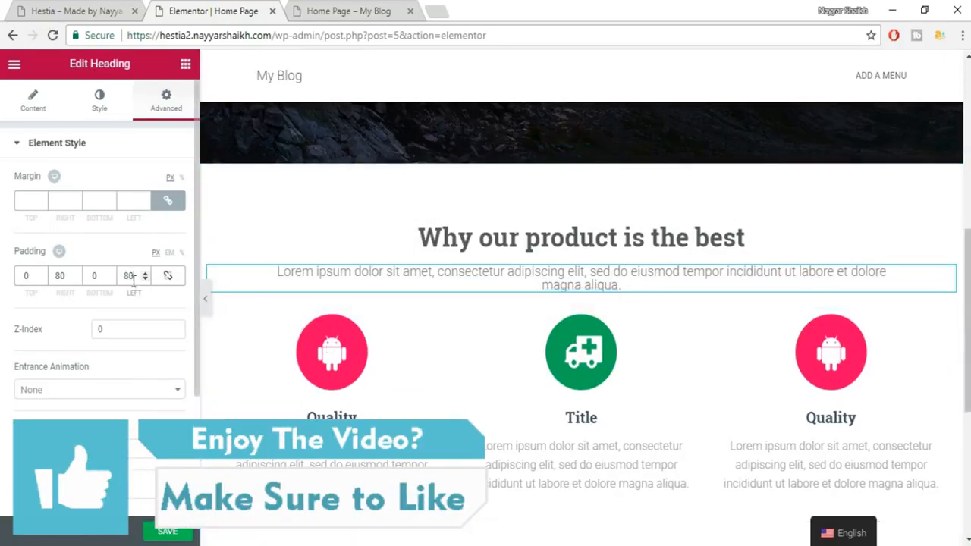
{"action": "left_click_drag", "start_coordinate": [131, 276], "coordinate": [114, 278]}
{"action": "type", "text": "100"}
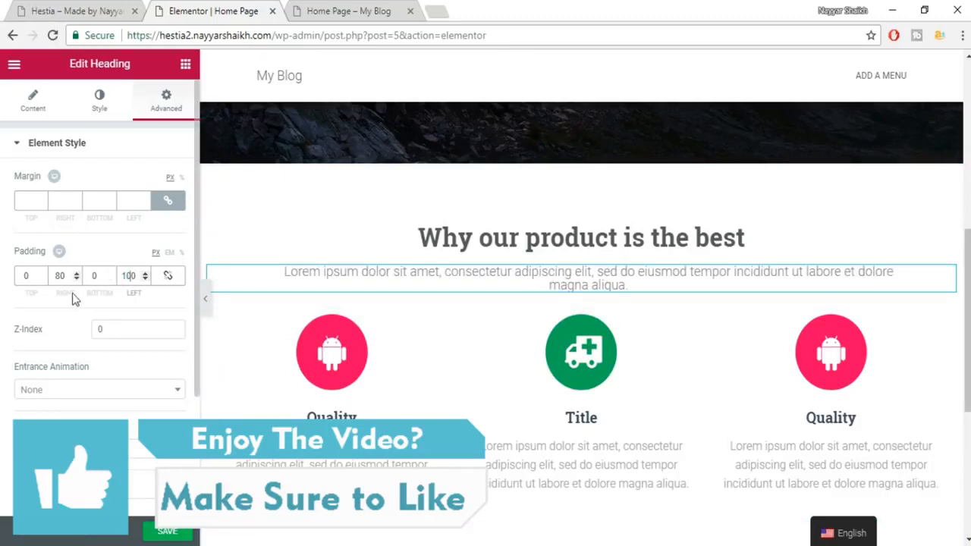
{"action": "left_click_drag", "start_coordinate": [72, 277], "coordinate": [28, 276]}
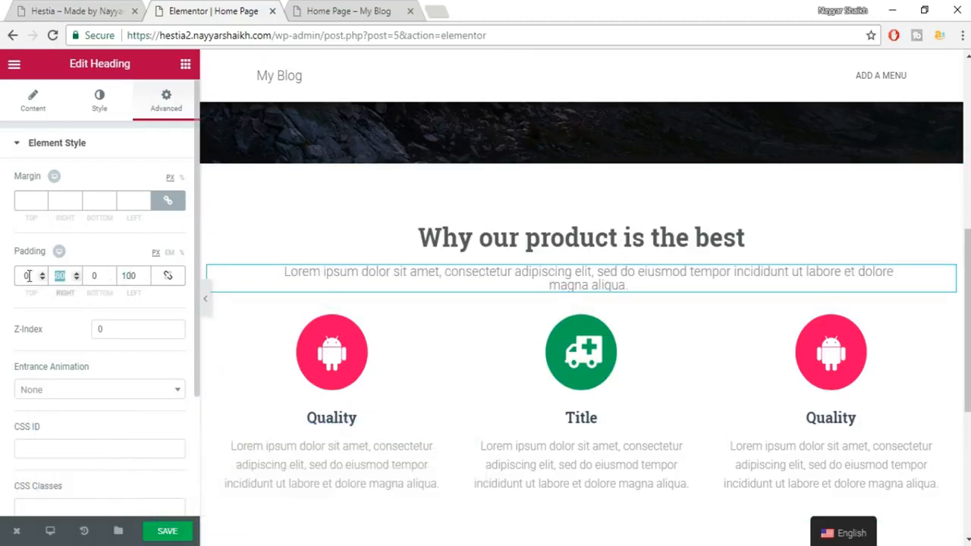
{"action": "type", "text": "100"}
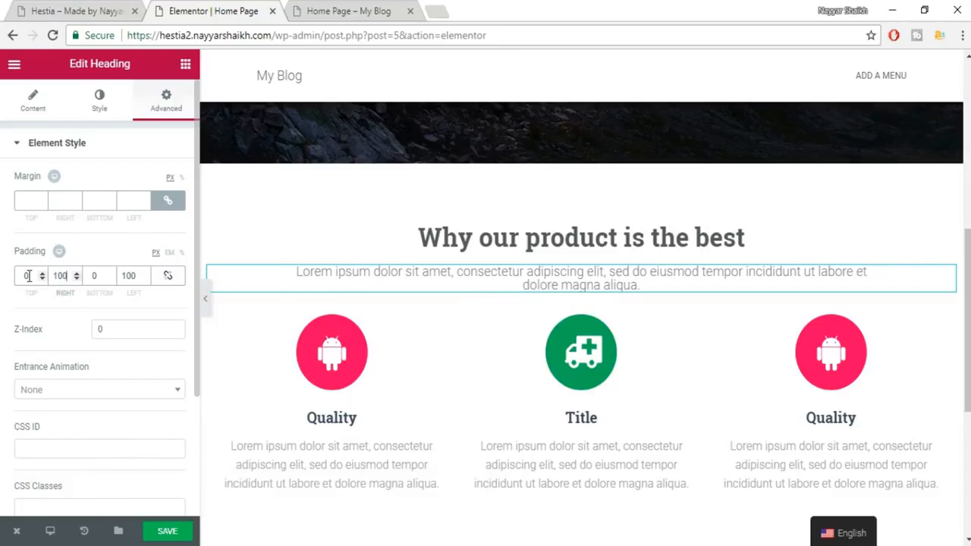
Preview the page full width, scroll through it, then reopen the editing panel.
{"action": "left_click", "coordinate": [205, 302]}
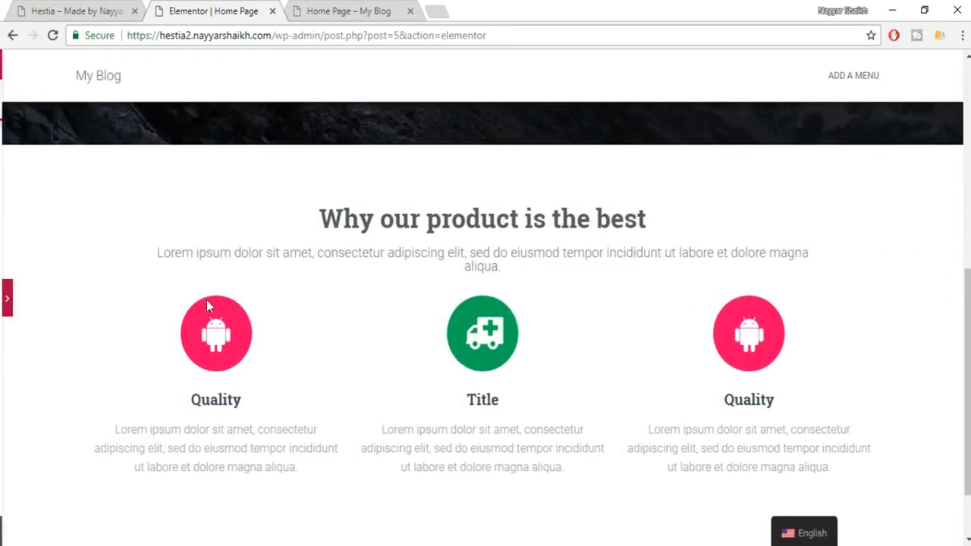
{"action": "scroll", "coordinate": [851, 362], "scroll_direction": "up", "scroll_amount": 3}
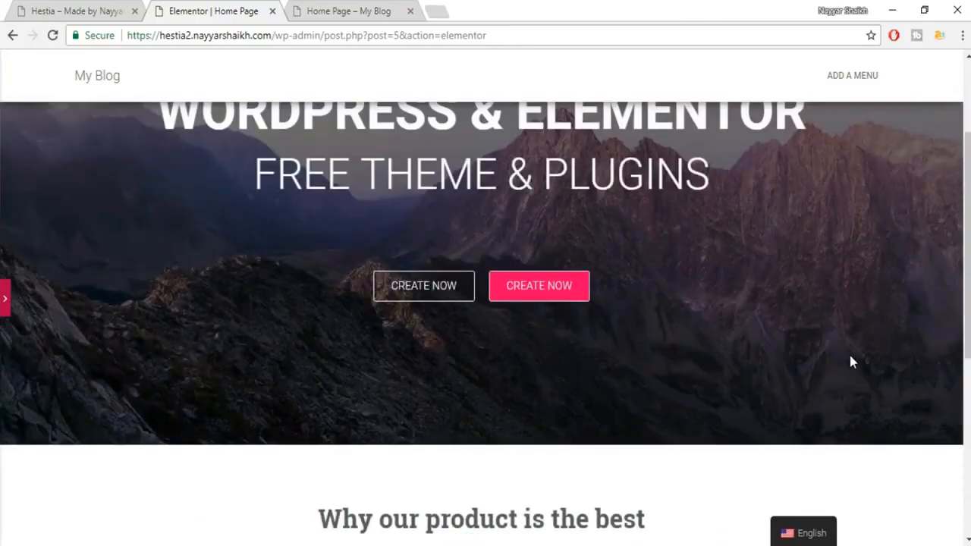
{"action": "scroll", "coordinate": [852, 362], "scroll_direction": "down", "scroll_amount": 4}
{"action": "scroll", "coordinate": [852, 362], "scroll_direction": "up", "scroll_amount": 3}
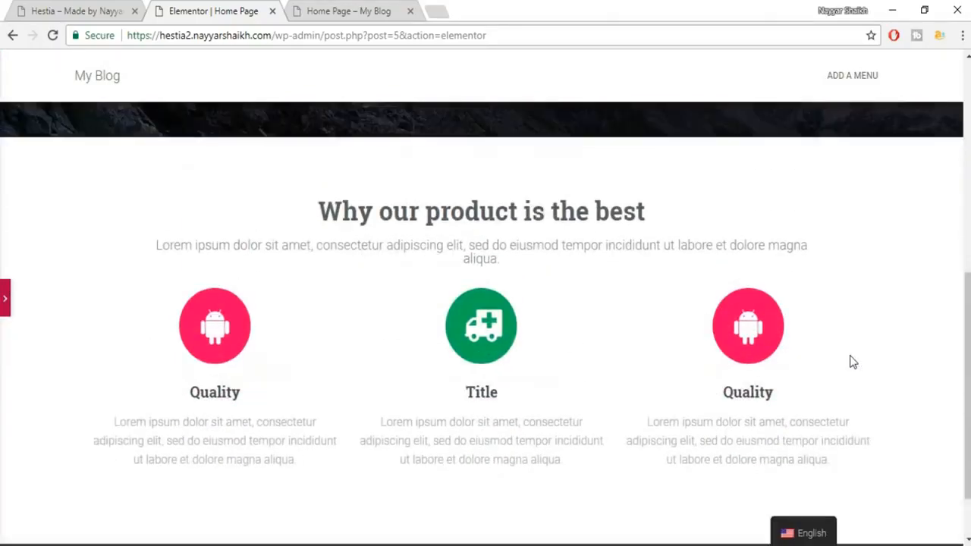
{"action": "scroll", "coordinate": [844, 383], "scroll_direction": "up", "scroll_amount": 3}
{"action": "scroll", "coordinate": [845, 383], "scroll_direction": "down", "scroll_amount": 3}
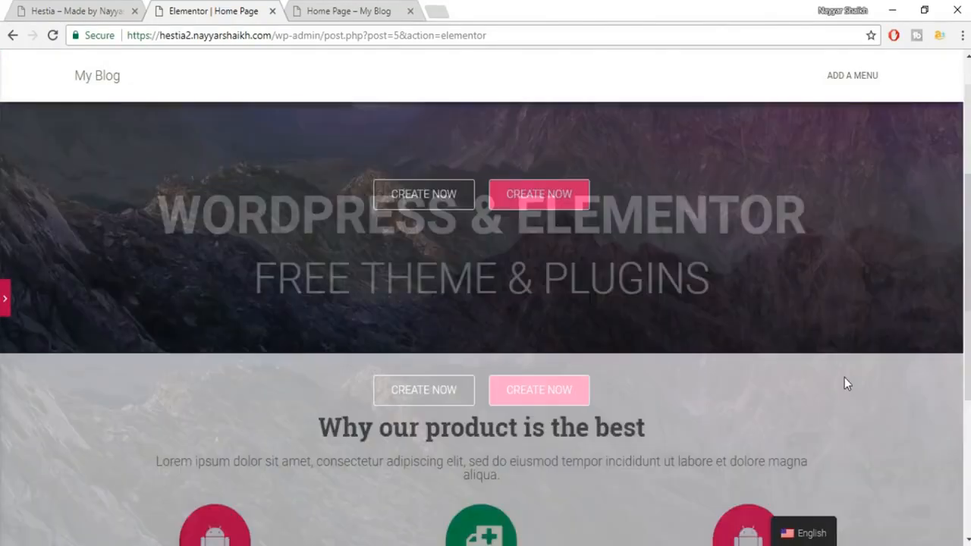
{"action": "scroll", "coordinate": [425, 311], "scroll_direction": "down", "scroll_amount": 1}
{"action": "scroll", "coordinate": [157, 302], "scroll_direction": "down", "scroll_amount": 2}
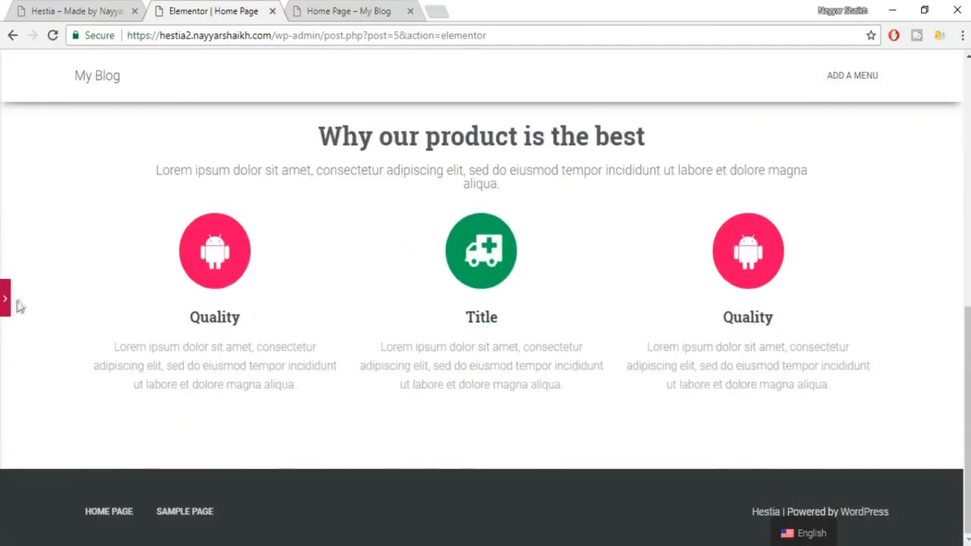
{"action": "left_click", "coordinate": [6, 298]}
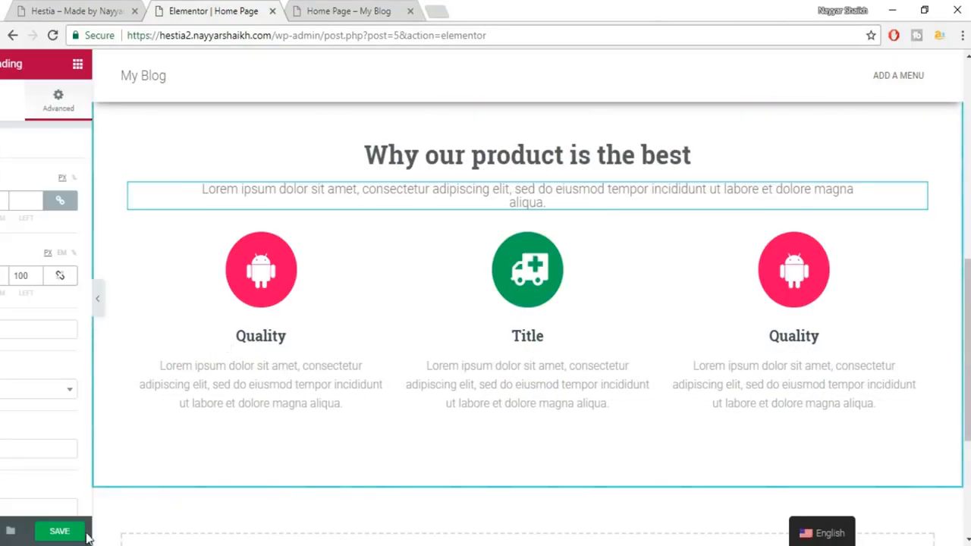
Save the page and compare the result with the live Hestia site.
{"action": "left_click", "coordinate": [167, 531]}
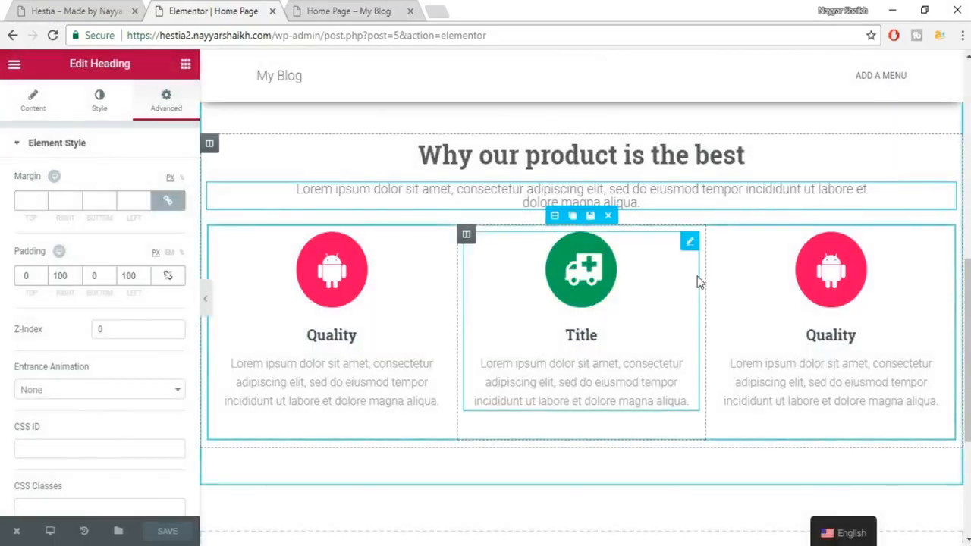
{"action": "scroll", "coordinate": [693, 227], "scroll_direction": "up", "scroll_amount": 1}
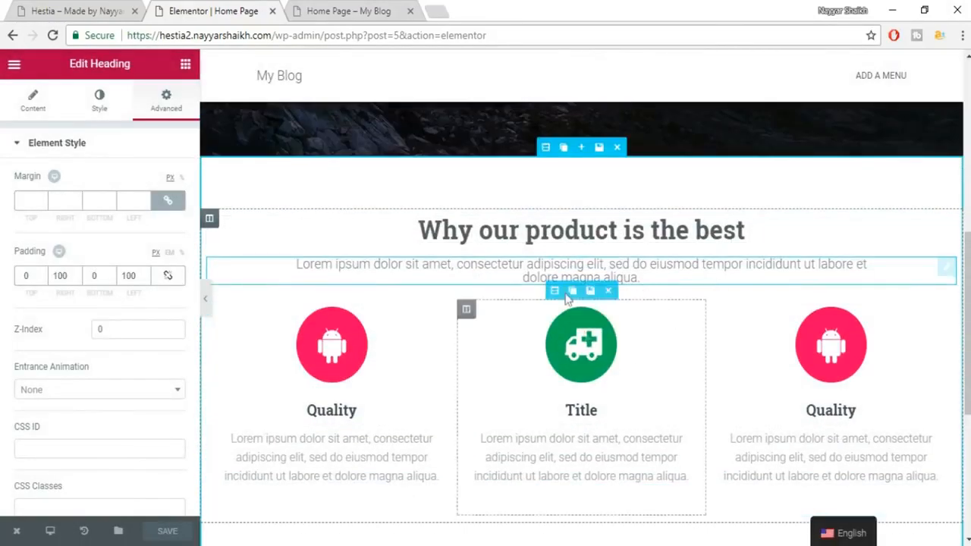
{"action": "left_click", "coordinate": [72, 7]}
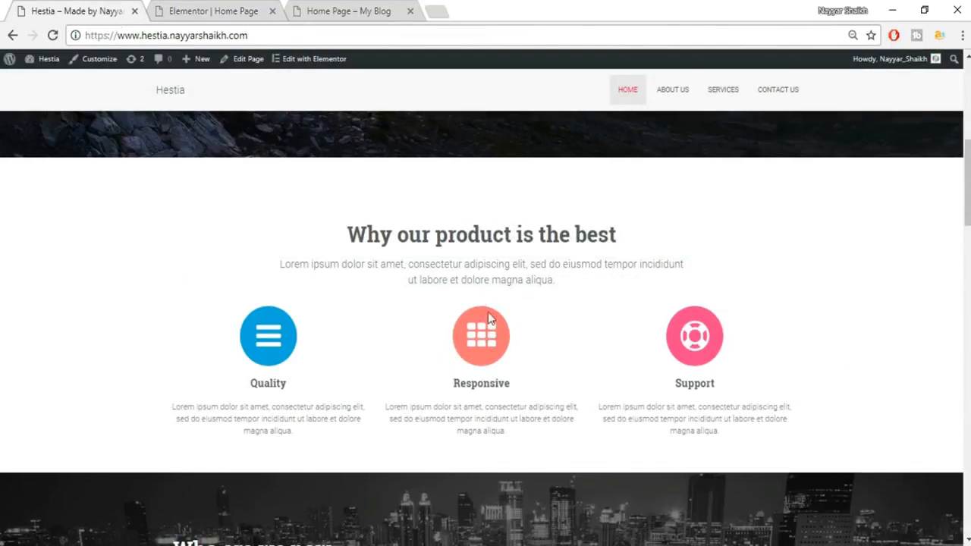
{"action": "left_click", "coordinate": [231, 11]}
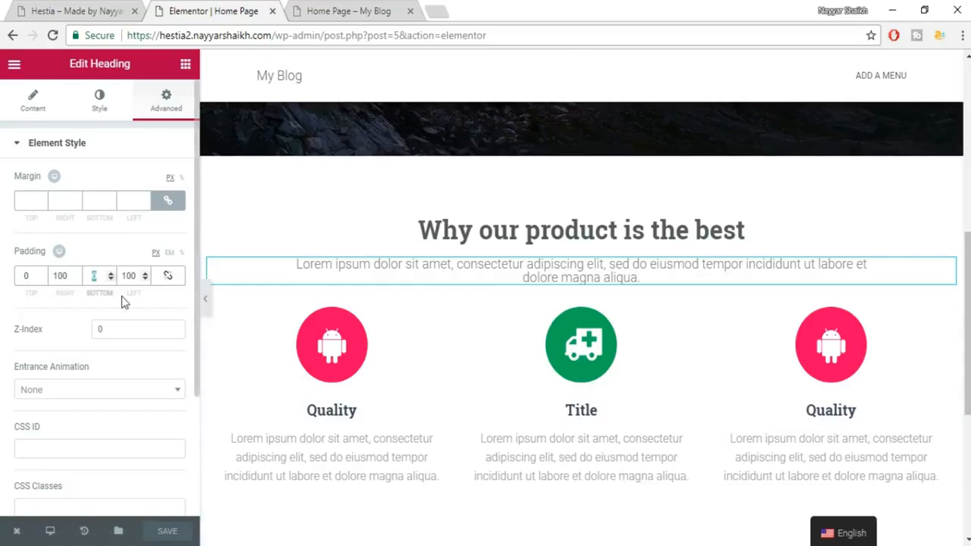
Give the subtitle 20 px bottom padding and save the page.
{"action": "type", "text": "30"}
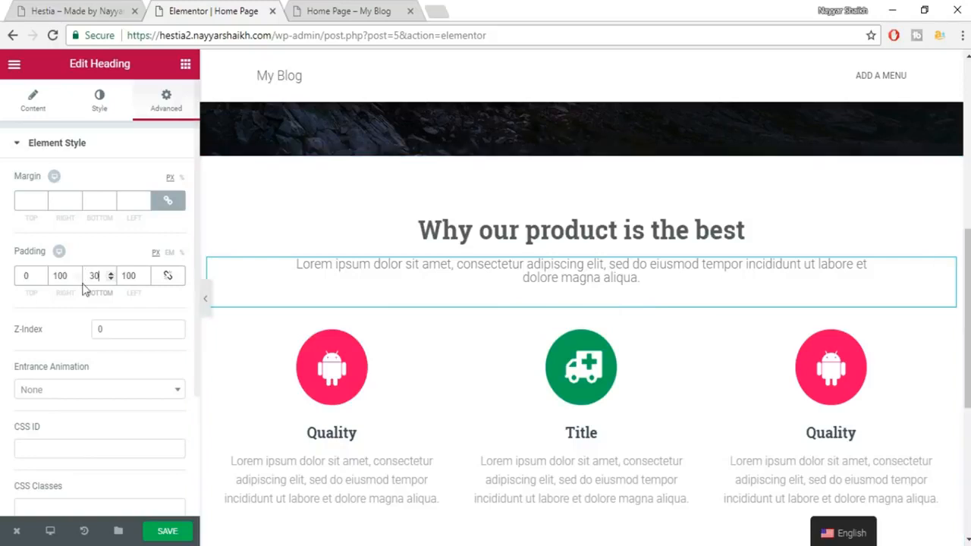
{"action": "type", "text": "20"}
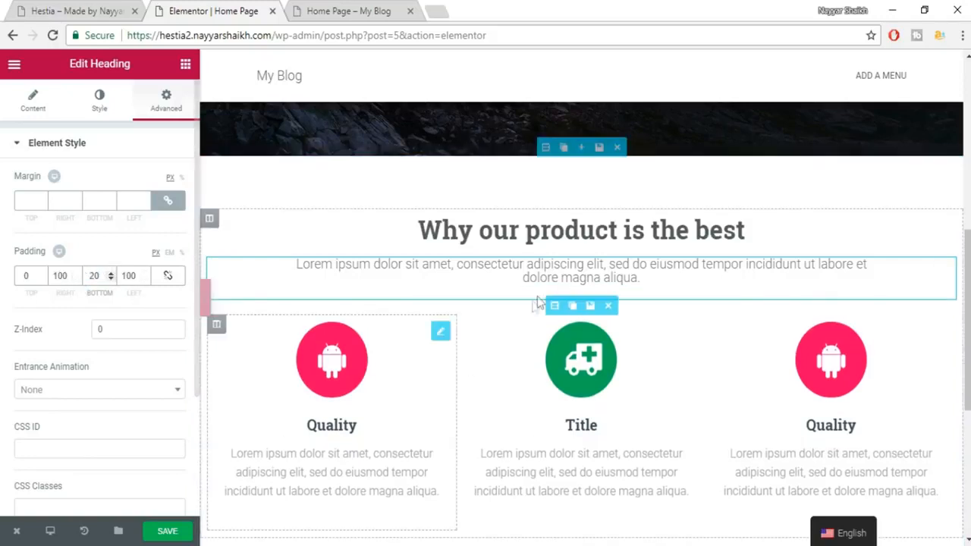
{"action": "left_click", "coordinate": [169, 532]}
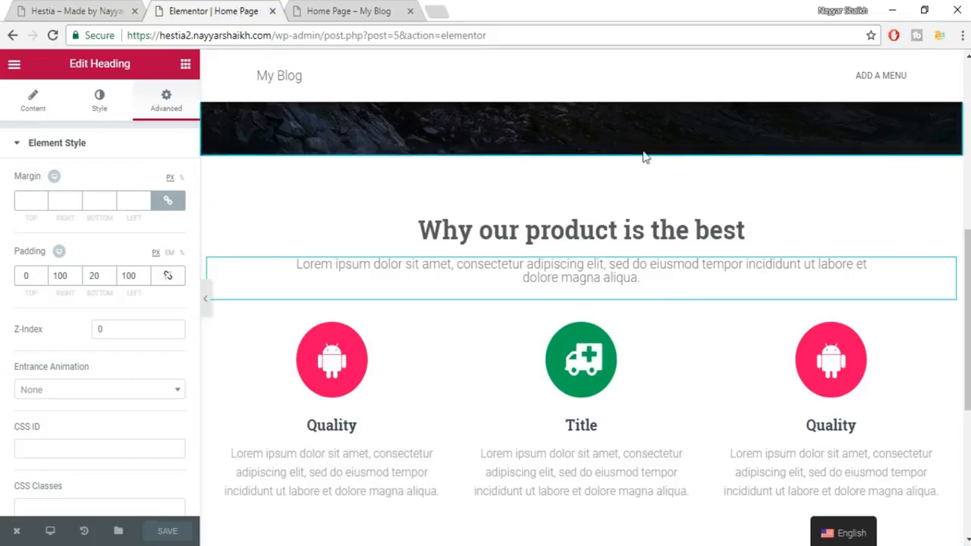
{"action": "scroll", "coordinate": [698, 190], "scroll_direction": "down", "scroll_amount": 2}
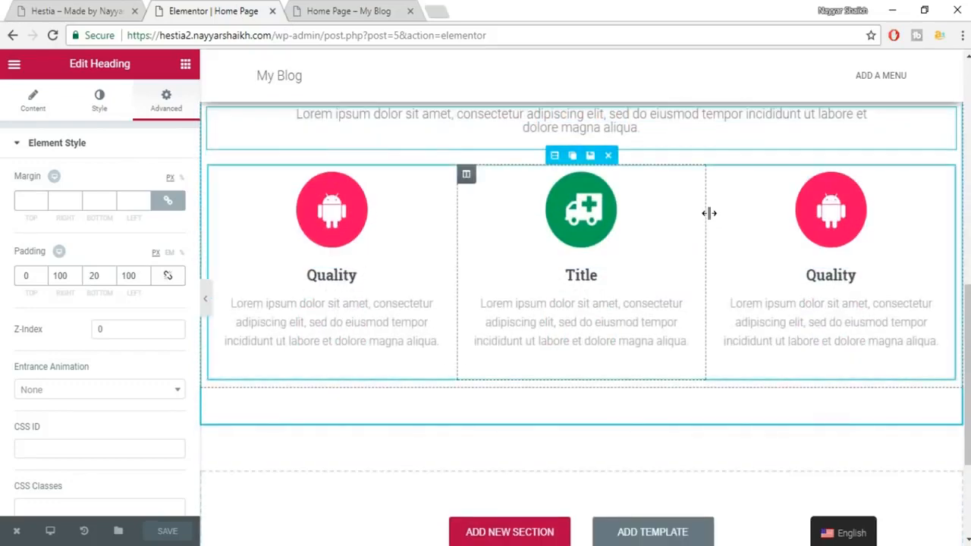
{"action": "scroll", "coordinate": [708, 213], "scroll_direction": "up", "scroll_amount": 1}
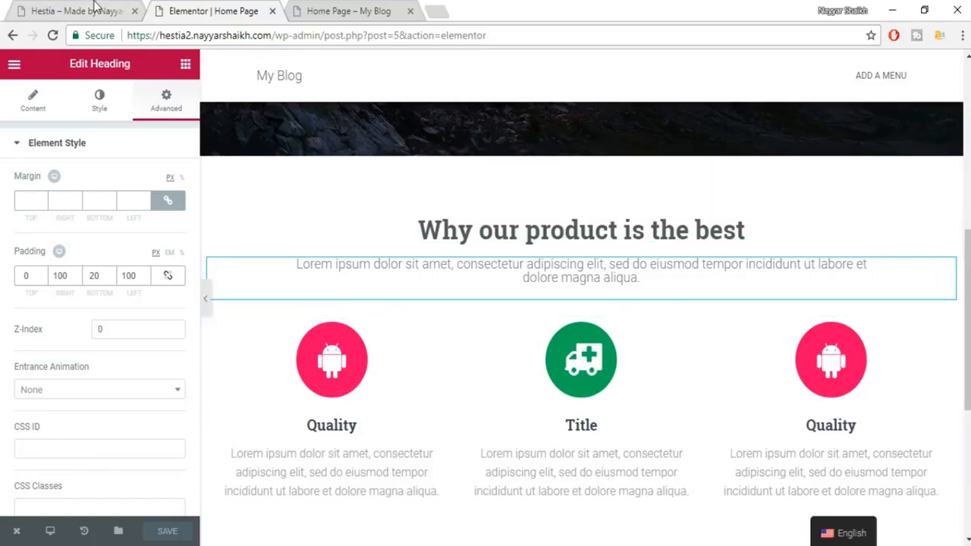
Give the left Quality icon box a Wobble entrance animation as a first try.
{"action": "left_click", "coordinate": [336, 358]}
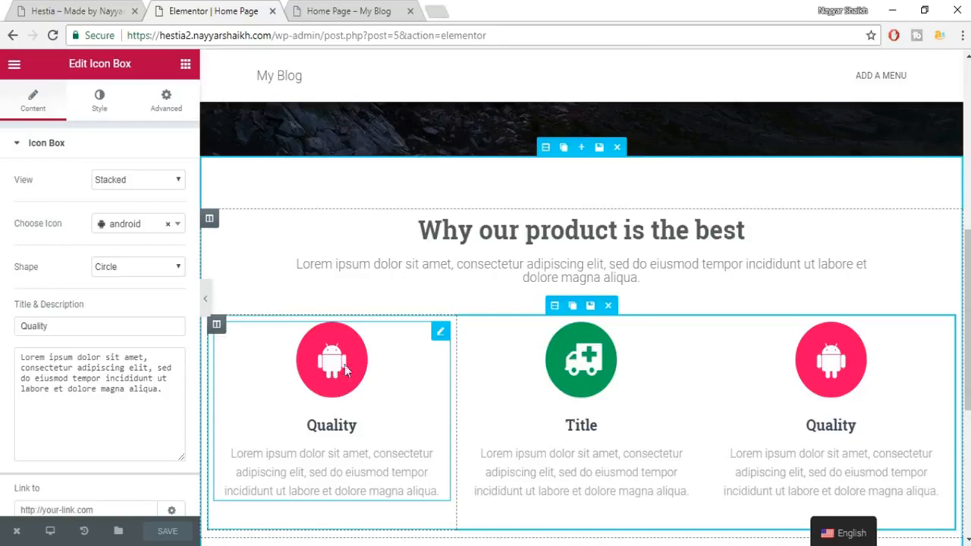
{"action": "left_click", "coordinate": [155, 105]}
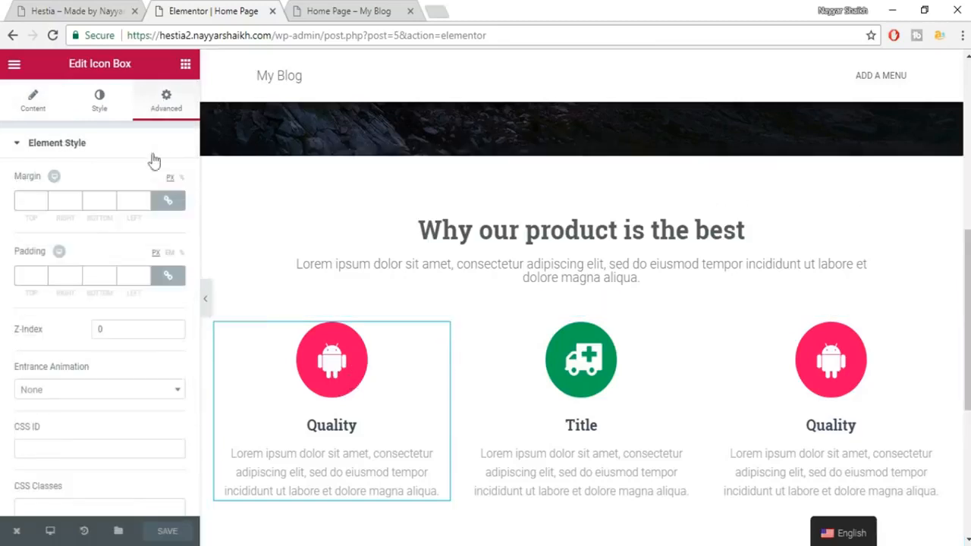
{"action": "scroll", "coordinate": [161, 262], "scroll_direction": "down", "scroll_amount": 1}
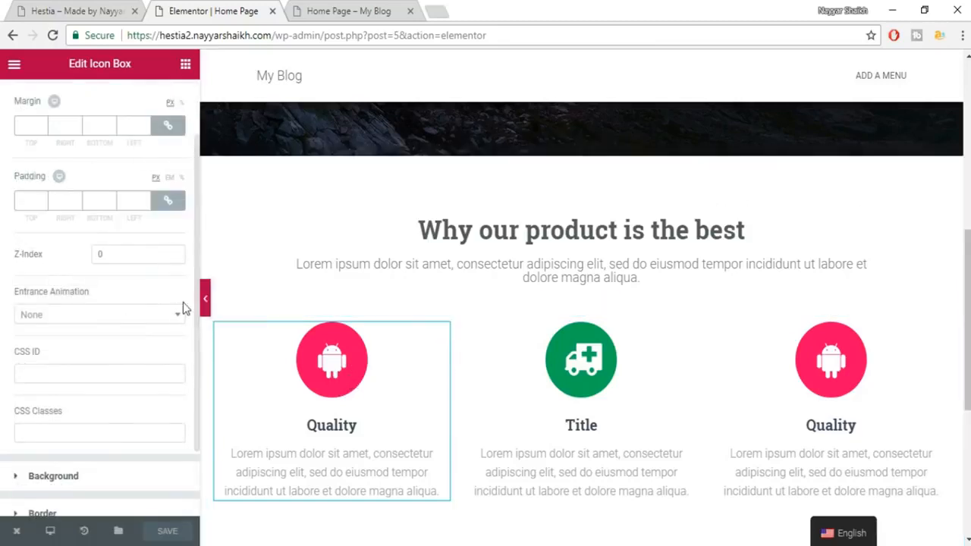
{"action": "left_click", "coordinate": [66, 321]}
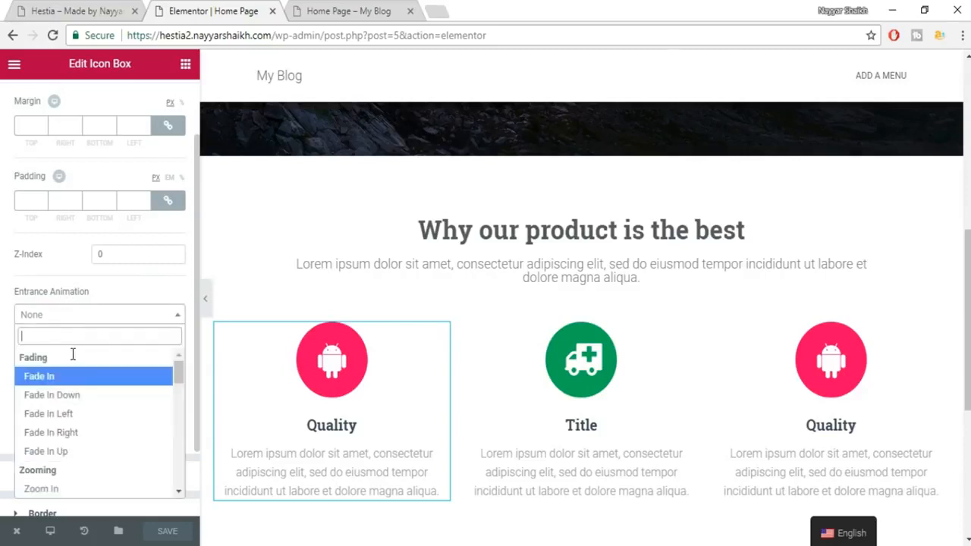
{"action": "scroll", "coordinate": [87, 457], "scroll_direction": "down", "scroll_amount": 2}
{"action": "scroll", "coordinate": [86, 457], "scroll_direction": "down", "scroll_amount": 6}
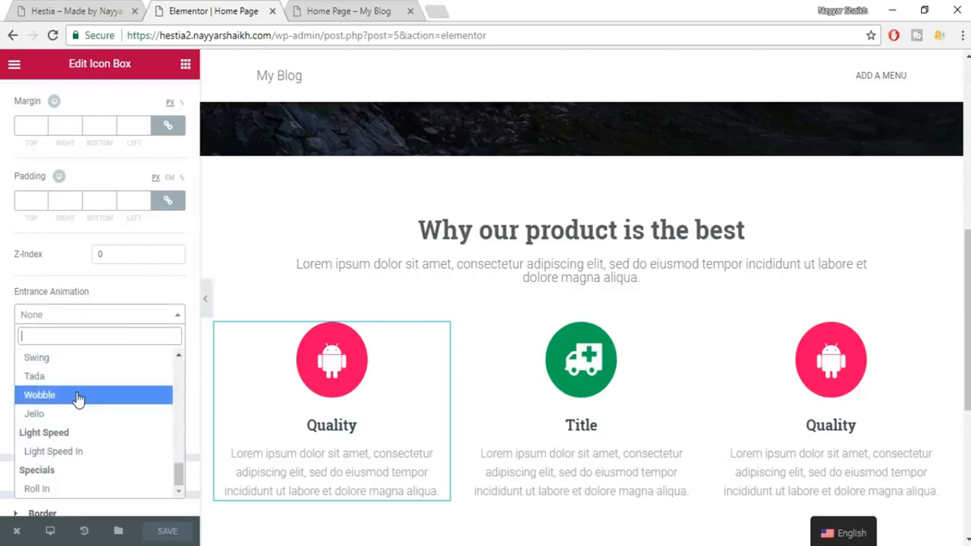
{"action": "left_click", "coordinate": [78, 395]}
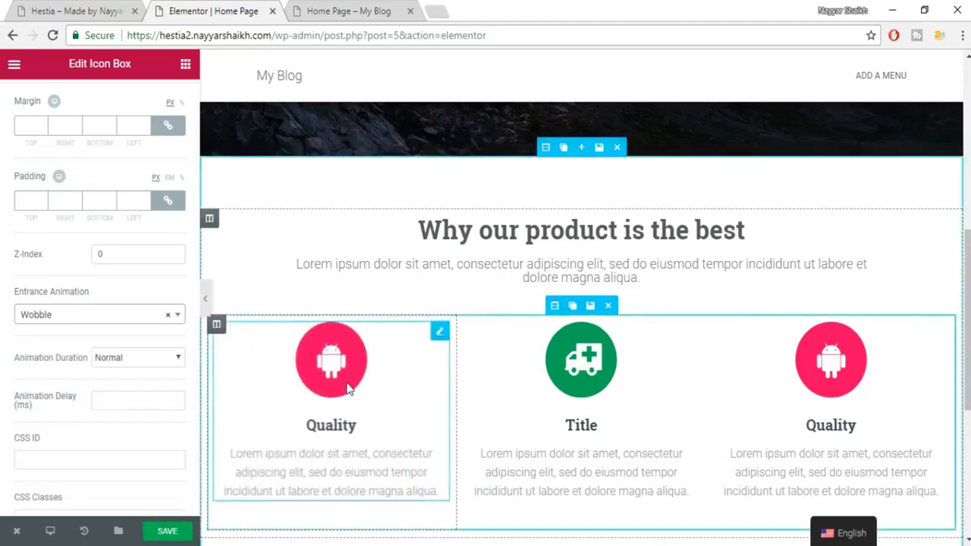
Try Swing and Flash, then settle on Fade In Left for the left icon box.
{"action": "left_click", "coordinate": [126, 317]}
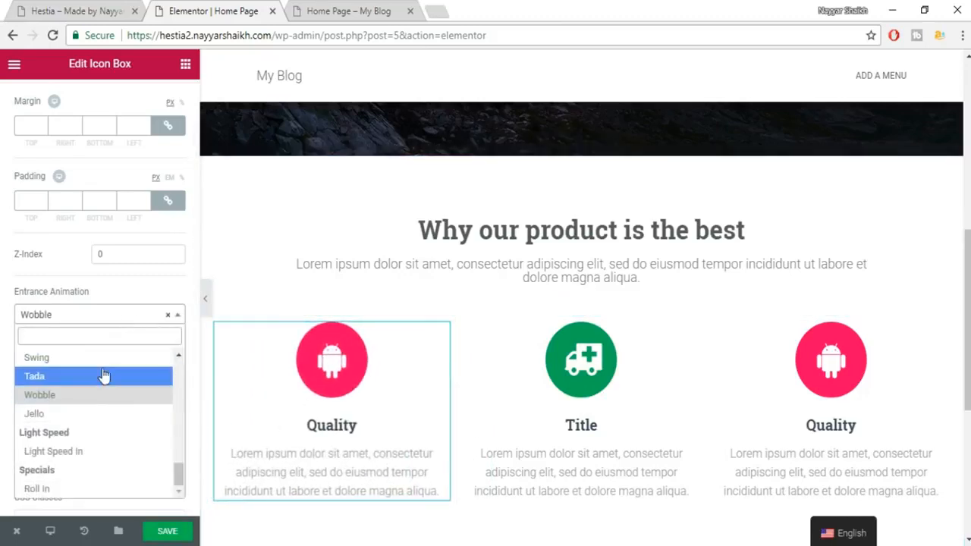
{"action": "left_click", "coordinate": [103, 357]}
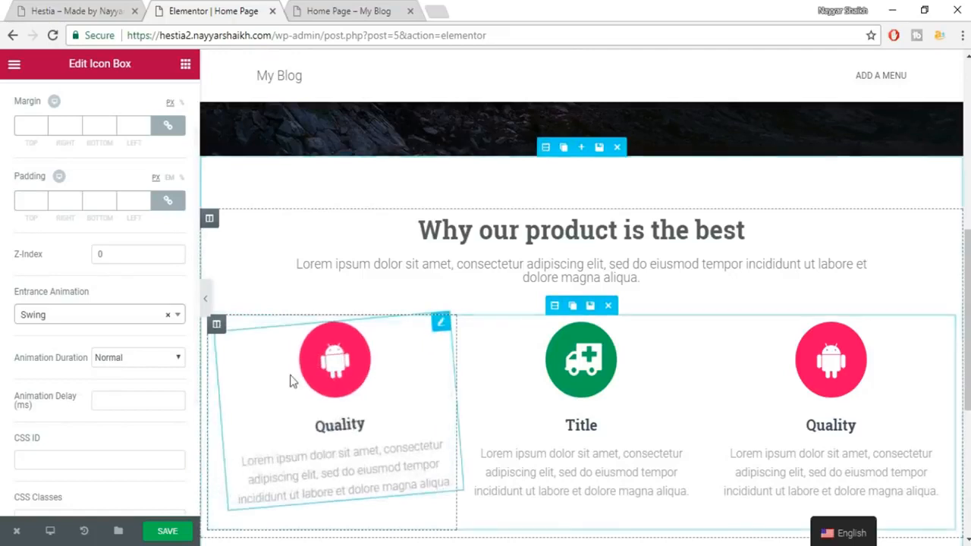
{"action": "left_click", "coordinate": [93, 314]}
{"action": "scroll", "coordinate": [104, 402], "scroll_direction": "up", "scroll_amount": 2}
{"action": "scroll", "coordinate": [104, 402], "scroll_direction": "up", "scroll_amount": 3}
{"action": "left_click", "coordinate": [84, 444]}
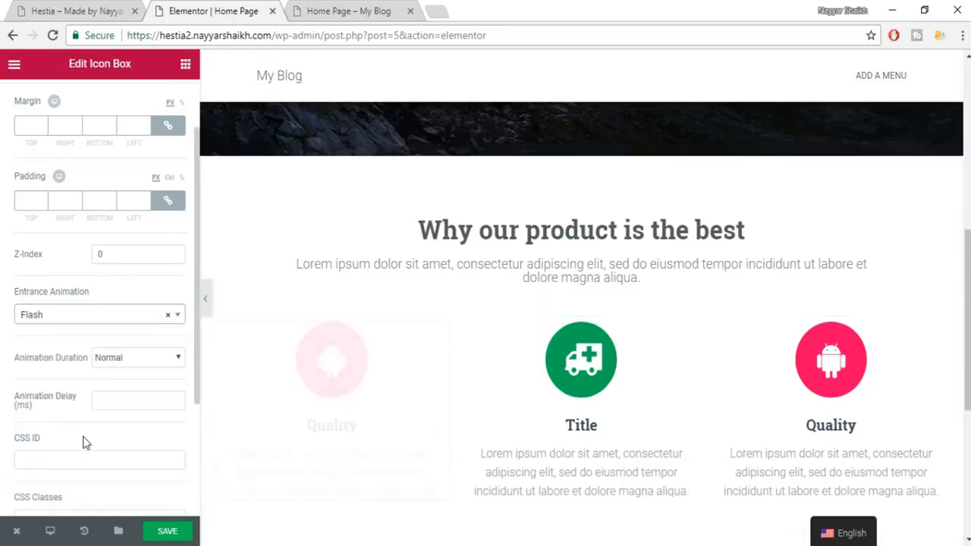
{"action": "left_click", "coordinate": [96, 315]}
{"action": "scroll", "coordinate": [99, 398], "scroll_direction": "down", "scroll_amount": 5}
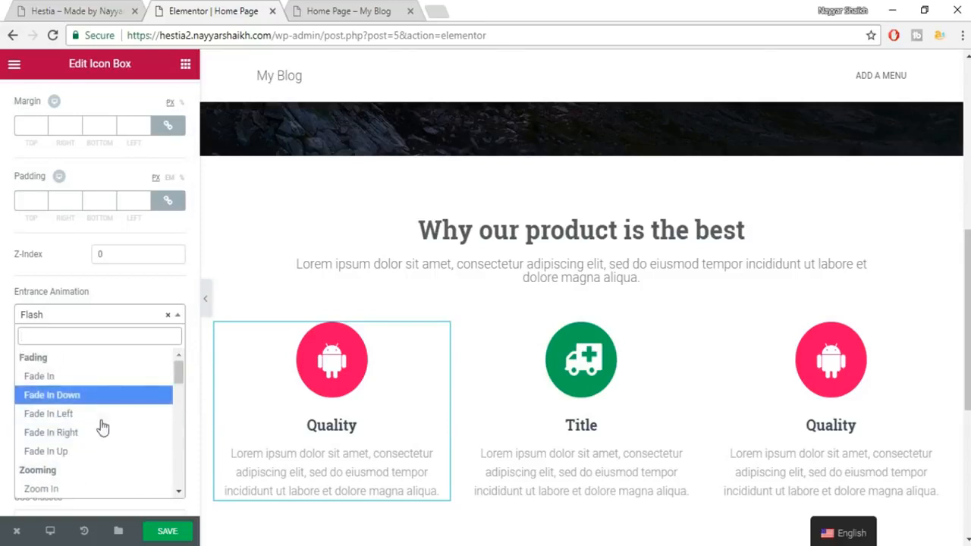
{"action": "left_click", "coordinate": [101, 416]}
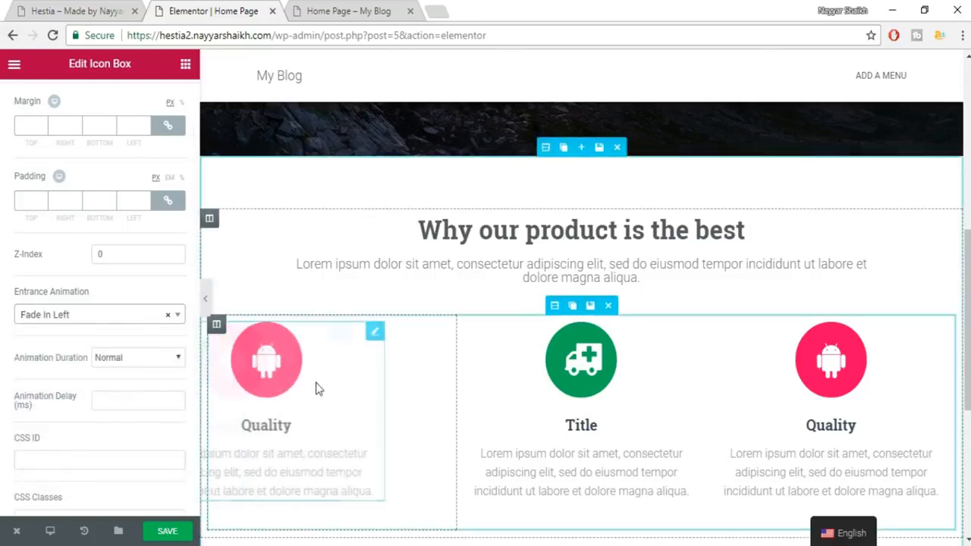
{"action": "left_click", "coordinate": [855, 362]}
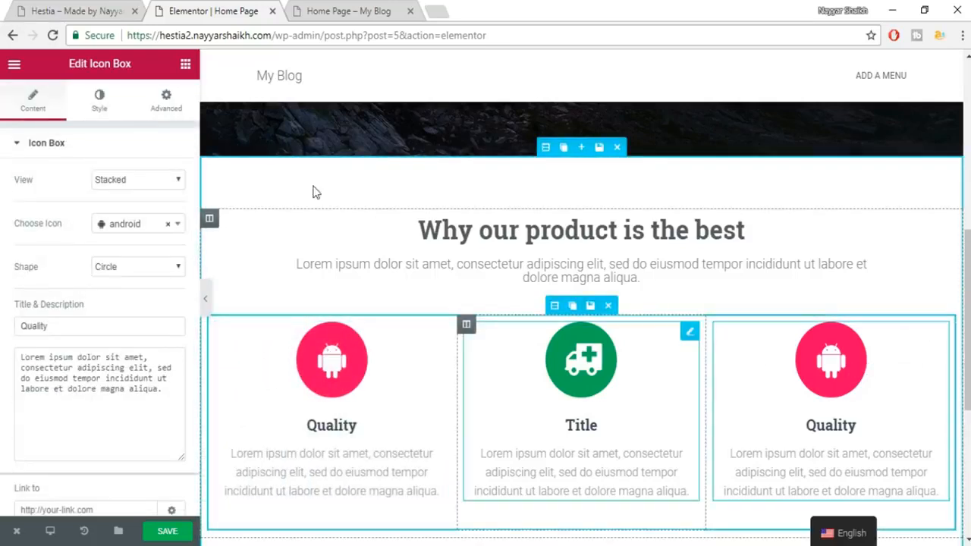
Set the right Quality icon box's Entrance Animation to Fade In Right.
{"action": "left_click", "coordinate": [164, 103]}
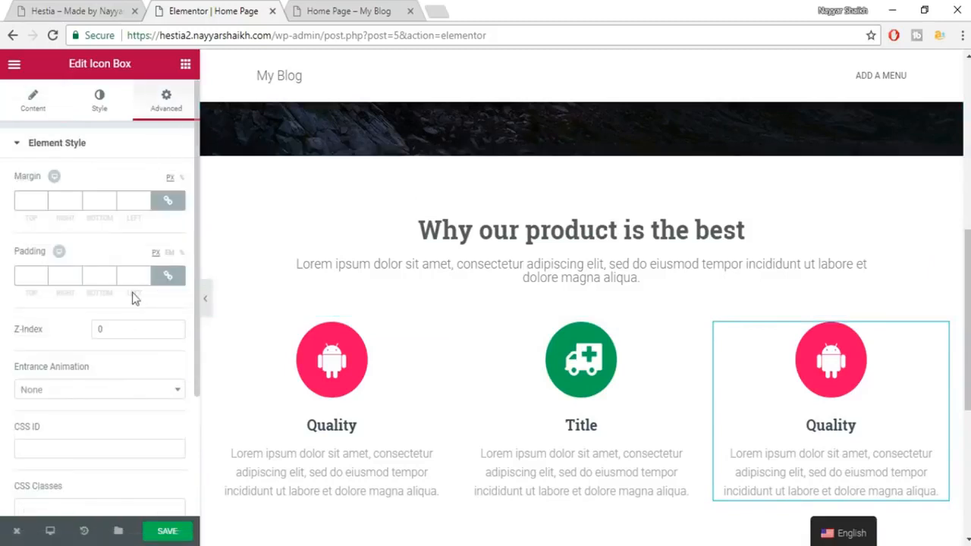
{"action": "left_click", "coordinate": [120, 390]}
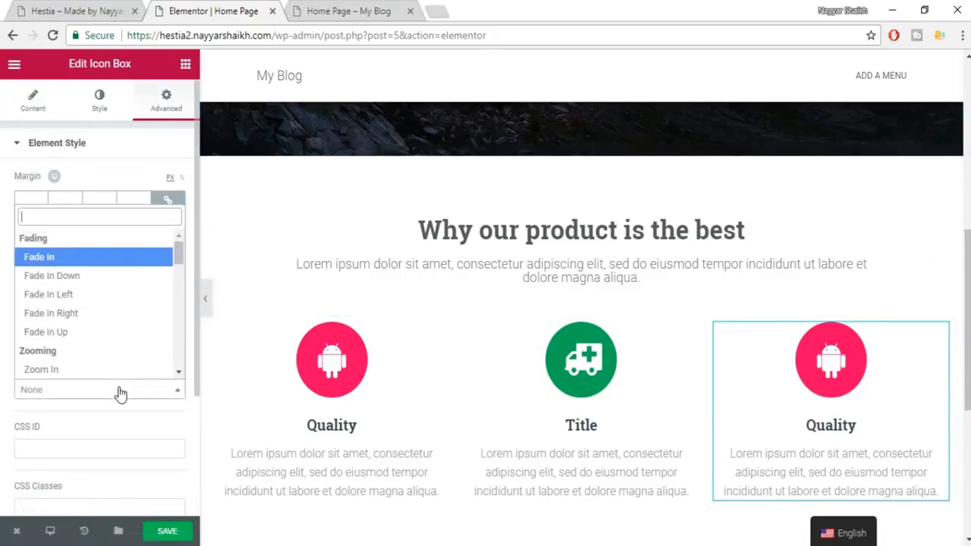
{"action": "left_click", "coordinate": [104, 312]}
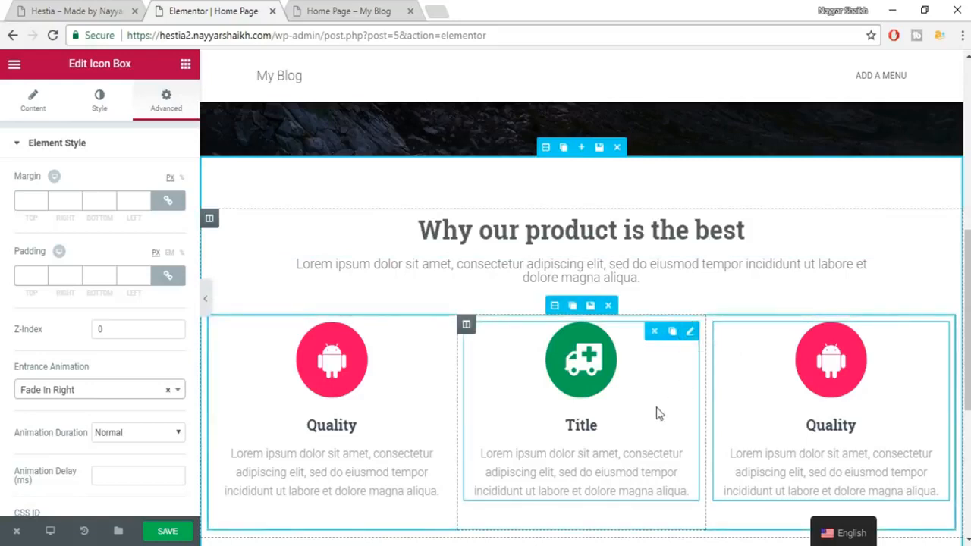
{"action": "left_click", "coordinate": [595, 232]}
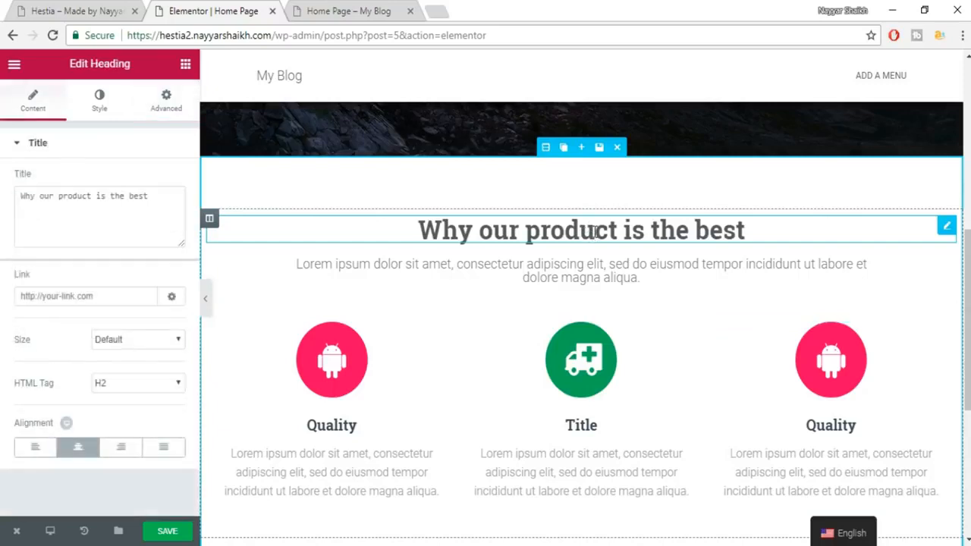
Give the 'Why our product is the best' heading a Bounce In Up entrance animation and save.
{"action": "left_click", "coordinate": [166, 110]}
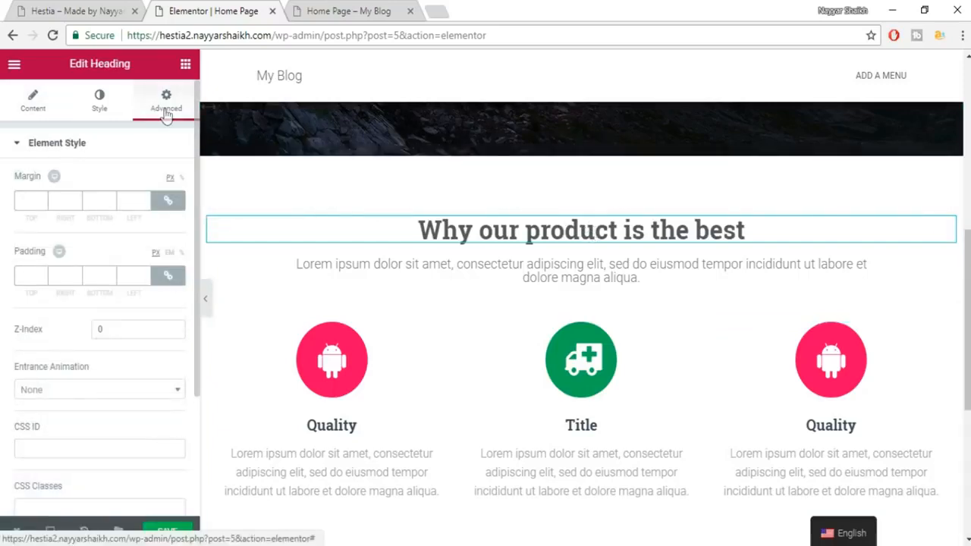
{"action": "left_click", "coordinate": [97, 391]}
{"action": "scroll", "coordinate": [97, 358], "scroll_direction": "down", "scroll_amount": 3}
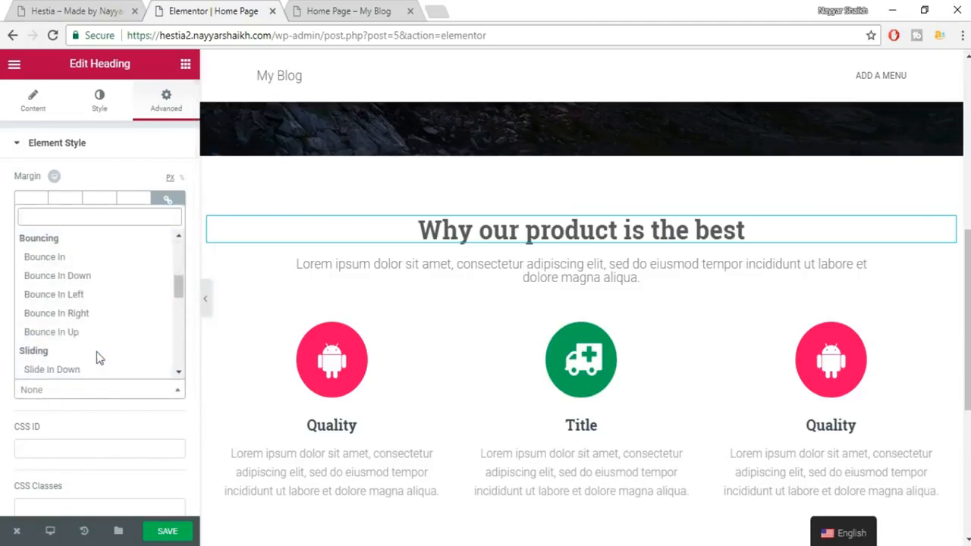
{"action": "left_click", "coordinate": [86, 334]}
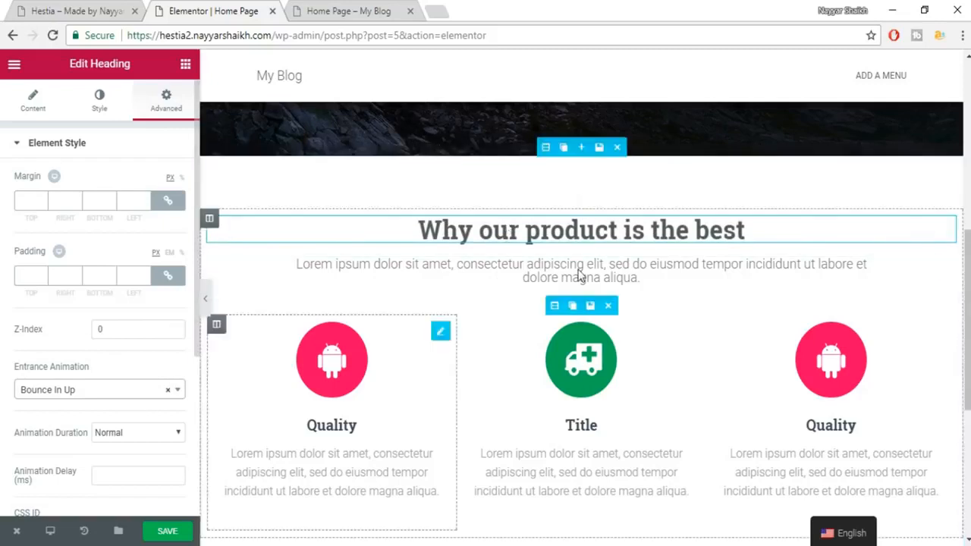
{"action": "left_click", "coordinate": [160, 531]}
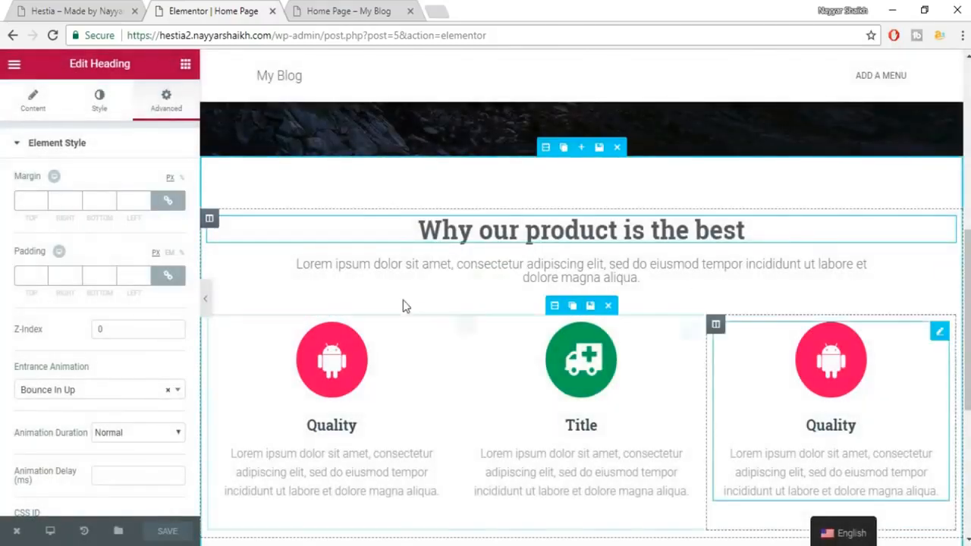
Switch to the live Hestia site tab to view it.
{"action": "scroll", "coordinate": [682, 334], "scroll_direction": "down", "scroll_amount": 2}
{"action": "scroll", "coordinate": [581, 292], "scroll_direction": "up", "scroll_amount": 1}
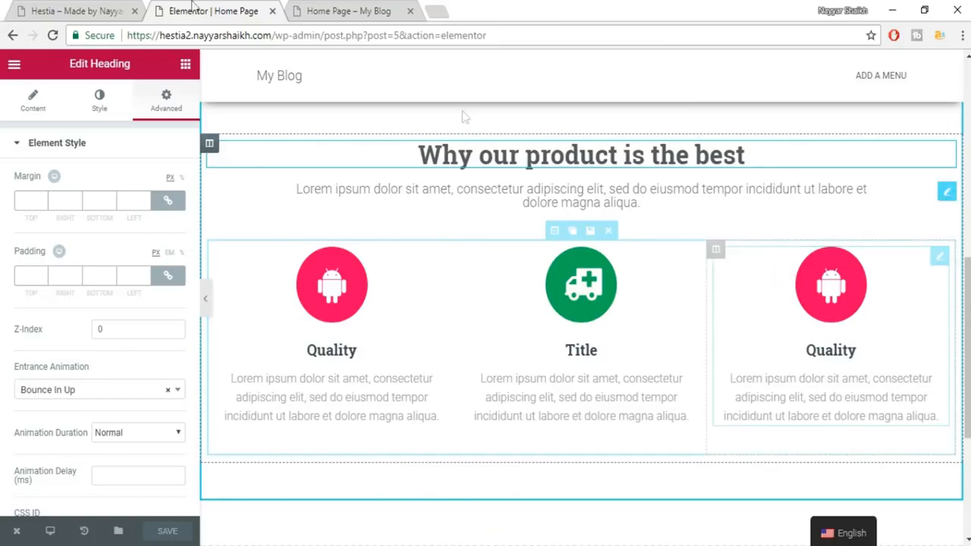
{"action": "left_click", "coordinate": [71, 9]}
Return to the Elementor editor and collapse the editing panel for a full-width preview.
{"action": "scroll", "coordinate": [762, 325], "scroll_direction": "down", "scroll_amount": 4}
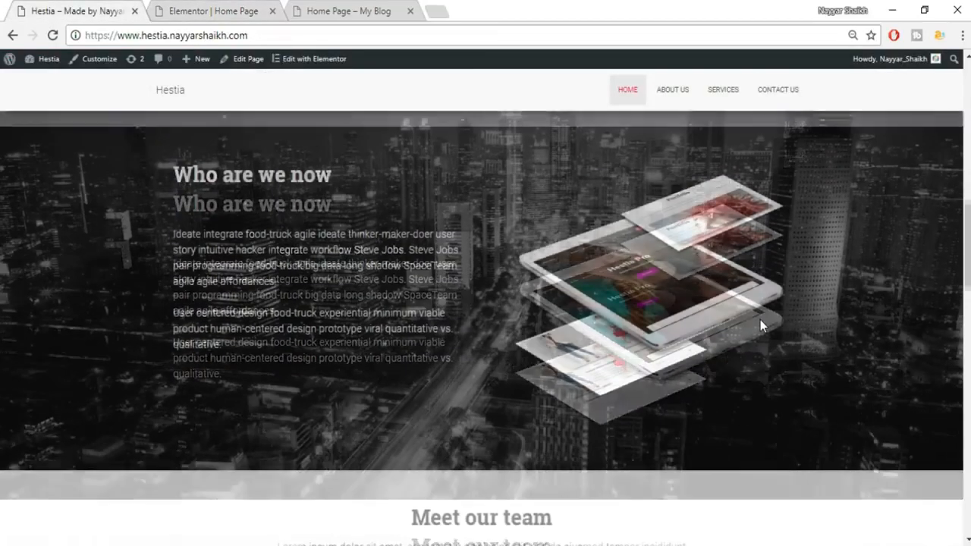
{"action": "scroll", "coordinate": [762, 326], "scroll_direction": "up", "scroll_amount": 1}
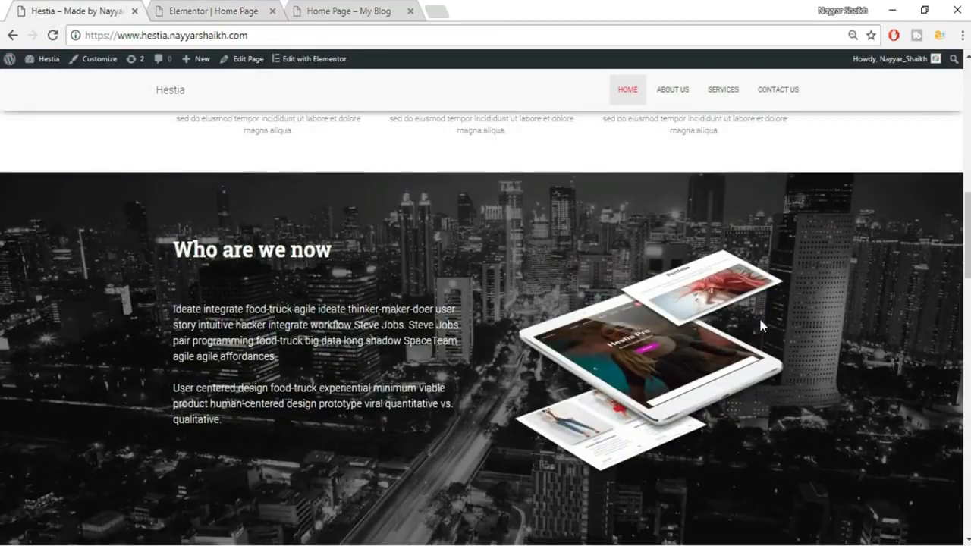
{"action": "left_click", "coordinate": [228, 11]}
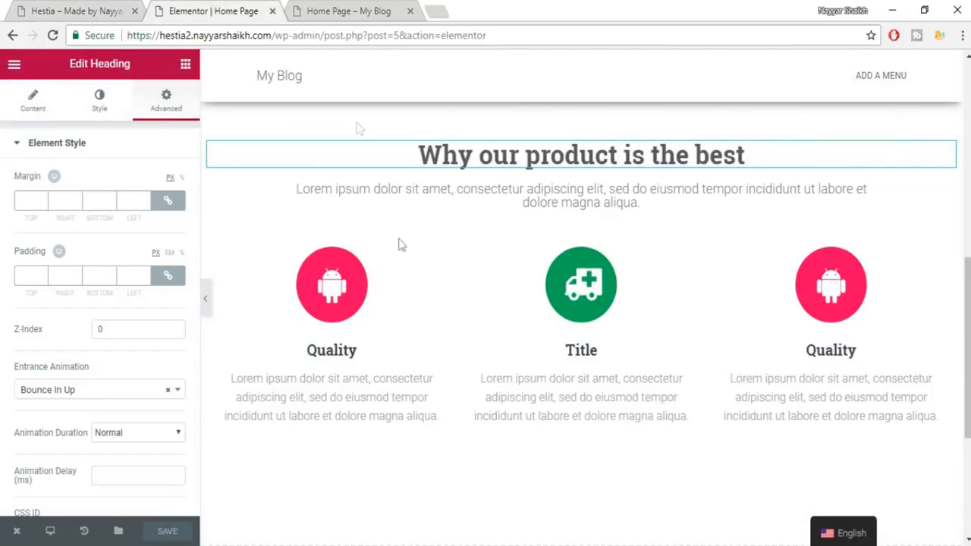
{"action": "left_click", "coordinate": [206, 311]}
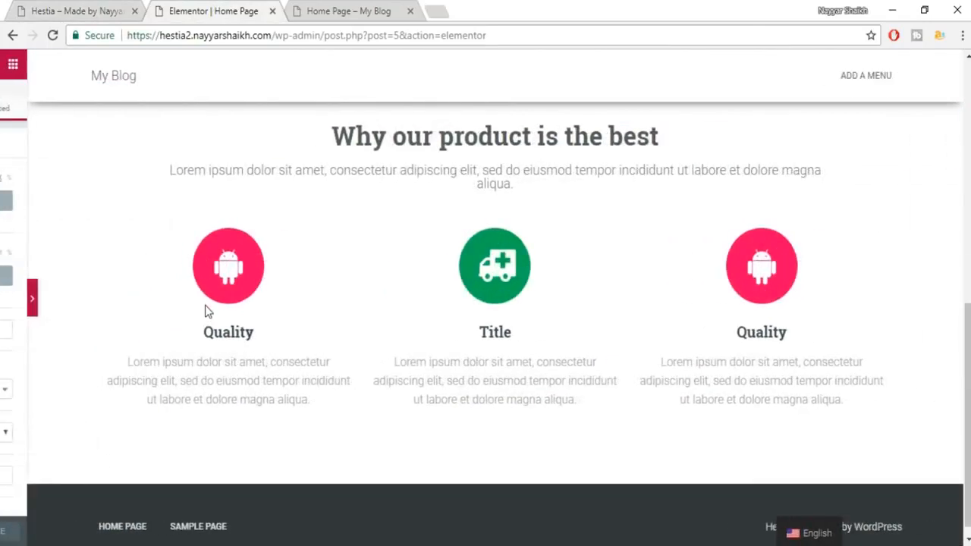
{"action": "scroll", "coordinate": [106, 334], "scroll_direction": "up", "scroll_amount": 4}
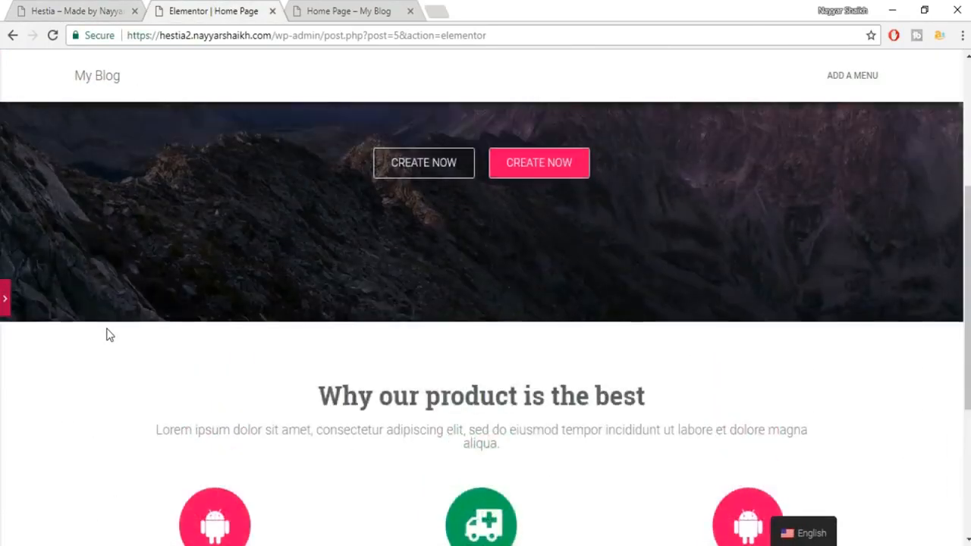
Zoom the browser out to 80% and look over the editor page.
{"action": "left_click", "coordinate": [962, 35]}
{"action": "left_click", "coordinate": [962, 35]}
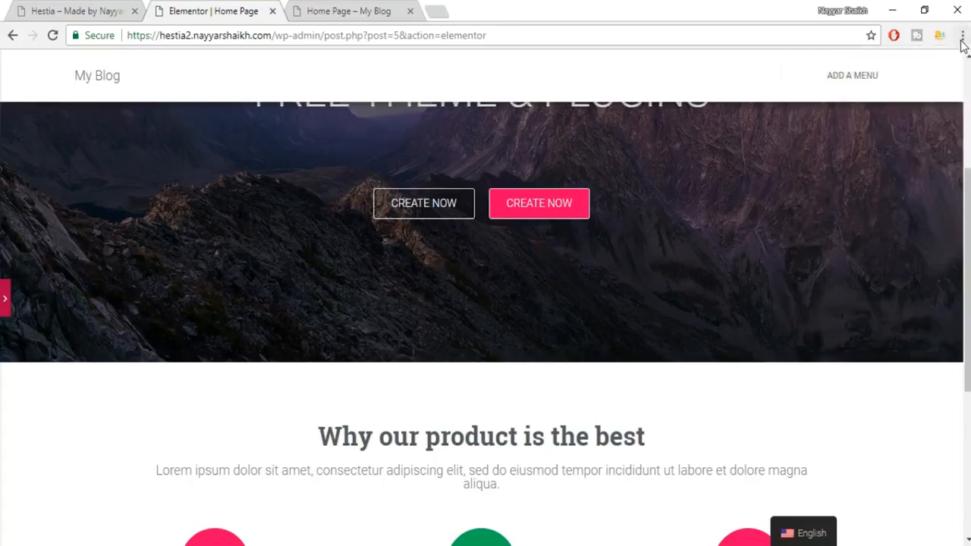
{"action": "left_click", "coordinate": [962, 35]}
{"action": "left_click", "coordinate": [876, 176]}
{"action": "left_click", "coordinate": [876, 176]}
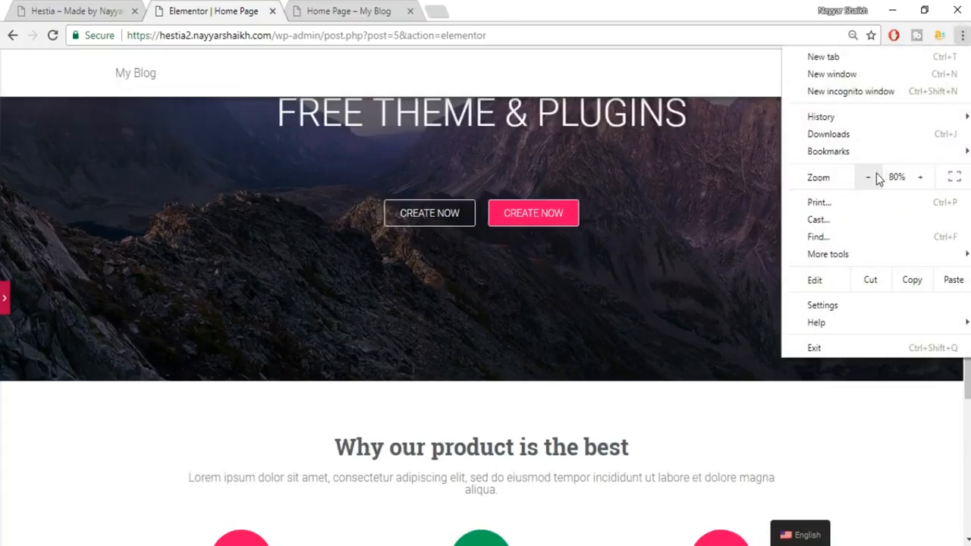
{"action": "left_click", "coordinate": [734, 261]}
{"action": "scroll", "coordinate": [735, 262], "scroll_direction": "down", "scroll_amount": 3}
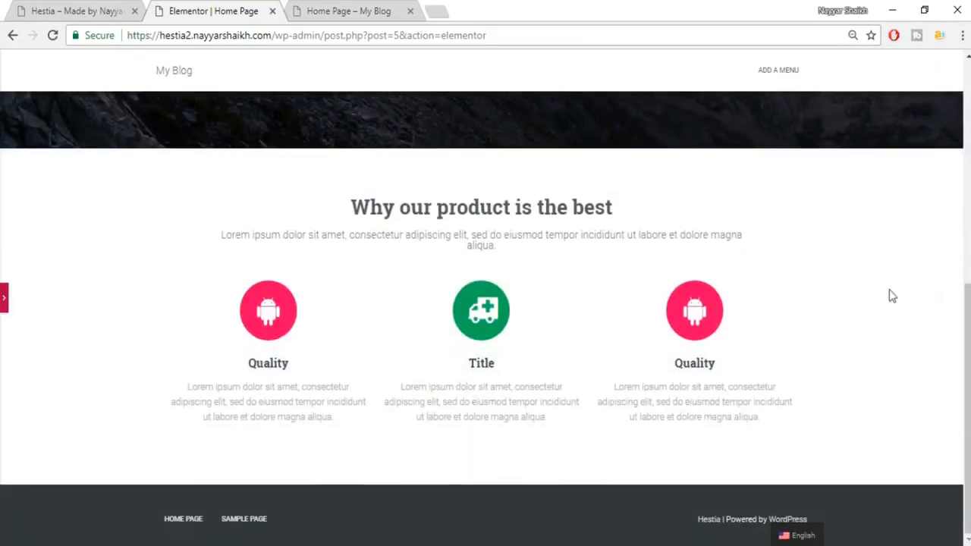
{"action": "scroll", "coordinate": [850, 296], "scroll_direction": "up", "scroll_amount": 1}
{"action": "scroll", "coordinate": [848, 295], "scroll_direction": "up", "scroll_amount": 5}
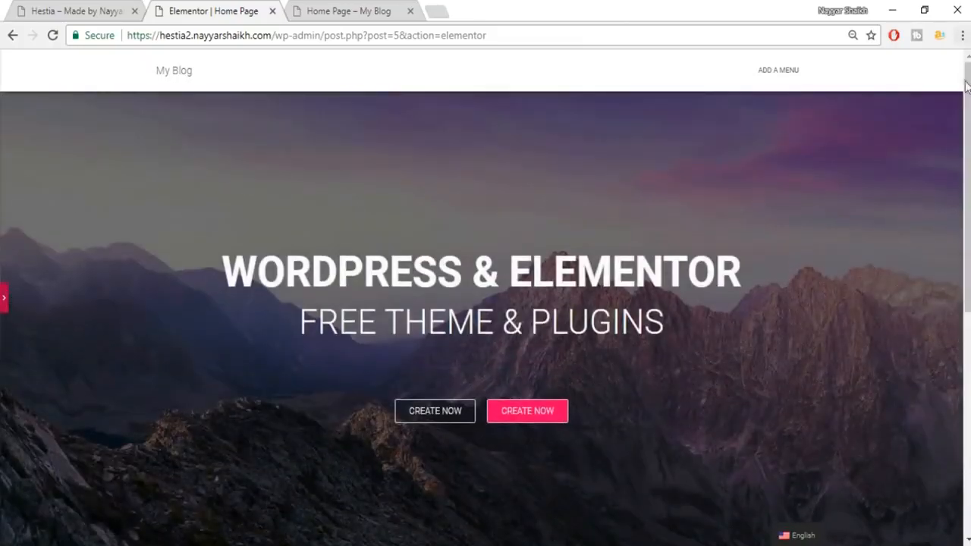
{"action": "scroll", "coordinate": [920, 216], "scroll_direction": "down", "scroll_amount": 4}
{"action": "scroll", "coordinate": [920, 217], "scroll_direction": "down", "scroll_amount": 2}
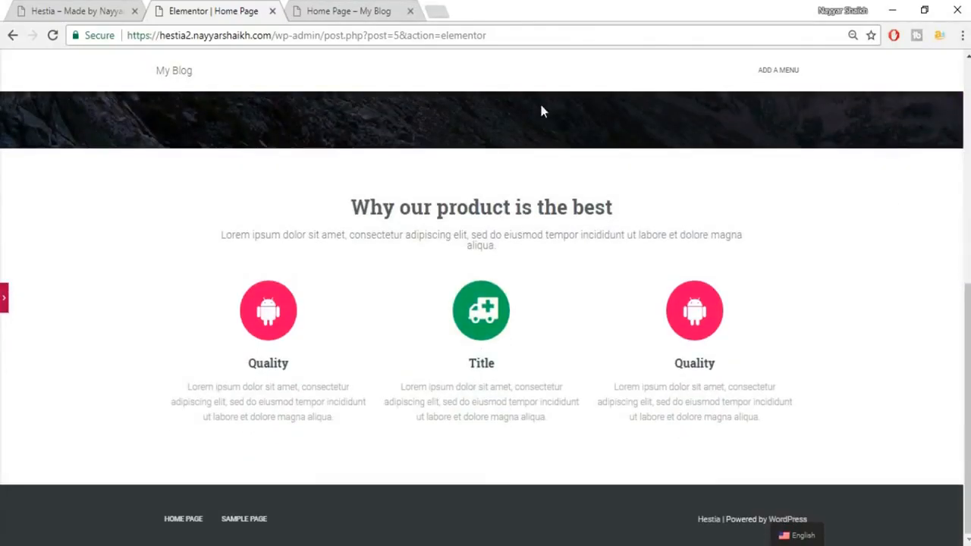
Compare with the live site's Who are we now section, then reopen the heading's editor panel.
{"action": "left_click", "coordinate": [86, 10]}
{"action": "scroll", "coordinate": [300, 372], "scroll_direction": "up", "scroll_amount": 6}
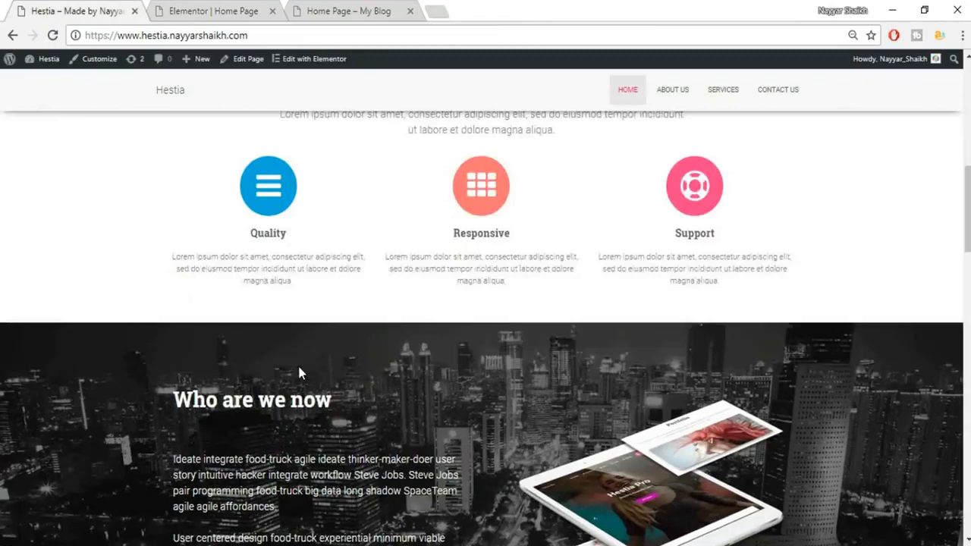
{"action": "scroll", "coordinate": [299, 373], "scroll_direction": "down", "scroll_amount": 3}
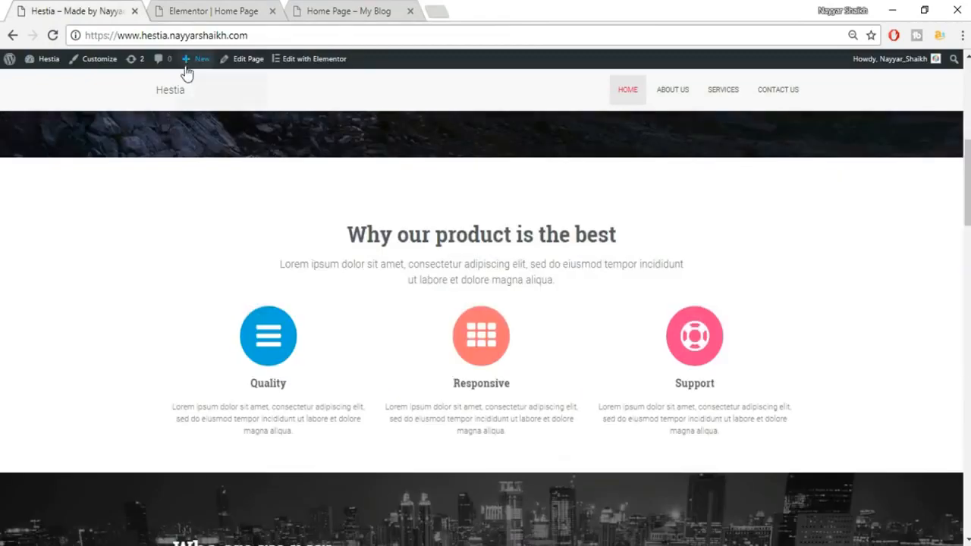
{"action": "left_click", "coordinate": [203, 9]}
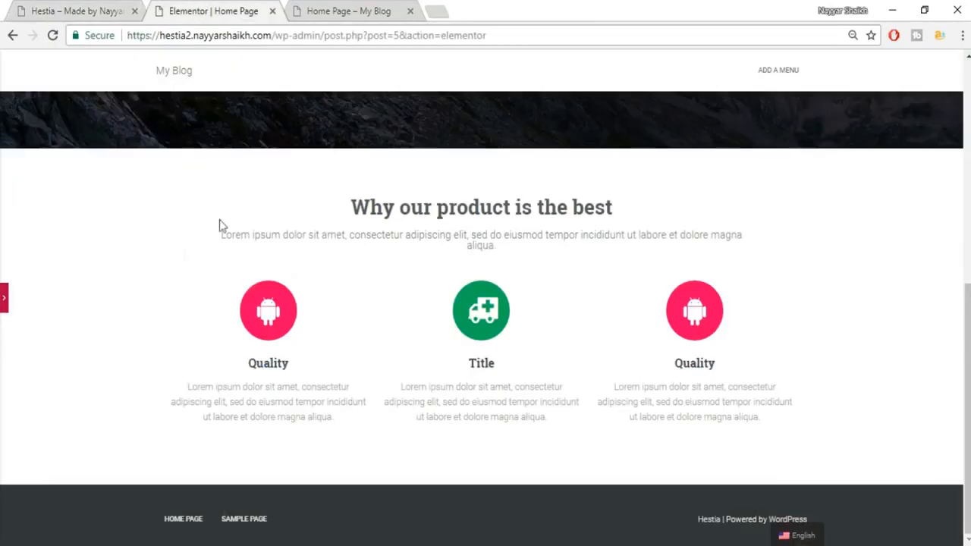
{"action": "left_click", "coordinate": [5, 299]}
{"action": "scroll", "coordinate": [107, 345], "scroll_direction": "down", "scroll_amount": 3}
{"action": "scroll", "coordinate": [110, 348], "scroll_direction": "up", "scroll_amount": 2}
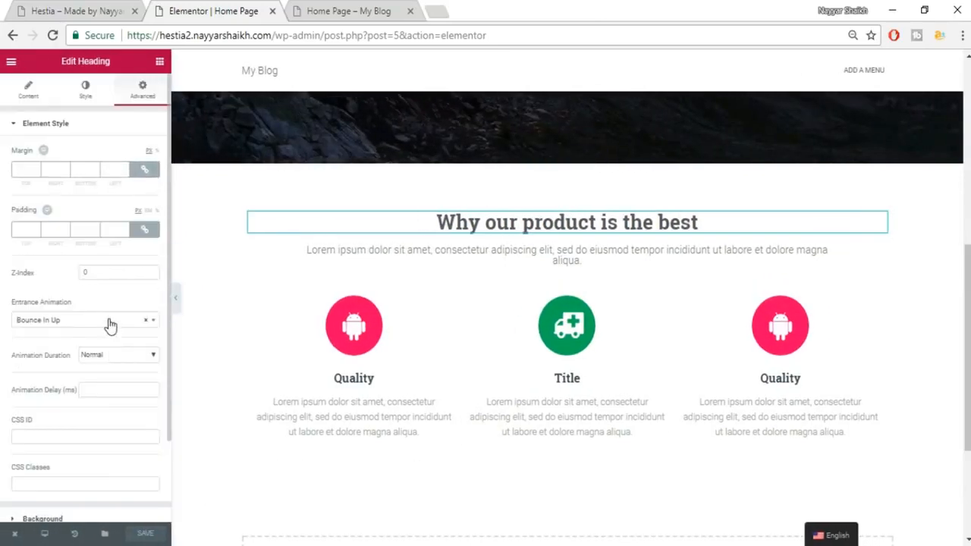
Restore the browser zoom to 100%.
{"action": "left_click", "coordinate": [962, 35]}
{"action": "left_click", "coordinate": [920, 177]}
{"action": "left_click", "coordinate": [919, 178]}
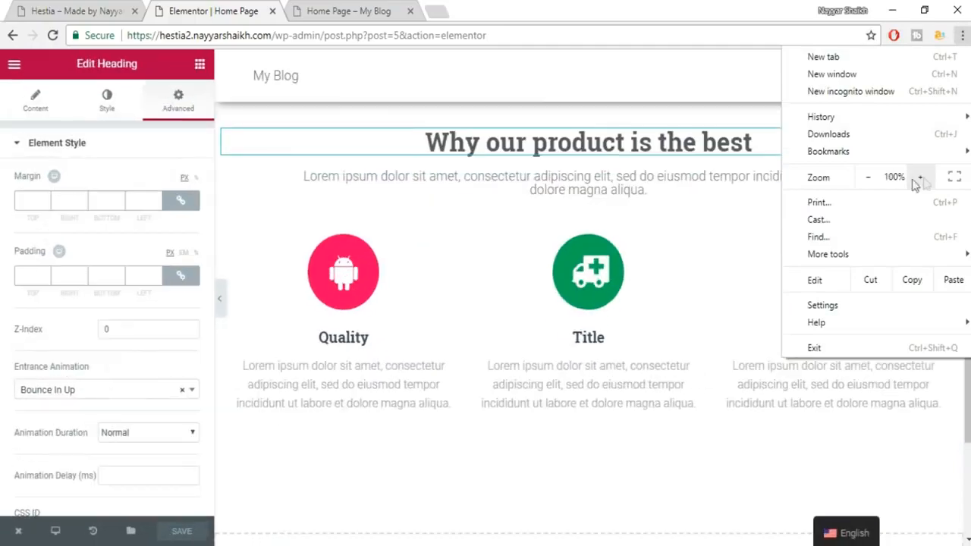
Review the Who are we now section on the live site again.
{"action": "left_click", "coordinate": [577, 425]}
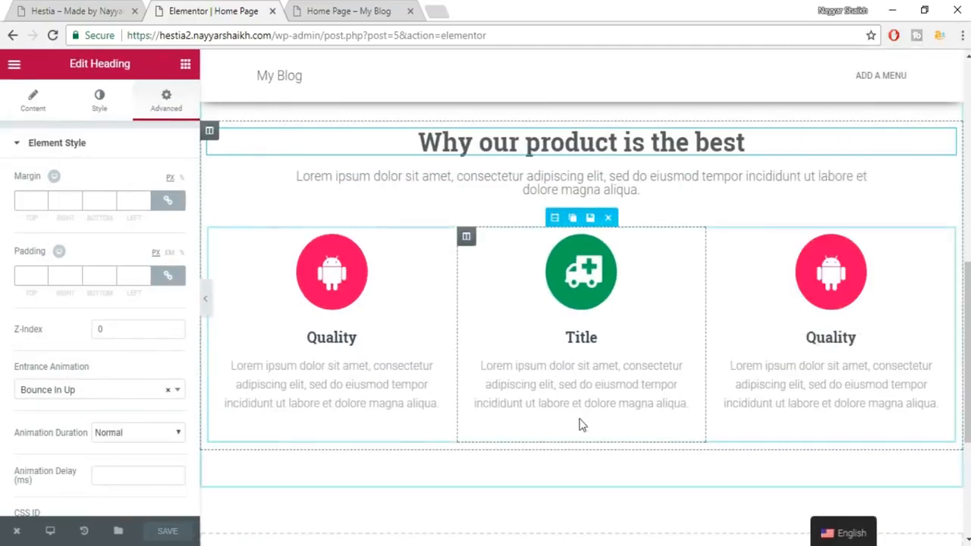
{"action": "left_click", "coordinate": [125, 7]}
{"action": "scroll", "coordinate": [546, 215], "scroll_direction": "down", "scroll_amount": 3}
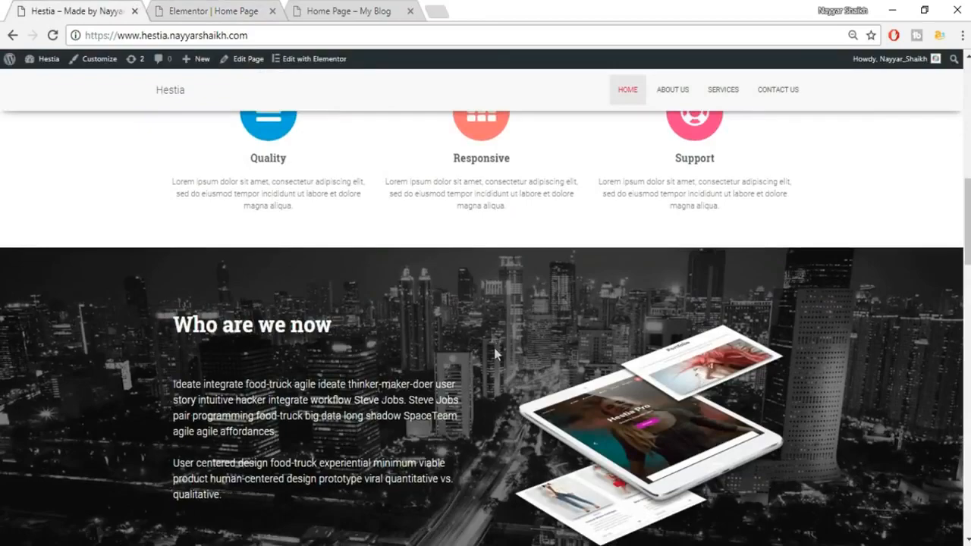
{"action": "scroll", "coordinate": [494, 347], "scroll_direction": "down", "scroll_amount": 2}
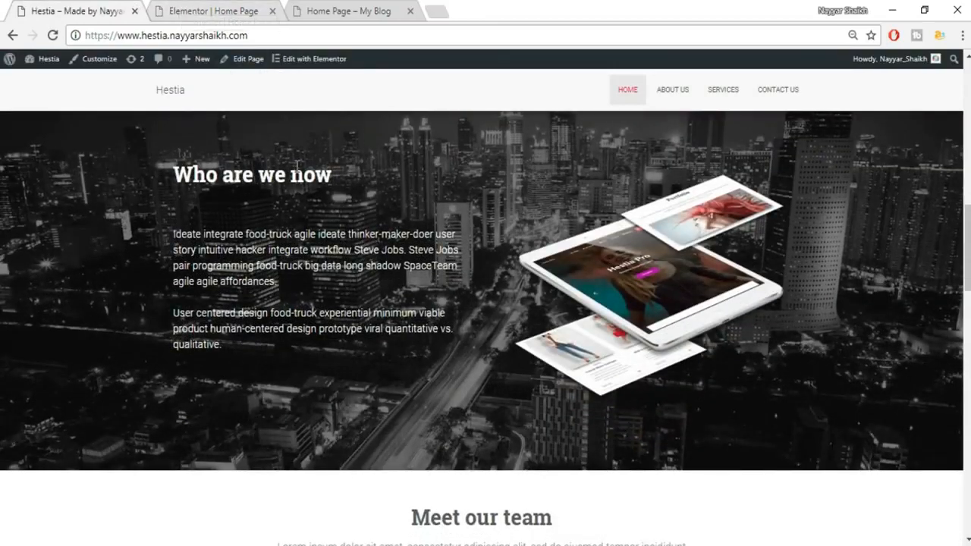
{"action": "scroll", "coordinate": [297, 166], "scroll_direction": "up", "scroll_amount": 1}
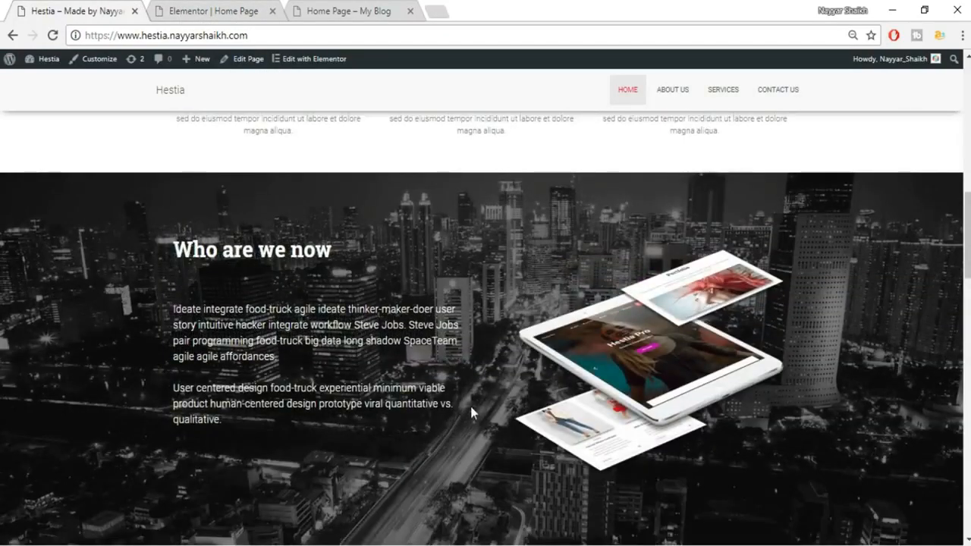
Back in the Elementor editor, open the widget library.
{"action": "left_click", "coordinate": [189, 6]}
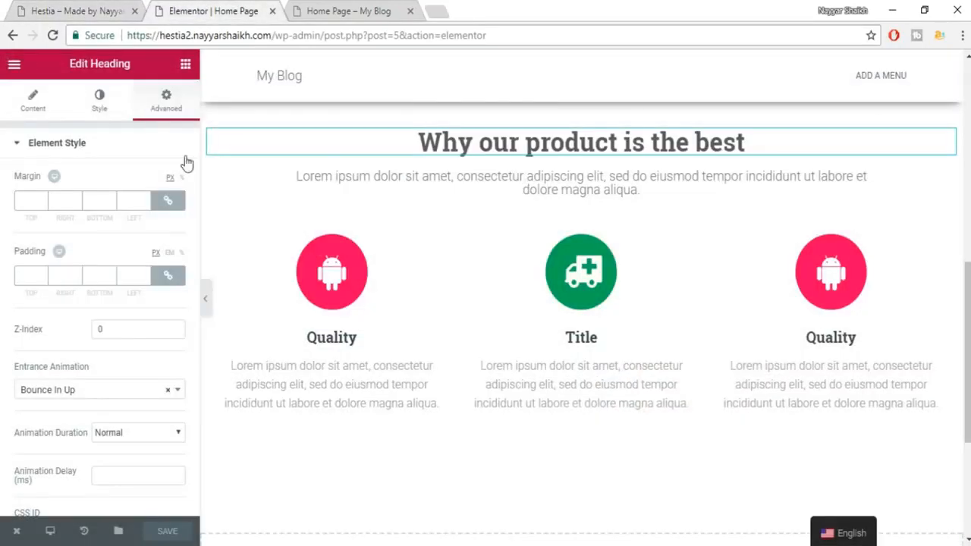
{"action": "left_click", "coordinate": [185, 65]}
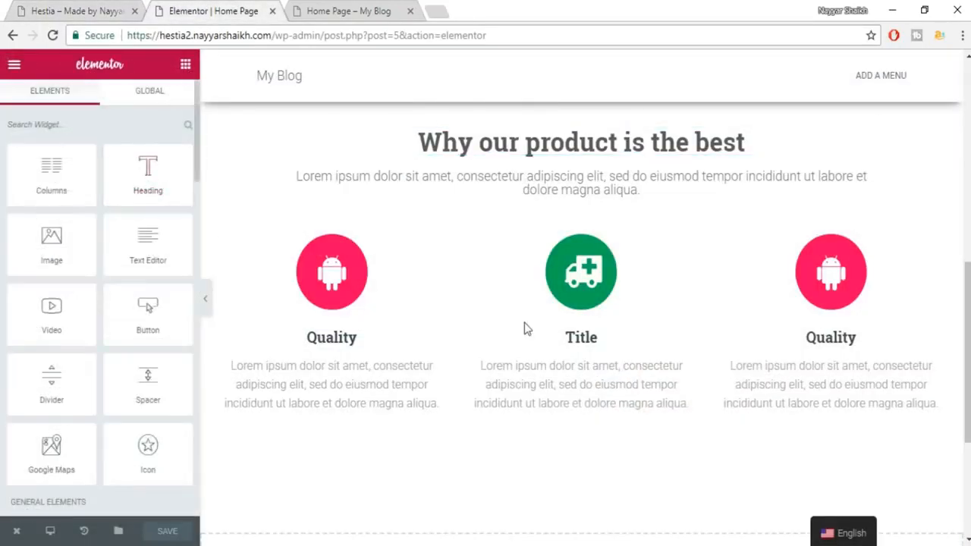
{"action": "scroll", "coordinate": [524, 328], "scroll_direction": "down", "scroll_amount": 3}
Add a heading titled 'Who are we now', copied from the live site, and left-align it.
{"action": "left_click_drag", "start_coordinate": [175, 178], "coordinate": [570, 368]}
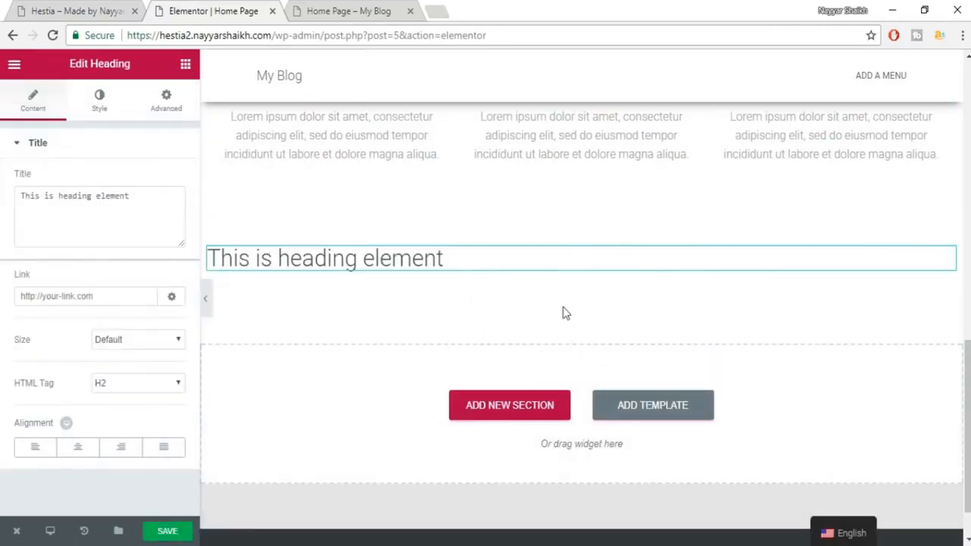
{"action": "left_click", "coordinate": [61, 10]}
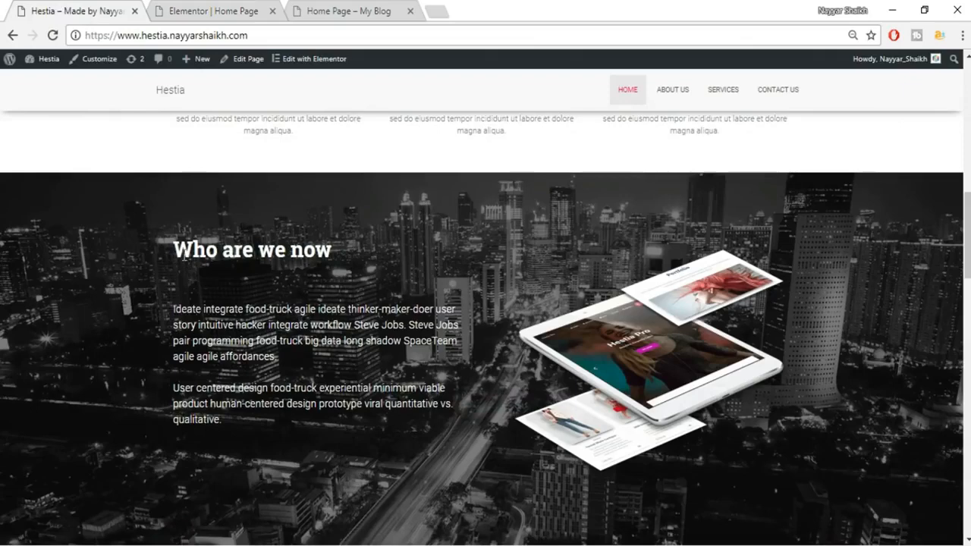
{"action": "left_click_drag", "start_coordinate": [171, 250], "coordinate": [366, 247]}
{"action": "key", "text": "ctrl+c"}
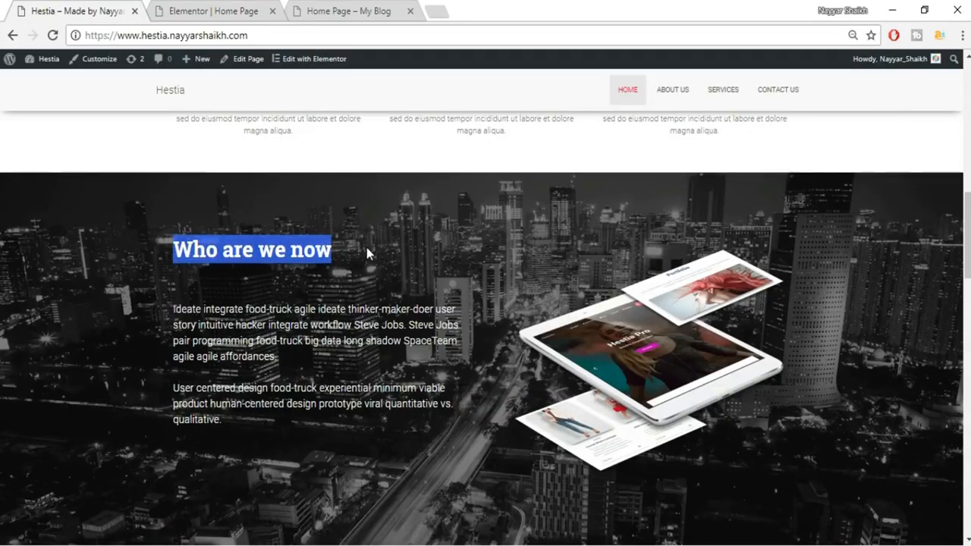
{"action": "left_click", "coordinate": [219, 4]}
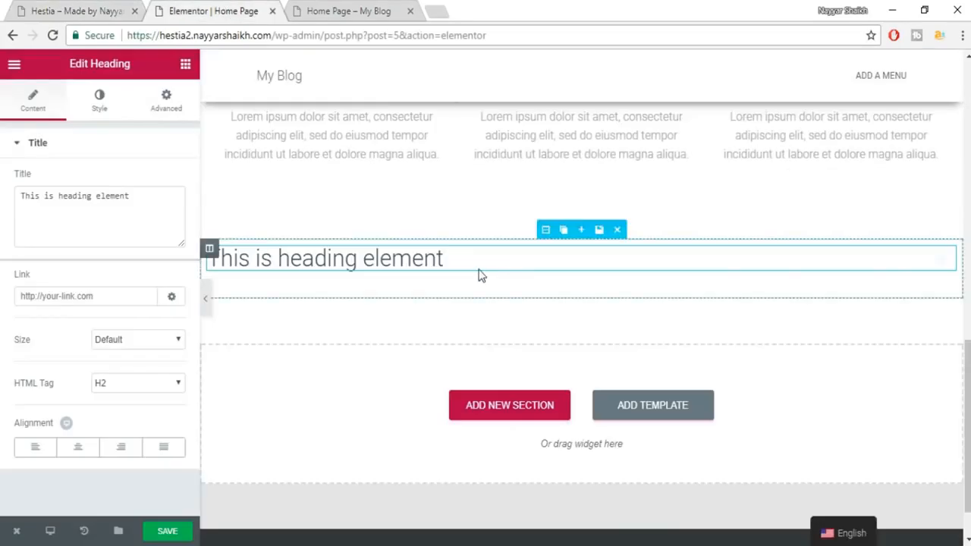
{"action": "triple_click", "coordinate": [92, 197]}
{"action": "key", "text": "ctrl+v"}
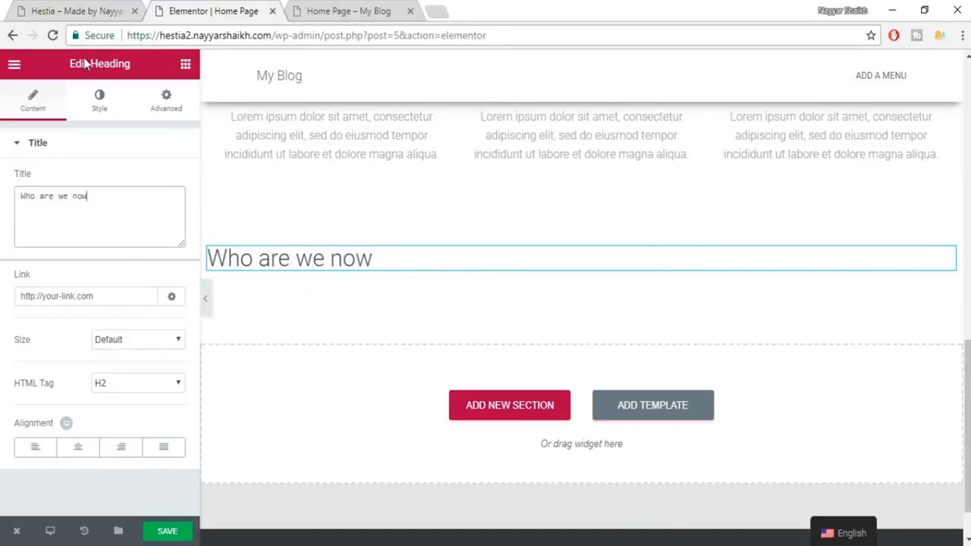
{"action": "left_click", "coordinate": [36, 449]}
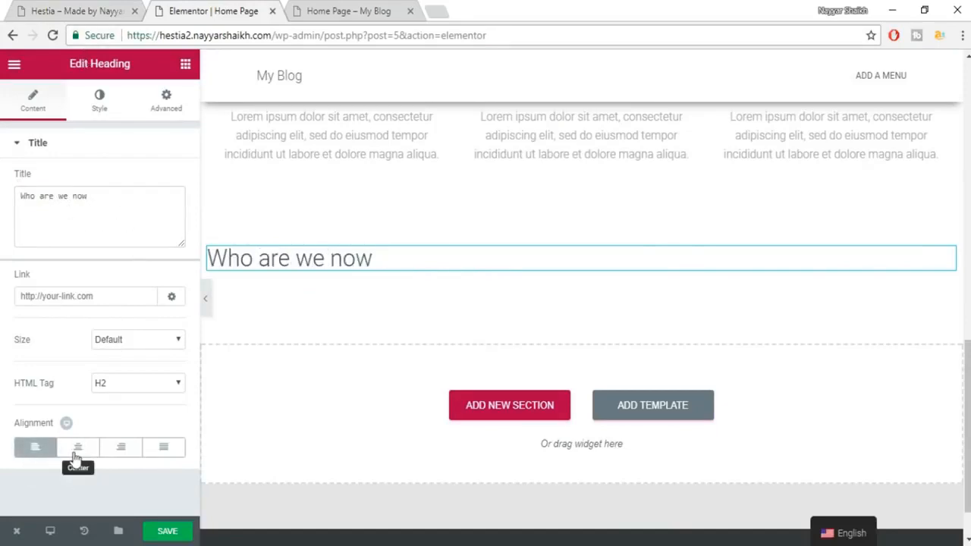
Set the heading's text colour to white (#ffffff).
{"action": "left_click", "coordinate": [98, 104]}
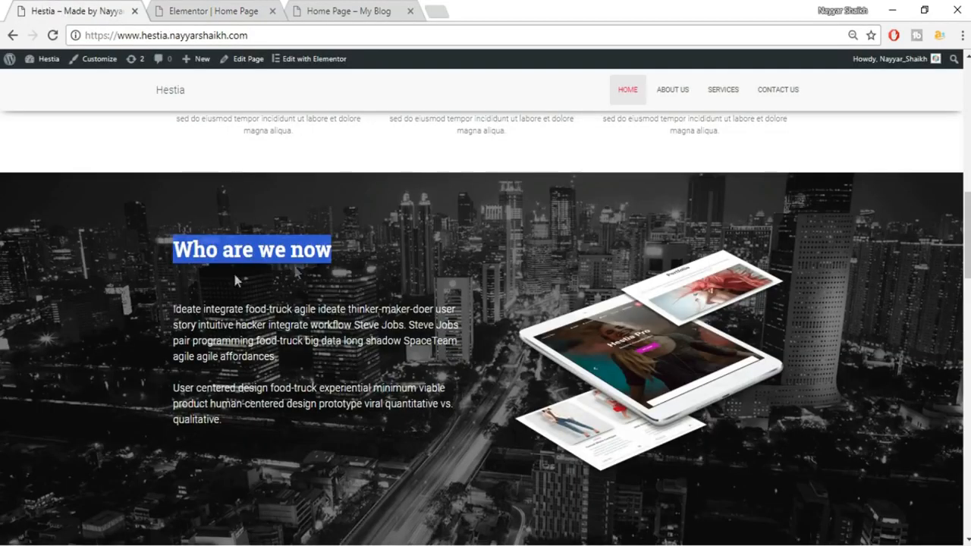
{"action": "left_click", "coordinate": [169, 9]}
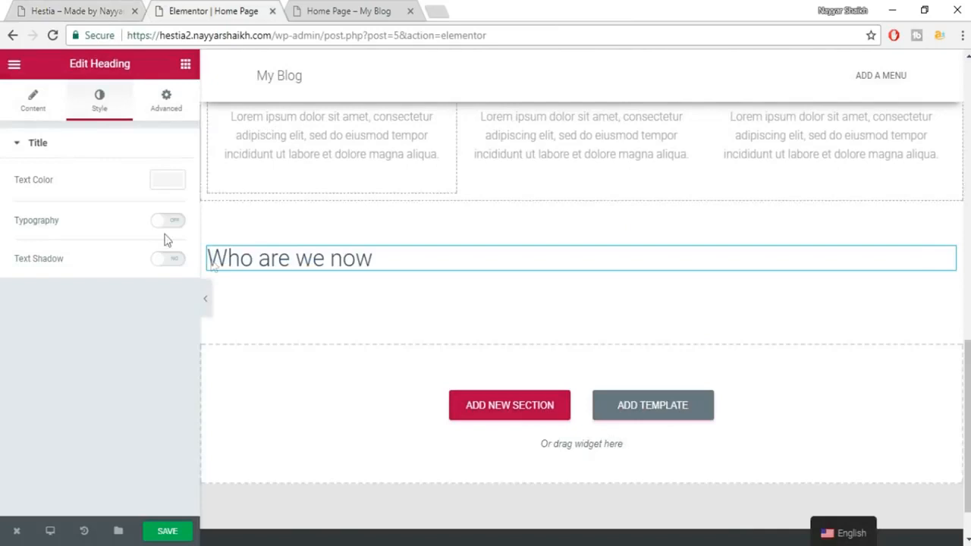
{"action": "left_click", "coordinate": [167, 181]}
{"action": "left_click", "coordinate": [138, 345]}
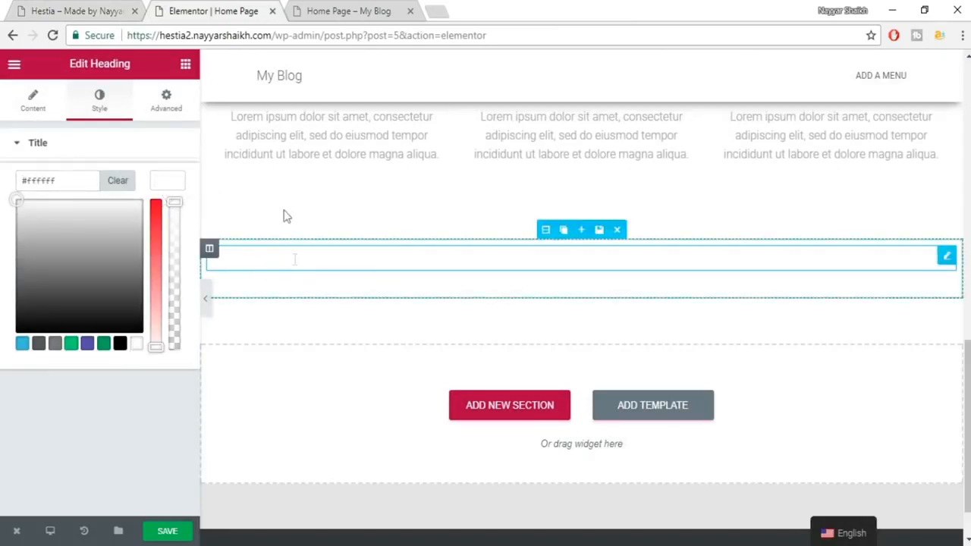
{"action": "left_click", "coordinate": [167, 182]}
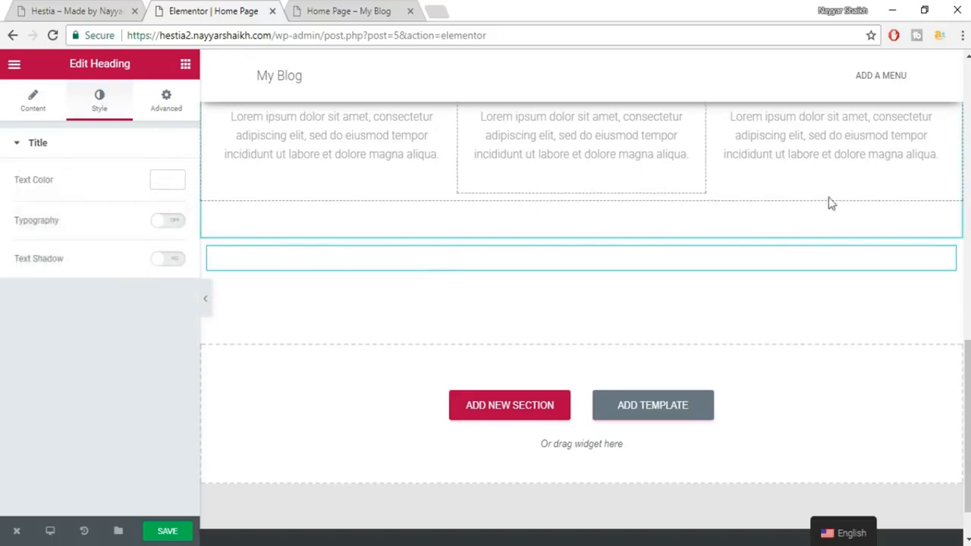
{"action": "mouse_move", "coordinate": [608, 269]}
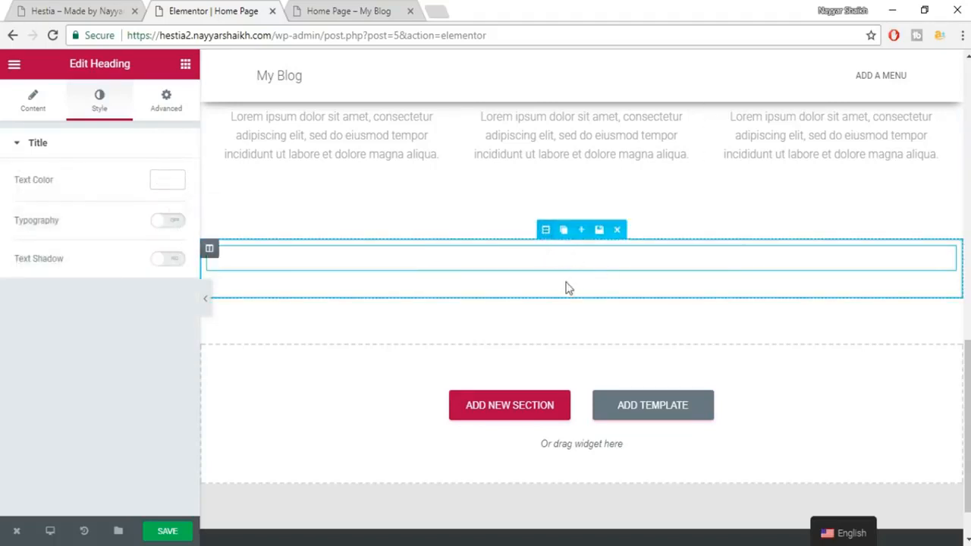
Upload contact.jpg and set it as the heading section's Classic background image.
{"action": "left_click", "coordinate": [545, 231]}
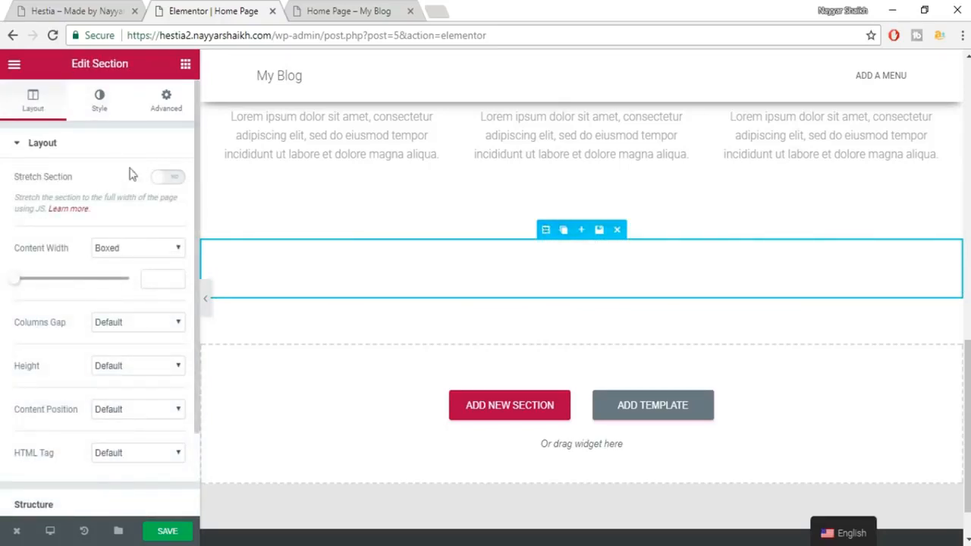
{"action": "left_click", "coordinate": [25, 5]}
{"action": "left_click", "coordinate": [200, 4]}
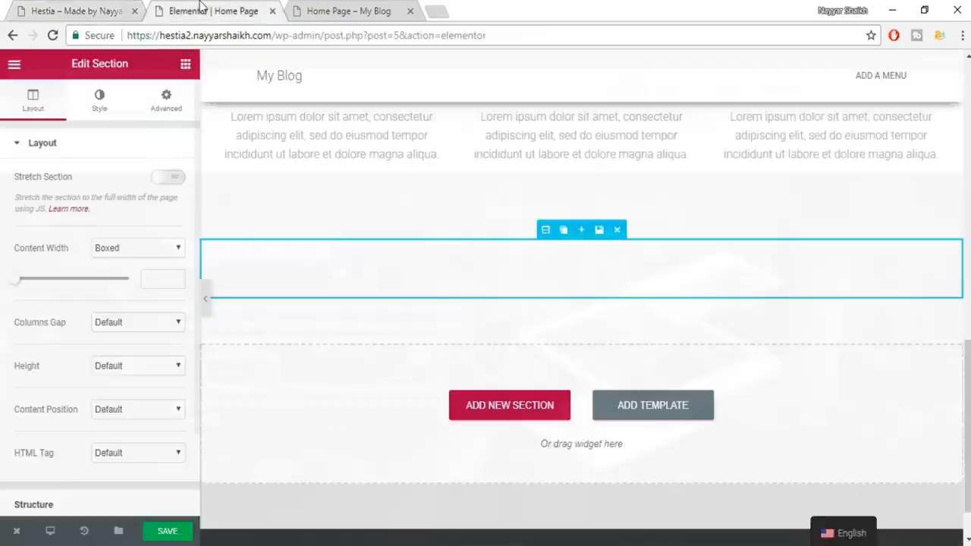
{"action": "left_click", "coordinate": [101, 110]}
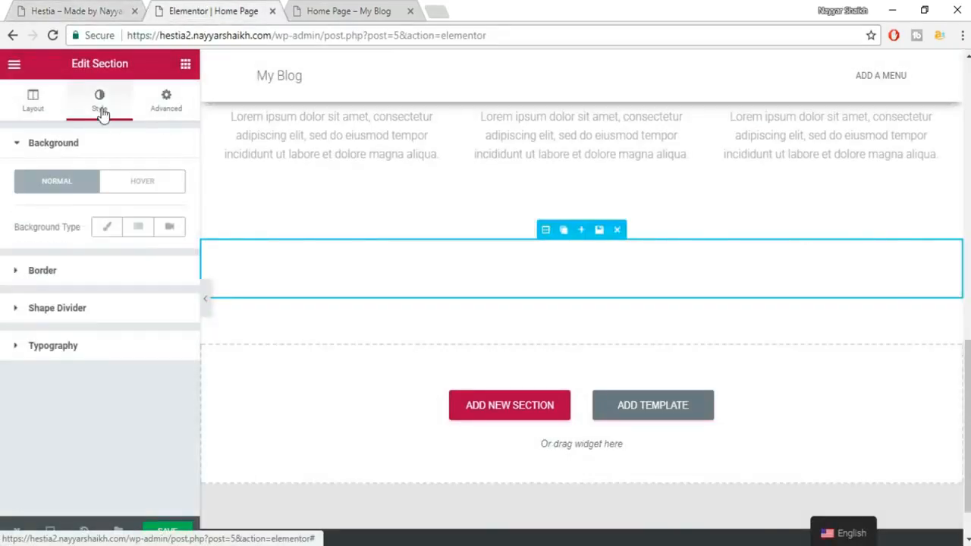
{"action": "left_click", "coordinate": [109, 231]}
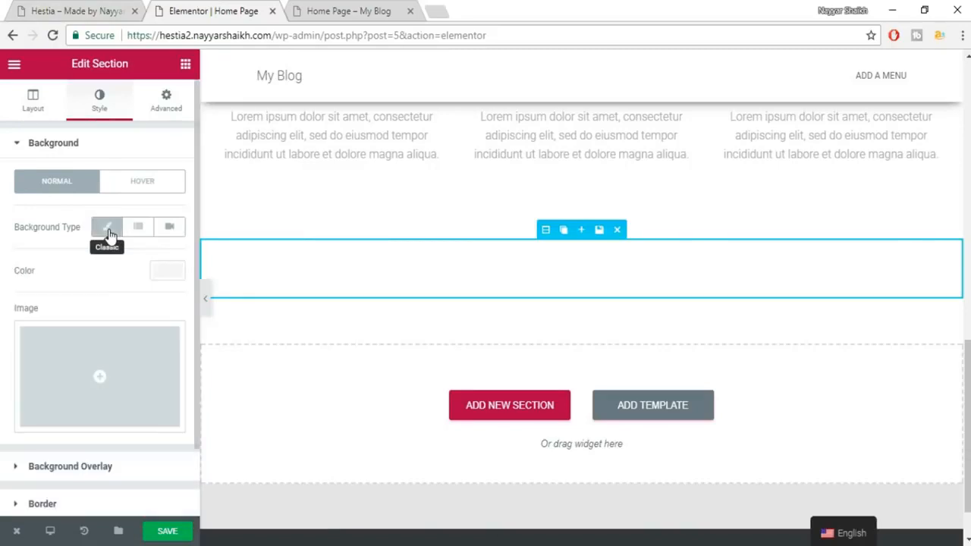
{"action": "left_click", "coordinate": [109, 386]}
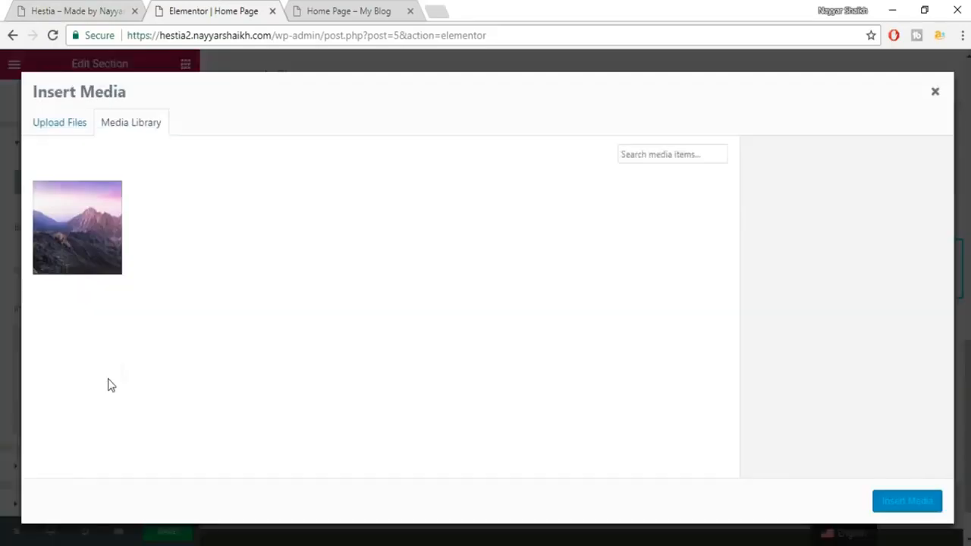
{"action": "left_click", "coordinate": [60, 124]}
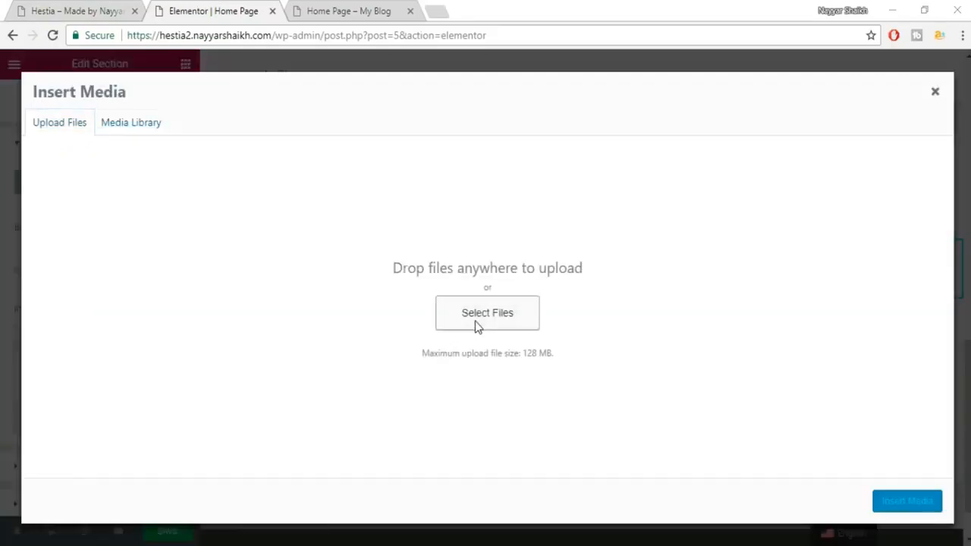
{"action": "left_click", "coordinate": [475, 320]}
{"action": "left_click", "coordinate": [861, 157]}
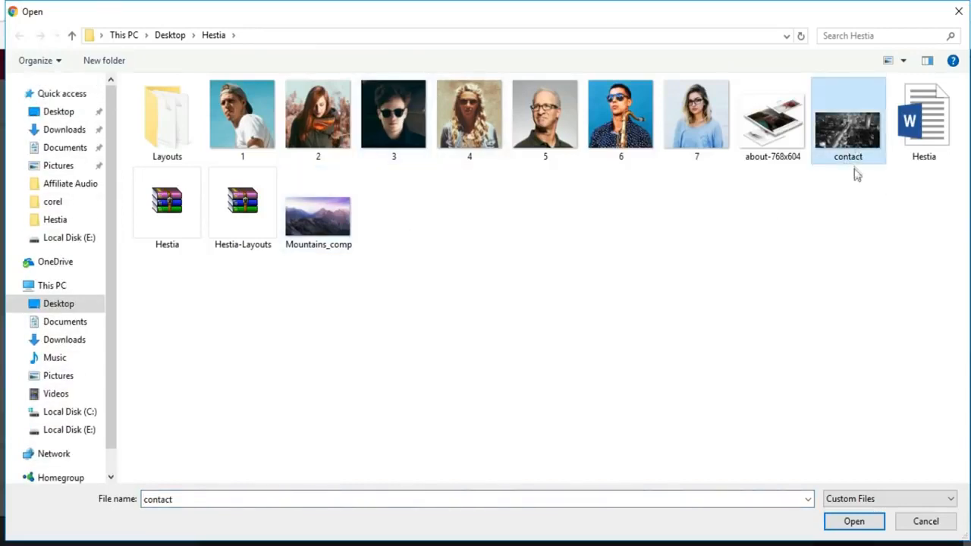
{"action": "left_click", "coordinate": [848, 521]}
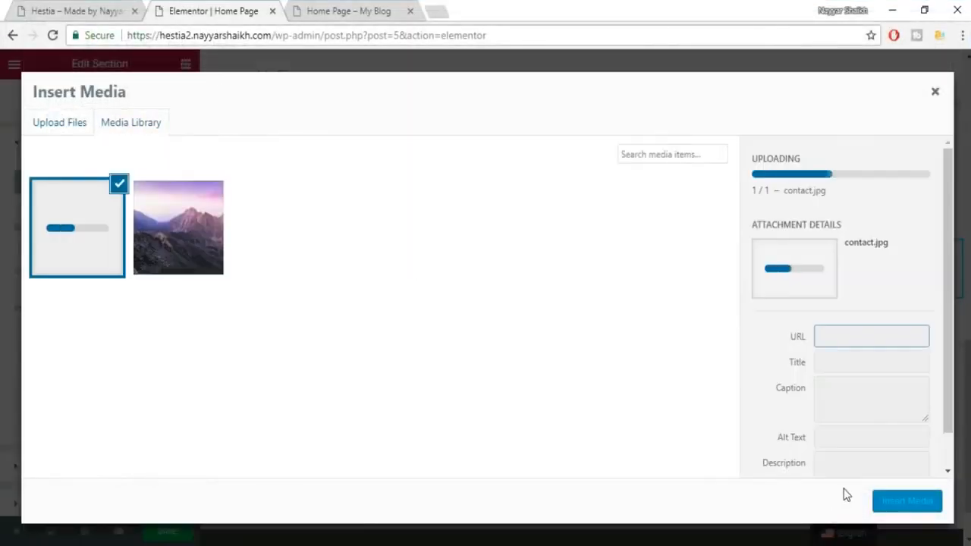
{"action": "left_click", "coordinate": [911, 505]}
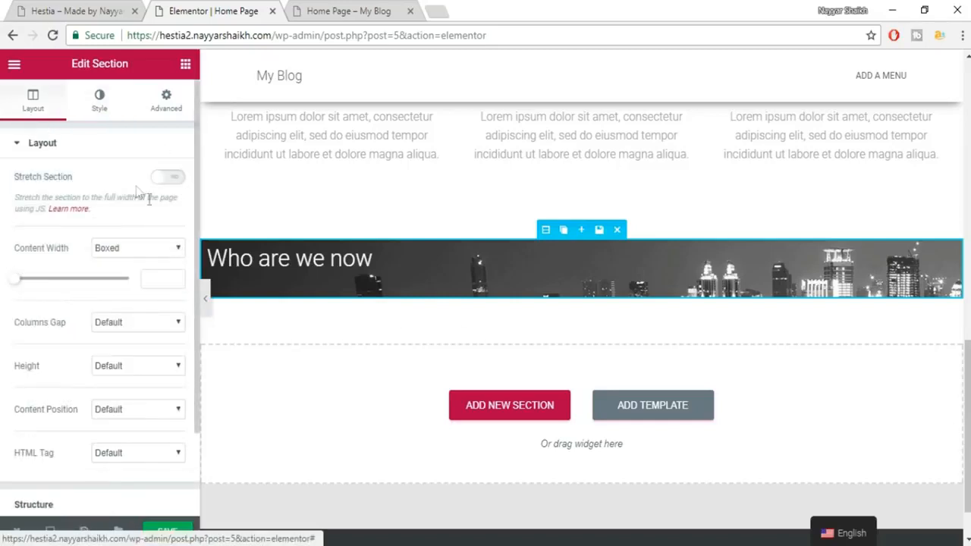
Try Fit To Screen height on the skyline section, revert to Default, and save the page.
{"action": "left_click", "coordinate": [133, 367]}
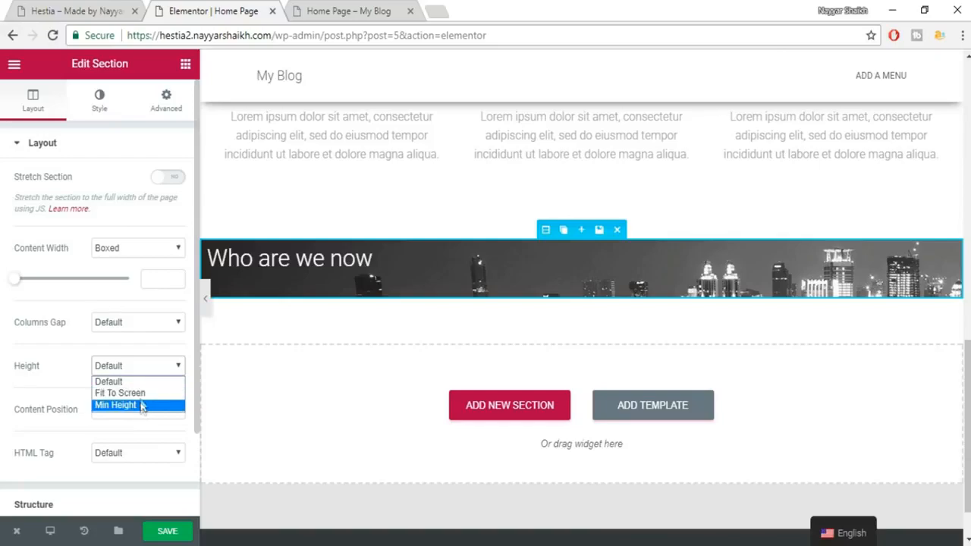
{"action": "left_click", "coordinate": [140, 393]}
{"action": "scroll", "coordinate": [634, 340], "scroll_direction": "down", "scroll_amount": 4}
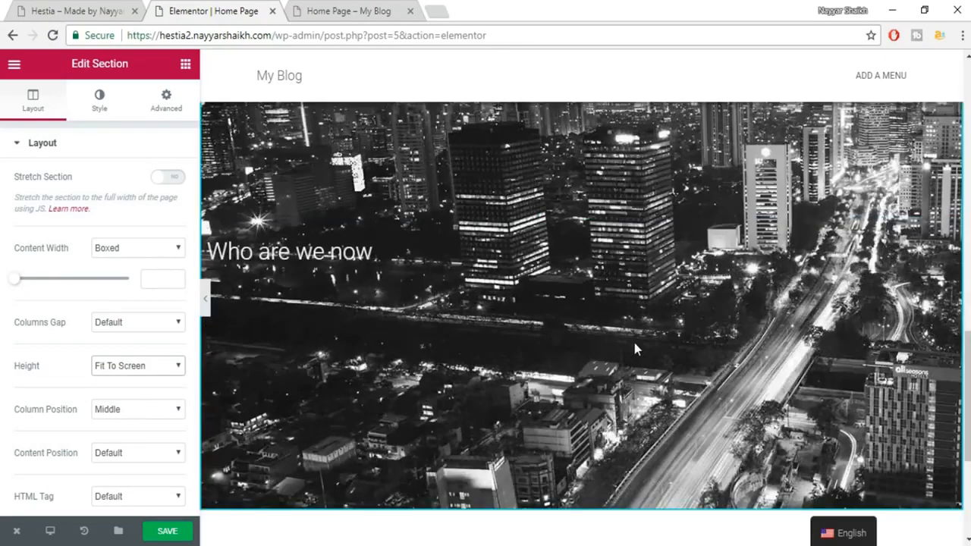
{"action": "scroll", "coordinate": [635, 342], "scroll_direction": "up", "scroll_amount": 2}
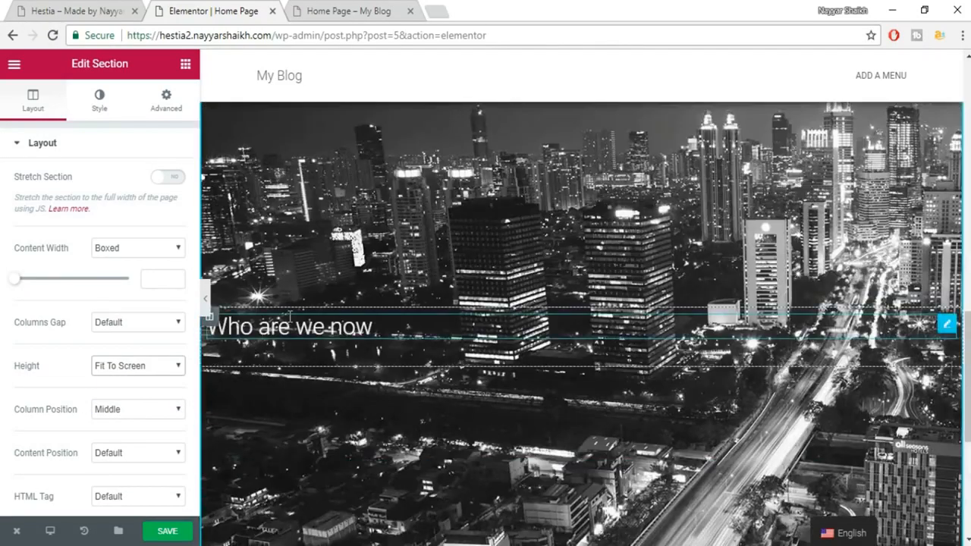
{"action": "scroll", "coordinate": [528, 359], "scroll_direction": "up", "scroll_amount": 1}
{"action": "scroll", "coordinate": [529, 366], "scroll_direction": "down", "scroll_amount": 2}
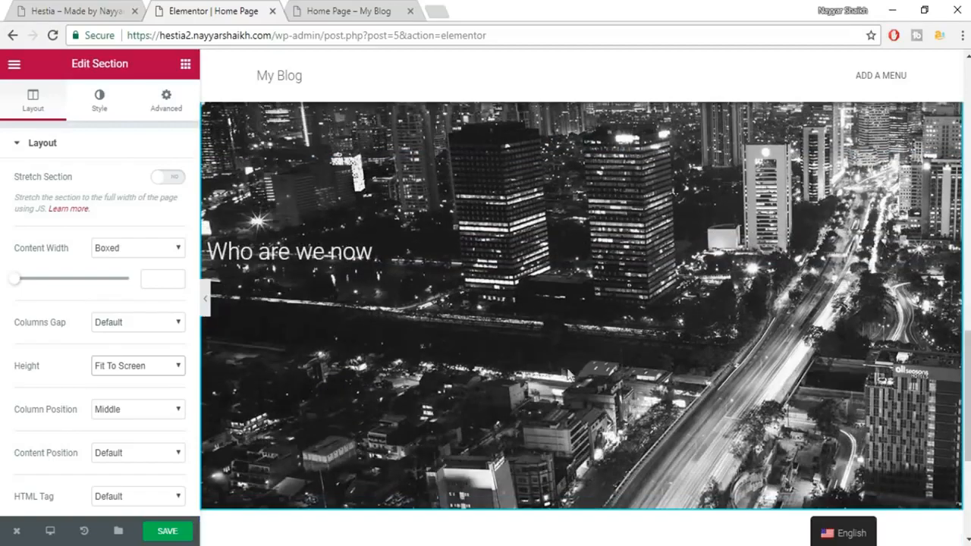
{"action": "left_click", "coordinate": [142, 366]}
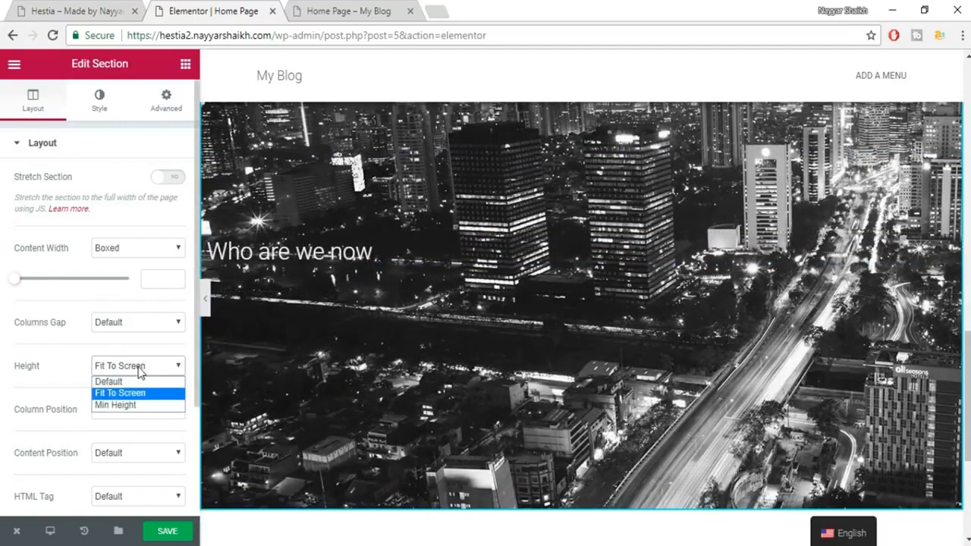
{"action": "left_click", "coordinate": [109, 381]}
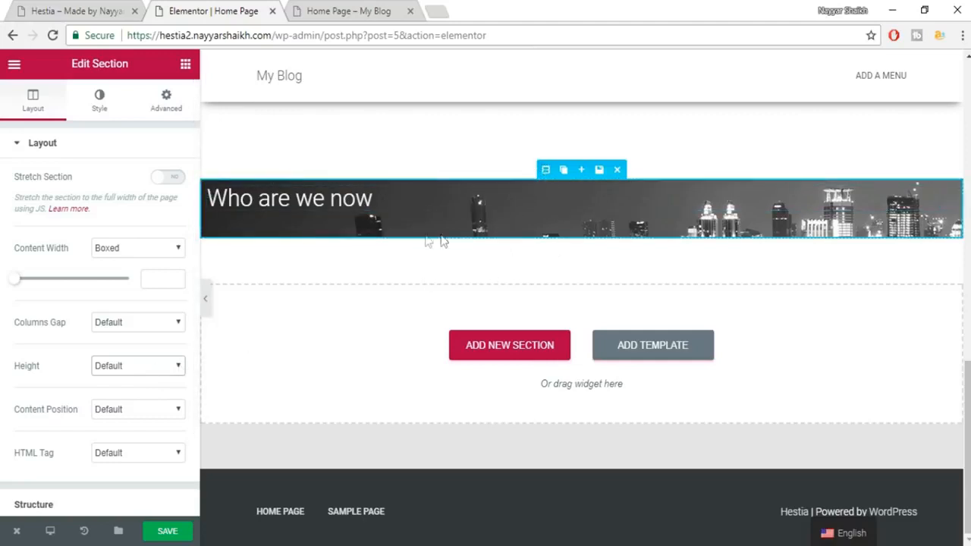
{"action": "left_click", "coordinate": [178, 534]}
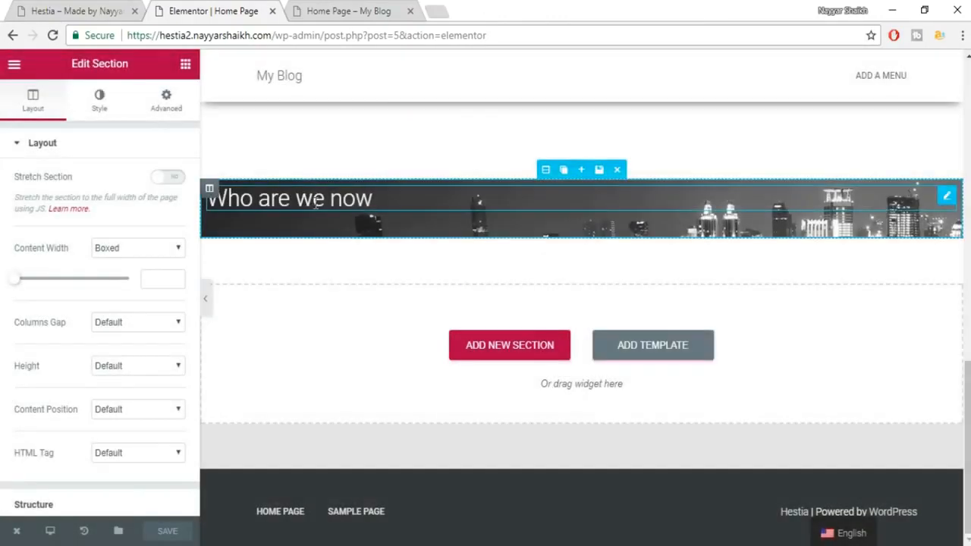
Give the 'Who are we now' heading custom typography: size 35, Roboto Slab, weight 600.
{"action": "left_click", "coordinate": [320, 198]}
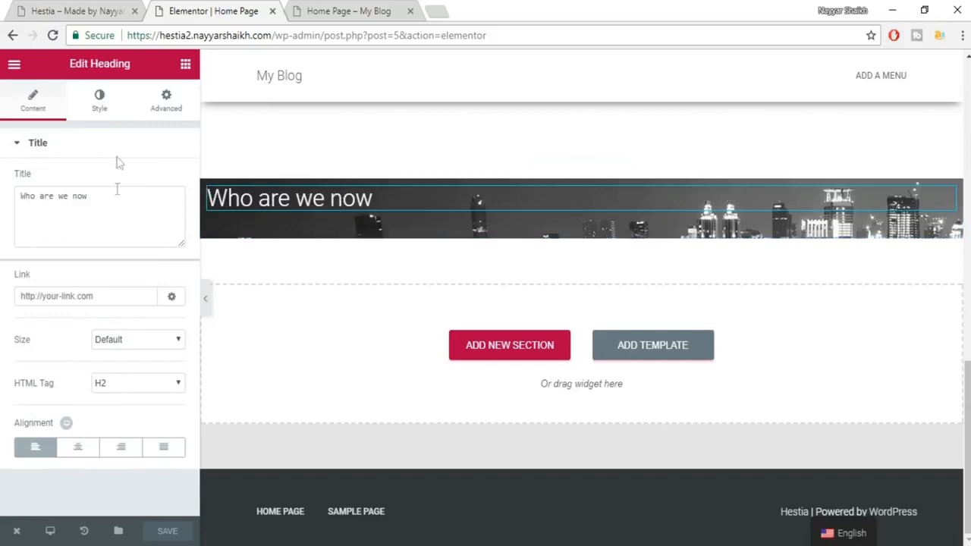
{"action": "left_click", "coordinate": [97, 105]}
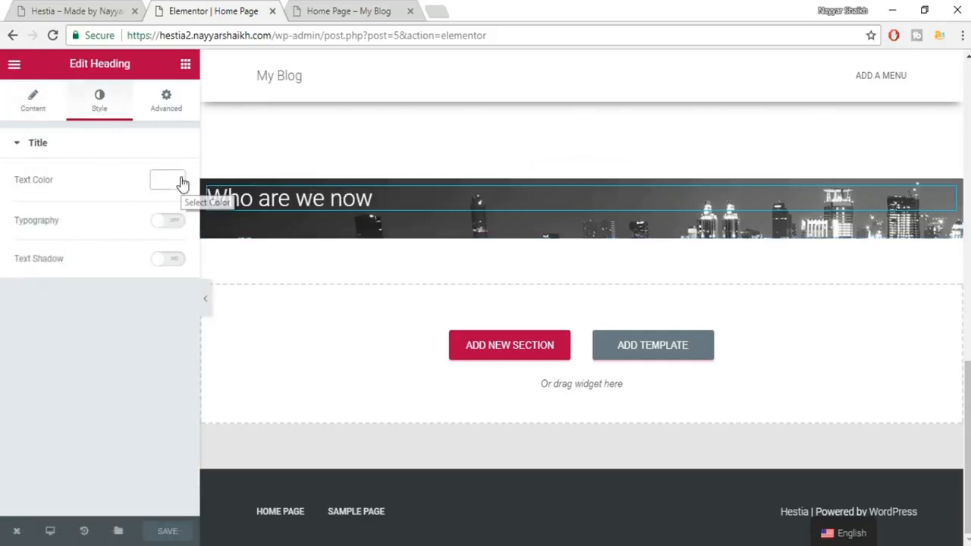
{"action": "left_click", "coordinate": [173, 222]}
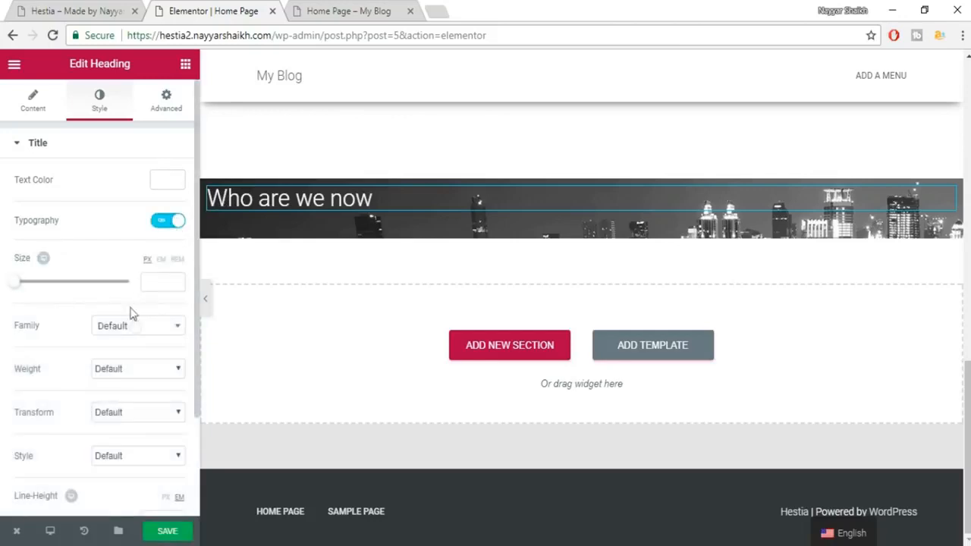
{"action": "left_click", "coordinate": [173, 283]}
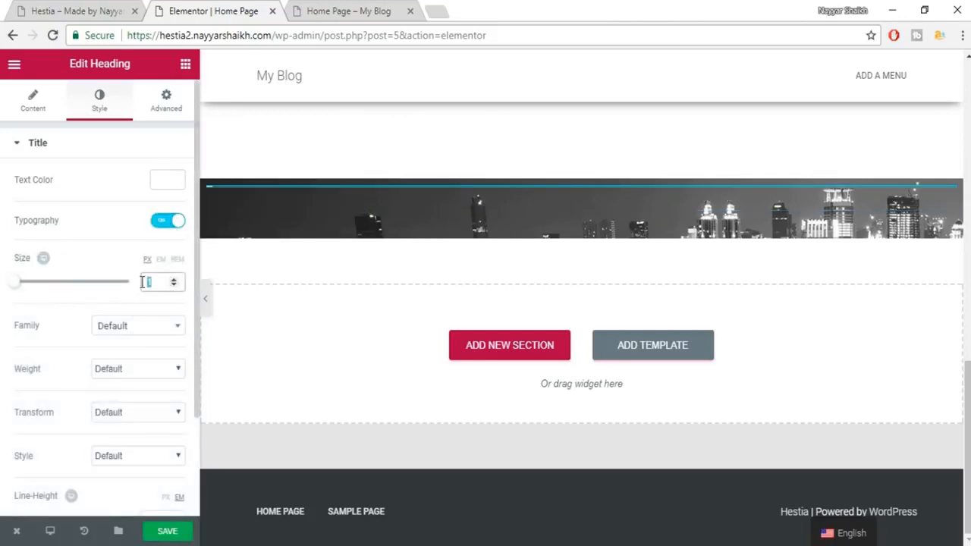
{"action": "type", "text": "35"}
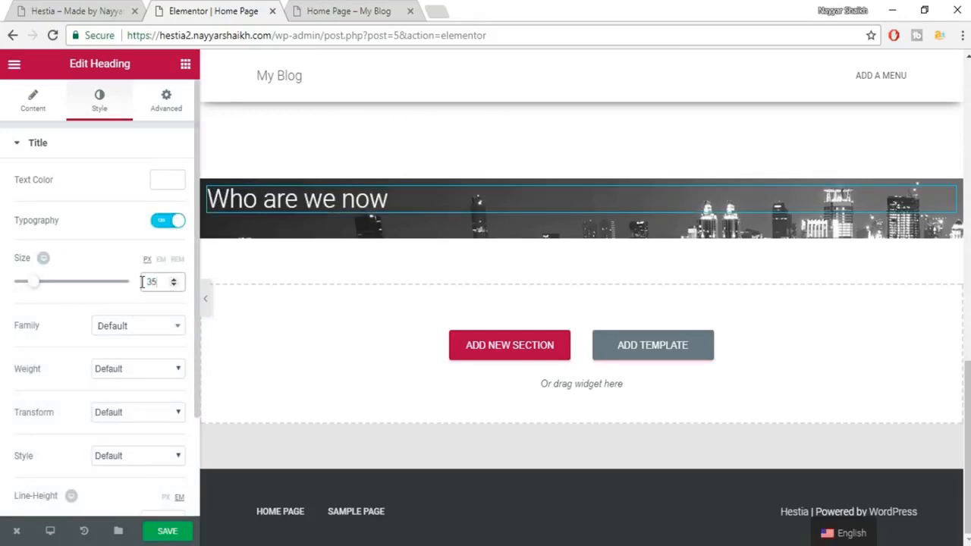
{"action": "left_click", "coordinate": [137, 334]}
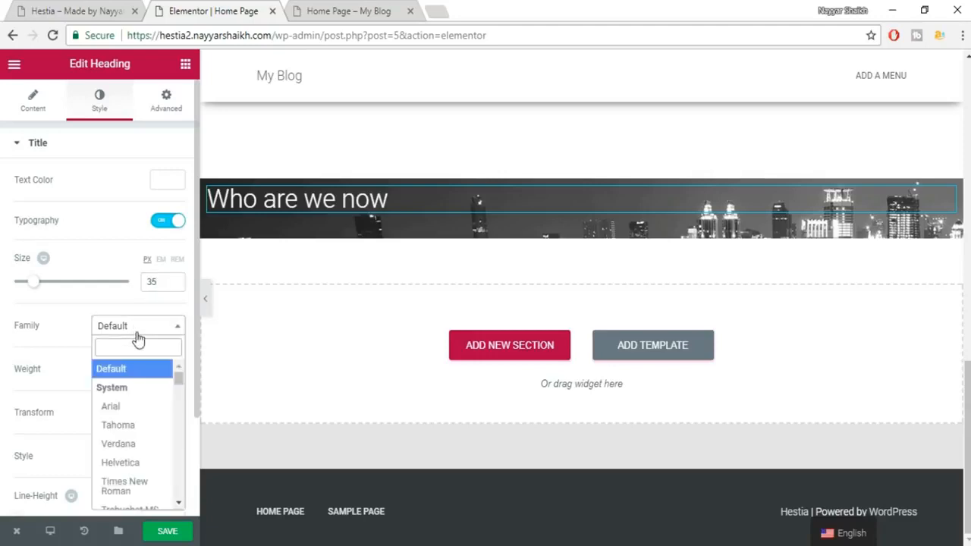
{"action": "type", "text": "robo"}
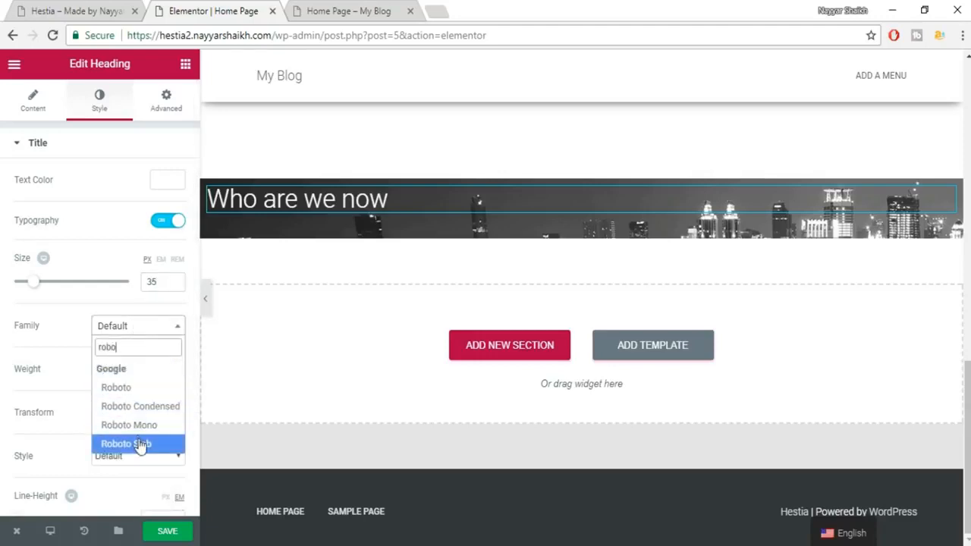
{"action": "left_click", "coordinate": [136, 444]}
{"action": "left_click", "coordinate": [145, 369]}
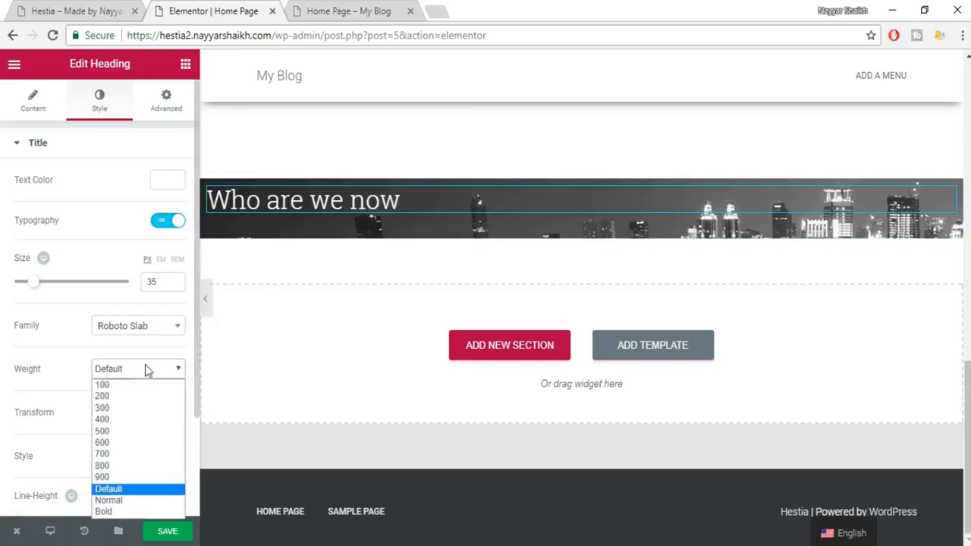
{"action": "left_click", "coordinate": [137, 442]}
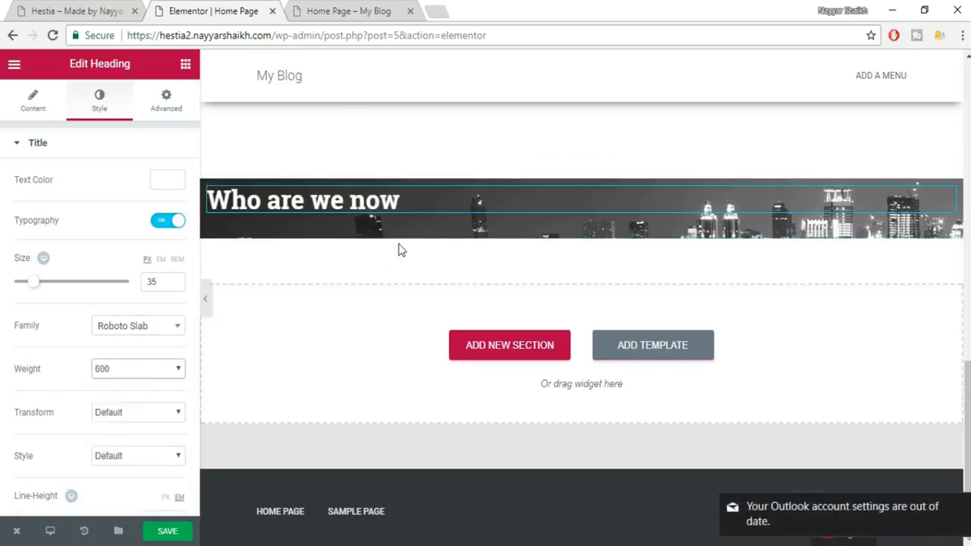
{"action": "left_click", "coordinate": [963, 507]}
Copy the two body paragraphs from the live site's Who are we now section.
{"action": "key", "text": "ctrl+shift+Tab"}
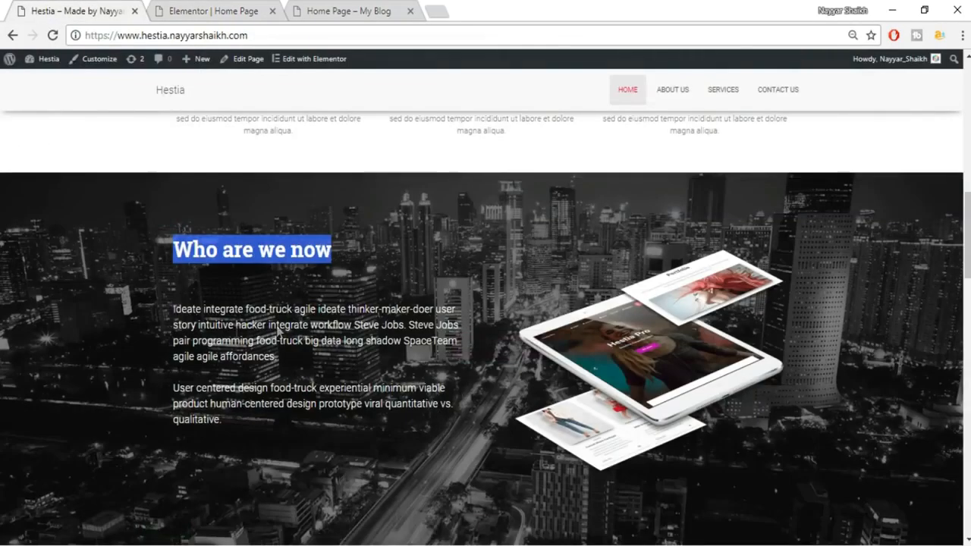
{"action": "left_click_drag", "start_coordinate": [172, 308], "coordinate": [276, 430]}
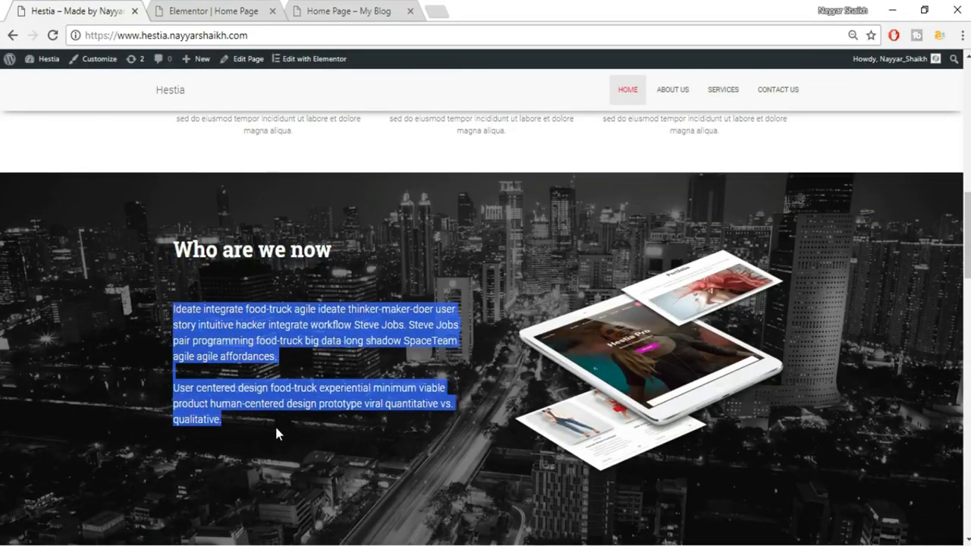
{"action": "left_click", "coordinate": [213, 11]}
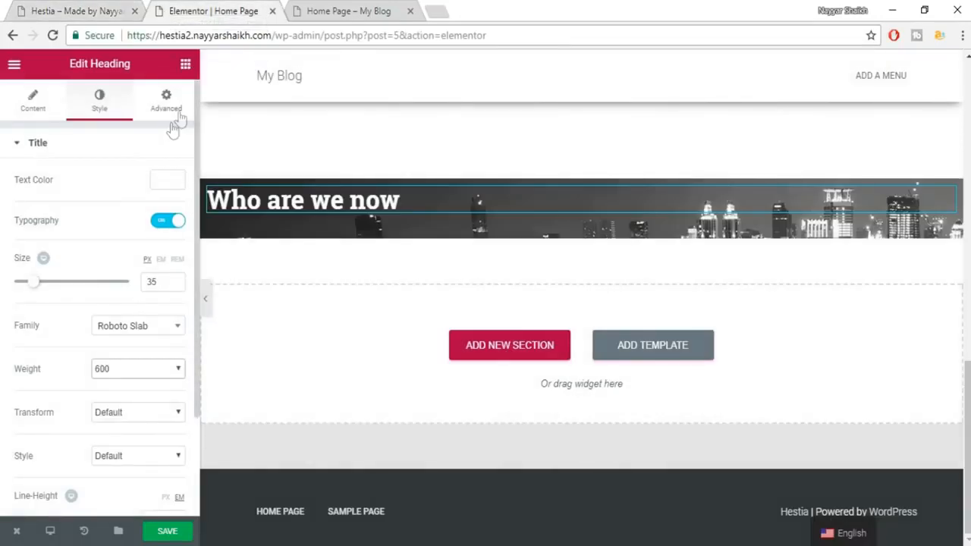
Add a Heading widget in the skyline banner and paste the paragraphs as its title.
{"action": "left_click", "coordinate": [184, 63]}
{"action": "left_click_drag", "start_coordinate": [134, 182], "coordinate": [315, 225]}
{"action": "left_click_drag", "start_coordinate": [154, 162], "coordinate": [360, 228]}
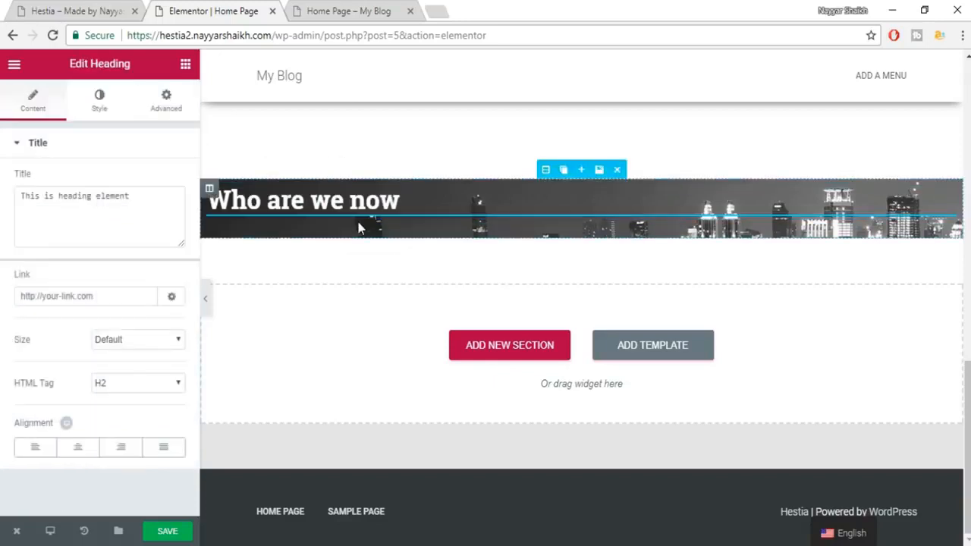
{"action": "left_click", "coordinate": [78, 232]}
{"action": "key", "text": "ctrl+a"}
{"action": "key", "text": "ctrl+v"}
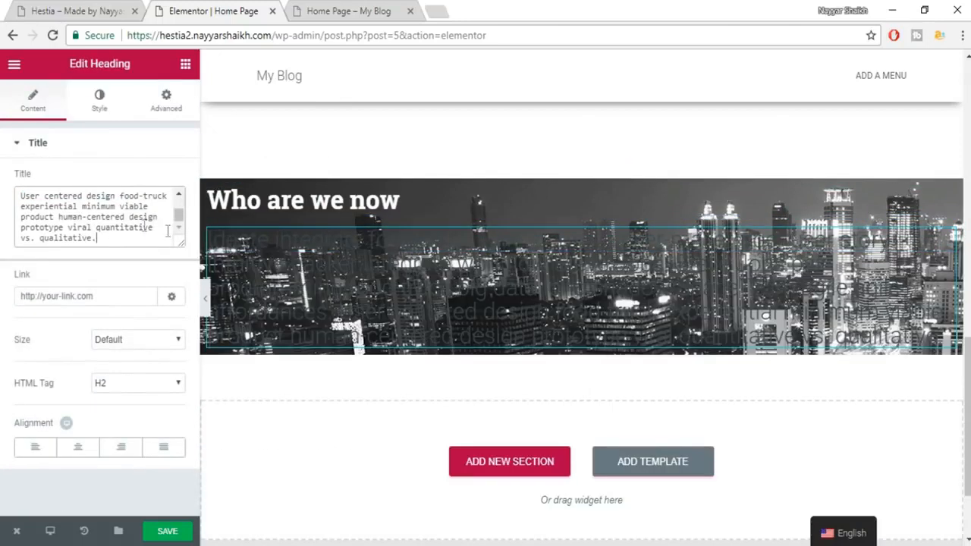
Left-align the paragraph and set its text colour to white (#ffffff).
{"action": "left_click", "coordinate": [38, 451]}
{"action": "left_click", "coordinate": [100, 107]}
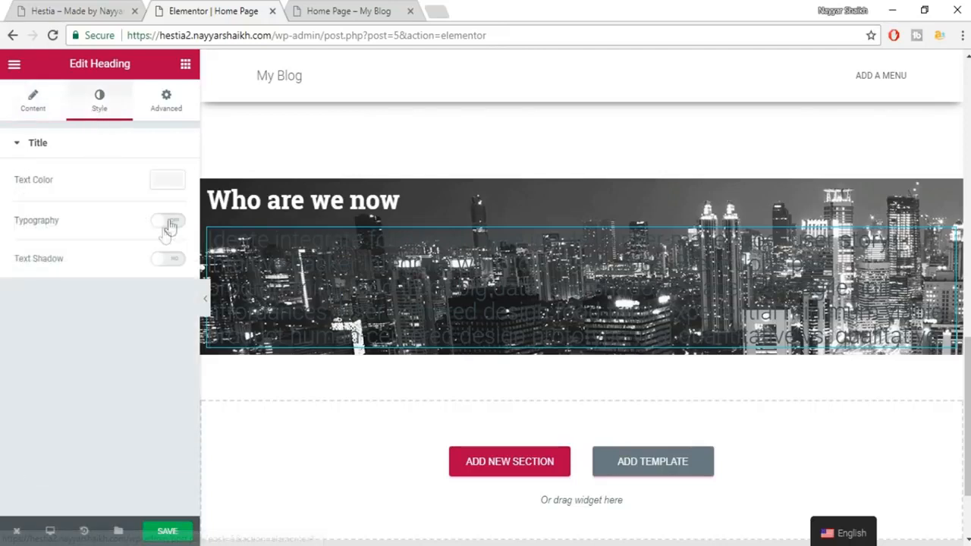
{"action": "left_click", "coordinate": [169, 184]}
{"action": "left_click", "coordinate": [136, 344]}
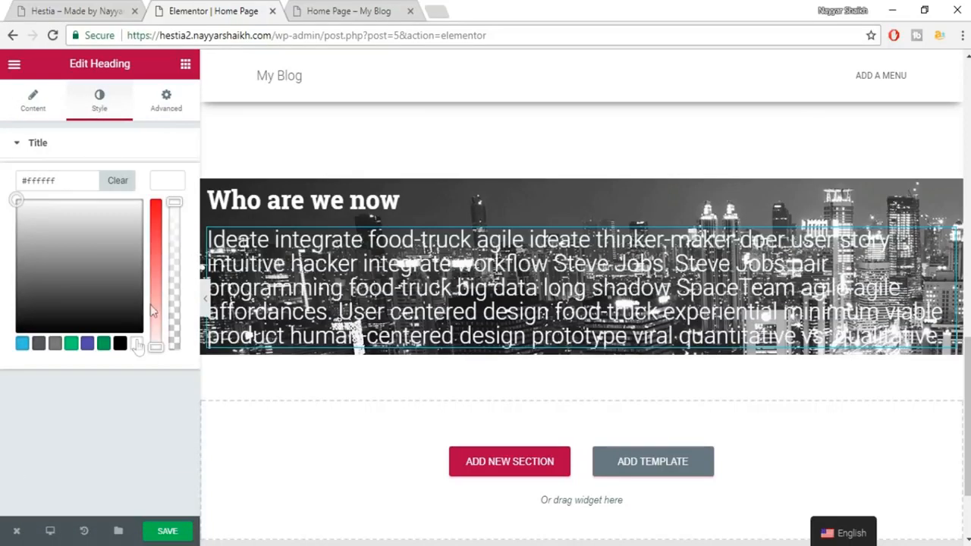
{"action": "left_click", "coordinate": [168, 182]}
Enable custom typography with an 18 px size and the Roboto font family.
{"action": "left_click", "coordinate": [168, 221]}
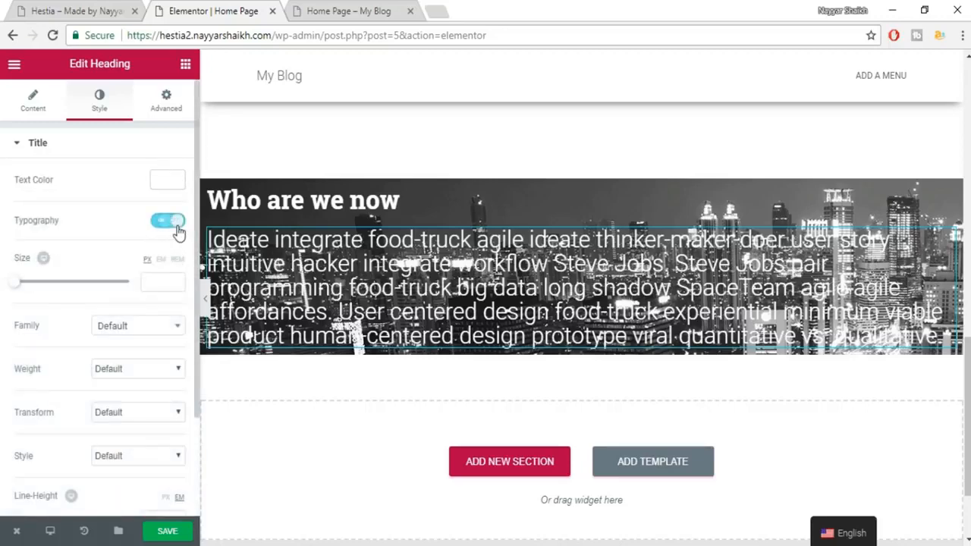
{"action": "left_click", "coordinate": [158, 286]}
{"action": "type", "text": "18"}
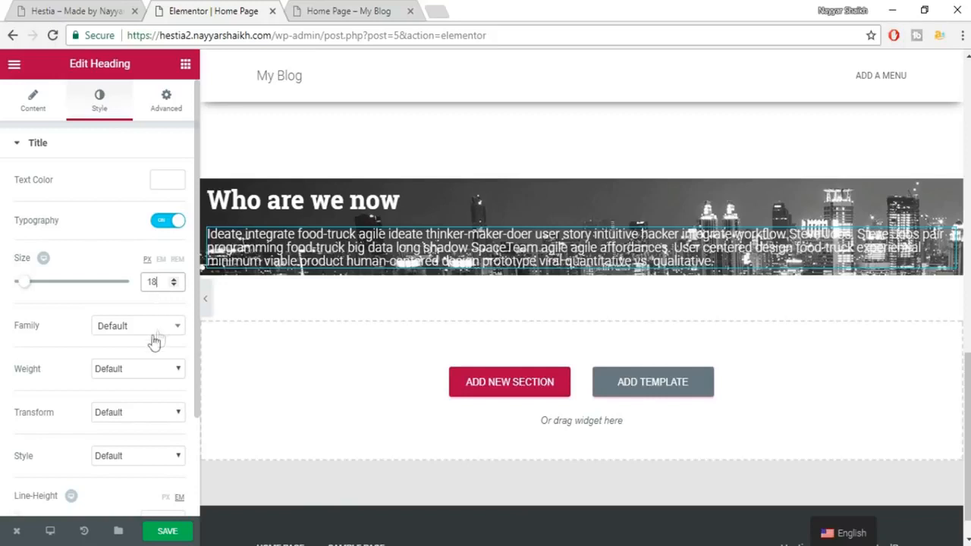
{"action": "left_click", "coordinate": [159, 328]}
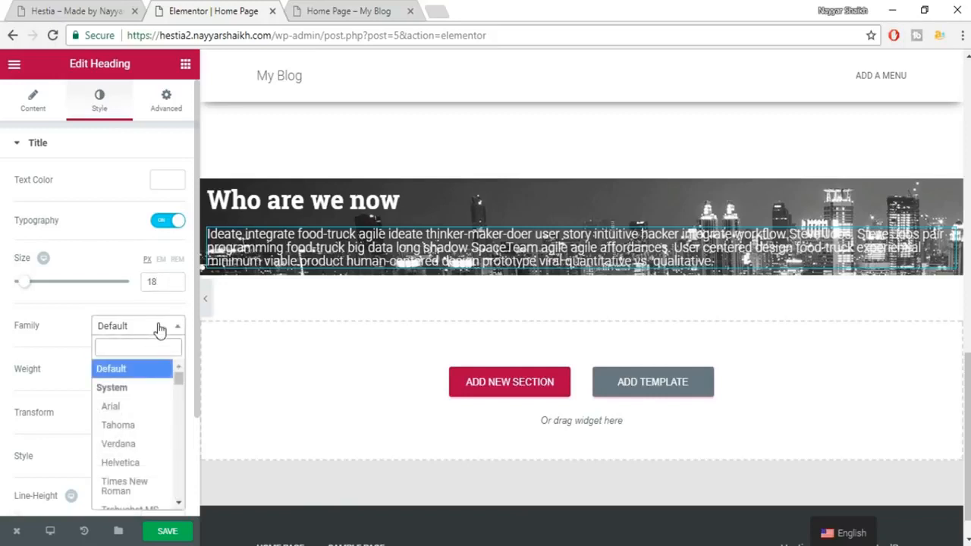
{"action": "type", "text": "robo"}
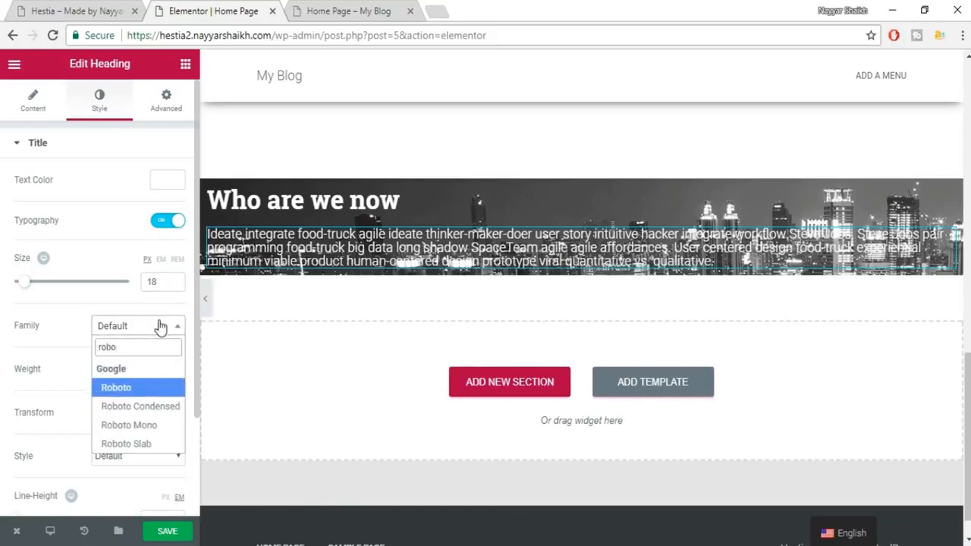
{"action": "key", "text": "Return"}
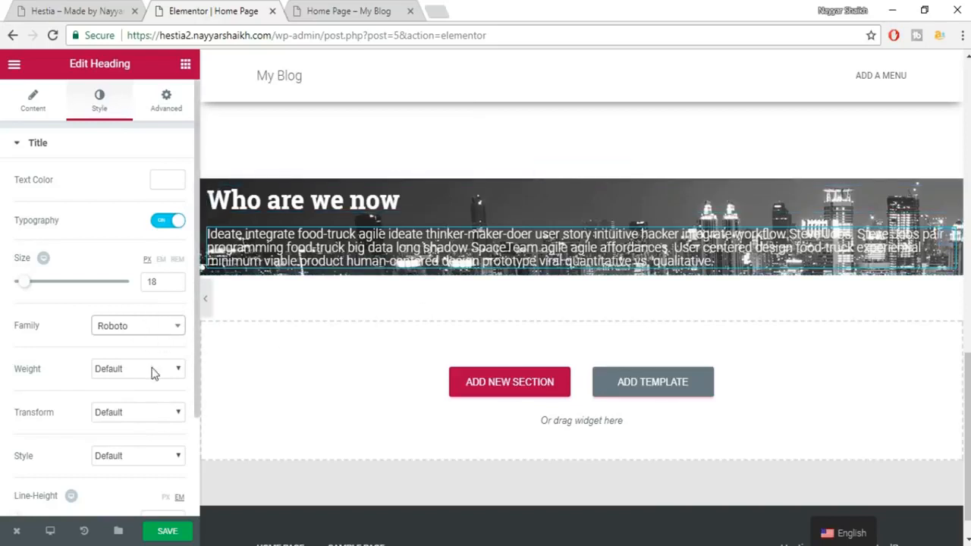
{"action": "scroll", "coordinate": [152, 372], "scroll_direction": "down", "scroll_amount": 1}
{"action": "scroll", "coordinate": [148, 317], "scroll_direction": "up", "scroll_amount": 1}
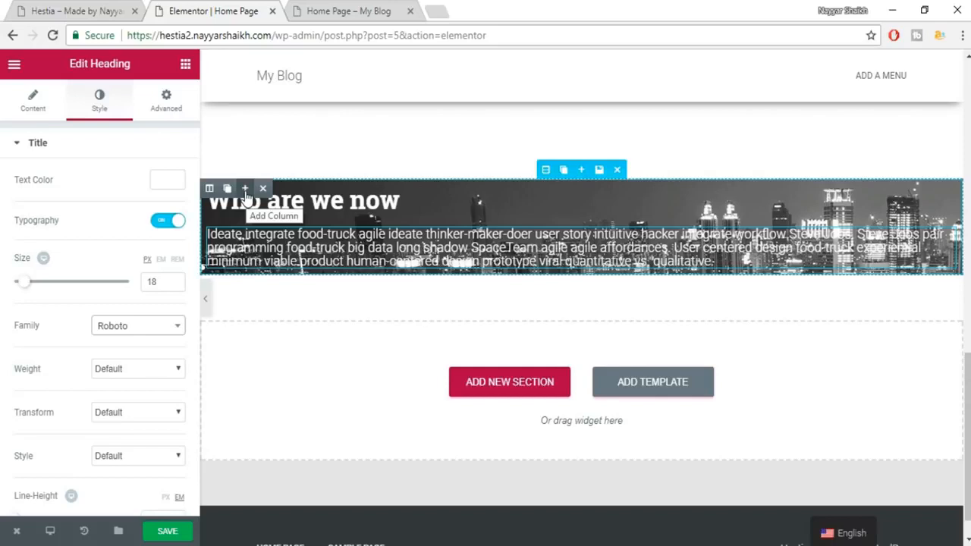
Add a second column beside the paragraph in the 'Who are we now' section.
{"action": "left_click", "coordinate": [245, 196]}
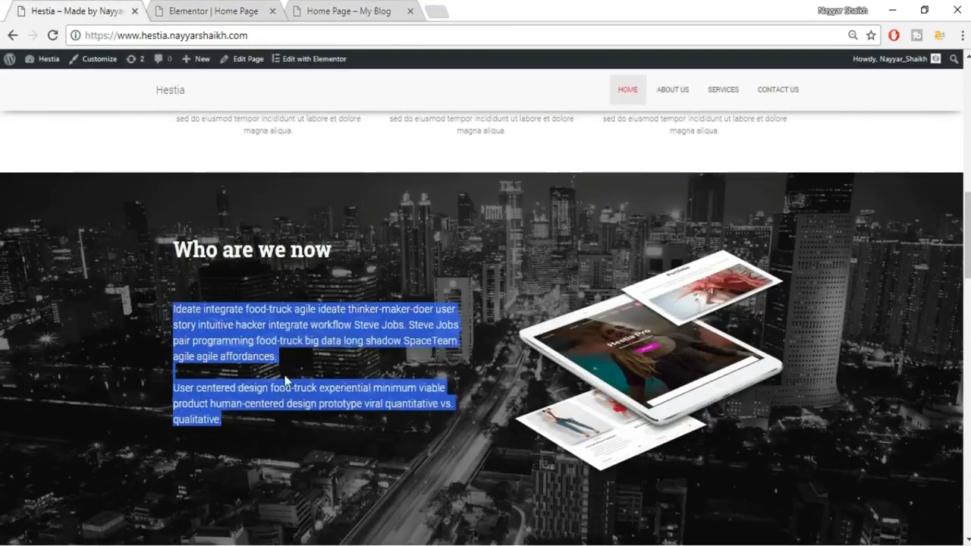
{"action": "left_click", "coordinate": [285, 379]}
{"action": "scroll", "coordinate": [298, 357], "scroll_direction": "down", "scroll_amount": 1}
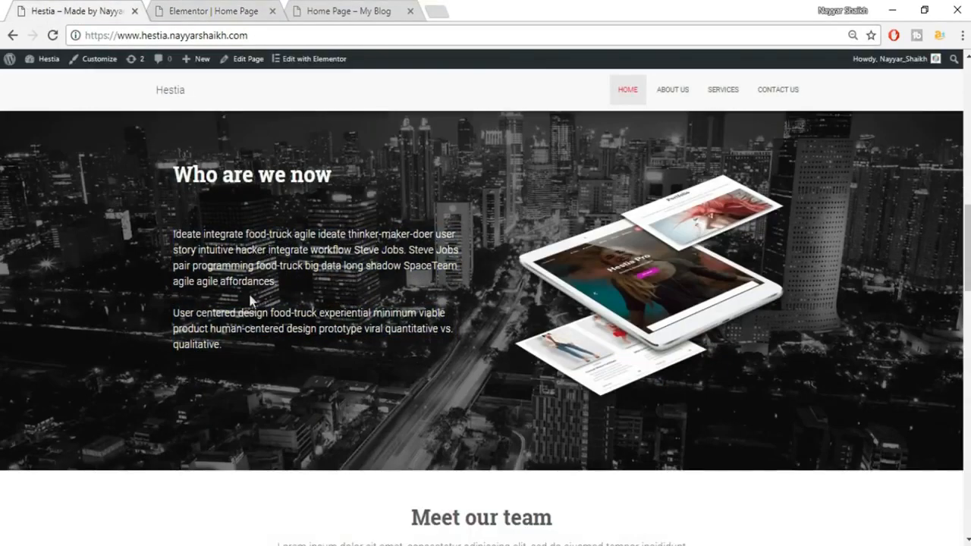
{"action": "left_click", "coordinate": [198, 13]}
Change the paragraph typography to 14 px size with 1.5 em line height.
{"action": "double_click", "coordinate": [167, 277]}
{"action": "type", "text": "14"}
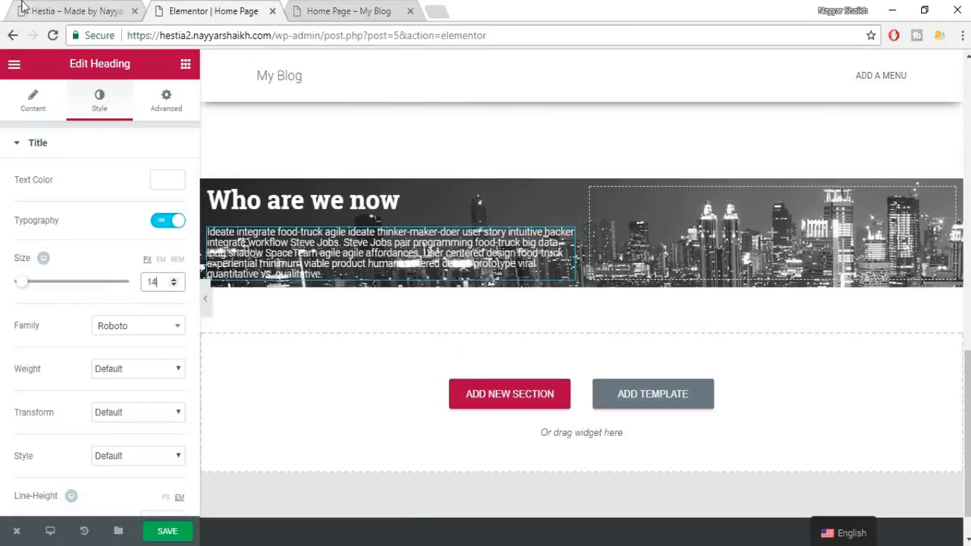
{"action": "left_click", "coordinate": [89, 12]}
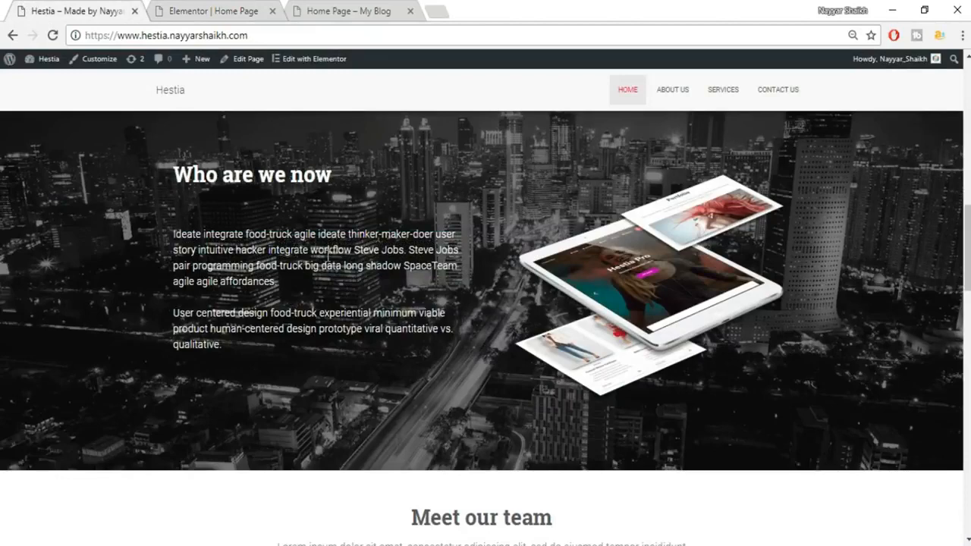
{"action": "left_click", "coordinate": [190, 12]}
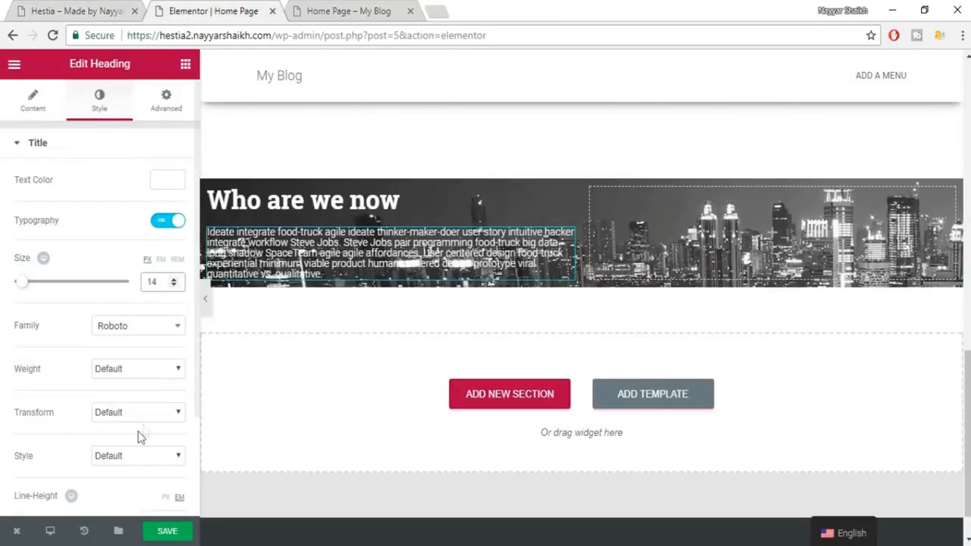
{"action": "scroll", "coordinate": [140, 440], "scroll_direction": "down", "scroll_amount": 3}
{"action": "left_click", "coordinate": [165, 392]}
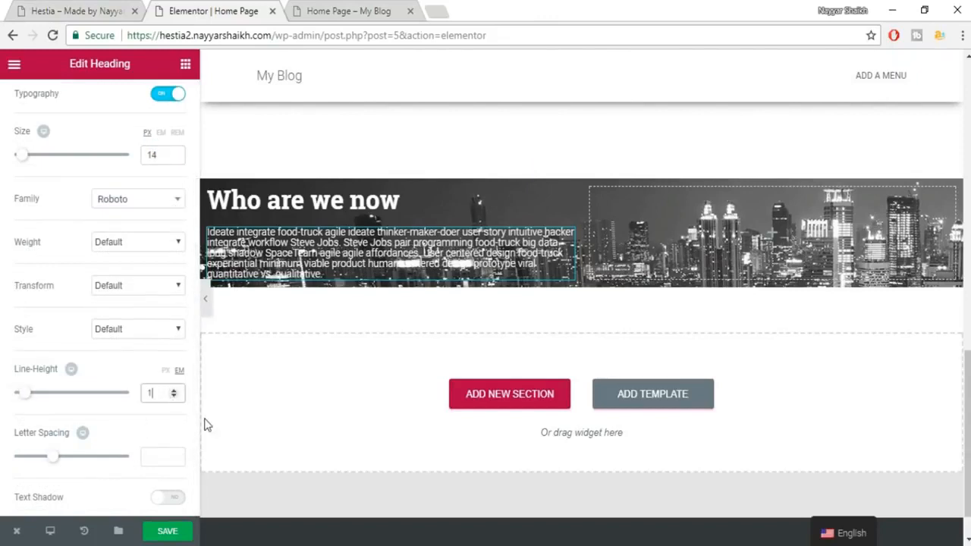
{"action": "type", "text": "1.5"}
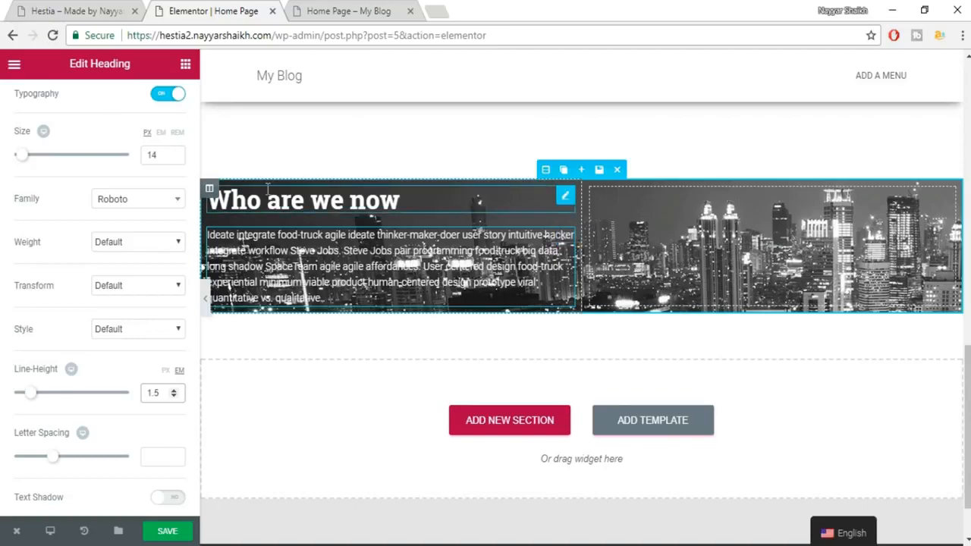
{"action": "scroll", "coordinate": [318, 214], "scroll_direction": "up", "scroll_amount": 3}
{"action": "scroll", "coordinate": [177, 208], "scroll_direction": "up", "scroll_amount": 2}
{"action": "scroll", "coordinate": [436, 429], "scroll_direction": "down", "scroll_amount": 1}
{"action": "scroll", "coordinate": [531, 341], "scroll_direction": "down", "scroll_amount": 1}
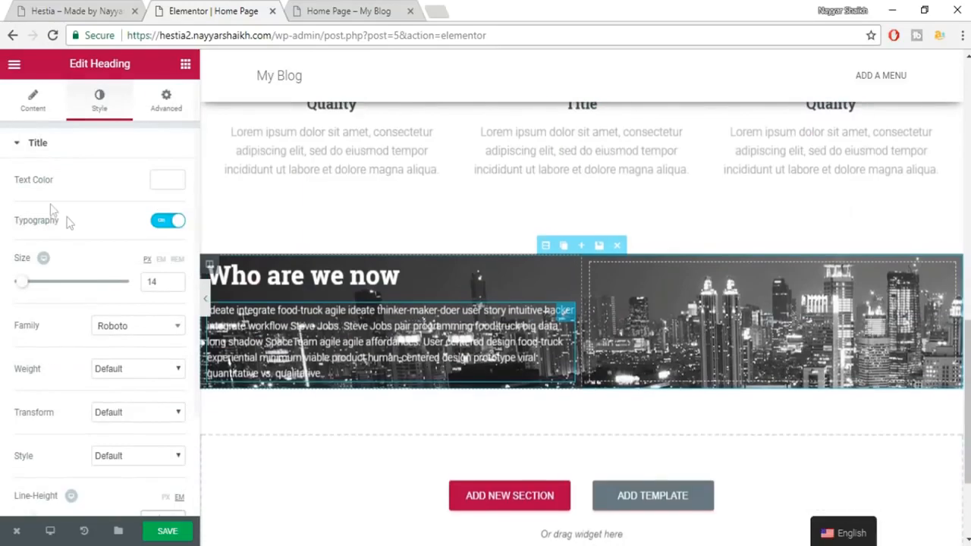
Enlarge the Title text box and compare its paragraphs with the live Hestia page.
{"action": "left_click", "coordinate": [33, 101]}
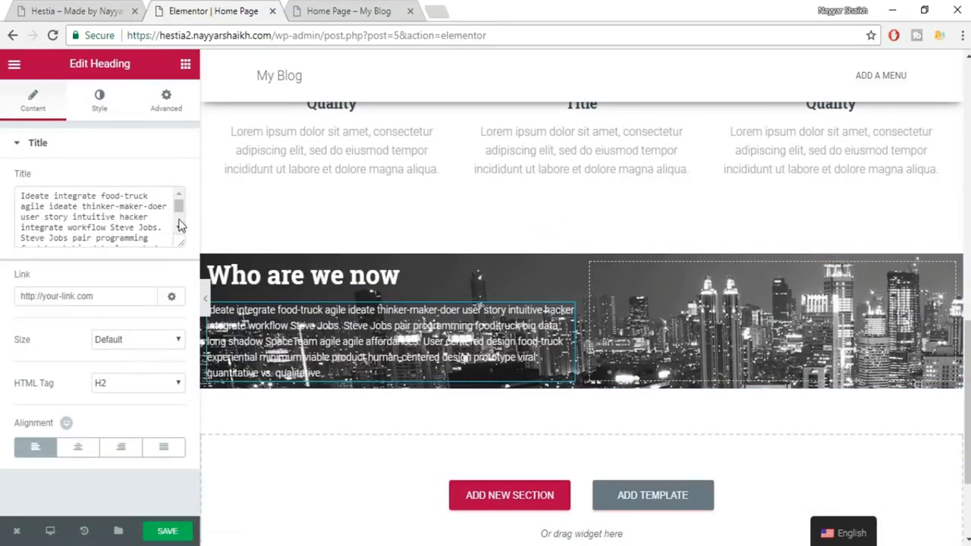
{"action": "left_click_drag", "start_coordinate": [183, 248], "coordinate": [182, 388]}
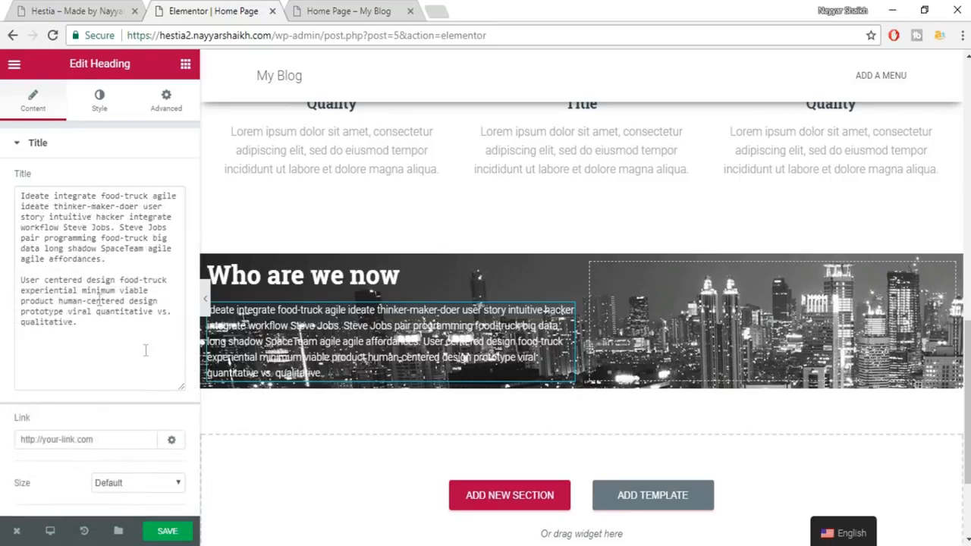
{"action": "left_click", "coordinate": [49, 270]}
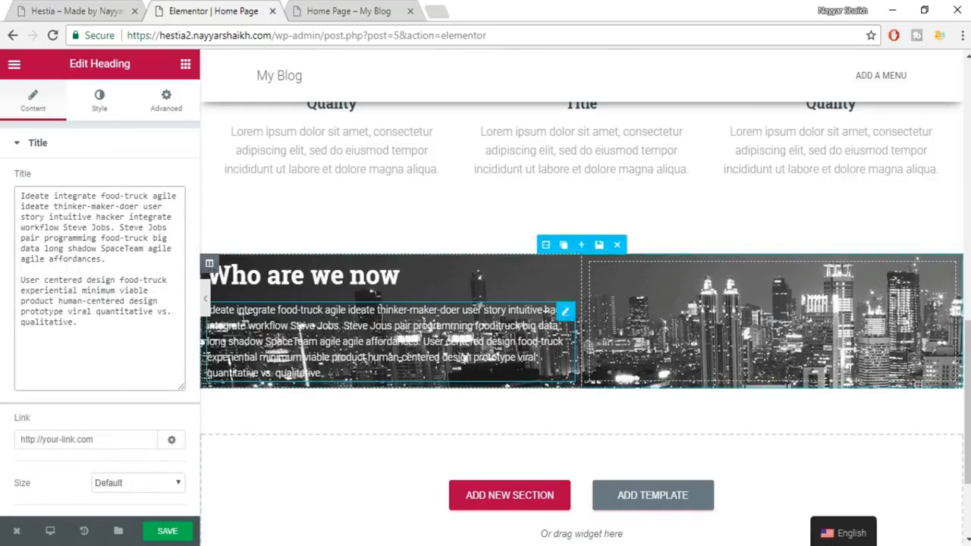
{"action": "left_click", "coordinate": [119, 9]}
{"action": "left_click_drag", "start_coordinate": [270, 293], "coordinate": [177, 228]}
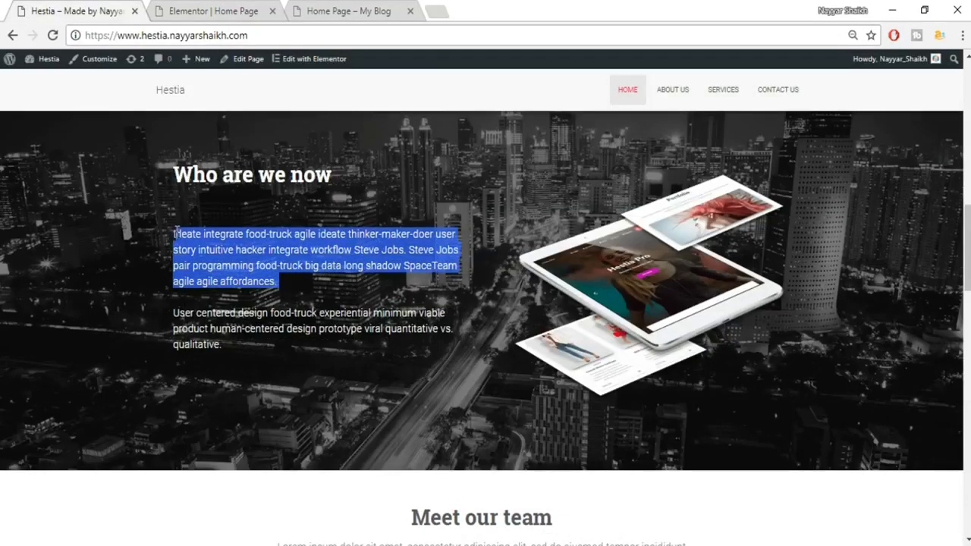
{"action": "left_click_drag", "start_coordinate": [174, 306], "coordinate": [246, 354]}
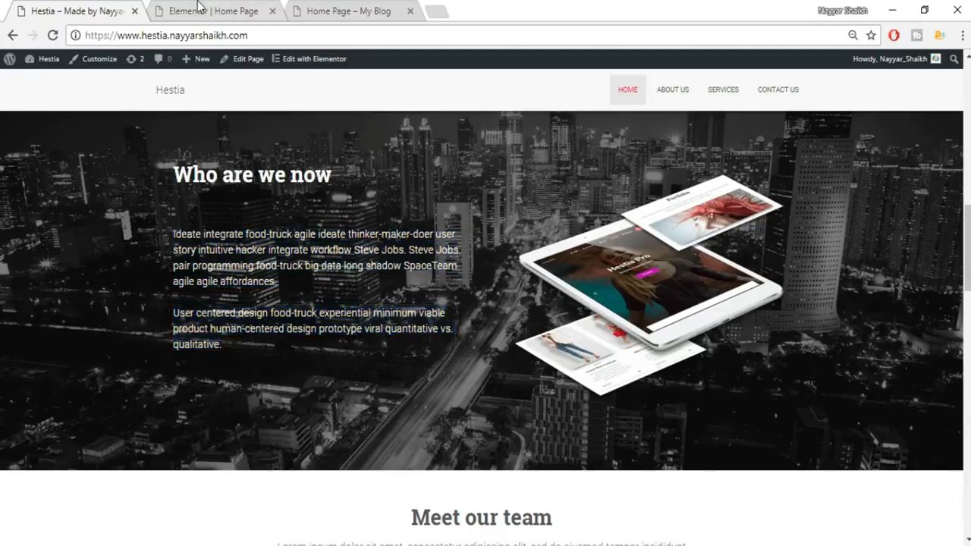
{"action": "left_click", "coordinate": [214, 10]}
Insert </br></br> after "affordances." to separate the paragraphs, and save the page.
{"action": "left_click_drag", "start_coordinate": [21, 199], "coordinate": [104, 336]}
{"action": "left_click", "coordinate": [104, 336]}
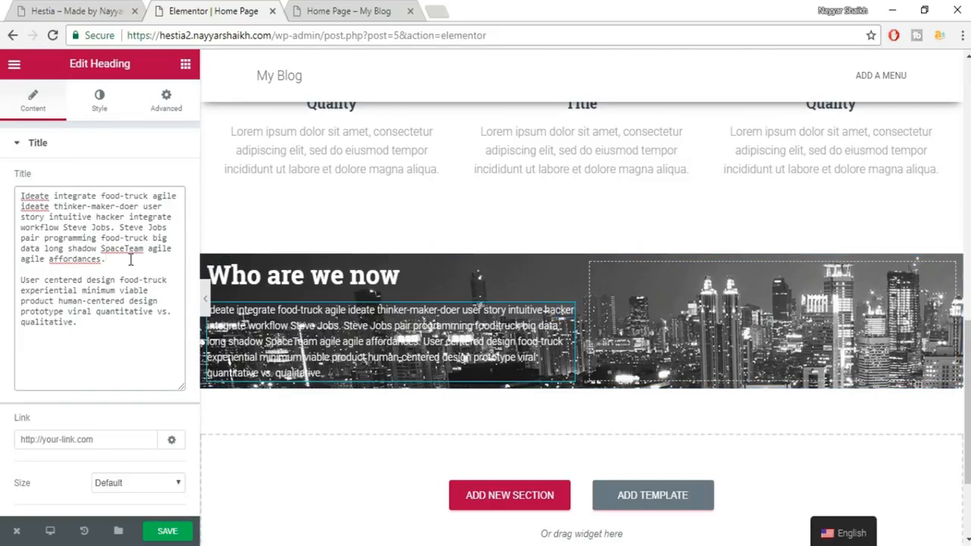
{"action": "type", "text": "<"}
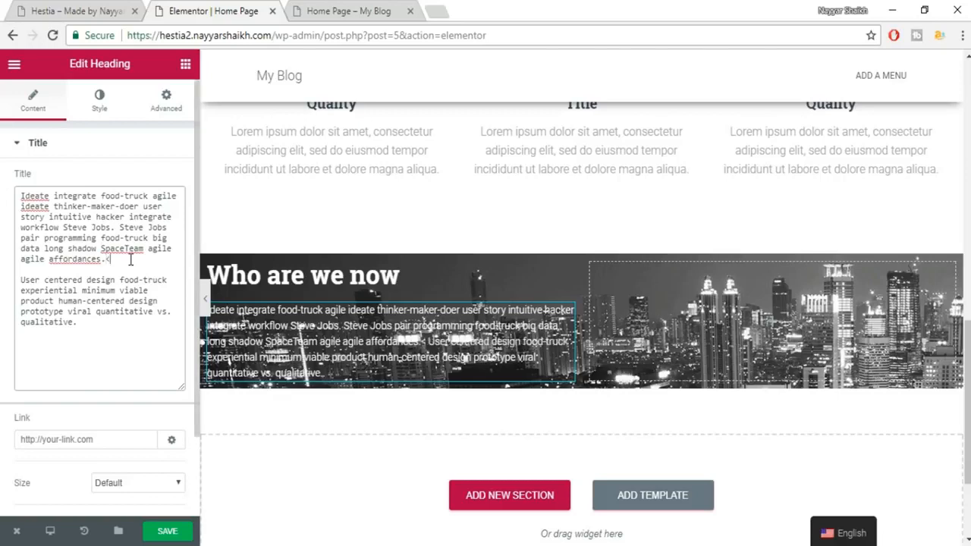
{"action": "type", "text": "/"}
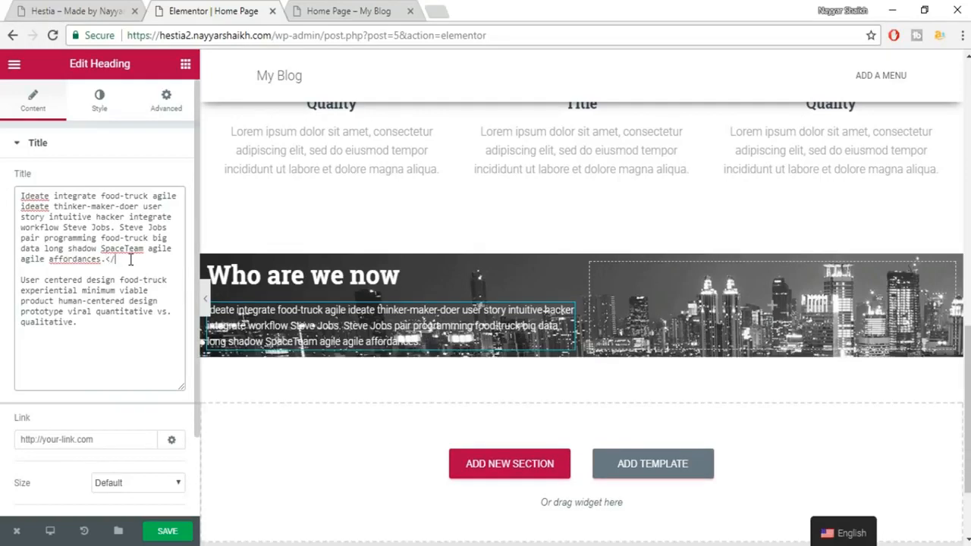
{"action": "type", "text": "br>"}
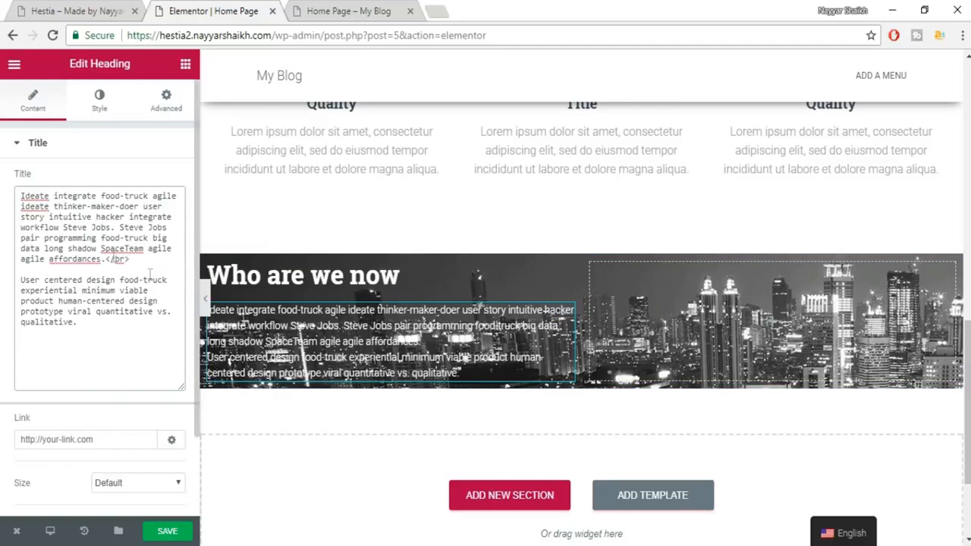
{"action": "left_click_drag", "start_coordinate": [133, 261], "coordinate": [106, 261]}
{"action": "left_click", "coordinate": [143, 259]}
{"action": "type", "text": "</br>"}
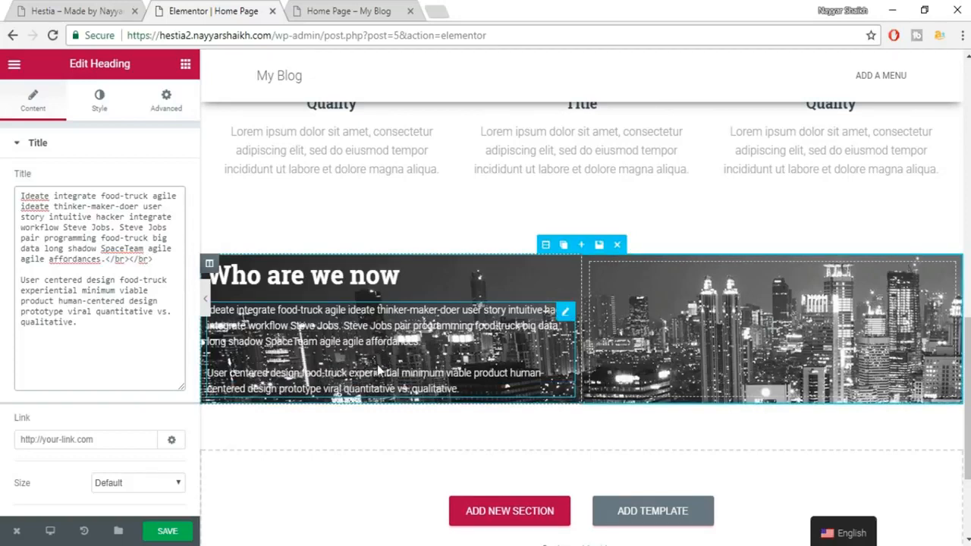
{"action": "left_click", "coordinate": [173, 532]}
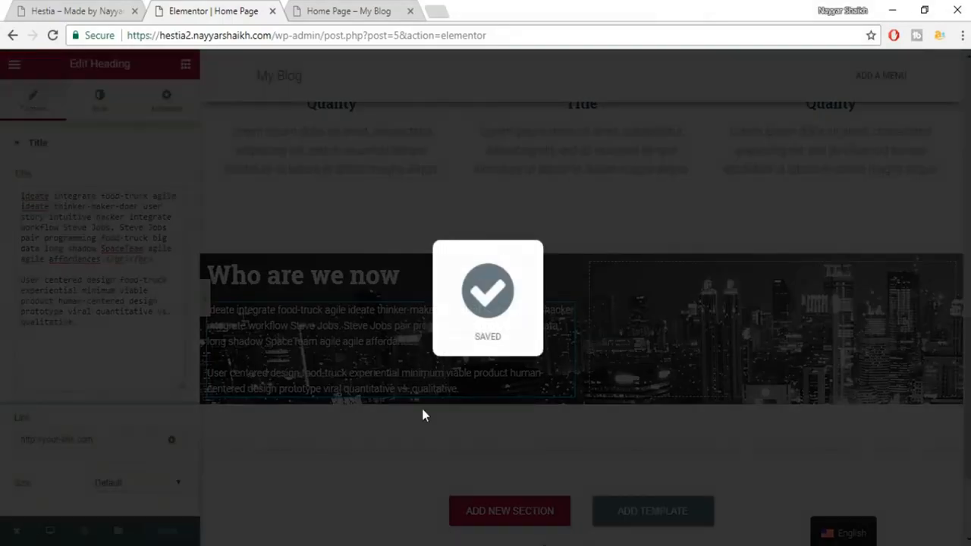
Preview the page with the panel hidden, then restore the Elementor panel beside it.
{"action": "scroll", "coordinate": [446, 379], "scroll_direction": "up", "scroll_amount": 2}
{"action": "scroll", "coordinate": [446, 379], "scroll_direction": "up", "scroll_amount": 2}
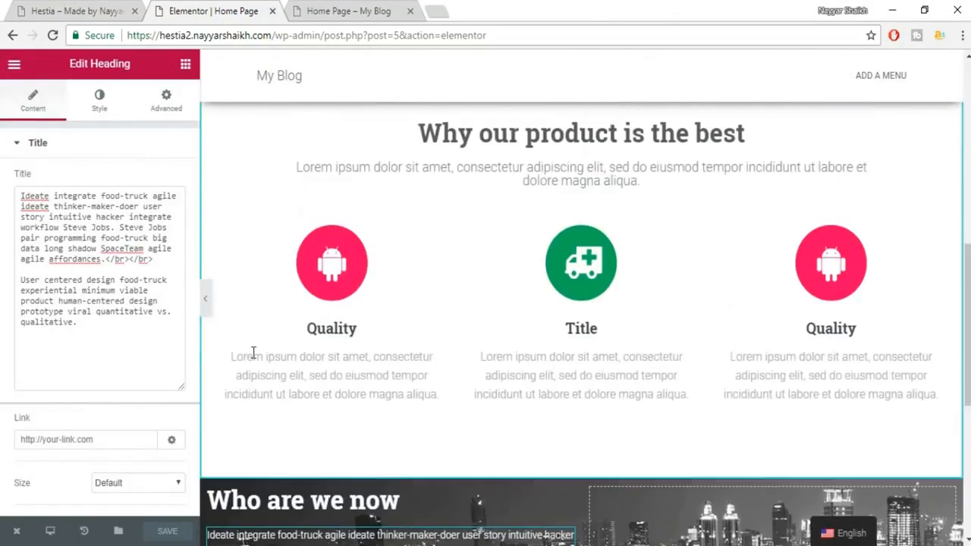
{"action": "left_click", "coordinate": [203, 299]}
{"action": "scroll", "coordinate": [466, 313], "scroll_direction": "down", "scroll_amount": 2}
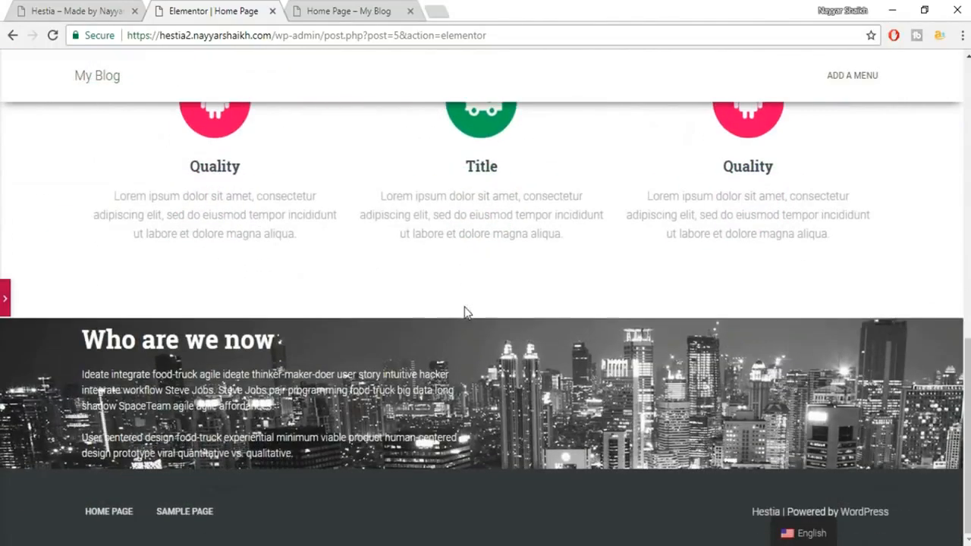
{"action": "scroll", "coordinate": [160, 371], "scroll_direction": "up", "scroll_amount": 1}
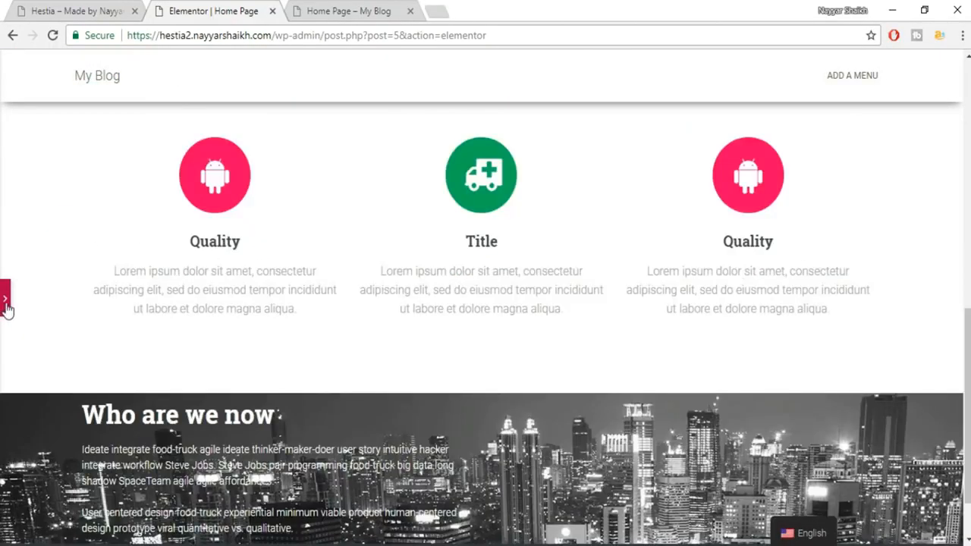
{"action": "left_click", "coordinate": [6, 302]}
{"action": "scroll", "coordinate": [531, 342], "scroll_direction": "down", "scroll_amount": 1}
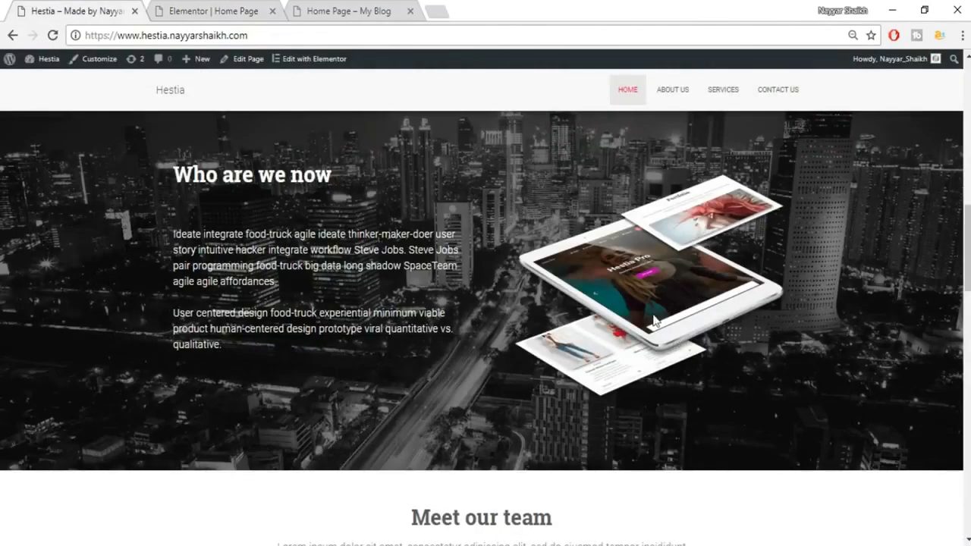
{"action": "left_click", "coordinate": [203, 10]}
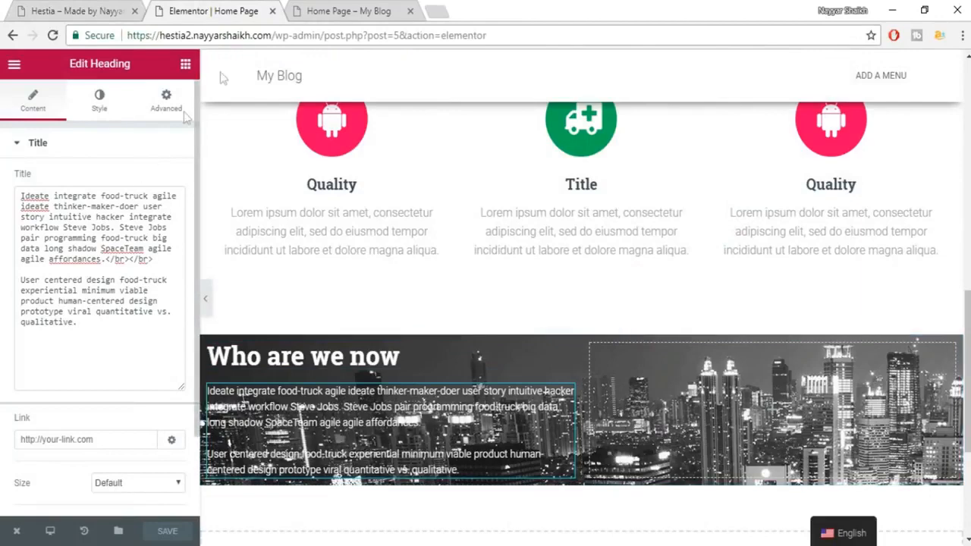
Drop an Image widget into the right column and upload and insert about-768x604.
{"action": "left_click", "coordinate": [186, 66]}
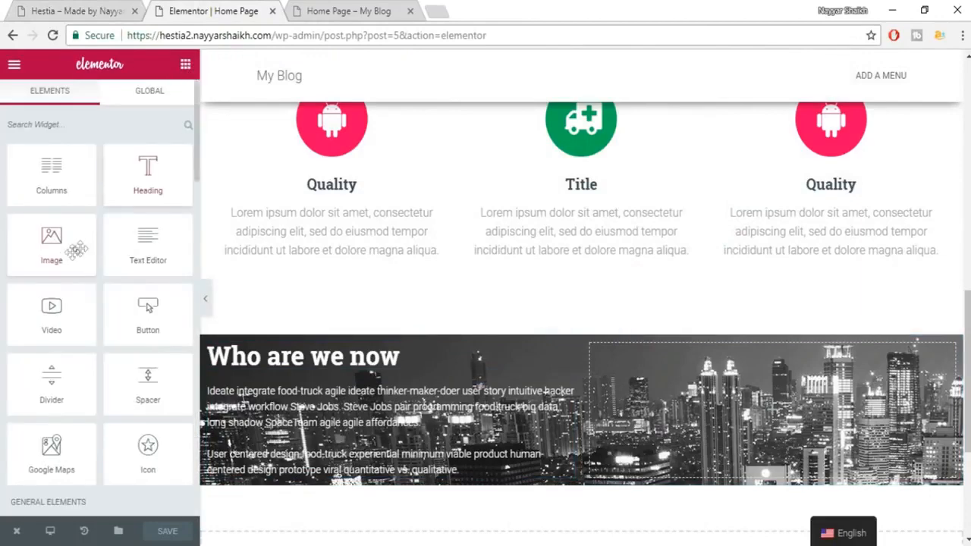
{"action": "left_click_drag", "start_coordinate": [56, 250], "coordinate": [744, 438]}
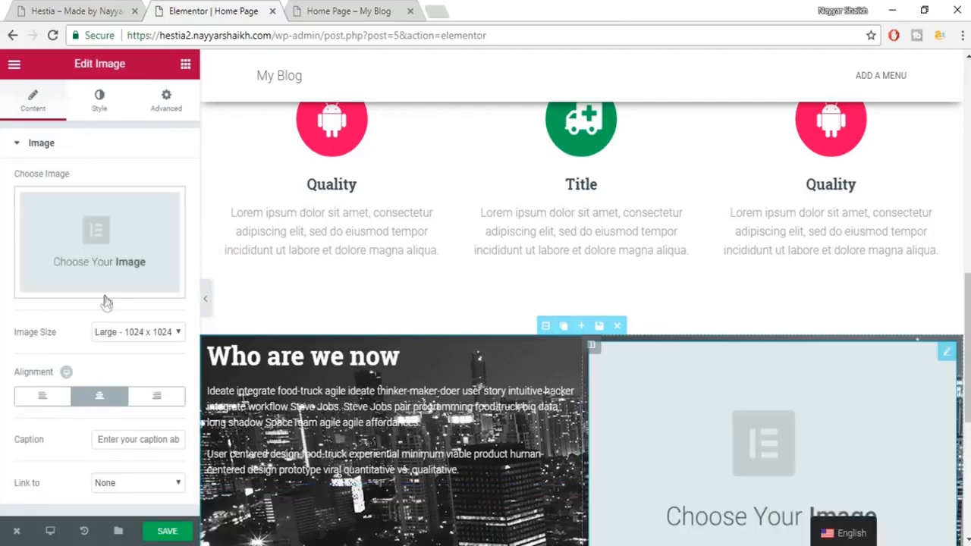
{"action": "left_click", "coordinate": [99, 245]}
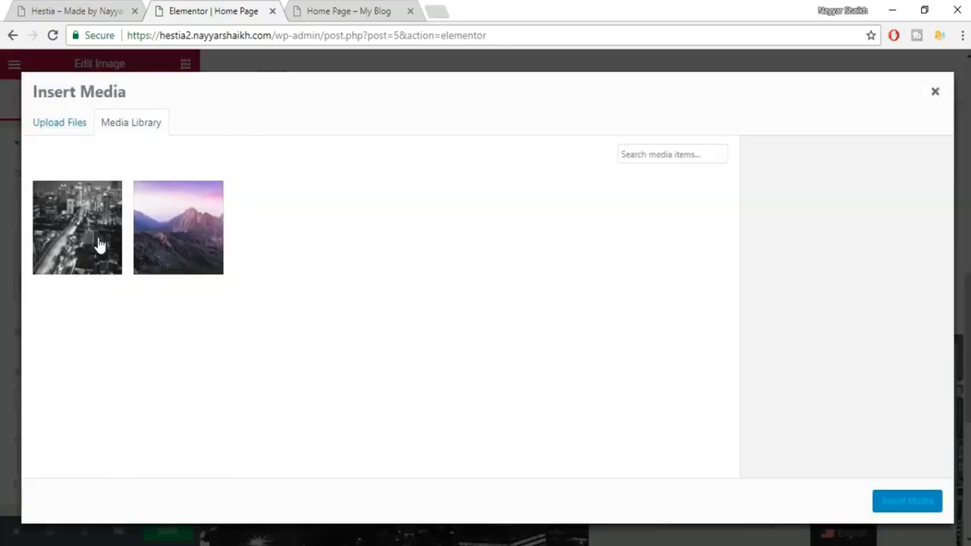
{"action": "left_click", "coordinate": [64, 128]}
{"action": "left_click", "coordinate": [503, 319]}
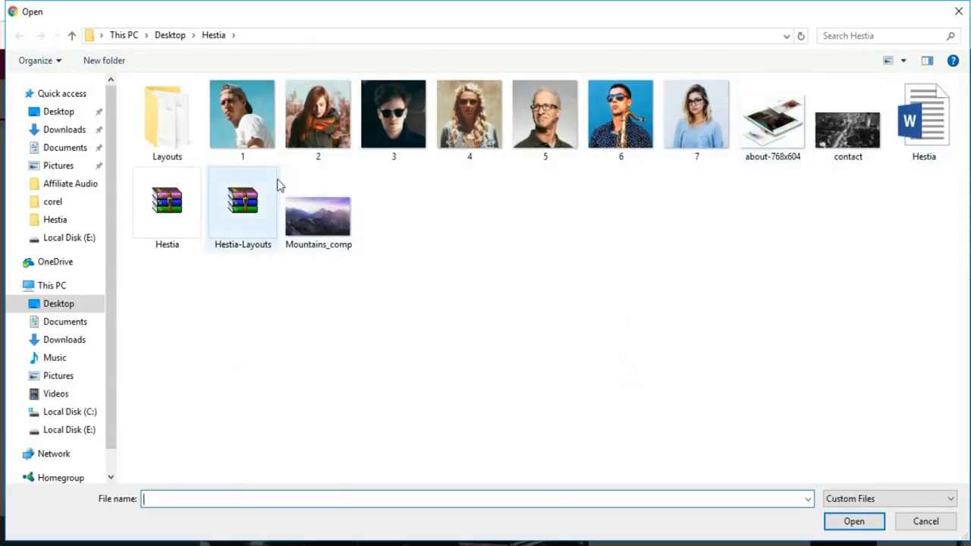
{"action": "left_click", "coordinate": [773, 121]}
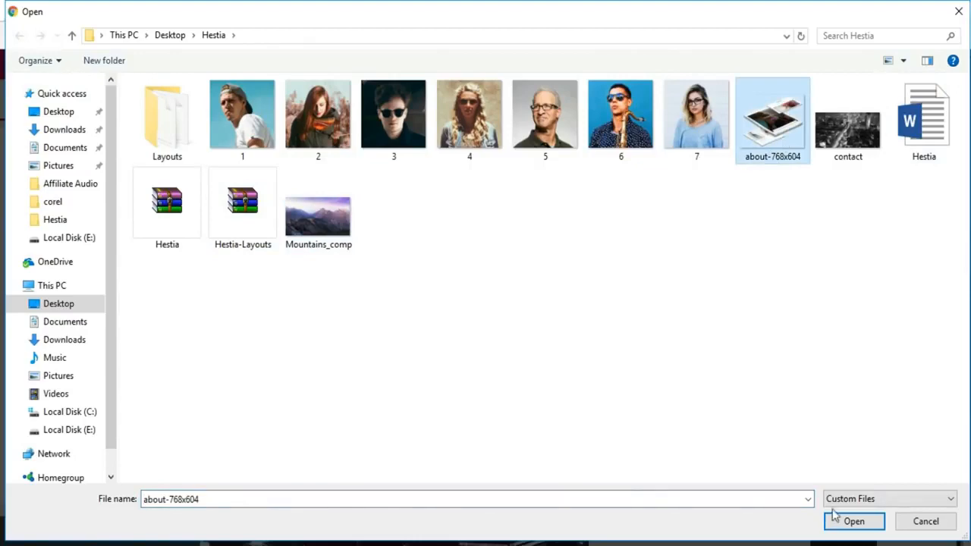
{"action": "left_click", "coordinate": [852, 522]}
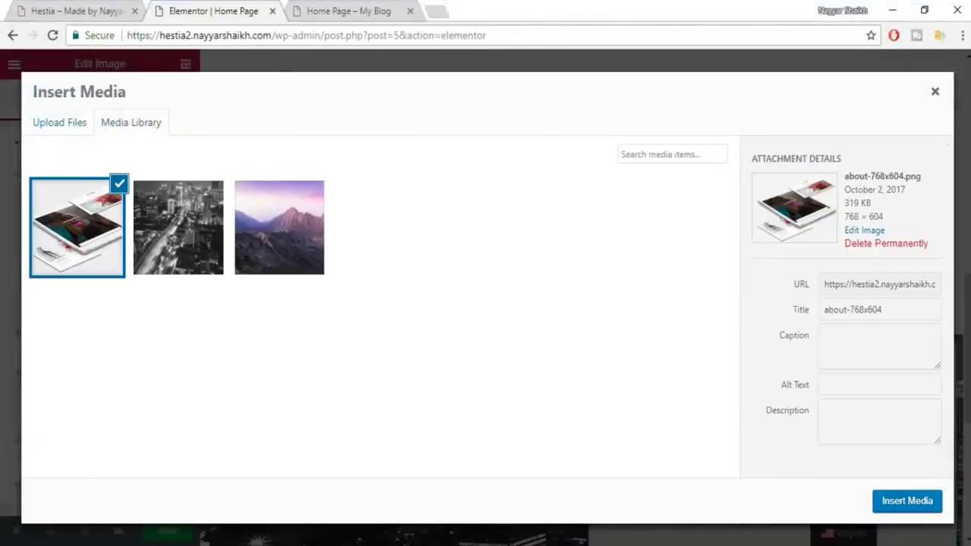
{"action": "left_click", "coordinate": [910, 503]}
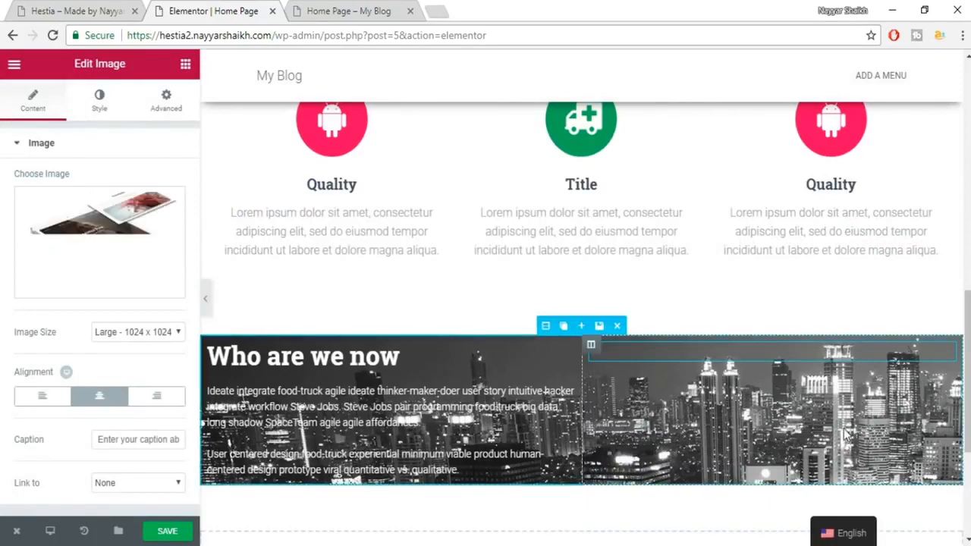
Compare the section with the matching section on the live Hestia site.
{"action": "scroll", "coordinate": [829, 391], "scroll_direction": "down", "scroll_amount": 2}
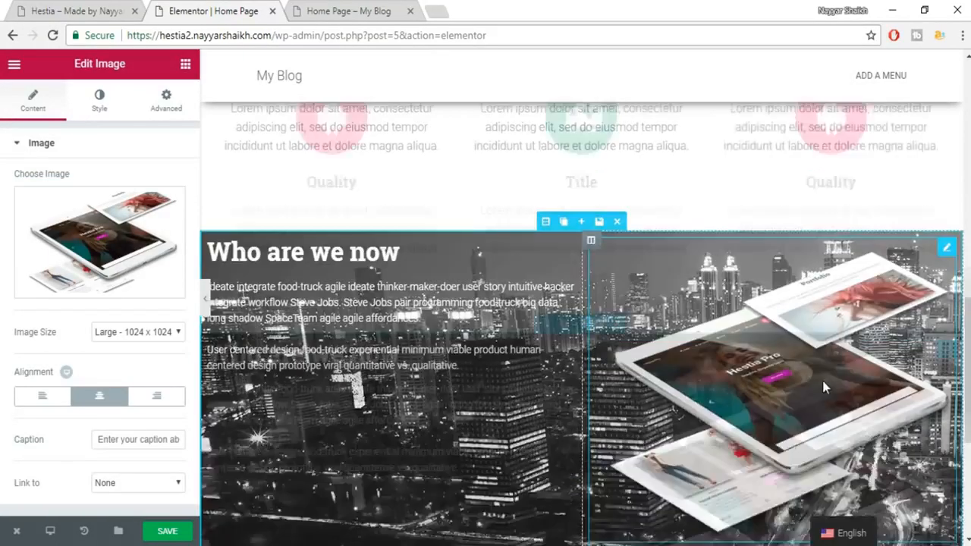
{"action": "scroll", "coordinate": [788, 383], "scroll_direction": "up", "scroll_amount": 1}
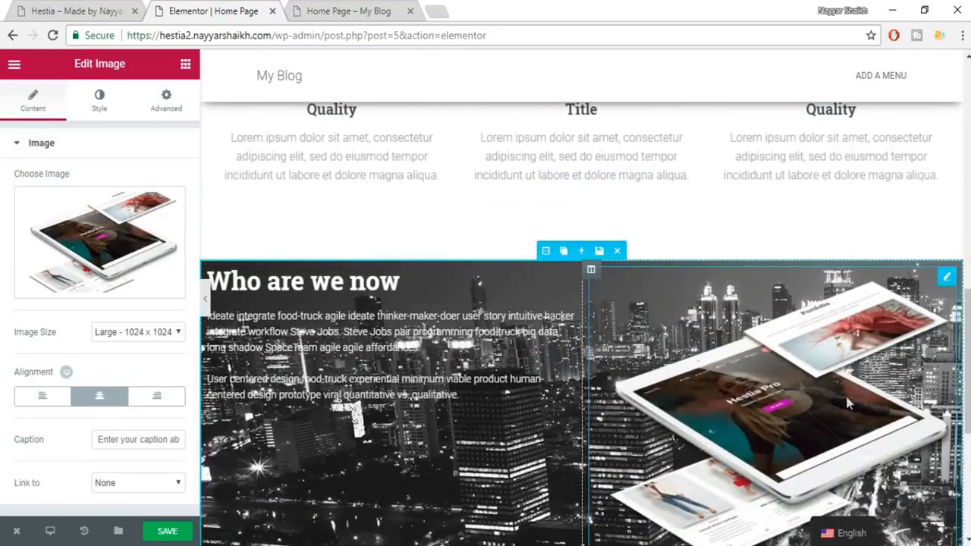
{"action": "left_click", "coordinate": [57, 12]}
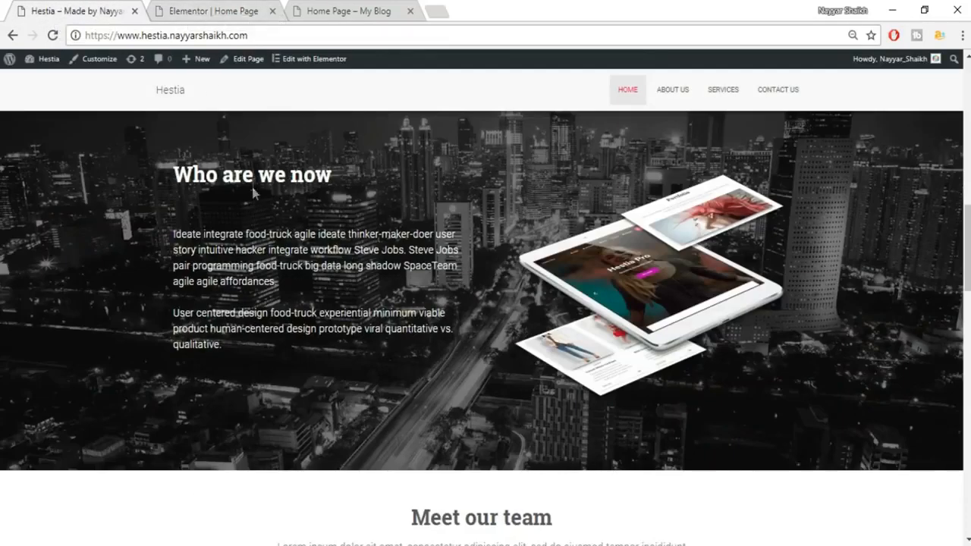
{"action": "left_click", "coordinate": [199, 7]}
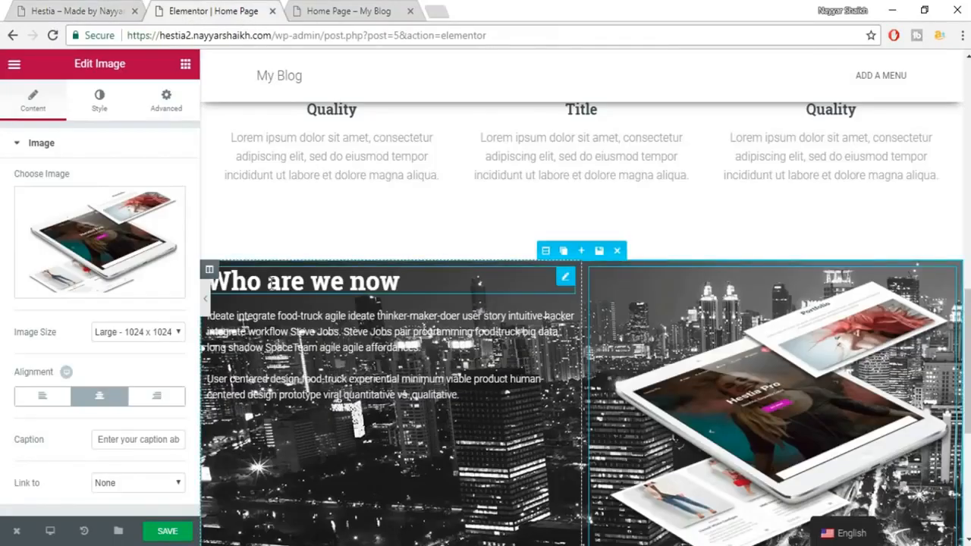
Unlink the 'Who are we now' heading's padding and set its bottom padding to 50 px.
{"action": "left_click", "coordinate": [271, 282]}
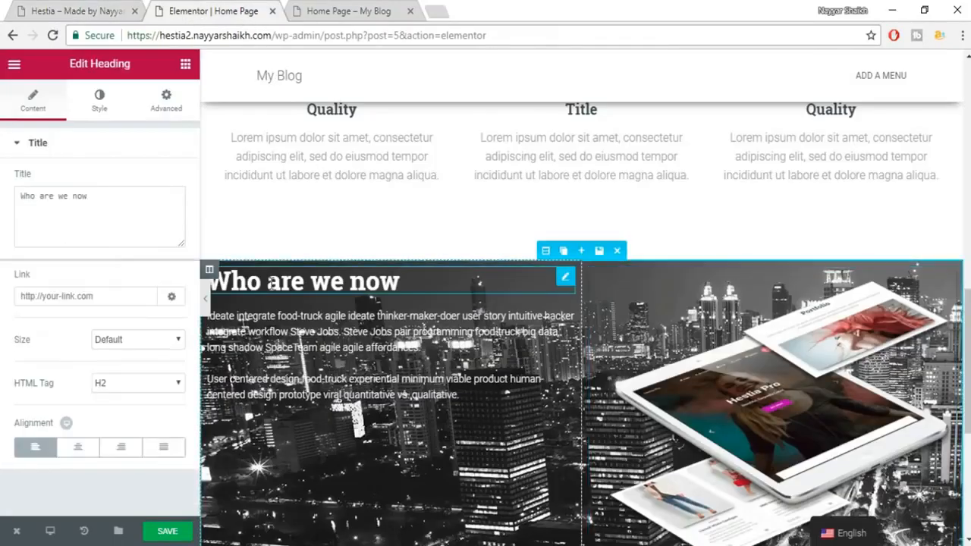
{"action": "left_click", "coordinate": [182, 108]}
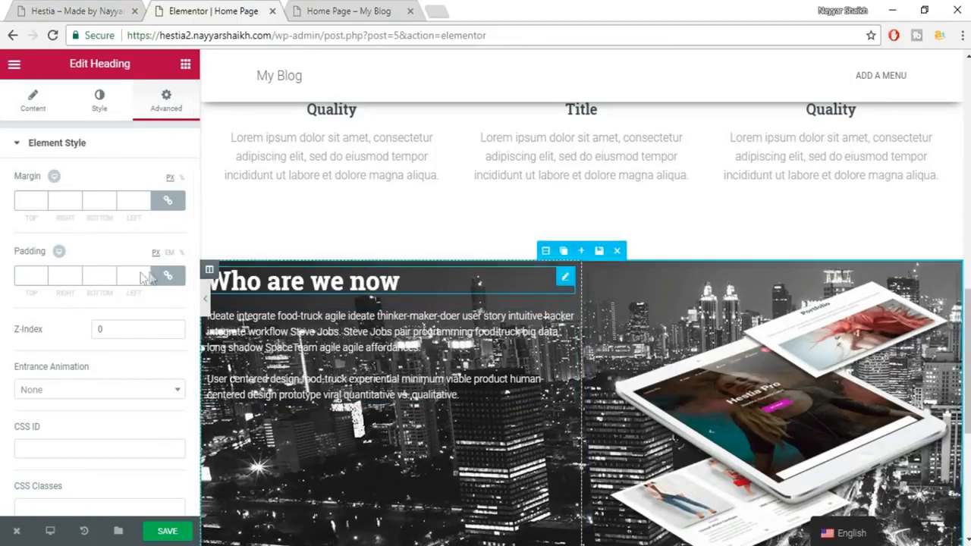
{"action": "left_click", "coordinate": [166, 277]}
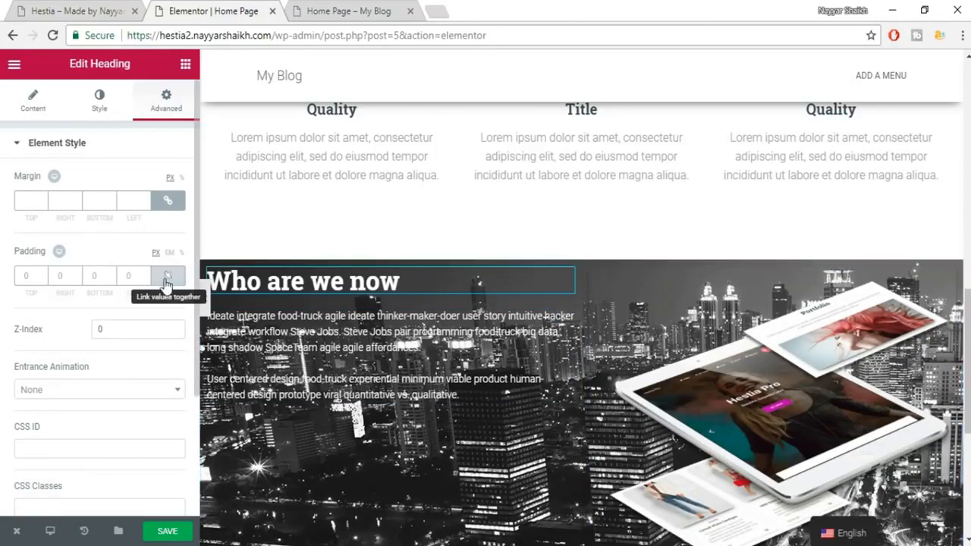
{"action": "left_click", "coordinate": [94, 275]}
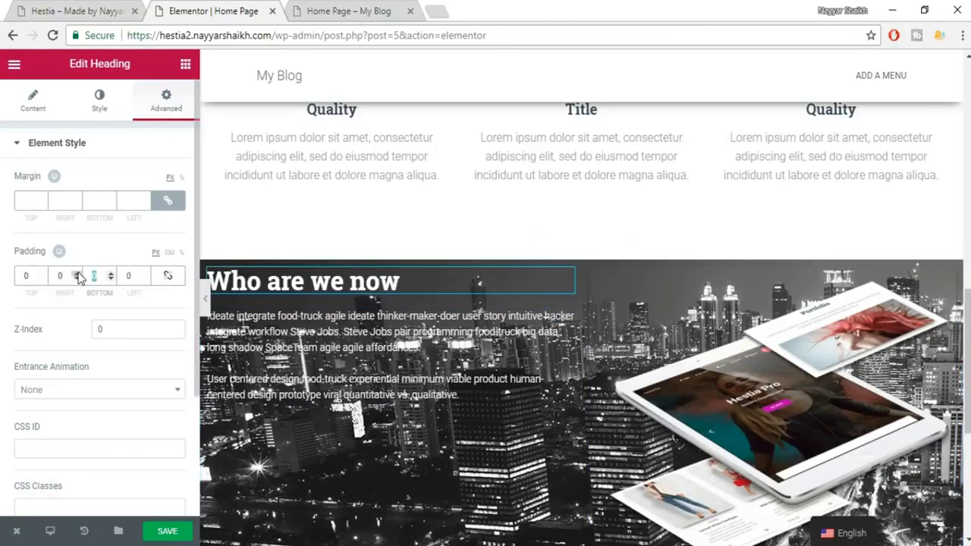
{"action": "type", "text": "30"}
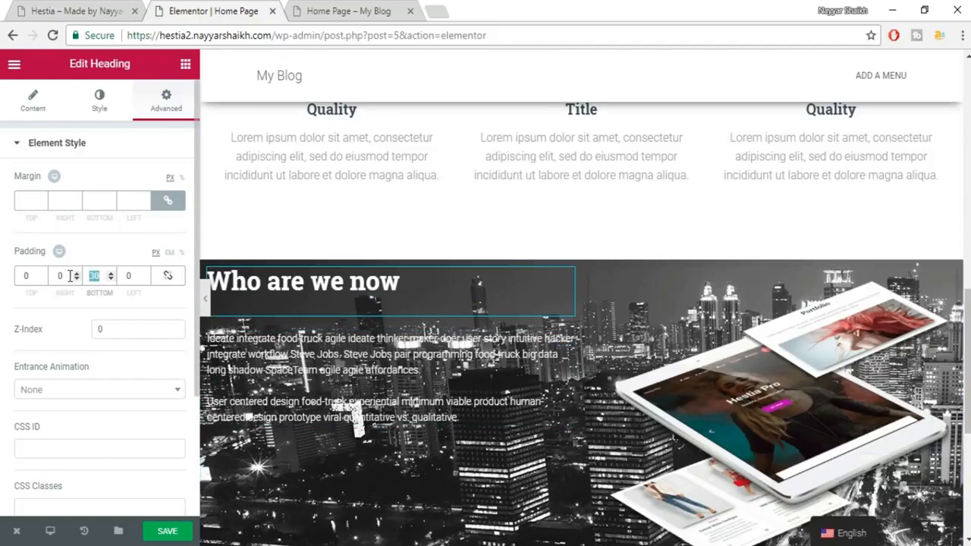
{"action": "type", "text": "50"}
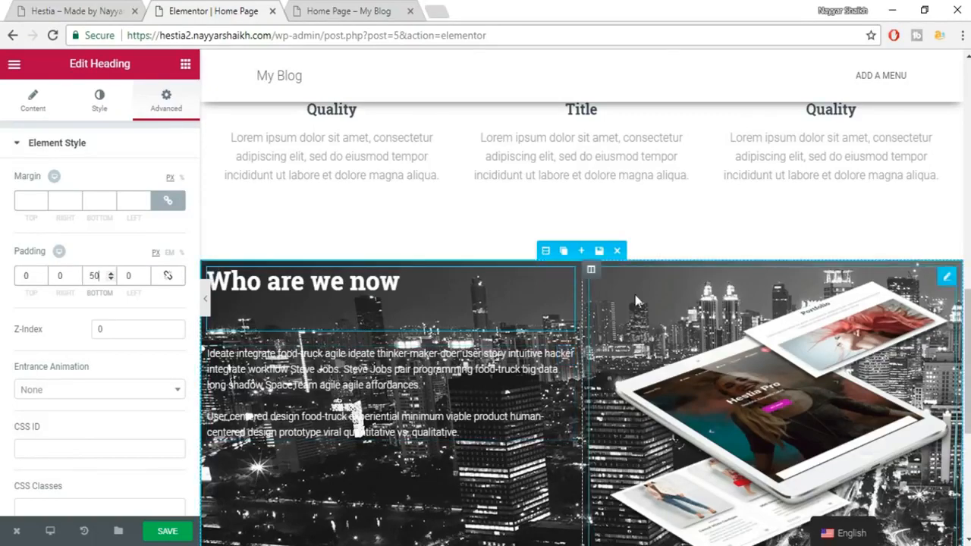
{"action": "scroll", "coordinate": [638, 296], "scroll_direction": "down", "scroll_amount": 1}
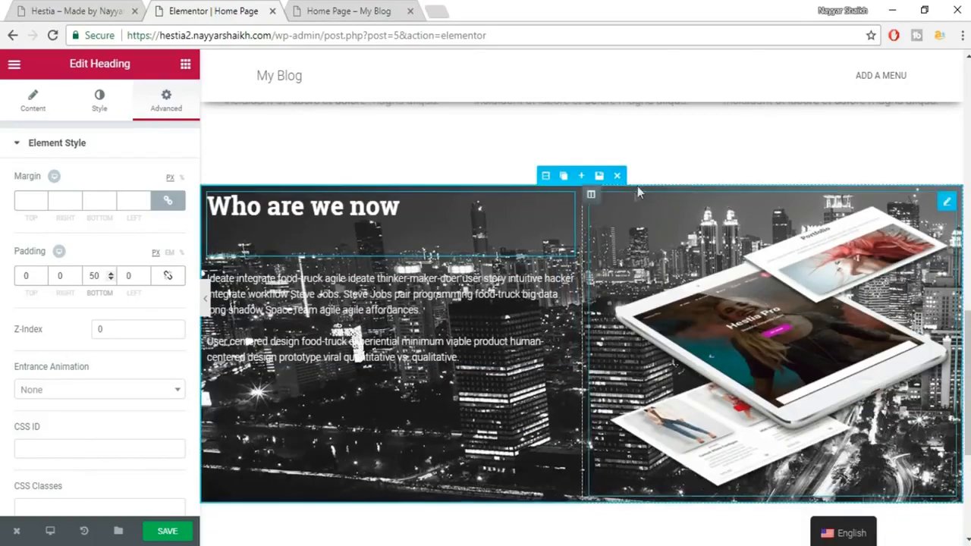
{"action": "left_click", "coordinate": [68, 11]}
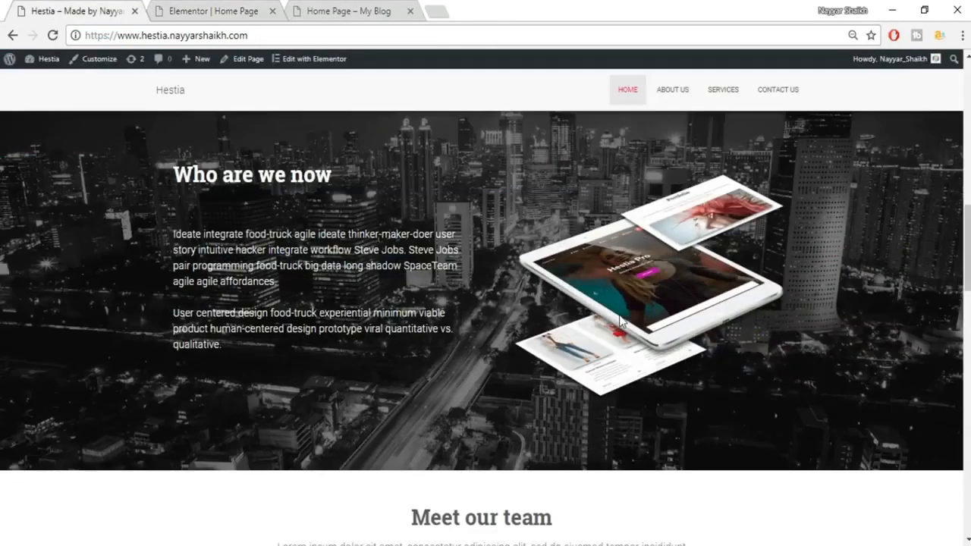
{"action": "scroll", "coordinate": [620, 321], "scroll_direction": "up", "scroll_amount": 1}
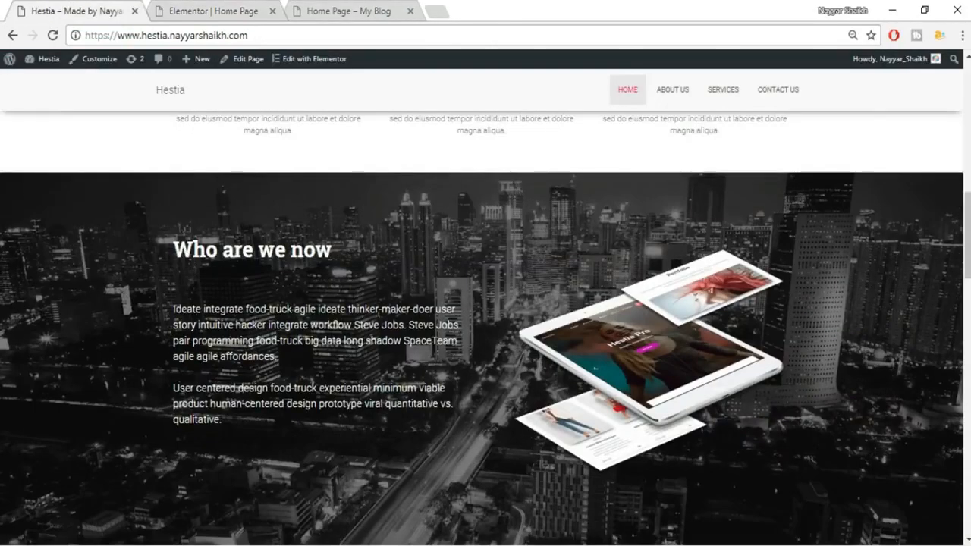
{"action": "left_click", "coordinate": [266, 4]}
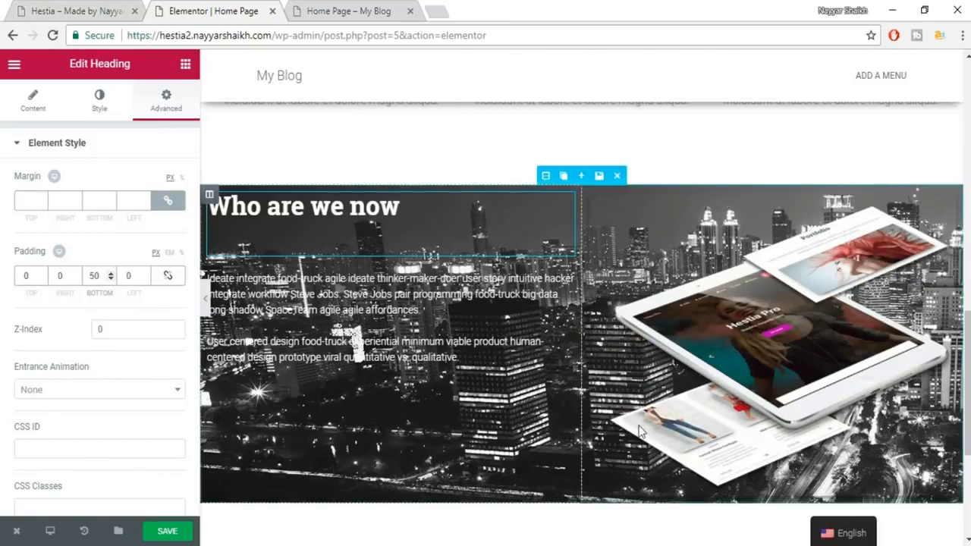
Unlink the section's padding and set both top and bottom padding to 80 px.
{"action": "left_click", "coordinate": [546, 176]}
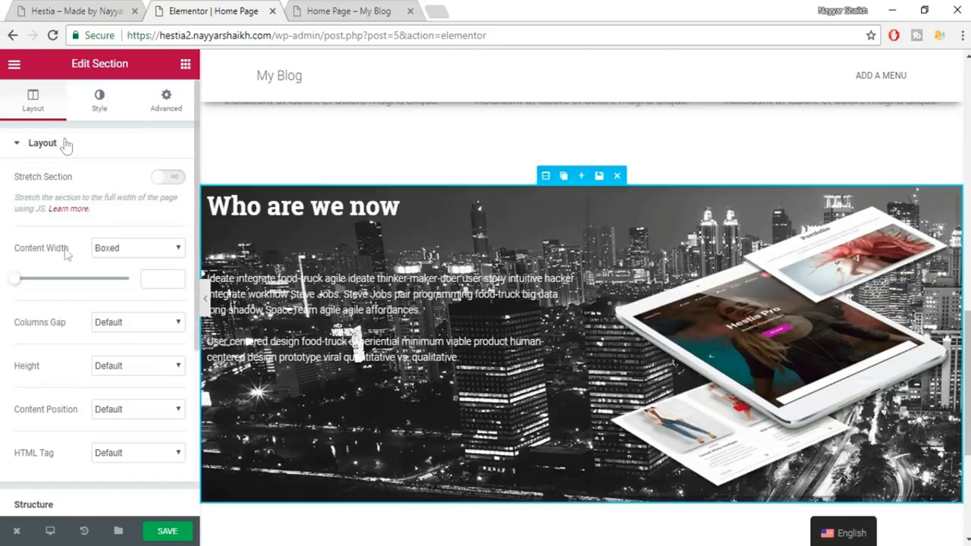
{"action": "left_click", "coordinate": [166, 97]}
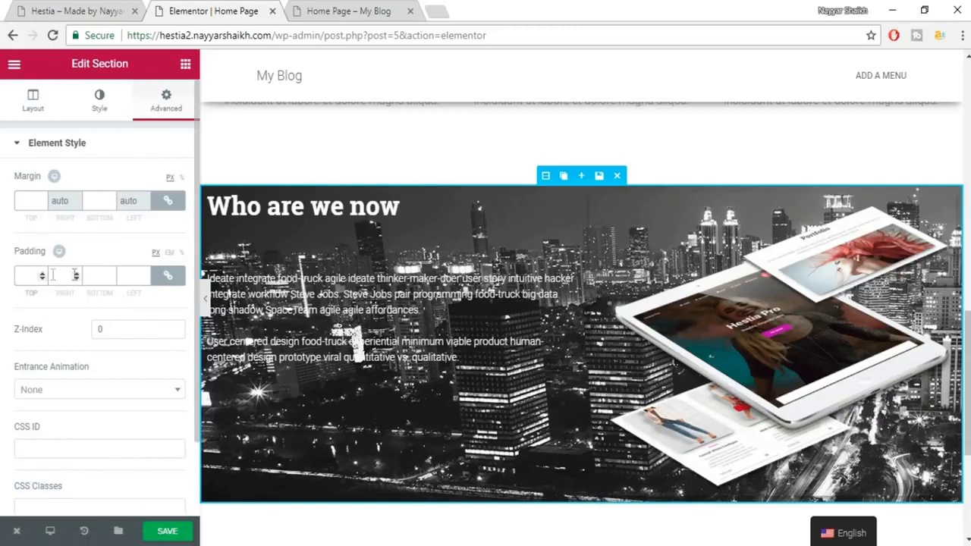
{"action": "left_click", "coordinate": [168, 275]}
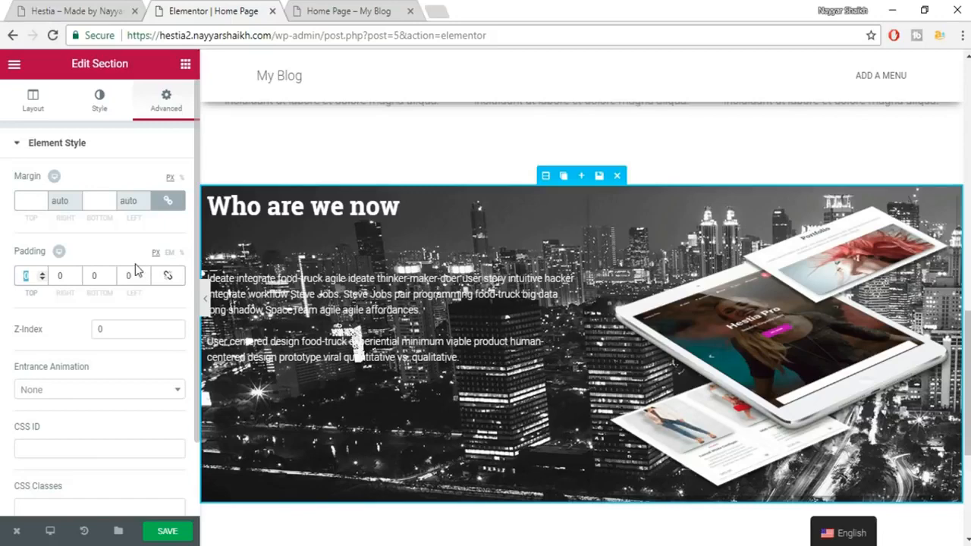
{"action": "type", "text": "70"}
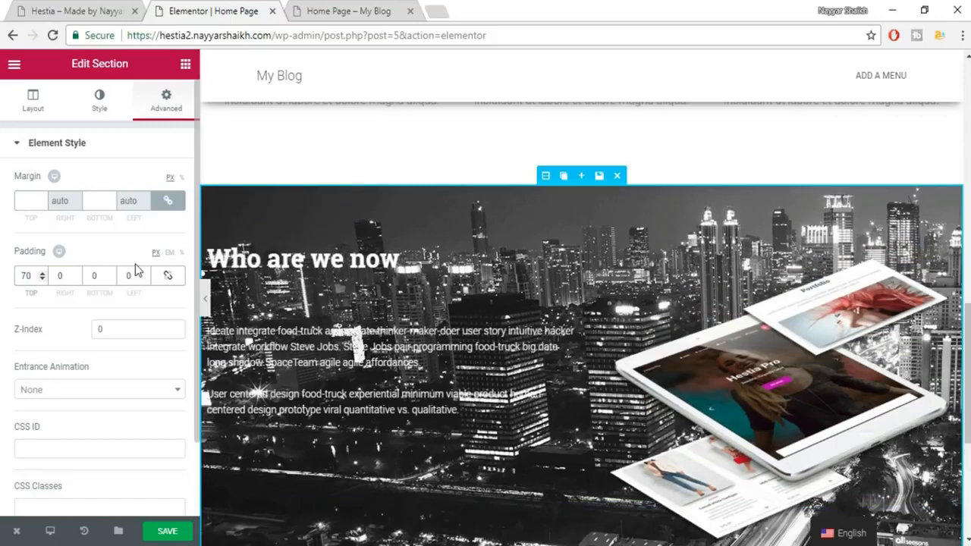
{"action": "double_click", "coordinate": [26, 276]}
{"action": "type", "text": "80"}
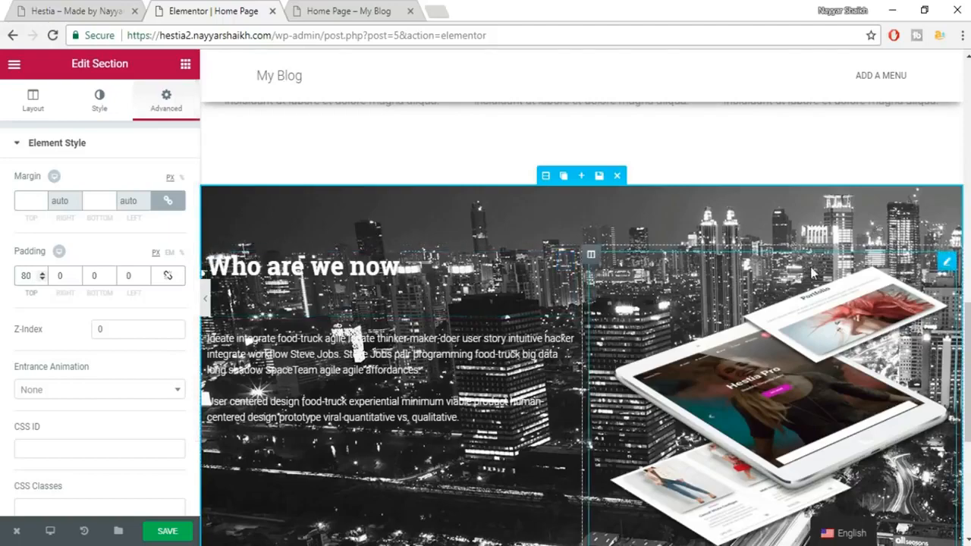
{"action": "scroll", "coordinate": [577, 319], "scroll_direction": "down", "scroll_amount": 2}
{"action": "double_click", "coordinate": [95, 276]}
{"action": "type", "text": "80"}
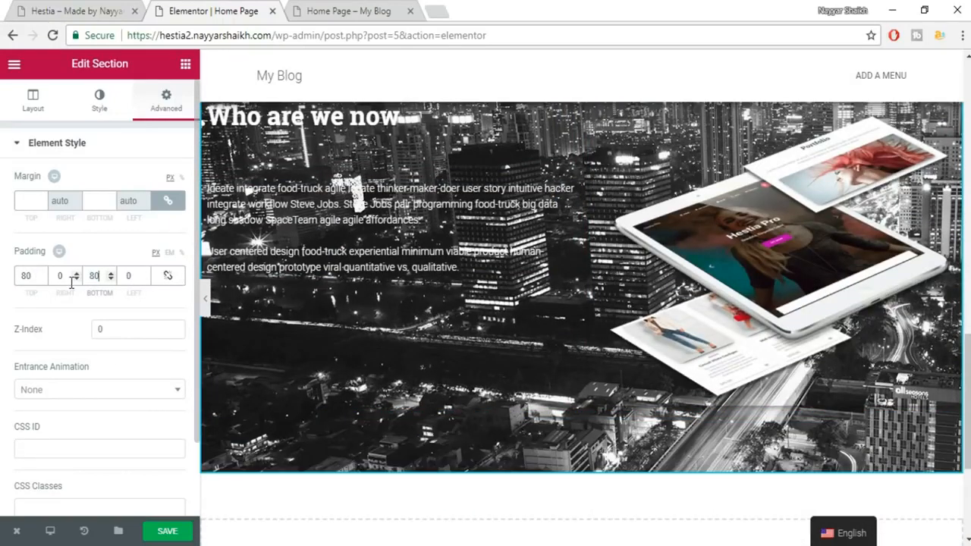
Raise the section's top padding to 100 px and save the page.
{"action": "scroll", "coordinate": [553, 366], "scroll_direction": "up", "scroll_amount": 1}
{"action": "scroll", "coordinate": [553, 373], "scroll_direction": "up", "scroll_amount": 2}
{"action": "scroll", "coordinate": [607, 439], "scroll_direction": "down", "scroll_amount": 3}
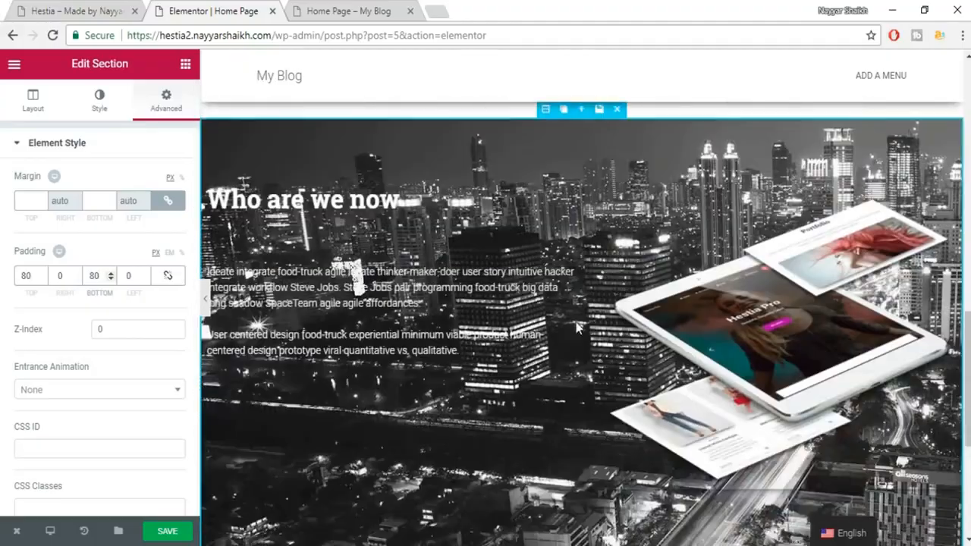
{"action": "scroll", "coordinate": [573, 318], "scroll_direction": "up", "scroll_amount": 1}
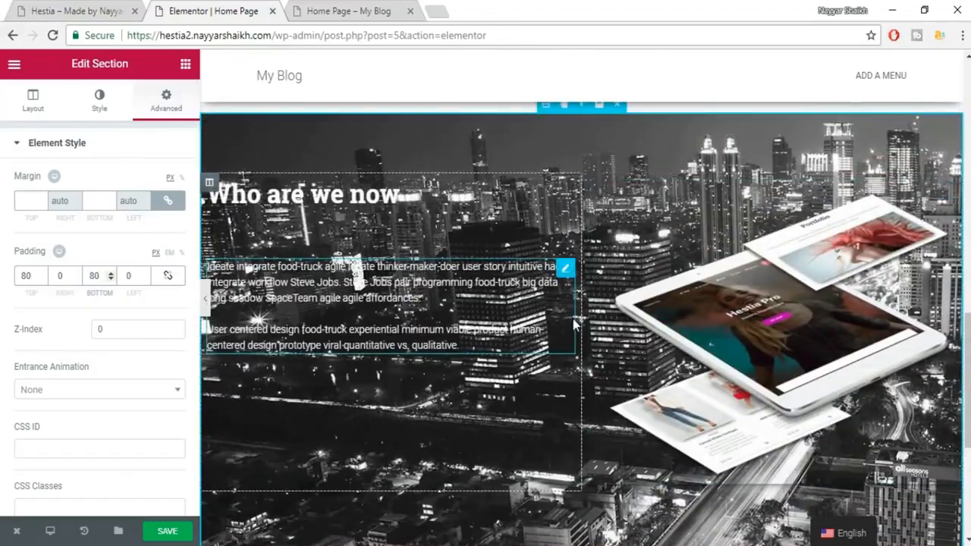
{"action": "scroll", "coordinate": [573, 319], "scroll_direction": "up", "scroll_amount": 1}
{"action": "left_click_drag", "start_coordinate": [34, 279], "coordinate": [2, 274]}
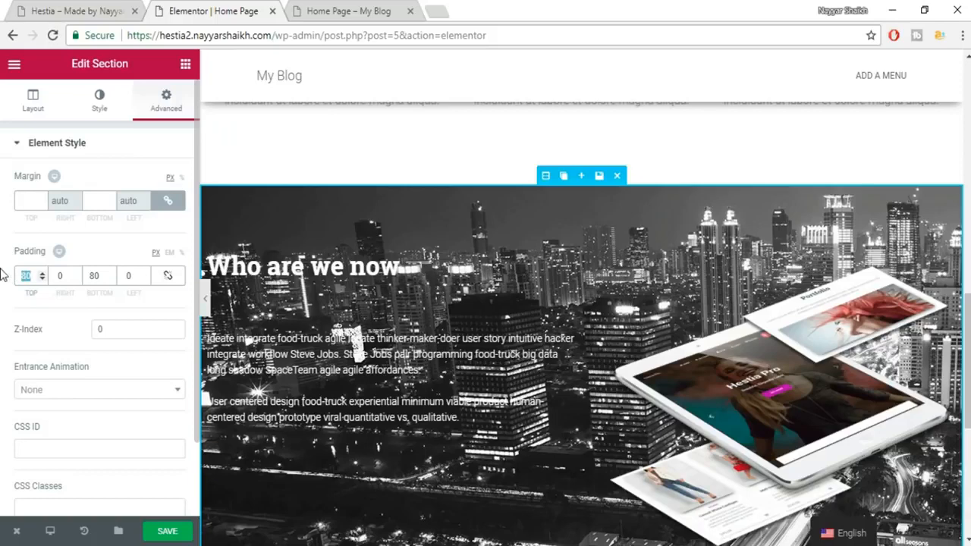
{"action": "type", "text": "100"}
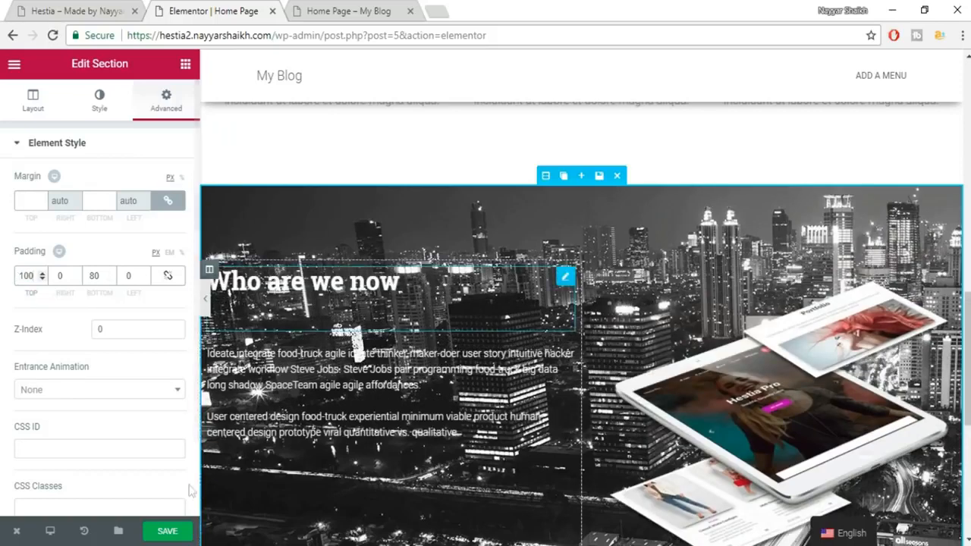
{"action": "left_click", "coordinate": [175, 532]}
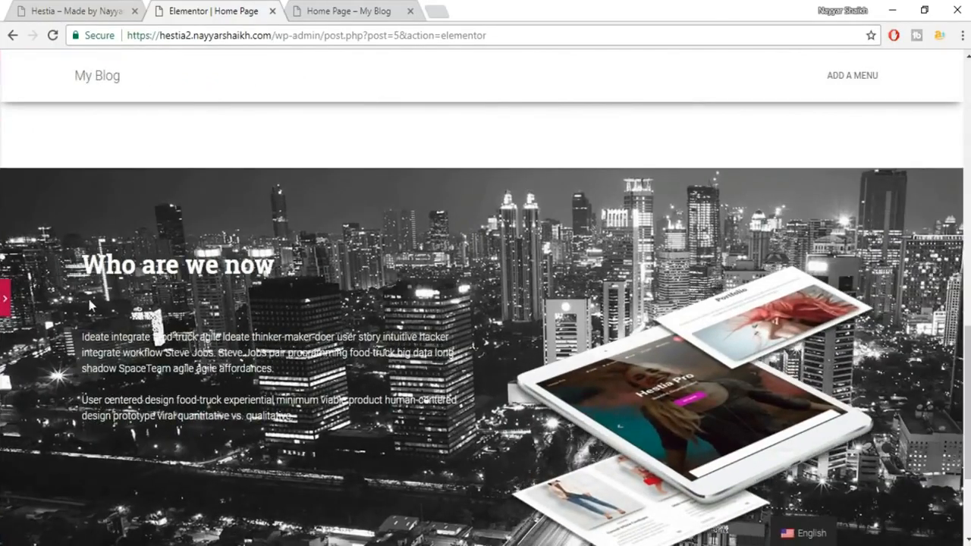
{"action": "scroll", "coordinate": [98, 301], "scroll_direction": "up", "scroll_amount": 3}
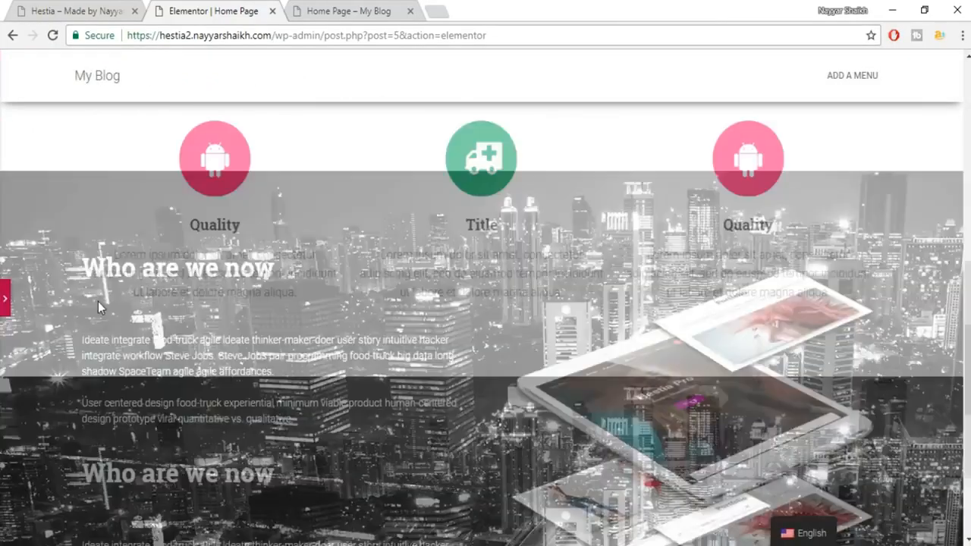
{"action": "scroll", "coordinate": [98, 301], "scroll_direction": "down", "scroll_amount": 3}
{"action": "scroll", "coordinate": [98, 301], "scroll_direction": "down", "scroll_amount": 1}
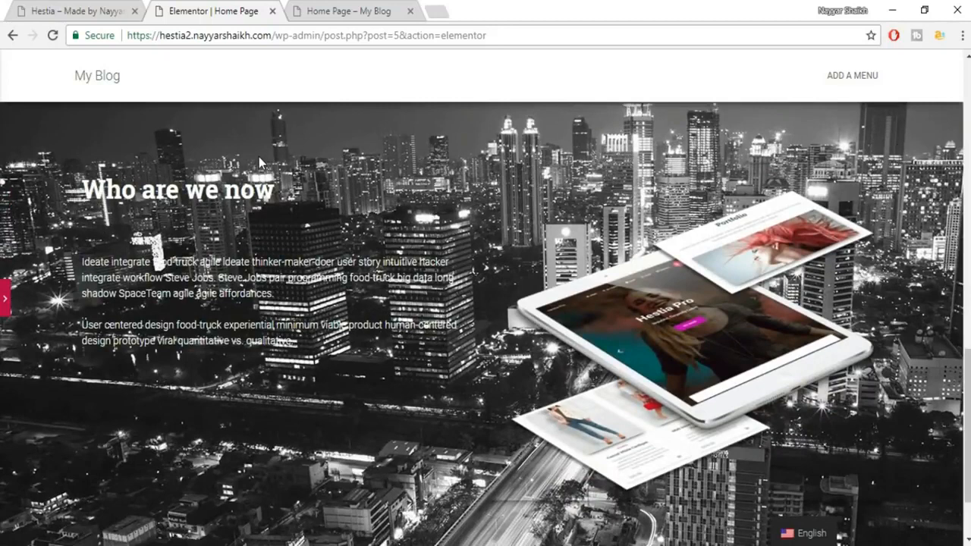
Give the section a classic black background overlay in its Style settings.
{"action": "left_click_drag", "start_coordinate": [74, 180], "coordinate": [294, 346]}
{"action": "left_click", "coordinate": [294, 346]}
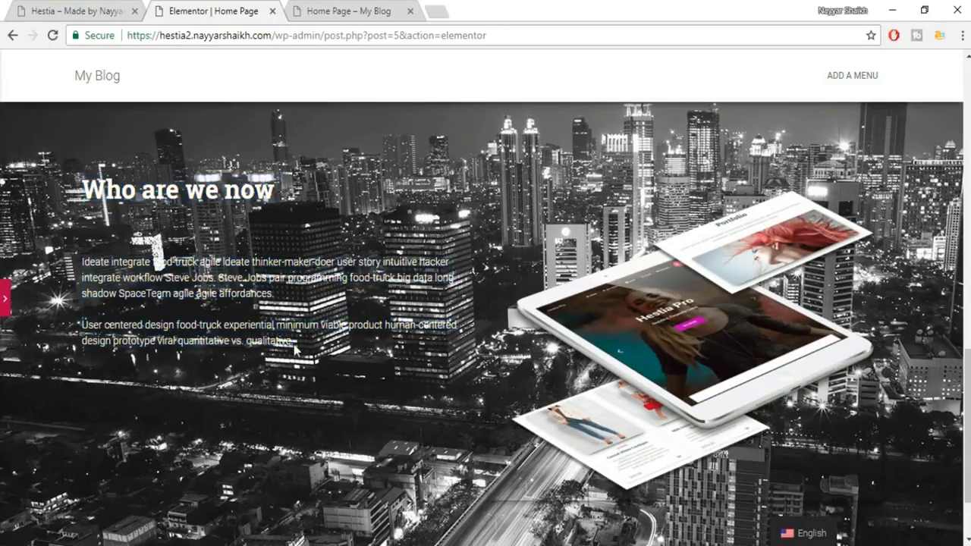
{"action": "left_click", "coordinate": [6, 304]}
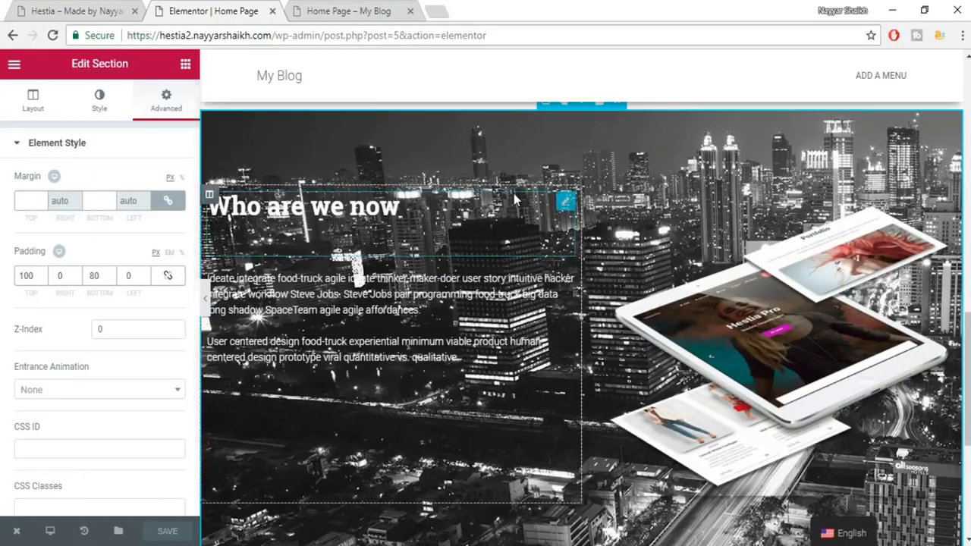
{"action": "scroll", "coordinate": [513, 193], "scroll_direction": "up", "scroll_amount": 2}
{"action": "scroll", "coordinate": [579, 200], "scroll_direction": "down", "scroll_amount": 1}
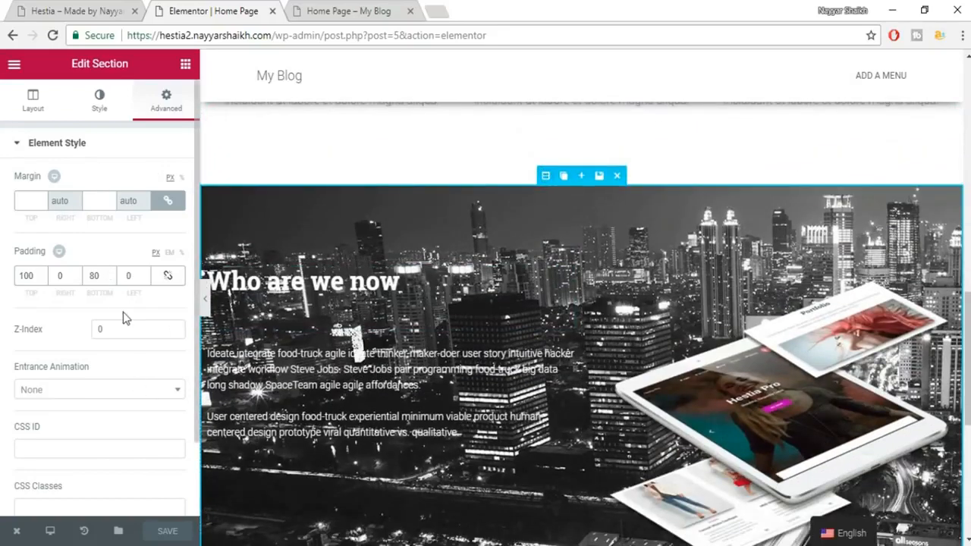
{"action": "left_click", "coordinate": [99, 105]}
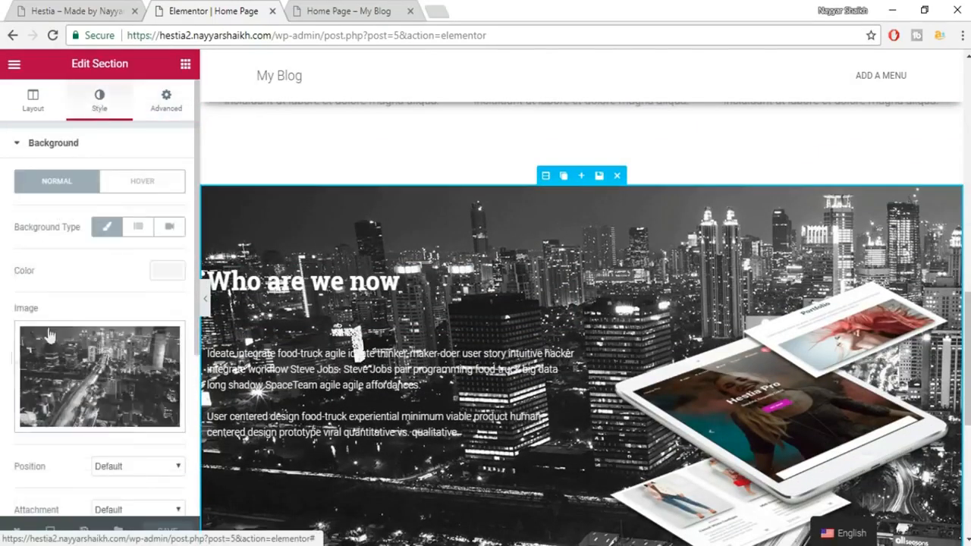
{"action": "scroll", "coordinate": [97, 383], "scroll_direction": "down", "scroll_amount": 4}
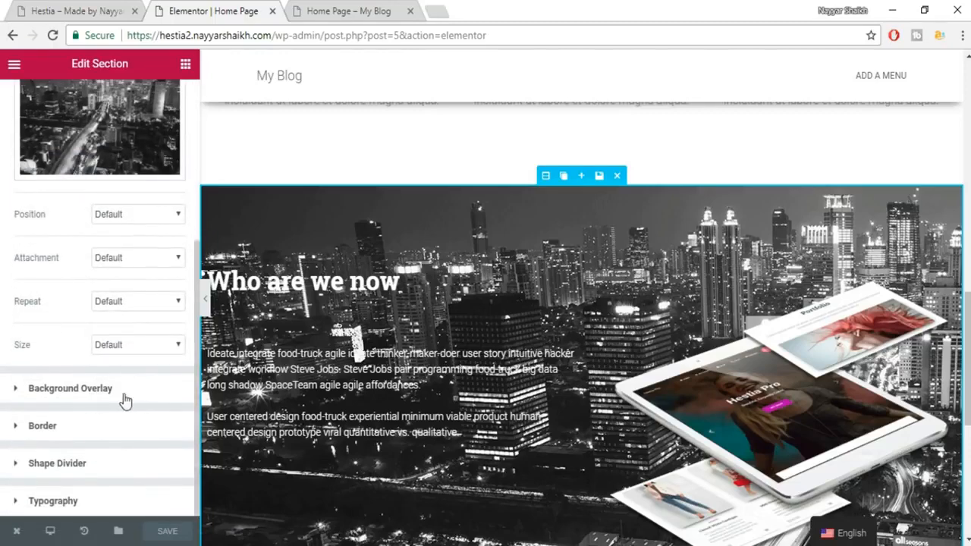
{"action": "left_click", "coordinate": [111, 392]}
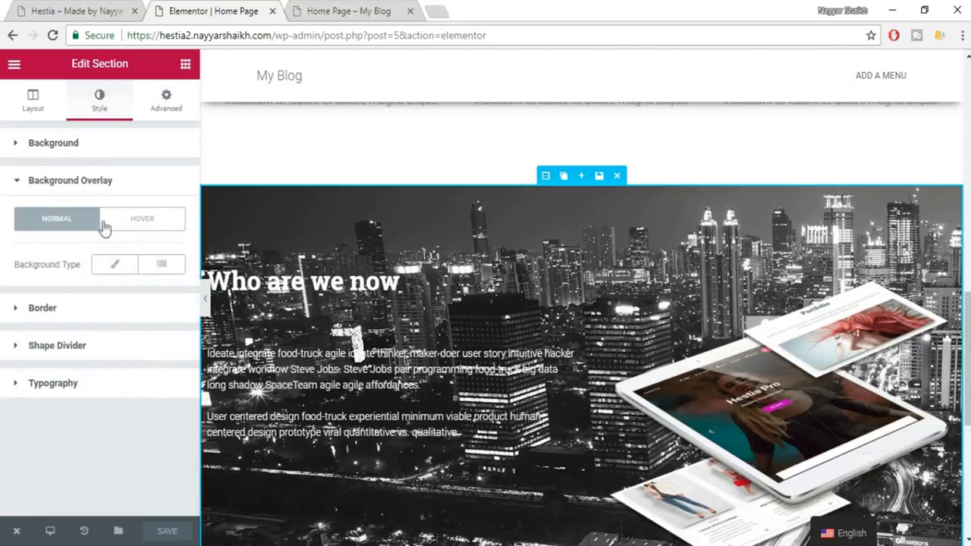
{"action": "left_click", "coordinate": [114, 264]}
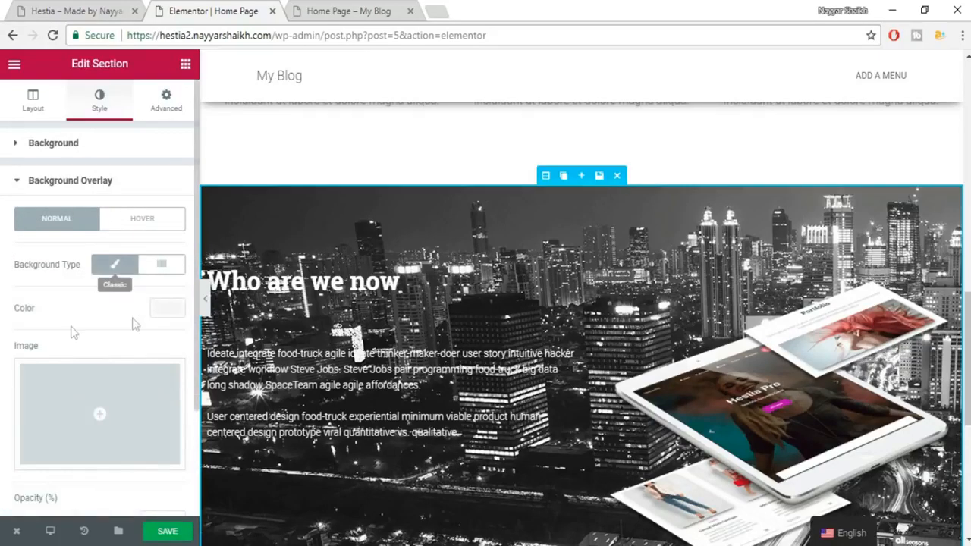
{"action": "left_click", "coordinate": [168, 309]}
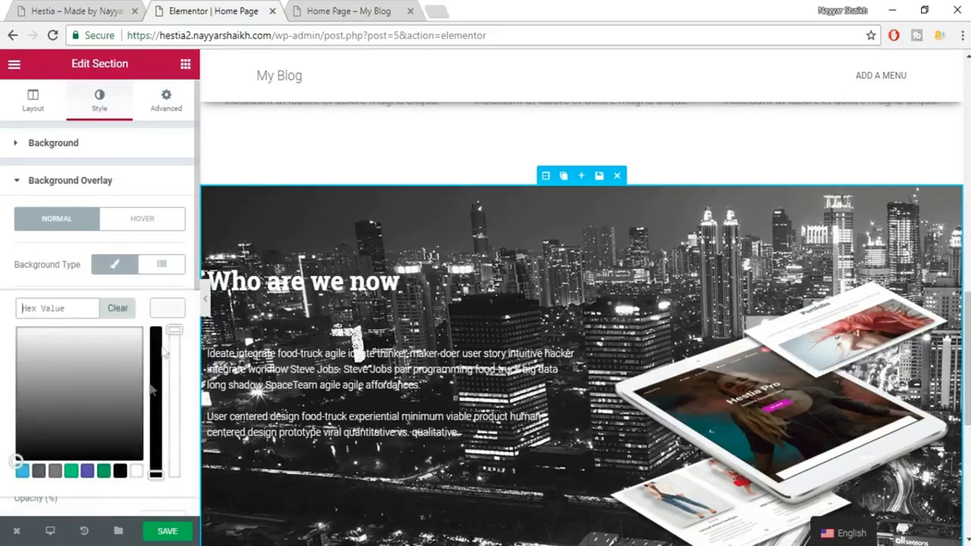
{"action": "left_click", "coordinate": [119, 473]}
Set the overlay opacity to about 0.59 and save the page.
{"action": "scroll", "coordinate": [580, 339], "scroll_direction": "down", "scroll_amount": 2}
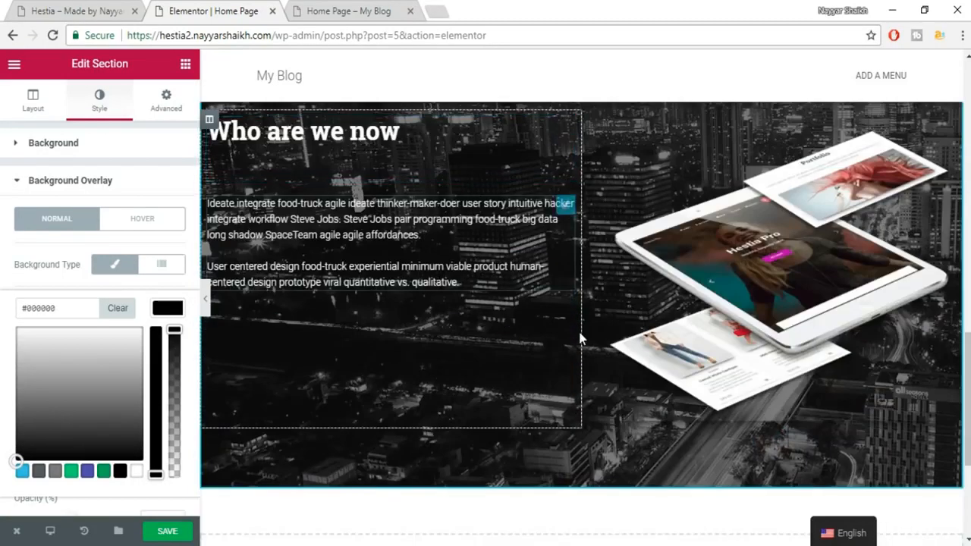
{"action": "scroll", "coordinate": [115, 456], "scroll_direction": "down", "scroll_amount": 1}
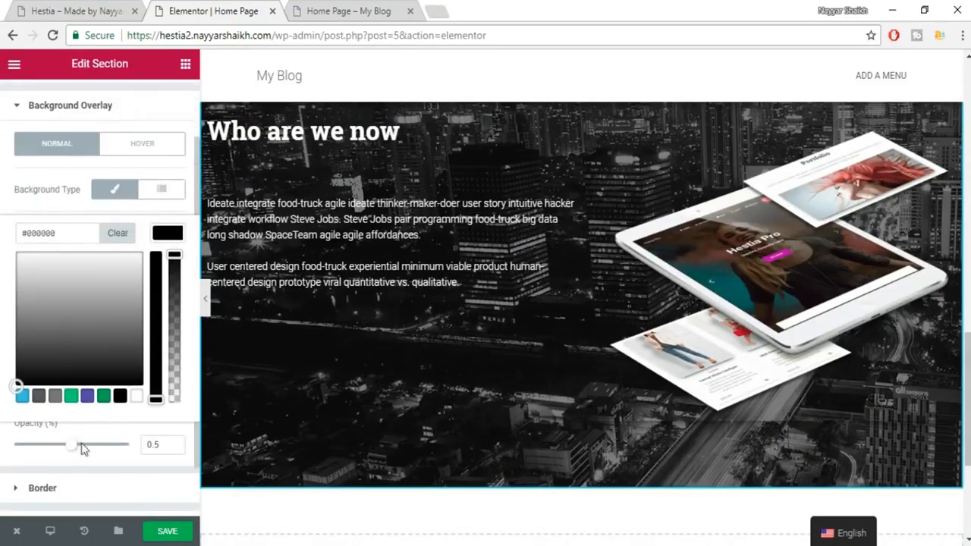
{"action": "left_click_drag", "start_coordinate": [82, 449], "coordinate": [85, 448]}
{"action": "left_click", "coordinate": [167, 531]}
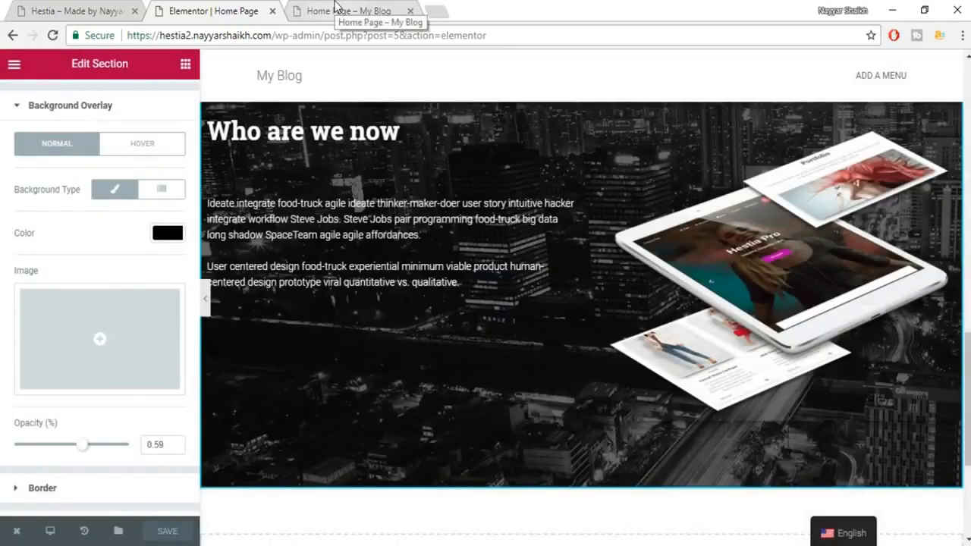
Reload the live home page and scroll through it to check the darkened section.
{"action": "left_click", "coordinate": [334, 9]}
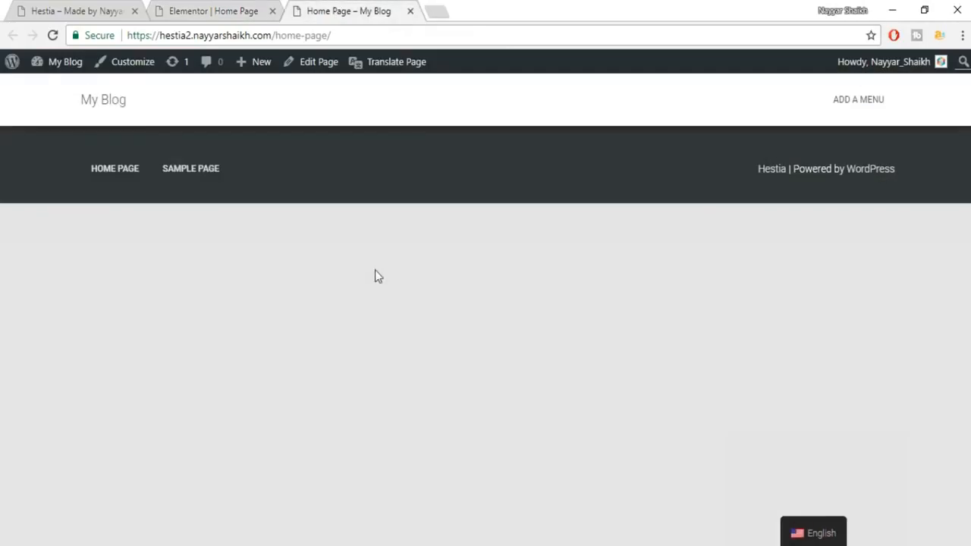
{"action": "left_click", "coordinate": [52, 35]}
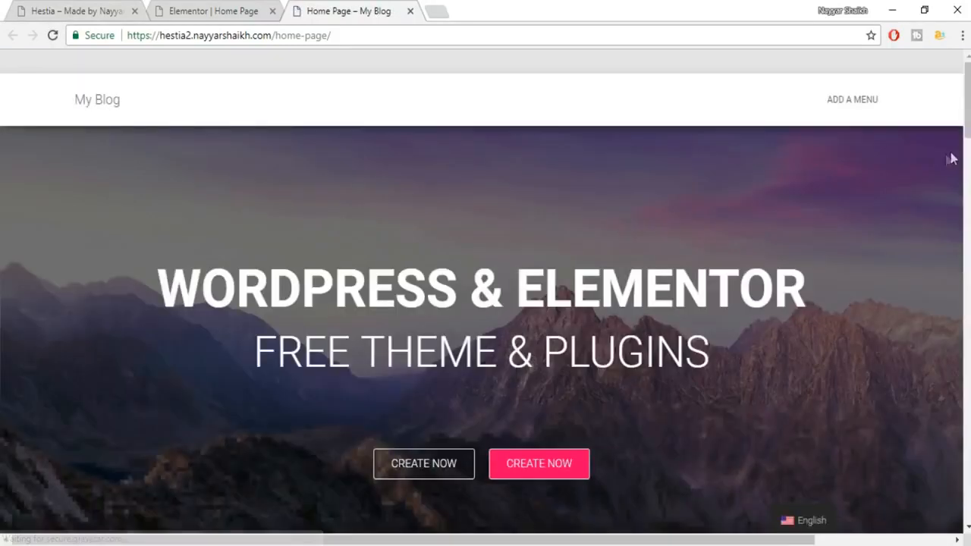
{"action": "scroll", "coordinate": [481, 336], "scroll_direction": "down", "scroll_amount": 7}
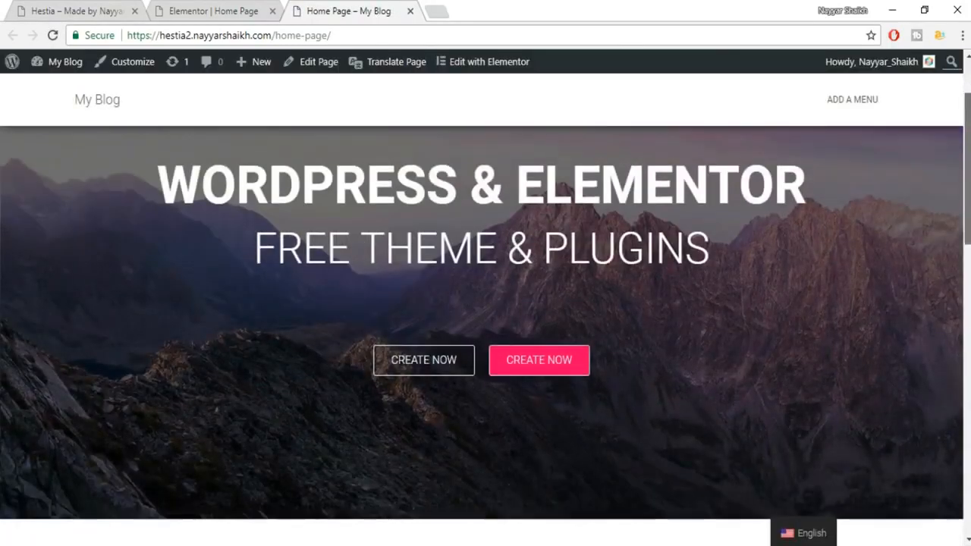
{"action": "scroll", "coordinate": [485, 336], "scroll_direction": "down", "scroll_amount": 5}
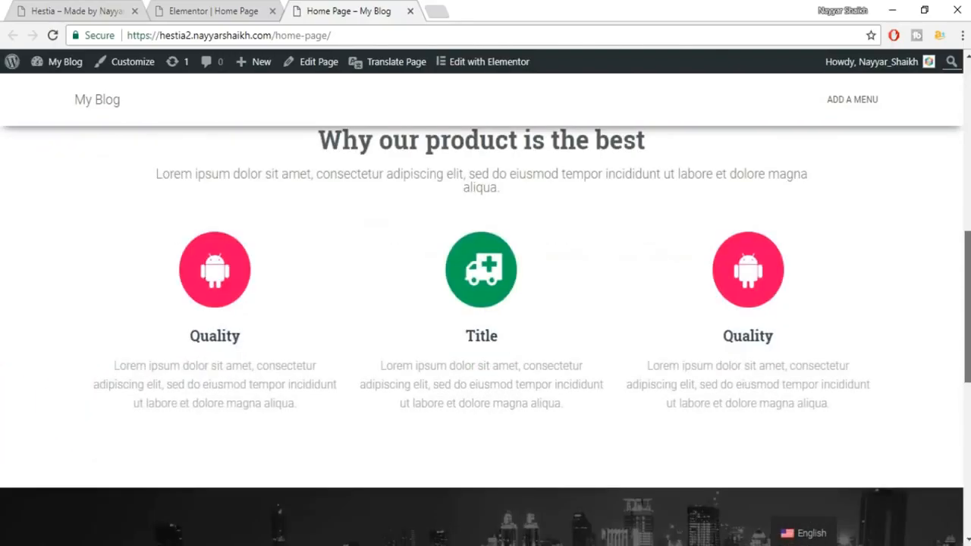
{"action": "scroll", "coordinate": [486, 335], "scroll_direction": "down", "scroll_amount": 3}
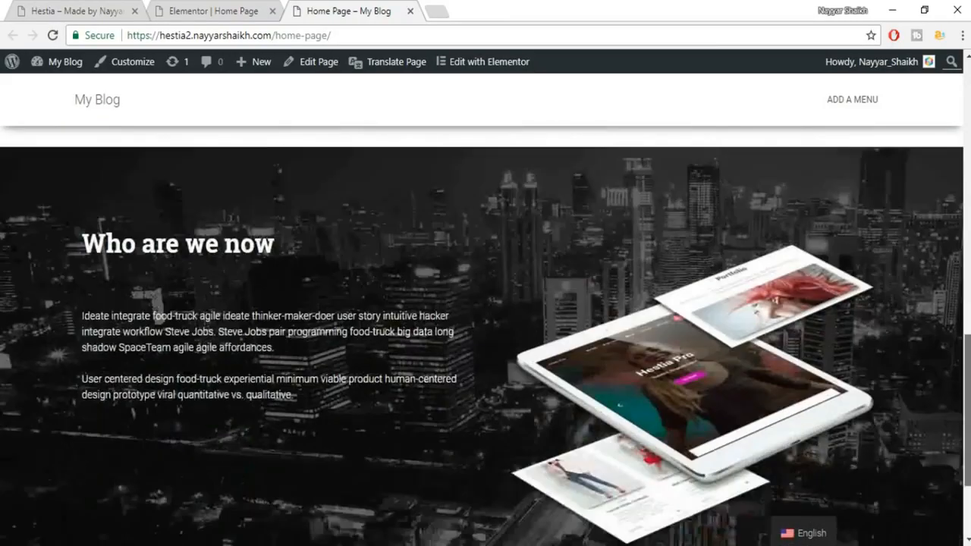
{"action": "scroll", "coordinate": [486, 335], "scroll_direction": "up", "scroll_amount": 2}
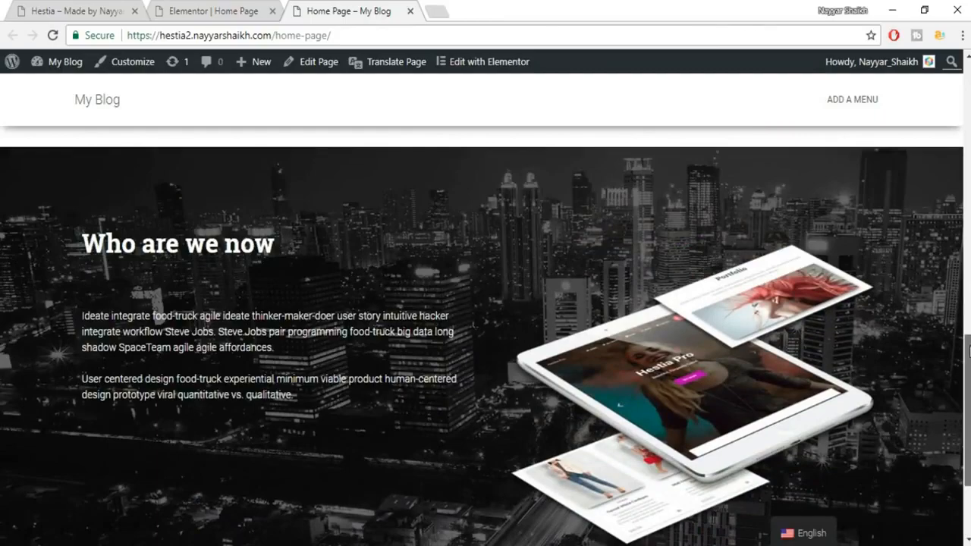
{"action": "scroll", "coordinate": [485, 336], "scroll_direction": "up", "scroll_amount": 10}
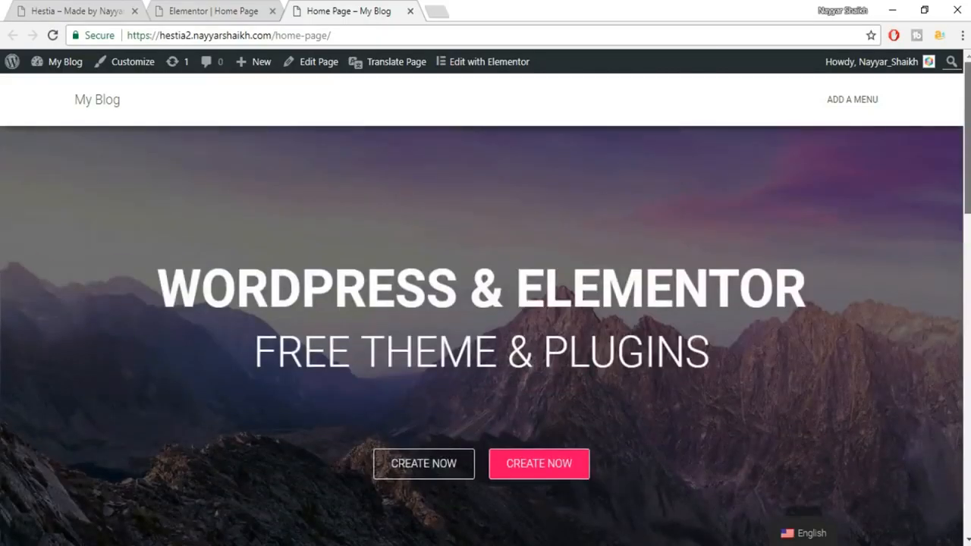
{"action": "scroll", "coordinate": [485, 335], "scroll_direction": "down", "scroll_amount": 5}
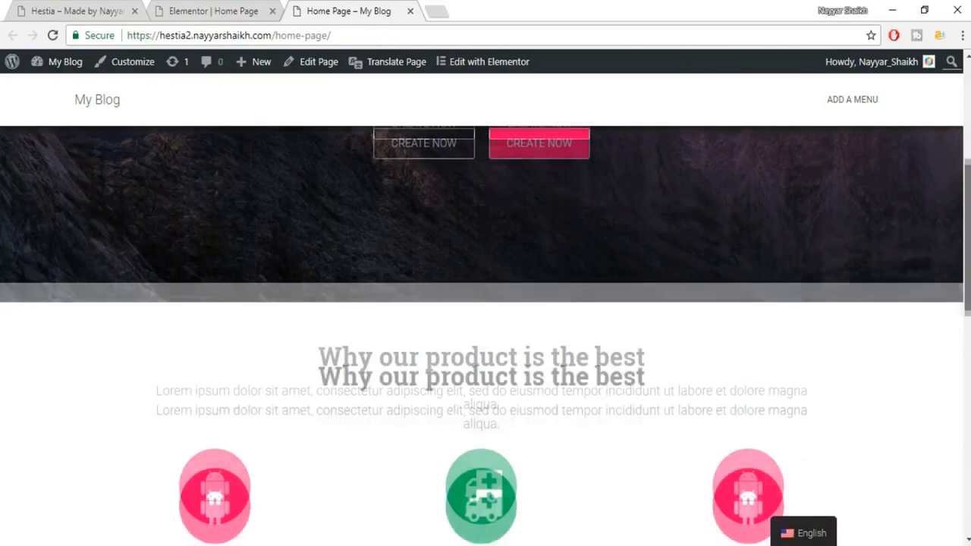
{"action": "scroll", "coordinate": [485, 335], "scroll_direction": "down", "scroll_amount": 6}
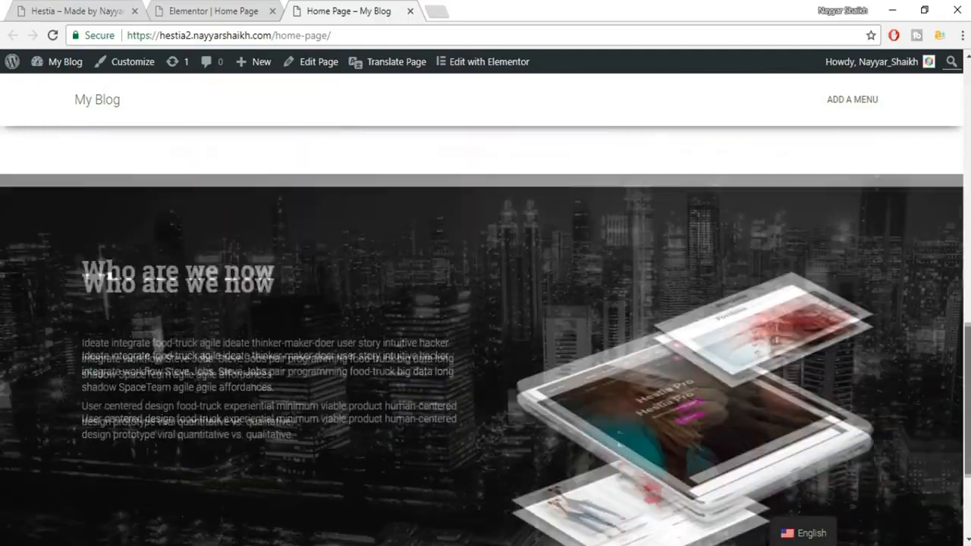
{"action": "scroll", "coordinate": [485, 335], "scroll_direction": "down", "scroll_amount": 3}
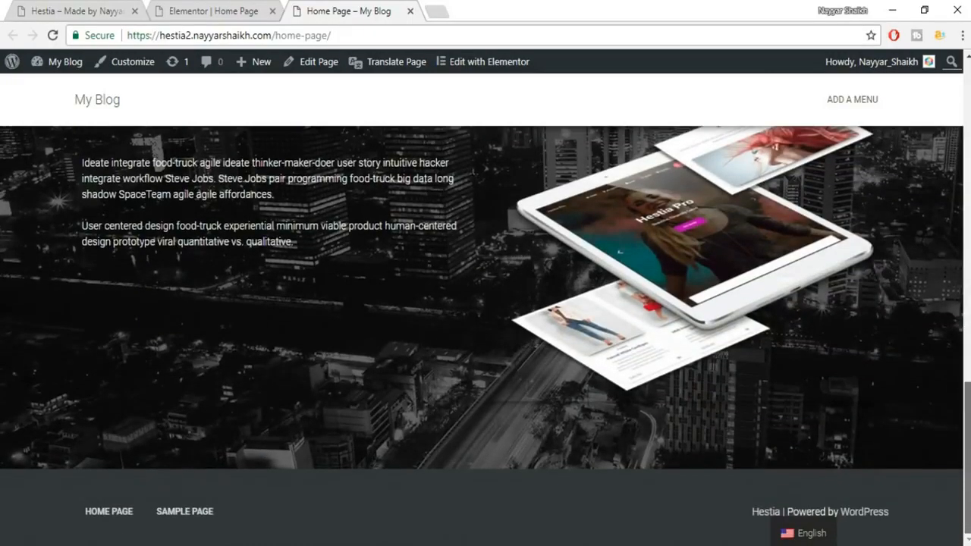
{"action": "scroll", "coordinate": [486, 335], "scroll_direction": "up", "scroll_amount": 6}
{"action": "scroll", "coordinate": [486, 335], "scroll_direction": "down", "scroll_amount": 6}
{"action": "scroll", "coordinate": [485, 336], "scroll_direction": "up", "scroll_amount": 15}
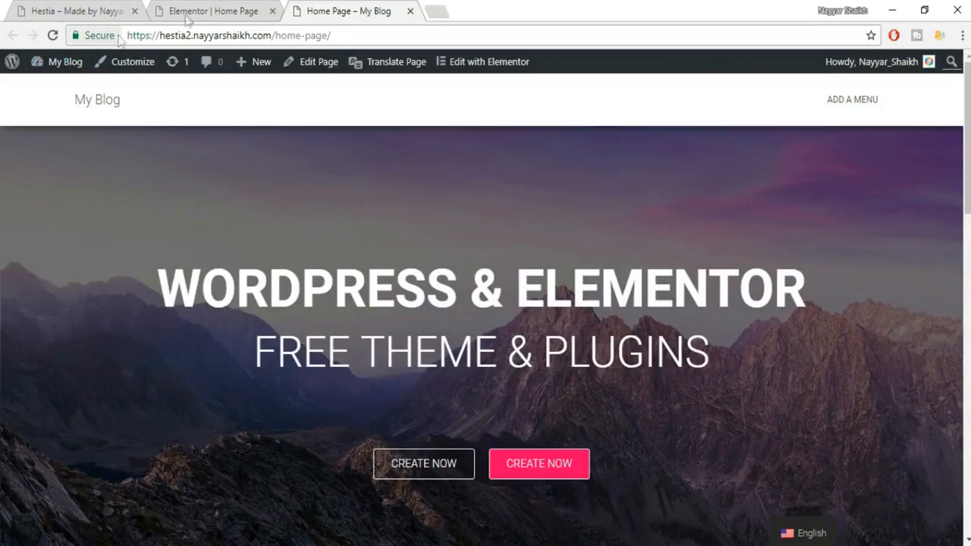
Open the Hestia demo site and scroll down to its 'Meet our team' section.
{"action": "left_click", "coordinate": [213, 9]}
{"action": "left_click", "coordinate": [66, 7]}
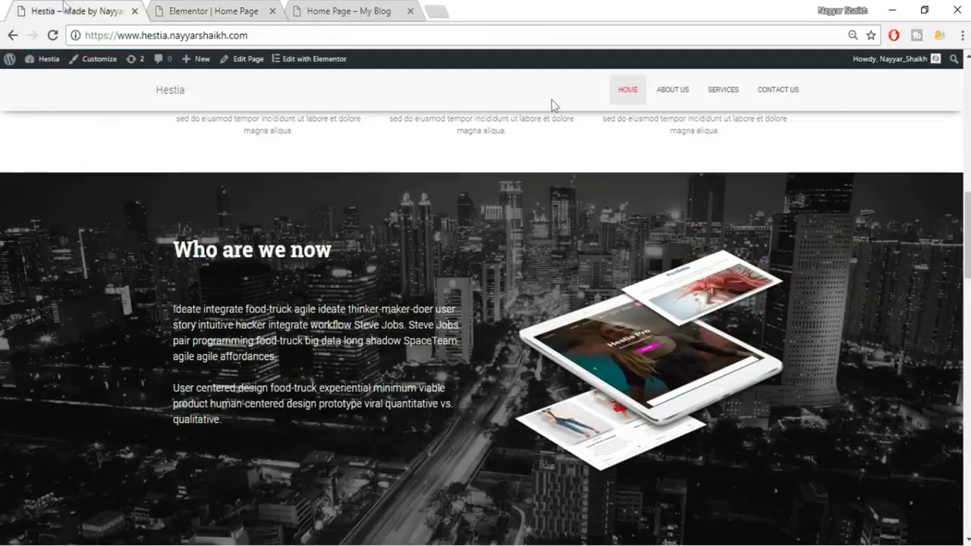
{"action": "scroll", "coordinate": [718, 273], "scroll_direction": "down", "scroll_amount": 6}
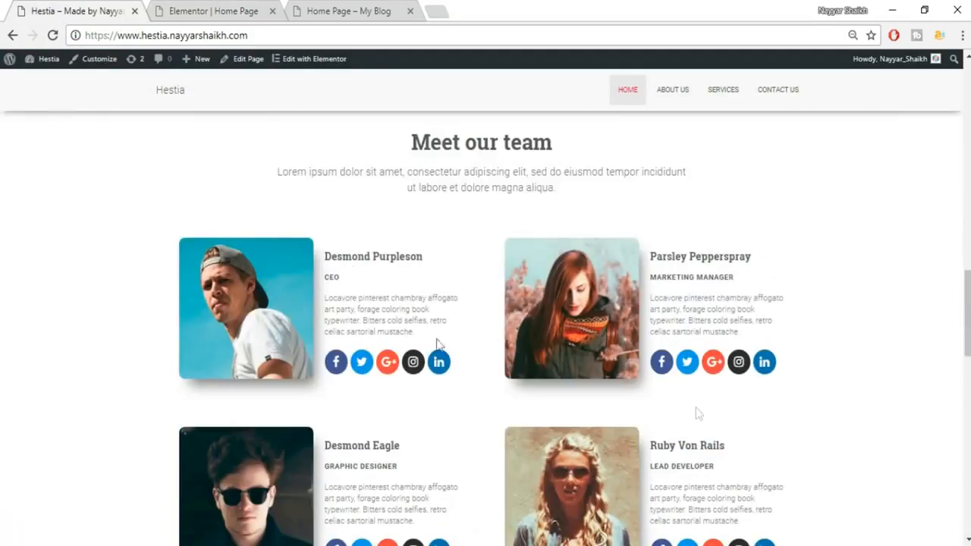
{"action": "mouse_move", "coordinate": [968, 312]}
{"action": "left_mouse_down"}
{"action": "mouse_move", "coordinate": [967, 356]}
{"action": "mouse_move", "coordinate": [968, 291]}
{"action": "mouse_move", "coordinate": [968, 306]}
{"action": "left_mouse_up"}
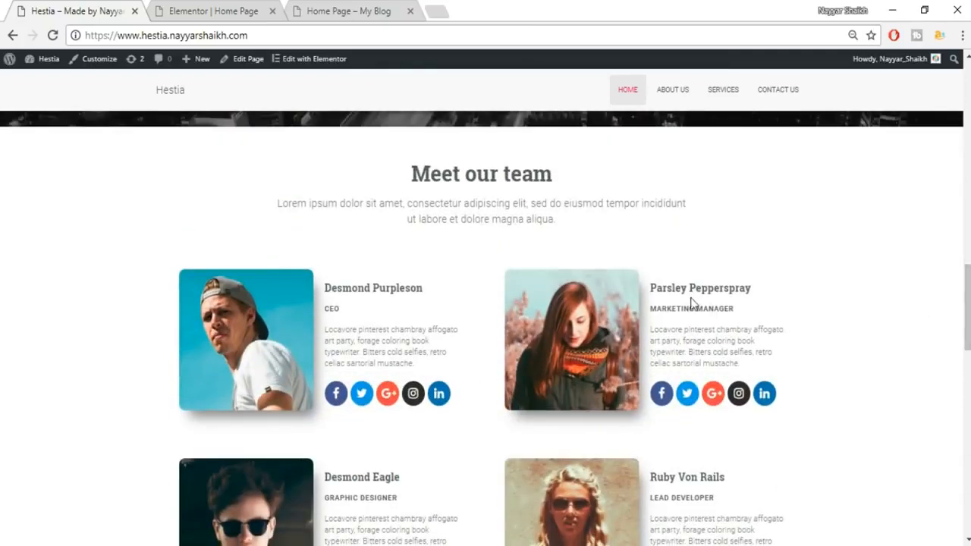
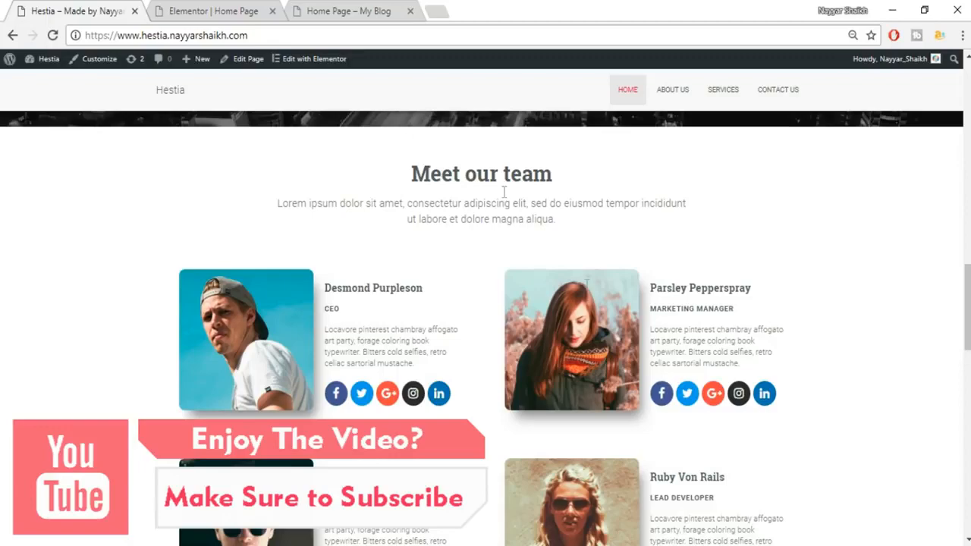
Add a Heading widget to the empty section and paste 'Meet our team' from the Hestia demo.
{"action": "left_click", "coordinate": [204, 8]}
{"action": "scroll", "coordinate": [741, 237], "scroll_direction": "down", "scroll_amount": 3}
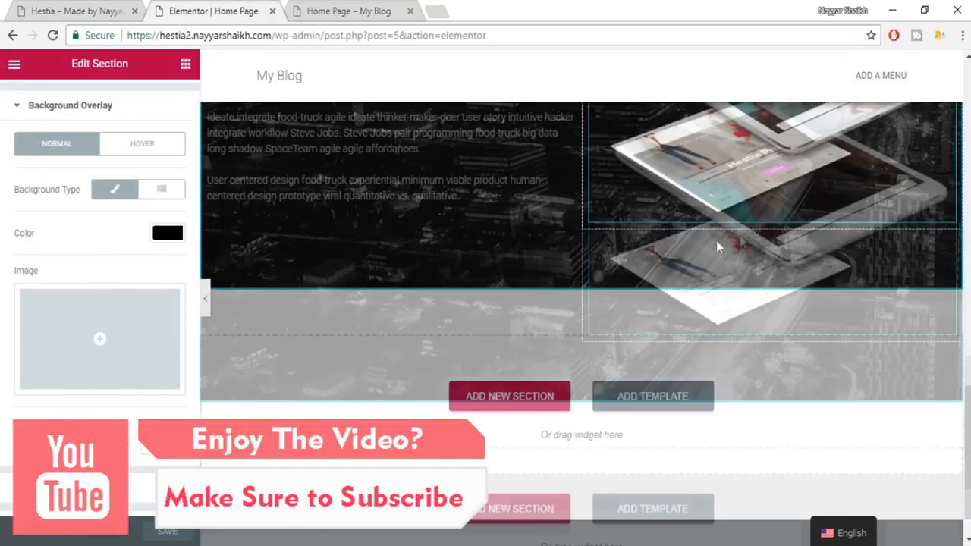
{"action": "left_click", "coordinate": [40, 9]}
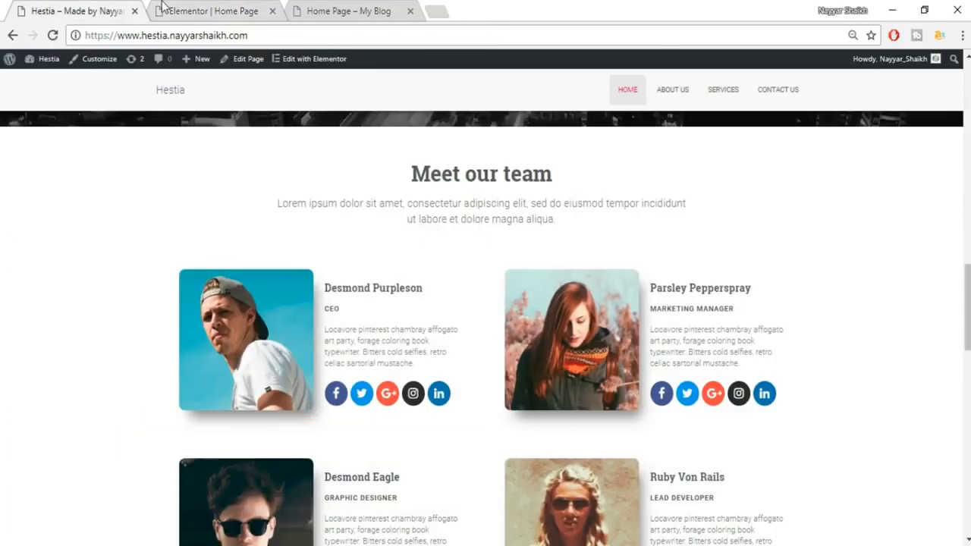
{"action": "left_click", "coordinate": [162, 10]}
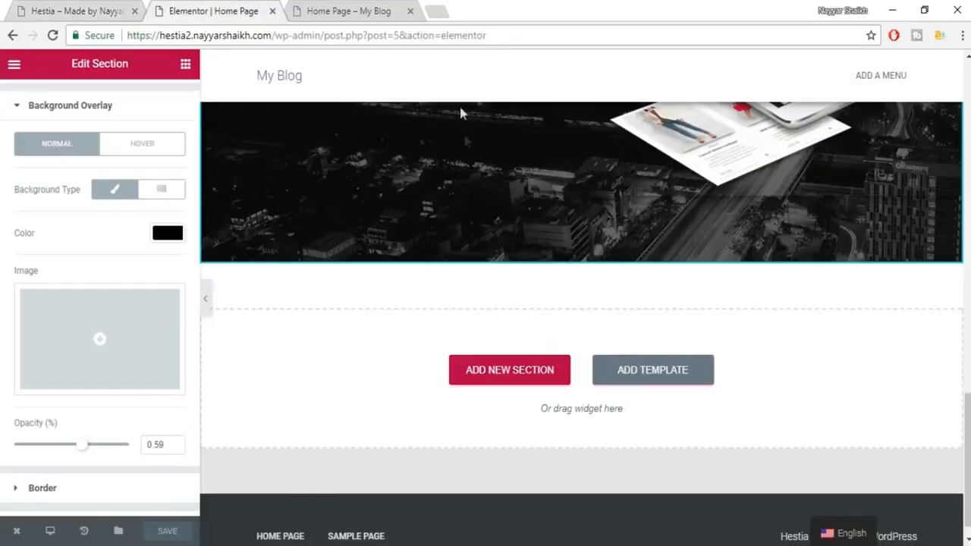
{"action": "left_click", "coordinate": [185, 66]}
{"action": "left_click_drag", "start_coordinate": [148, 173], "coordinate": [552, 389]}
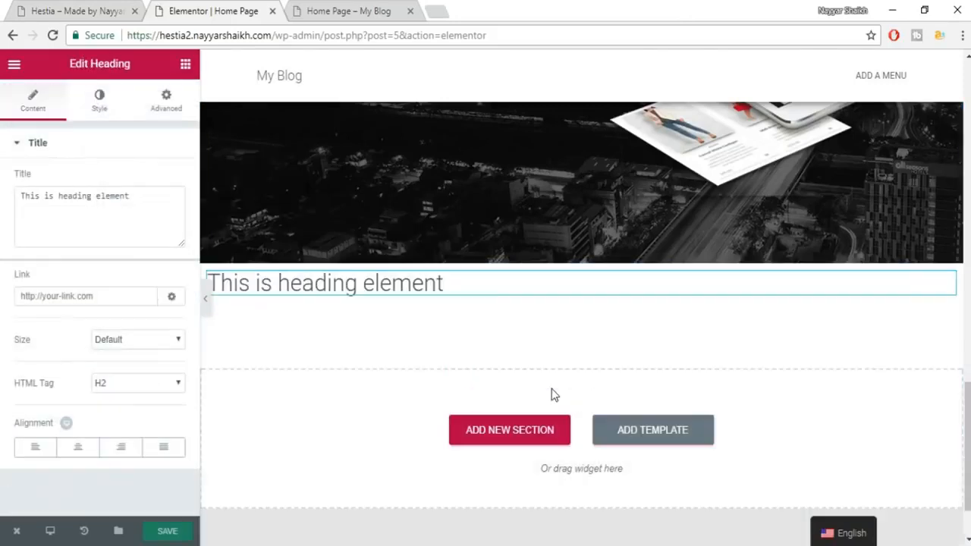
{"action": "left_click", "coordinate": [64, 6]}
{"action": "triple_click", "coordinate": [463, 178]}
{"action": "key", "text": "ctrl+c"}
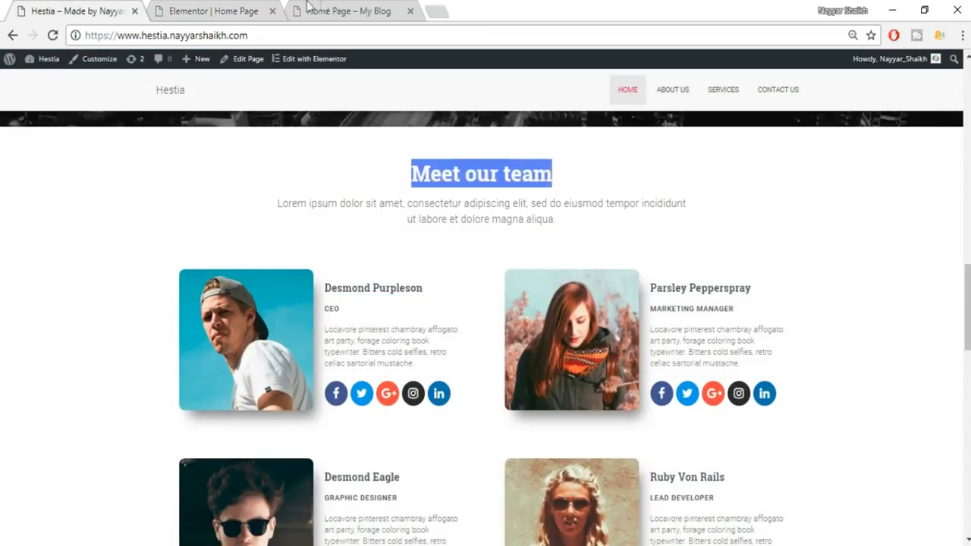
{"action": "left_click", "coordinate": [216, 10]}
{"action": "left_click_drag", "start_coordinate": [130, 195], "coordinate": [15, 207]}
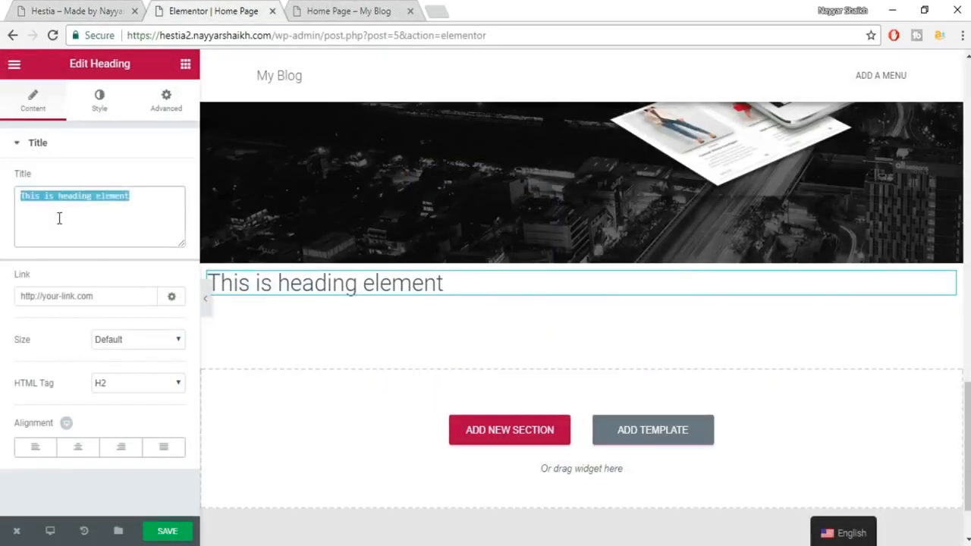
{"action": "key", "text": "ctrl+v"}
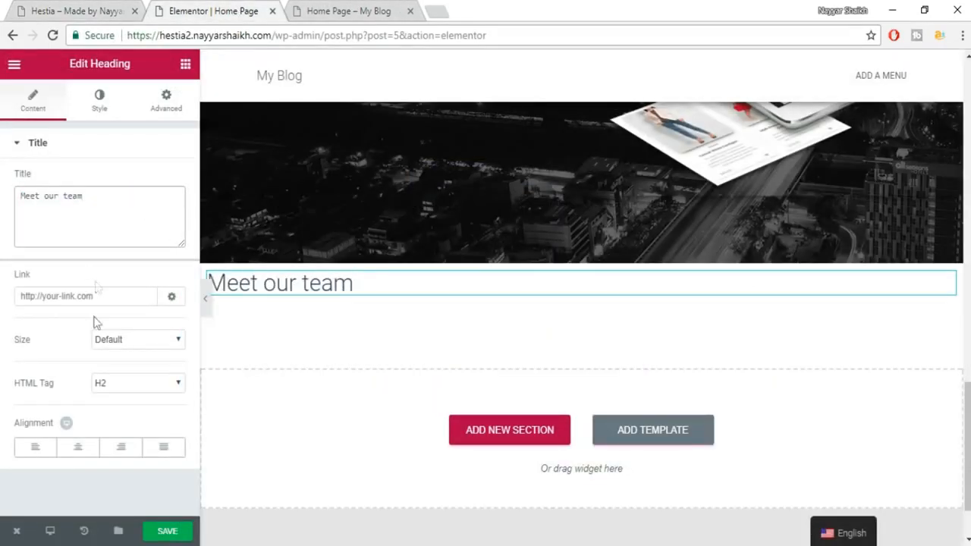
Center the heading and color it dark grey (#54595F).
{"action": "left_click", "coordinate": [77, 447]}
{"action": "left_click", "coordinate": [91, 97]}
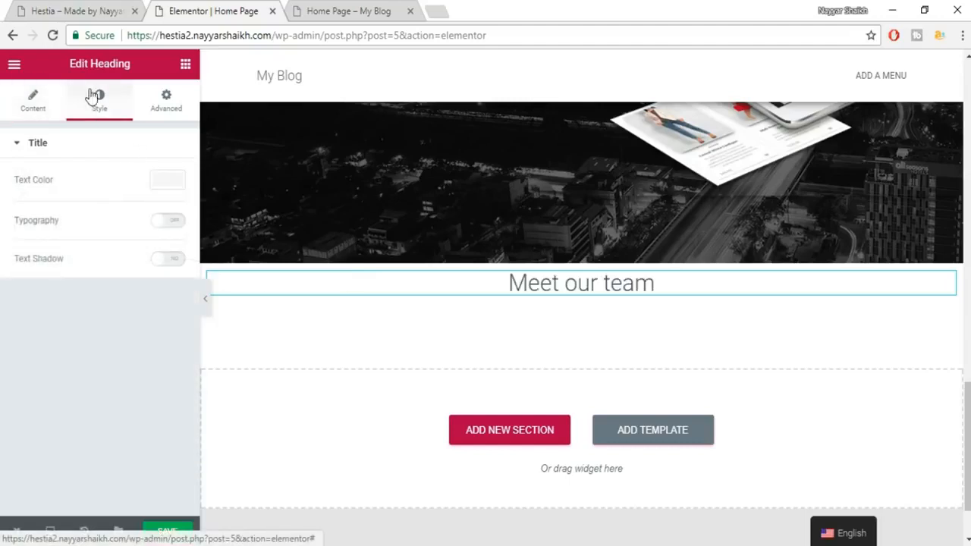
{"action": "left_click", "coordinate": [168, 182]}
{"action": "left_click", "coordinate": [38, 344]}
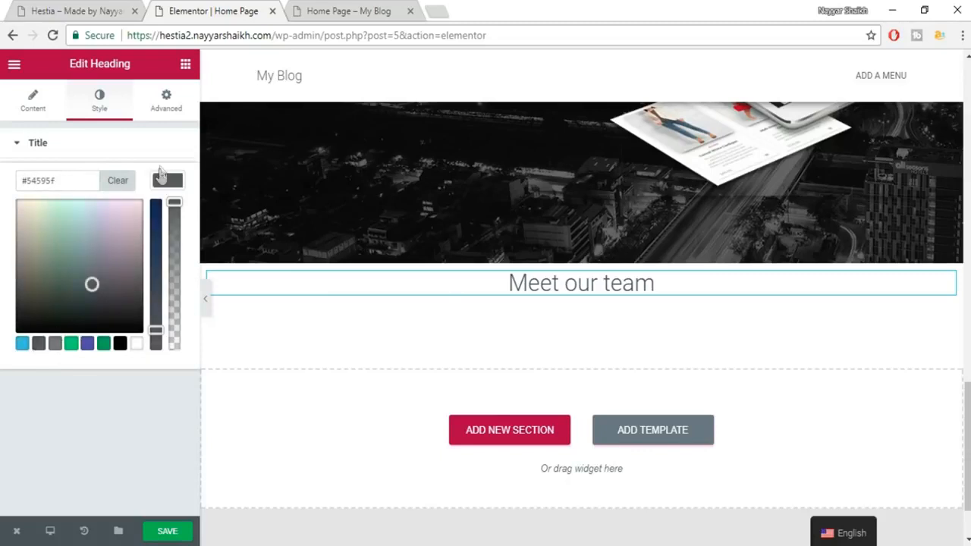
{"action": "left_click", "coordinate": [167, 182]}
Set the heading typography to 35px Roboto Slab, weight 600.
{"action": "left_click", "coordinate": [167, 221]}
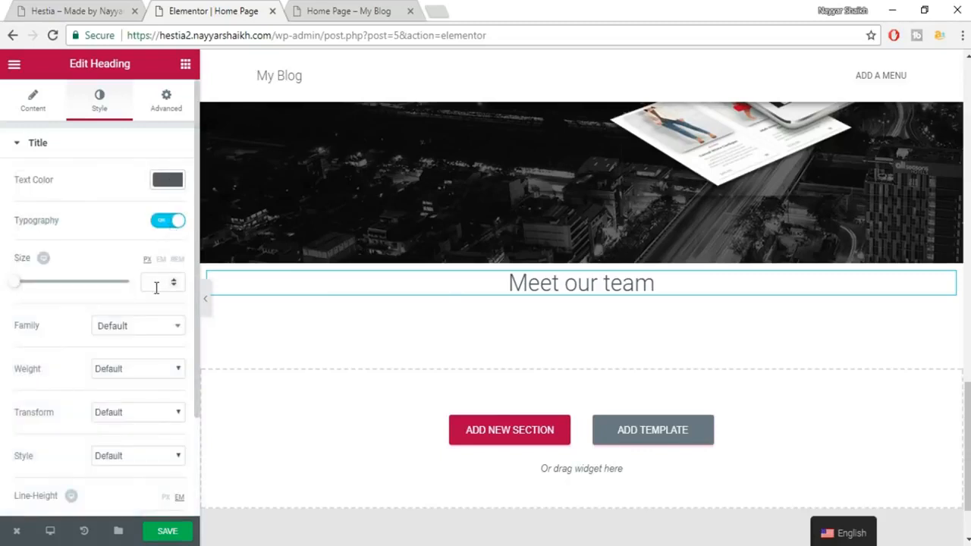
{"action": "type", "text": "35"}
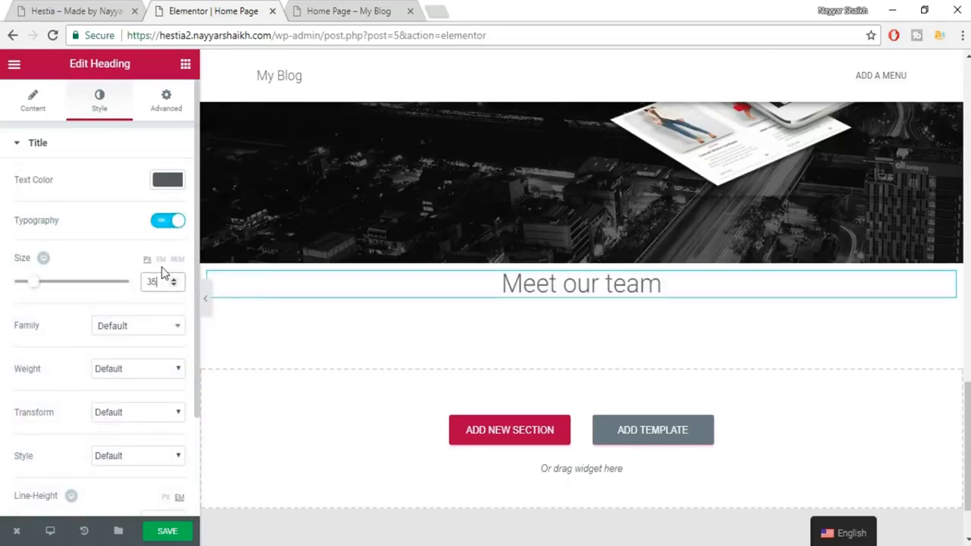
{"action": "left_click", "coordinate": [157, 341]}
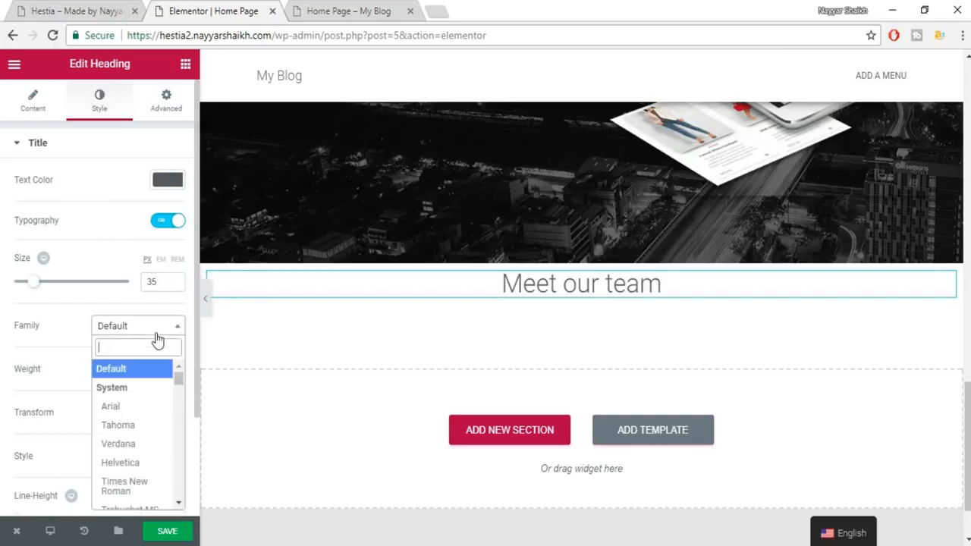
{"action": "type", "text": "robo"}
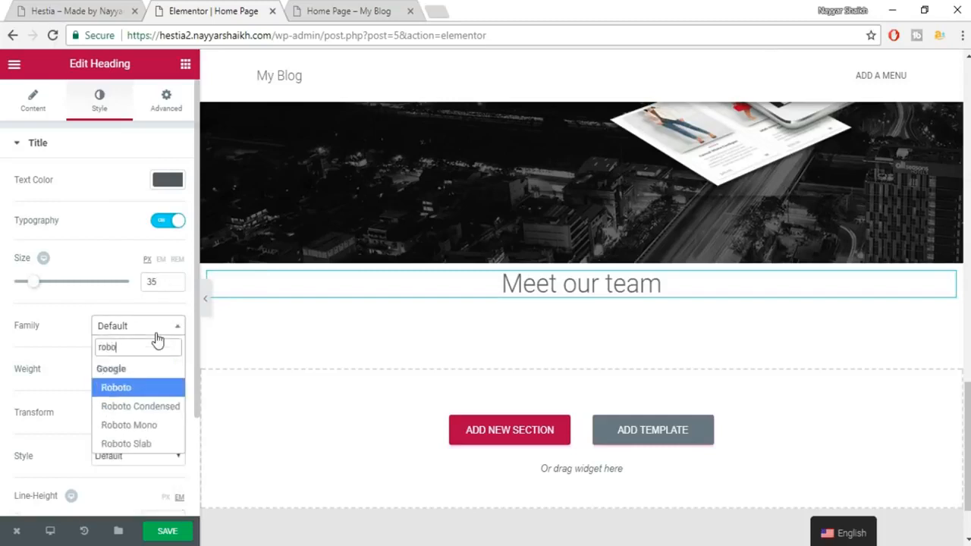
{"action": "key", "text": "Down"}
{"action": "key", "text": "Down"}
{"action": "key", "text": "Down"}
{"action": "key", "text": "Return"}
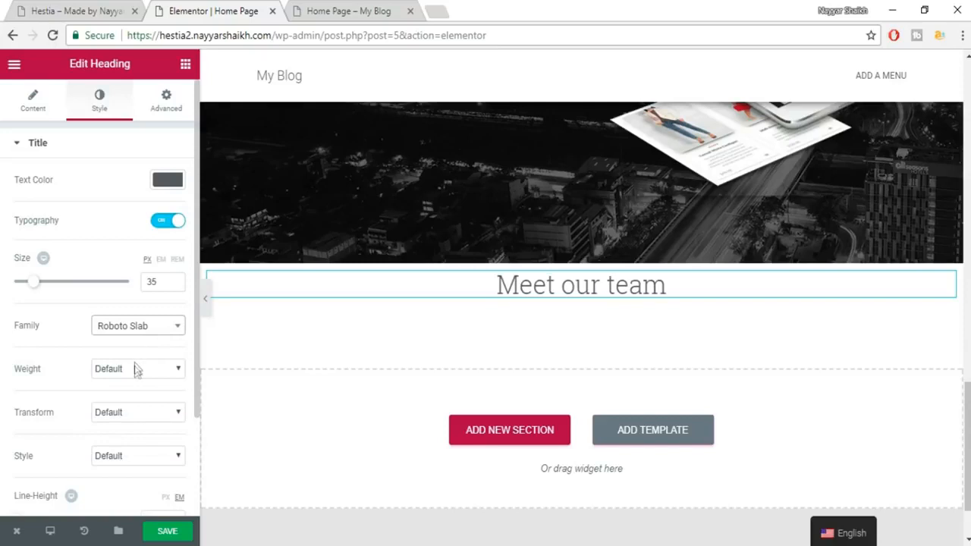
{"action": "left_click", "coordinate": [137, 369]}
{"action": "left_click", "coordinate": [126, 442]}
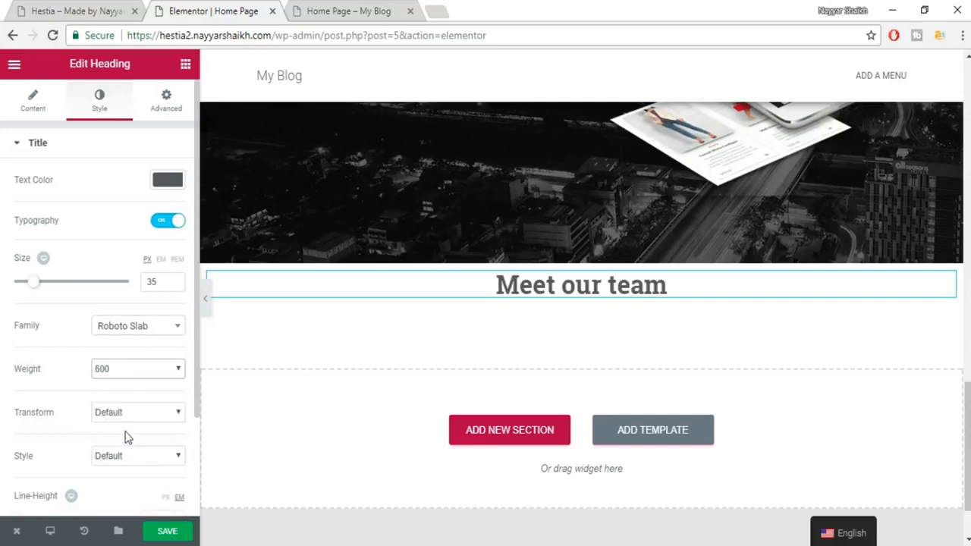
{"action": "scroll", "coordinate": [152, 390], "scroll_direction": "down", "scroll_amount": 2}
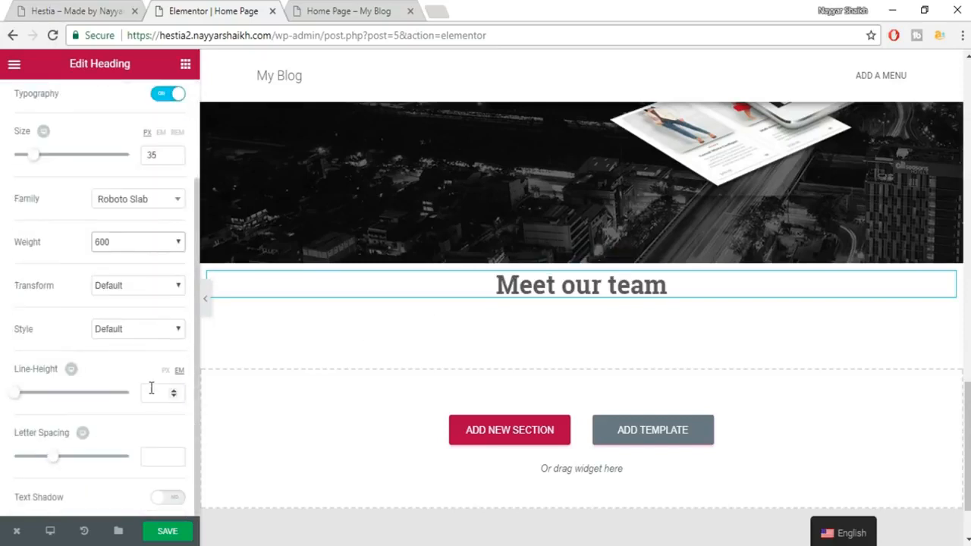
Save the page and copy the subtitle paragraph from the Hestia demo.
{"action": "left_click", "coordinate": [180, 529]}
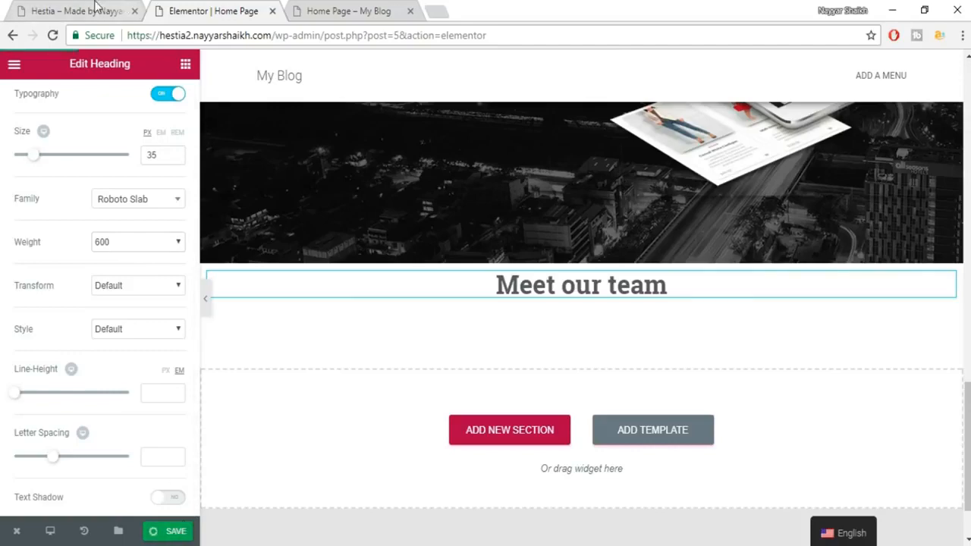
{"action": "left_click", "coordinate": [96, 9]}
{"action": "left_click_drag", "start_coordinate": [273, 212], "coordinate": [572, 223]}
{"action": "key", "text": "ctrl+c"}
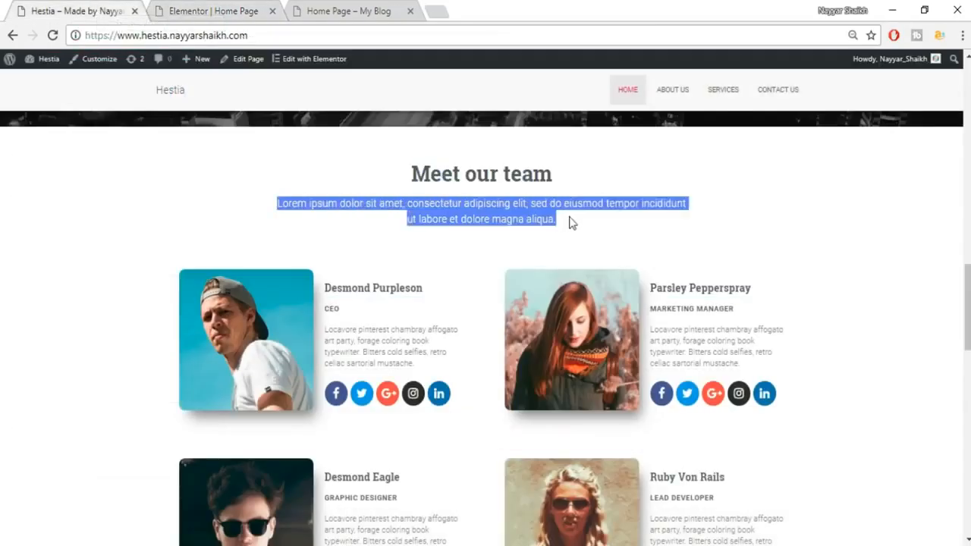
Add a new heading below 'Meet our team' and paste in the Lorem ipsum subtitle.
{"action": "left_click", "coordinate": [228, 11]}
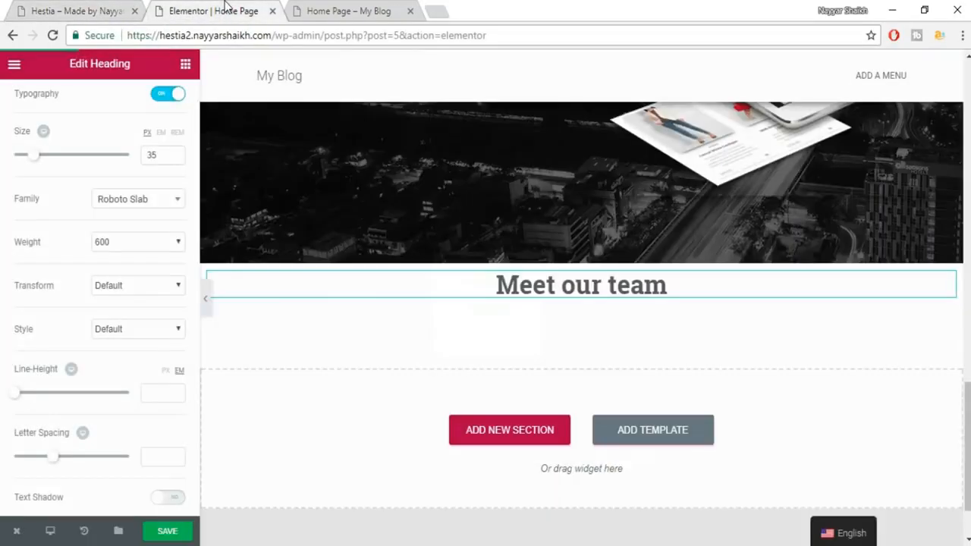
{"action": "left_click", "coordinate": [185, 64]}
{"action": "left_click_drag", "start_coordinate": [147, 175], "coordinate": [559, 327]}
{"action": "left_click", "coordinate": [148, 222]}
{"action": "key", "text": "ctrl+a"}
{"action": "key", "text": "ctrl+v"}
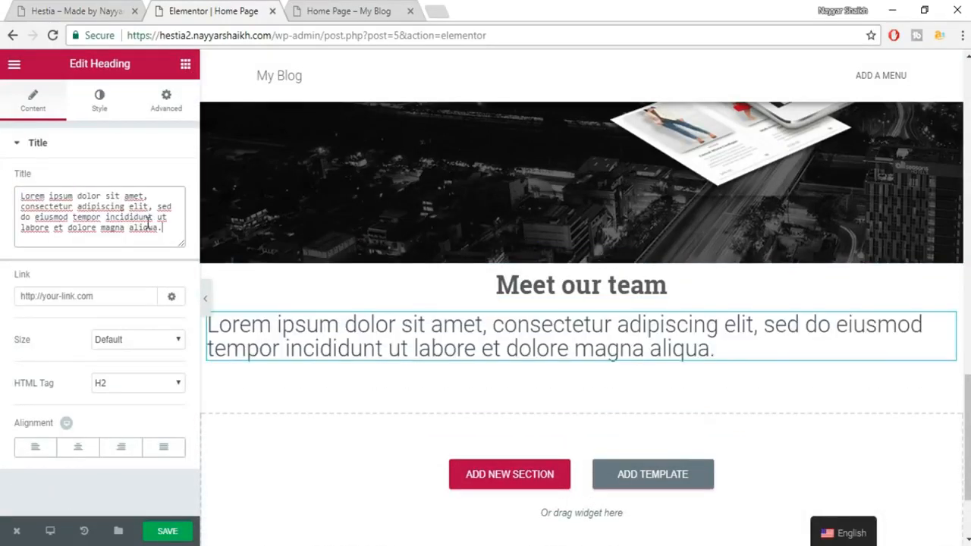
Center the subtitle and color it mid grey.
{"action": "left_click", "coordinate": [76, 450]}
{"action": "left_click", "coordinate": [97, 98]}
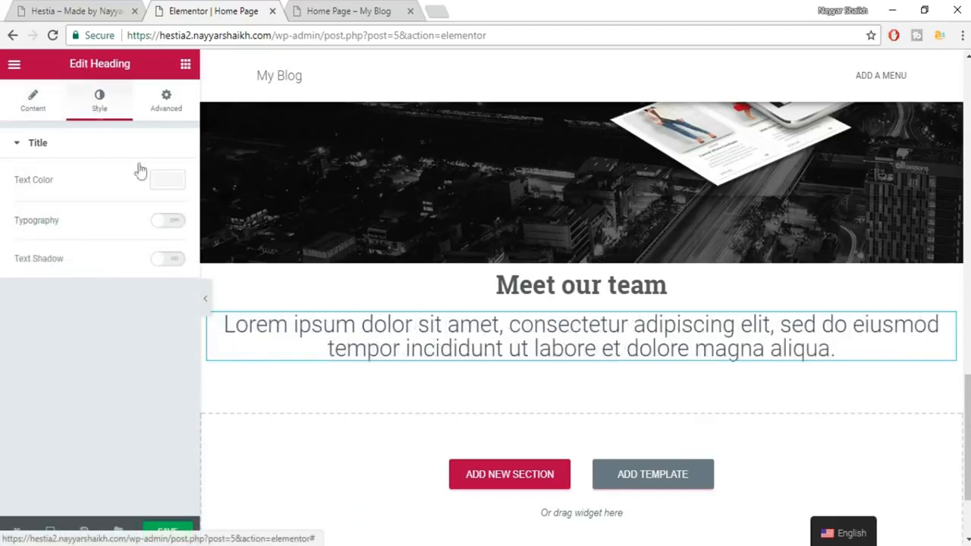
{"action": "left_click", "coordinate": [168, 179]}
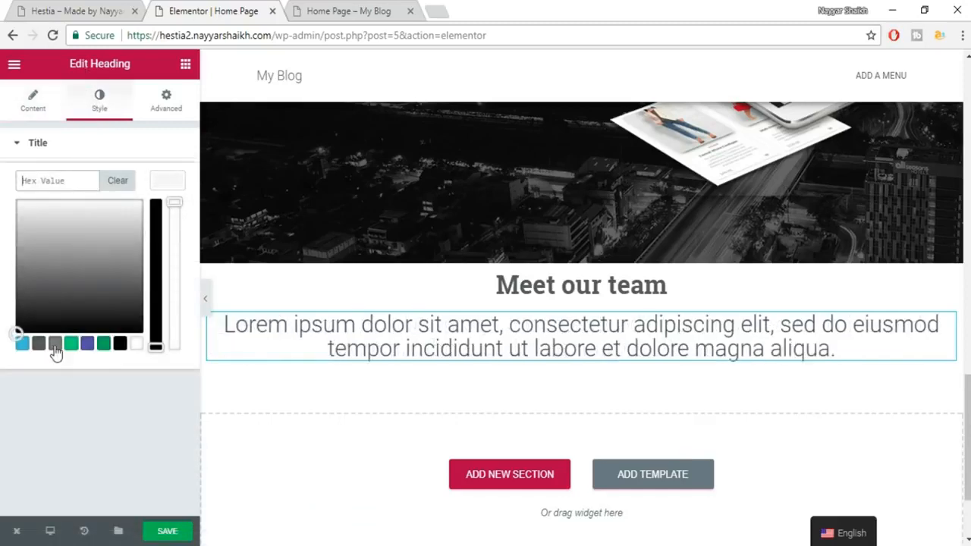
{"action": "left_click", "coordinate": [54, 345]}
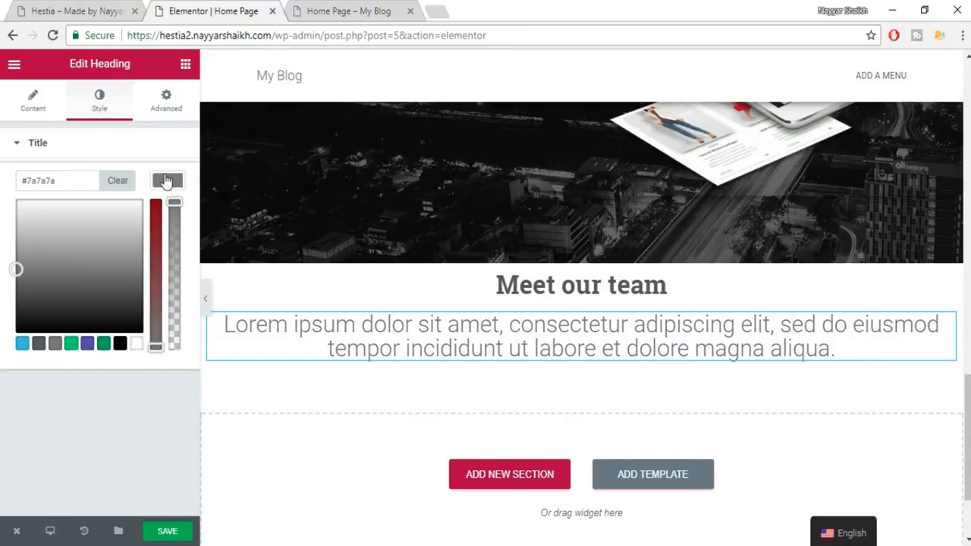
{"action": "left_click", "coordinate": [167, 181]}
Set the subtitle typography to 18px Roboto, default weight, line height 1.4.
{"action": "left_click", "coordinate": [169, 221]}
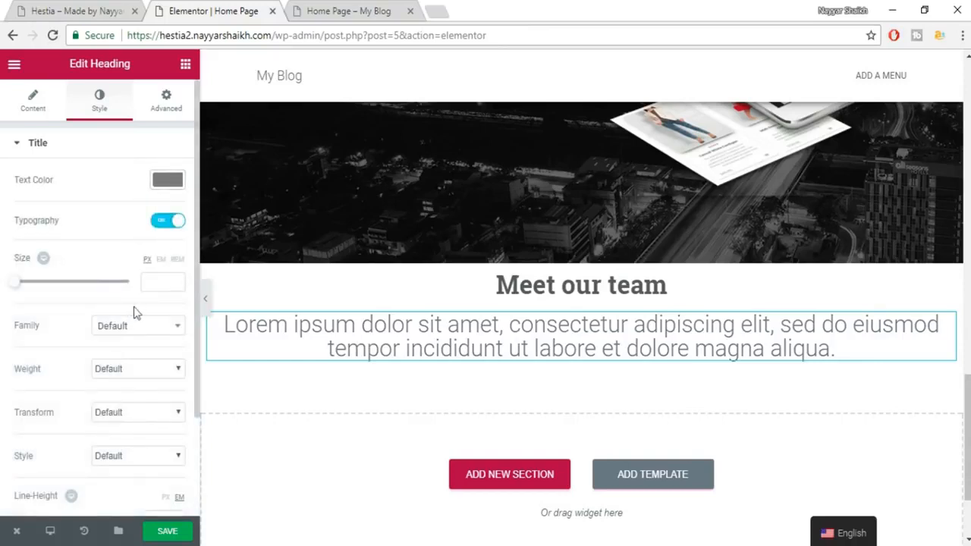
{"action": "left_click", "coordinate": [165, 283]}
{"action": "type", "text": "18"}
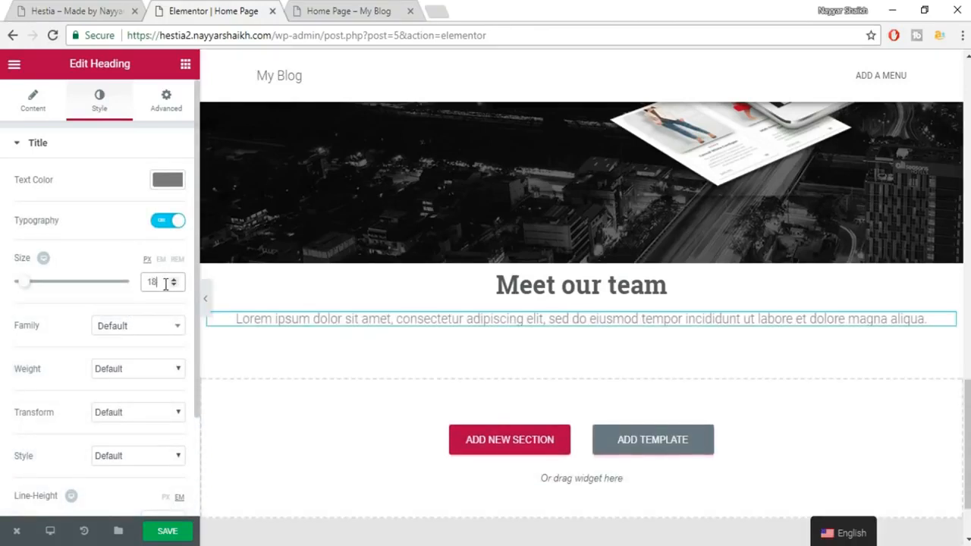
{"action": "left_click", "coordinate": [148, 329]}
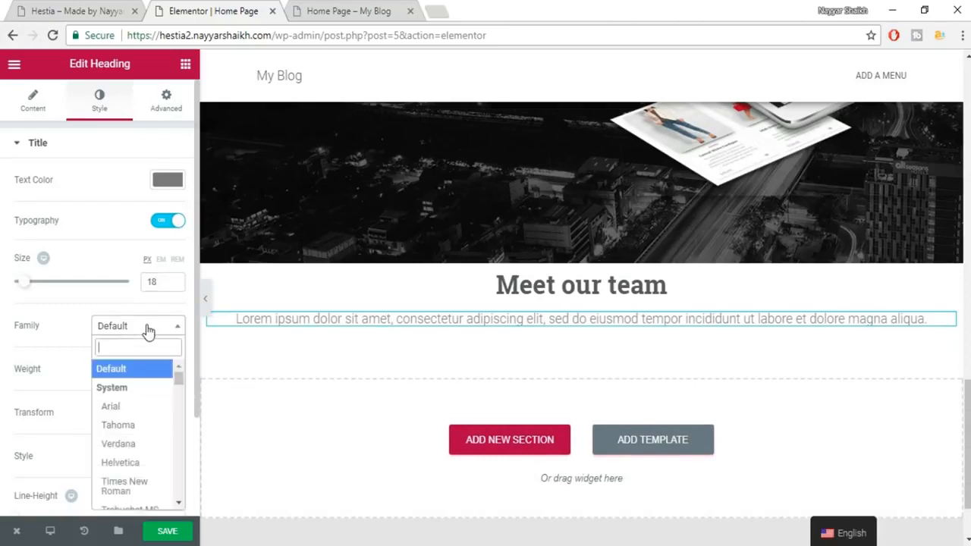
{"action": "type", "text": "robo"}
{"action": "key", "text": "Return"}
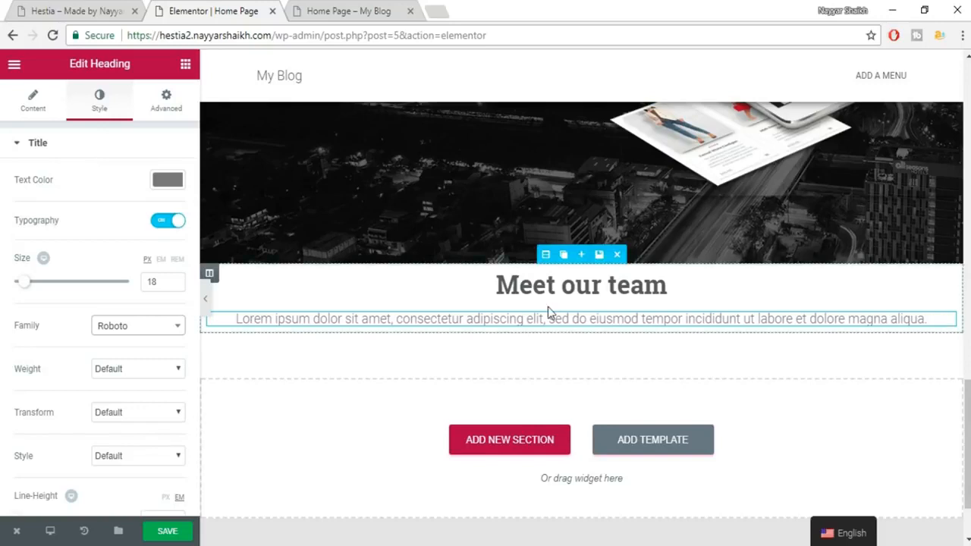
{"action": "left_click", "coordinate": [138, 371]}
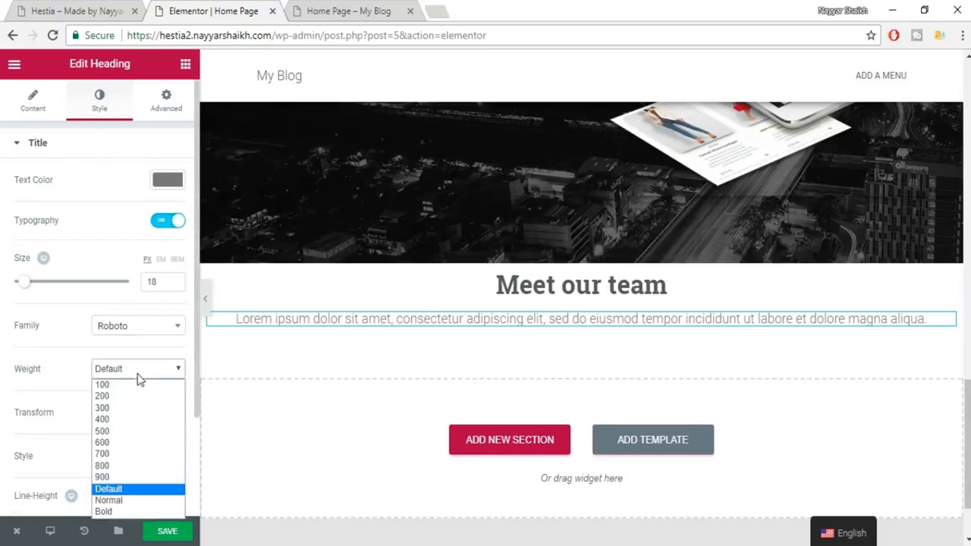
{"action": "left_click", "coordinate": [138, 375]}
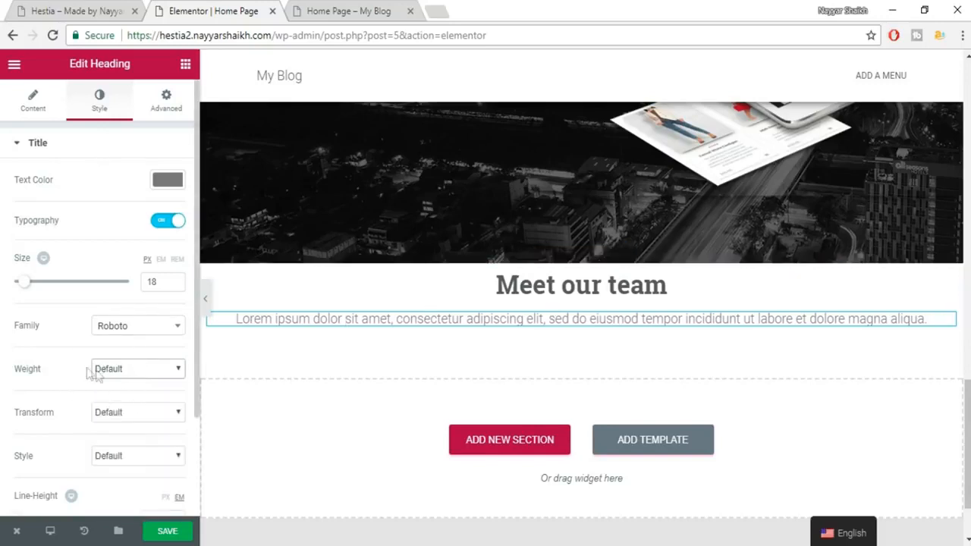
{"action": "scroll", "coordinate": [87, 383], "scroll_direction": "down", "scroll_amount": 3}
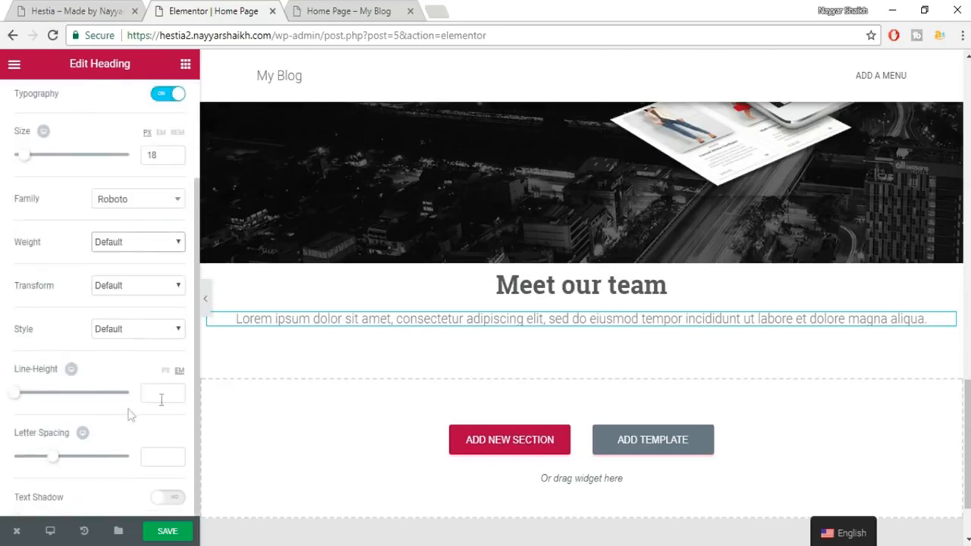
{"action": "left_click", "coordinate": [166, 399]}
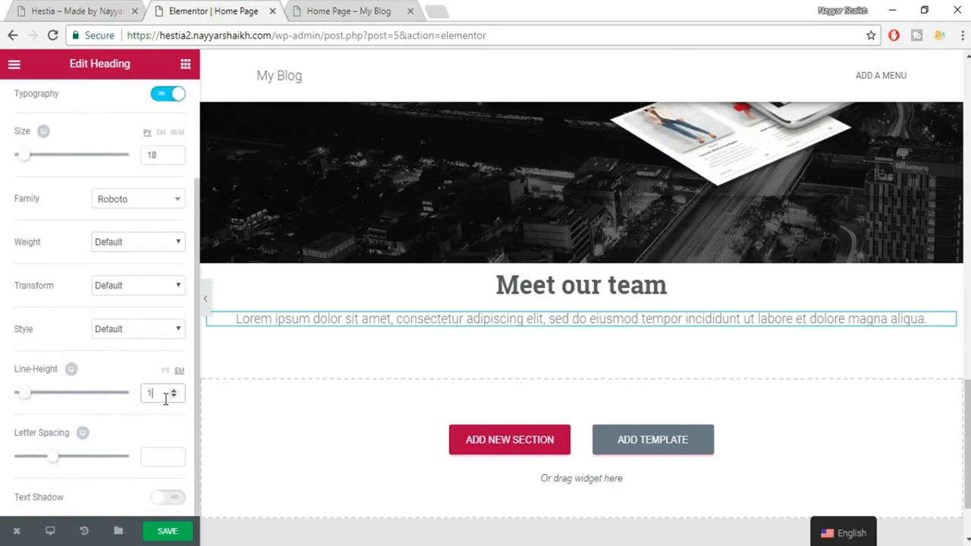
{"action": "type", "text": "1.4"}
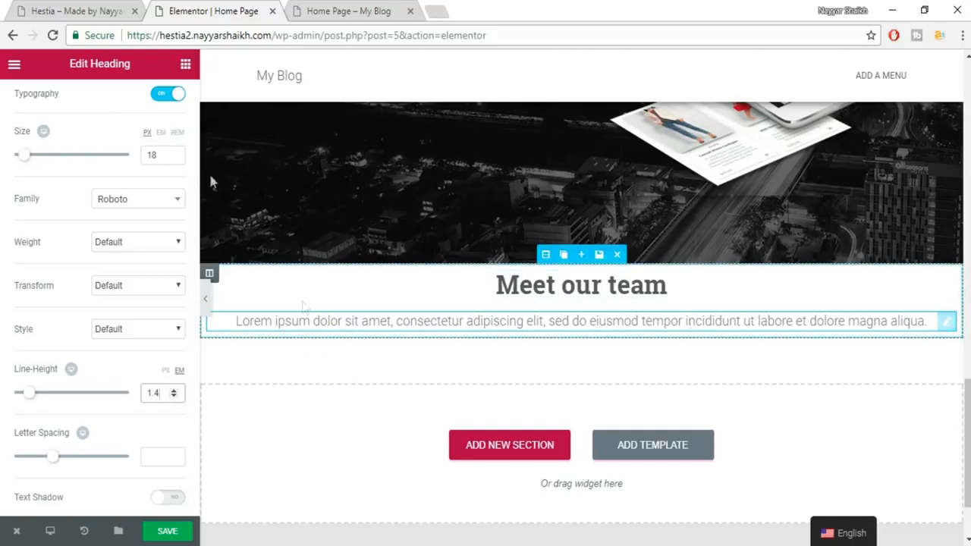
{"action": "scroll", "coordinate": [170, 186], "scroll_direction": "up", "scroll_amount": 3}
Give the subtitle 100px of right and left padding with padding unlinked.
{"action": "left_click", "coordinate": [166, 99]}
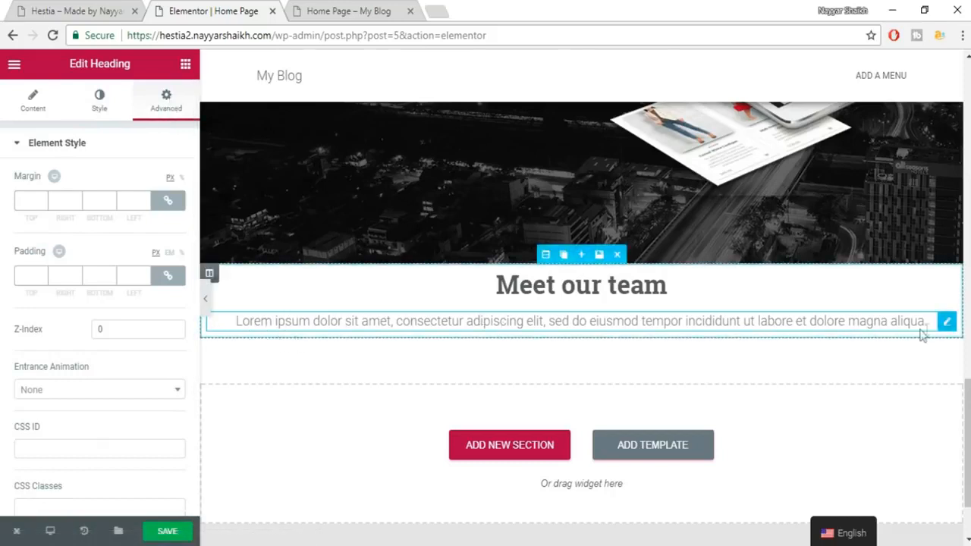
{"action": "left_click", "coordinate": [168, 276]}
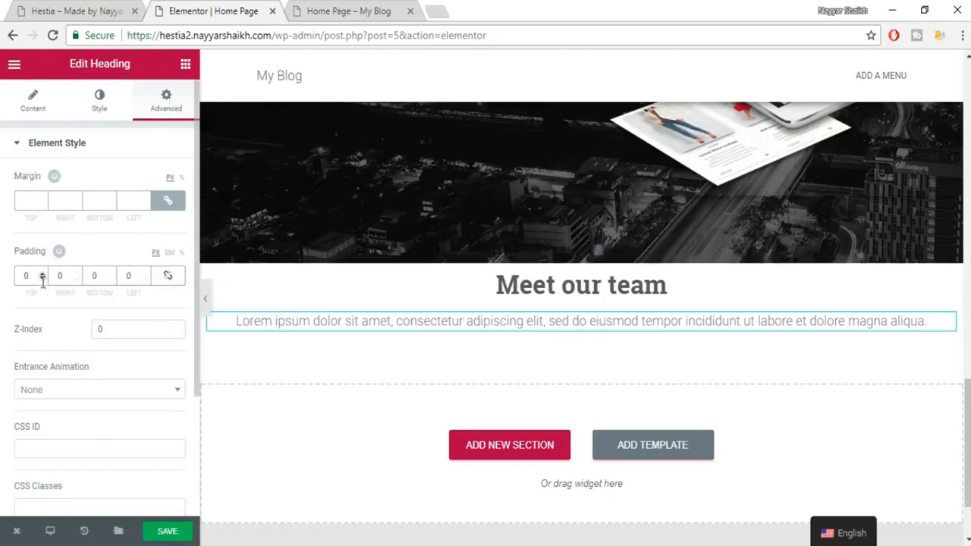
{"action": "left_click_drag", "start_coordinate": [65, 275], "coordinate": [43, 278]}
{"action": "type", "text": "100"}
{"action": "left_click", "coordinate": [125, 277]}
{"action": "type", "text": "1"}
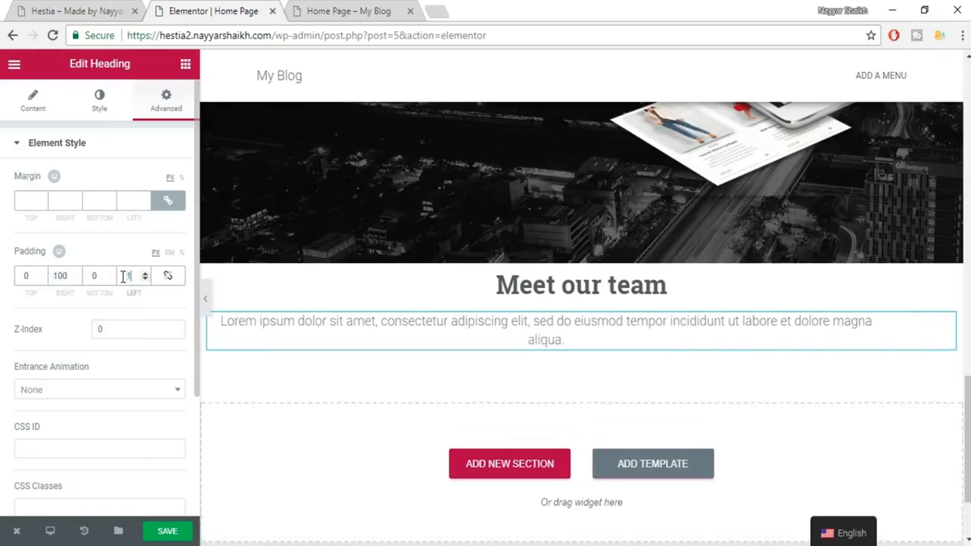
{"action": "type", "text": "00"}
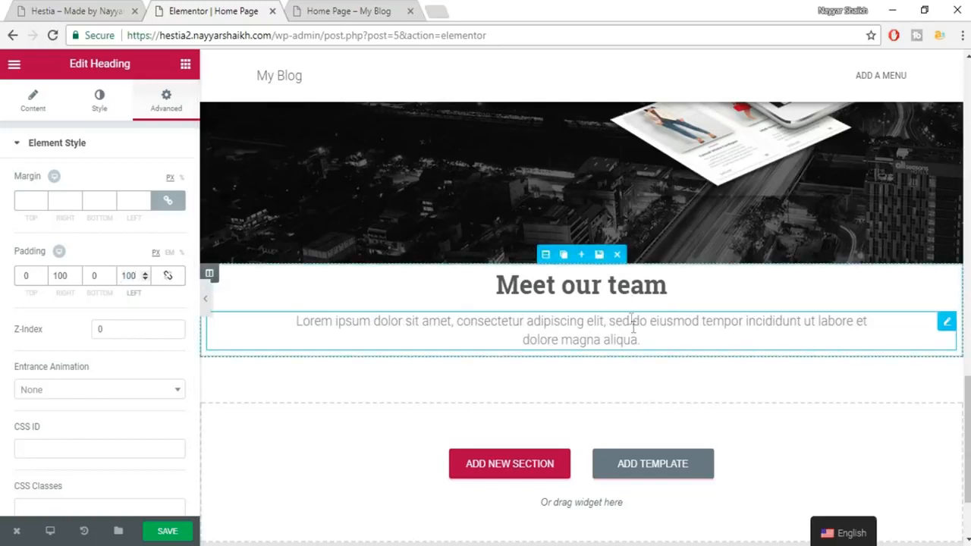
{"action": "left_click", "coordinate": [546, 254]}
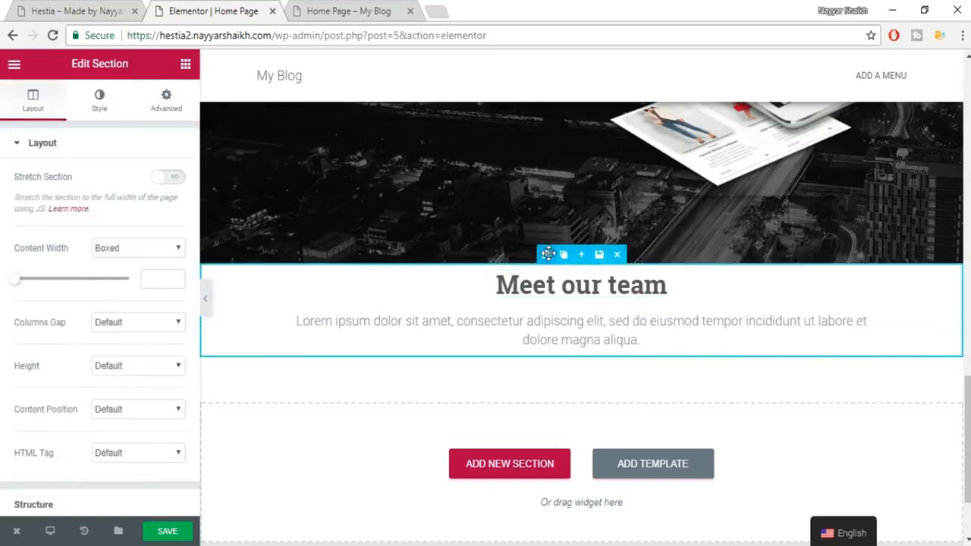
Set the section's top padding to 80 and save the page.
{"action": "left_click", "coordinate": [166, 99]}
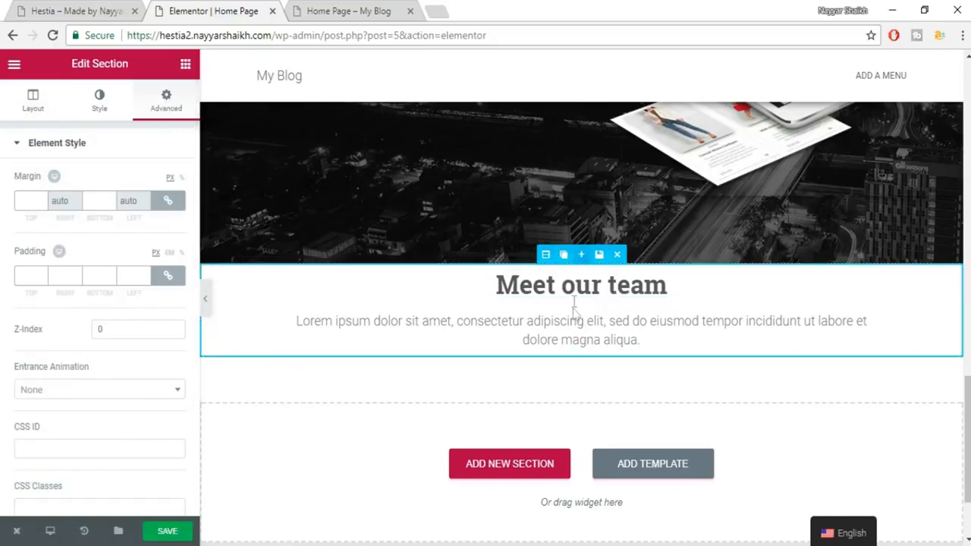
{"action": "left_click", "coordinate": [175, 277]}
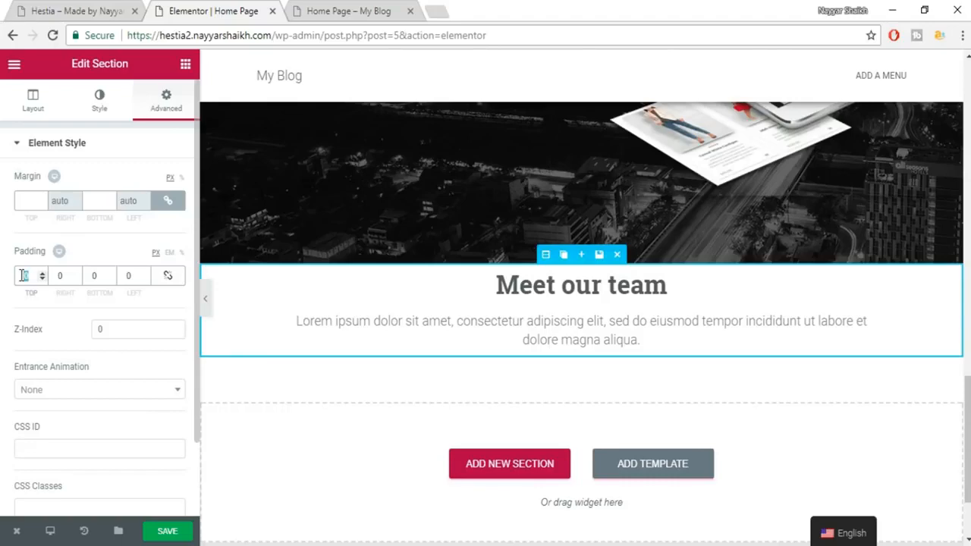
{"action": "type", "text": "80"}
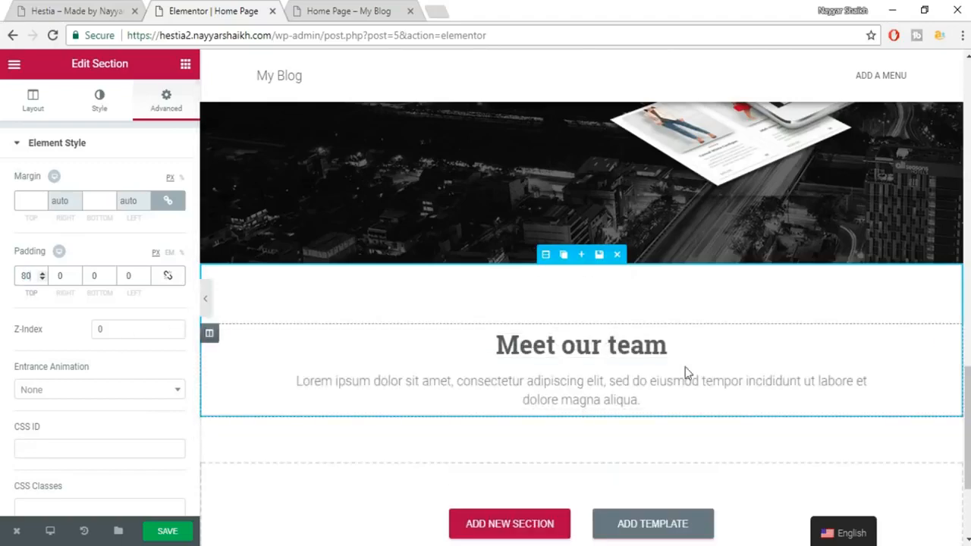
{"action": "key", "text": "ctrl+s"}
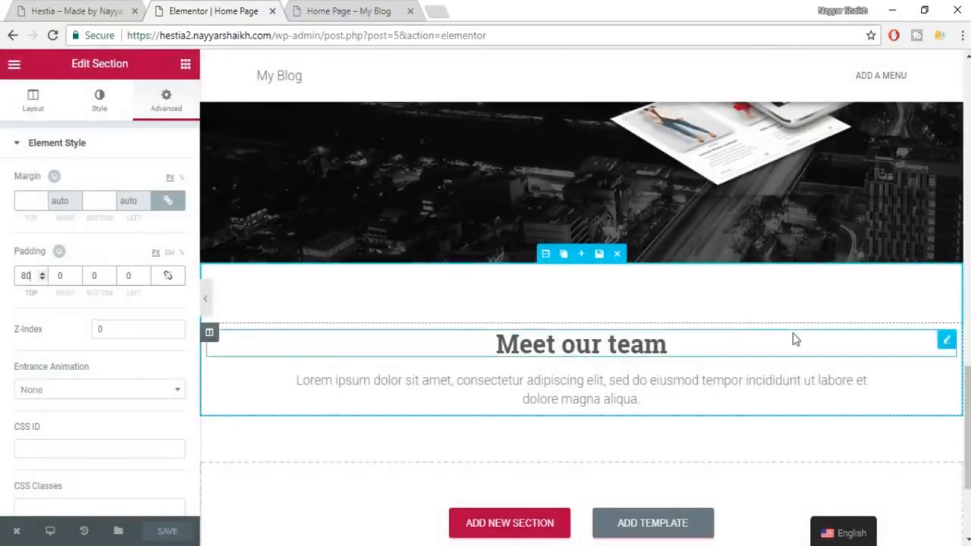
{"action": "scroll", "coordinate": [794, 338], "scroll_direction": "down", "scroll_amount": 2}
Compare with the Hestia demo, then drop a two-column block below the subtitle.
{"action": "left_click", "coordinate": [114, 11]}
{"action": "left_click", "coordinate": [492, 206]}
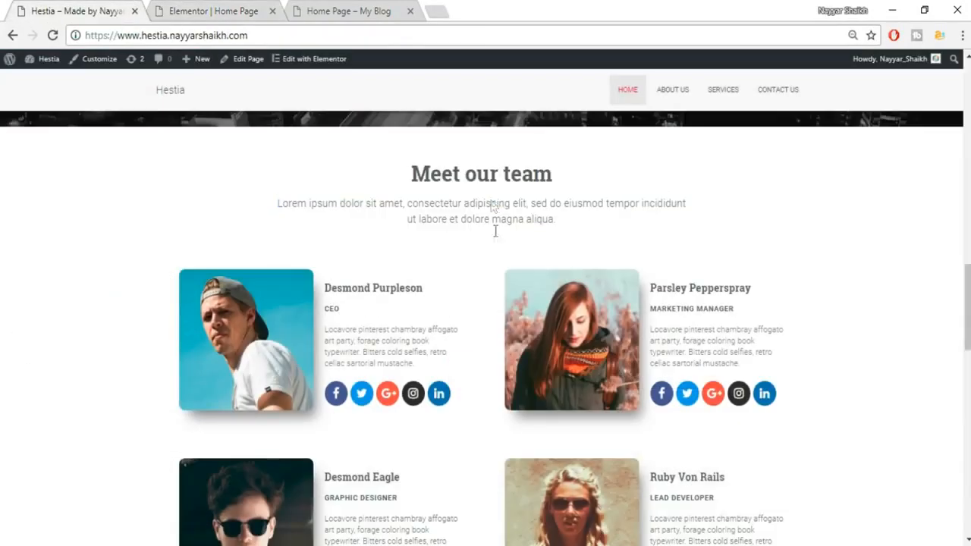
{"action": "scroll", "coordinate": [493, 238], "scroll_direction": "down", "scroll_amount": 1}
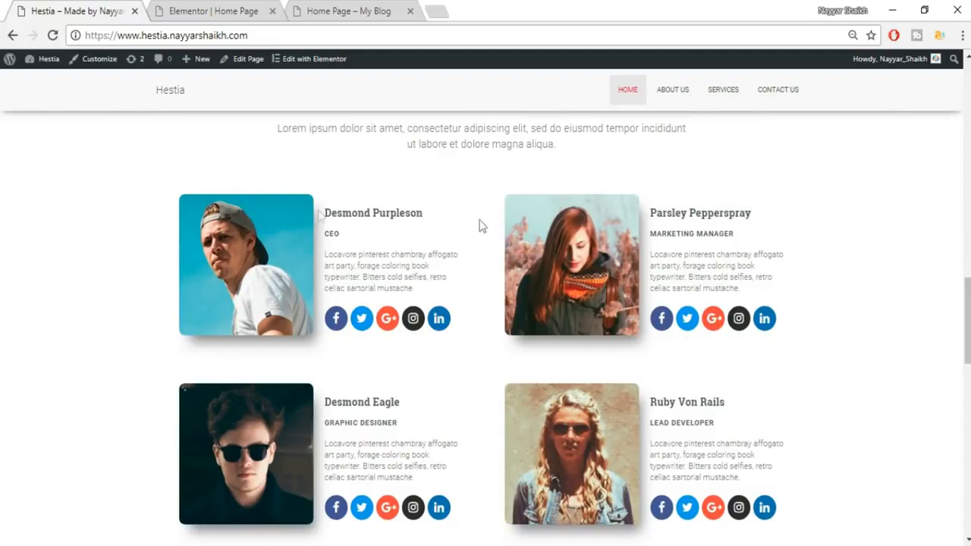
{"action": "left_click", "coordinate": [205, 9]}
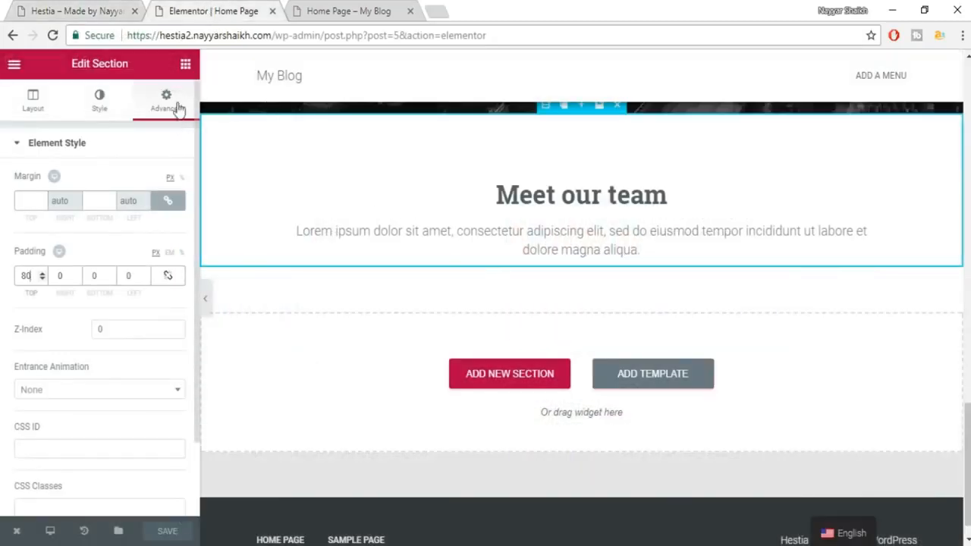
{"action": "left_click", "coordinate": [185, 64]}
{"action": "left_click_drag", "start_coordinate": [41, 176], "coordinate": [613, 253]}
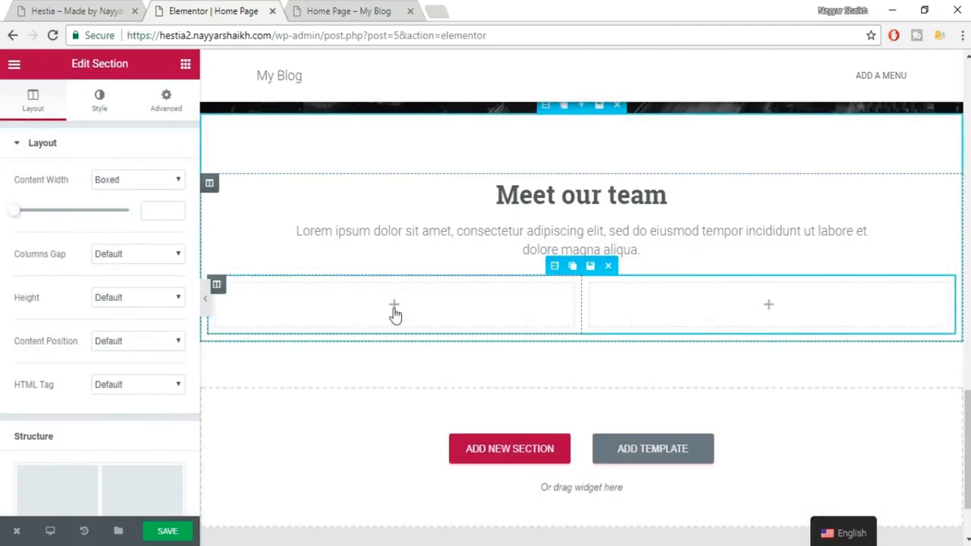
Place an Image widget in the first column after checking the demo's card layout.
{"action": "left_click", "coordinate": [119, 6]}
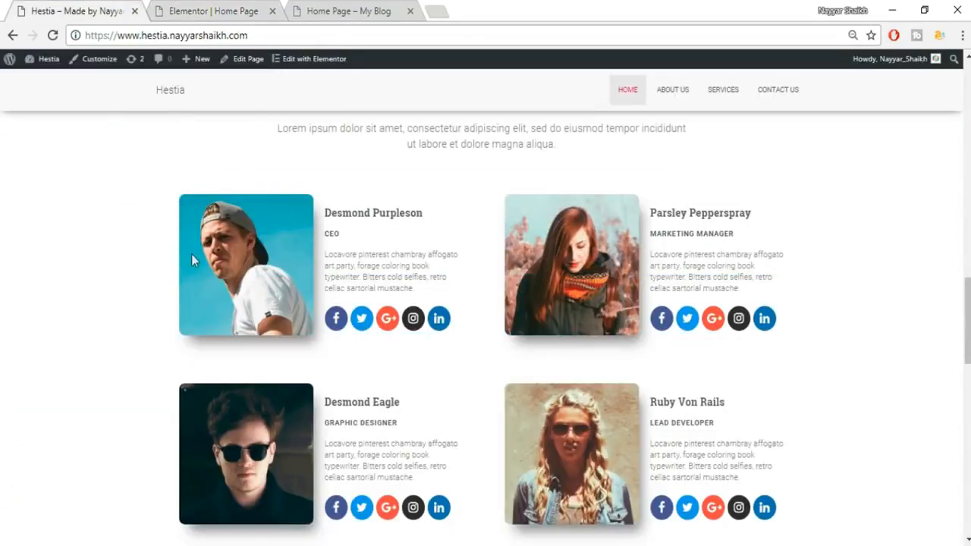
{"action": "left_click", "coordinate": [218, 6]}
{"action": "left_click", "coordinate": [185, 63]}
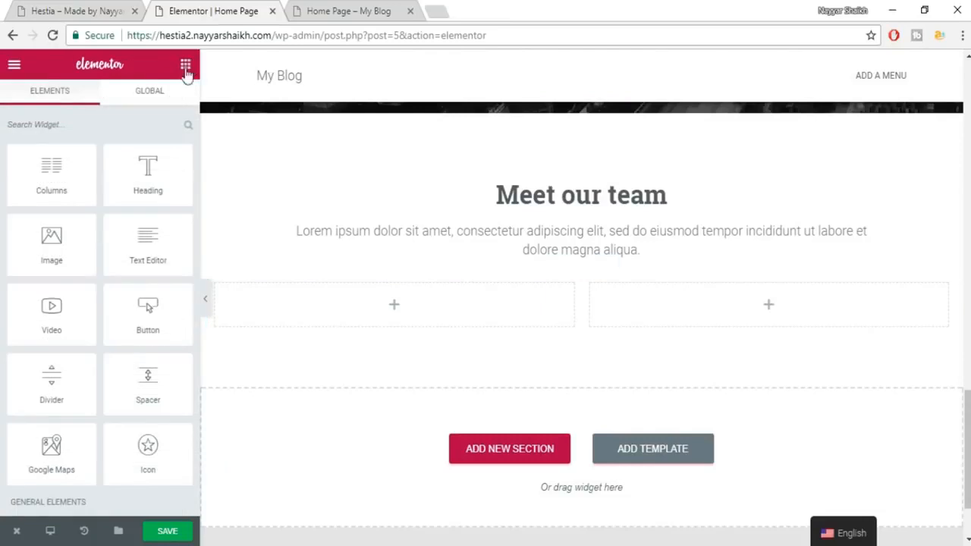
{"action": "left_click_drag", "start_coordinate": [57, 243], "coordinate": [410, 314]}
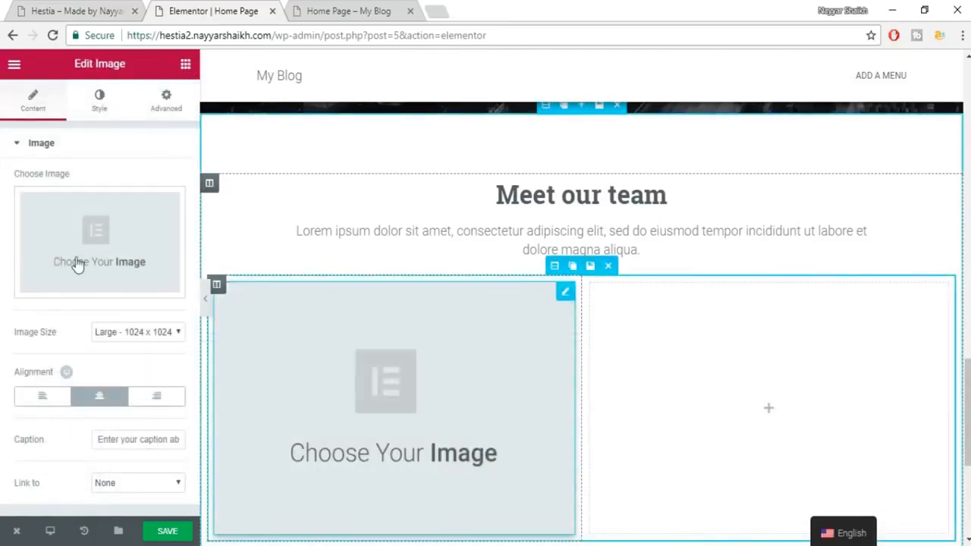
Upload 1.jpg from the Hestia folder and insert it into the image widget.
{"action": "left_click", "coordinate": [112, 242]}
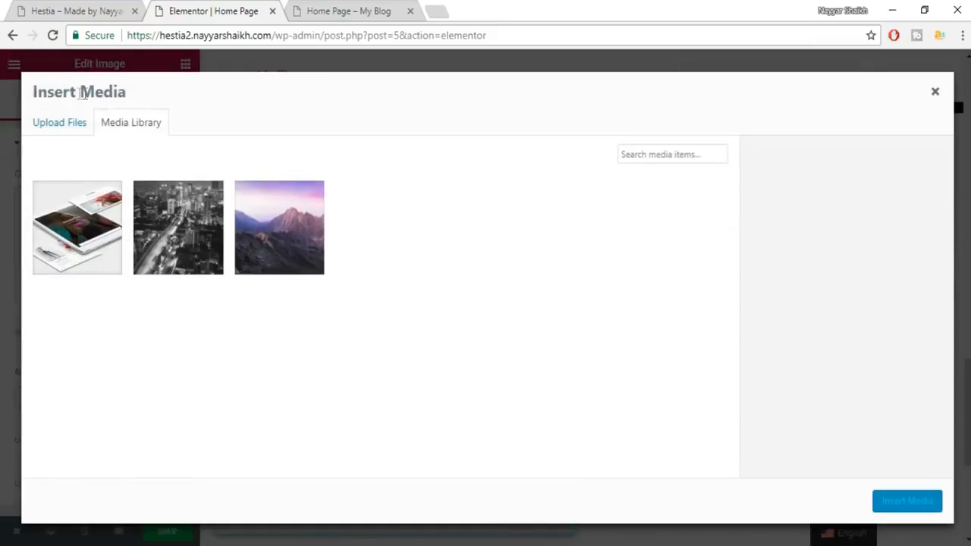
{"action": "left_click", "coordinate": [59, 123]}
{"action": "left_click", "coordinate": [502, 314]}
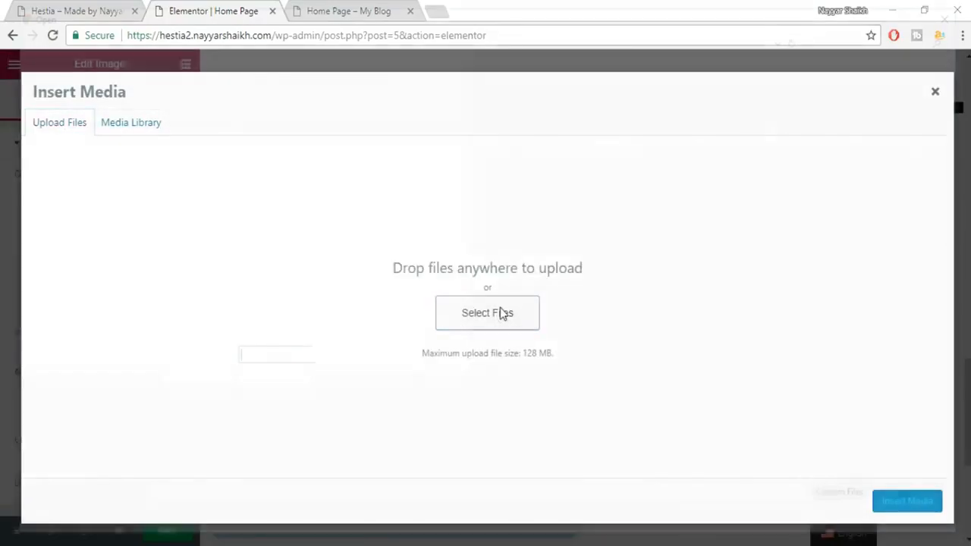
{"action": "left_click", "coordinate": [243, 118]}
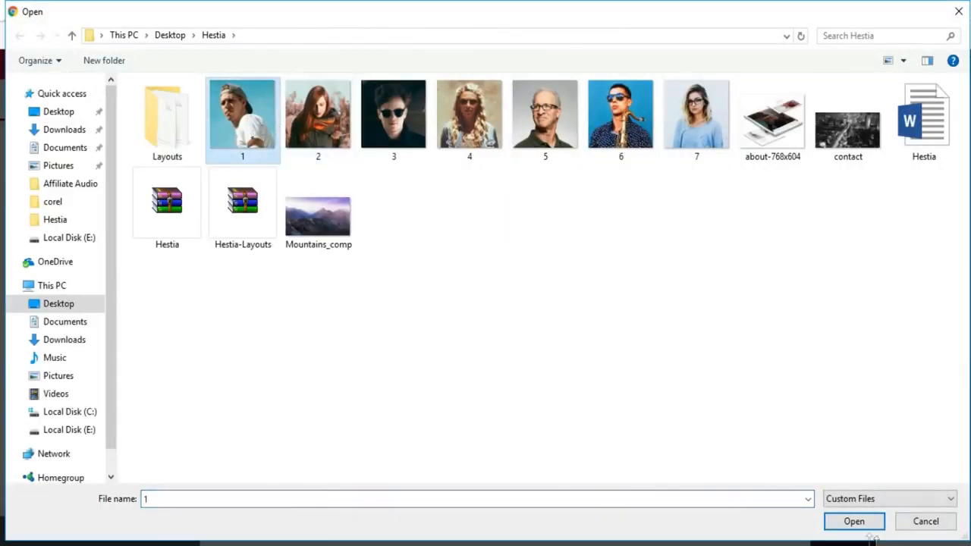
{"action": "left_click", "coordinate": [854, 521]}
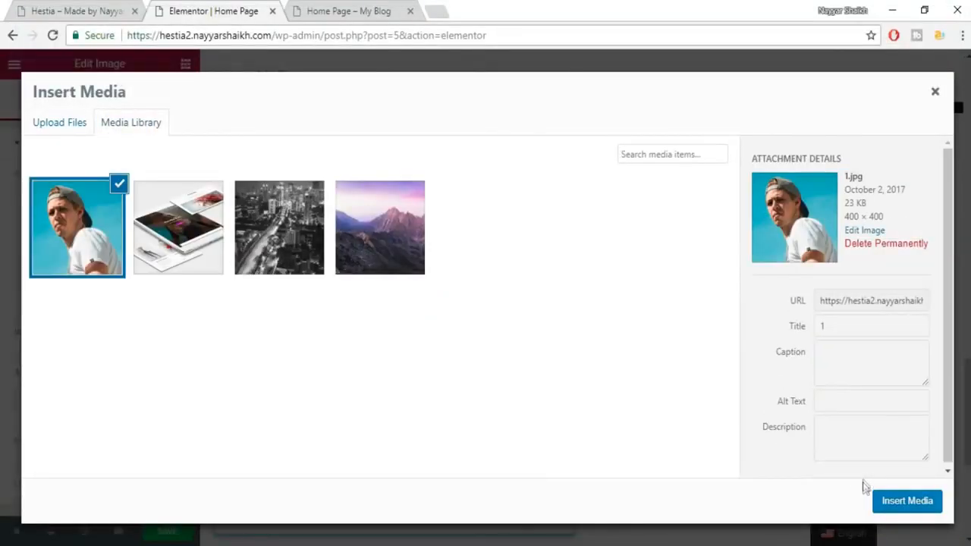
{"action": "left_click", "coordinate": [910, 502]}
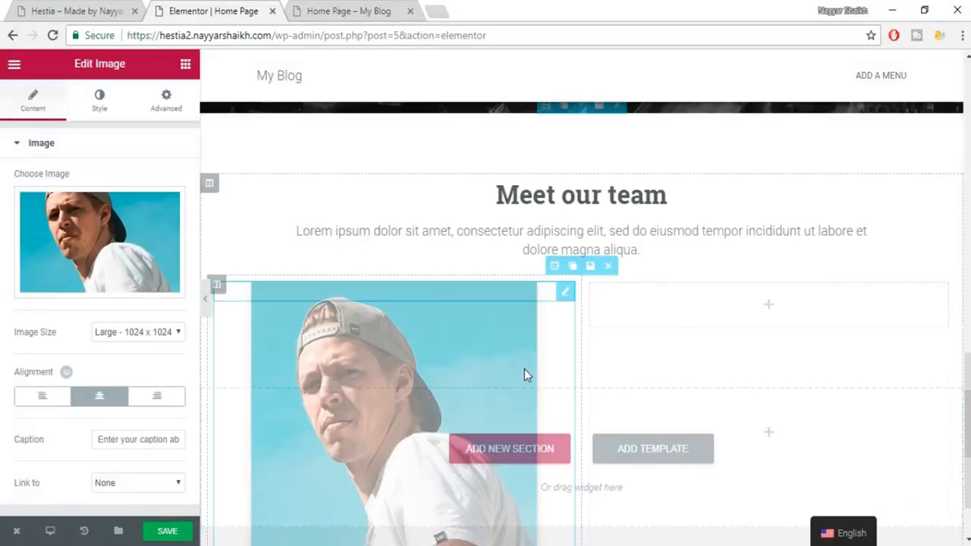
{"action": "scroll", "coordinate": [536, 344], "scroll_direction": "down", "scroll_amount": 2}
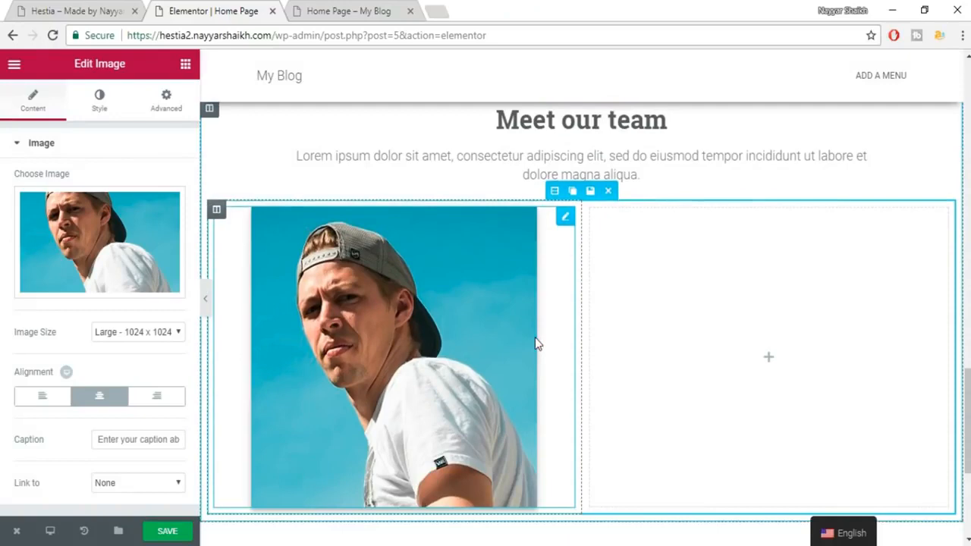
{"action": "left_click", "coordinate": [83, 9]}
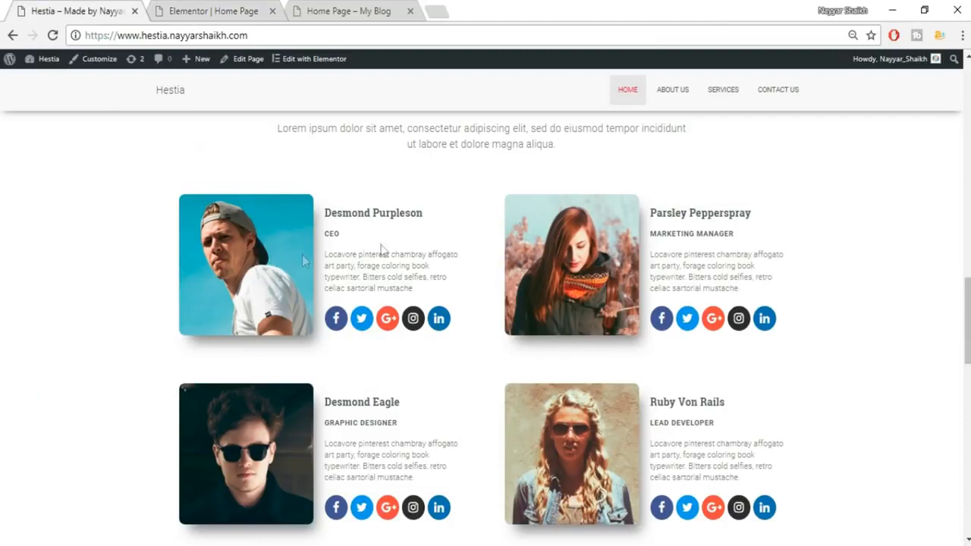
{"action": "left_click", "coordinate": [232, 9]}
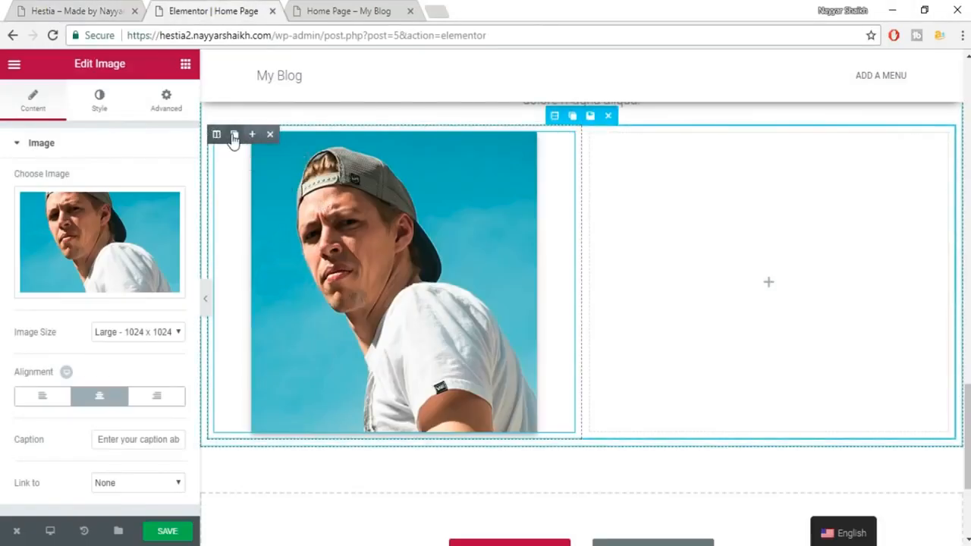
Add a third and fourth column so the team row has four columns.
{"action": "left_click", "coordinate": [252, 135]}
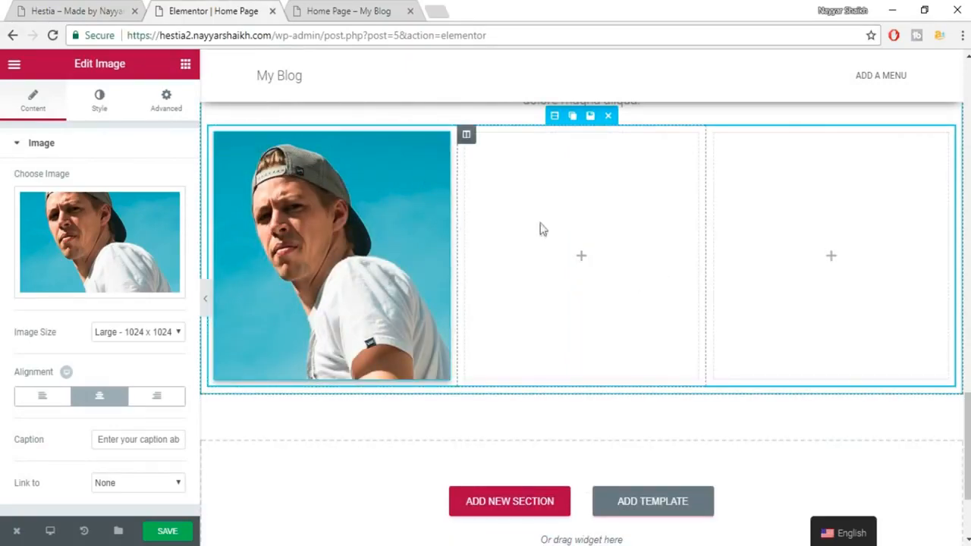
{"action": "scroll", "coordinate": [543, 229], "scroll_direction": "up", "scroll_amount": 2}
{"action": "scroll", "coordinate": [564, 306], "scroll_direction": "down", "scroll_amount": 1}
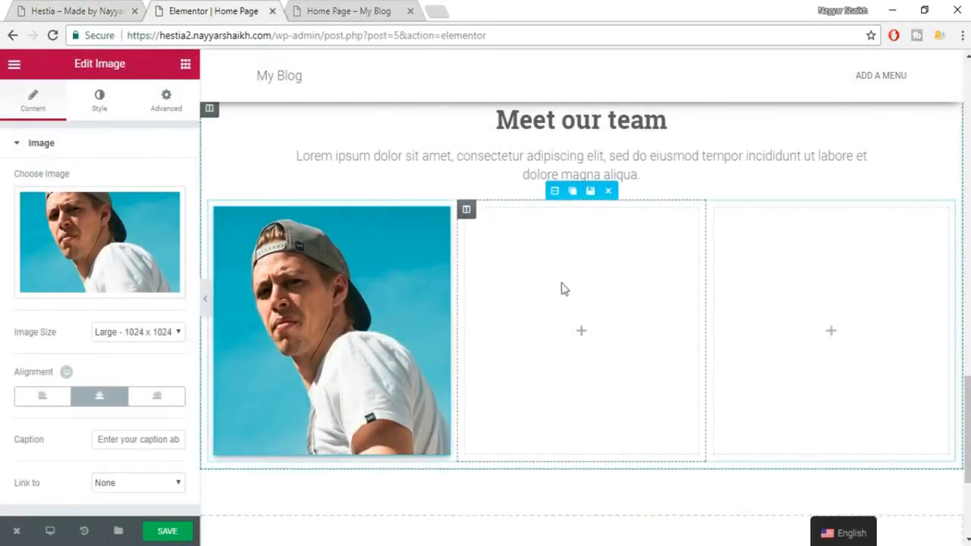
{"action": "left_click", "coordinate": [505, 216]}
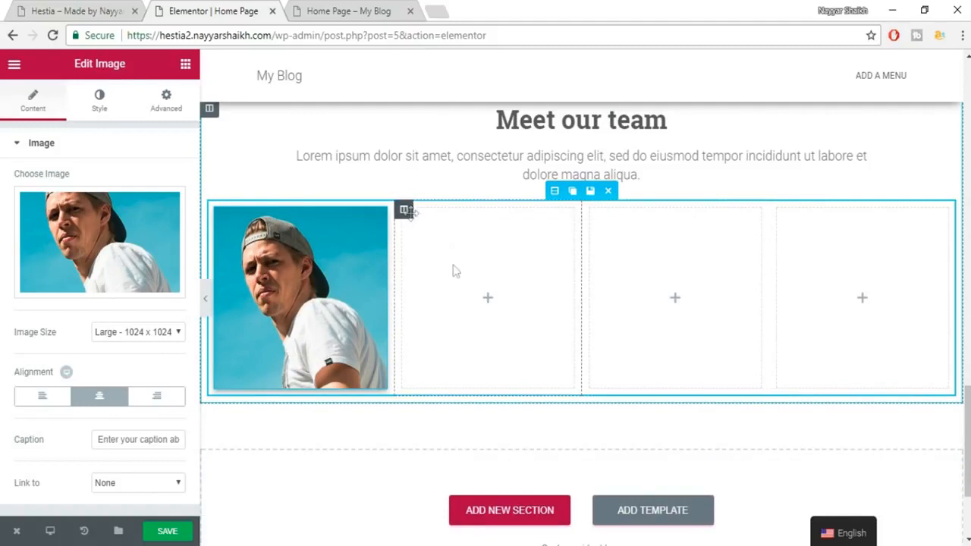
{"action": "left_click", "coordinate": [113, 9]}
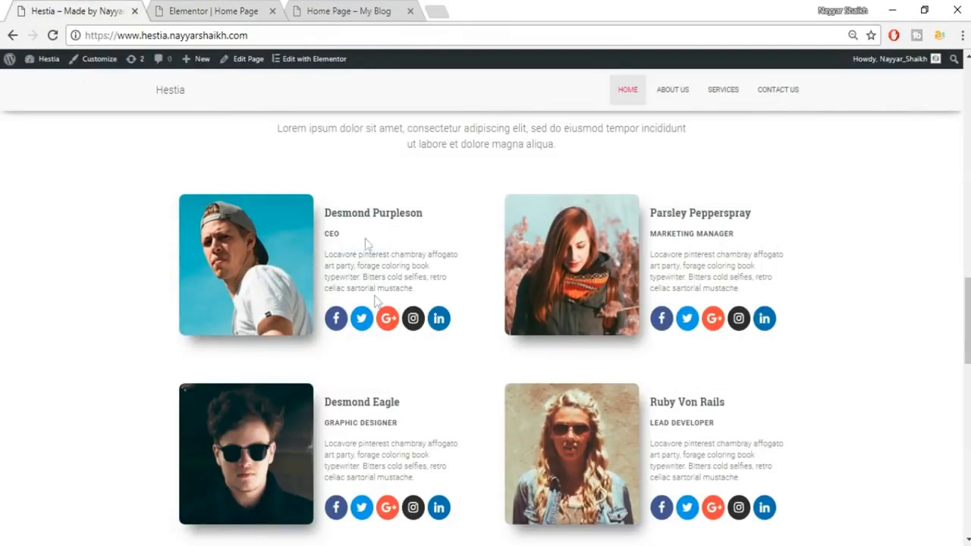
{"action": "left_click", "coordinate": [190, 9]}
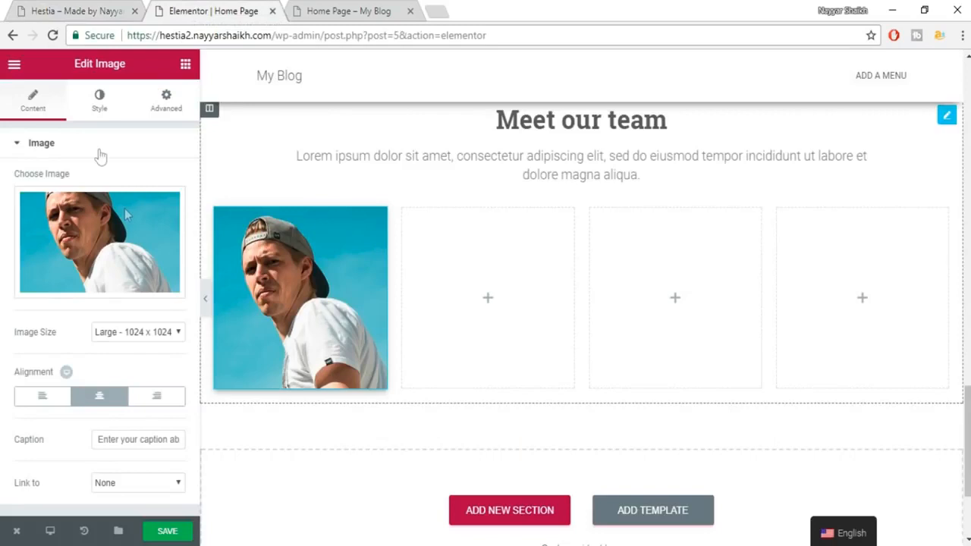
Add a heading to the second column with the first team member's name copied from the demo.
{"action": "left_click", "coordinate": [185, 67]}
{"action": "left_click_drag", "start_coordinate": [164, 189], "coordinate": [521, 308]}
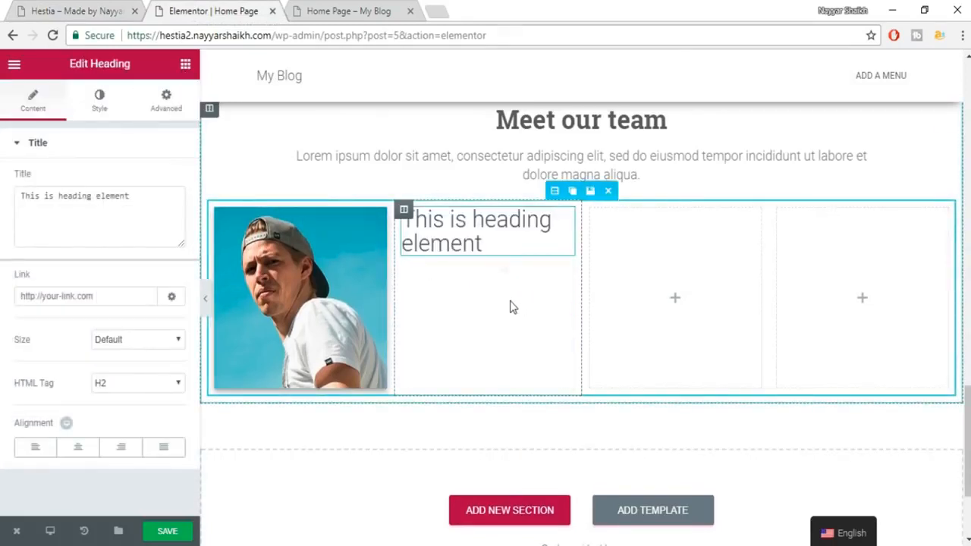
{"action": "left_click", "coordinate": [74, 9]}
{"action": "left_click_drag", "start_coordinate": [436, 215], "coordinate": [314, 222]}
{"action": "key", "text": "ctrl+c"}
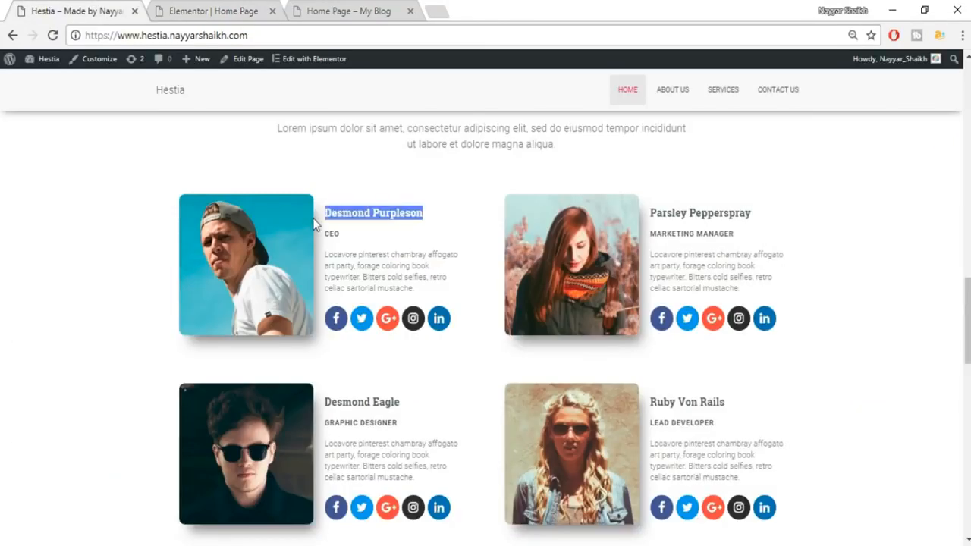
{"action": "left_click", "coordinate": [230, 6]}
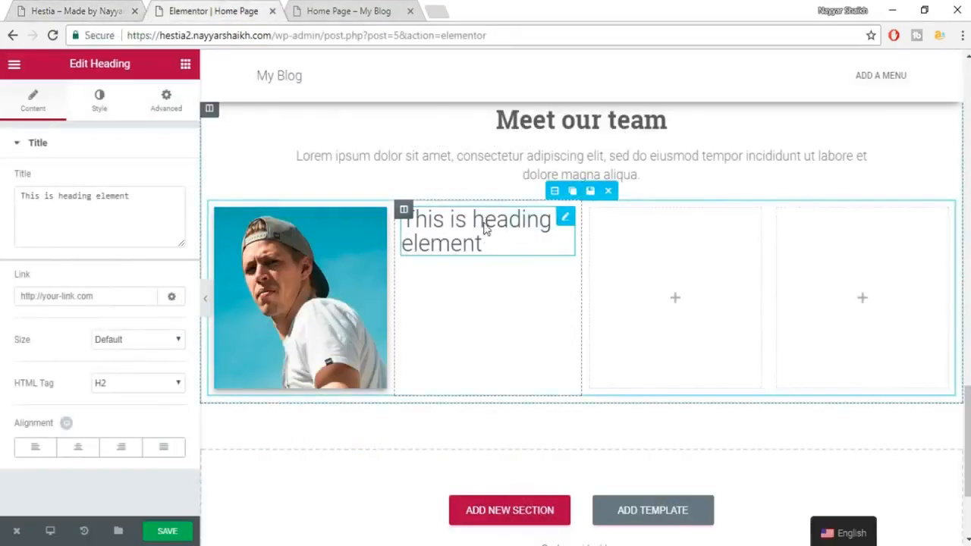
{"action": "left_click", "coordinate": [55, 219]}
{"action": "key", "text": "ctrl+a"}
{"action": "key", "text": "ctrl+v"}
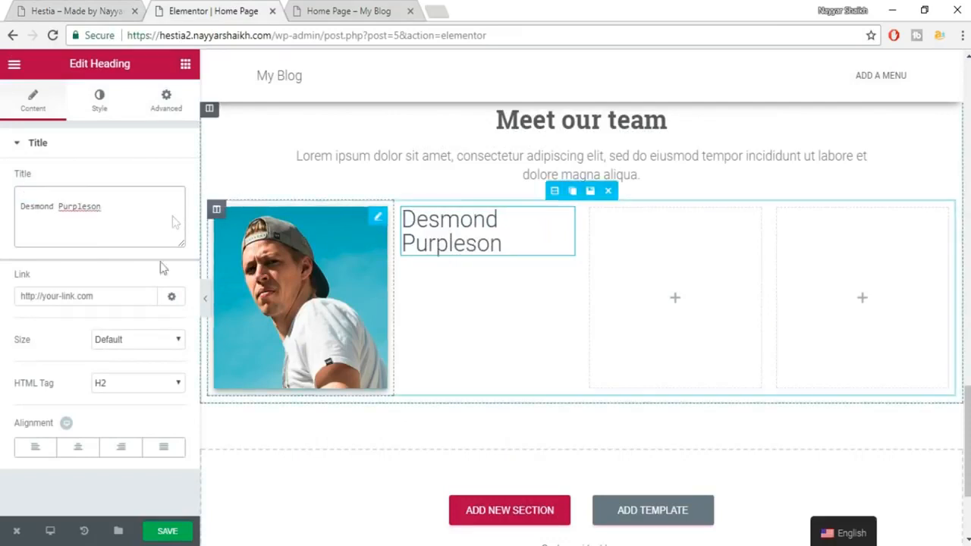
{"action": "left_click", "coordinate": [59, 7]}
{"action": "left_click", "coordinate": [206, 6]}
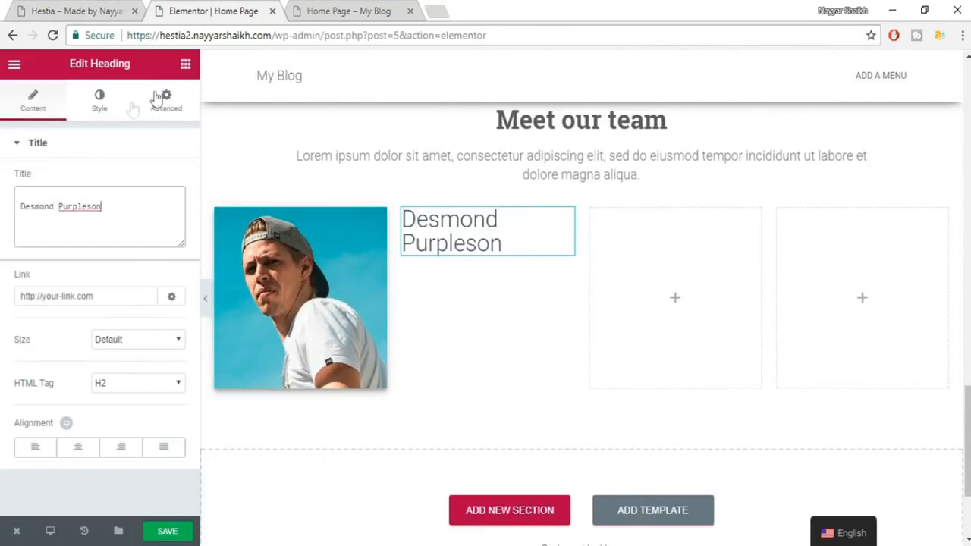
Color the name heading dark grey.
{"action": "left_click", "coordinate": [95, 107]}
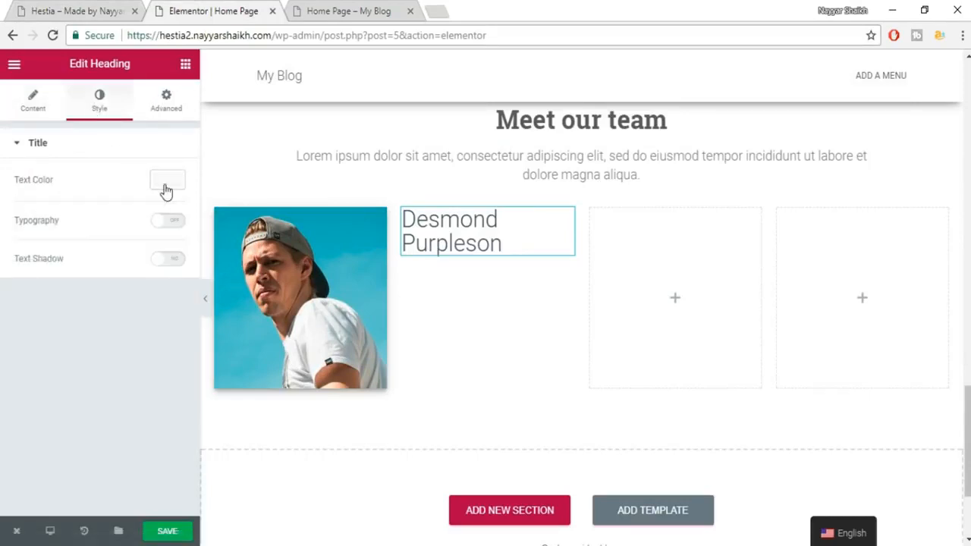
{"action": "left_click", "coordinate": [165, 182]}
{"action": "left_click", "coordinate": [41, 344]}
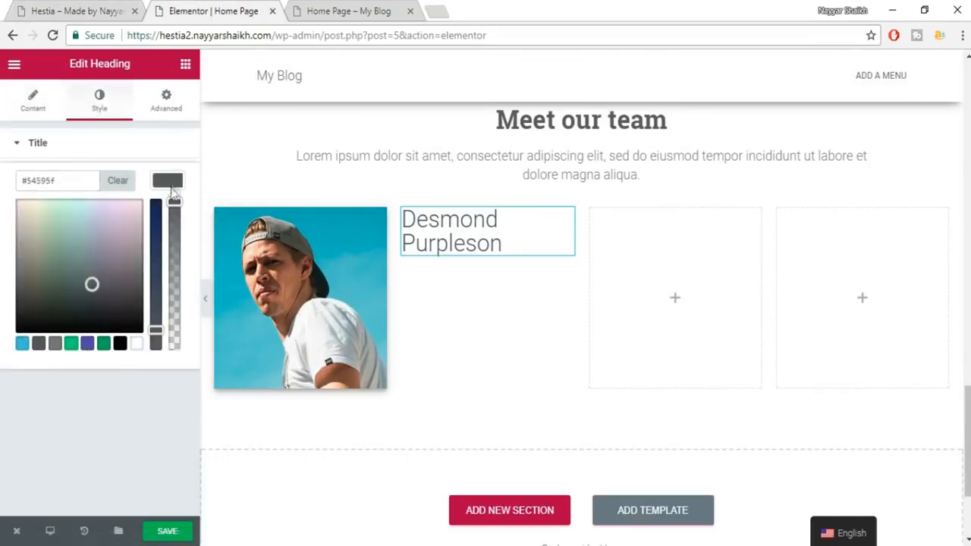
{"action": "left_click", "coordinate": [170, 182]}
Set the name heading typography to 18px Roboto Slab, weight 600.
{"action": "left_click", "coordinate": [170, 222]}
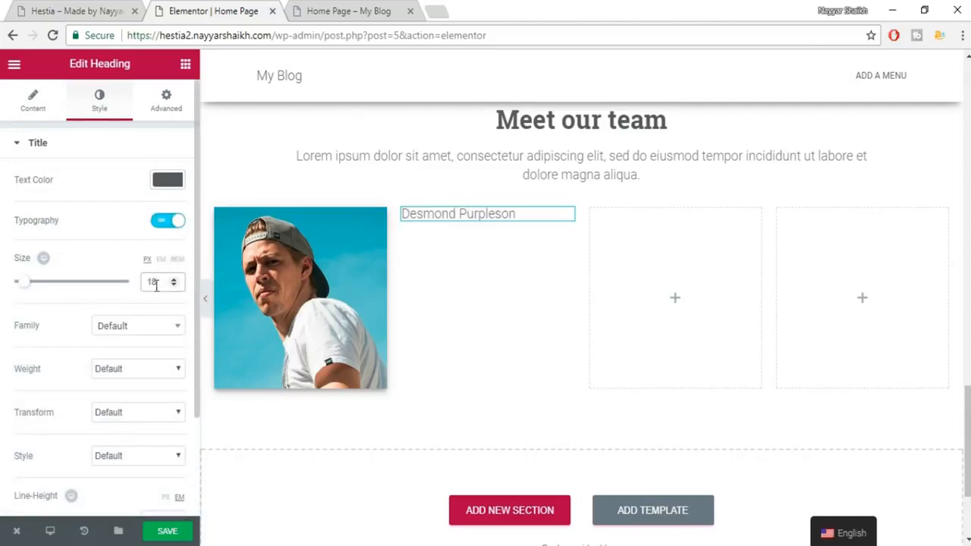
{"action": "left_click", "coordinate": [135, 338]}
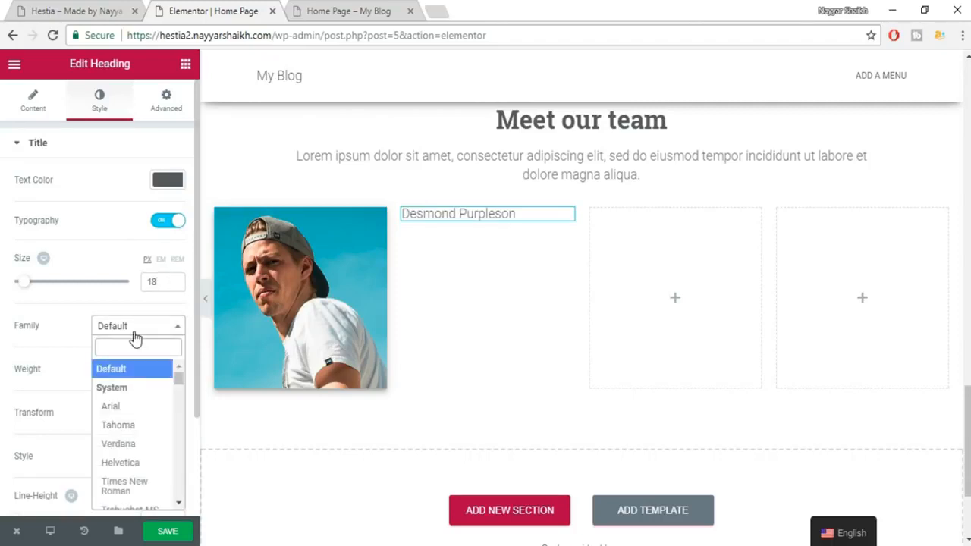
{"action": "type", "text": "robot"}
{"action": "key", "text": "Down"}
{"action": "key", "text": "Down"}
{"action": "key", "text": "Down"}
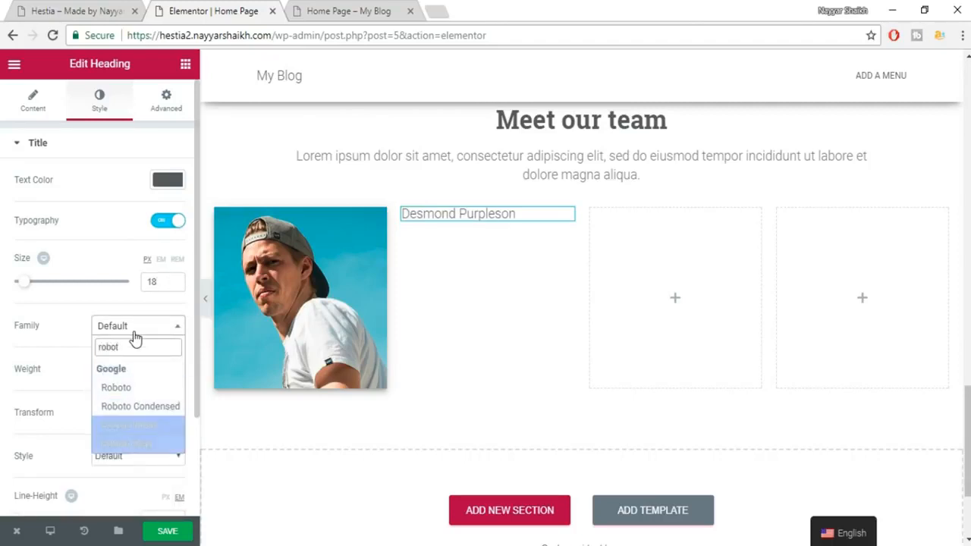
{"action": "key", "text": "Return"}
{"action": "left_click", "coordinate": [146, 362]}
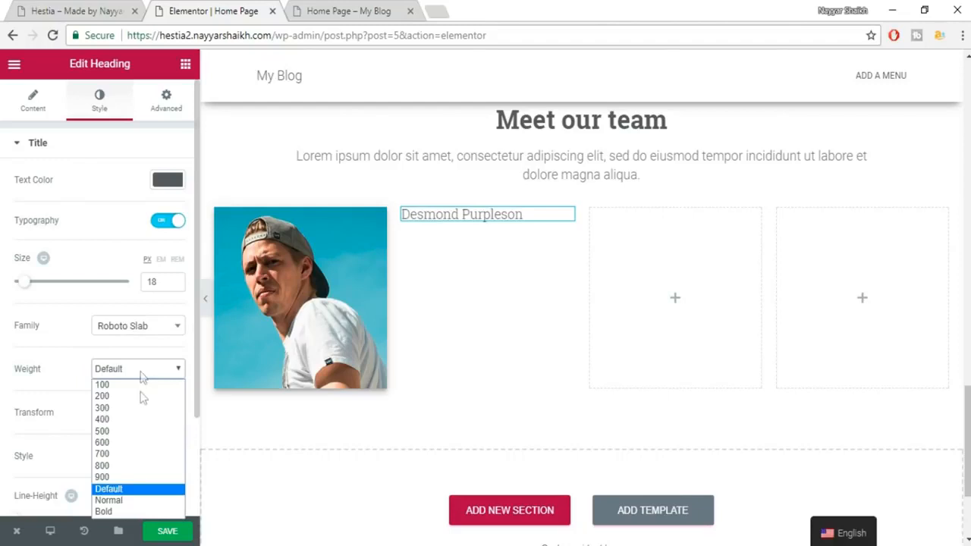
{"action": "left_click", "coordinate": [134, 447]}
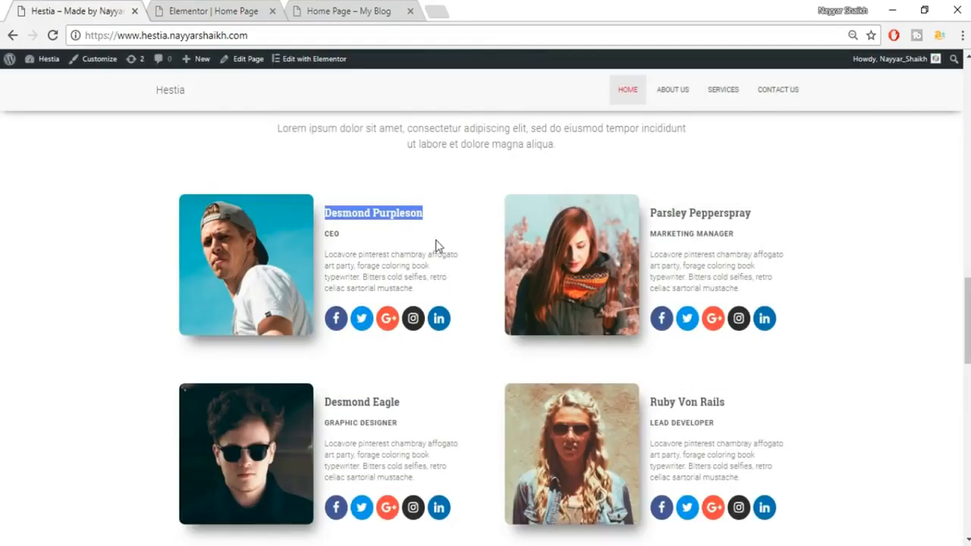
{"action": "left_click", "coordinate": [343, 235]}
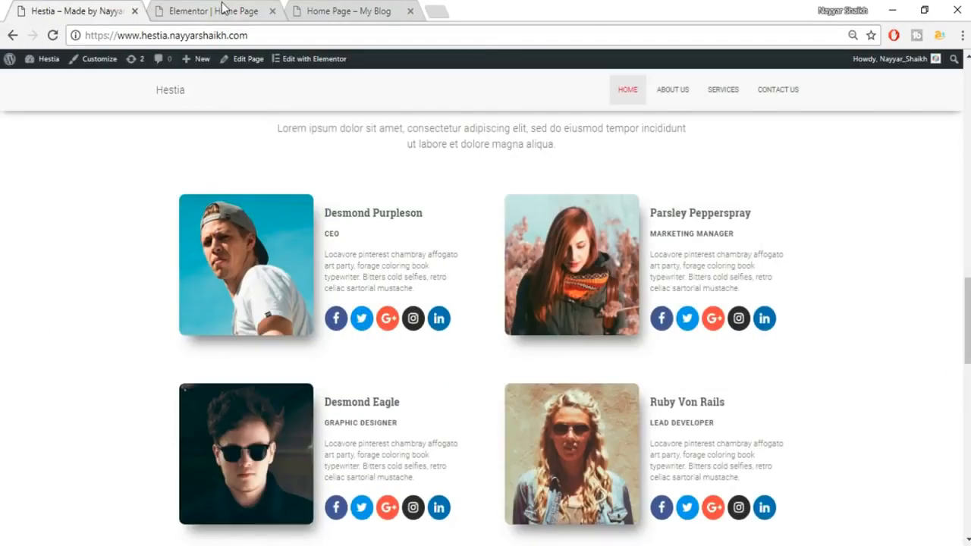
{"action": "left_click", "coordinate": [222, 10]}
Add a heading below the member's name with the title 'CEO'.
{"action": "left_click", "coordinate": [185, 64]}
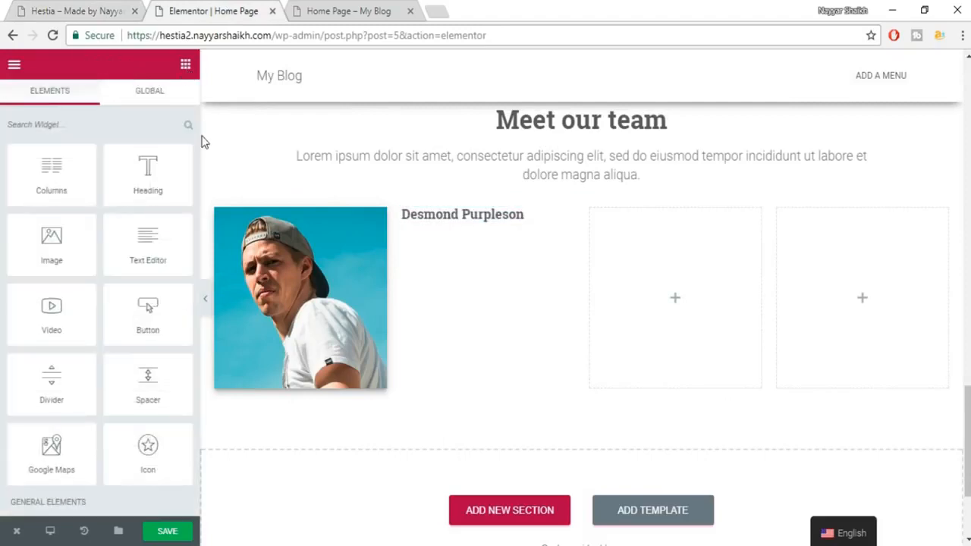
{"action": "left_click_drag", "start_coordinate": [163, 174], "coordinate": [478, 279]}
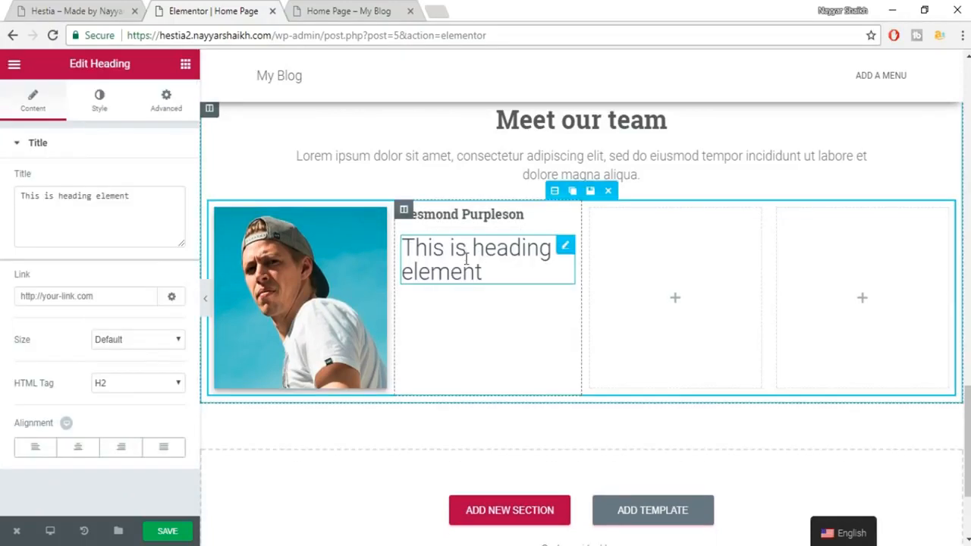
{"action": "left_click", "coordinate": [52, 7]}
{"action": "left_click_drag", "start_coordinate": [348, 243], "coordinate": [313, 244]}
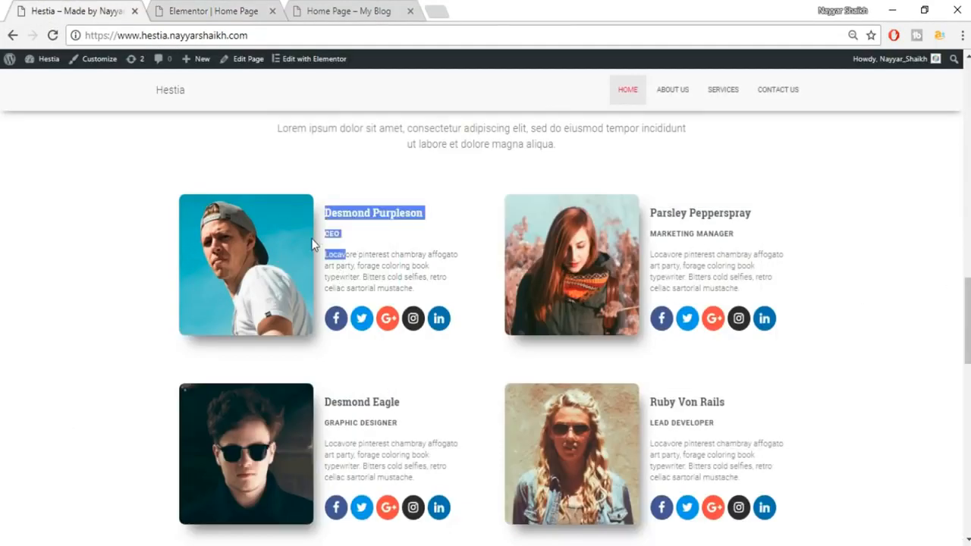
{"action": "left_click", "coordinate": [188, 6]}
{"action": "triple_click", "coordinate": [133, 210]}
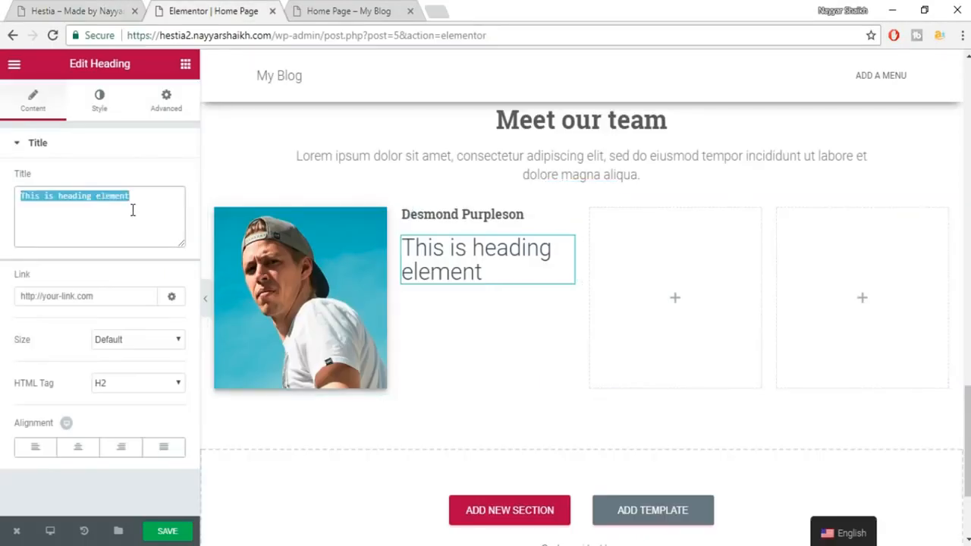
{"action": "type", "text": "CEO"}
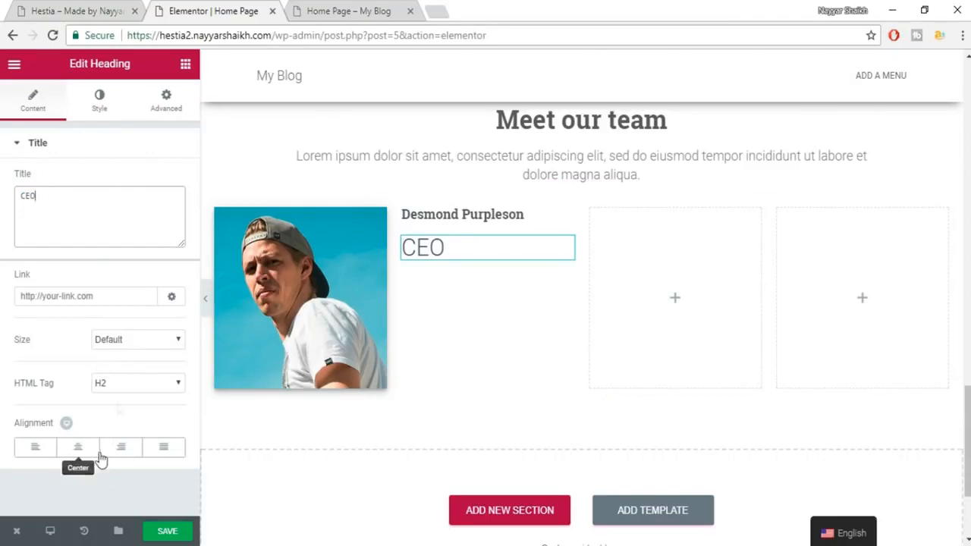
Style the CEO heading grey in 14px Roboto, weight 600.
{"action": "left_click", "coordinate": [97, 114]}
{"action": "left_click", "coordinate": [162, 189]}
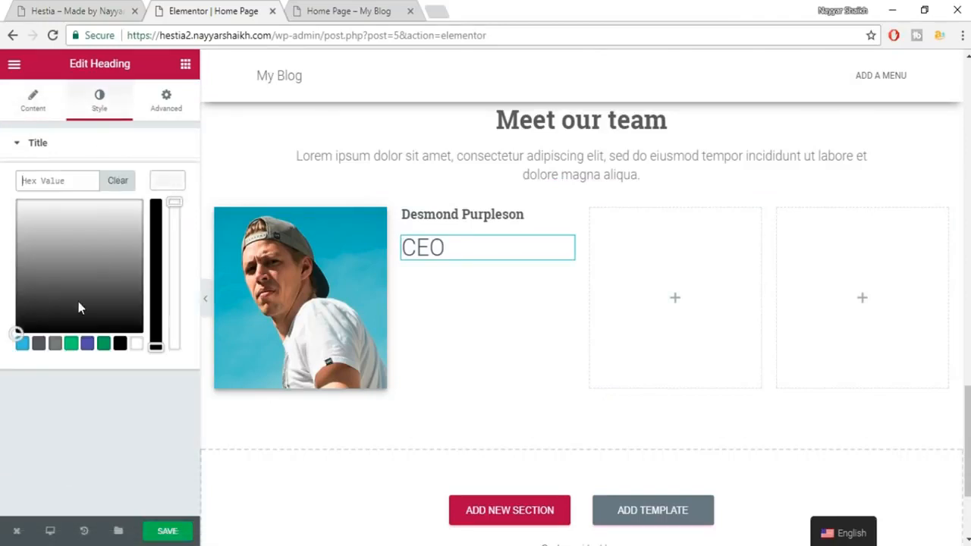
{"action": "left_click", "coordinate": [57, 345]}
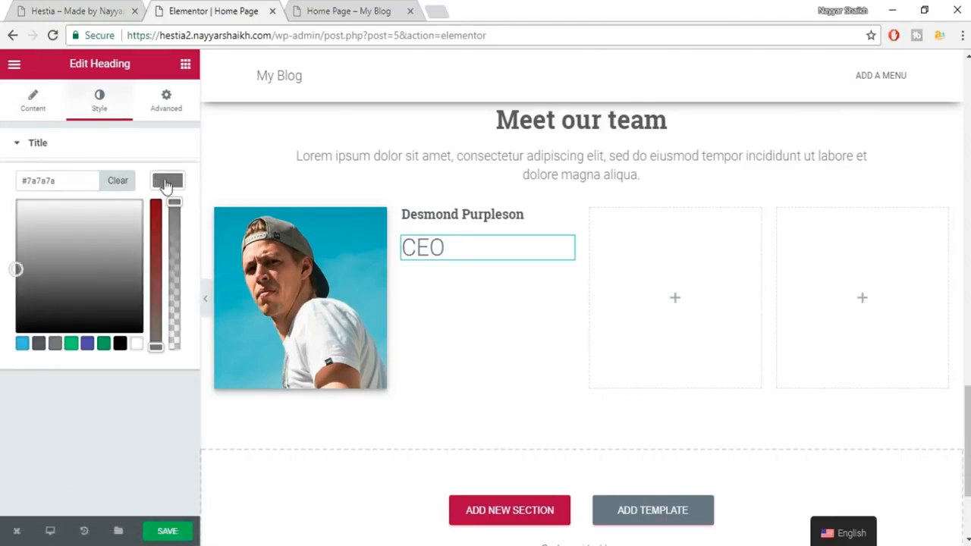
{"action": "left_click", "coordinate": [167, 181]}
{"action": "left_click", "coordinate": [169, 221]}
{"action": "left_click", "coordinate": [152, 289]}
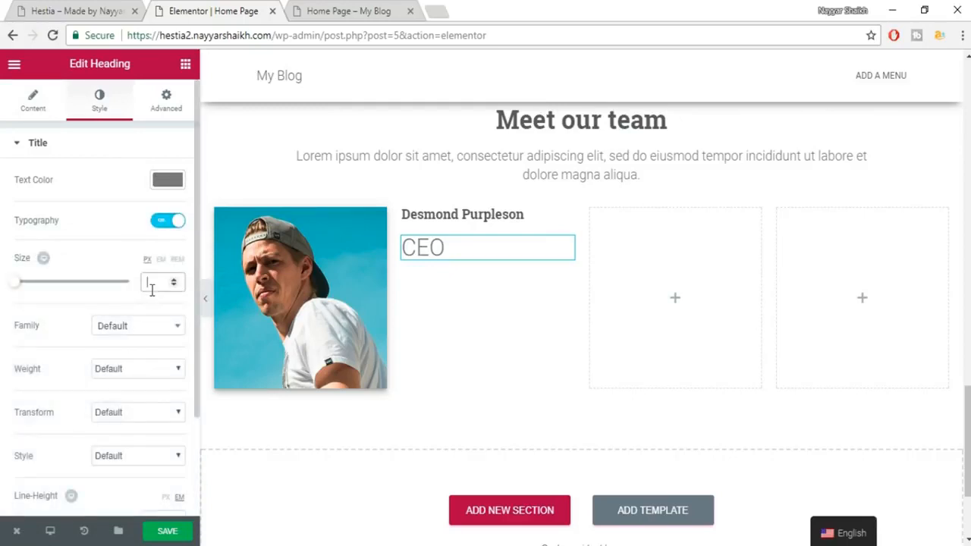
{"action": "type", "text": "1"}
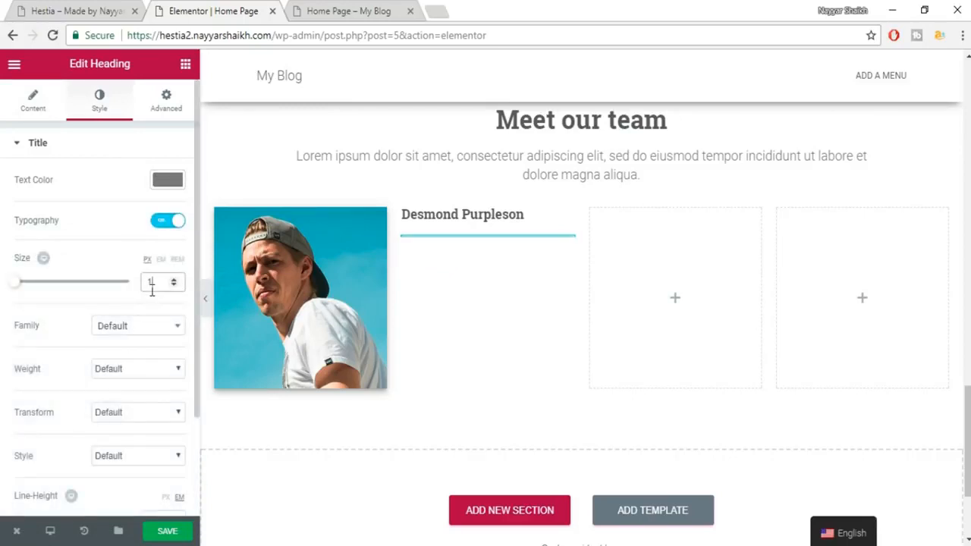
{"action": "type", "text": "2"}
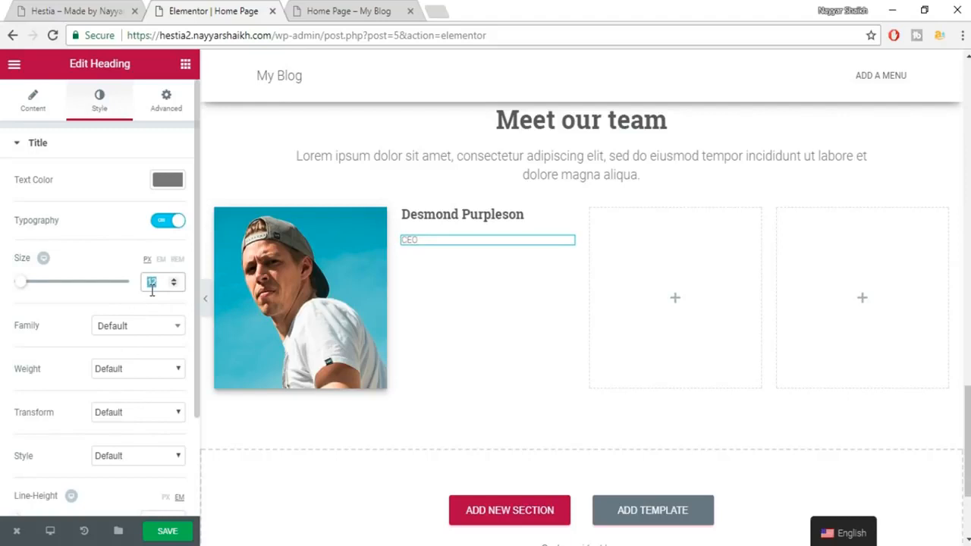
{"action": "type", "text": "14"}
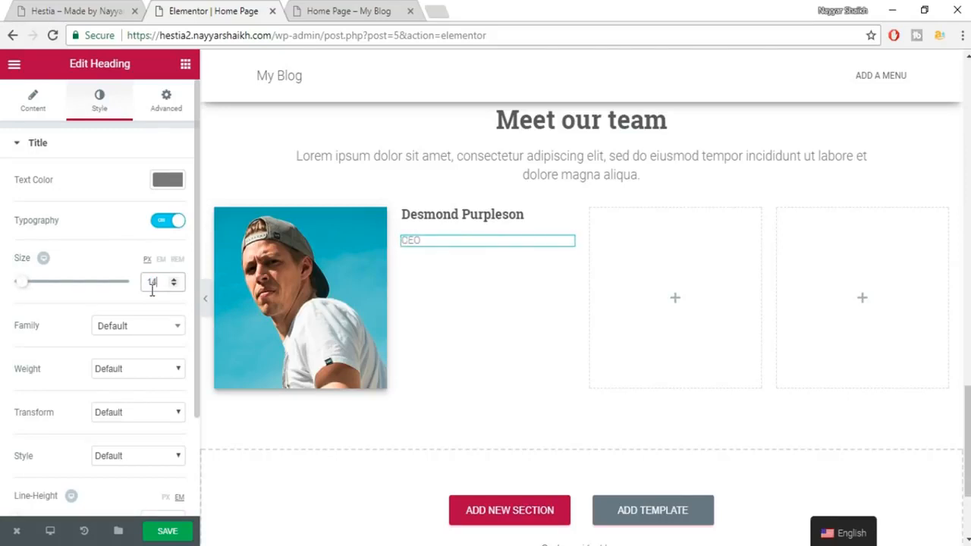
{"action": "left_click", "coordinate": [136, 327]}
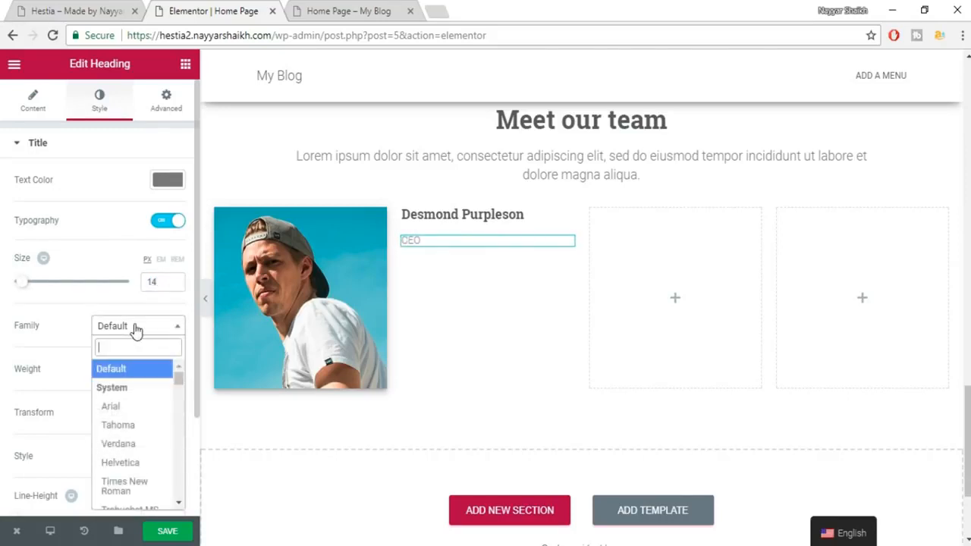
{"action": "type", "text": "robo"}
{"action": "key", "text": "Return"}
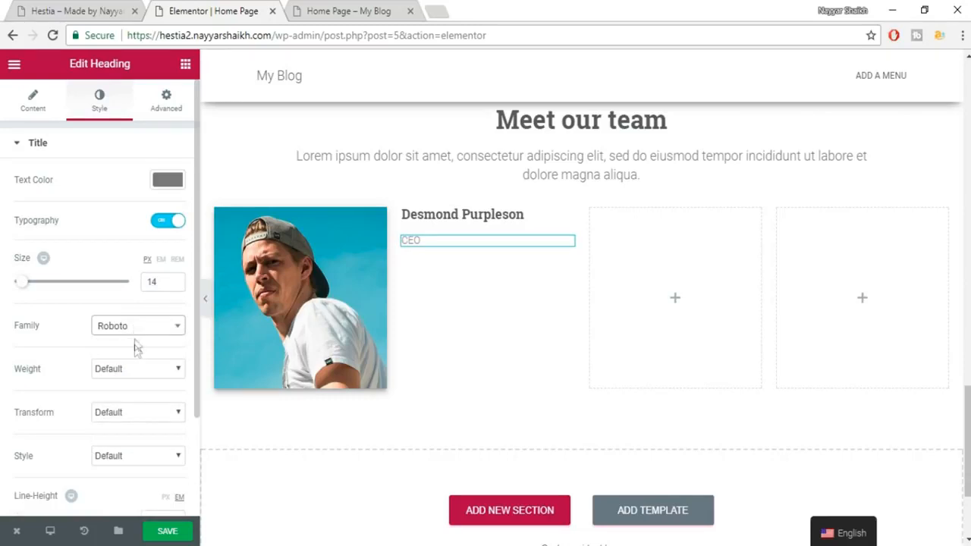
{"action": "left_click", "coordinate": [130, 367]}
{"action": "left_click", "coordinate": [113, 443]}
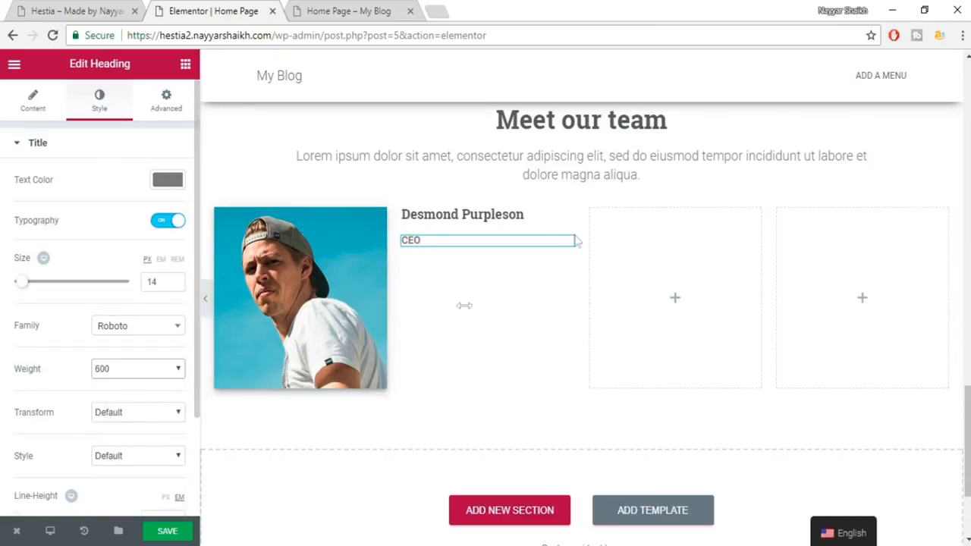
Select the team card's bio paragraph on the Hestia demo.
{"action": "left_click", "coordinate": [58, 9]}
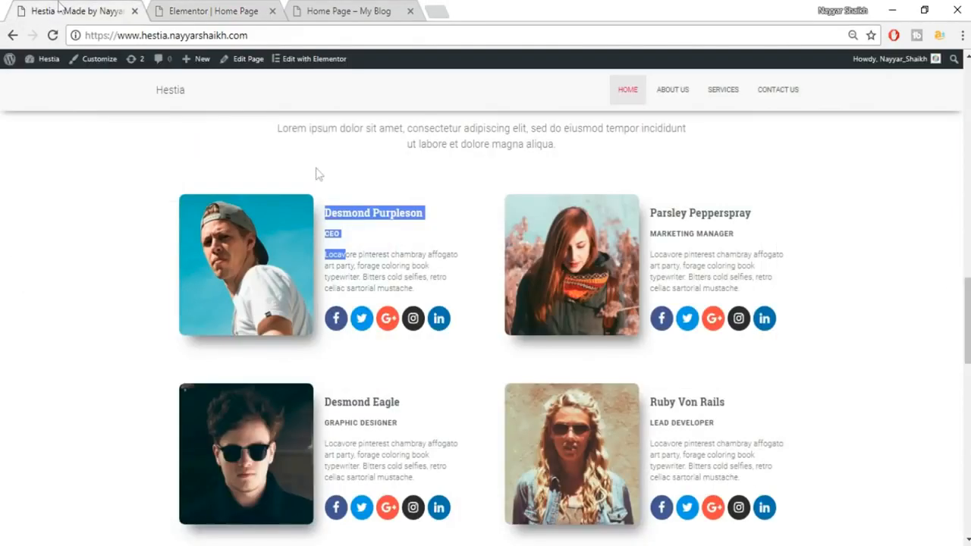
{"action": "left_click", "coordinate": [368, 261]}
{"action": "triple_click", "coordinate": [356, 264]}
{"action": "key", "text": "ctrl+c"}
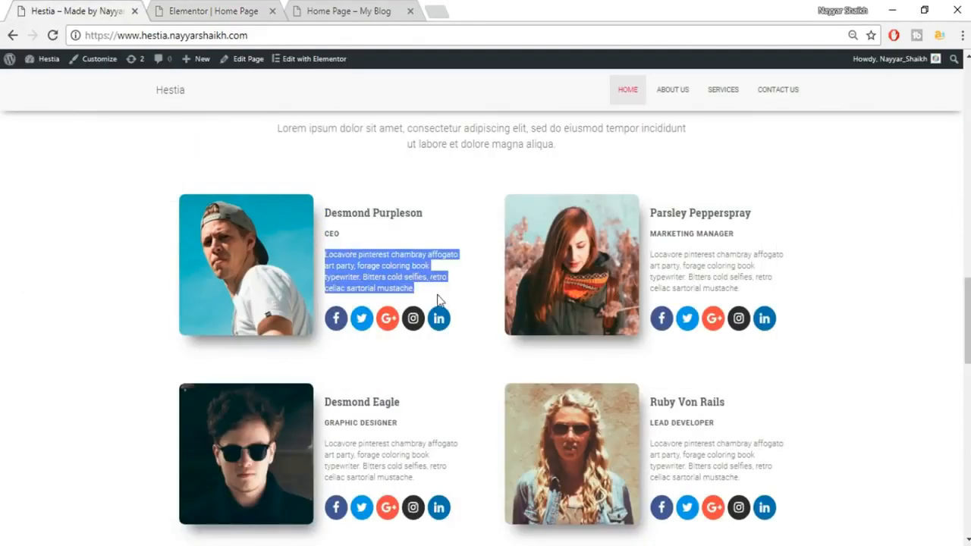
Add a heading below the CEO line and paste Desmond's bio paragraph as its title.
{"action": "left_click", "coordinate": [182, 8]}
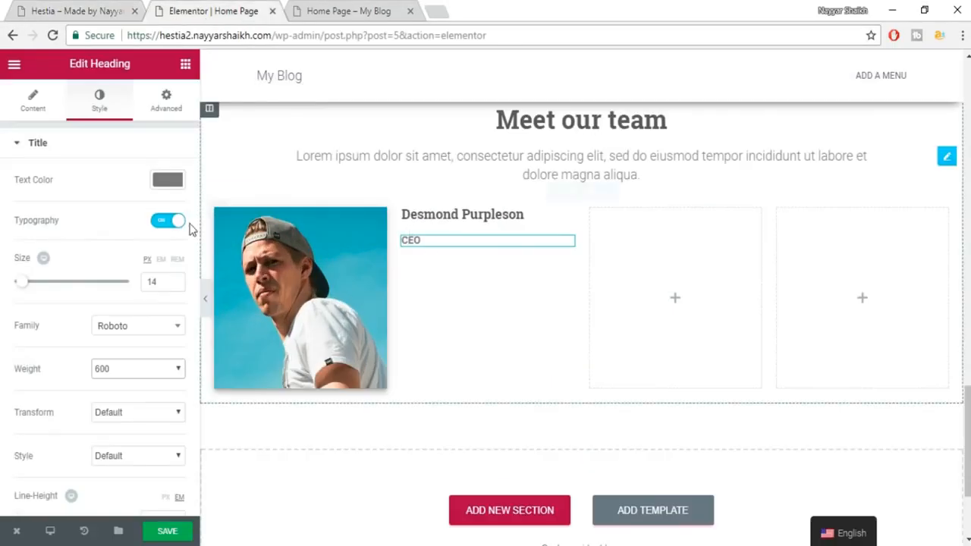
{"action": "left_click", "coordinate": [185, 66]}
{"action": "left_click_drag", "start_coordinate": [147, 173], "coordinate": [470, 245]}
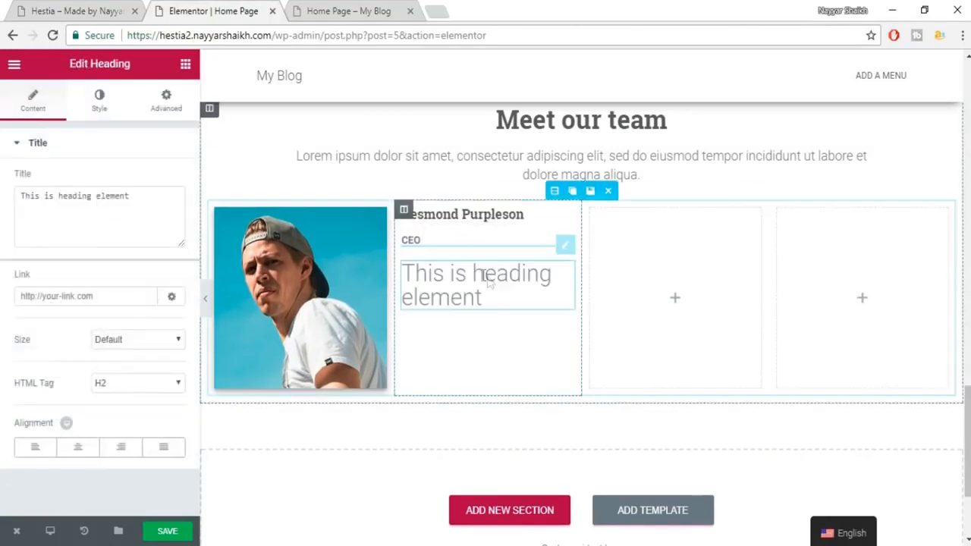
{"action": "triple_click", "coordinate": [109, 221]}
{"action": "key", "text": "ctrl+v"}
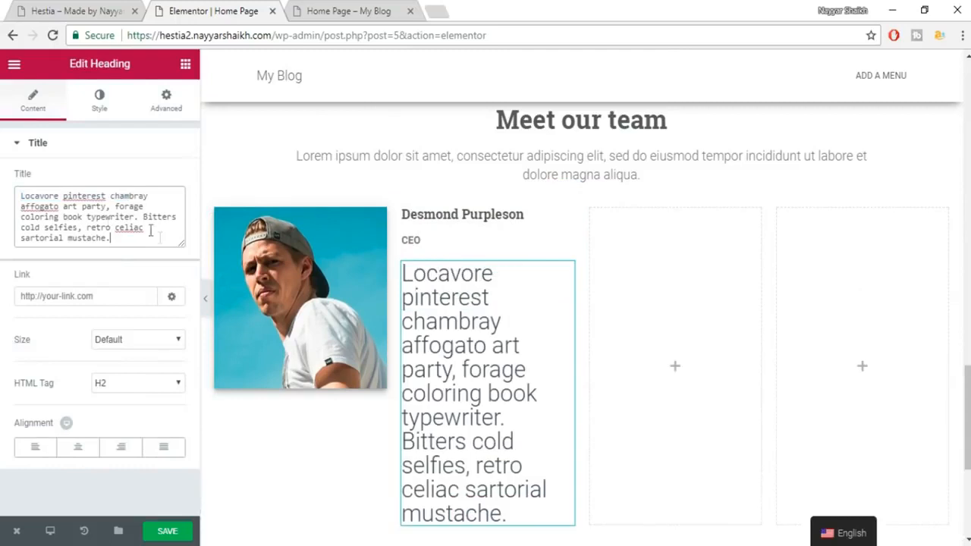
Make the bio text grey #7a7a7a.
{"action": "left_click", "coordinate": [100, 98]}
{"action": "left_click", "coordinate": [167, 183]}
{"action": "left_click", "coordinate": [56, 343]}
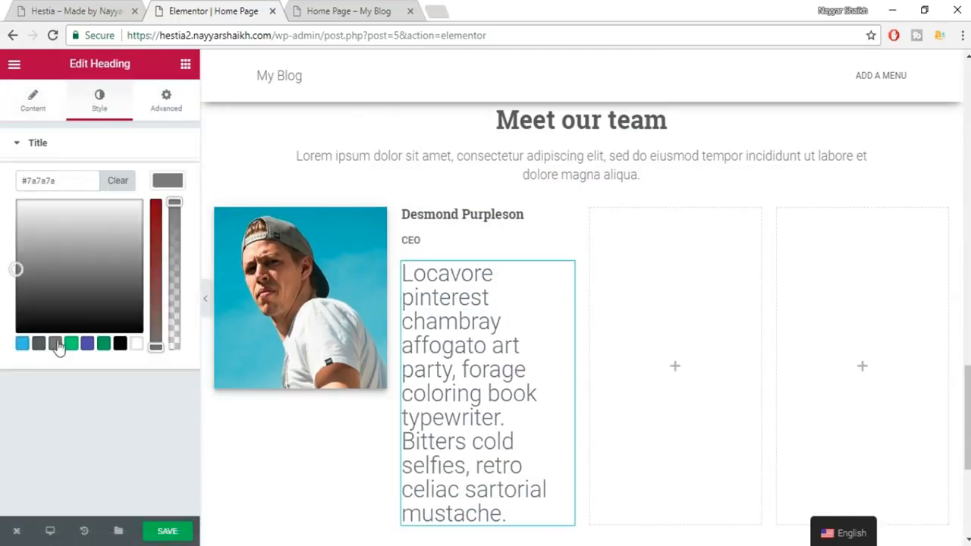
{"action": "left_click", "coordinate": [168, 182]}
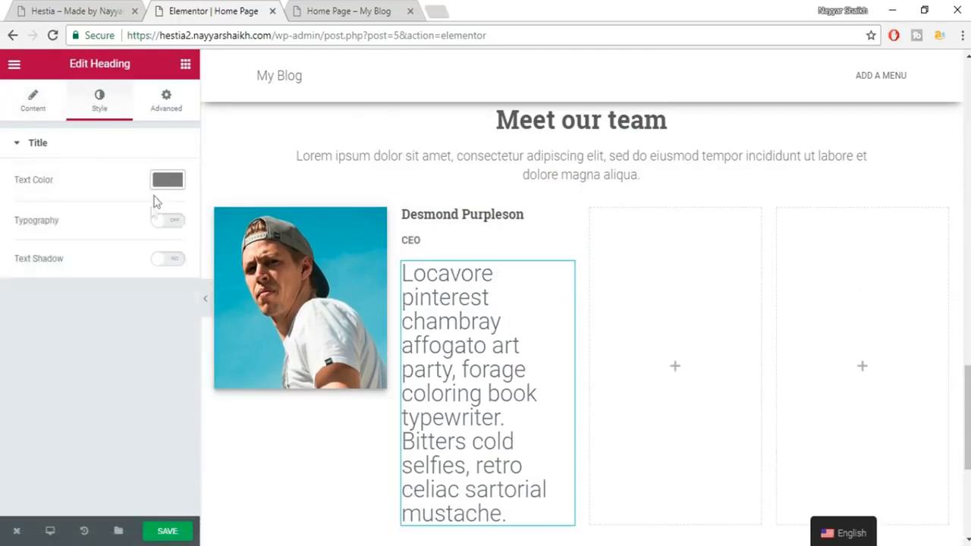
Turn on custom typography for the bio and set its font size to 14 px.
{"action": "left_click", "coordinate": [167, 221]}
{"action": "left_click", "coordinate": [160, 280]}
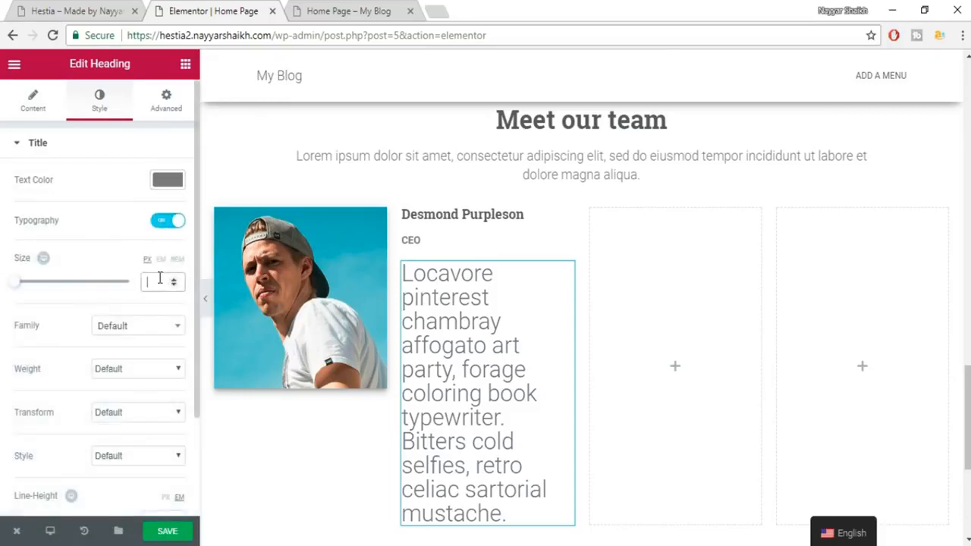
{"action": "type", "text": "0"}
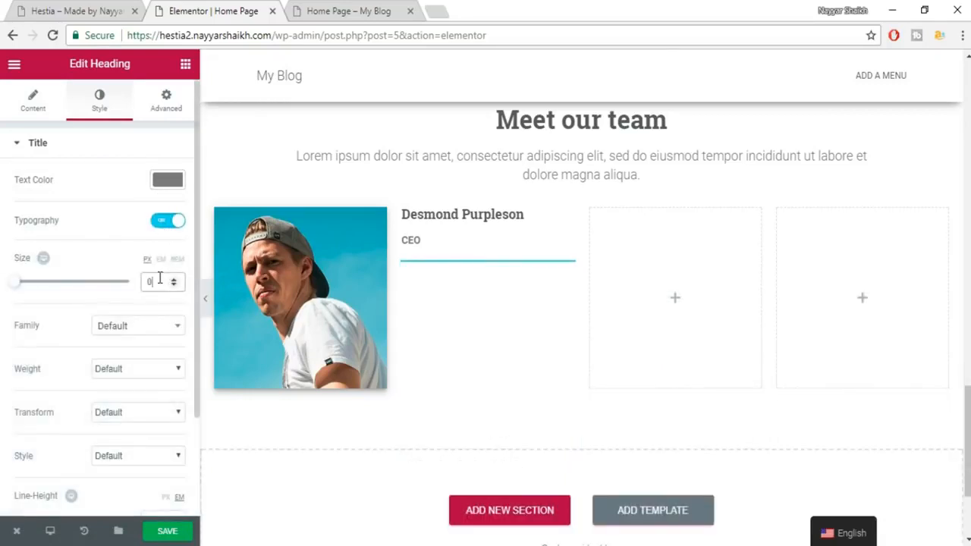
{"action": "type", "text": "12"}
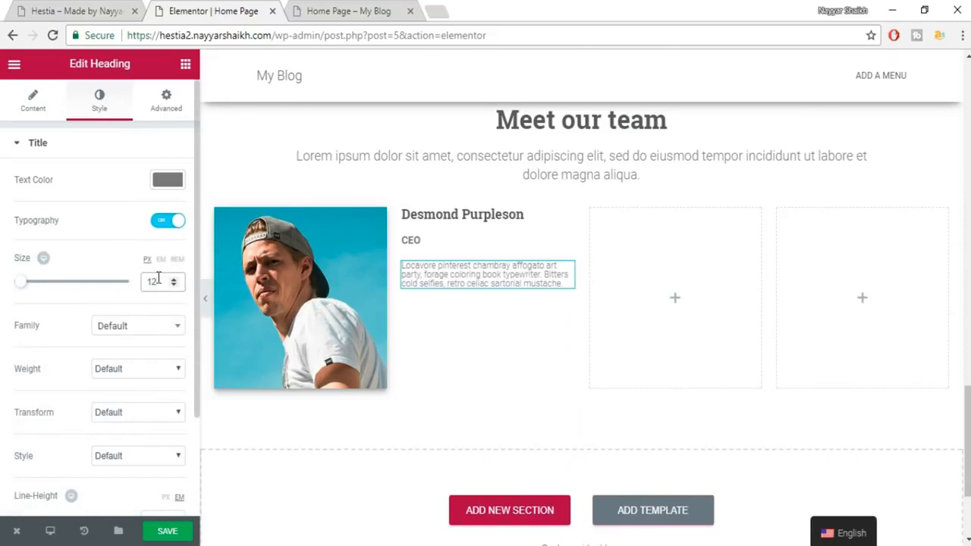
{"action": "left_click", "coordinate": [42, 7]}
{"action": "left_click", "coordinate": [201, 8]}
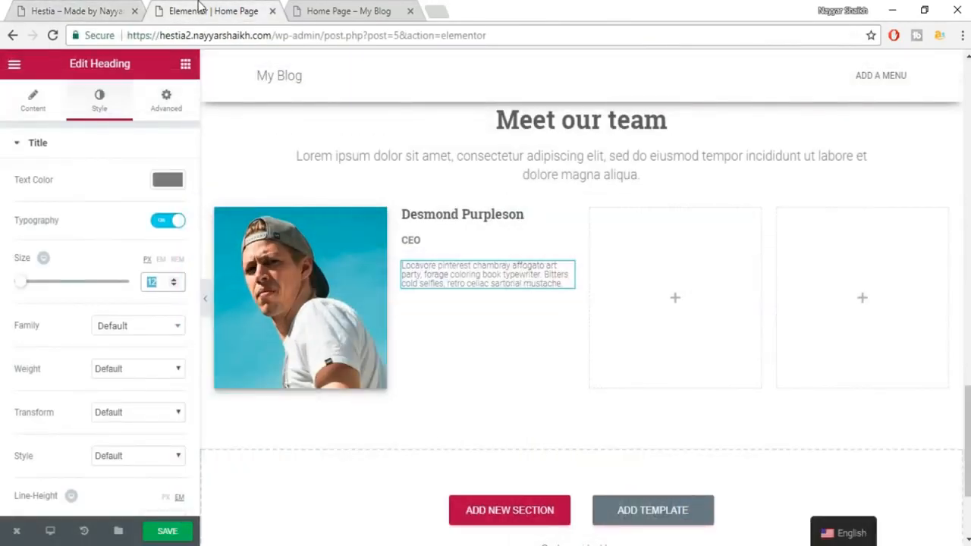
{"action": "type", "text": "01"}
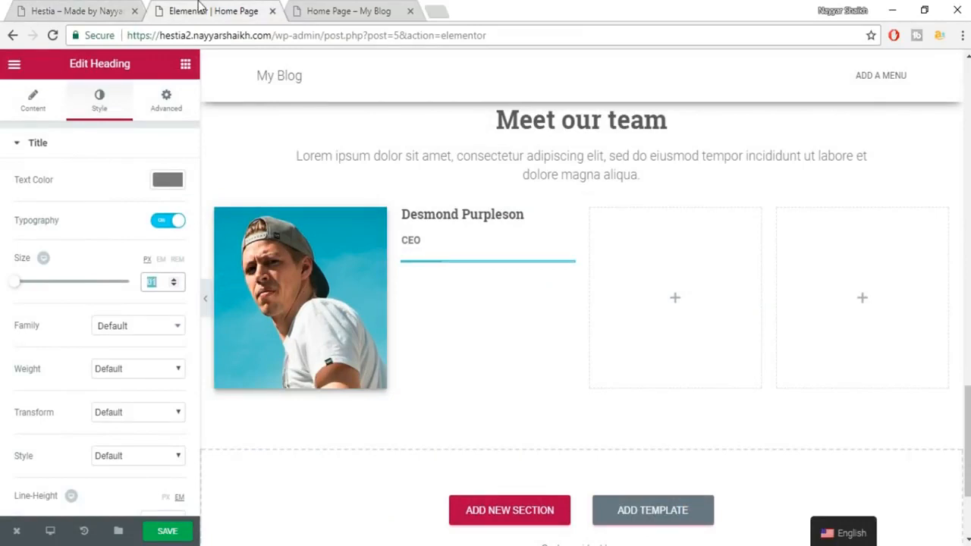
{"action": "type", "text": "4"}
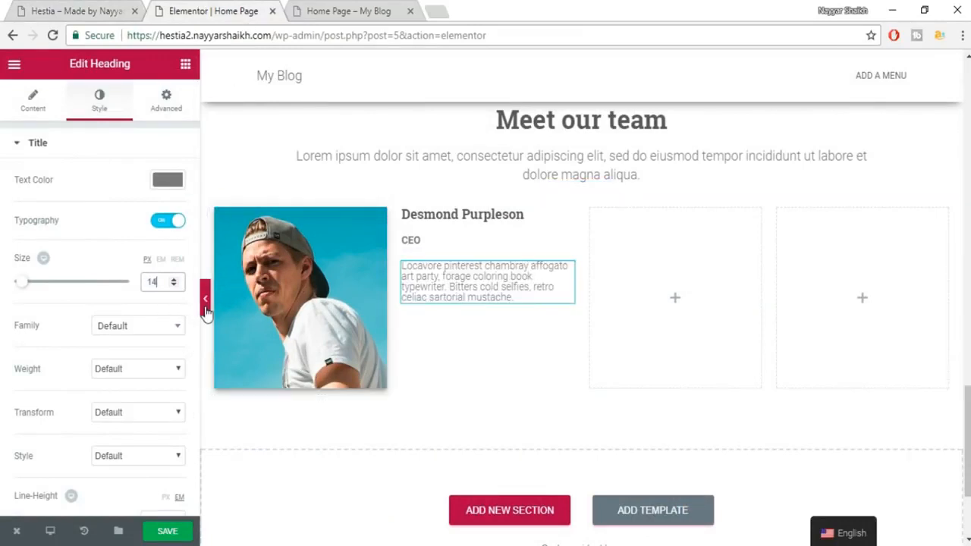
Set the bio line height to 1.4 em and compare it with the Hestia demo card.
{"action": "scroll", "coordinate": [180, 353], "scroll_direction": "down", "scroll_amount": 2}
{"action": "scroll", "coordinate": [154, 391], "scroll_direction": "down", "scroll_amount": 1}
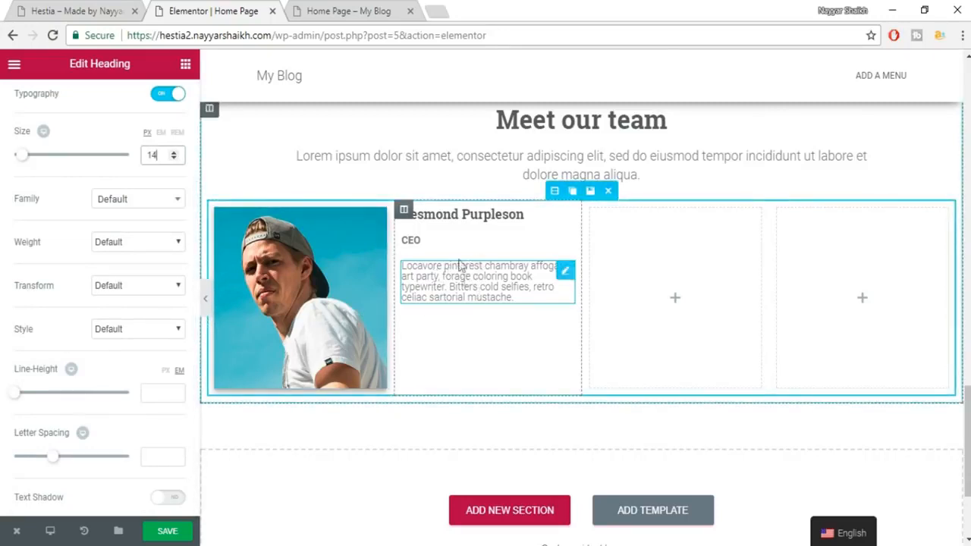
{"action": "left_click", "coordinate": [161, 392]}
{"action": "type", "text": "1."}
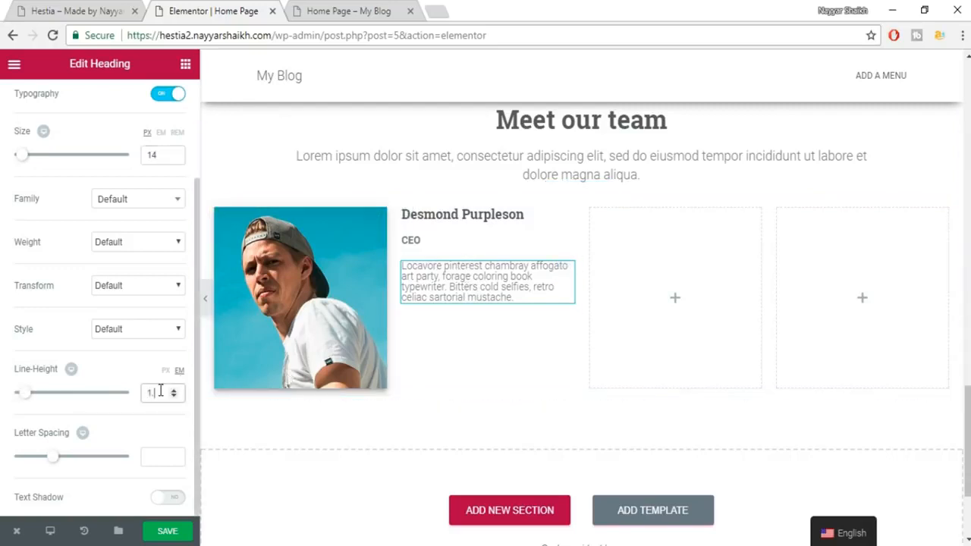
{"action": "type", "text": "4"}
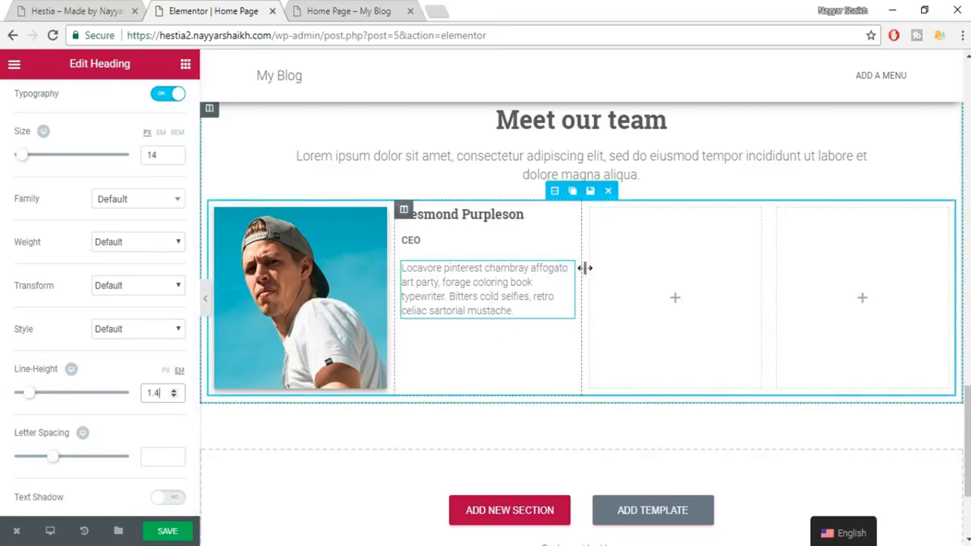
{"action": "left_click", "coordinate": [103, 9]}
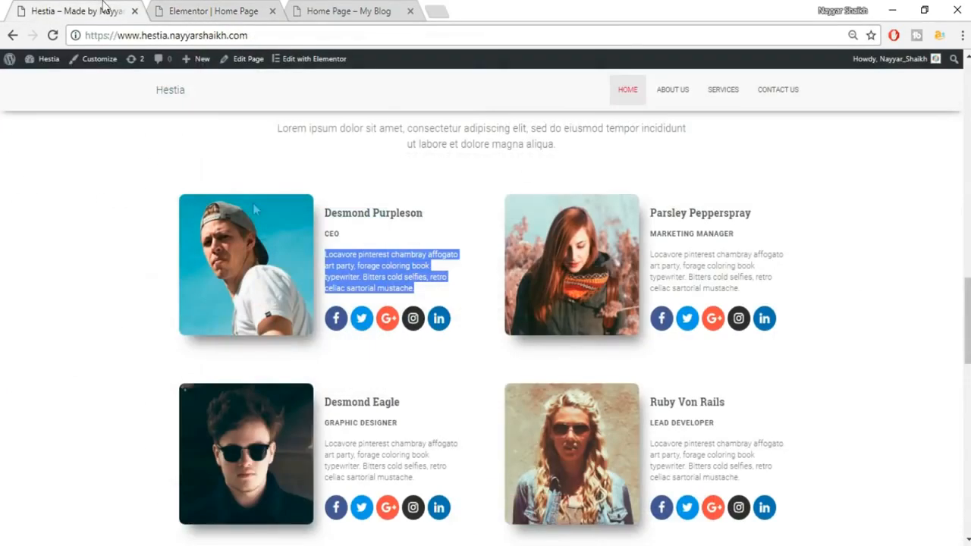
{"action": "left_click", "coordinate": [437, 355]}
{"action": "left_click", "coordinate": [199, 9]}
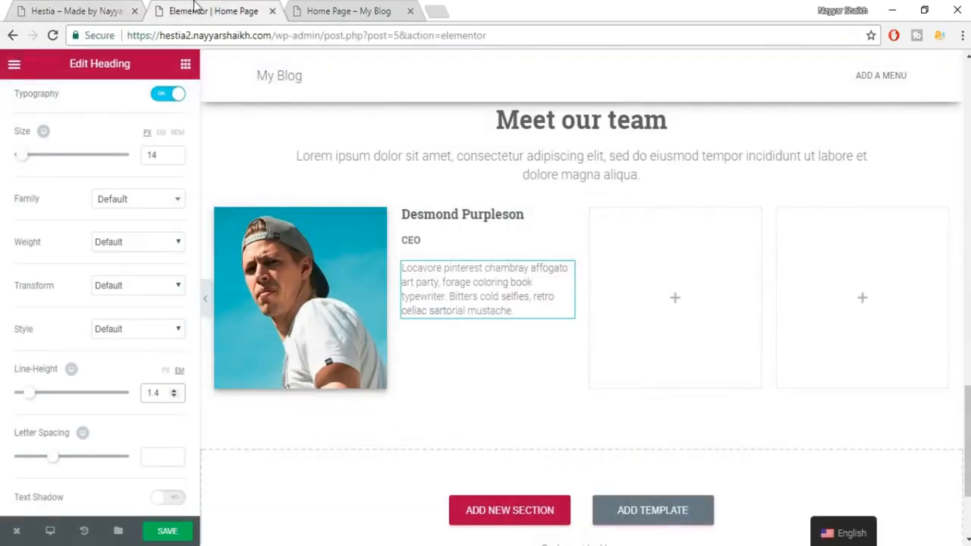
Place a Social Icons widget beneath Desmond's bio and check the Facebook item's link field.
{"action": "left_click", "coordinate": [187, 68]}
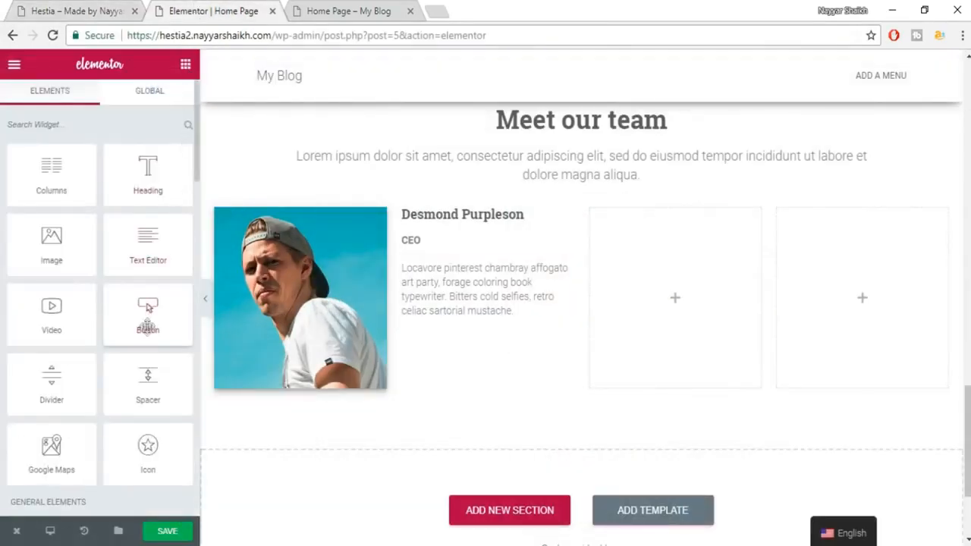
{"action": "scroll", "coordinate": [168, 273], "scroll_direction": "down", "scroll_amount": 3}
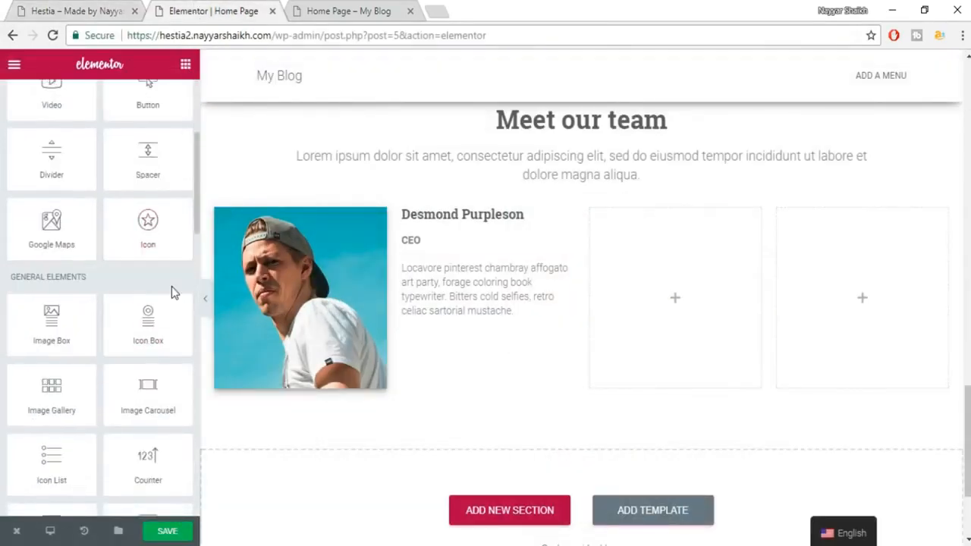
{"action": "scroll", "coordinate": [171, 286], "scroll_direction": "down", "scroll_amount": 4}
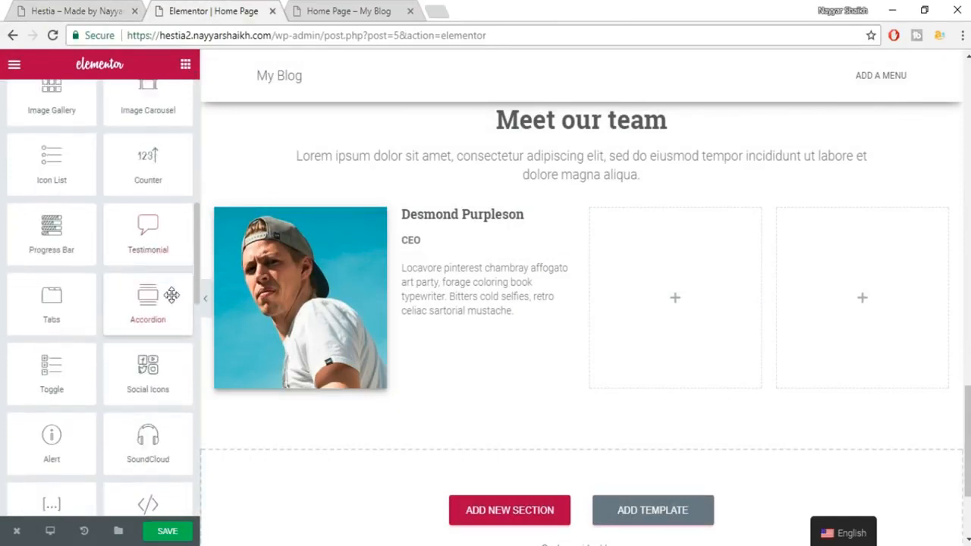
{"action": "left_click_drag", "start_coordinate": [151, 379], "coordinate": [495, 305]}
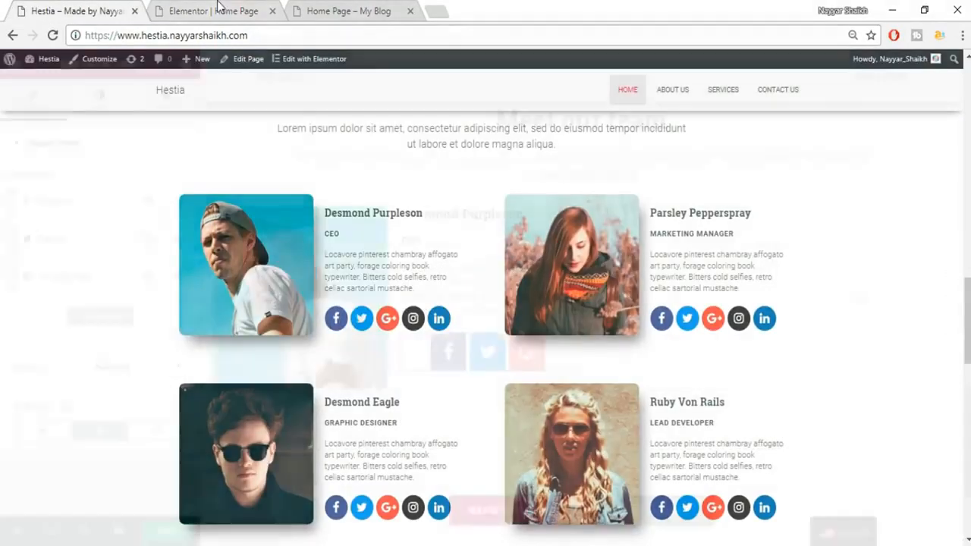
{"action": "left_click", "coordinate": [219, 9]}
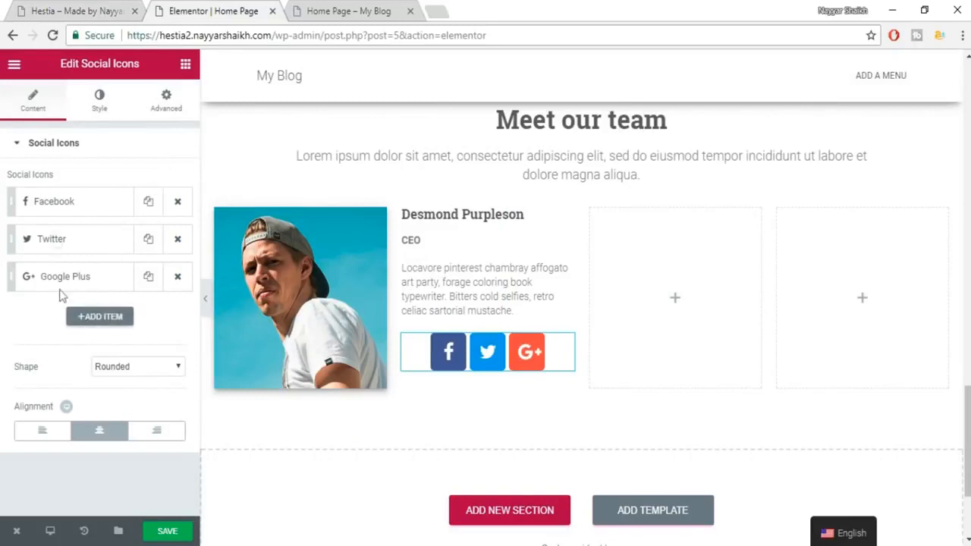
{"action": "left_click", "coordinate": [79, 209]}
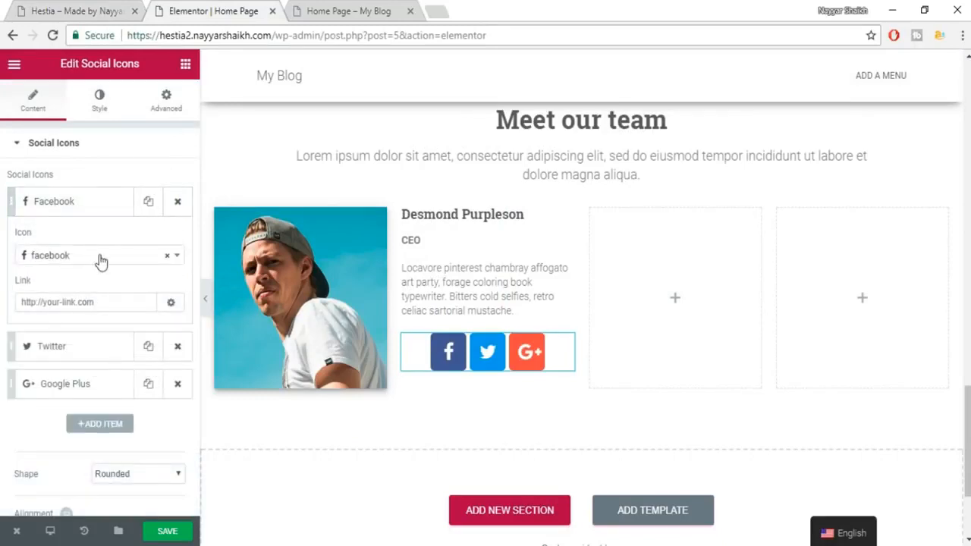
{"action": "left_click", "coordinate": [108, 302]}
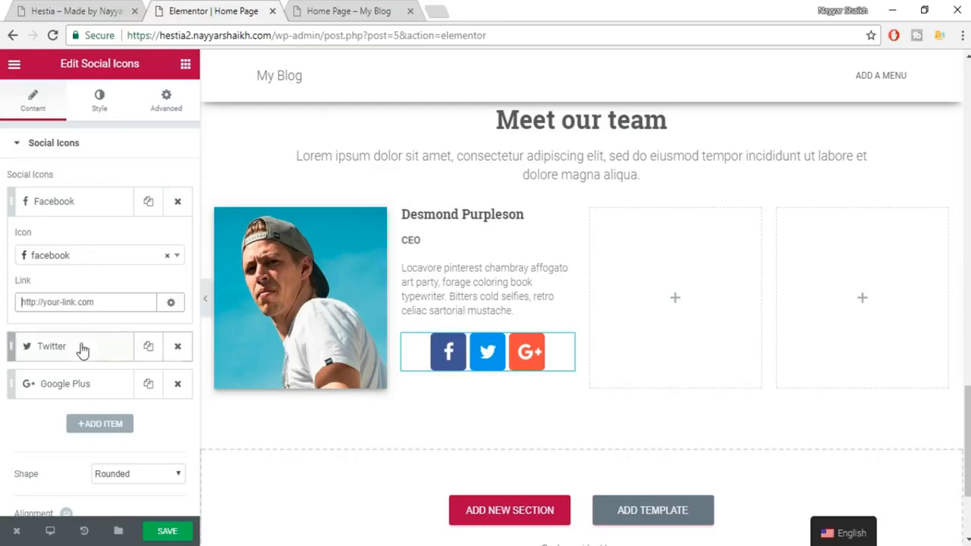
{"action": "left_click", "coordinate": [82, 203]}
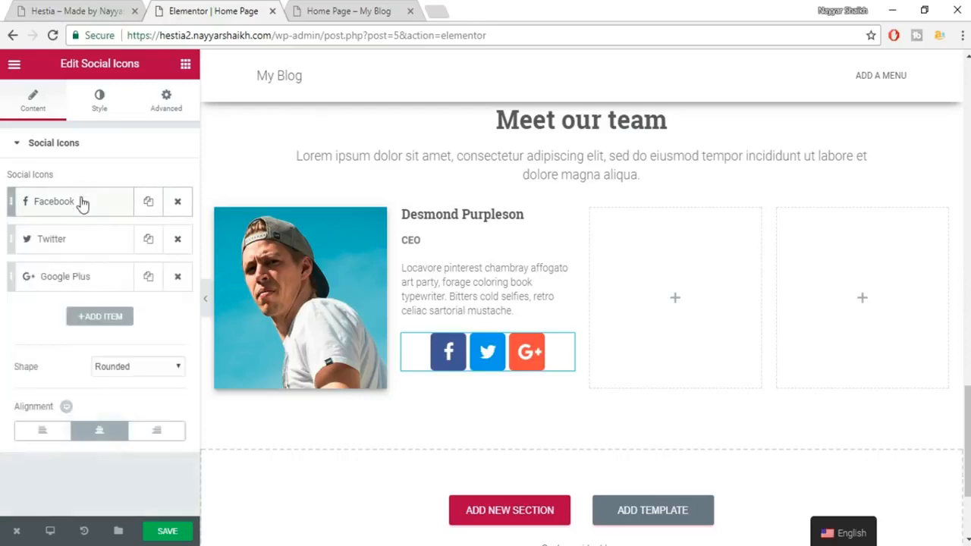
Add a fourth social icon set to WordPress.
{"action": "left_click", "coordinate": [111, 320]}
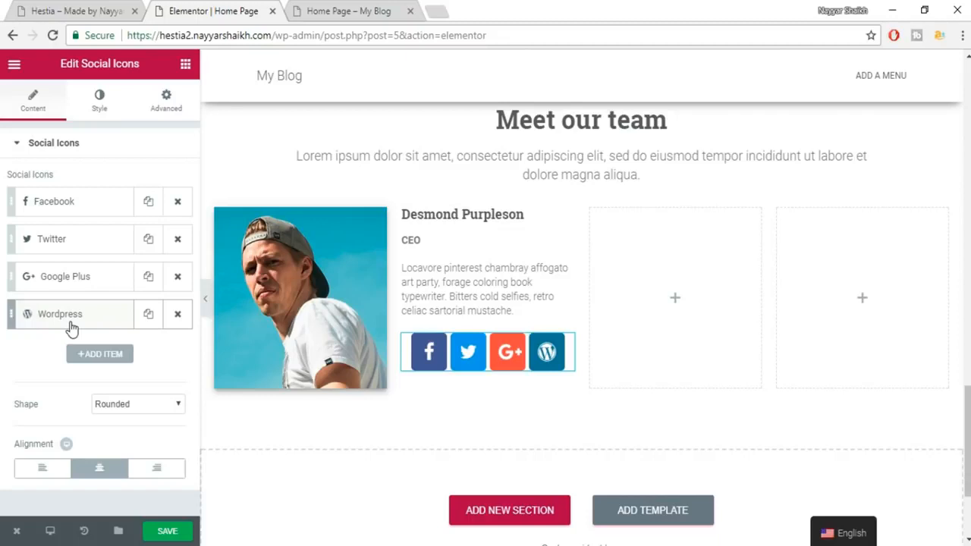
{"action": "left_click", "coordinate": [75, 325]}
{"action": "left_click", "coordinate": [96, 368]}
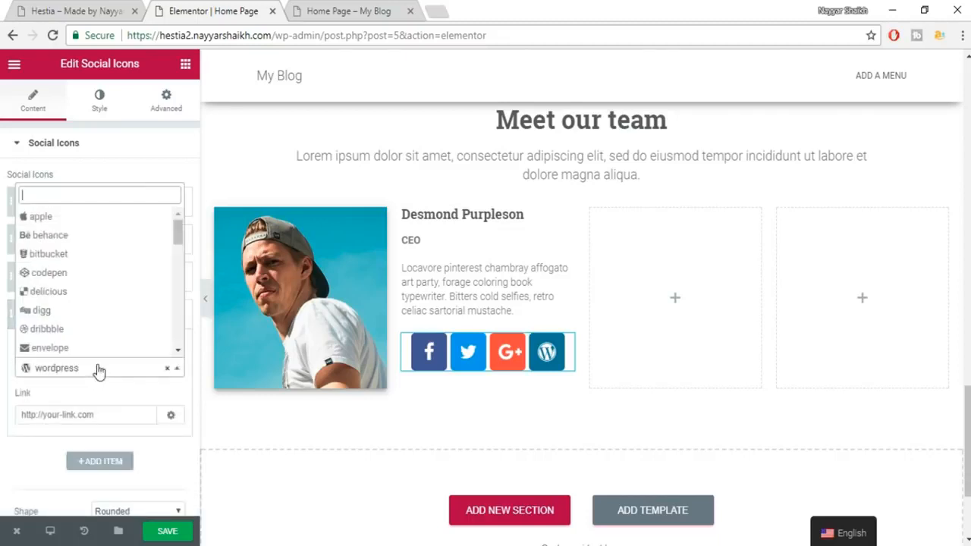
{"action": "scroll", "coordinate": [92, 311], "scroll_direction": "down", "scroll_amount": 5}
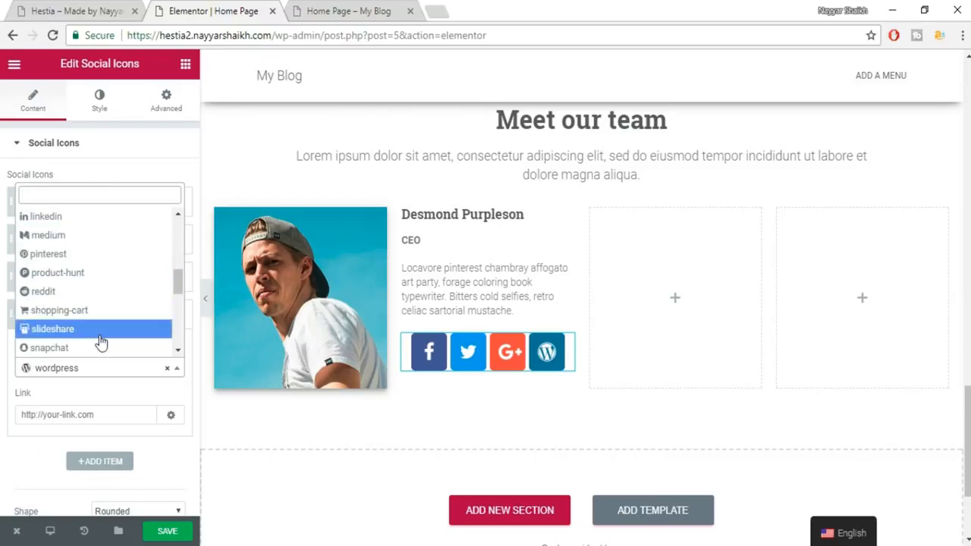
{"action": "scroll", "coordinate": [101, 341], "scroll_direction": "down", "scroll_amount": 1}
{"action": "left_click", "coordinate": [78, 403]}
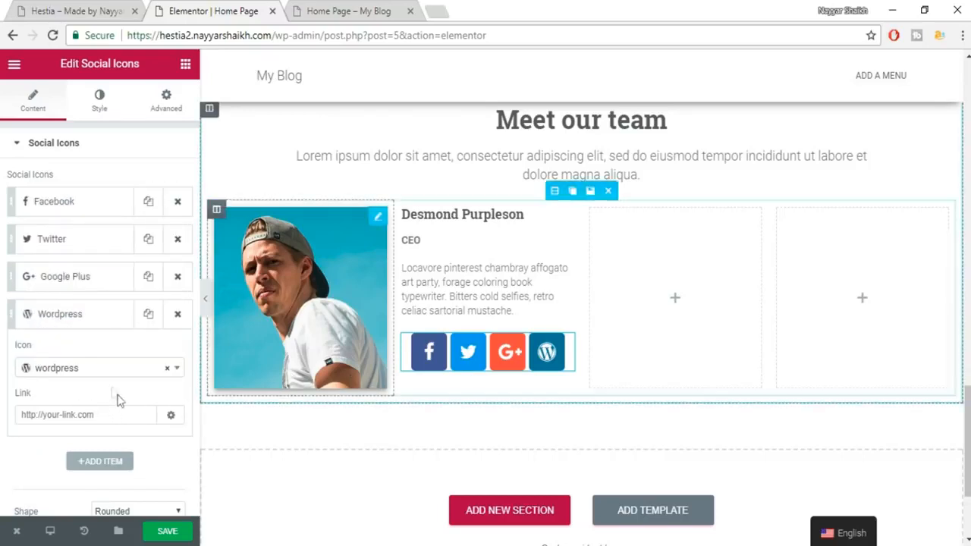
Add a fifth social icon and set it to Instagram.
{"action": "left_click", "coordinate": [102, 462]}
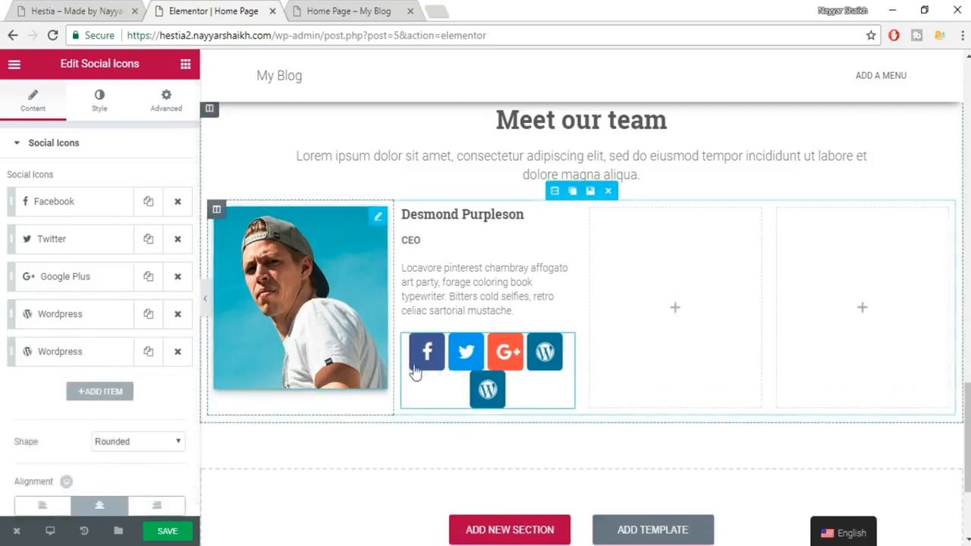
{"action": "left_click", "coordinate": [80, 353]}
{"action": "left_click", "coordinate": [89, 408]}
{"action": "type", "text": "inms"}
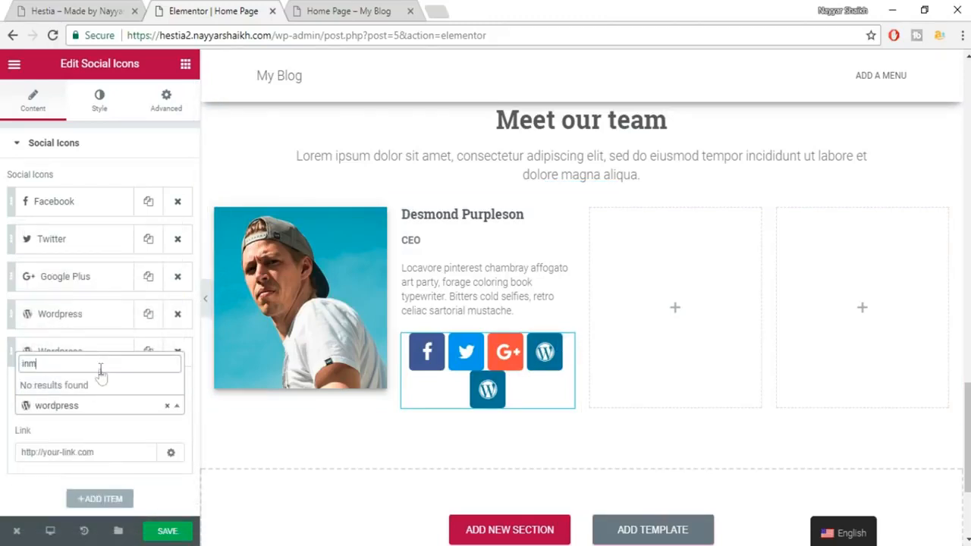
{"action": "key", "text": "BackSpace"}
{"action": "type", "text": "s"}
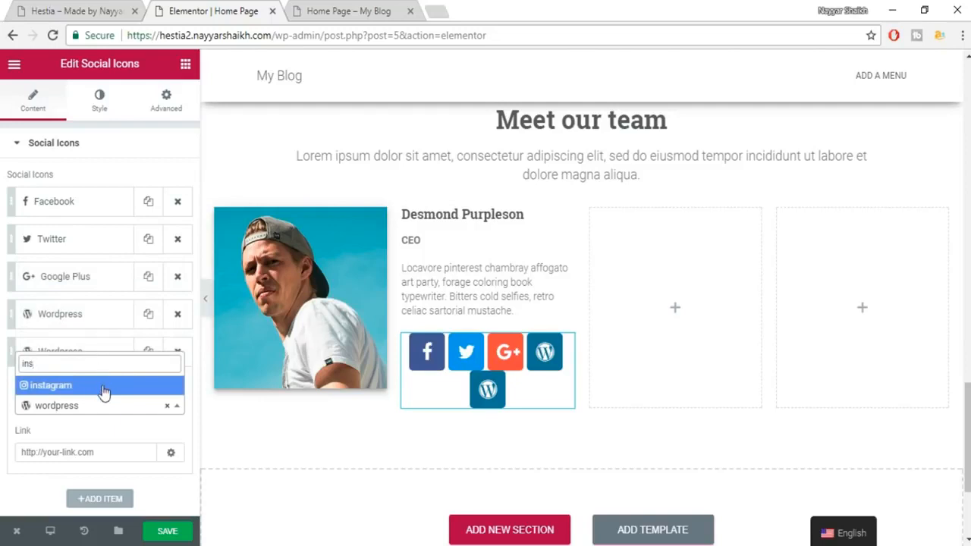
{"action": "left_click", "coordinate": [104, 388]}
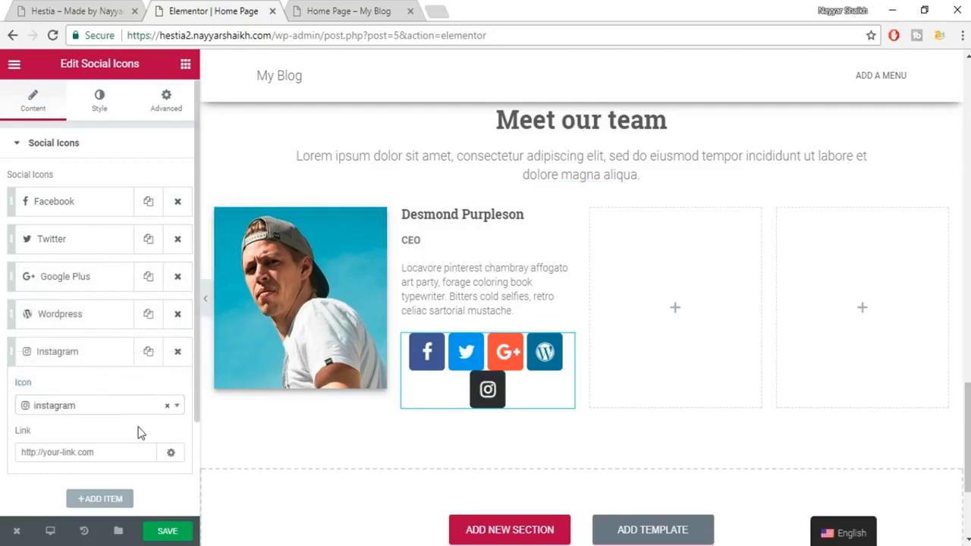
{"action": "scroll", "coordinate": [159, 197], "scroll_direction": "down", "scroll_amount": 3}
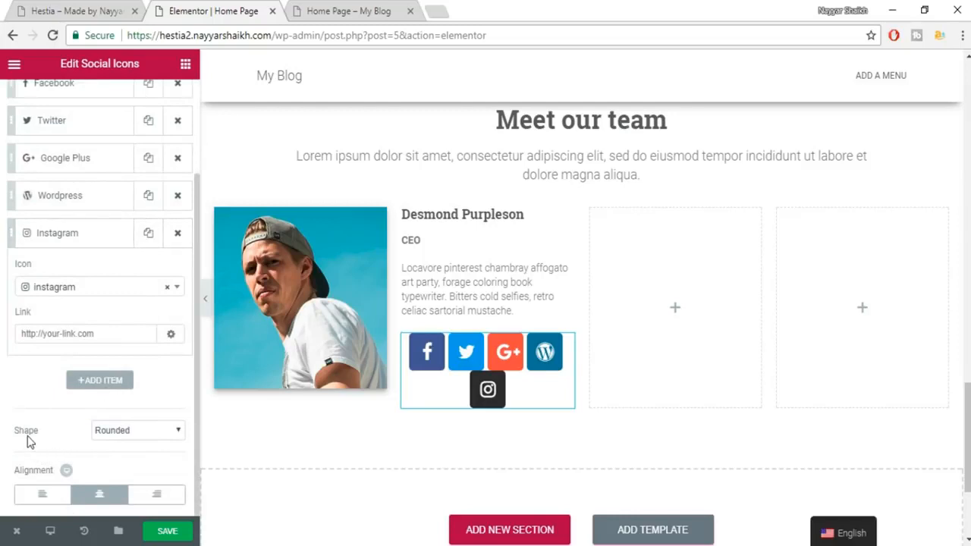
{"action": "left_click", "coordinate": [138, 430]}
{"action": "left_click", "coordinate": [126, 470]}
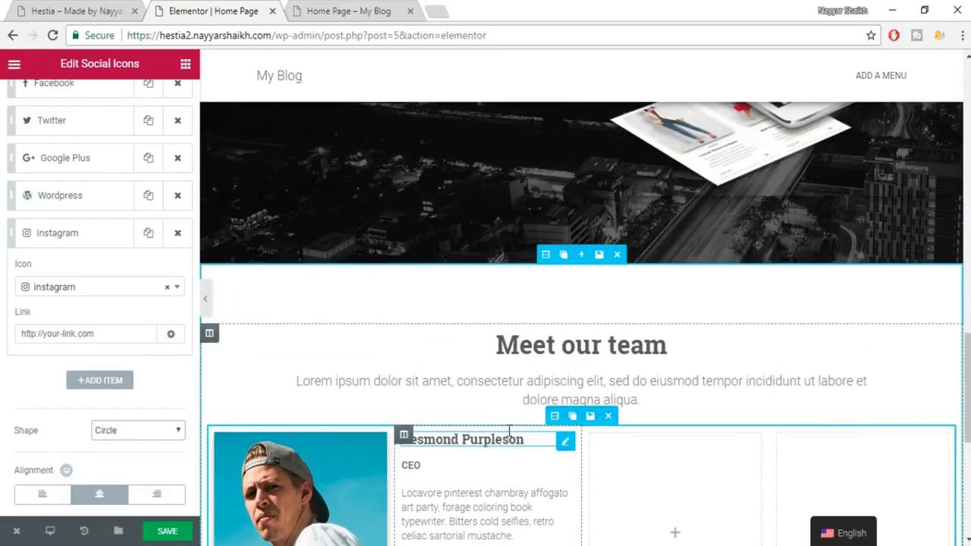
{"action": "scroll", "coordinate": [581, 303], "scroll_direction": "down", "scroll_amount": 3}
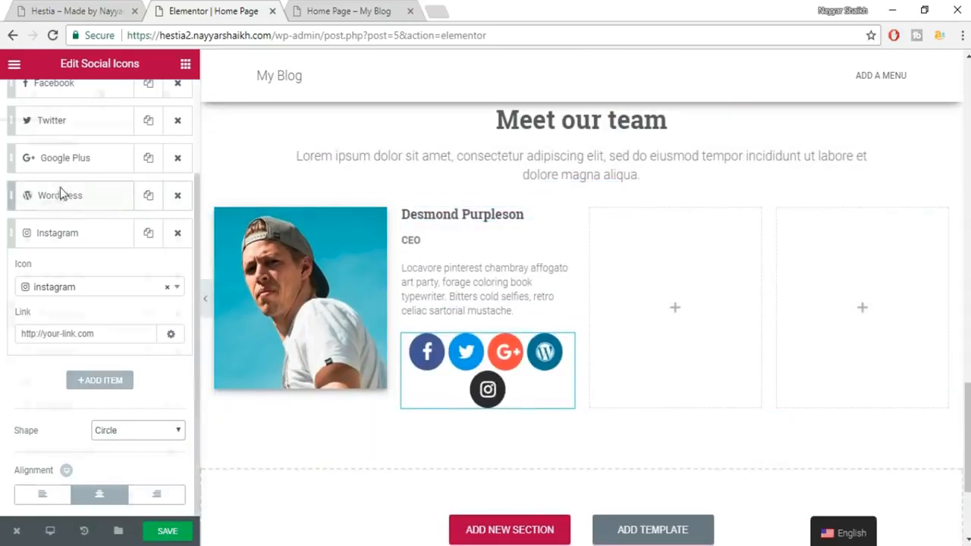
{"action": "scroll", "coordinate": [61, 193], "scroll_direction": "up", "scroll_amount": 5}
{"action": "left_click", "coordinate": [98, 101]}
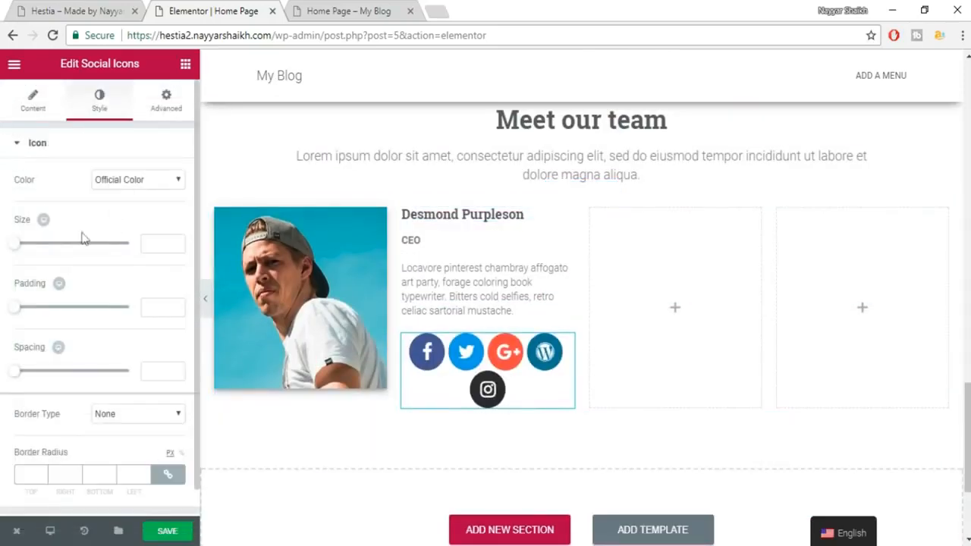
{"action": "left_click_drag", "start_coordinate": [27, 247], "coordinate": [34, 251]}
{"action": "mouse_move", "coordinate": [28, 253]}
{"action": "left_mouse_down"}
{"action": "mouse_move", "coordinate": [11, 254]}
{"action": "mouse_move", "coordinate": [24, 253]}
{"action": "left_mouse_up"}
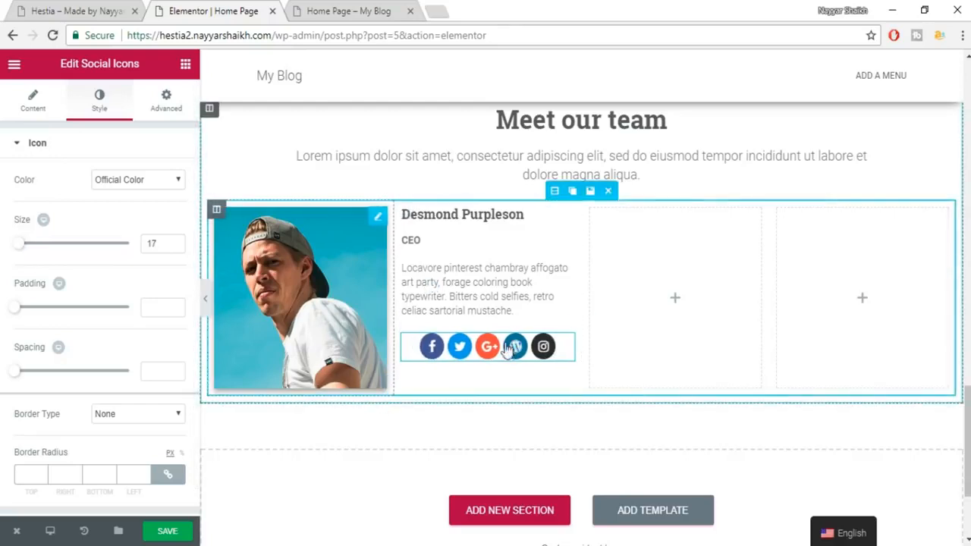
{"action": "scroll", "coordinate": [156, 340], "scroll_direction": "down", "scroll_amount": 1}
{"action": "scroll", "coordinate": [50, 145], "scroll_direction": "up", "scroll_amount": 1}
{"action": "left_click", "coordinate": [31, 109]}
{"action": "scroll", "coordinate": [119, 422], "scroll_direction": "down", "scroll_amount": 1}
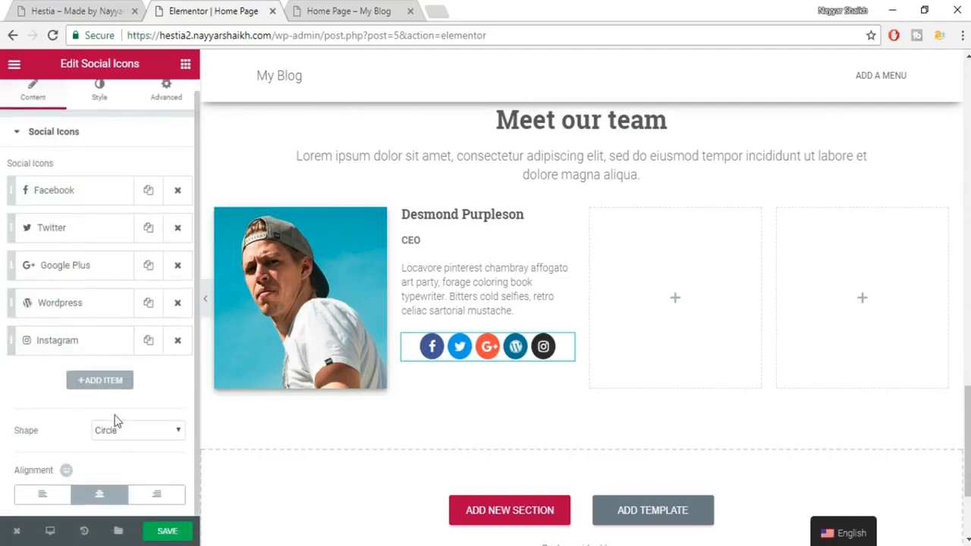
{"action": "left_click", "coordinate": [38, 495]}
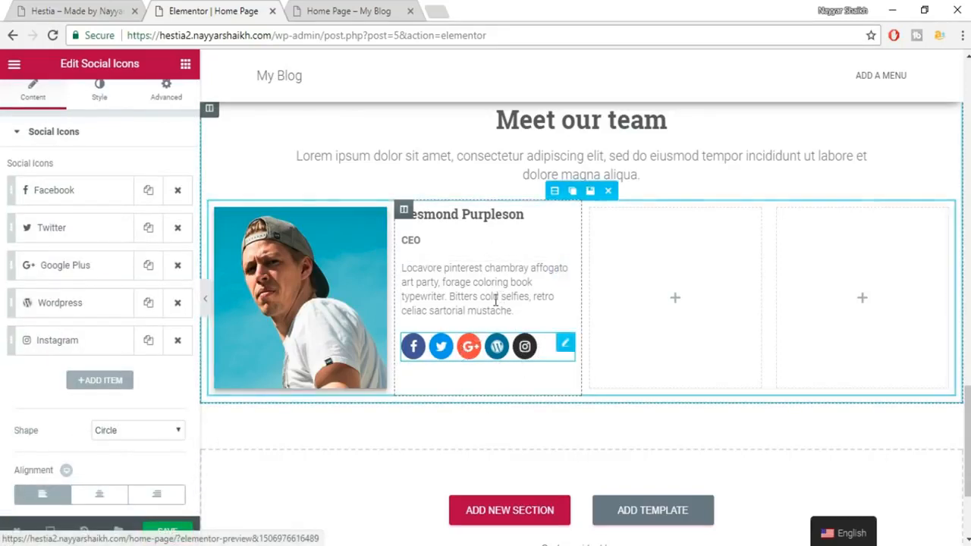
{"action": "left_click", "coordinate": [69, 9]}
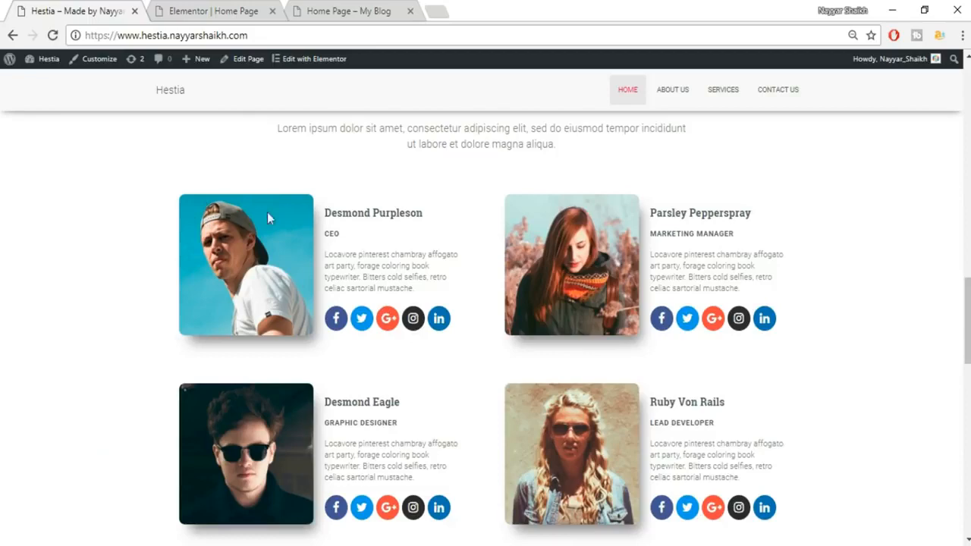
{"action": "left_click", "coordinate": [180, 8]}
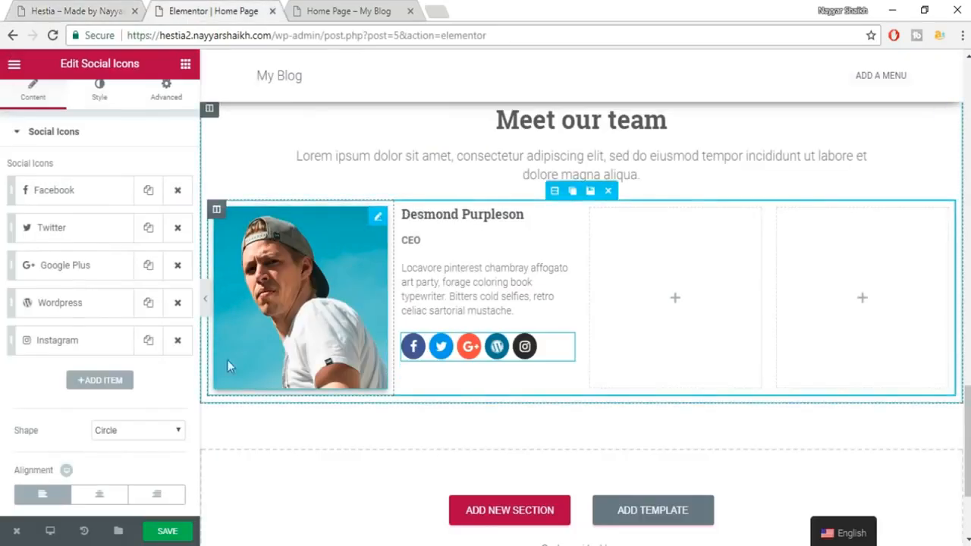
{"action": "left_click", "coordinate": [96, 7]}
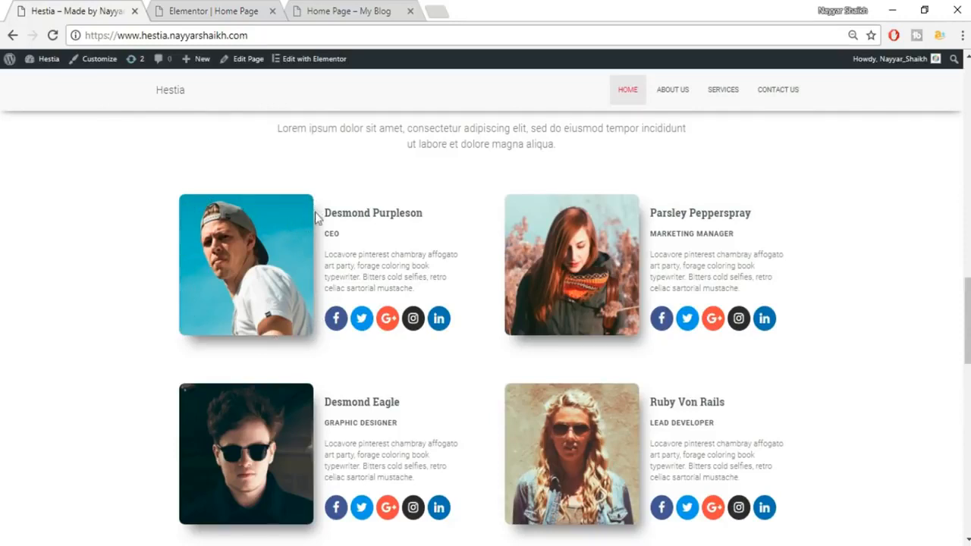
{"action": "left_click", "coordinate": [233, 9]}
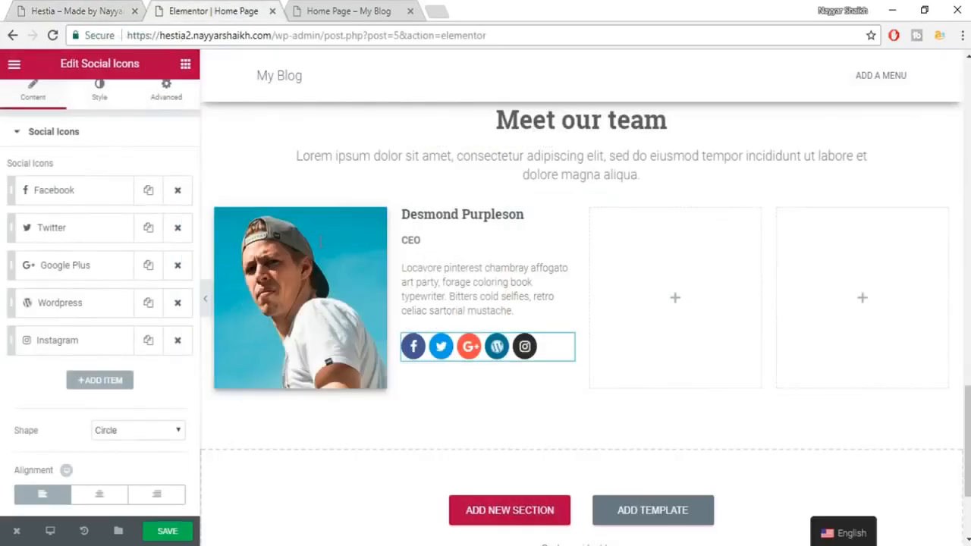
Give Desmond Purpleson's photo a 10 px border radius on all corners and compare with the demo.
{"action": "left_click", "coordinate": [318, 283]}
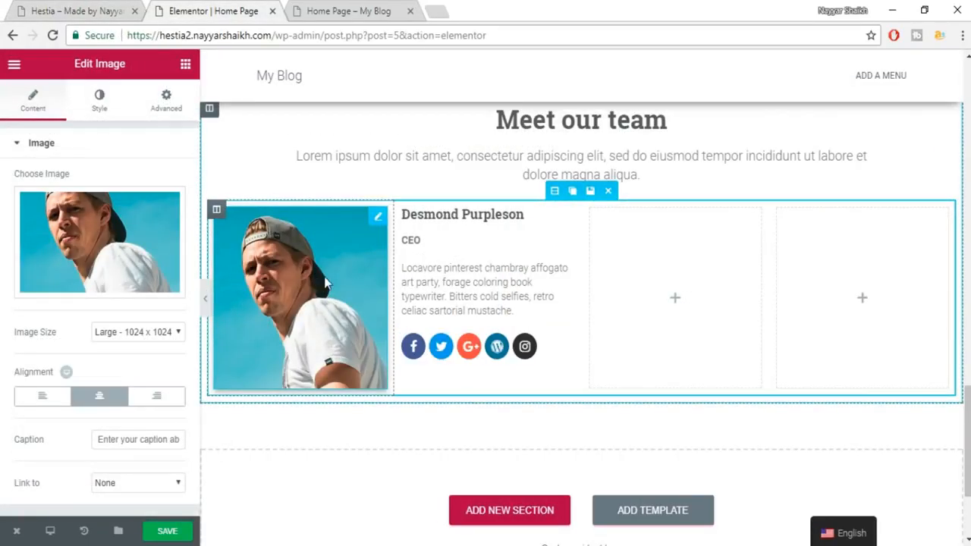
{"action": "left_click", "coordinate": [103, 101]}
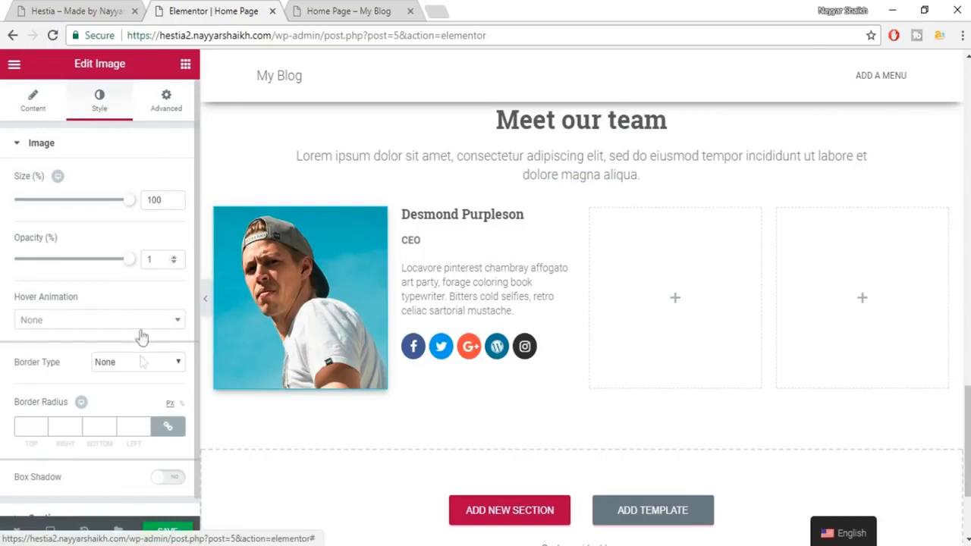
{"action": "scroll", "coordinate": [140, 357], "scroll_direction": "down", "scroll_amount": 1}
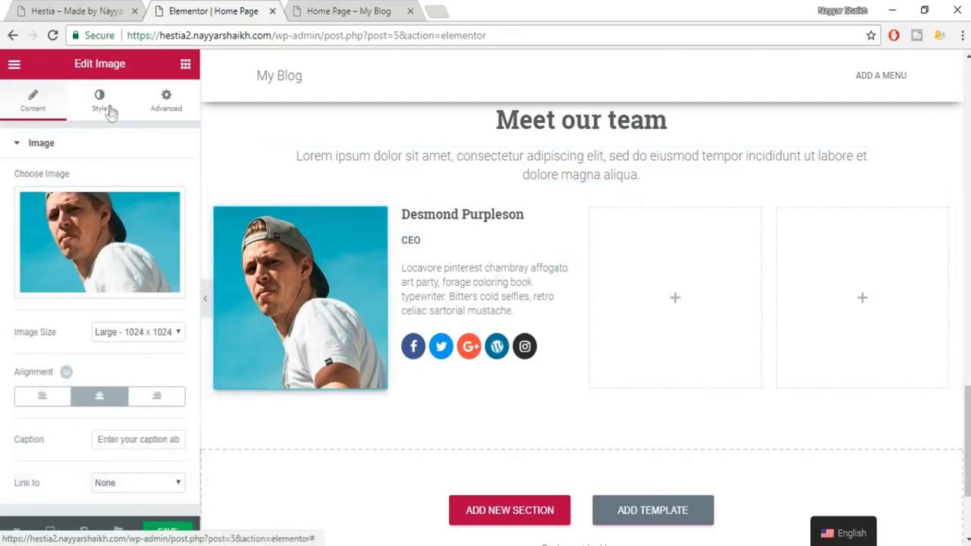
{"action": "left_click", "coordinate": [101, 103]}
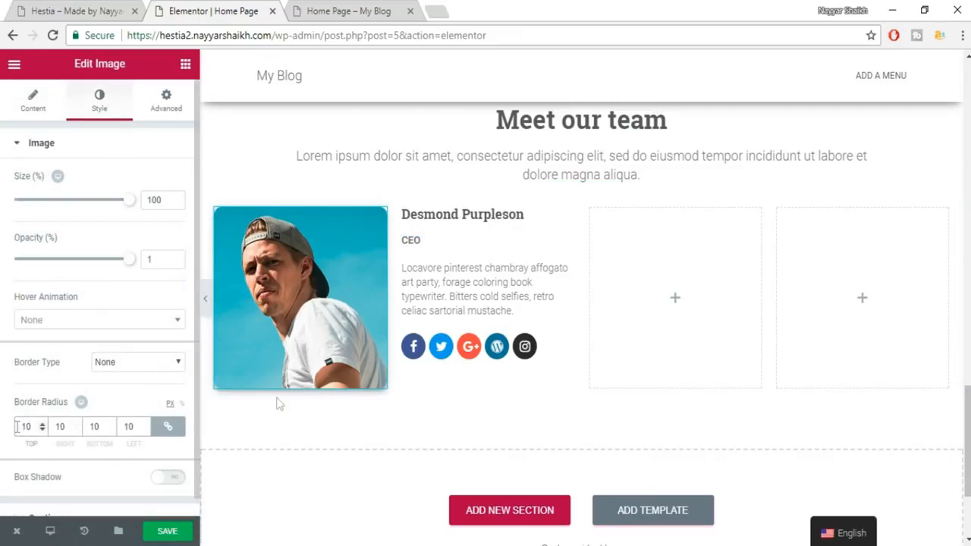
{"action": "left_click", "coordinate": [468, 155]}
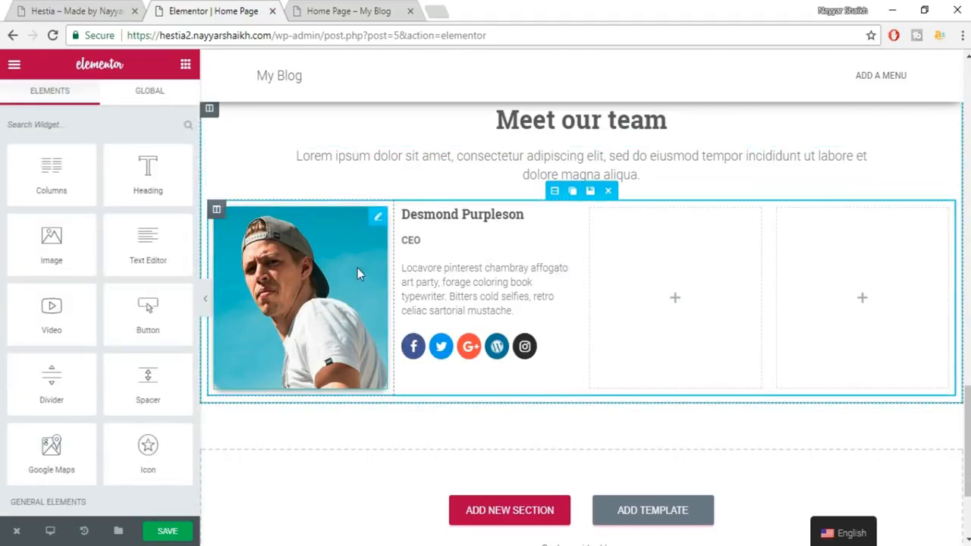
{"action": "left_click", "coordinate": [350, 288]}
{"action": "left_click", "coordinate": [68, 9]}
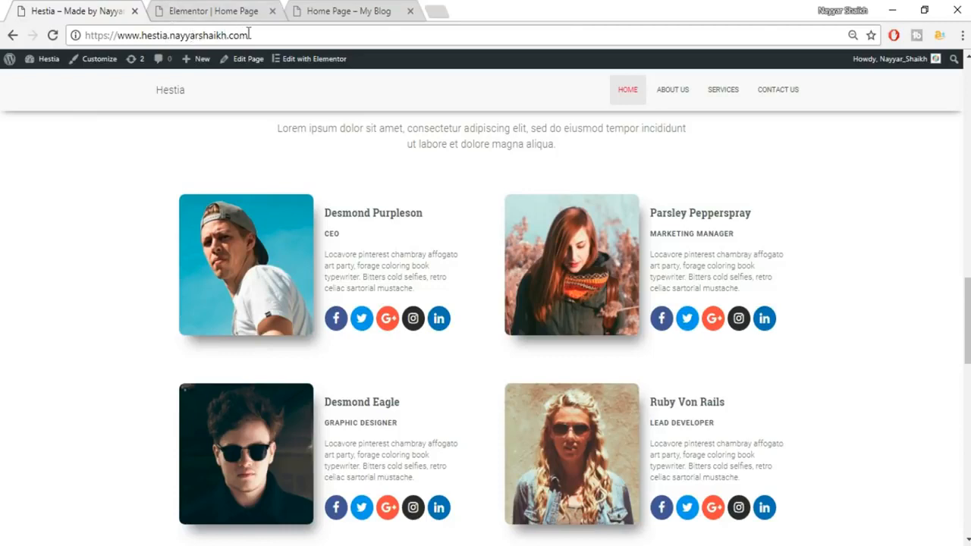
{"action": "left_click", "coordinate": [212, 9]}
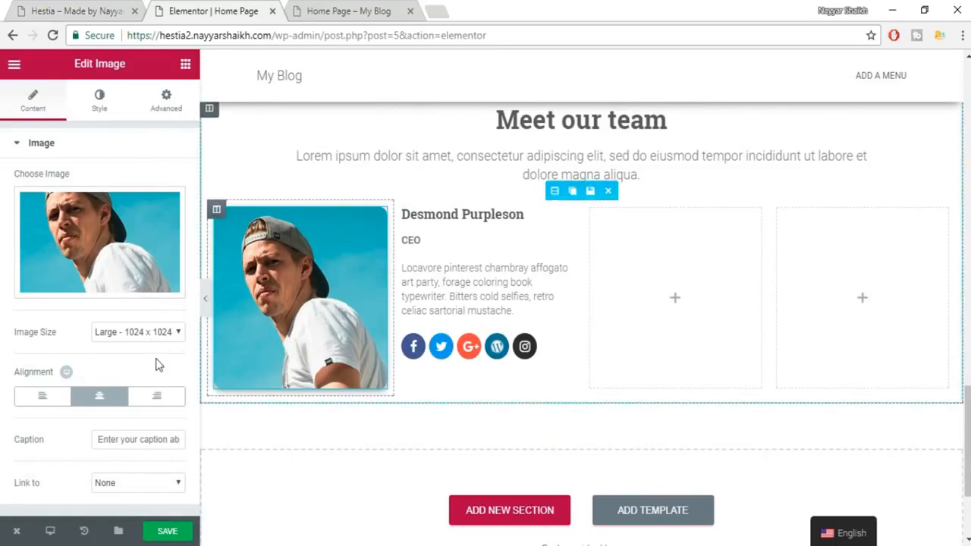
Add a box shadow to the photo with blur 65, spread 4 and horizontal -3.
{"action": "left_click", "coordinate": [99, 112]}
{"action": "scroll", "coordinate": [130, 250], "scroll_direction": "down", "scroll_amount": 1}
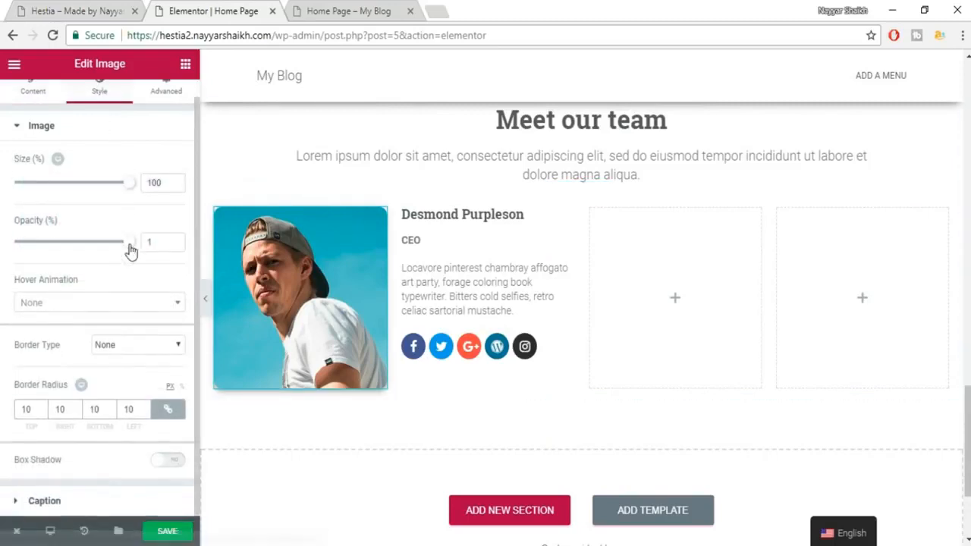
{"action": "left_click", "coordinate": [169, 461]}
{"action": "scroll", "coordinate": [129, 467], "scroll_direction": "down", "scroll_amount": 5}
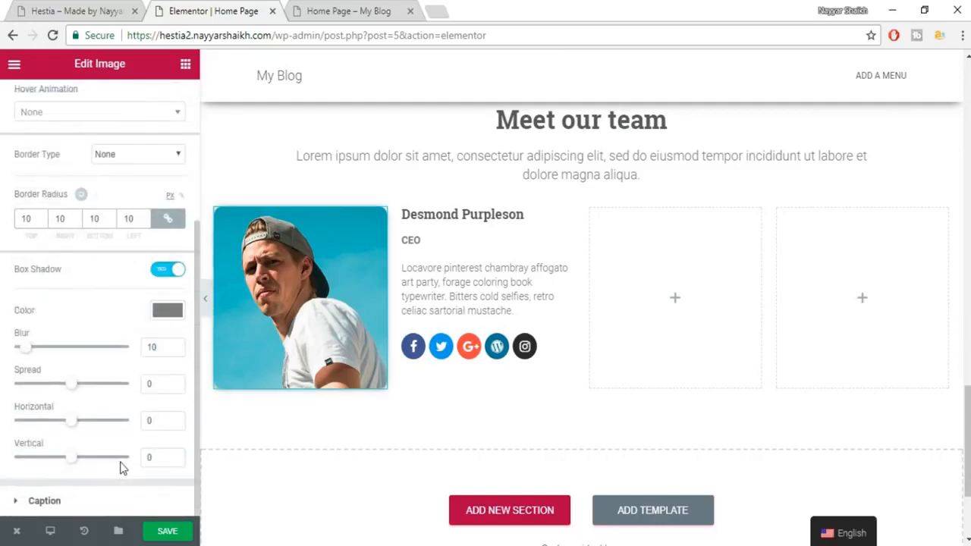
{"action": "left_click_drag", "start_coordinate": [27, 349], "coordinate": [91, 354]}
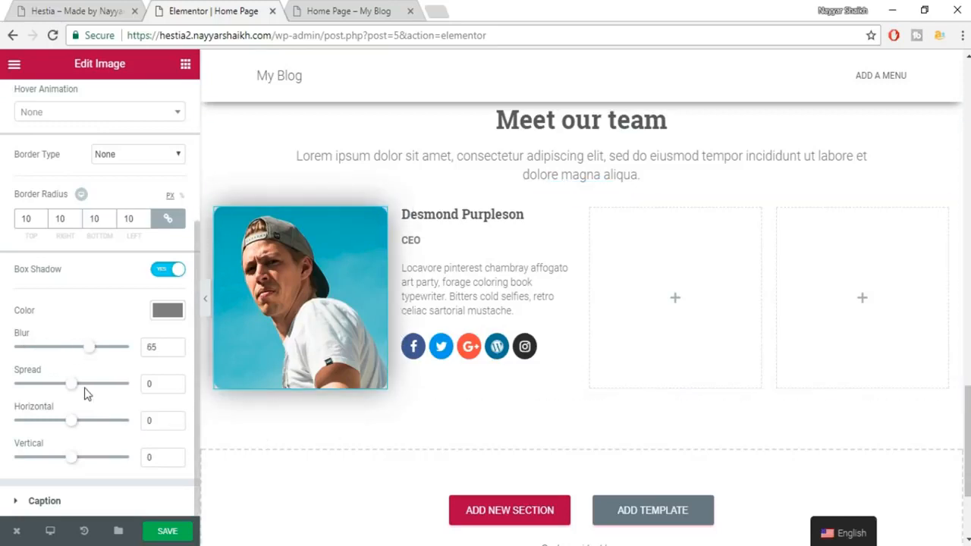
{"action": "mouse_move", "coordinate": [72, 392]}
{"action": "left_mouse_down"}
{"action": "mouse_move", "coordinate": [116, 396]}
{"action": "mouse_move", "coordinate": [75, 396]}
{"action": "left_mouse_up"}
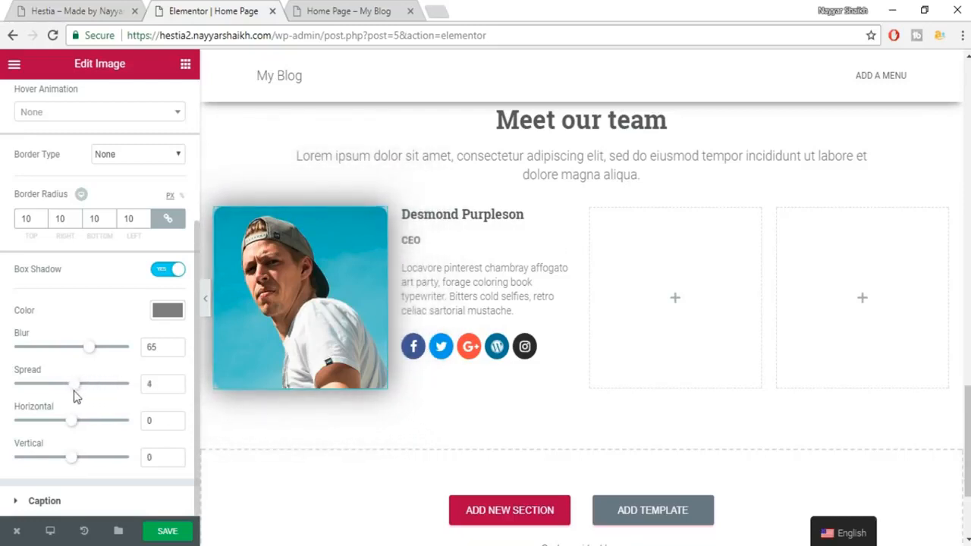
{"action": "mouse_move", "coordinate": [85, 430]}
{"action": "left_mouse_down"}
{"action": "mouse_move", "coordinate": [126, 427]}
{"action": "mouse_move", "coordinate": [77, 428]}
{"action": "left_mouse_up"}
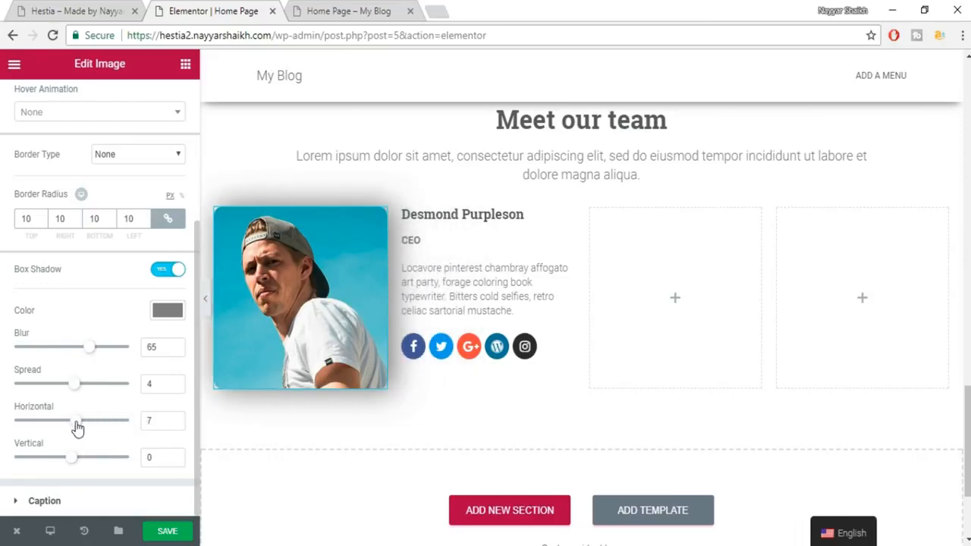
{"action": "left_click_drag", "start_coordinate": [73, 429], "coordinate": [71, 429]}
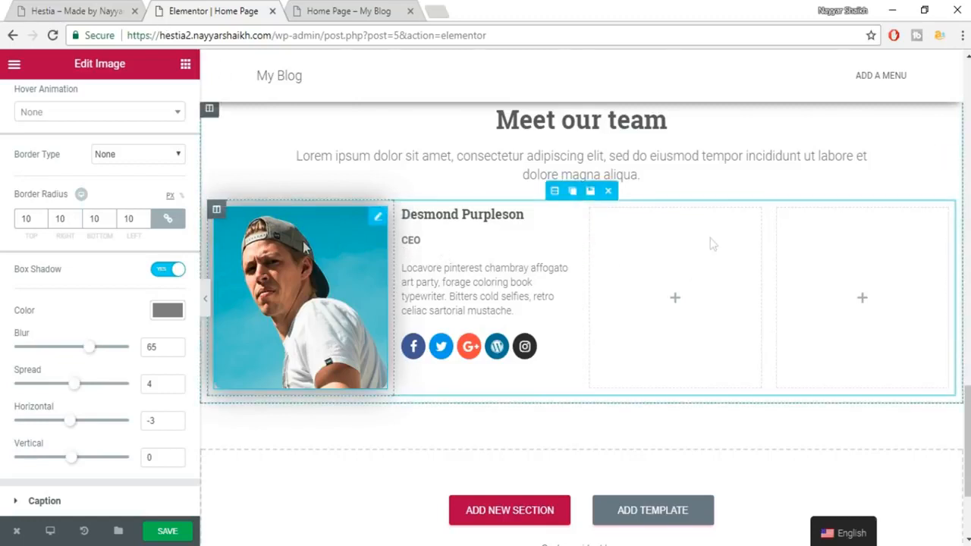
{"action": "left_click", "coordinate": [94, 7]}
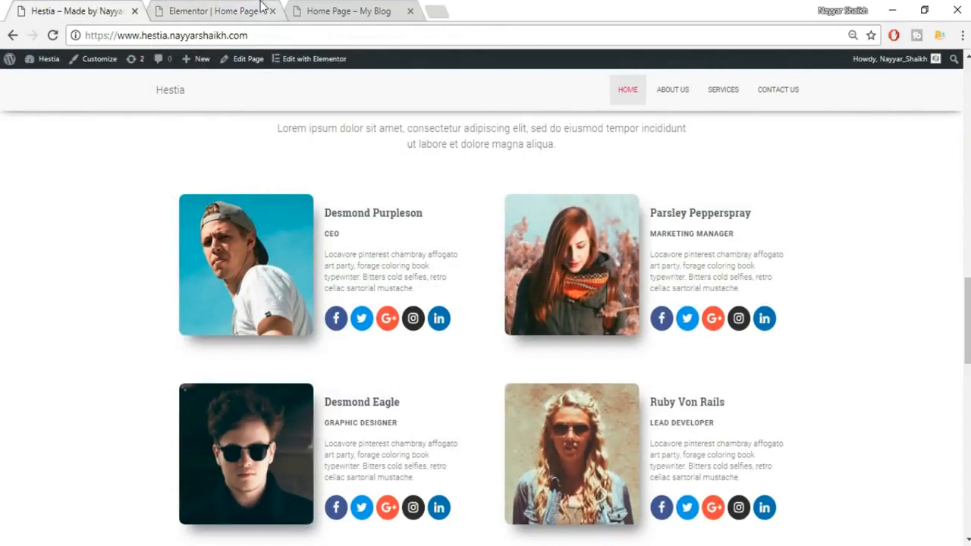
Delete the two empty columns from the team row.
{"action": "left_click", "coordinate": [261, 9]}
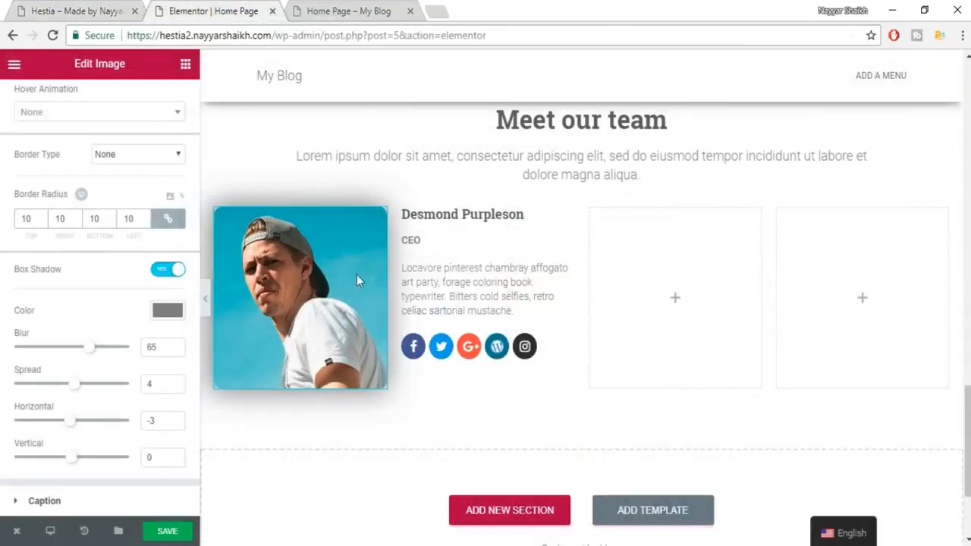
{"action": "mouse_move", "coordinate": [591, 210]}
{"action": "left_click", "coordinate": [644, 210]}
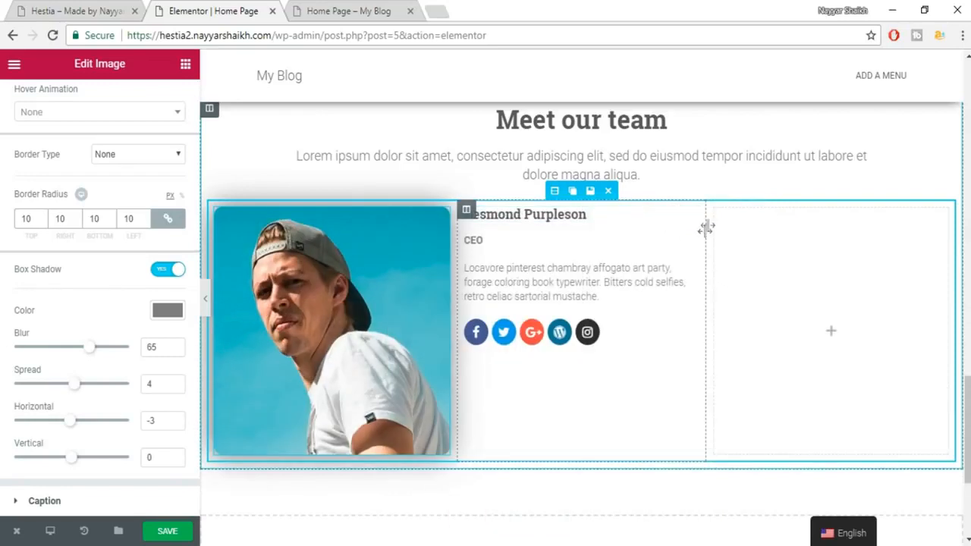
{"action": "mouse_move", "coordinate": [758, 213]}
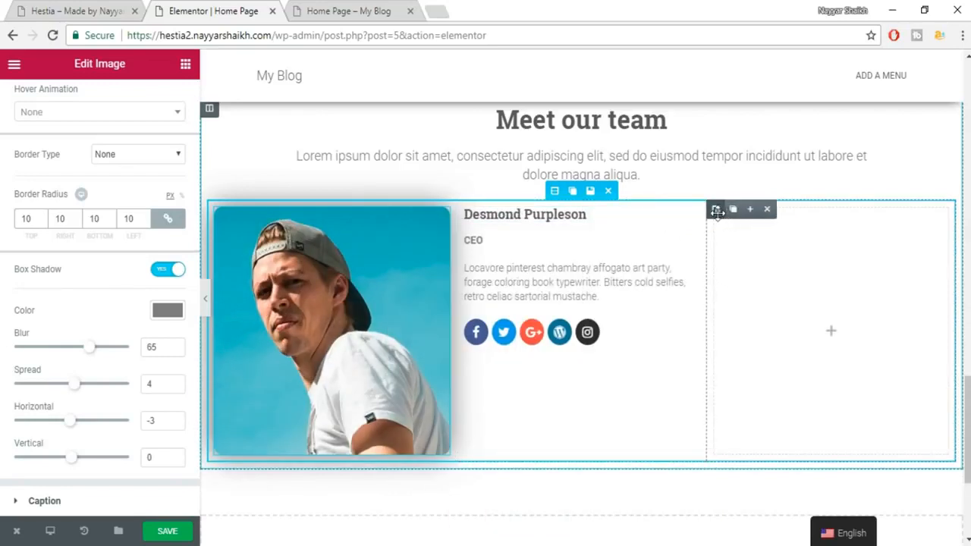
{"action": "left_click", "coordinate": [770, 210]}
Duplicate the photo and text columns and arrange them as photo, text, photo, text.
{"action": "mouse_move", "coordinate": [222, 210]}
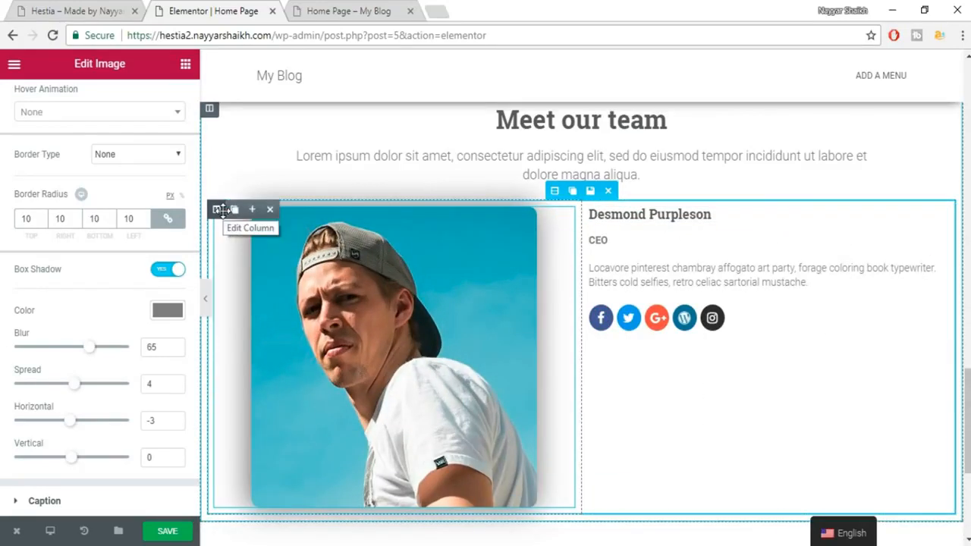
{"action": "left_click", "coordinate": [234, 210]}
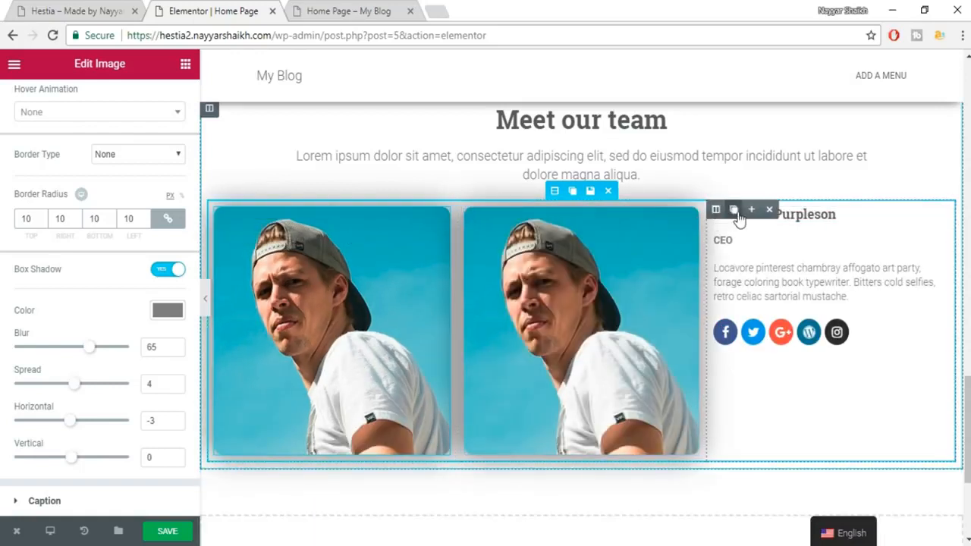
{"action": "left_click", "coordinate": [735, 211]}
{"action": "left_click_drag", "start_coordinate": [513, 255], "coordinate": [530, 273]}
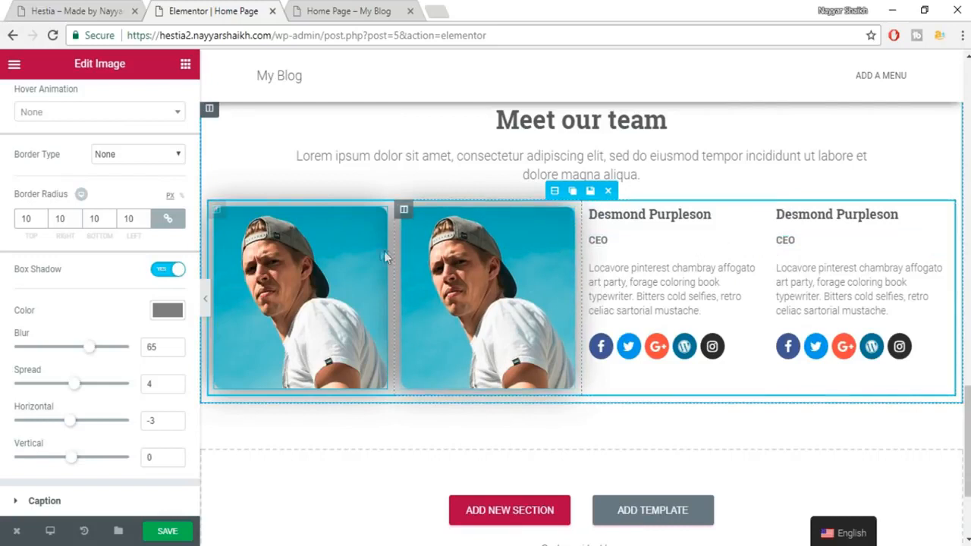
{"action": "left_click_drag", "start_coordinate": [593, 210], "coordinate": [442, 239]}
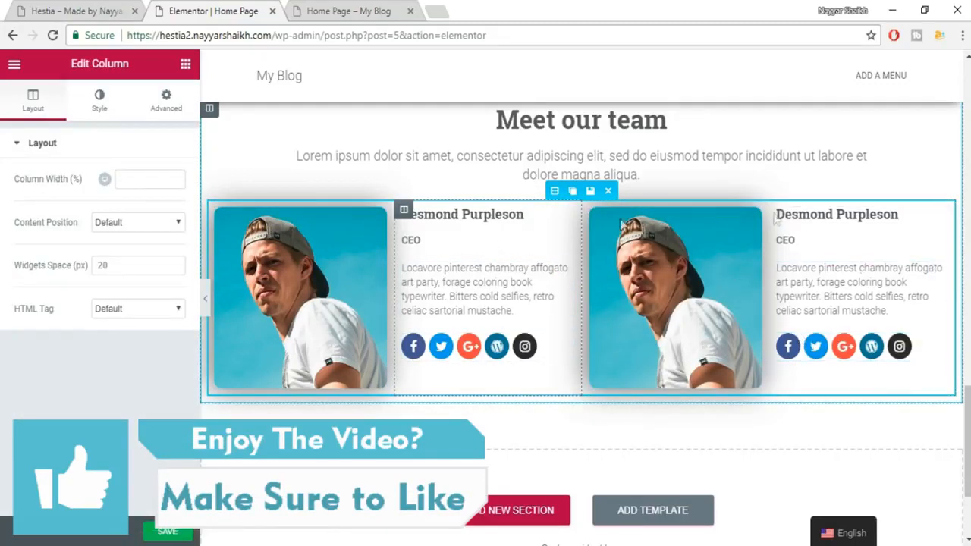
Replace the second card's photo with uploaded photo file 2.
{"action": "left_click", "coordinate": [673, 275]}
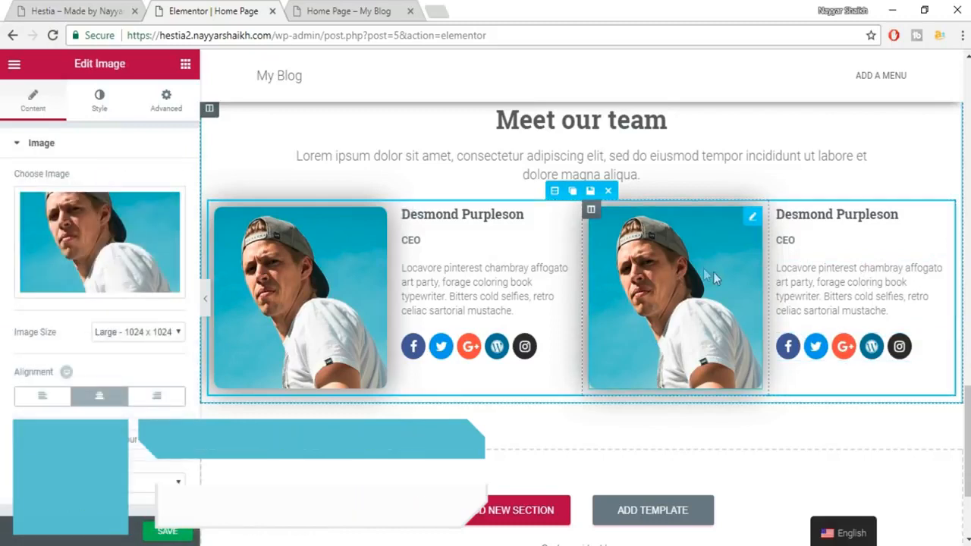
{"action": "left_click", "coordinate": [118, 273]}
{"action": "left_click", "coordinate": [54, 129]}
{"action": "left_click", "coordinate": [499, 322]}
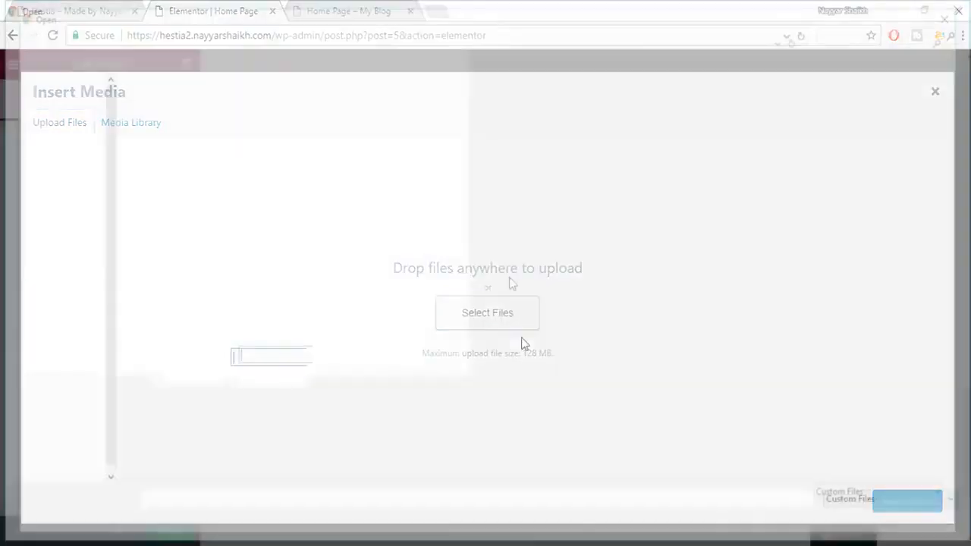
{"action": "left_click", "coordinate": [315, 144]}
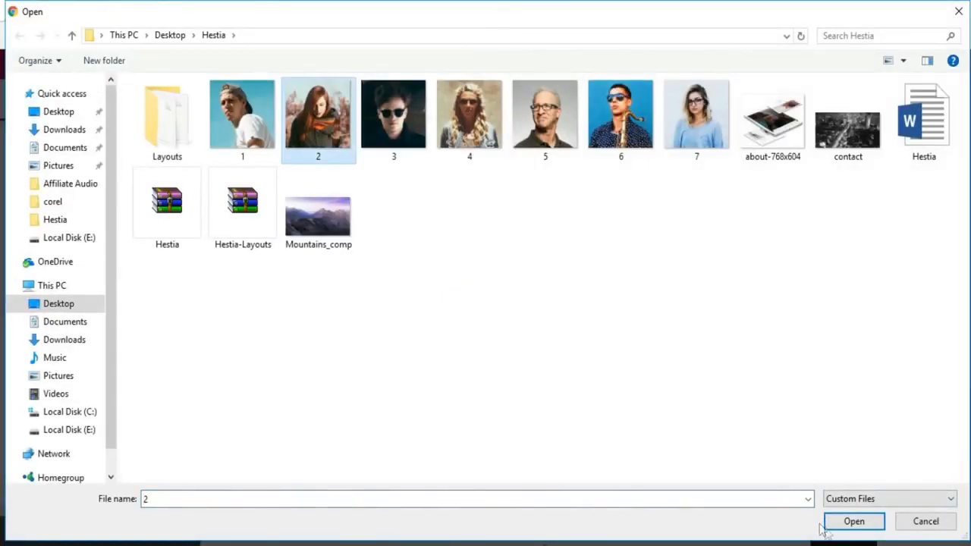
{"action": "left_click", "coordinate": [842, 521]}
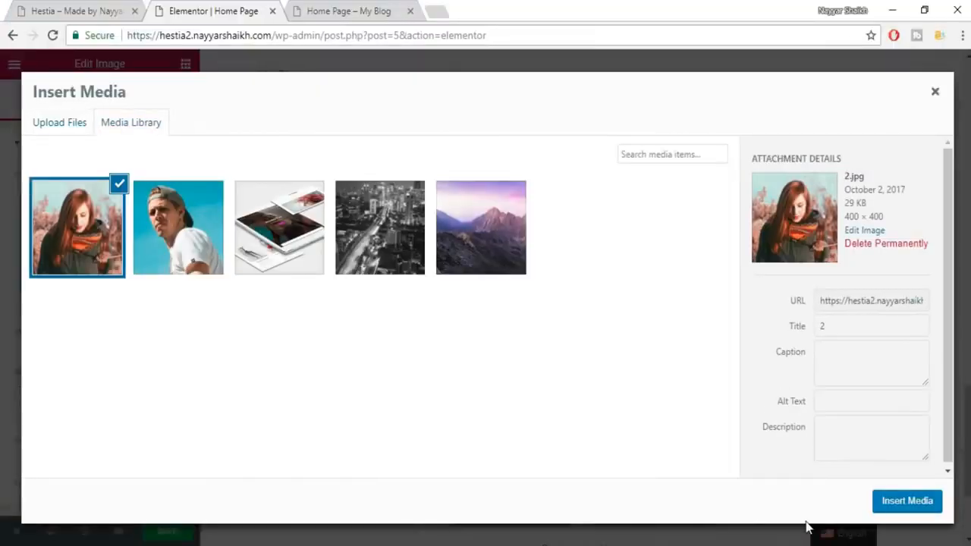
{"action": "left_click", "coordinate": [901, 503]}
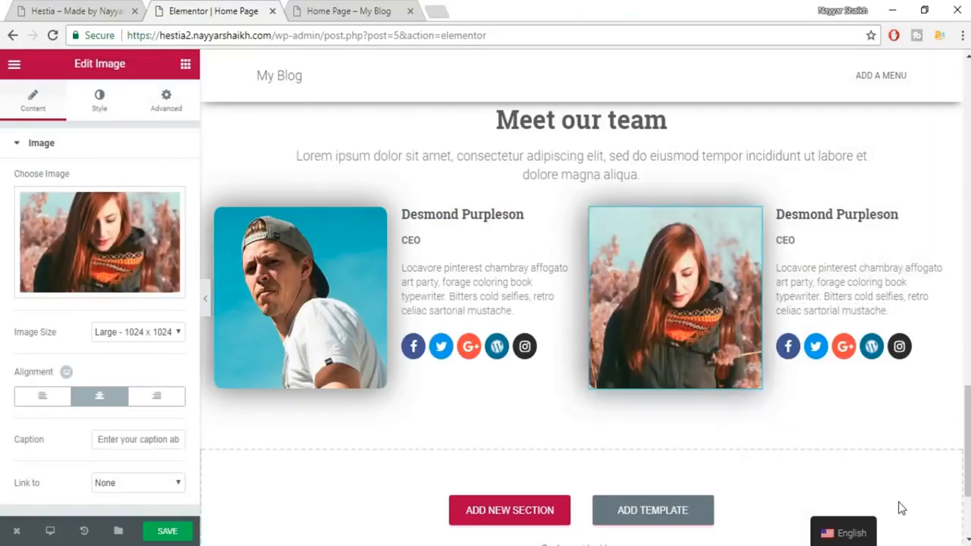
Start typing a new team member's name in the second card's name heading.
{"action": "left_click", "coordinate": [875, 219]}
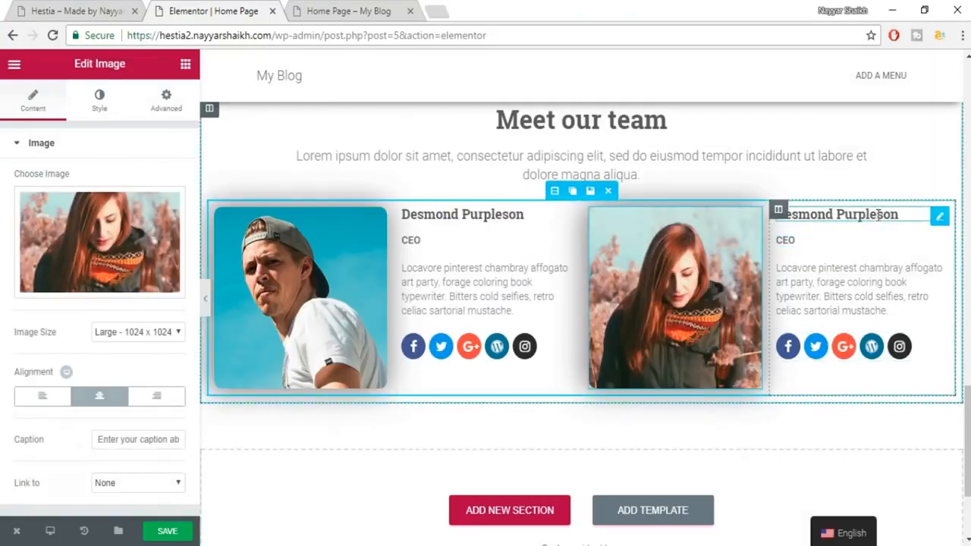
{"action": "triple_click", "coordinate": [139, 227]}
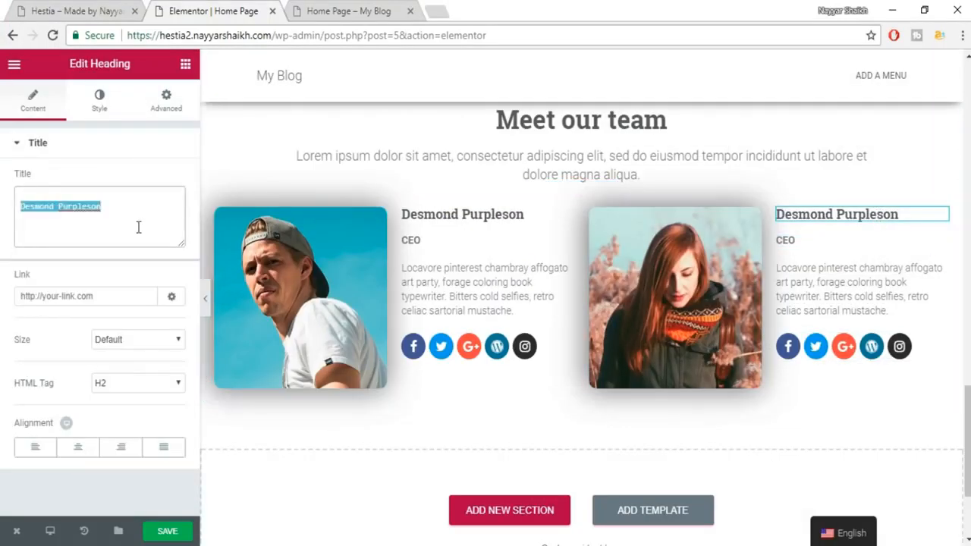
{"action": "type", "text": "Nayyar Shaikh"}
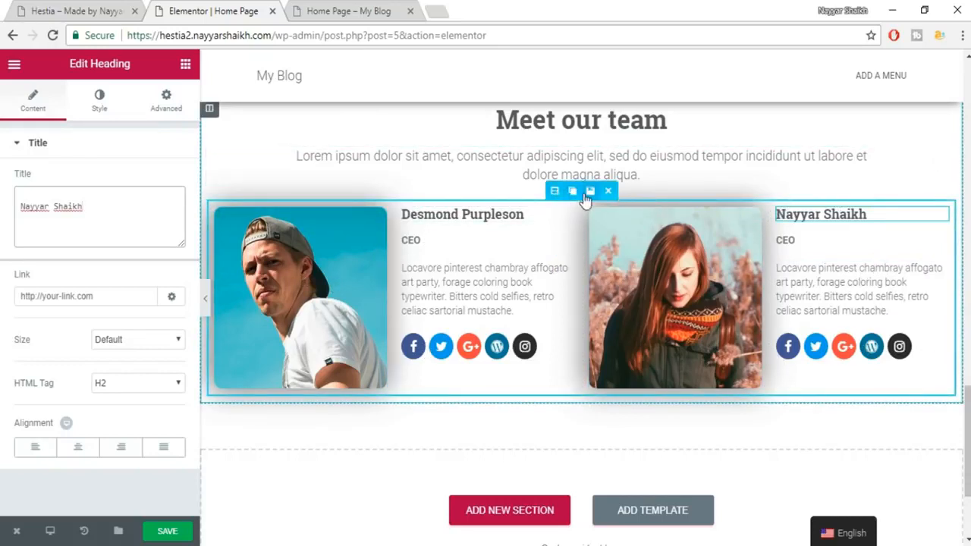
Duplicate the team section into a second card row and resize the first row's columns.
{"action": "left_click", "coordinate": [574, 197]}
{"action": "scroll", "coordinate": [827, 289], "scroll_direction": "down", "scroll_amount": 1}
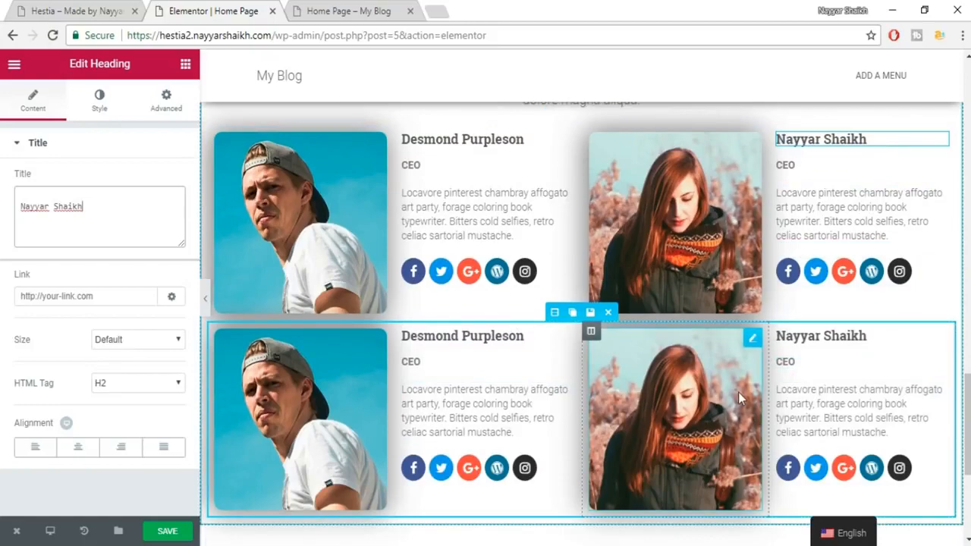
{"action": "scroll", "coordinate": [738, 392], "scroll_direction": "up", "scroll_amount": 1}
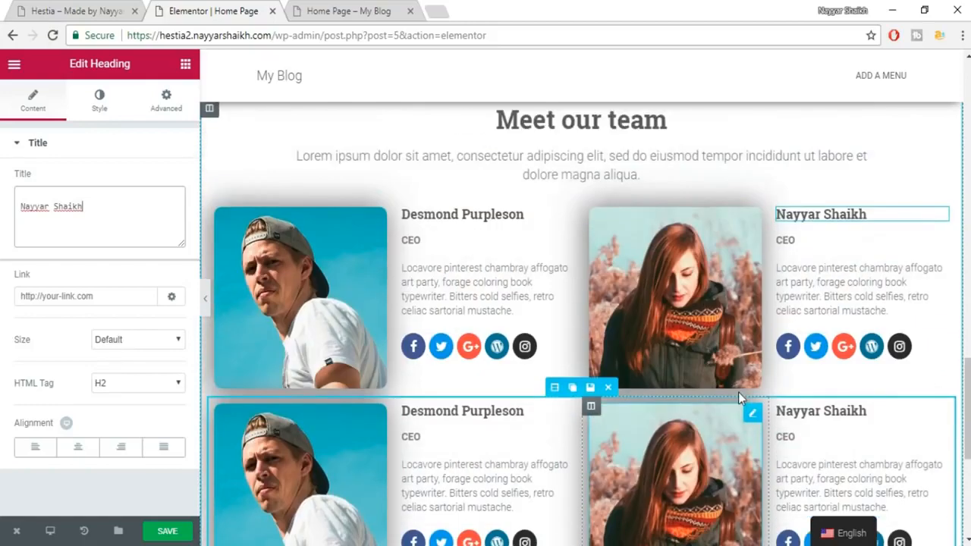
{"action": "left_click", "coordinate": [106, 9]}
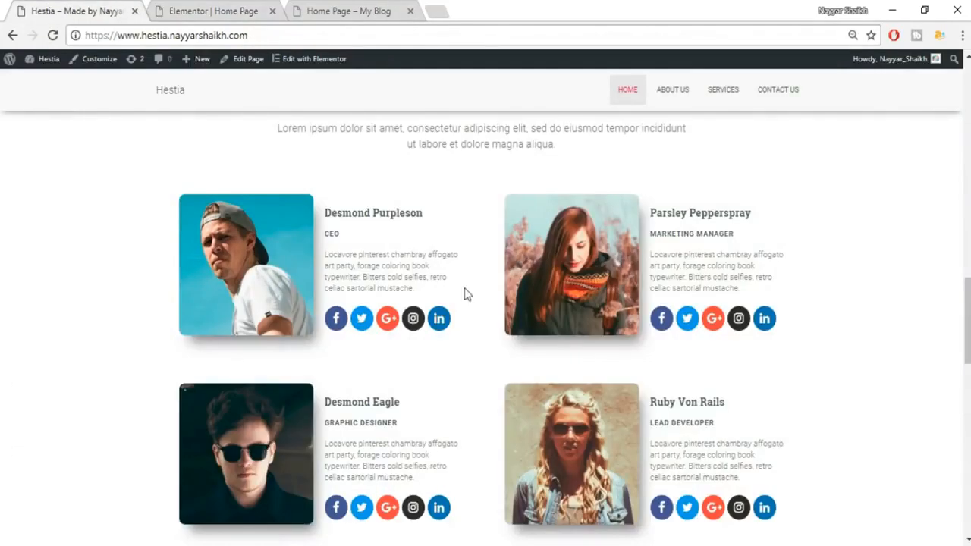
{"action": "left_click", "coordinate": [173, 9]}
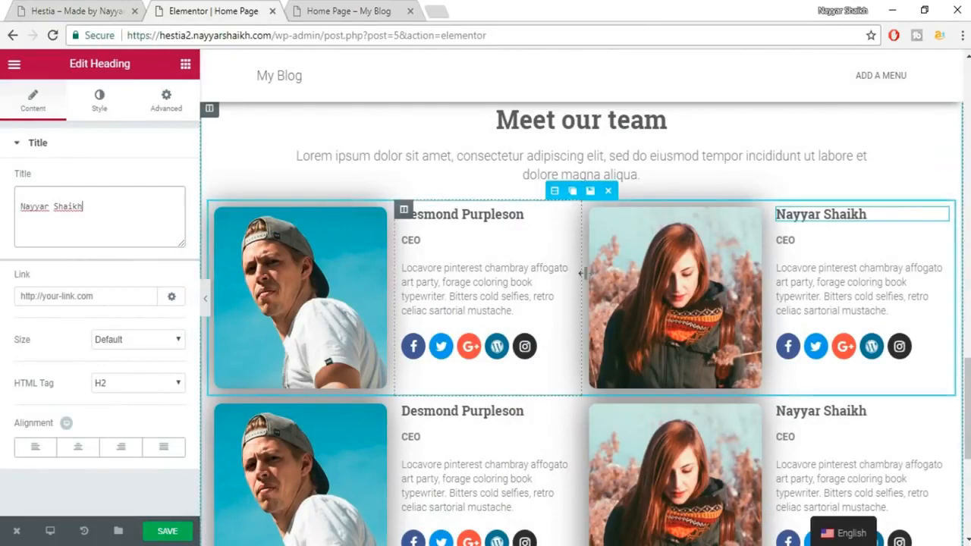
{"action": "left_click_drag", "start_coordinate": [582, 273], "coordinate": [567, 271]}
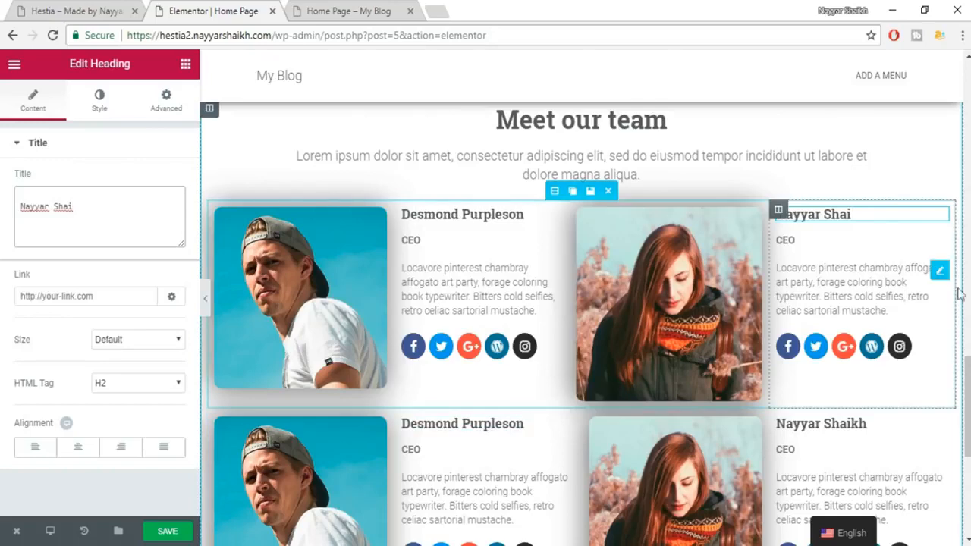
{"action": "left_click", "coordinate": [894, 154]}
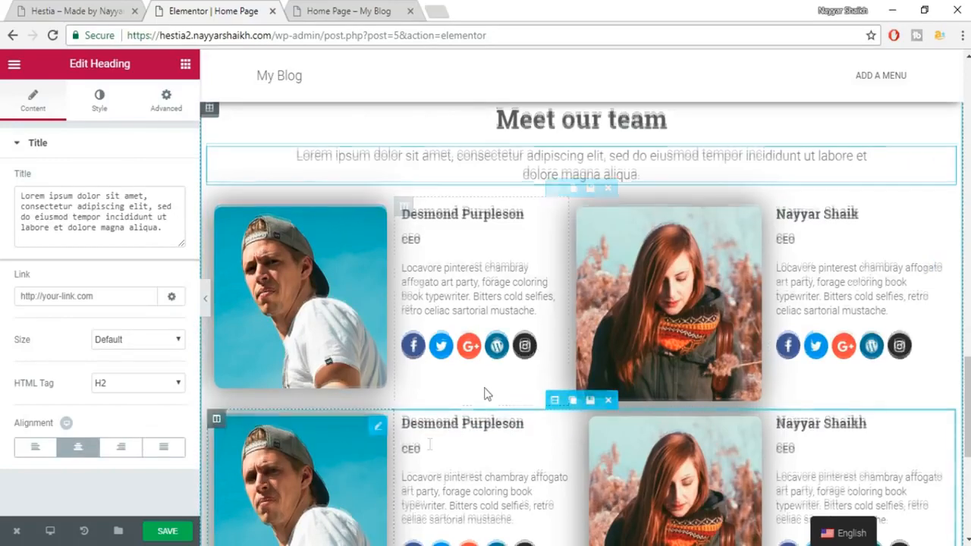
Save the page and preview it with the editing panel hidden.
{"action": "scroll", "coordinate": [486, 397], "scroll_direction": "down", "scroll_amount": 1}
{"action": "left_click", "coordinate": [161, 531]}
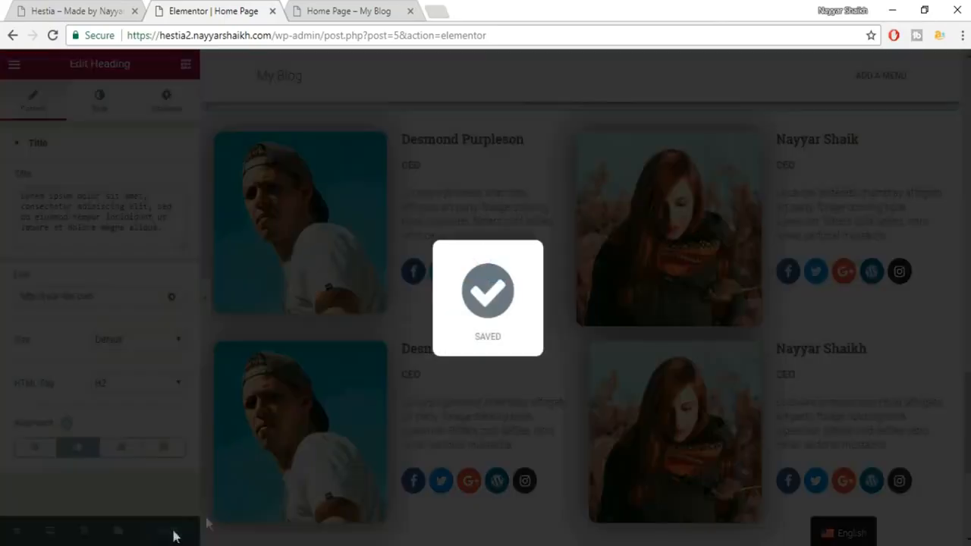
{"action": "scroll", "coordinate": [766, 414], "scroll_direction": "down", "scroll_amount": 4}
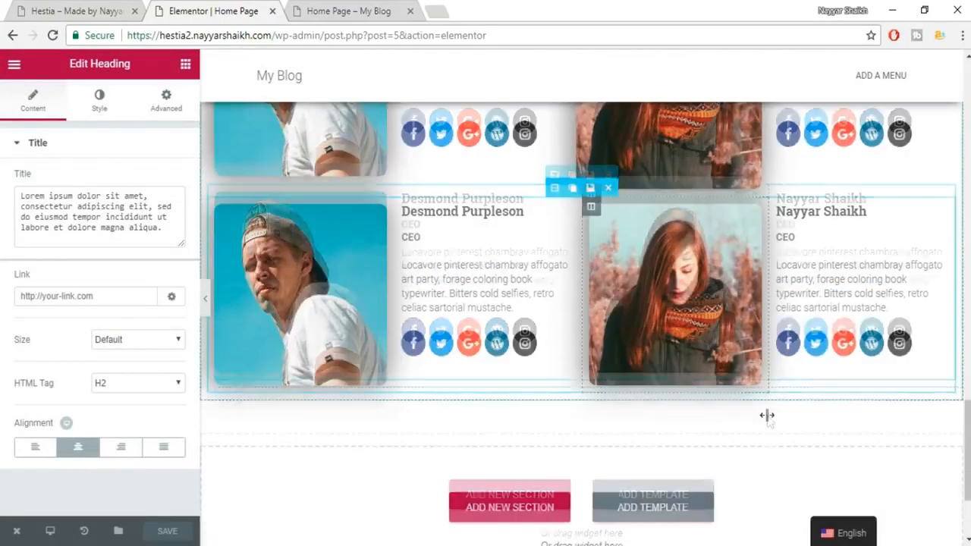
{"action": "scroll", "coordinate": [769, 418], "scroll_direction": "up", "scroll_amount": 4}
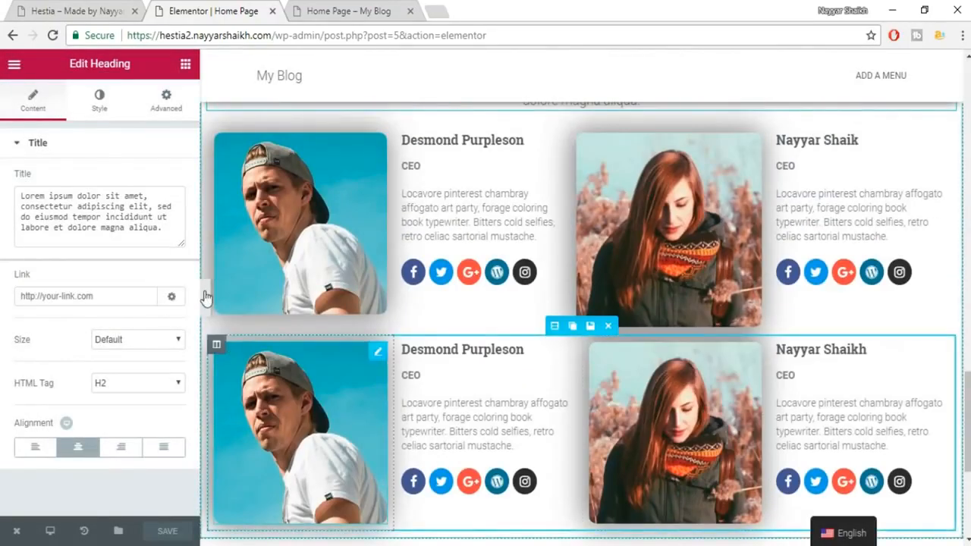
{"action": "left_click", "coordinate": [227, 301]}
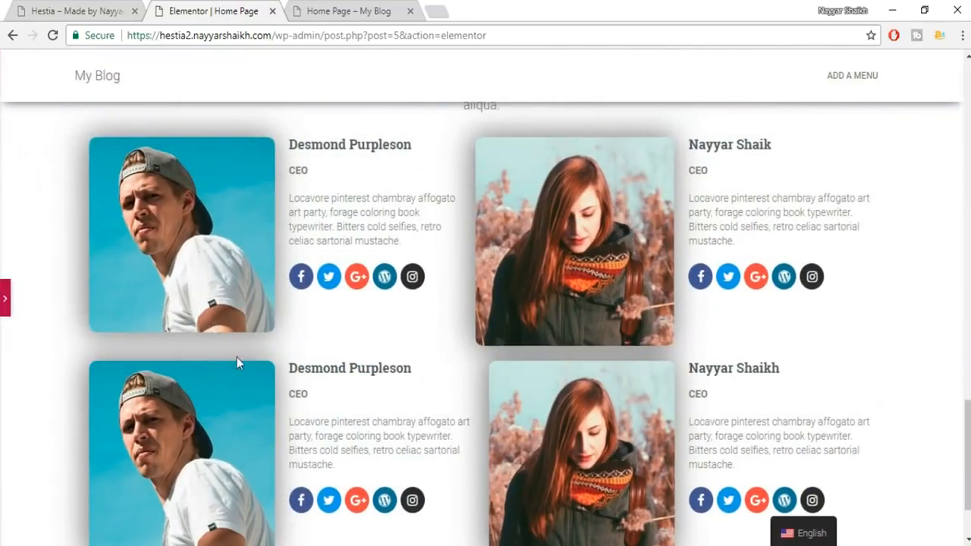
{"action": "scroll", "coordinate": [236, 357], "scroll_direction": "up", "scroll_amount": 4}
{"action": "scroll", "coordinate": [236, 358], "scroll_direction": "down", "scroll_amount": 5}
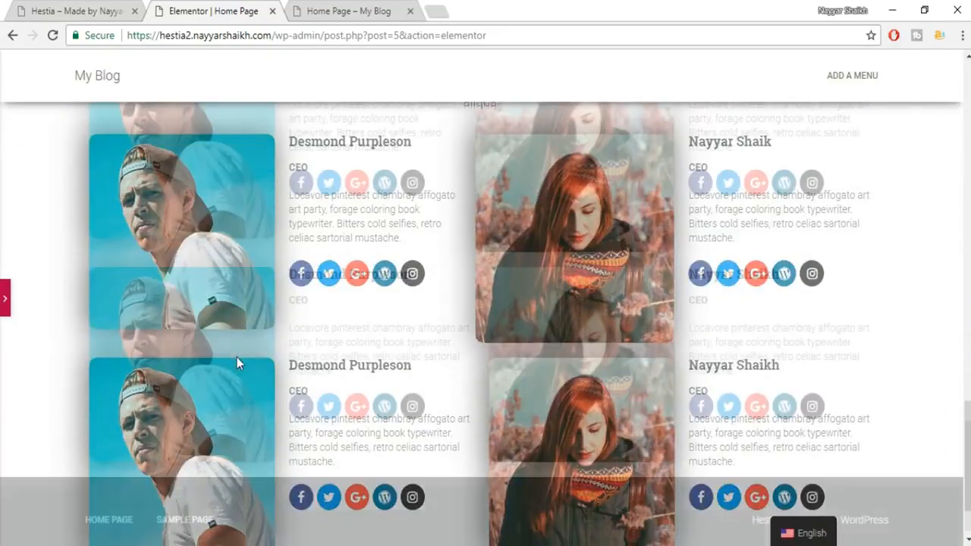
{"action": "scroll", "coordinate": [236, 358], "scroll_direction": "up", "scroll_amount": 5}
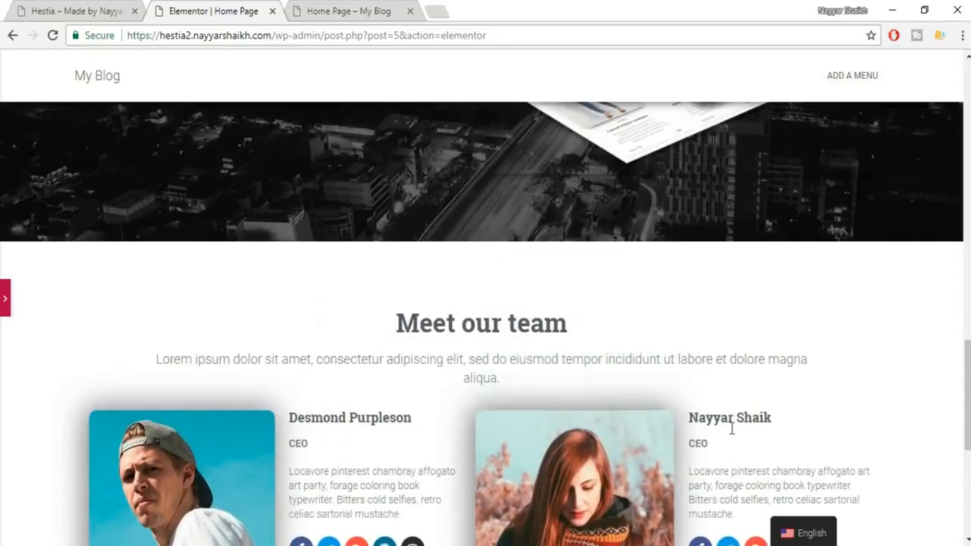
{"action": "left_click", "coordinate": [4, 302]}
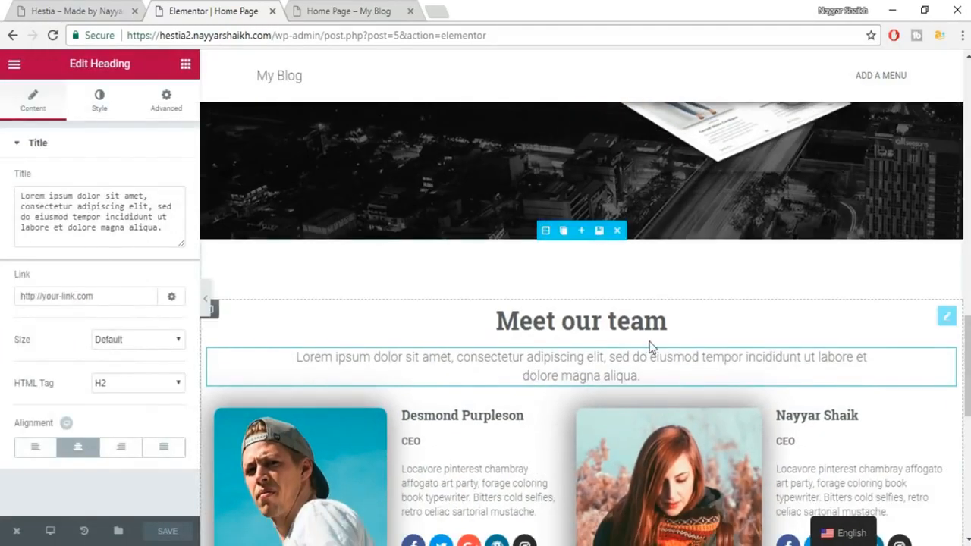
{"action": "scroll", "coordinate": [635, 280], "scroll_direction": "down", "scroll_amount": 1}
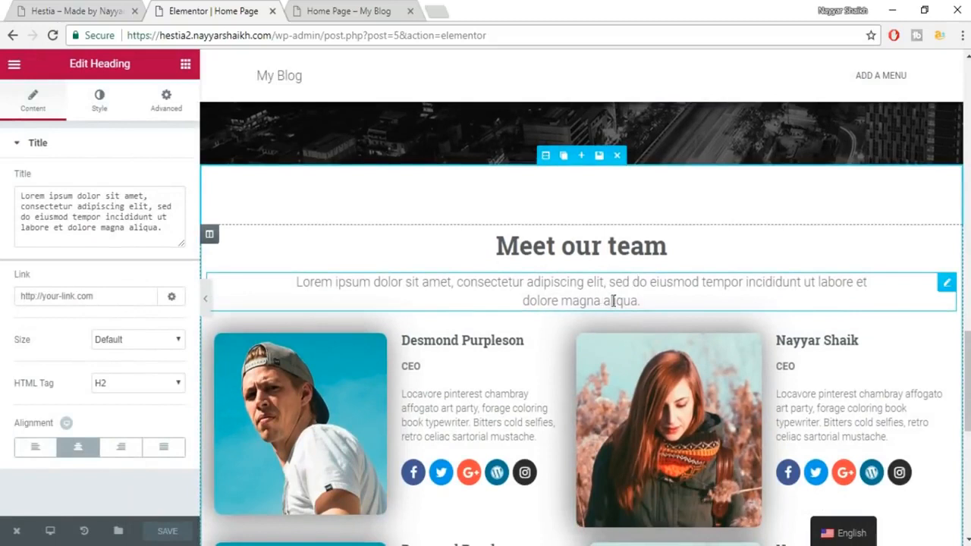
Give the subtitle 50 px bottom padding and the first card row 40 px unlinked bottom padding.
{"action": "left_click", "coordinate": [171, 102]}
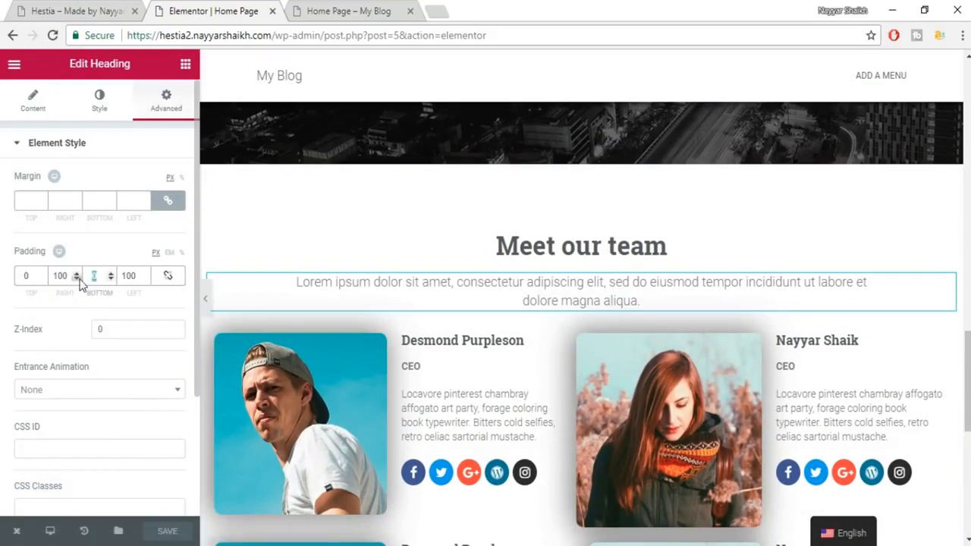
{"action": "type", "text": "50"}
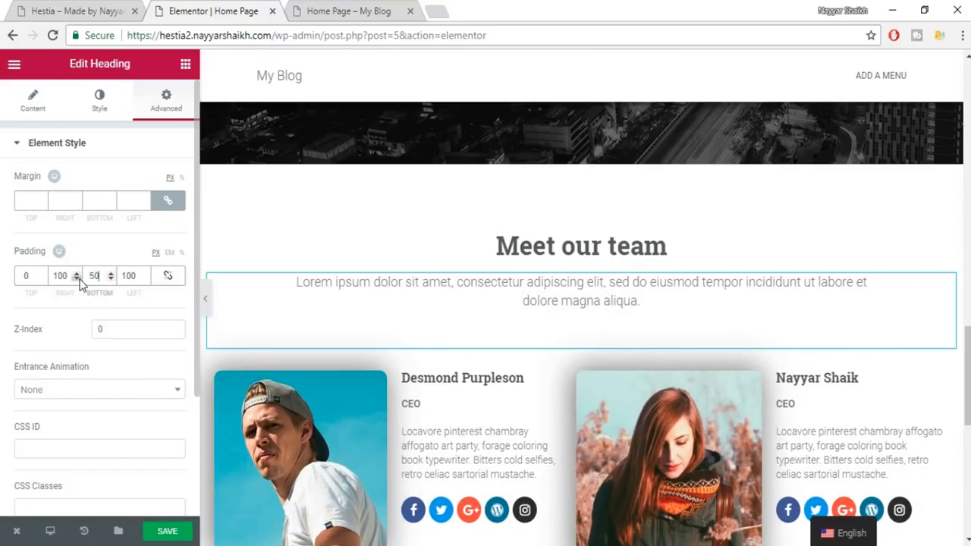
{"action": "scroll", "coordinate": [558, 379], "scroll_direction": "down", "scroll_amount": 5}
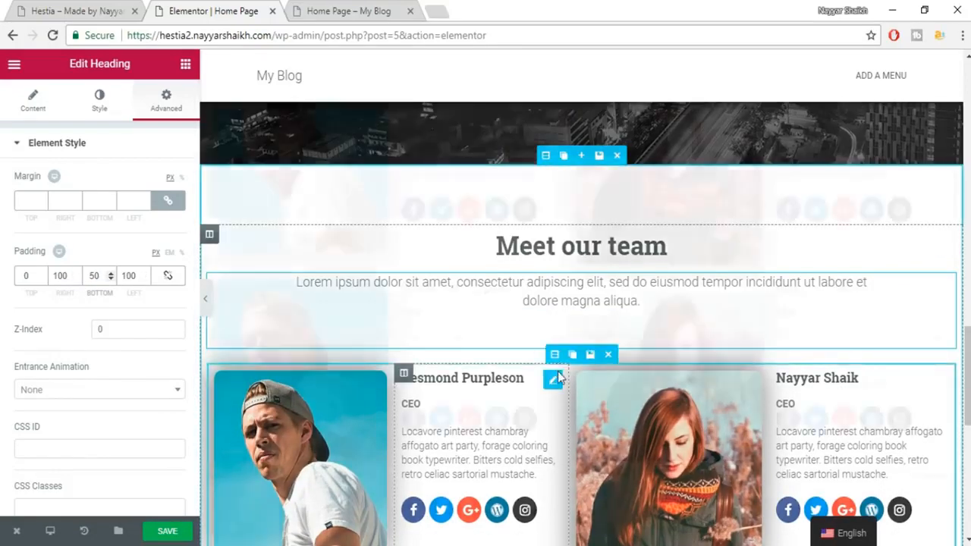
{"action": "scroll", "coordinate": [615, 362], "scroll_direction": "up", "scroll_amount": 3}
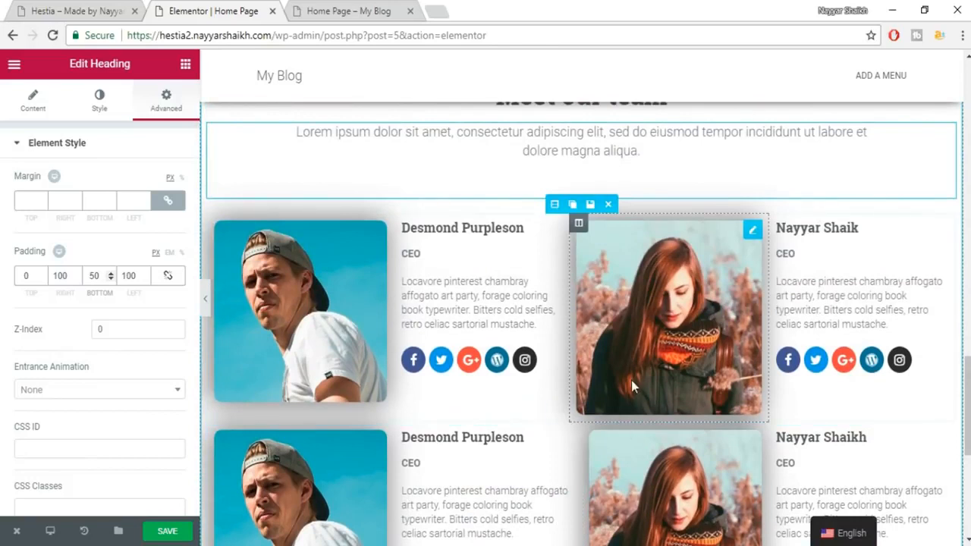
{"action": "left_click", "coordinate": [551, 204]}
{"action": "left_click", "coordinate": [162, 98]}
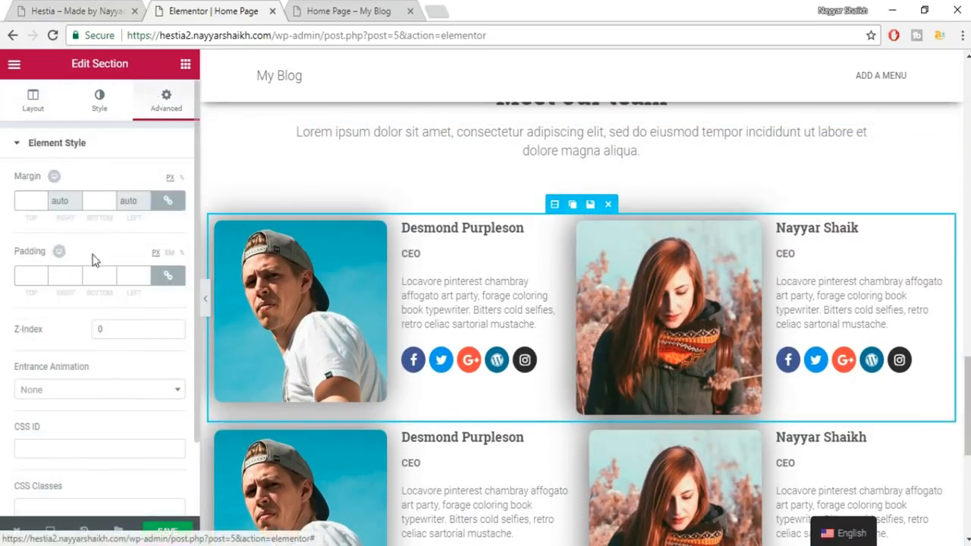
{"action": "left_click", "coordinate": [168, 275]}
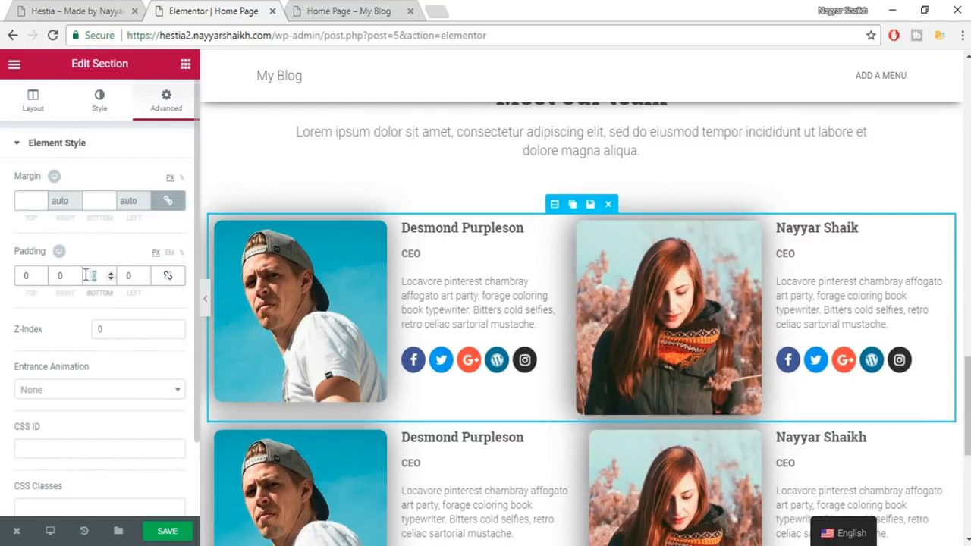
{"action": "type", "text": "40"}
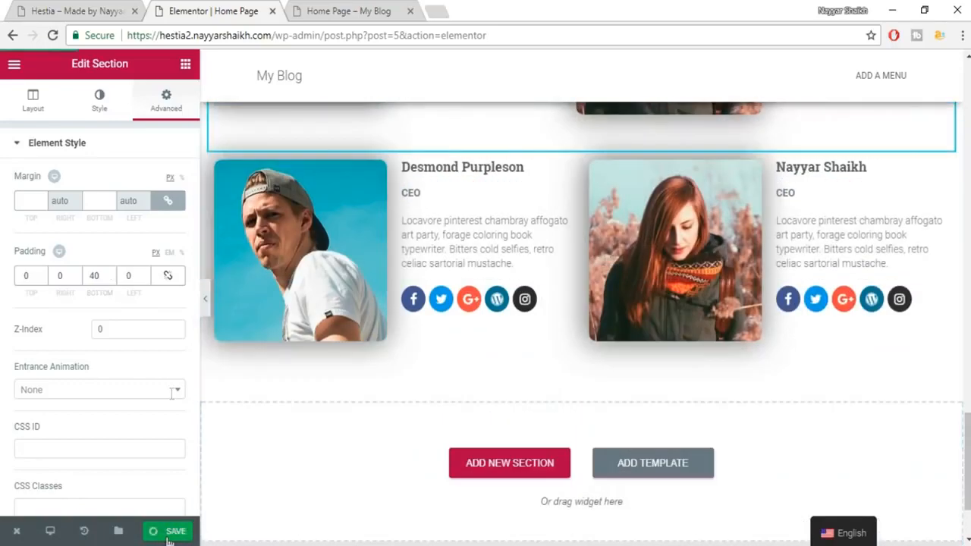
Reload the live home page to see the spacing changes.
{"action": "left_click", "coordinate": [80, 8]}
{"action": "left_click", "coordinate": [351, 9]}
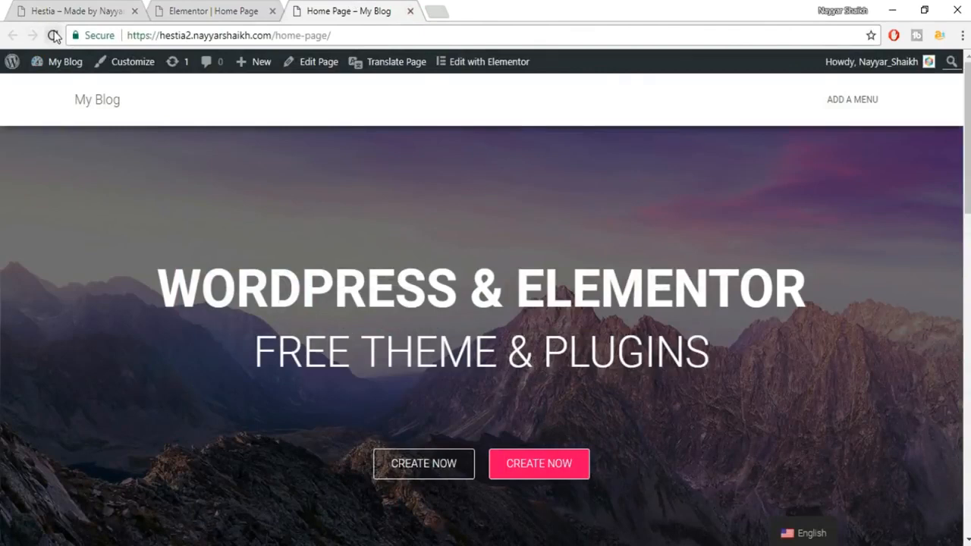
{"action": "left_click", "coordinate": [54, 35]}
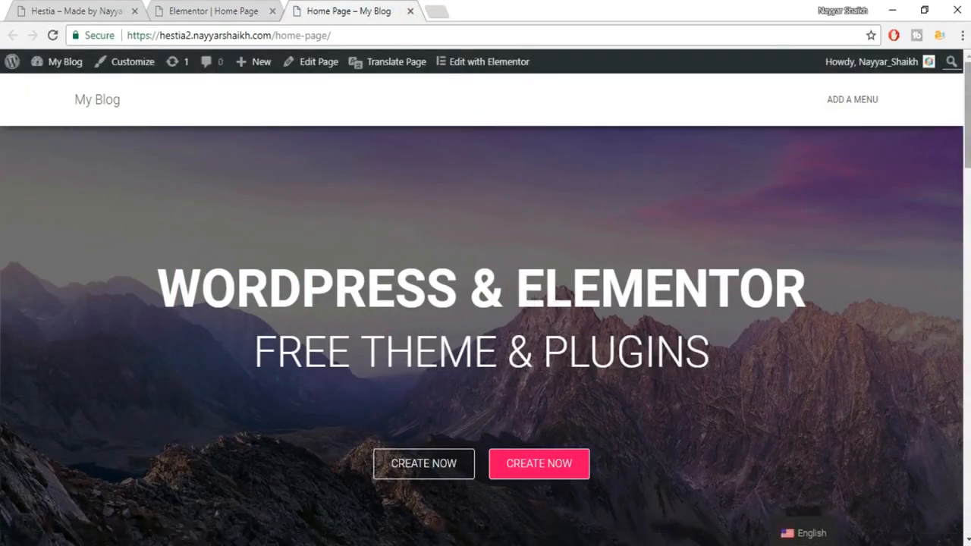
Scroll the live home page and compare its team section with the Hestia demo.
{"action": "left_click_drag", "start_coordinate": [968, 106], "coordinate": [968, 130]}
{"action": "scroll", "coordinate": [486, 304], "scroll_direction": "down", "scroll_amount": 5}
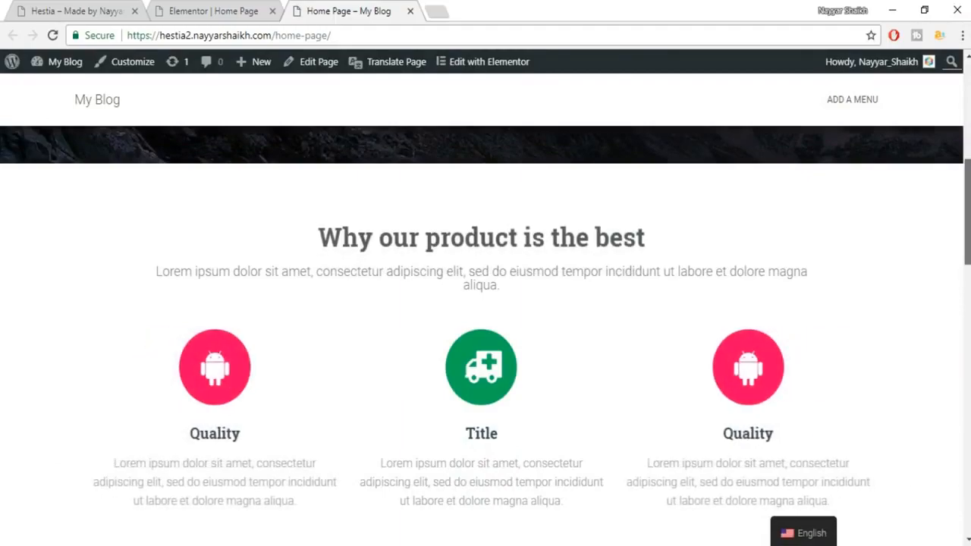
{"action": "scroll", "coordinate": [485, 303], "scroll_direction": "down", "scroll_amount": 5}
{"action": "scroll", "coordinate": [486, 333], "scroll_direction": "down", "scroll_amount": 10}
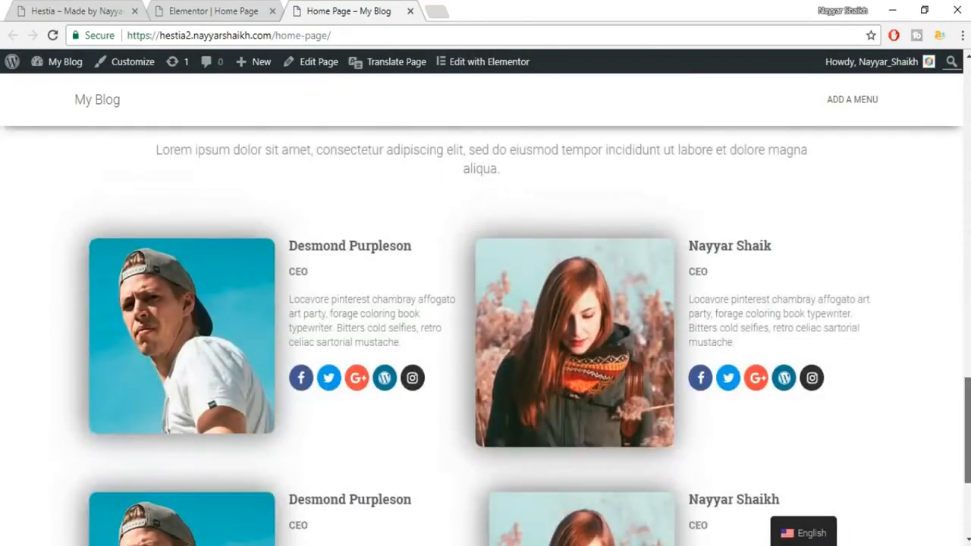
{"action": "scroll", "coordinate": [485, 333], "scroll_direction": "down", "scroll_amount": 3}
{"action": "scroll", "coordinate": [485, 334], "scroll_direction": "up", "scroll_amount": 4}
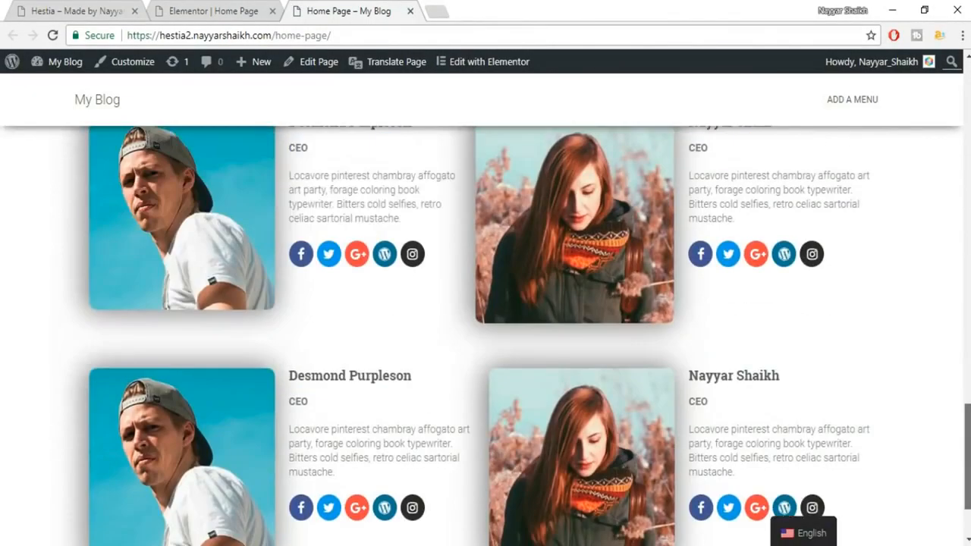
{"action": "left_click", "coordinate": [73, 9]}
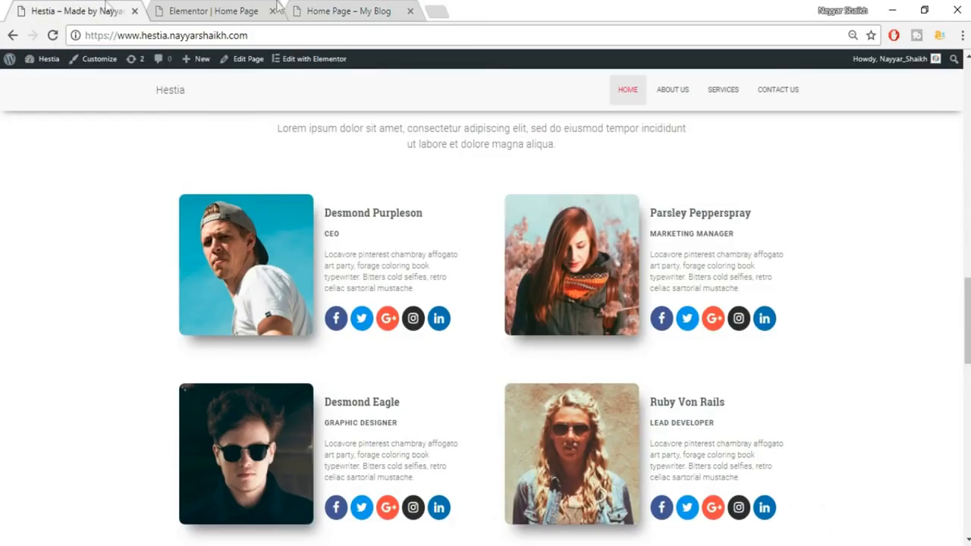
{"action": "left_click", "coordinate": [371, 9]}
{"action": "scroll", "coordinate": [769, 314], "scroll_direction": "up", "scroll_amount": 5}
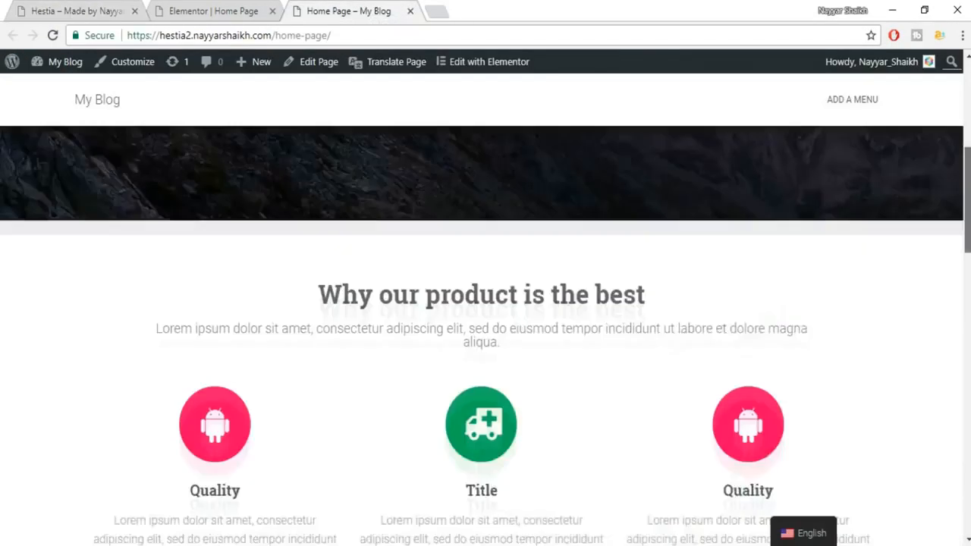
Check the editor again, then view the Hestia demo's What Clients Say section.
{"action": "left_click", "coordinate": [194, 9]}
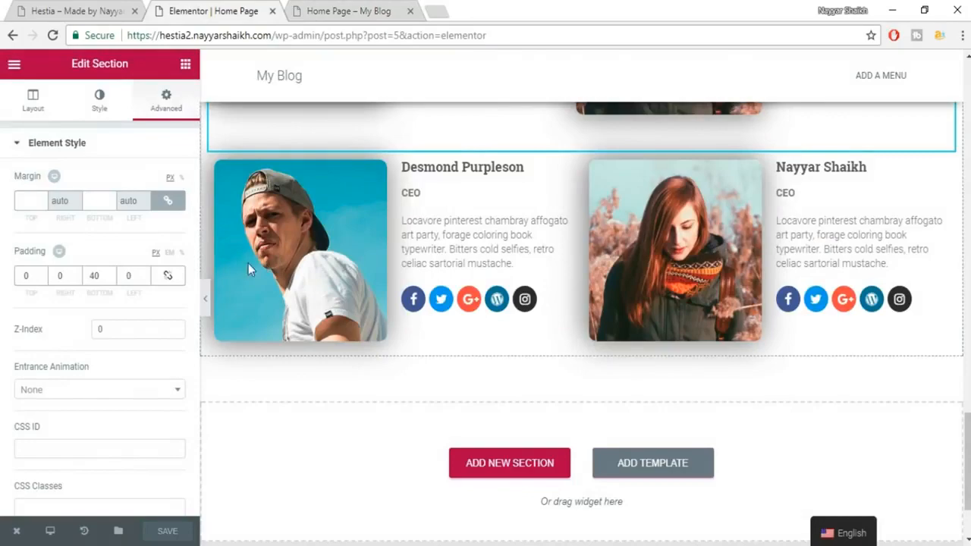
{"action": "scroll", "coordinate": [552, 205], "scroll_direction": "up", "scroll_amount": 2}
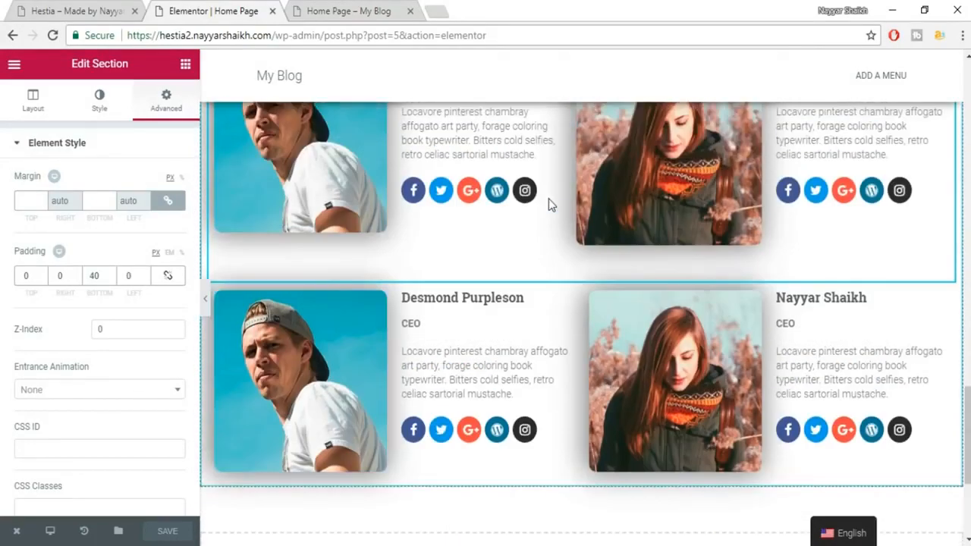
{"action": "scroll", "coordinate": [551, 205], "scroll_direction": "up", "scroll_amount": 3}
{"action": "scroll", "coordinate": [618, 314], "scroll_direction": "down", "scroll_amount": 7}
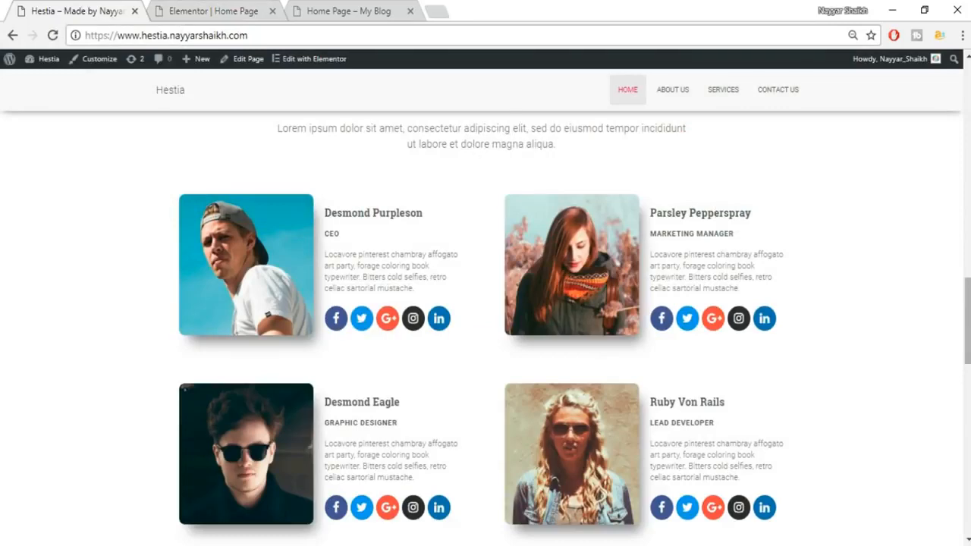
{"action": "scroll", "coordinate": [402, 285], "scroll_direction": "down", "scroll_amount": 4}
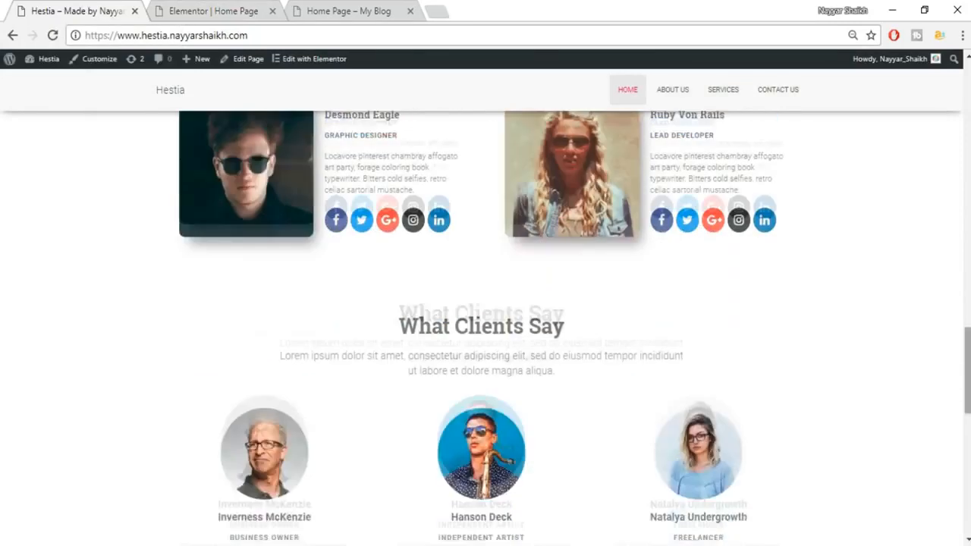
{"action": "left_click", "coordinate": [245, 8]}
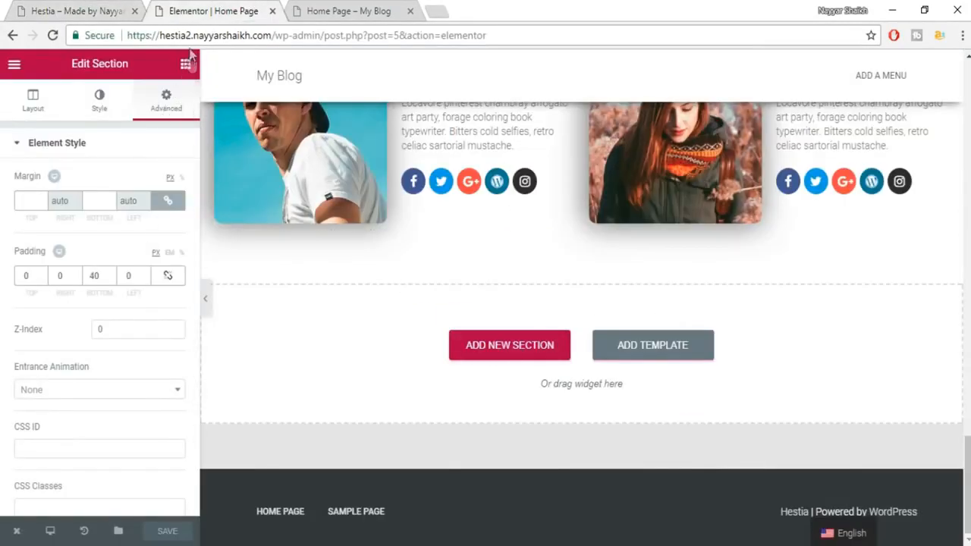
{"action": "left_click", "coordinate": [78, 10]}
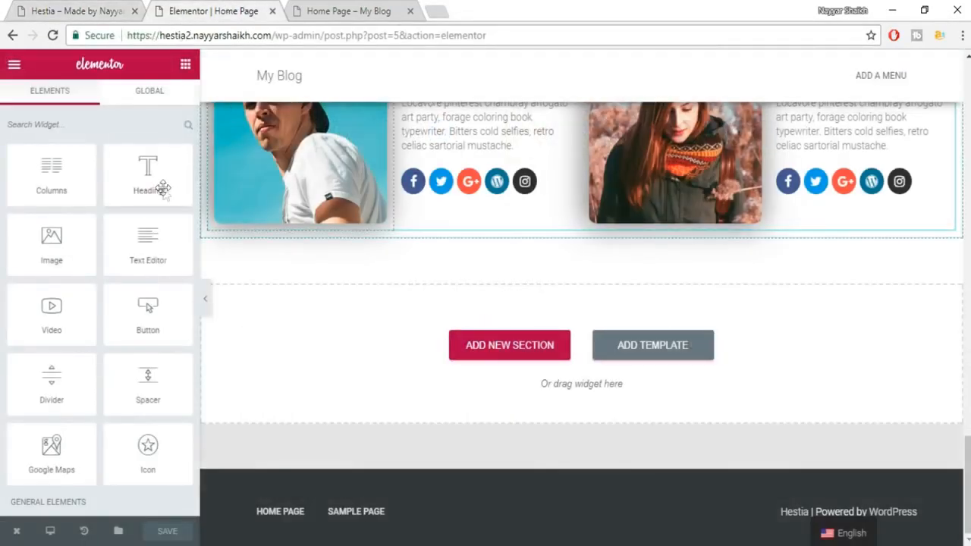
Add a centered heading reading 'What Clients Say', copied from the Hestia demo, below the team cards.
{"action": "left_click_drag", "start_coordinate": [162, 189], "coordinate": [635, 362]}
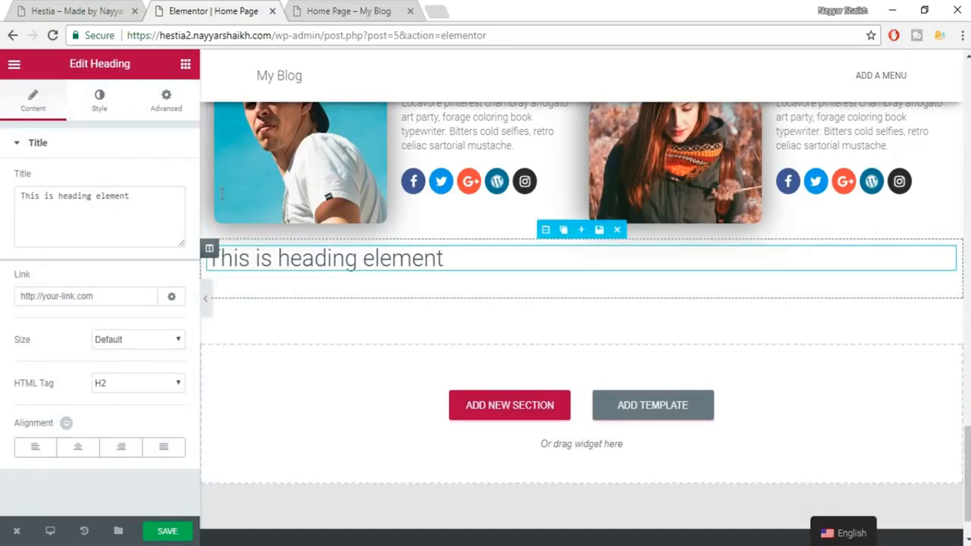
{"action": "left_click", "coordinate": [94, 7]}
{"action": "triple_click", "coordinate": [541, 226]}
{"action": "key", "text": "ctrl+c"}
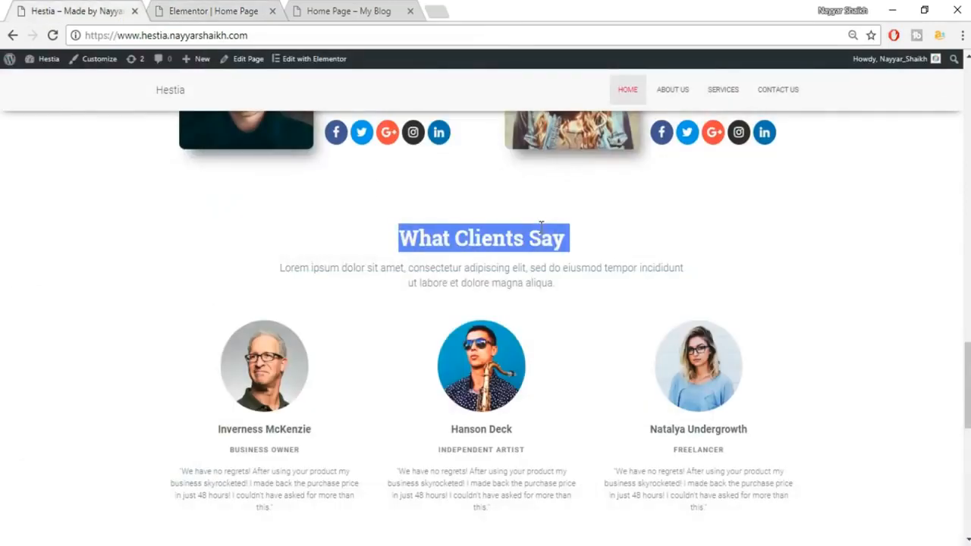
{"action": "left_click", "coordinate": [196, 10]}
{"action": "triple_click", "coordinate": [146, 197]}
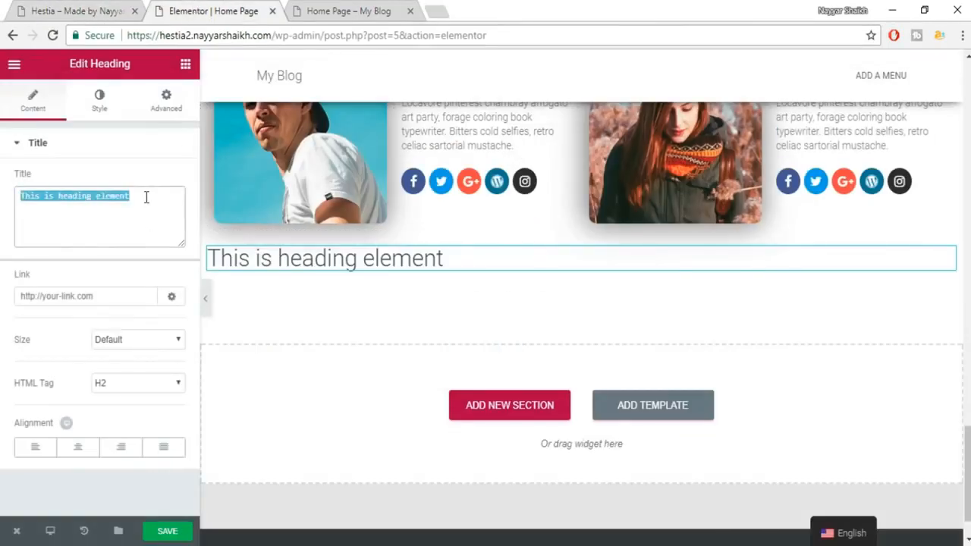
{"action": "key", "text": "ctrl+v"}
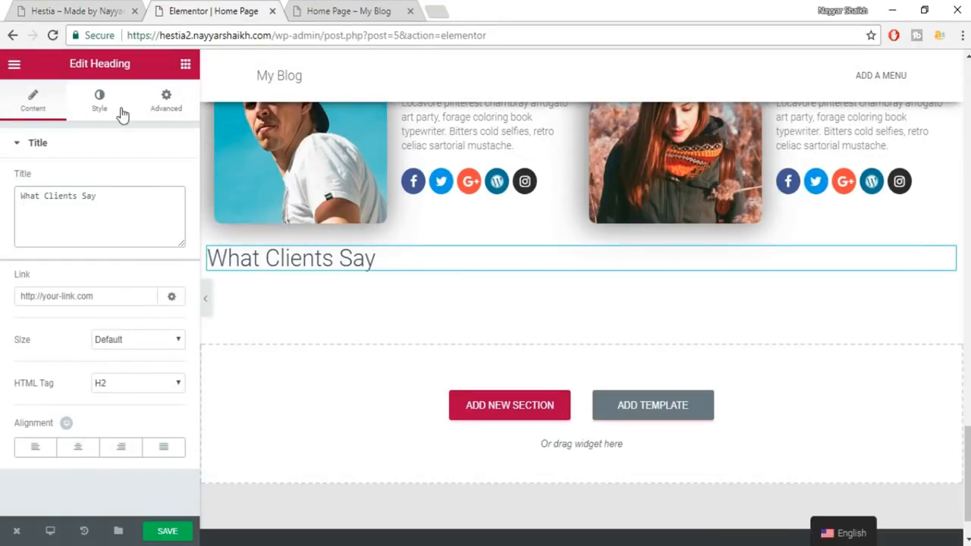
{"action": "left_click", "coordinate": [78, 447]}
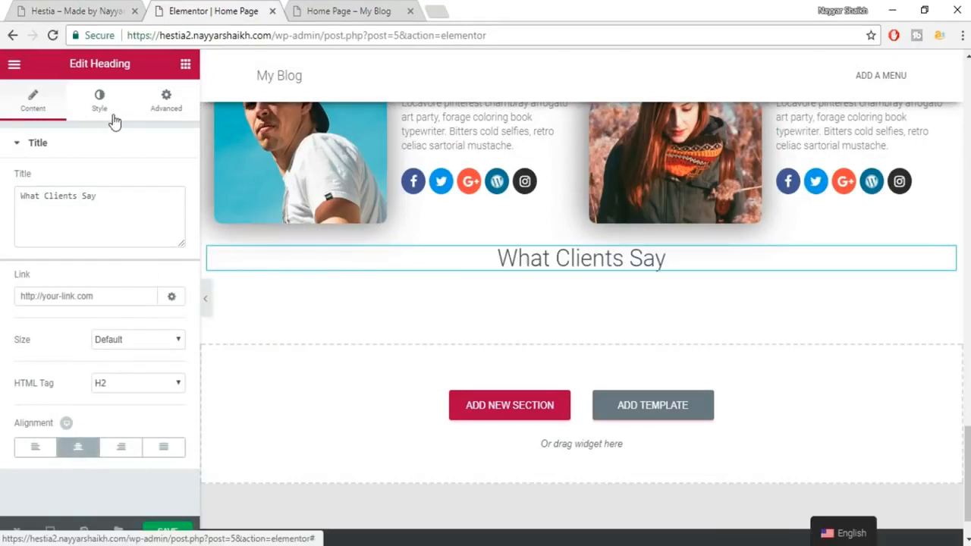
Give the heading a dark grey text colour.
{"action": "left_click", "coordinate": [106, 110]}
{"action": "left_click", "coordinate": [167, 184]}
{"action": "left_click", "coordinate": [39, 343]}
{"action": "left_click", "coordinate": [171, 195]}
Set the heading typography to 35 px Roboto Slab, weight 600, then copy the demo's subtitle paragraph.
{"action": "left_click", "coordinate": [169, 220]}
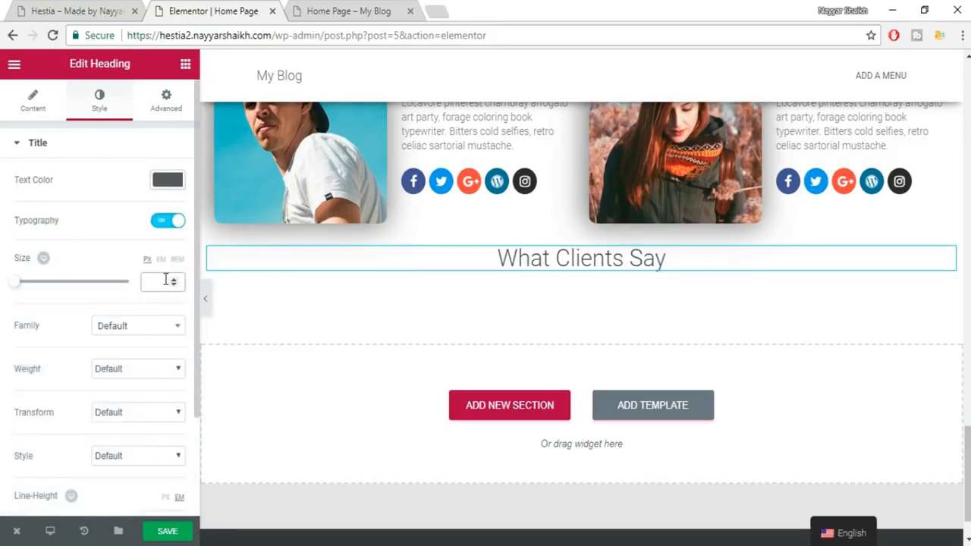
{"action": "left_click", "coordinate": [166, 281]}
{"action": "type", "text": "35"}
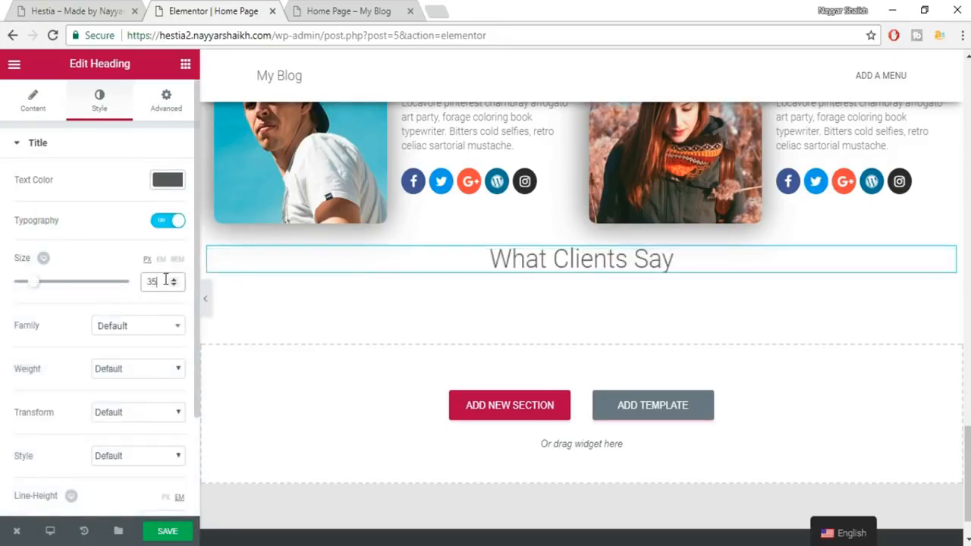
{"action": "left_click", "coordinate": [148, 328]}
{"action": "type", "text": "robo"}
{"action": "key", "text": "Down"}
{"action": "key", "text": "Down"}
{"action": "key", "text": "Down"}
{"action": "key", "text": "Return"}
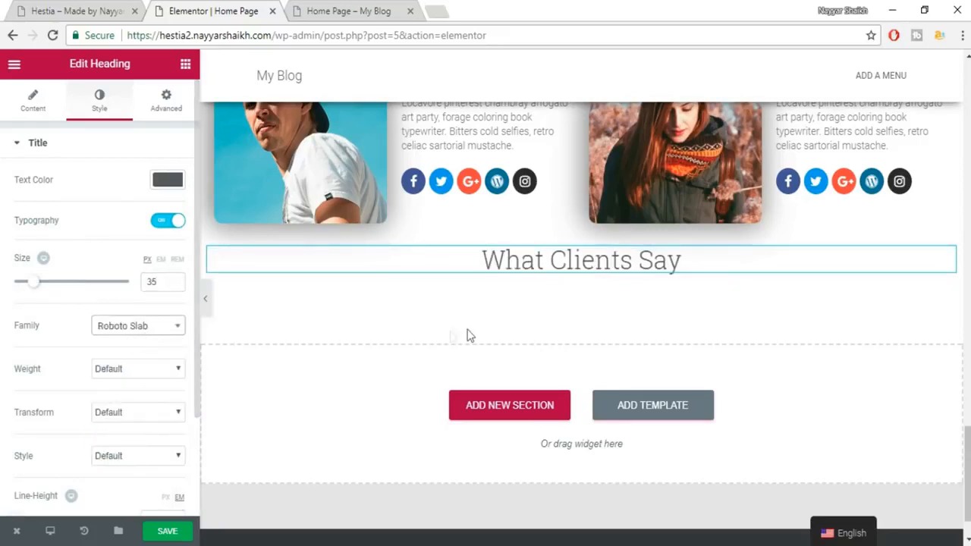
{"action": "left_click", "coordinate": [140, 370]}
{"action": "left_click", "coordinate": [131, 443]}
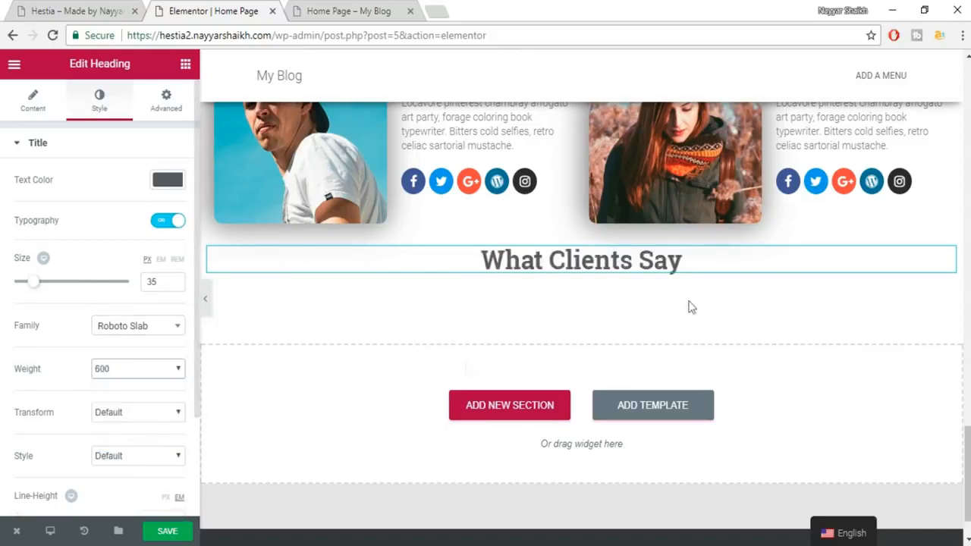
{"action": "left_click", "coordinate": [114, 10]}
{"action": "triple_click", "coordinate": [471, 270]}
{"action": "key", "text": "ctrl+c"}
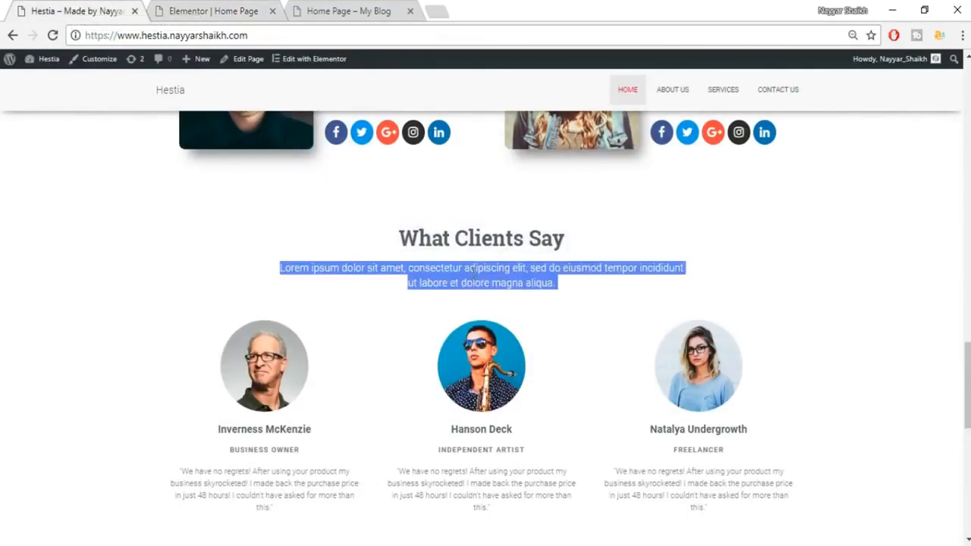
Add a second heading below 'What Clients Say' containing the centered Lorem ipsum subtitle.
{"action": "left_click", "coordinate": [259, 6]}
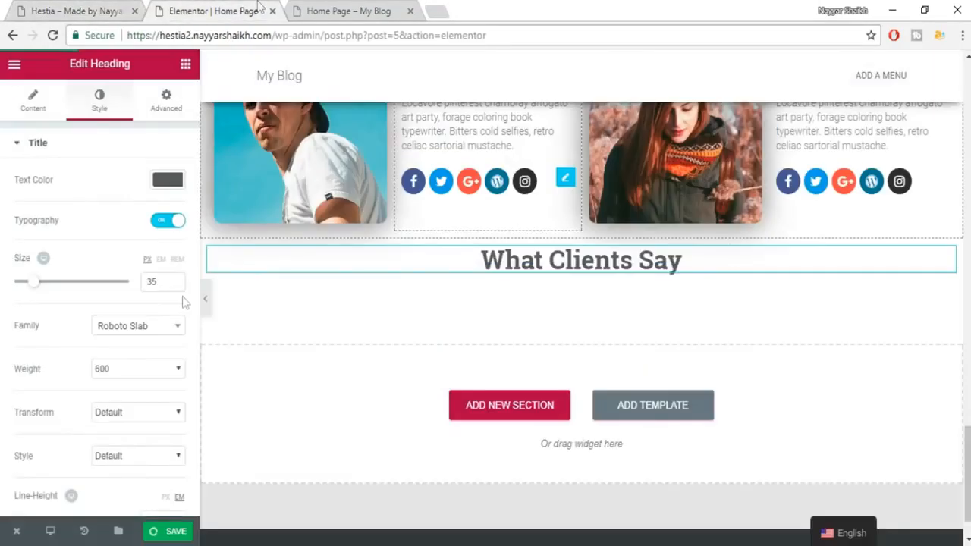
{"action": "left_click", "coordinate": [185, 63]}
{"action": "left_click_drag", "start_coordinate": [152, 171], "coordinate": [586, 277]}
{"action": "left_click", "coordinate": [117, 228]}
{"action": "key", "text": "ctrl+a"}
{"action": "key", "text": "ctrl+v"}
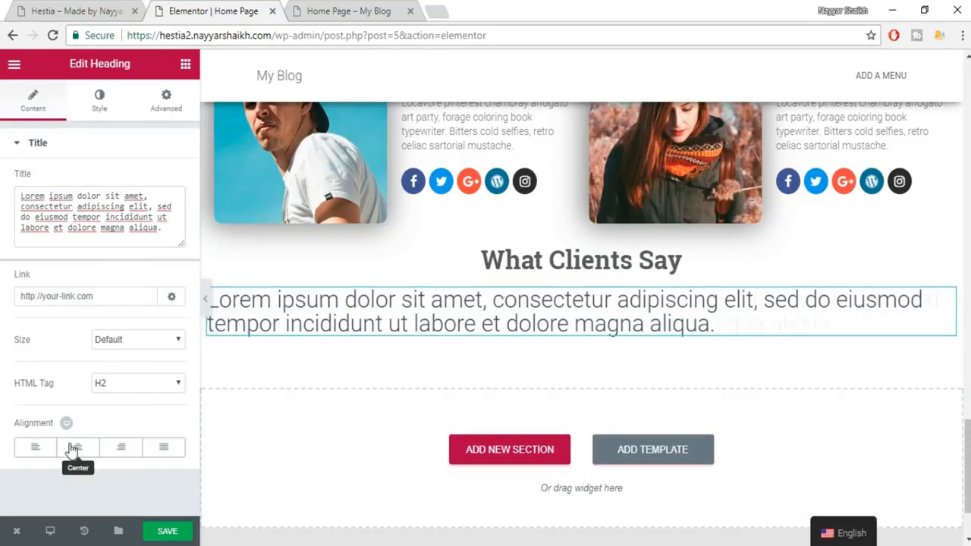
{"action": "left_click", "coordinate": [76, 446]}
Style the subtitle in grey #7a7a7a at 18 px Roboto.
{"action": "left_click", "coordinate": [99, 99]}
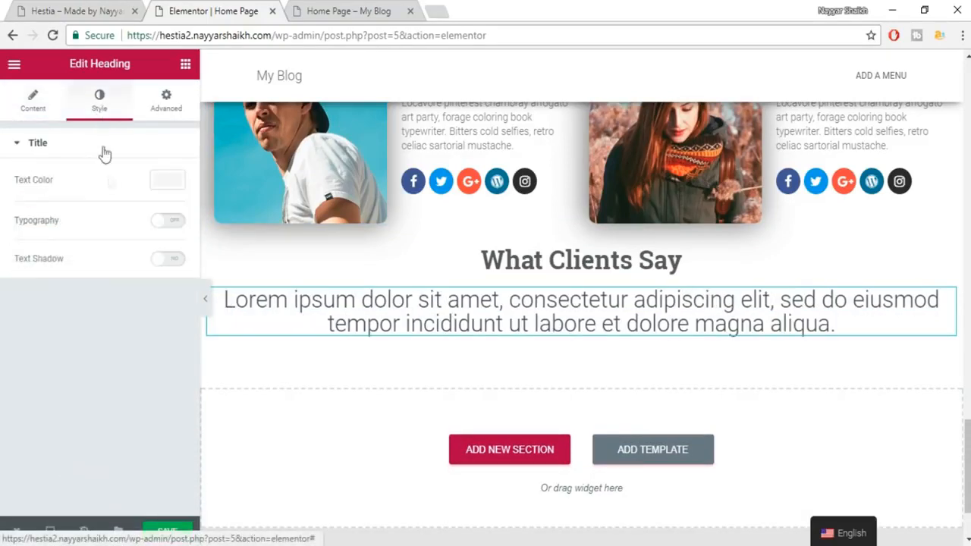
{"action": "left_click", "coordinate": [164, 182]}
{"action": "left_click", "coordinate": [55, 345]}
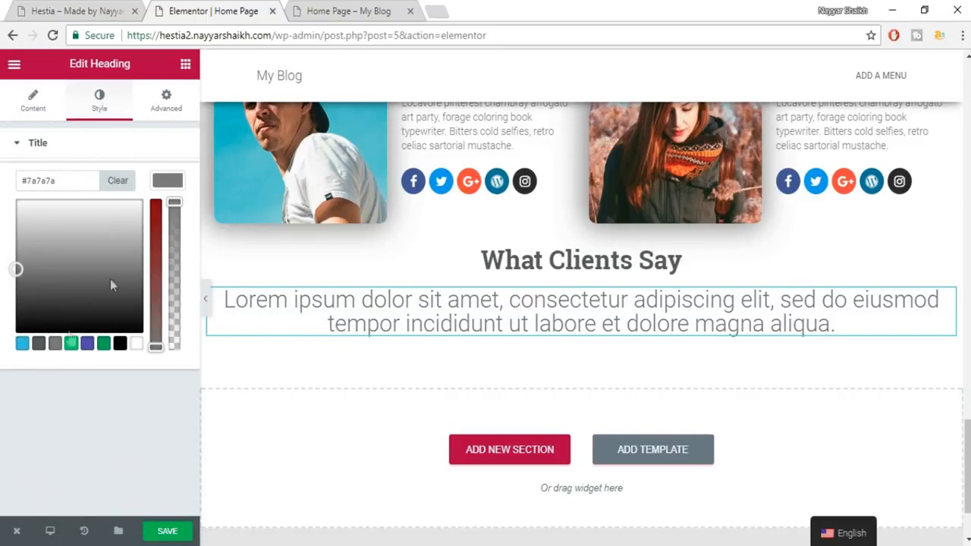
{"action": "left_click", "coordinate": [164, 182]}
{"action": "left_click", "coordinate": [170, 224]}
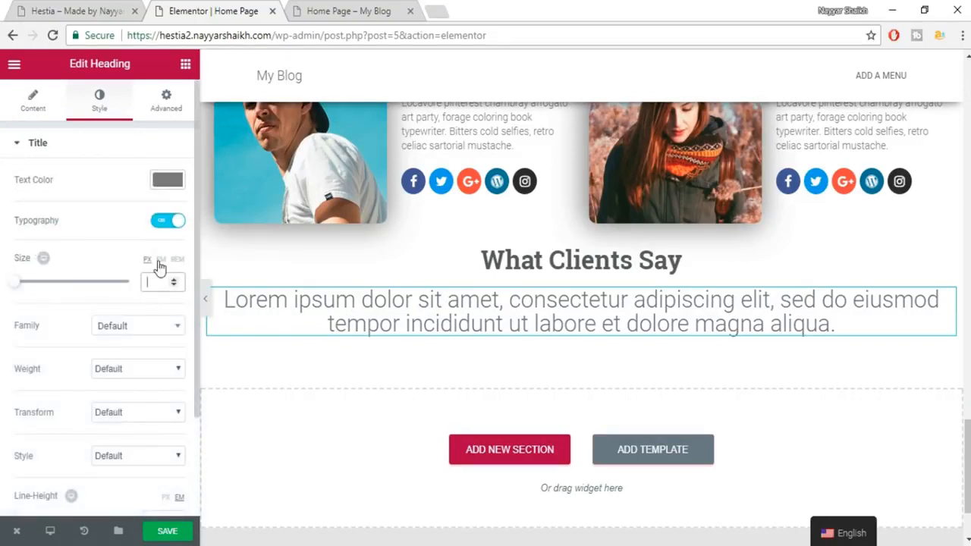
{"action": "type", "text": "18"}
{"action": "left_click", "coordinate": [146, 326]}
{"action": "type", "text": "robo"}
{"action": "key", "text": "Return"}
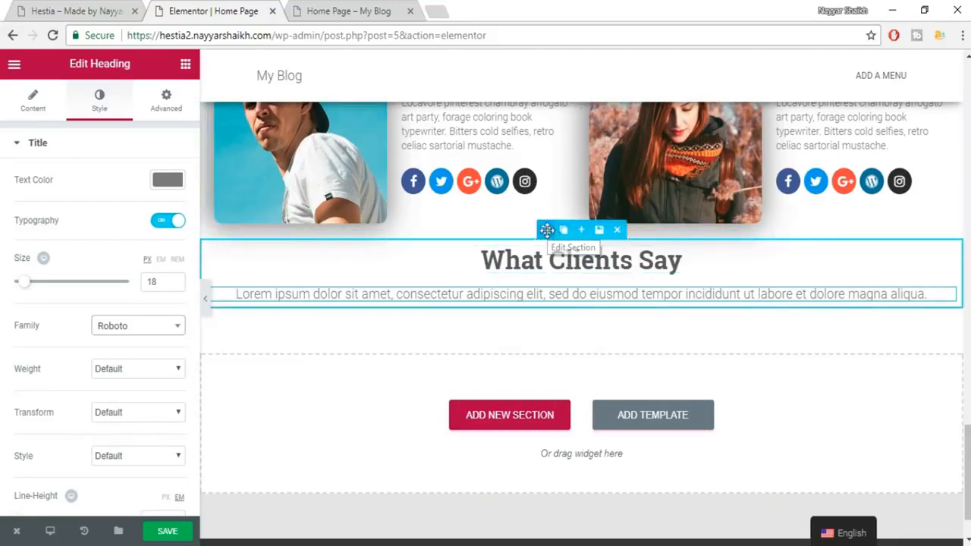
Give the section 80 px top padding.
{"action": "left_click", "coordinate": [547, 230]}
{"action": "left_click", "coordinate": [165, 98]}
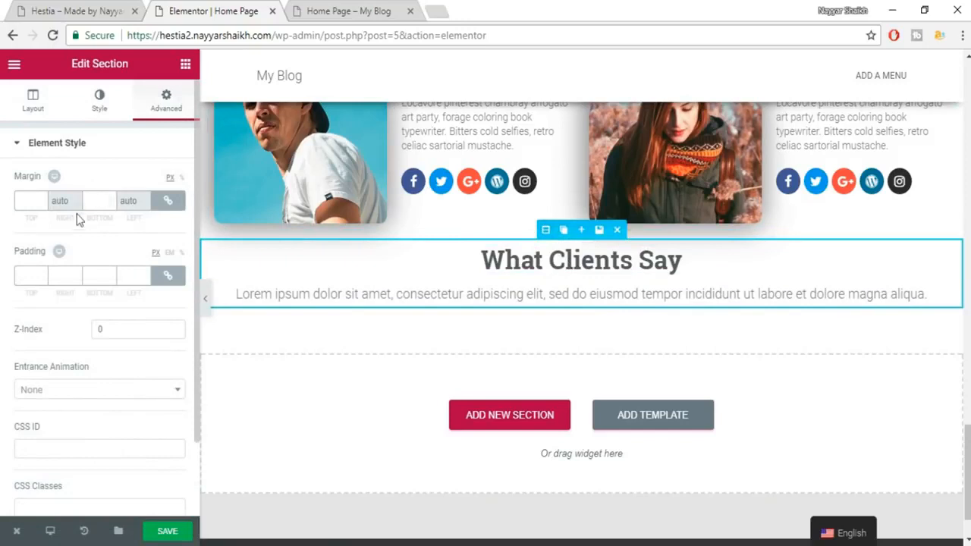
{"action": "left_click", "coordinate": [167, 275]}
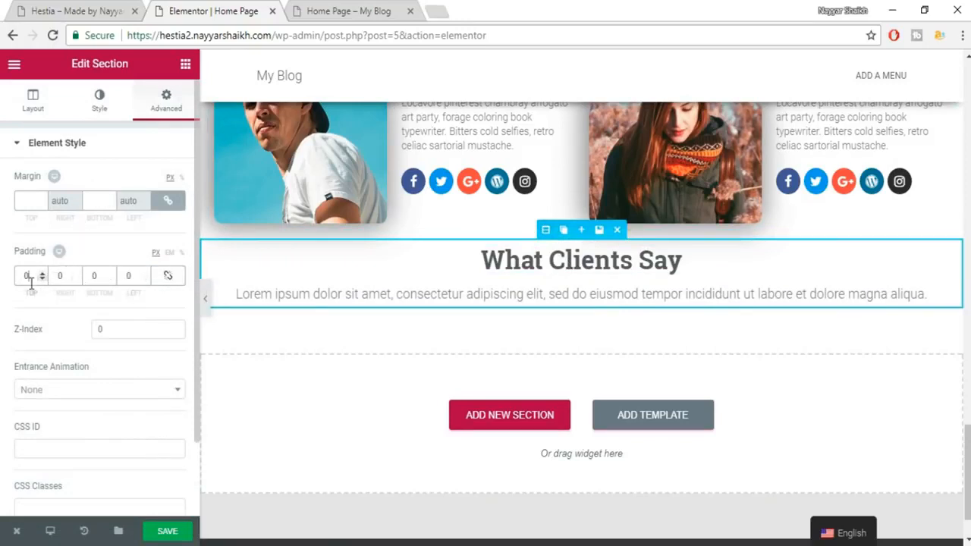
{"action": "type", "text": "80"}
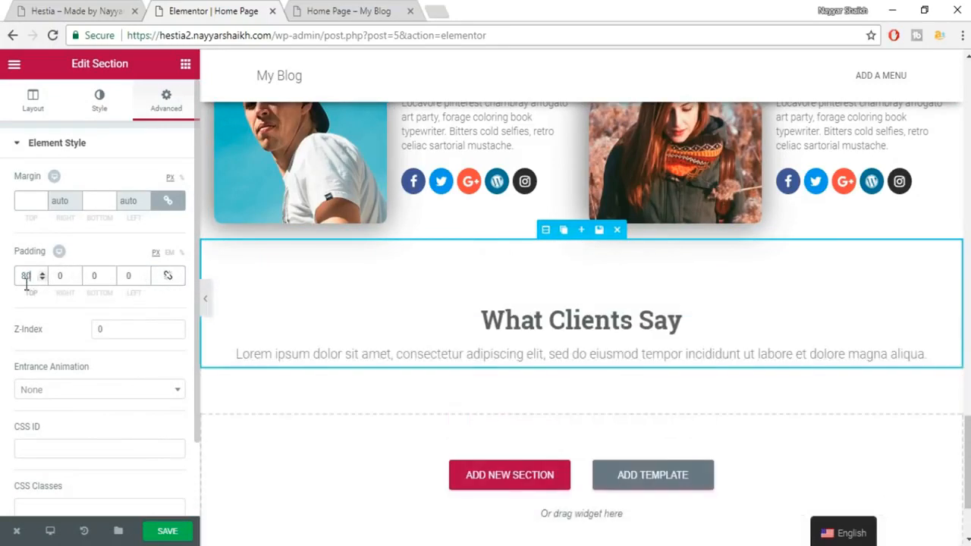
Set the subtitle's right and left padding to 100 px.
{"action": "left_click", "coordinate": [522, 355]}
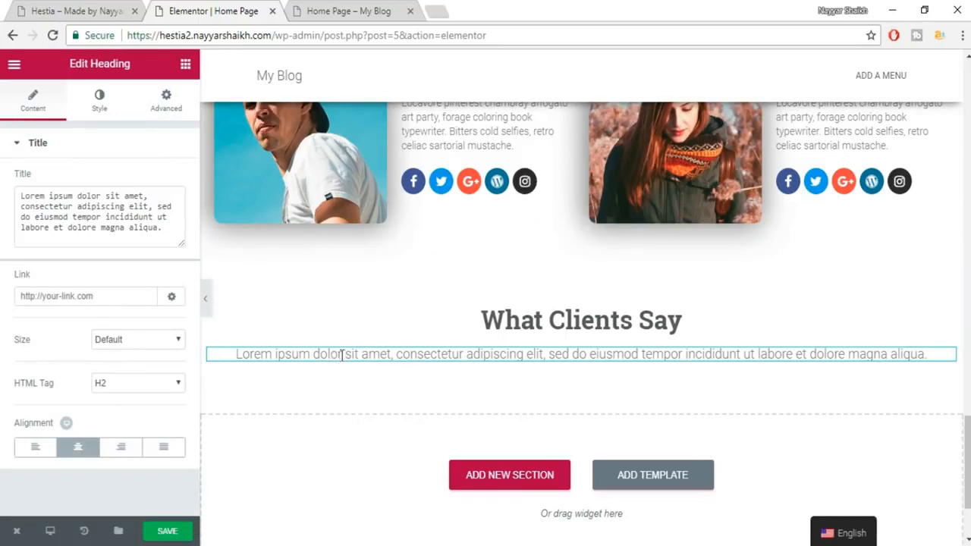
{"action": "left_click", "coordinate": [168, 110]}
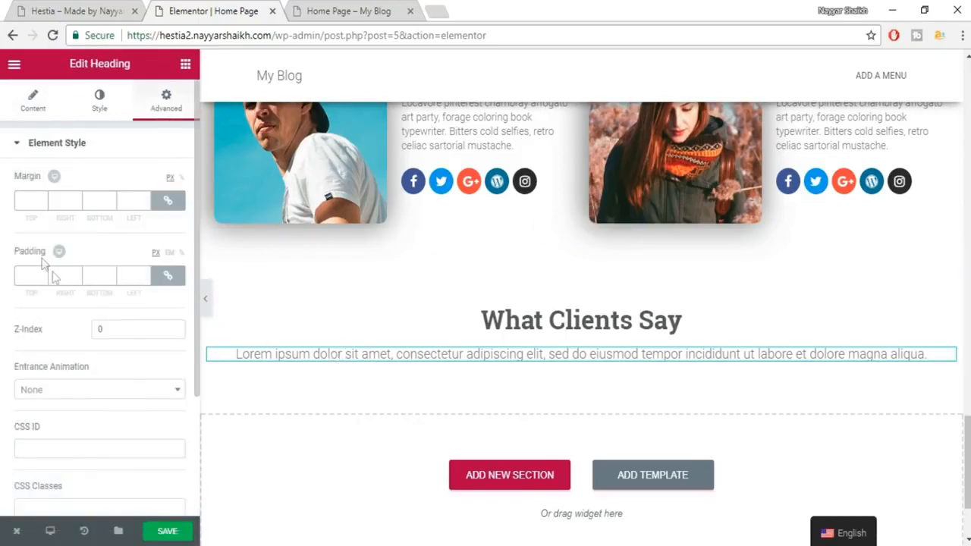
{"action": "left_click", "coordinate": [168, 275]}
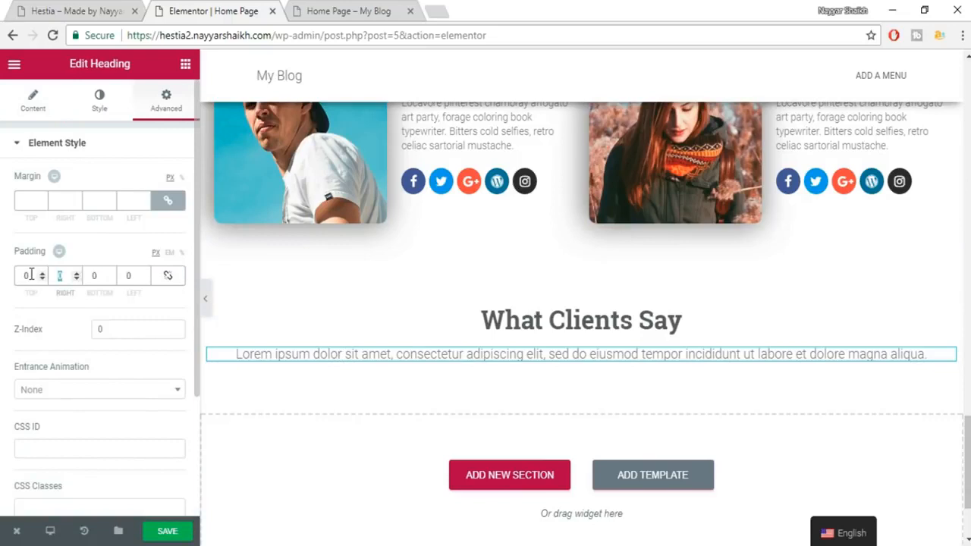
{"action": "type", "text": "100"}
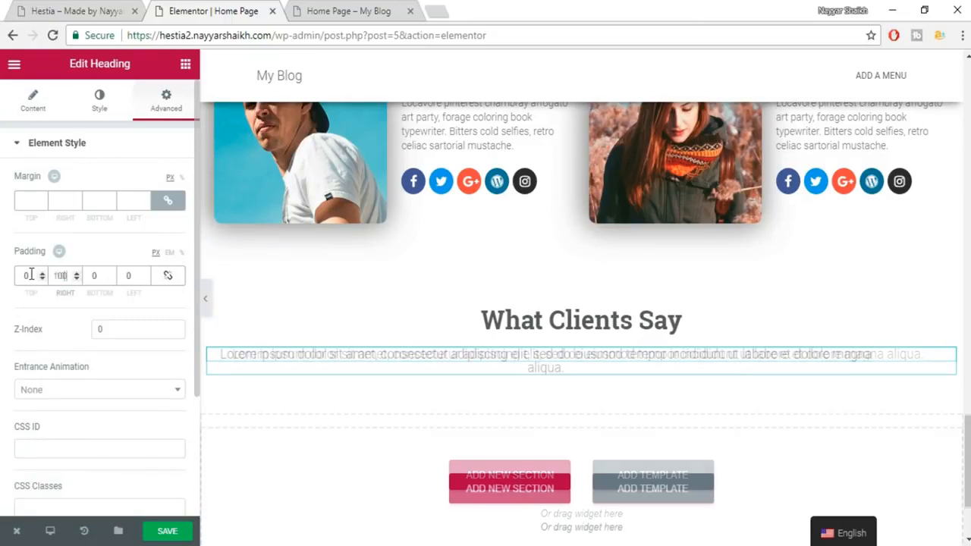
{"action": "type", "text": "100"}
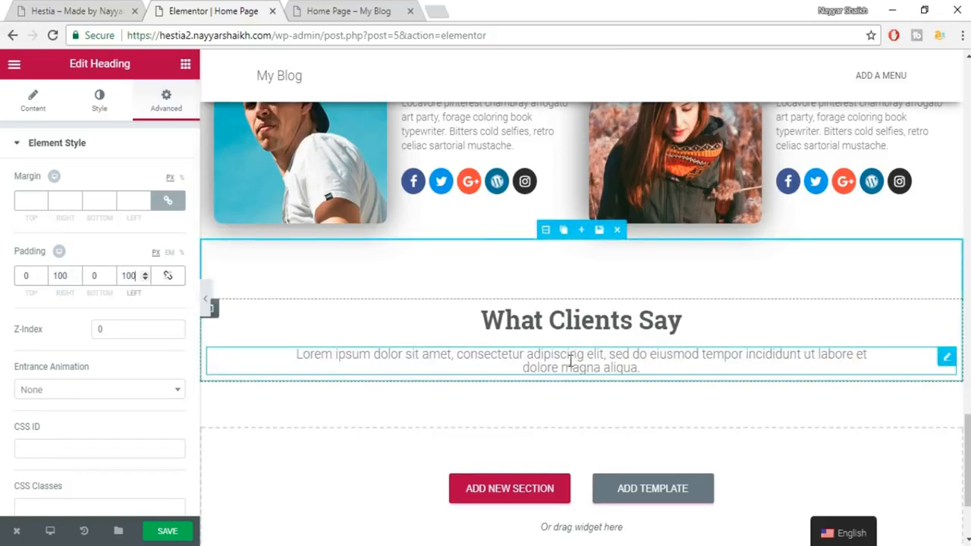
Set the subtitle line height to 1.5 and save the page.
{"action": "left_click", "coordinate": [100, 100]}
{"action": "scroll", "coordinate": [99, 391], "scroll_direction": "down", "scroll_amount": 3}
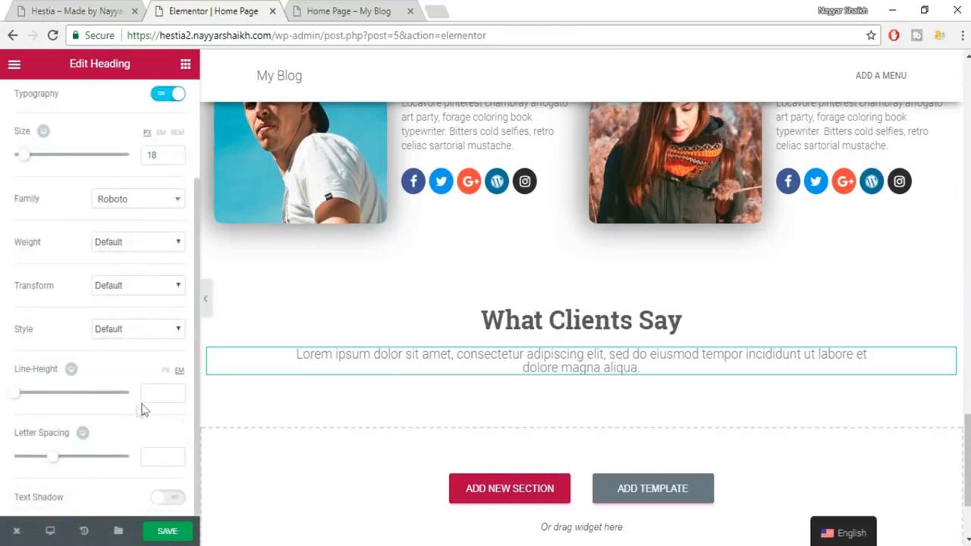
{"action": "left_click", "coordinate": [162, 391]}
{"action": "type", "text": "1.5"}
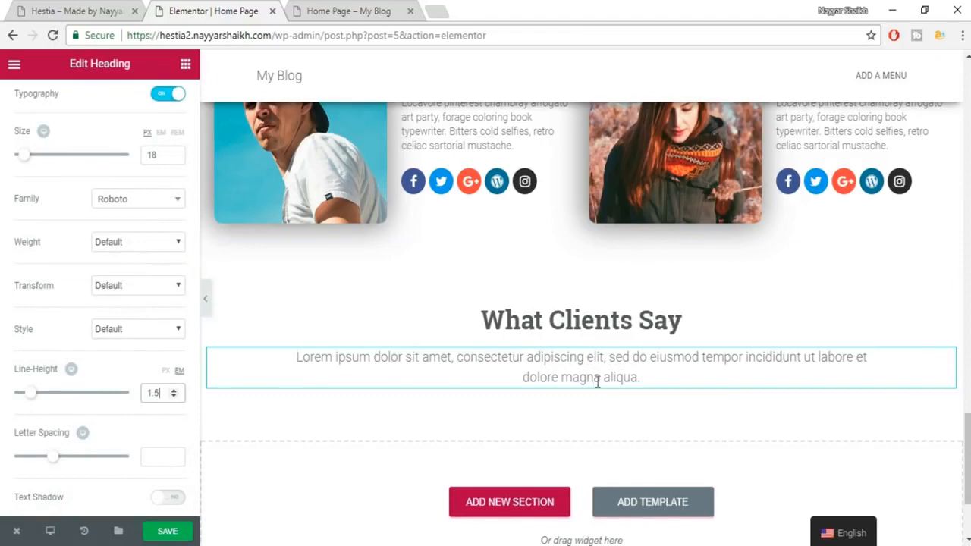
{"action": "key", "text": "ctrl+s"}
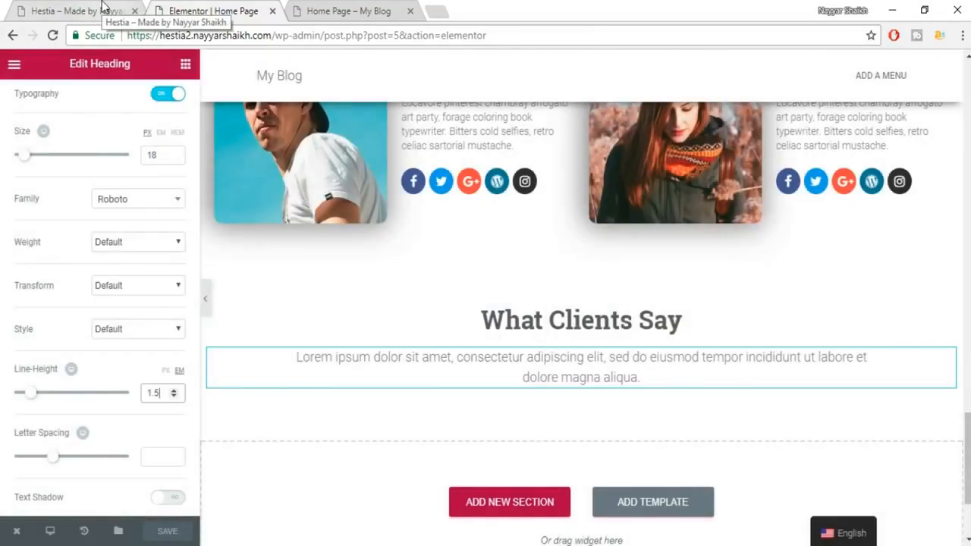
Scroll the Hestia demo down to its testimonials for comparison.
{"action": "left_click", "coordinate": [102, 6]}
{"action": "left_click", "coordinate": [810, 245]}
{"action": "scroll", "coordinate": [191, 256], "scroll_direction": "down", "scroll_amount": 2}
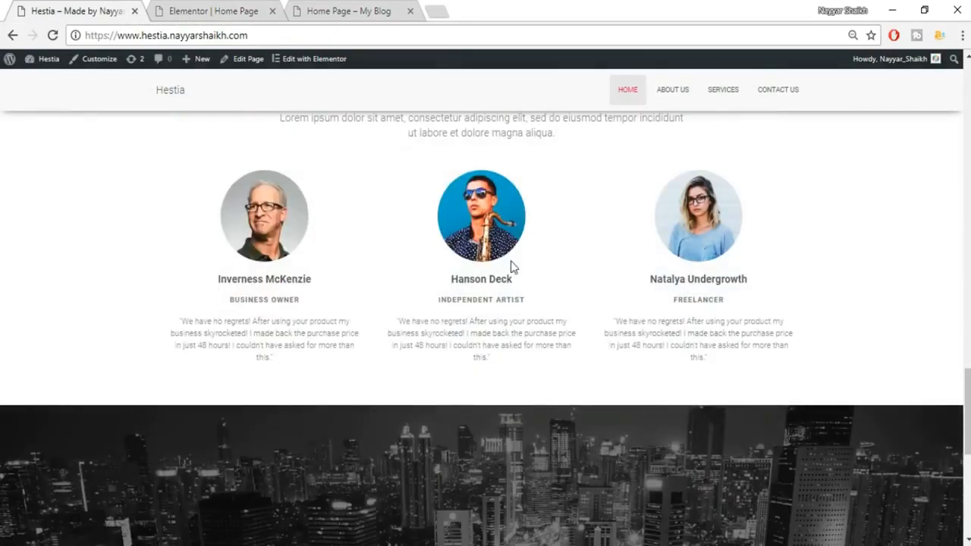
Add an Image widget below the What Clients Say intro text.
{"action": "left_click", "coordinate": [224, 9]}
{"action": "left_click", "coordinate": [102, 4]}
{"action": "left_click", "coordinate": [252, 6]}
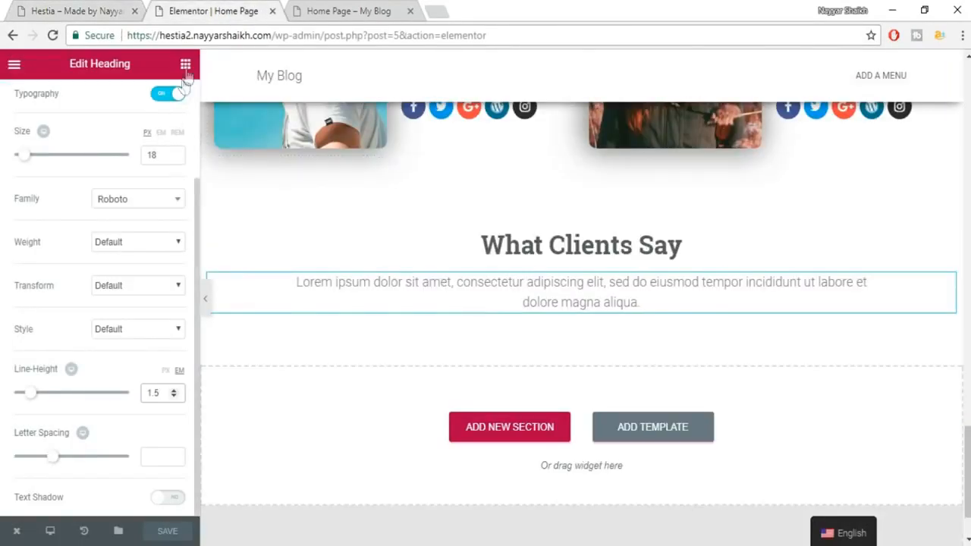
{"action": "left_click", "coordinate": [185, 67]}
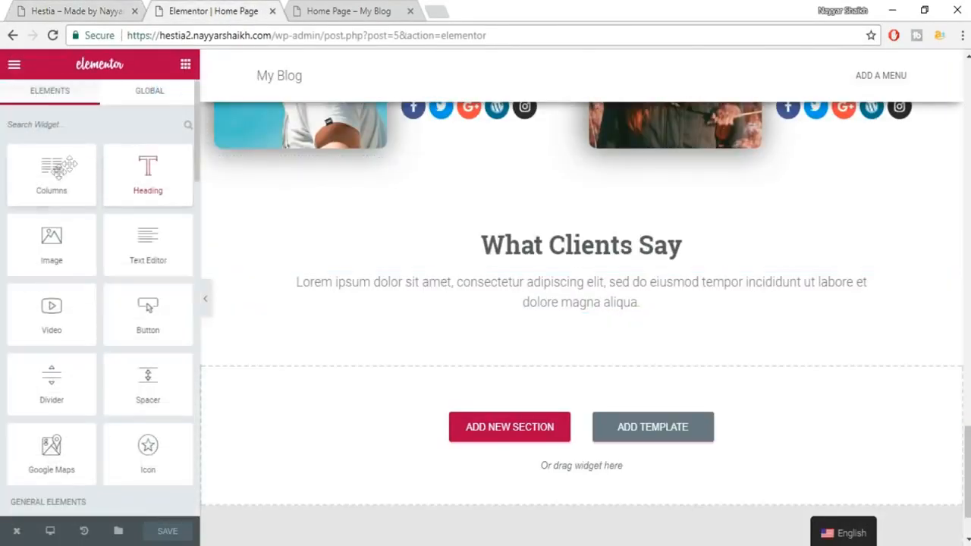
{"action": "left_click_drag", "start_coordinate": [51, 241], "coordinate": [577, 325]}
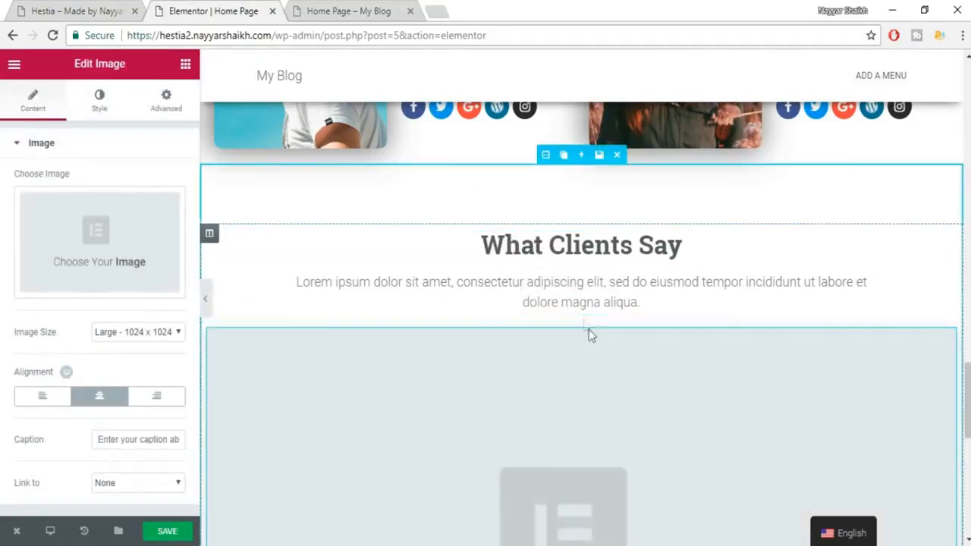
{"action": "scroll", "coordinate": [713, 328], "scroll_direction": "down", "scroll_amount": 2}
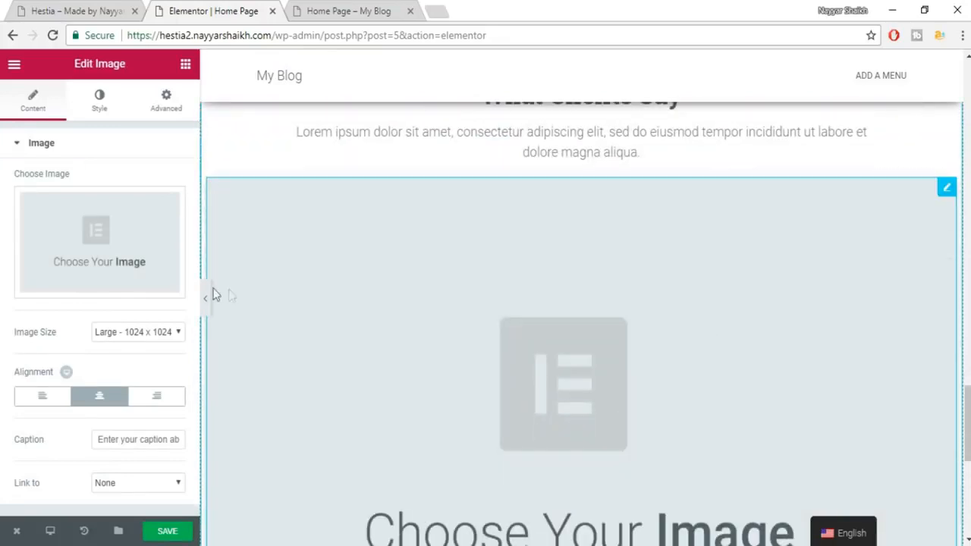
Upload the portrait 5.jpg and insert it into the image widget.
{"action": "left_click", "coordinate": [129, 240]}
{"action": "left_click", "coordinate": [61, 123]}
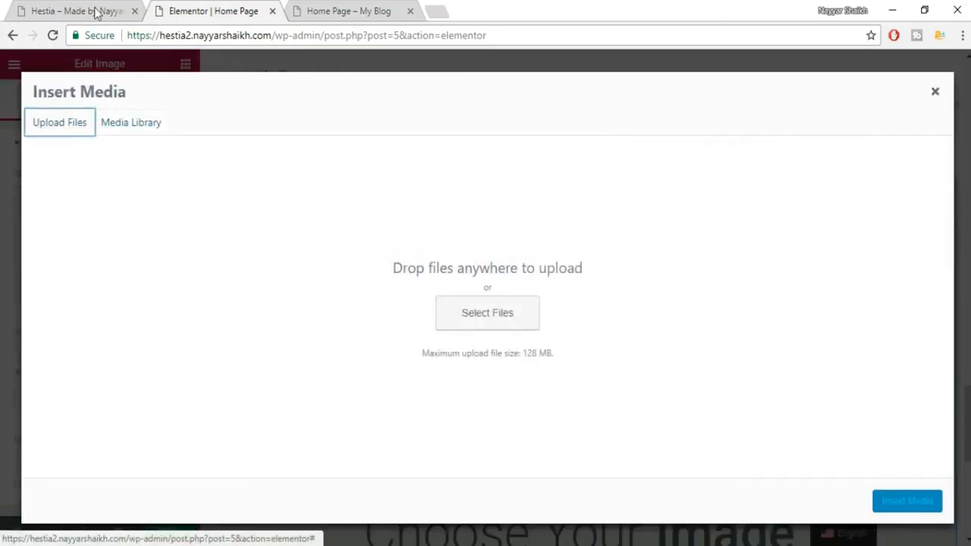
{"action": "left_click", "coordinate": [95, 10]}
{"action": "left_click", "coordinate": [193, 9]}
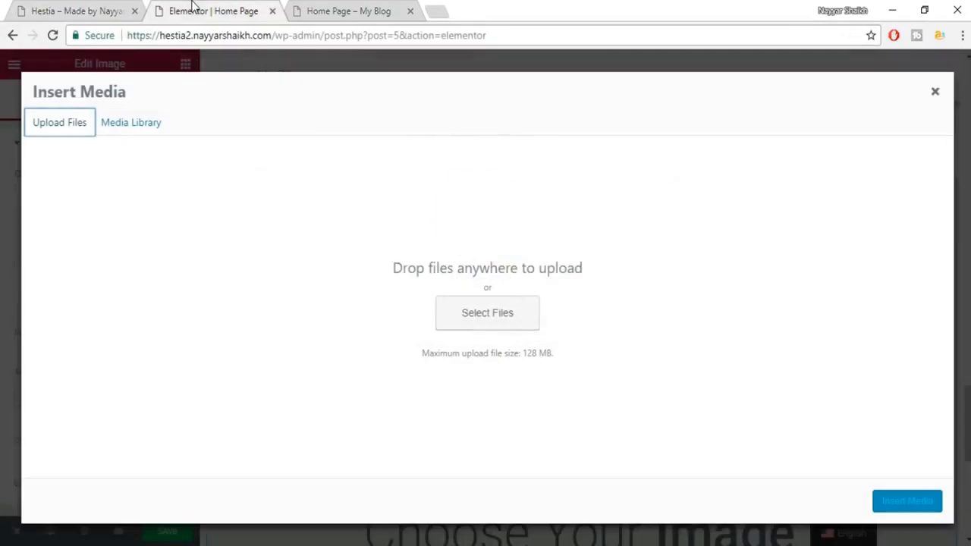
{"action": "left_click", "coordinate": [457, 325]}
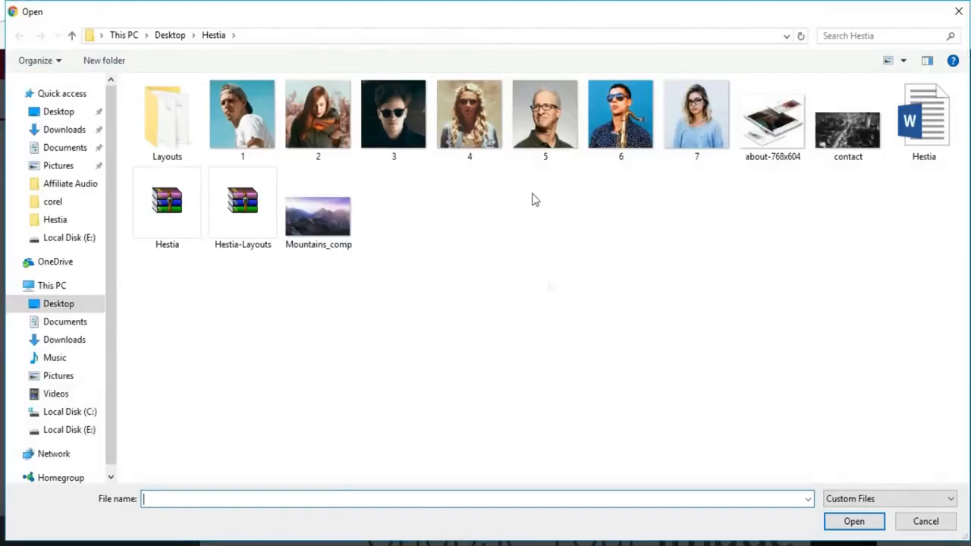
{"action": "left_click", "coordinate": [573, 151]}
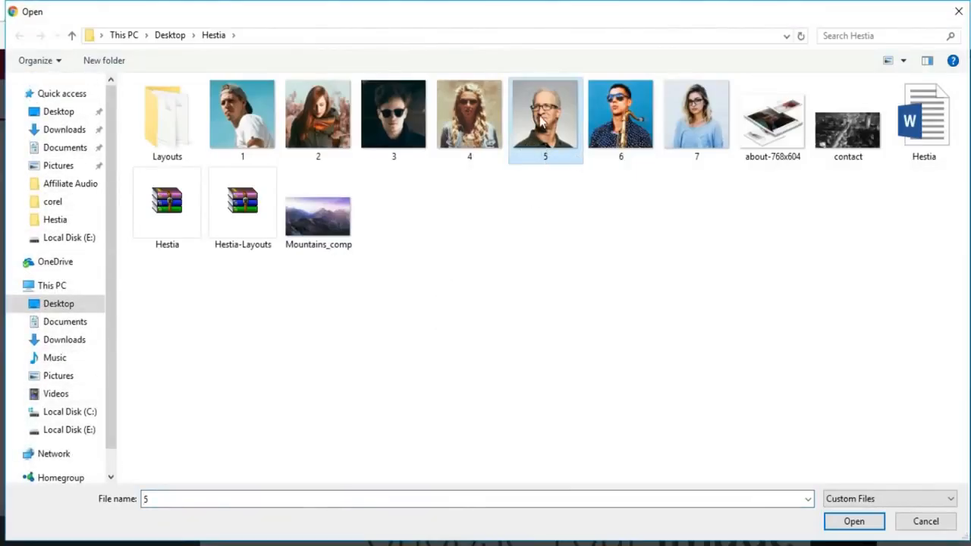
{"action": "left_click", "coordinate": [855, 522]}
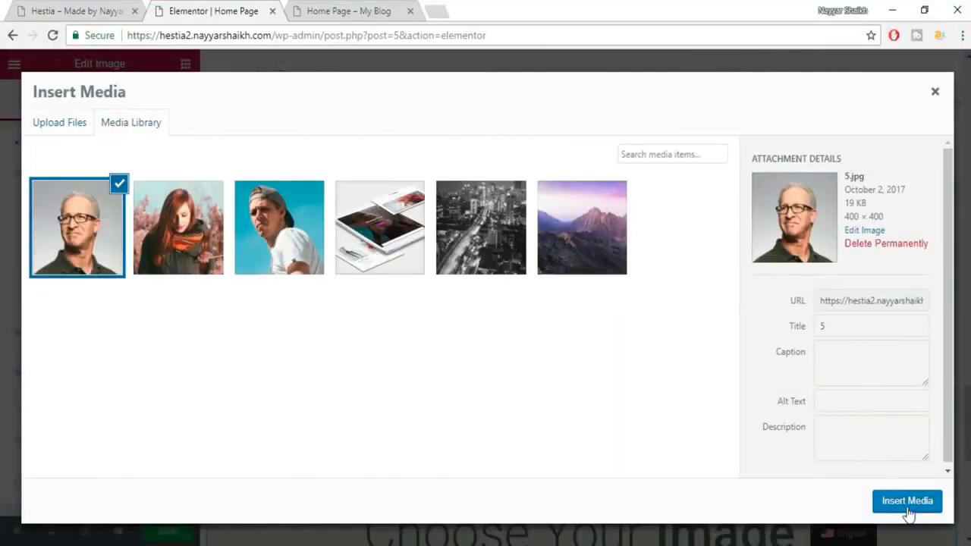
{"action": "left_click", "coordinate": [907, 502]}
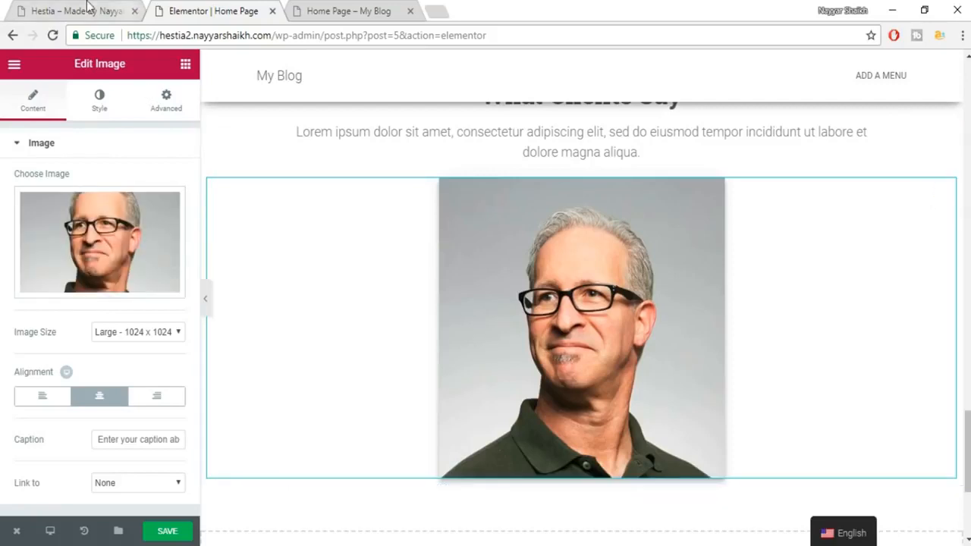
Copy the first testimonial's name from the live site.
{"action": "left_click", "coordinate": [110, 10]}
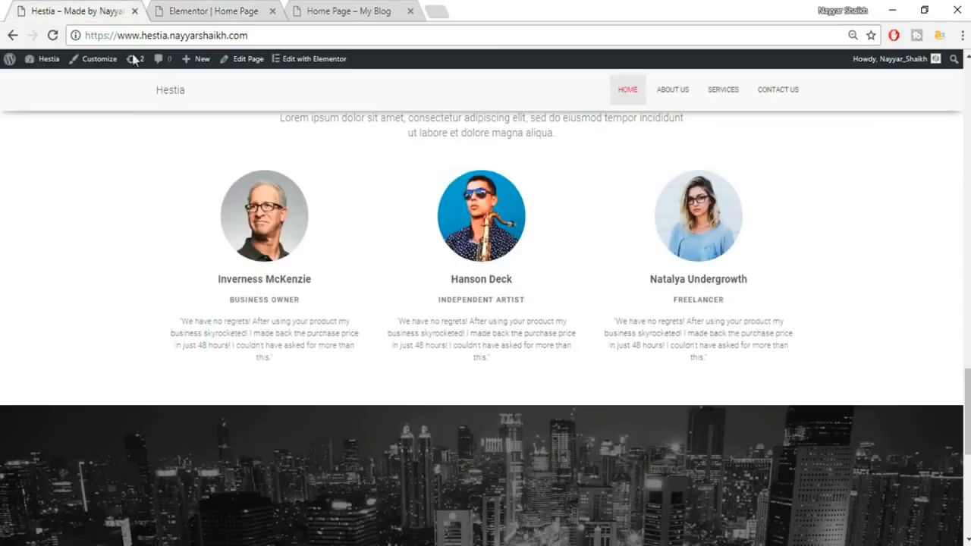
{"action": "triple_click", "coordinate": [255, 277]}
{"action": "key", "text": "ctrl+c"}
{"action": "left_click", "coordinate": [233, 9]}
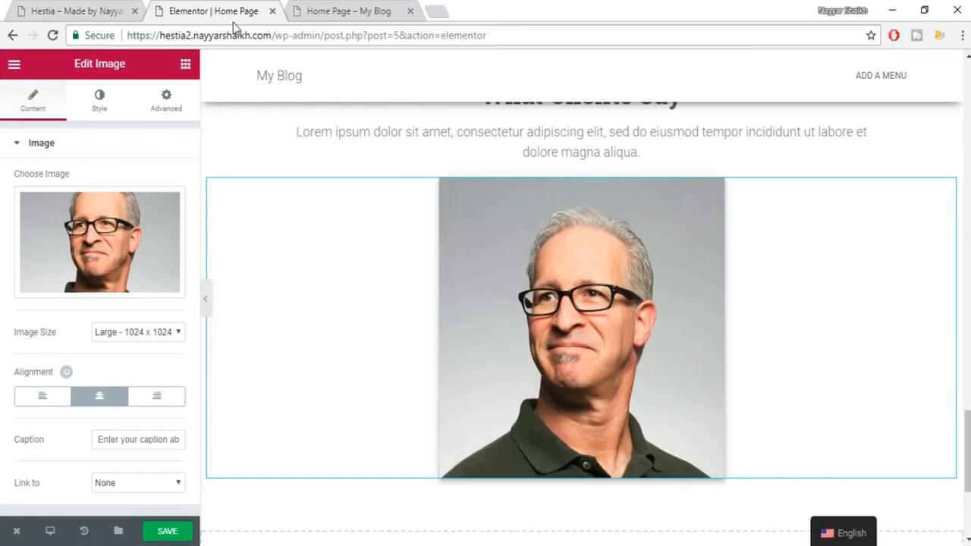
{"action": "left_click", "coordinate": [186, 65]}
Add a heading under the portrait and paste the testimonial name as its title.
{"action": "left_click_drag", "start_coordinate": [148, 173], "coordinate": [611, 469]}
{"action": "scroll", "coordinate": [612, 455], "scroll_direction": "down", "scroll_amount": 2}
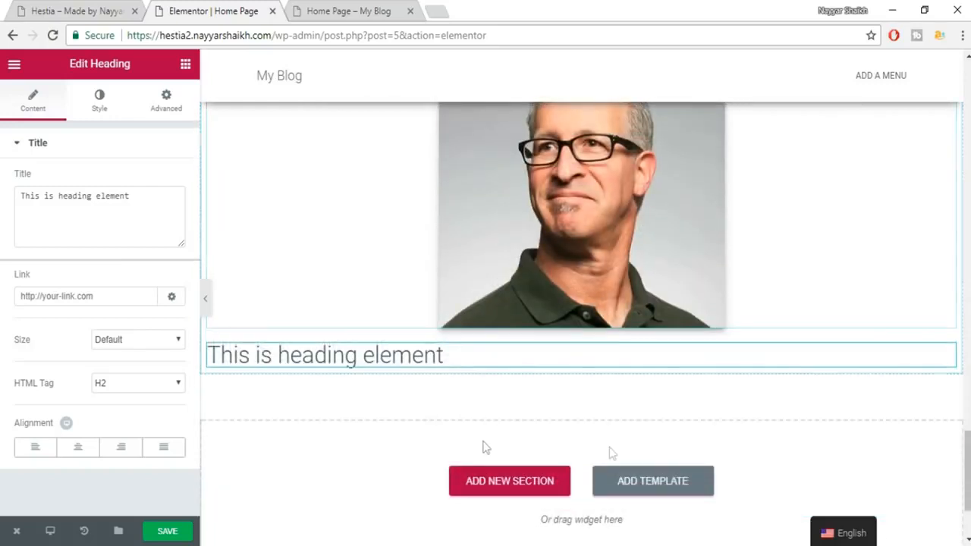
{"action": "left_click_drag", "start_coordinate": [130, 196], "coordinate": [96, 188]}
{"action": "key", "text": "ctrl+a"}
{"action": "key", "text": "ctrl+v"}
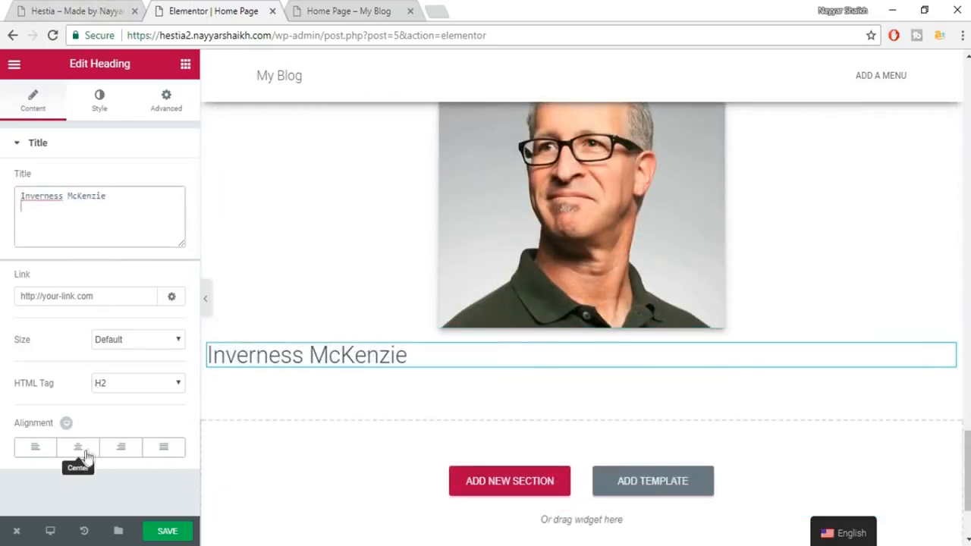
{"action": "left_click", "coordinate": [111, 5]}
{"action": "left_click", "coordinate": [168, 8]}
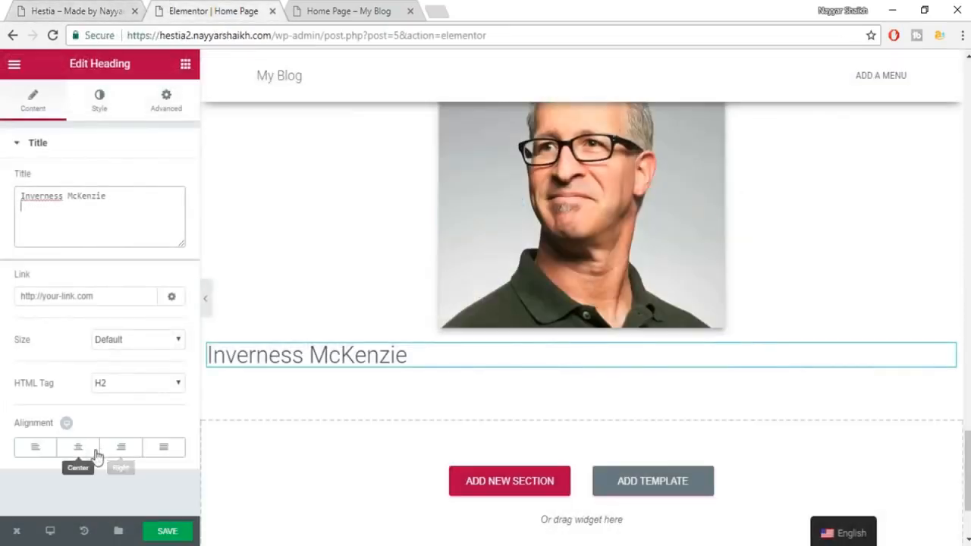
Centre the name heading and colour it dark grey.
{"action": "left_click", "coordinate": [77, 447]}
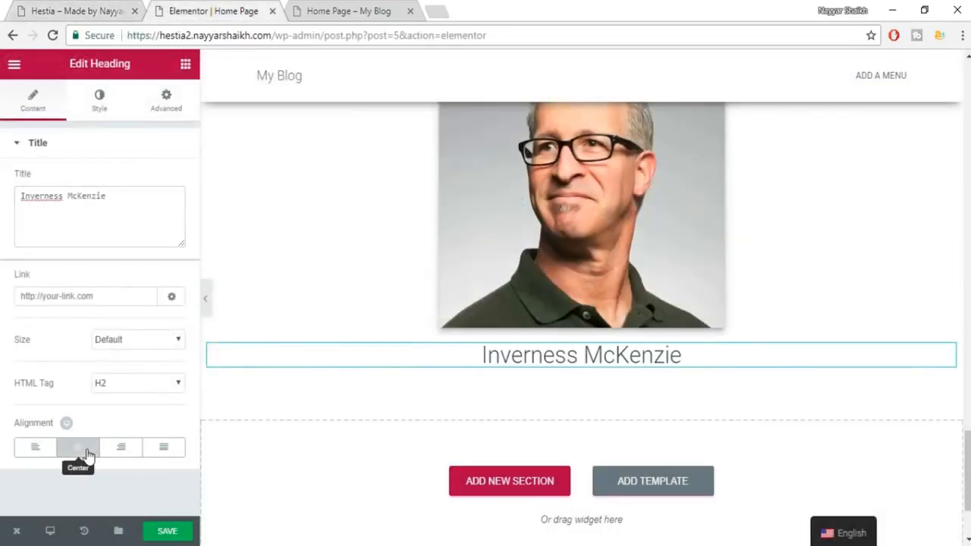
{"action": "left_click", "coordinate": [91, 118]}
{"action": "left_click", "coordinate": [160, 187]}
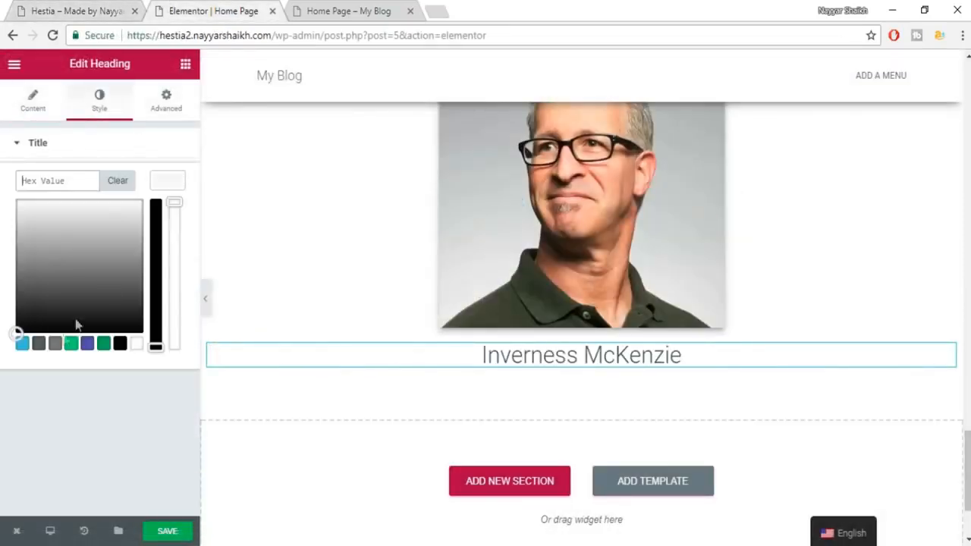
{"action": "left_click", "coordinate": [39, 344]}
{"action": "left_click", "coordinate": [160, 185]}
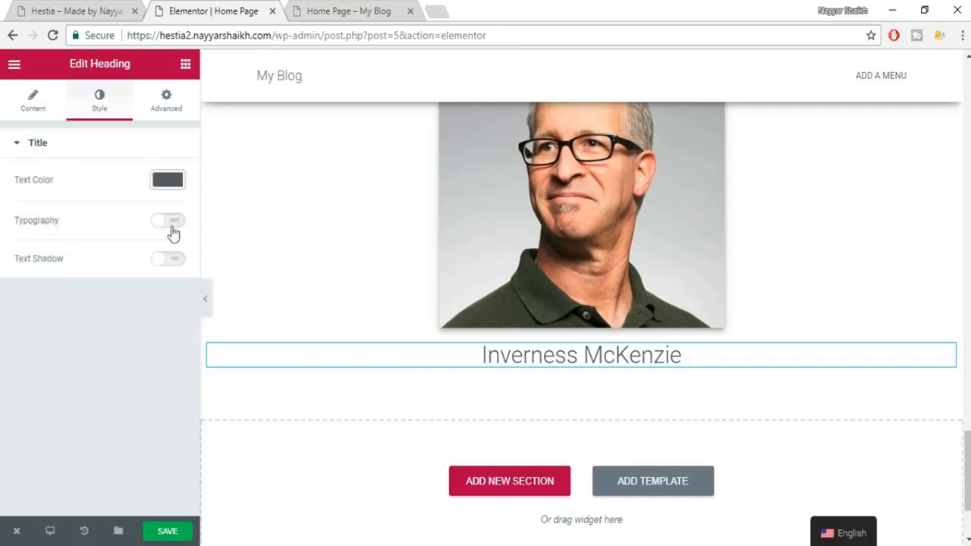
Set the name's typography to 18 px Roboto Slab, weight 600.
{"action": "left_click", "coordinate": [170, 222]}
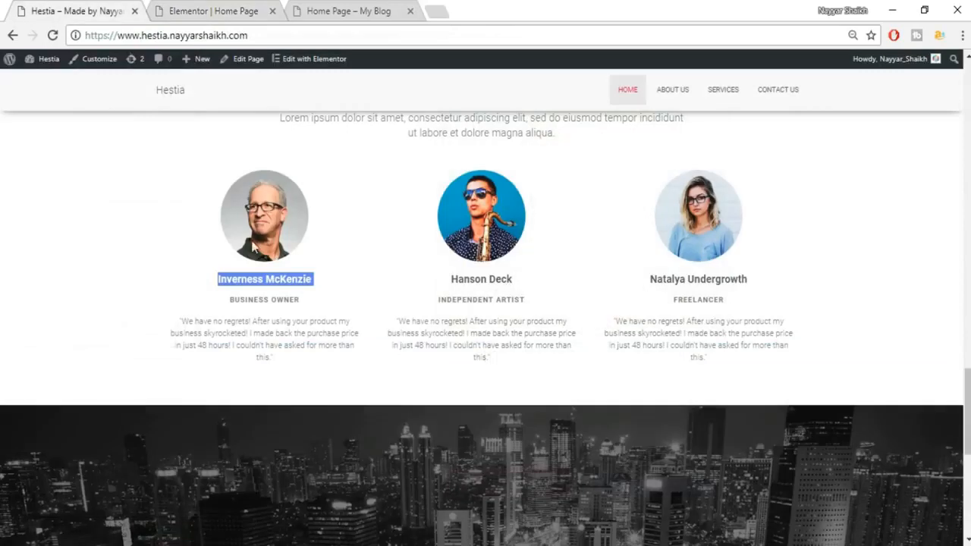
{"action": "left_click", "coordinate": [258, 296]}
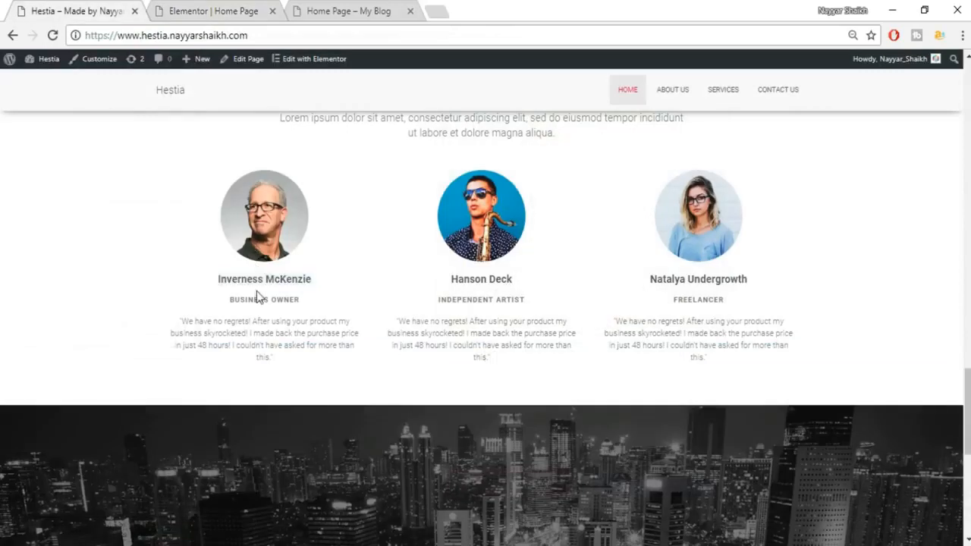
{"action": "left_click", "coordinate": [204, 9]}
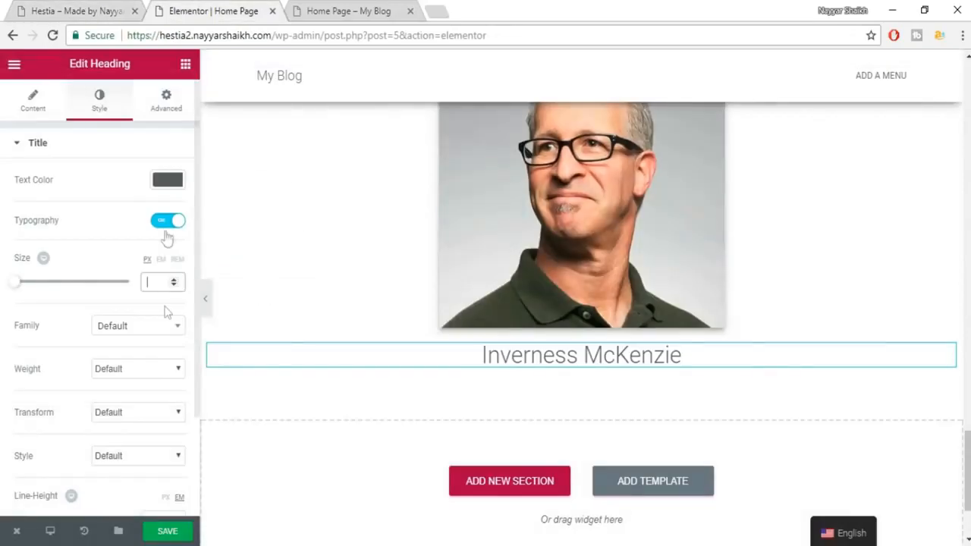
{"action": "left_click", "coordinate": [162, 274]}
{"action": "type", "text": "18"}
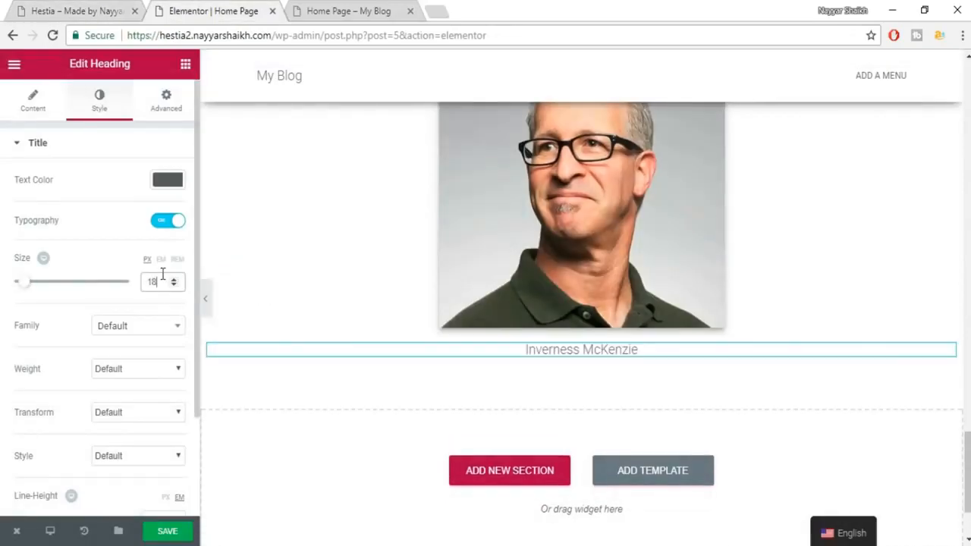
{"action": "left_click", "coordinate": [137, 326]}
{"action": "type", "text": "robo"}
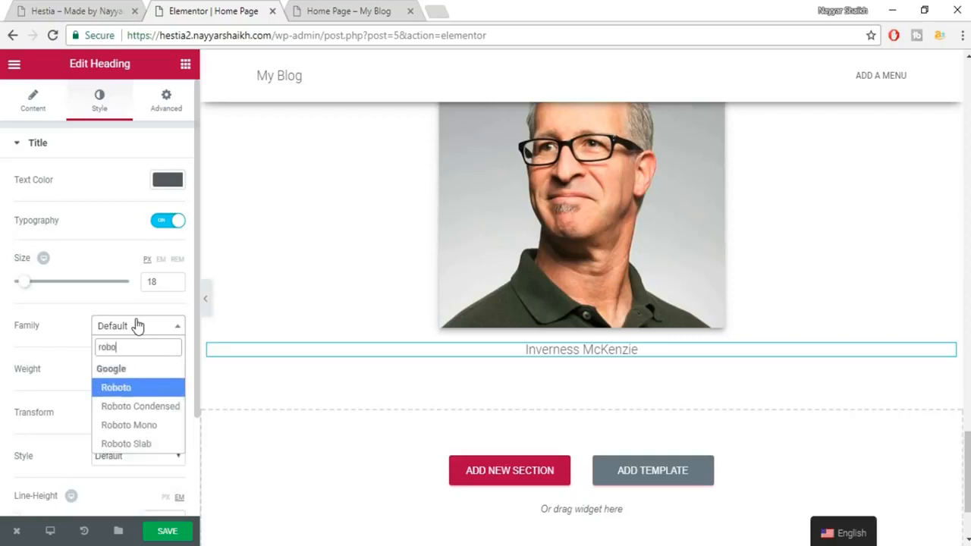
{"action": "key", "text": "Down"}
{"action": "key", "text": "Down"}
{"action": "key", "text": "Down"}
{"action": "key", "text": "Return"}
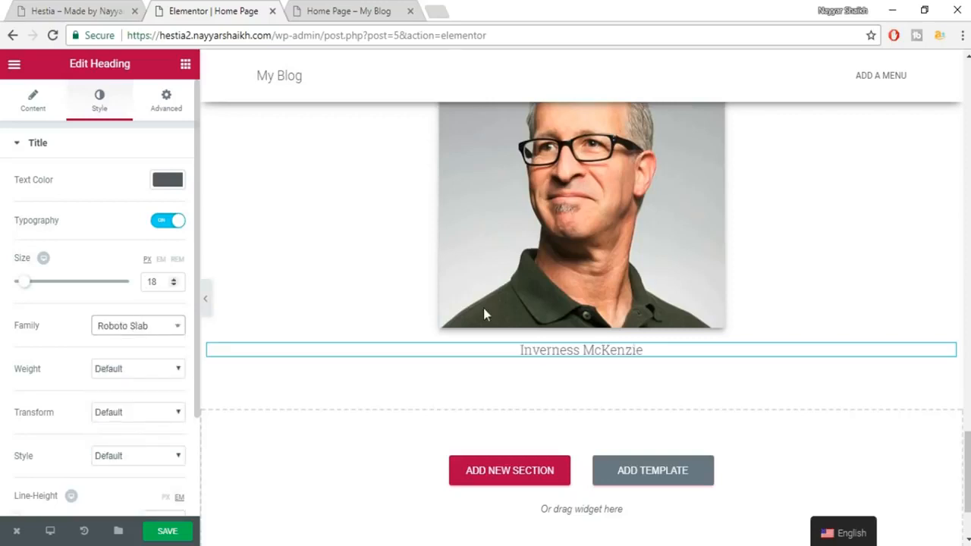
{"action": "left_click", "coordinate": [149, 370]}
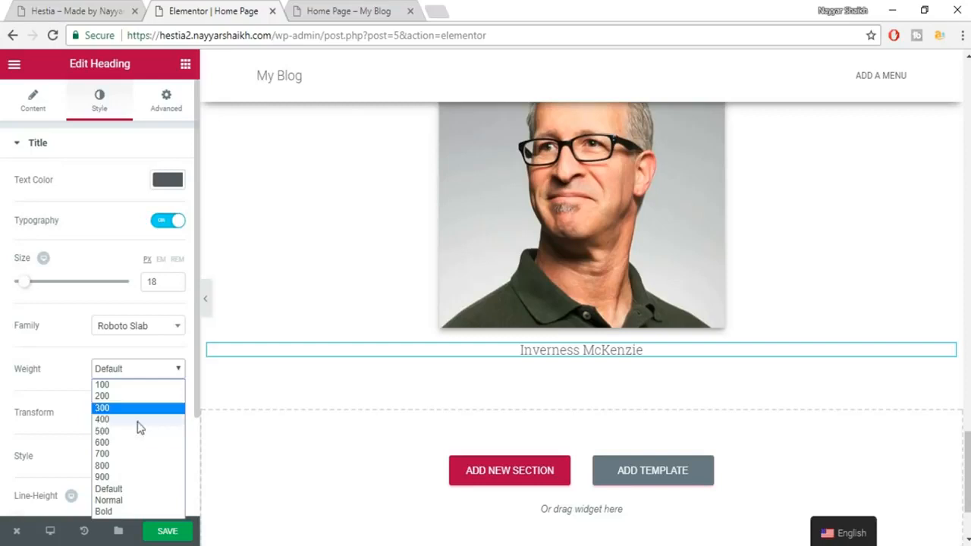
{"action": "left_click", "coordinate": [134, 443]}
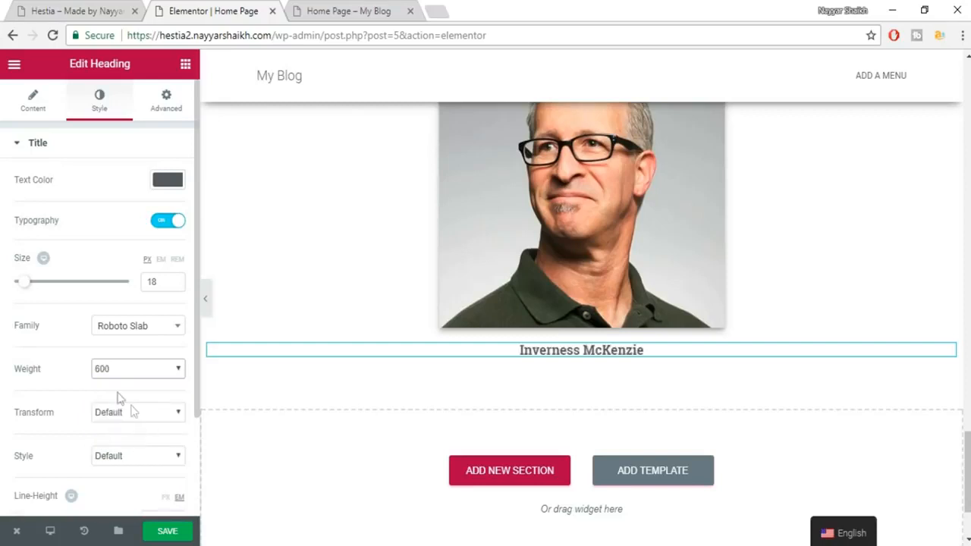
Add another heading below the name.
{"action": "left_click", "coordinate": [66, 9]}
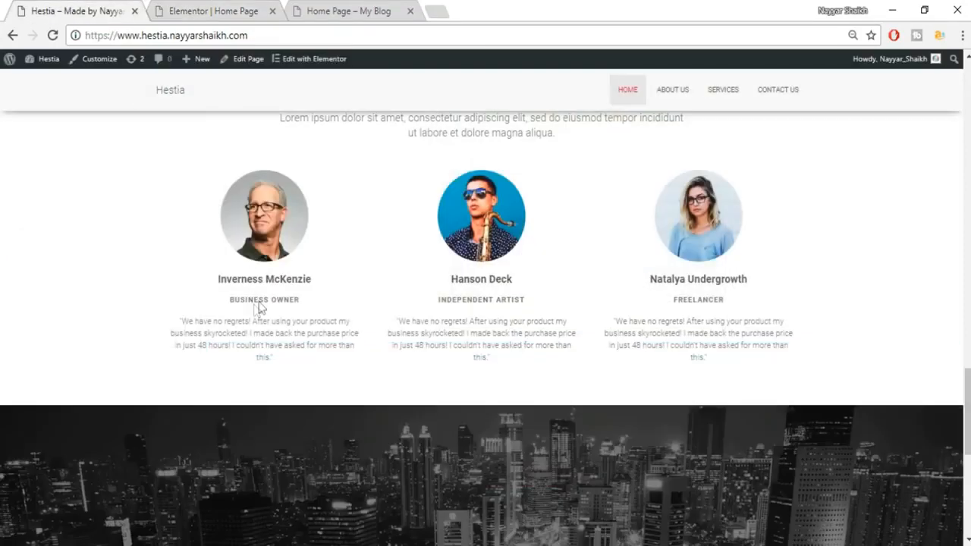
{"action": "left_click", "coordinate": [171, 8]}
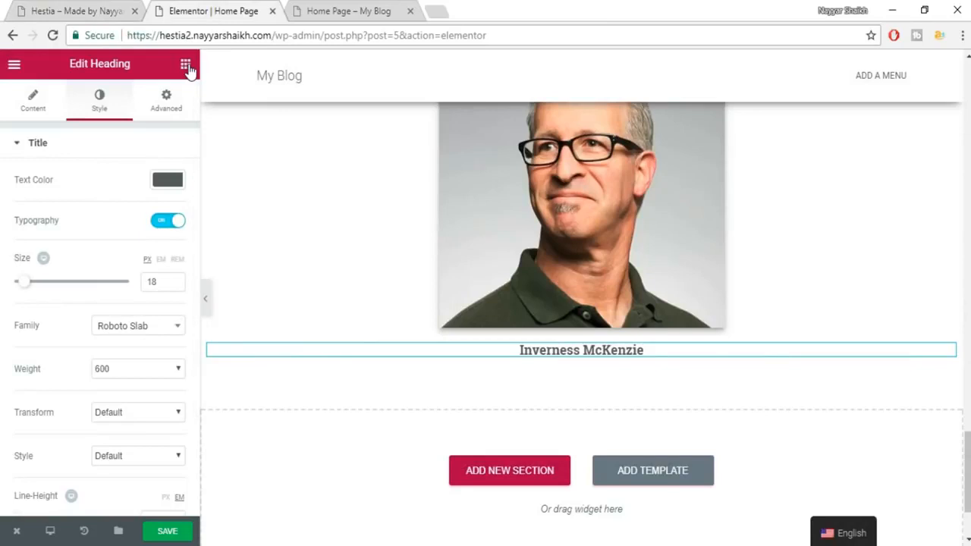
{"action": "left_click", "coordinate": [186, 67]}
{"action": "left_click_drag", "start_coordinate": [189, 180], "coordinate": [613, 369]}
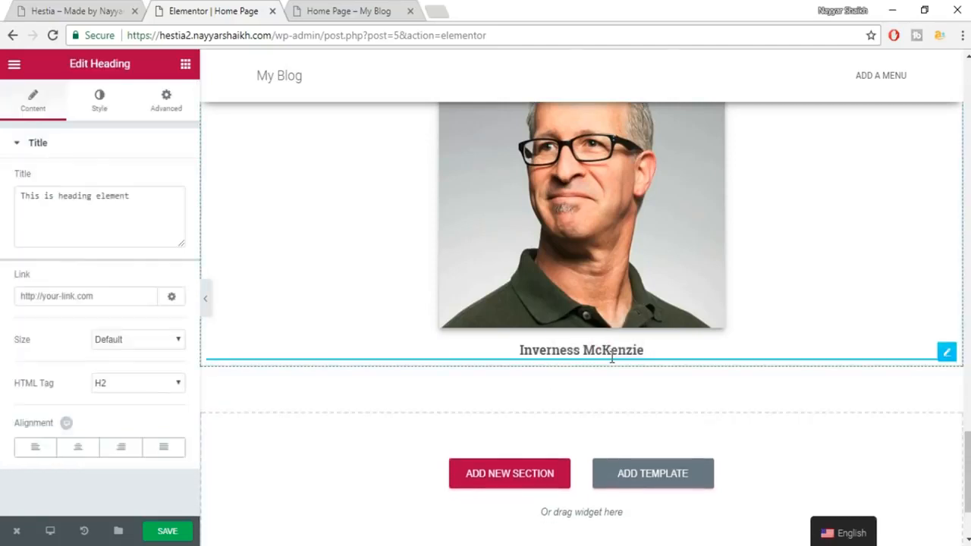
{"action": "left_click", "coordinate": [121, 8]}
Paste BUSINESS OWNER from the live site as the new heading's title.
{"action": "left_click_drag", "start_coordinate": [319, 302], "coordinate": [204, 299]}
{"action": "key", "text": "ctrl+c"}
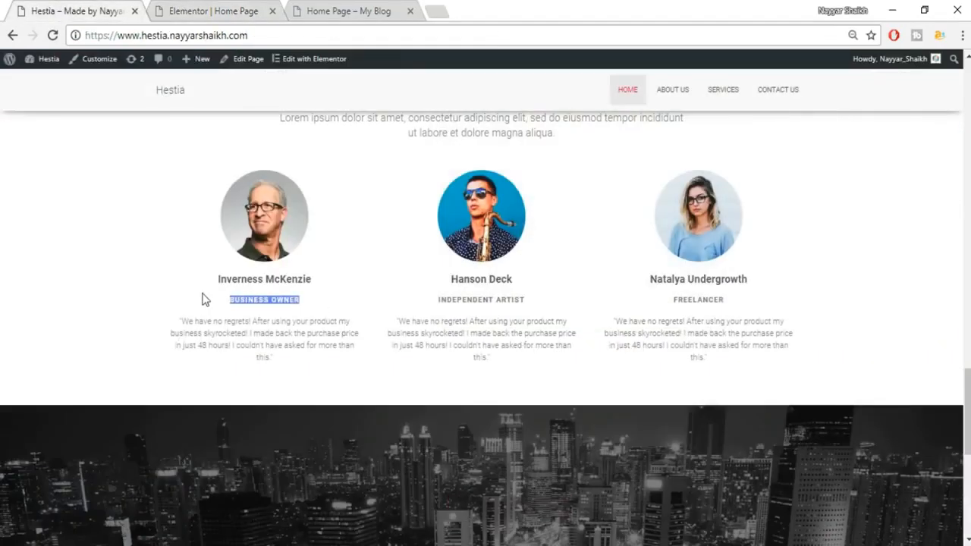
{"action": "left_click", "coordinate": [259, 15]}
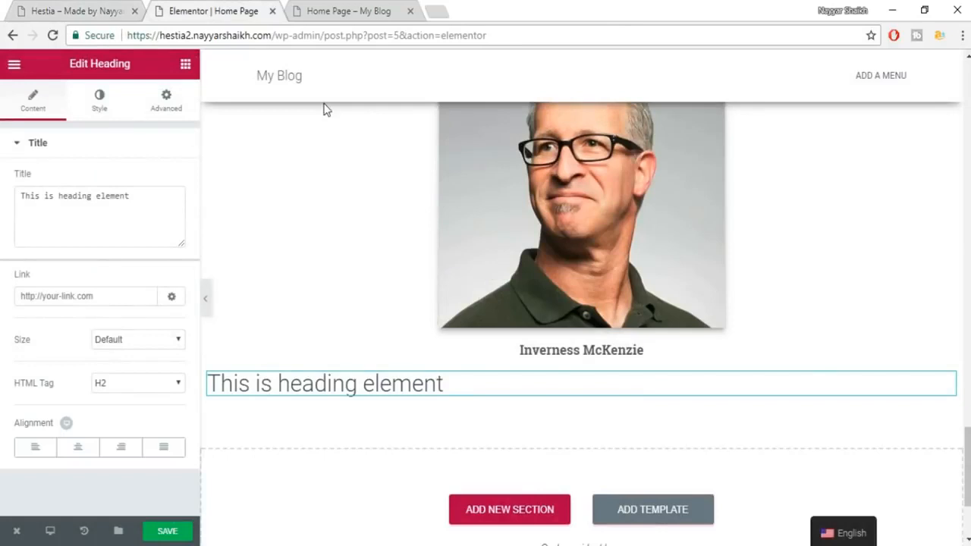
{"action": "left_click", "coordinate": [100, 214]}
{"action": "key", "text": "ctrl+a"}
{"action": "key", "text": "ctrl+v"}
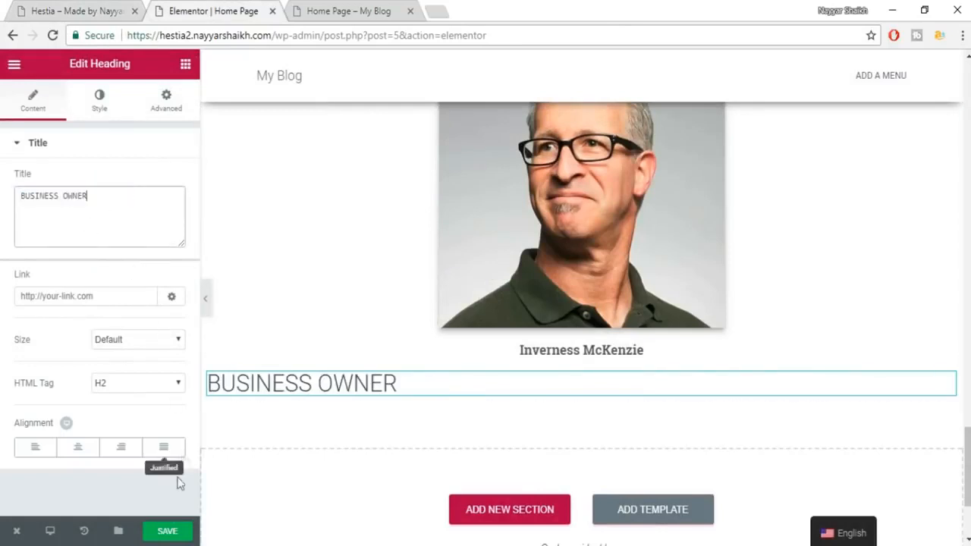
Centre the BUSINESS OWNER heading and colour it grey #7a7a7a.
{"action": "left_click", "coordinate": [77, 449]}
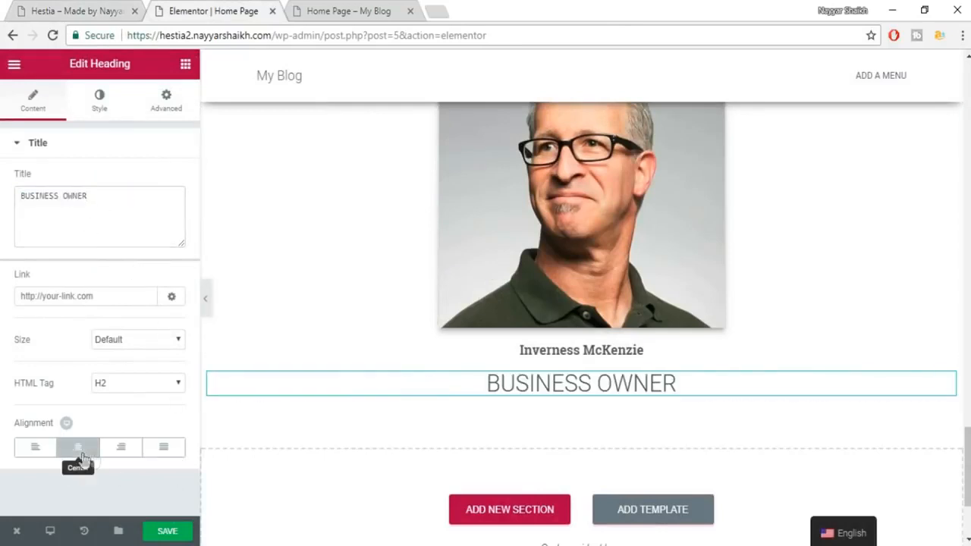
{"action": "left_click", "coordinate": [100, 100]}
{"action": "left_click", "coordinate": [177, 182]}
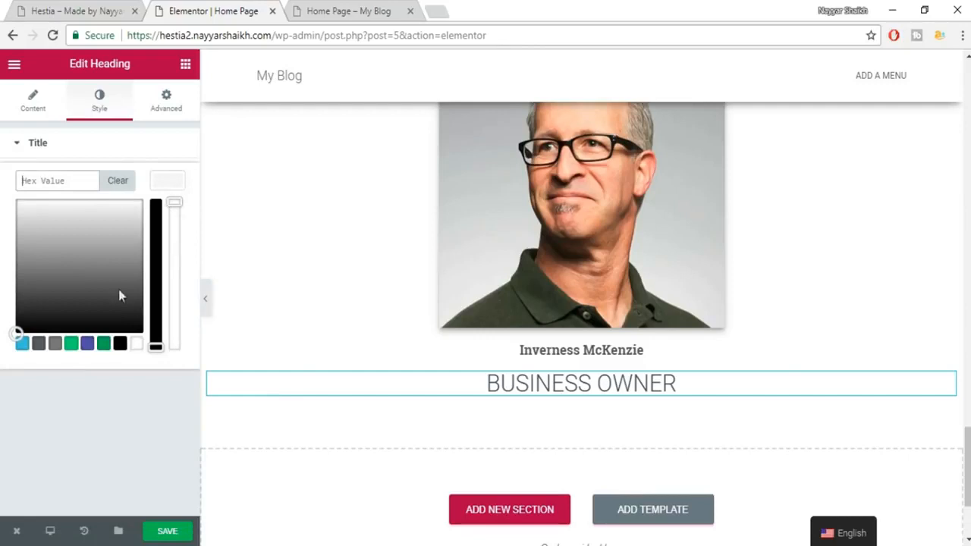
{"action": "left_click", "coordinate": [55, 346]}
{"action": "left_click", "coordinate": [163, 179]}
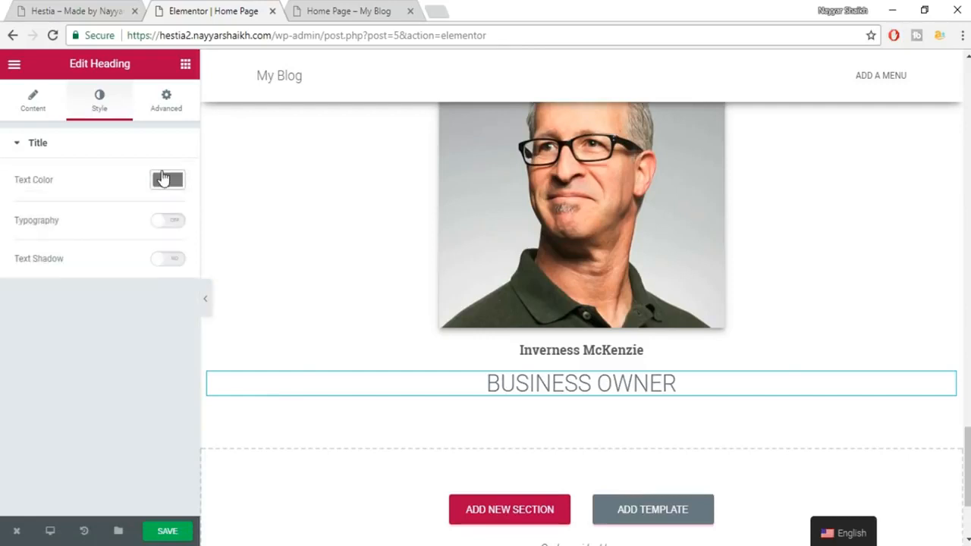
Set its typography to 14 px Roboto at weight 500.
{"action": "left_click", "coordinate": [182, 225]}
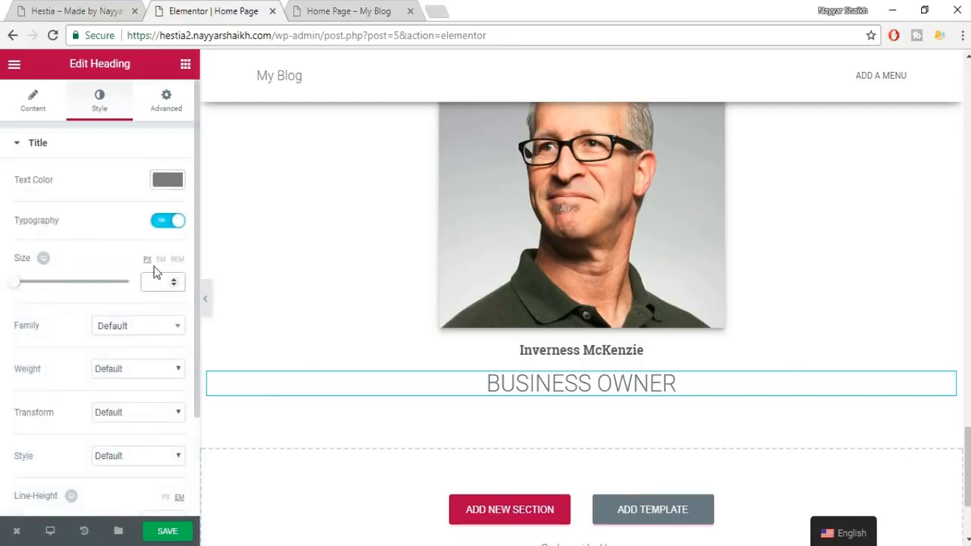
{"action": "type", "text": "14"}
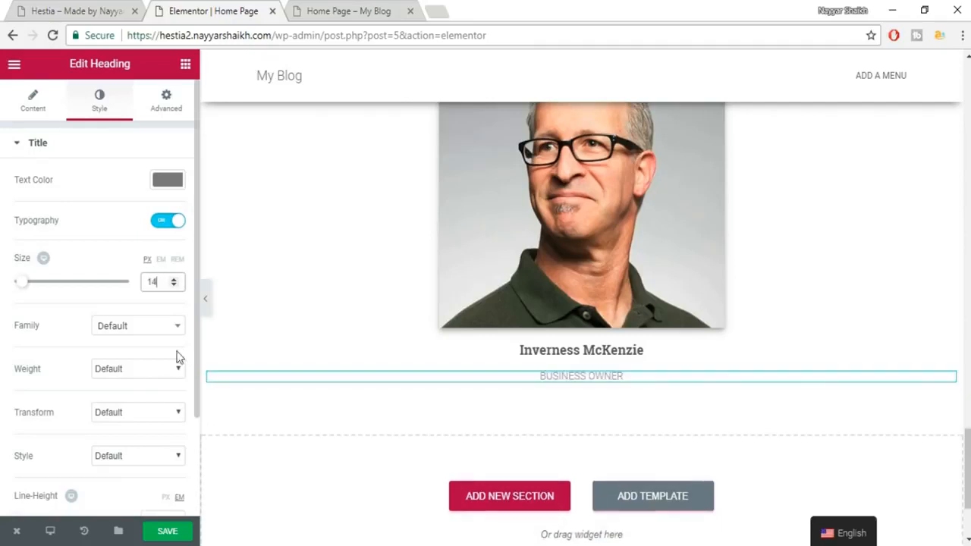
{"action": "left_click", "coordinate": [164, 326]}
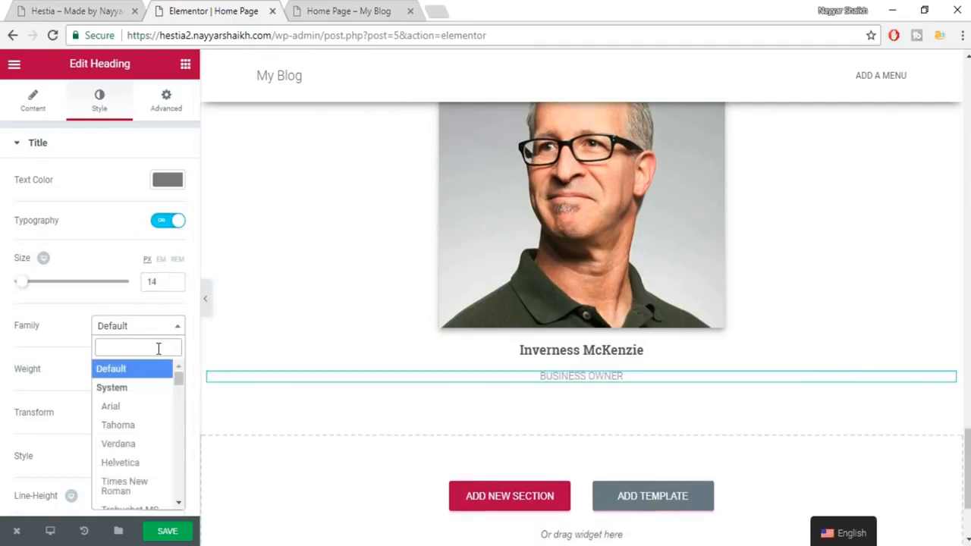
{"action": "type", "text": "robo"}
{"action": "key", "text": "Return"}
{"action": "left_click", "coordinate": [136, 371]}
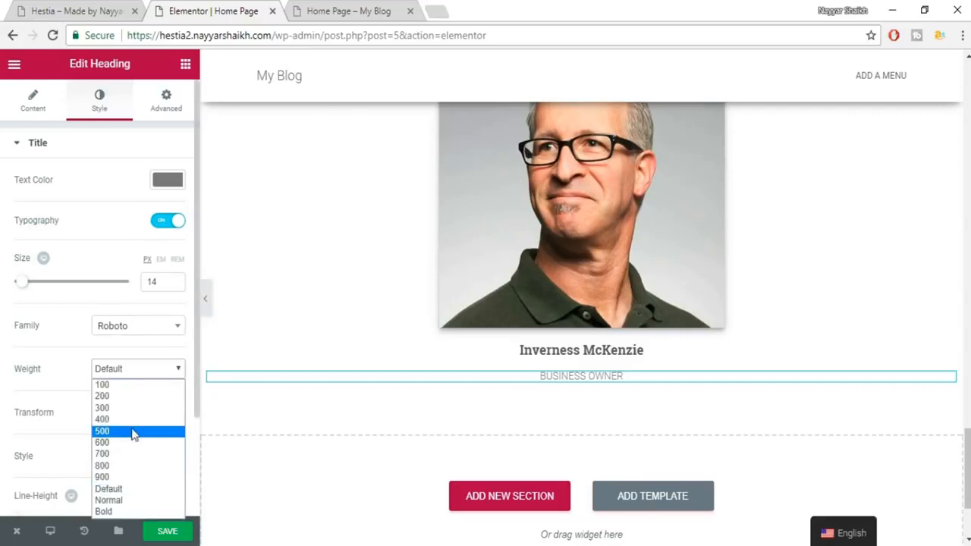
{"action": "left_click", "coordinate": [133, 422]}
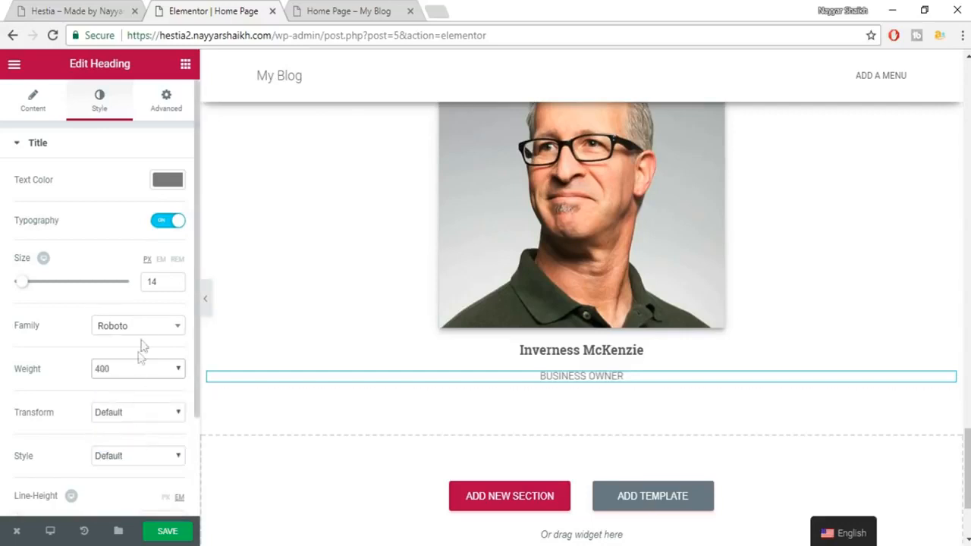
{"action": "left_click", "coordinate": [133, 377]}
{"action": "left_click", "coordinate": [120, 432]}
Copy the first testimonial paragraph from the live site and save the page.
{"action": "left_click", "coordinate": [140, 8]}
{"action": "triple_click", "coordinate": [247, 324]}
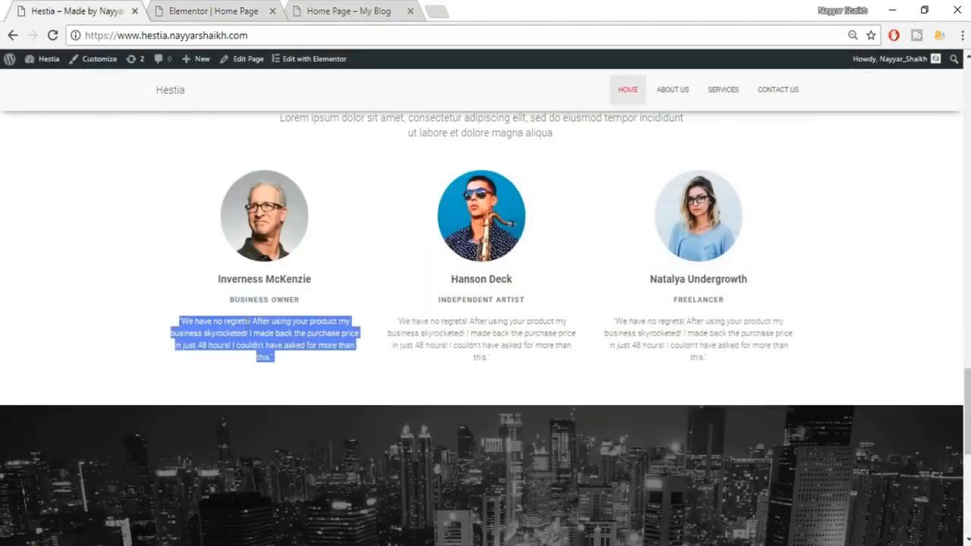
{"action": "left_click", "coordinate": [212, 9]}
{"action": "left_click", "coordinate": [156, 529]}
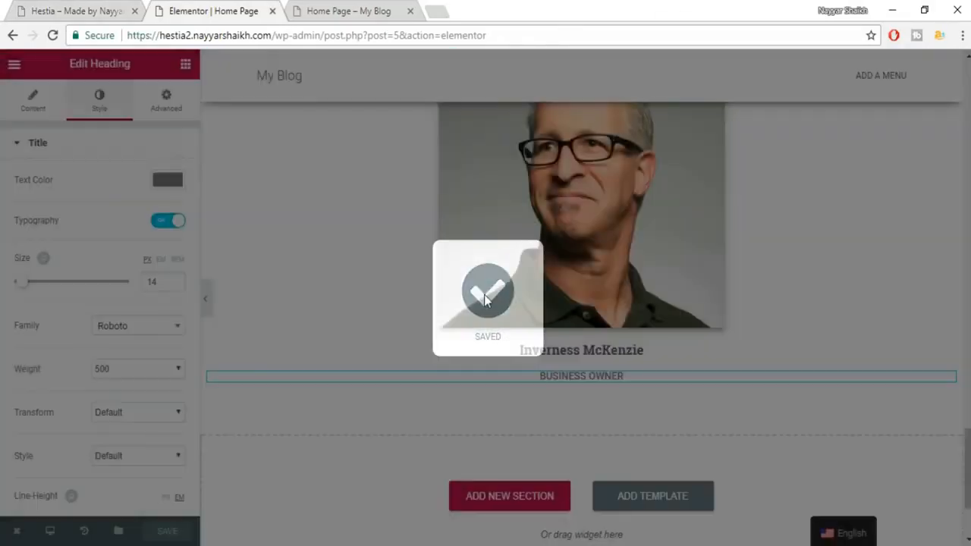
{"action": "scroll", "coordinate": [839, 366], "scroll_direction": "up", "scroll_amount": 3}
{"action": "scroll", "coordinate": [795, 358], "scroll_direction": "down", "scroll_amount": 1}
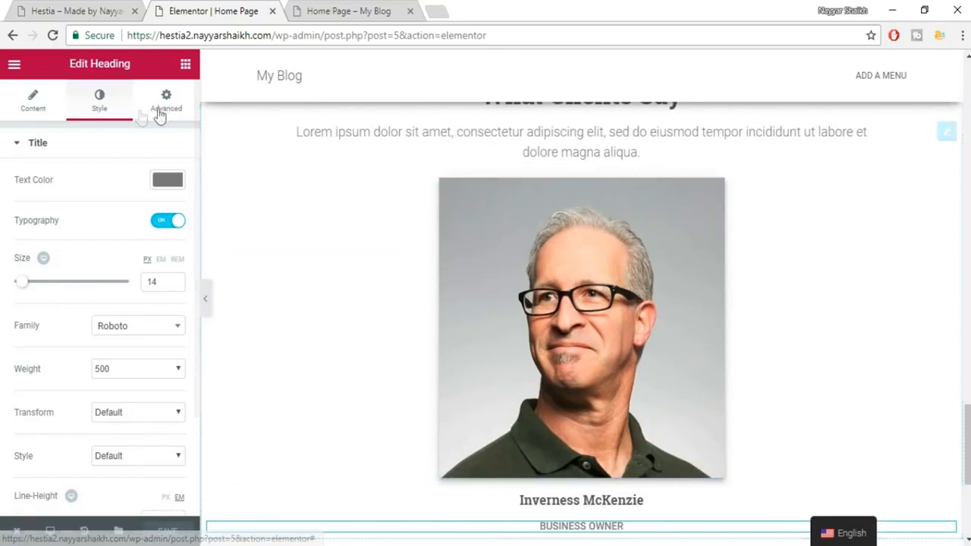
{"action": "left_click", "coordinate": [166, 98]}
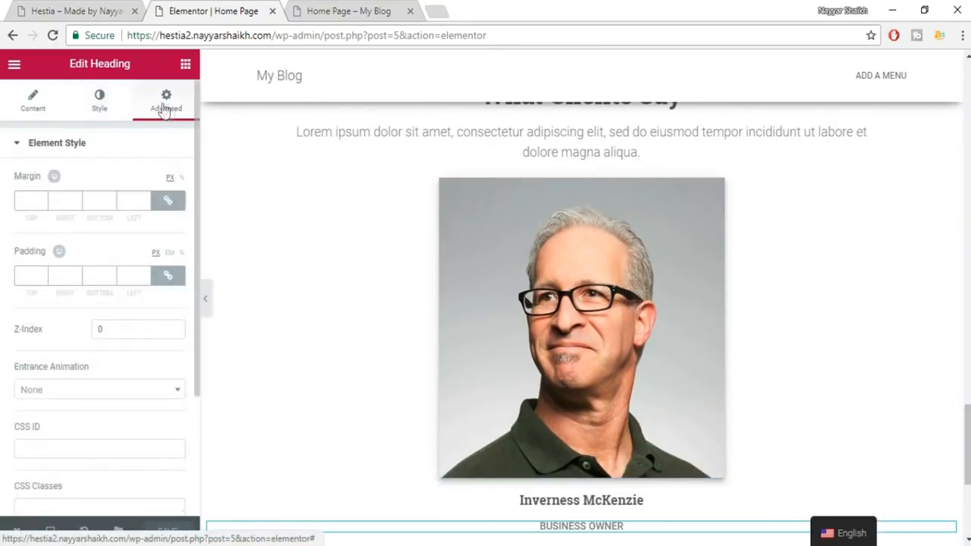
Add a heading below BUSINESS OWNER containing the pasted testimonial quote.
{"action": "left_click", "coordinate": [186, 63]}
{"action": "left_click_drag", "start_coordinate": [155, 189], "coordinate": [601, 537]}
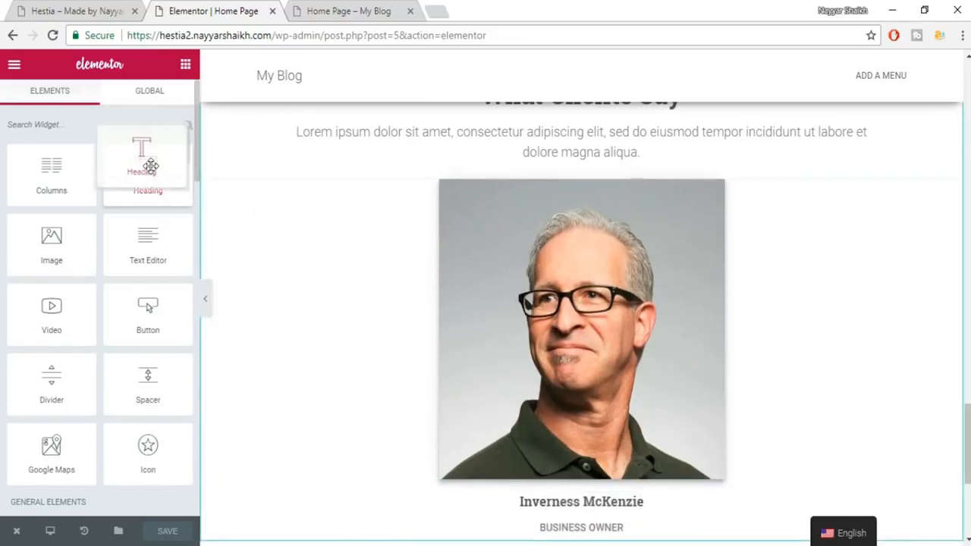
{"action": "scroll", "coordinate": [476, 269], "scroll_direction": "down", "scroll_amount": 1}
{"action": "scroll", "coordinate": [474, 269], "scroll_direction": "down", "scroll_amount": 1}
{"action": "left_click_drag", "start_coordinate": [155, 186], "coordinate": [603, 380]}
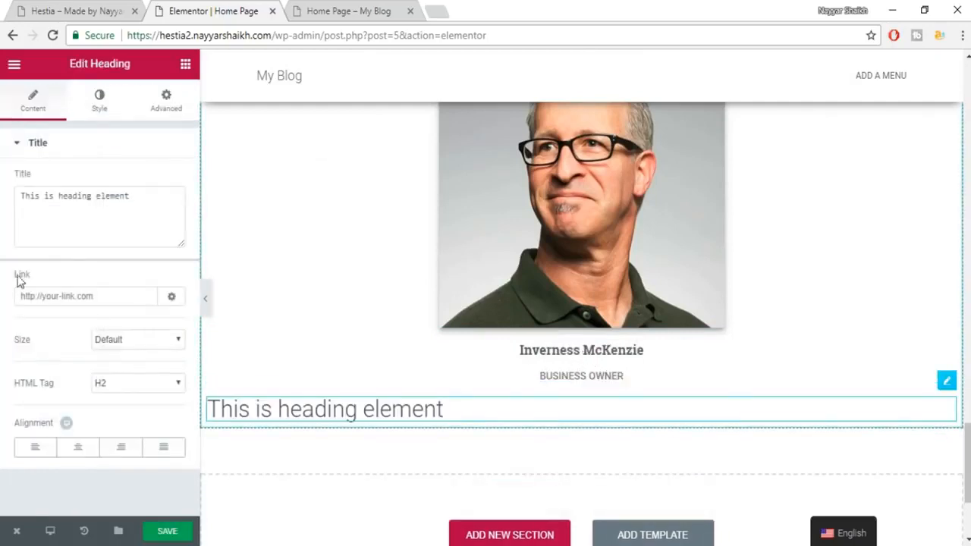
{"action": "left_click", "coordinate": [76, 227]}
{"action": "key", "text": "ctrl+a"}
{"action": "key", "text": "ctrl+v"}
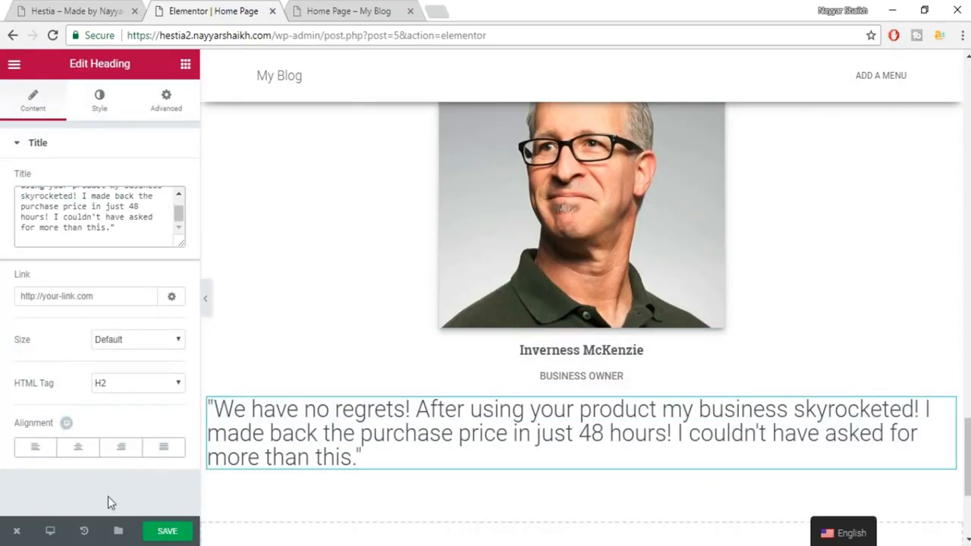
Centre the quote and colour it grey #7a7a7a.
{"action": "left_click", "coordinate": [77, 447]}
{"action": "left_click", "coordinate": [101, 99]}
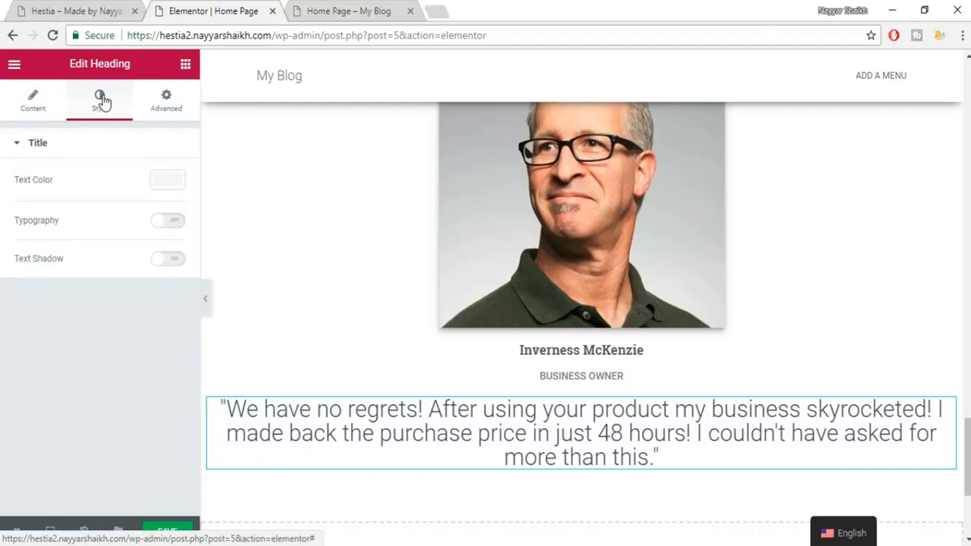
{"action": "left_click", "coordinate": [167, 184]}
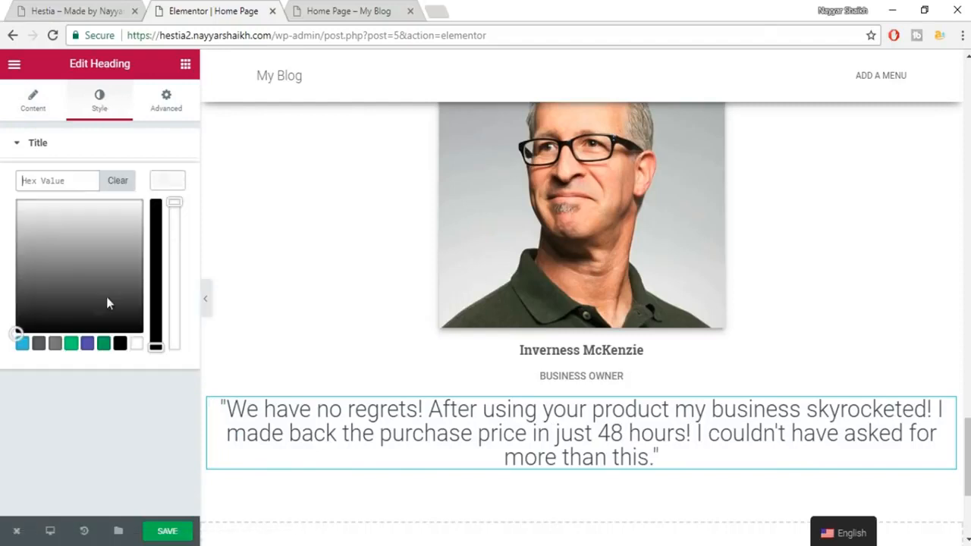
{"action": "left_click", "coordinate": [56, 343]}
{"action": "left_click", "coordinate": [167, 184]}
Set the quote to 14 px Roboto with 1.5 line height and save.
{"action": "left_click", "coordinate": [169, 220]}
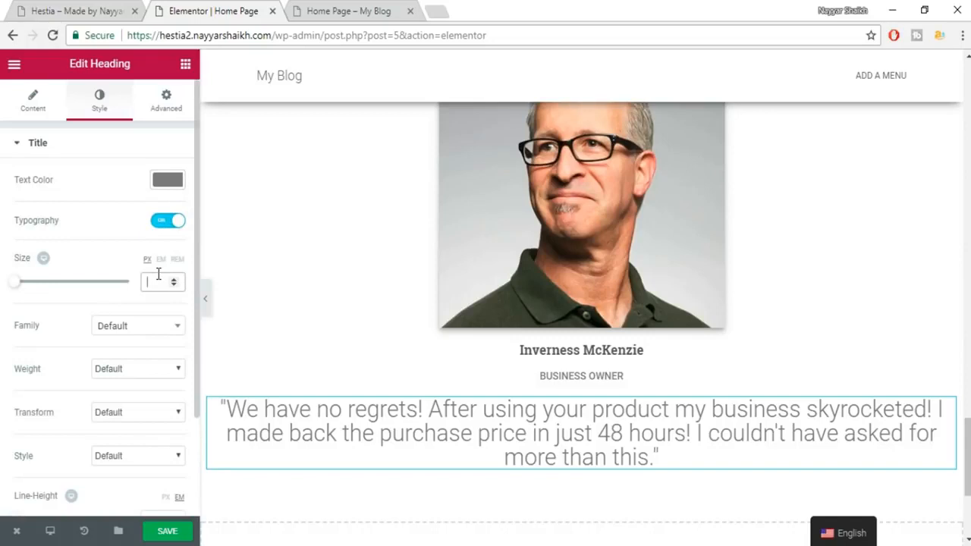
{"action": "type", "text": "14"}
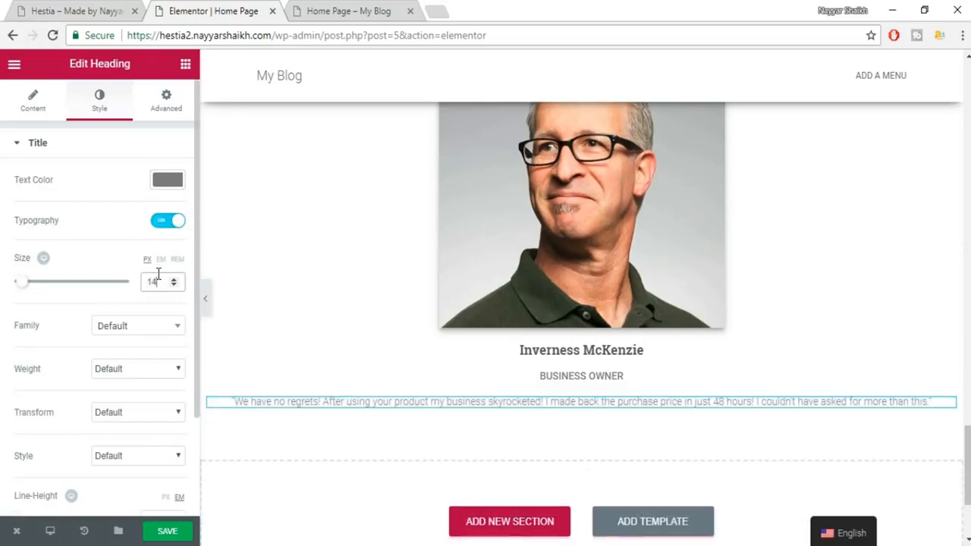
{"action": "left_click", "coordinate": [141, 337]}
{"action": "type", "text": "robo"}
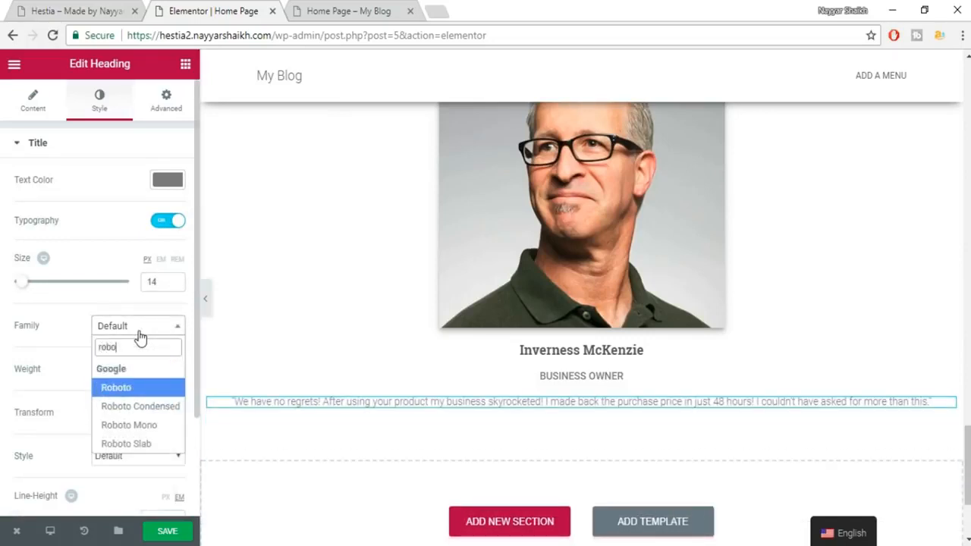
{"action": "key", "text": "Return"}
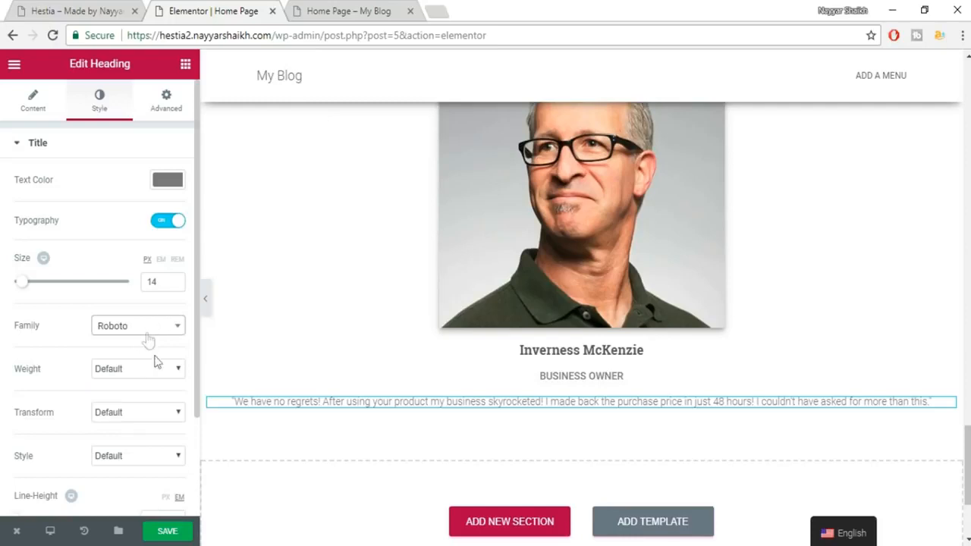
{"action": "scroll", "coordinate": [141, 475], "scroll_direction": "down", "scroll_amount": 1}
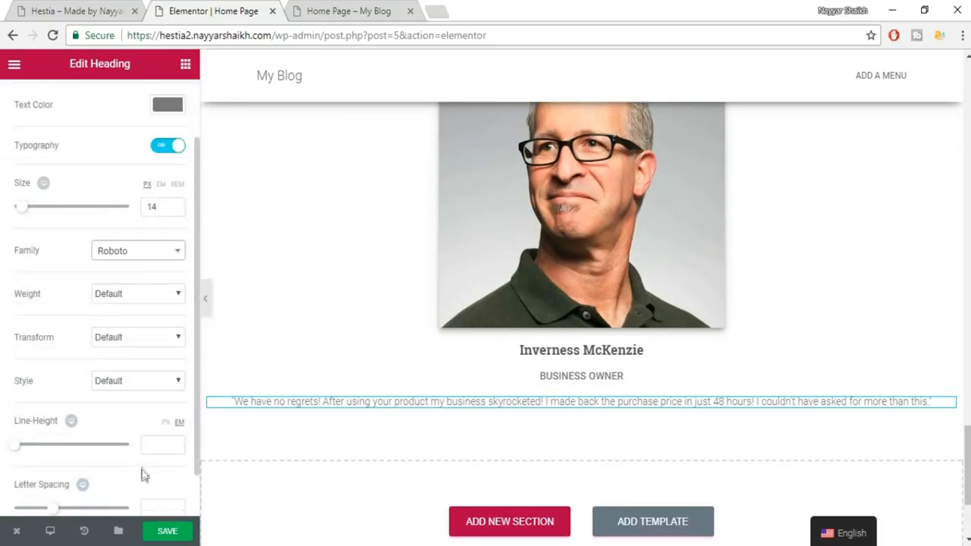
{"action": "scroll", "coordinate": [142, 475], "scroll_direction": "down", "scroll_amount": 1}
{"action": "left_click", "coordinate": [155, 384]}
{"action": "type", "text": "1.5"}
{"action": "left_click", "coordinate": [180, 533]}
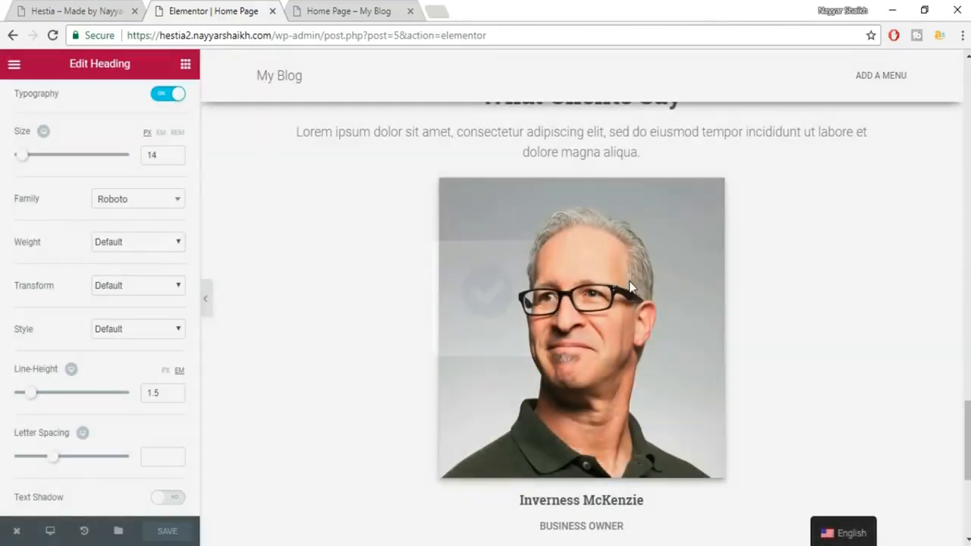
Compare with the live site, then select the portrait image for editing.
{"action": "scroll", "coordinate": [637, 275], "scroll_direction": "down", "scroll_amount": 1}
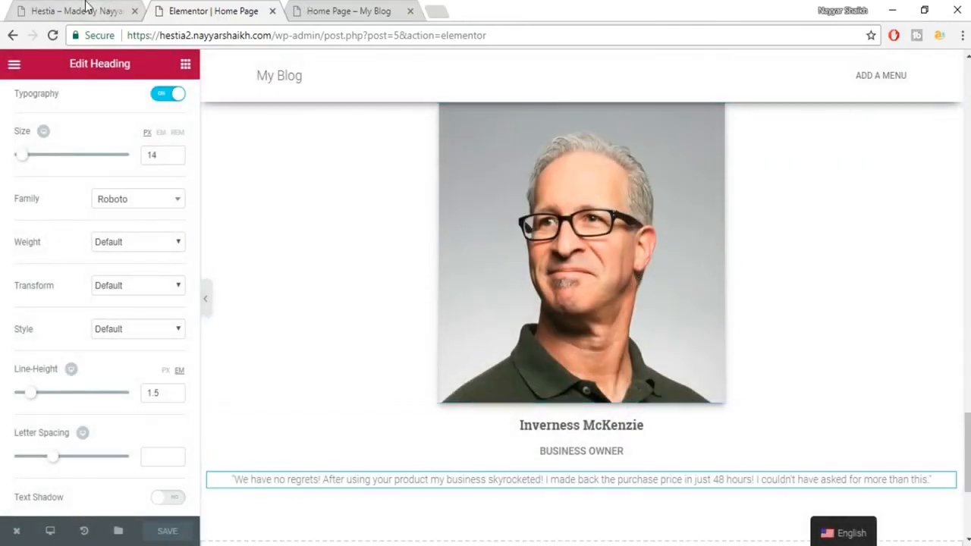
{"action": "left_click", "coordinate": [90, 10]}
{"action": "left_click", "coordinate": [363, 273]}
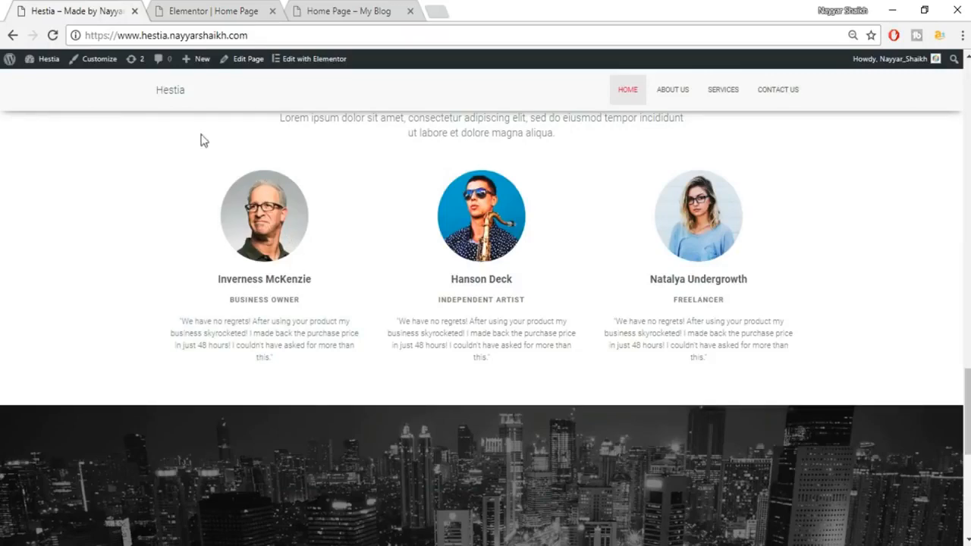
{"action": "left_click", "coordinate": [177, 9]}
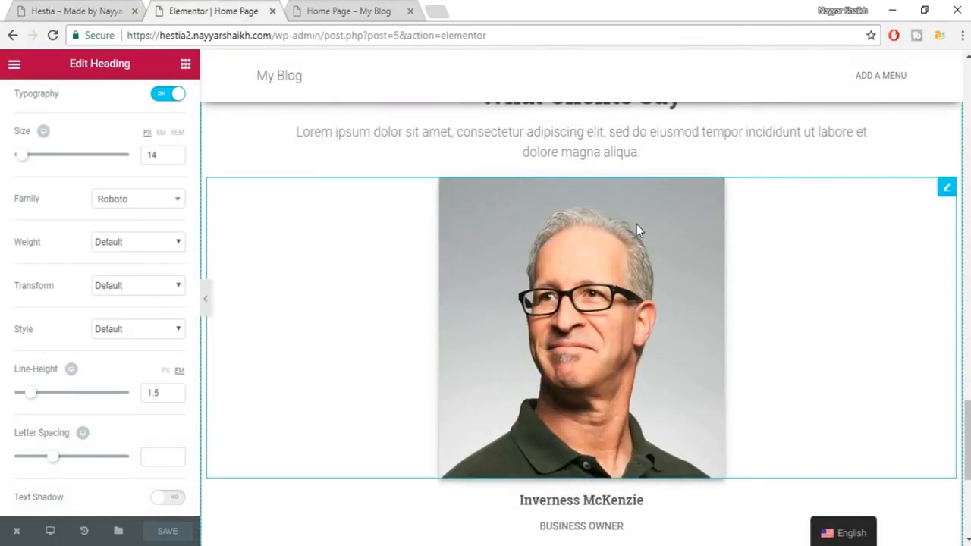
{"action": "left_click", "coordinate": [609, 259]}
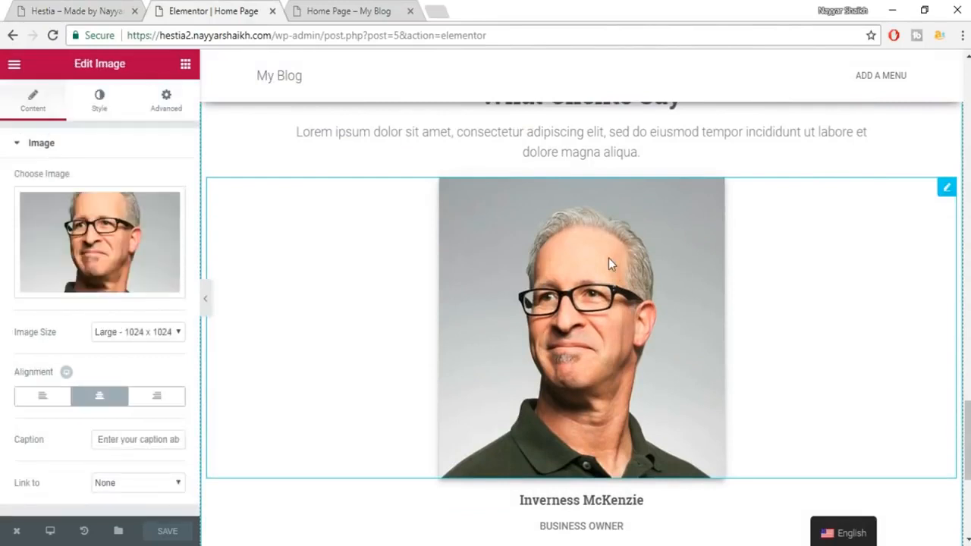
Give the portrait a linked 200 px border radius so it becomes a circle.
{"action": "left_click", "coordinate": [97, 106]}
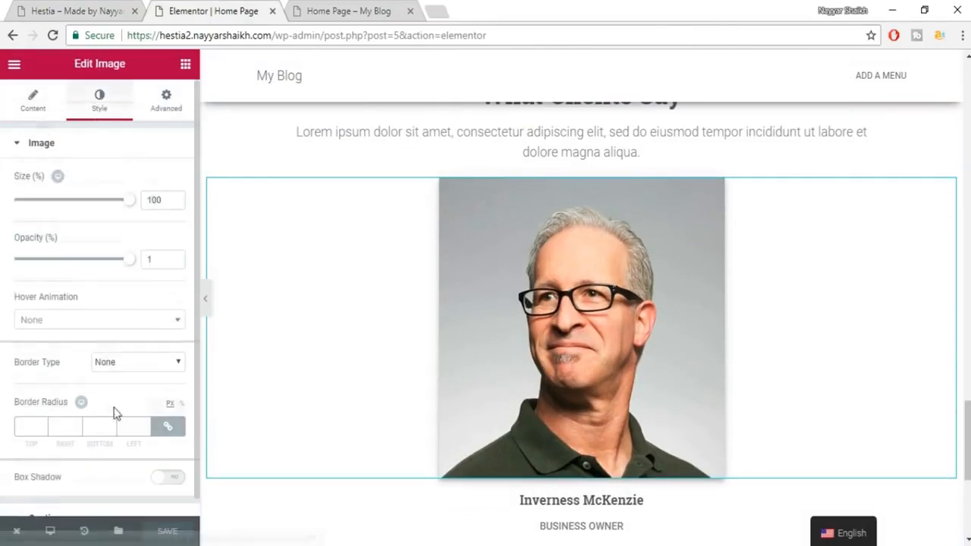
{"action": "scroll", "coordinate": [115, 411], "scroll_direction": "down", "scroll_amount": 1}
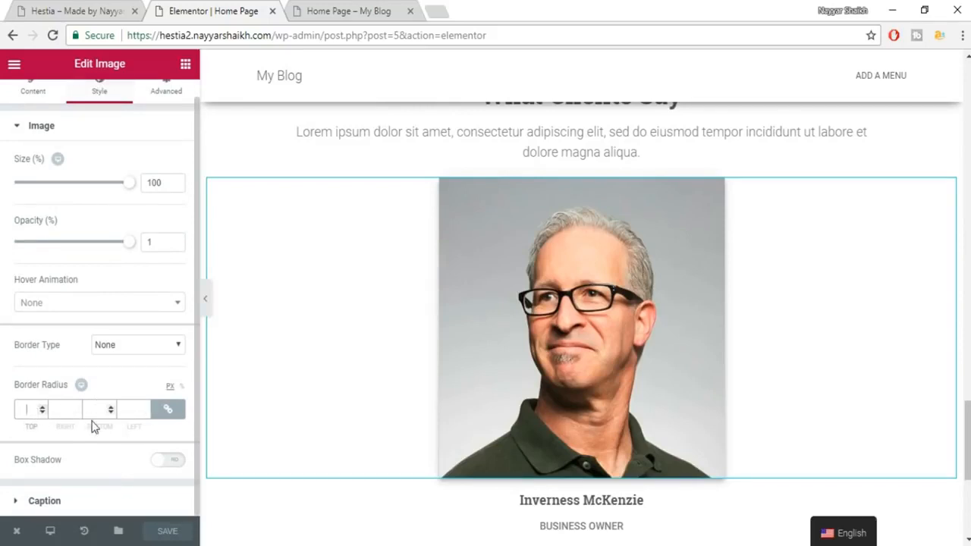
{"action": "type", "text": "150"}
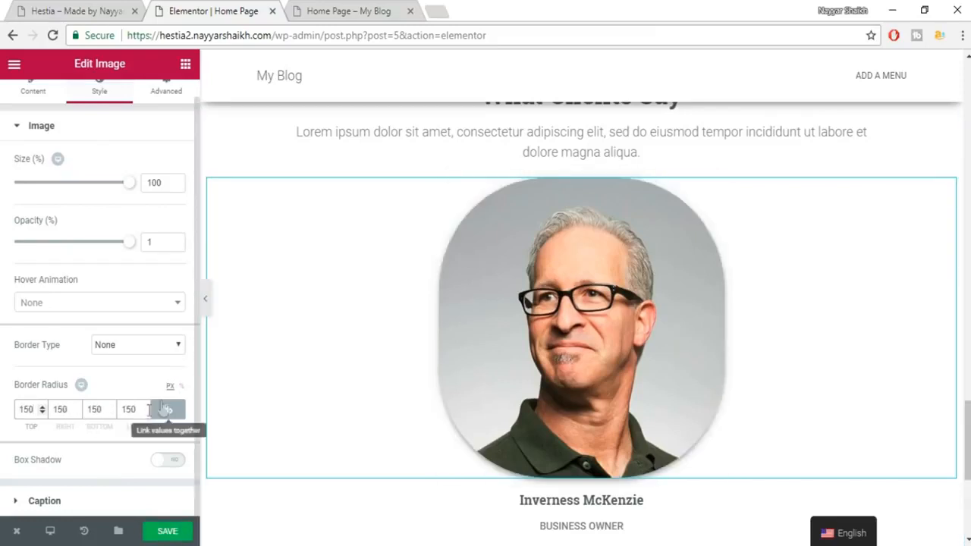
{"action": "double_click", "coordinate": [28, 409]}
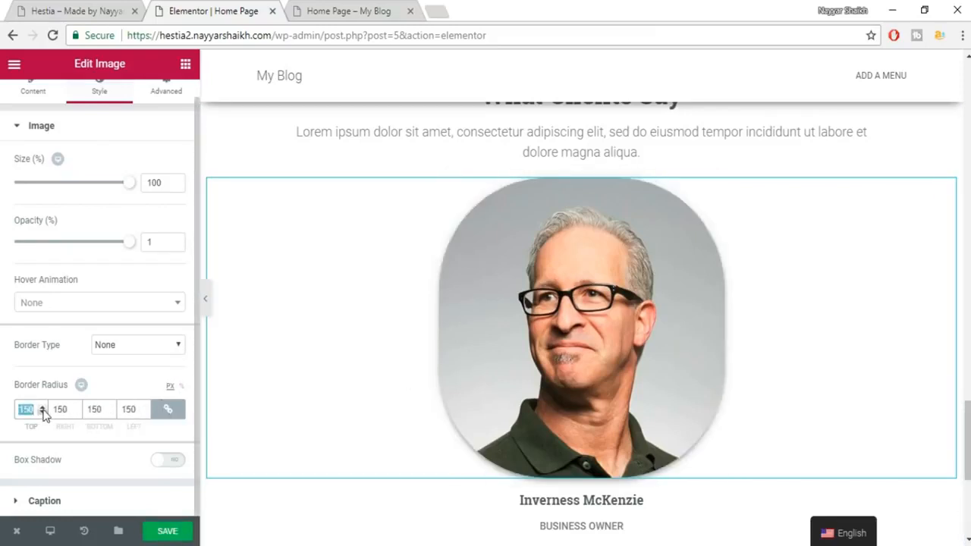
{"action": "type", "text": "200"}
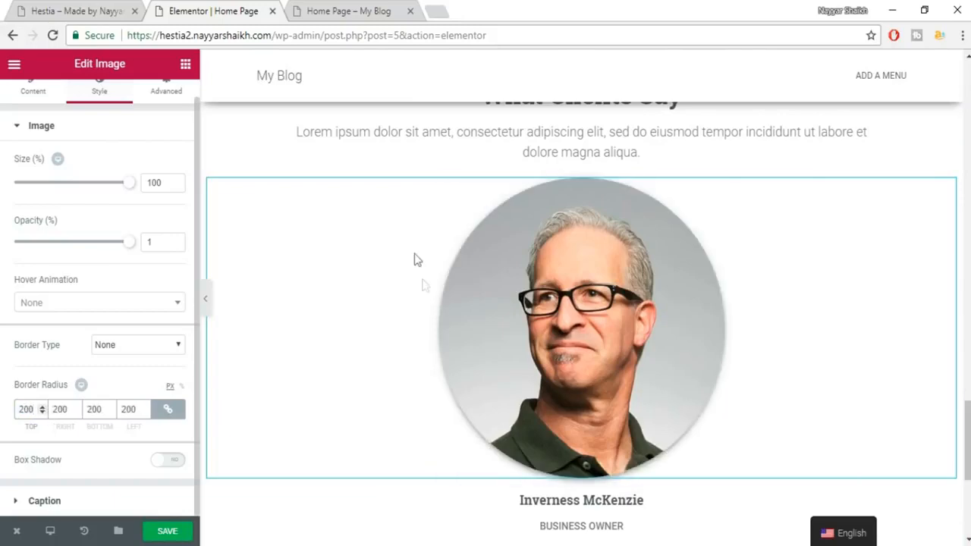
{"action": "scroll", "coordinate": [782, 342], "scroll_direction": "down", "scroll_amount": 3}
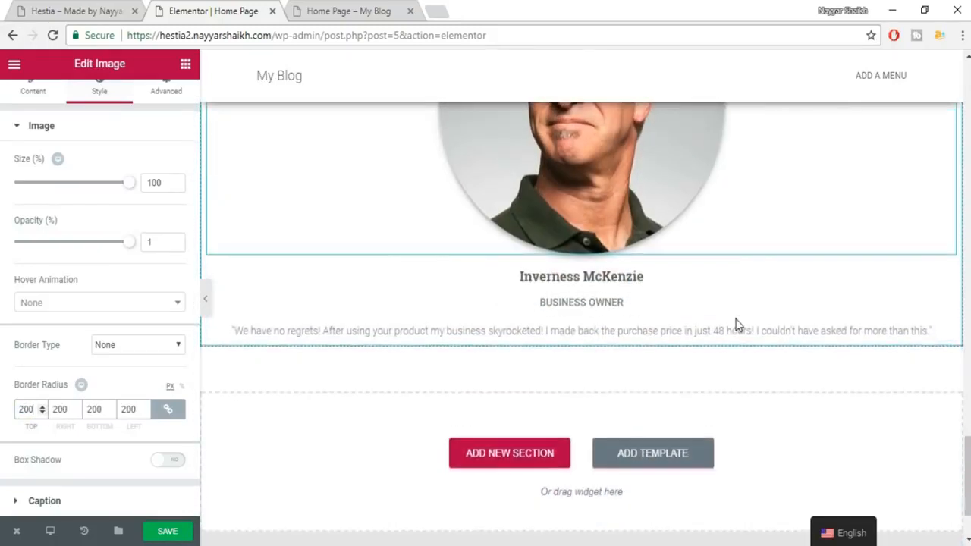
{"action": "scroll", "coordinate": [735, 324], "scroll_direction": "up", "scroll_amount": 4}
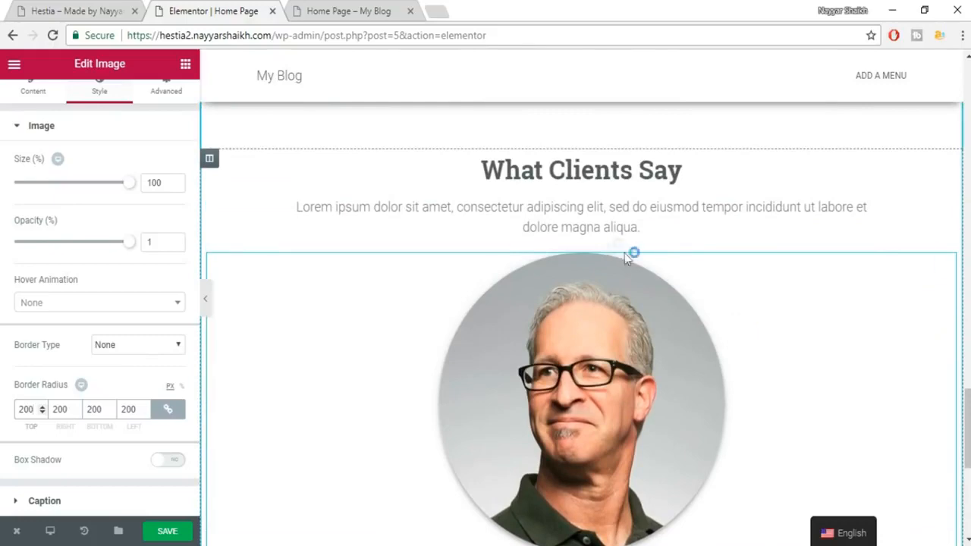
{"action": "scroll", "coordinate": [669, 269], "scroll_direction": "down", "scroll_amount": 3}
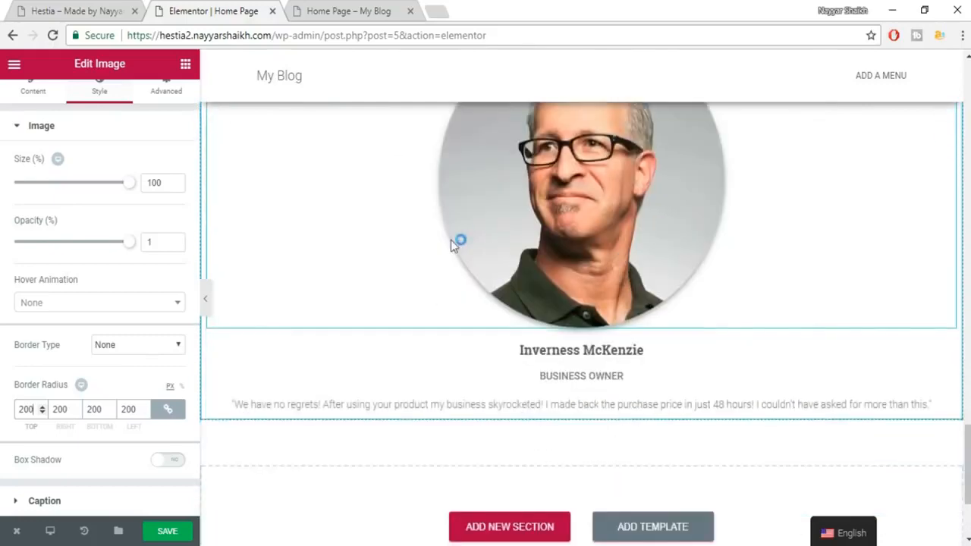
{"action": "scroll", "coordinate": [492, 262], "scroll_direction": "up", "scroll_amount": 3}
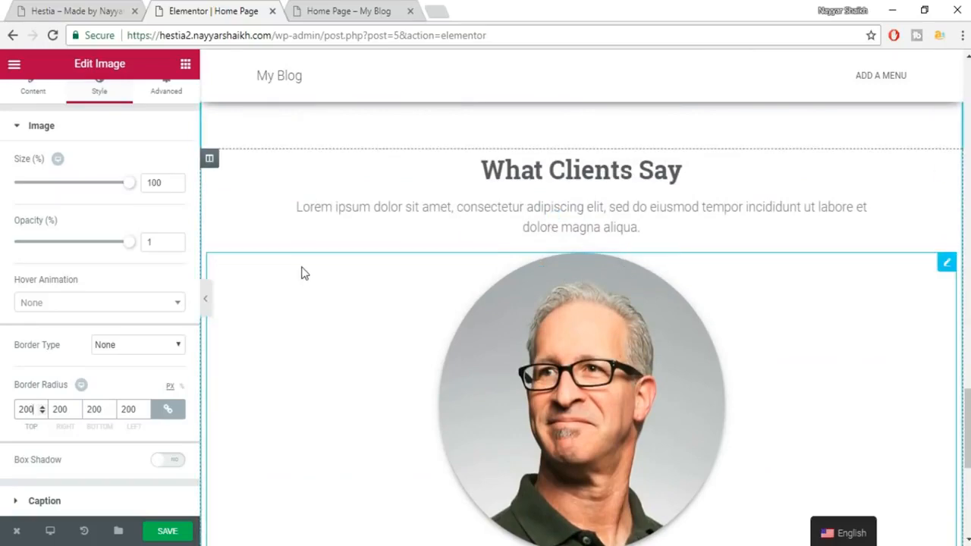
{"action": "scroll", "coordinate": [301, 273], "scroll_direction": "down", "scroll_amount": 4}
{"action": "scroll", "coordinate": [301, 273], "scroll_direction": "up", "scroll_amount": 3}
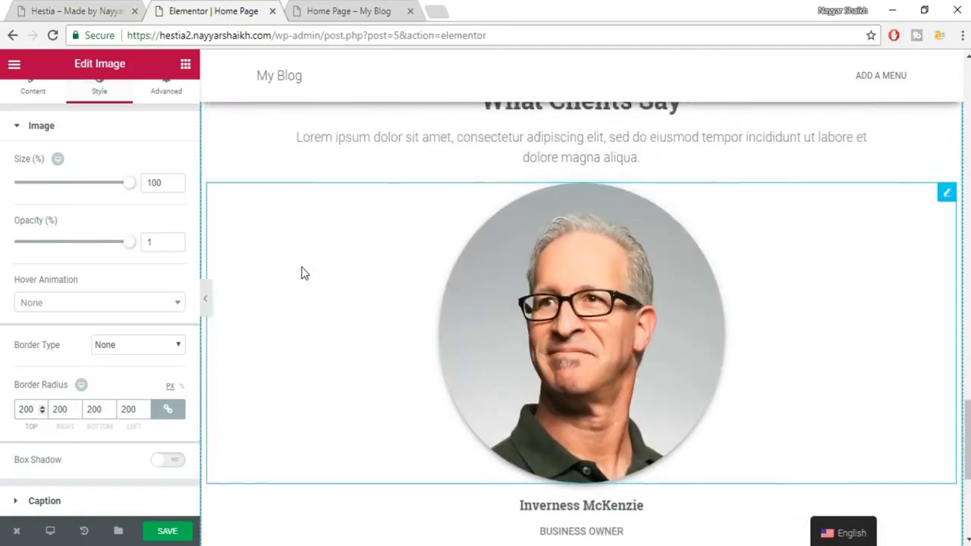
{"action": "scroll", "coordinate": [301, 273], "scroll_direction": "up", "scroll_amount": 3}
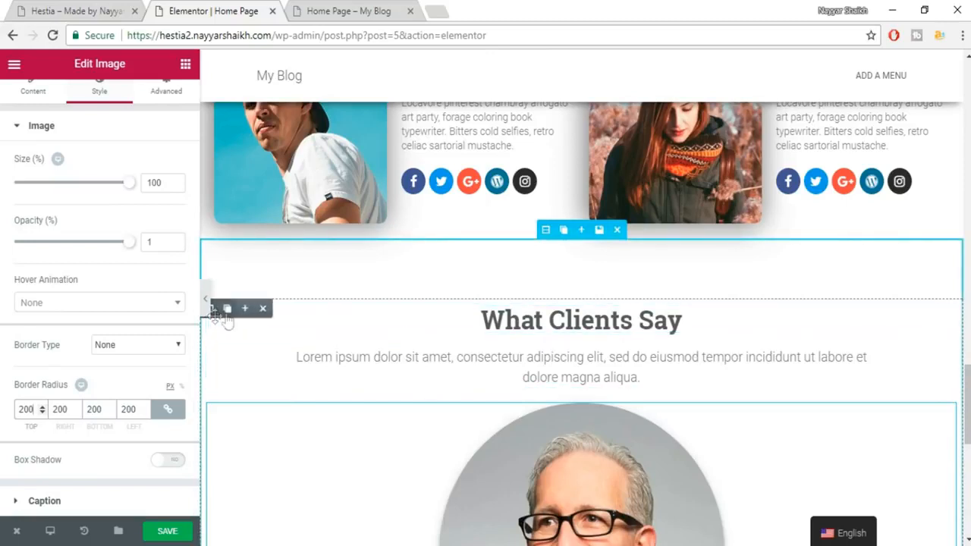
Duplicate the testimonial column twice and delete the first two columns' heading and intro text.
{"action": "left_click", "coordinate": [228, 310]}
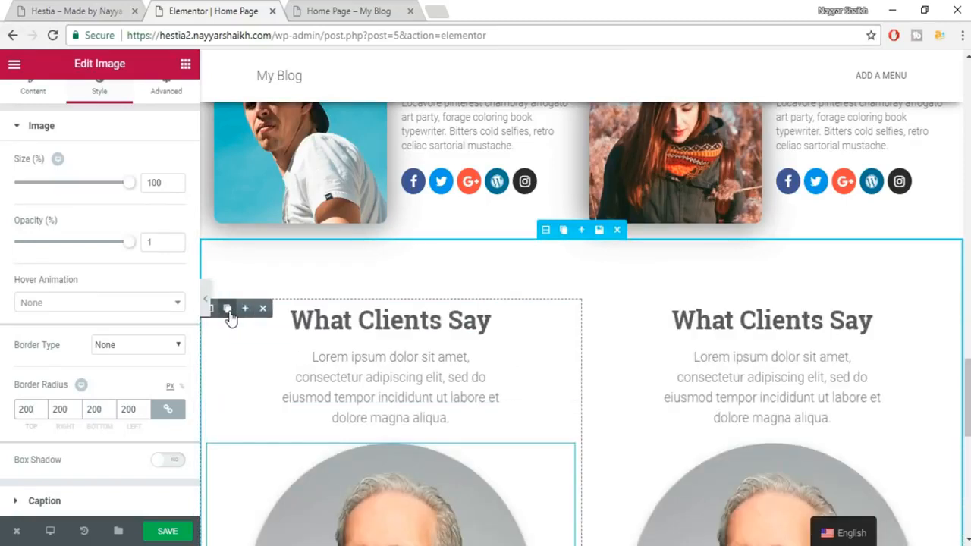
{"action": "left_click", "coordinate": [228, 309]}
{"action": "scroll", "coordinate": [841, 406], "scroll_direction": "down", "scroll_amount": 3}
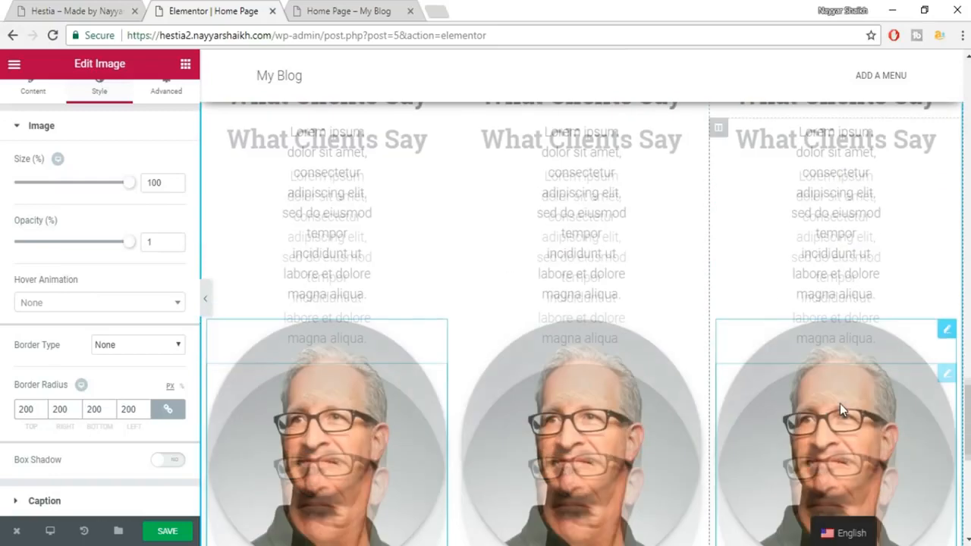
{"action": "scroll", "coordinate": [736, 325], "scroll_direction": "up", "scroll_amount": 2}
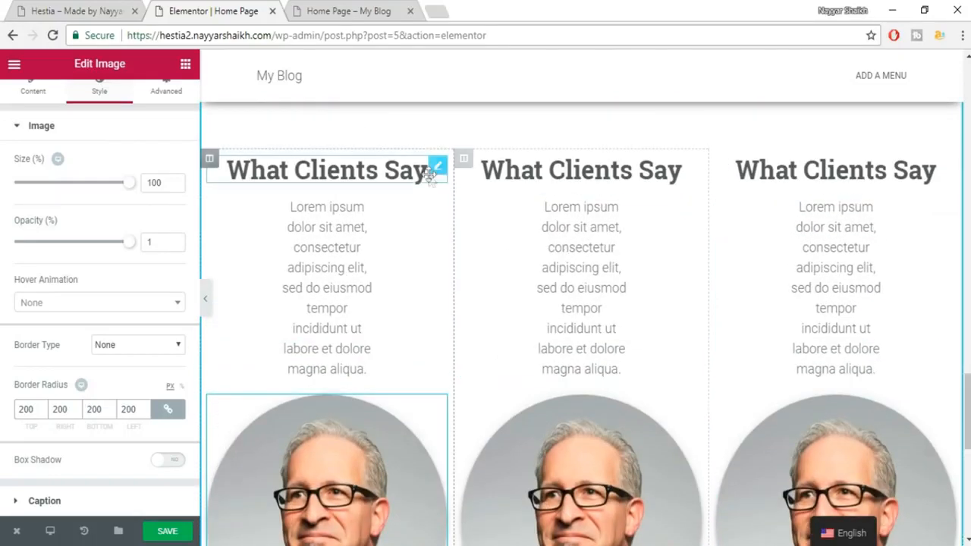
{"action": "mouse_move", "coordinate": [421, 170]}
{"action": "left_click", "coordinate": [403, 167]}
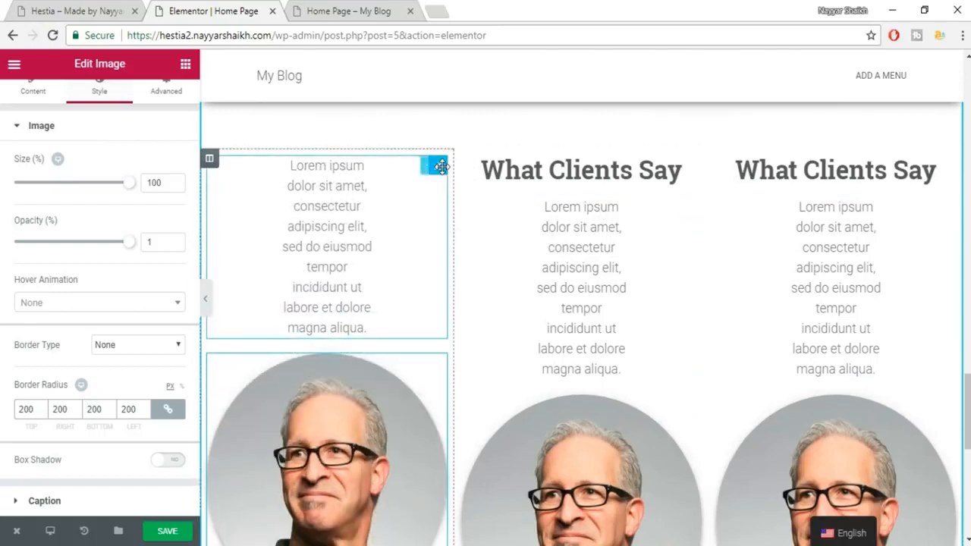
{"action": "left_click", "coordinate": [405, 171]}
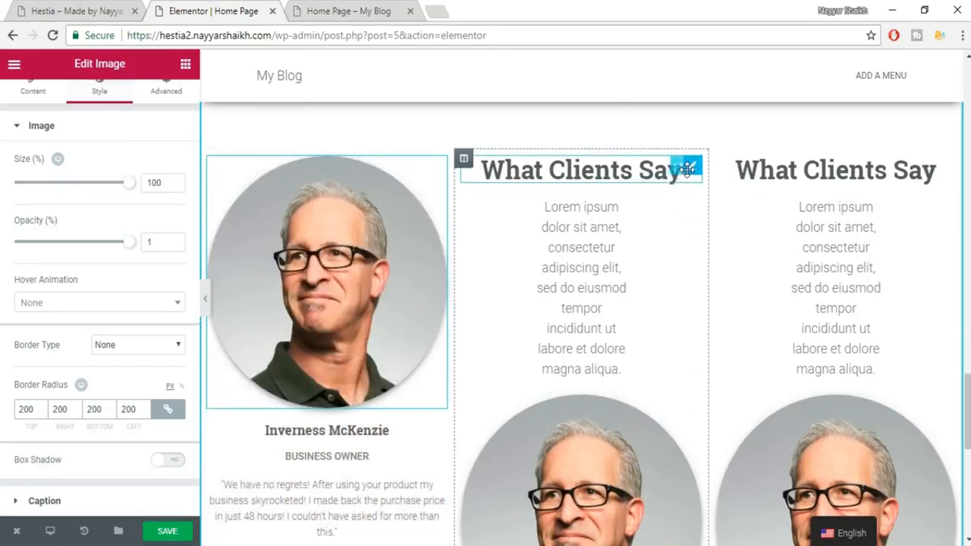
{"action": "left_click", "coordinate": [657, 166]}
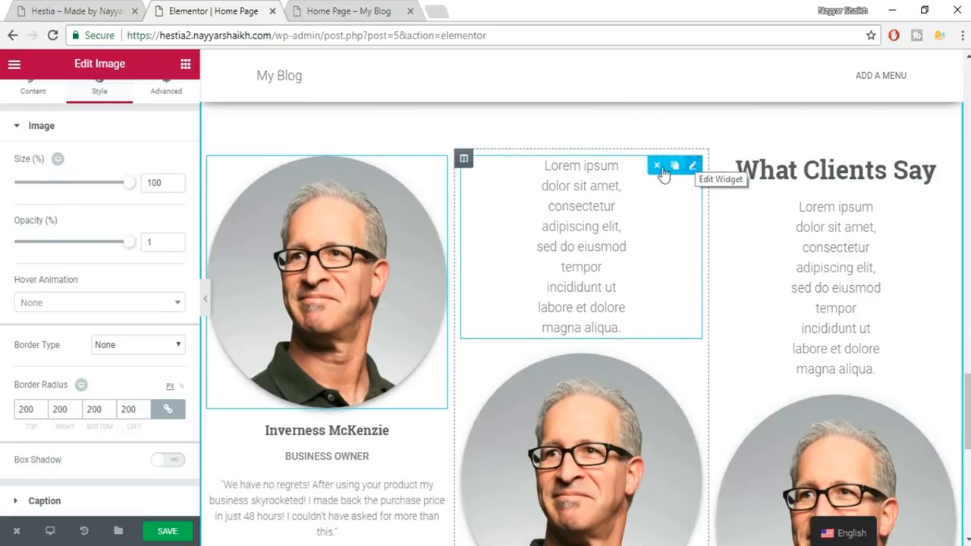
{"action": "left_click", "coordinate": [659, 166]}
Insert an empty section above the clients section and move the What Clients Say heading into it.
{"action": "scroll", "coordinate": [791, 282], "scroll_direction": "up", "scroll_amount": 3}
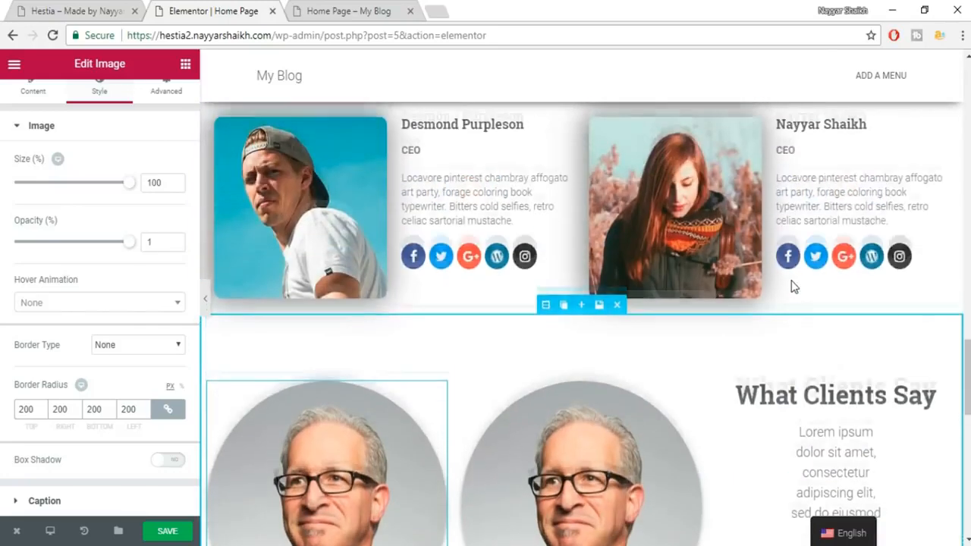
{"action": "mouse_move", "coordinate": [582, 316]}
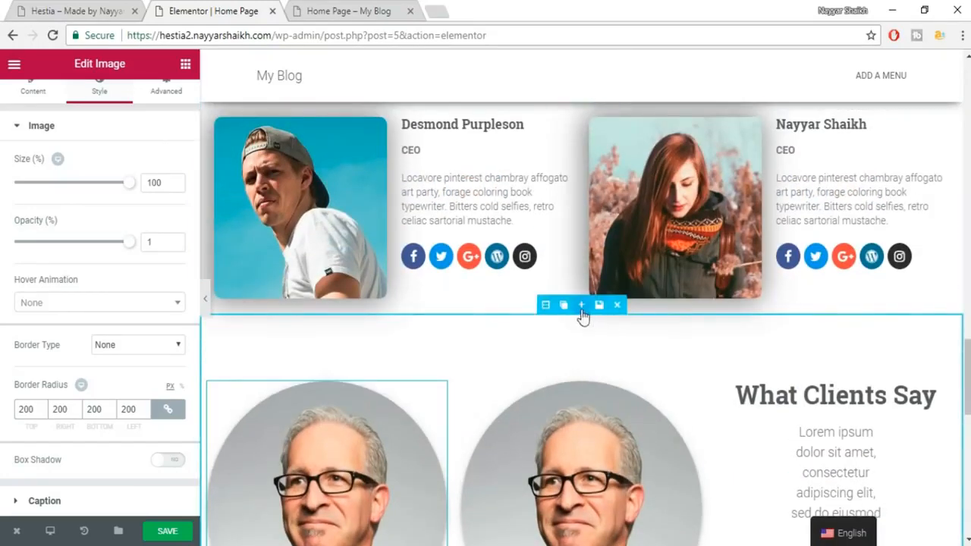
{"action": "left_click", "coordinate": [581, 306]}
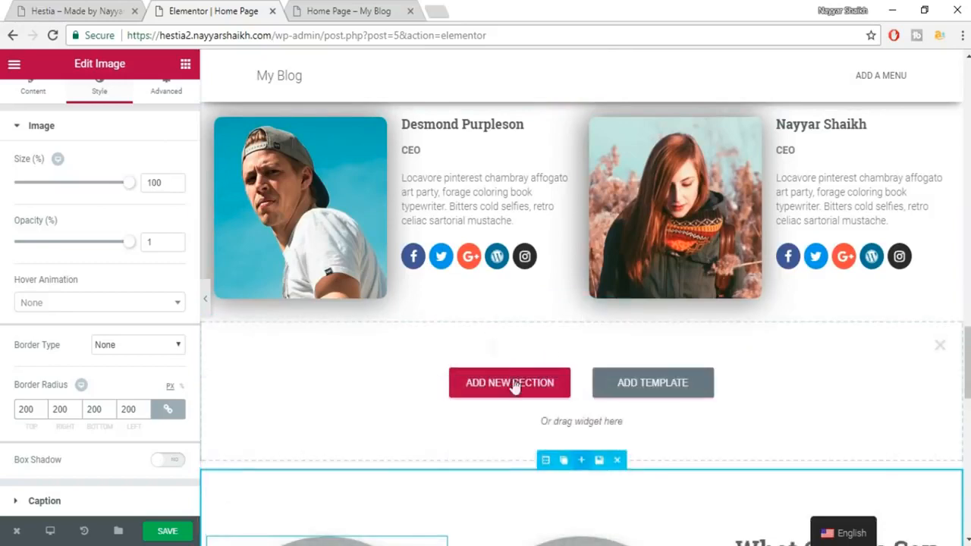
{"action": "scroll", "coordinate": [852, 497], "scroll_direction": "down", "scroll_amount": 2}
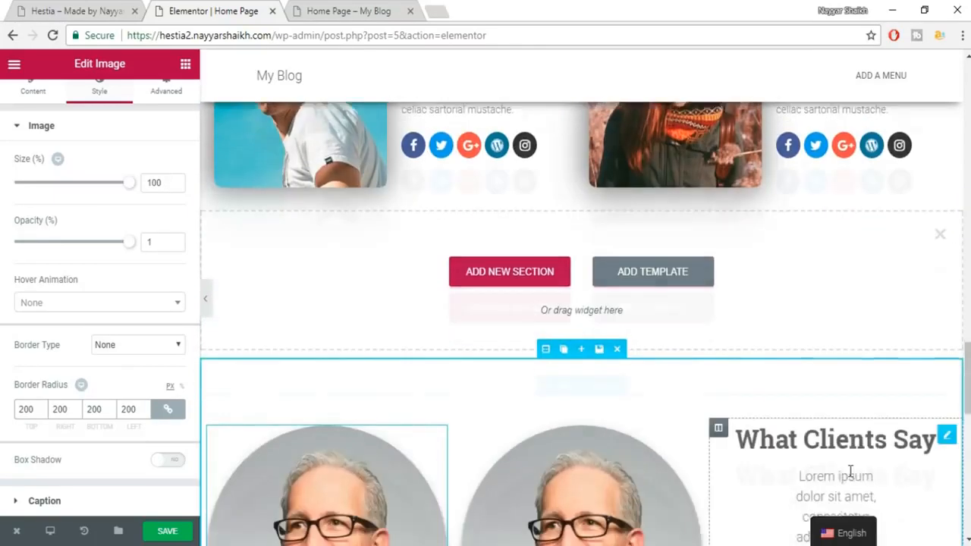
{"action": "left_click_drag", "start_coordinate": [663, 259], "coordinate": [630, 245]}
{"action": "left_click_drag", "start_coordinate": [842, 388], "coordinate": [622, 210]}
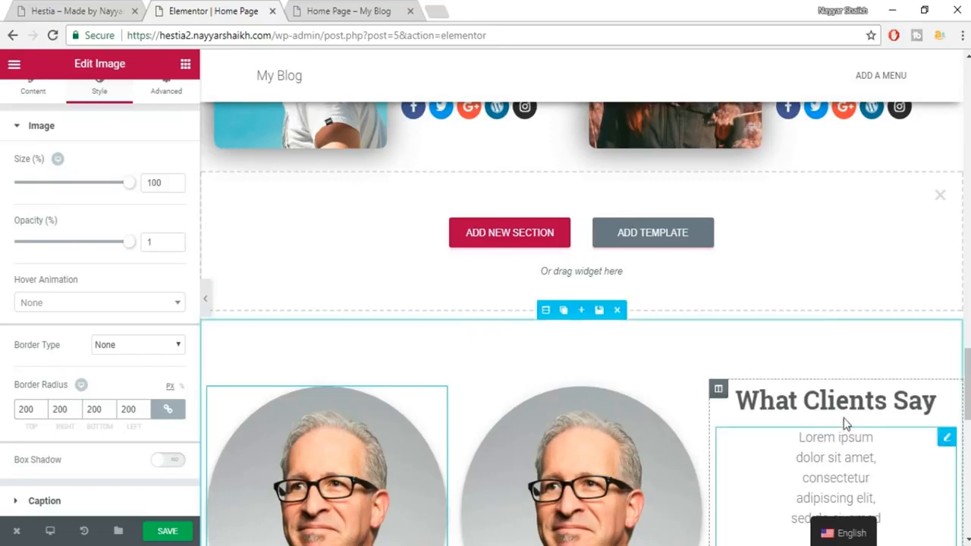
{"action": "scroll", "coordinate": [845, 423], "scroll_direction": "down", "scroll_amount": 1}
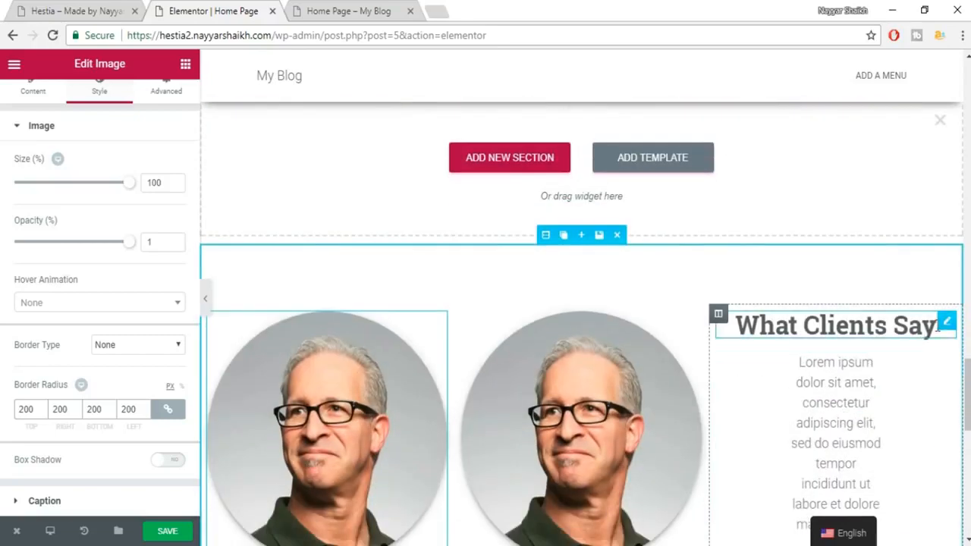
{"action": "scroll", "coordinate": [941, 322], "scroll_direction": "down", "scroll_amount": 1}
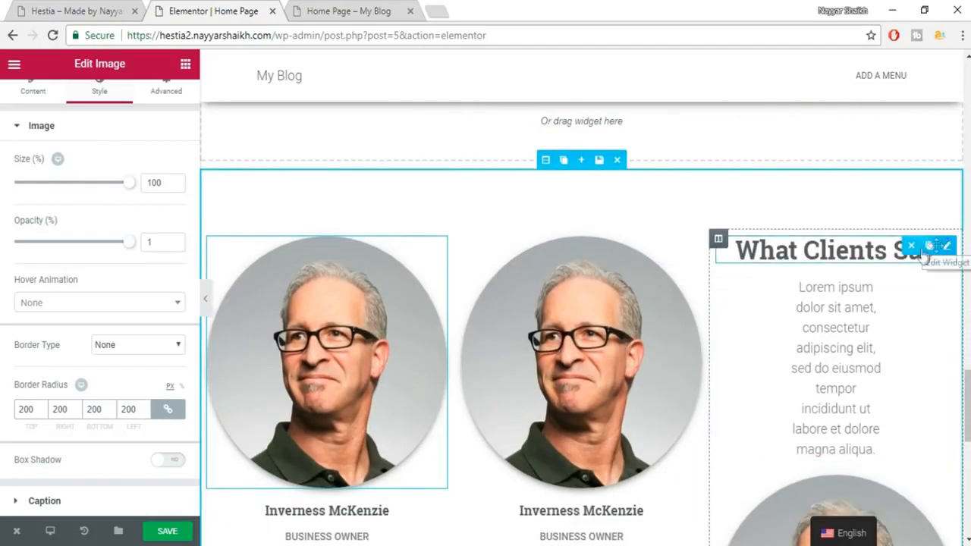
Delete the third column's What Clients Say heading and Lorem ipsum text.
{"action": "left_click", "coordinate": [912, 249]}
{"action": "mouse_move", "coordinate": [945, 243]}
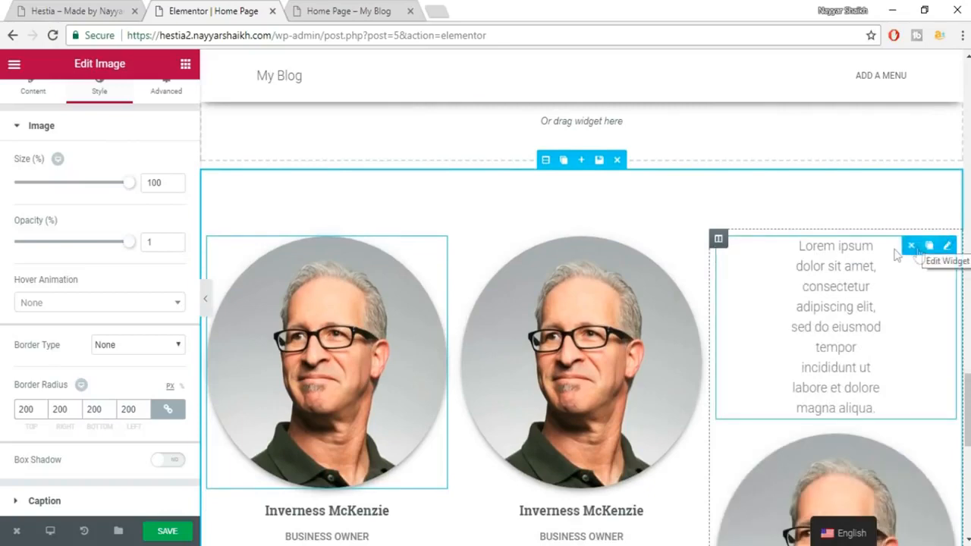
{"action": "left_click", "coordinate": [912, 250]}
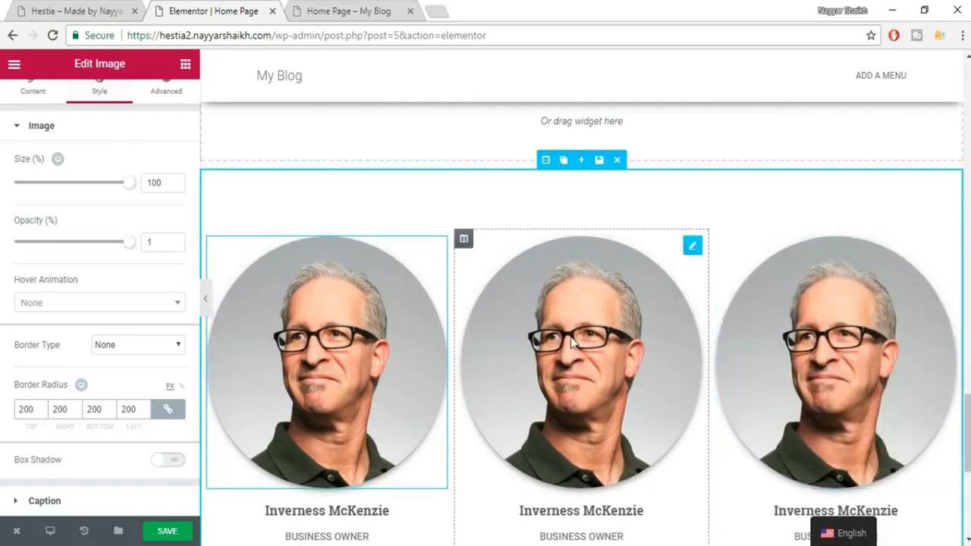
{"action": "scroll", "coordinate": [588, 339], "scroll_direction": "down", "scroll_amount": 2}
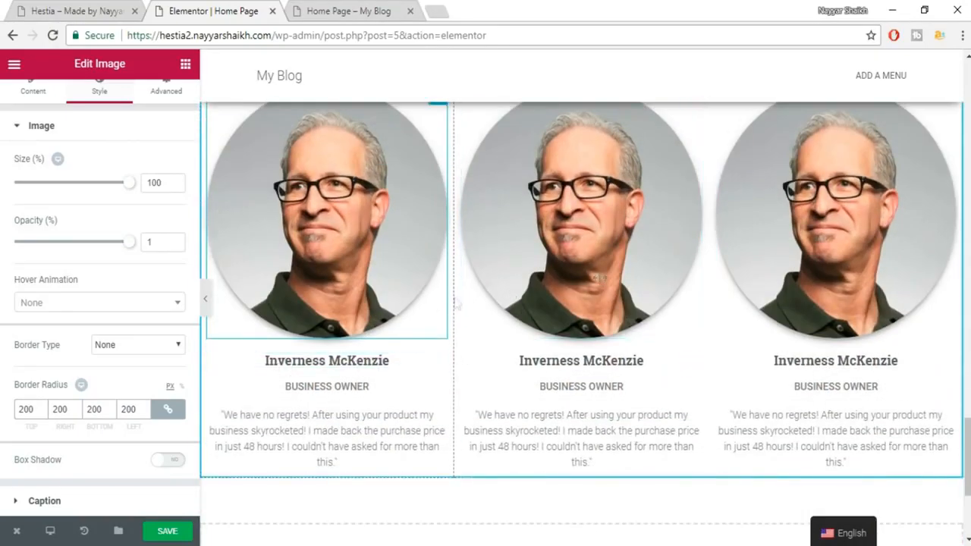
{"action": "scroll", "coordinate": [708, 287], "scroll_direction": "up", "scroll_amount": 5}
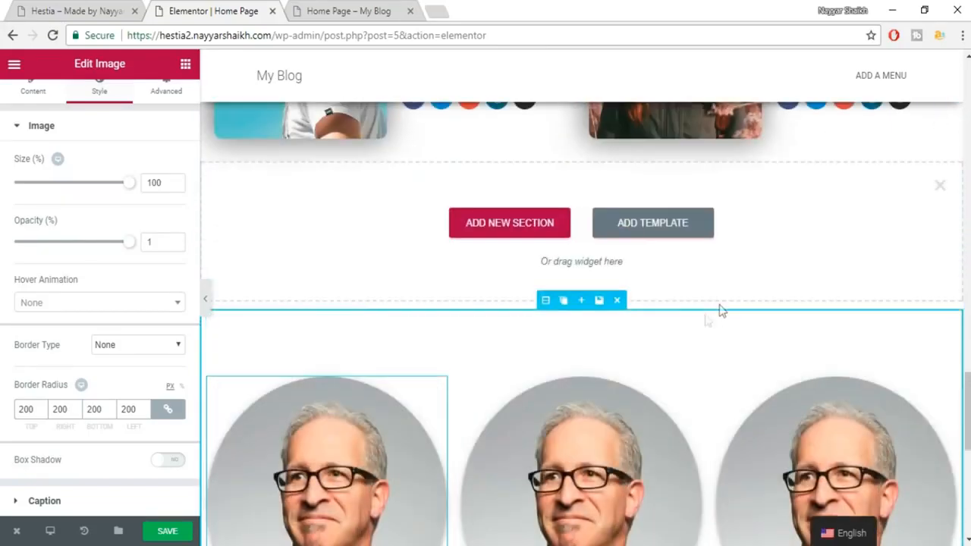
Check the What Clients Say heading on the live Hestia site for reference.
{"action": "left_click", "coordinate": [114, 9]}
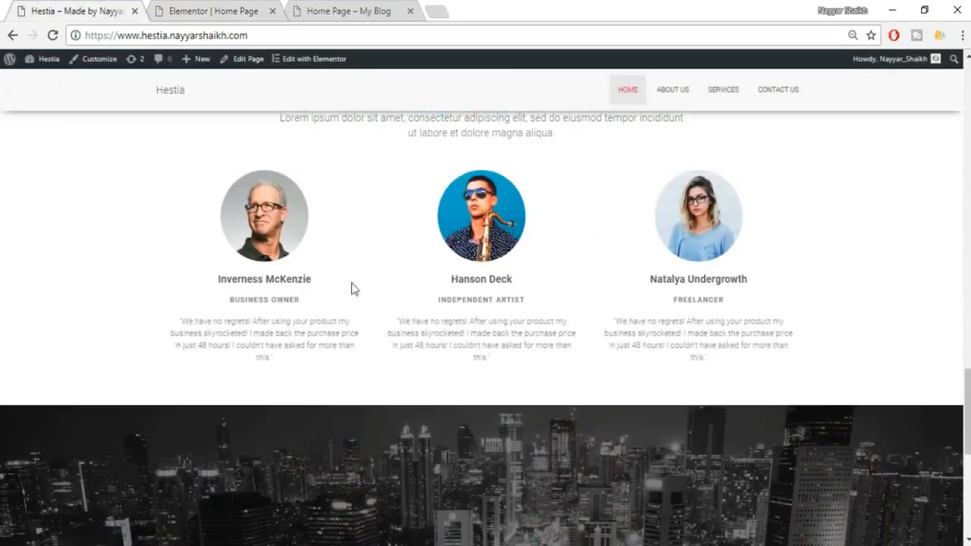
{"action": "scroll", "coordinate": [423, 288], "scroll_direction": "up", "scroll_amount": 3}
{"action": "left_click_drag", "start_coordinate": [405, 313], "coordinate": [594, 314]}
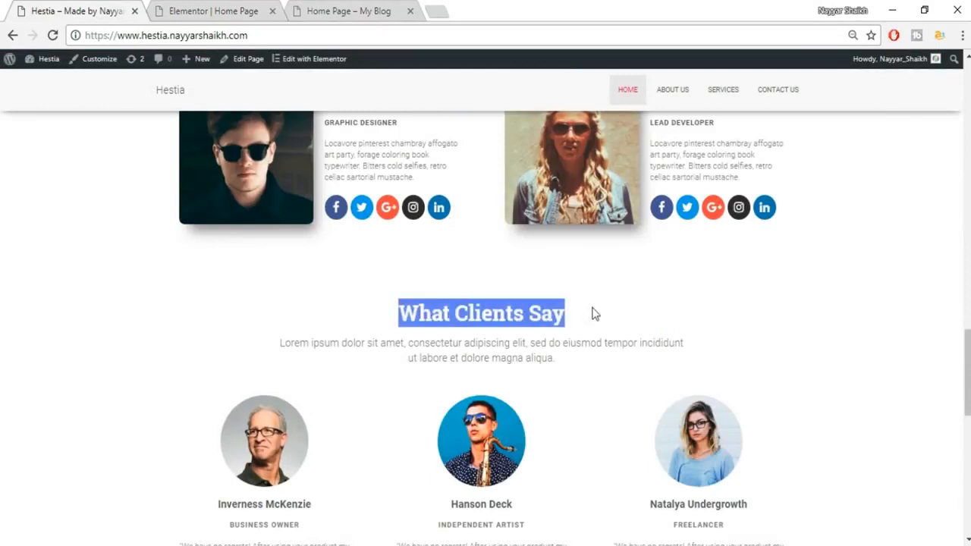
{"action": "left_click", "coordinate": [220, 9]}
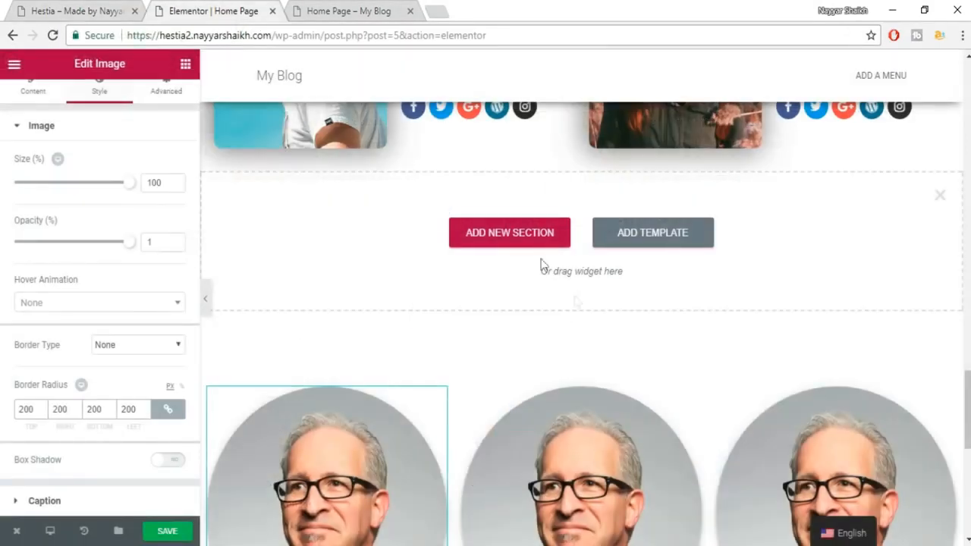
Add a single-column section and drag a Heading widget into it.
{"action": "left_click", "coordinate": [512, 232]}
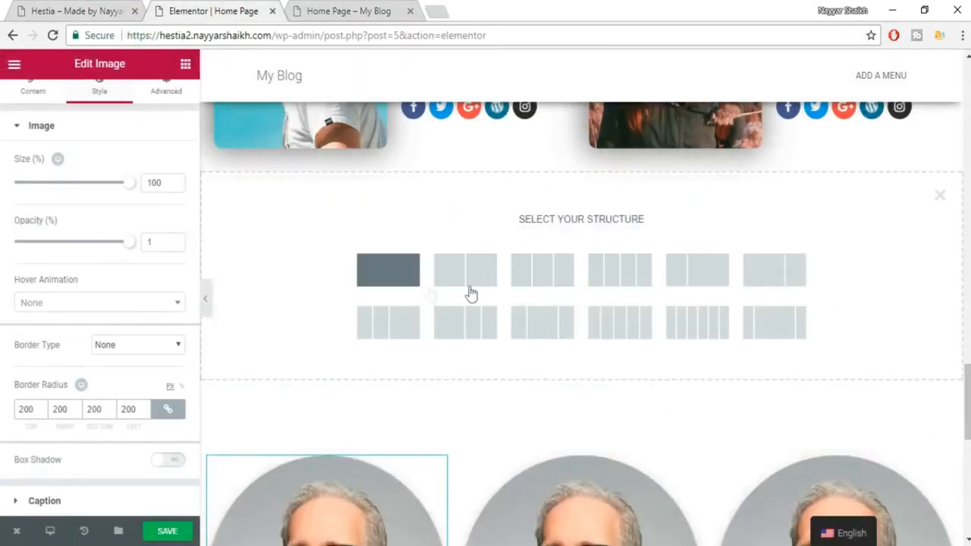
{"action": "left_click", "coordinate": [389, 270]}
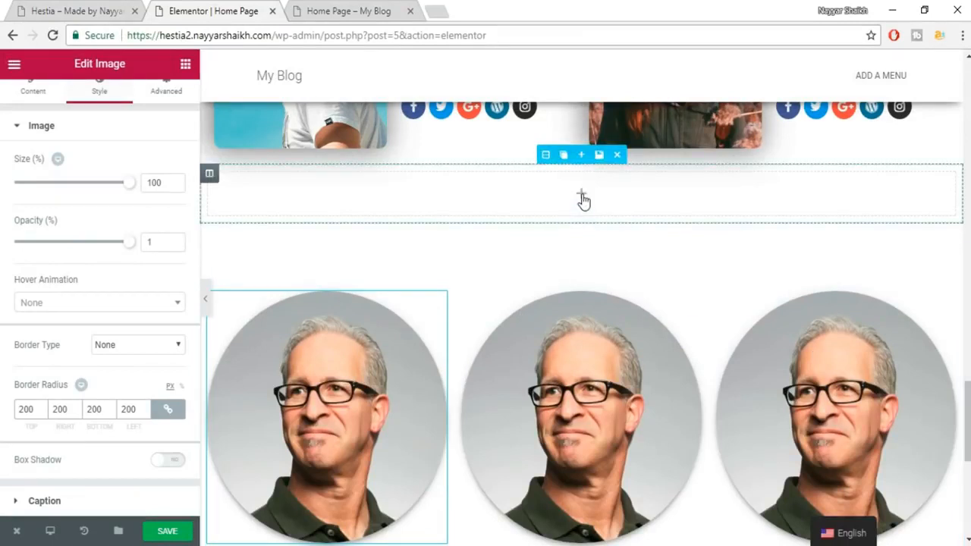
{"action": "left_click", "coordinate": [185, 65]}
{"action": "left_click_drag", "start_coordinate": [148, 174], "coordinate": [585, 188]}
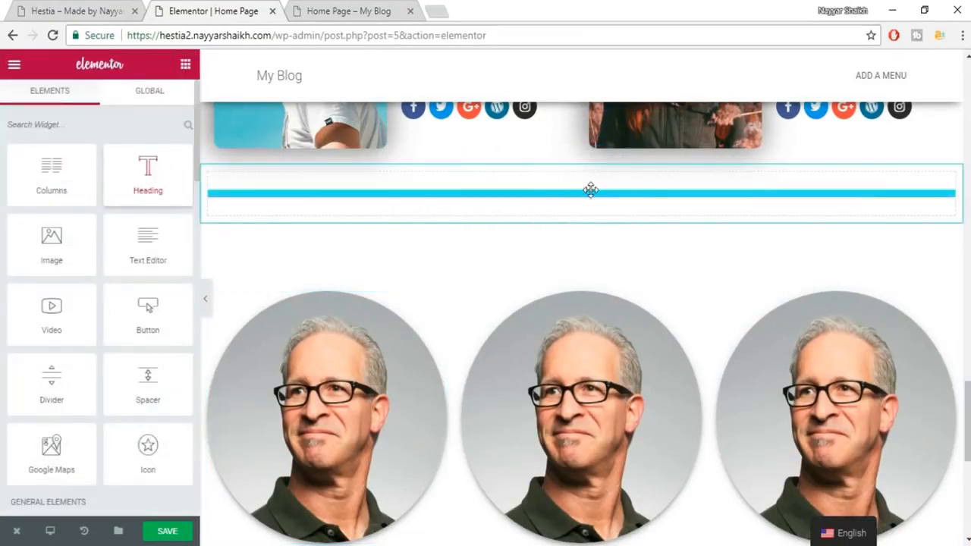
Title the heading 'What Clients Say', centre it and colour it dark grey.
{"action": "left_click", "coordinate": [101, 224]}
{"action": "key", "text": "ctrl+a"}
{"action": "type", "text": "What Clients Say"}
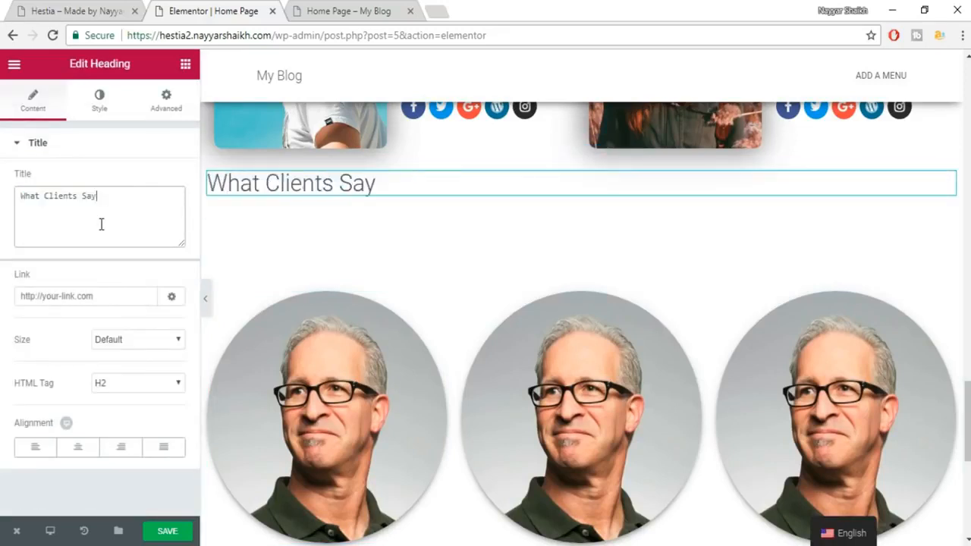
{"action": "left_click", "coordinate": [79, 447]}
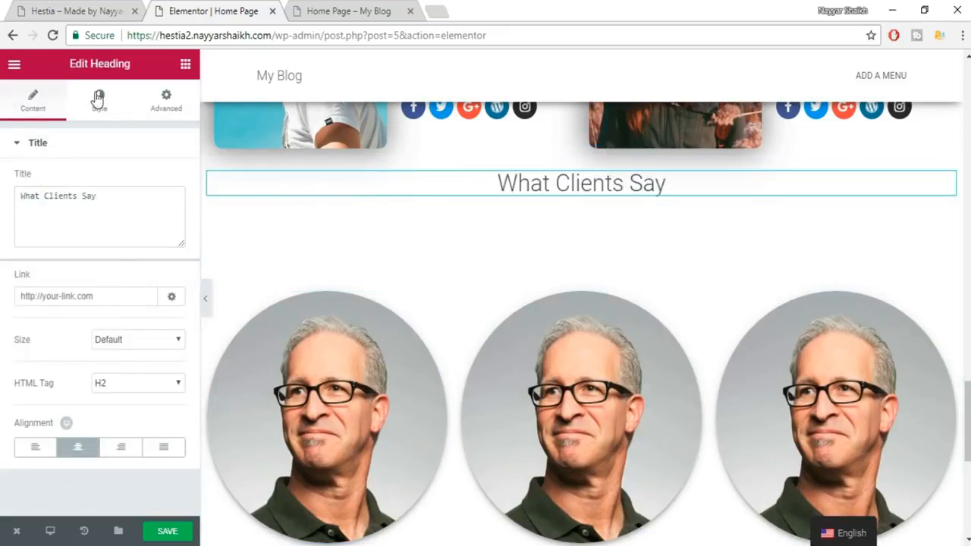
{"action": "left_click", "coordinate": [99, 101]}
{"action": "left_click", "coordinate": [162, 180]}
{"action": "left_click", "coordinate": [39, 344]}
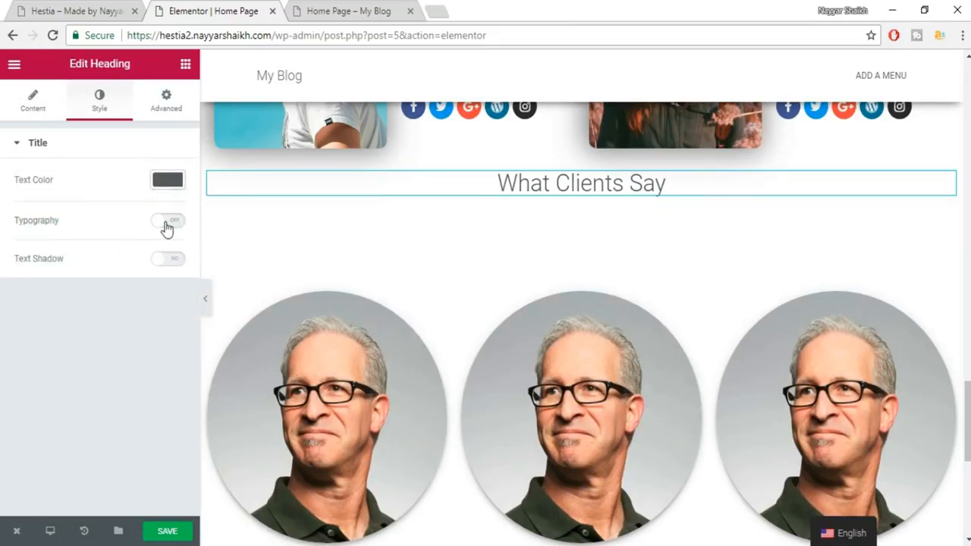
Set the heading typography to 35 px Roboto Slab at weight 600.
{"action": "left_click", "coordinate": [167, 225]}
{"action": "type", "text": "35"}
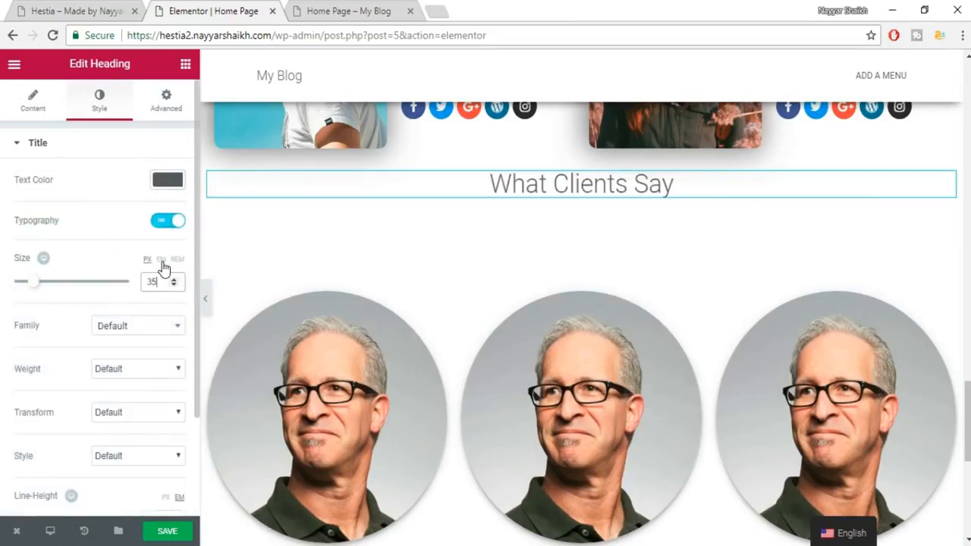
{"action": "left_click", "coordinate": [132, 340]}
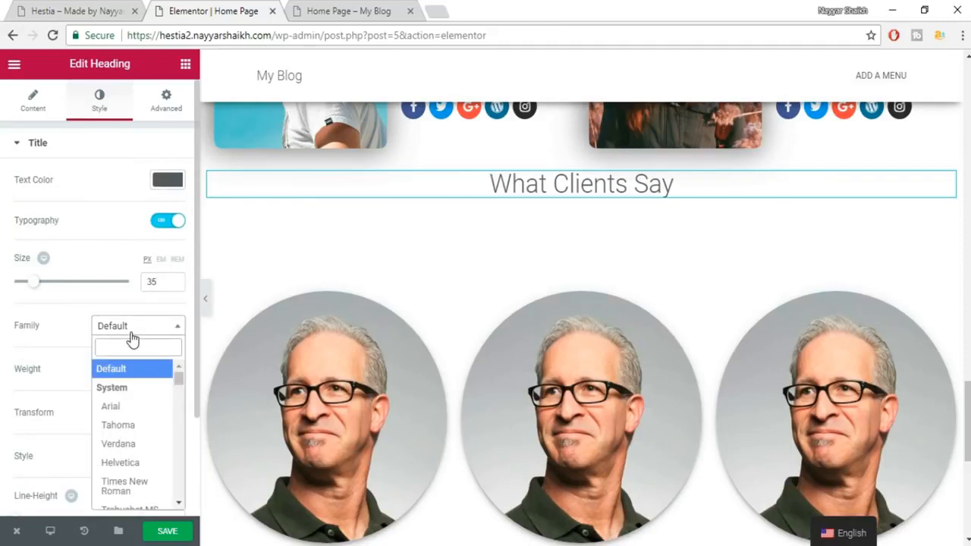
{"action": "type", "text": "robo"}
{"action": "key", "text": "Down"}
{"action": "key", "text": "Down"}
{"action": "key", "text": "Down"}
{"action": "key", "text": "Return"}
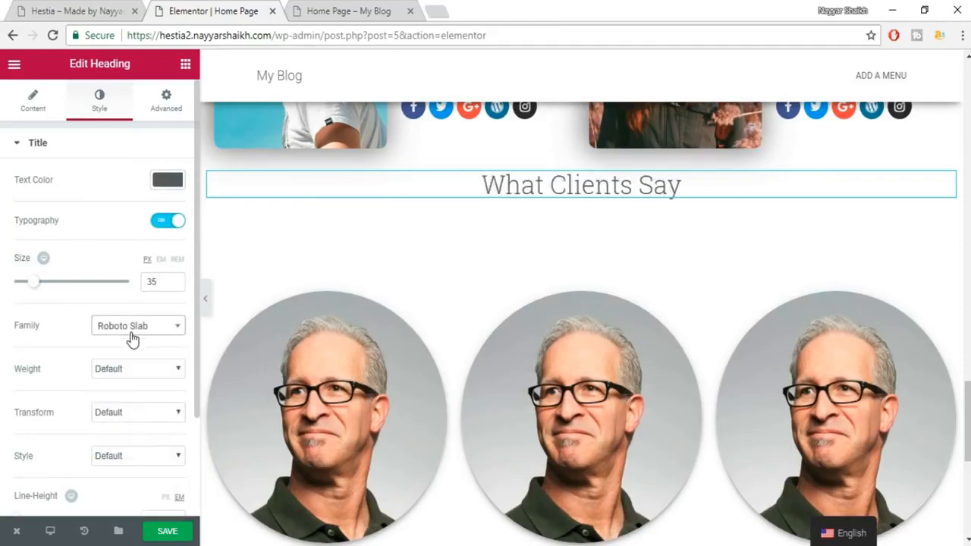
{"action": "left_click", "coordinate": [126, 371]}
{"action": "left_click", "coordinate": [119, 450]}
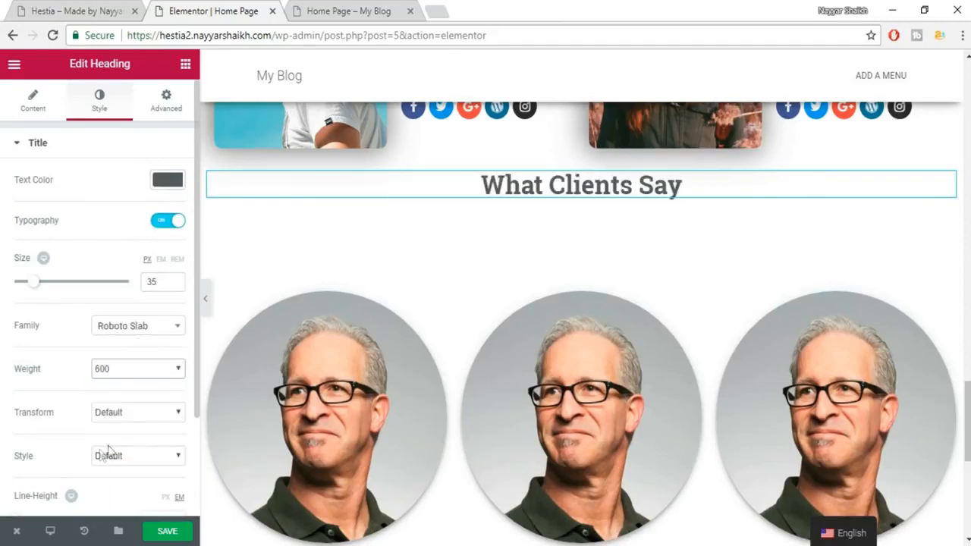
Save the page and add a second heading under What Clients Say.
{"action": "left_click", "coordinate": [165, 531]}
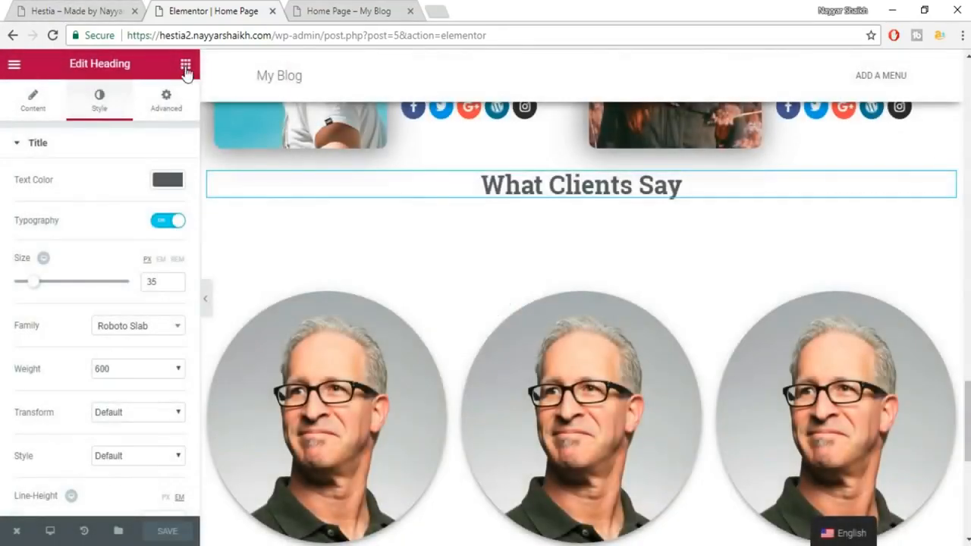
{"action": "left_click", "coordinate": [186, 69]}
{"action": "left_click_drag", "start_coordinate": [148, 175], "coordinate": [584, 201]}
Copy the Lorem ipsum paragraph from the live site into the new heading's title.
{"action": "left_click", "coordinate": [120, 6]}
{"action": "triple_click", "coordinate": [446, 357]}
{"action": "key", "text": "ctrl+c"}
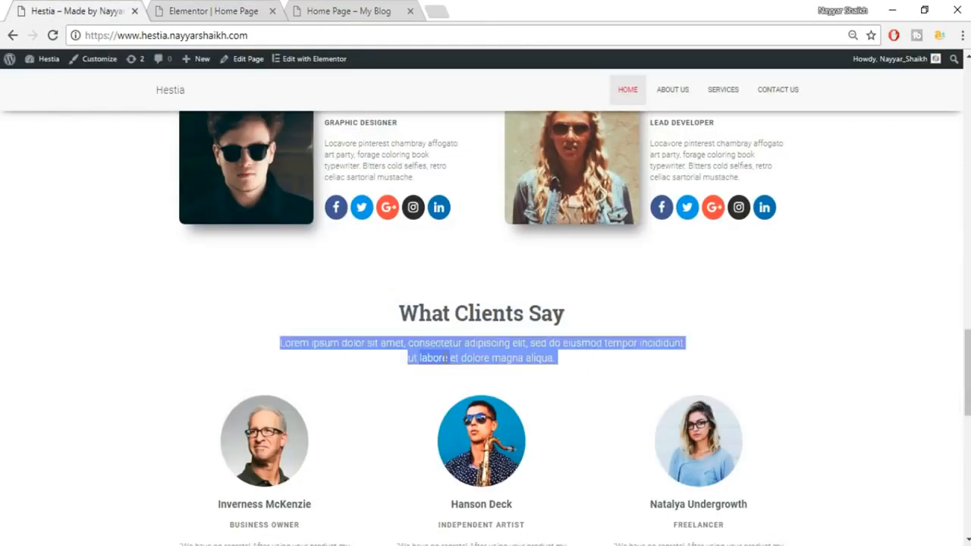
{"action": "left_click", "coordinate": [241, 6]}
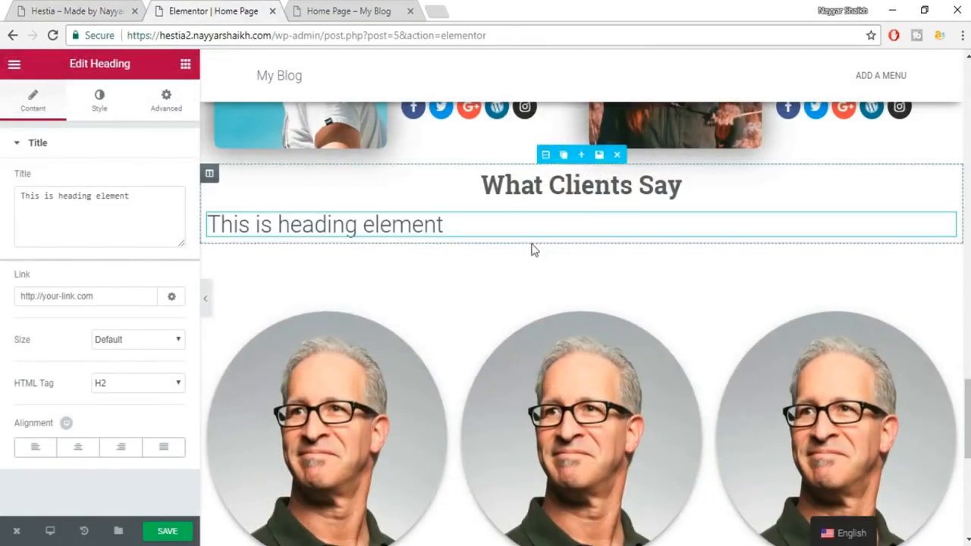
{"action": "key", "text": "ctrl+a"}
{"action": "key", "text": "ctrl+v"}
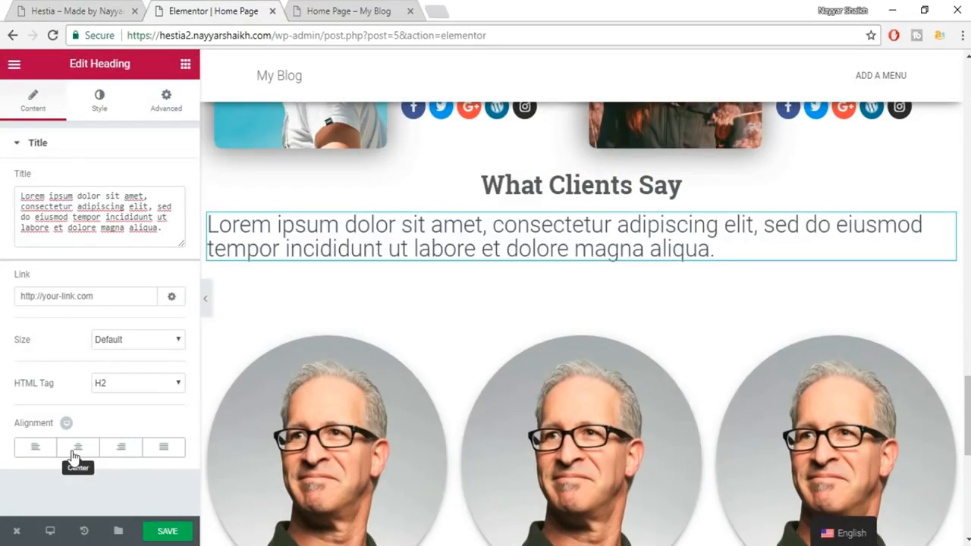
Centre the Lorem ipsum line and make its text grey.
{"action": "left_click", "coordinate": [78, 447]}
{"action": "left_click", "coordinate": [99, 102]}
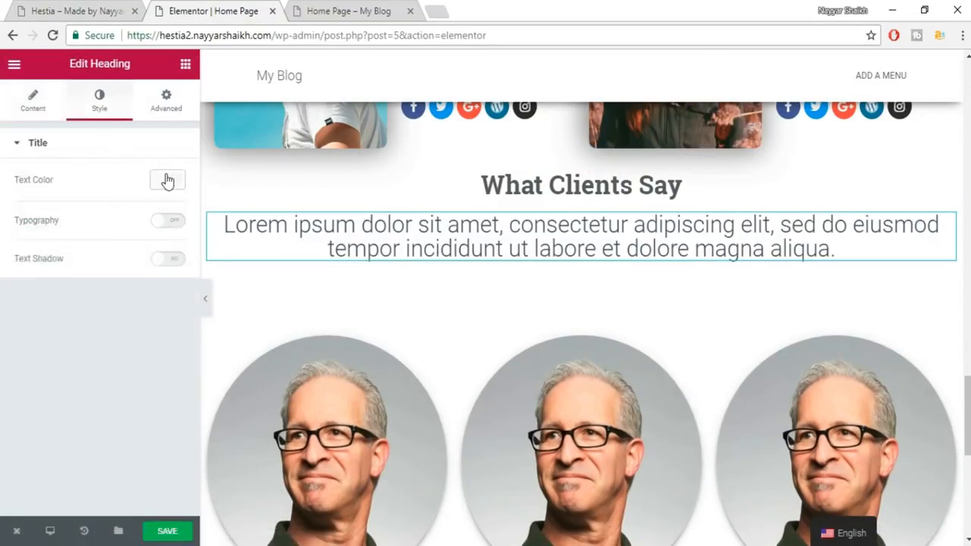
{"action": "left_click", "coordinate": [167, 181]}
{"action": "left_click", "coordinate": [55, 343]}
{"action": "left_click", "coordinate": [170, 183]}
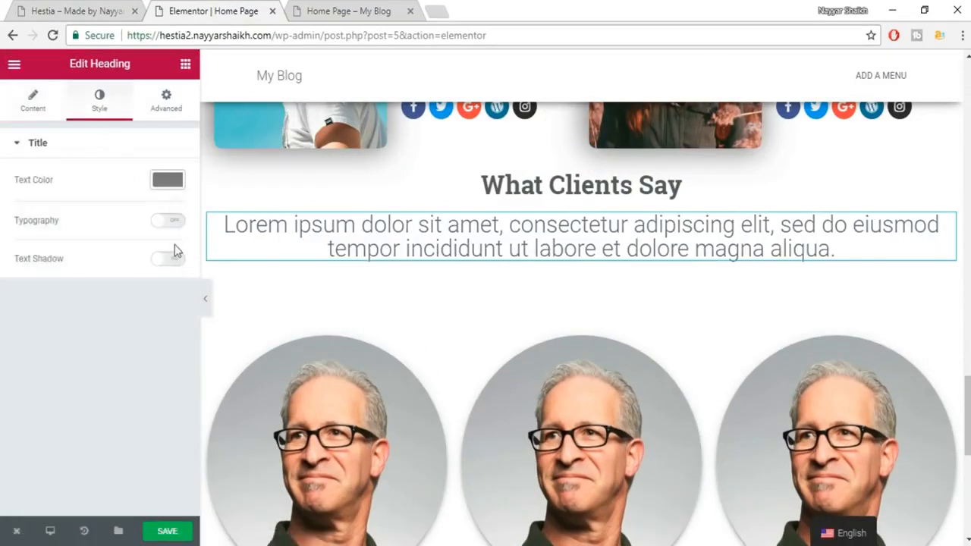
Set the Lorem ipsum line's typography to 18 px Roboto.
{"action": "left_click", "coordinate": [165, 226]}
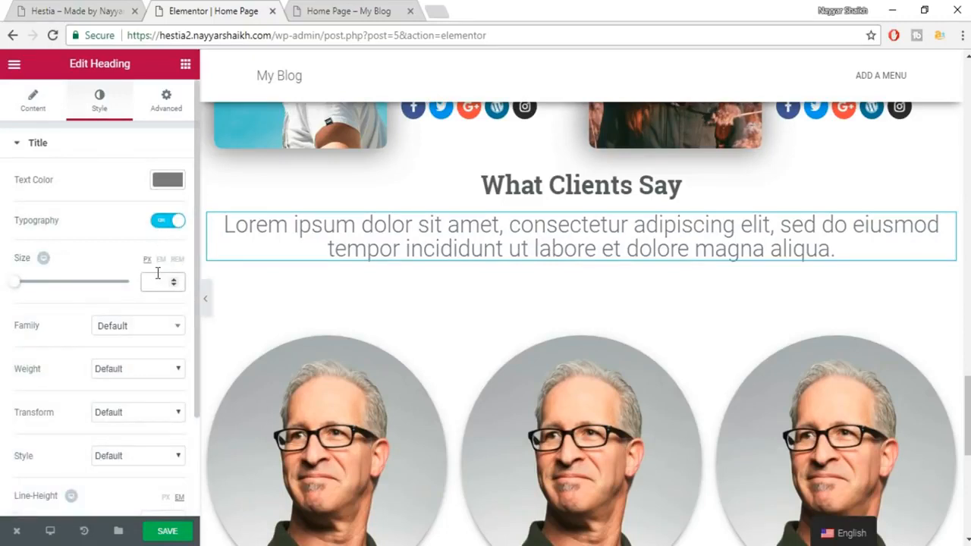
{"action": "left_click", "coordinate": [157, 276]}
{"action": "type", "text": "18"}
{"action": "left_click", "coordinate": [134, 334]}
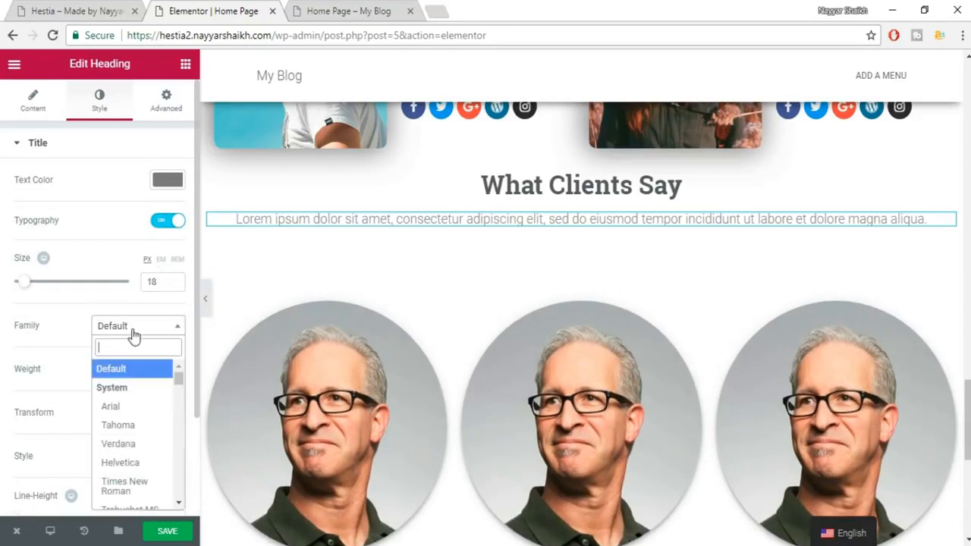
{"action": "type", "text": "robo"}
{"action": "key", "text": "Return"}
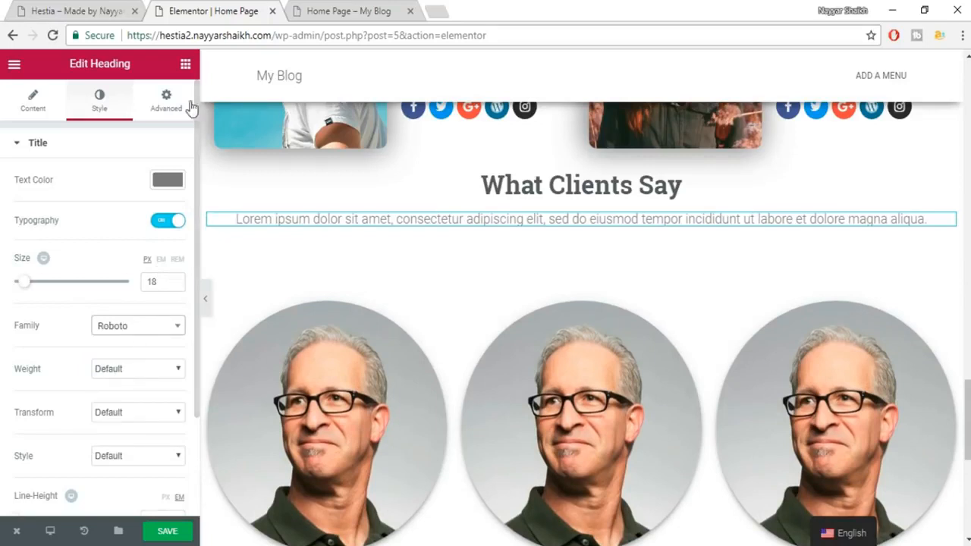
Give the line 100 px right and left padding and save the page.
{"action": "left_click", "coordinate": [166, 98]}
{"action": "left_click", "coordinate": [169, 277]}
{"action": "left_click", "coordinate": [63, 275]}
{"action": "type", "text": "100"}
{"action": "key", "text": "Tab"}
{"action": "type", "text": "1000"}
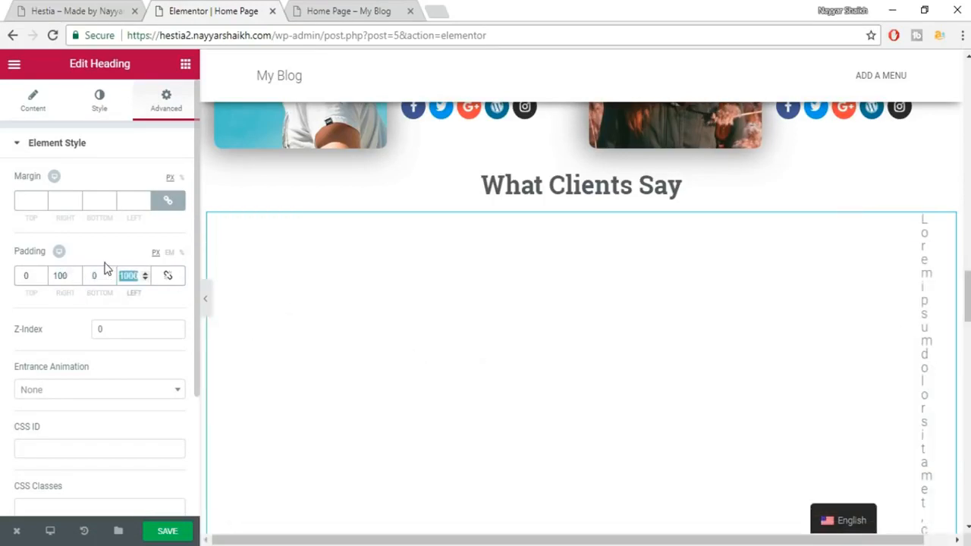
{"action": "type", "text": "100"}
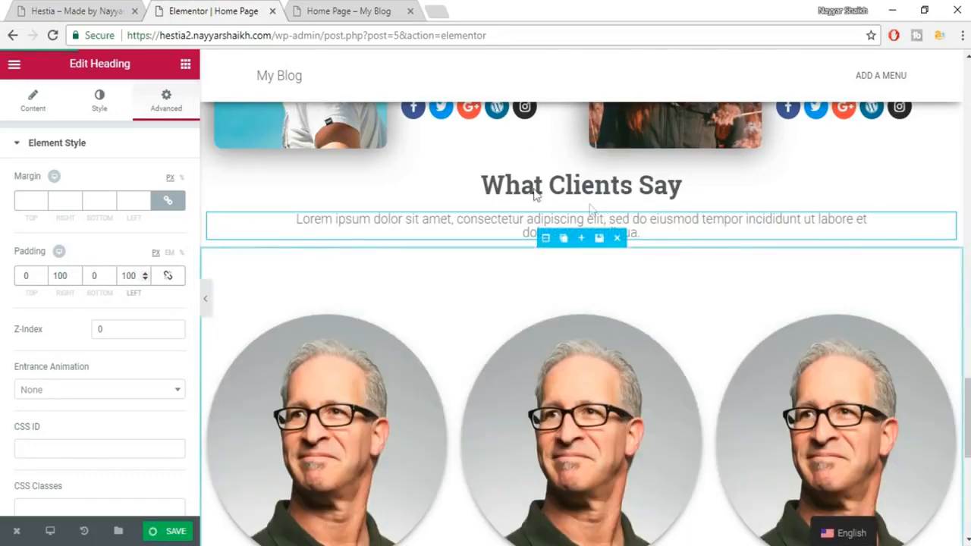
{"action": "scroll", "coordinate": [261, 135], "scroll_direction": "up", "scroll_amount": 1}
{"action": "key", "text": "ctrl+s"}
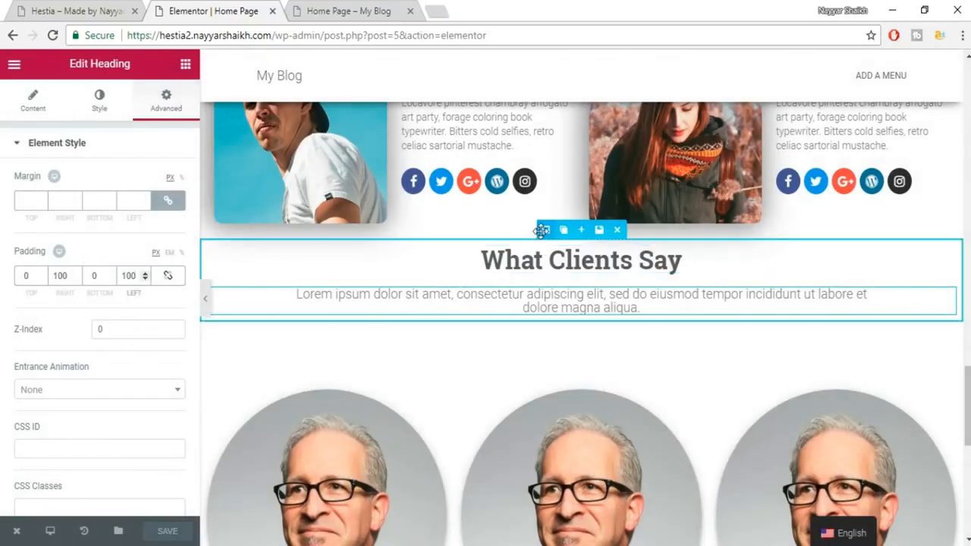
Give the What Clients Say section 100 px top padding and save.
{"action": "left_click", "coordinate": [541, 230]}
{"action": "left_click", "coordinate": [167, 97]}
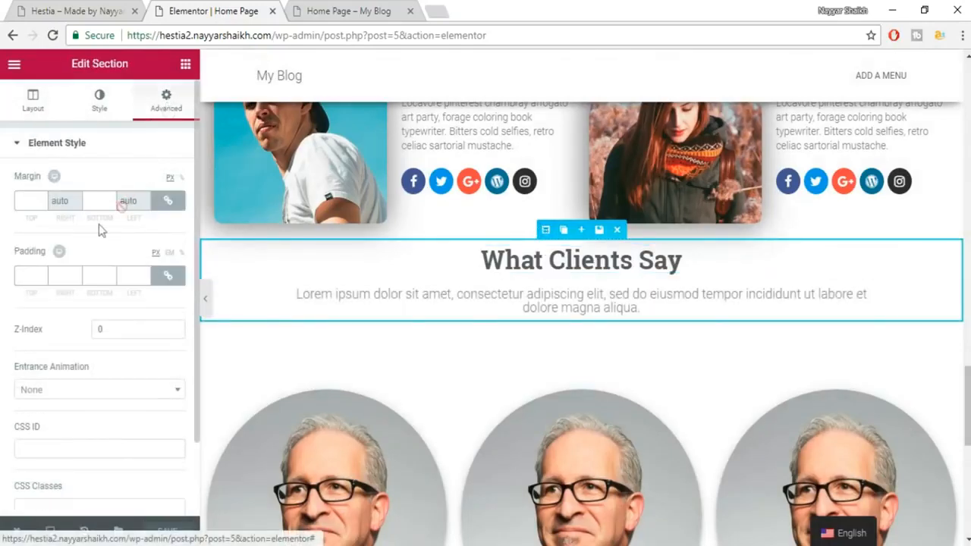
{"action": "left_click", "coordinate": [166, 275]}
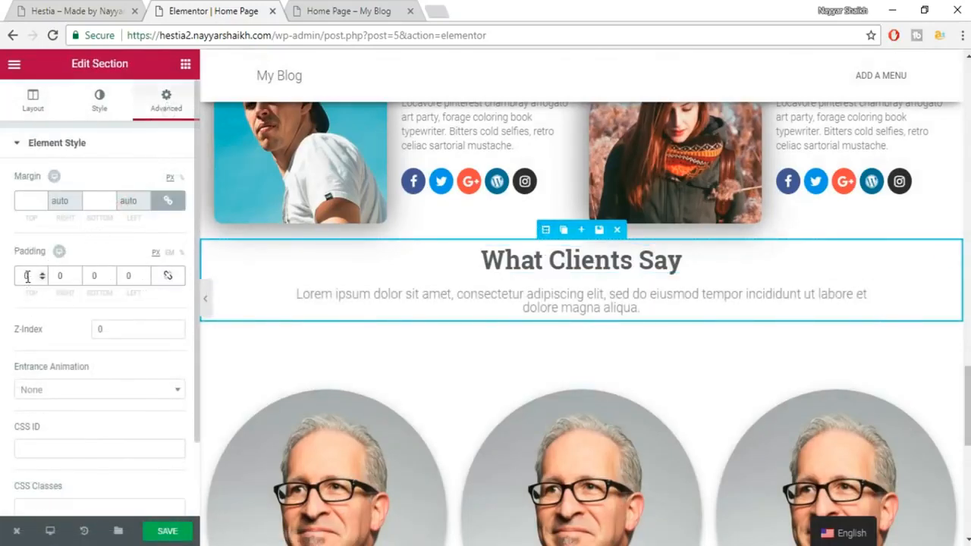
{"action": "type", "text": "100"}
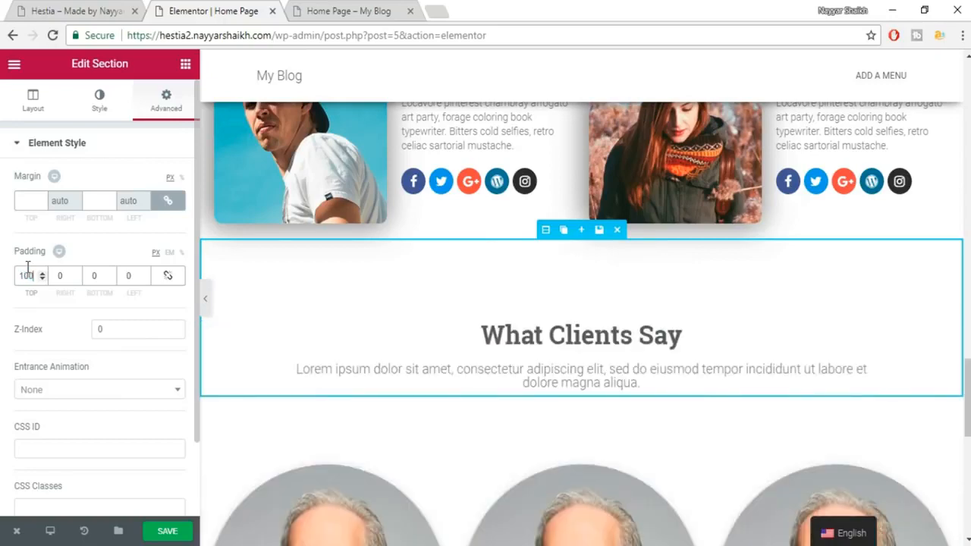
{"action": "scroll", "coordinate": [208, 299], "scroll_direction": "down", "scroll_amount": 1}
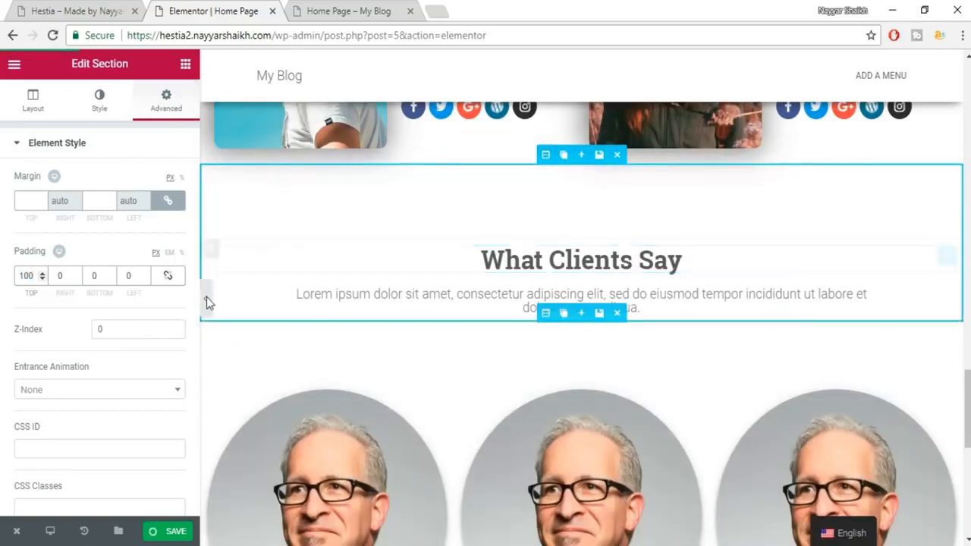
{"action": "key", "text": "ctrl+s"}
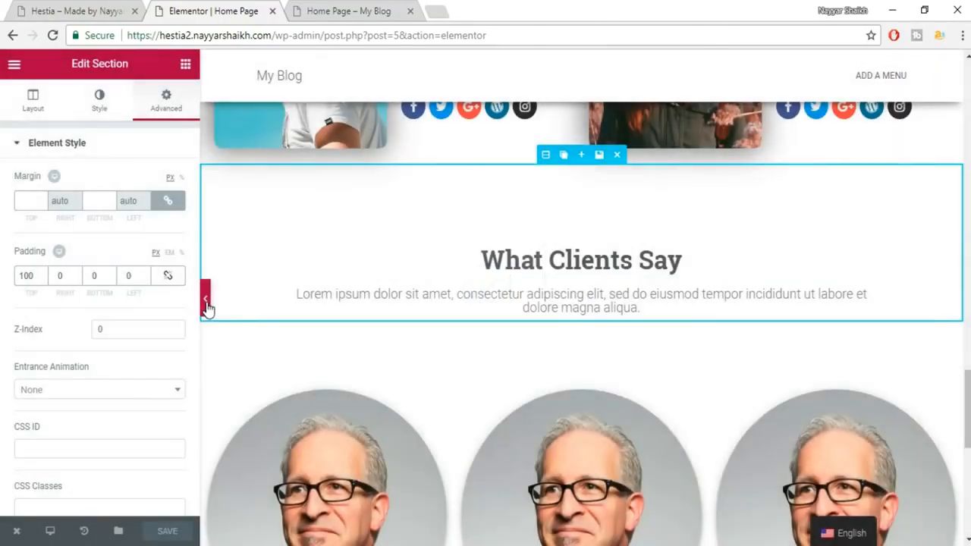
Preview the page, then open the first testimonial photo's style settings.
{"action": "left_click", "coordinate": [206, 299]}
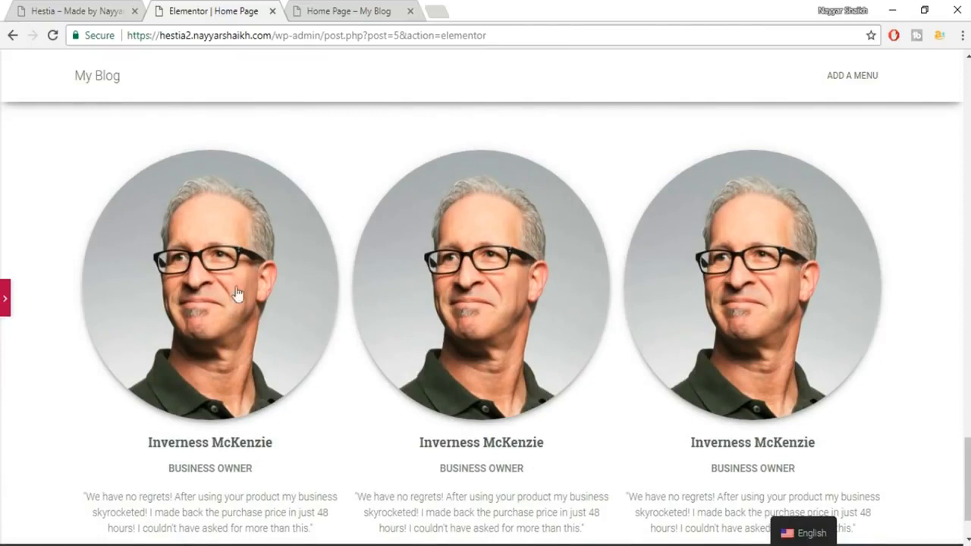
{"action": "left_click", "coordinate": [6, 307]}
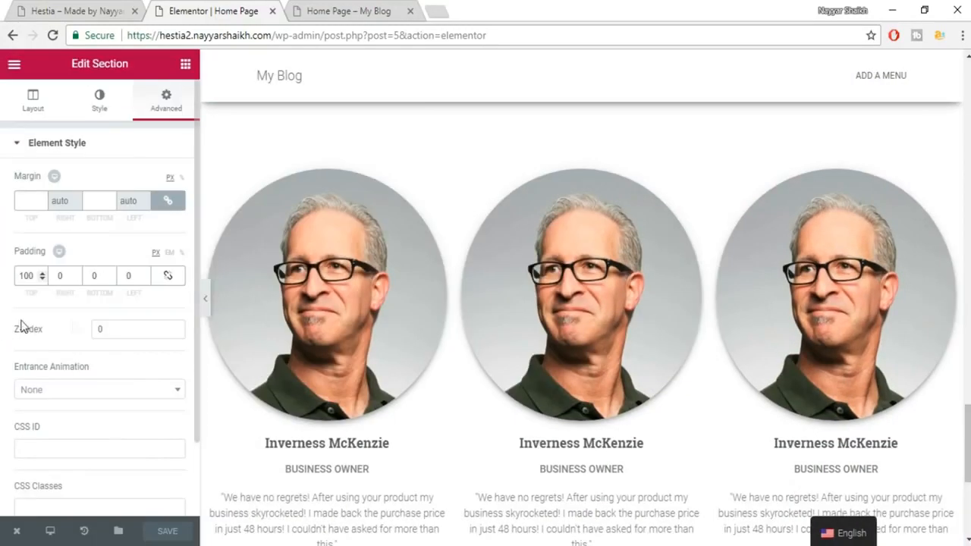
{"action": "left_click", "coordinate": [327, 298]}
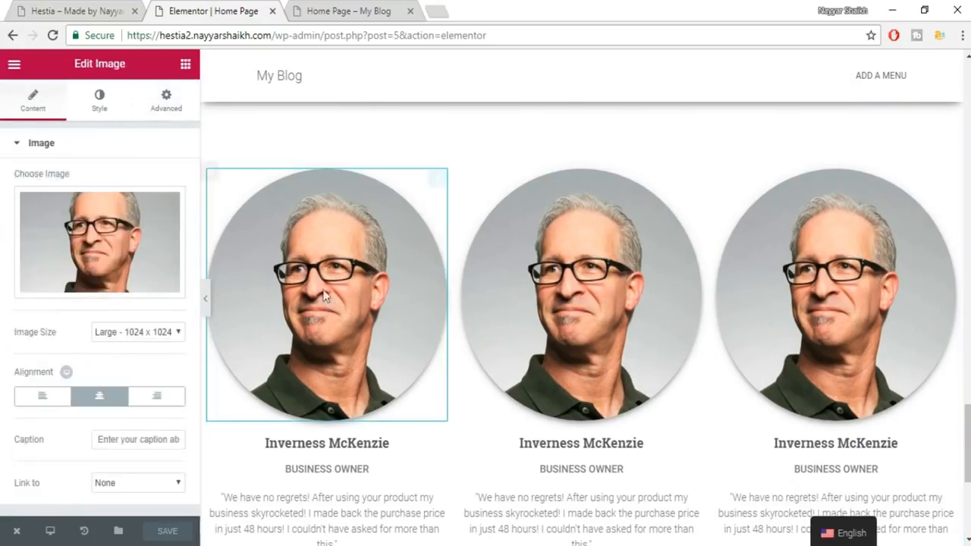
{"action": "left_click", "coordinate": [99, 100]}
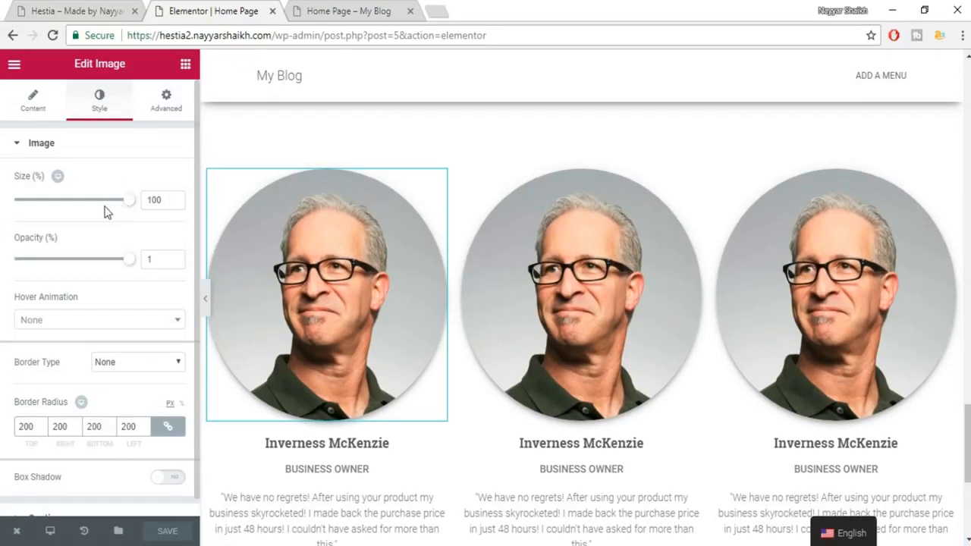
Set the first and middle testimonial photos to 40% size.
{"action": "left_click_drag", "start_coordinate": [128, 206], "coordinate": [60, 210]}
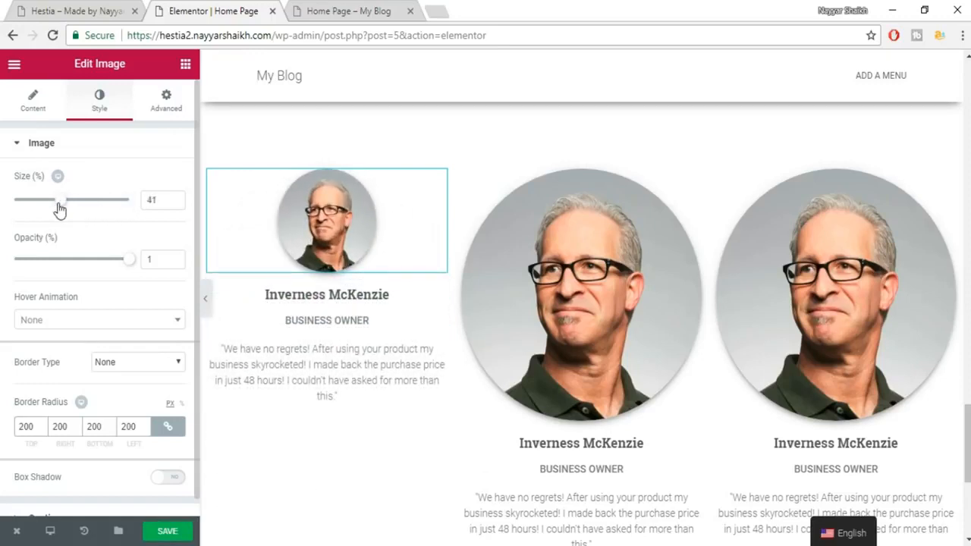
{"action": "double_click", "coordinate": [151, 199]}
{"action": "type", "text": "40"}
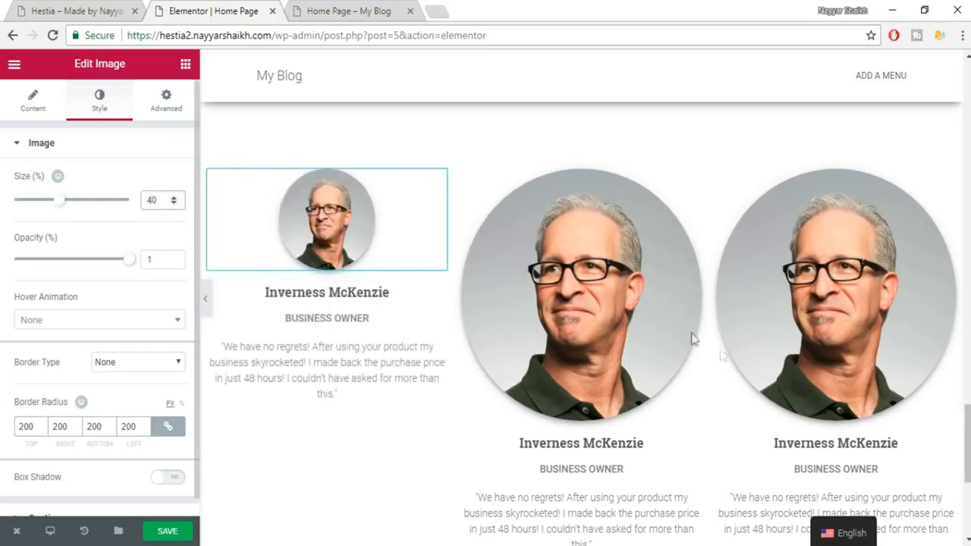
{"action": "left_click", "coordinate": [256, 186]}
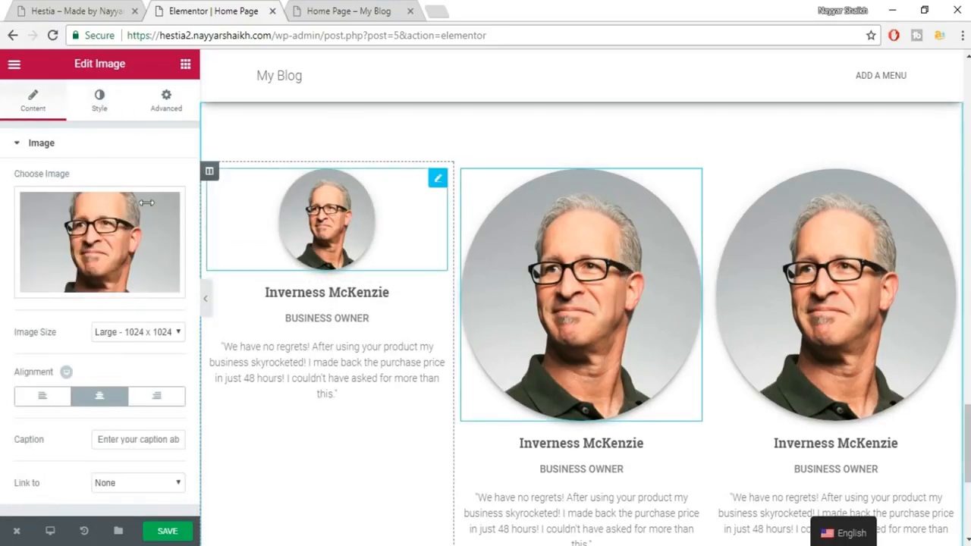
{"action": "left_click", "coordinate": [121, 106]}
{"action": "double_click", "coordinate": [154, 201]}
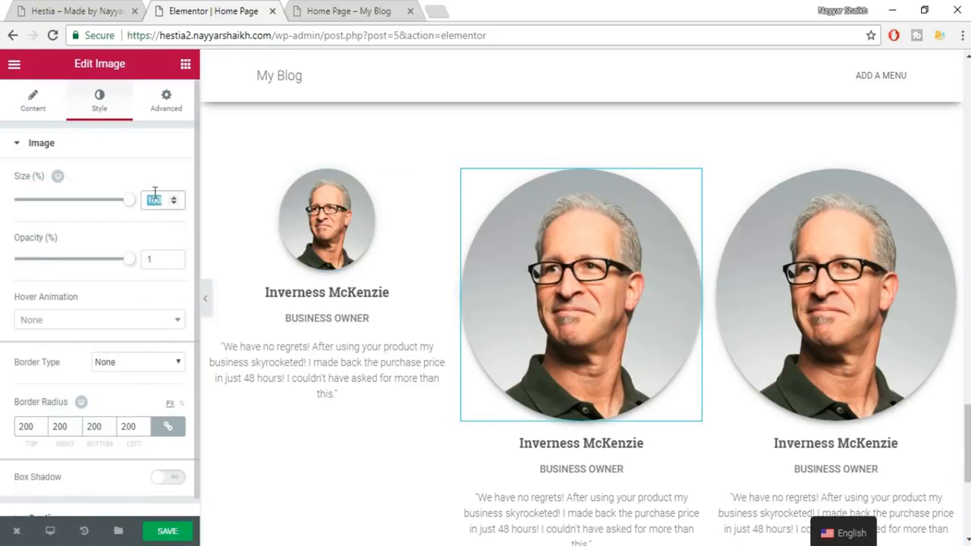
{"action": "type", "text": "40"}
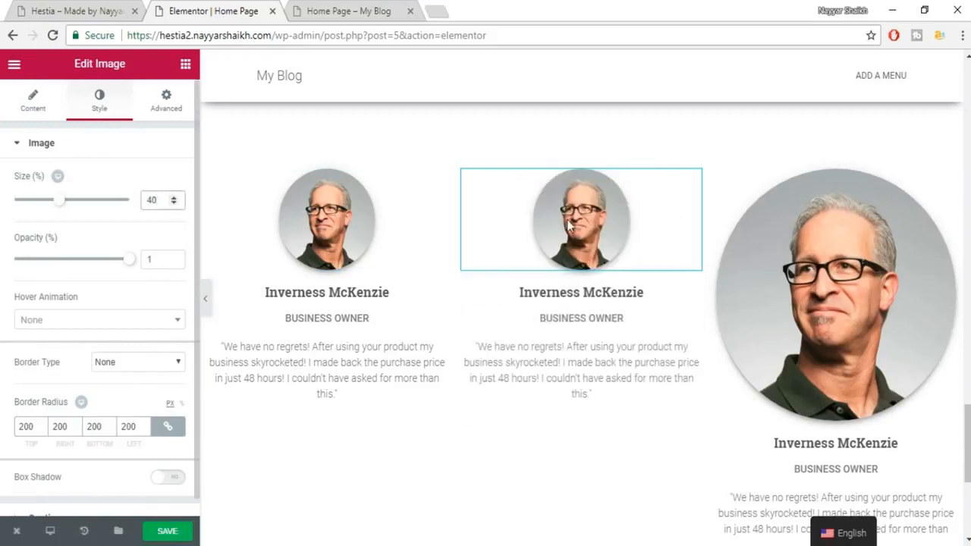
Set the third testimonial photo to 40% size and save the page.
{"action": "left_click", "coordinate": [817, 244]}
{"action": "left_click", "coordinate": [116, 97]}
{"action": "double_click", "coordinate": [156, 201]}
{"action": "type", "text": "40"}
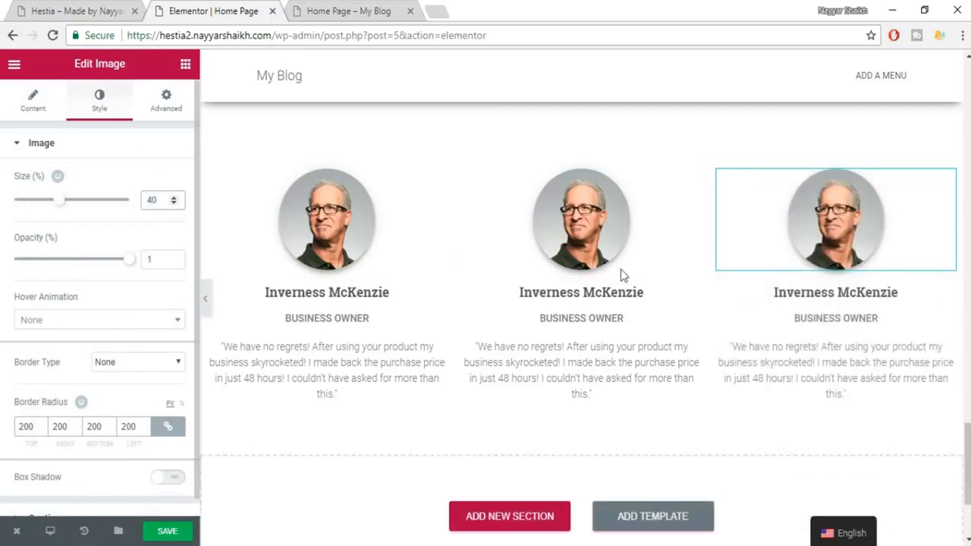
{"action": "left_click", "coordinate": [170, 532]}
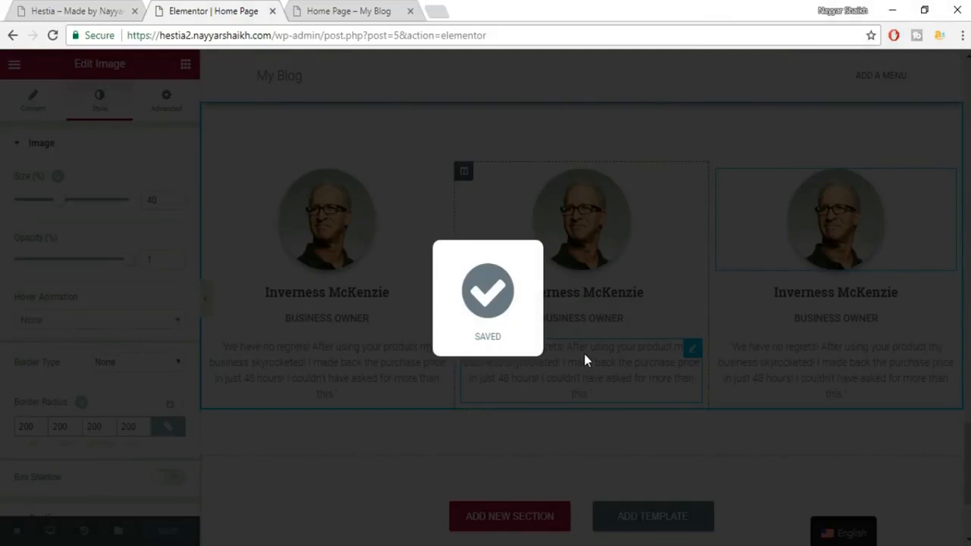
{"action": "scroll", "coordinate": [667, 275], "scroll_direction": "up", "scroll_amount": 2}
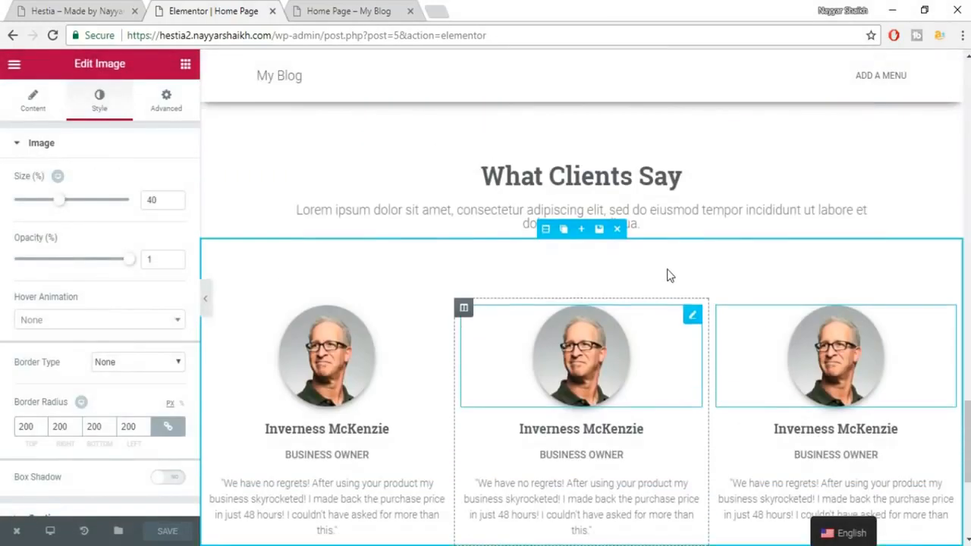
{"action": "scroll", "coordinate": [691, 274], "scroll_direction": "down", "scroll_amount": 2}
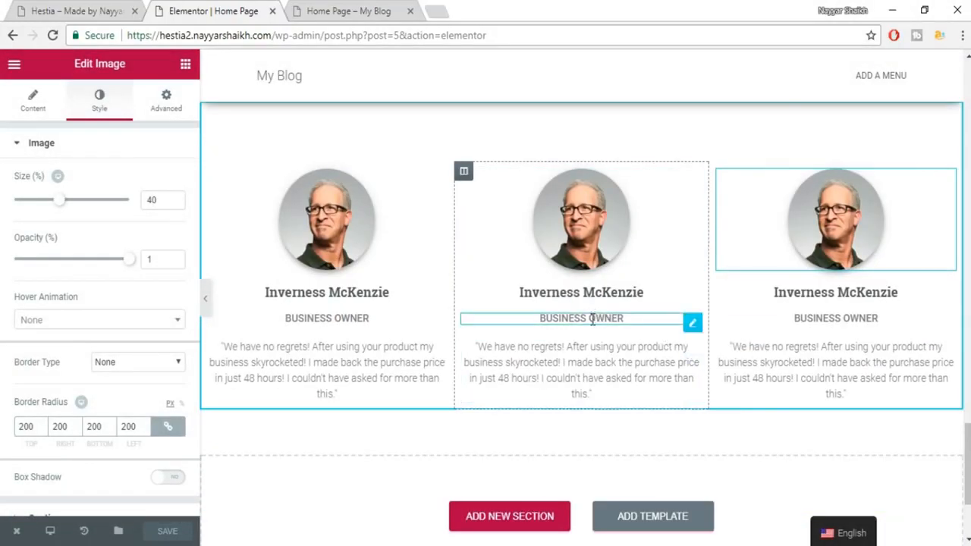
{"action": "left_click", "coordinate": [82, 6]}
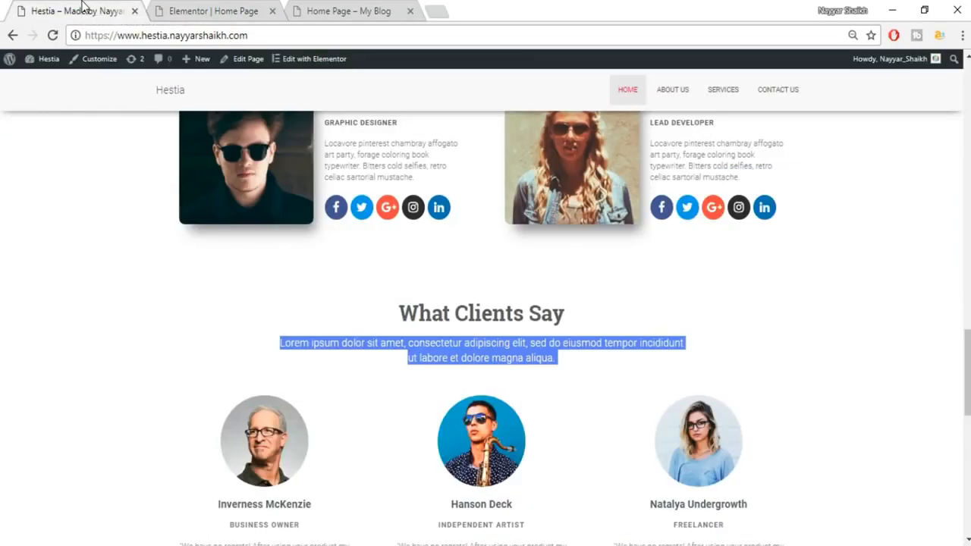
{"action": "scroll", "coordinate": [805, 317], "scroll_direction": "down", "scroll_amount": 8}
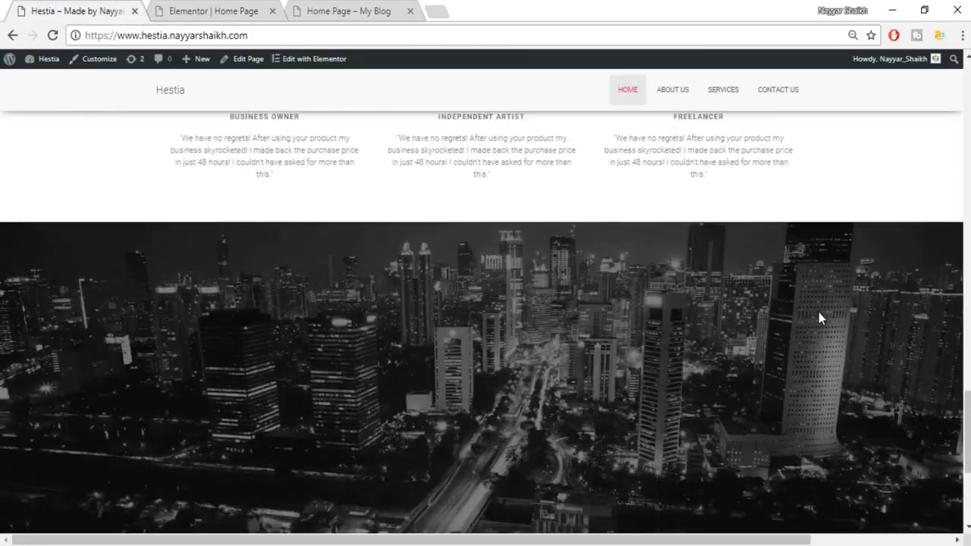
{"action": "scroll", "coordinate": [893, 347], "scroll_direction": "down", "scroll_amount": 1}
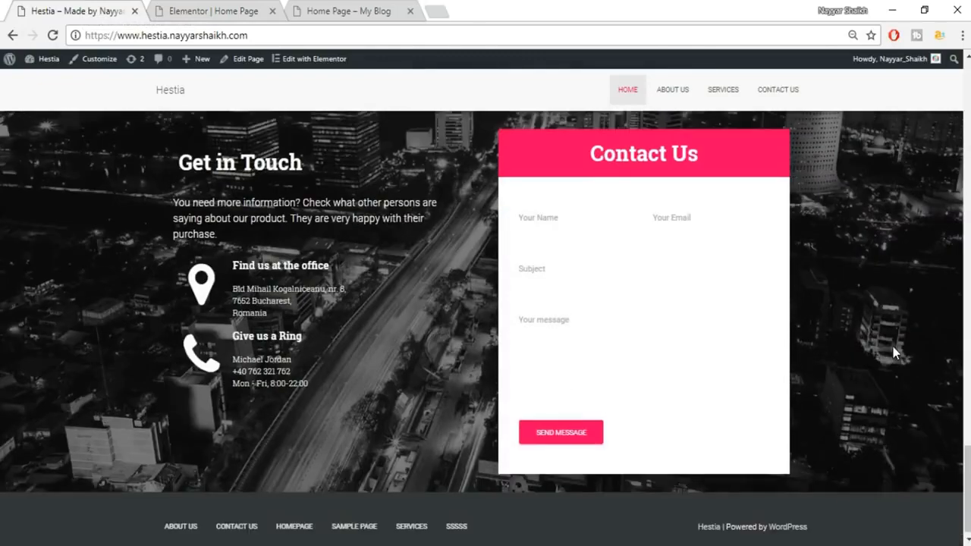
{"action": "scroll", "coordinate": [892, 347], "scroll_direction": "up", "scroll_amount": 3}
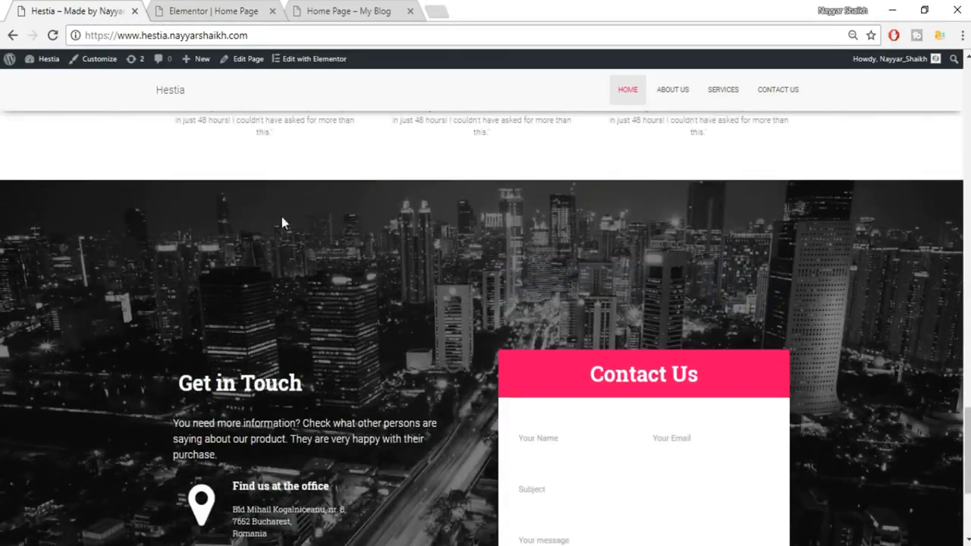
{"action": "scroll", "coordinate": [346, 205], "scroll_direction": "down", "scroll_amount": 3}
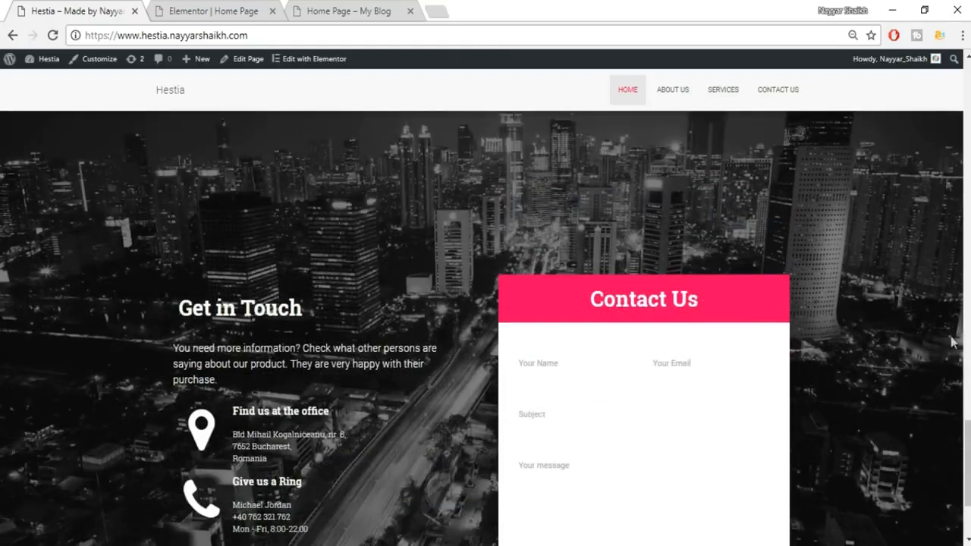
{"action": "scroll", "coordinate": [336, 207], "scroll_direction": "up", "scroll_amount": 2}
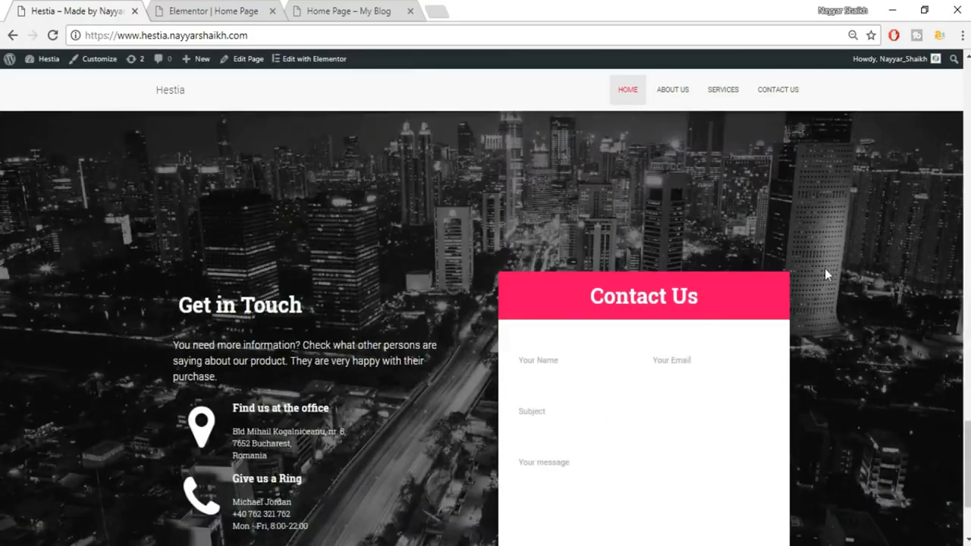
{"action": "scroll", "coordinate": [681, 310], "scroll_direction": "down", "scroll_amount": 2}
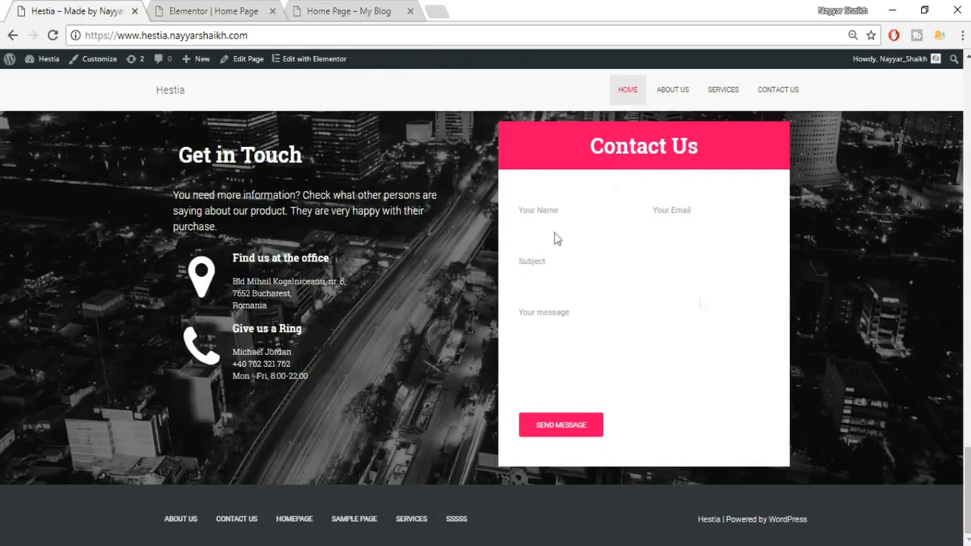
{"action": "left_click", "coordinate": [199, 7]}
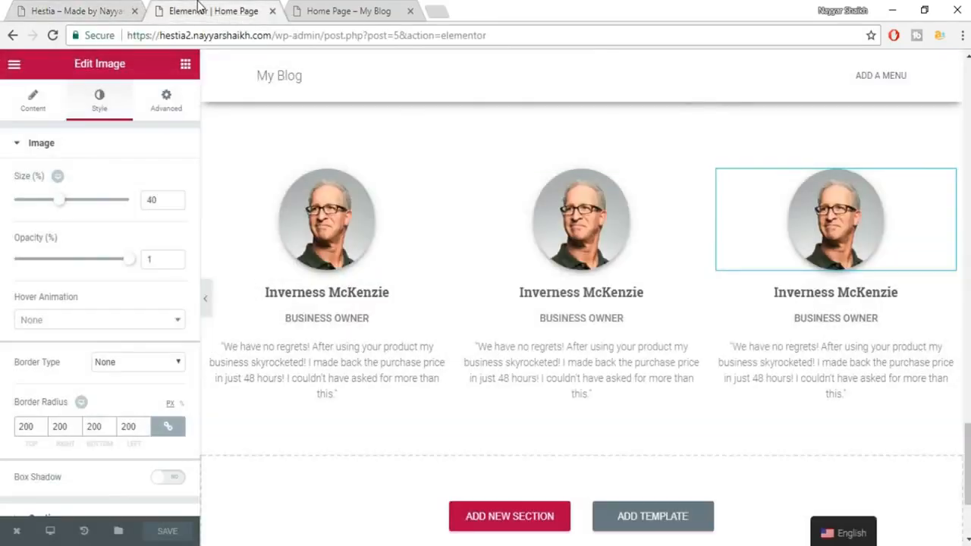
{"action": "scroll", "coordinate": [641, 287], "scroll_direction": "down", "scroll_amount": 2}
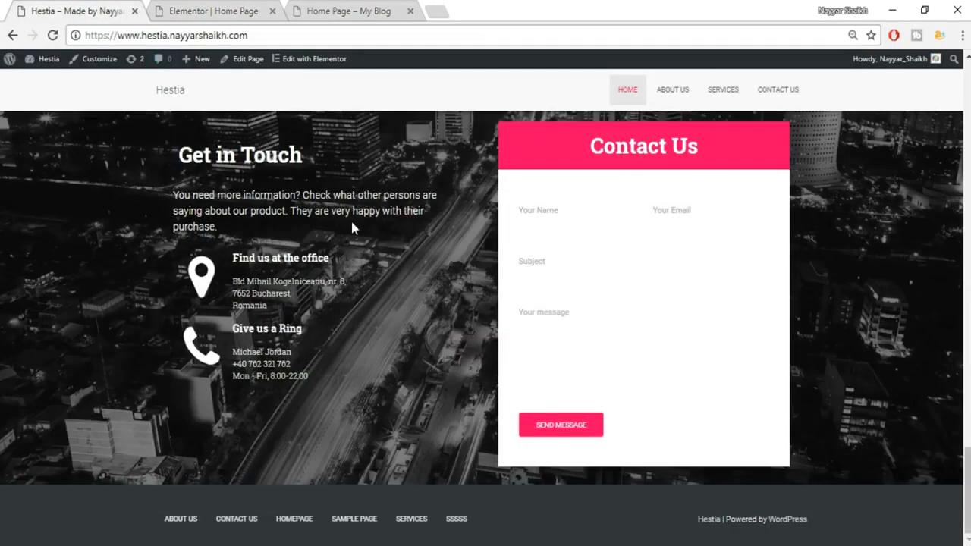
{"action": "scroll", "coordinate": [352, 222], "scroll_direction": "up", "scroll_amount": 2}
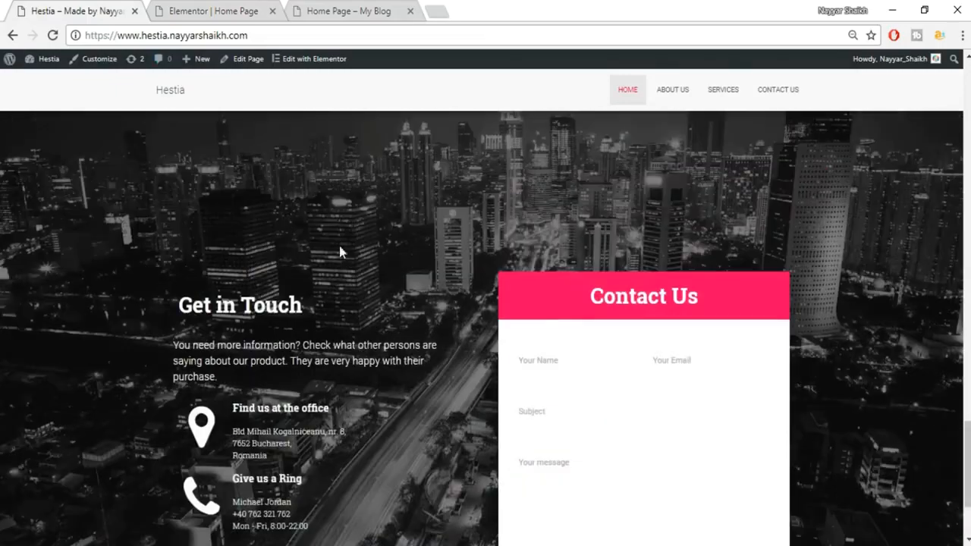
{"action": "left_click", "coordinate": [248, 38]}
{"action": "left_click", "coordinate": [213, 13]}
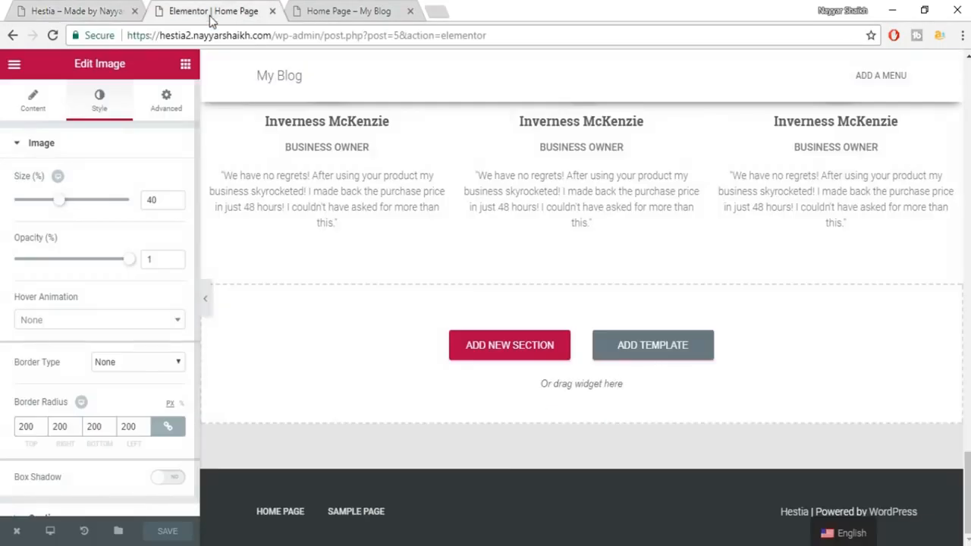
Add a Heading widget and paste 'Get in Touch' copied from the live site.
{"action": "left_click", "coordinate": [185, 66]}
{"action": "left_click_drag", "start_coordinate": [148, 168], "coordinate": [508, 372]}
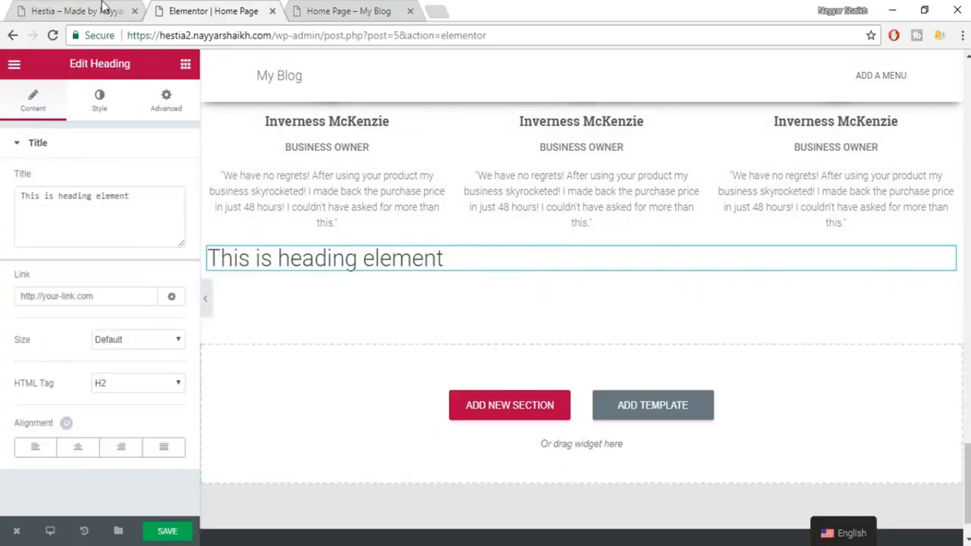
{"action": "left_click", "coordinate": [104, 9]}
{"action": "triple_click", "coordinate": [261, 306]}
{"action": "key", "text": "ctrl+c"}
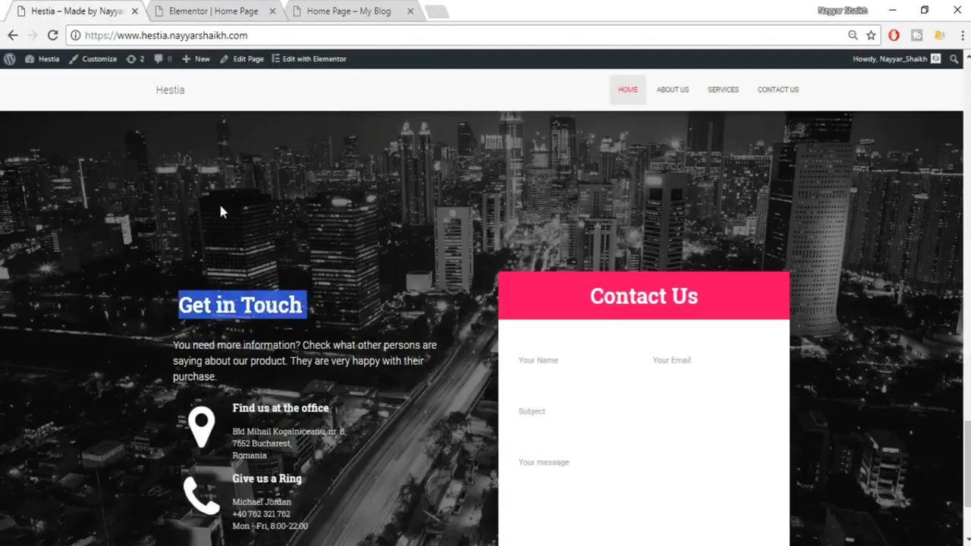
{"action": "left_click", "coordinate": [211, 9]}
{"action": "left_click", "coordinate": [108, 208]}
{"action": "key", "text": "ctrl+a"}
{"action": "key", "text": "ctrl+v"}
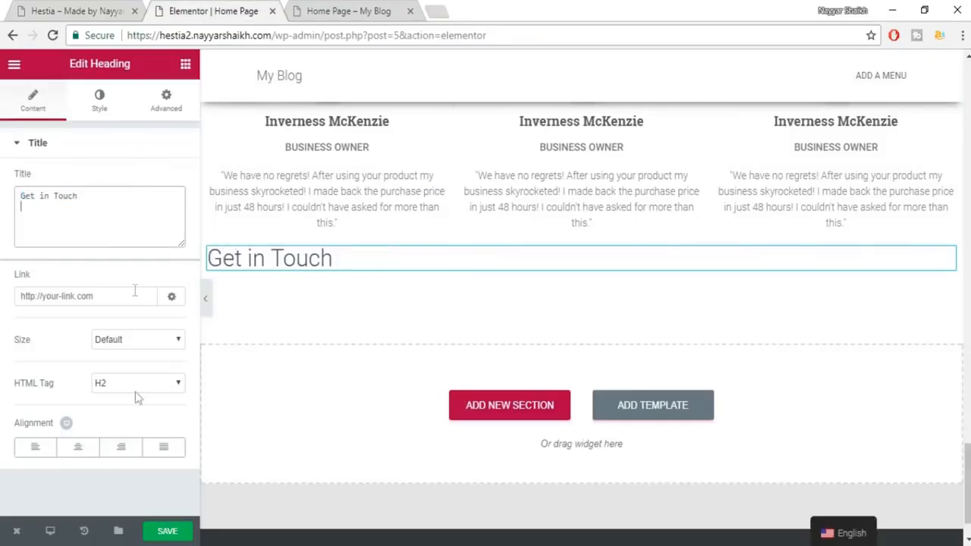
Set the Get in Touch heading colour to white after comparing with the live site.
{"action": "left_click", "coordinate": [49, 4]}
{"action": "left_click", "coordinate": [231, 10]}
{"action": "left_click", "coordinate": [100, 103]}
{"action": "left_click", "coordinate": [167, 182]}
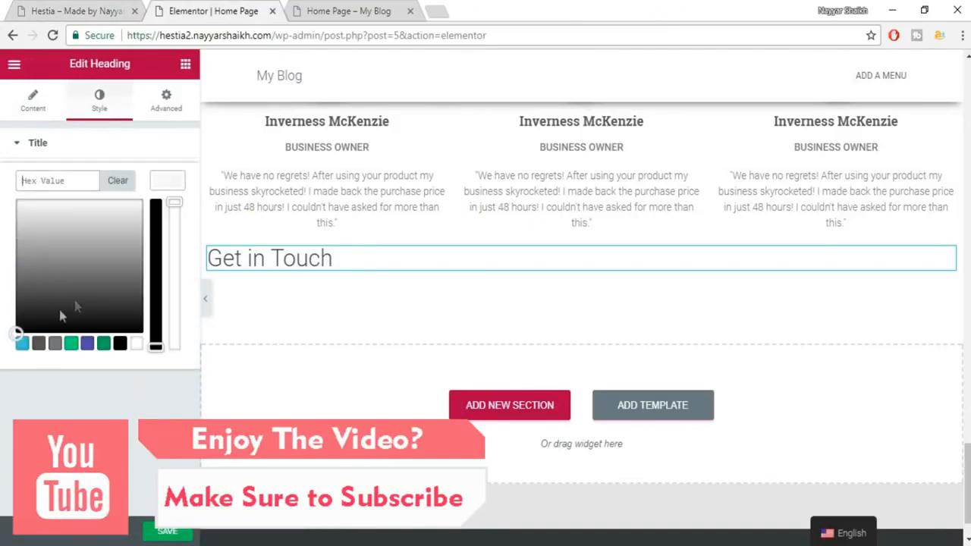
{"action": "left_click", "coordinate": [40, 345]}
{"action": "left_click", "coordinate": [70, 12]}
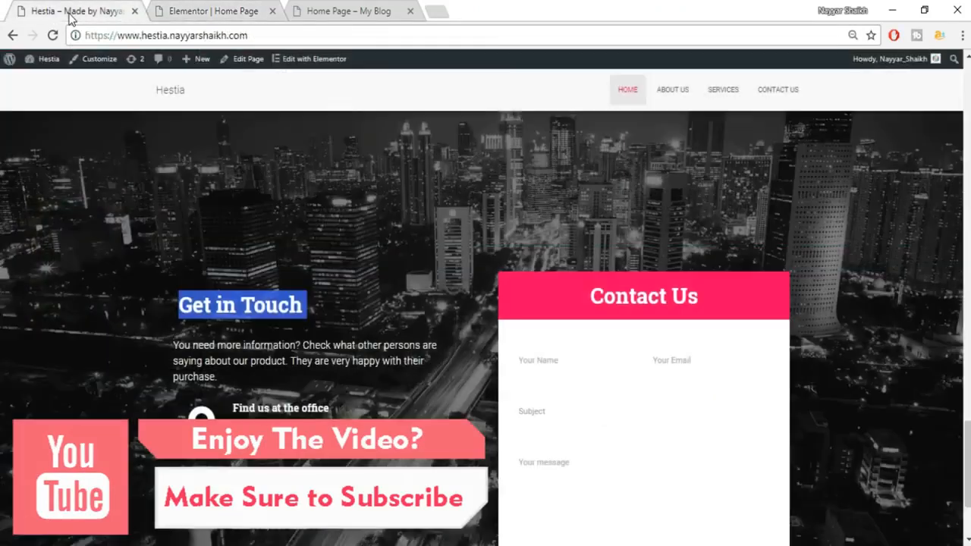
{"action": "left_click", "coordinate": [330, 266]}
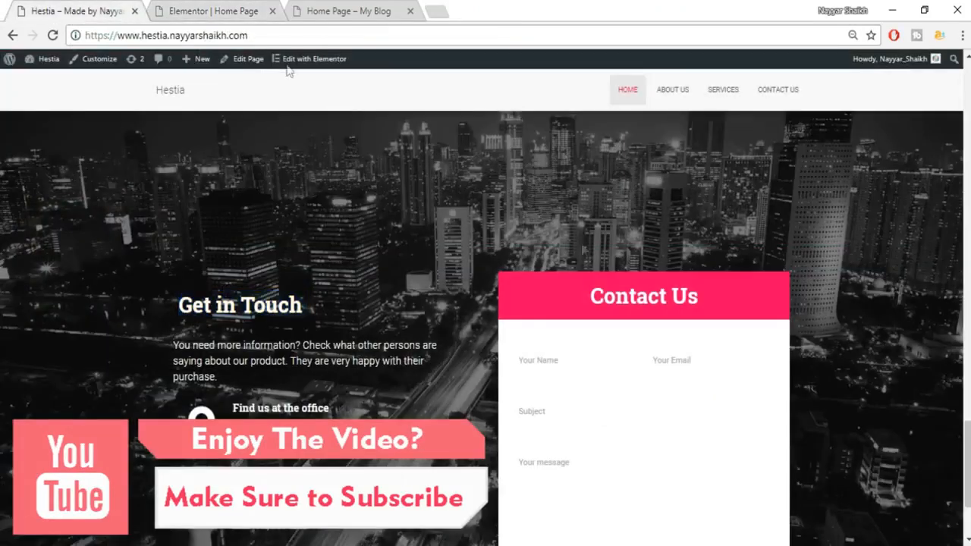
{"action": "left_click", "coordinate": [184, 10]}
{"action": "left_click", "coordinate": [136, 342]}
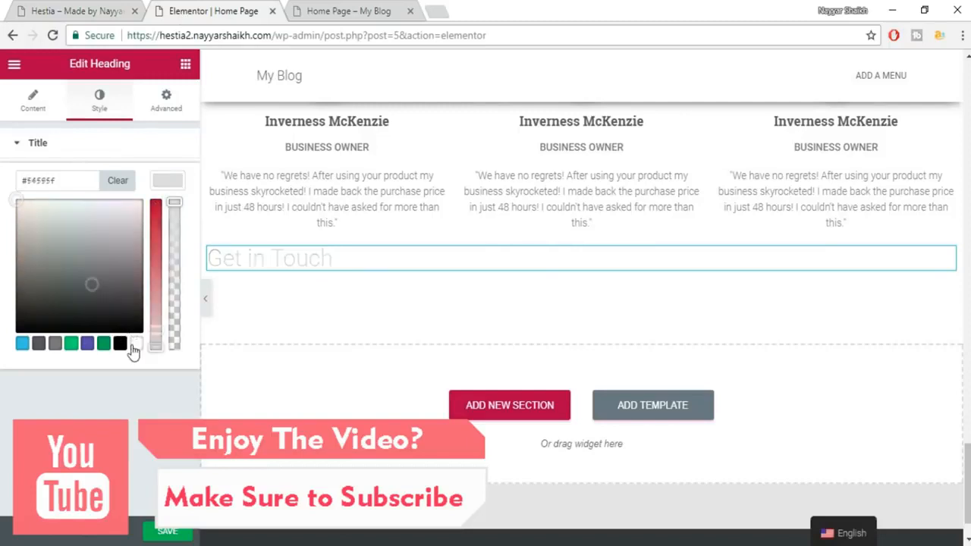
{"action": "left_click", "coordinate": [168, 182]}
Set the heading to 35 px Roboto Slab at weight 600 and save.
{"action": "left_click", "coordinate": [165, 222]}
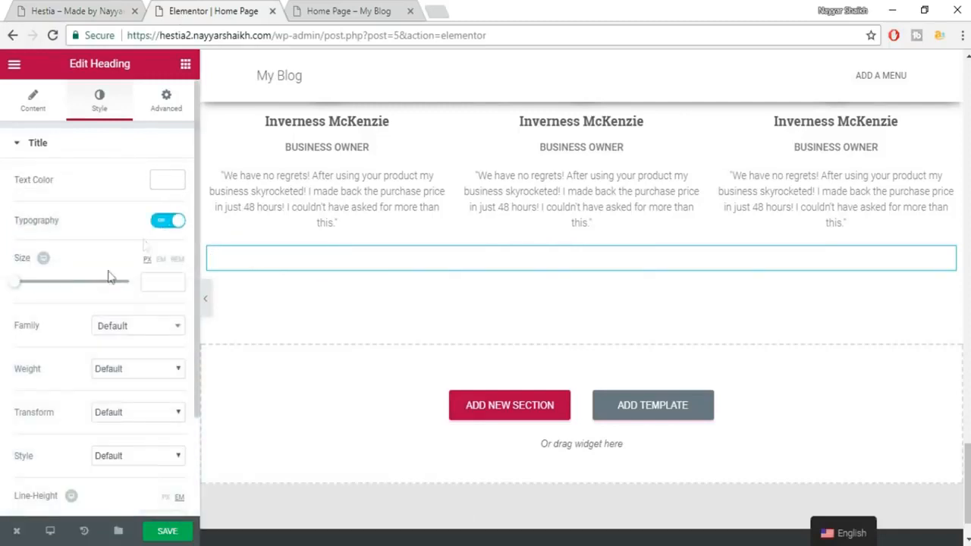
{"action": "left_click", "coordinate": [153, 274]}
{"action": "type", "text": "35"}
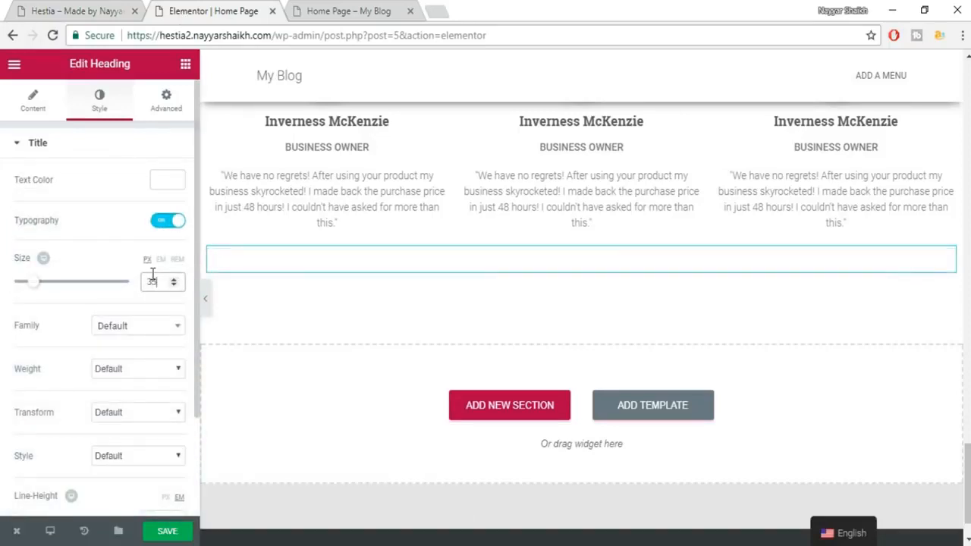
{"action": "left_click", "coordinate": [149, 334]}
{"action": "type", "text": "robo"}
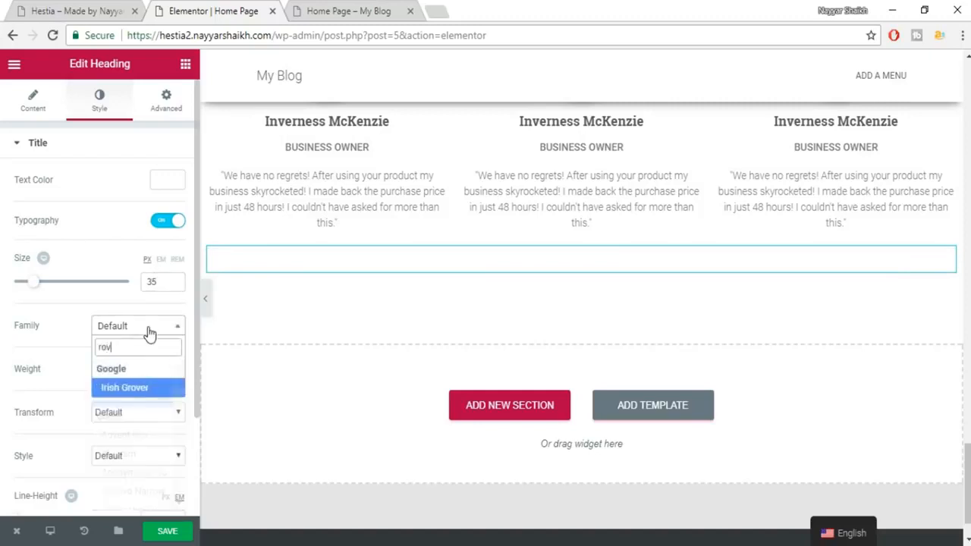
{"action": "key", "text": "Down"}
{"action": "key", "text": "Down"}
{"action": "key", "text": "Down"}
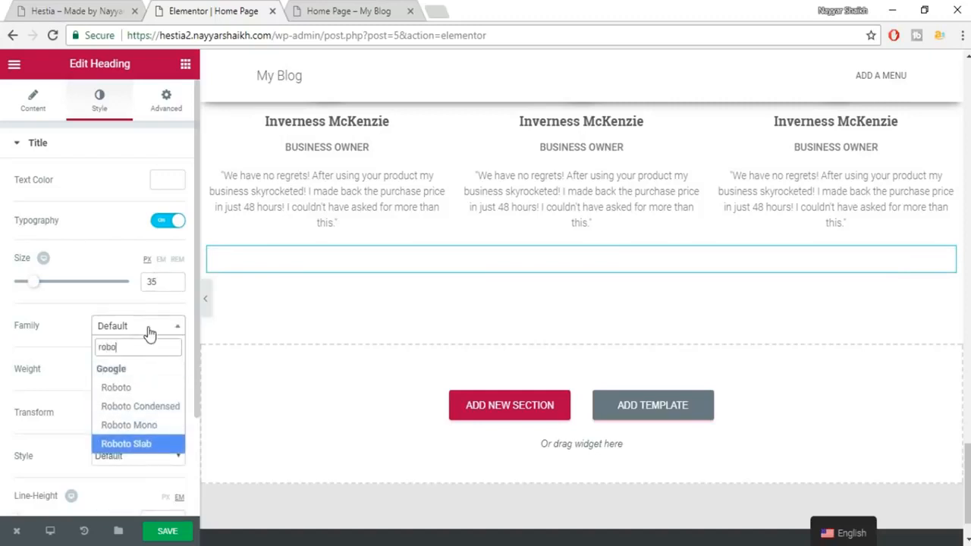
{"action": "key", "text": "Return"}
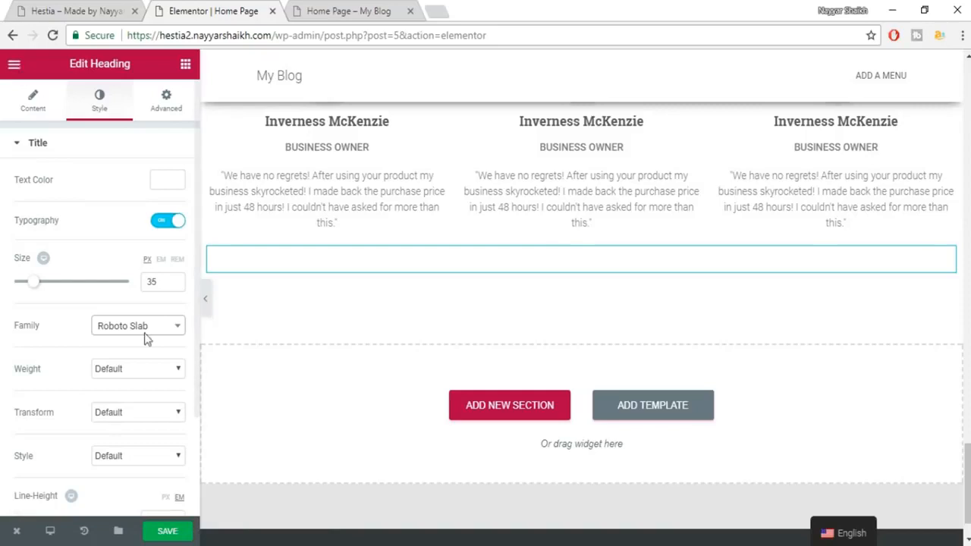
{"action": "left_click", "coordinate": [152, 371]}
{"action": "left_click", "coordinate": [139, 442]}
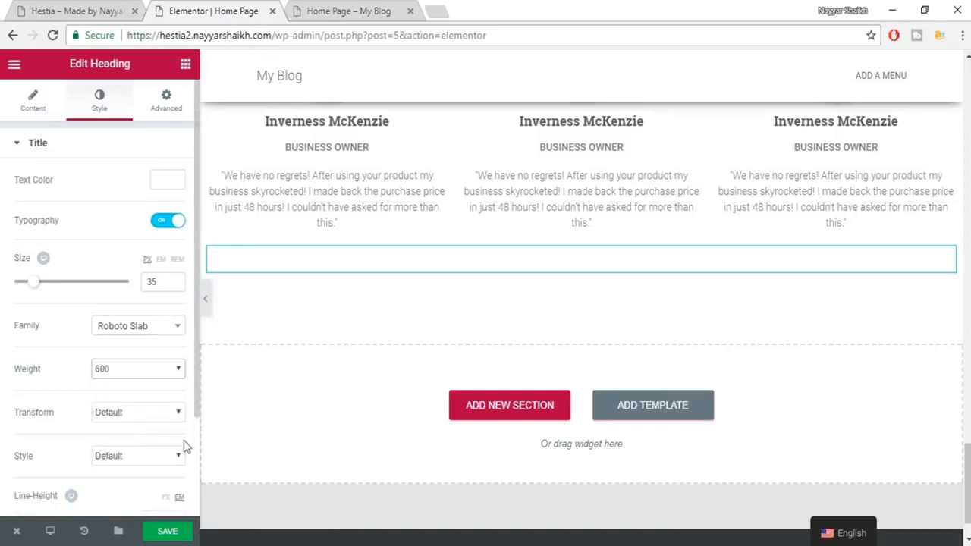
{"action": "left_click", "coordinate": [168, 533]}
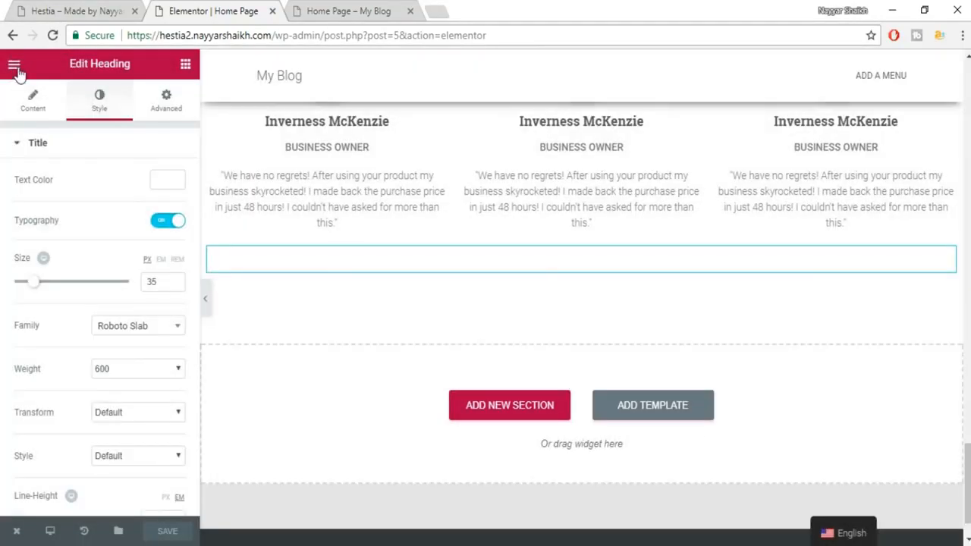
Review the Global Fonts and Global Settings panels, then return to the Elements list.
{"action": "left_click", "coordinate": [15, 66]}
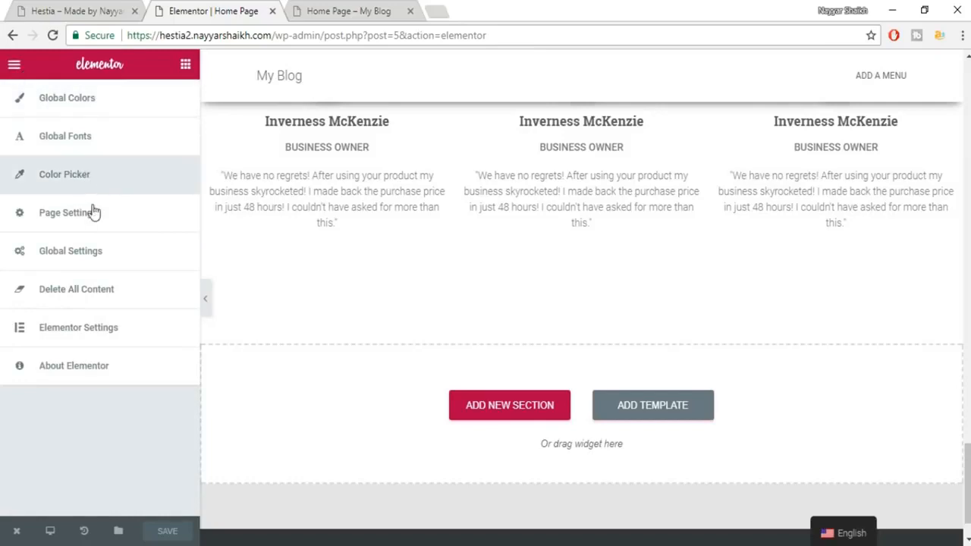
{"action": "left_click", "coordinate": [87, 148]}
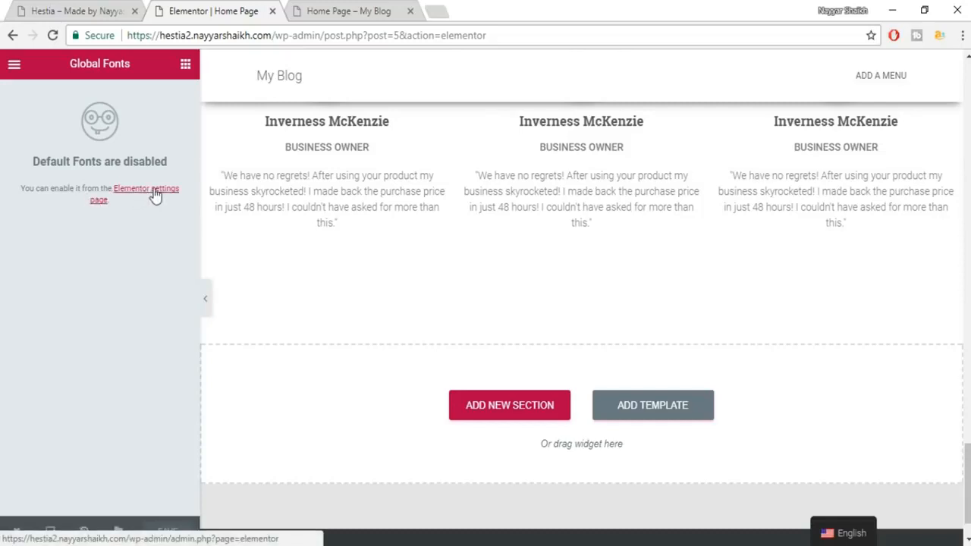
{"action": "left_click", "coordinate": [13, 67]}
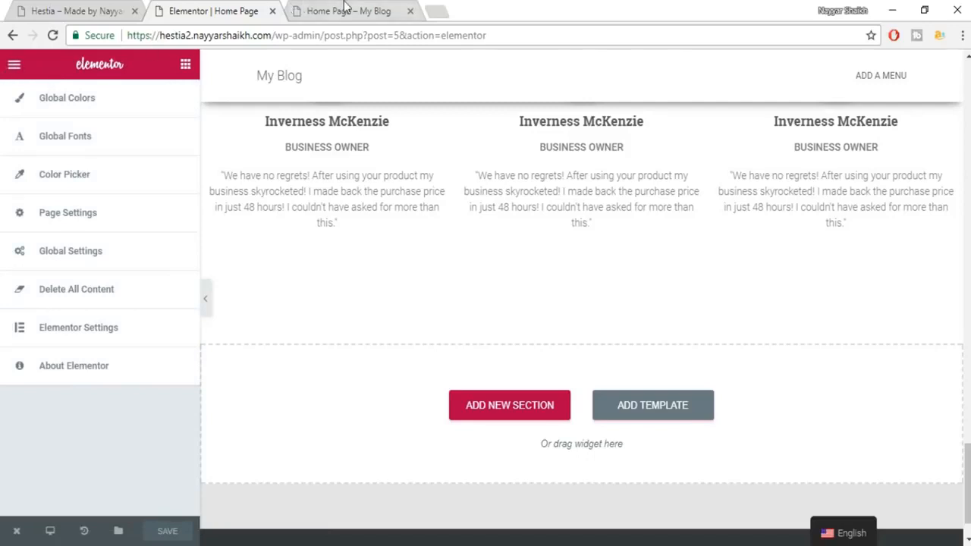
{"action": "left_click", "coordinate": [345, 9]}
{"action": "left_click", "coordinate": [223, 9]}
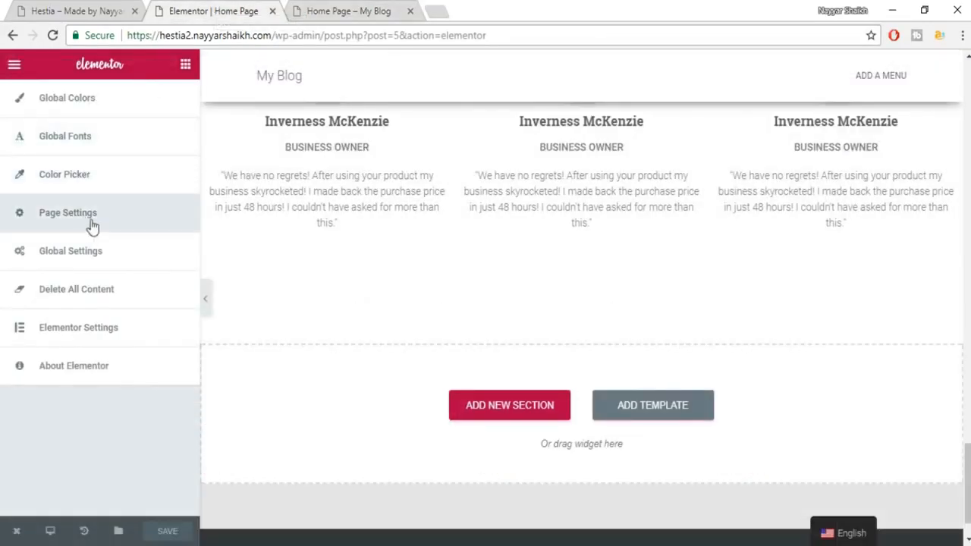
{"action": "left_click", "coordinate": [126, 258]}
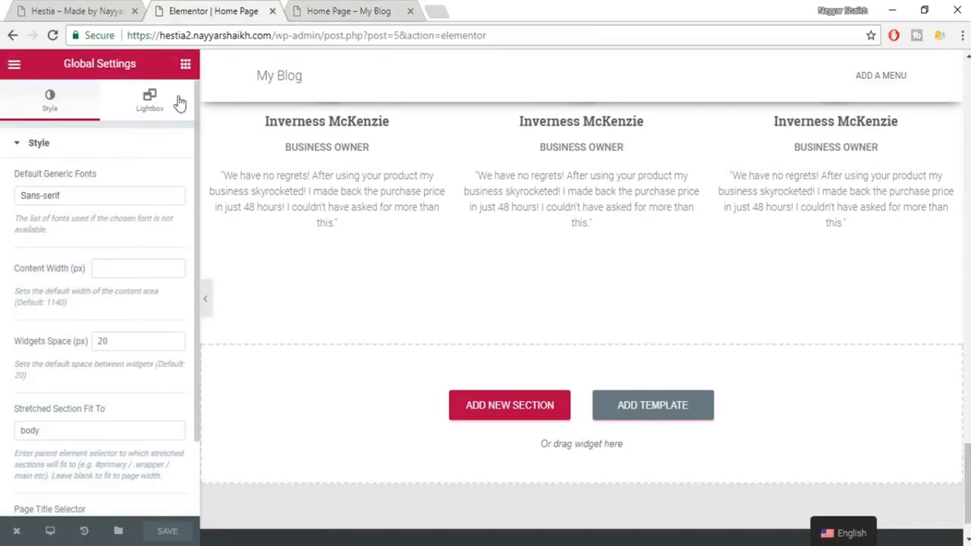
{"action": "left_click", "coordinate": [14, 64]}
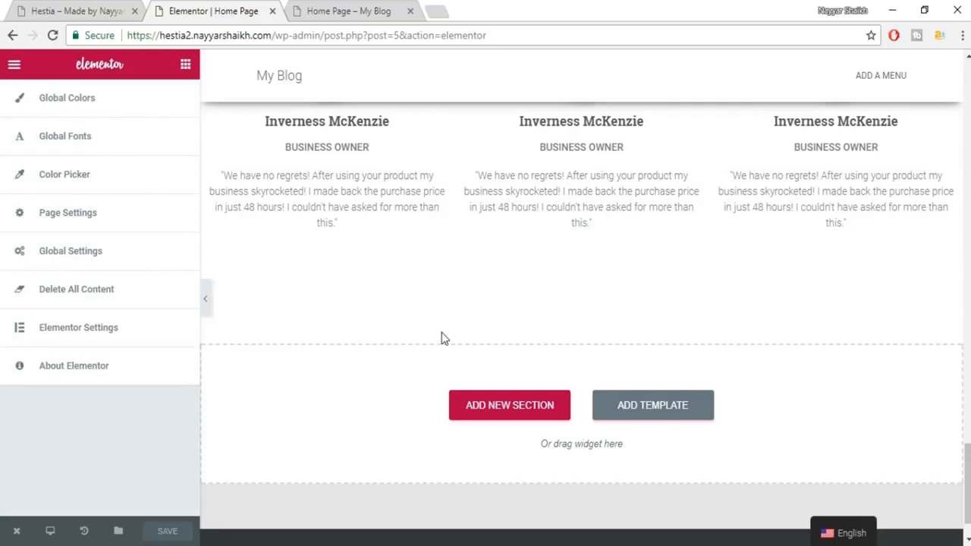
{"action": "left_click", "coordinate": [186, 67]}
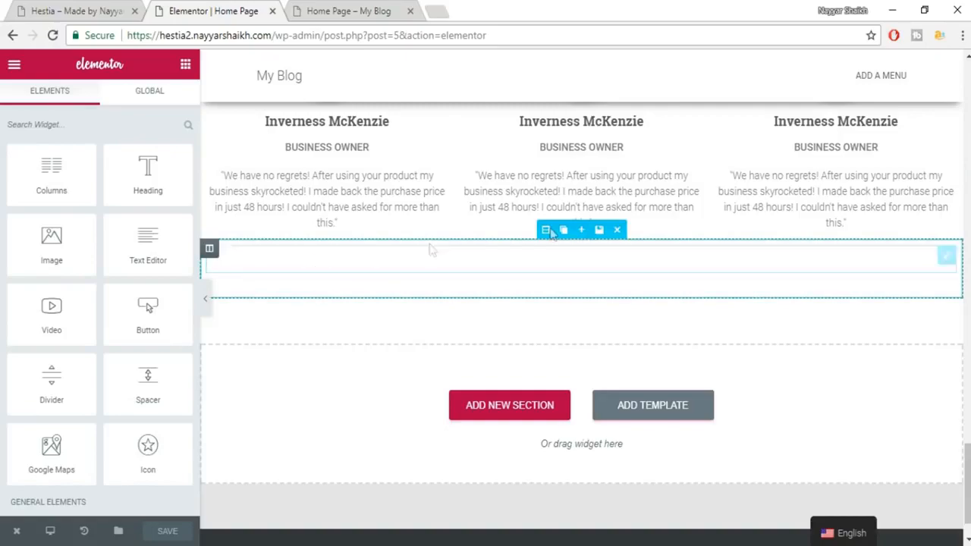
Review the finished contact section on the demo site.
{"action": "left_click", "coordinate": [72, 10]}
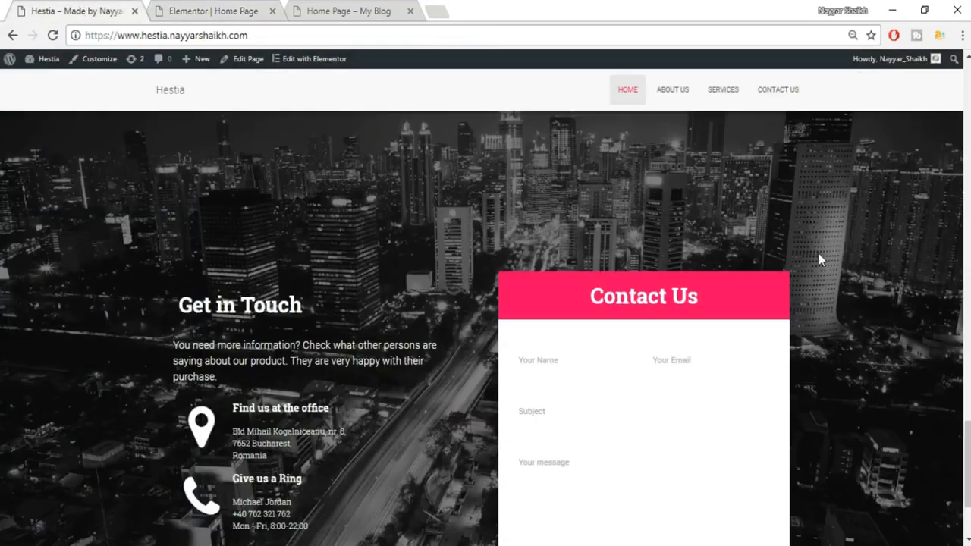
{"action": "scroll", "coordinate": [819, 254], "scroll_direction": "up", "scroll_amount": 2}
{"action": "scroll", "coordinate": [784, 250], "scroll_direction": "down", "scroll_amount": 3}
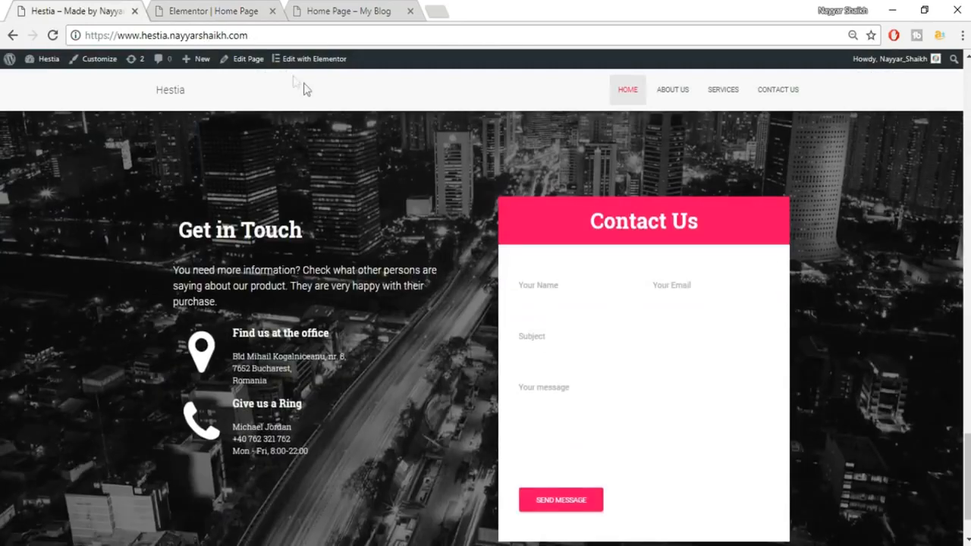
{"action": "left_click", "coordinate": [225, 11]}
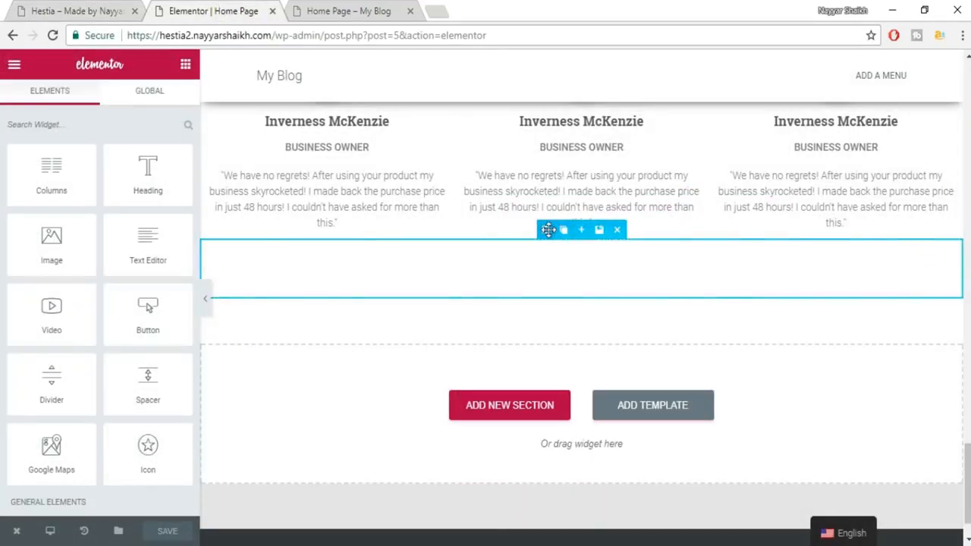
Set contact.jpg as the empty section's classic background image, then copy the intro paragraph.
{"action": "left_click", "coordinate": [545, 229]}
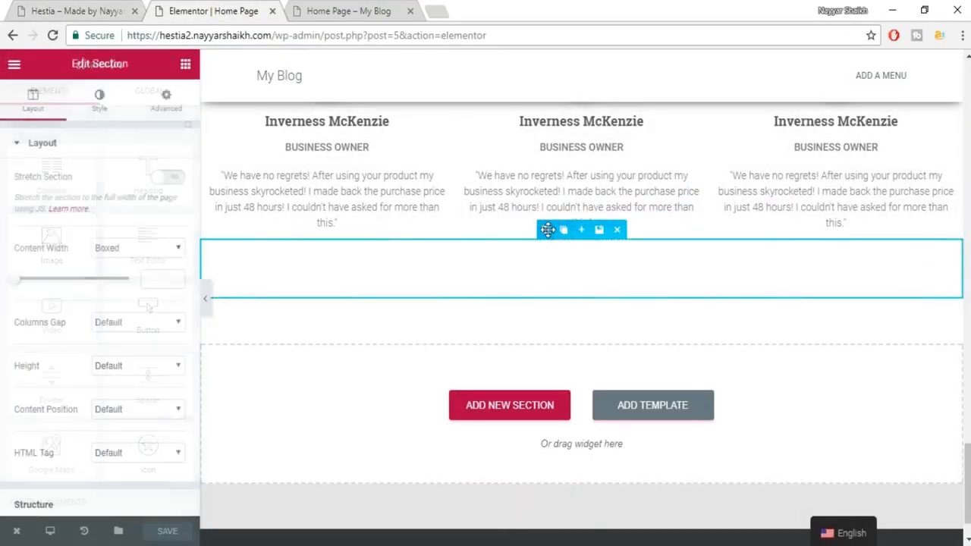
{"action": "left_click", "coordinate": [96, 112]}
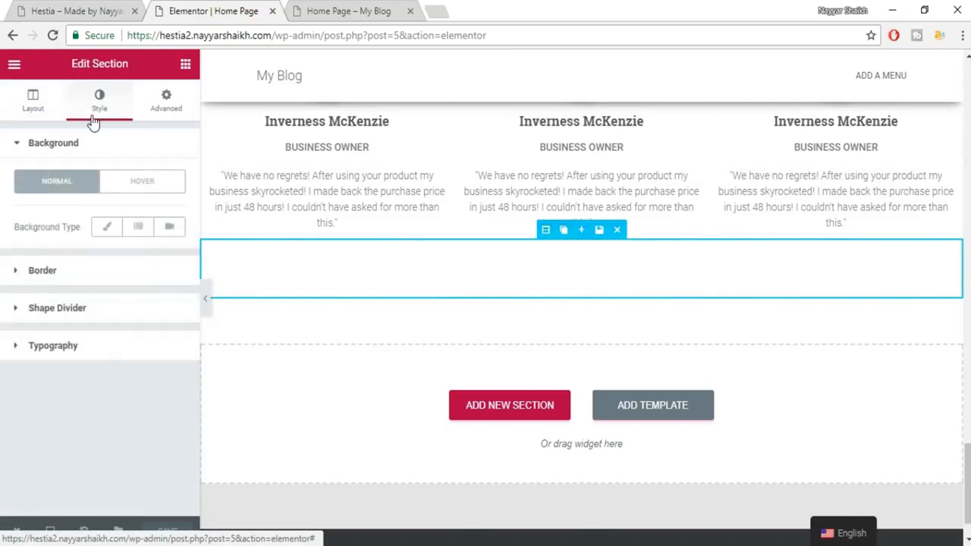
{"action": "left_click", "coordinate": [106, 228]}
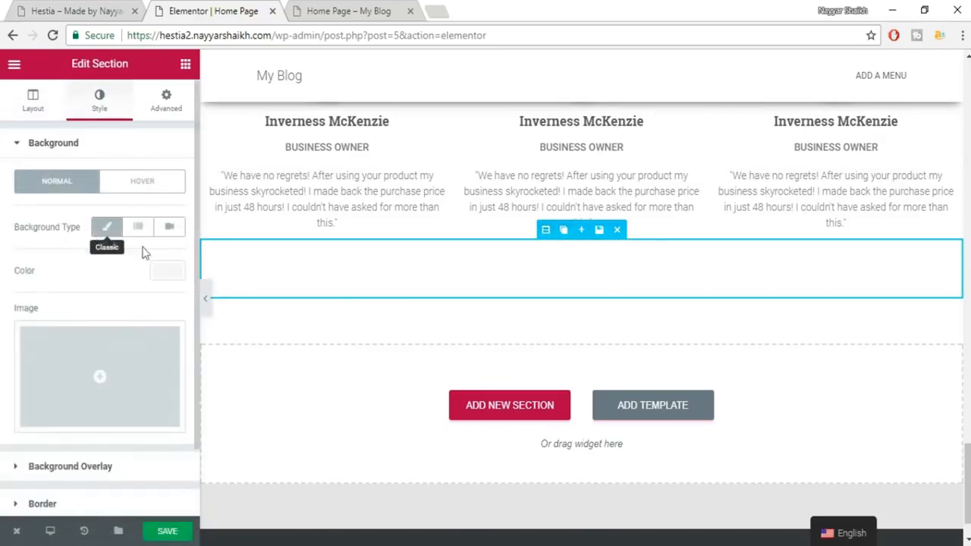
{"action": "left_click", "coordinate": [130, 379]}
{"action": "left_click", "coordinate": [483, 235]}
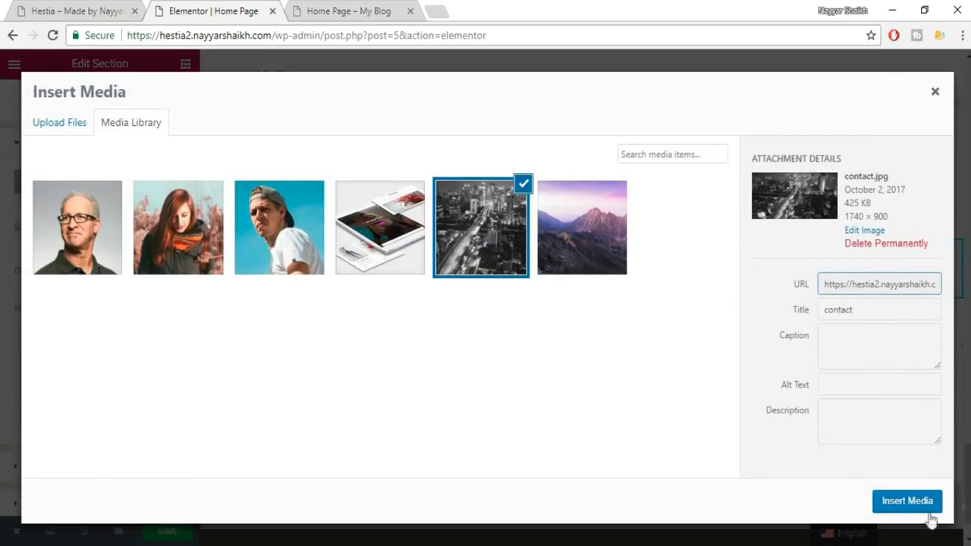
{"action": "left_click", "coordinate": [904, 501]}
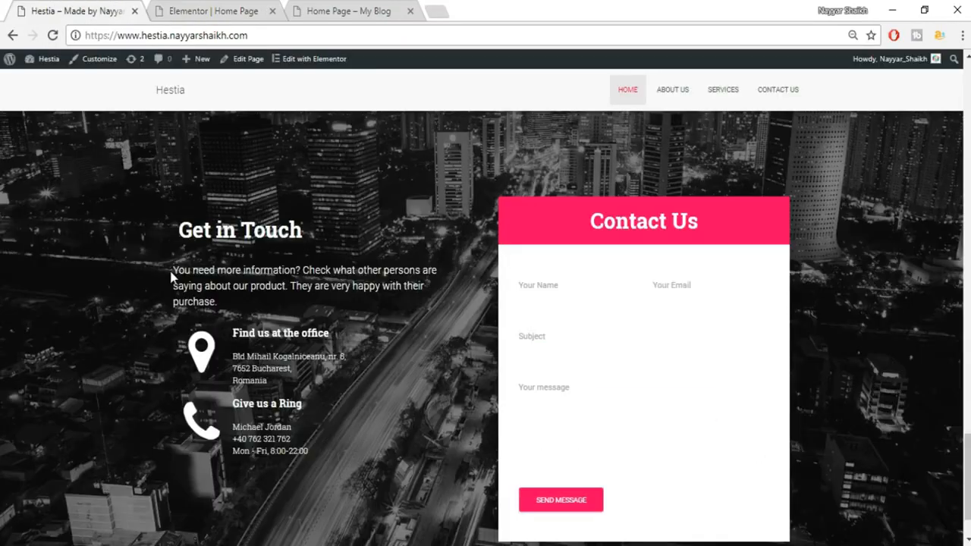
{"action": "left_click_drag", "start_coordinate": [173, 272], "coordinate": [227, 314]}
{"action": "key", "text": "ctrl+c"}
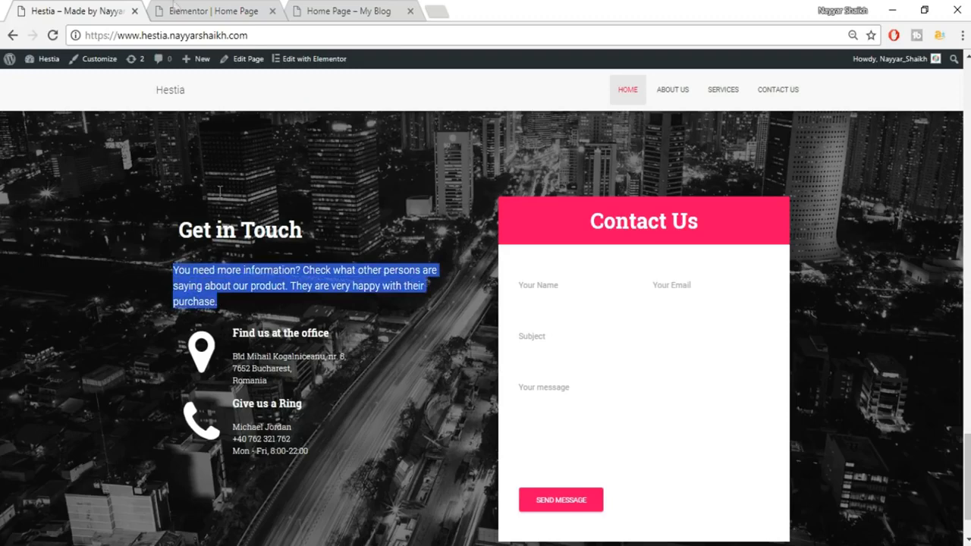
{"action": "left_click", "coordinate": [180, 9]}
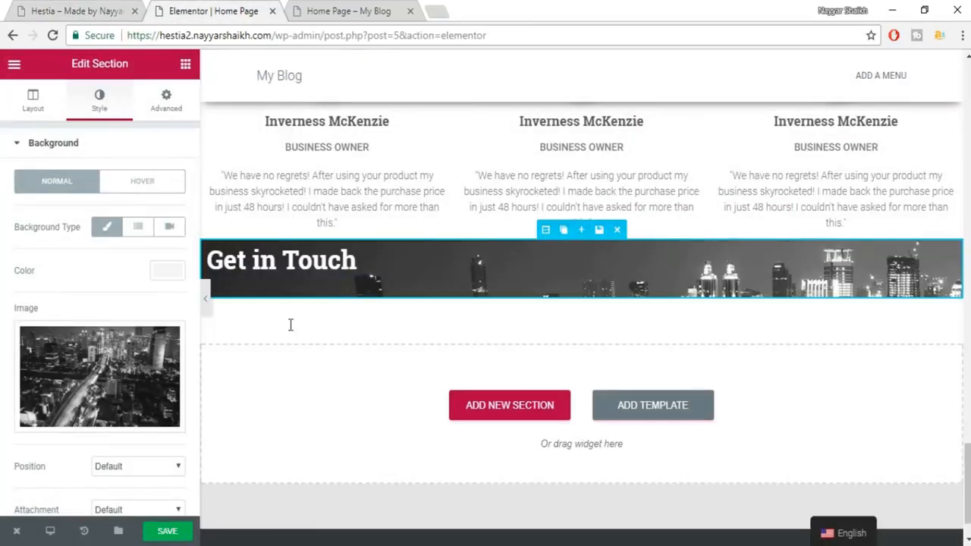
Add a heading widget below Get in Touch and paste the intro paragraph into it.
{"action": "left_click", "coordinate": [185, 67]}
{"action": "left_click_drag", "start_coordinate": [148, 173], "coordinate": [312, 273]}
{"action": "left_click_drag", "start_coordinate": [21, 195], "coordinate": [152, 205]}
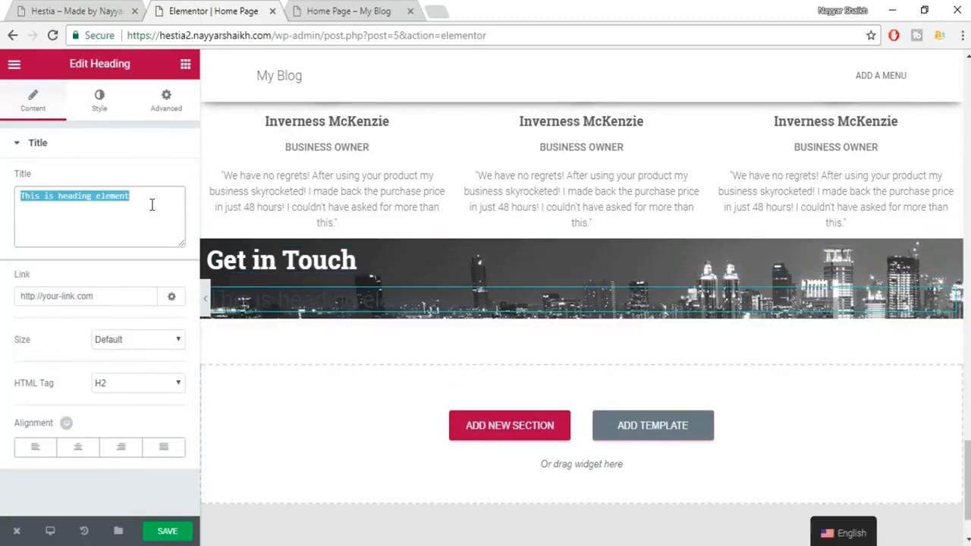
{"action": "key", "text": "ctrl+v"}
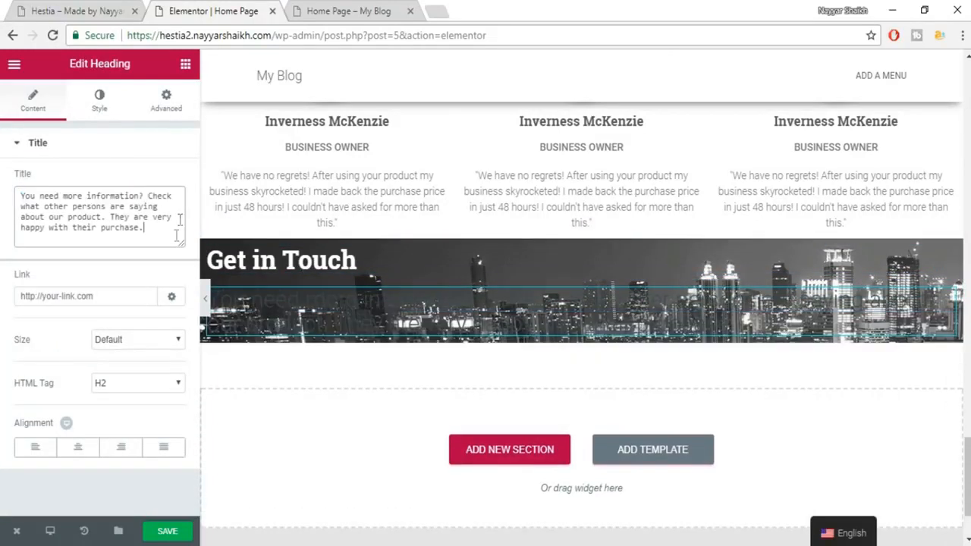
Make the intro paragraph text white.
{"action": "left_click", "coordinate": [99, 100]}
{"action": "left_click", "coordinate": [167, 182]}
{"action": "left_click", "coordinate": [136, 342]}
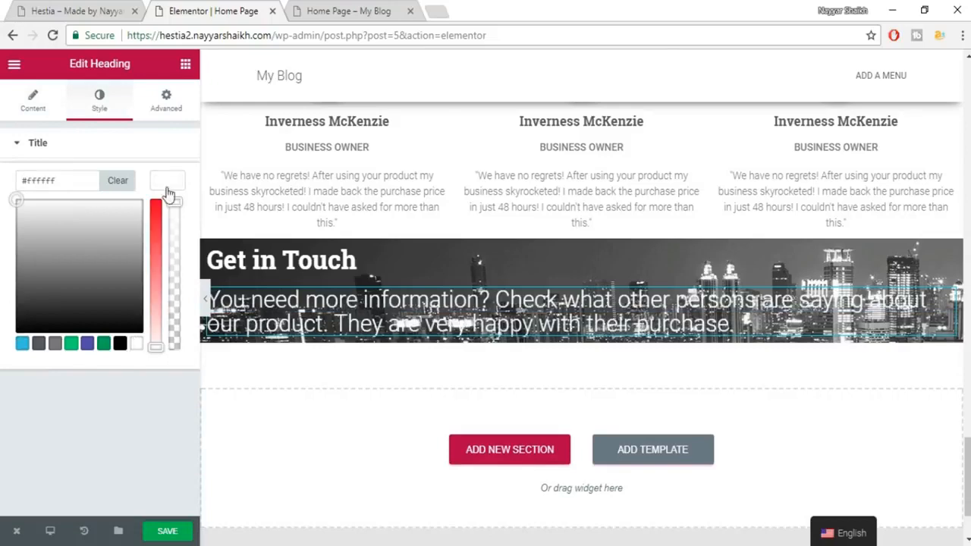
{"action": "left_click", "coordinate": [168, 188]}
Set the paragraph typography to 18px Roboto with 1.4 line height, then save.
{"action": "left_click", "coordinate": [165, 222]}
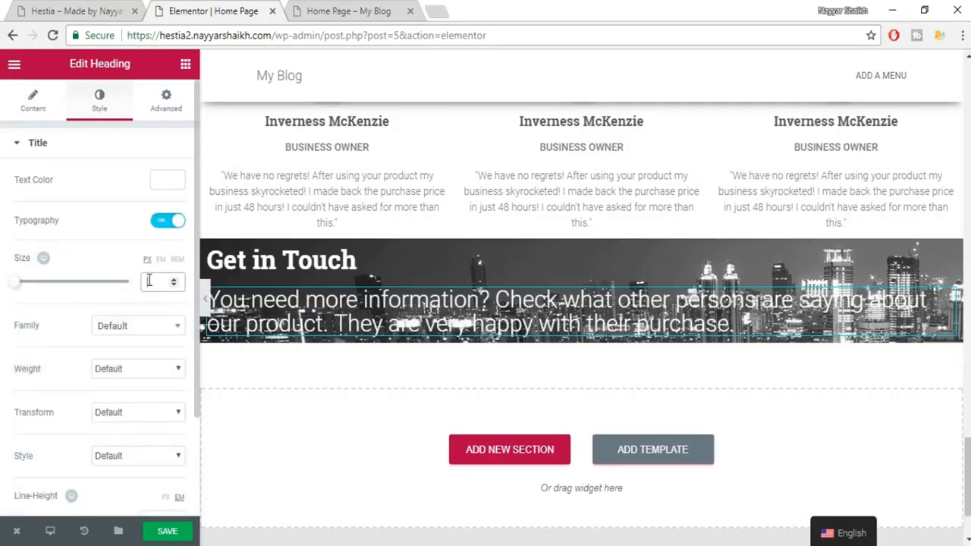
{"action": "type", "text": "189"}
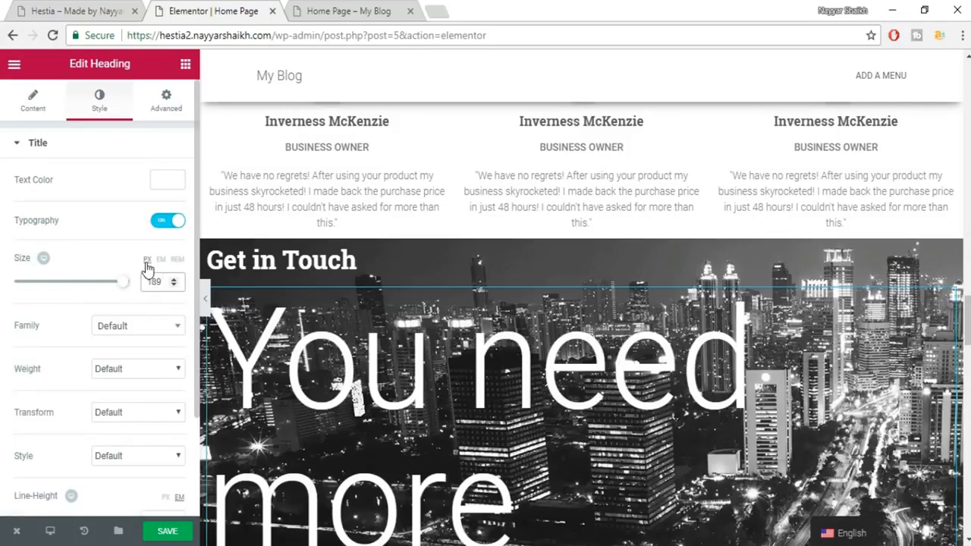
{"action": "type", "text": "18"}
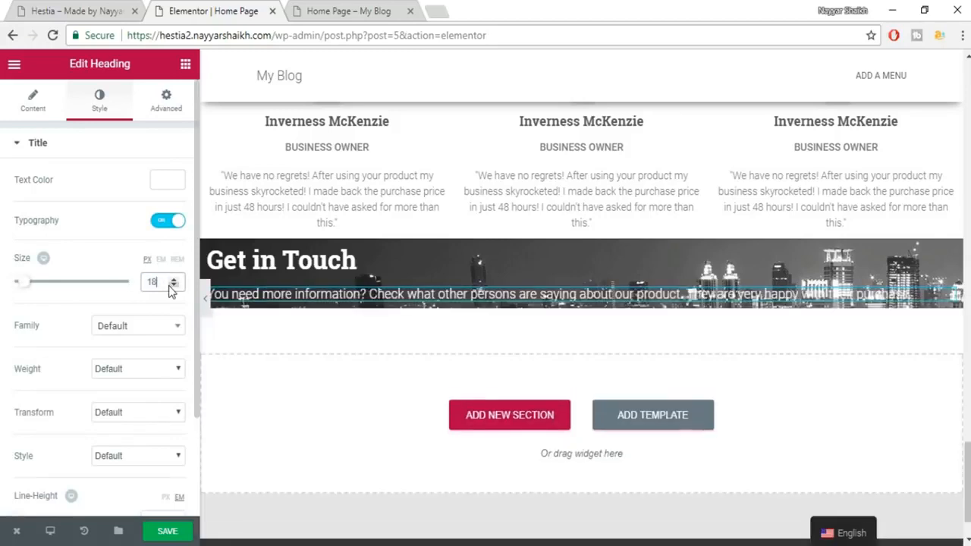
{"action": "left_click", "coordinate": [149, 335]}
{"action": "type", "text": "robo"}
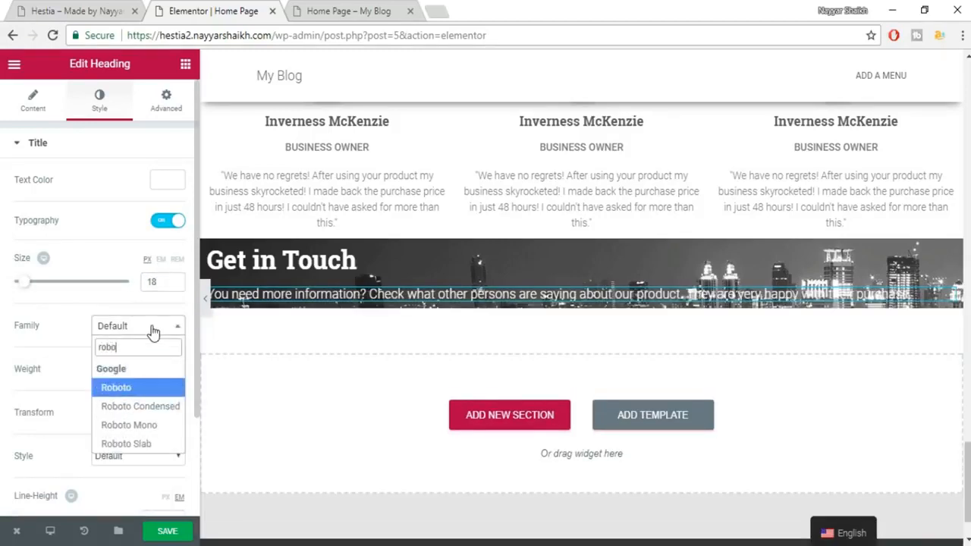
{"action": "key", "text": "Return"}
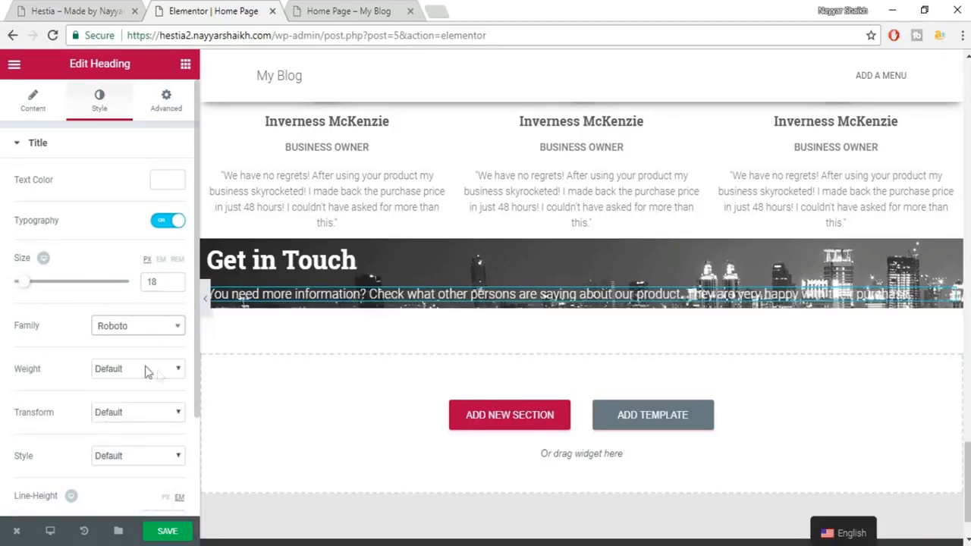
{"action": "scroll", "coordinate": [154, 445], "scroll_direction": "down", "scroll_amount": 1}
{"action": "left_click", "coordinate": [162, 444]}
{"action": "type", "text": "1.45"}
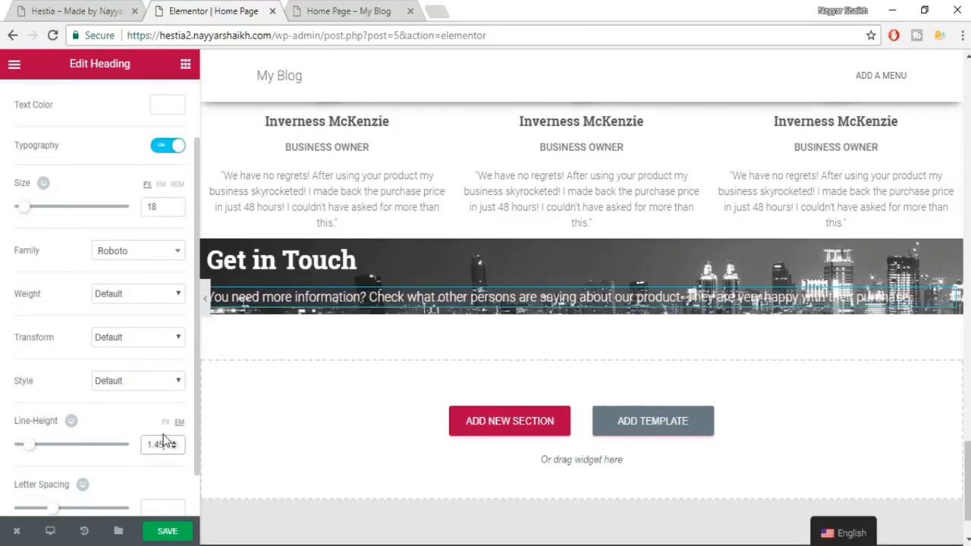
{"action": "key", "text": "BackSpace"}
{"action": "scroll", "coordinate": [162, 461], "scroll_direction": "down", "scroll_amount": 1}
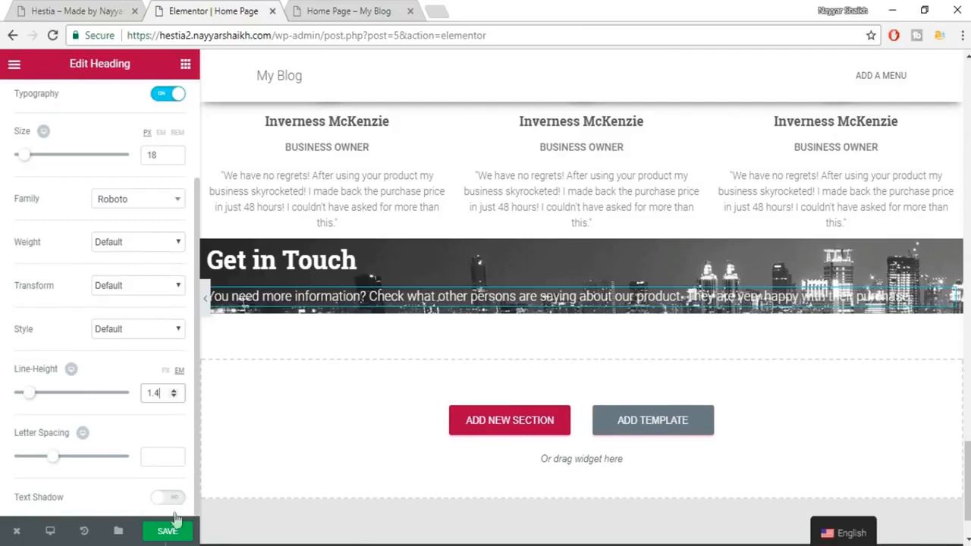
{"action": "left_click", "coordinate": [171, 533]}
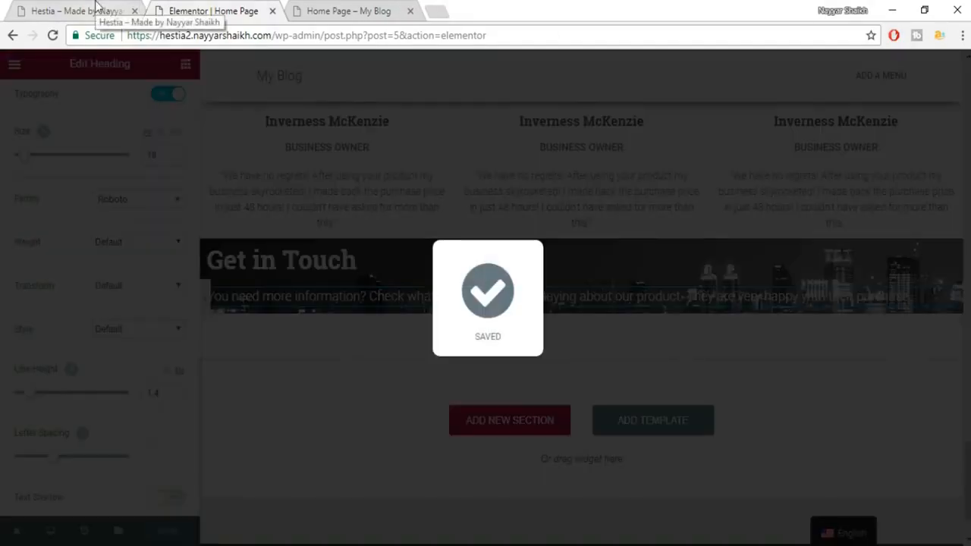
Compare the result with the Get in Touch section on the Hestia demo.
{"action": "left_click", "coordinate": [96, 7]}
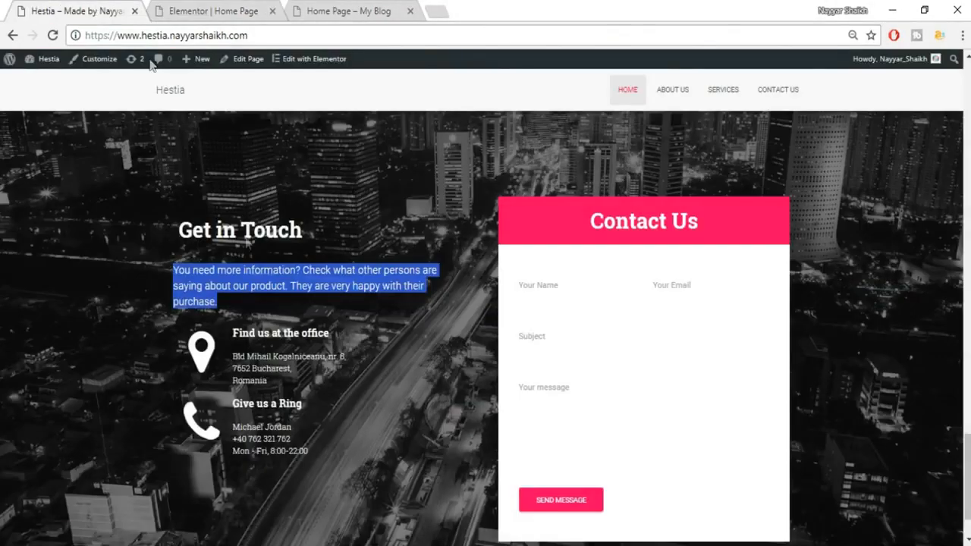
{"action": "scroll", "coordinate": [202, 275], "scroll_direction": "down", "scroll_amount": 1}
{"action": "left_click", "coordinate": [202, 275]}
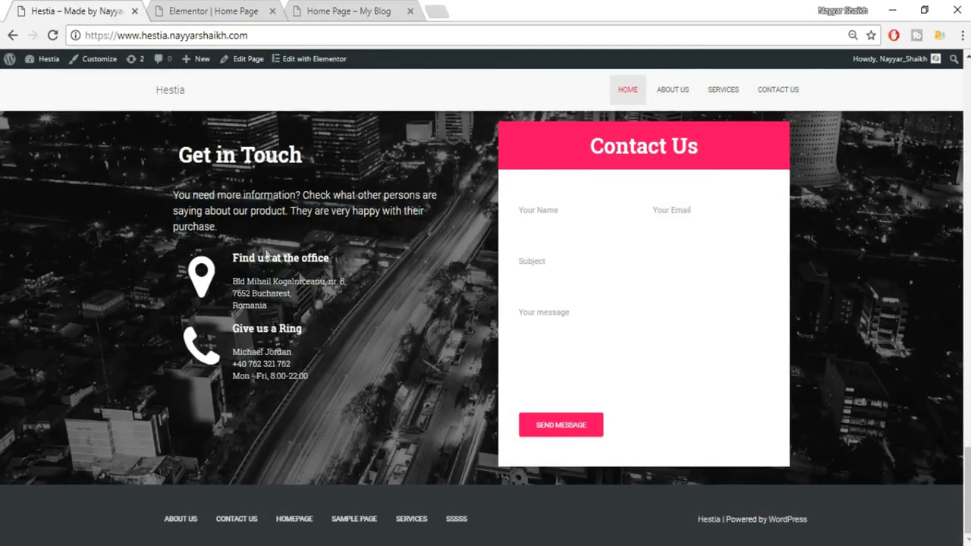
{"action": "left_click", "coordinate": [242, 8]}
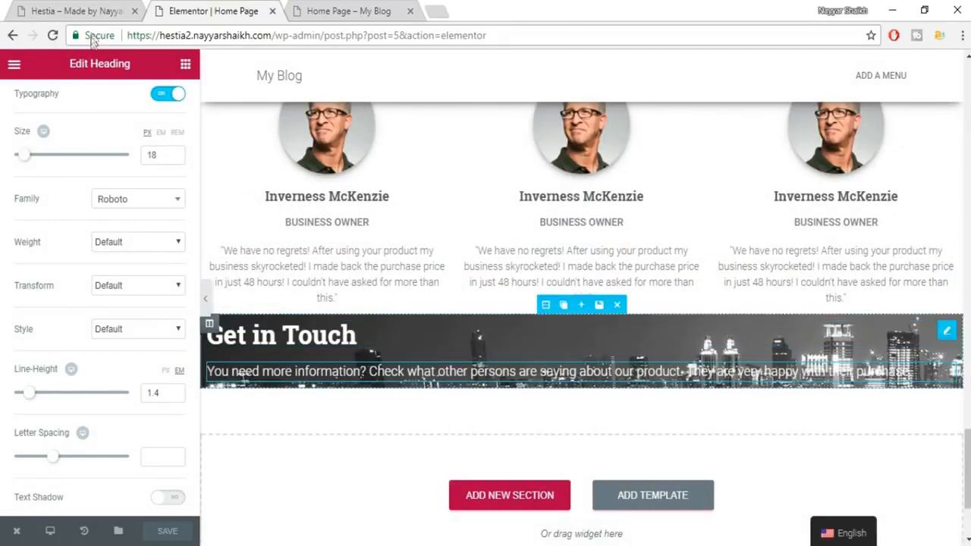
Drop a two-column inner section under the Get in Touch paragraph, checking the demo's contact layout.
{"action": "left_click", "coordinate": [185, 63]}
{"action": "left_click_drag", "start_coordinate": [34, 167], "coordinate": [427, 383]}
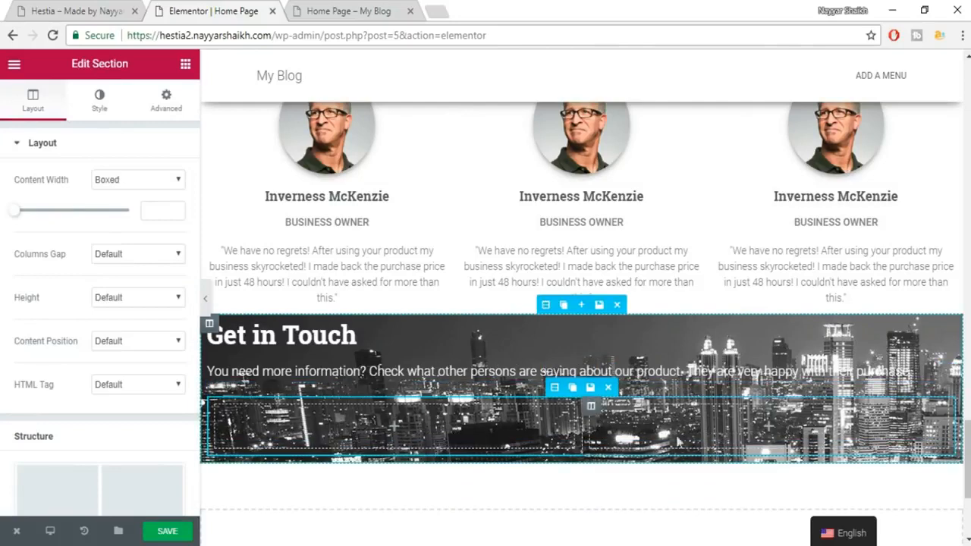
{"action": "left_click", "coordinate": [134, 7]}
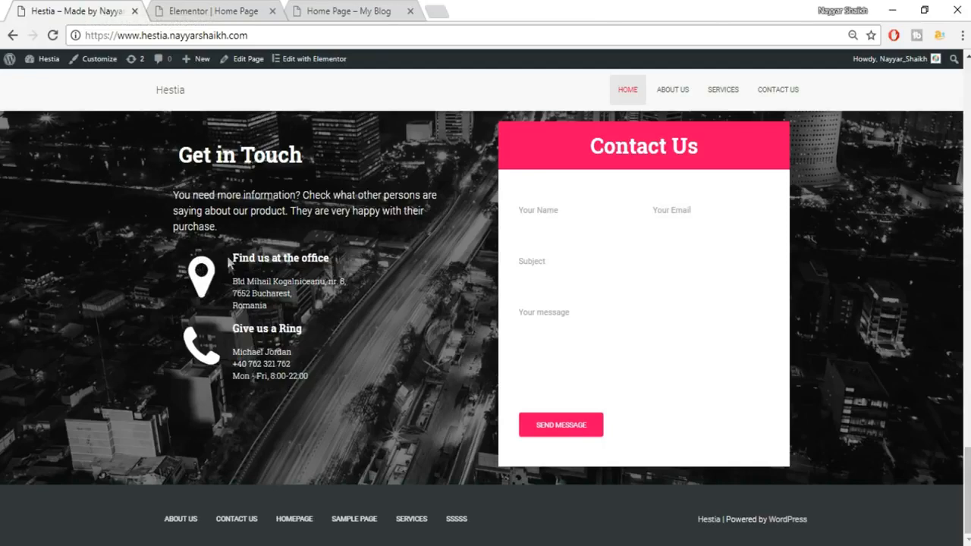
{"action": "left_click", "coordinate": [199, 11]}
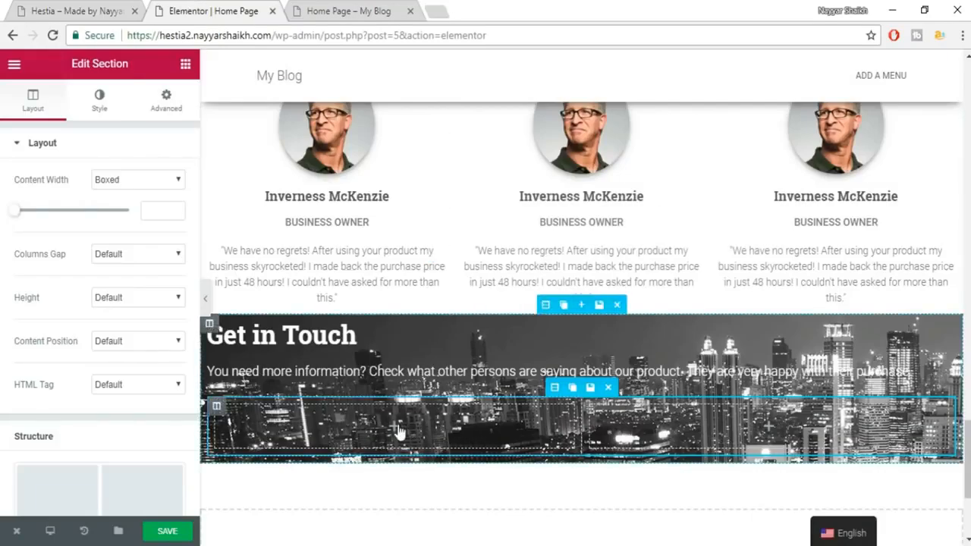
{"action": "left_click", "coordinate": [398, 429]}
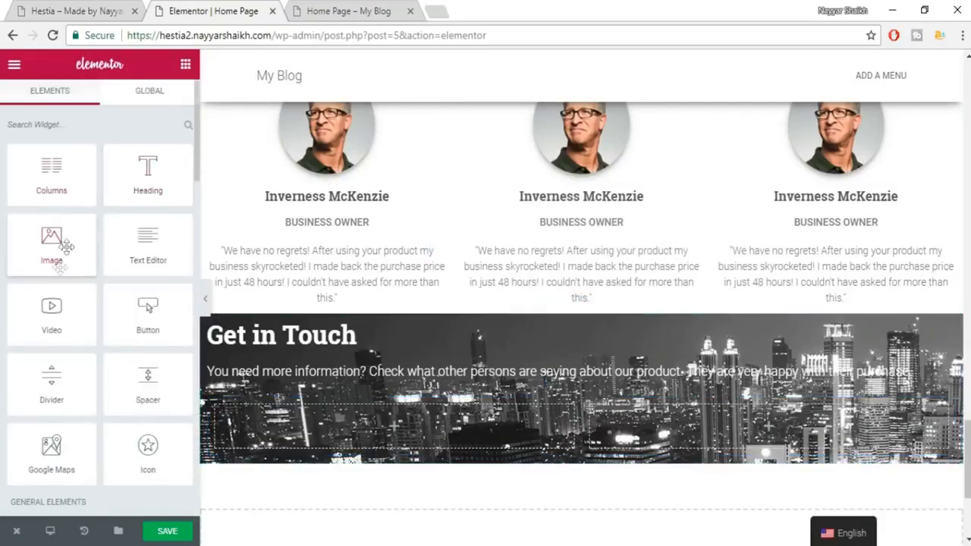
Place an Icon widget in the left column and change its star to the map-marker icon.
{"action": "scroll", "coordinate": [58, 313], "scroll_direction": "down", "scroll_amount": 1}
{"action": "left_click_drag", "start_coordinate": [142, 383], "coordinate": [380, 430]}
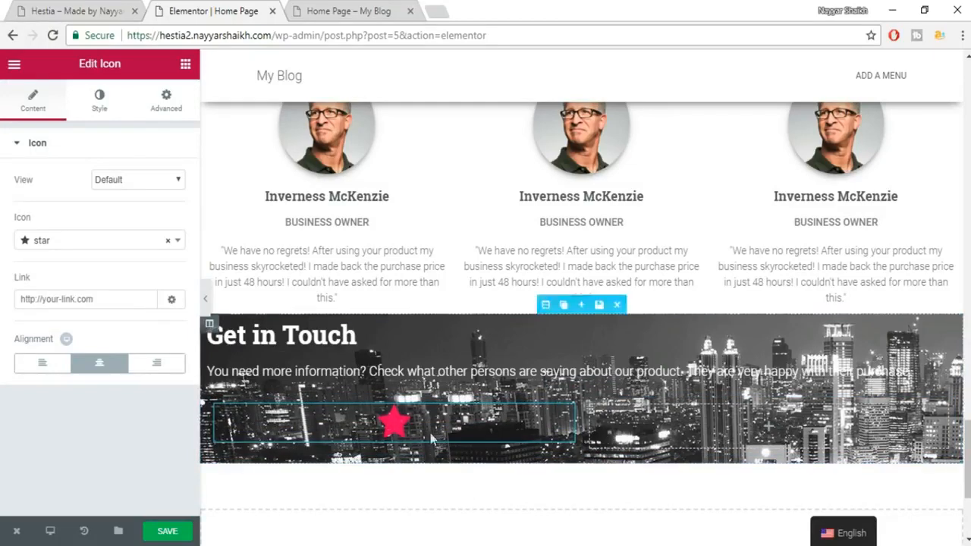
{"action": "left_click", "coordinate": [106, 9]}
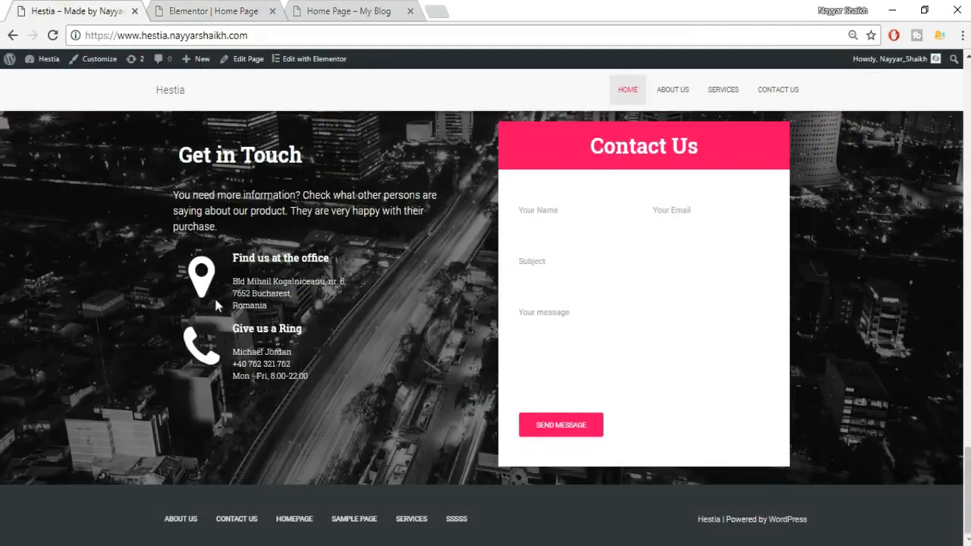
{"action": "left_click", "coordinate": [201, 10]}
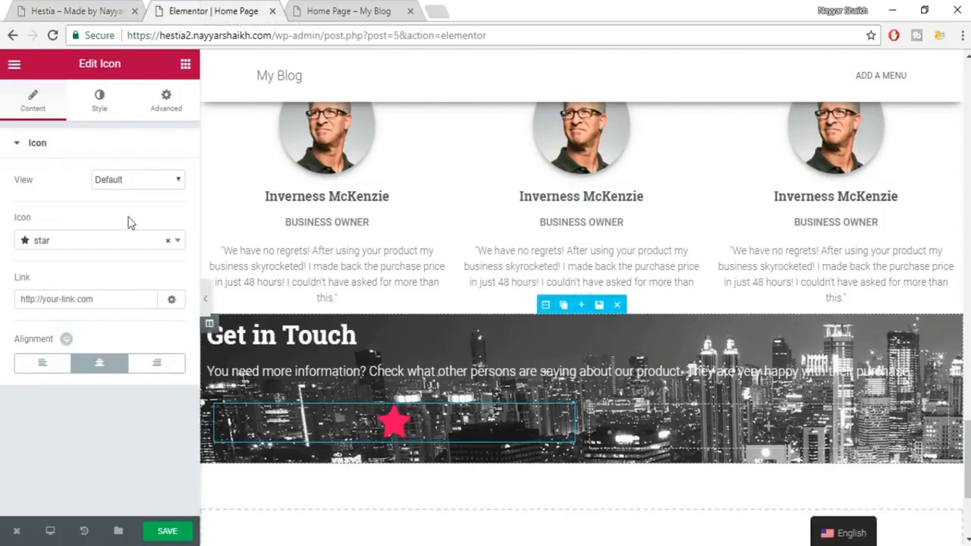
{"action": "left_click", "coordinate": [107, 241]}
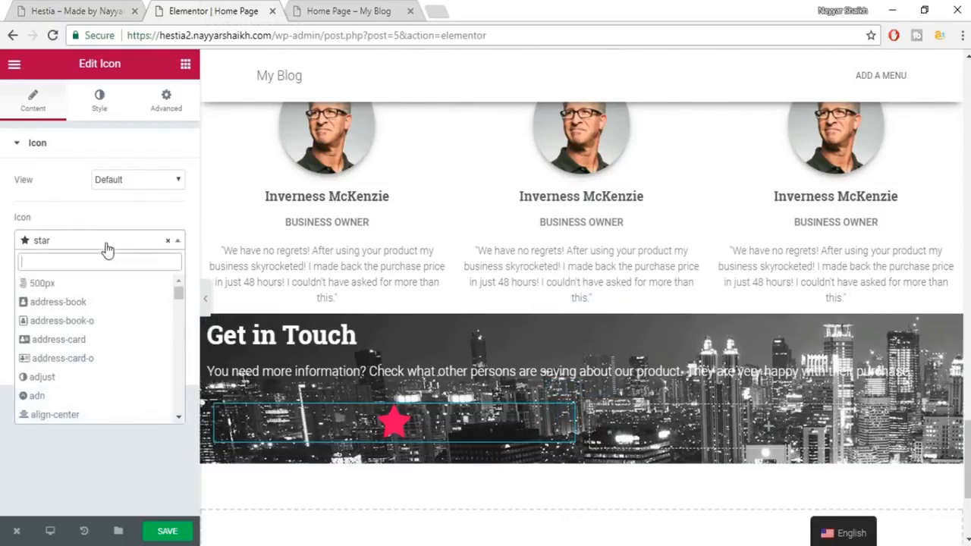
{"action": "type", "text": "map"}
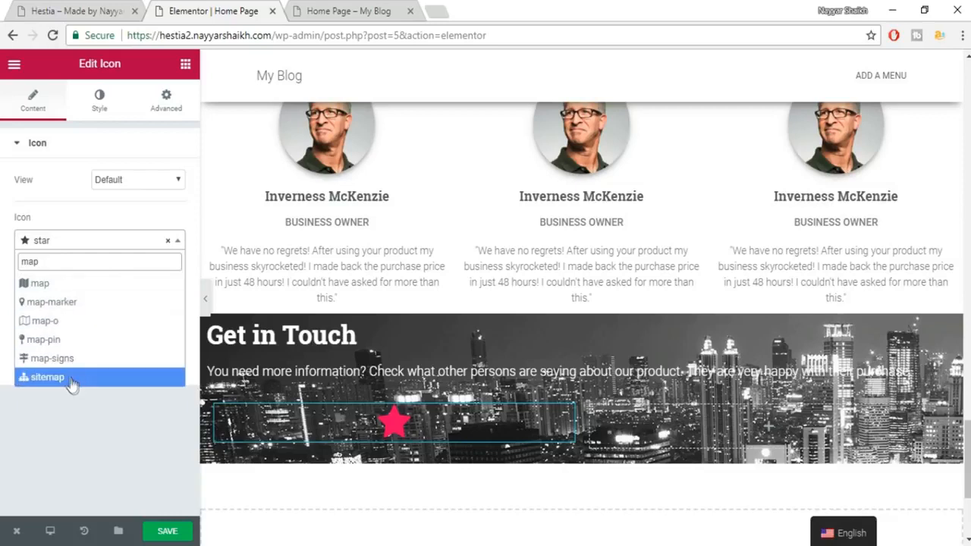
{"action": "left_click", "coordinate": [72, 302]}
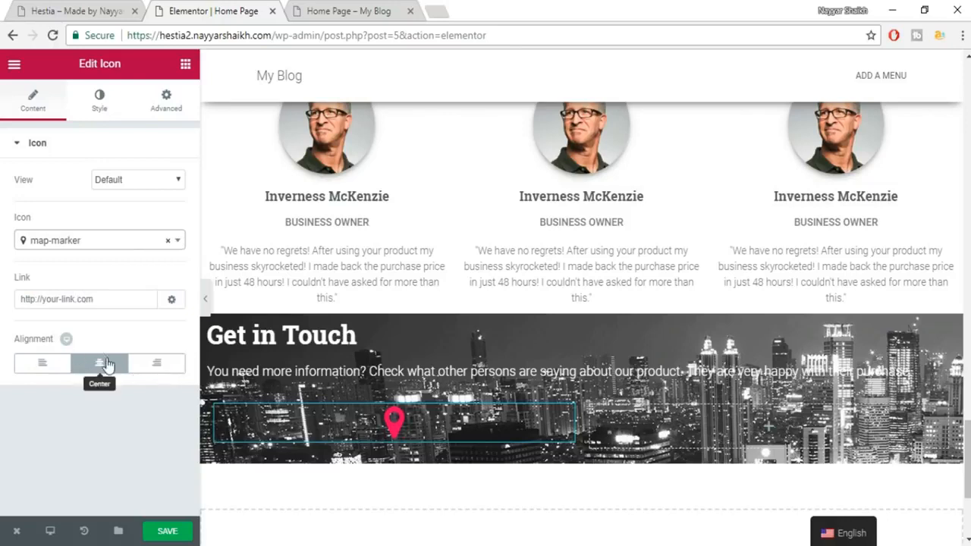
Align the map-marker icon left and set its primary colour to white #ffffff.
{"action": "left_click", "coordinate": [47, 370]}
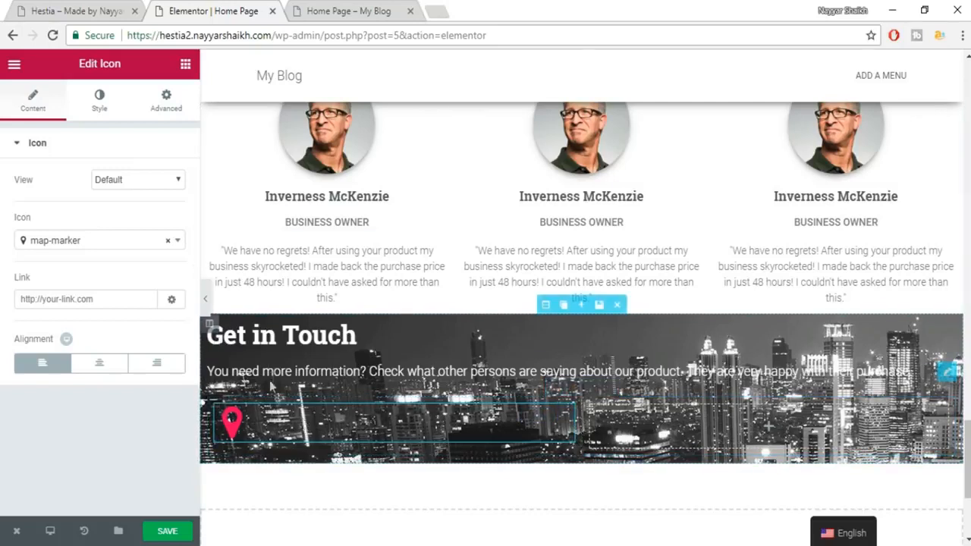
{"action": "left_click", "coordinate": [116, 108]}
{"action": "left_click", "coordinate": [176, 191]}
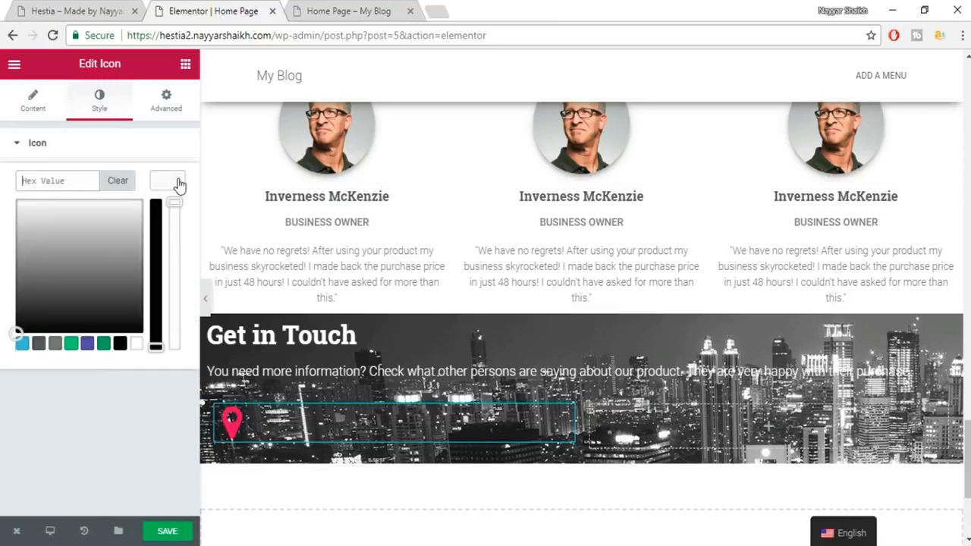
{"action": "left_click", "coordinate": [137, 344]}
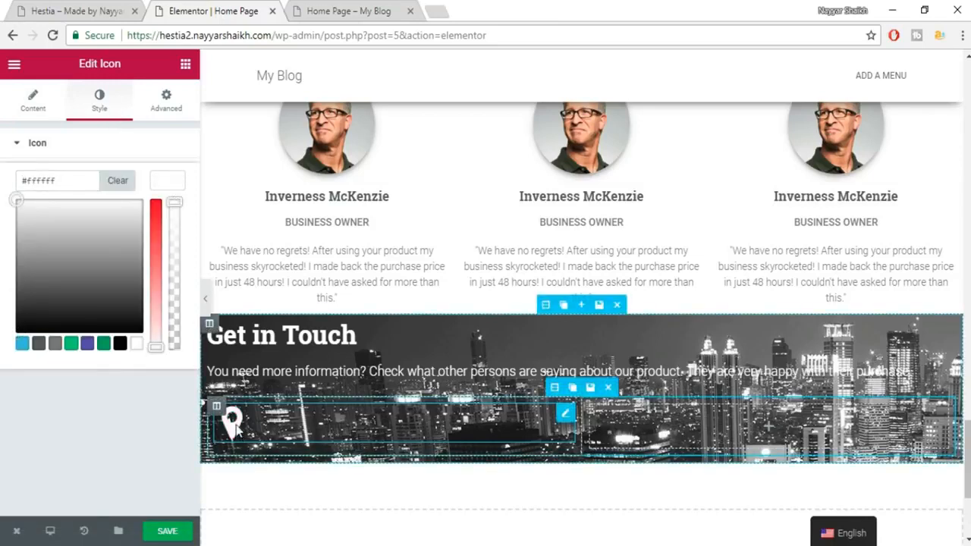
{"action": "left_click", "coordinate": [165, 181]}
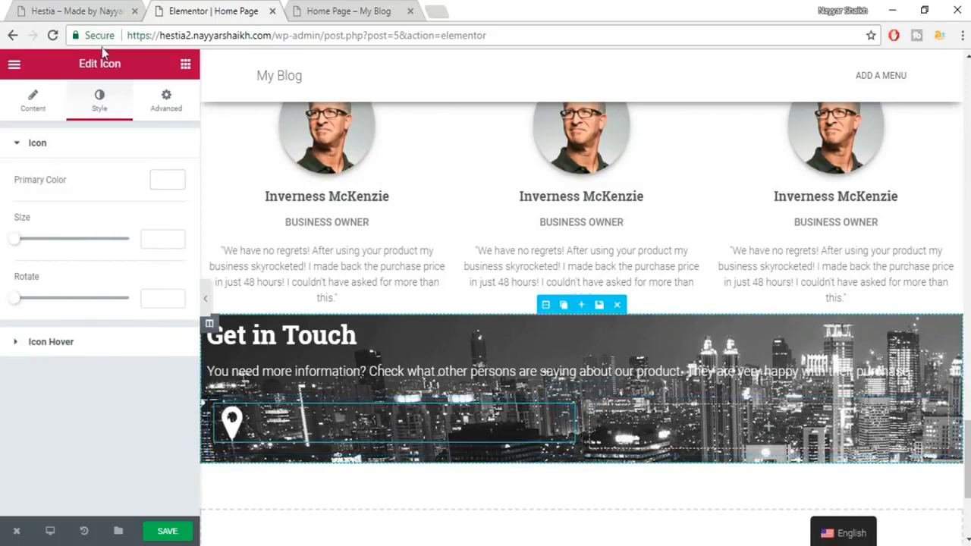
Copy the demo's office heading and address, and add a Heading widget to the row's right column.
{"action": "left_click", "coordinate": [72, 11]}
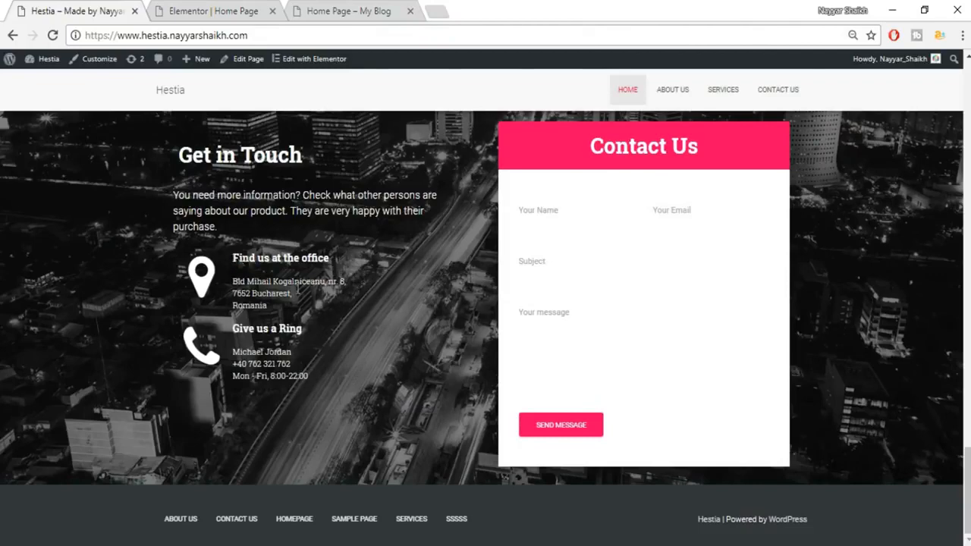
{"action": "left_click_drag", "start_coordinate": [239, 262], "coordinate": [318, 305]}
{"action": "key", "text": "ctrl+c"}
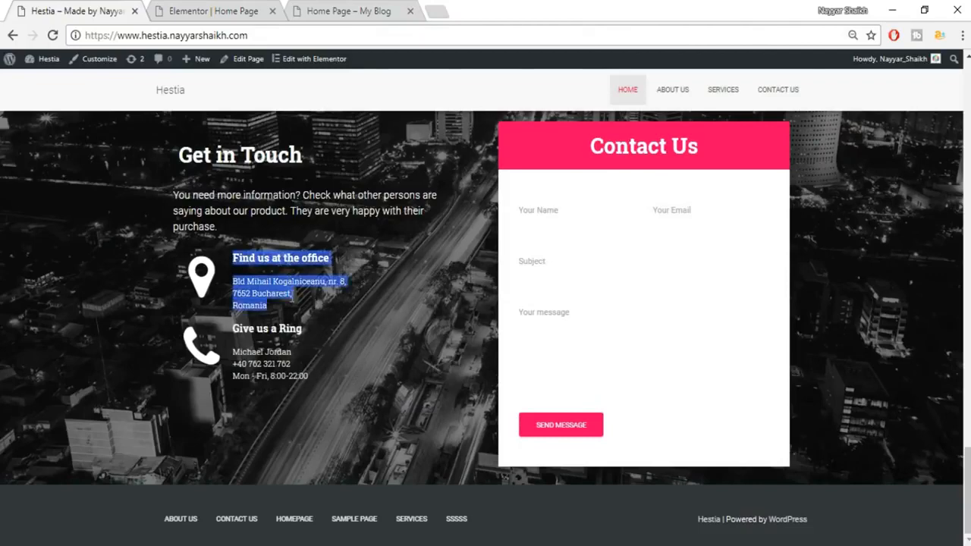
{"action": "left_click", "coordinate": [203, 7]}
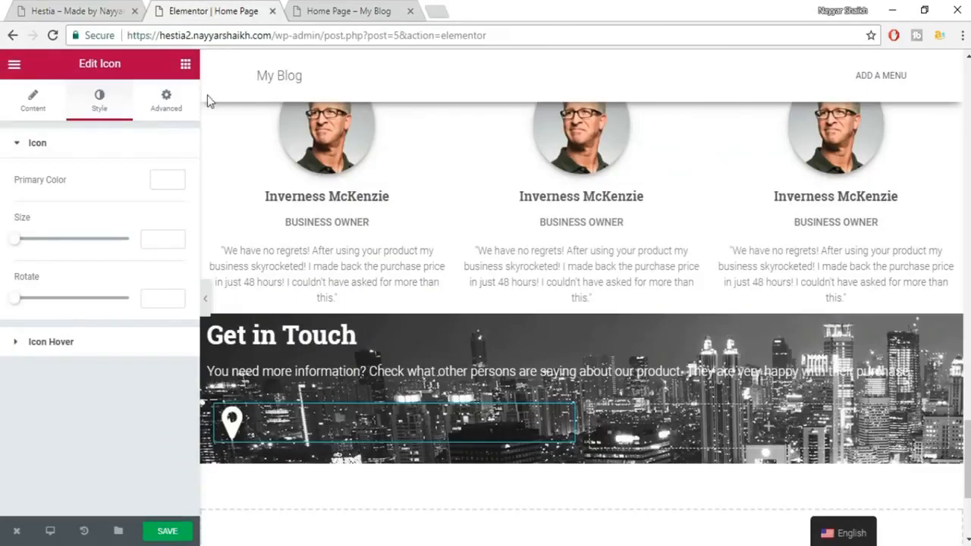
{"action": "left_click", "coordinate": [187, 64]}
{"action": "left_click_drag", "start_coordinate": [148, 170], "coordinate": [764, 421]}
Paste the office heading and address into the heading title and make it white.
{"action": "left_click", "coordinate": [102, 202]}
{"action": "key", "text": "ctrl+a"}
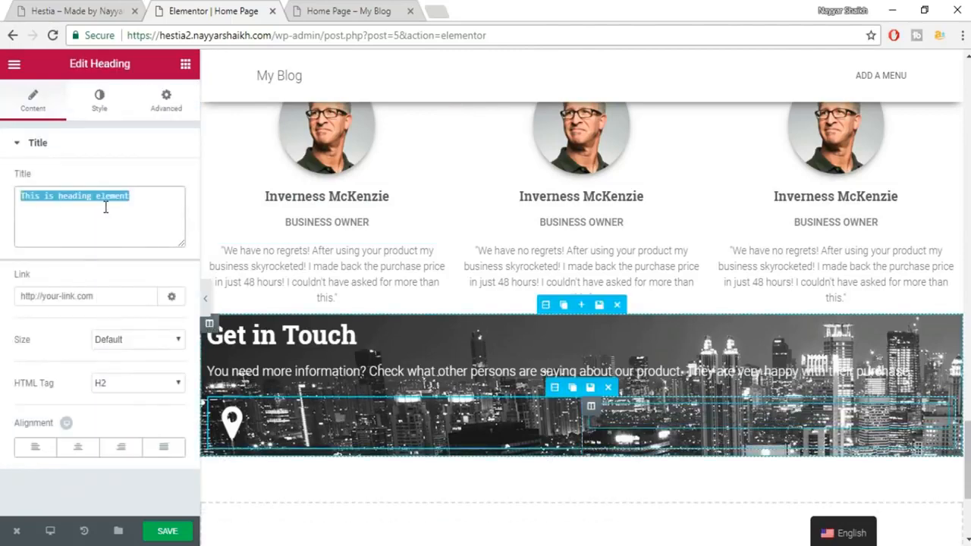
{"action": "key", "text": "ctrl+v"}
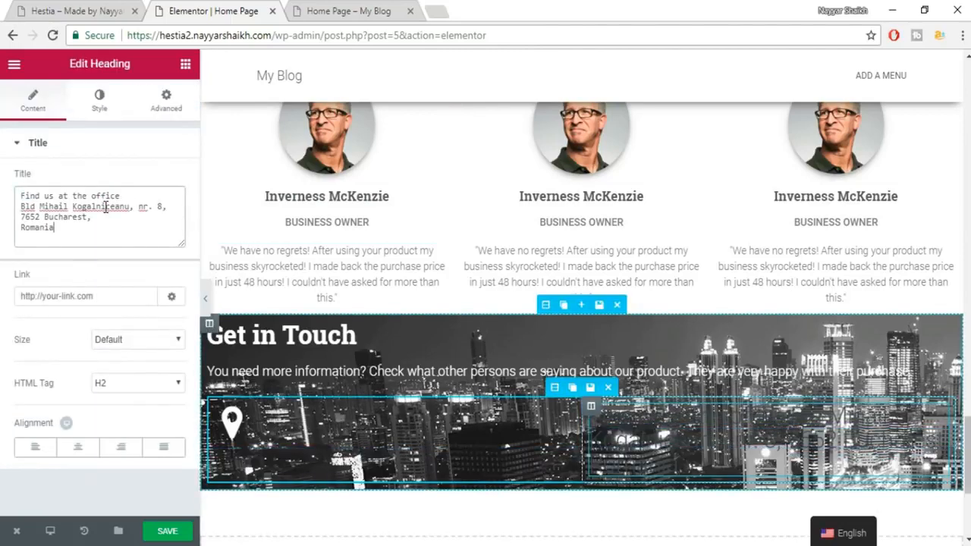
{"action": "left_click", "coordinate": [99, 101]}
{"action": "left_click", "coordinate": [161, 179]}
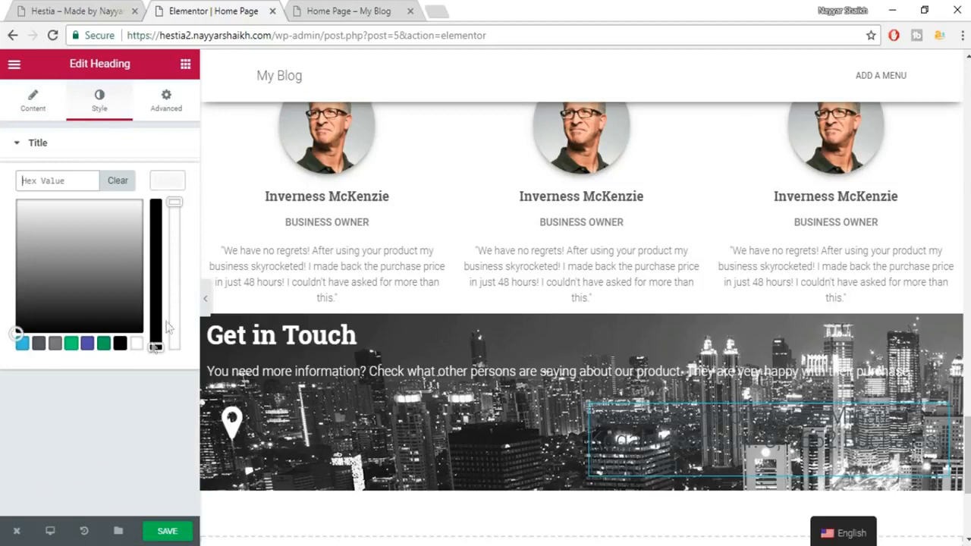
{"action": "left_click", "coordinate": [136, 345]}
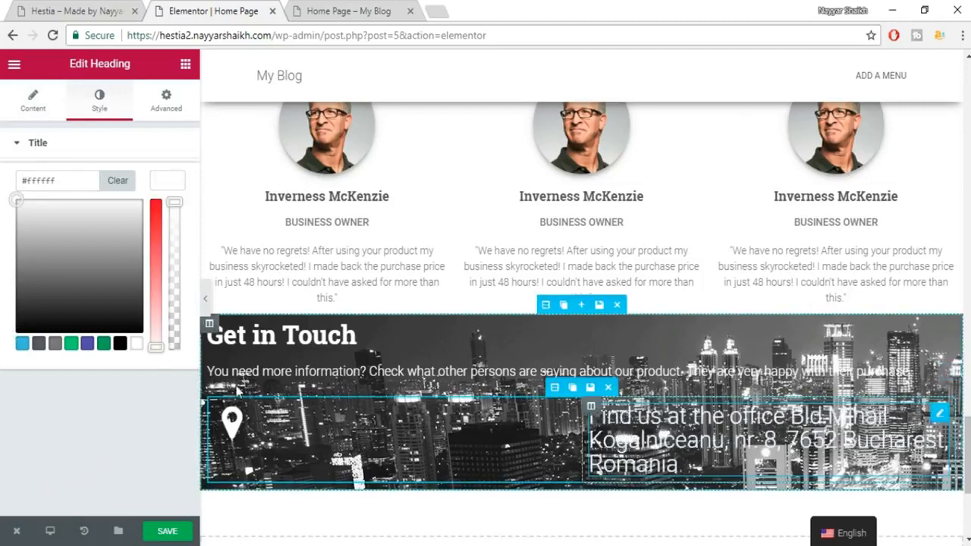
{"action": "left_click", "coordinate": [168, 189]}
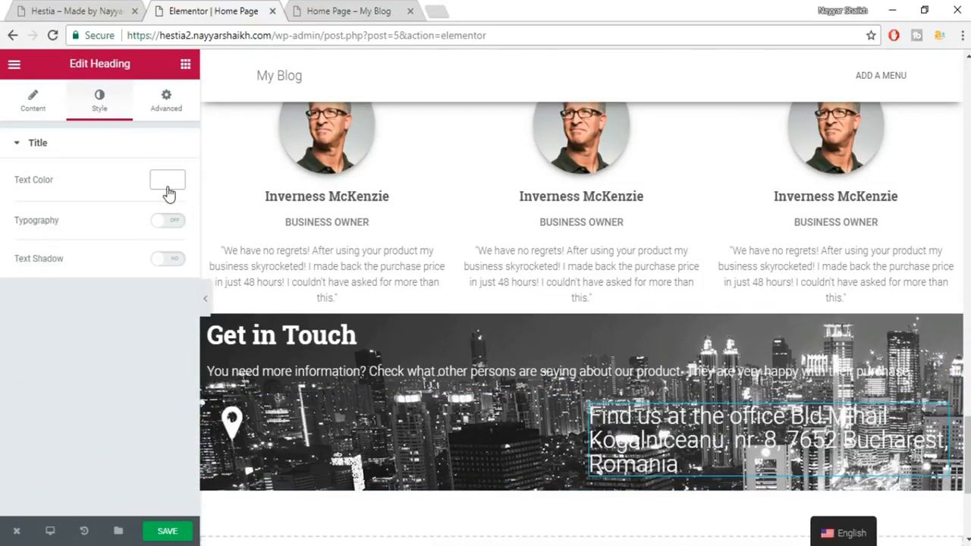
Trim the title to just 'Find us at the office', matching the demo.
{"action": "left_click", "coordinate": [33, 101]}
{"action": "left_click", "coordinate": [61, 9]}
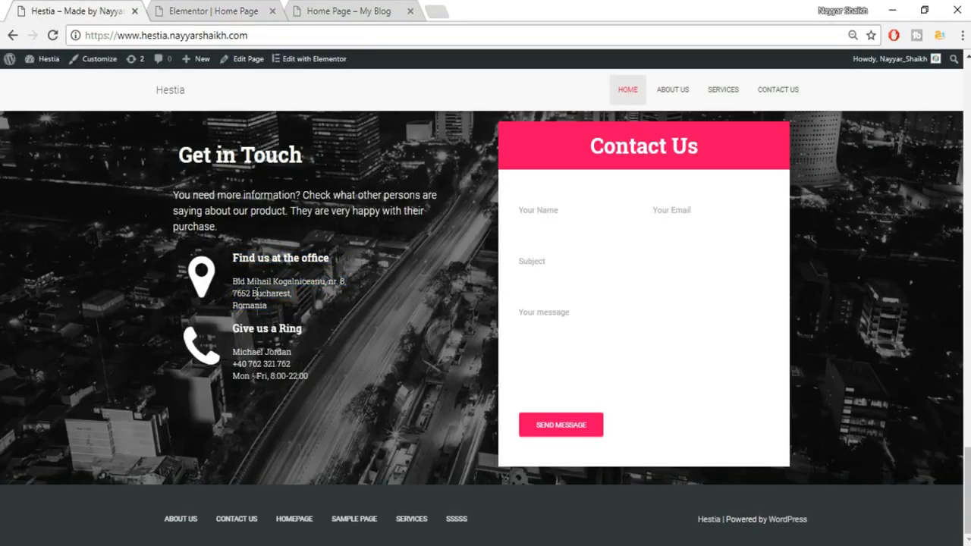
{"action": "left_click", "coordinate": [182, 11]}
{"action": "left_click_drag", "start_coordinate": [126, 201], "coordinate": [213, 269]}
{"action": "key", "text": "BackSpace"}
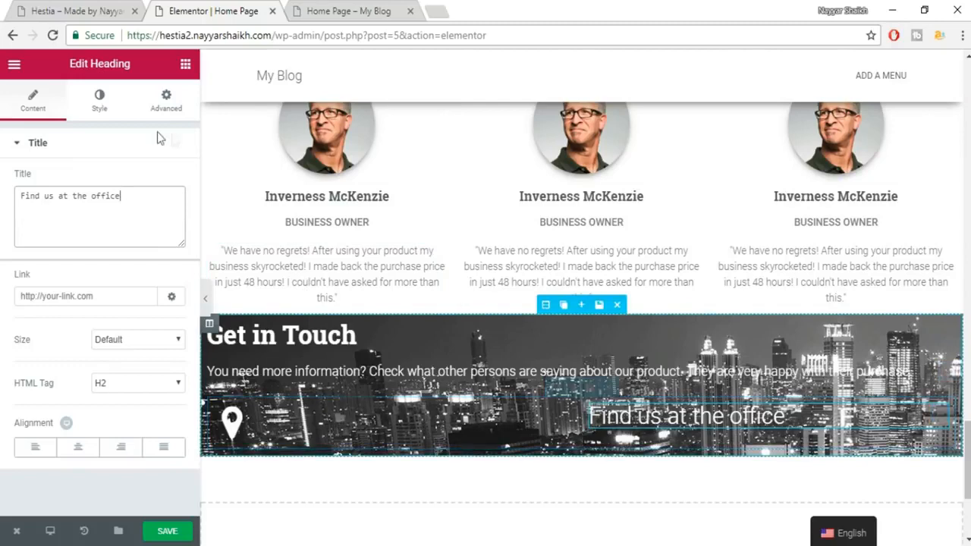
Set the heading typography to 18px Roboto at weight 500.
{"action": "left_click", "coordinate": [99, 101]}
{"action": "left_click", "coordinate": [168, 221]}
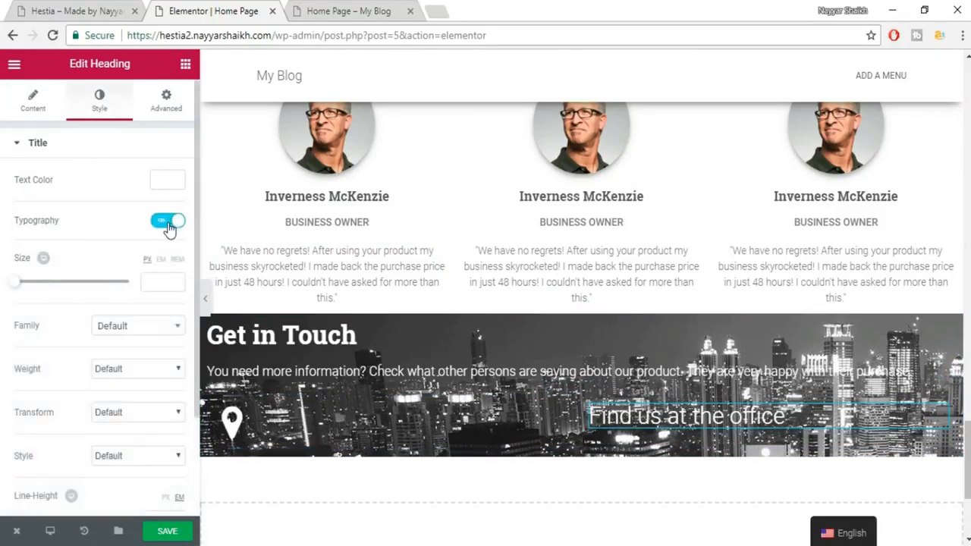
{"action": "left_click", "coordinate": [61, 8]}
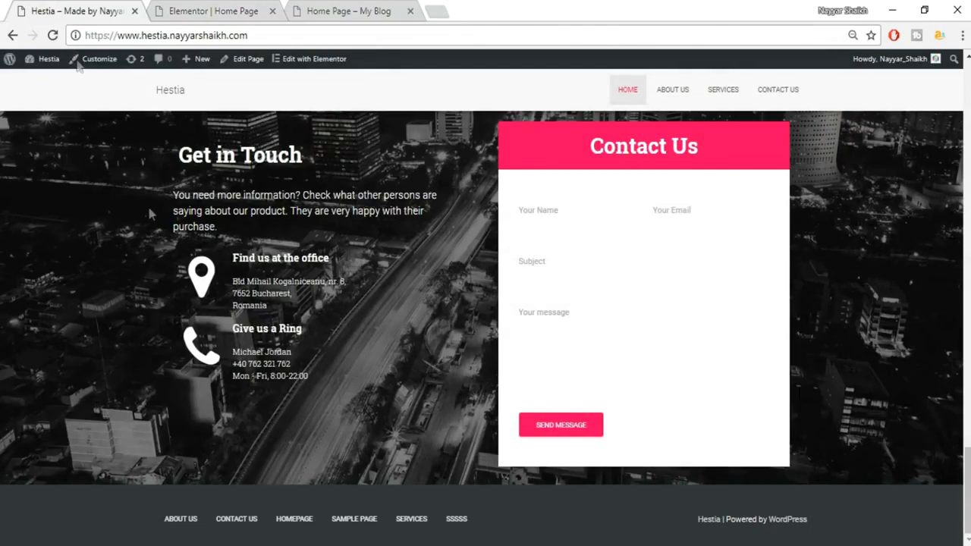
{"action": "left_click", "coordinate": [237, 6]}
{"action": "left_click", "coordinate": [169, 282]}
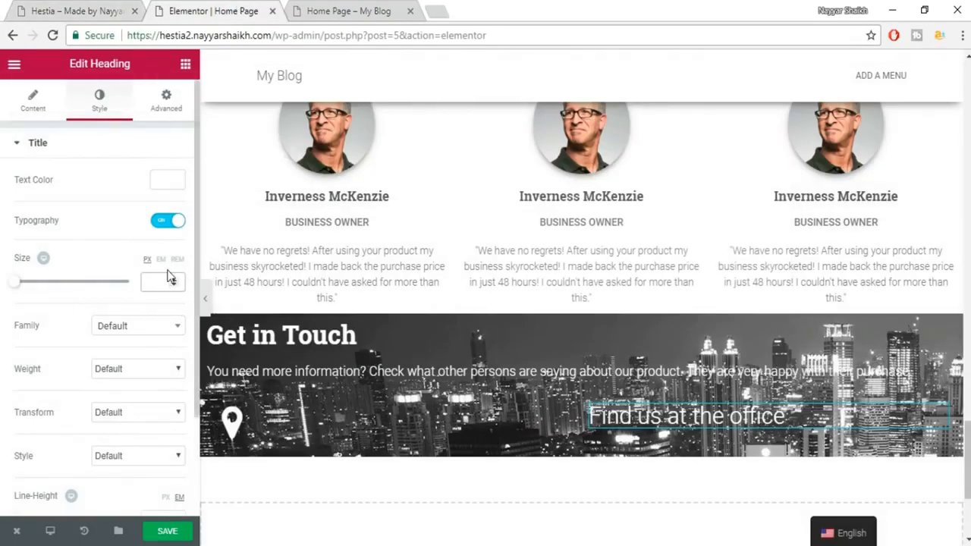
{"action": "type", "text": "189"}
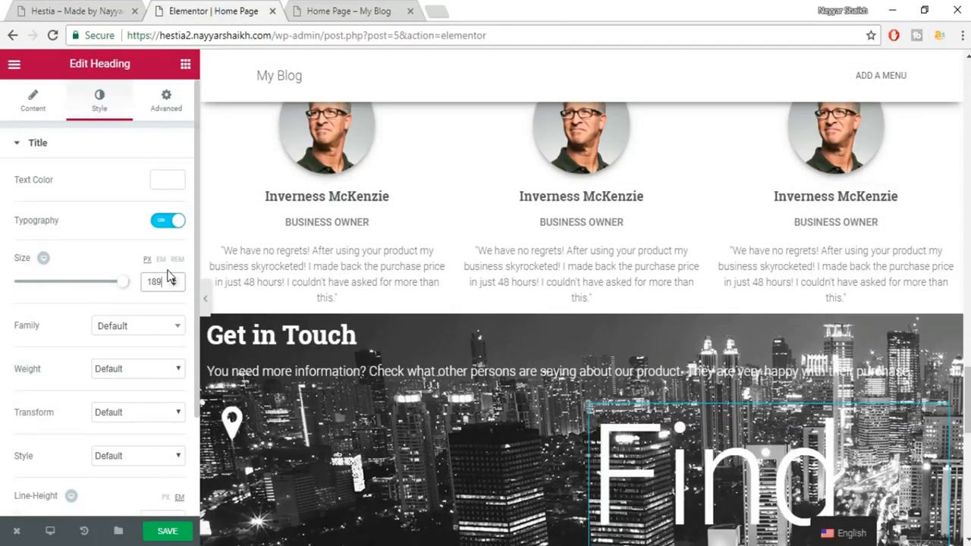
{"action": "key", "text": "BackSpace"}
{"action": "left_click", "coordinate": [142, 332]}
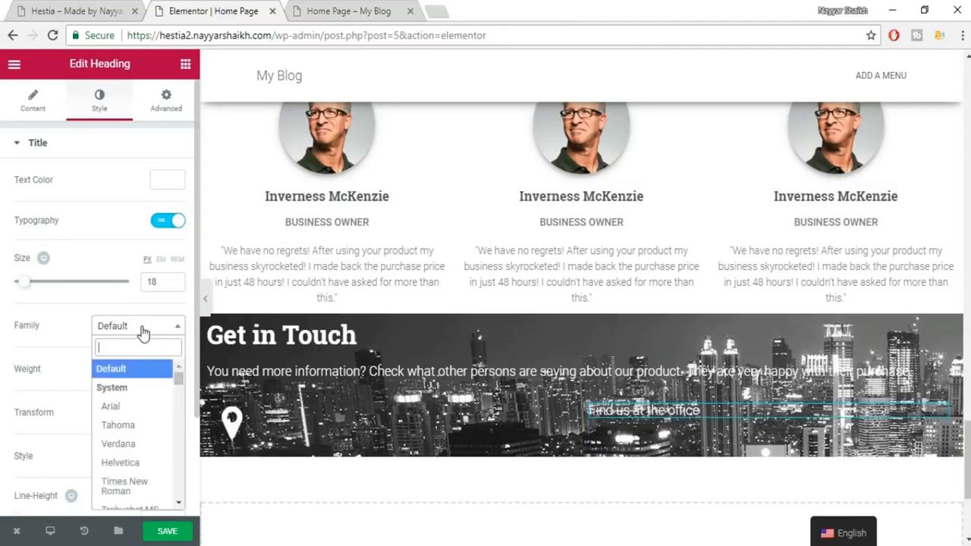
{"action": "type", "text": "robo"}
{"action": "key", "text": "Return"}
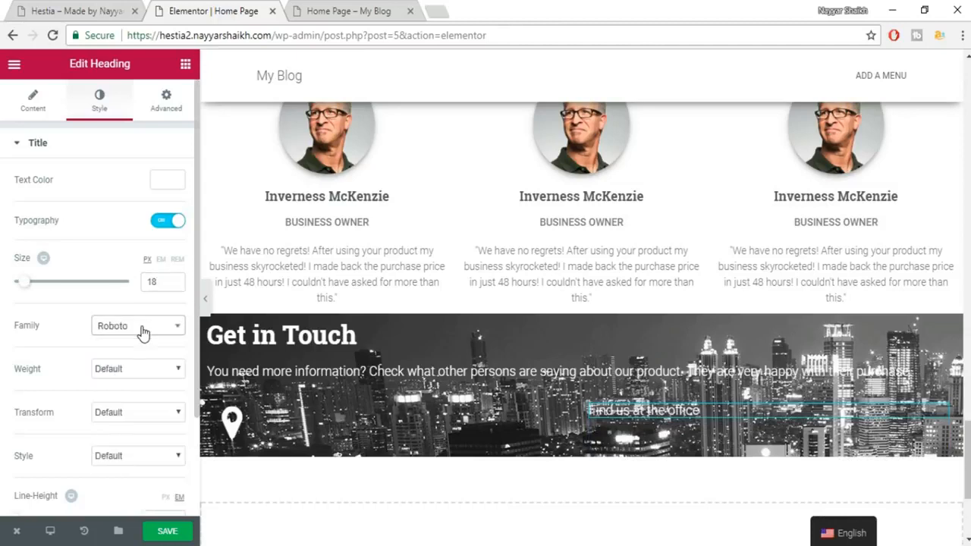
{"action": "left_click", "coordinate": [130, 377]}
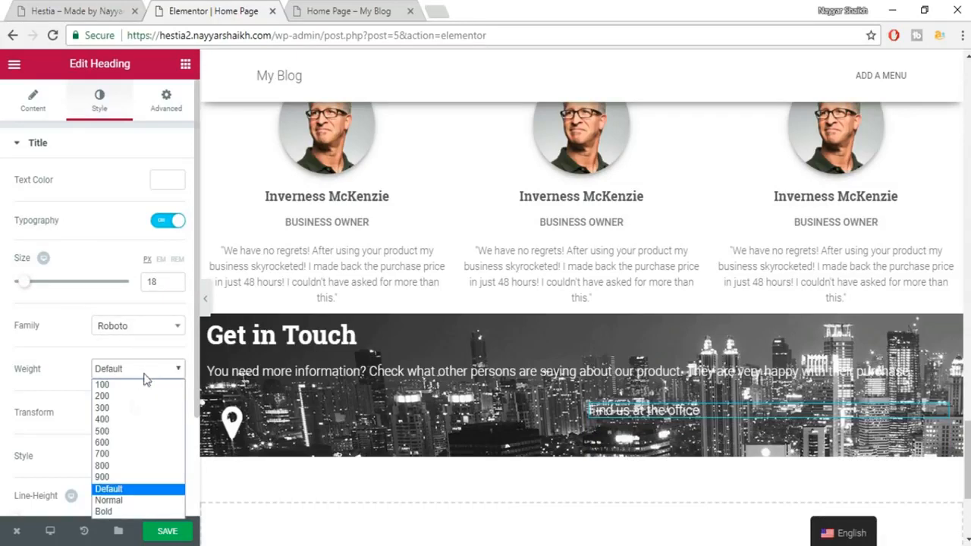
{"action": "left_click", "coordinate": [120, 431]}
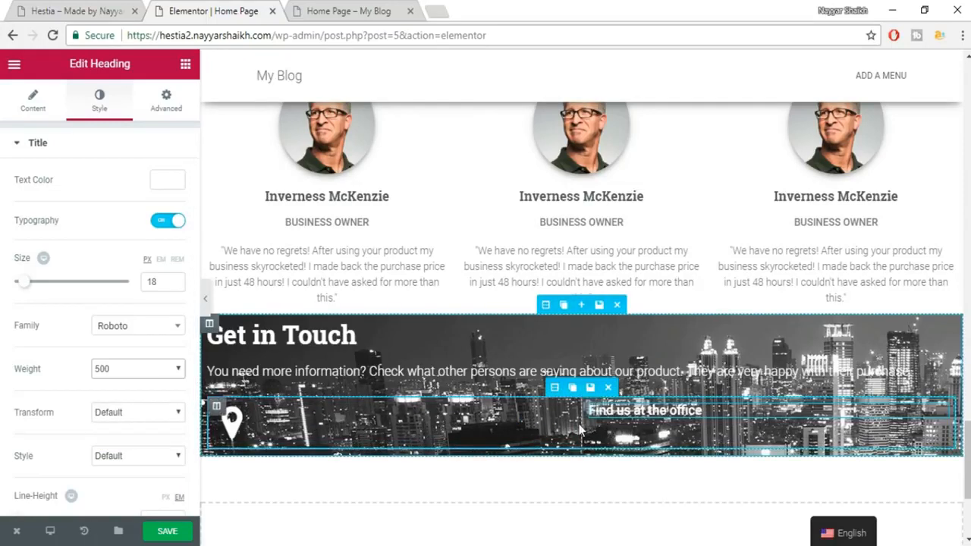
Drag the column divider left to about 23%/76% so the heading sits beside the marker.
{"action": "left_click_drag", "start_coordinate": [581, 425], "coordinate": [276, 425]}
{"action": "left_click", "coordinate": [133, 9]}
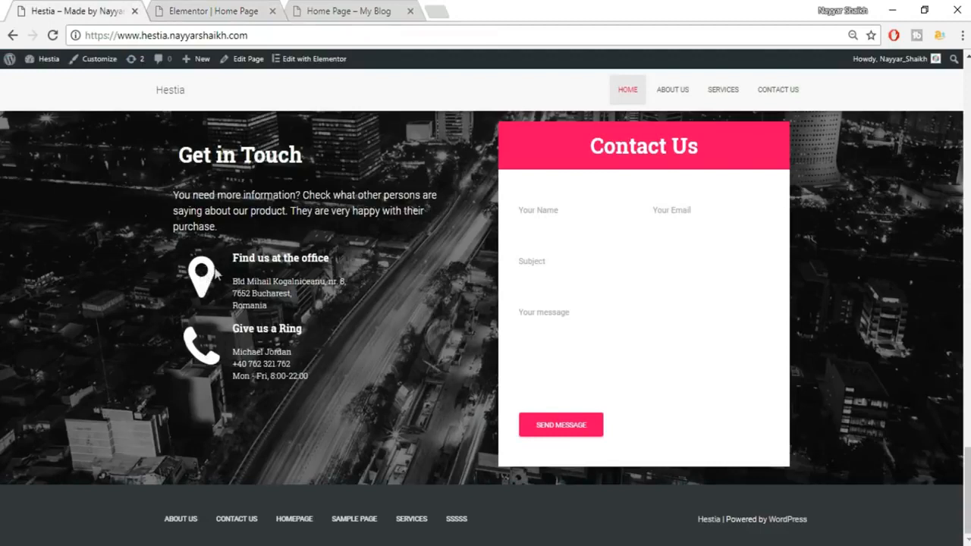
{"action": "left_click", "coordinate": [214, 9]}
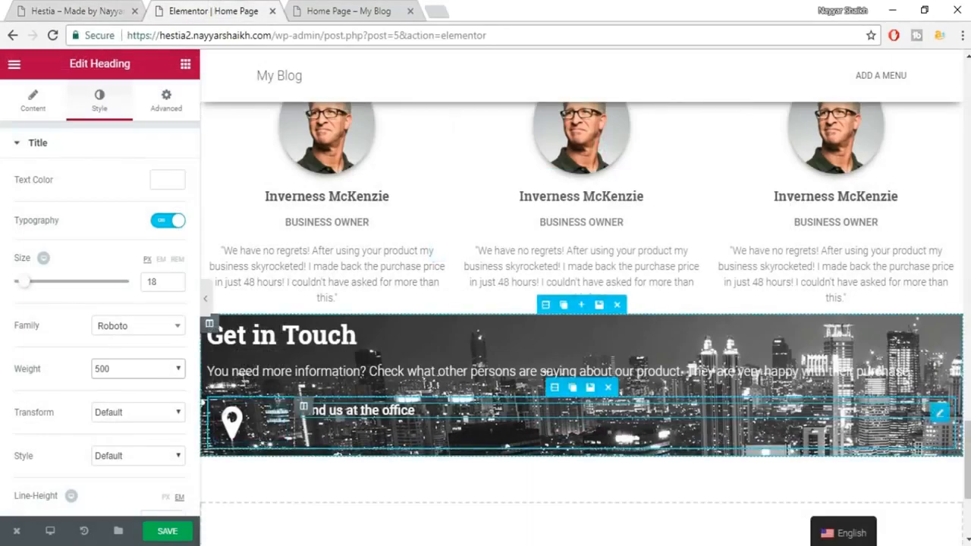
{"action": "scroll", "coordinate": [284, 184], "scroll_direction": "down", "scroll_amount": 2}
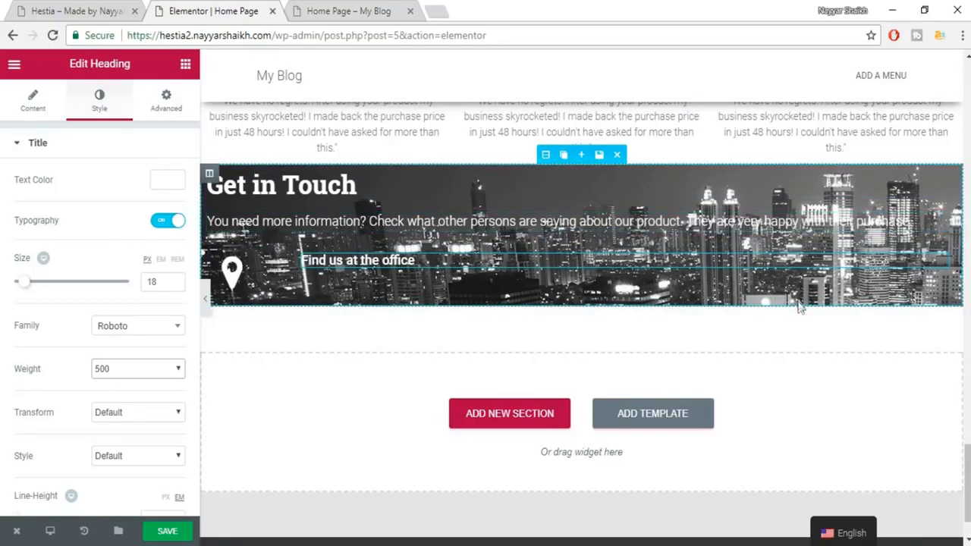
Give the Get in Touch section a classic black #000000 background overlay.
{"action": "left_click", "coordinate": [546, 155]}
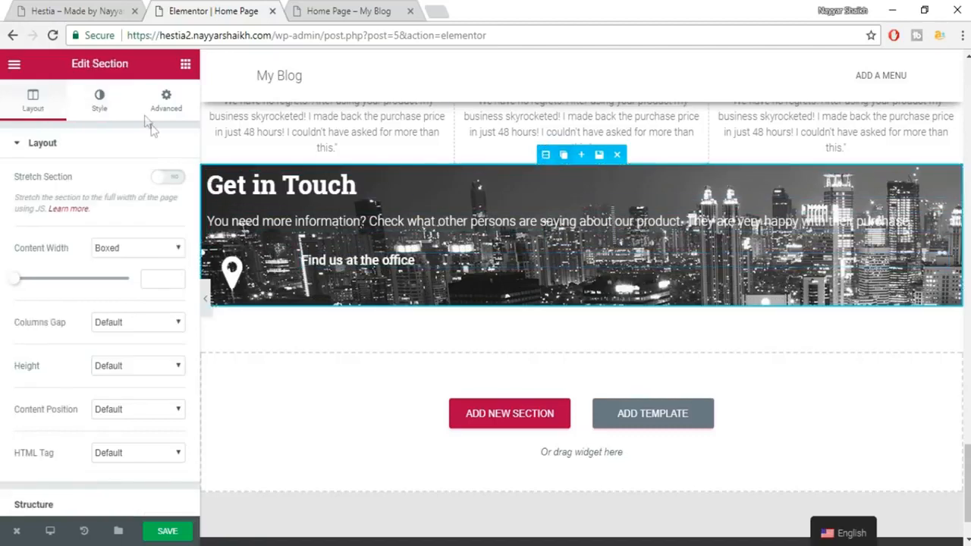
{"action": "left_click", "coordinate": [99, 103]}
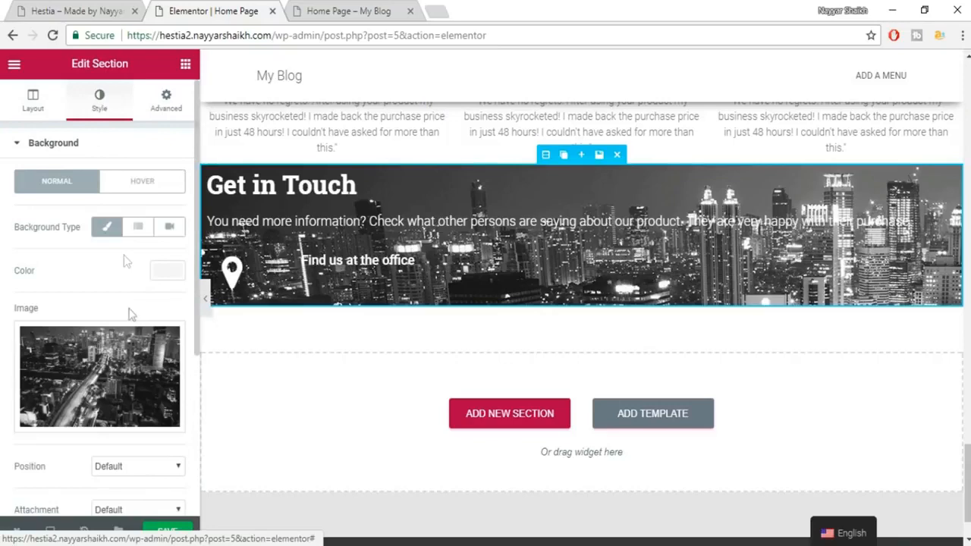
{"action": "scroll", "coordinate": [152, 364], "scroll_direction": "down", "scroll_amount": 5}
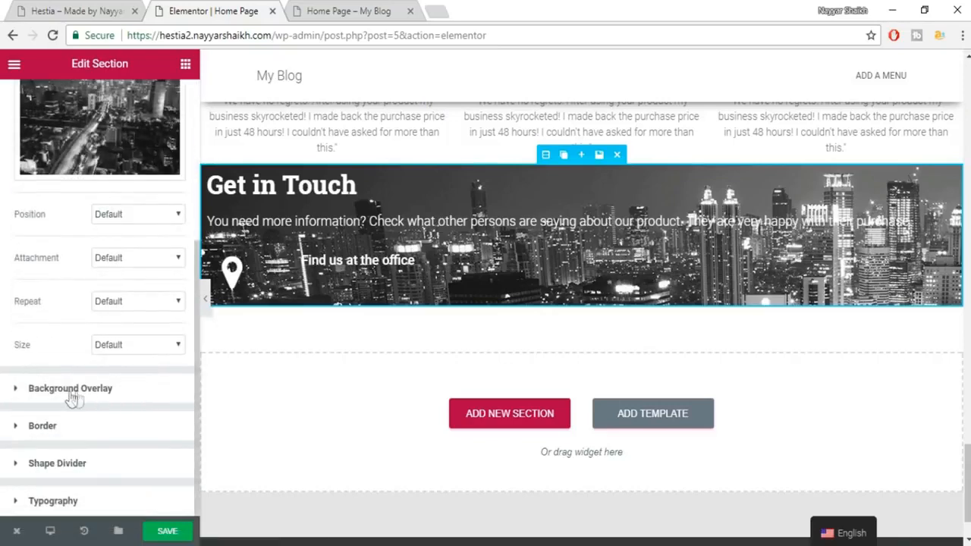
{"action": "left_click", "coordinate": [68, 390]}
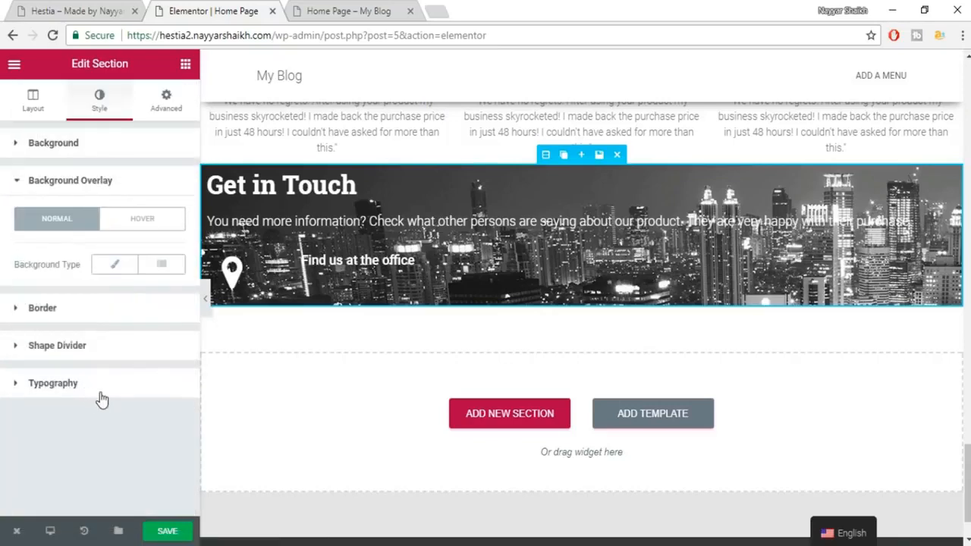
{"action": "left_click", "coordinate": [116, 266]}
{"action": "left_click", "coordinate": [166, 311]}
{"action": "left_click", "coordinate": [120, 471]}
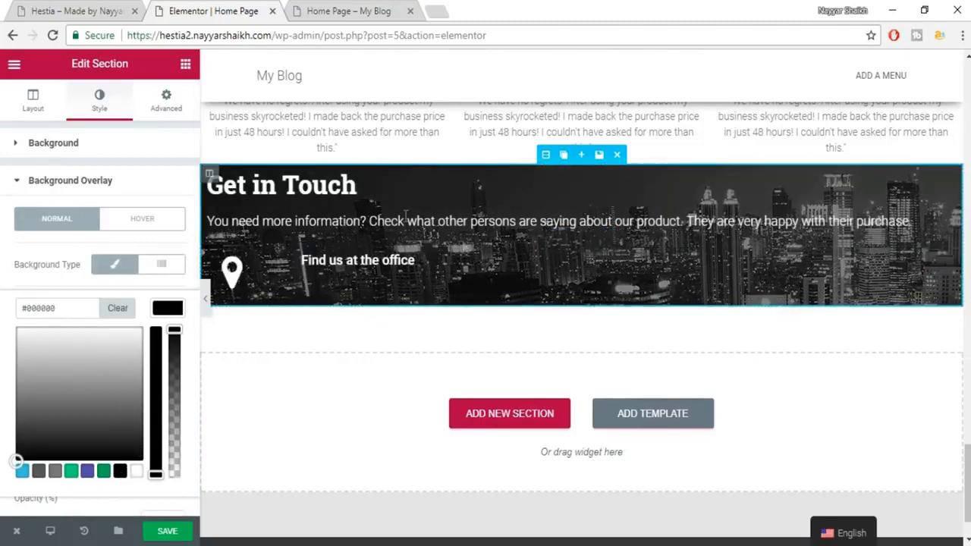
Save the page and add a new Heading widget to the Get in Touch section.
{"action": "scroll", "coordinate": [418, 303], "scroll_direction": "down", "scroll_amount": 1}
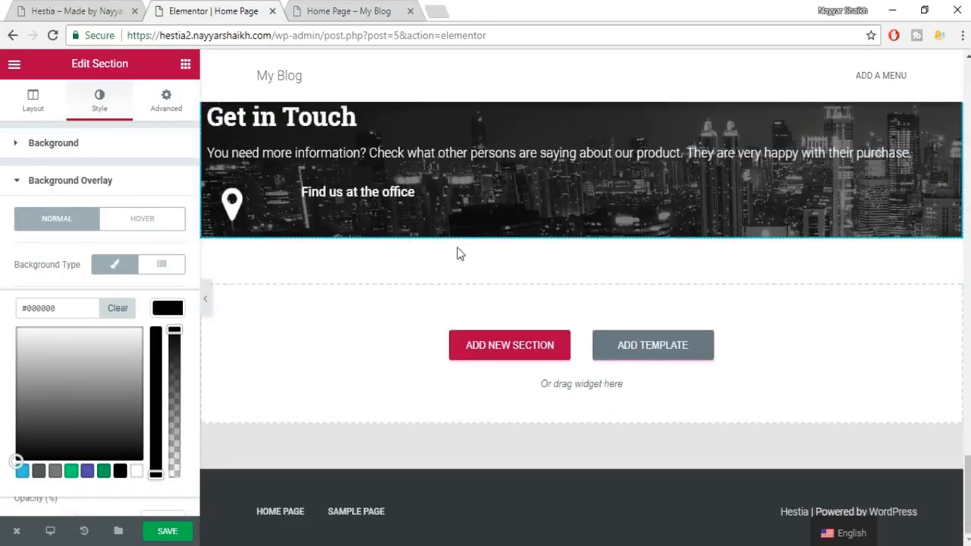
{"action": "scroll", "coordinate": [516, 288], "scroll_direction": "up", "scroll_amount": 1}
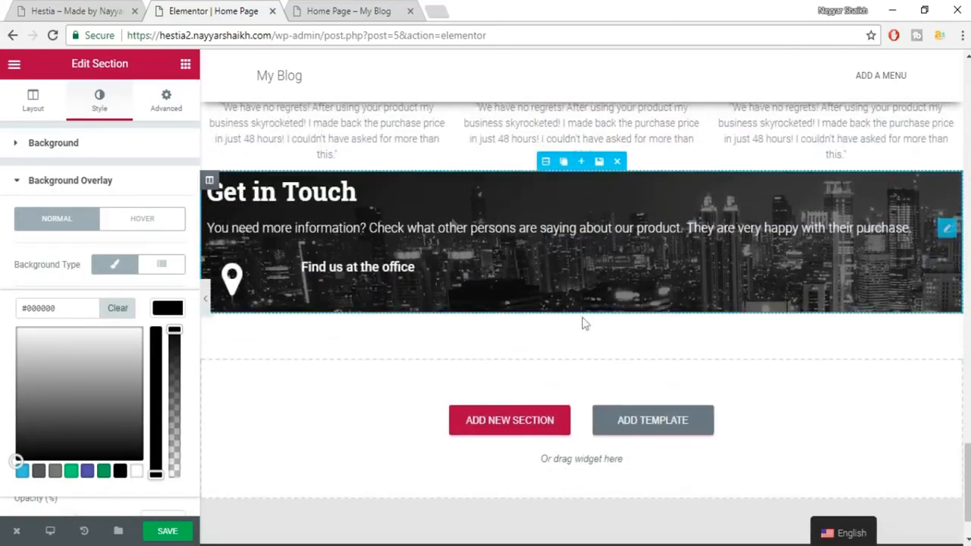
{"action": "left_click", "coordinate": [166, 531]}
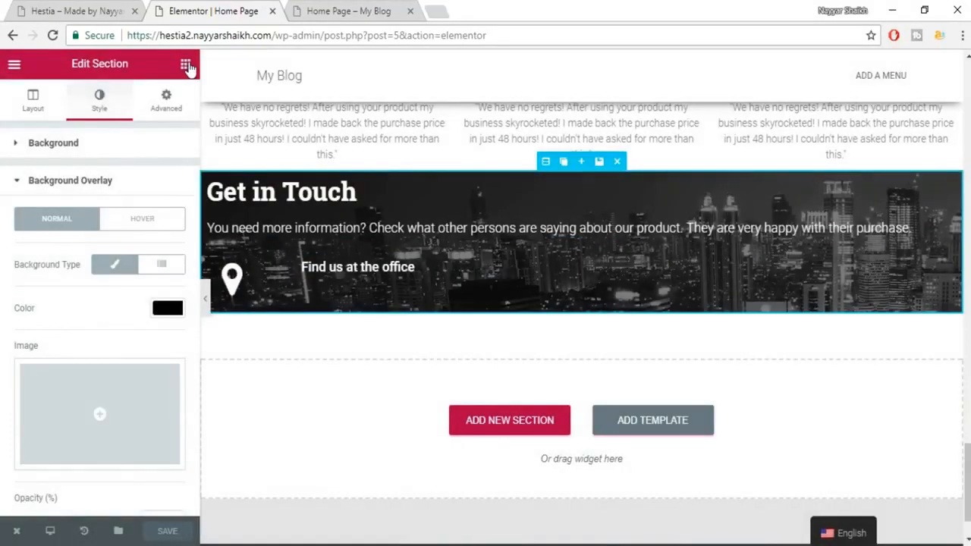
{"action": "left_click", "coordinate": [186, 65]}
{"action": "left_click_drag", "start_coordinate": [148, 171], "coordinate": [484, 271]}
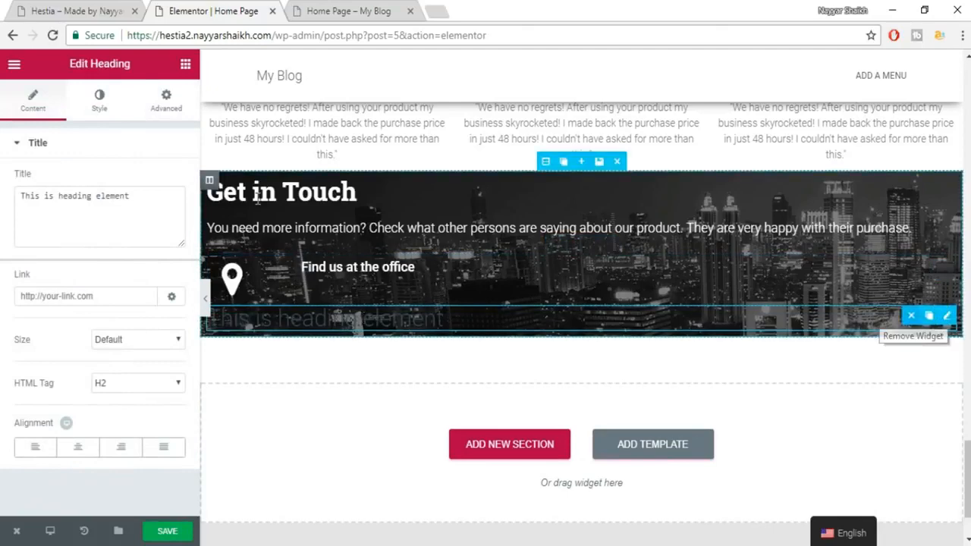
Put a new heading under 'Find us at the office' and paste the live site's office address into it.
{"action": "left_click", "coordinate": [911, 316]}
{"action": "left_click_drag", "start_coordinate": [154, 166], "coordinate": [390, 269]}
{"action": "left_click", "coordinate": [454, 305]}
{"action": "left_click", "coordinate": [76, 11]}
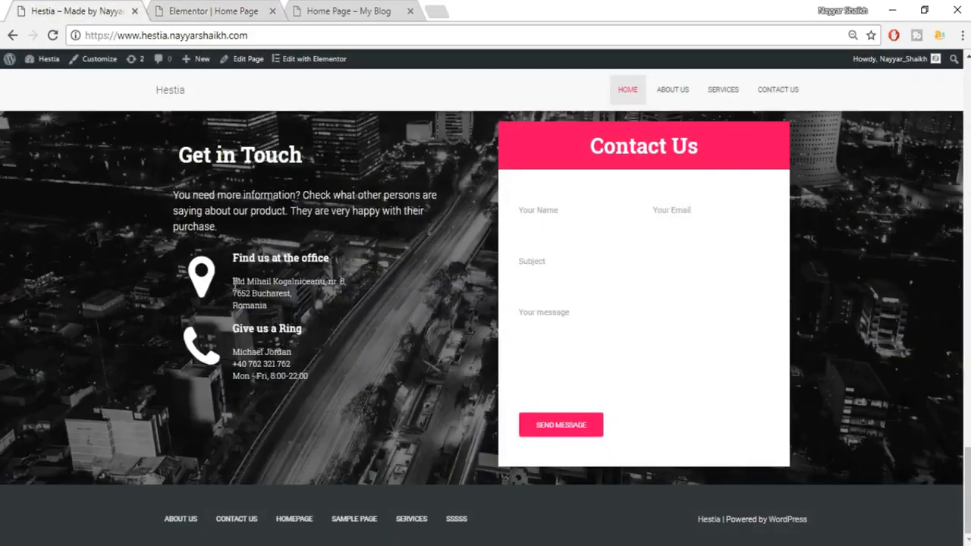
{"action": "triple_click", "coordinate": [282, 296]}
{"action": "key", "text": "ctrl+c"}
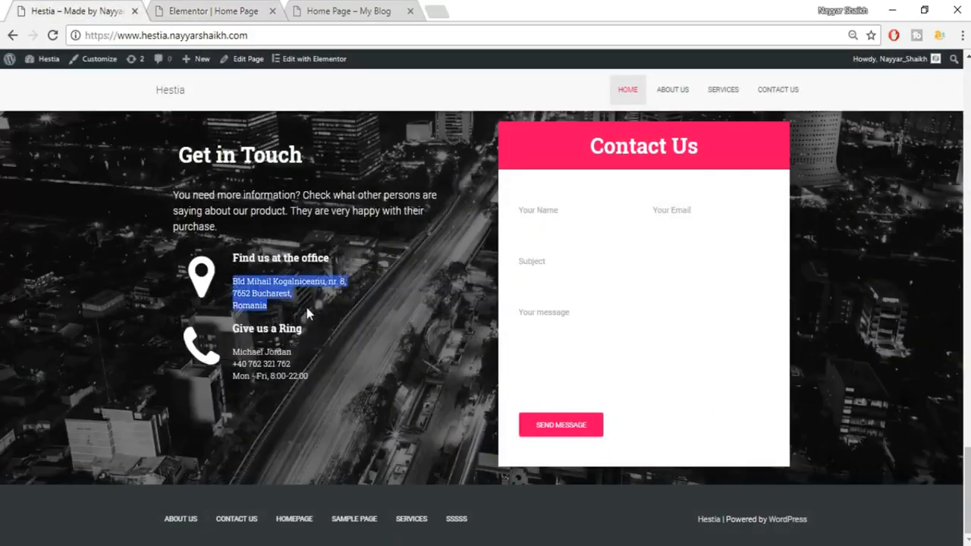
{"action": "left_click", "coordinate": [201, 10]}
{"action": "triple_click", "coordinate": [144, 206]}
{"action": "key", "text": "ctrl+v"}
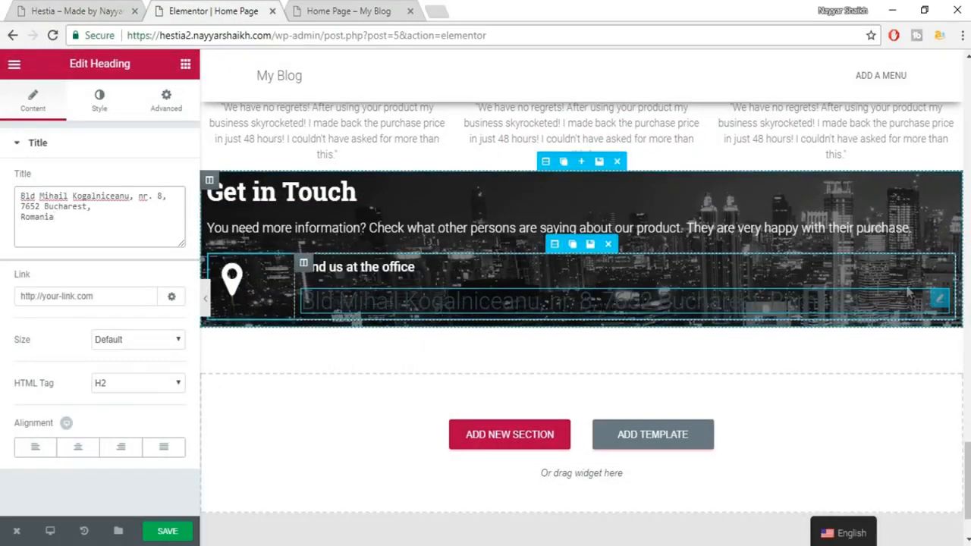
Make the address text white #ffffff and insert a </br> after 'nr. 8,'.
{"action": "left_click", "coordinate": [100, 100]}
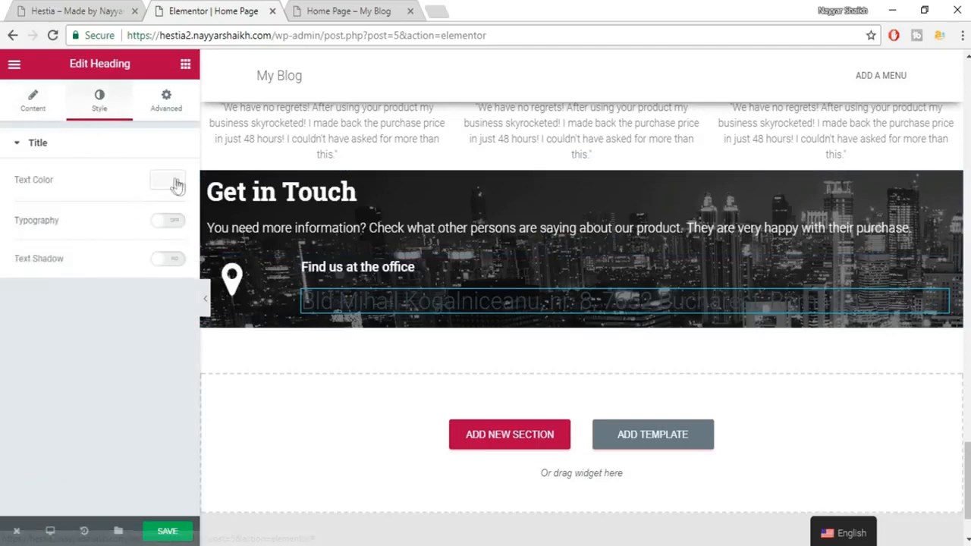
{"action": "left_click", "coordinate": [170, 182]}
{"action": "left_click", "coordinate": [137, 344]}
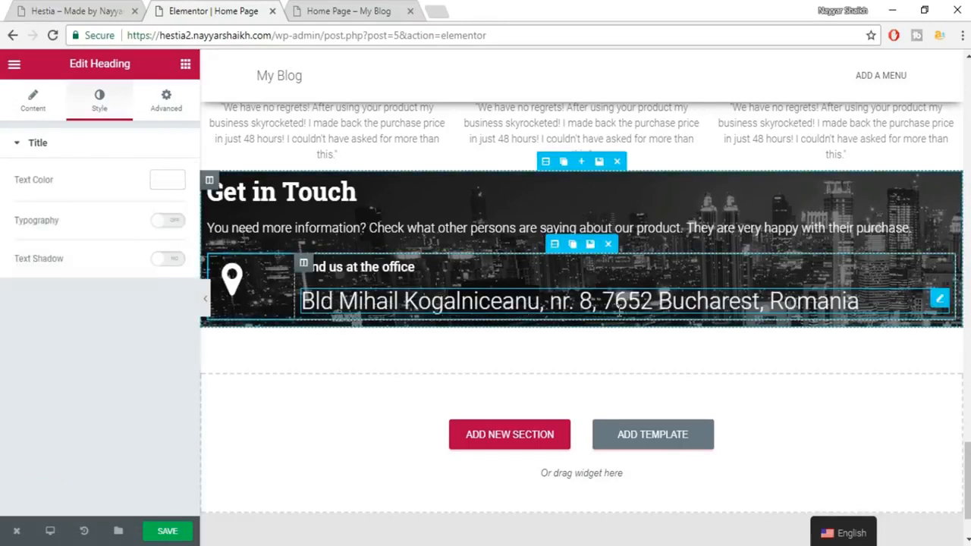
{"action": "left_click", "coordinate": [34, 102]}
{"action": "left_click", "coordinate": [169, 199]}
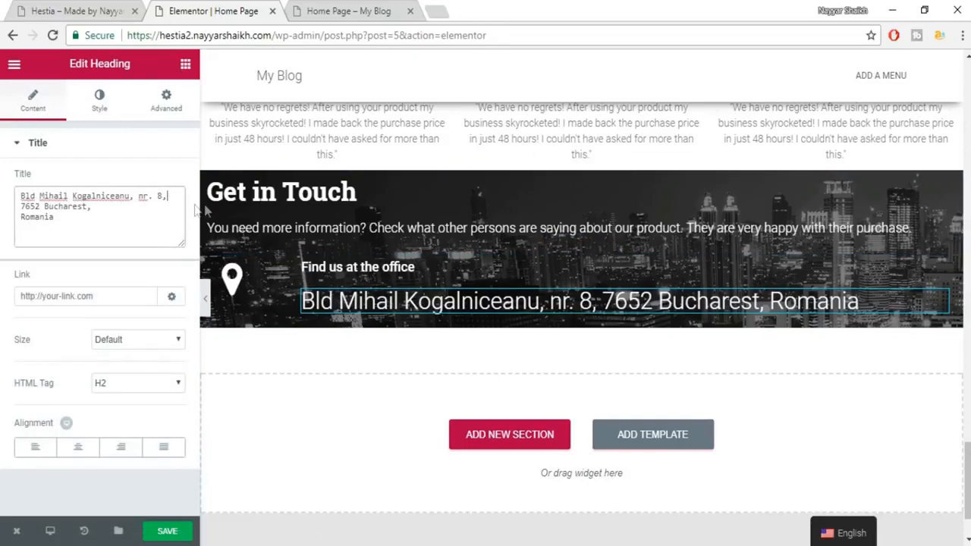
{"action": "type", "text": "</"}
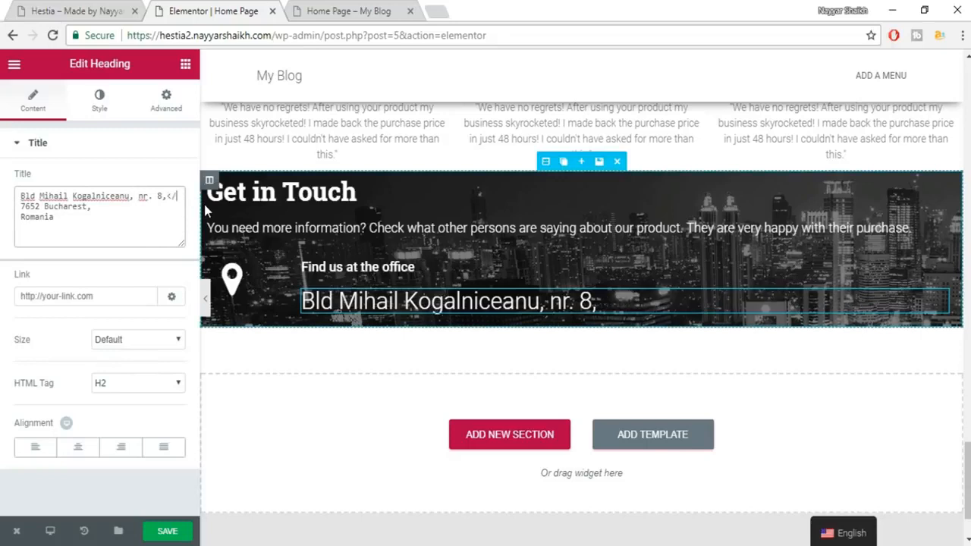
{"action": "type", "text": "br>"}
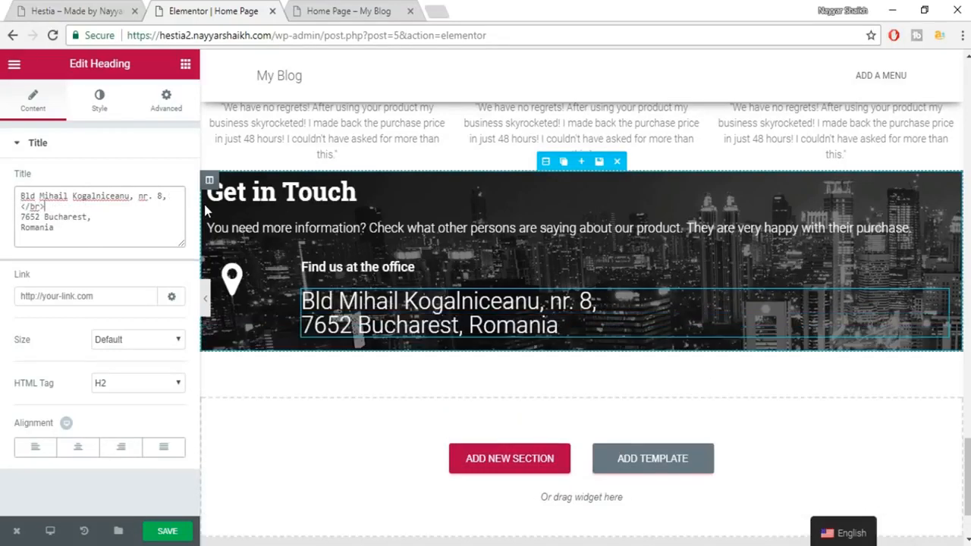
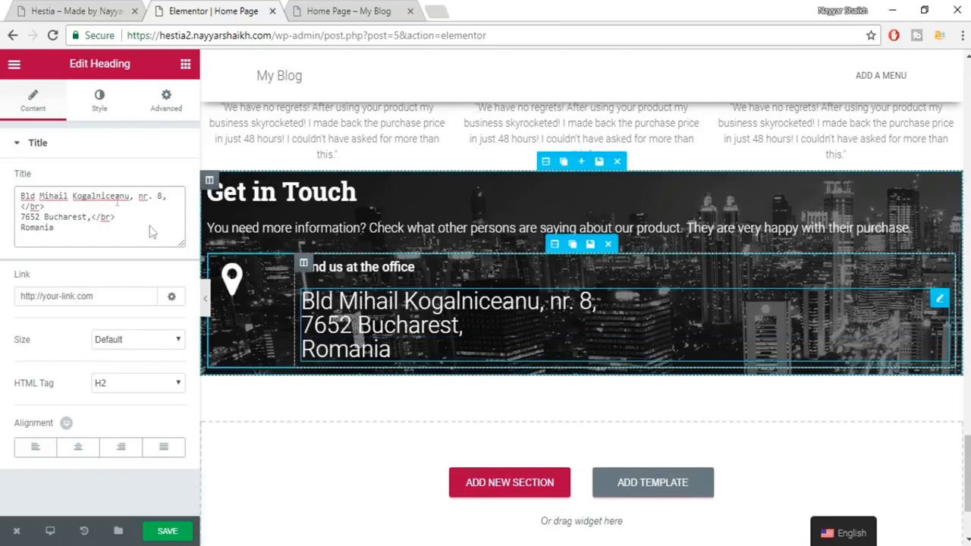
Give the office address custom typography at 14 px in the Roboto font.
{"action": "left_click", "coordinate": [99, 101]}
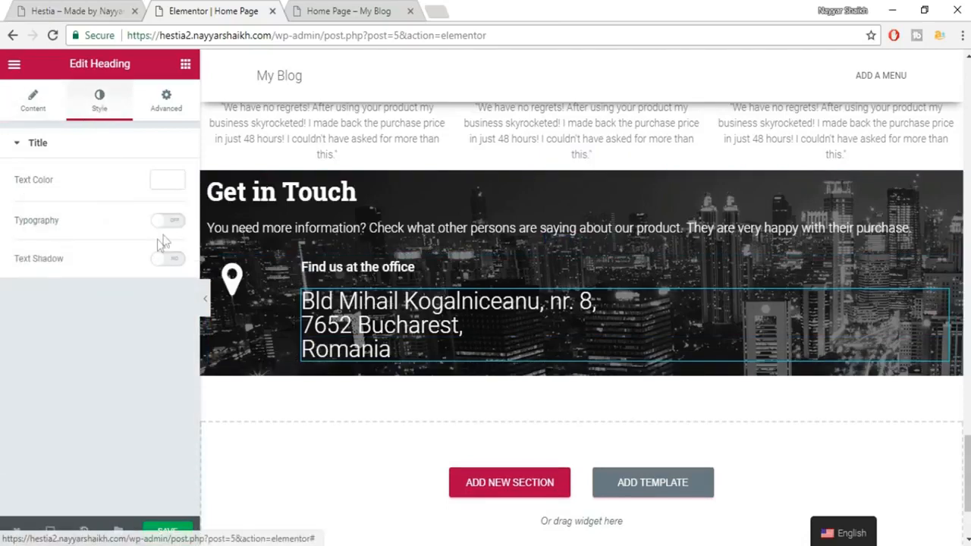
{"action": "left_click", "coordinate": [167, 220]}
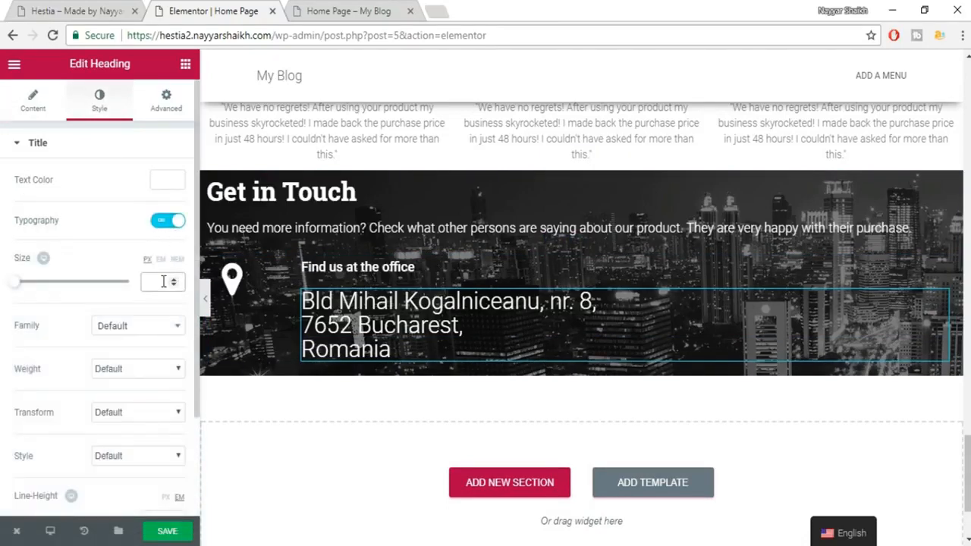
{"action": "left_click", "coordinate": [163, 281]}
{"action": "type", "text": "14"}
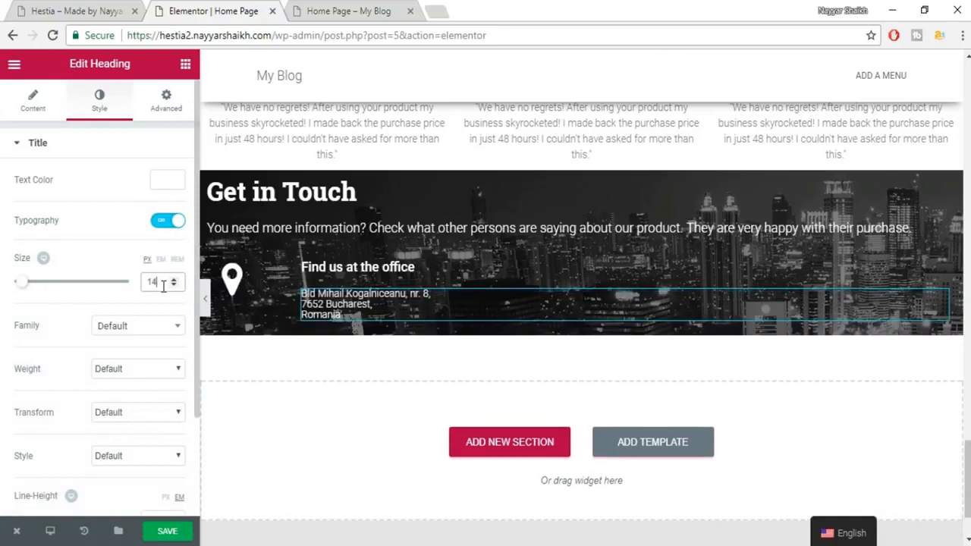
{"action": "left_click", "coordinate": [143, 327]}
{"action": "type", "text": "robo"}
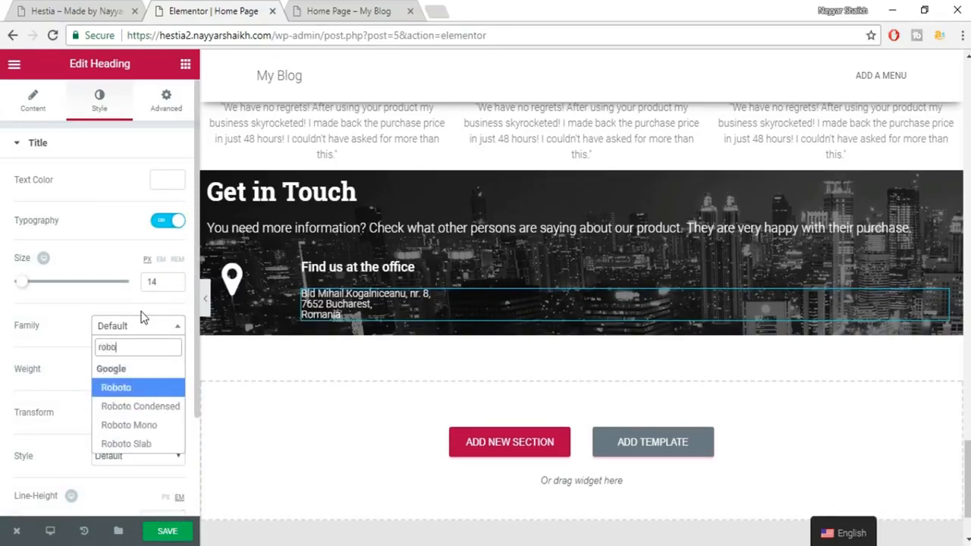
{"action": "key", "text": "Return"}
Set the address line height to 1.4 and save the page.
{"action": "scroll", "coordinate": [146, 474], "scroll_direction": "down", "scroll_amount": 1}
{"action": "left_click", "coordinate": [153, 443]}
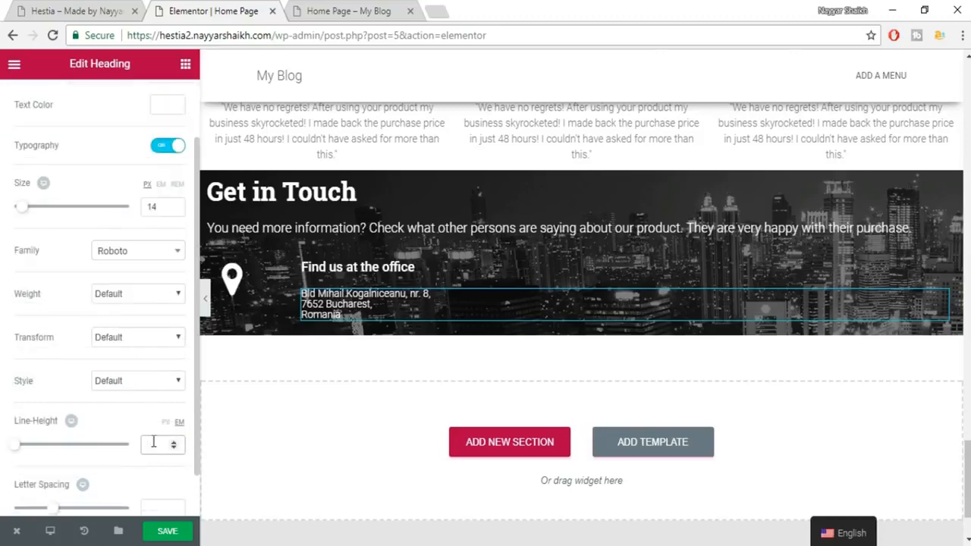
{"action": "type", "text": "1.4"}
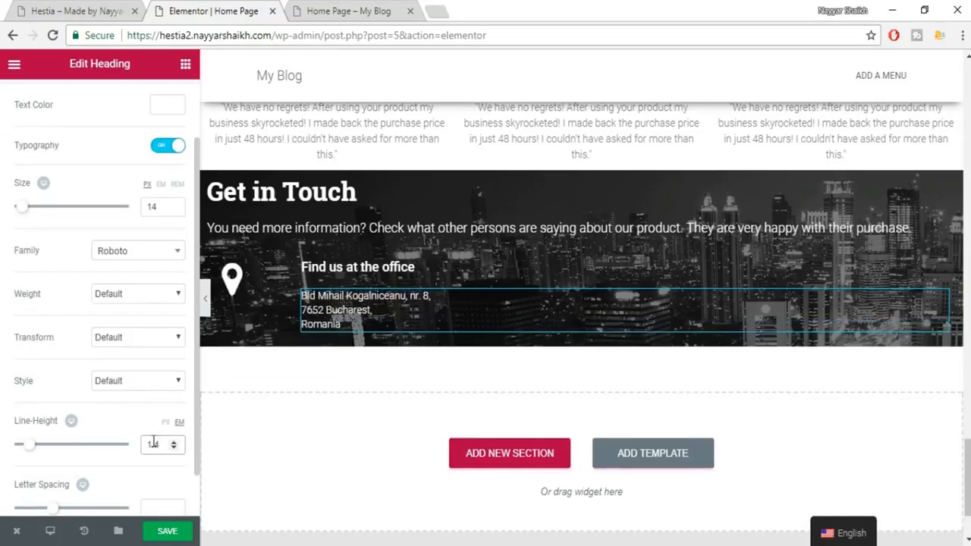
{"action": "left_click", "coordinate": [171, 533]}
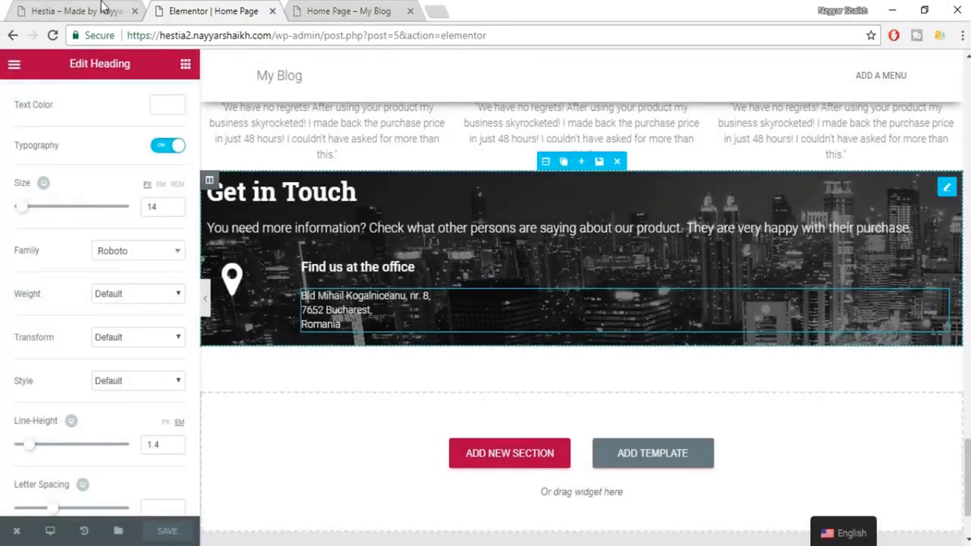
Add a second column to Get in Touch, matching the live site, and narrow the map-marker column.
{"action": "left_click", "coordinate": [104, 7]}
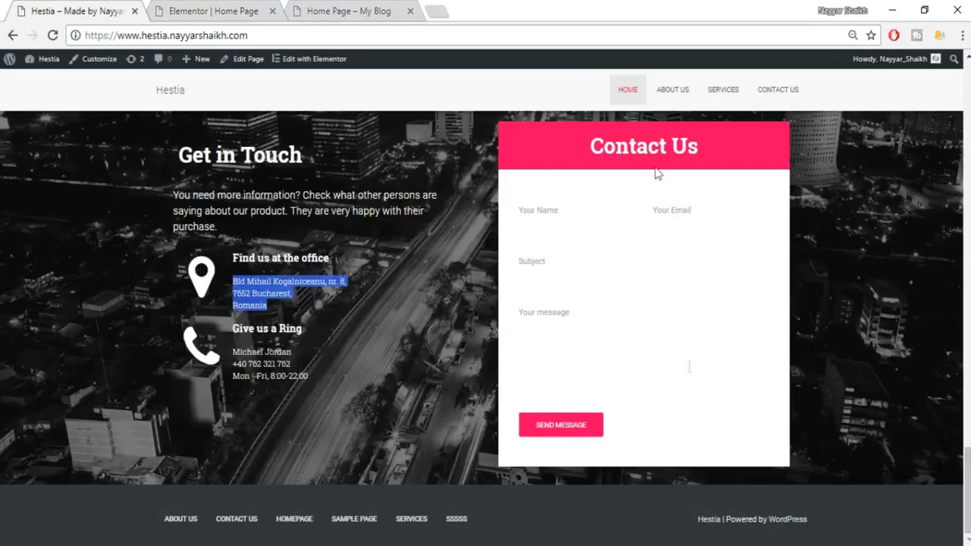
{"action": "left_click", "coordinate": [220, 11]}
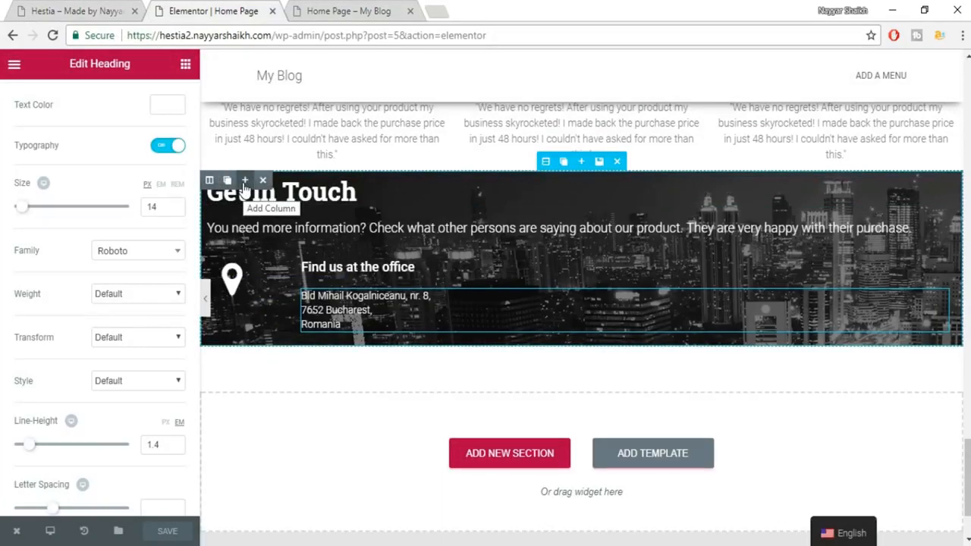
{"action": "left_click", "coordinate": [244, 182]}
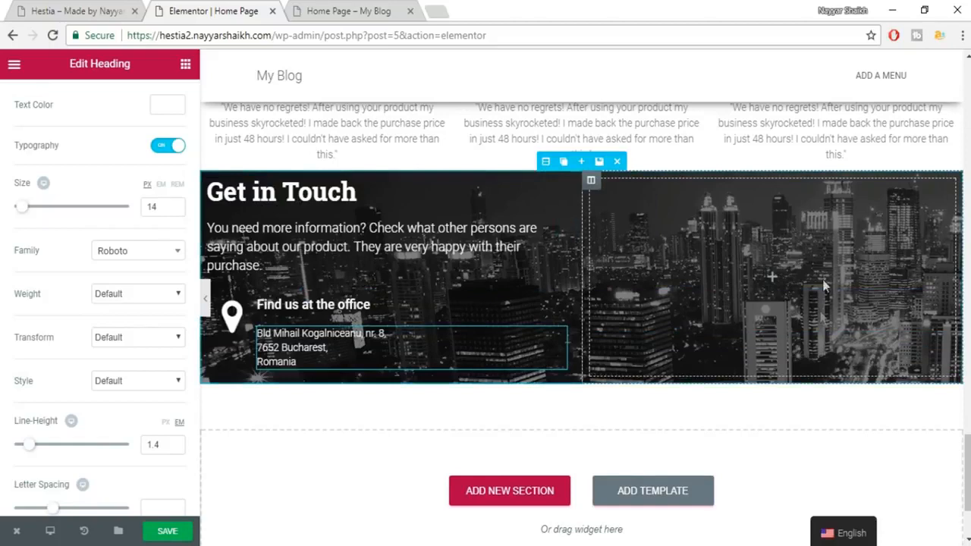
{"action": "left_click", "coordinate": [129, 7]}
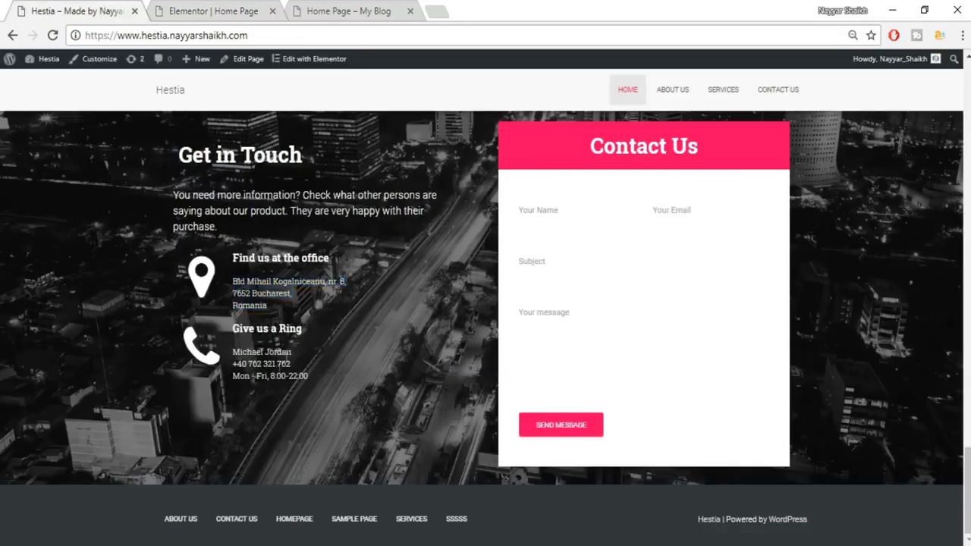
{"action": "left_click", "coordinate": [184, 15]}
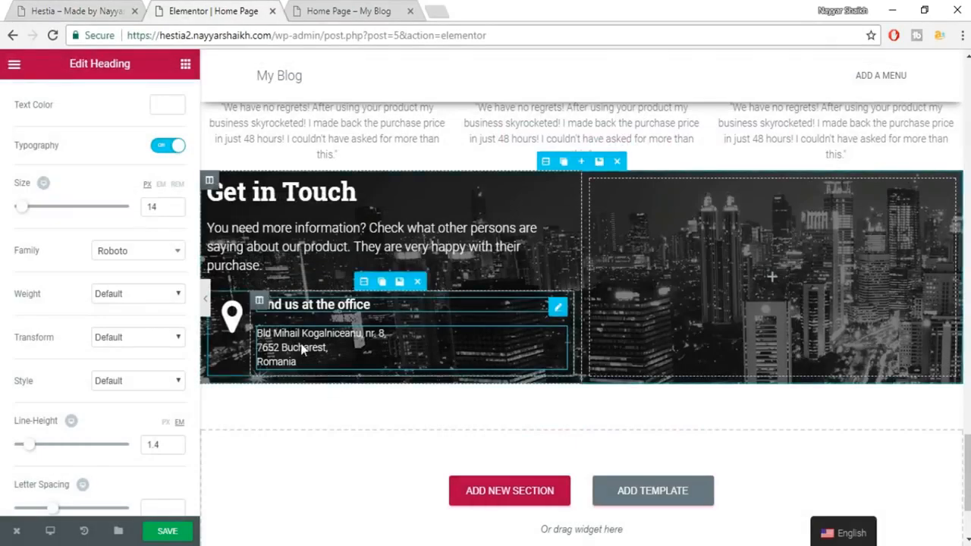
{"action": "left_click_drag", "start_coordinate": [249, 327], "coordinate": [273, 327]}
Resize the map-marker icon to 74, save the page, and switch to the Home Page tab.
{"action": "left_click", "coordinate": [233, 322]}
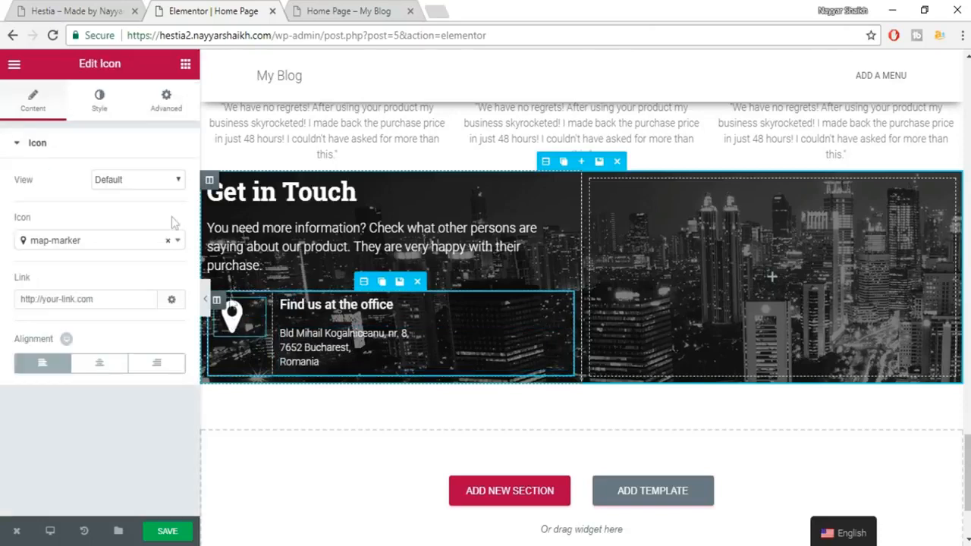
{"action": "left_click", "coordinate": [98, 115]}
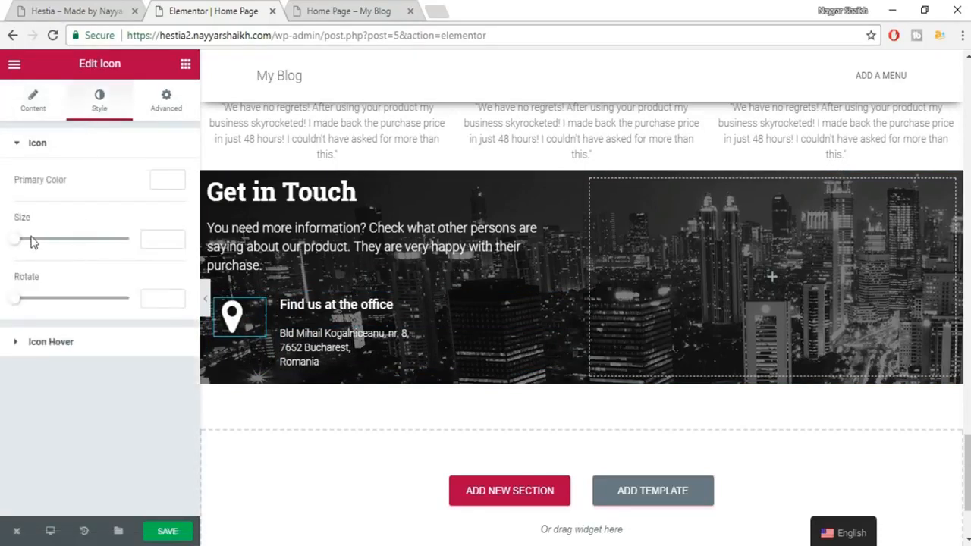
{"action": "mouse_move", "coordinate": [21, 248]}
{"action": "left_mouse_down"}
{"action": "mouse_move", "coordinate": [74, 248]}
{"action": "mouse_move", "coordinate": [41, 252]}
{"action": "left_mouse_up"}
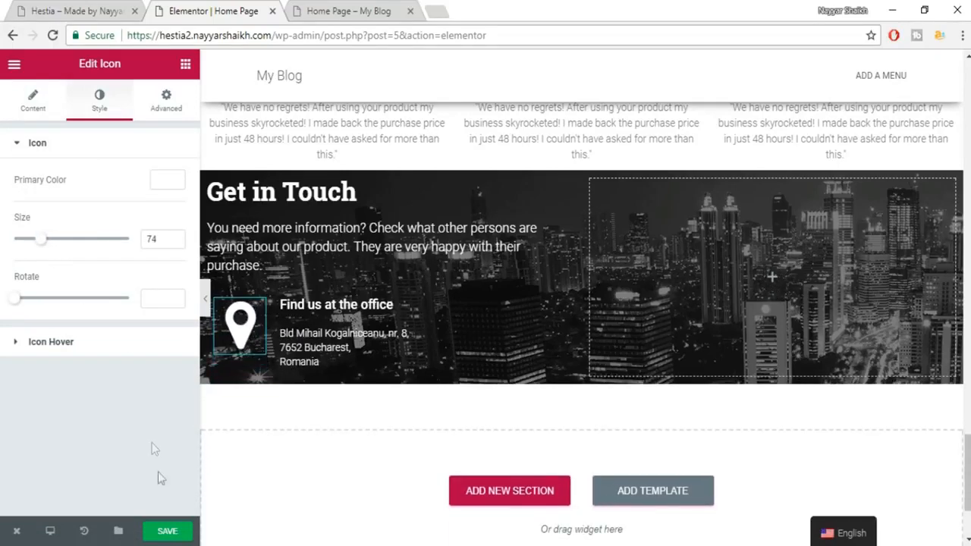
{"action": "left_click", "coordinate": [168, 535]}
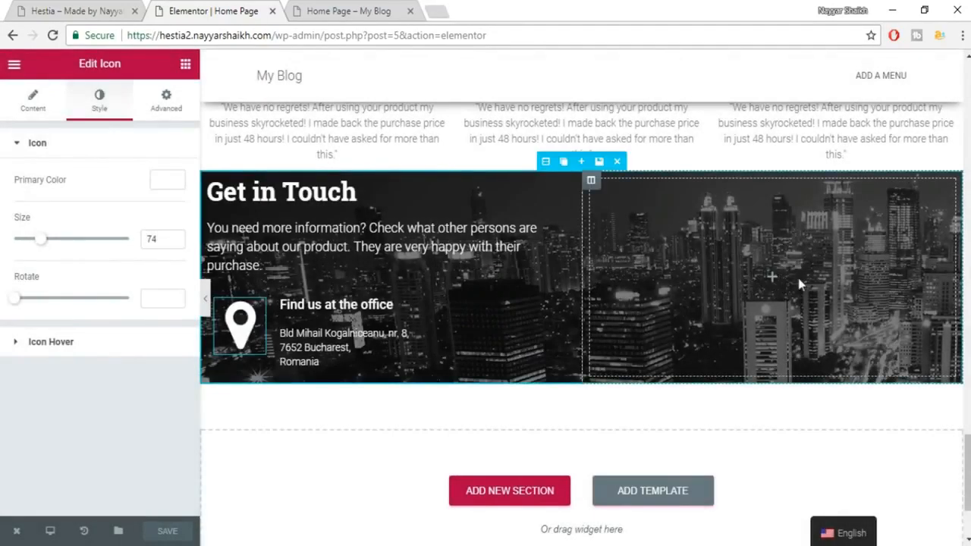
{"action": "left_click", "coordinate": [350, 9]}
Go from the Dashboard to Pirate Forms and select the [pirate_forms] shortcode.
{"action": "mouse_move", "coordinate": [64, 68]}
{"action": "left_click", "coordinate": [59, 91]}
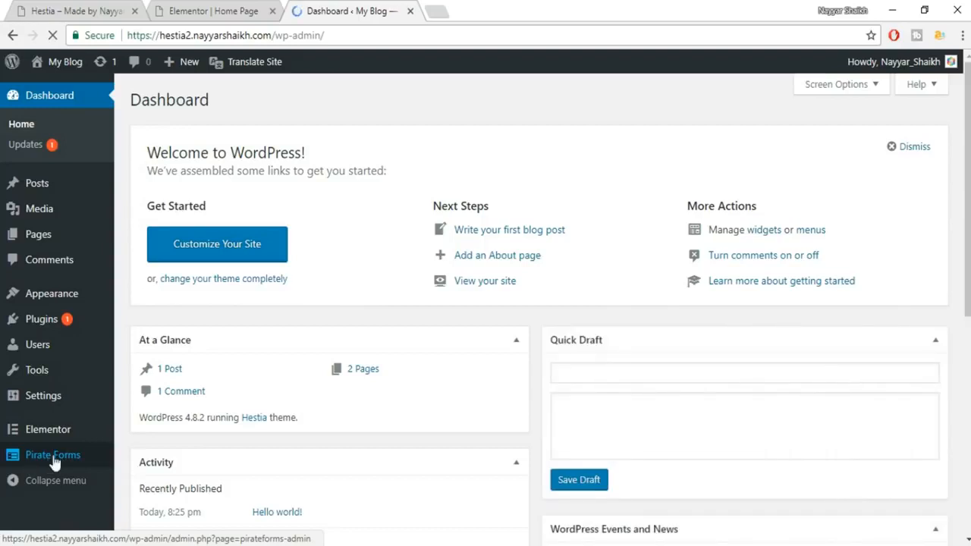
{"action": "left_click", "coordinate": [52, 455]}
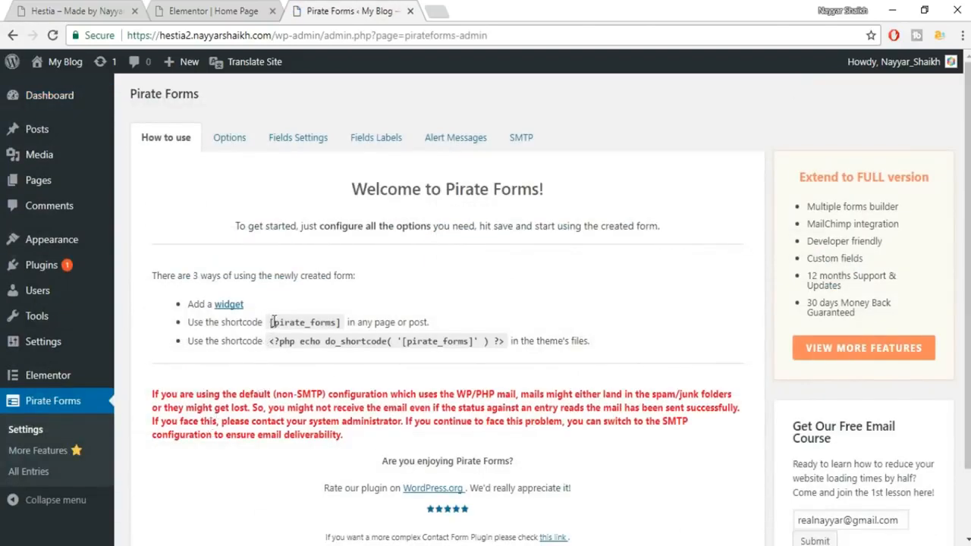
{"action": "left_click_drag", "start_coordinate": [307, 318], "coordinate": [333, 318]}
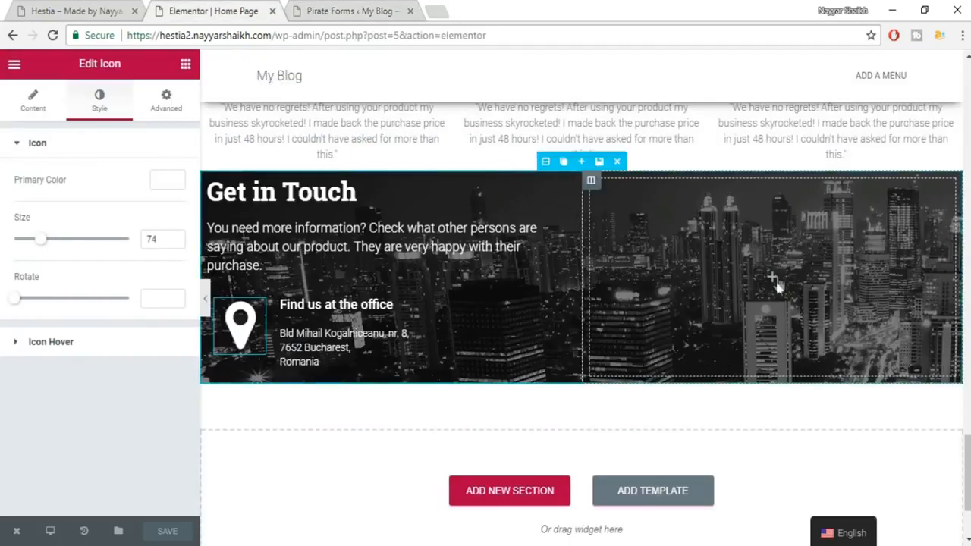
Drop a Heading widget, then an HTML widget below it, into Get in Touch's right column.
{"action": "left_click", "coordinate": [185, 63]}
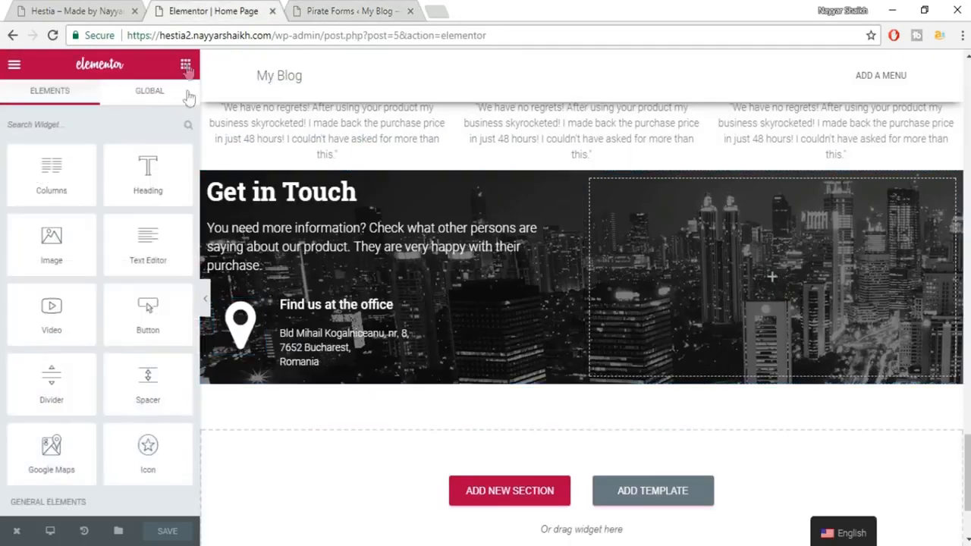
{"action": "left_click_drag", "start_coordinate": [144, 185], "coordinate": [754, 304]}
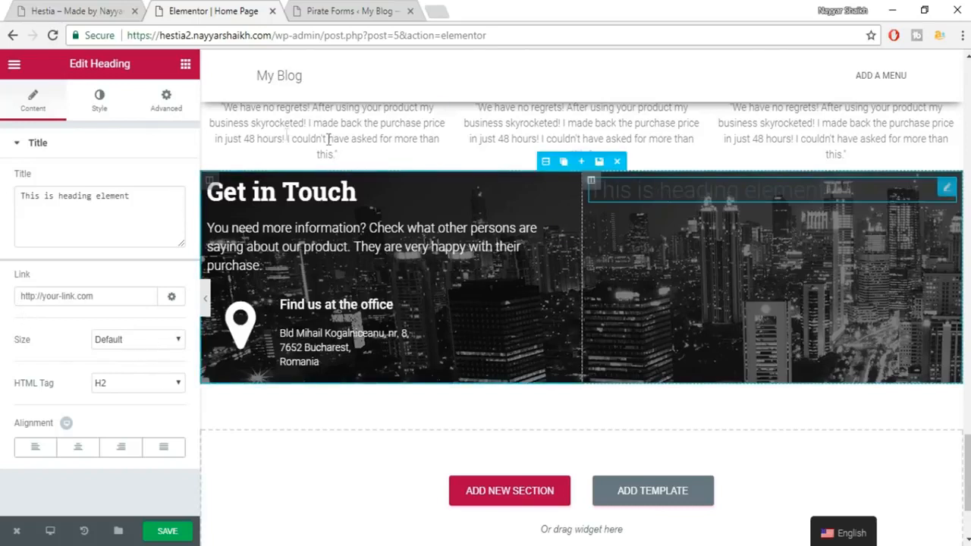
{"action": "left_click", "coordinate": [185, 65]}
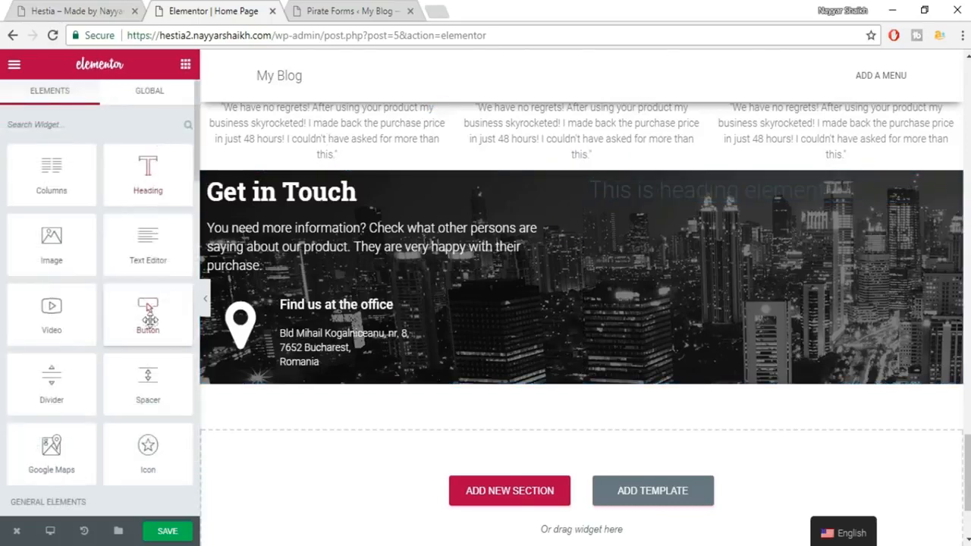
{"action": "scroll", "coordinate": [156, 379], "scroll_direction": "down", "scroll_amount": 5}
{"action": "scroll", "coordinate": [156, 380], "scroll_direction": "down", "scroll_amount": 5}
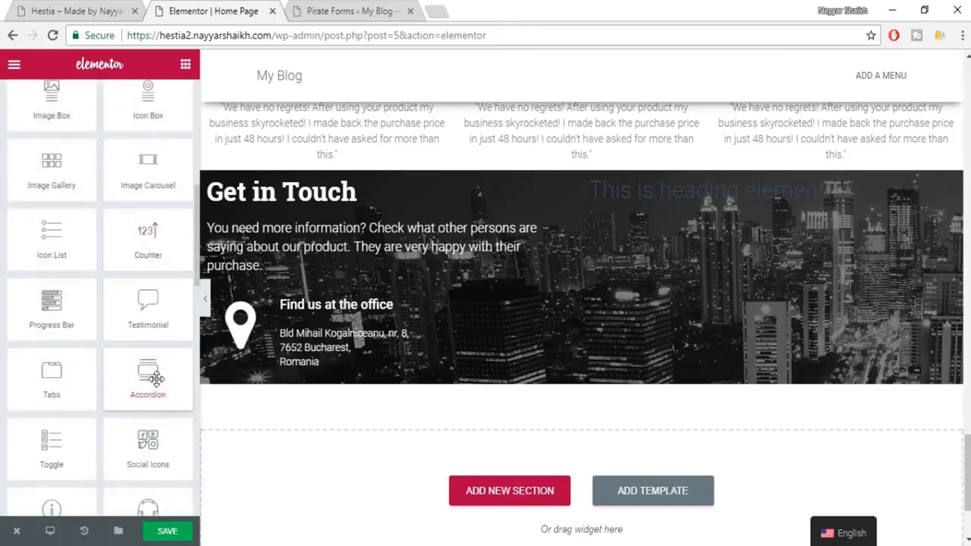
{"action": "scroll", "coordinate": [143, 409], "scroll_direction": "down", "scroll_amount": 1}
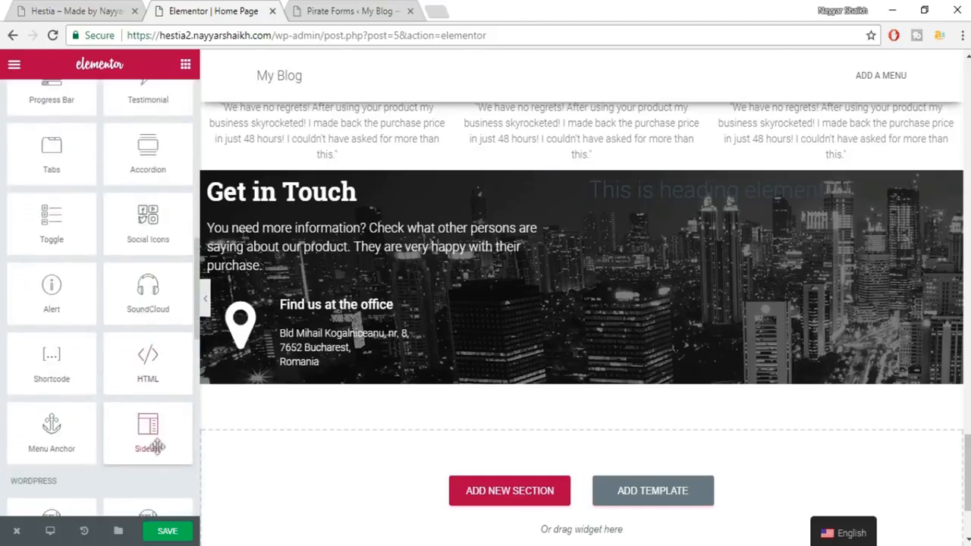
{"action": "scroll", "coordinate": [144, 386], "scroll_direction": "up", "scroll_amount": 1}
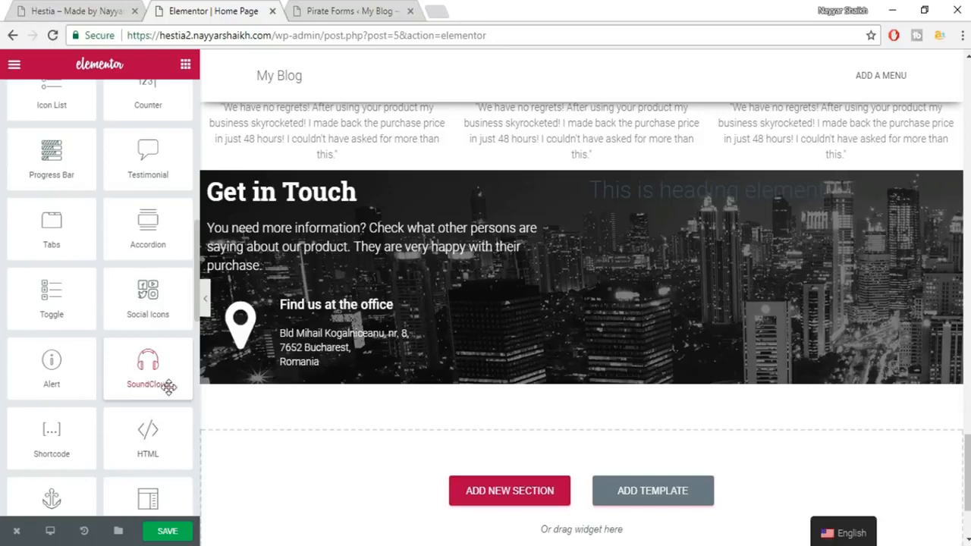
{"action": "scroll", "coordinate": [168, 387], "scroll_direction": "up", "scroll_amount": 2}
{"action": "scroll", "coordinate": [168, 387], "scroll_direction": "up", "scroll_amount": 6}
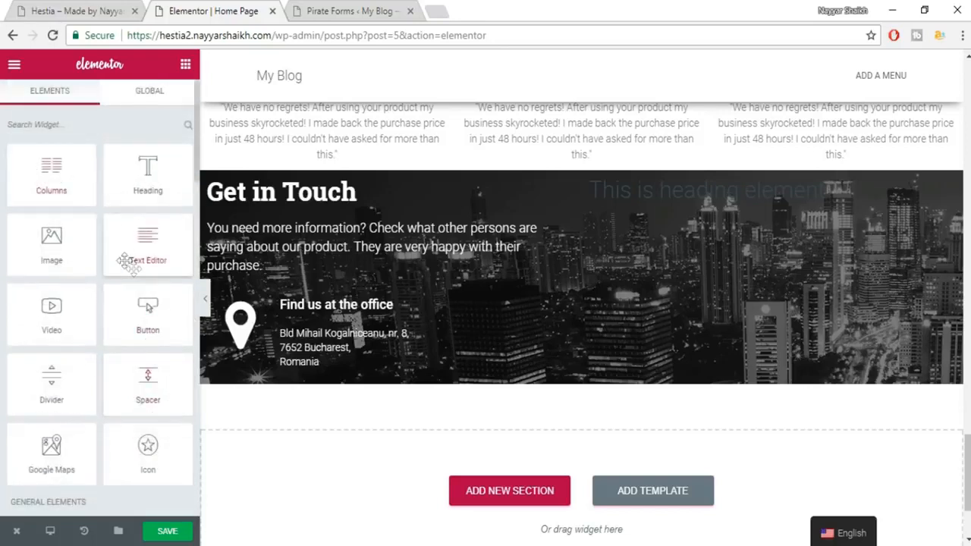
{"action": "scroll", "coordinate": [134, 269], "scroll_direction": "down", "scroll_amount": 5}
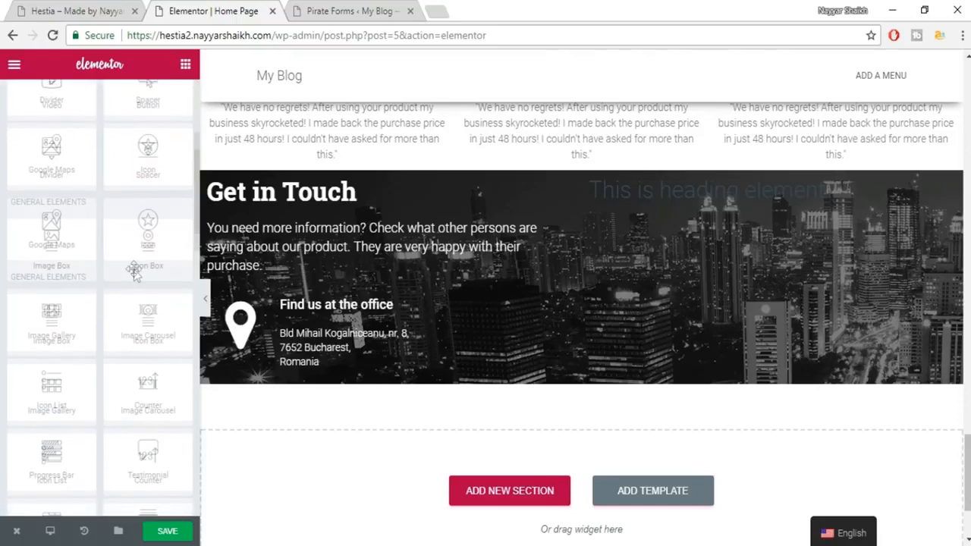
{"action": "scroll", "coordinate": [133, 269], "scroll_direction": "down", "scroll_amount": 4}
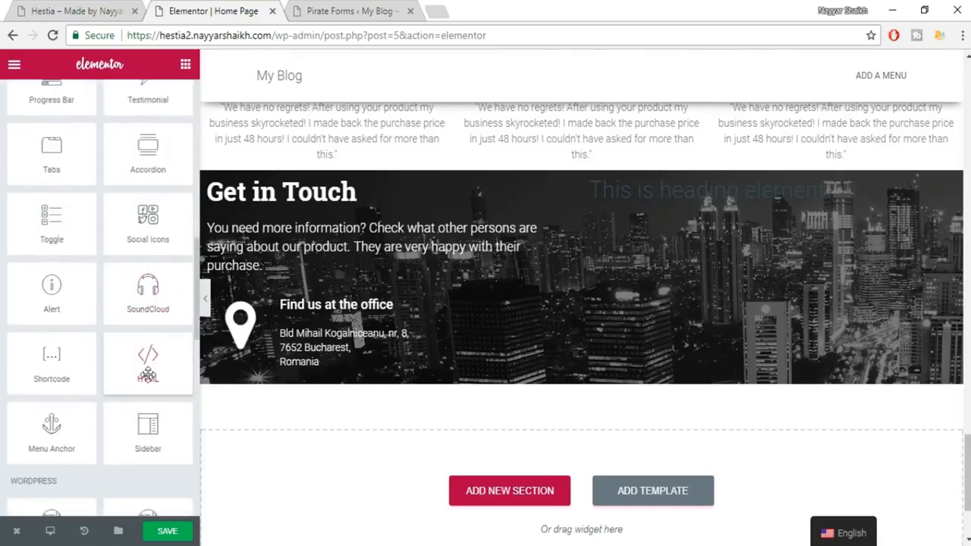
{"action": "left_click_drag", "start_coordinate": [155, 367], "coordinate": [761, 199]}
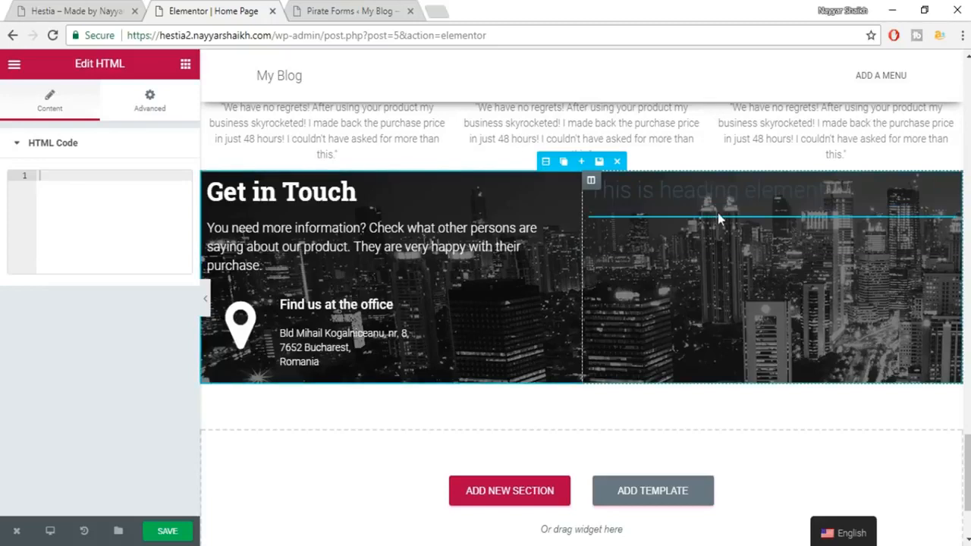
Paste [pirate_forms] into the HTML widget, save, and reload the editor down to Get in Touch.
{"action": "left_click", "coordinate": [100, 195]}
{"action": "type", "text": "[pirate_forms]"}
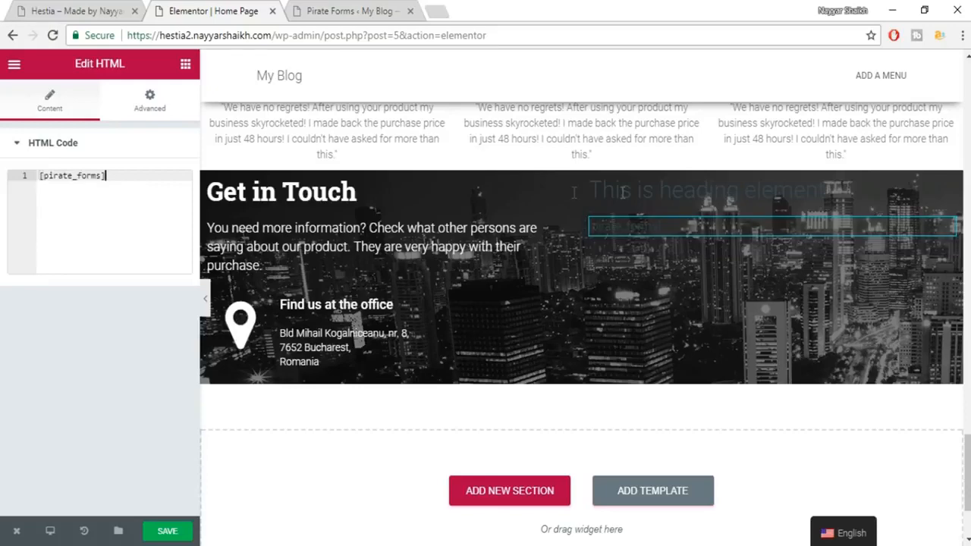
{"action": "left_click", "coordinate": [178, 533]}
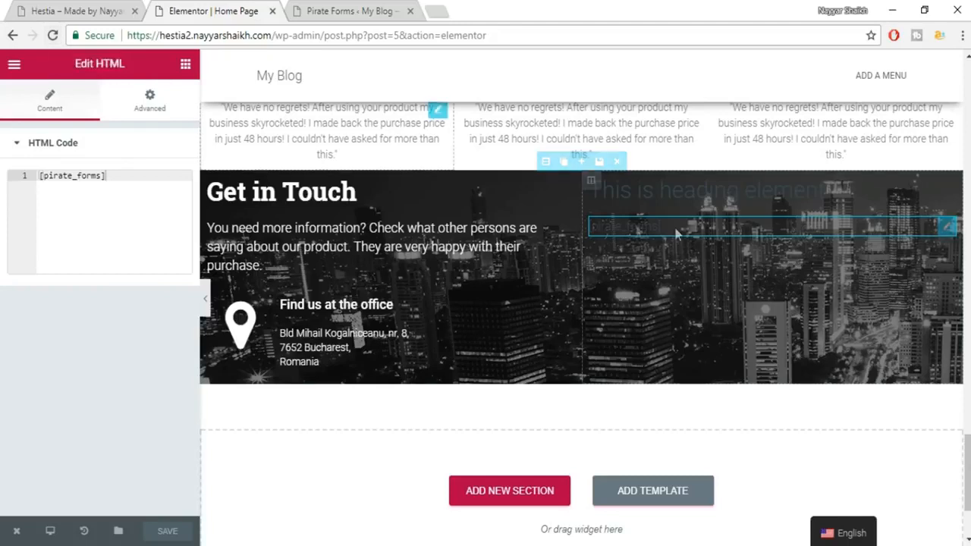
{"action": "left_click", "coordinate": [51, 36]}
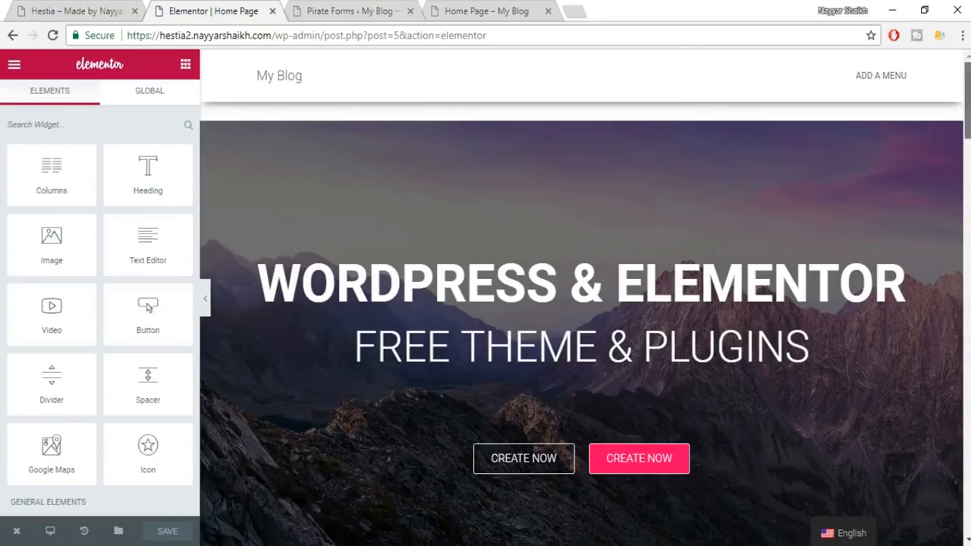
{"action": "left_click_drag", "start_coordinate": [969, 100], "coordinate": [969, 455]}
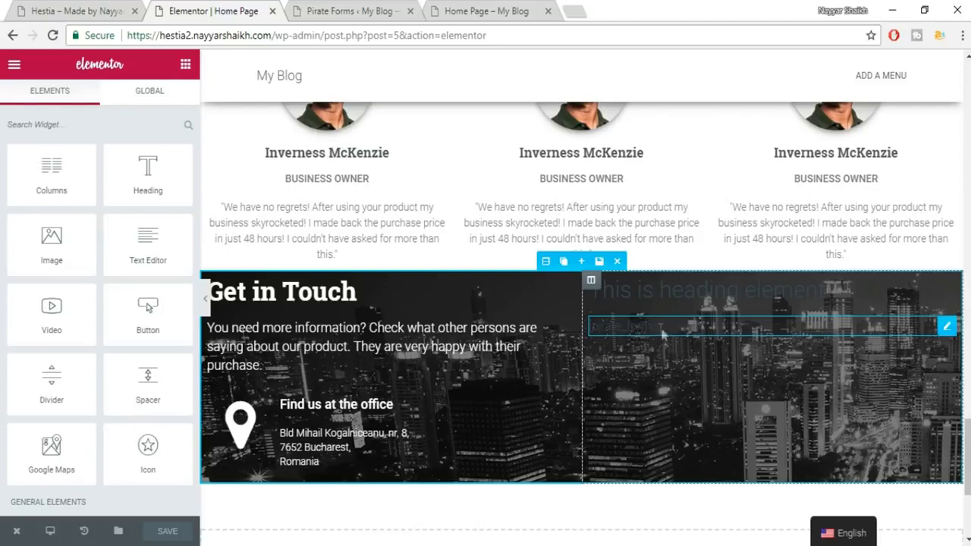
Reload the live home page and tab through the contact form's Your Name and Your Email fields.
{"action": "left_click", "coordinate": [478, 11]}
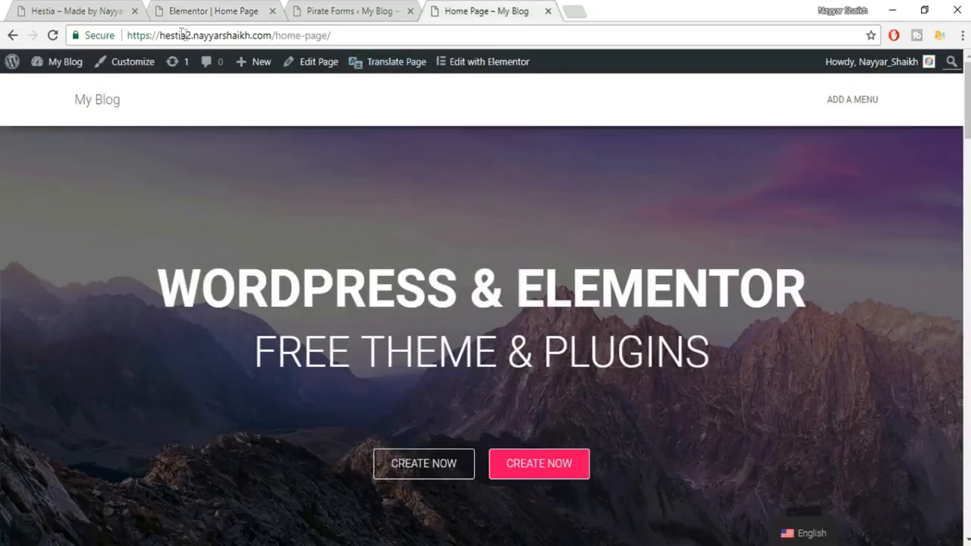
{"action": "left_click", "coordinate": [53, 36]}
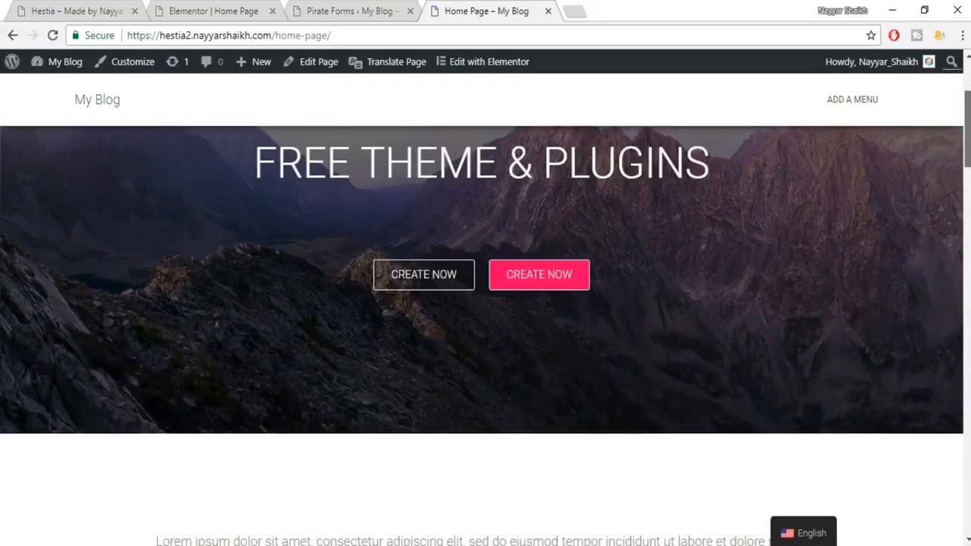
{"action": "scroll", "coordinate": [486, 334], "scroll_direction": "down", "scroll_amount": 20}
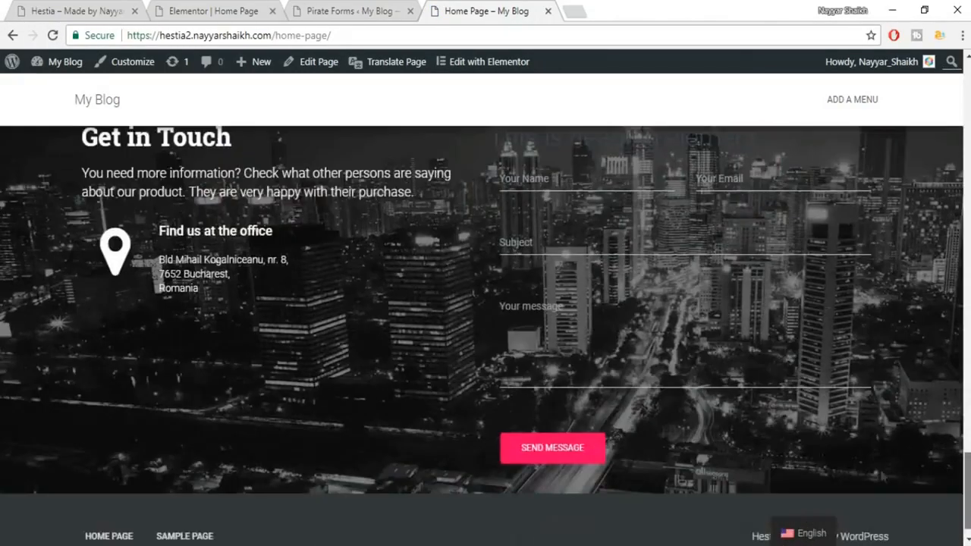
{"action": "scroll", "coordinate": [520, 200], "scroll_direction": "up", "scroll_amount": 1}
{"action": "left_click", "coordinate": [512, 253]}
{"action": "key", "text": "Tab"}
{"action": "key", "text": "Tab"}
{"action": "key", "text": "Tab"}
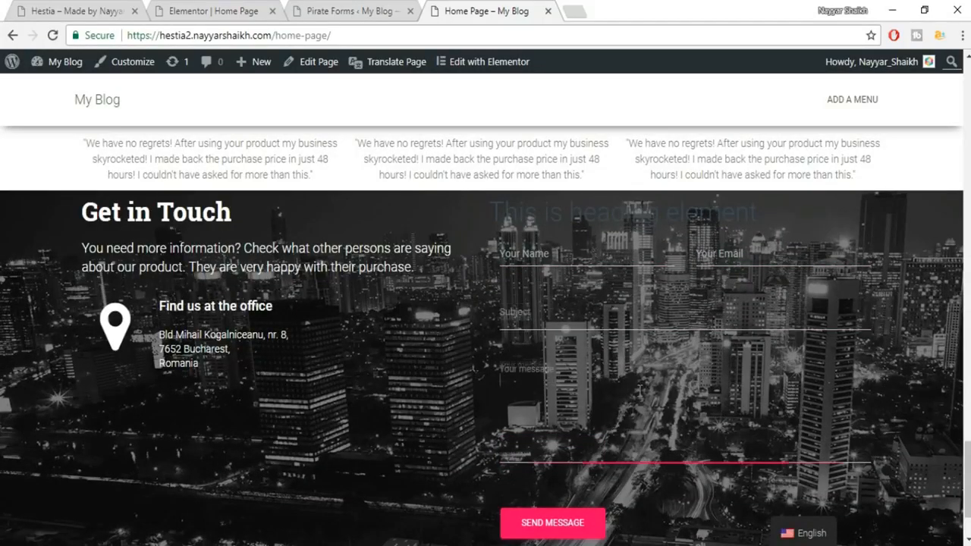
{"action": "left_click", "coordinate": [544, 253]}
{"action": "key", "text": "Tab"}
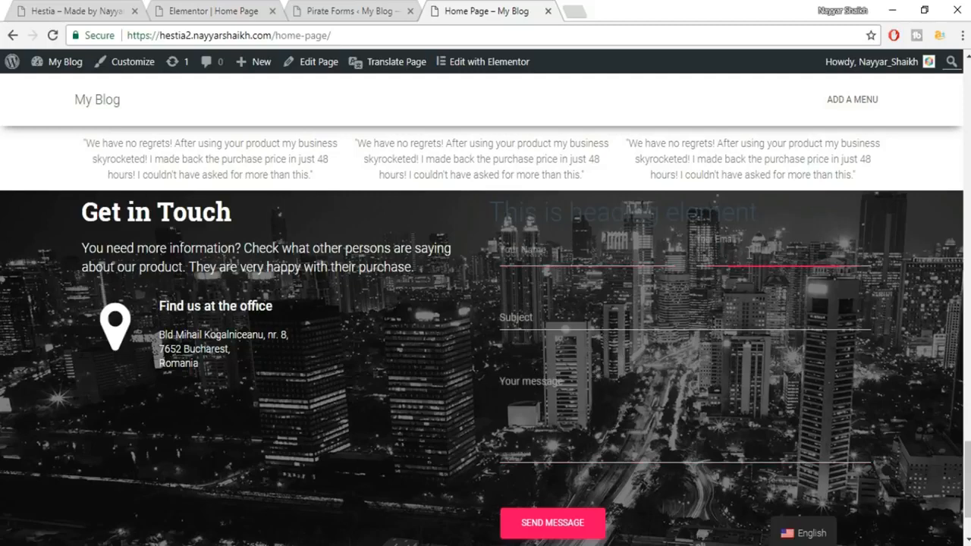
Back in Elementor, open the pirate_forms HTML widget and select its shortcode.
{"action": "left_click", "coordinate": [205, 9]}
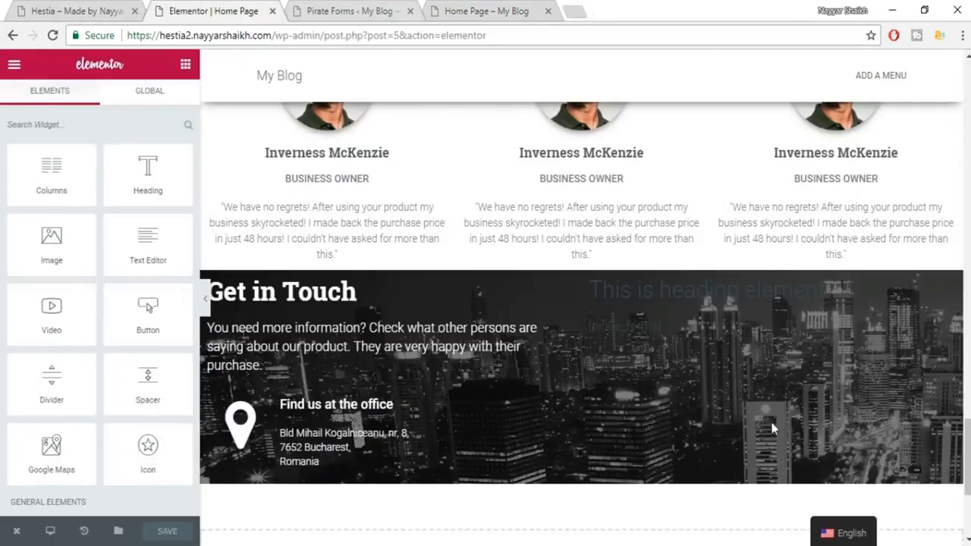
{"action": "left_click", "coordinate": [651, 328]}
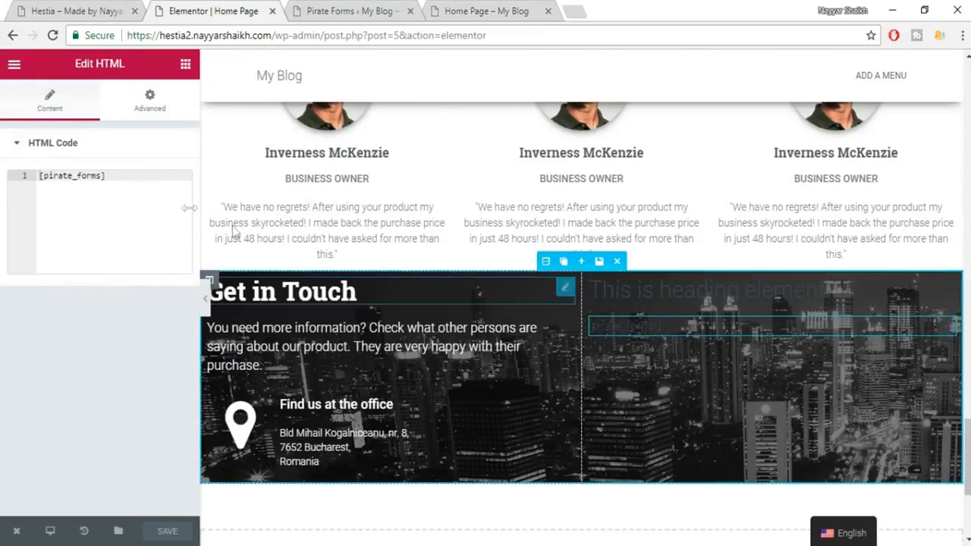
{"action": "left_click_drag", "start_coordinate": [112, 177], "coordinate": [24, 176]}
{"action": "key", "text": "ctrl+c"}
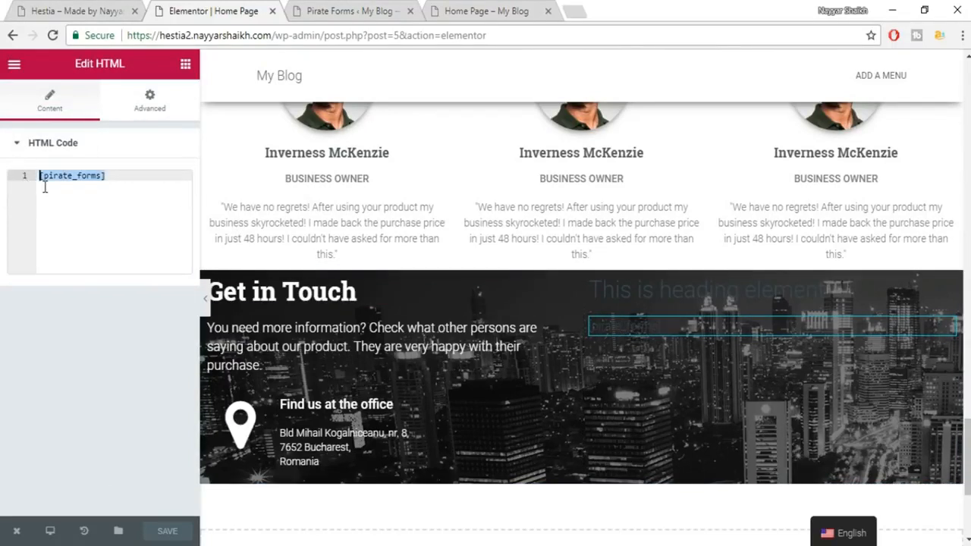
Delete the pirate_forms HTML widget and drop a Text Editor widget into the right column.
{"action": "left_click", "coordinate": [913, 330]}
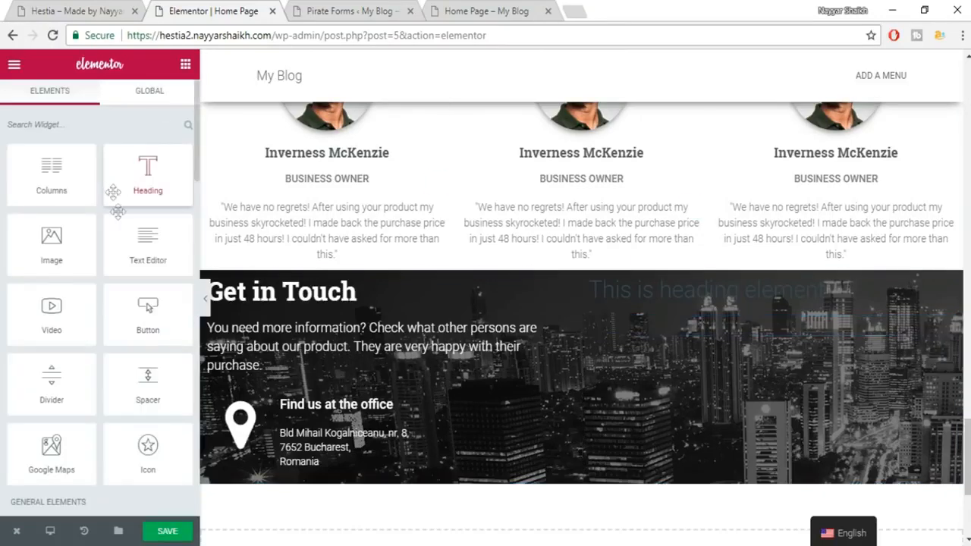
{"action": "scroll", "coordinate": [121, 223], "scroll_direction": "down", "scroll_amount": 1}
{"action": "scroll", "coordinate": [119, 269], "scroll_direction": "down", "scroll_amount": 2}
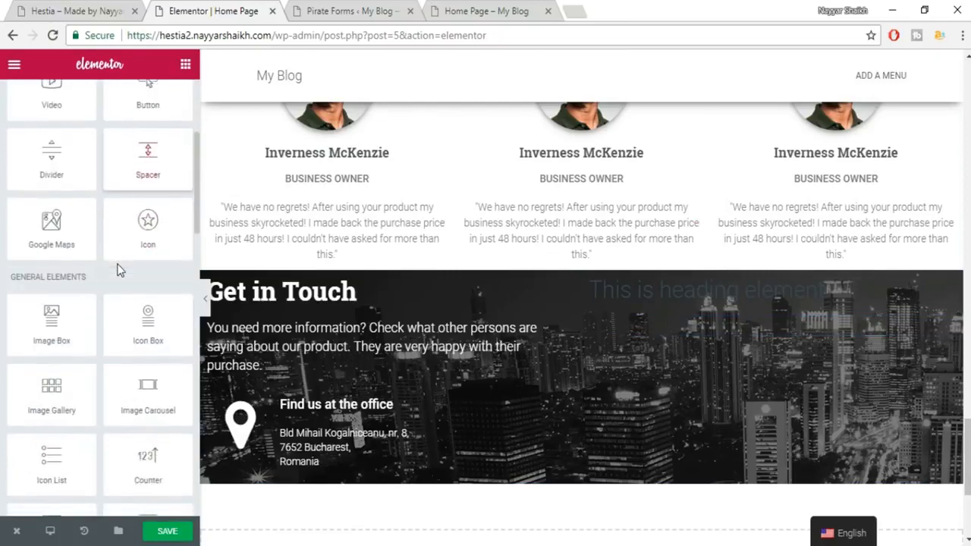
{"action": "scroll", "coordinate": [117, 263], "scroll_direction": "down", "scroll_amount": 1}
{"action": "scroll", "coordinate": [110, 262], "scroll_direction": "down", "scroll_amount": 3}
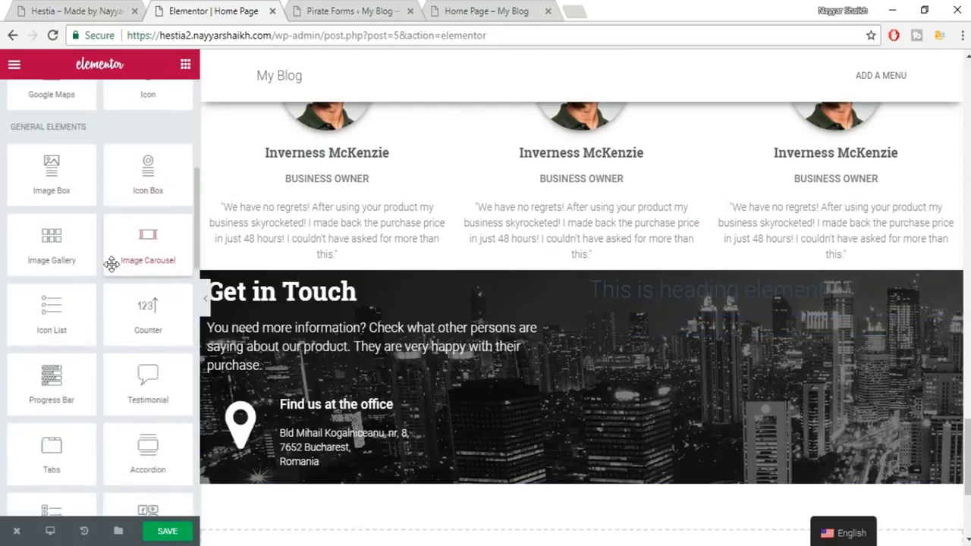
{"action": "scroll", "coordinate": [112, 264], "scroll_direction": "up", "scroll_amount": 7}
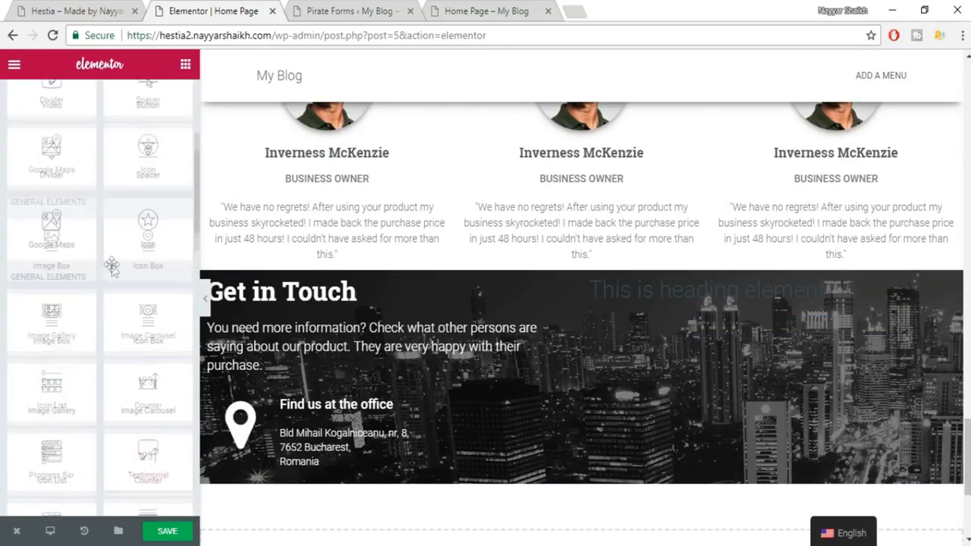
{"action": "left_click_drag", "start_coordinate": [144, 251], "coordinate": [792, 300]}
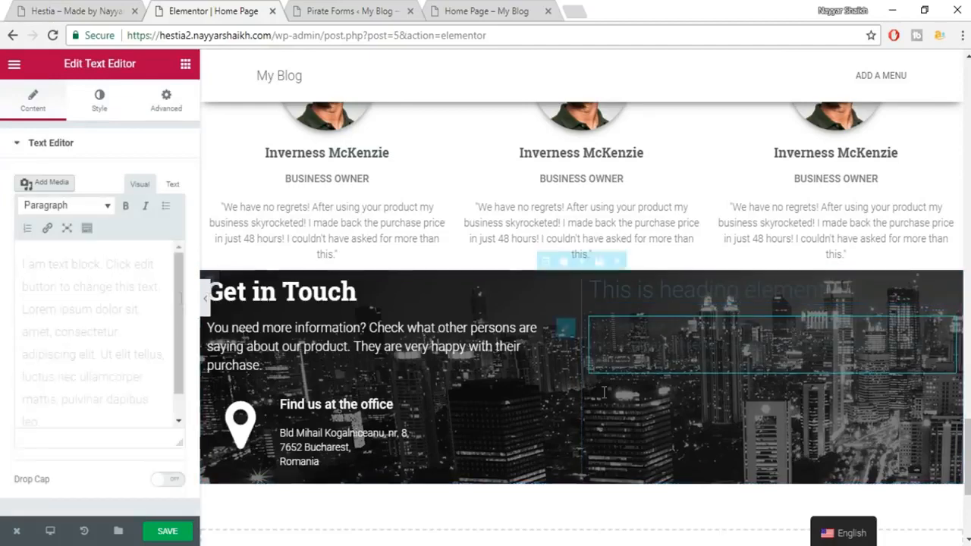
Replace the Text Editor placeholder with [pirate_forms] in Text mode, save, and reload the editor.
{"action": "left_click", "coordinate": [173, 184]}
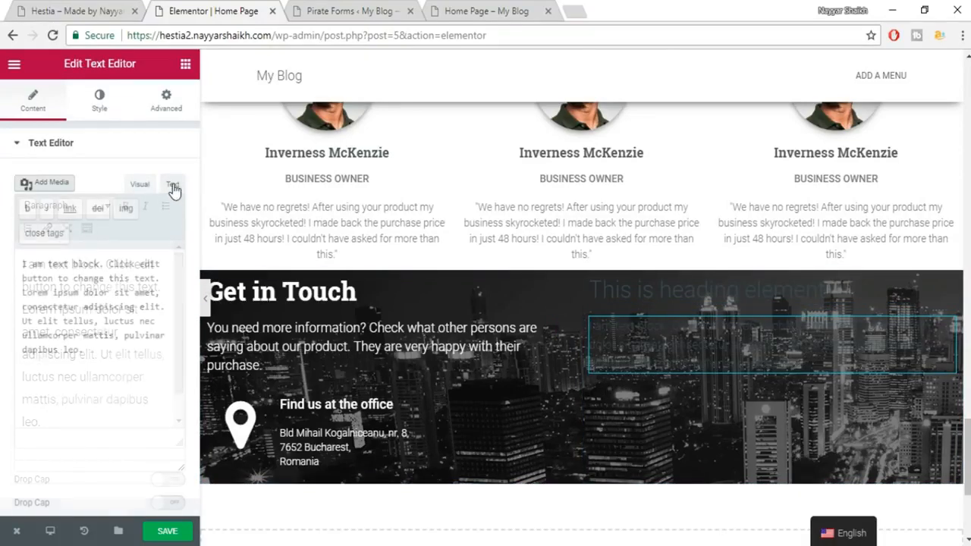
{"action": "left_click", "coordinate": [121, 269]}
{"action": "key", "text": "ctrl+a"}
{"action": "key", "text": "ctrl+v"}
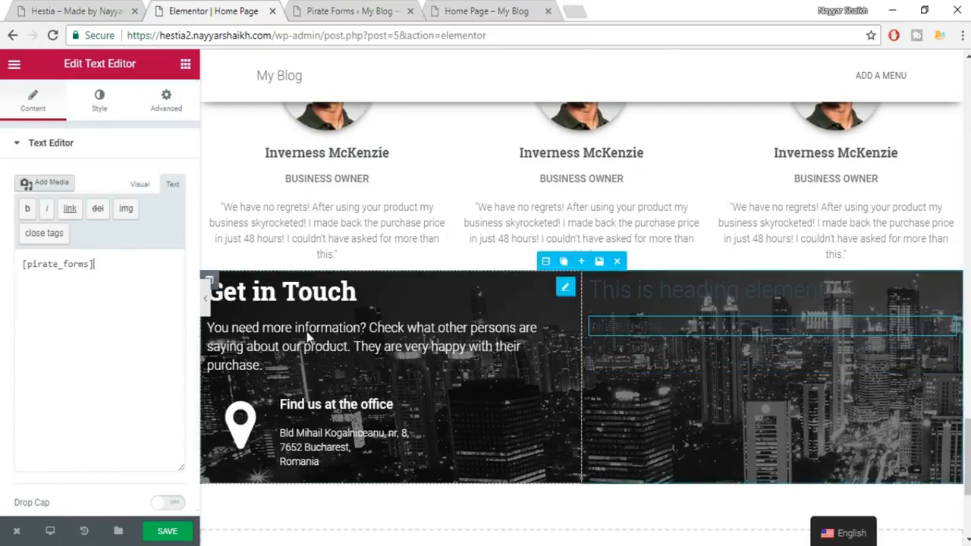
{"action": "left_click", "coordinate": [178, 533]}
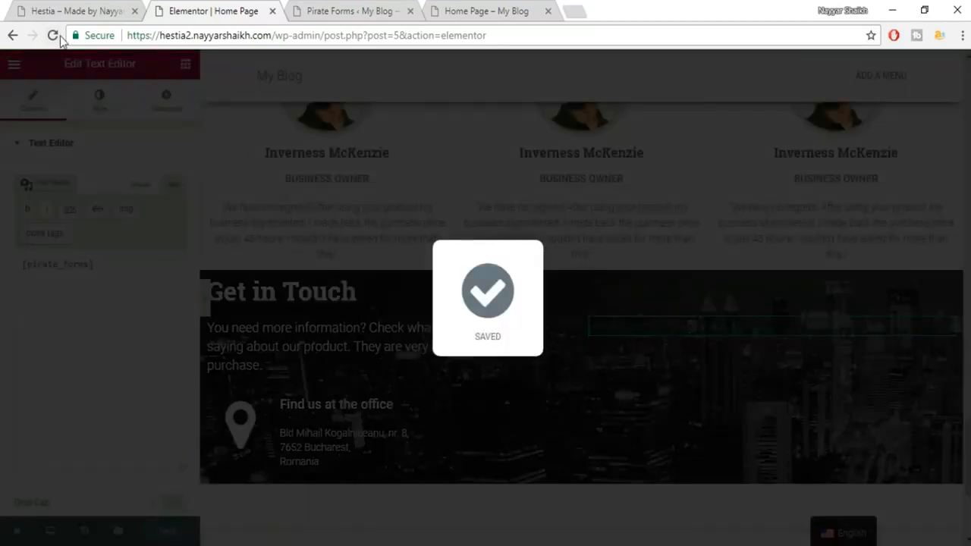
{"action": "left_click", "coordinate": [54, 36]}
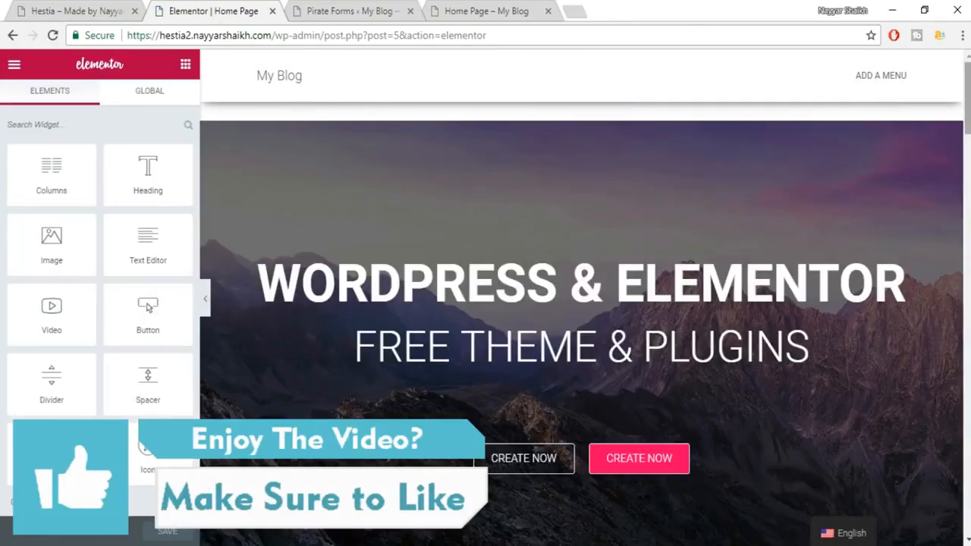
{"action": "left_click_drag", "start_coordinate": [967, 98], "coordinate": [967, 455]}
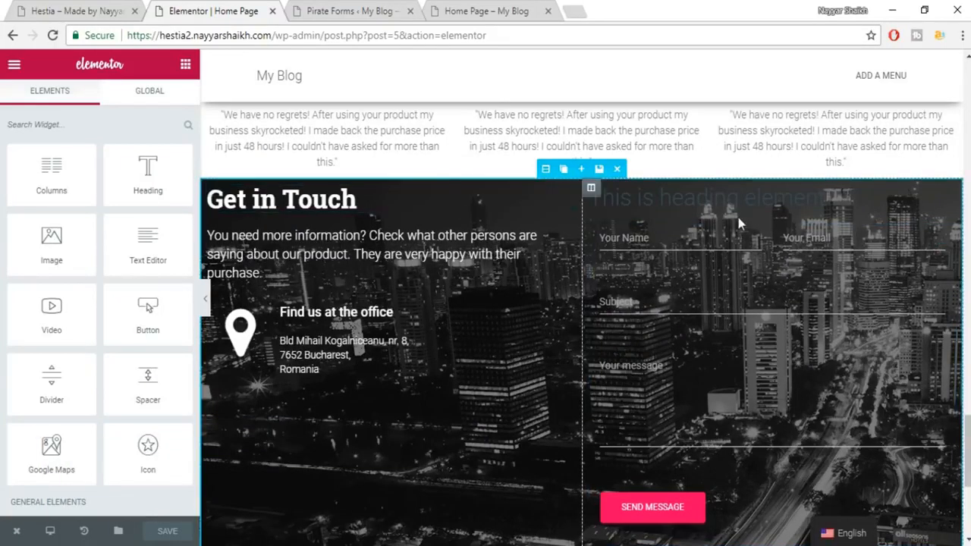
Retitle the new heading 'CONTACT US' and centre it.
{"action": "left_click", "coordinate": [774, 201]}
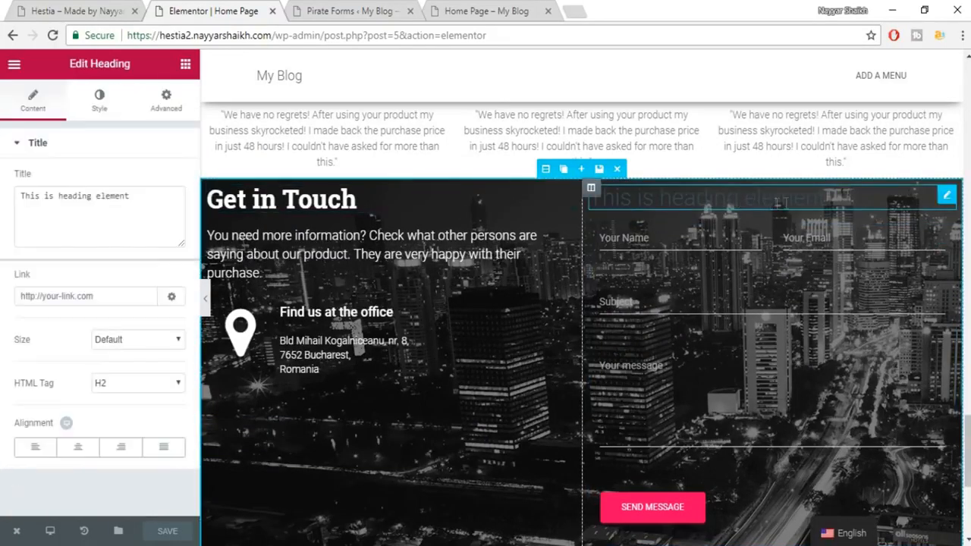
{"action": "left_click", "coordinate": [84, 8]}
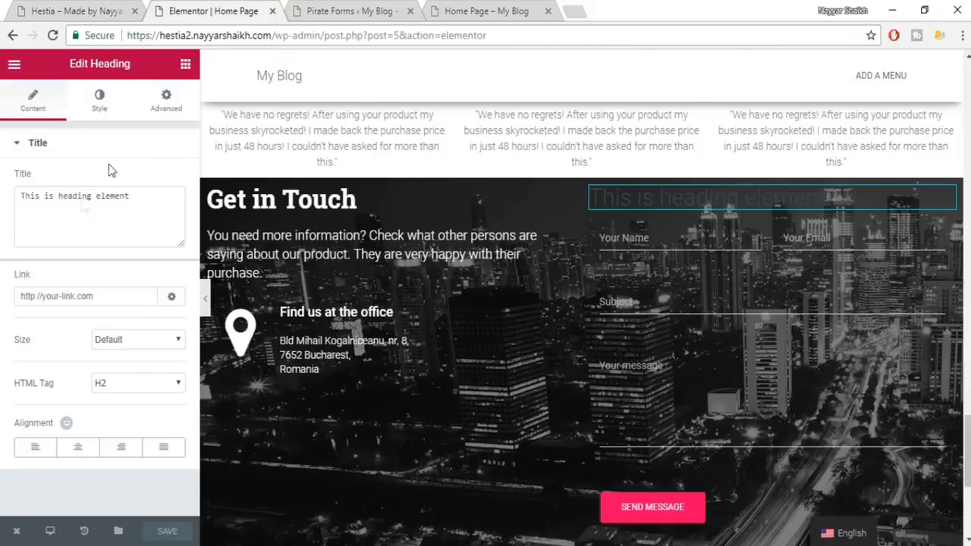
{"action": "double_click", "coordinate": [76, 198]}
{"action": "triple_click", "coordinate": [83, 199]}
{"action": "type", "text": "CONTACT US"}
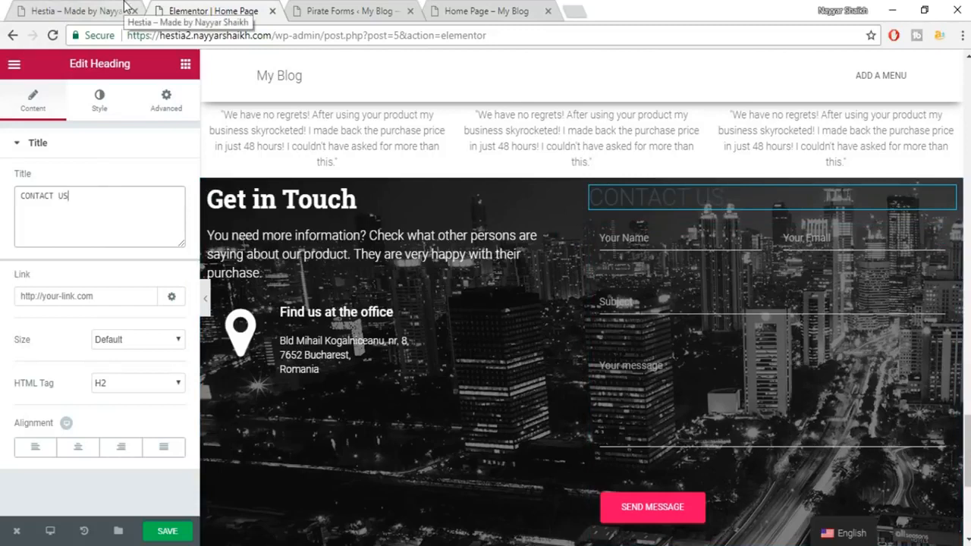
{"action": "left_click", "coordinate": [78, 447]}
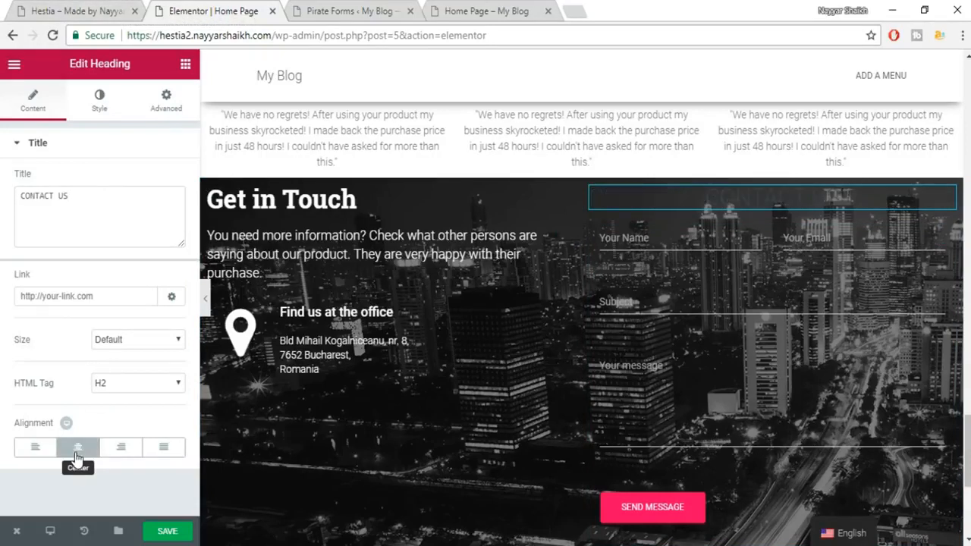
Make the CONTACT US heading white with a custom 35 px font size.
{"action": "left_click", "coordinate": [104, 100]}
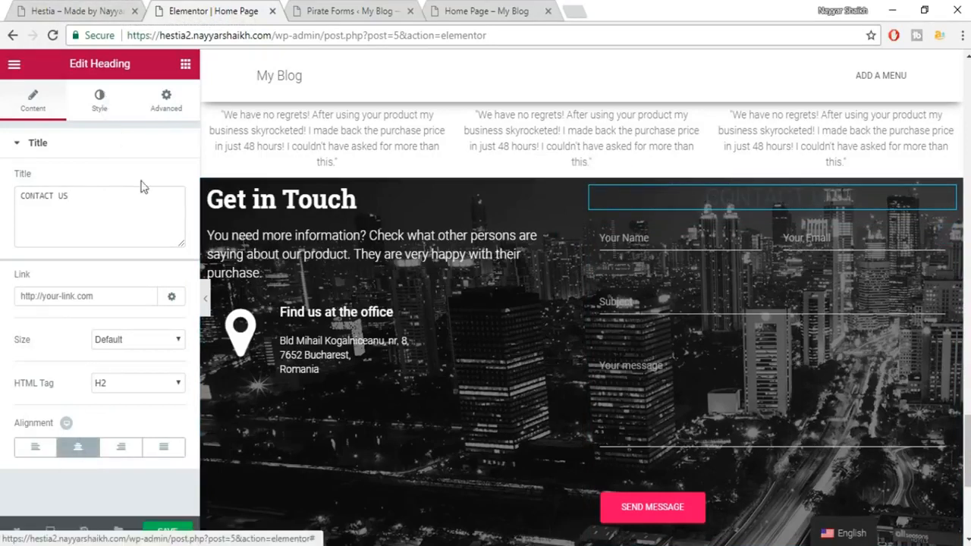
{"action": "left_click", "coordinate": [157, 185]}
{"action": "left_click", "coordinate": [137, 346]}
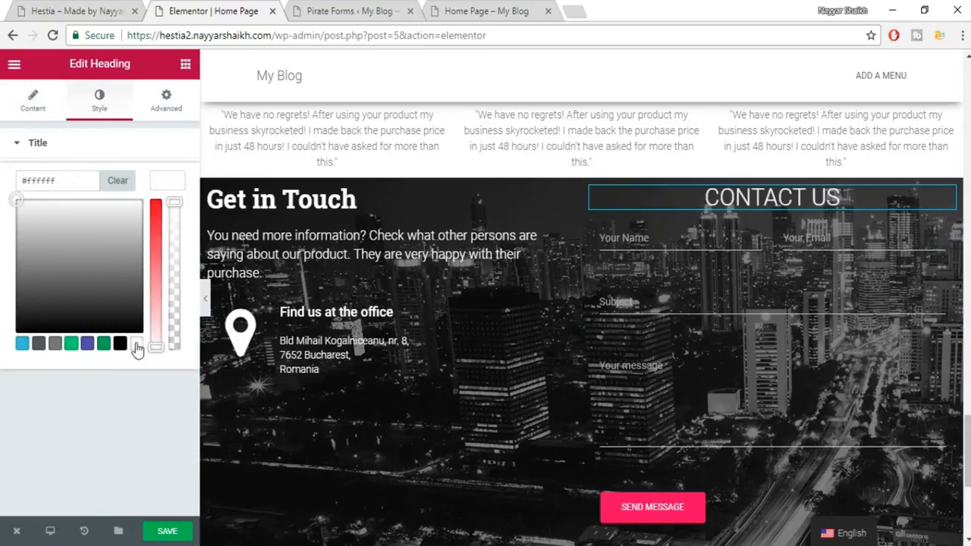
{"action": "left_click", "coordinate": [160, 187]}
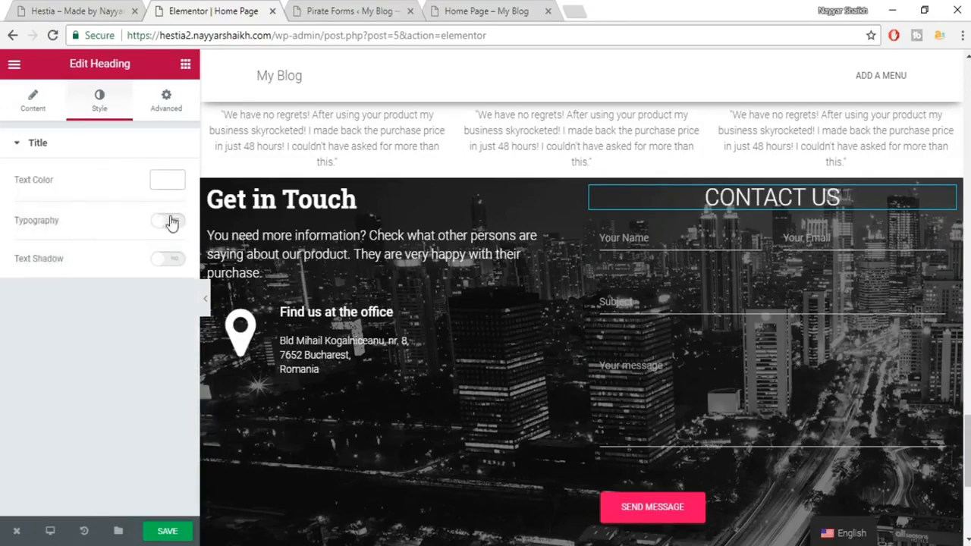
{"action": "left_click", "coordinate": [167, 220]}
{"action": "left_click", "coordinate": [158, 279]}
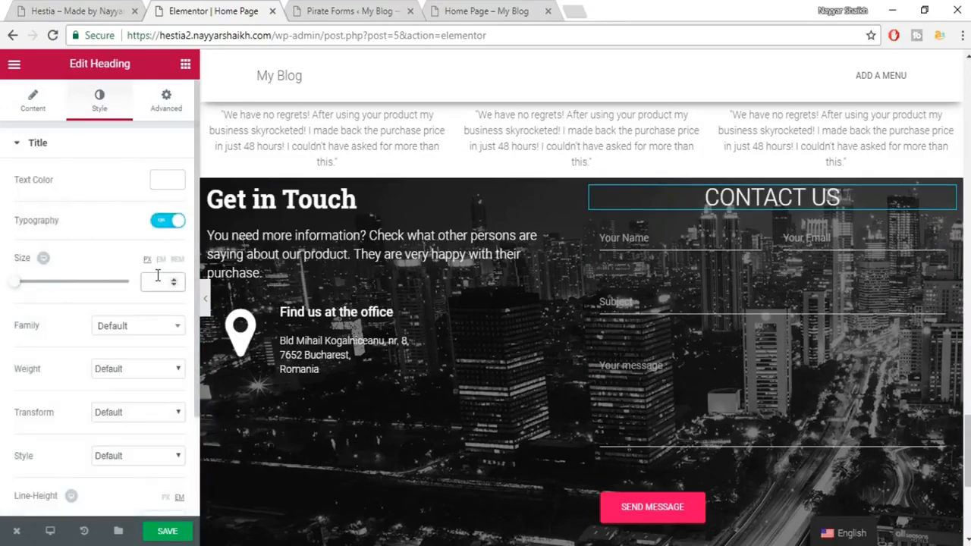
{"action": "type", "text": "35"}
Set the heading font to Roboto Slab at weight 600.
{"action": "left_click", "coordinate": [139, 342]}
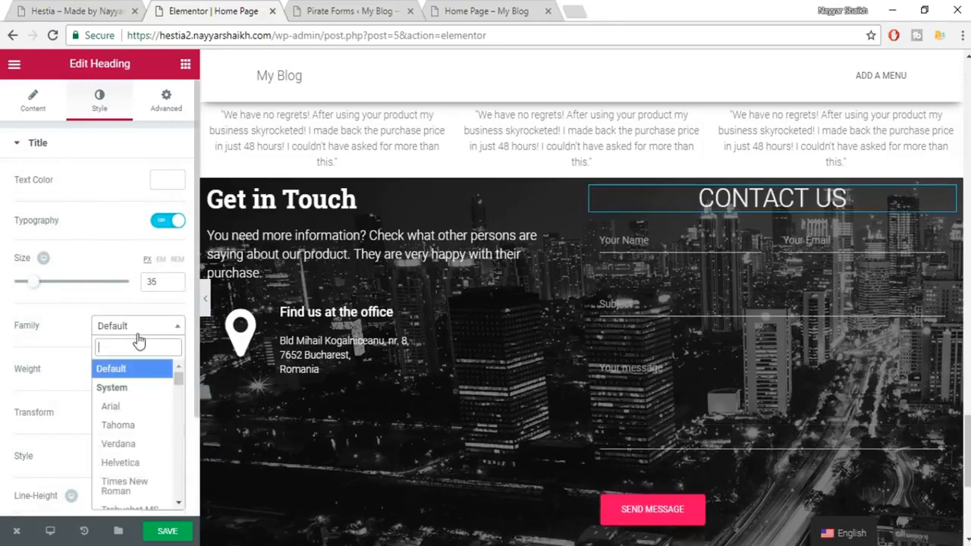
{"action": "type", "text": "ROBOT"}
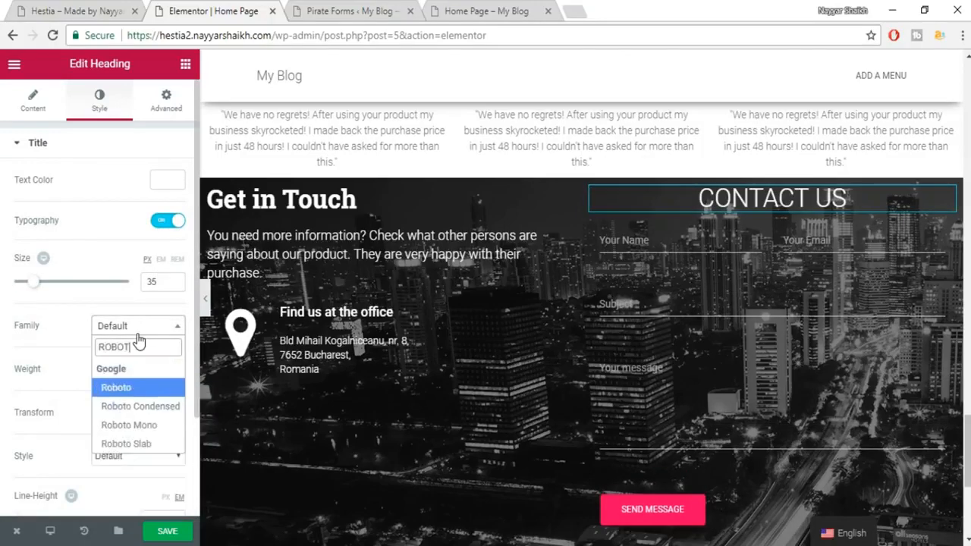
{"action": "key", "text": "Down"}
{"action": "key", "text": "Down"}
{"action": "key", "text": "Down"}
{"action": "key", "text": "Return"}
{"action": "left_click", "coordinate": [136, 369]}
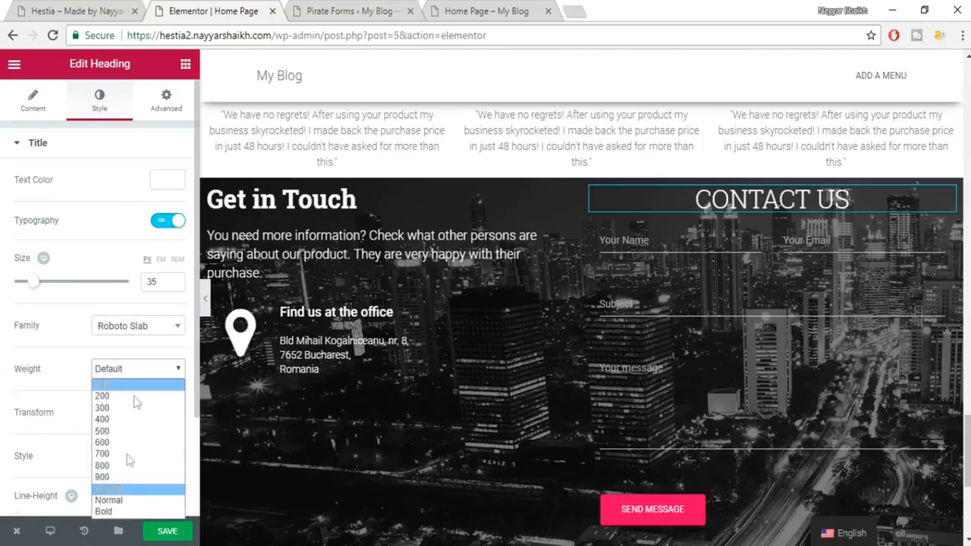
{"action": "left_click", "coordinate": [131, 443]}
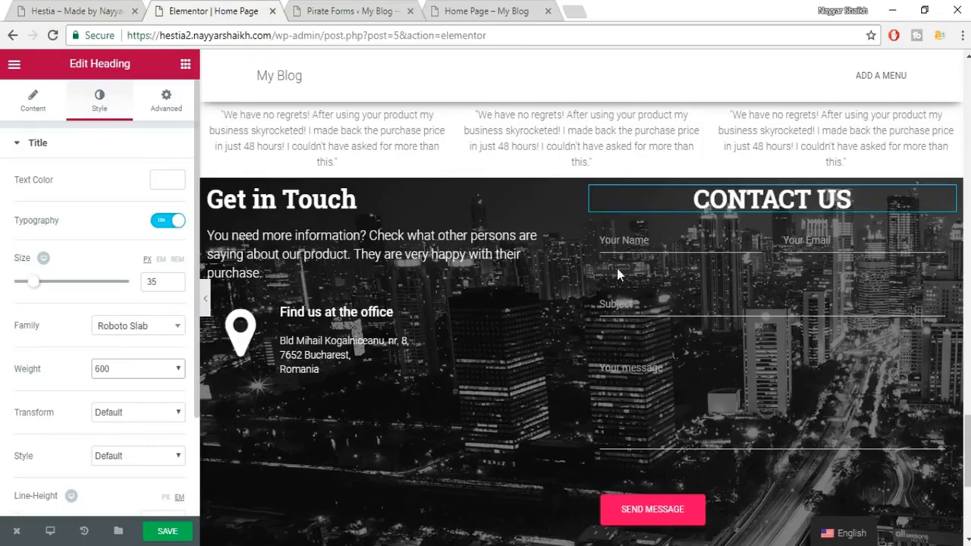
Compare against the live site's contact section and the noted colour code, then return to Elementor.
{"action": "left_click", "coordinate": [106, 9]}
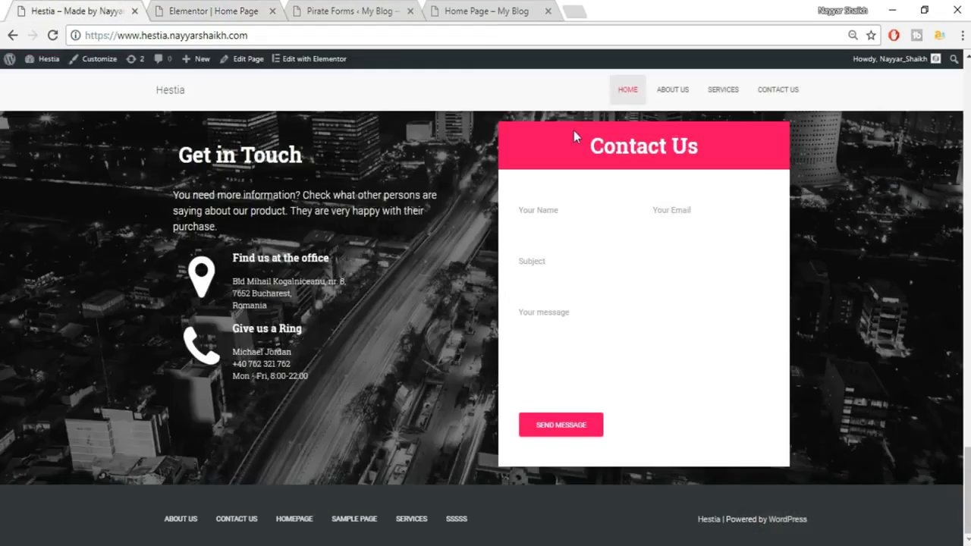
{"action": "key", "text": "alt+Tab"}
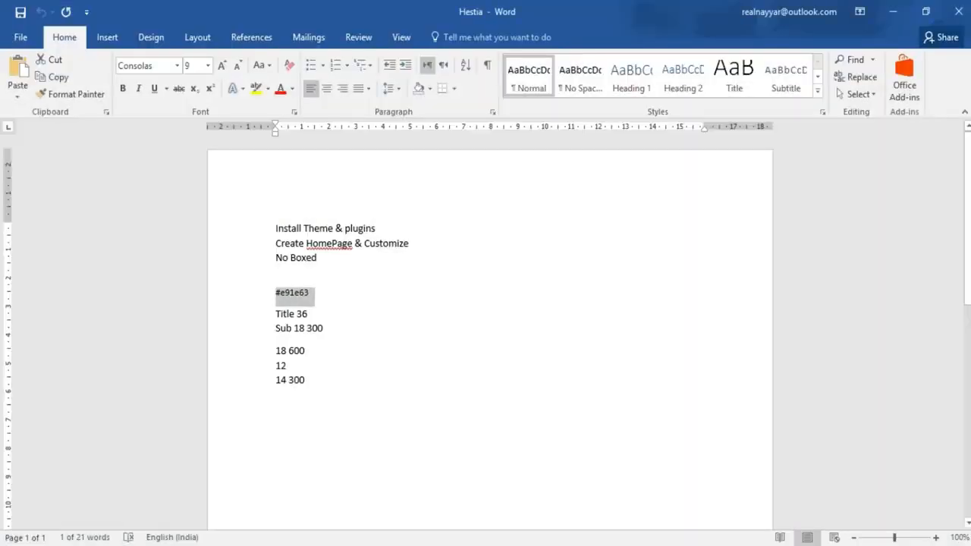
{"action": "key", "text": "alt+Tab"}
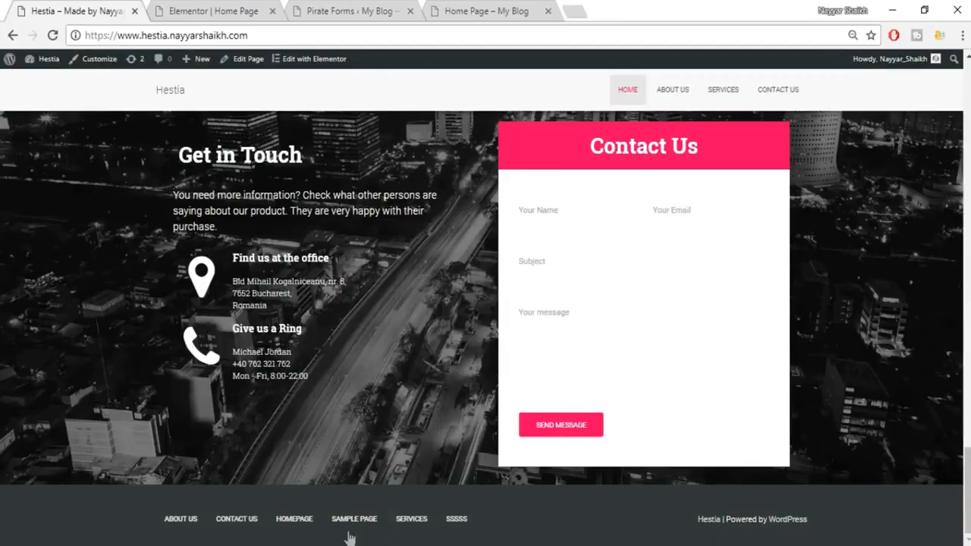
{"action": "left_click", "coordinate": [220, 6]}
Give the CONTACT US heading a classic #e91e63 pink background in its Advanced settings.
{"action": "left_click", "coordinate": [155, 118]}
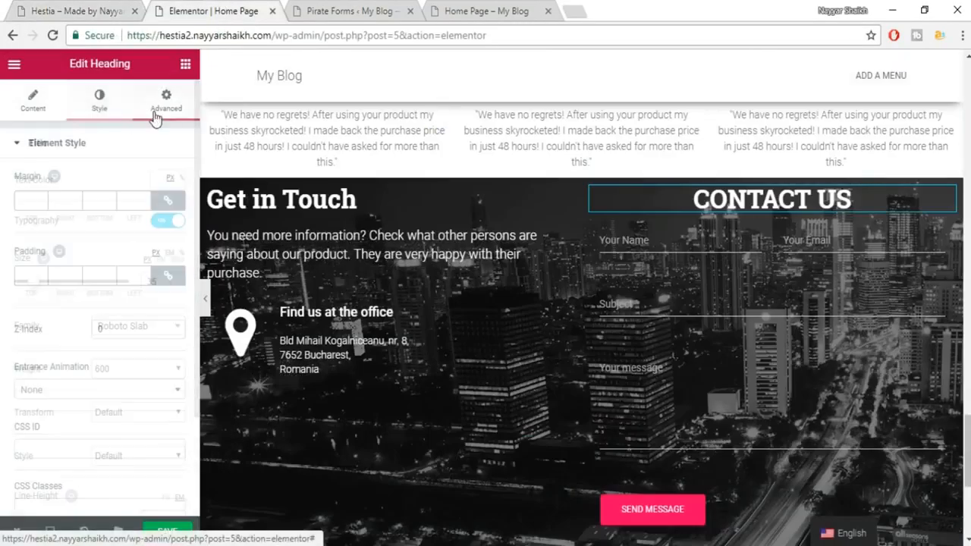
{"action": "left_click", "coordinate": [108, 107]}
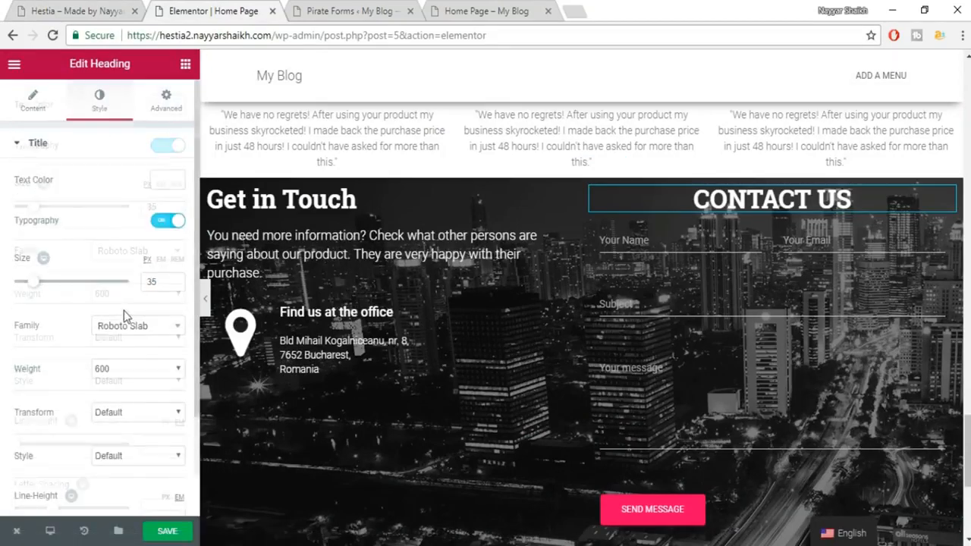
{"action": "scroll", "coordinate": [123, 310], "scroll_direction": "down", "scroll_amount": 2}
{"action": "scroll", "coordinate": [132, 369], "scroll_direction": "up", "scroll_amount": 2}
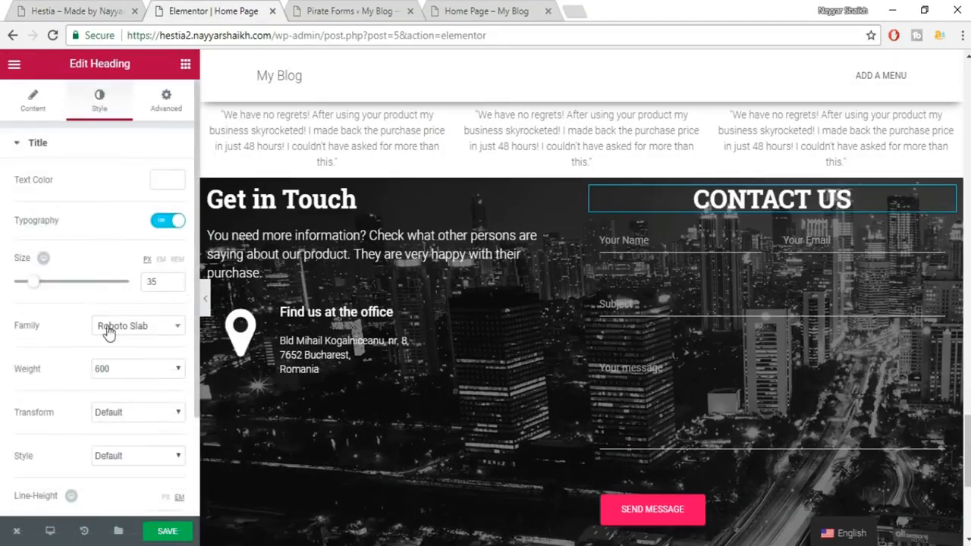
{"action": "left_click", "coordinate": [156, 110]}
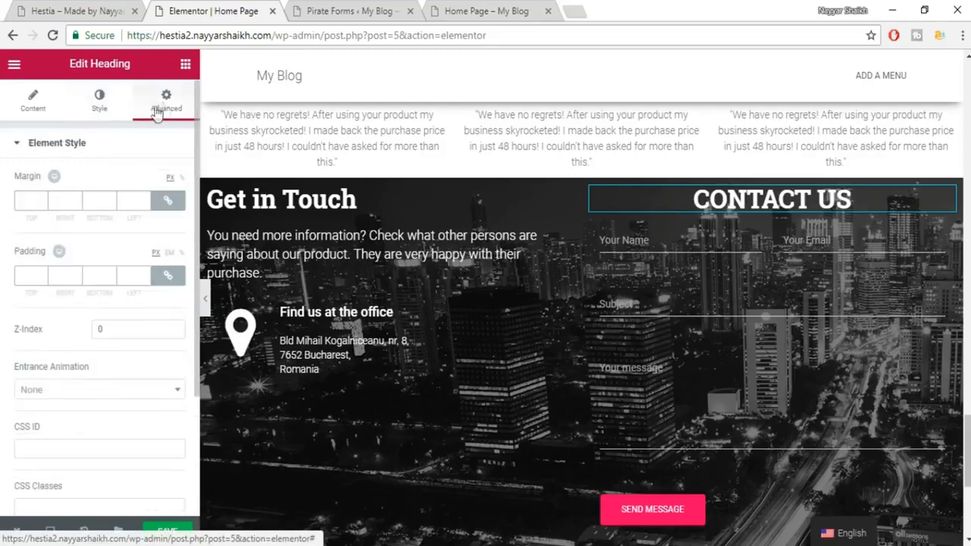
{"action": "scroll", "coordinate": [134, 228], "scroll_direction": "down", "scroll_amount": 3}
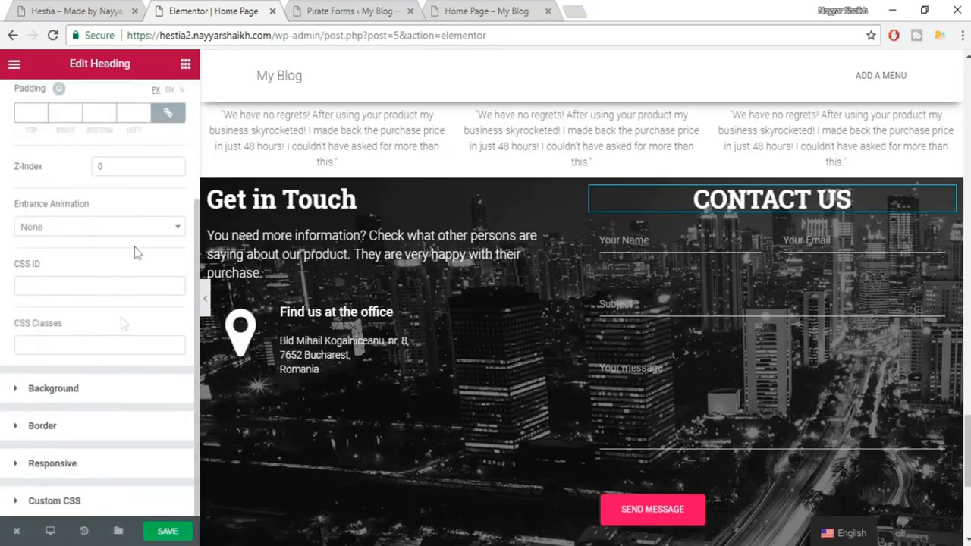
{"action": "left_click", "coordinate": [68, 390]}
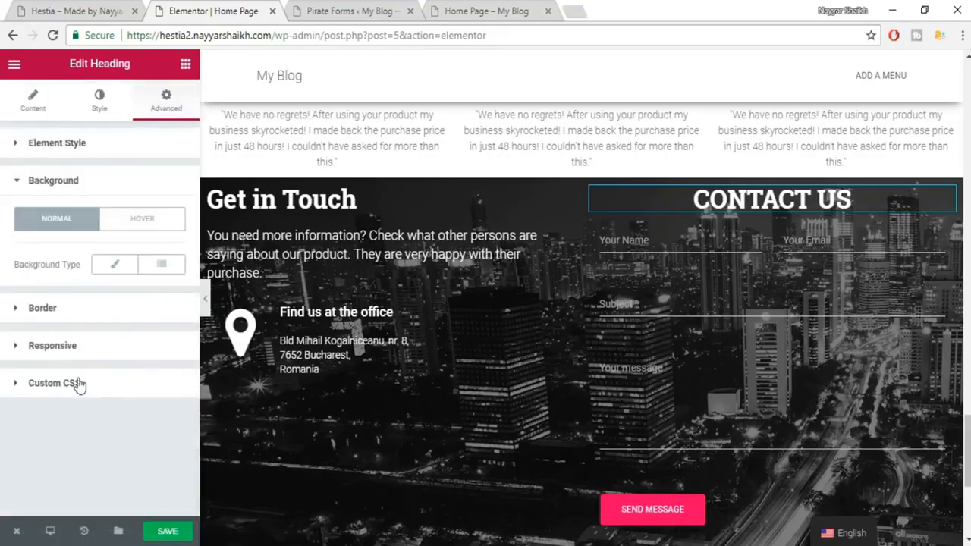
{"action": "left_click", "coordinate": [115, 264]}
{"action": "left_click", "coordinate": [166, 308]}
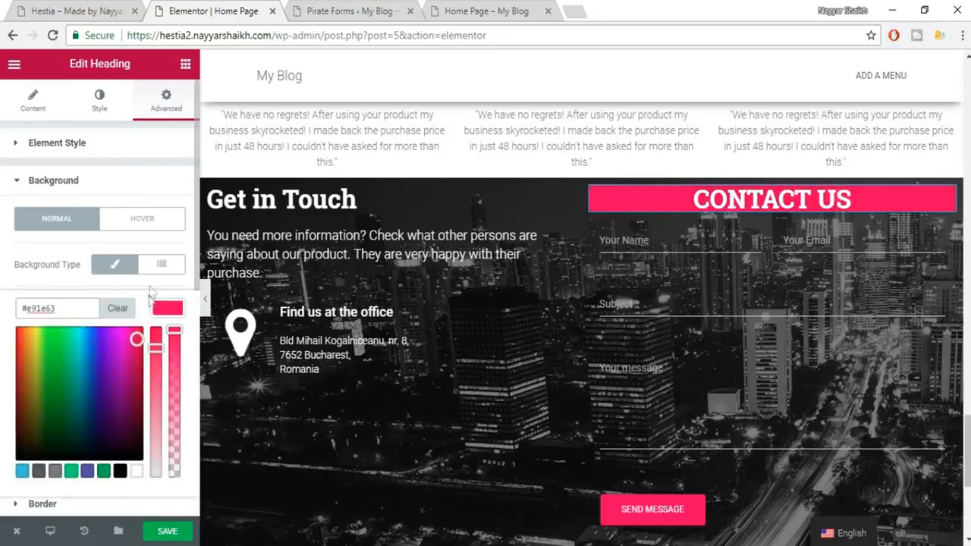
{"action": "left_click", "coordinate": [113, 267]}
{"action": "left_click", "coordinate": [113, 267]}
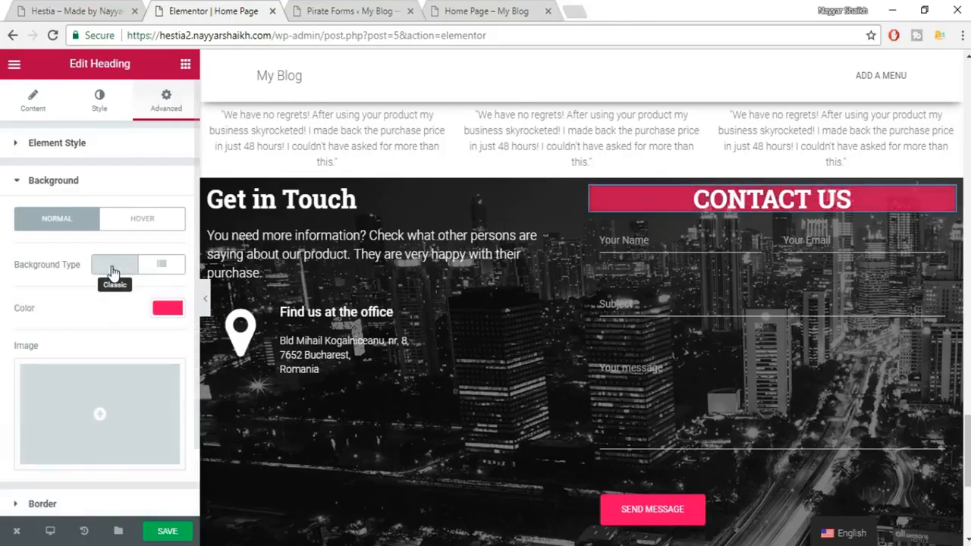
Save the page and recheck the heading's #e91e63 background colour.
{"action": "left_click", "coordinate": [181, 532]}
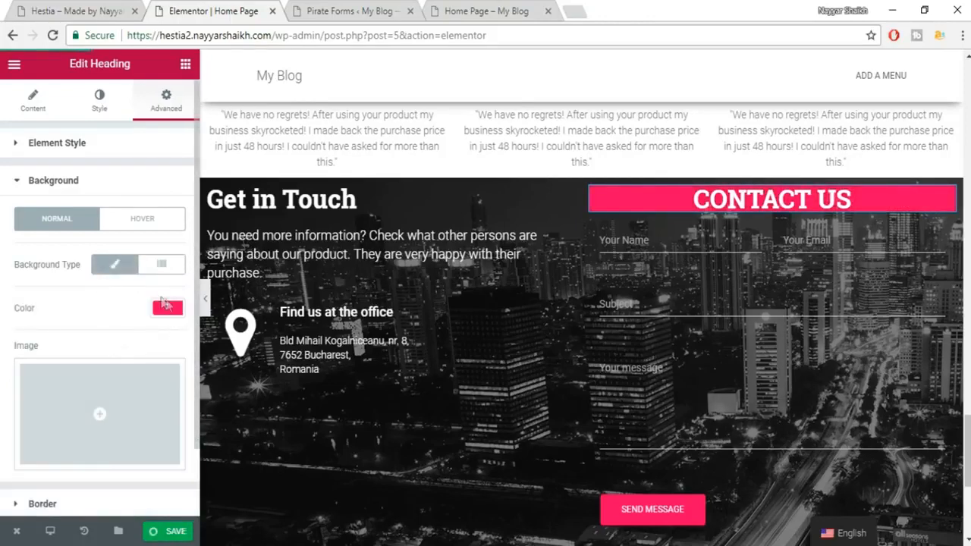
{"action": "left_click", "coordinate": [167, 309]}
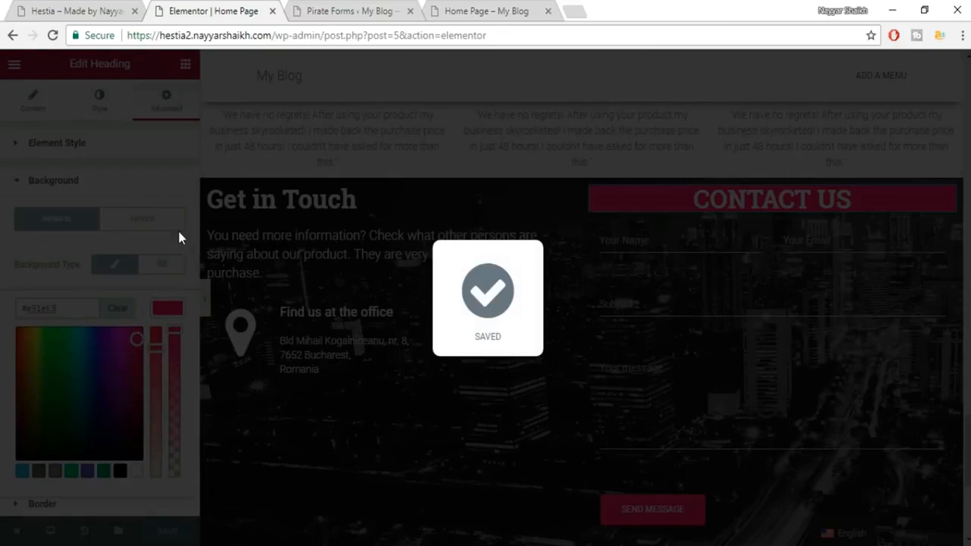
{"action": "scroll", "coordinate": [176, 341], "scroll_direction": "down", "scroll_amount": 1}
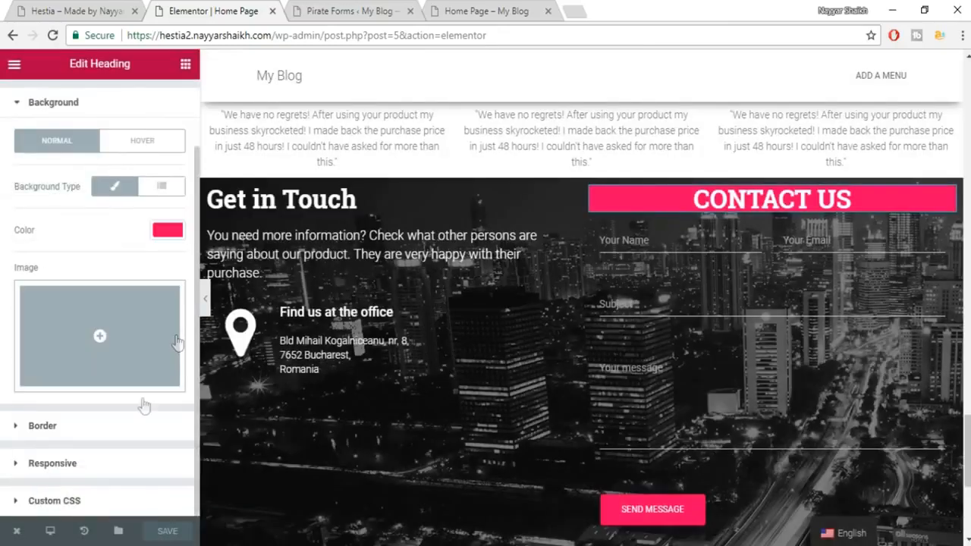
{"action": "scroll", "coordinate": [781, 252], "scroll_direction": "up", "scroll_amount": 4}
{"action": "scroll", "coordinate": [780, 252], "scroll_direction": "up", "scroll_amount": 2}
{"action": "scroll", "coordinate": [779, 251], "scroll_direction": "down", "scroll_amount": 4}
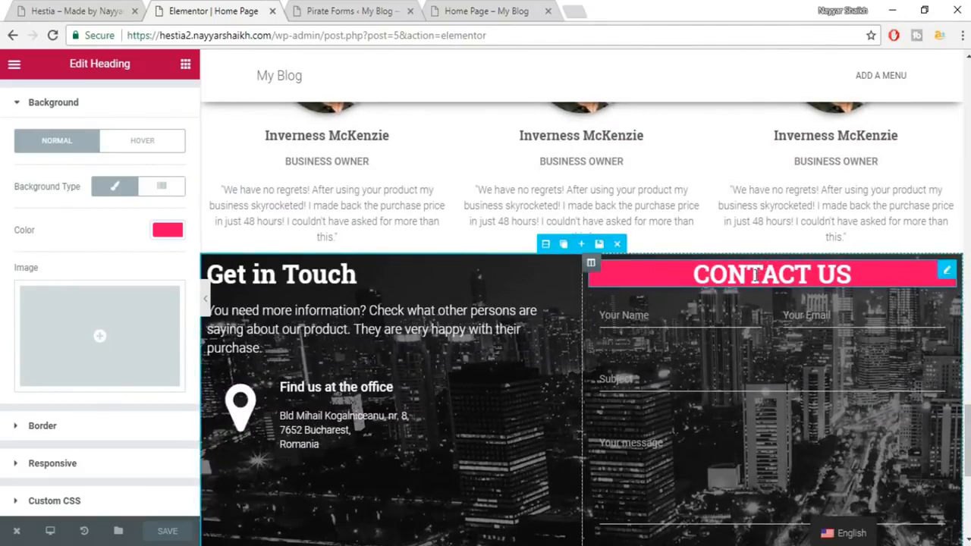
Unlink the heading's padding and set Top and Bottom to 20 px, comparing against the live site.
{"action": "left_click", "coordinate": [120, 7]}
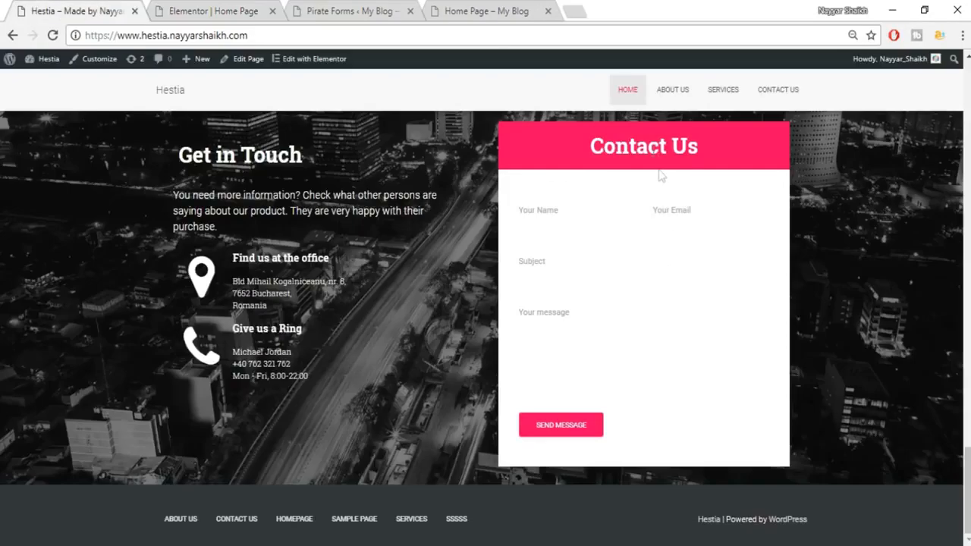
{"action": "left_click", "coordinate": [259, 15]}
{"action": "scroll", "coordinate": [114, 179], "scroll_direction": "up", "scroll_amount": 2}
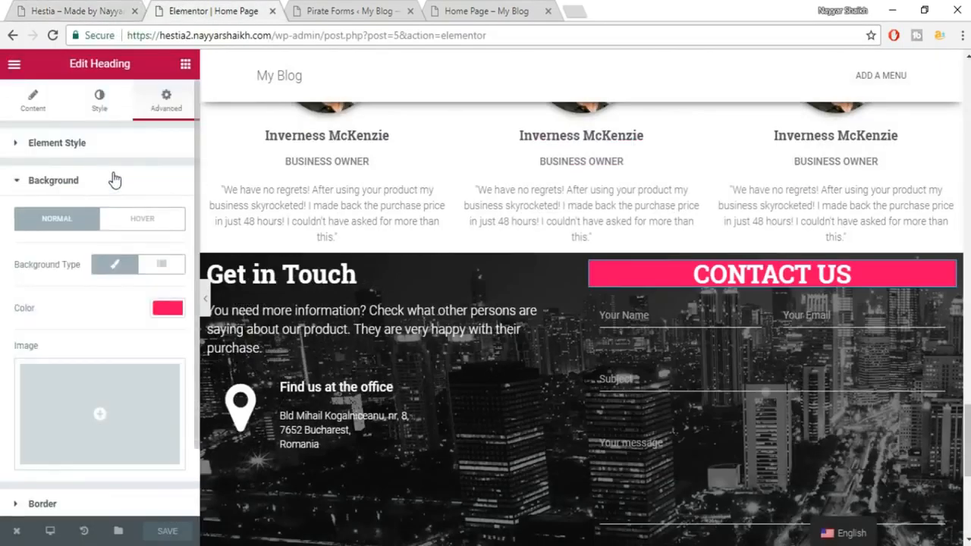
{"action": "left_click", "coordinate": [83, 152]}
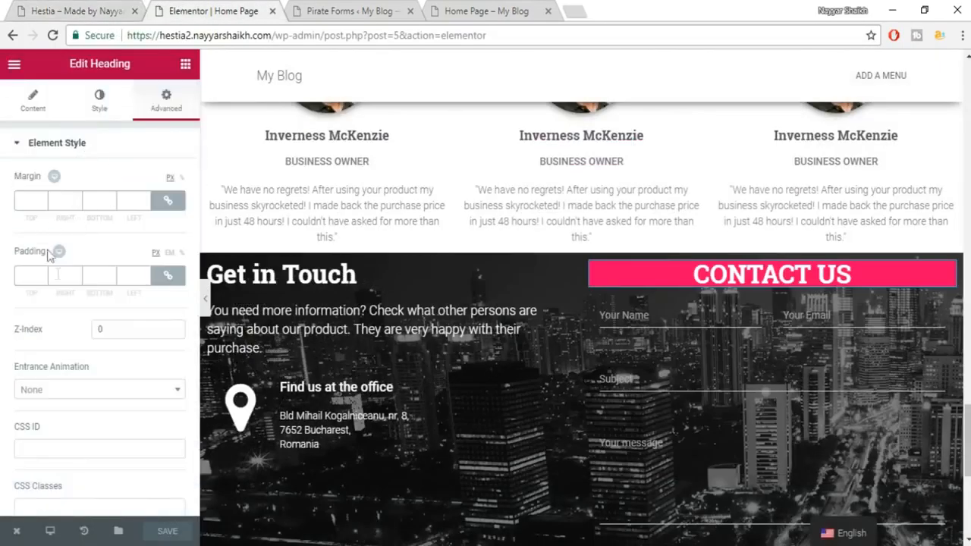
{"action": "left_click", "coordinate": [168, 276]}
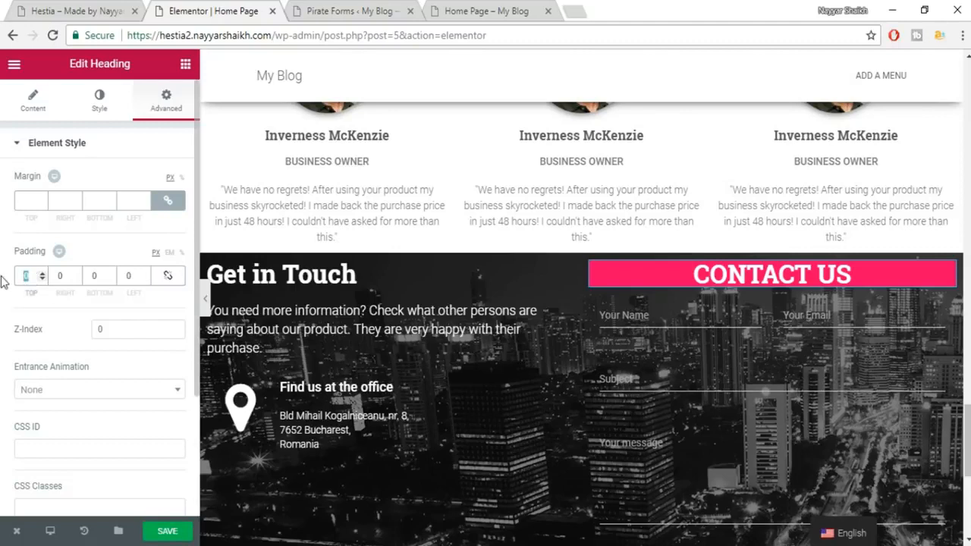
{"action": "type", "text": "10"}
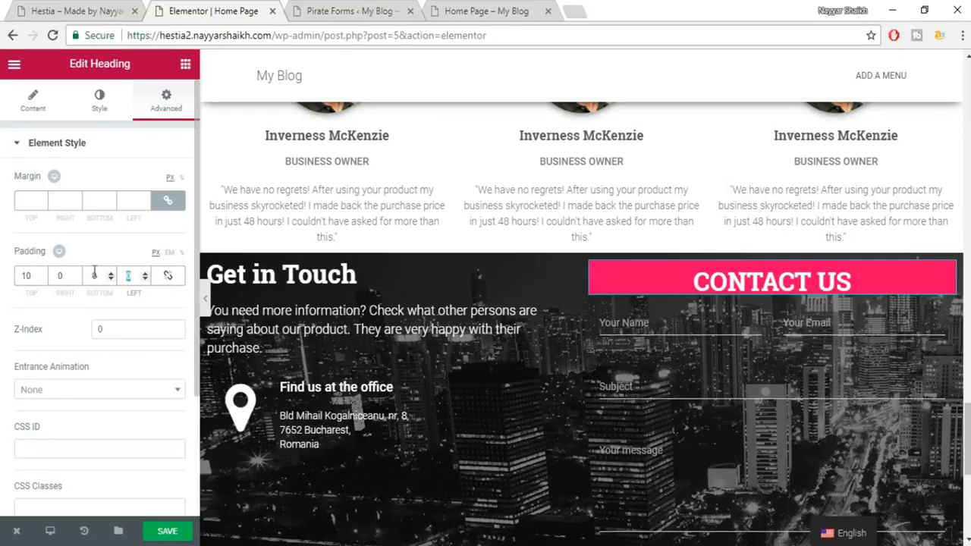
{"action": "type", "text": "10"}
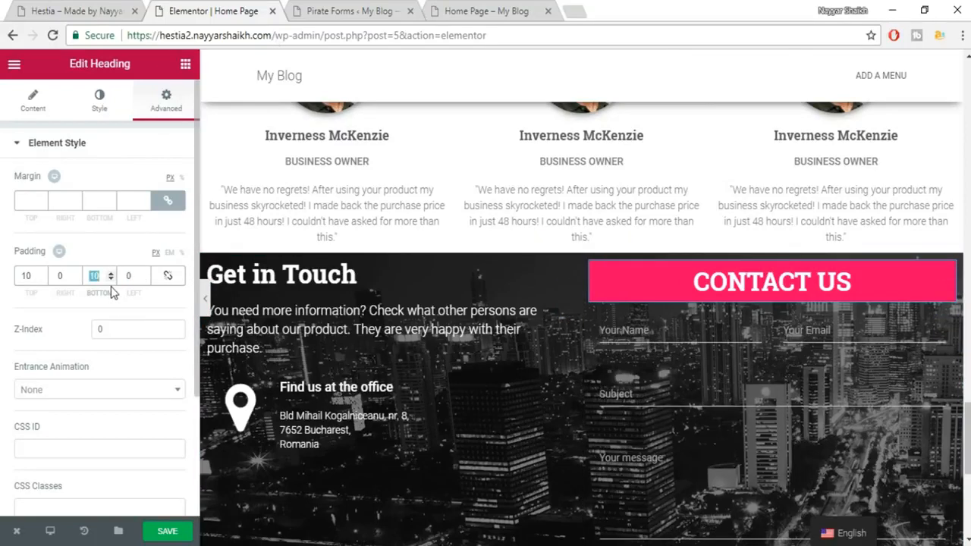
{"action": "type", "text": "20"}
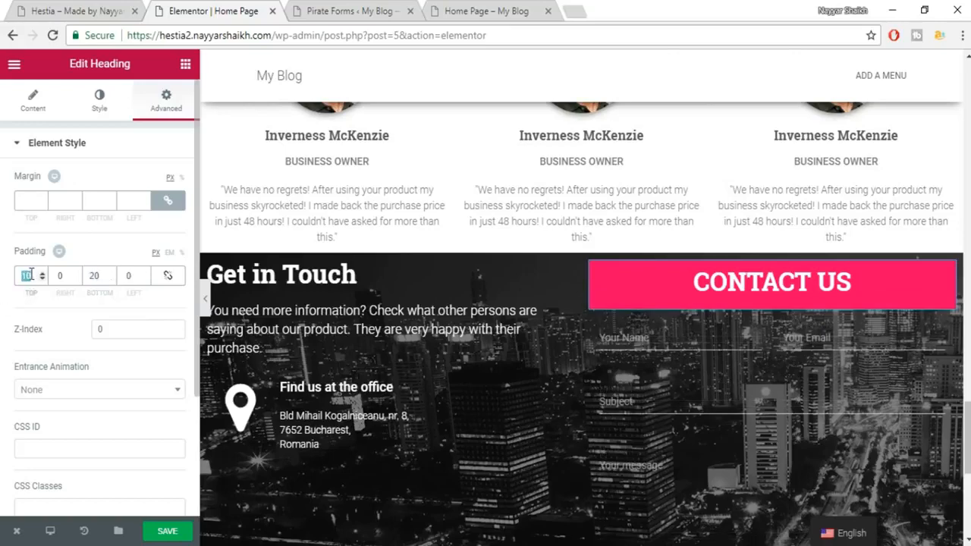
{"action": "type", "text": "20"}
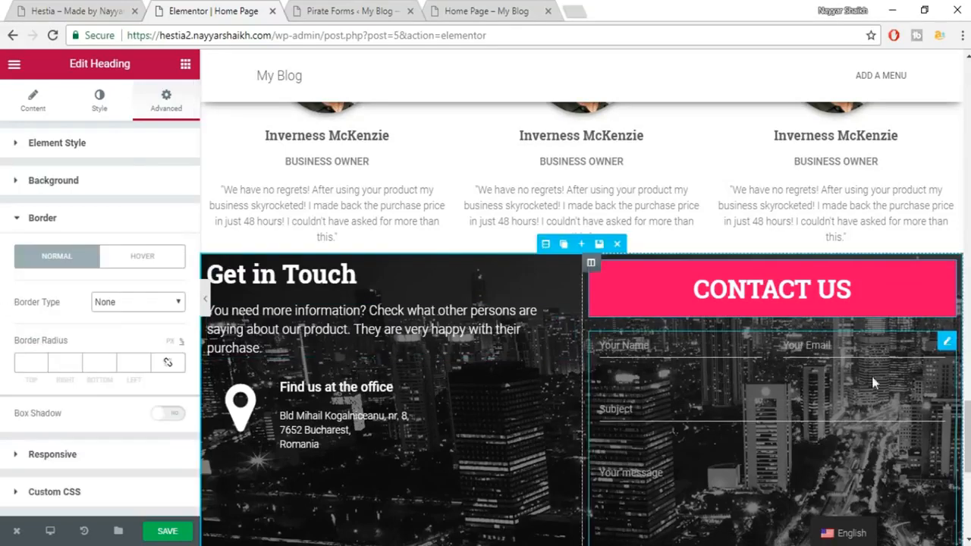
{"action": "scroll", "coordinate": [815, 365], "scroll_direction": "down", "scroll_amount": 1}
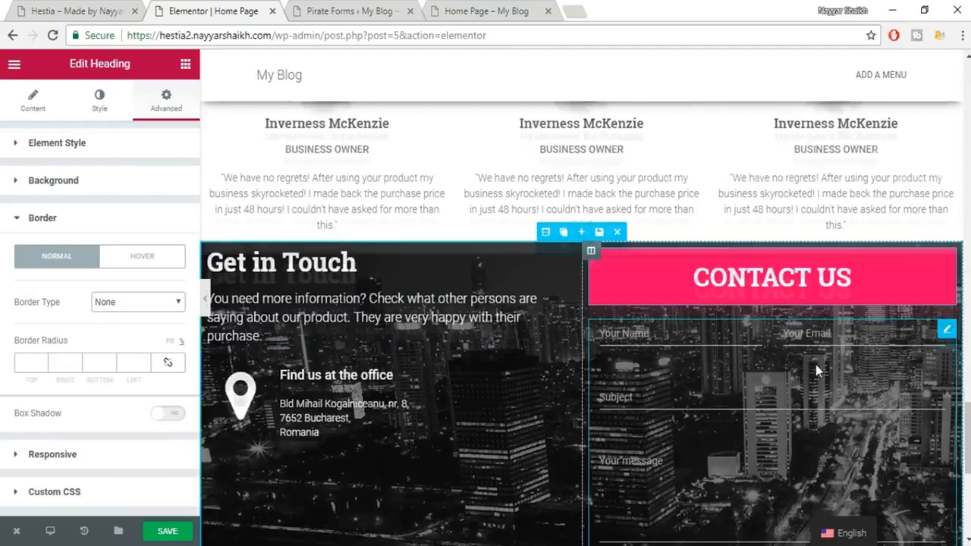
{"action": "left_click", "coordinate": [106, 10]}
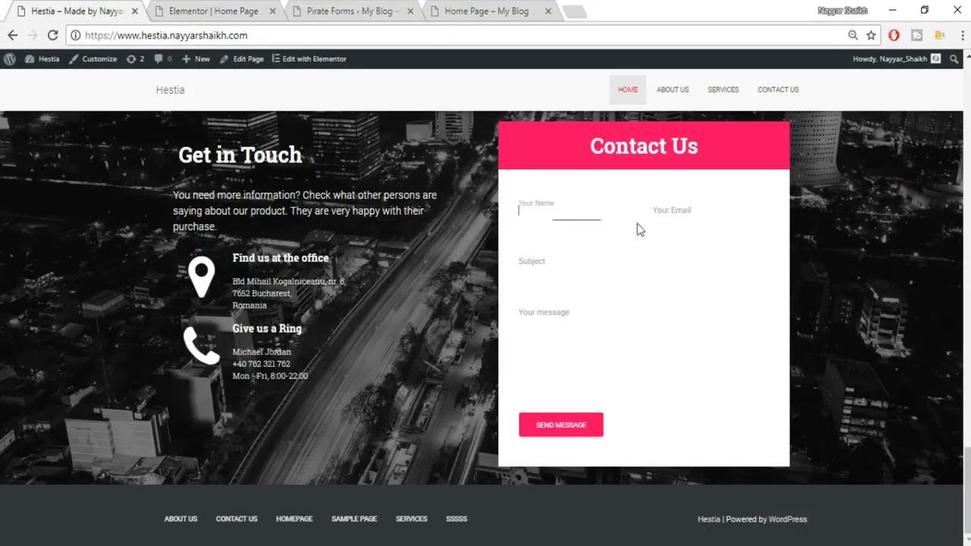
{"action": "left_click", "coordinate": [218, 9]}
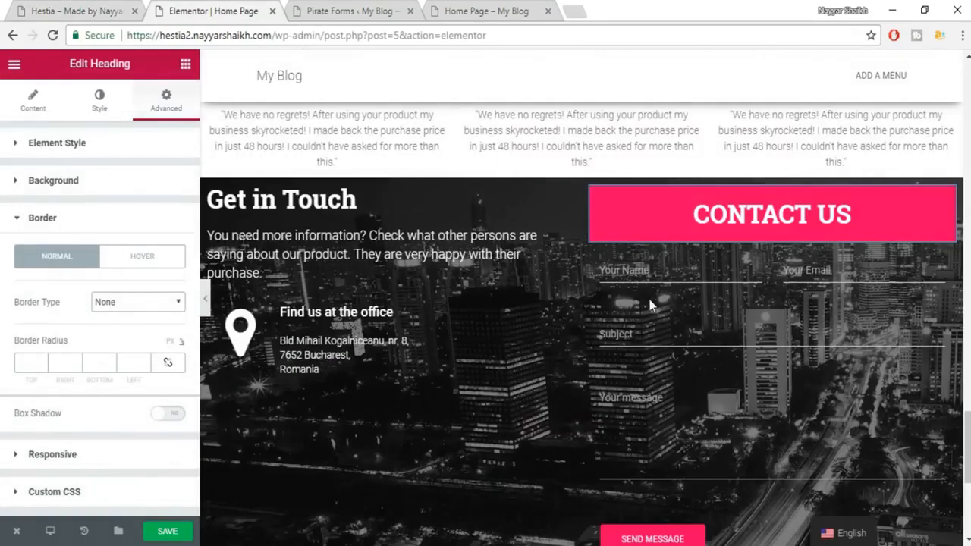
Select the [pirate_forms] Text Editor widget and review its content and style settings.
{"action": "left_click", "coordinate": [734, 327]}
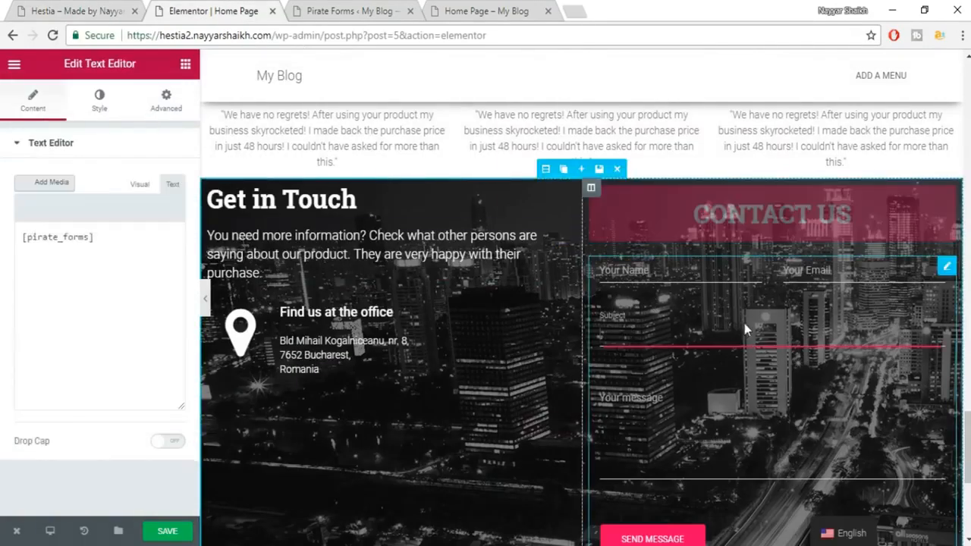
{"action": "left_click", "coordinate": [100, 108]}
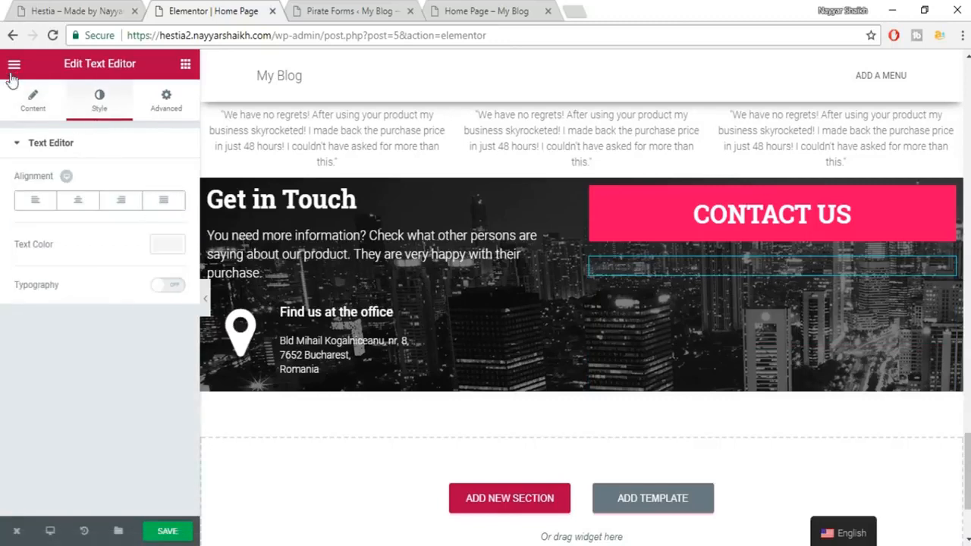
{"action": "left_click", "coordinate": [32, 105]}
{"action": "left_click", "coordinate": [139, 186]}
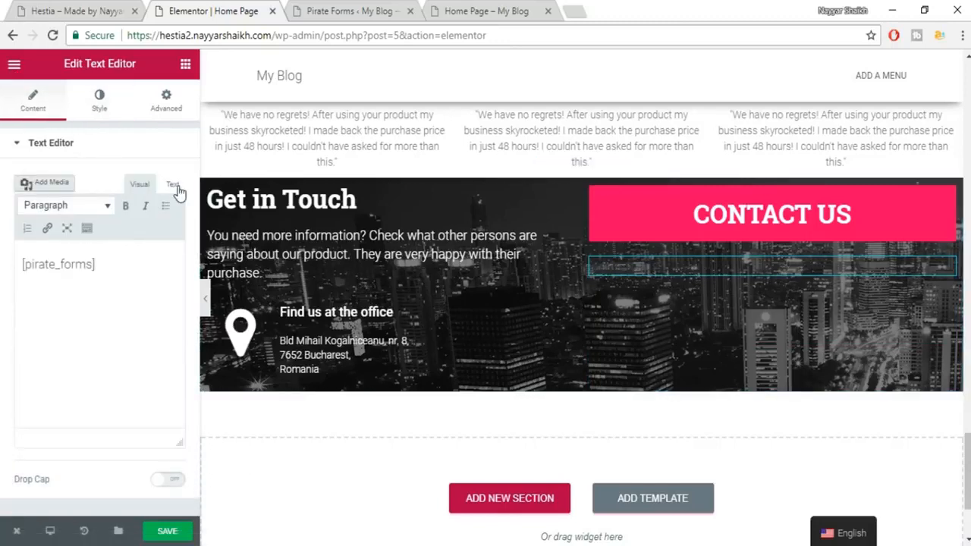
{"action": "left_click", "coordinate": [175, 186]}
{"action": "left_click", "coordinate": [99, 103]}
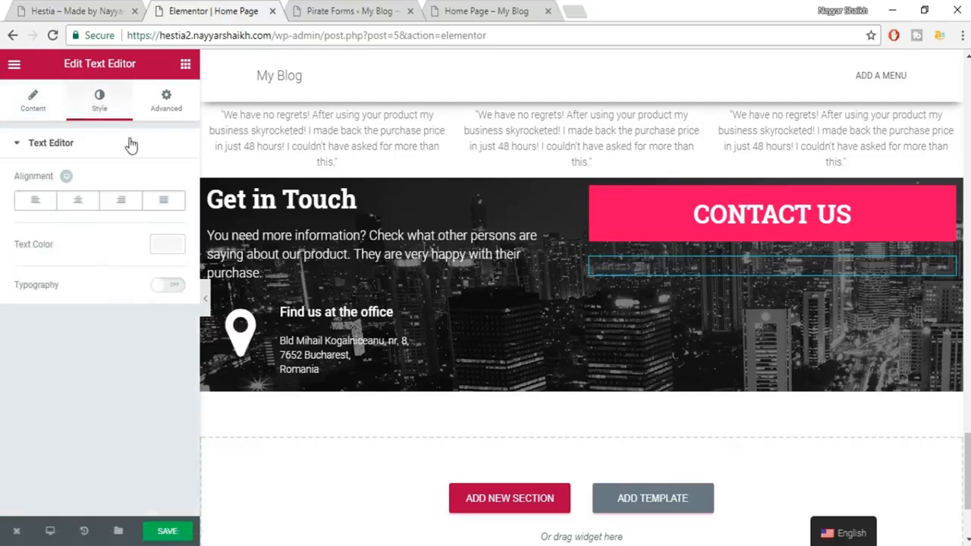
Set the form widget's background to classic white #ffffff, then check the live Home Page.
{"action": "left_click", "coordinate": [168, 108]}
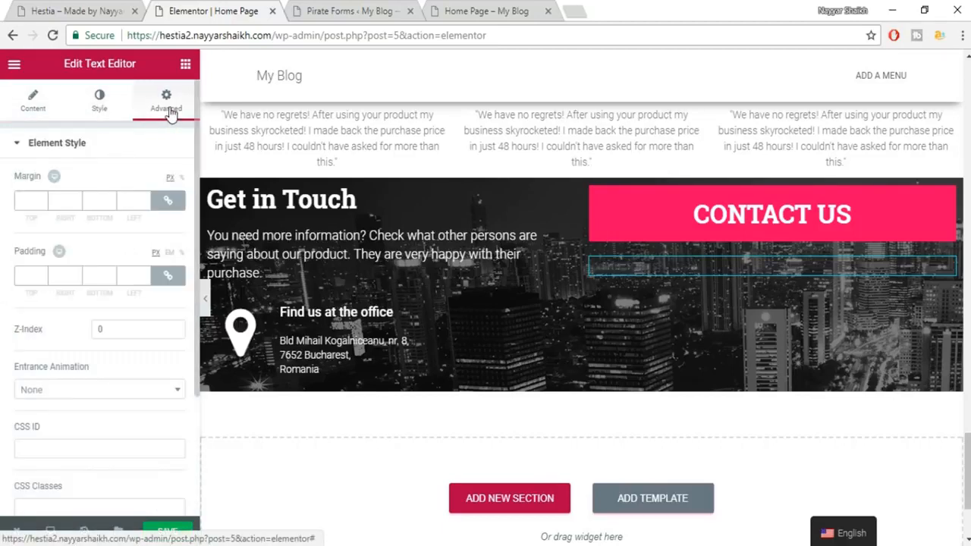
{"action": "scroll", "coordinate": [97, 319], "scroll_direction": "down", "scroll_amount": 4}
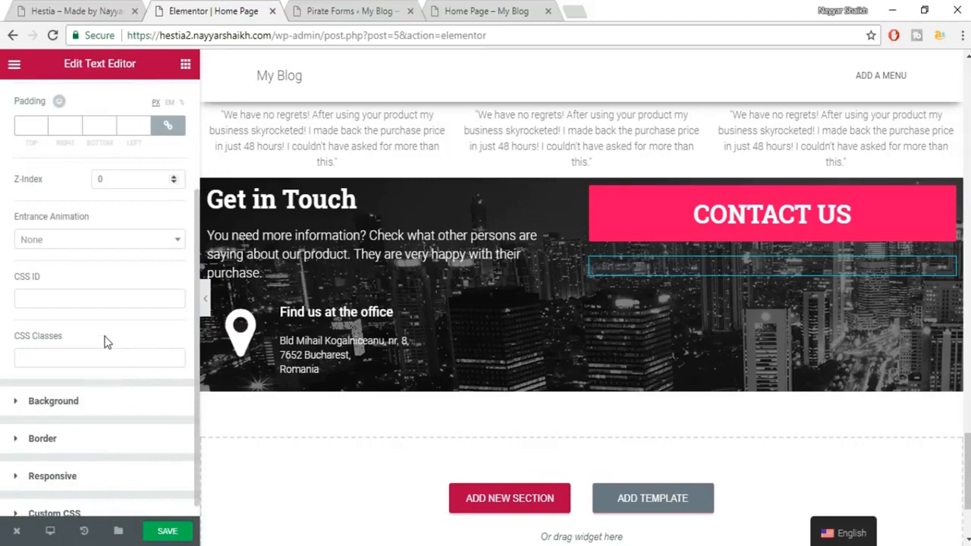
{"action": "left_click", "coordinate": [104, 390]}
{"action": "left_click", "coordinate": [115, 264]}
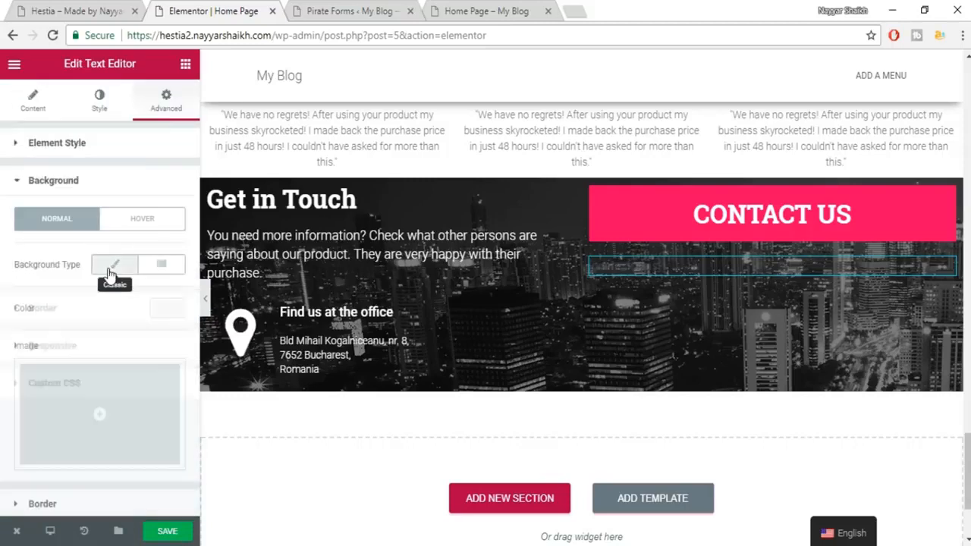
{"action": "left_click", "coordinate": [167, 308]}
{"action": "left_click", "coordinate": [136, 471]}
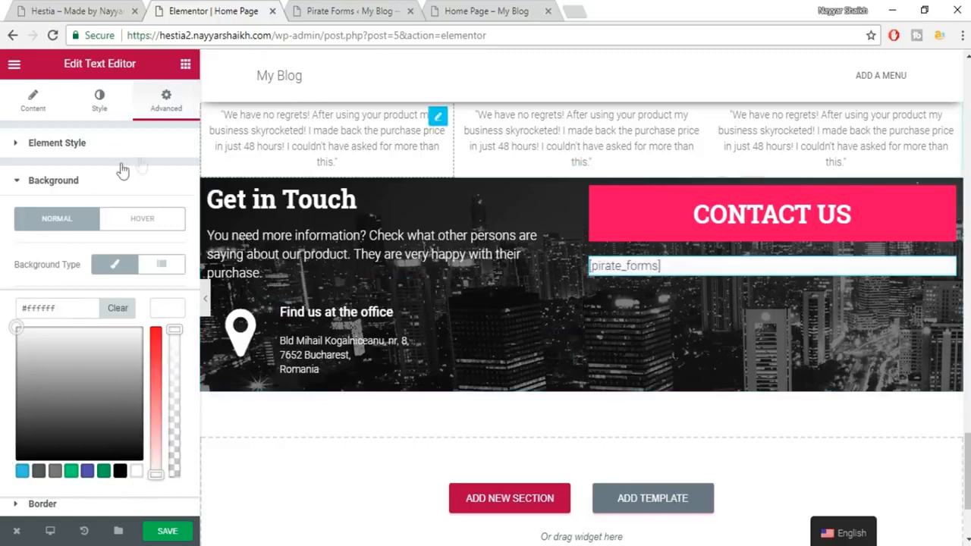
{"action": "left_click", "coordinate": [32, 100]}
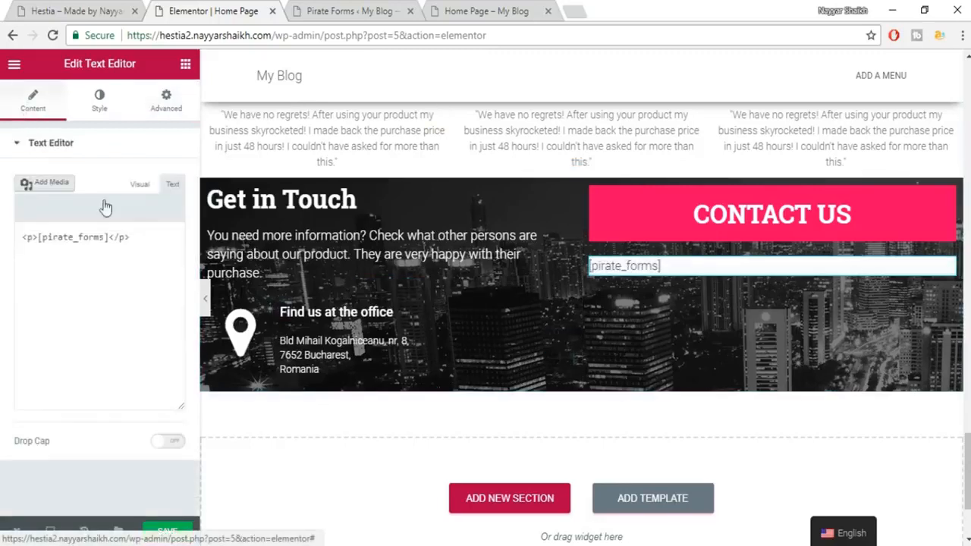
{"action": "left_click", "coordinate": [172, 186]}
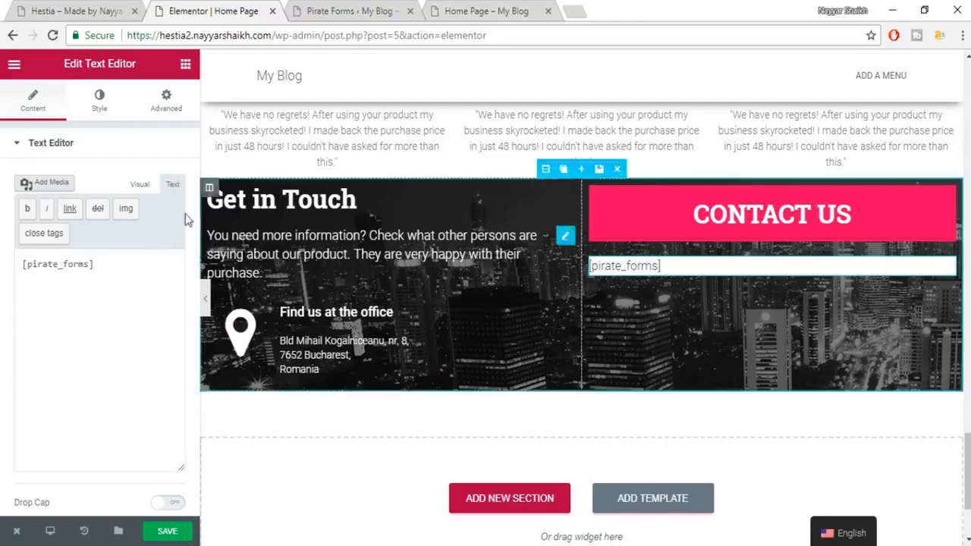
{"action": "left_click", "coordinate": [486, 11]}
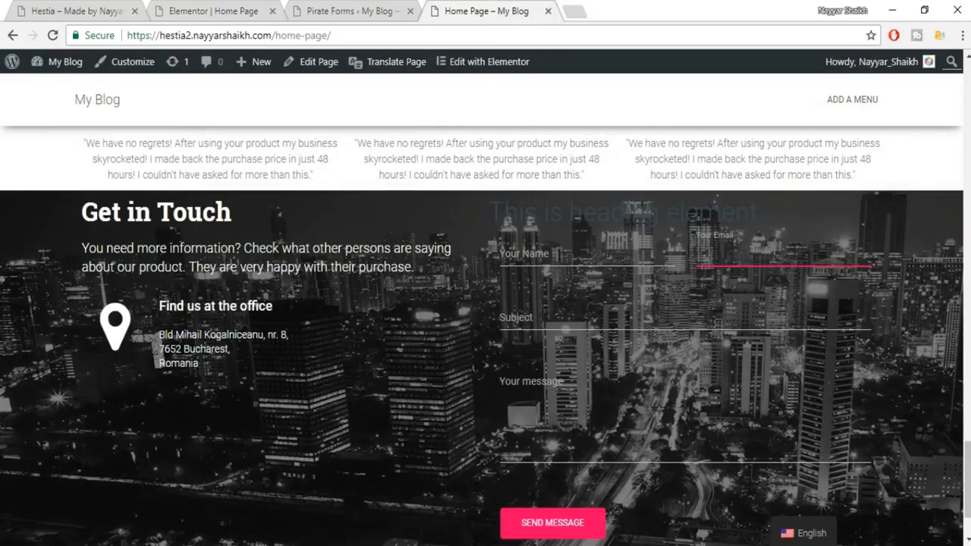
{"action": "left_click", "coordinate": [192, 10]}
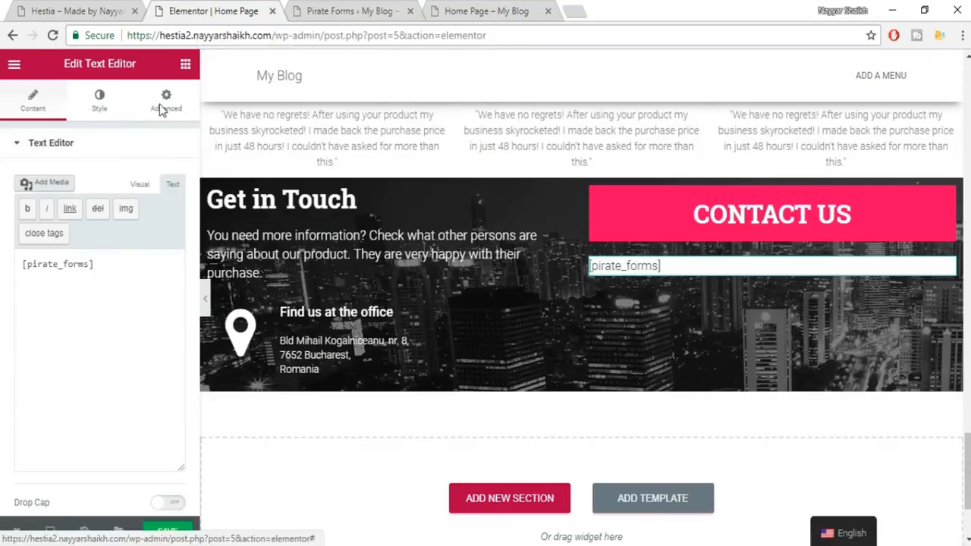
Set 20 px linked padding on the form widget, save, and compare with the live Hestia form.
{"action": "left_click", "coordinate": [163, 106]}
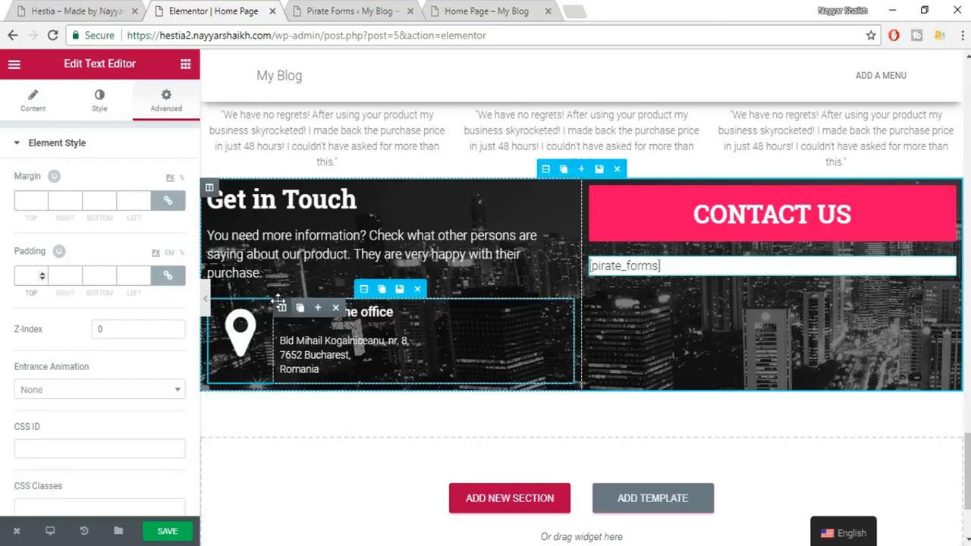
{"action": "type", "text": "20"}
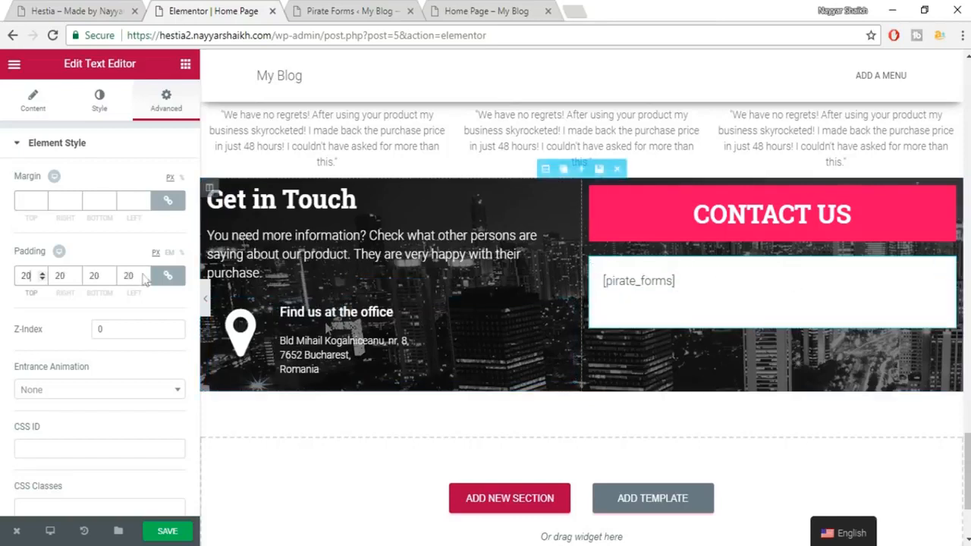
{"action": "left_click", "coordinate": [174, 533]}
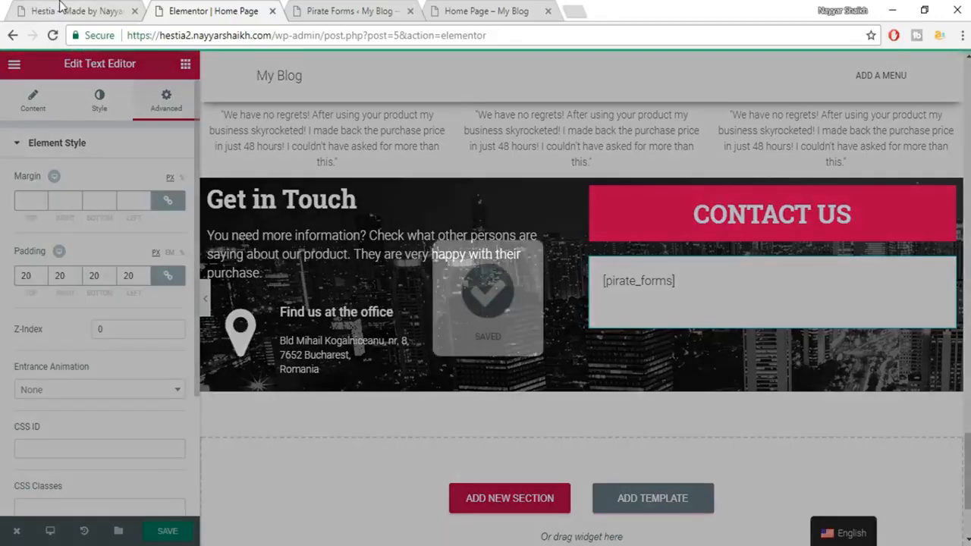
{"action": "left_click", "coordinate": [62, 7]}
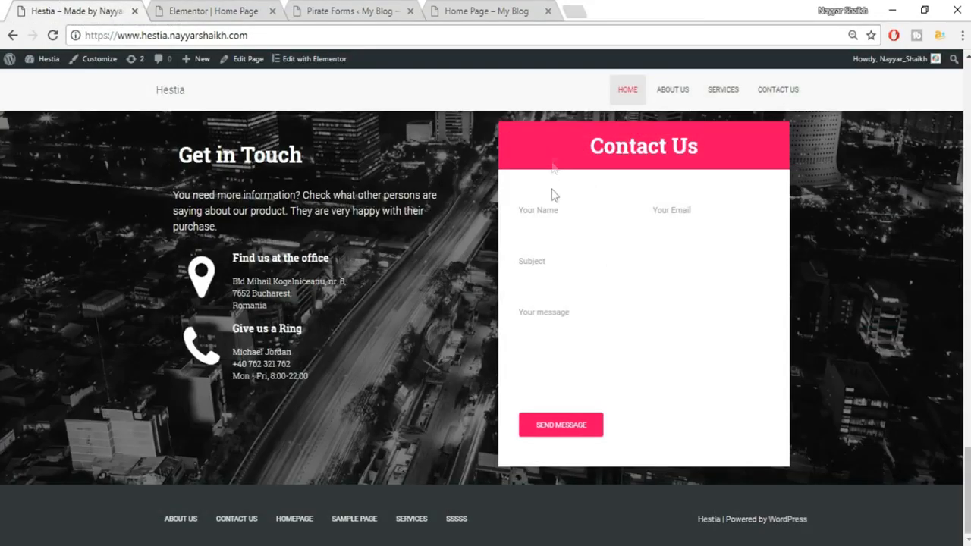
{"action": "left_click", "coordinate": [213, 11]}
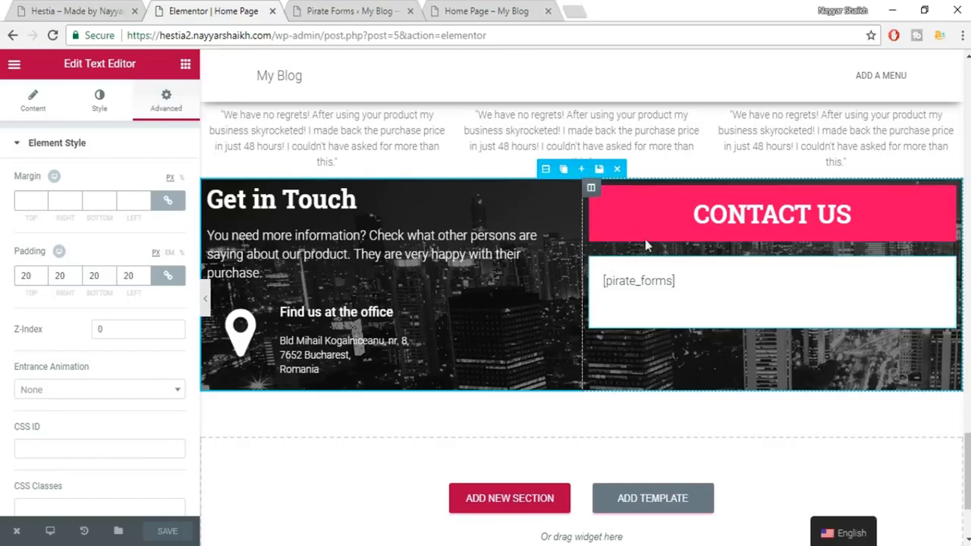
Unlink the CONTACT US heading's margin and set its bottom margin to -20 px.
{"action": "left_click", "coordinate": [669, 213]}
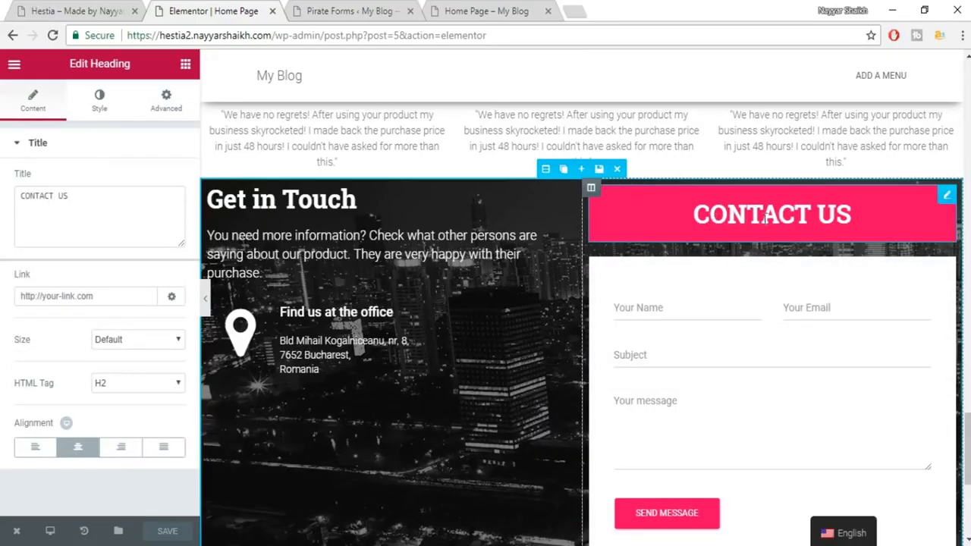
{"action": "scroll", "coordinate": [795, 358], "scroll_direction": "down", "scroll_amount": 1}
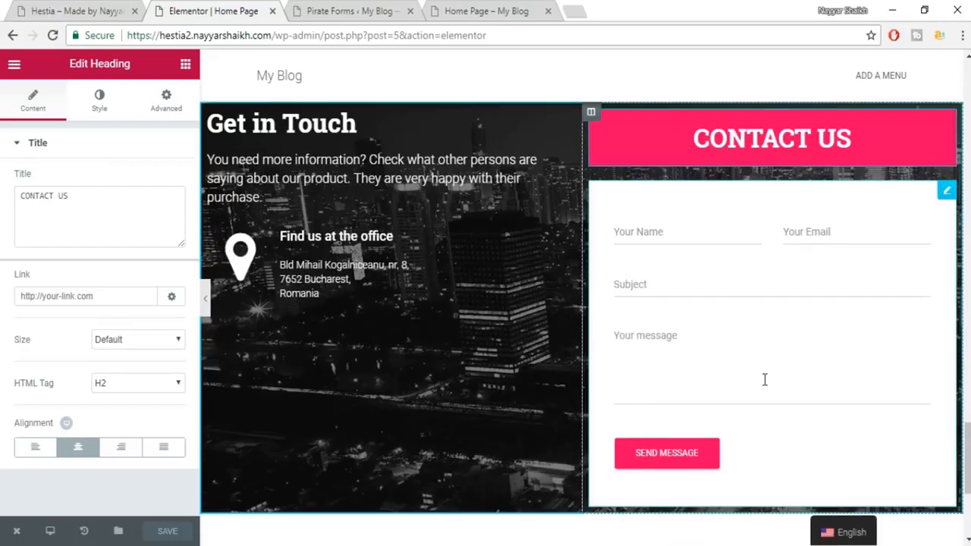
{"action": "scroll", "coordinate": [765, 379], "scroll_direction": "up", "scroll_amount": 1}
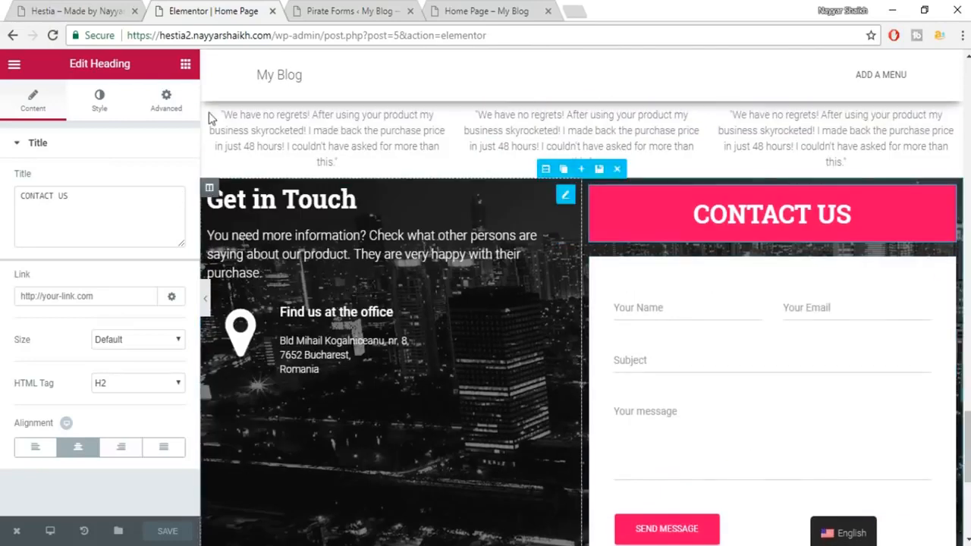
{"action": "left_click", "coordinate": [166, 115]}
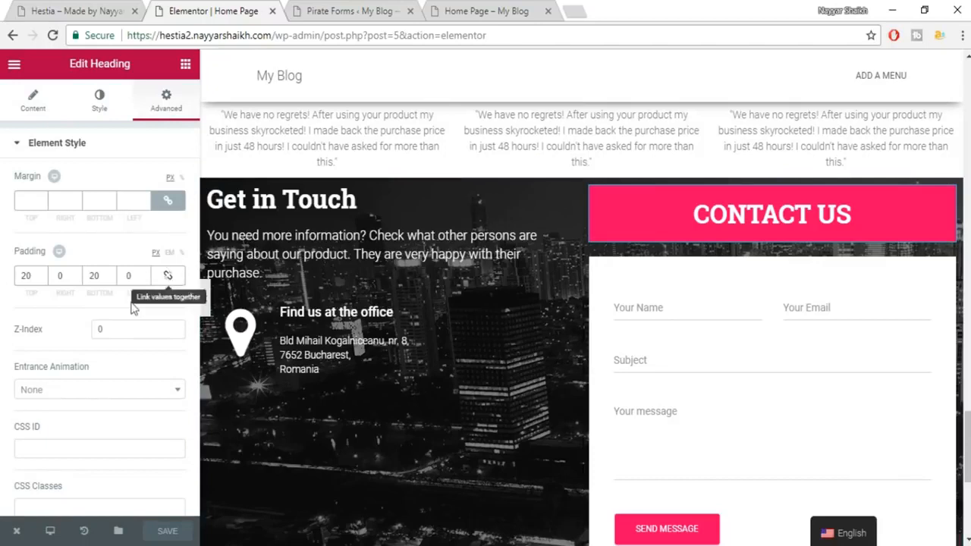
{"action": "left_click", "coordinate": [169, 203]}
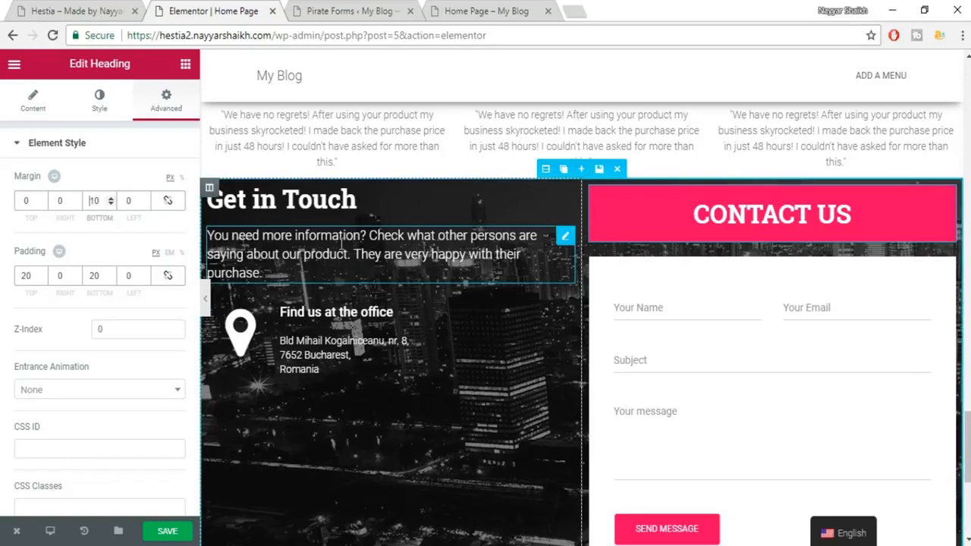
{"action": "type", "text": "-"}
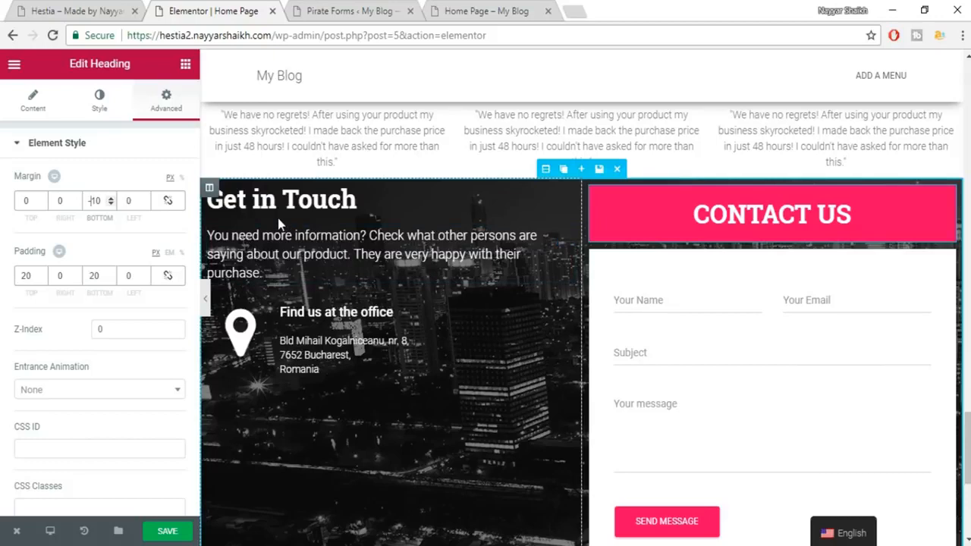
{"action": "key", "text": "Delete"}
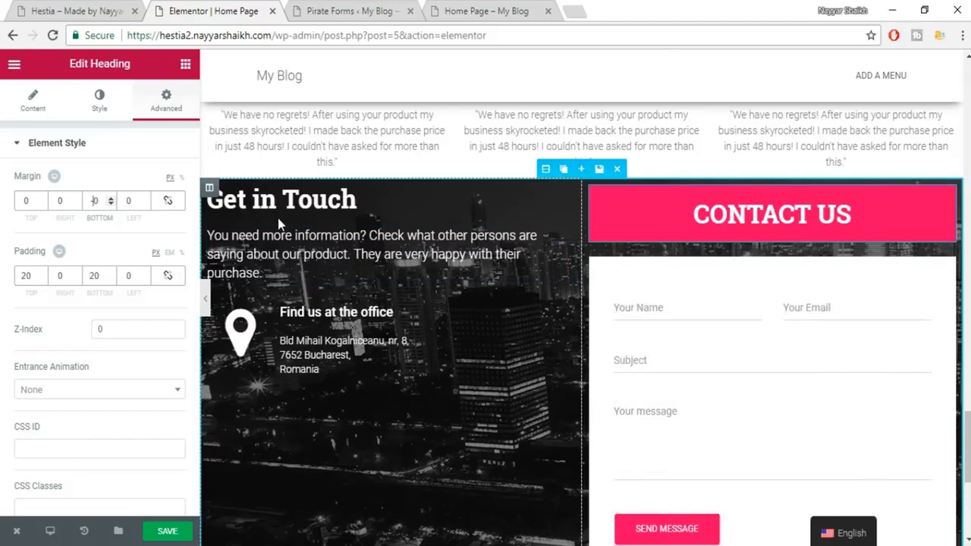
{"action": "type", "text": "2"}
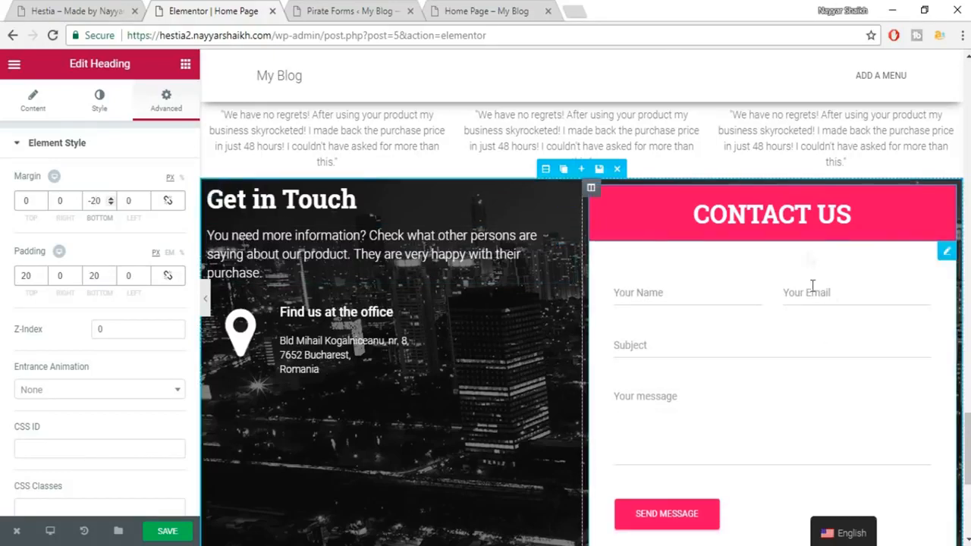
{"action": "scroll", "coordinate": [826, 311], "scroll_direction": "down", "scroll_amount": 3}
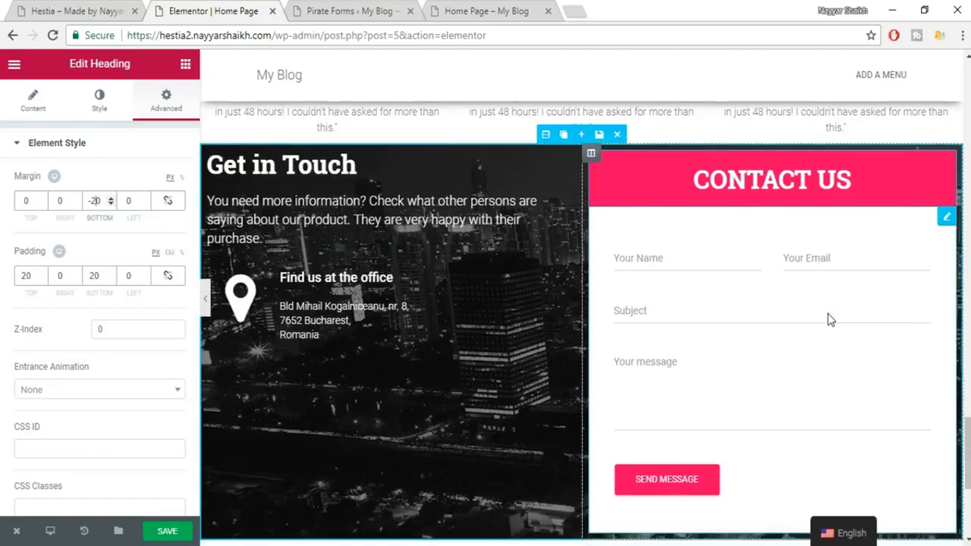
Save the page with the heading's new -20 px bottom margin.
{"action": "scroll", "coordinate": [832, 358], "scroll_direction": "up", "scroll_amount": 2}
{"action": "scroll", "coordinate": [832, 358], "scroll_direction": "up", "scroll_amount": 3}
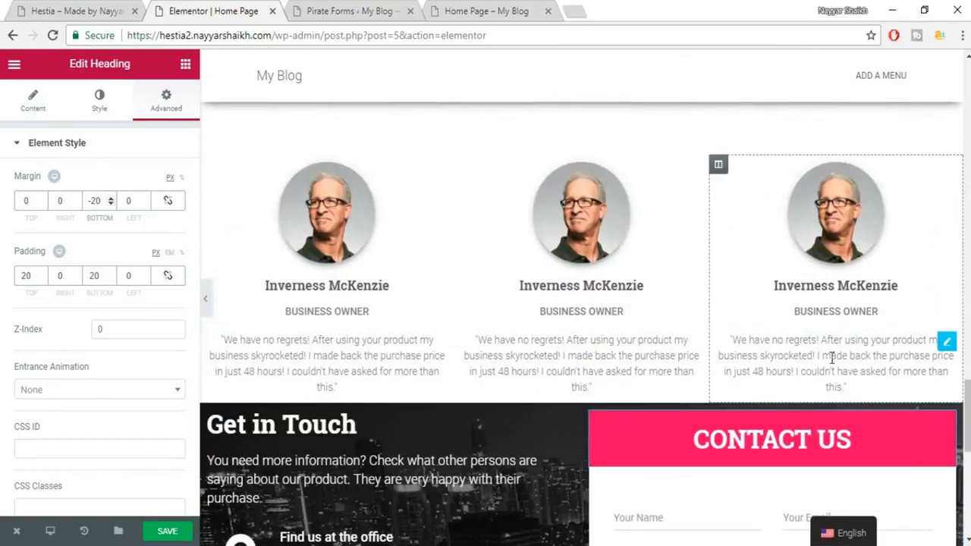
{"action": "scroll", "coordinate": [642, 396], "scroll_direction": "down", "scroll_amount": 3}
{"action": "scroll", "coordinate": [685, 315], "scroll_direction": "down", "scroll_amount": 4}
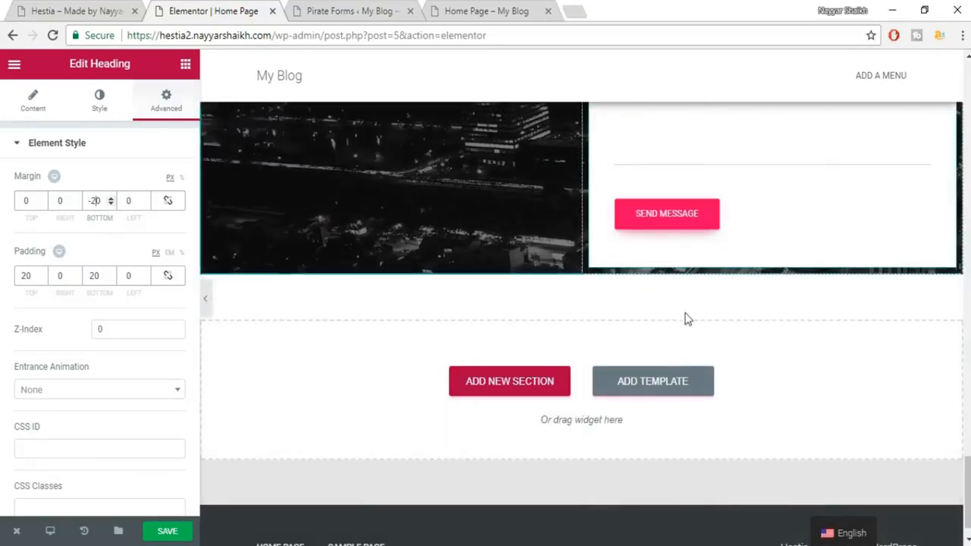
{"action": "scroll", "coordinate": [689, 331], "scroll_direction": "up", "scroll_amount": 3}
{"action": "left_click", "coordinate": [152, 531]}
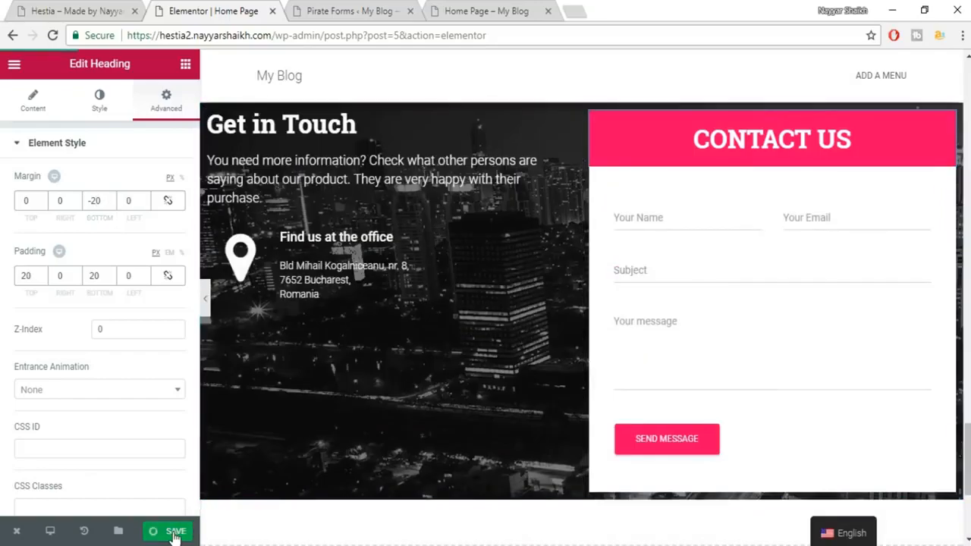
Compare with the live Hestia site's contact section and return to the Home Page editor.
{"action": "scroll", "coordinate": [740, 430], "scroll_direction": "up", "scroll_amount": 3}
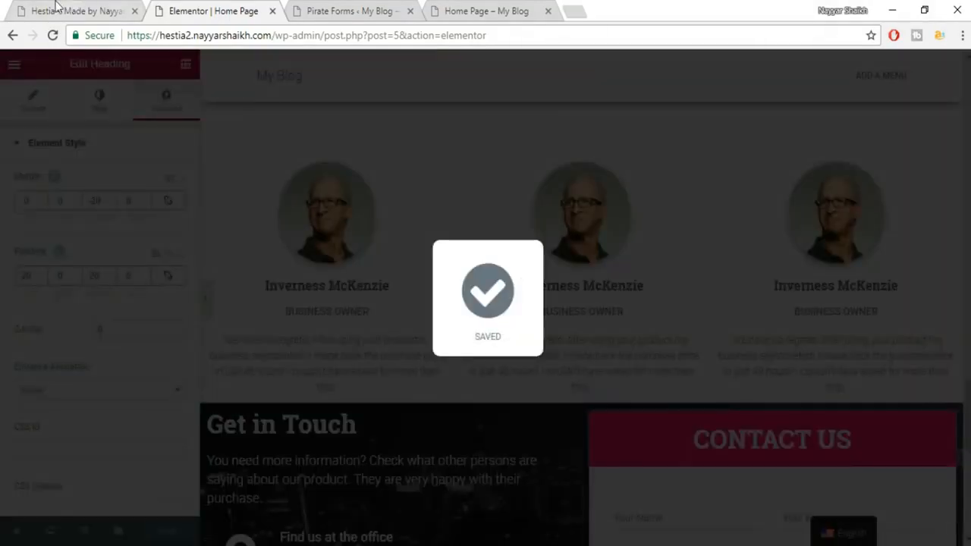
{"action": "left_click", "coordinate": [35, 8]}
{"action": "scroll", "coordinate": [401, 243], "scroll_direction": "up", "scroll_amount": 2}
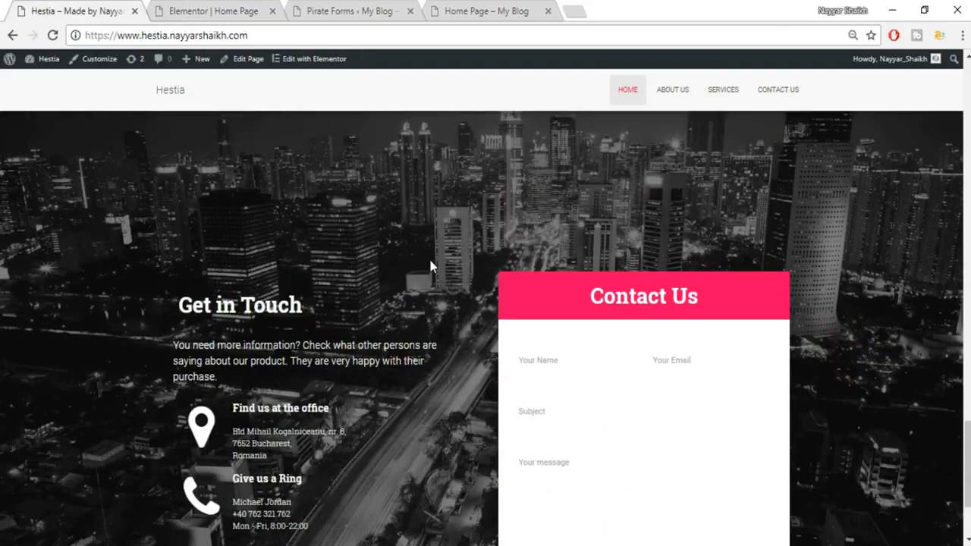
{"action": "scroll", "coordinate": [433, 269], "scroll_direction": "up", "scroll_amount": 2}
{"action": "scroll", "coordinate": [452, 351], "scroll_direction": "down", "scroll_amount": 4}
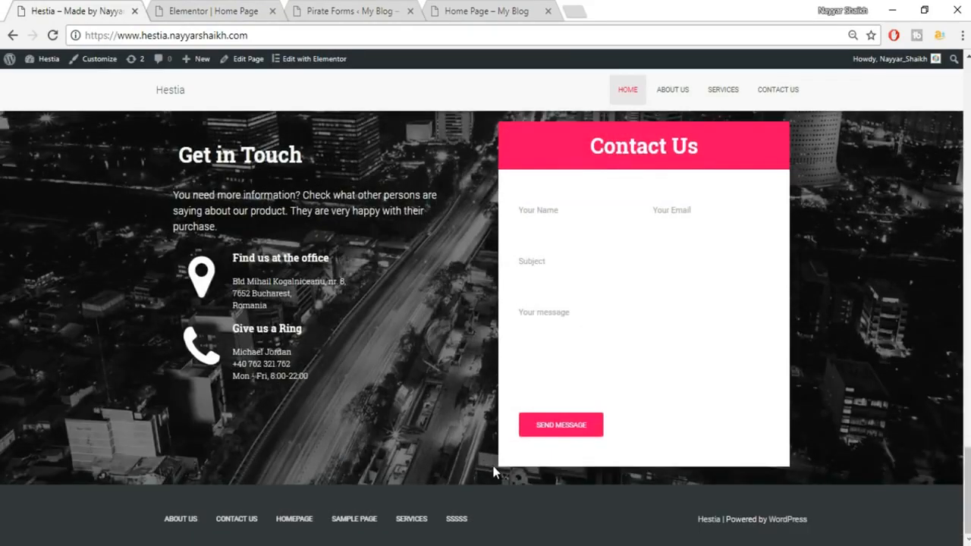
{"action": "left_click", "coordinate": [188, 6]}
{"action": "scroll", "coordinate": [597, 361], "scroll_direction": "down", "scroll_amount": 1}
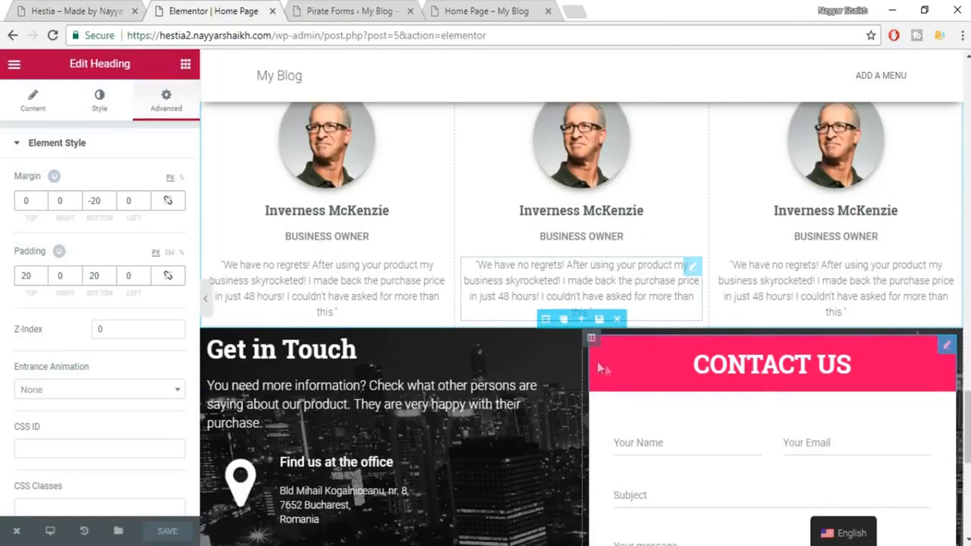
Give the Get in Touch section 80 px top and bottom padding and save the Home Page.
{"action": "left_click", "coordinate": [546, 319]}
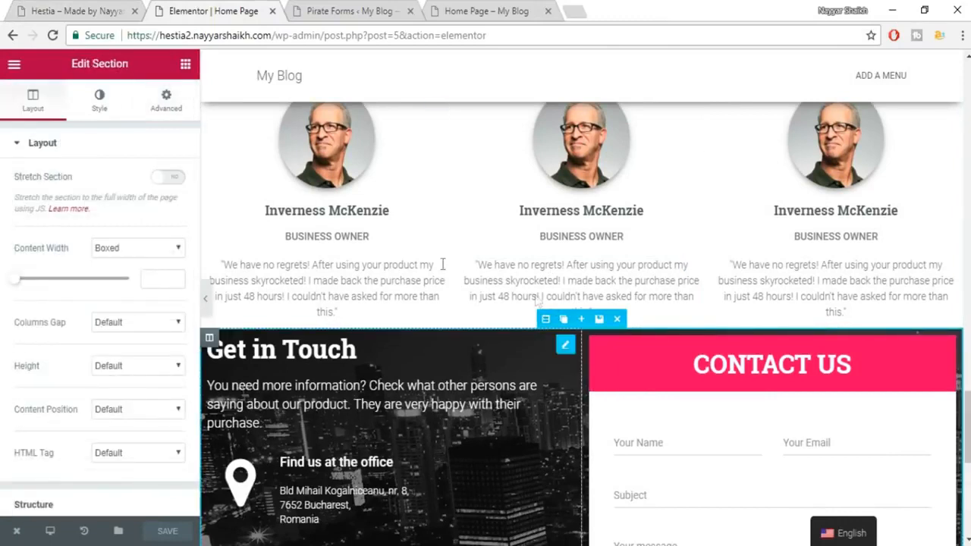
{"action": "left_click", "coordinate": [168, 94]}
{"action": "left_click", "coordinate": [31, 275]}
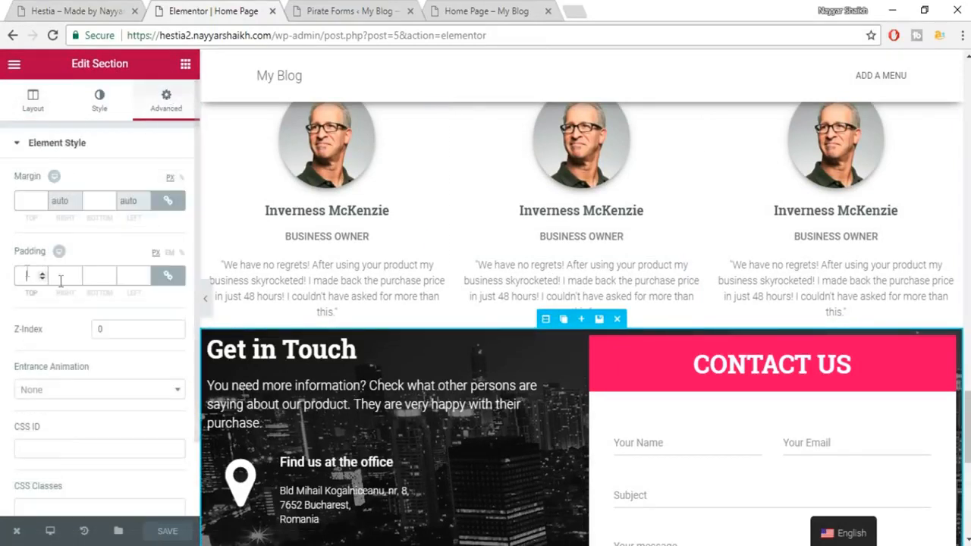
{"action": "left_click", "coordinate": [172, 278]}
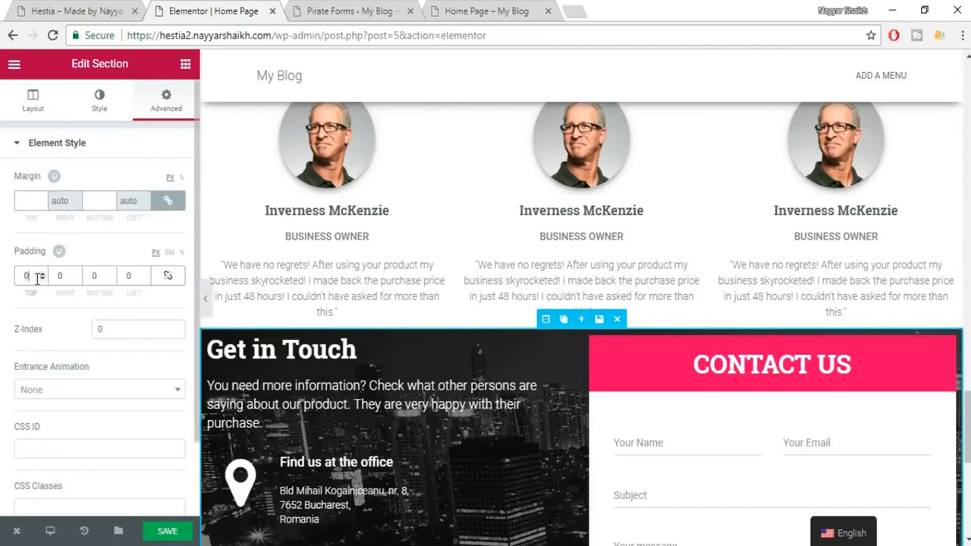
{"action": "type", "text": "80"}
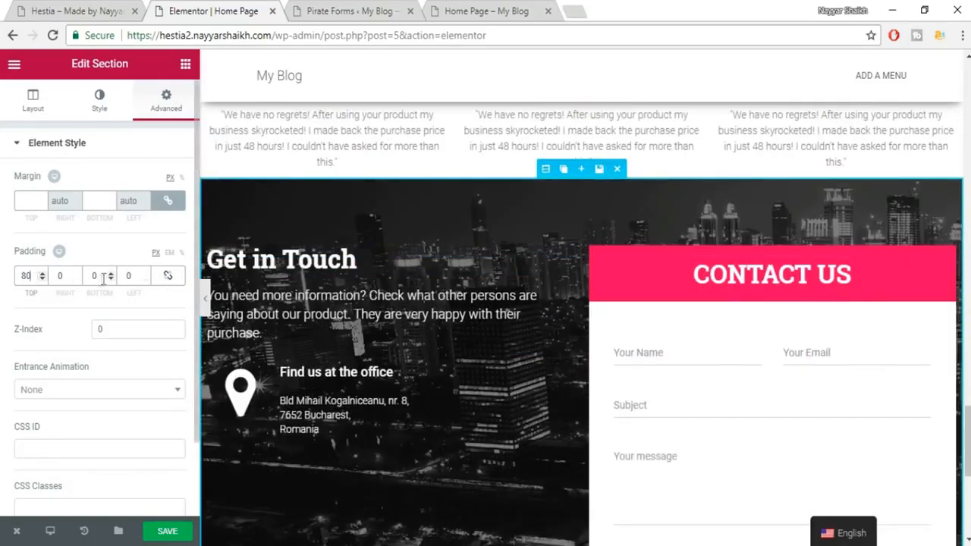
{"action": "left_click", "coordinate": [92, 277]}
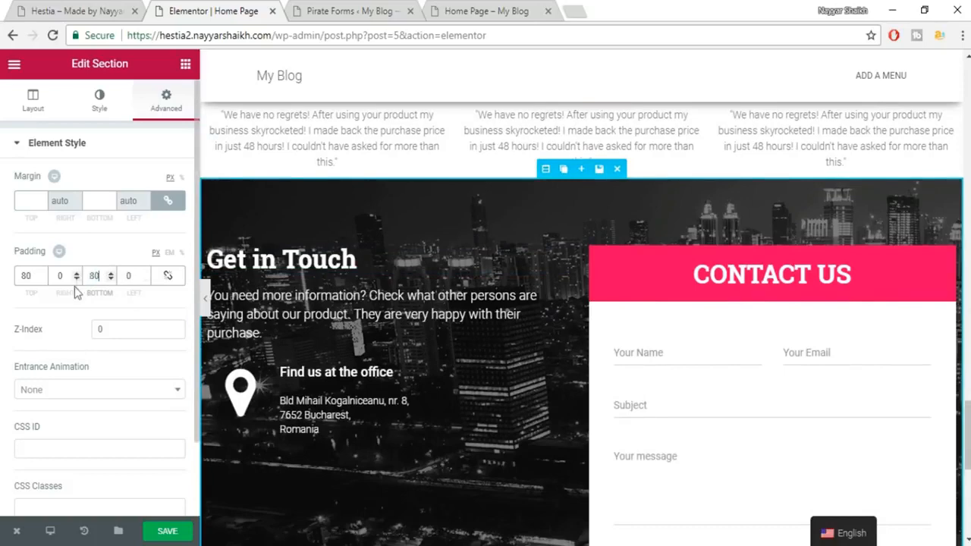
{"action": "scroll", "coordinate": [607, 341], "scroll_direction": "down", "scroll_amount": 5}
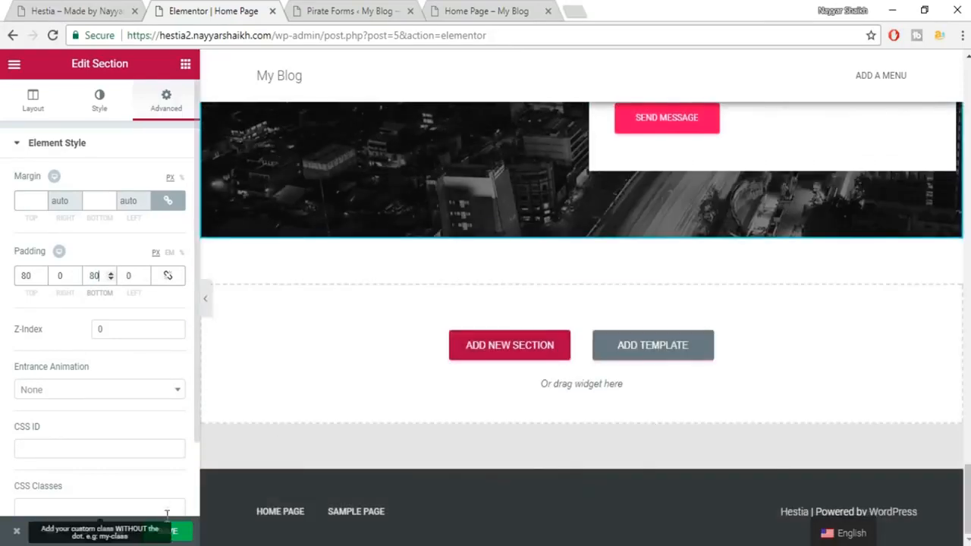
{"action": "left_click", "coordinate": [170, 535]}
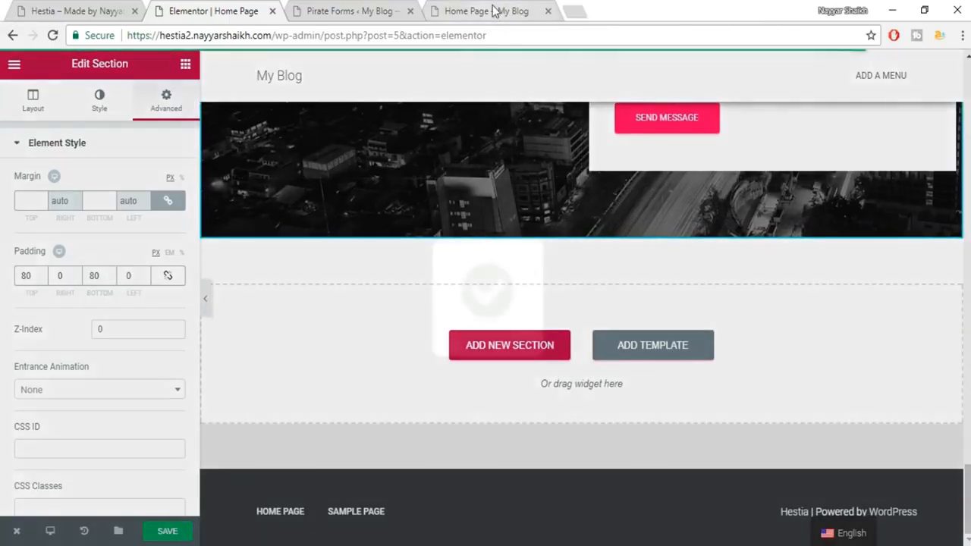
{"action": "left_click", "coordinate": [493, 10]}
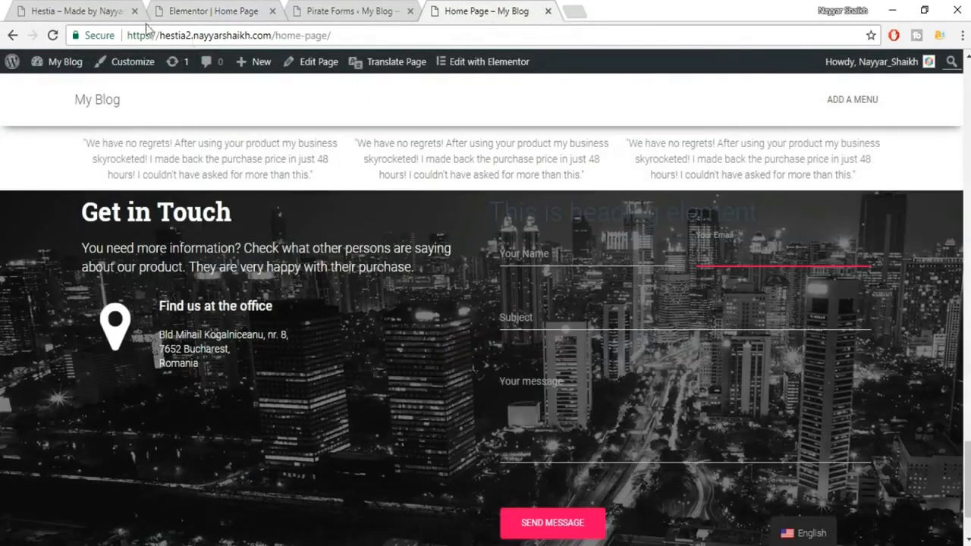
Reload the live Home Page and scroll through it to inspect the padded contact section.
{"action": "left_click", "coordinate": [51, 36]}
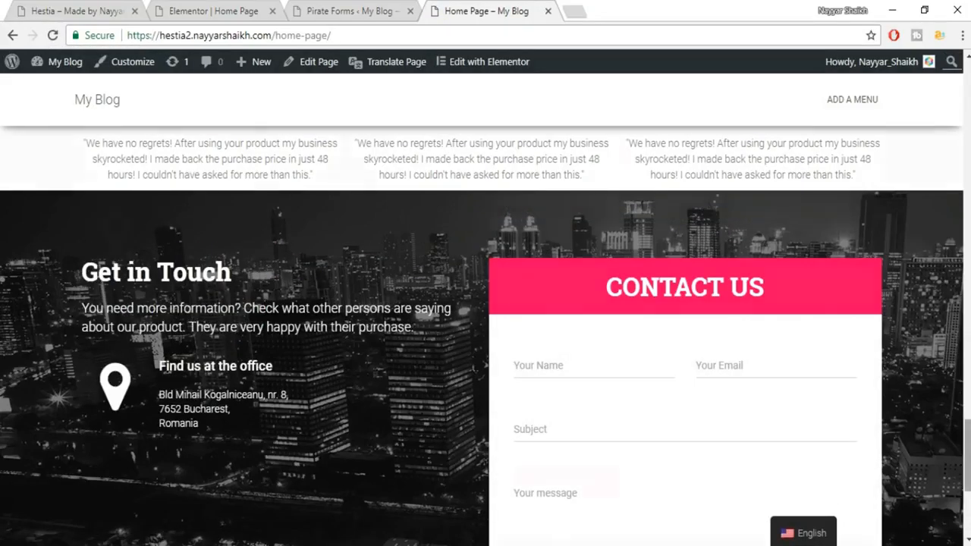
{"action": "scroll", "coordinate": [486, 335], "scroll_direction": "down", "scroll_amount": 4}
{"action": "left_click_drag", "start_coordinate": [967, 495], "coordinate": [967, 412]}
{"action": "scroll", "coordinate": [507, 387], "scroll_direction": "down", "scroll_amount": 2}
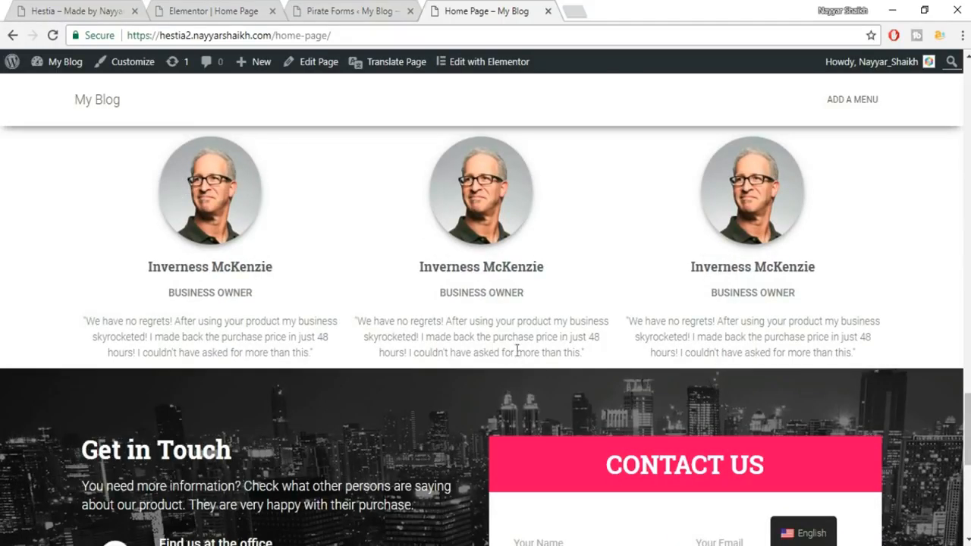
{"action": "left_click_drag", "start_coordinate": [968, 428], "coordinate": [949, 180]}
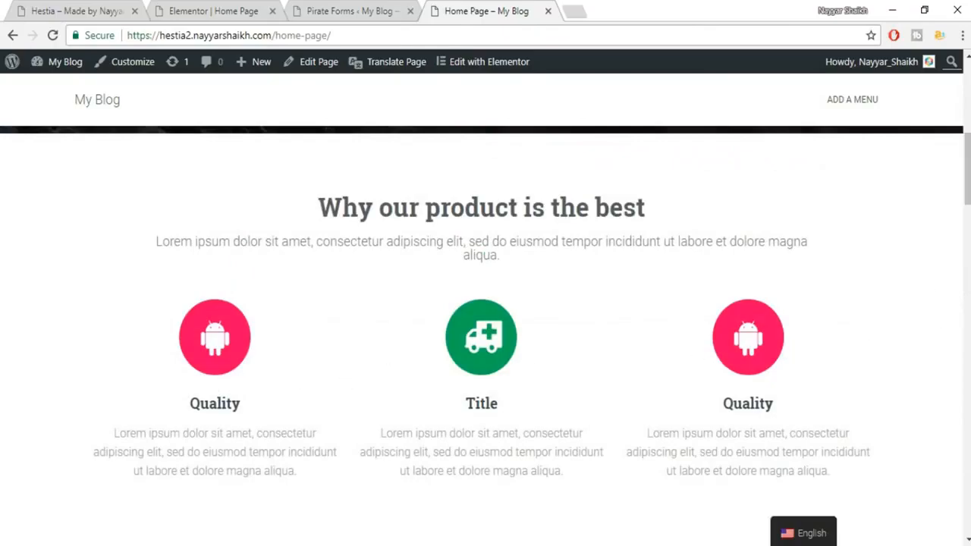
{"action": "left_click_drag", "start_coordinate": [968, 176], "coordinate": [967, 141]}
{"action": "scroll", "coordinate": [485, 333], "scroll_direction": "down", "scroll_amount": 15}
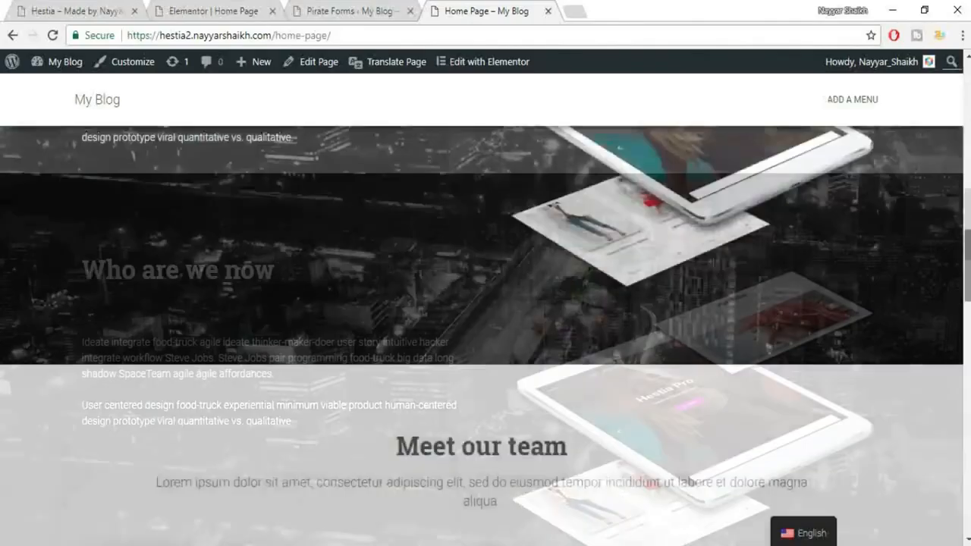
{"action": "scroll", "coordinate": [968, 201], "scroll_direction": "down", "scroll_amount": 5}
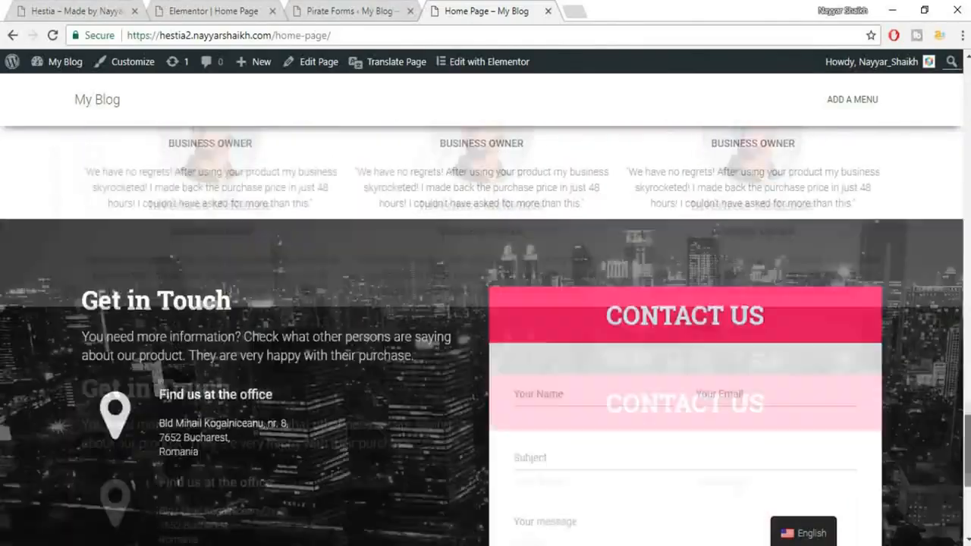
{"action": "scroll", "coordinate": [969, 201], "scroll_direction": "up", "scroll_amount": 15}
{"action": "scroll", "coordinate": [968, 201], "scroll_direction": "up", "scroll_amount": 10}
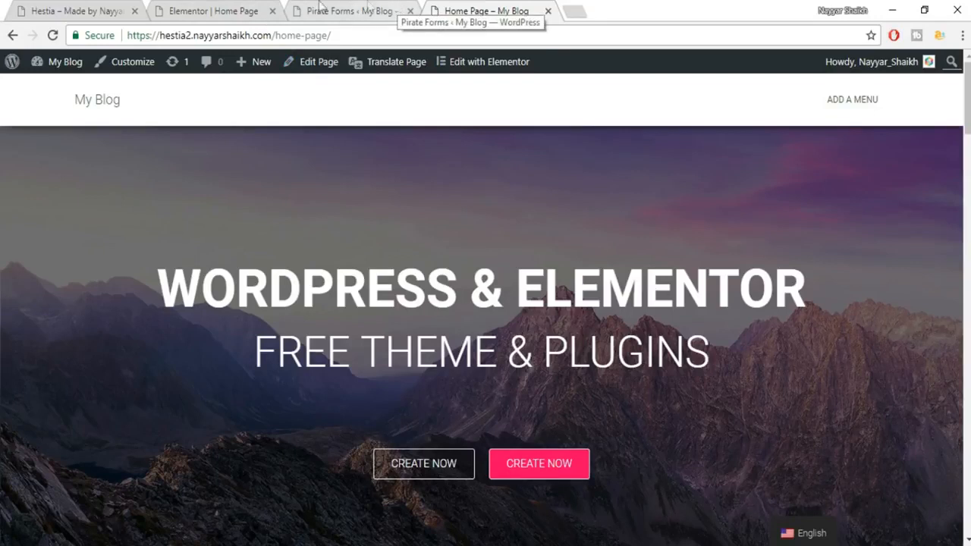
Create and publish an About Us page using the Page Builder Full Width template.
{"action": "left_click", "coordinate": [353, 11]}
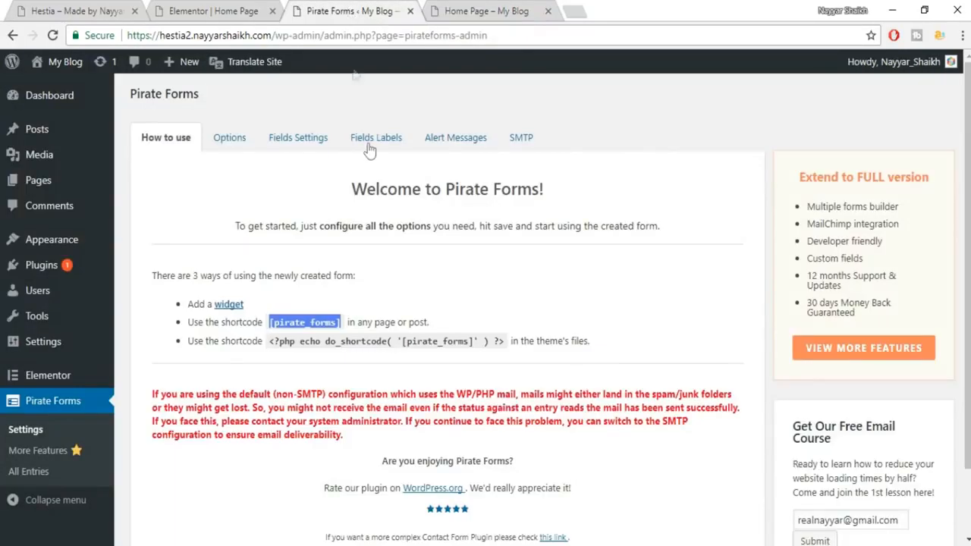
{"action": "mouse_move", "coordinate": [58, 187]}
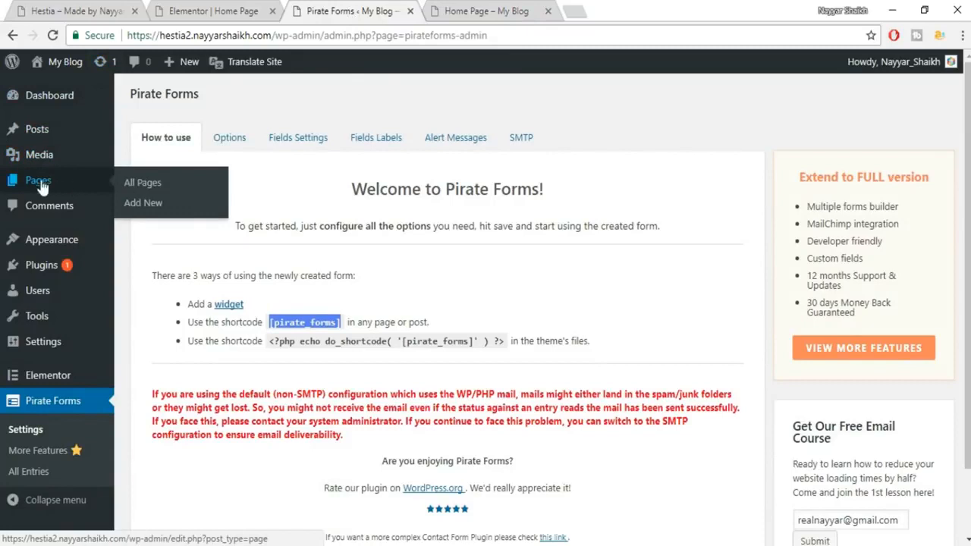
{"action": "left_click", "coordinate": [134, 205]}
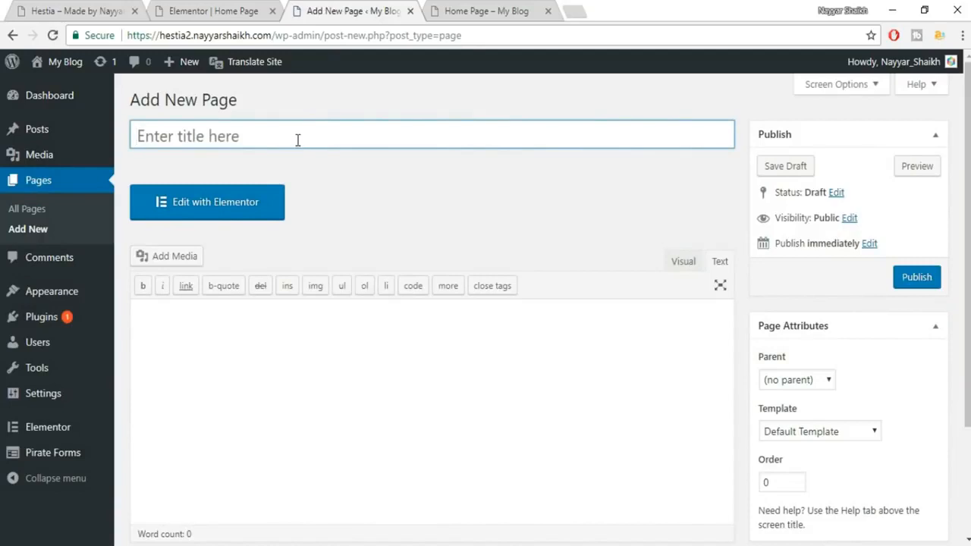
{"action": "type", "text": "a"}
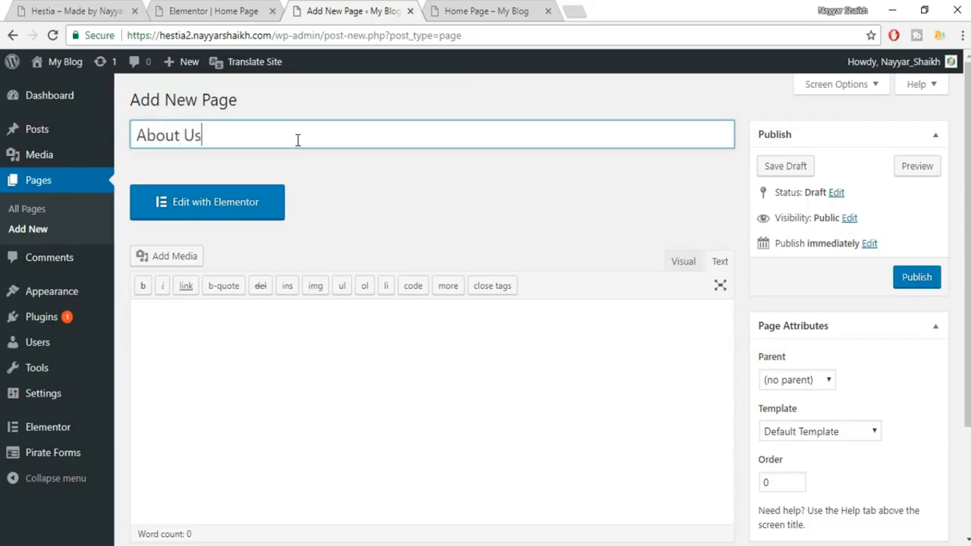
{"action": "left_click", "coordinate": [812, 431]}
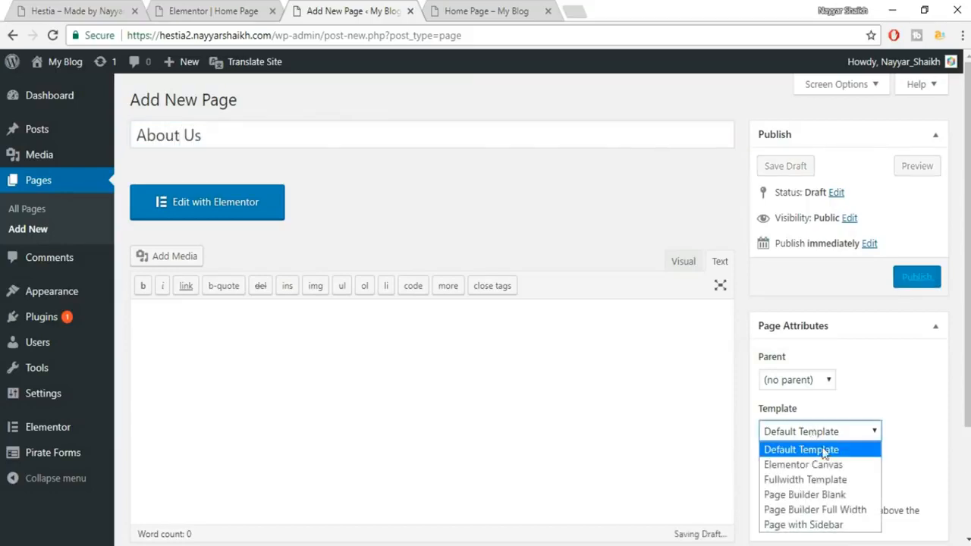
{"action": "left_click", "coordinate": [815, 509]}
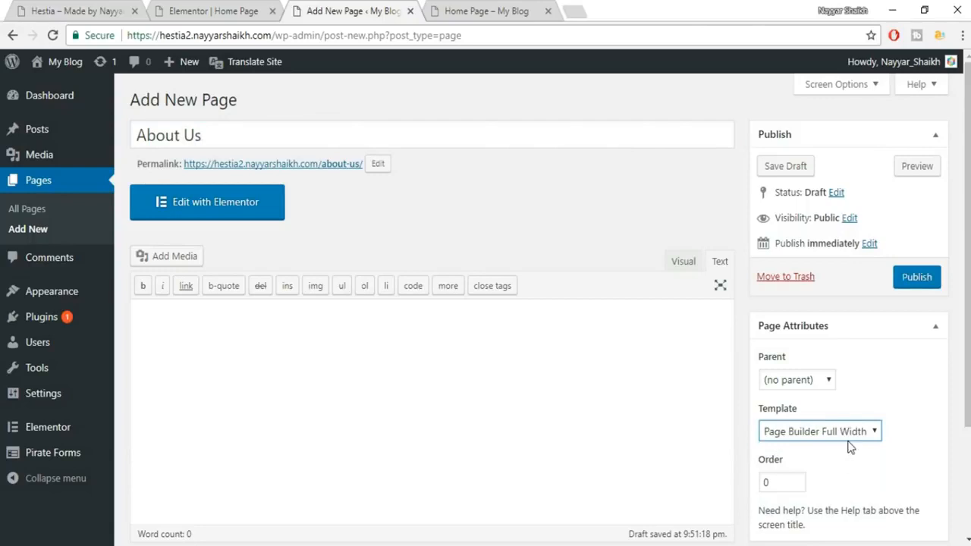
{"action": "left_click", "coordinate": [918, 279]}
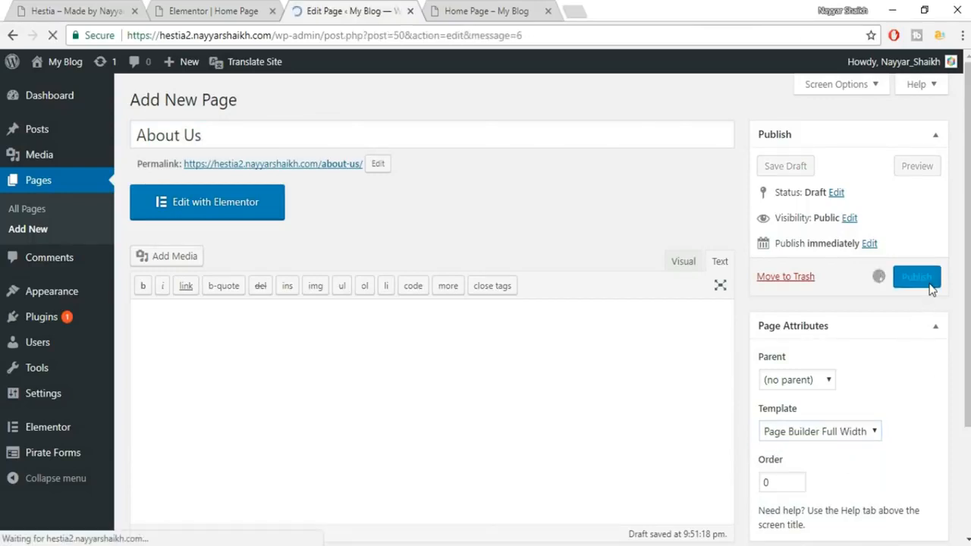
Create and publish a Services page using the Page Builder Full Width template.
{"action": "left_click", "coordinate": [242, 104]}
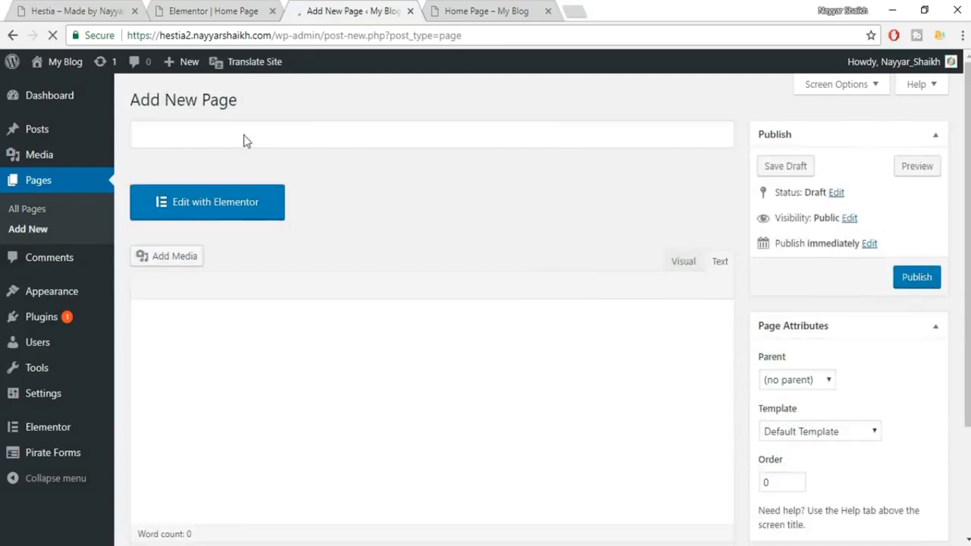
{"action": "type", "text": "Services"}
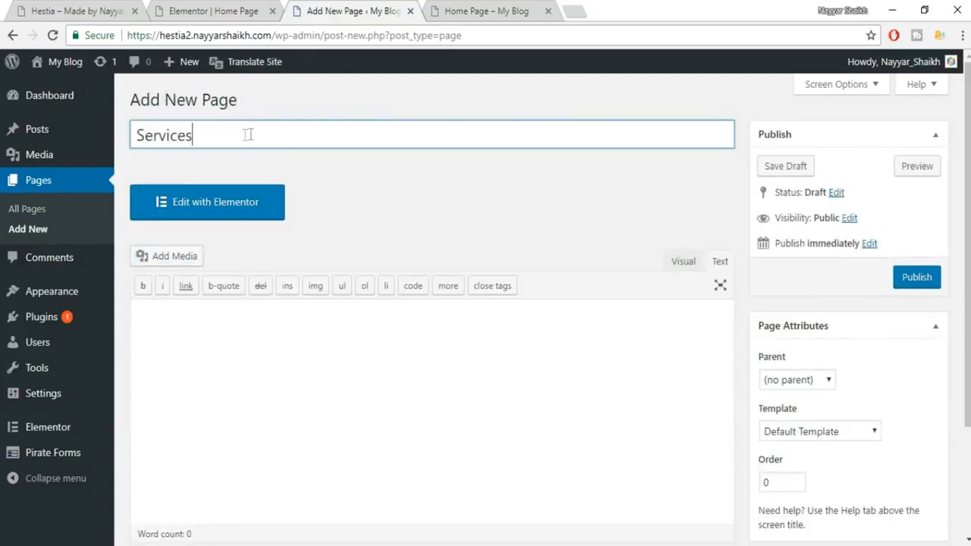
{"action": "left_click", "coordinate": [833, 429]}
{"action": "left_click", "coordinate": [816, 510]}
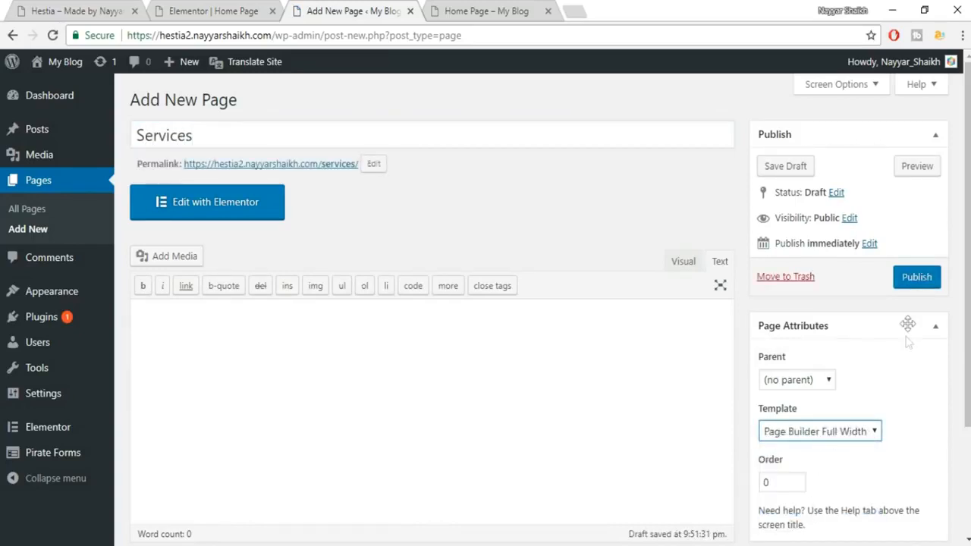
{"action": "left_click", "coordinate": [917, 277]}
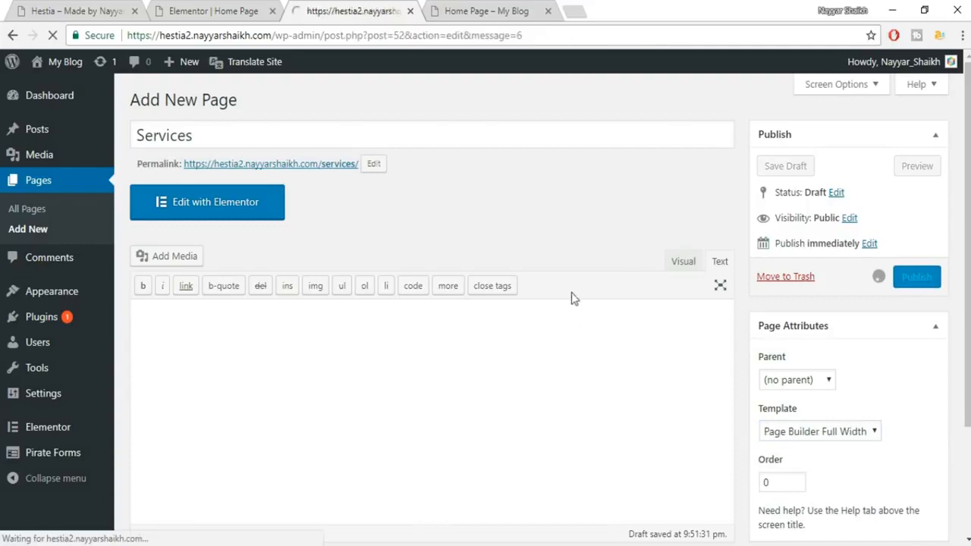
Create and publish a Contact Us page with Page Builder Full Width, then view the home page.
{"action": "left_click", "coordinate": [241, 102]}
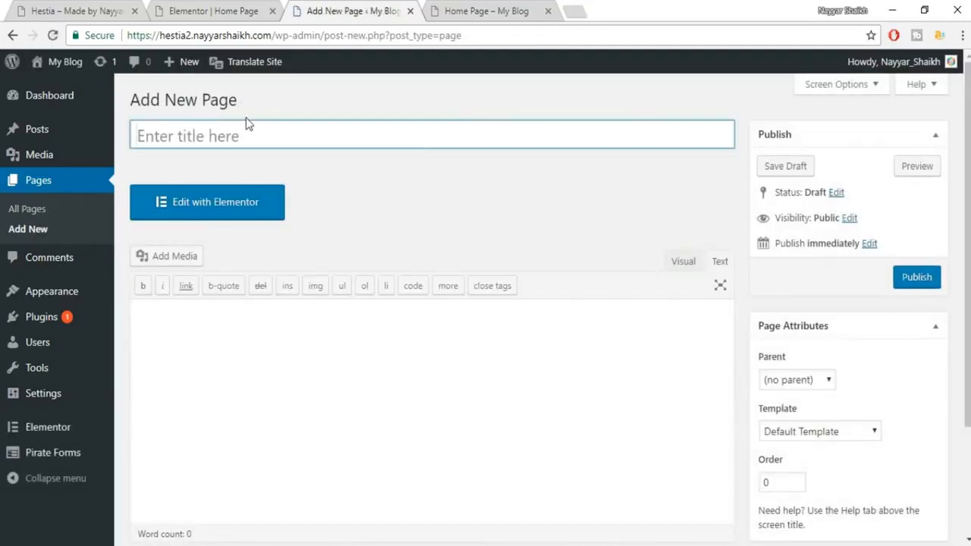
{"action": "type", "text": "Contact Us"}
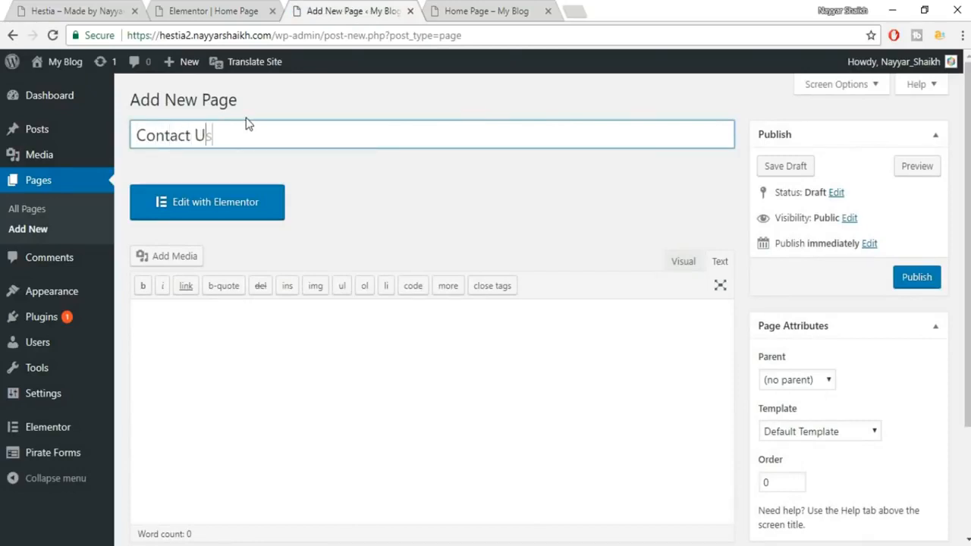
{"action": "left_click", "coordinate": [806, 429]}
{"action": "left_click", "coordinate": [815, 509]}
{"action": "left_click", "coordinate": [912, 282]}
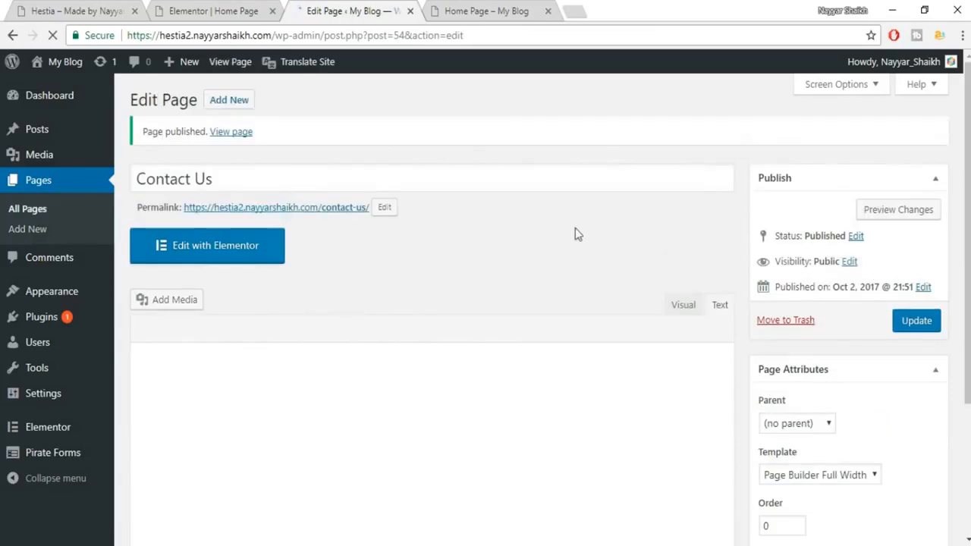
{"action": "left_click", "coordinate": [456, 8]}
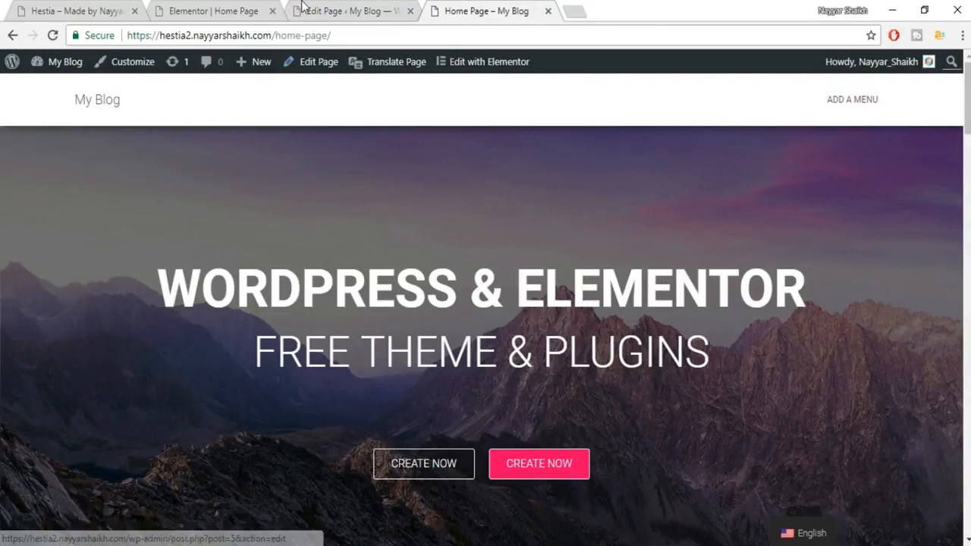
Create a new navigation menu named MainMenu under Appearance > Menus.
{"action": "left_click", "coordinate": [304, 11]}
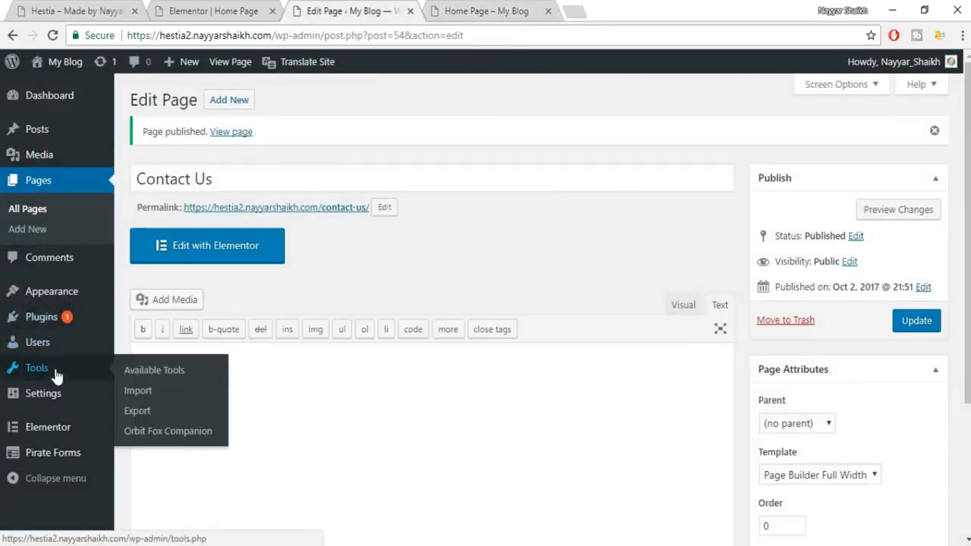
{"action": "mouse_move", "coordinate": [47, 302]}
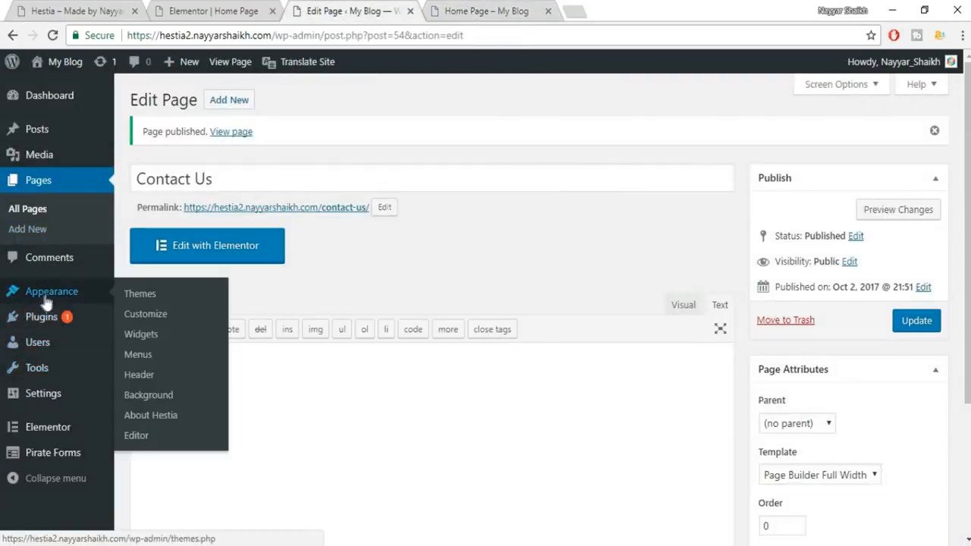
{"action": "left_click", "coordinate": [140, 358]}
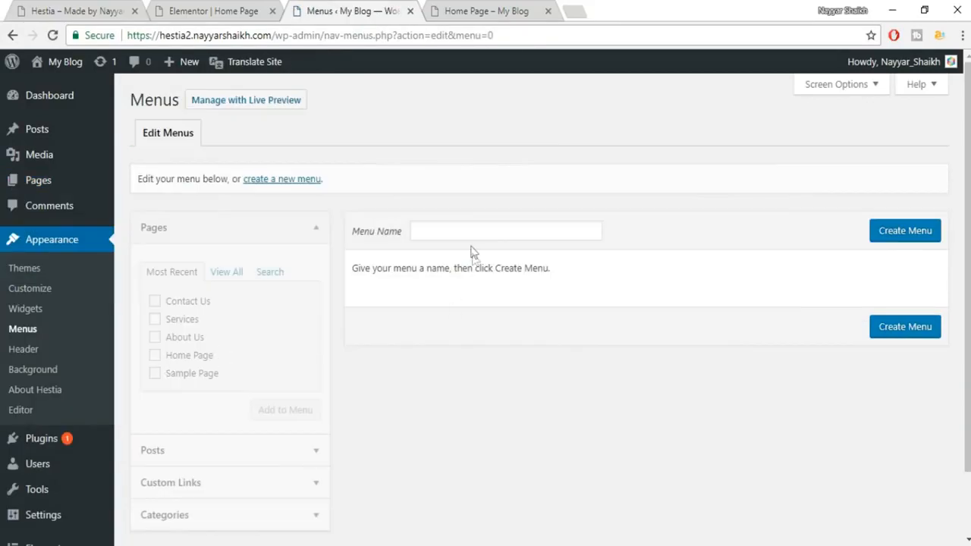
{"action": "left_click", "coordinate": [472, 232]}
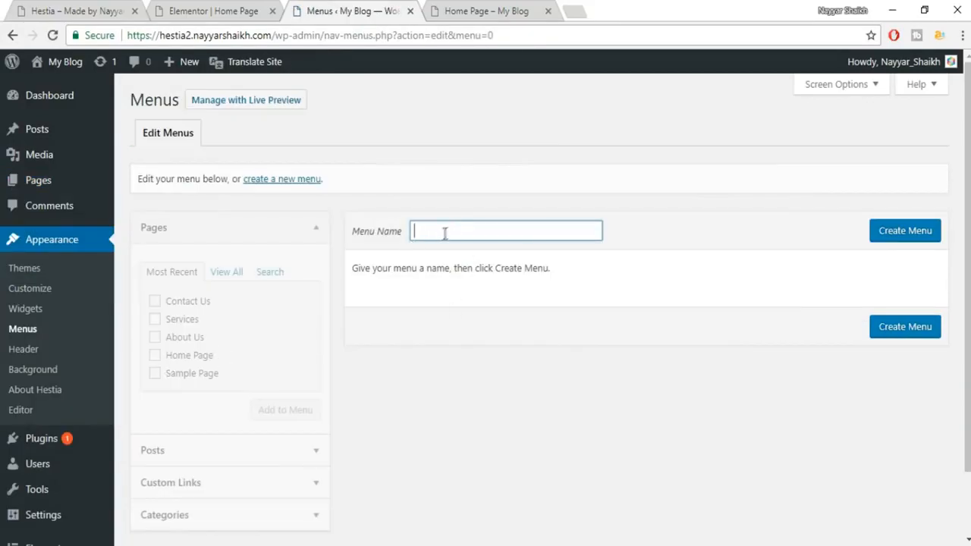
{"action": "type", "text": "Main"}
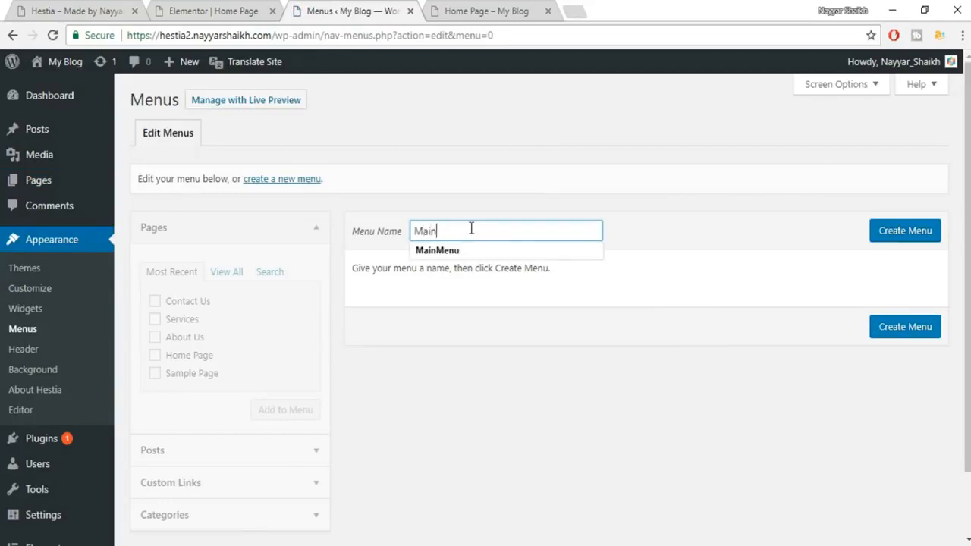
{"action": "key", "text": "Down"}
{"action": "key", "text": "Return"}
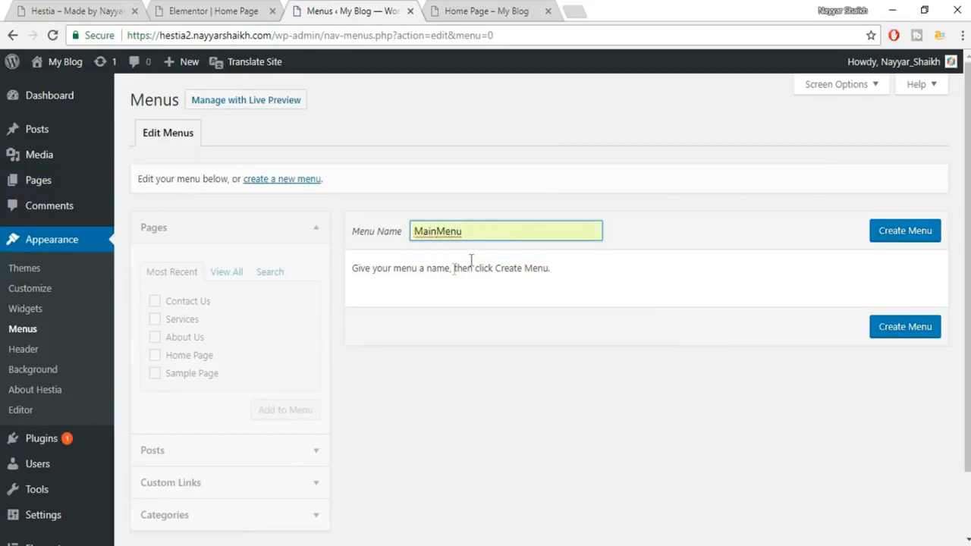
{"action": "left_click", "coordinate": [893, 238]}
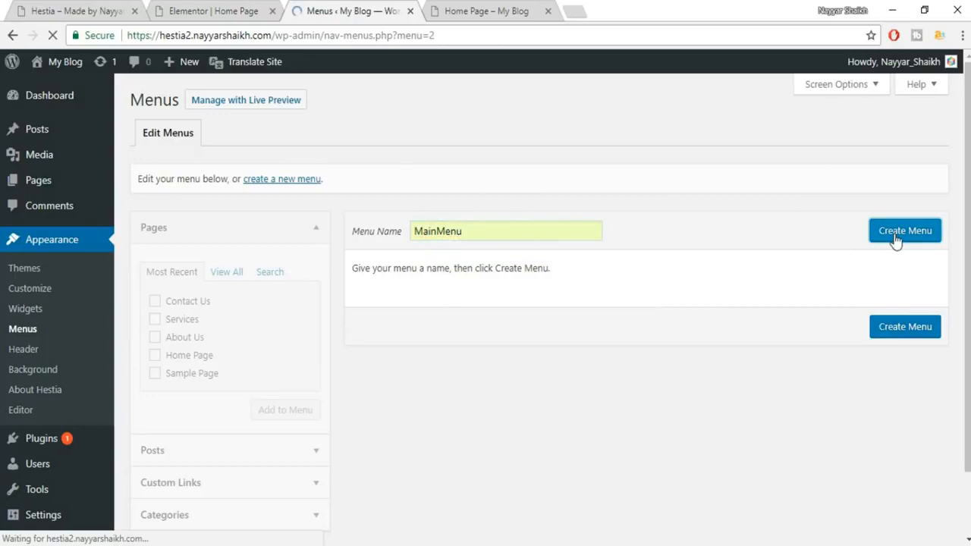
Tick the Contact Us, About Us and Home Page pages for MainMenu.
{"action": "left_click", "coordinate": [189, 304]}
{"action": "left_click", "coordinate": [186, 338]}
{"action": "left_click", "coordinate": [192, 356]}
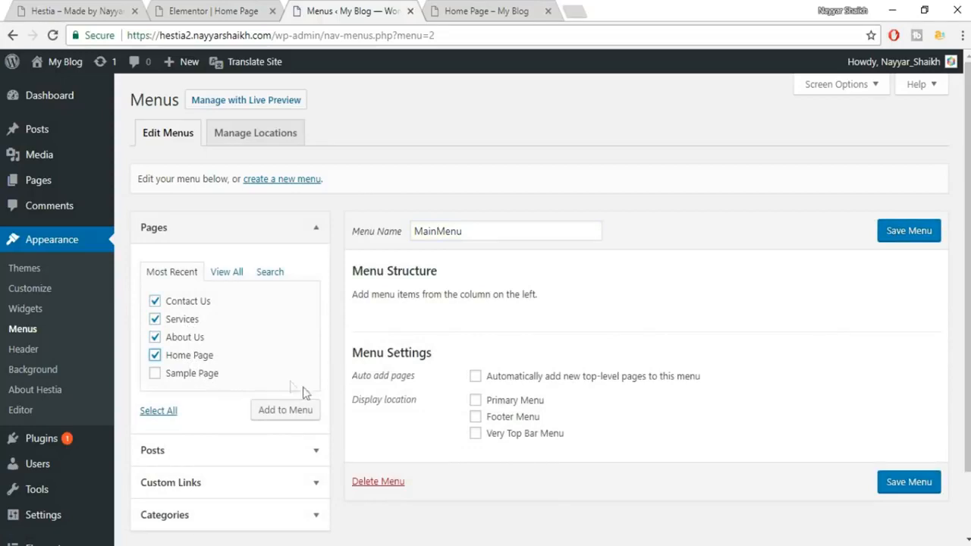
Add the selected pages to MainMenu, move Home Page to the top and relabel it Home.
{"action": "left_click", "coordinate": [305, 416]}
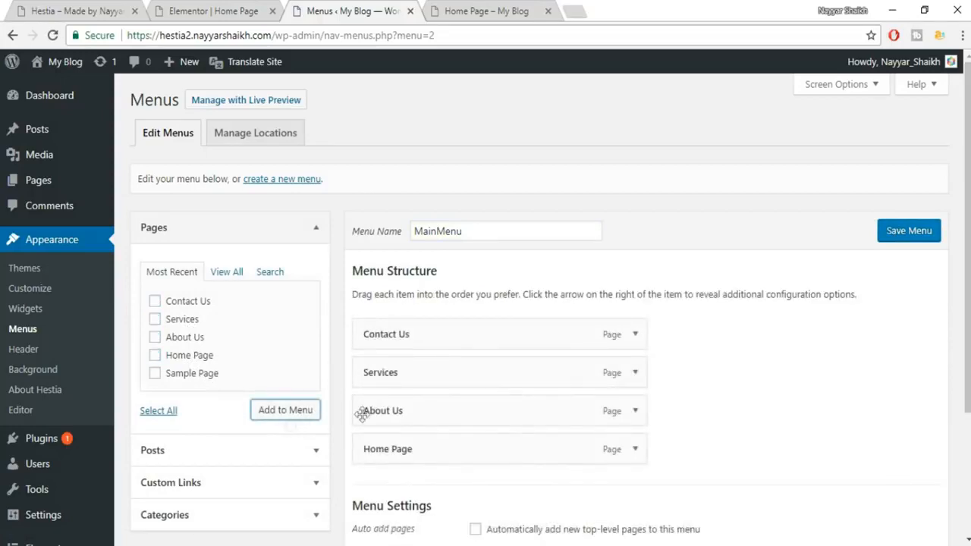
{"action": "left_click_drag", "start_coordinate": [410, 453], "coordinate": [455, 351]}
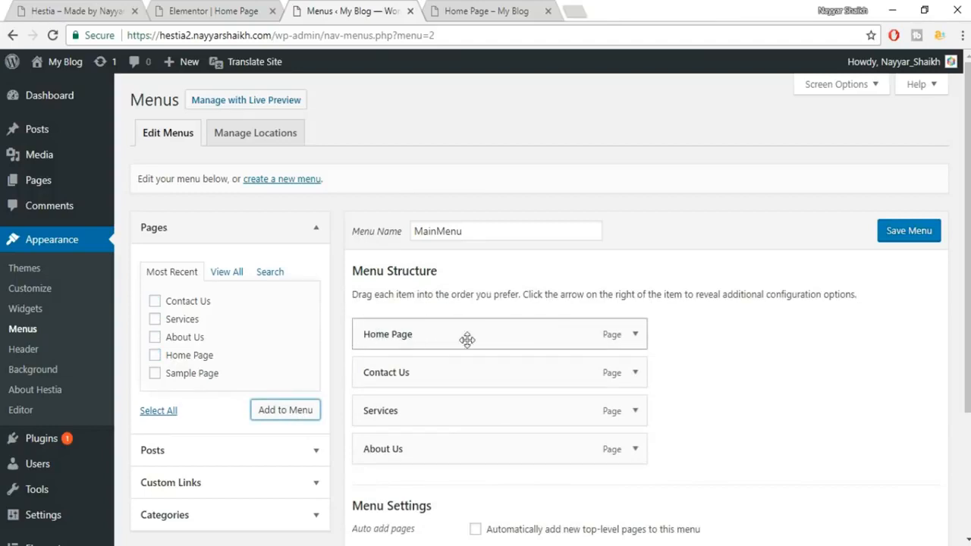
{"action": "left_click", "coordinate": [633, 334]}
{"action": "left_click_drag", "start_coordinate": [462, 385], "coordinate": [389, 385]}
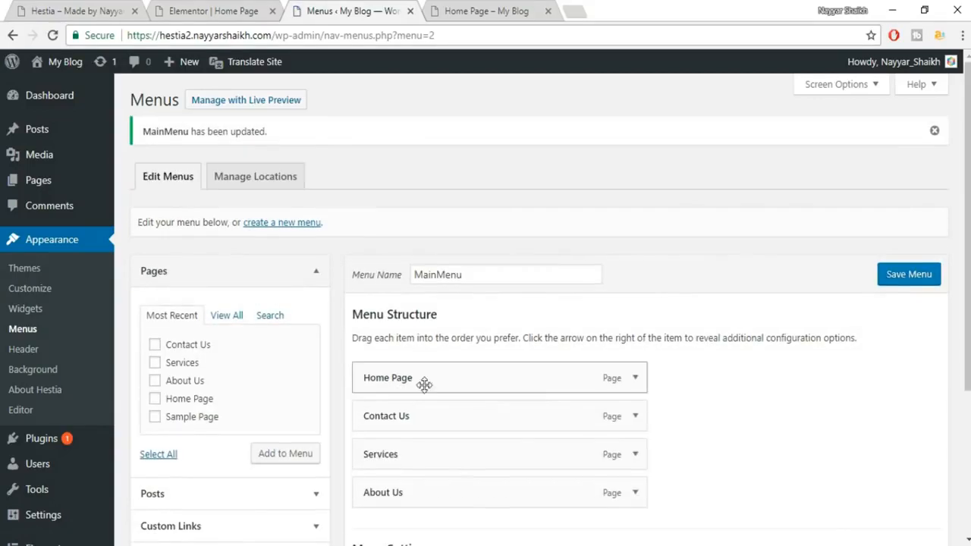
{"action": "left_click", "coordinate": [635, 377]}
{"action": "left_click", "coordinate": [440, 428]}
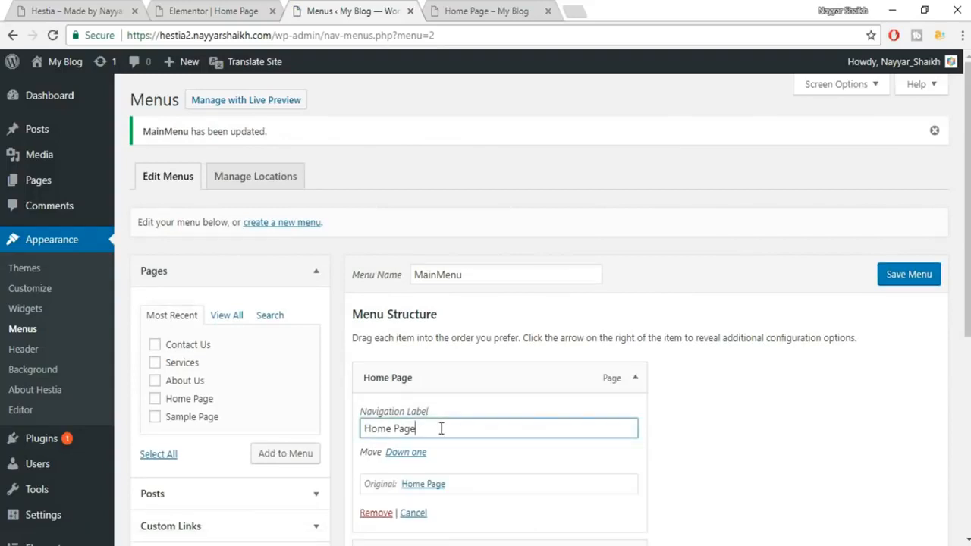
{"action": "left_click", "coordinate": [634, 378]}
Order About Us second and Services before Contact Us, and set Primary Menu as location.
{"action": "scroll", "coordinate": [466, 416], "scroll_direction": "down", "scroll_amount": 2}
{"action": "left_click_drag", "start_coordinate": [467, 416], "coordinate": [472, 341]}
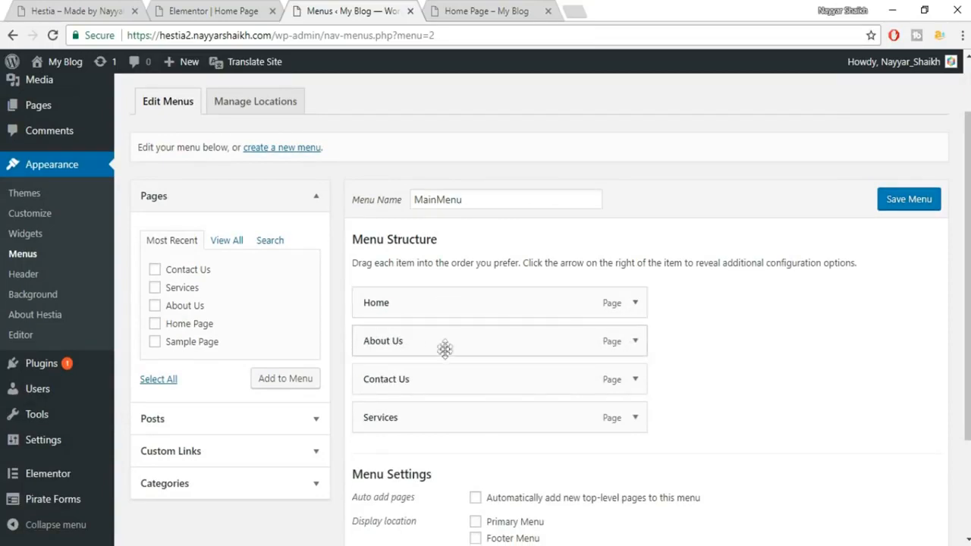
{"action": "left_click_drag", "start_coordinate": [440, 407], "coordinate": [433, 369]}
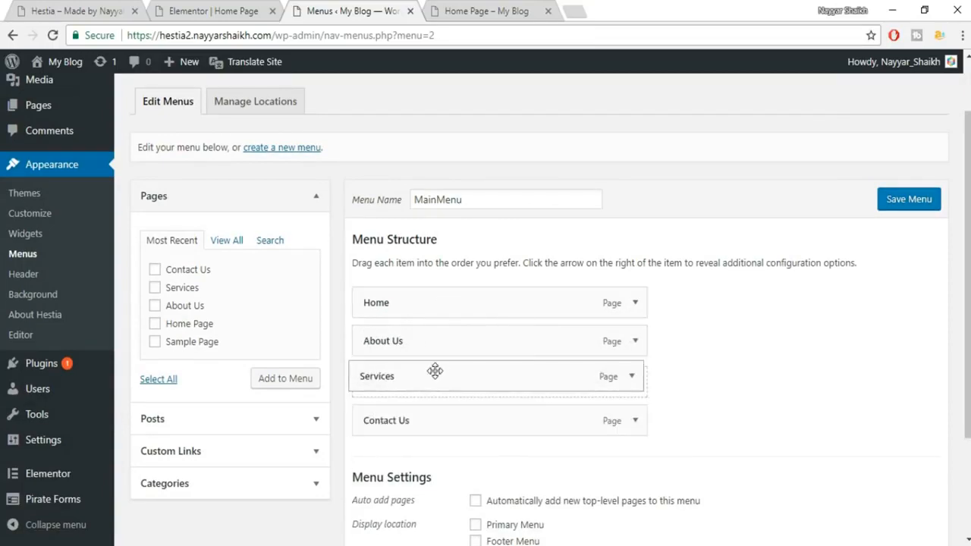
{"action": "scroll", "coordinate": [660, 416], "scroll_direction": "down", "scroll_amount": 1}
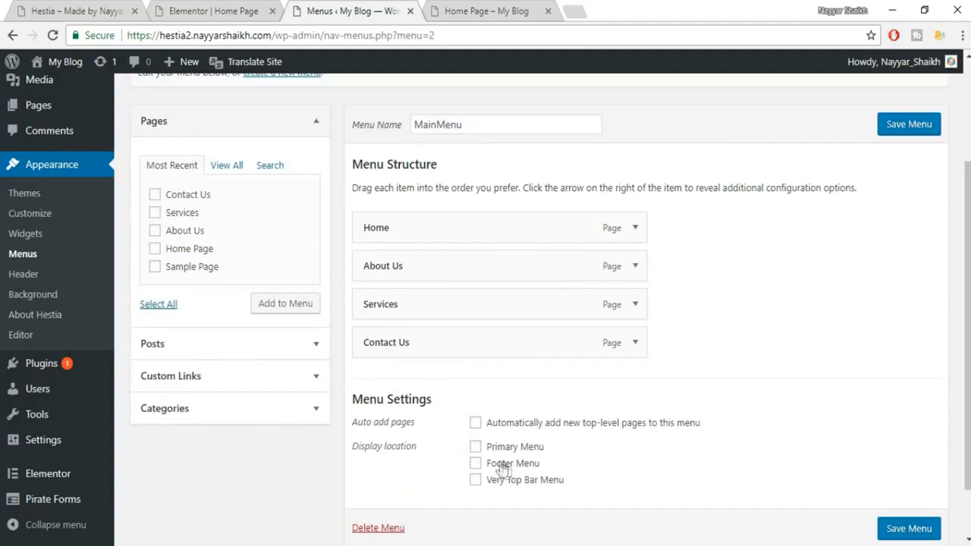
{"action": "left_click", "coordinate": [475, 447]}
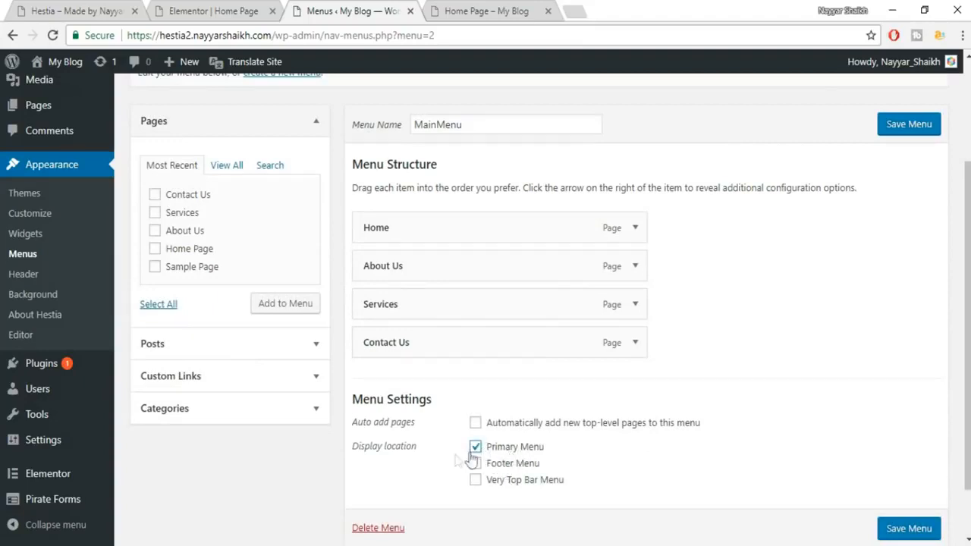
Save MainMenu and reload the home page to review the new top navigation.
{"action": "left_click", "coordinate": [910, 528]}
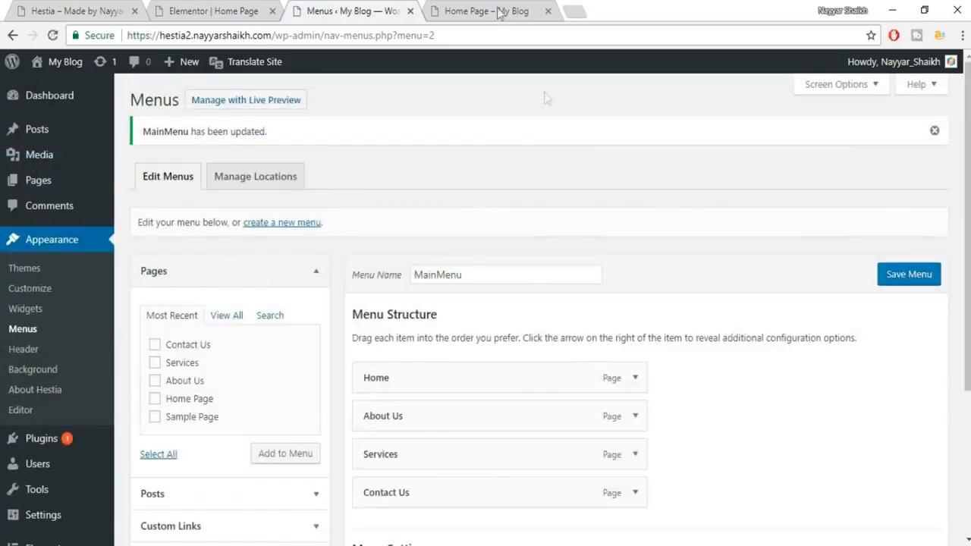
{"action": "left_click", "coordinate": [493, 10]}
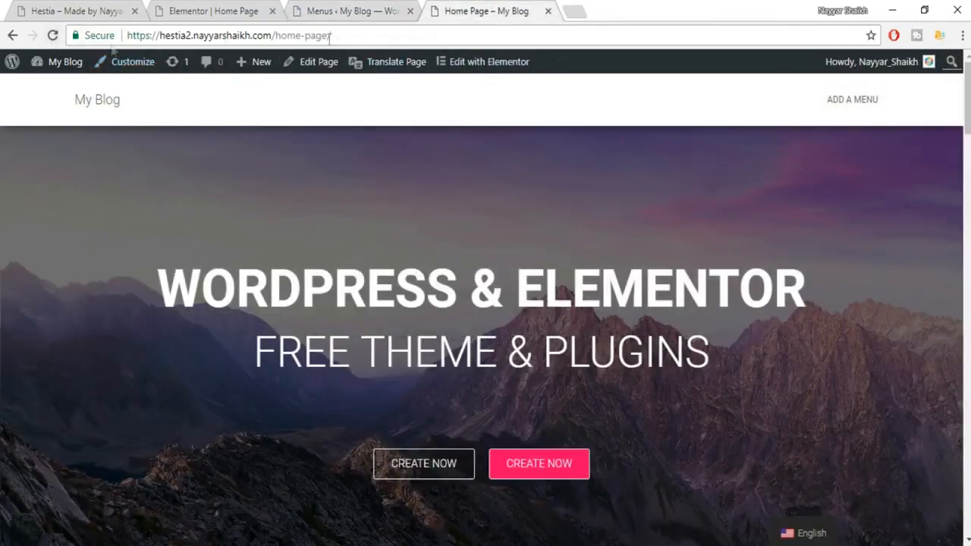
{"action": "left_click", "coordinate": [52, 35]}
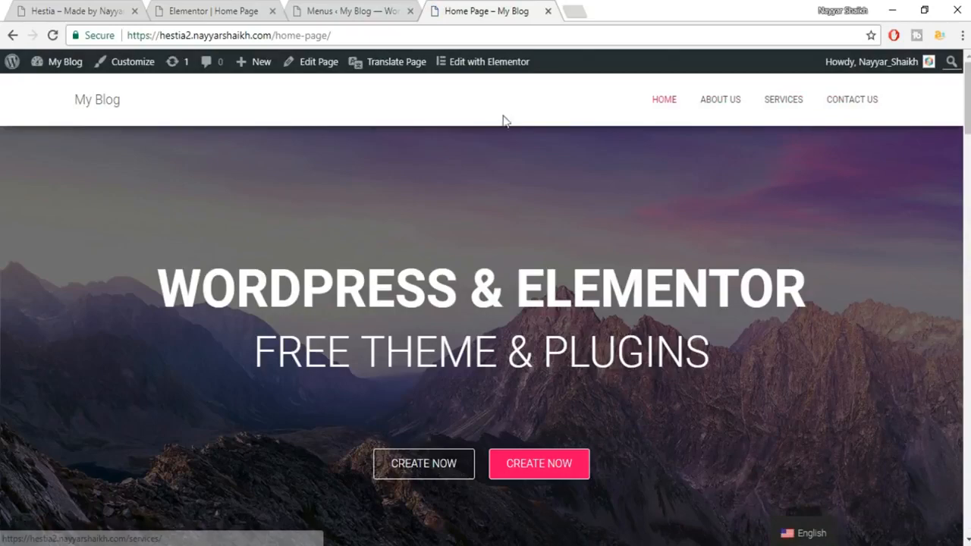
{"action": "scroll", "coordinate": [678, 246], "scroll_direction": "down", "scroll_amount": 4}
{"action": "scroll", "coordinate": [695, 310], "scroll_direction": "up", "scroll_amount": 4}
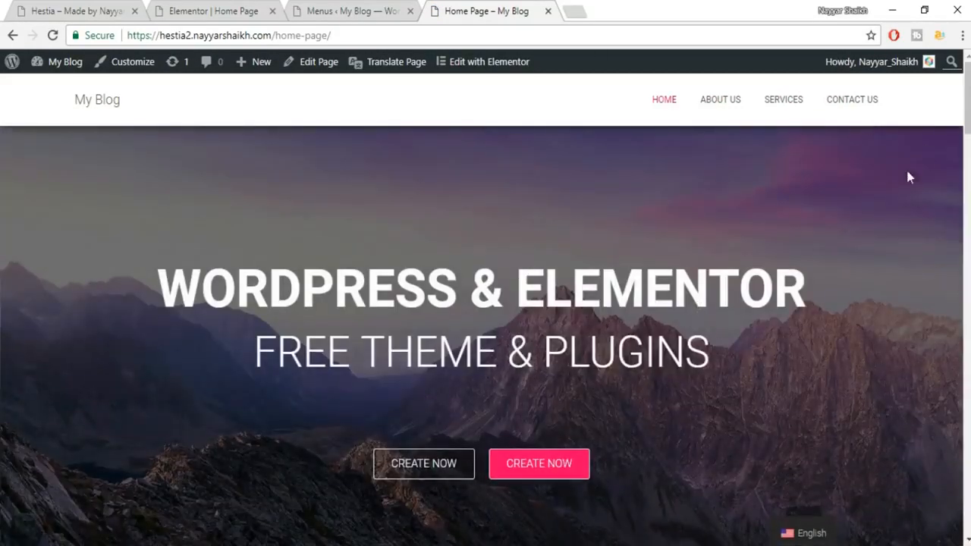
{"action": "scroll", "coordinate": [809, 218], "scroll_direction": "down", "scroll_amount": 8}
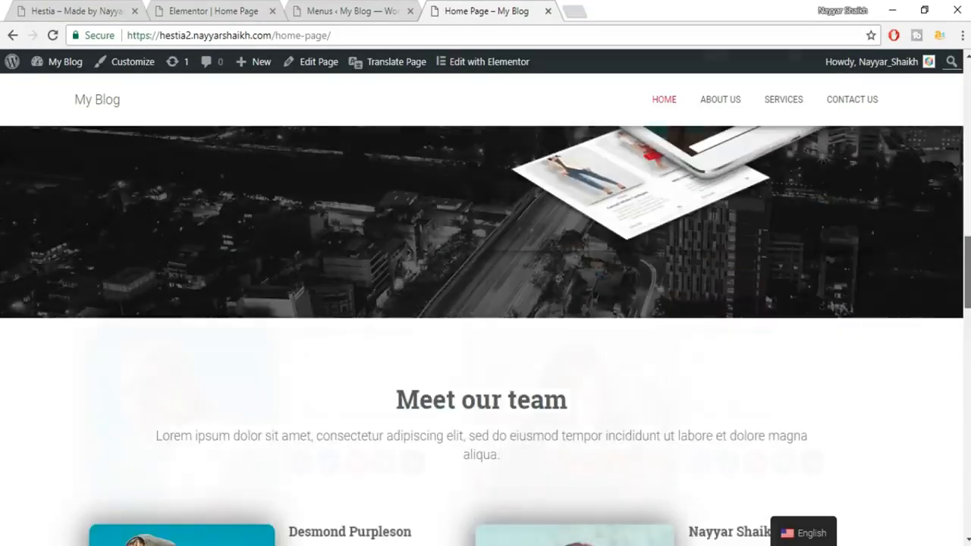
{"action": "scroll", "coordinate": [486, 334], "scroll_direction": "down", "scroll_amount": 15}
{"action": "scroll", "coordinate": [485, 333], "scroll_direction": "up", "scroll_amount": 8}
{"action": "scroll", "coordinate": [485, 334], "scroll_direction": "up", "scroll_amount": 10}
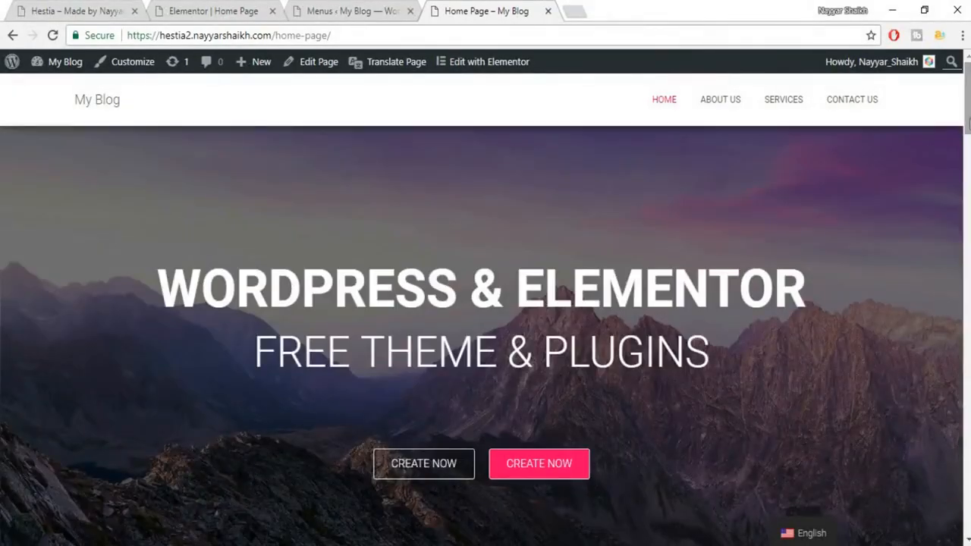
Visit the My Blog page, then return to the home page via HOME.
{"action": "left_click", "coordinate": [104, 105]}
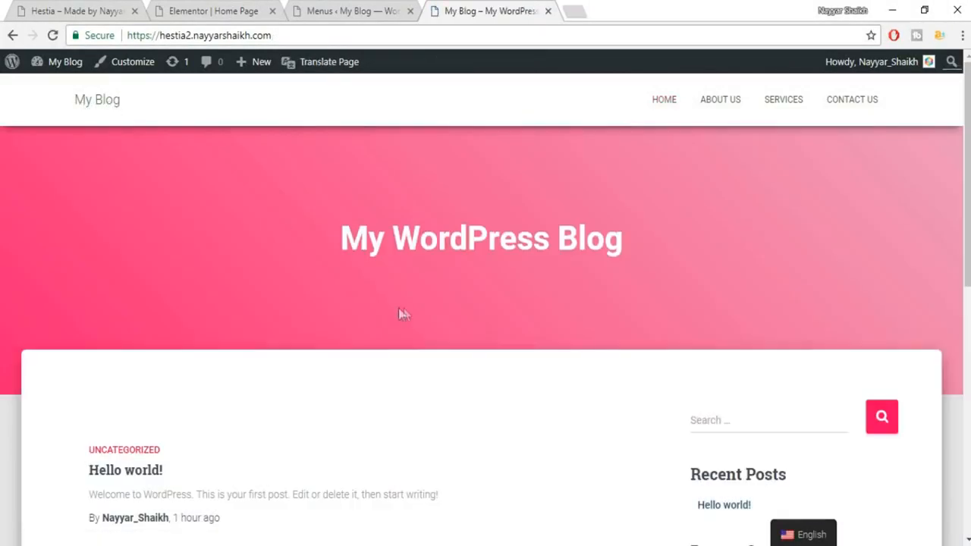
{"action": "scroll", "coordinate": [688, 305], "scroll_direction": "down", "scroll_amount": 10}
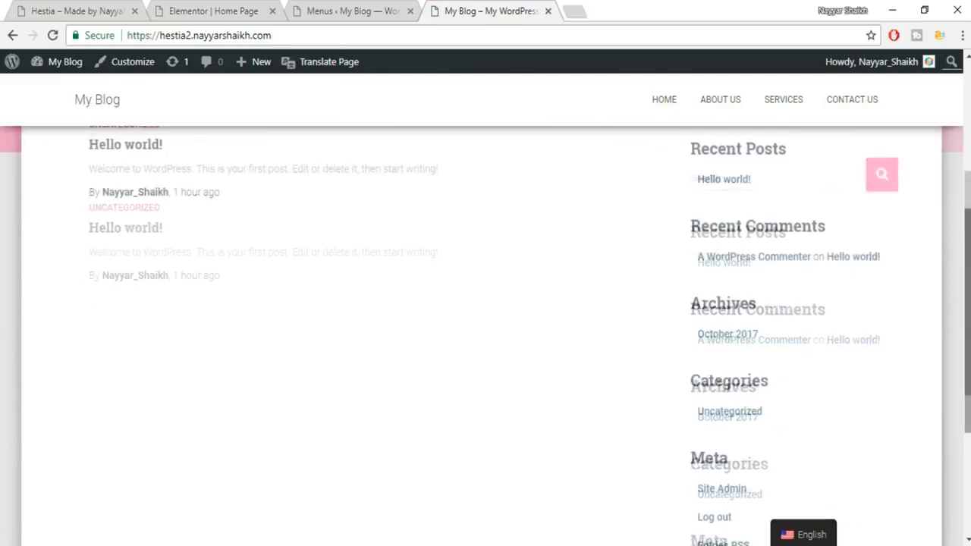
{"action": "scroll", "coordinate": [511, 199], "scroll_direction": "up", "scroll_amount": 10}
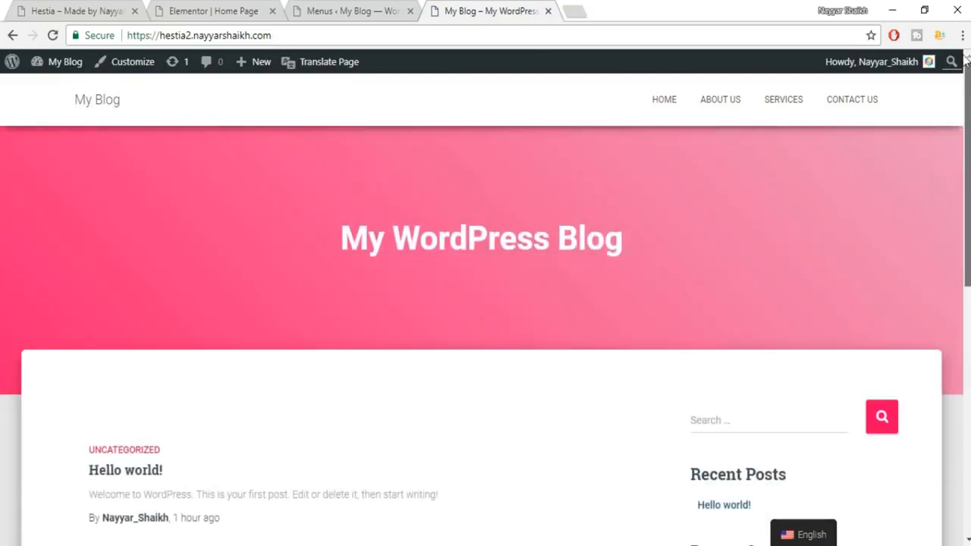
{"action": "mouse_move", "coordinate": [961, 90]}
{"action": "left_mouse_down"}
{"action": "mouse_move", "coordinate": [962, 348]}
{"action": "mouse_move", "coordinate": [962, 89]}
{"action": "left_mouse_up"}
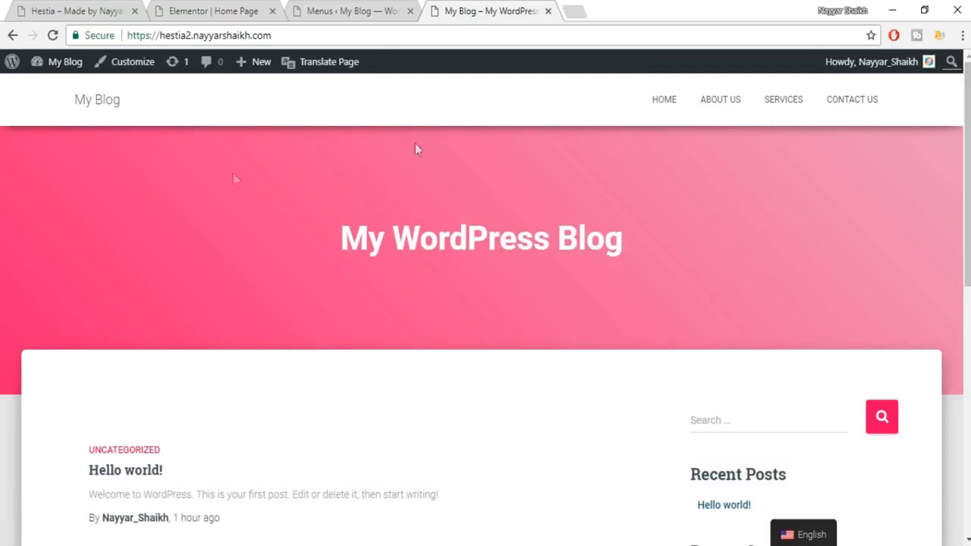
{"action": "left_click", "coordinate": [677, 114]}
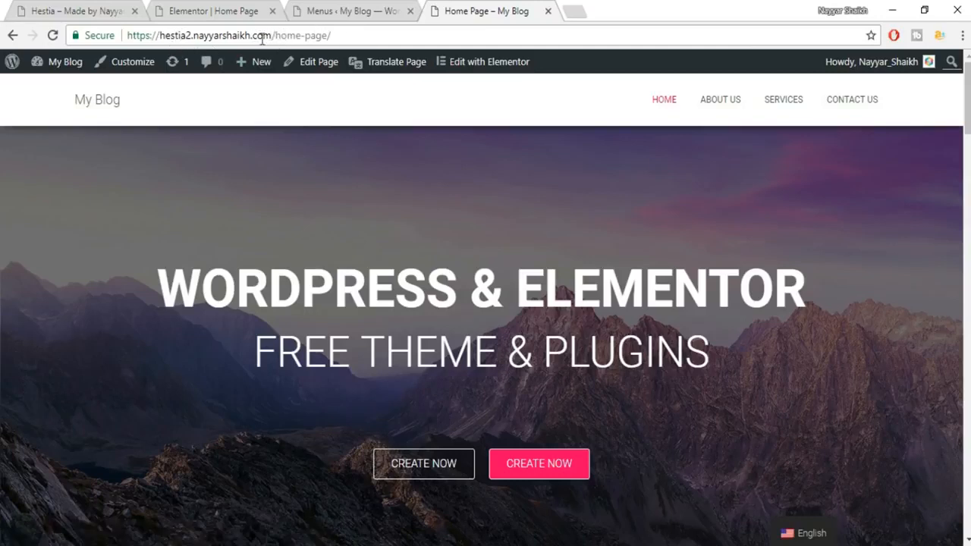
Change the Site Title to BloggDude in General Settings.
{"action": "left_click", "coordinate": [293, 14]}
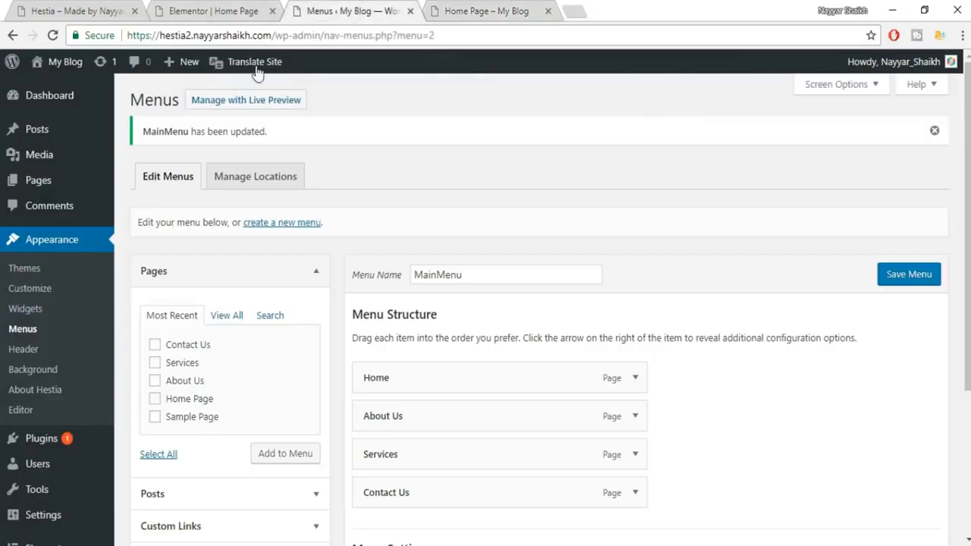
{"action": "scroll", "coordinate": [53, 364], "scroll_direction": "down", "scroll_amount": 2}
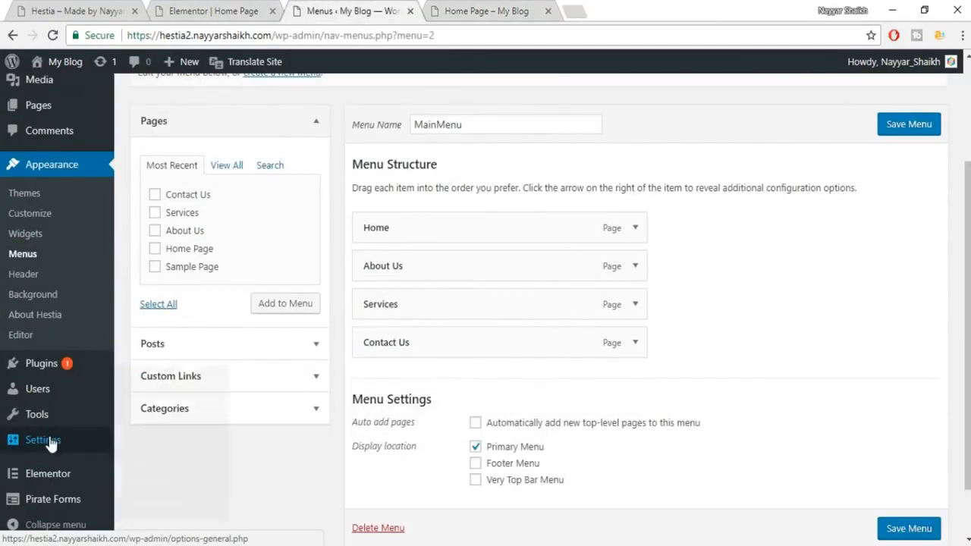
{"action": "mouse_move", "coordinate": [51, 441]}
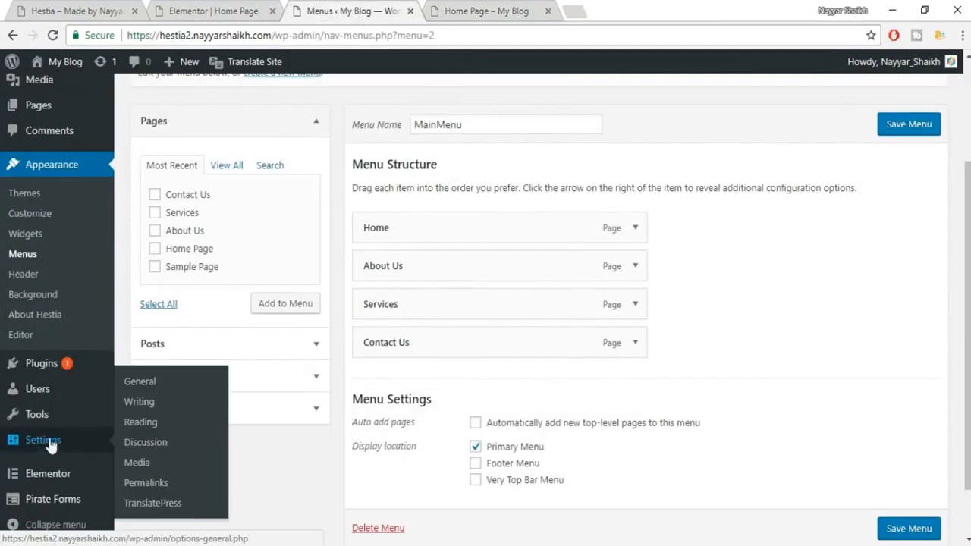
{"action": "left_click", "coordinate": [152, 385]}
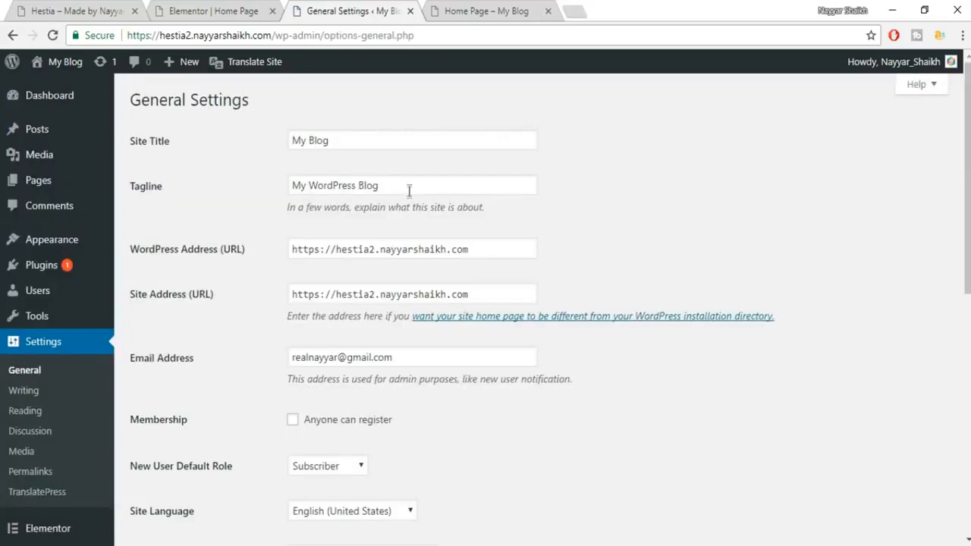
{"action": "left_click_drag", "start_coordinate": [356, 139], "coordinate": [241, 137]}
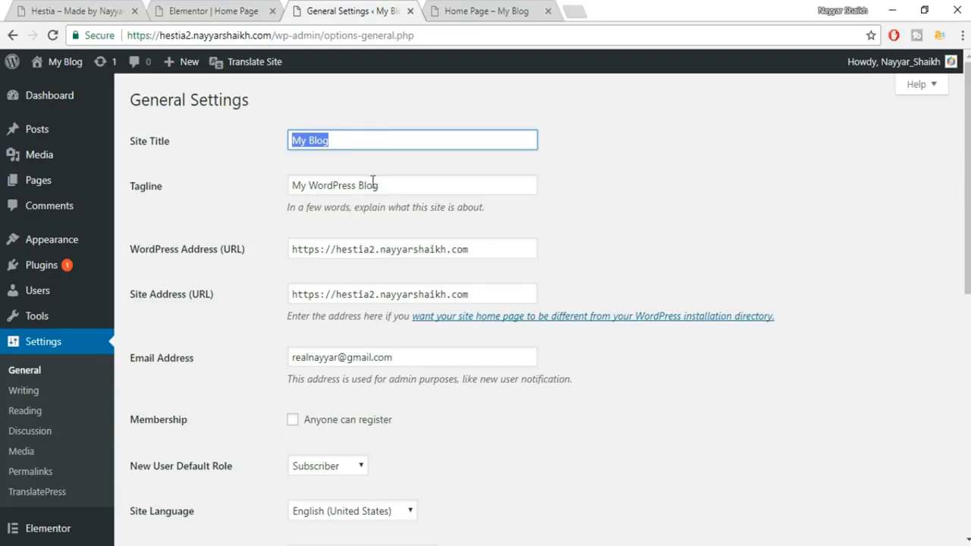
{"action": "type", "text": "h"}
{"action": "key", "text": "BackSpace"}
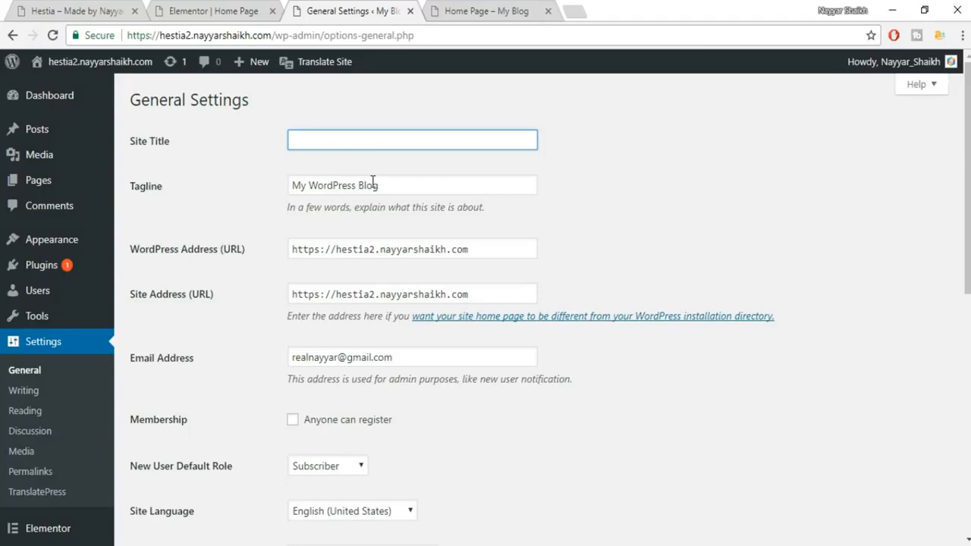
{"action": "type", "text": "BloggDyude="}
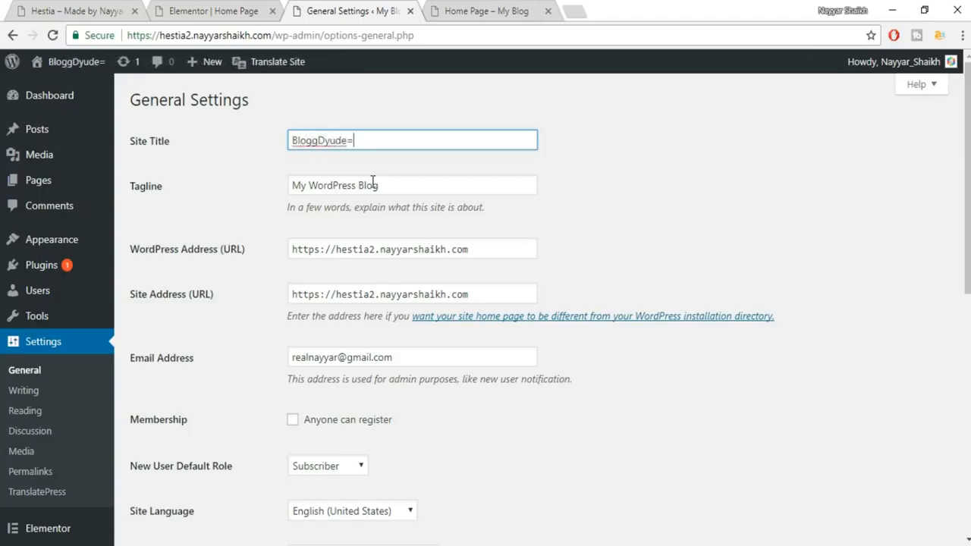
{"action": "key", "text": "BackSpace"}
{"action": "key", "text": "BackSpace"}
{"action": "key", "text": "BackSpace"}
{"action": "key", "text": "BackSpace"}
{"action": "key", "text": "BackSpace"}
{"action": "type", "text": "ude"}
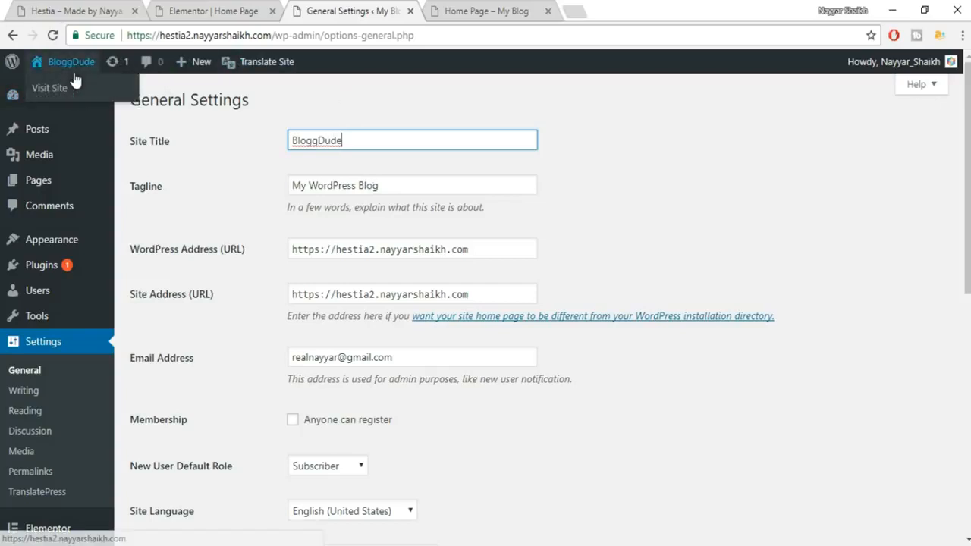
Replace the tagline with a 'Made By' author credit and save the general settings.
{"action": "triple_click", "coordinate": [424, 188]}
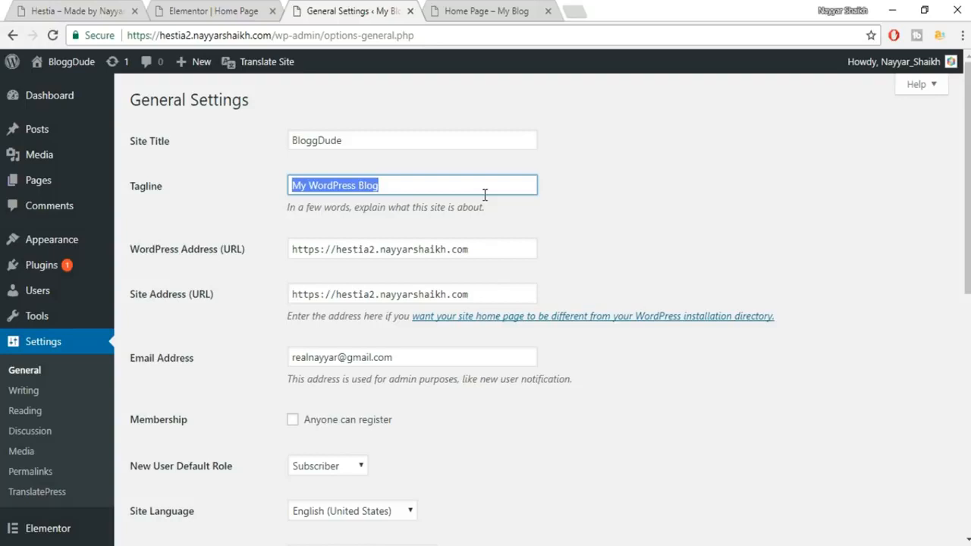
{"action": "type", "text": "B"}
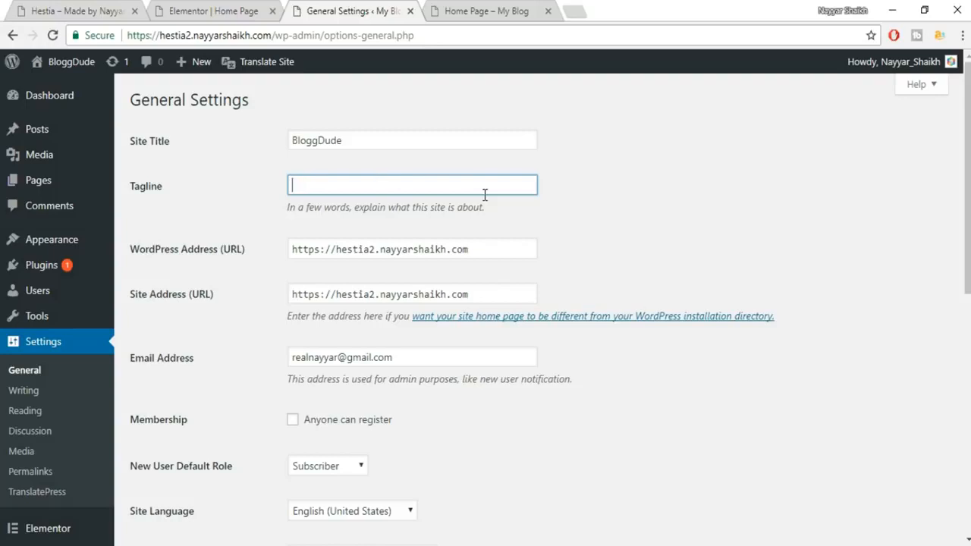
{"action": "type", "text": "M"}
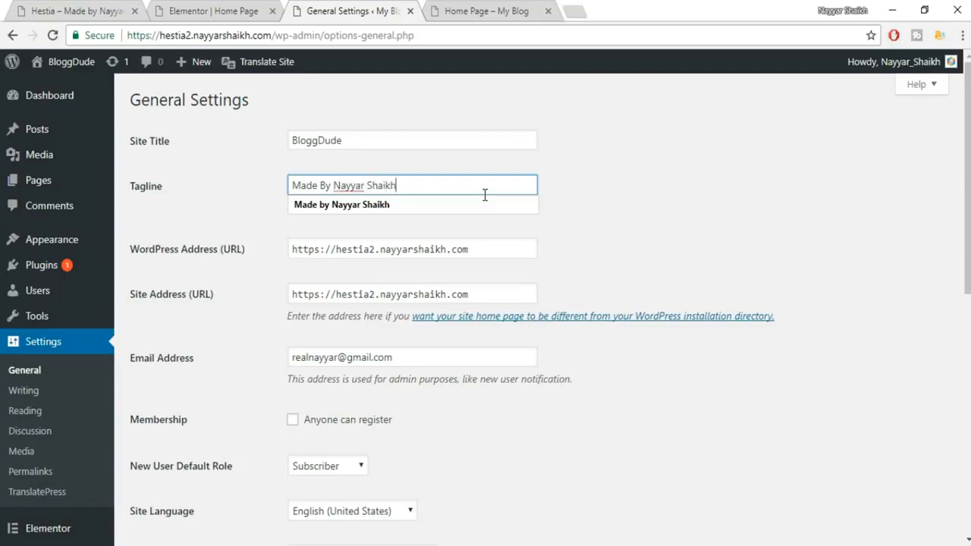
{"action": "type", "text": "ade By Nayyar Shaikh"}
{"action": "left_click", "coordinate": [457, 208]}
{"action": "scroll", "coordinate": [742, 238], "scroll_direction": "down", "scroll_amount": 1}
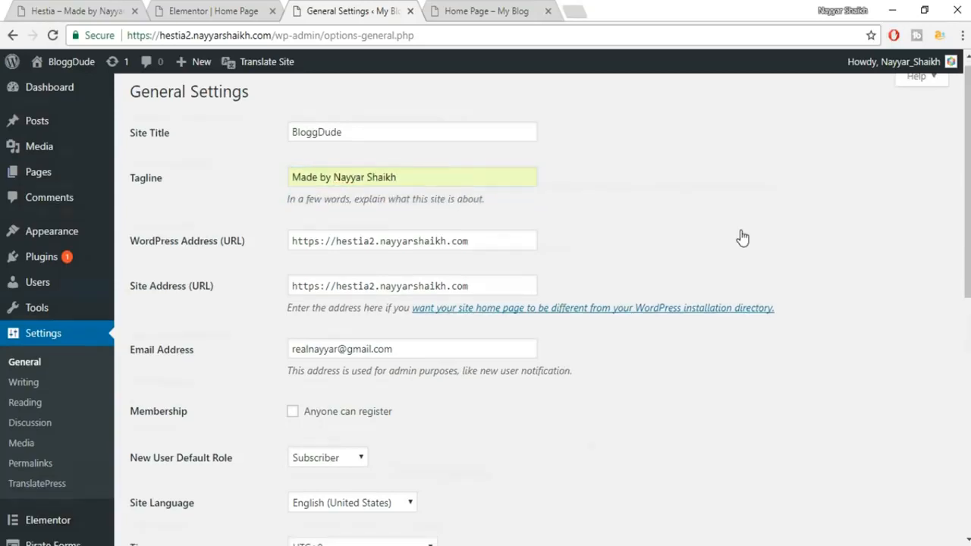
{"action": "scroll", "coordinate": [742, 238], "scroll_direction": "down", "scroll_amount": 7}
{"action": "mouse_move", "coordinate": [57, 497]}
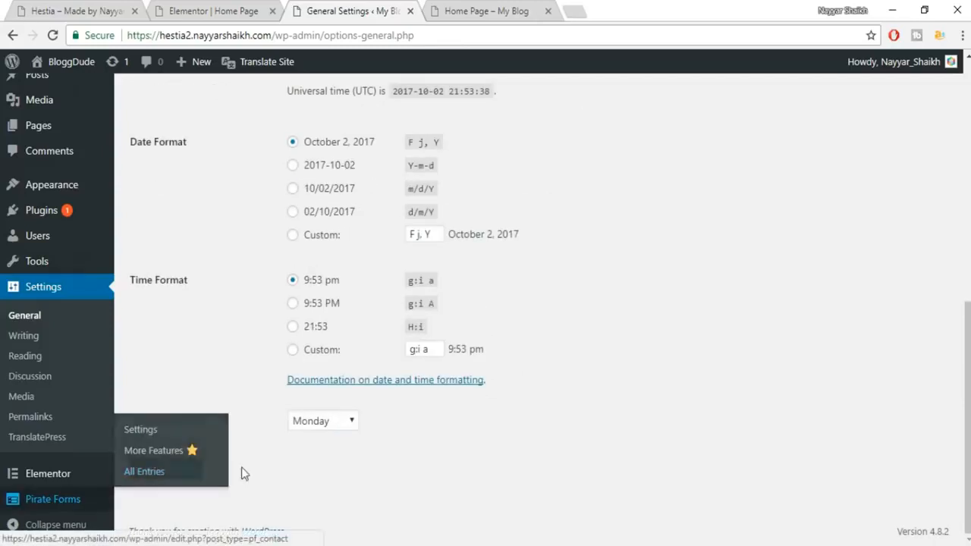
{"action": "left_click", "coordinate": [195, 475]}
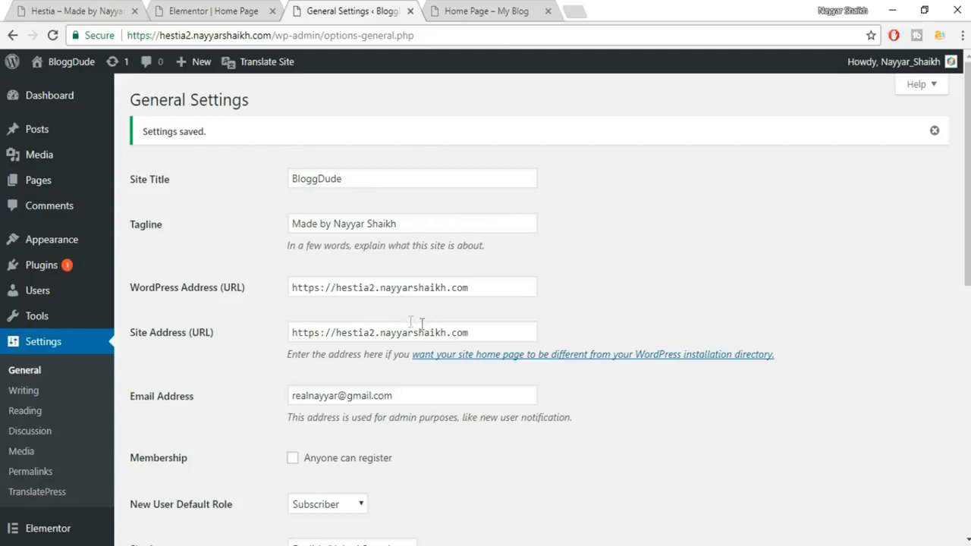
Set a static front page of Home Page in Reading Settings and save.
{"action": "left_click", "coordinate": [41, 412]}
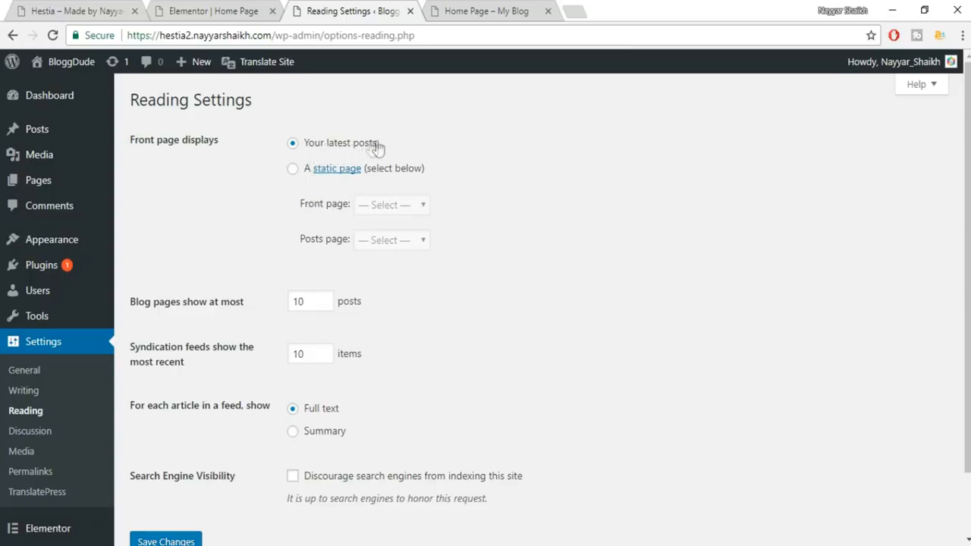
{"action": "left_click", "coordinate": [293, 170]}
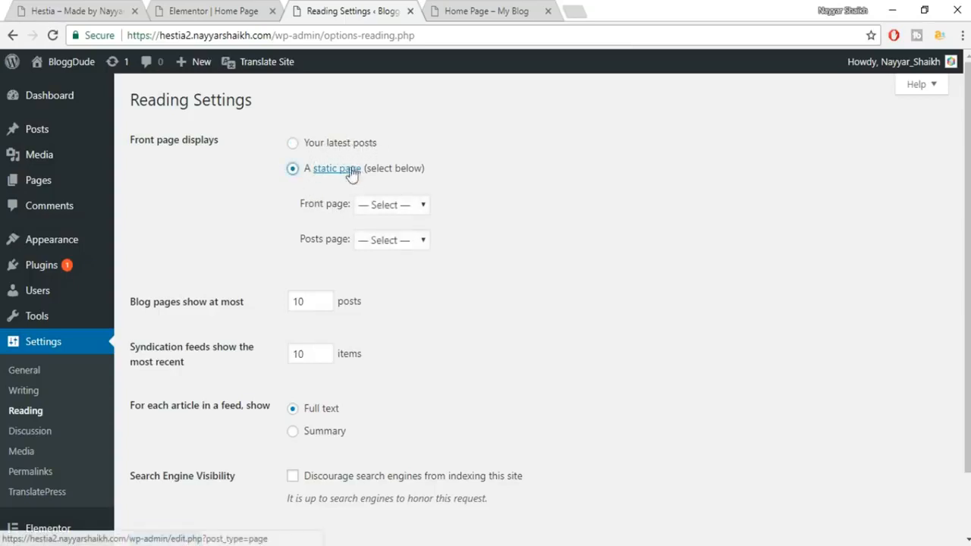
{"action": "left_click", "coordinate": [399, 205]}
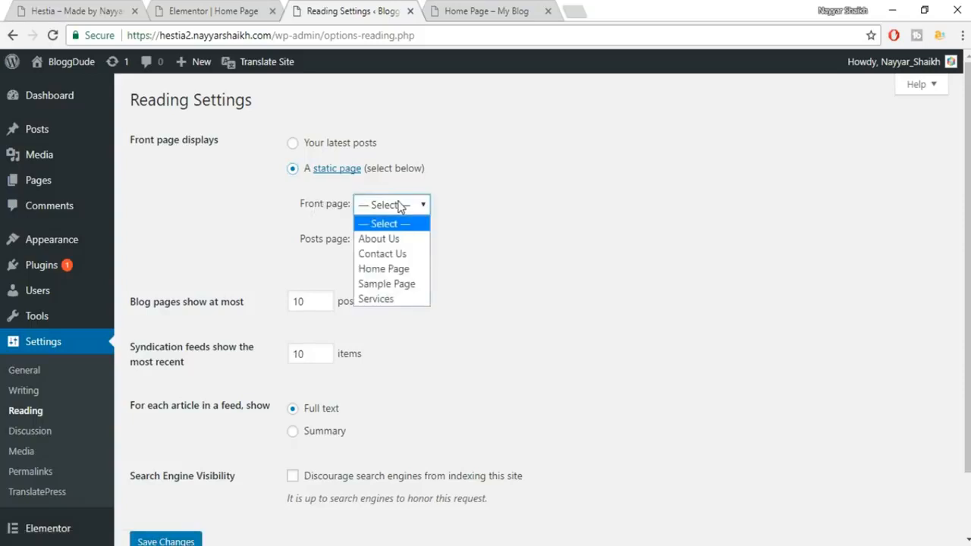
{"action": "left_click", "coordinate": [398, 269]}
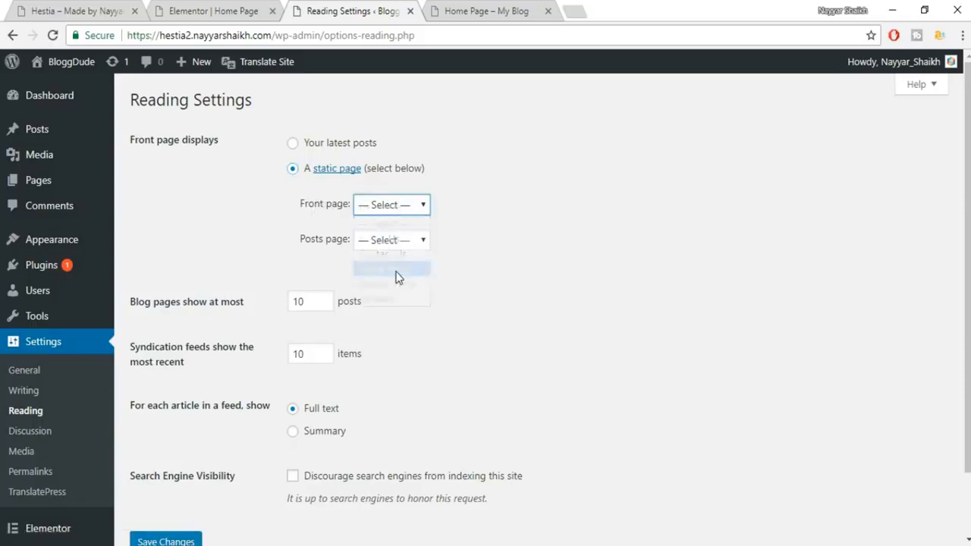
{"action": "scroll", "coordinate": [543, 300], "scroll_direction": "down", "scroll_amount": 1}
{"action": "left_click", "coordinate": [165, 474]}
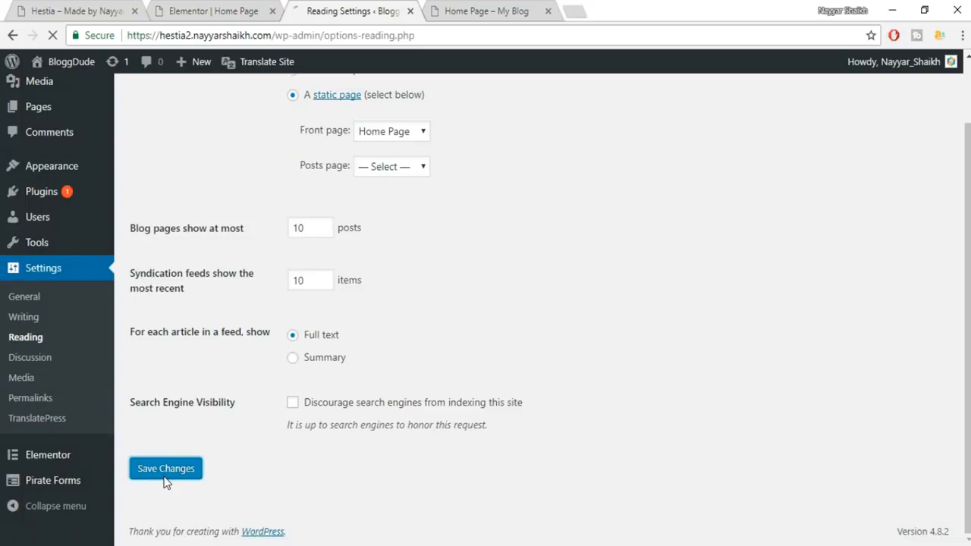
{"action": "left_click", "coordinate": [478, 10]}
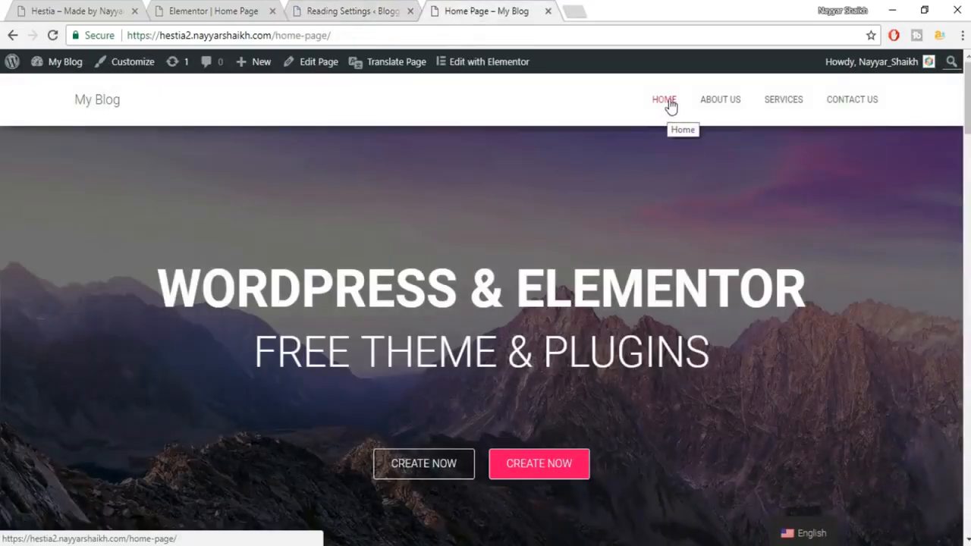
Load the site root address and scroll through the BloggDude home page.
{"action": "left_click_drag", "start_coordinate": [361, 35], "coordinate": [275, 46]}
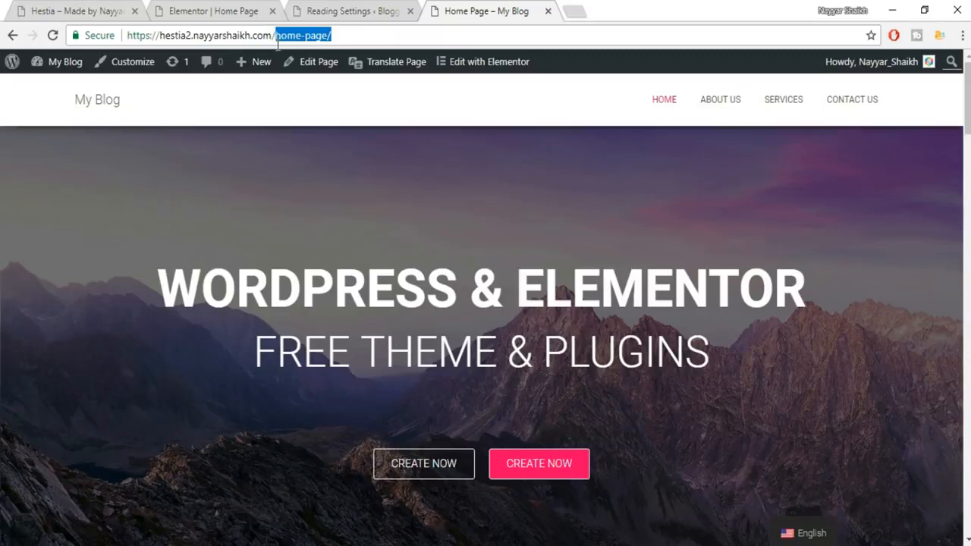
{"action": "left_click", "coordinate": [665, 106]}
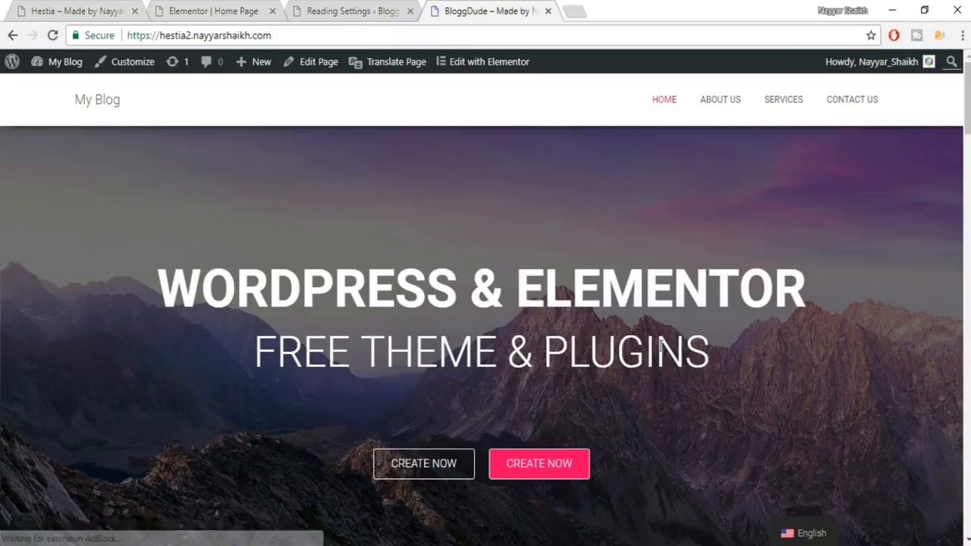
{"action": "scroll", "coordinate": [666, 375], "scroll_direction": "down", "scroll_amount": 2}
{"action": "scroll", "coordinate": [666, 375], "scroll_direction": "up", "scroll_amount": 2}
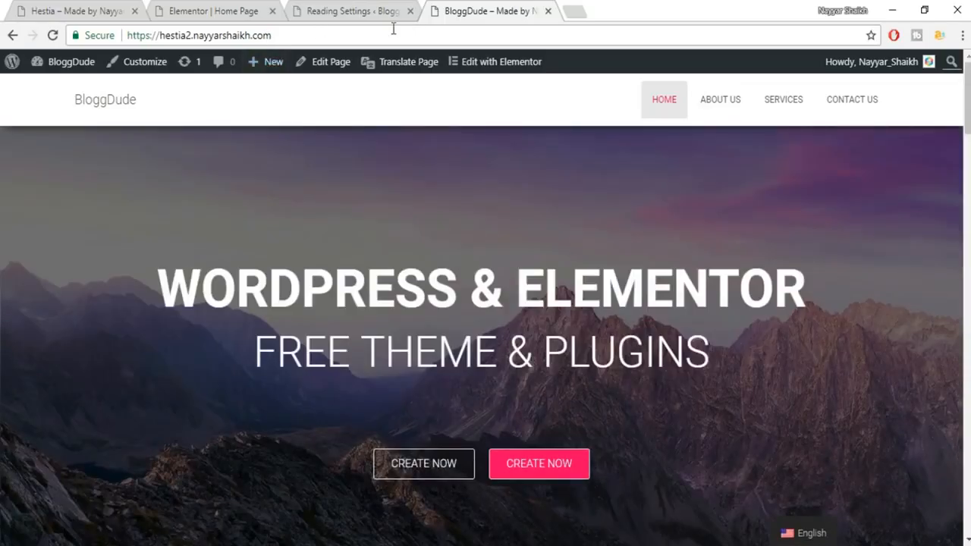
{"action": "scroll", "coordinate": [559, 290], "scroll_direction": "down", "scroll_amount": 10}
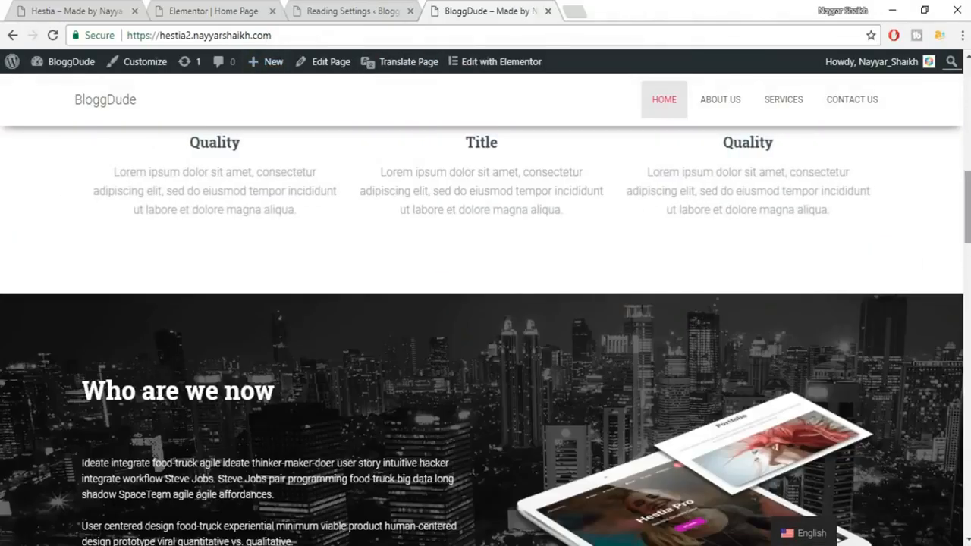
{"action": "scroll", "coordinate": [485, 334], "scroll_direction": "down", "scroll_amount": 10}
{"action": "scroll", "coordinate": [485, 334], "scroll_direction": "up", "scroll_amount": 8}
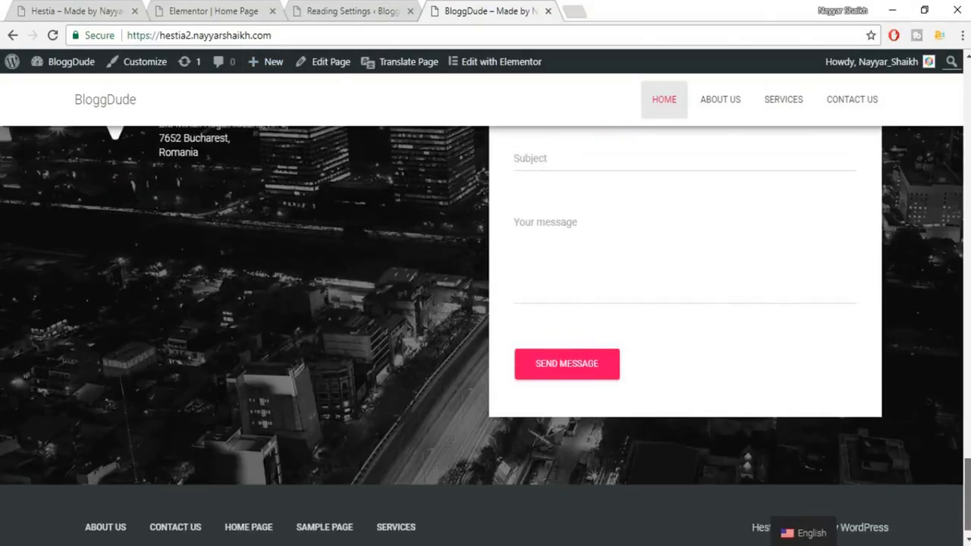
{"action": "scroll", "coordinate": [486, 333], "scroll_direction": "up", "scroll_amount": 10}
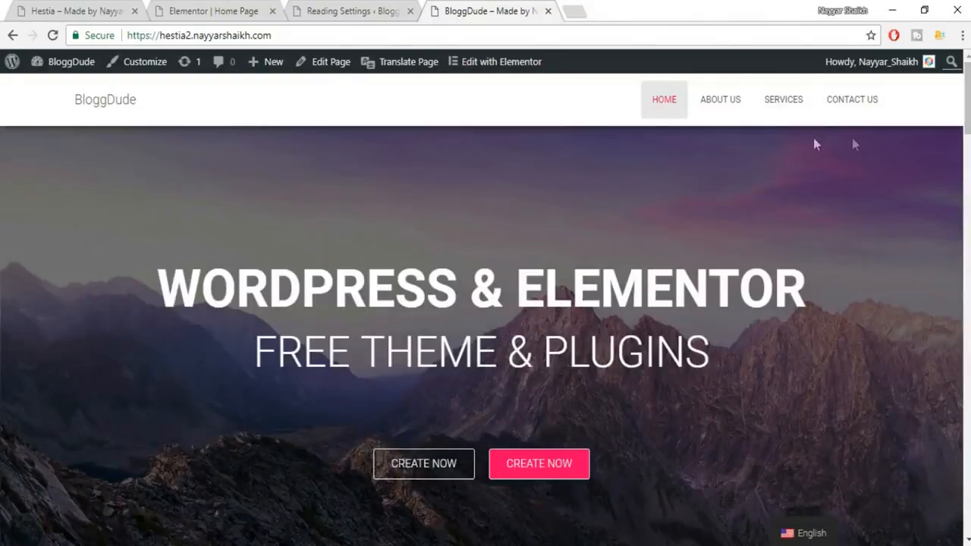
View the still-empty About Us page, then return to Reading Settings.
{"action": "left_click", "coordinate": [734, 106]}
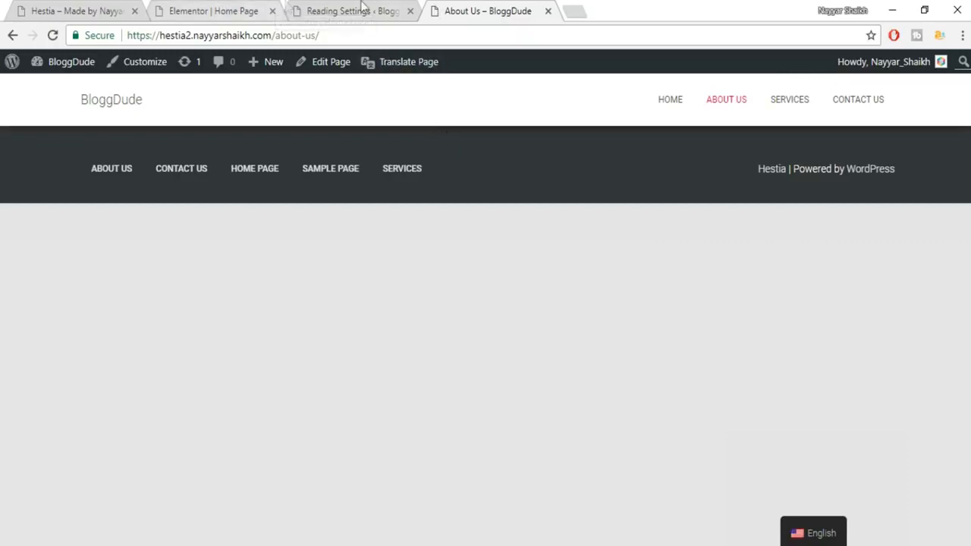
{"action": "left_click", "coordinate": [361, 9]}
{"action": "scroll", "coordinate": [84, 353], "scroll_direction": "down", "scroll_amount": 2}
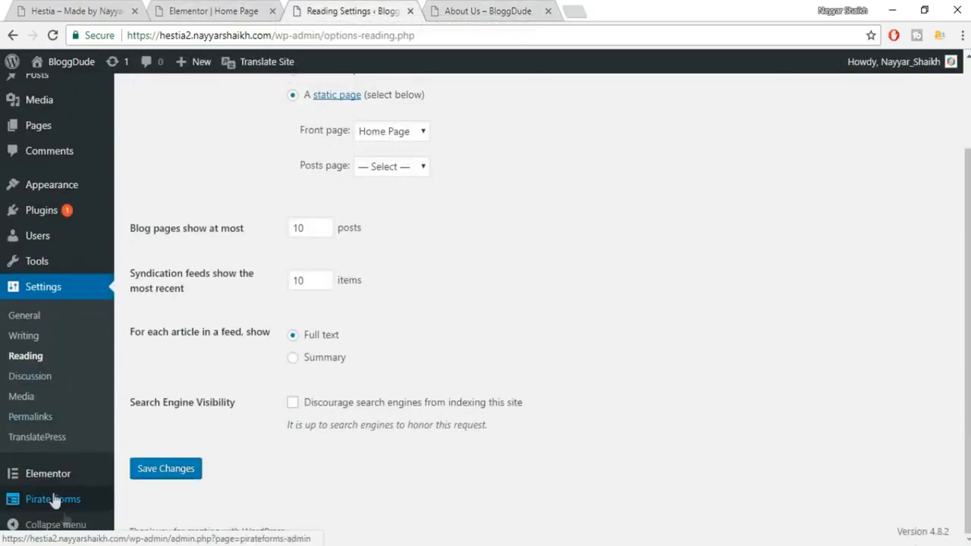
{"action": "mouse_move", "coordinate": [53, 486]}
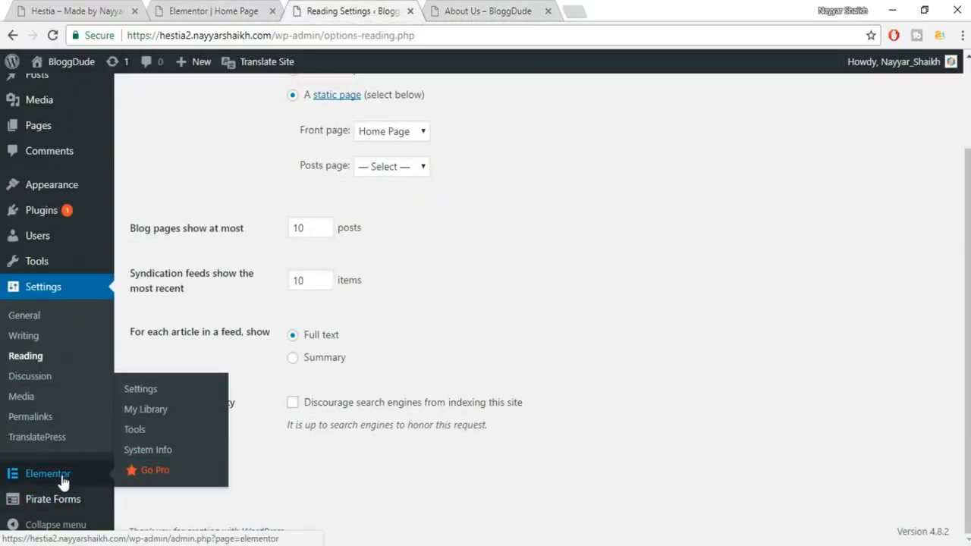
Import elementor-472-2017-10-02.json from Hestia\Layouts into Elementor My Library.
{"action": "left_click", "coordinate": [150, 414]}
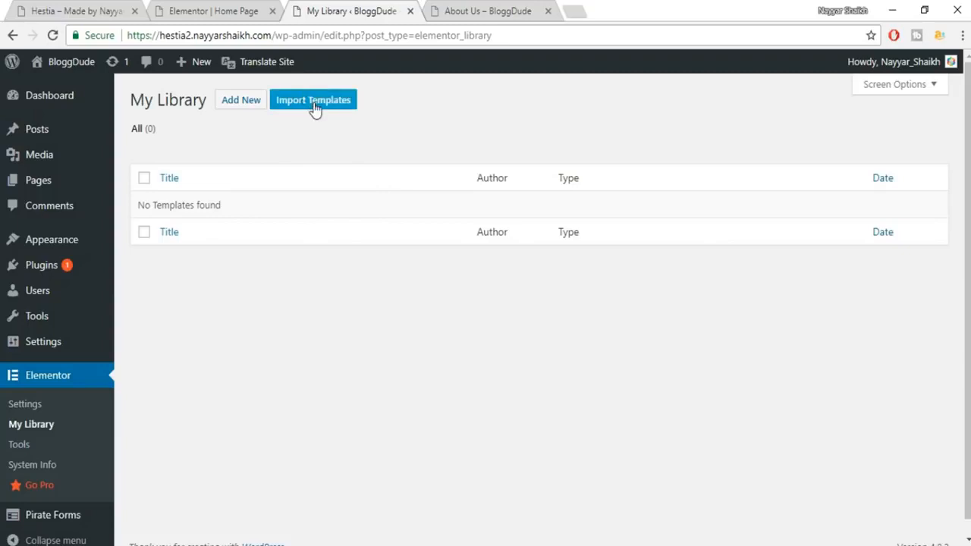
{"action": "left_click", "coordinate": [314, 101]}
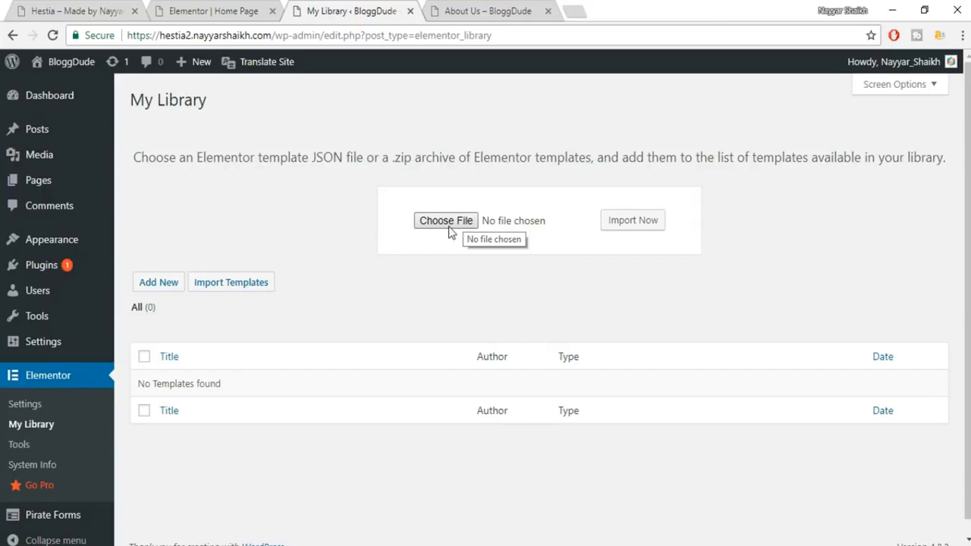
{"action": "left_click", "coordinate": [447, 221]}
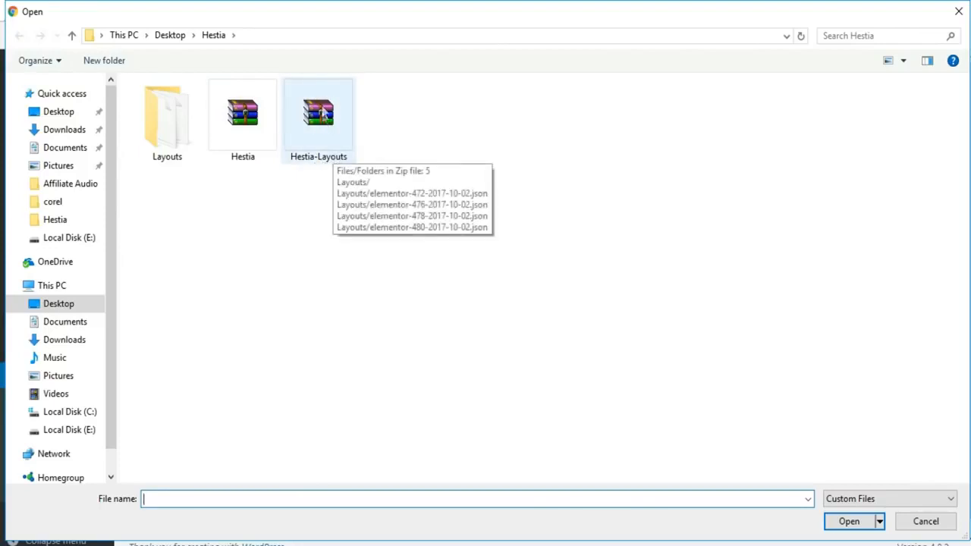
{"action": "double_click", "coordinate": [158, 143]}
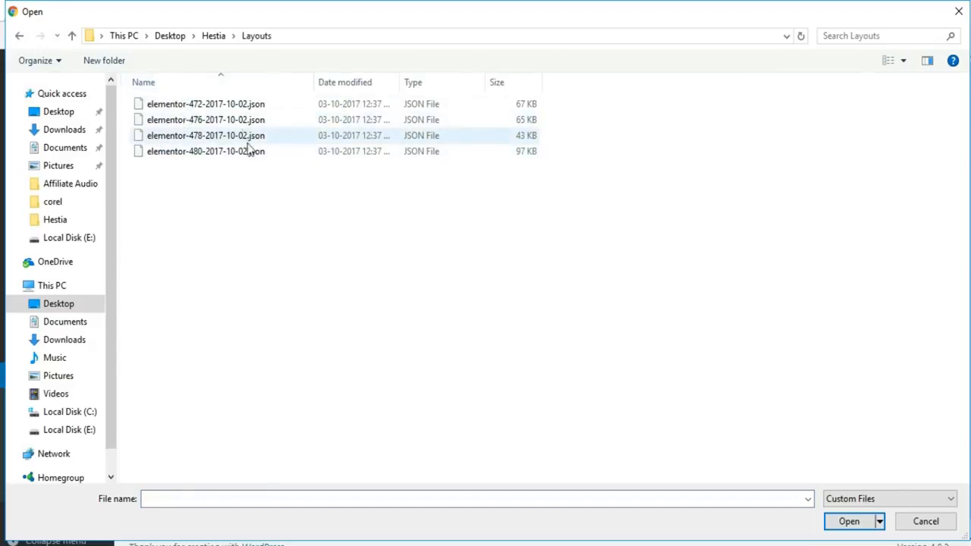
{"action": "left_click", "coordinate": [235, 107]}
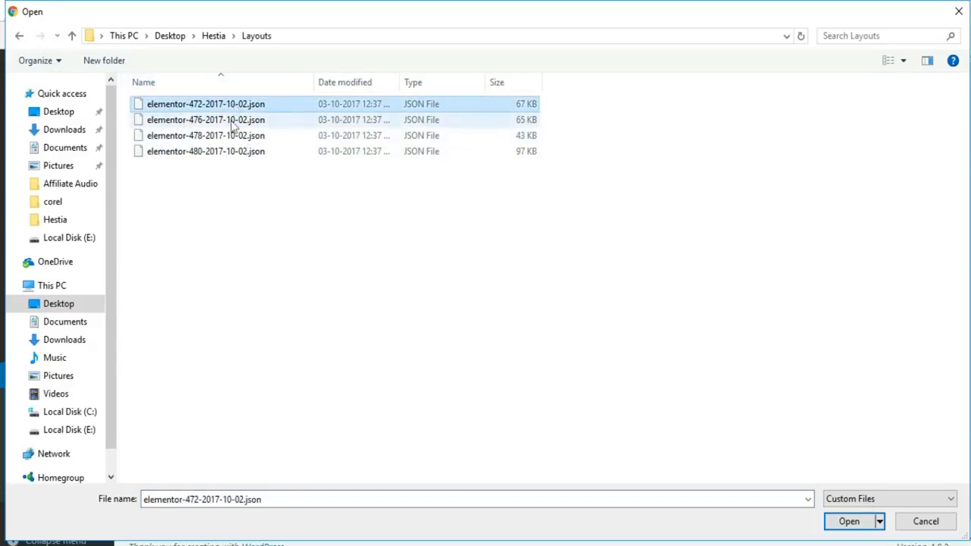
{"action": "left_click", "coordinate": [849, 521]}
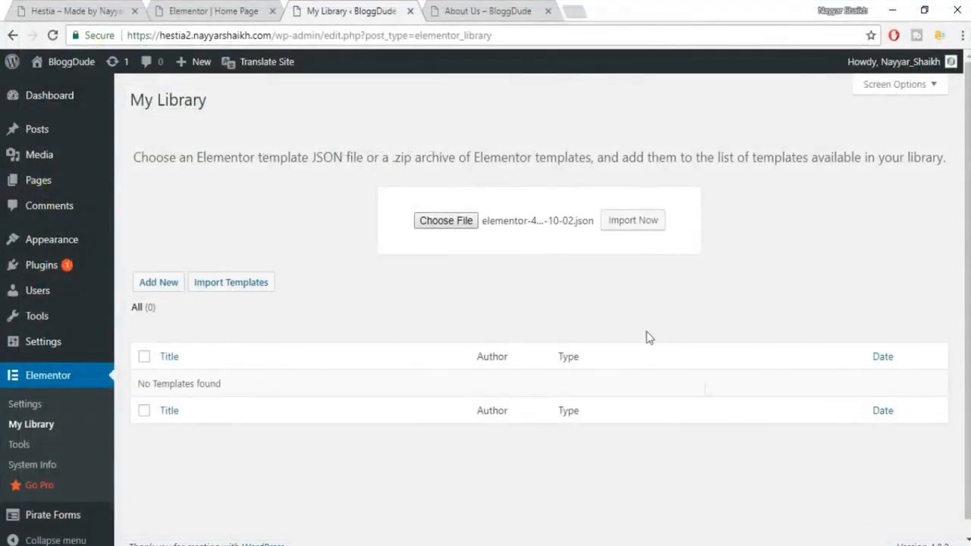
{"action": "left_click", "coordinate": [636, 230]}
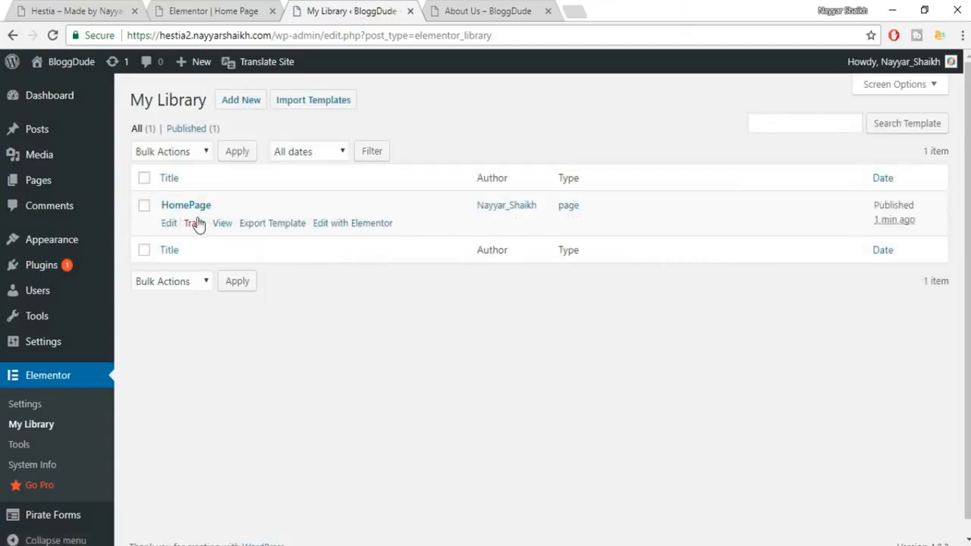
{"action": "left_click", "coordinate": [461, 8]}
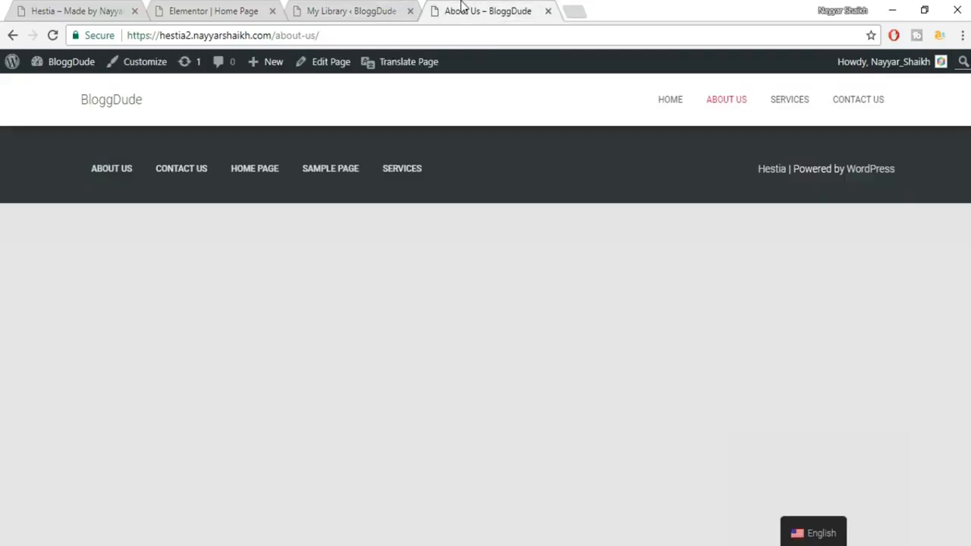
{"action": "left_click", "coordinate": [338, 9]}
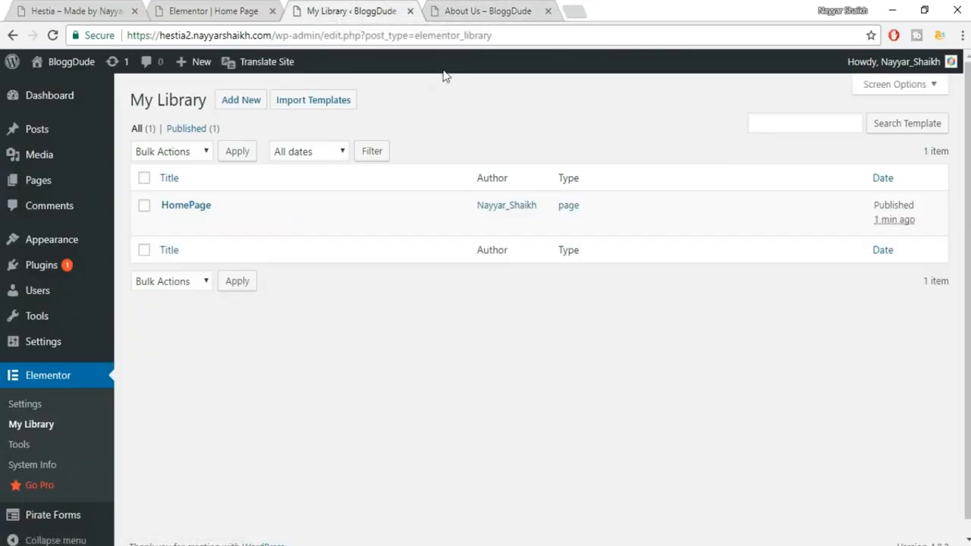
Import the Services template from elementor-476-2017-10-02.json.
{"action": "left_click", "coordinate": [302, 106]}
{"action": "left_click", "coordinate": [446, 222]}
{"action": "left_click", "coordinate": [206, 120]}
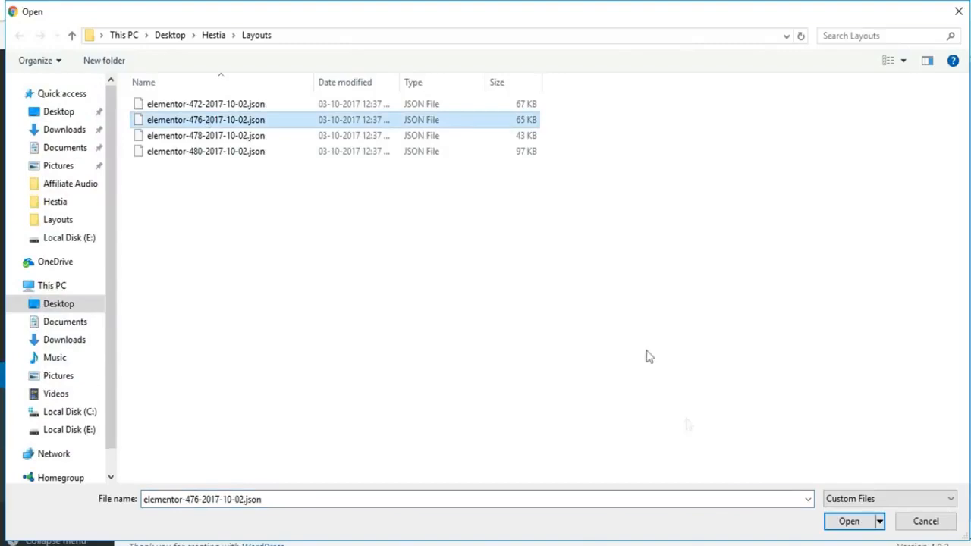
{"action": "left_click", "coordinate": [845, 528]}
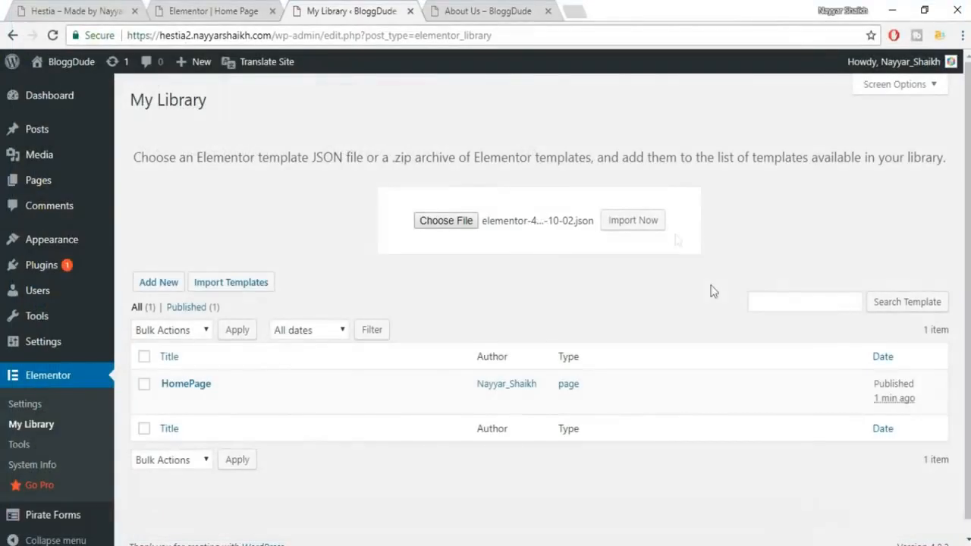
{"action": "left_click", "coordinate": [645, 223]}
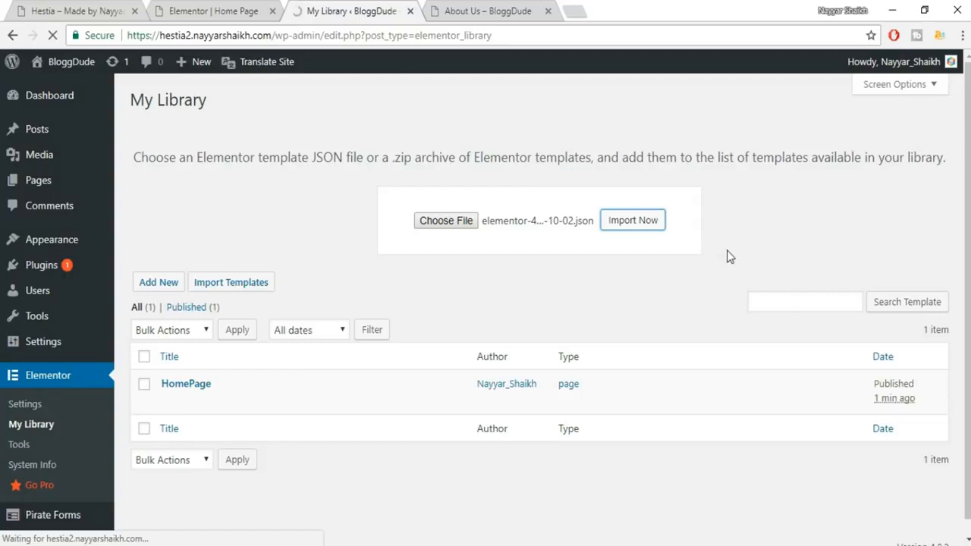
Import the Contact template from elementor-478-2017-10-02.json.
{"action": "mouse_move", "coordinate": [189, 229]}
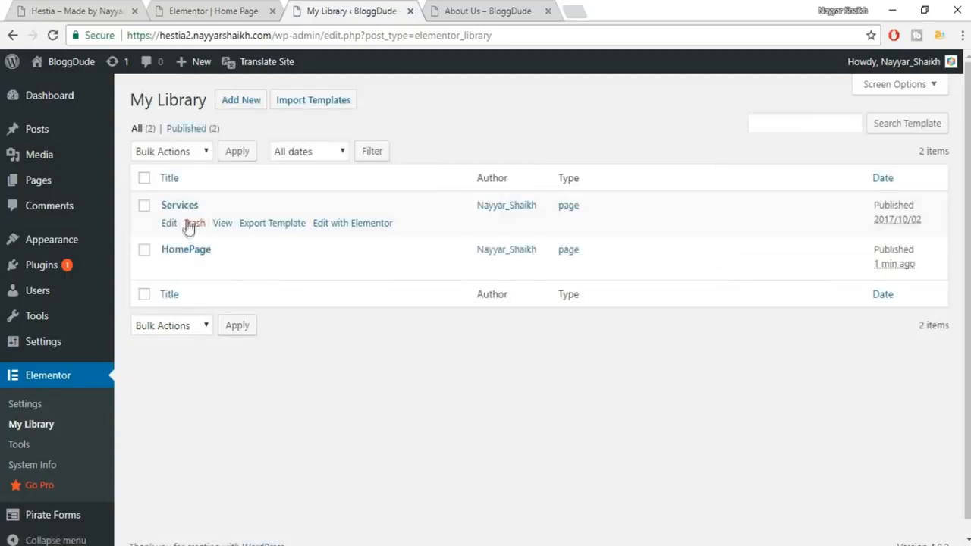
{"action": "left_click", "coordinate": [324, 99]}
{"action": "left_click", "coordinate": [446, 217]}
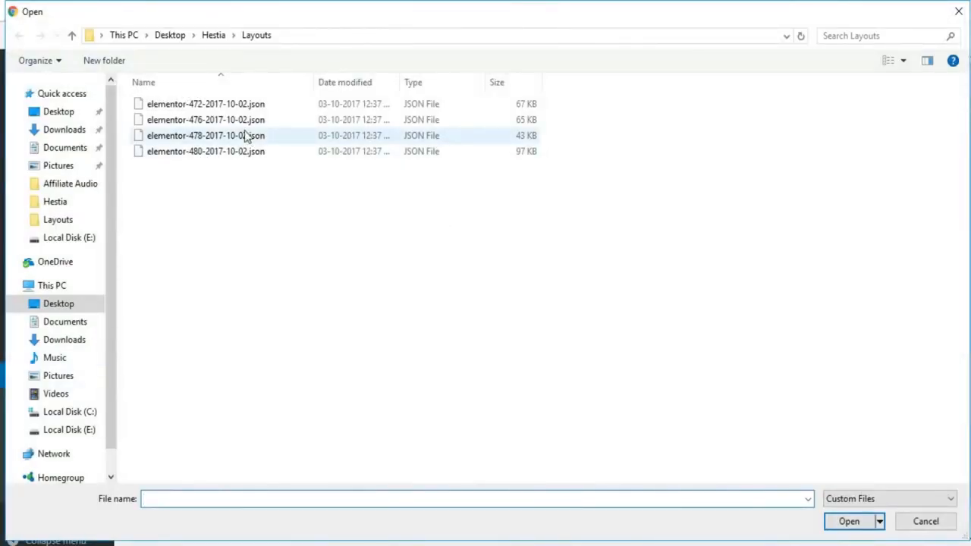
{"action": "left_click", "coordinate": [245, 135]}
{"action": "left_click", "coordinate": [847, 521]}
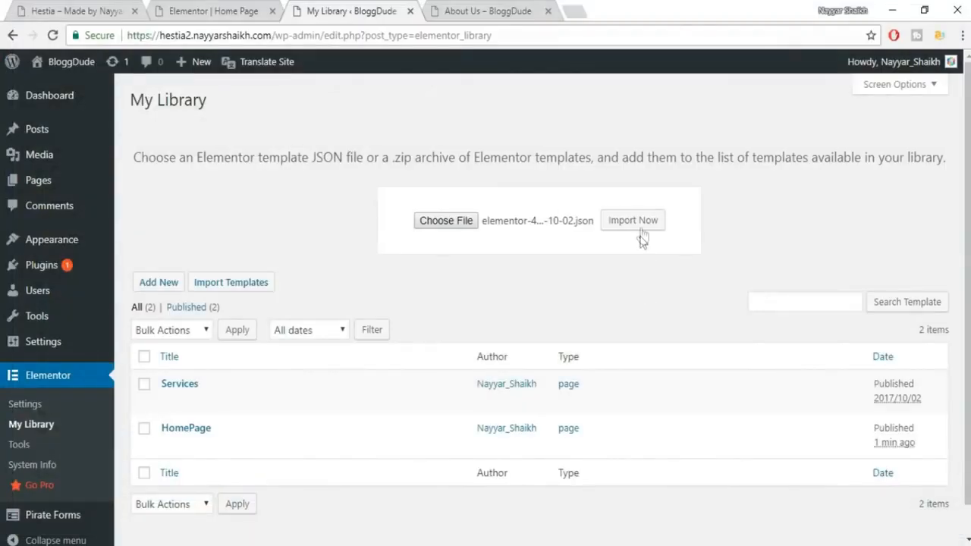
{"action": "left_click", "coordinate": [641, 233]}
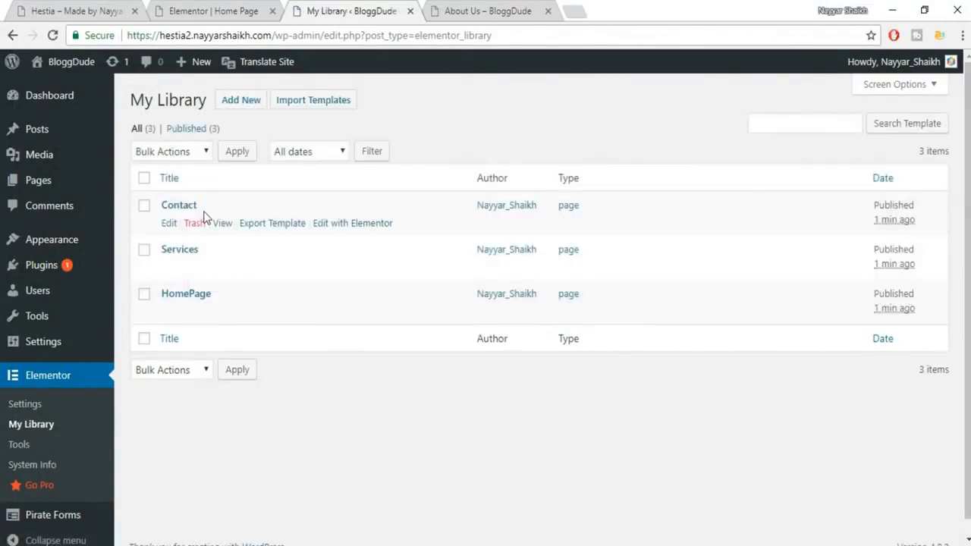
Import the About template from elementor-480-2017-10-02.json.
{"action": "left_click", "coordinate": [314, 101]}
{"action": "left_click", "coordinate": [449, 223]}
{"action": "left_click", "coordinate": [226, 151]}
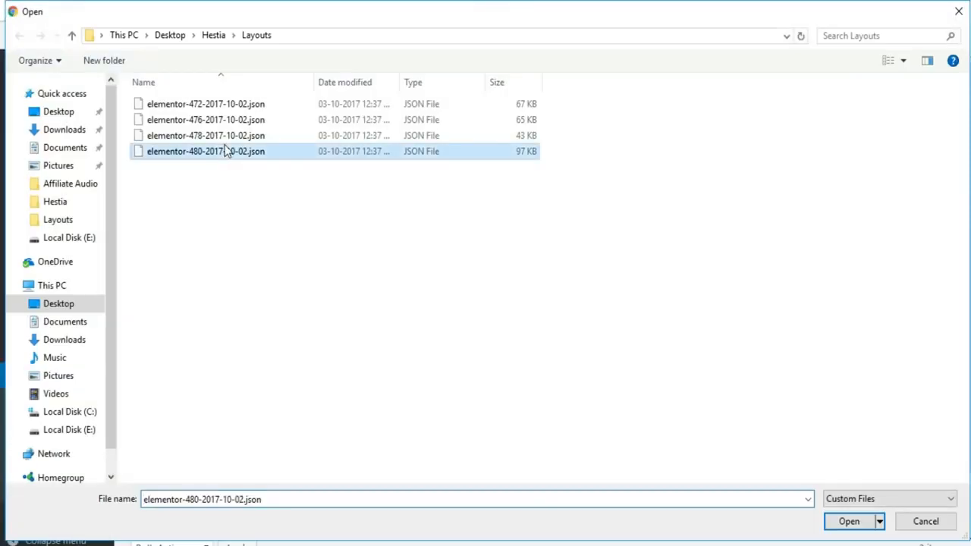
{"action": "left_click", "coordinate": [846, 521]}
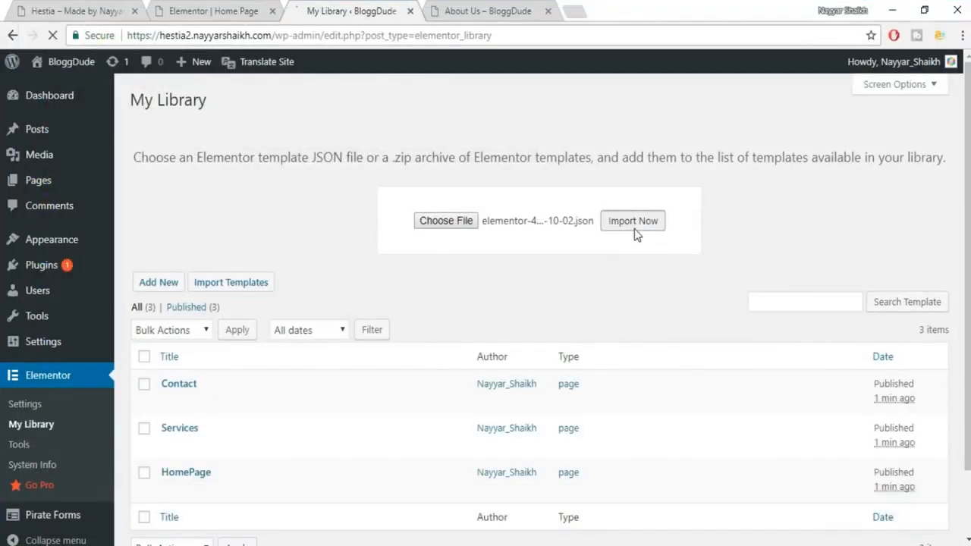
{"action": "left_click", "coordinate": [634, 222]}
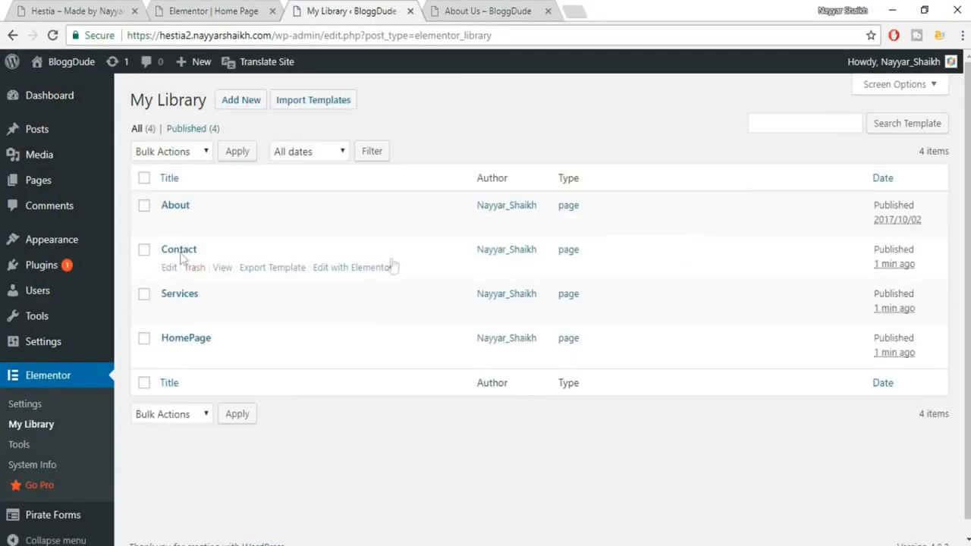
{"action": "left_click", "coordinate": [453, 7]}
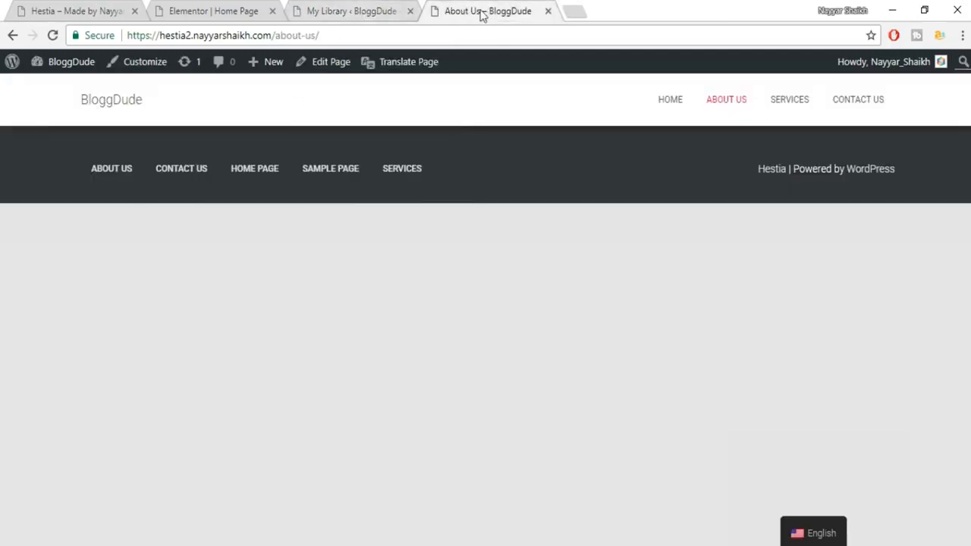
Open the About Us page in Elementor, then bring up the Hestia demo site.
{"action": "left_click", "coordinate": [321, 66]}
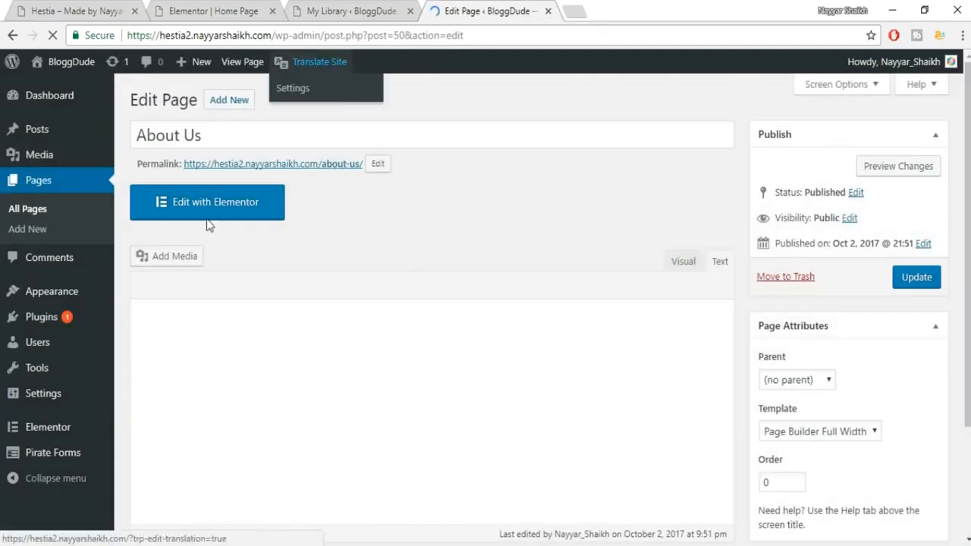
{"action": "left_click", "coordinate": [233, 217]}
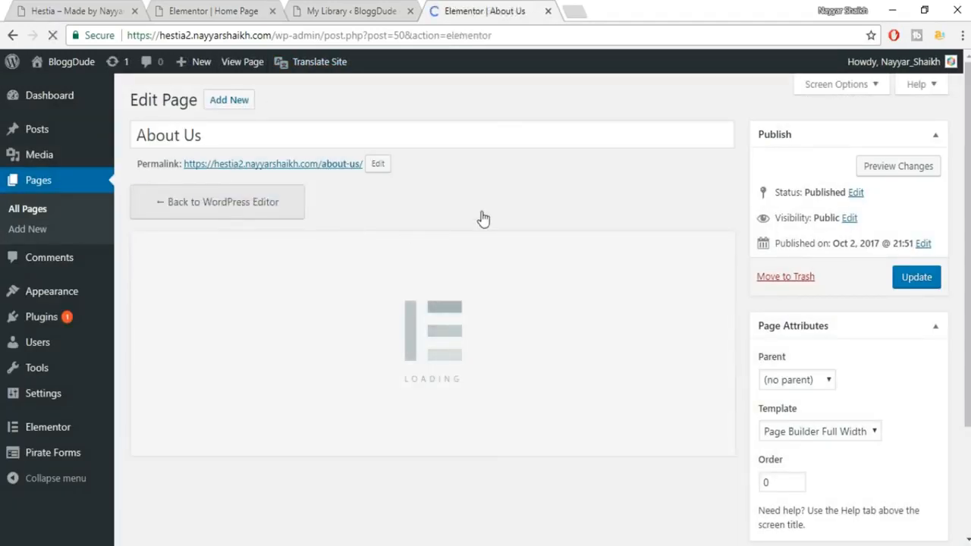
{"action": "left_click", "coordinate": [95, 9]}
Review the Hestia demo's About Us page layout, then return to the Elementor editor.
{"action": "scroll", "coordinate": [860, 212], "scroll_direction": "up", "scroll_amount": 10}
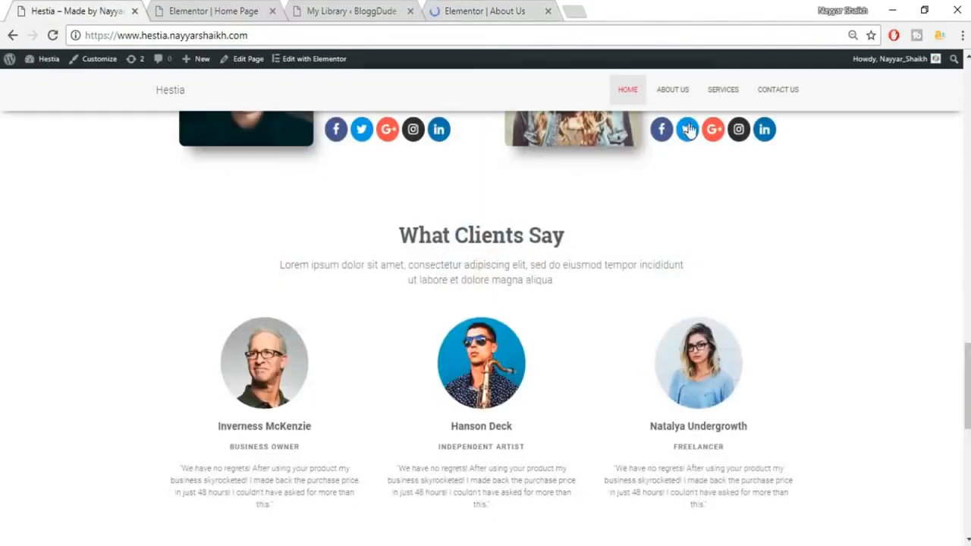
{"action": "scroll", "coordinate": [678, 113], "scroll_direction": "up", "scroll_amount": 3}
{"action": "left_click", "coordinate": [674, 94]}
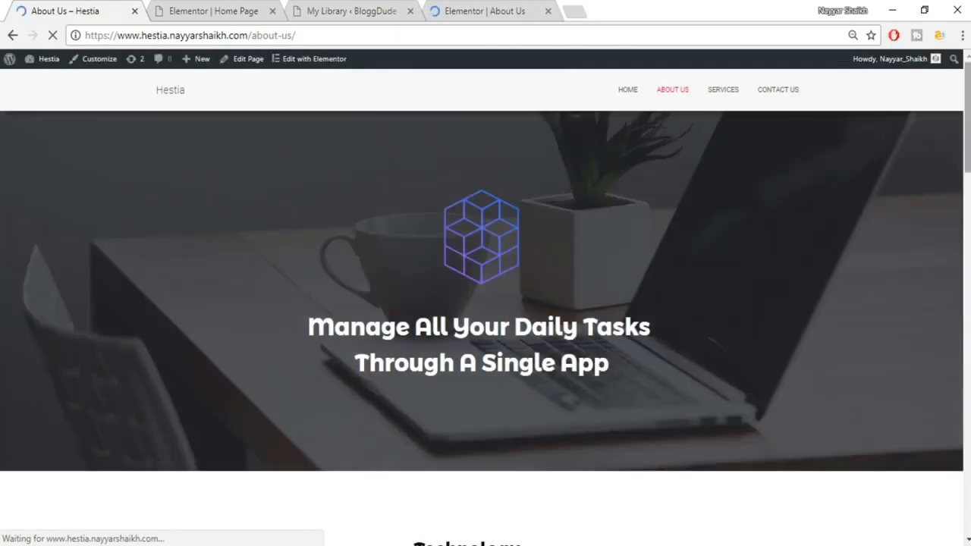
{"action": "scroll", "coordinate": [486, 304], "scroll_direction": "down", "scroll_amount": 15}
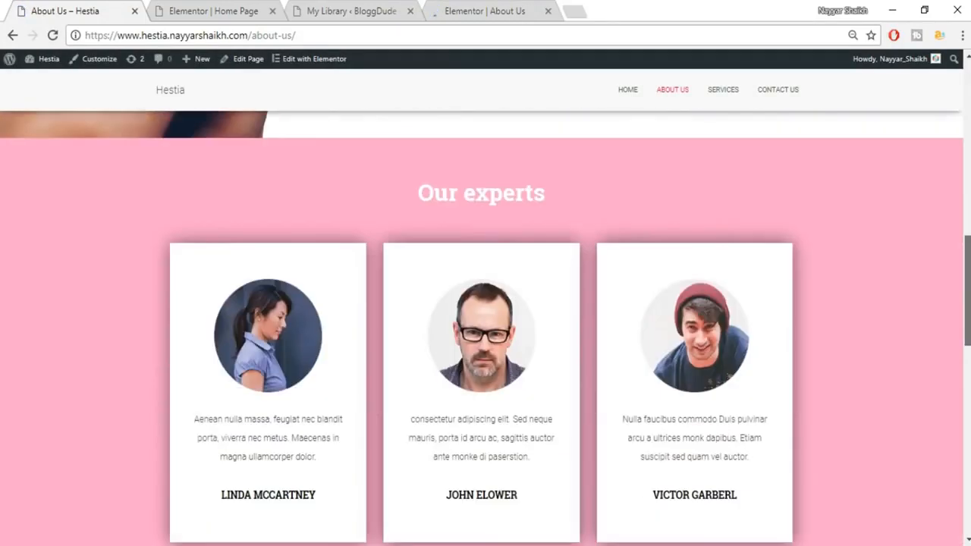
{"action": "scroll", "coordinate": [485, 304], "scroll_direction": "down", "scroll_amount": 5}
{"action": "scroll", "coordinate": [485, 304], "scroll_direction": "up", "scroll_amount": 12}
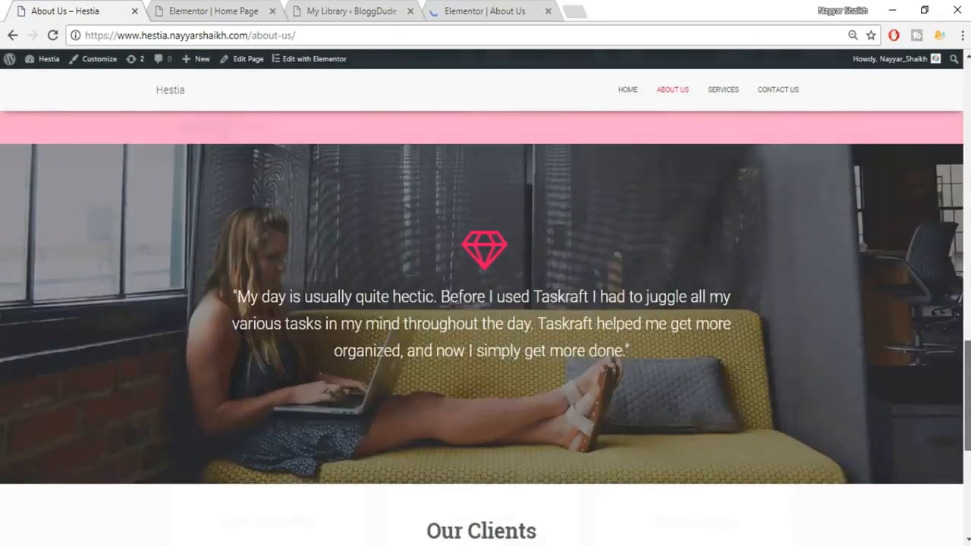
{"action": "scroll", "coordinate": [486, 303], "scroll_direction": "up", "scroll_amount": 6}
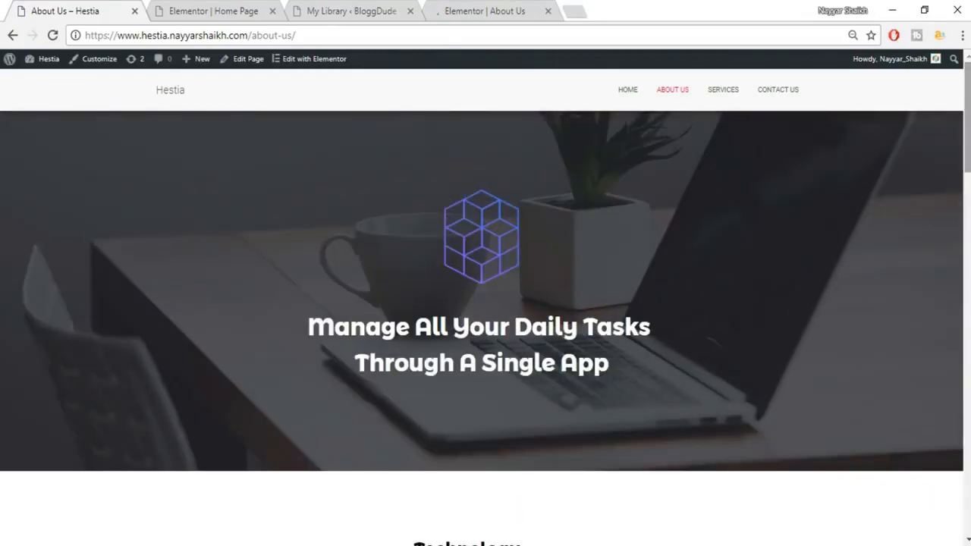
{"action": "scroll", "coordinate": [845, 147], "scroll_direction": "down", "scroll_amount": 15}
{"action": "scroll", "coordinate": [485, 303], "scroll_direction": "down", "scroll_amount": 1}
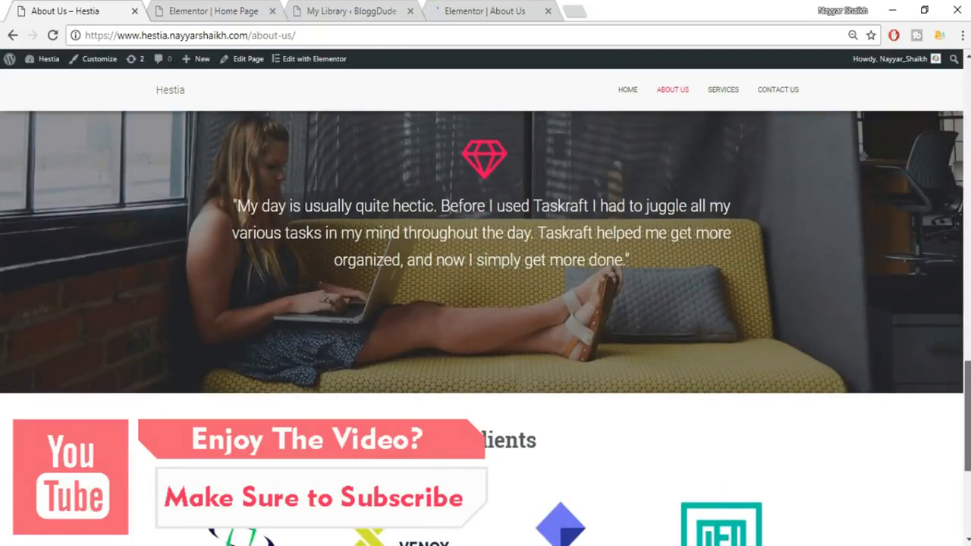
{"action": "scroll", "coordinate": [485, 327], "scroll_direction": "down", "scroll_amount": 5}
{"action": "scroll", "coordinate": [485, 328], "scroll_direction": "up", "scroll_amount": 15}
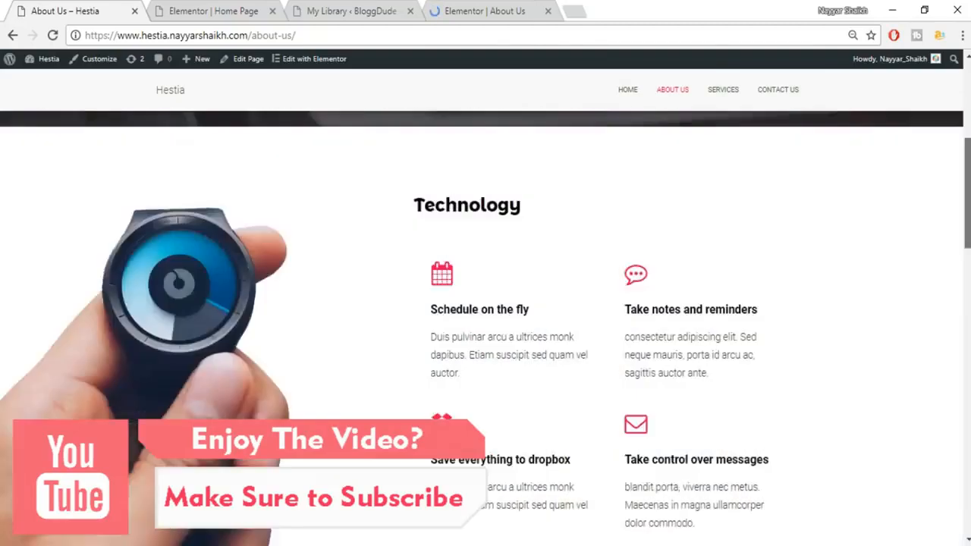
{"action": "left_click", "coordinate": [460, 9]}
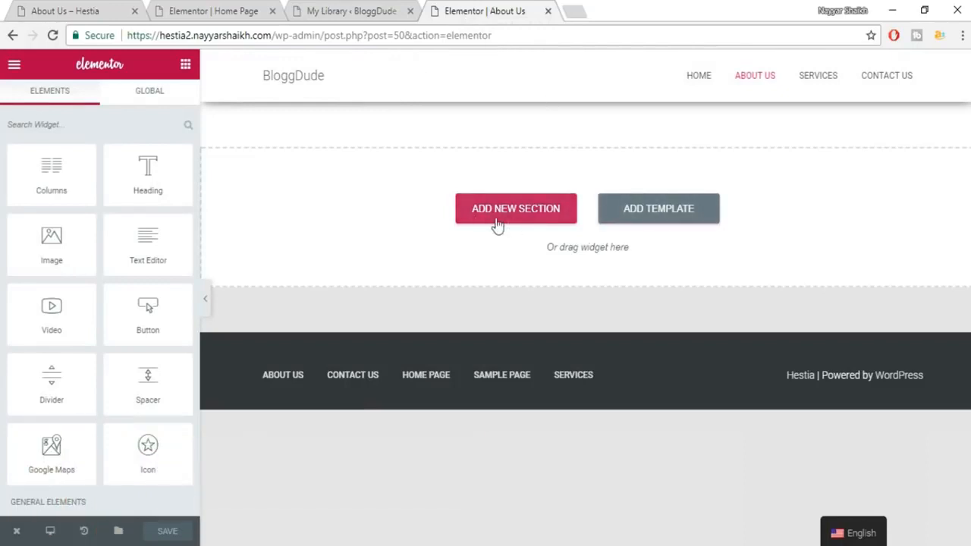
Insert the About template from My Templates into the About Us page.
{"action": "left_click", "coordinate": [660, 217]}
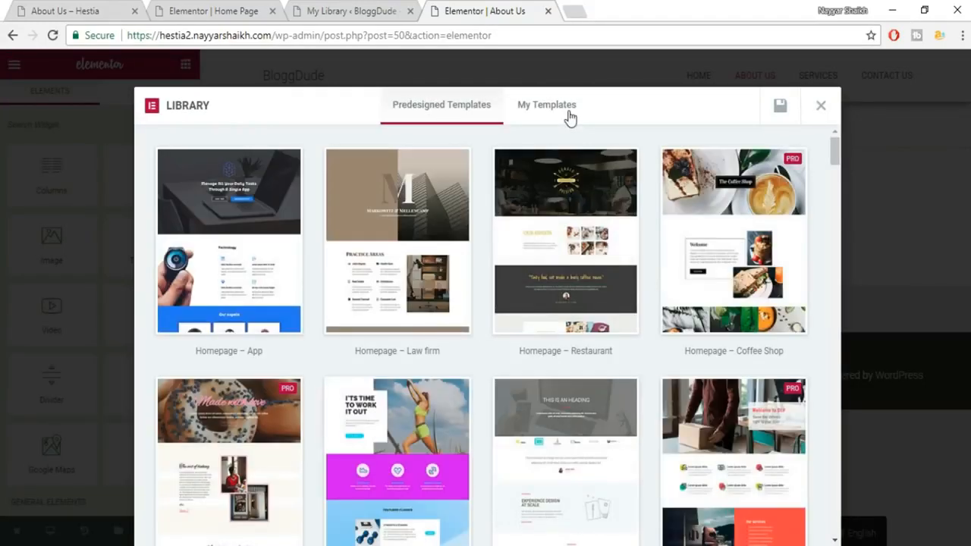
{"action": "left_click", "coordinate": [570, 118]}
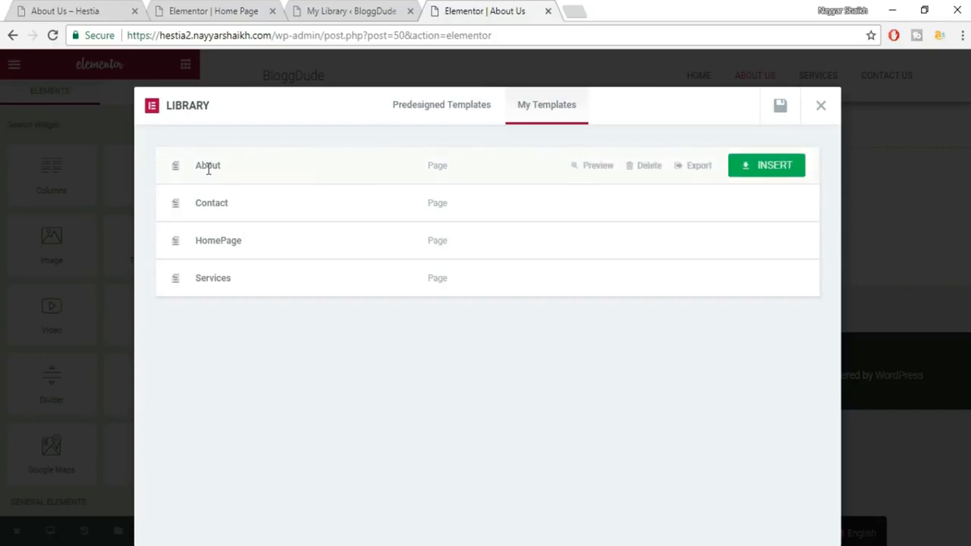
{"action": "left_click", "coordinate": [761, 167]}
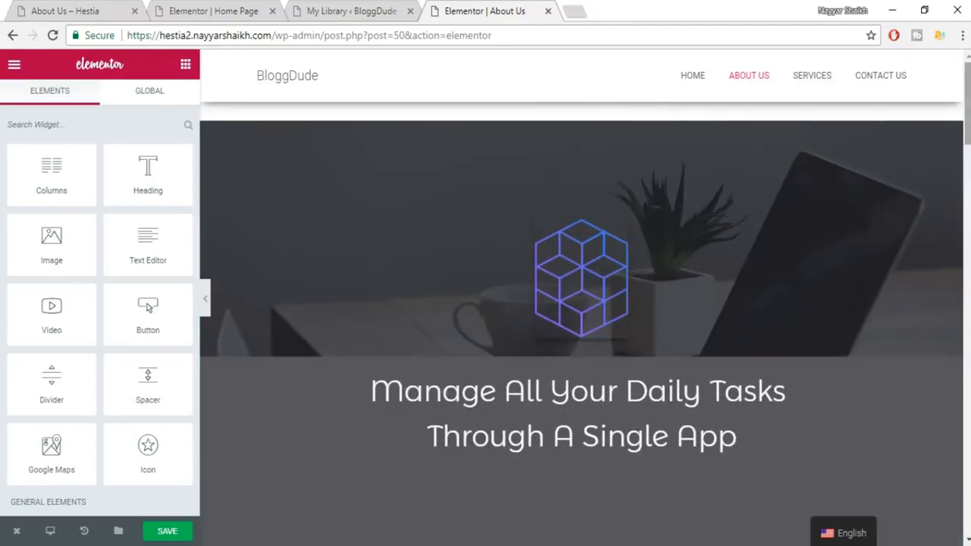
Replace the first line of the About Us hero heading with the owner's name.
{"action": "scroll", "coordinate": [584, 318], "scroll_direction": "down", "scroll_amount": 8}
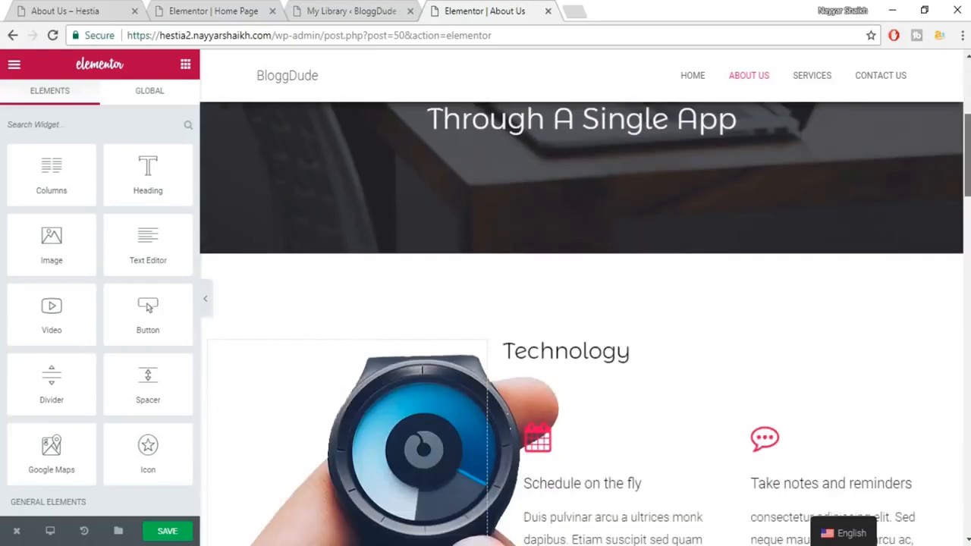
{"action": "scroll", "coordinate": [584, 319], "scroll_direction": "down", "scroll_amount": 10}
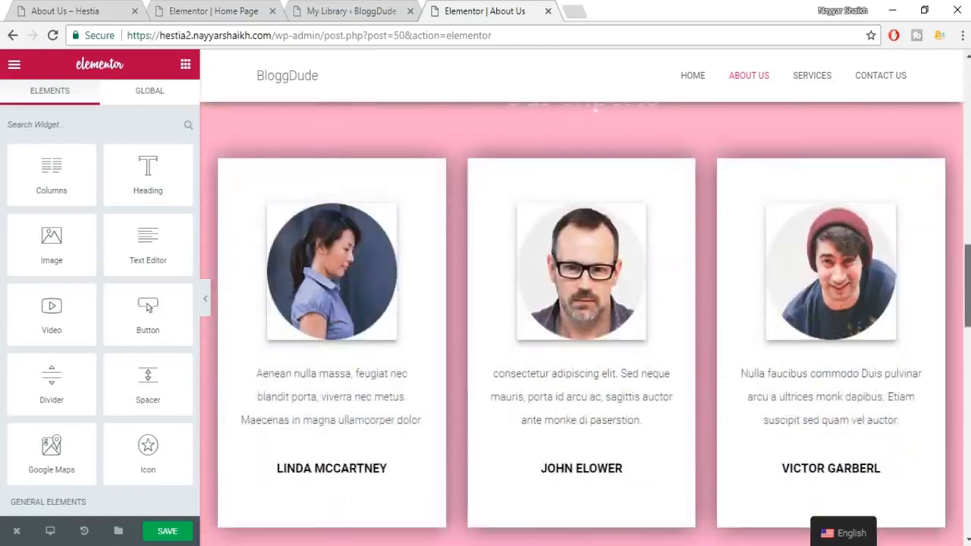
{"action": "scroll", "coordinate": [585, 318], "scroll_direction": "down", "scroll_amount": 8}
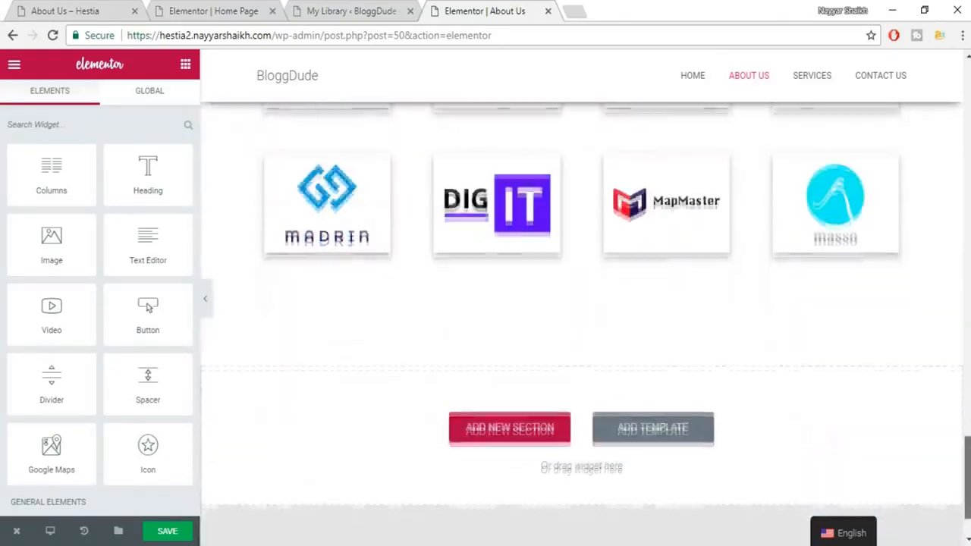
{"action": "scroll", "coordinate": [584, 319], "scroll_direction": "up", "scroll_amount": 14}
{"action": "scroll", "coordinate": [584, 318], "scroll_direction": "up", "scroll_amount": 12}
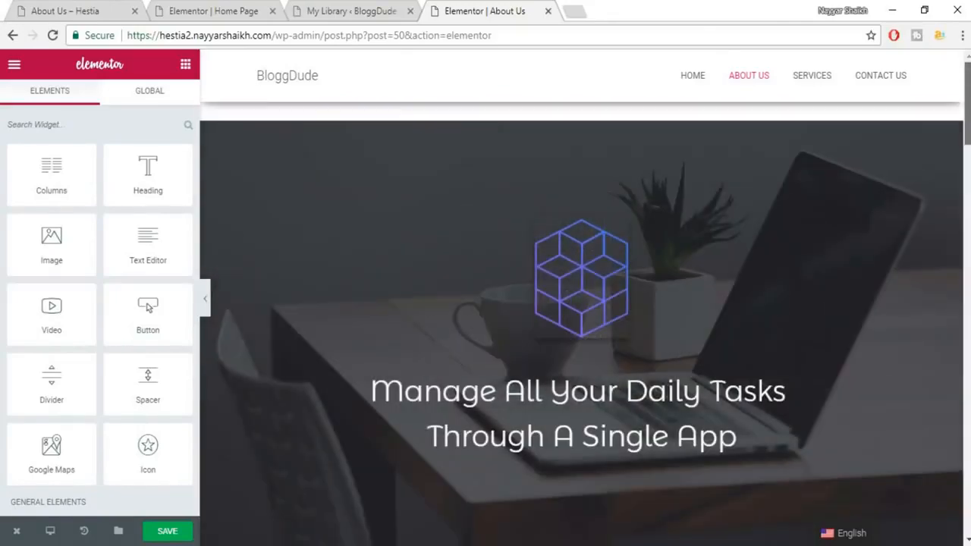
{"action": "scroll", "coordinate": [584, 318], "scroll_direction": "down", "scroll_amount": 3}
{"action": "scroll", "coordinate": [584, 318], "scroll_direction": "down", "scroll_amount": 2}
{"action": "scroll", "coordinate": [584, 318], "scroll_direction": "up", "scroll_amount": 6}
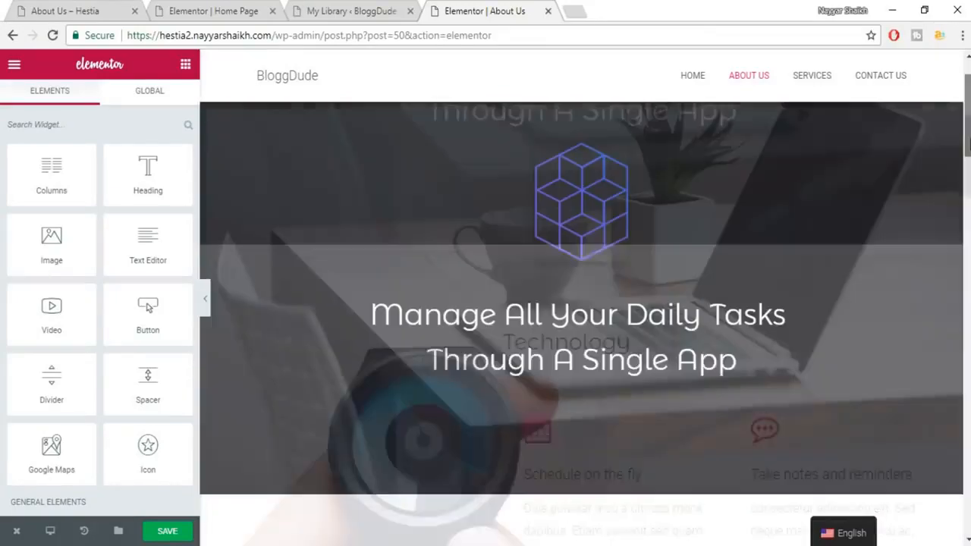
{"action": "scroll", "coordinate": [622, 395], "scroll_direction": "down", "scroll_amount": 1}
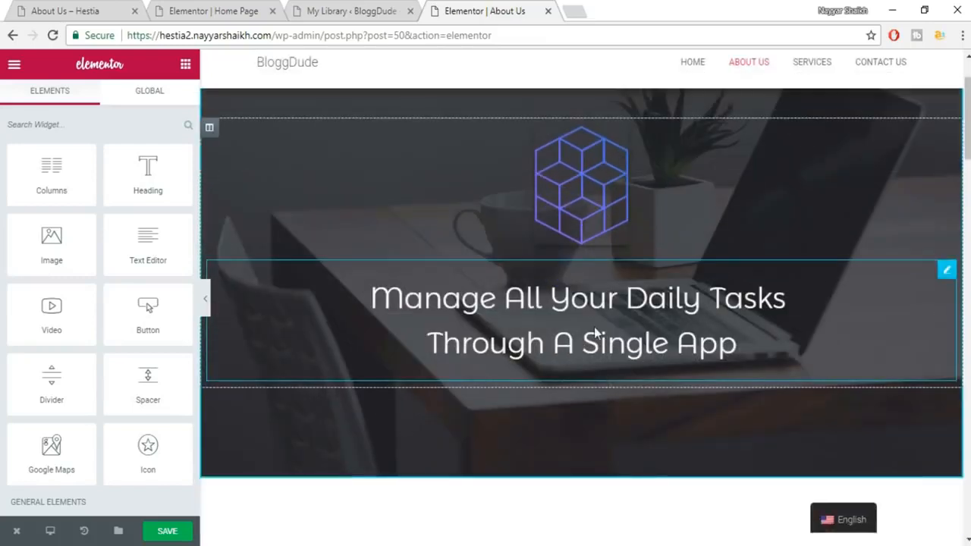
{"action": "left_click", "coordinate": [594, 306]}
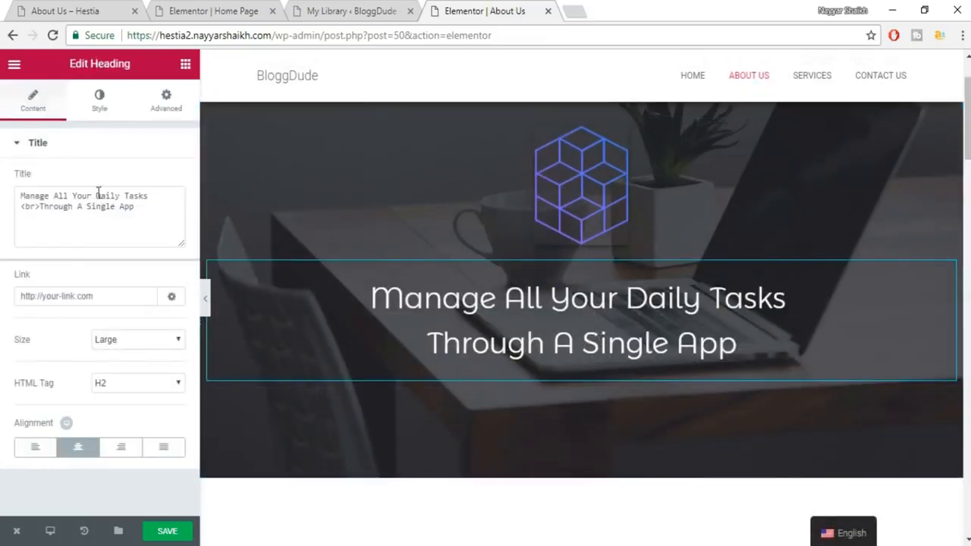
{"action": "left_click_drag", "start_coordinate": [154, 198], "coordinate": [3, 198]}
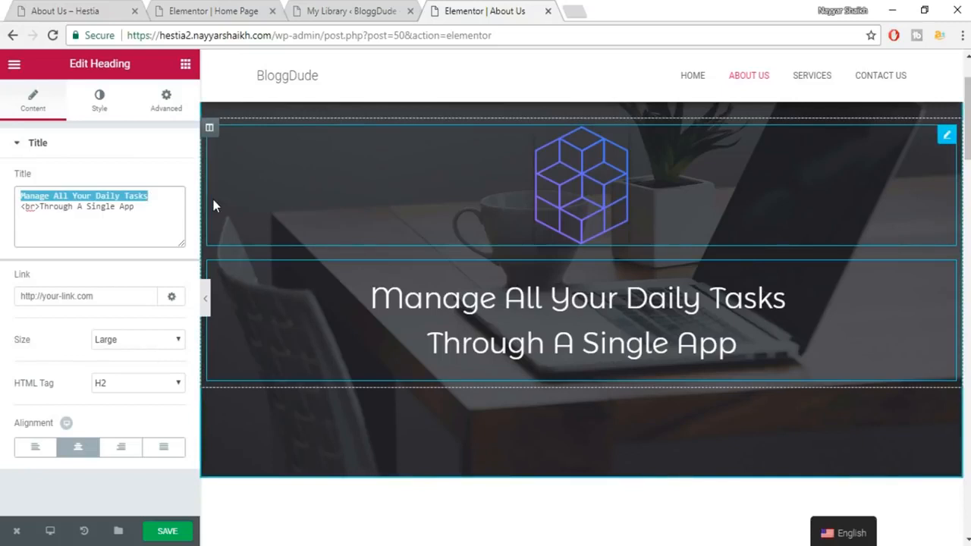
{"action": "type", "text": "Nayyar Shaikh"}
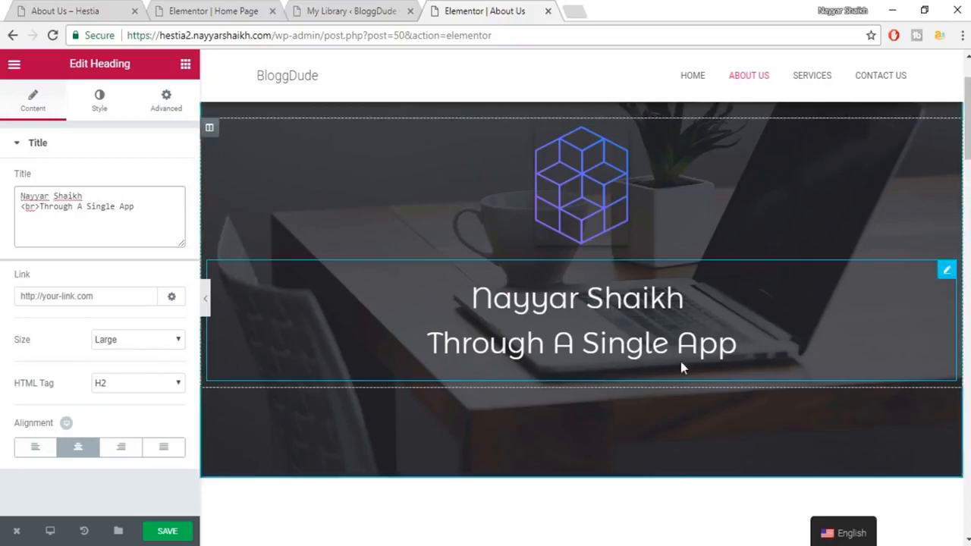
Inspect the Technology calendar icon and the three expert portraits on the page.
{"action": "scroll", "coordinate": [681, 361], "scroll_direction": "down", "scroll_amount": 6}
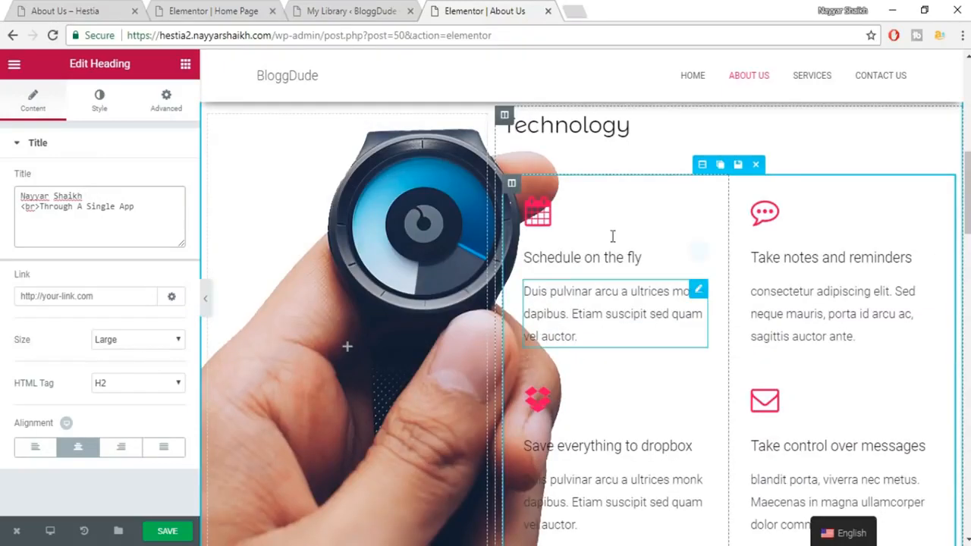
{"action": "left_click", "coordinate": [550, 221]}
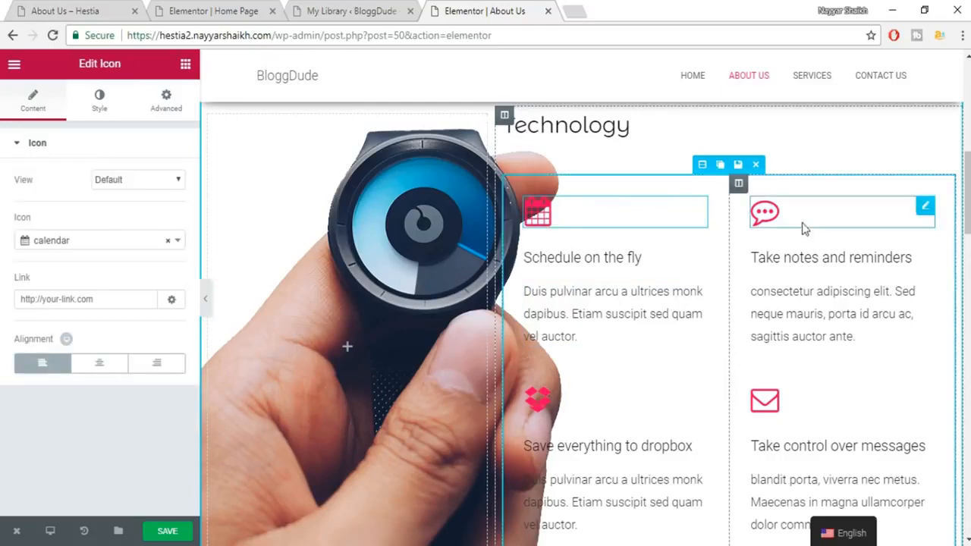
{"action": "scroll", "coordinate": [801, 251], "scroll_direction": "down", "scroll_amount": 6}
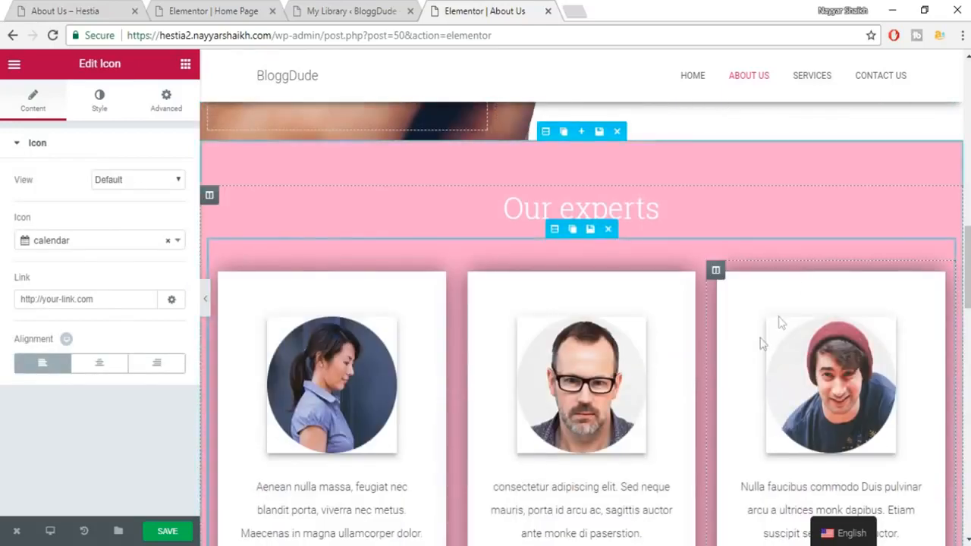
{"action": "scroll", "coordinate": [780, 320], "scroll_direction": "down", "scroll_amount": 2}
{"action": "left_click", "coordinate": [361, 243]}
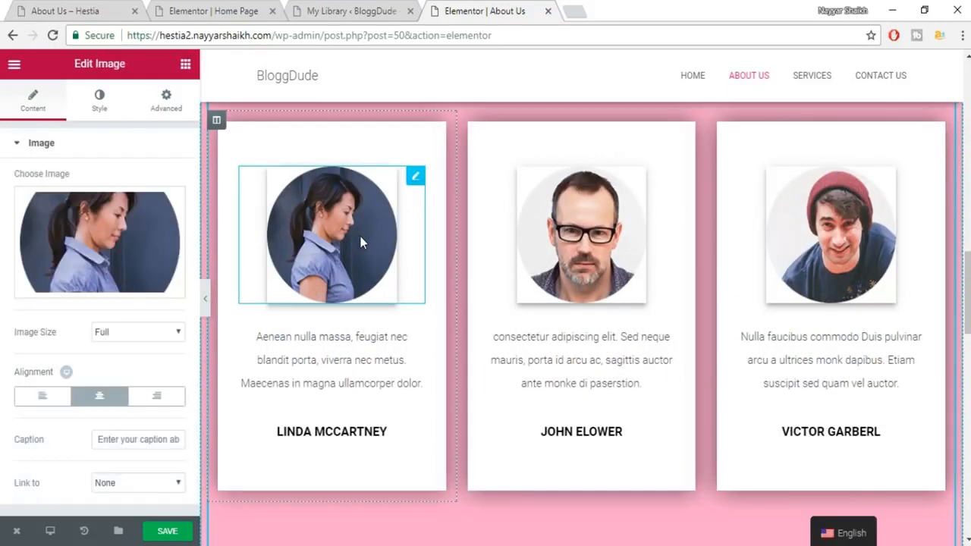
{"action": "left_click", "coordinate": [581, 228]}
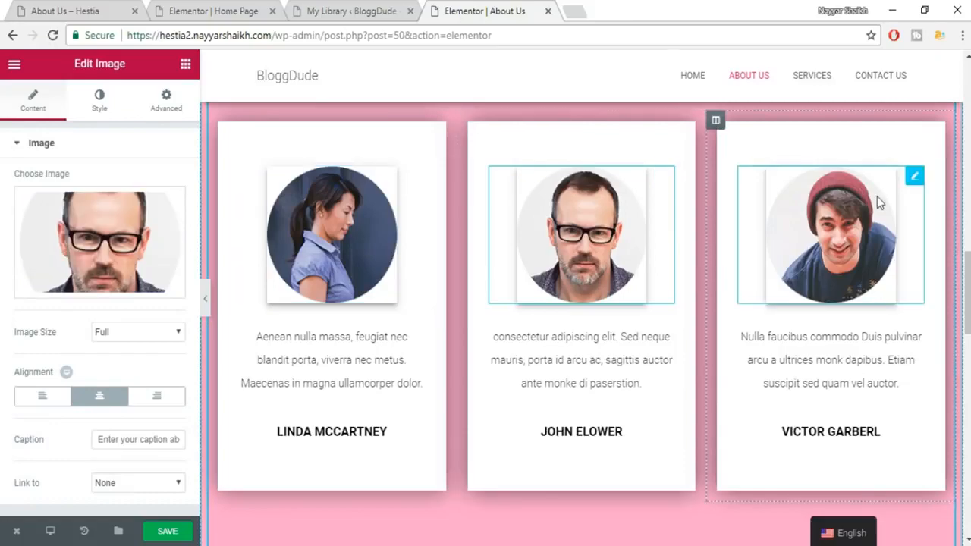
{"action": "left_click", "coordinate": [877, 197]}
{"action": "scroll", "coordinate": [937, 307], "scroll_direction": "down", "scroll_amount": 8}
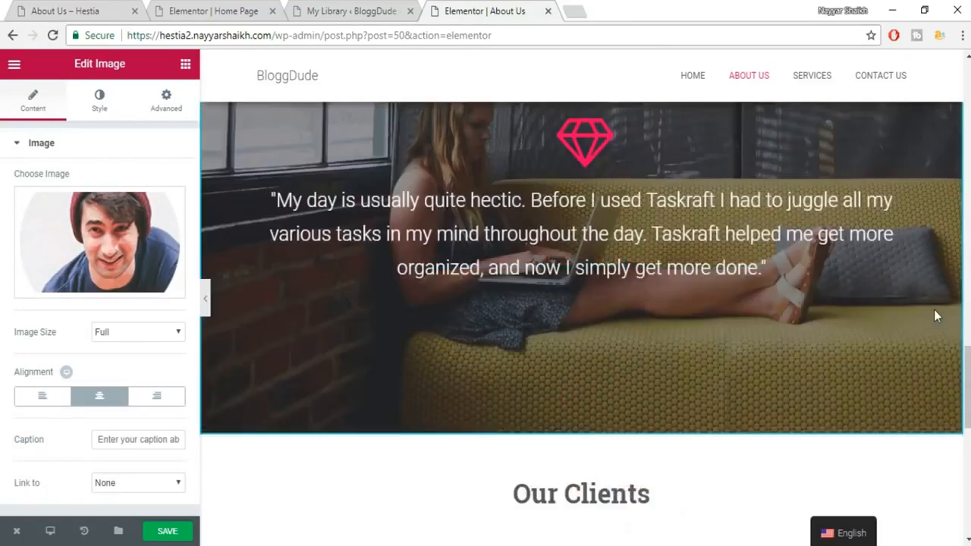
{"action": "scroll", "coordinate": [935, 315], "scroll_direction": "down", "scroll_amount": 8}
{"action": "left_click_drag", "start_coordinate": [969, 505], "coordinate": [969, 91]}
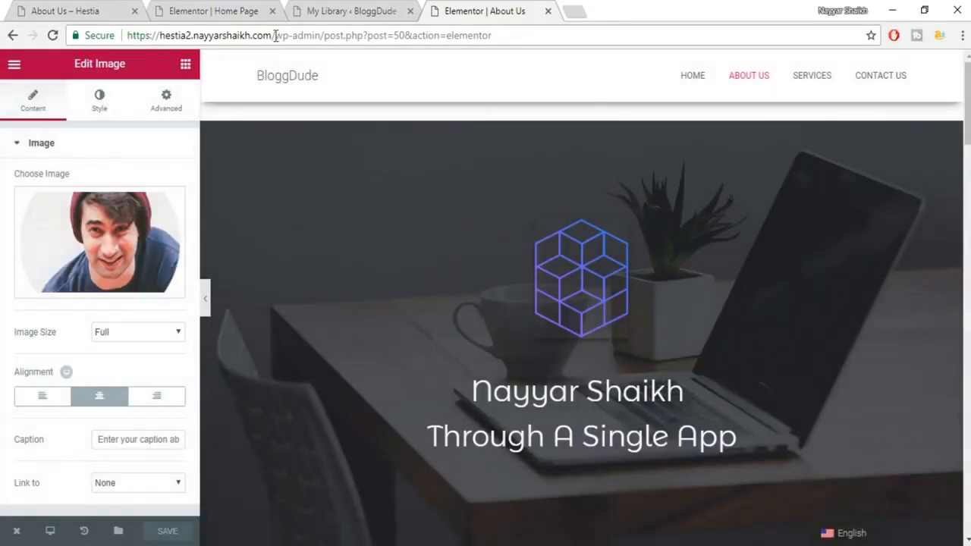
Trim the address to the site root to load the BloggDude home page.
{"action": "left_click_drag", "start_coordinate": [275, 34], "coordinate": [778, 6]}
{"action": "key", "text": "BackSpace"}
{"action": "key", "text": "Return"}
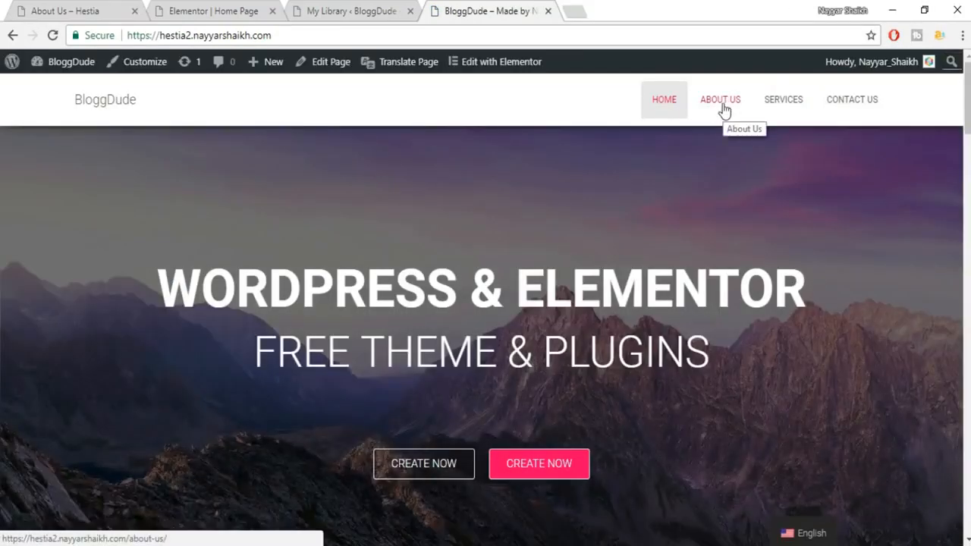
Review the updated About Us page, then open the empty Services page for editing.
{"action": "left_click", "coordinate": [724, 103]}
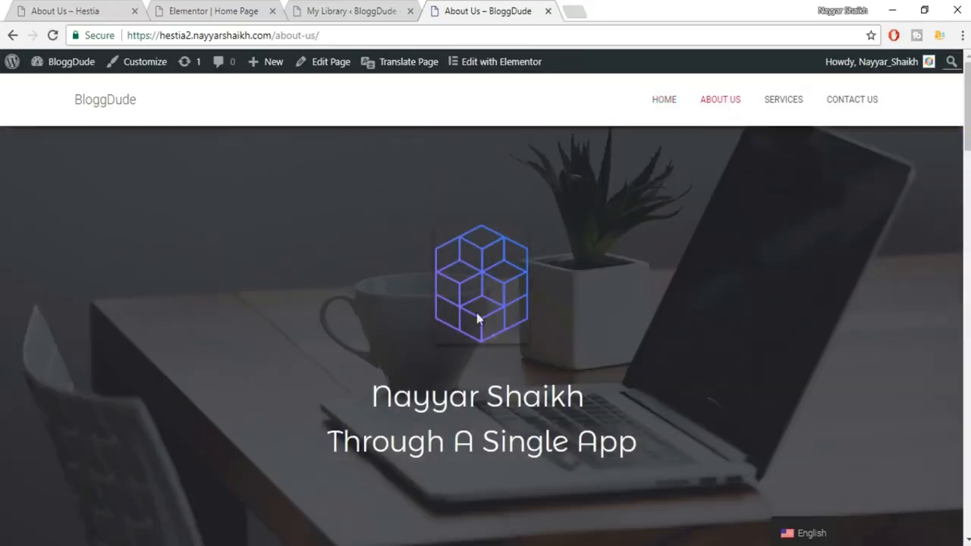
{"action": "scroll", "coordinate": [505, 364], "scroll_direction": "down", "scroll_amount": 3}
{"action": "scroll", "coordinate": [505, 372], "scroll_direction": "up", "scroll_amount": 3}
{"action": "scroll", "coordinate": [505, 370], "scroll_direction": "down", "scroll_amount": 3}
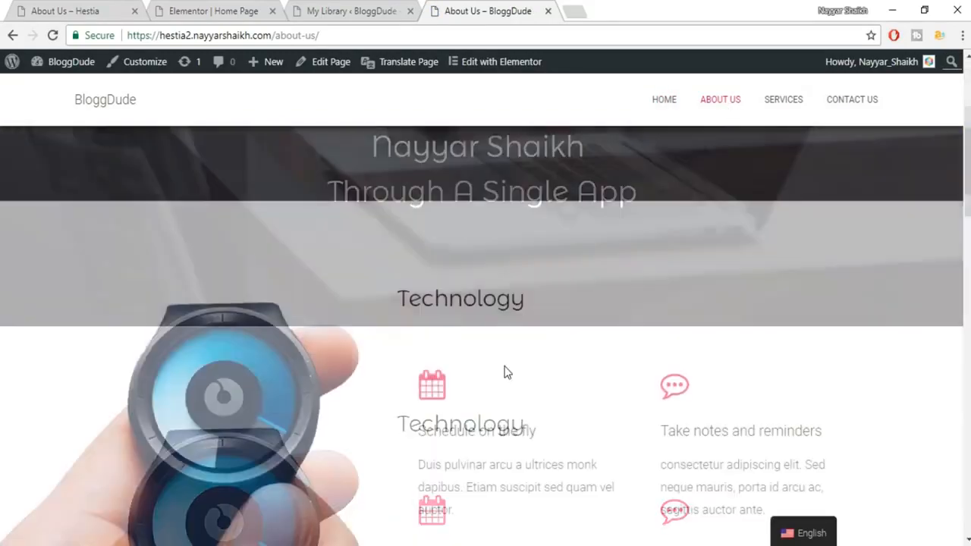
{"action": "scroll", "coordinate": [505, 372], "scroll_direction": "down", "scroll_amount": 3}
{"action": "scroll", "coordinate": [506, 373], "scroll_direction": "up", "scroll_amount": 5}
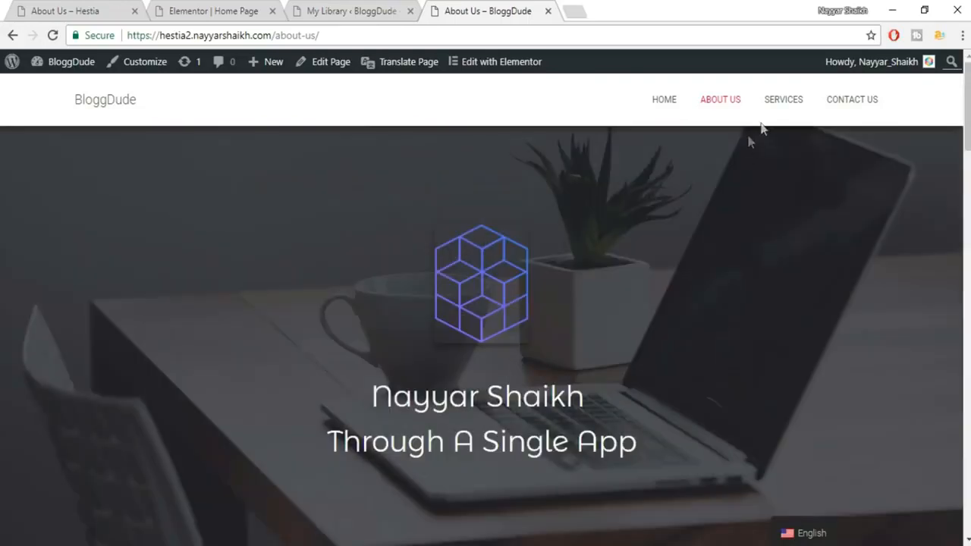
{"action": "left_click", "coordinate": [769, 109]}
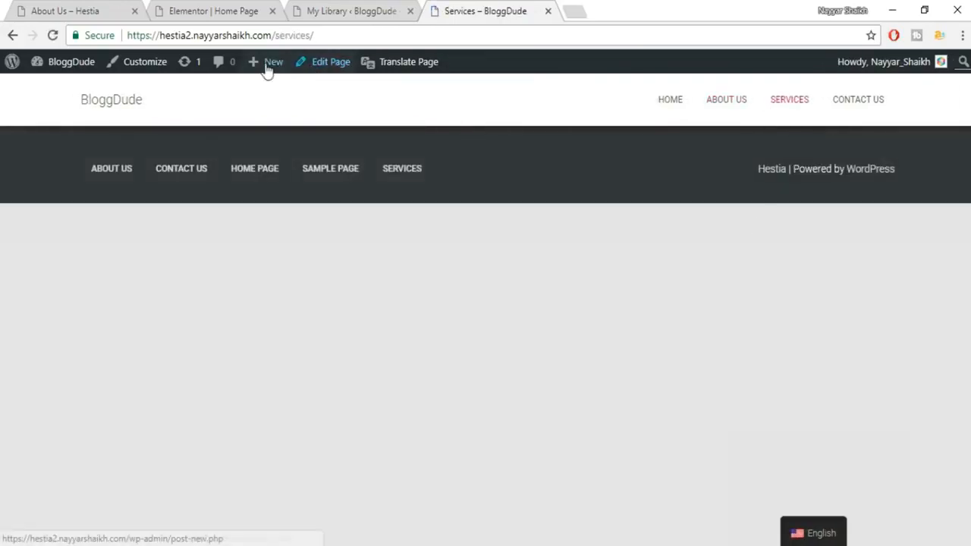
{"action": "left_click", "coordinate": [329, 68]}
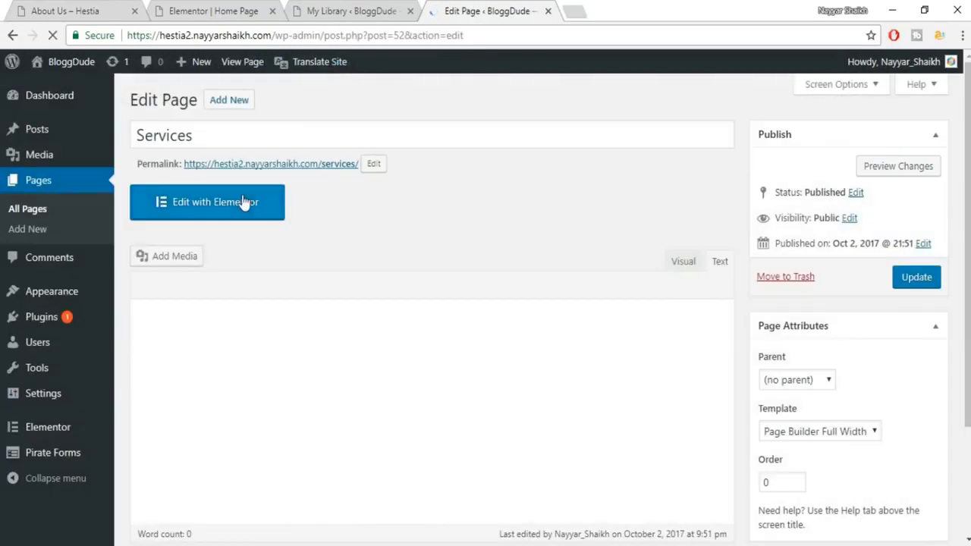
Open the Services page in Elementor and insert the saved Services template from My Templates.
{"action": "left_click", "coordinate": [243, 202]}
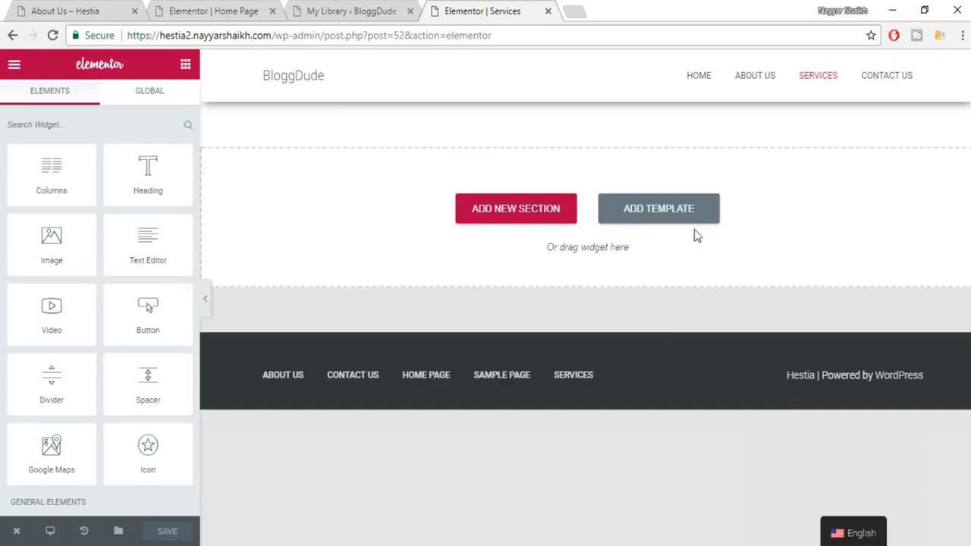
{"action": "left_click", "coordinate": [675, 221]}
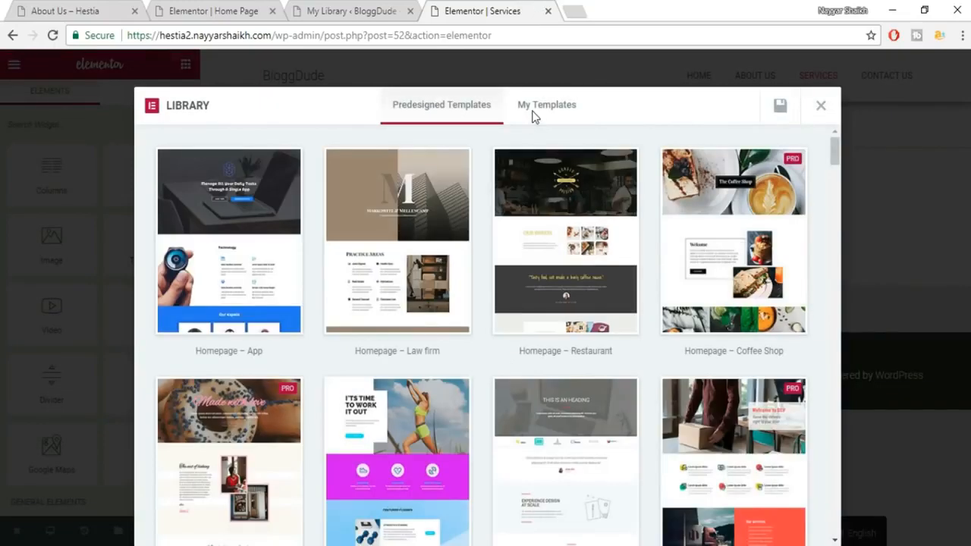
{"action": "left_click", "coordinate": [531, 115]}
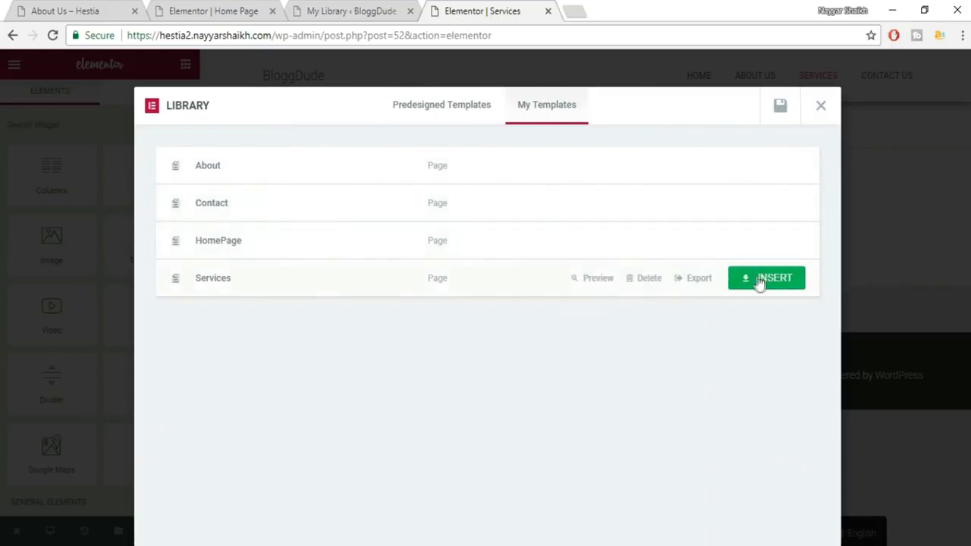
{"action": "left_click", "coordinate": [759, 279]}
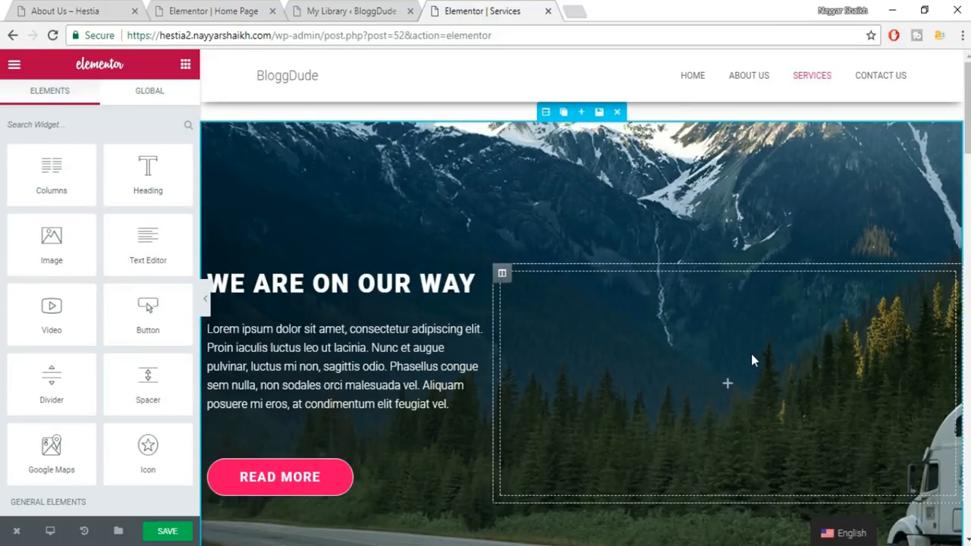
Style the divider under the MOVING heading with thickness 4 and width 66.
{"action": "scroll", "coordinate": [751, 360], "scroll_direction": "down", "scroll_amount": 2}
{"action": "scroll", "coordinate": [752, 360], "scroll_direction": "down", "scroll_amount": 7}
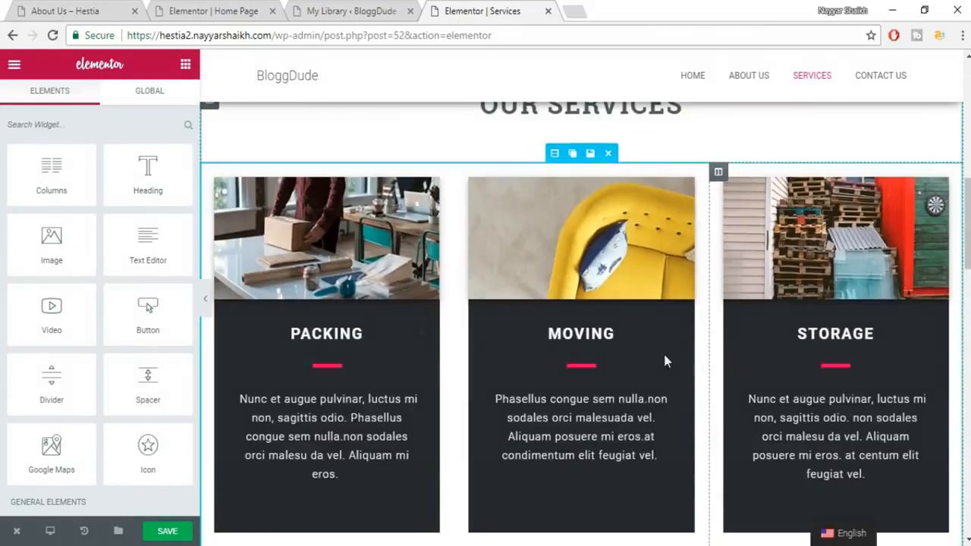
{"action": "scroll", "coordinate": [811, 322], "scroll_direction": "up", "scroll_amount": 1}
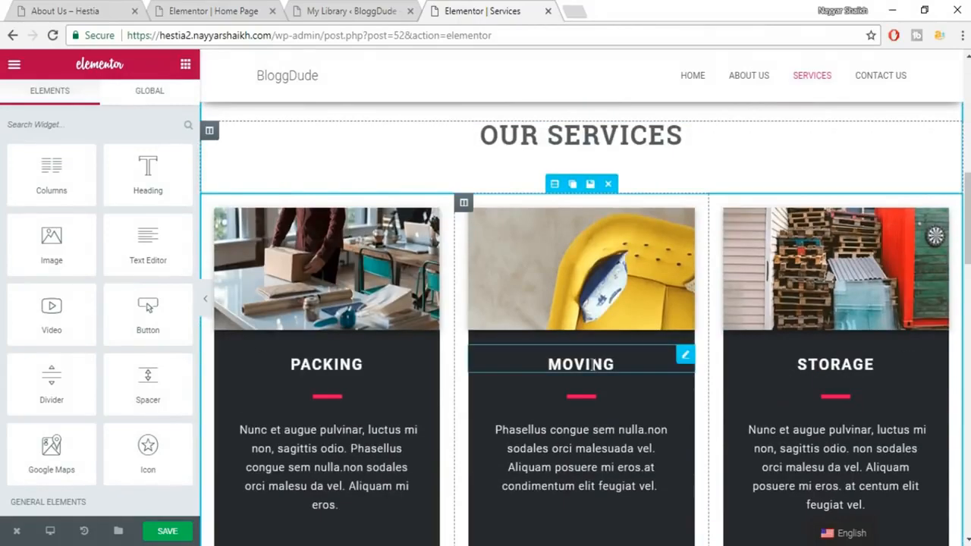
{"action": "left_click", "coordinate": [622, 368]}
{"action": "double_click", "coordinate": [46, 196]}
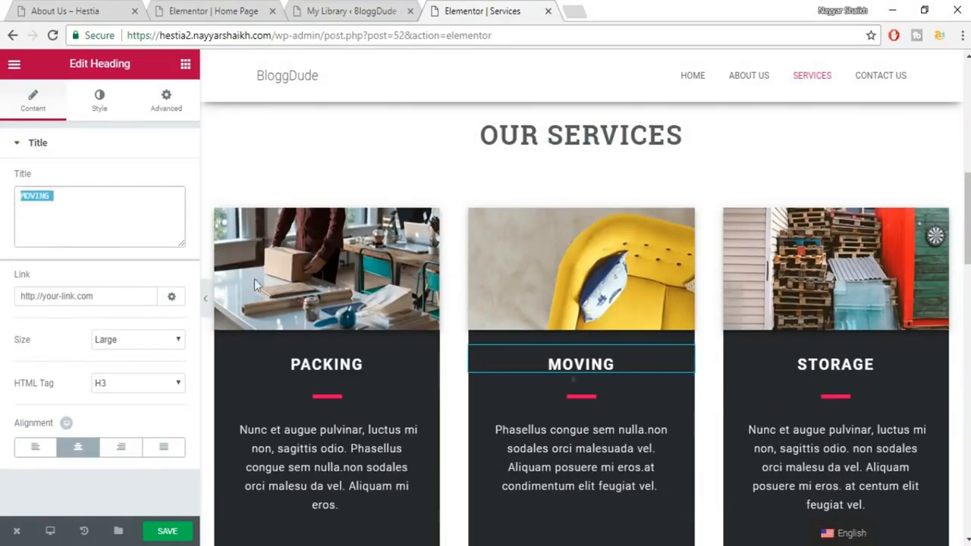
{"action": "scroll", "coordinate": [650, 387], "scroll_direction": "down", "scroll_amount": 1}
{"action": "scroll", "coordinate": [653, 394], "scroll_direction": "down", "scroll_amount": 1}
{"action": "left_click", "coordinate": [600, 244]}
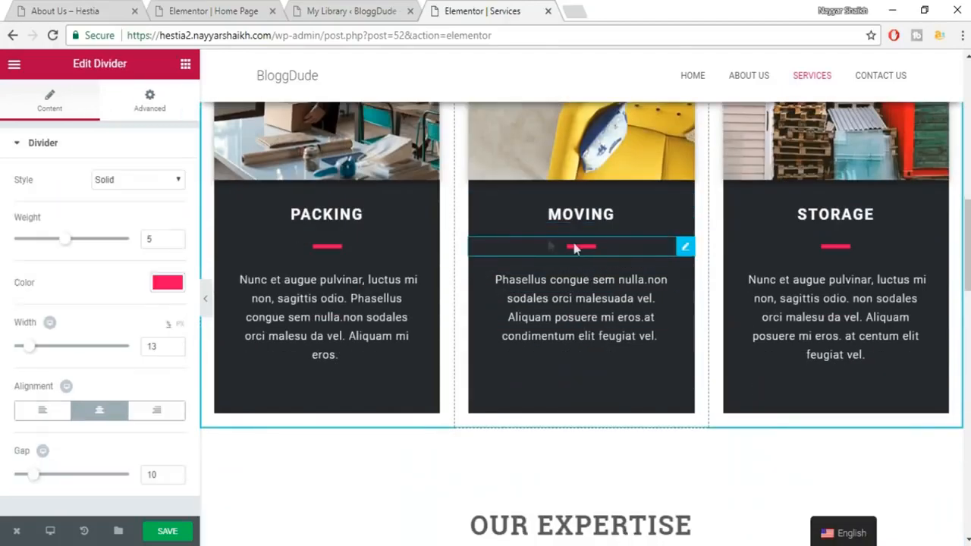
{"action": "mouse_move", "coordinate": [69, 242]}
{"action": "left_mouse_down"}
{"action": "mouse_move", "coordinate": [128, 245]}
{"action": "mouse_move", "coordinate": [51, 241]}
{"action": "left_mouse_up"}
{"action": "mouse_move", "coordinate": [94, 352]}
{"action": "left_mouse_down"}
{"action": "mouse_move", "coordinate": [108, 352]}
{"action": "mouse_move", "coordinate": [17, 347]}
{"action": "mouse_move", "coordinate": [89, 347]}
{"action": "left_mouse_up"}
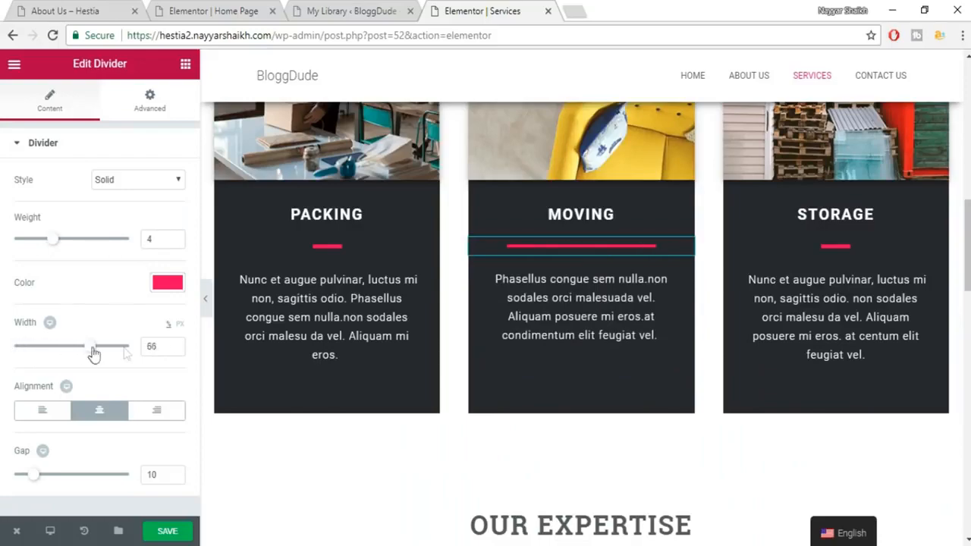
Trim the address bar to the site root to load the BloggDude home page.
{"action": "scroll", "coordinate": [597, 349], "scroll_direction": "down", "scroll_amount": 1}
{"action": "scroll", "coordinate": [599, 357], "scroll_direction": "down", "scroll_amount": 10}
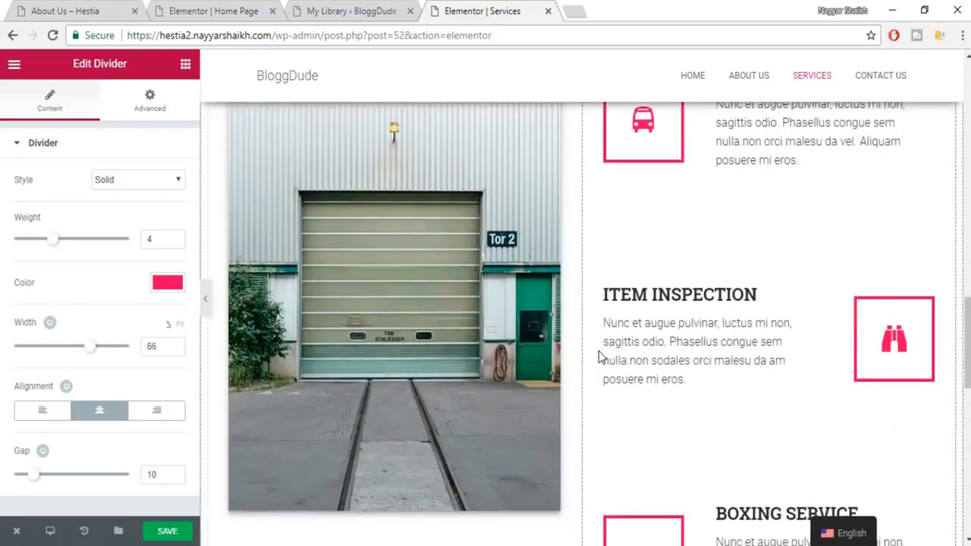
{"action": "scroll", "coordinate": [581, 326], "scroll_direction": "down", "scroll_amount": 4}
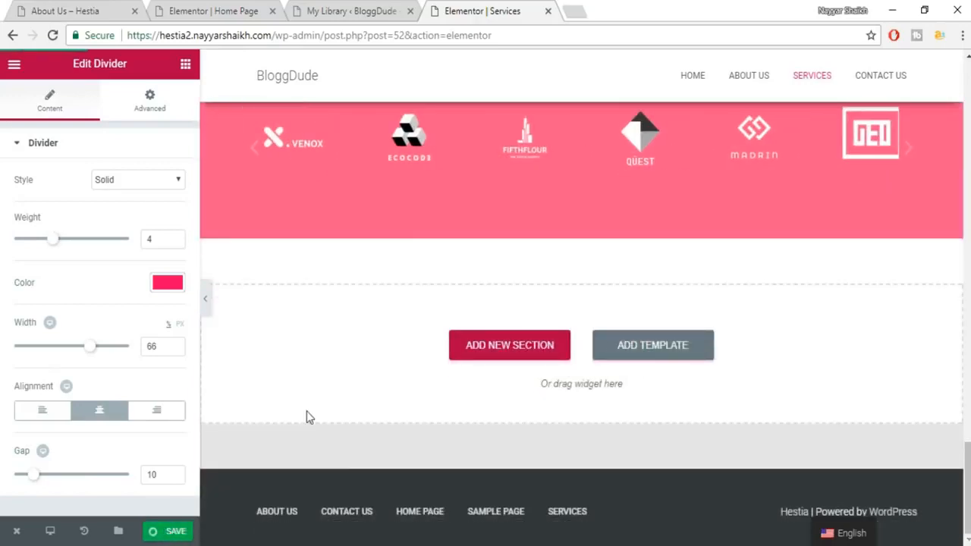
{"action": "scroll", "coordinate": [968, 252], "scroll_direction": "up", "scroll_amount": 15}
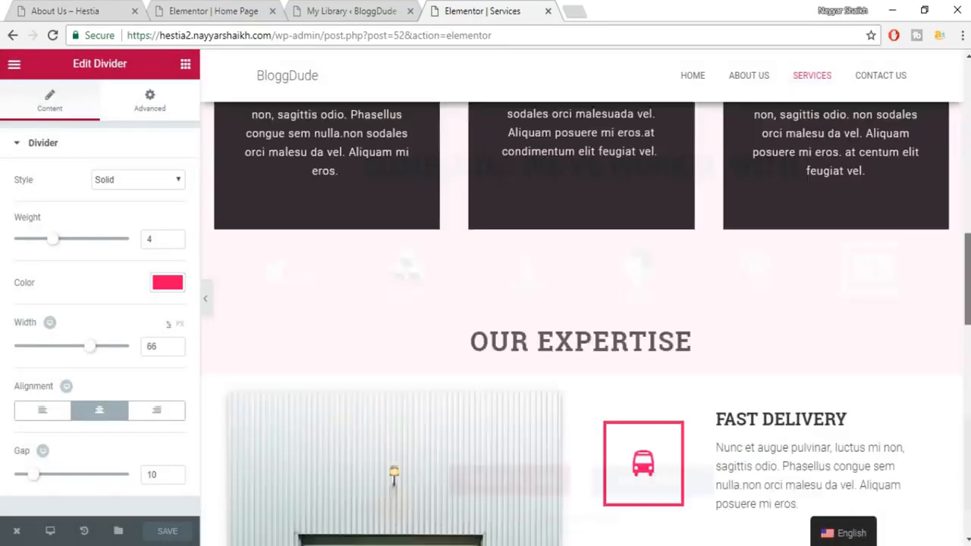
{"action": "left_click_drag", "start_coordinate": [273, 36], "coordinate": [747, 33]}
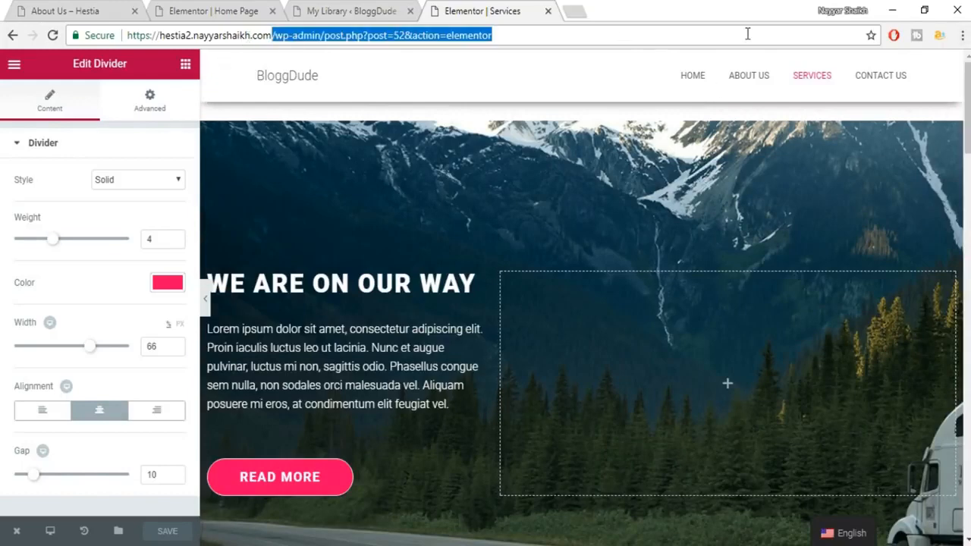
{"action": "key", "text": "BackSpace"}
{"action": "key", "text": "Return"}
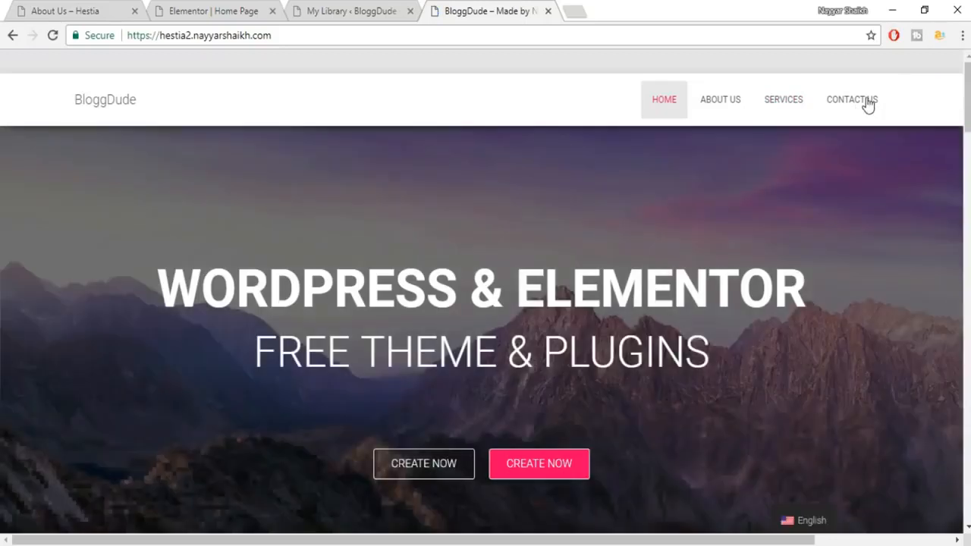
Open Contact Us in Elementor and insert the saved Contact template from My Templates.
{"action": "left_click", "coordinate": [866, 99]}
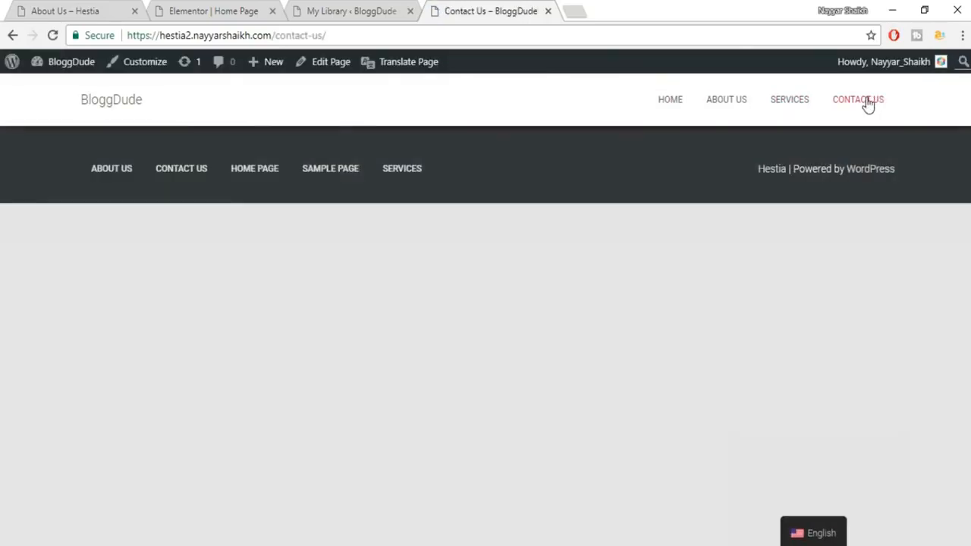
{"action": "left_click", "coordinate": [325, 65]}
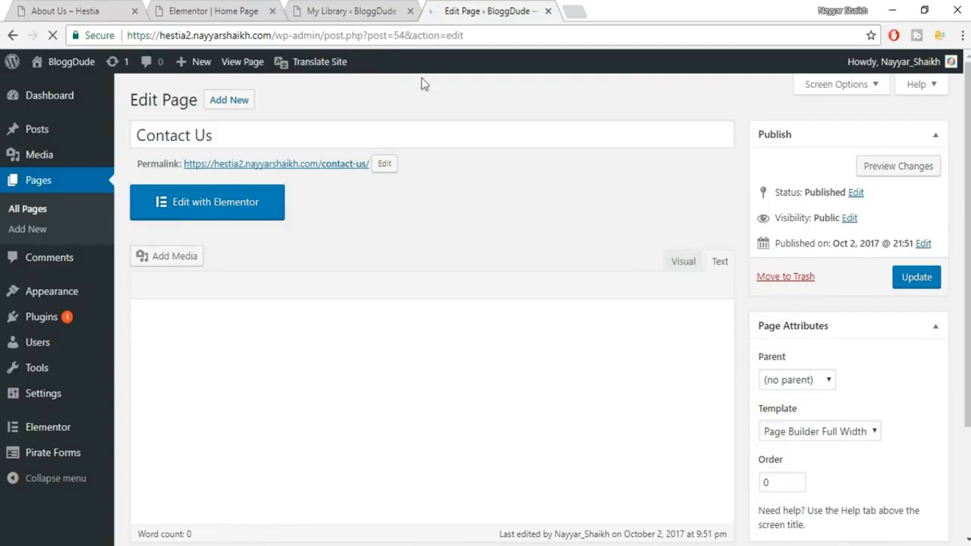
{"action": "left_click", "coordinate": [201, 203]}
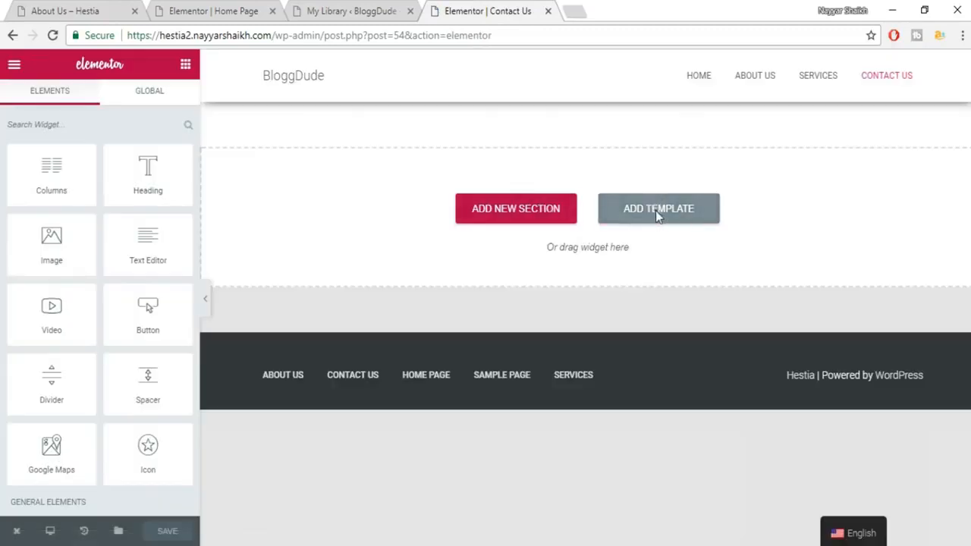
{"action": "left_click", "coordinate": [655, 210]}
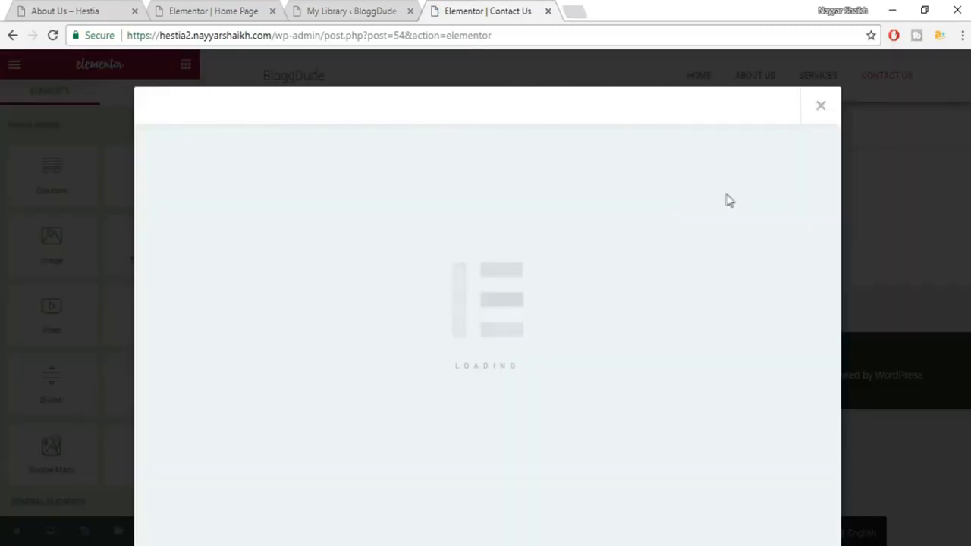
{"action": "left_click", "coordinate": [555, 116]}
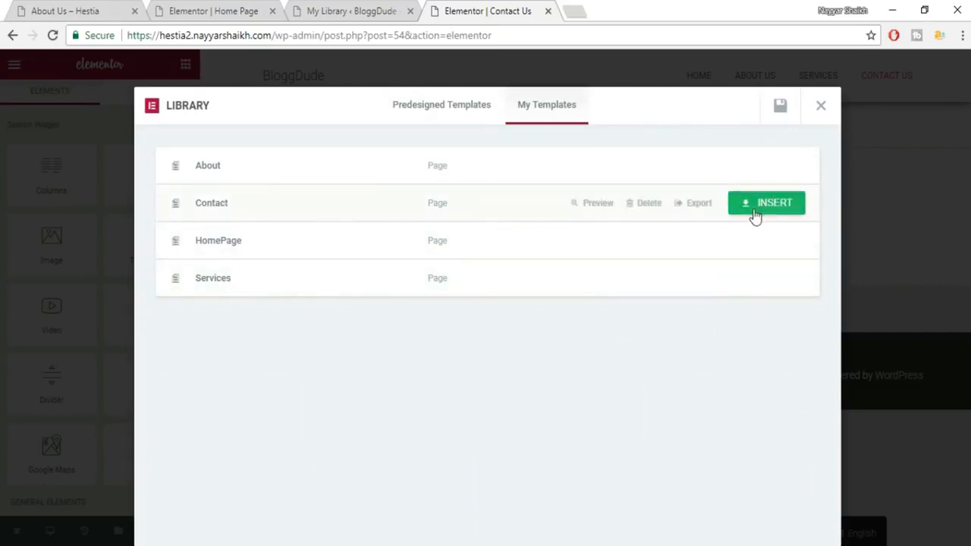
{"action": "left_click", "coordinate": [768, 203]}
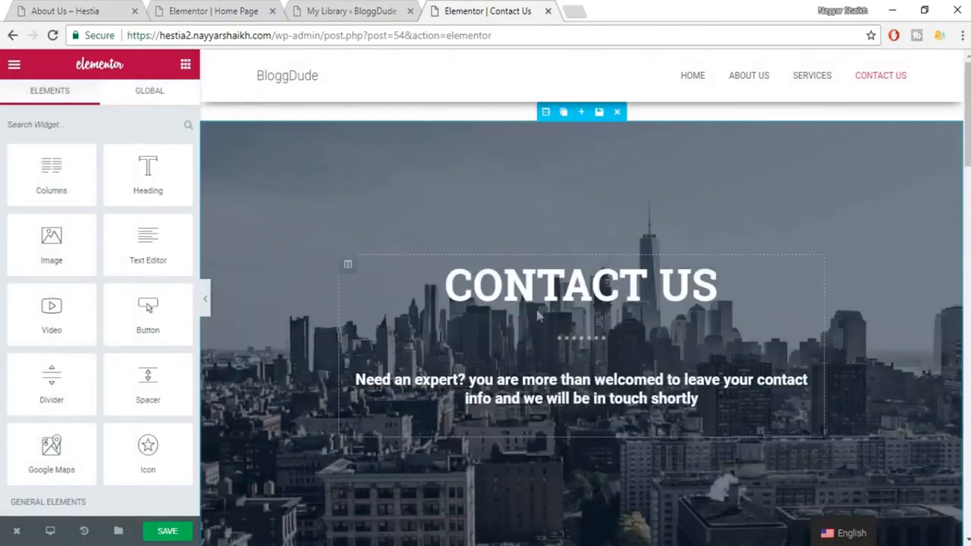
Review the inserted Contact template with its form and map, then save the page.
{"action": "scroll", "coordinate": [941, 195], "scroll_direction": "down", "scroll_amount": 3}
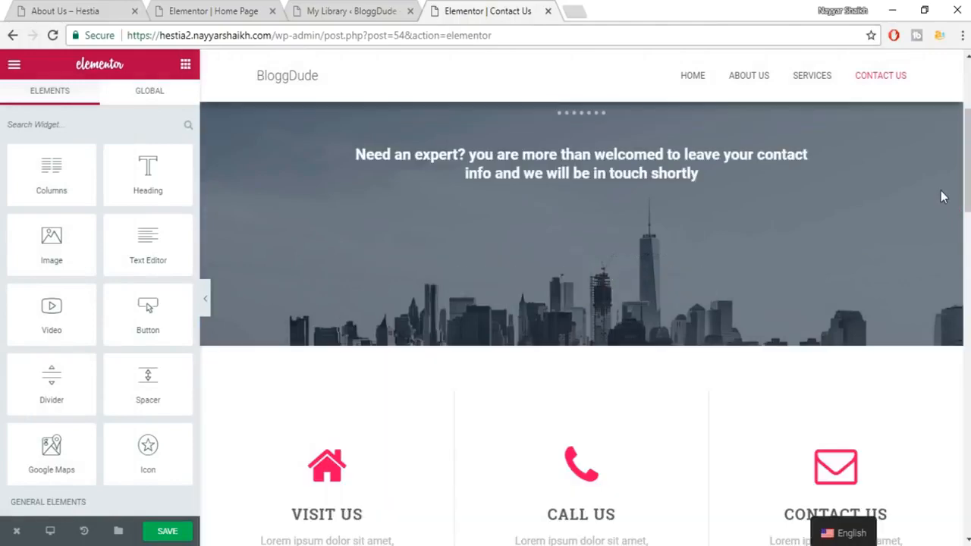
{"action": "scroll", "coordinate": [945, 198], "scroll_direction": "down", "scroll_amount": 6}
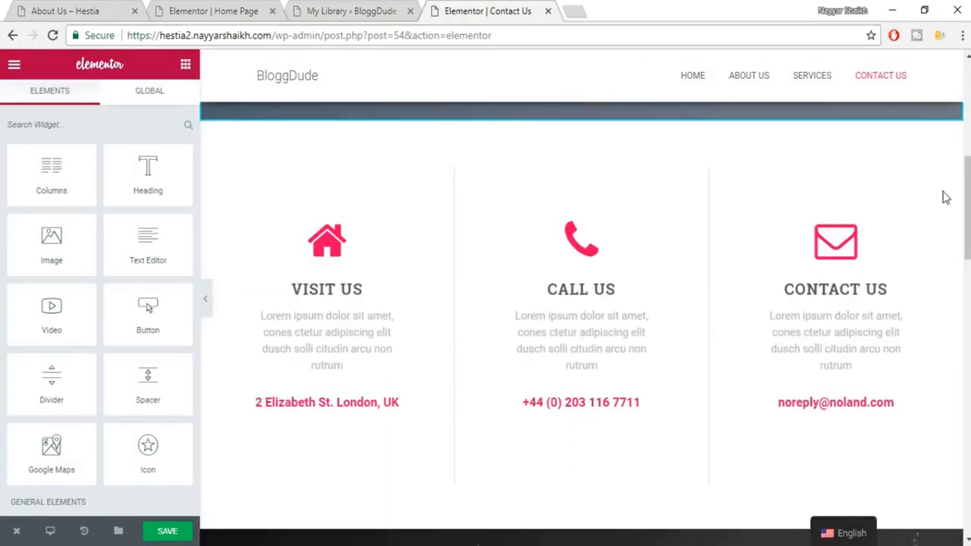
{"action": "scroll", "coordinate": [945, 197], "scroll_direction": "down", "scroll_amount": 8}
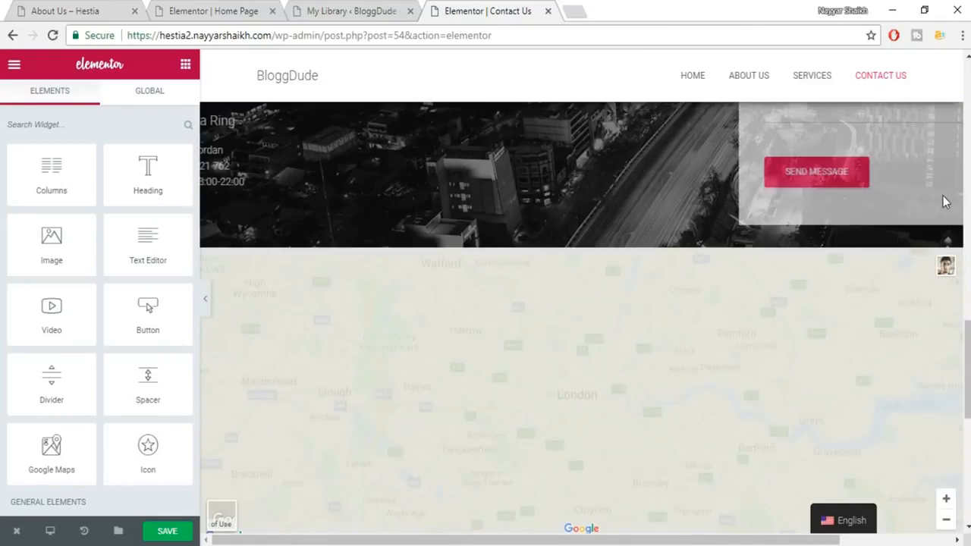
{"action": "scroll", "coordinate": [945, 199], "scroll_direction": "up", "scroll_amount": 4}
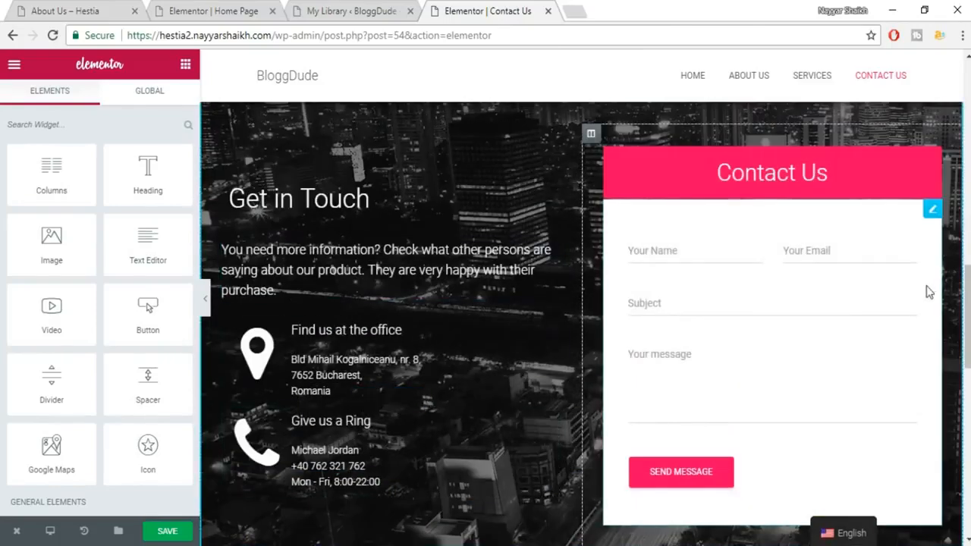
{"action": "scroll", "coordinate": [931, 288], "scroll_direction": "down", "scroll_amount": 3}
{"action": "scroll", "coordinate": [929, 292], "scroll_direction": "down", "scroll_amount": 6}
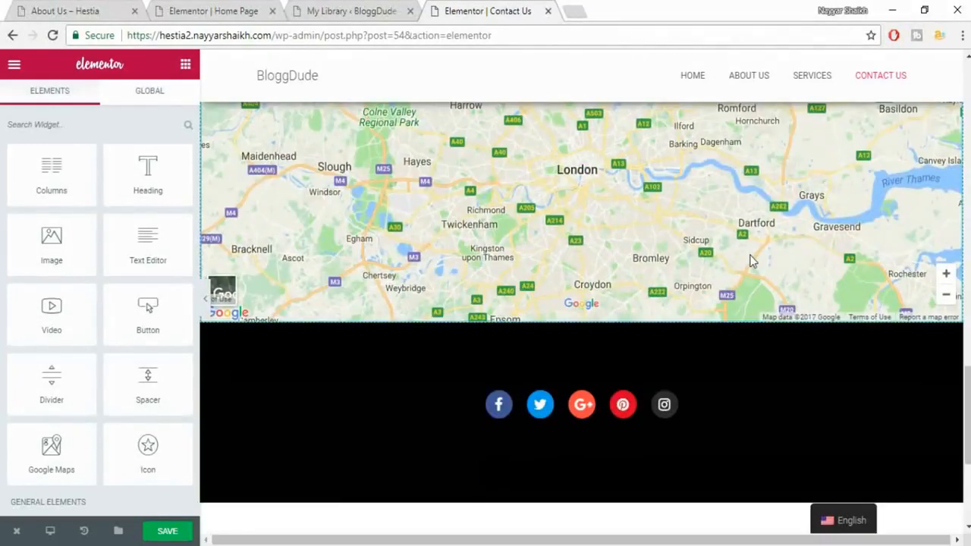
{"action": "scroll", "coordinate": [758, 271], "scroll_direction": "up", "scroll_amount": 2}
{"action": "scroll", "coordinate": [910, 492], "scroll_direction": "up", "scroll_amount": 2}
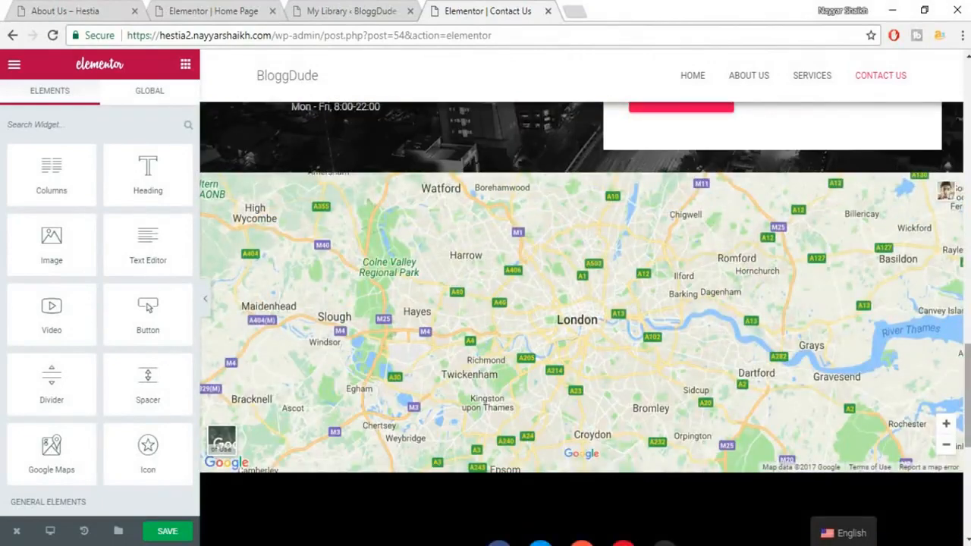
{"action": "scroll", "coordinate": [581, 319], "scroll_direction": "up", "scroll_amount": 10}
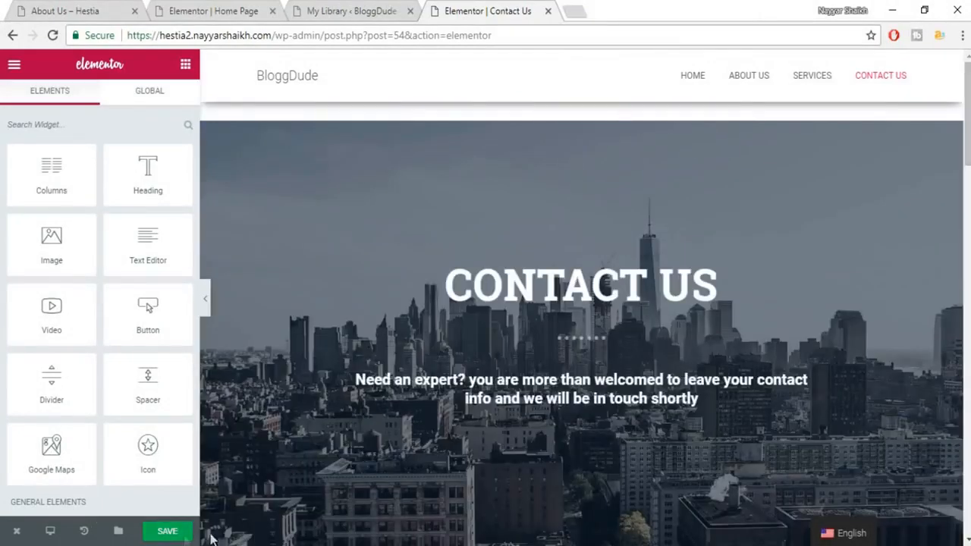
{"action": "left_click", "coordinate": [170, 533]}
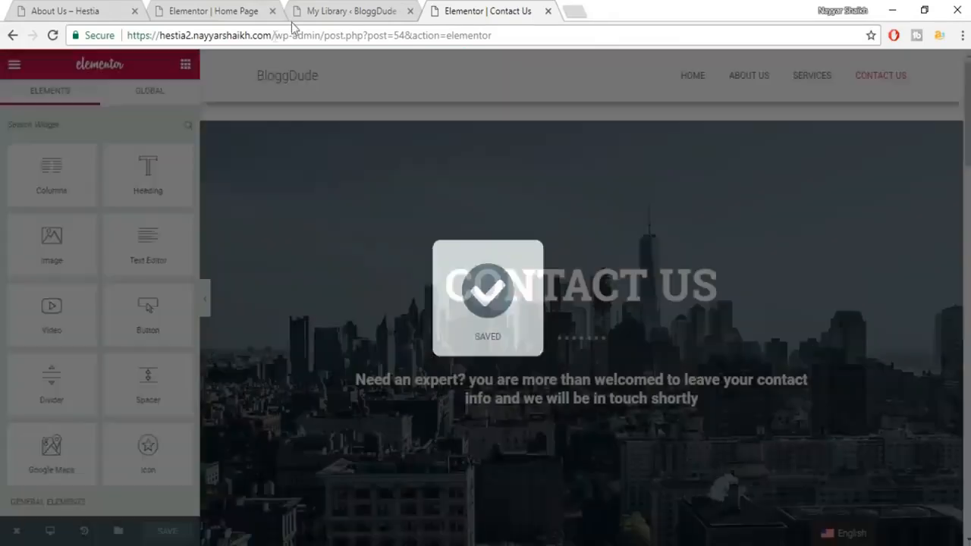
Trim the address bar to the site root to load the BloggDude home page.
{"action": "left_click_drag", "start_coordinate": [275, 35], "coordinate": [793, 33]}
{"action": "key", "text": "BackSpace"}
{"action": "key", "text": "Return"}
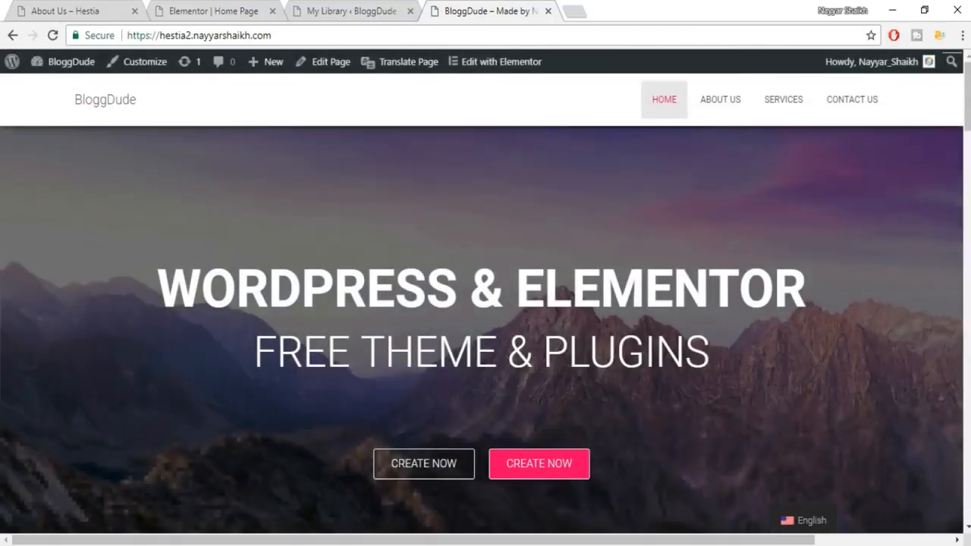
{"action": "scroll", "coordinate": [796, 71], "scroll_direction": "down", "scroll_amount": 3}
{"action": "scroll", "coordinate": [485, 335], "scroll_direction": "down", "scroll_amount": 15}
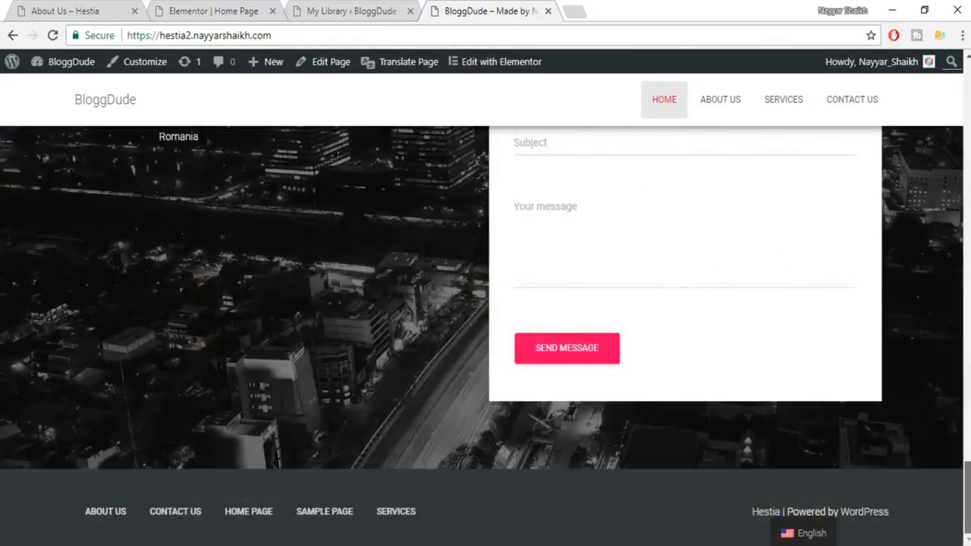
{"action": "scroll", "coordinate": [485, 336], "scroll_direction": "up", "scroll_amount": 6}
{"action": "scroll", "coordinate": [485, 336], "scroll_direction": "down", "scroll_amount": 6}
{"action": "left_click_drag", "start_coordinate": [969, 484], "coordinate": [970, 84]}
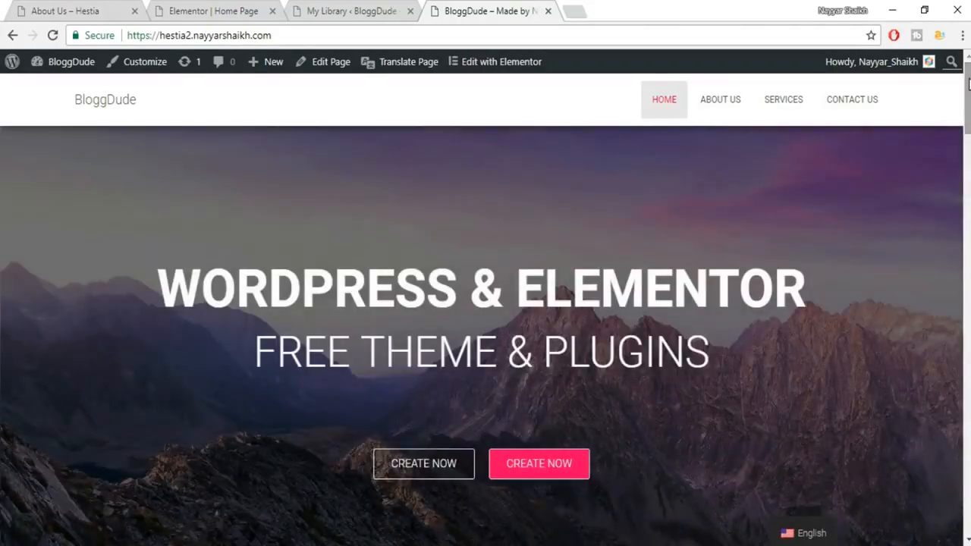